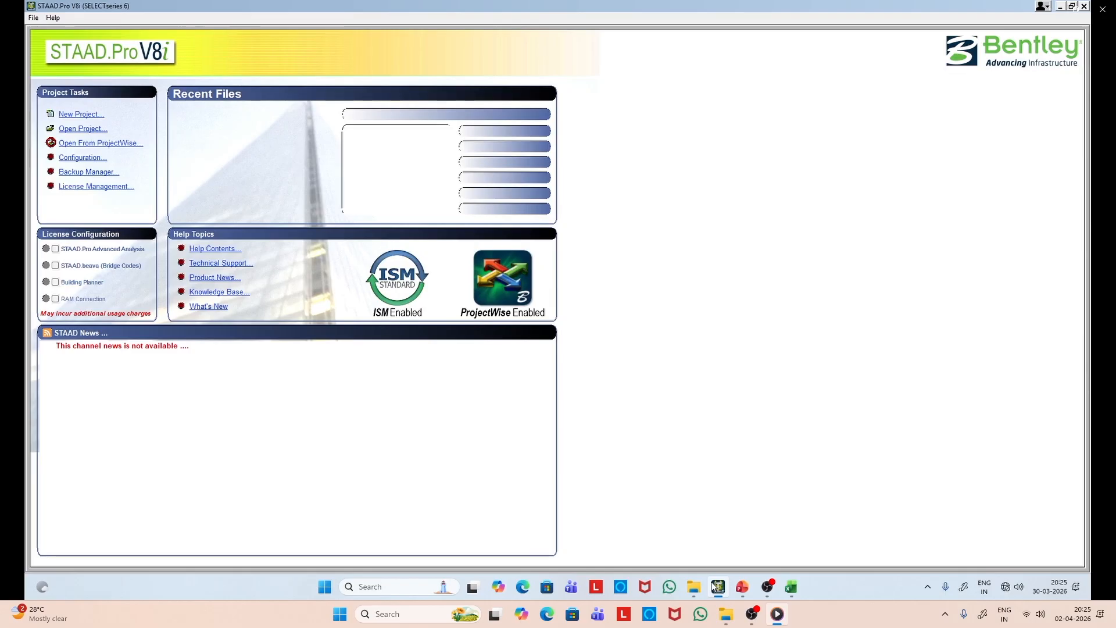
Step: Start a new project as a Space structure and name the file Building_Model
click(73, 116)
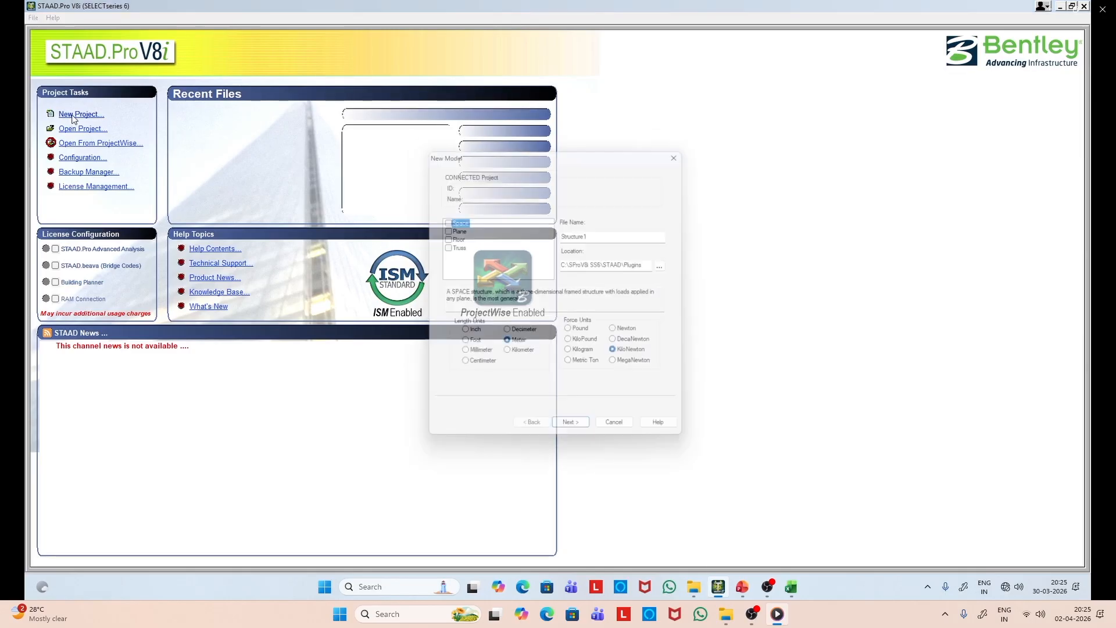
click(444, 219)
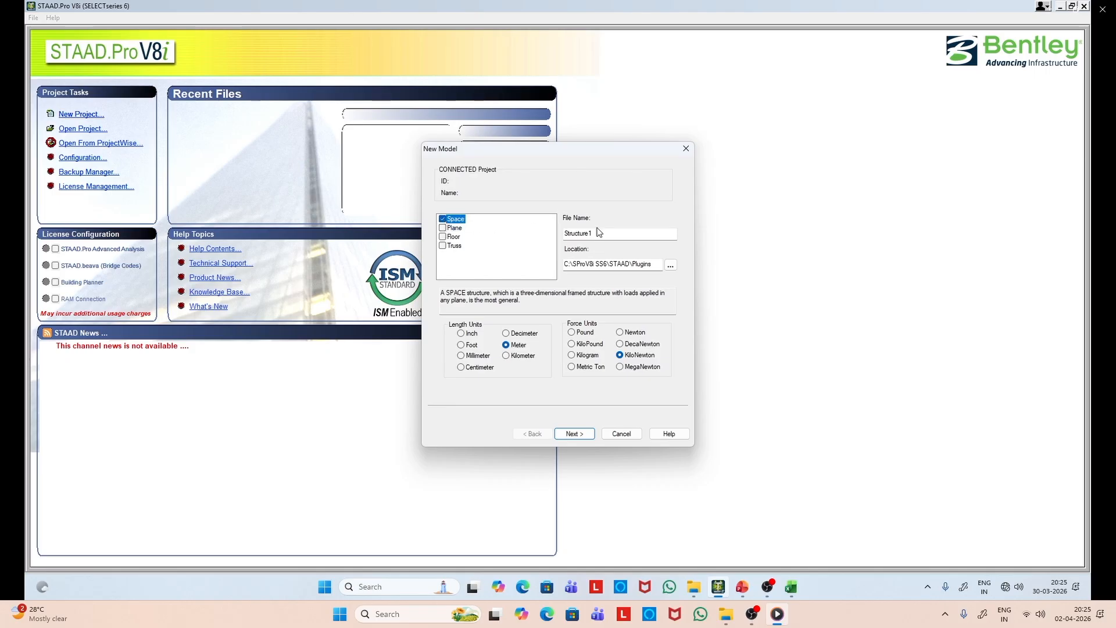
drag(598, 231, 553, 232)
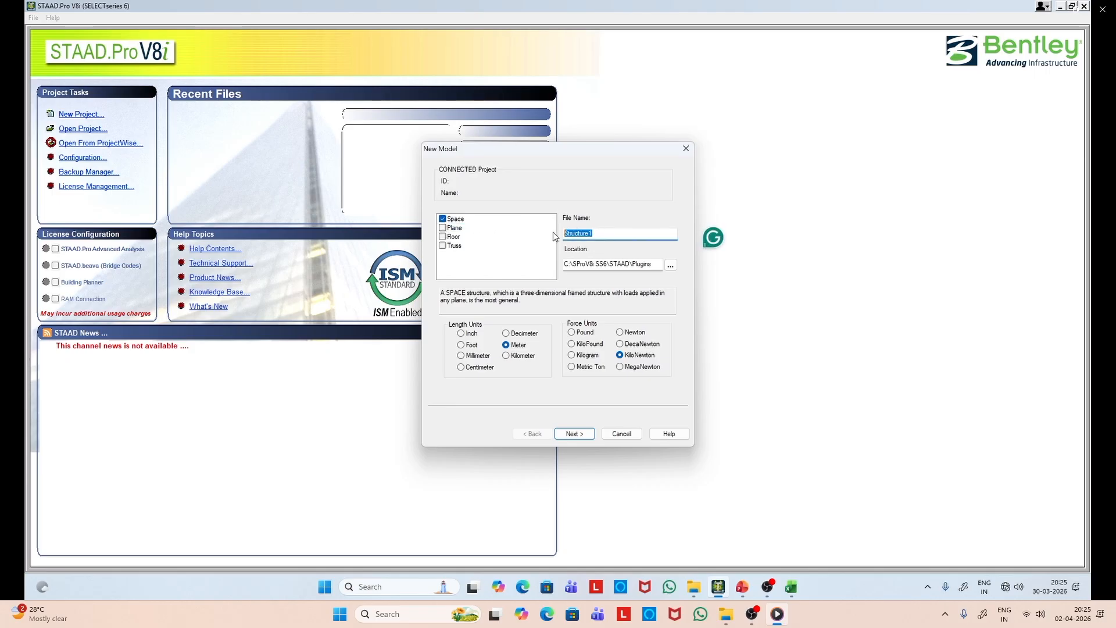
text(Building)
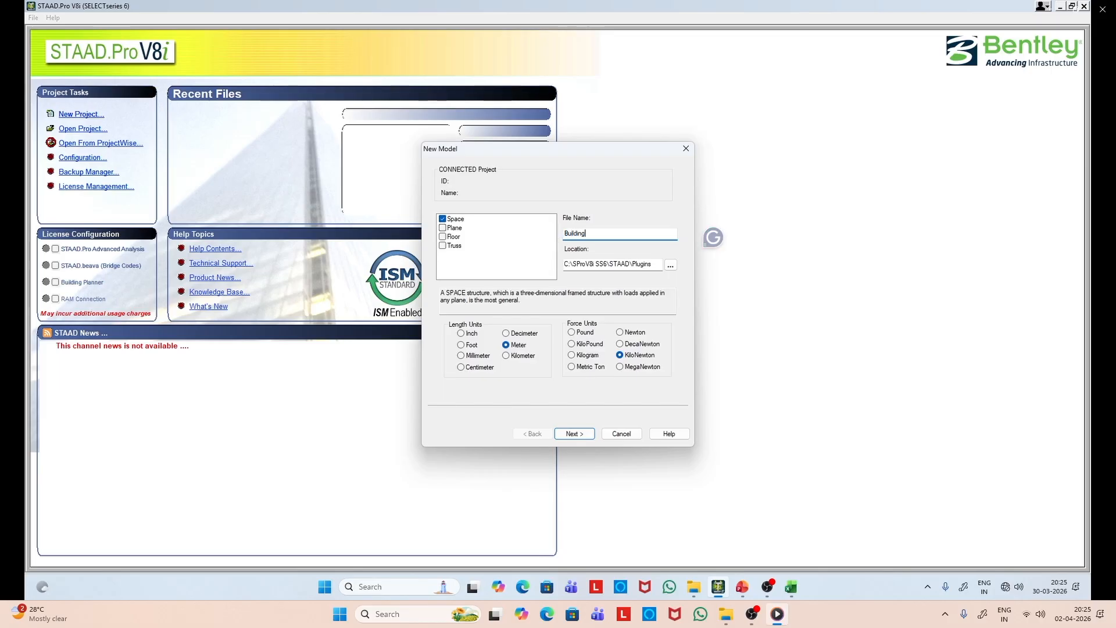
text(_Model)
Step: Browse the directory tree for the model's save location and look for the NPTEL_Reinforced_ConCrete_Design folder
click(671, 265)
scroll(588, 292, down, 5)
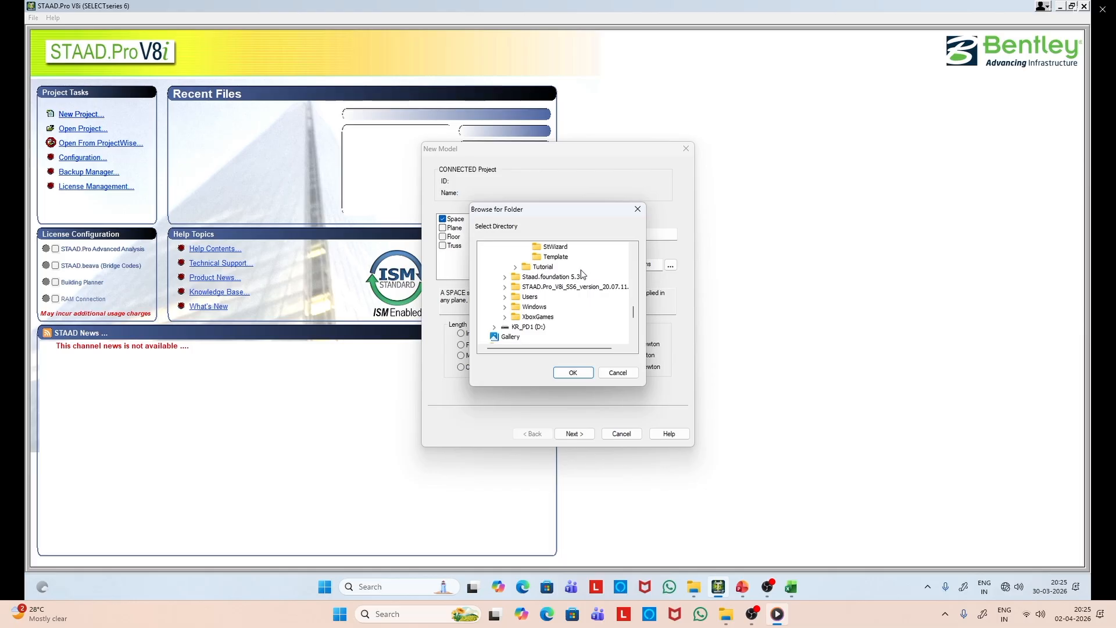
scroll(582, 275, up, 8)
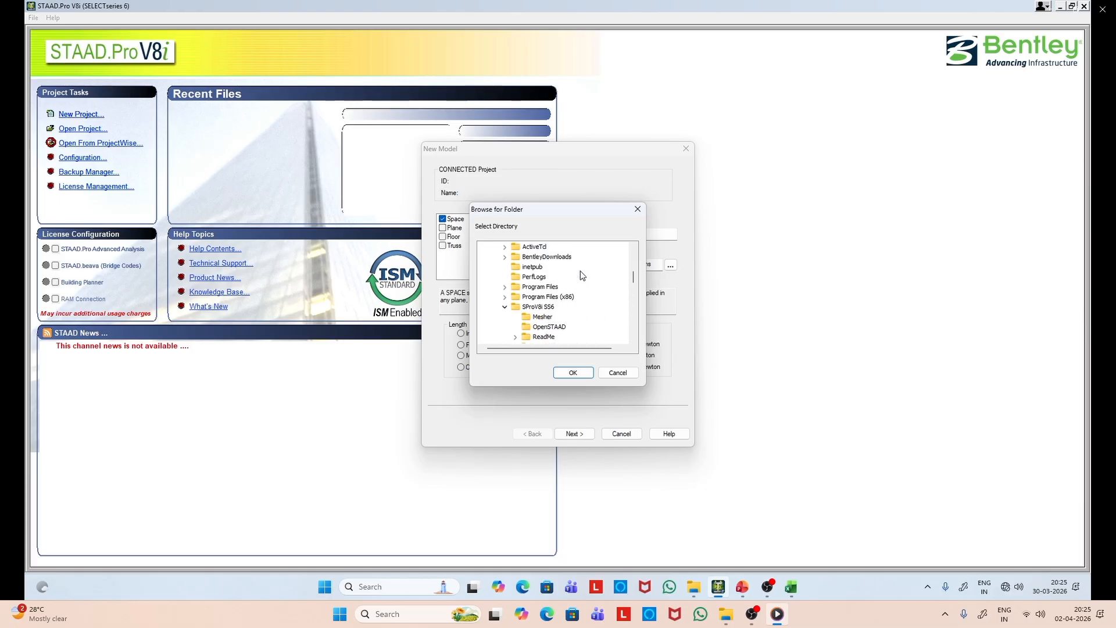
scroll(582, 275, down, 7)
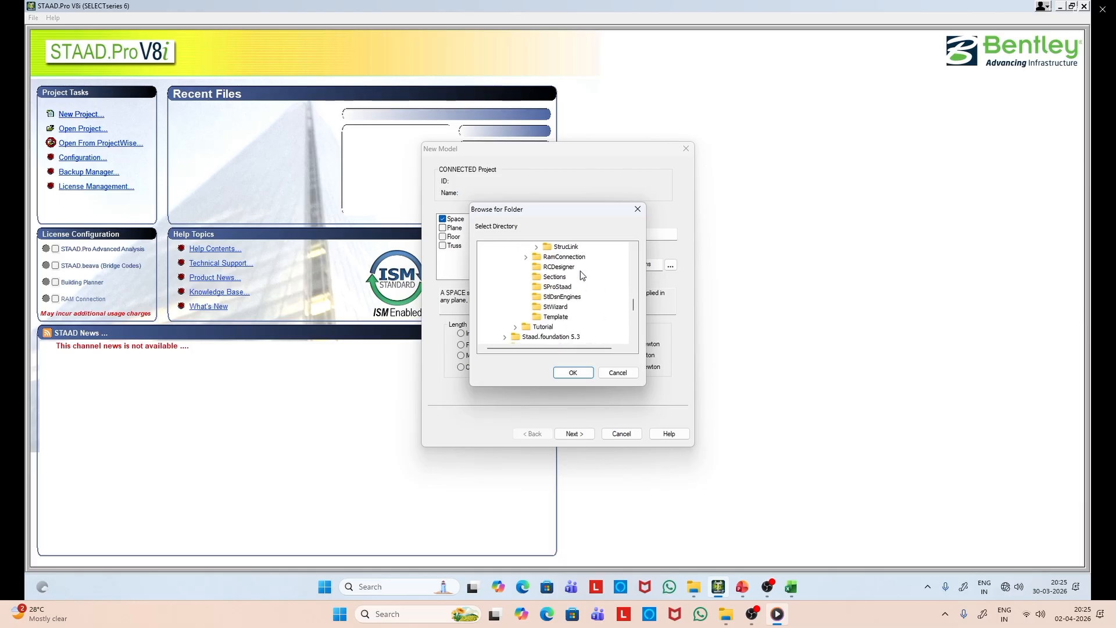
scroll(582, 274, up, 5)
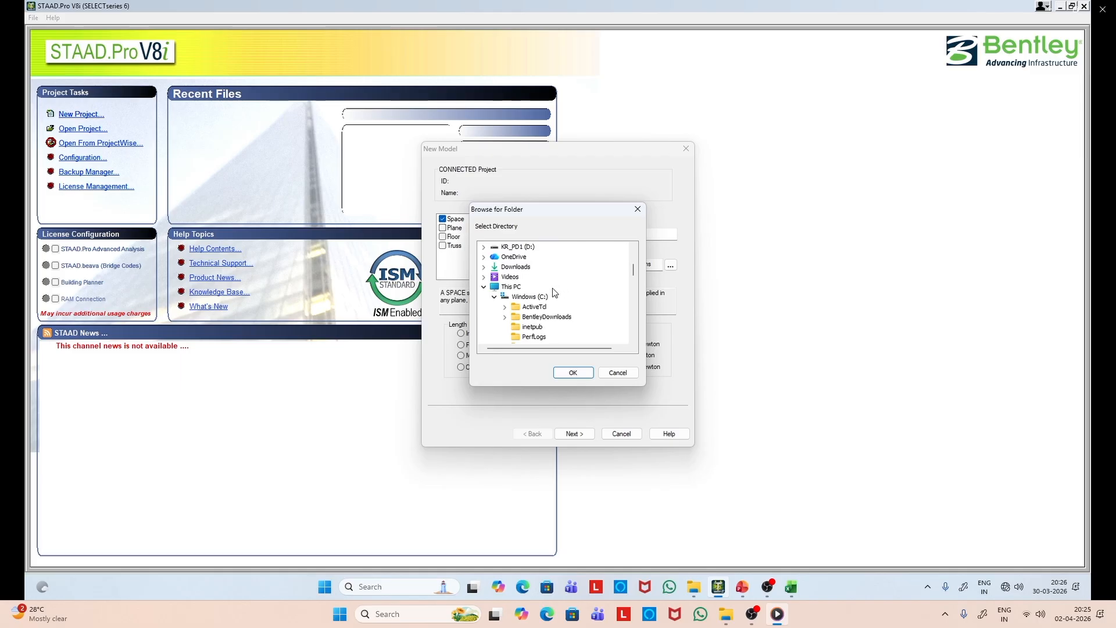
scroll(555, 292, down, 1)
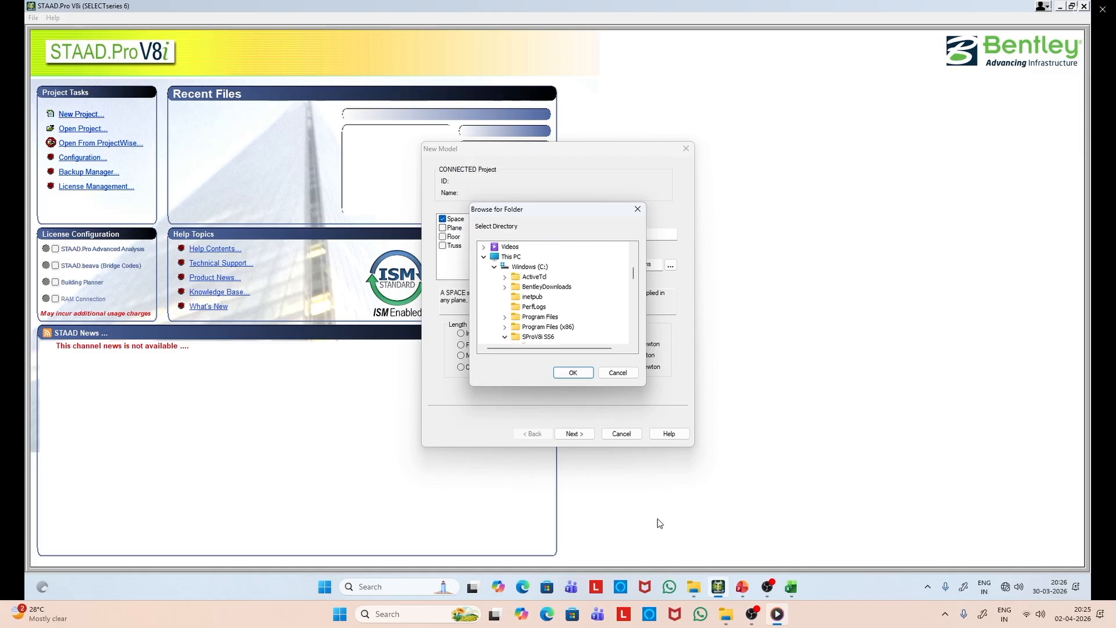
mouse_move(696, 590)
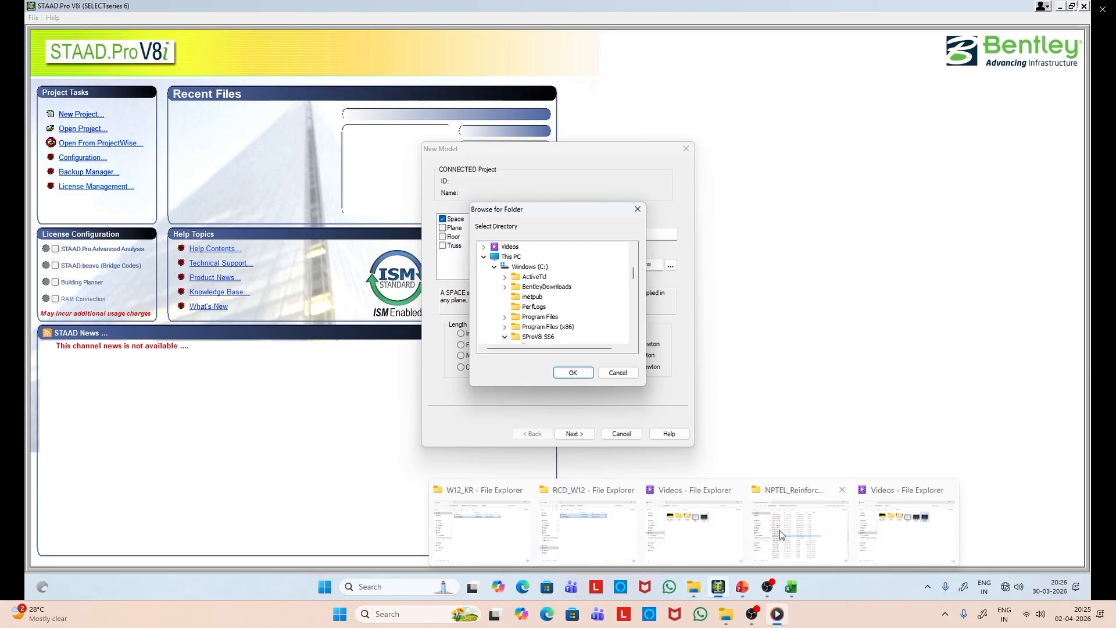
mouse_move(782, 529)
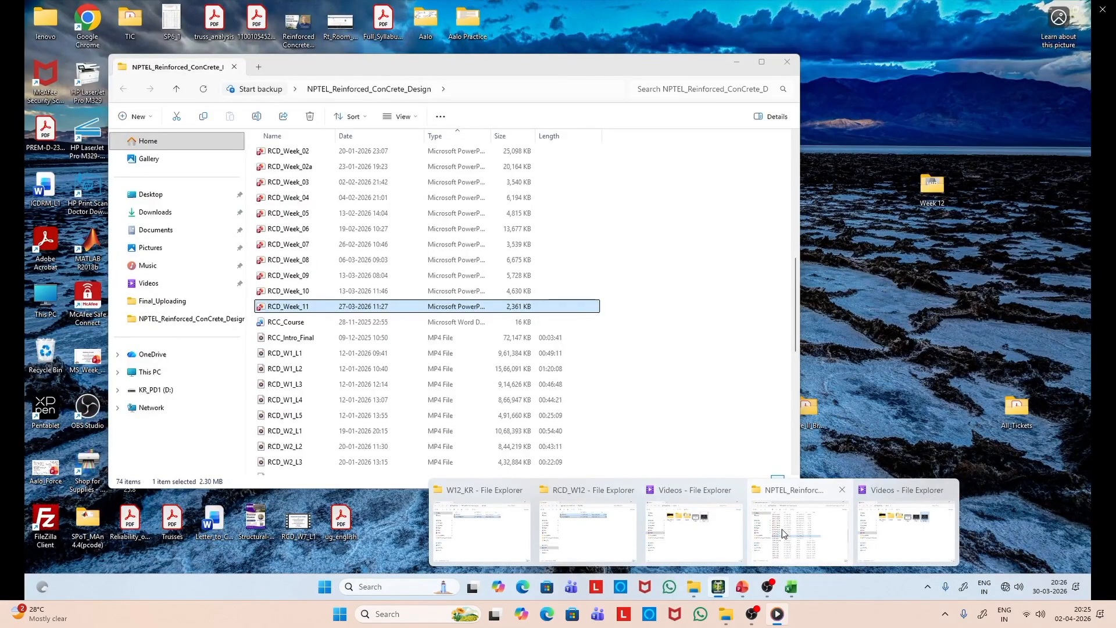
scroll(528, 274, down, 3)
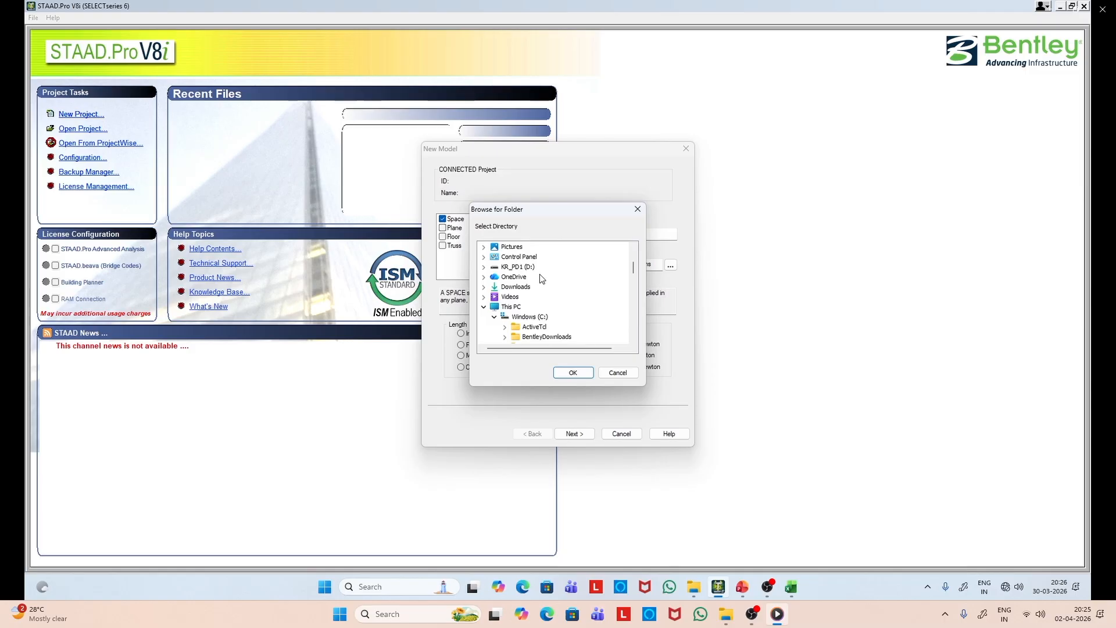
scroll(540, 278, down, 1)
scroll(540, 282, up, 1)
scroll(541, 288, down, 2)
scroll(555, 294, down, 8)
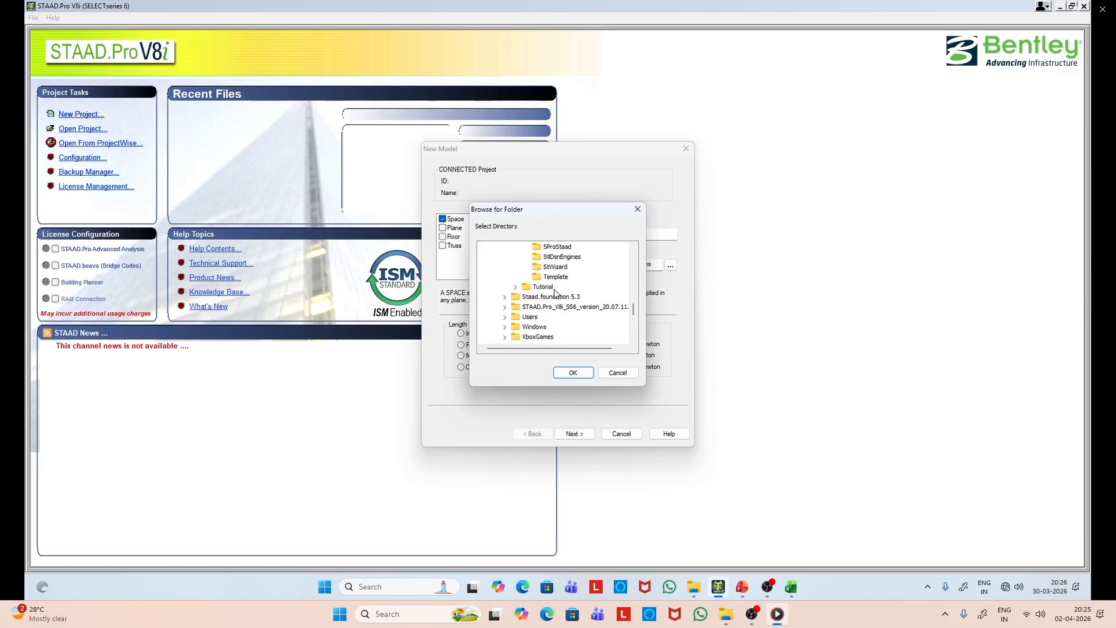
scroll(556, 293, down, 2)
scroll(553, 289, down, 5)
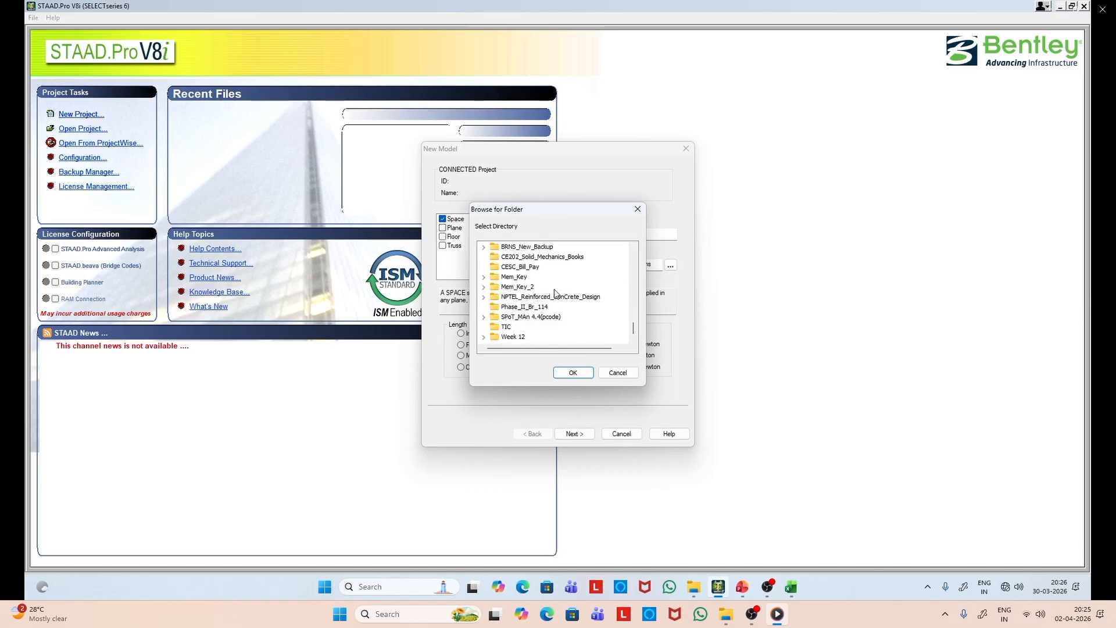
scroll(553, 288, up, 5)
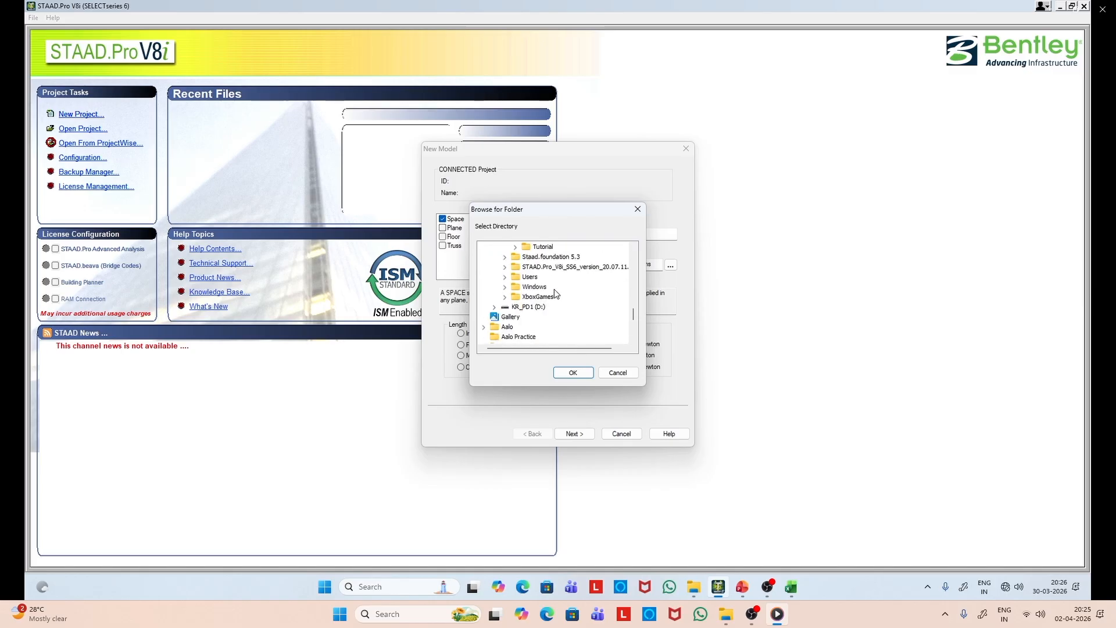
scroll(555, 290, up, 2)
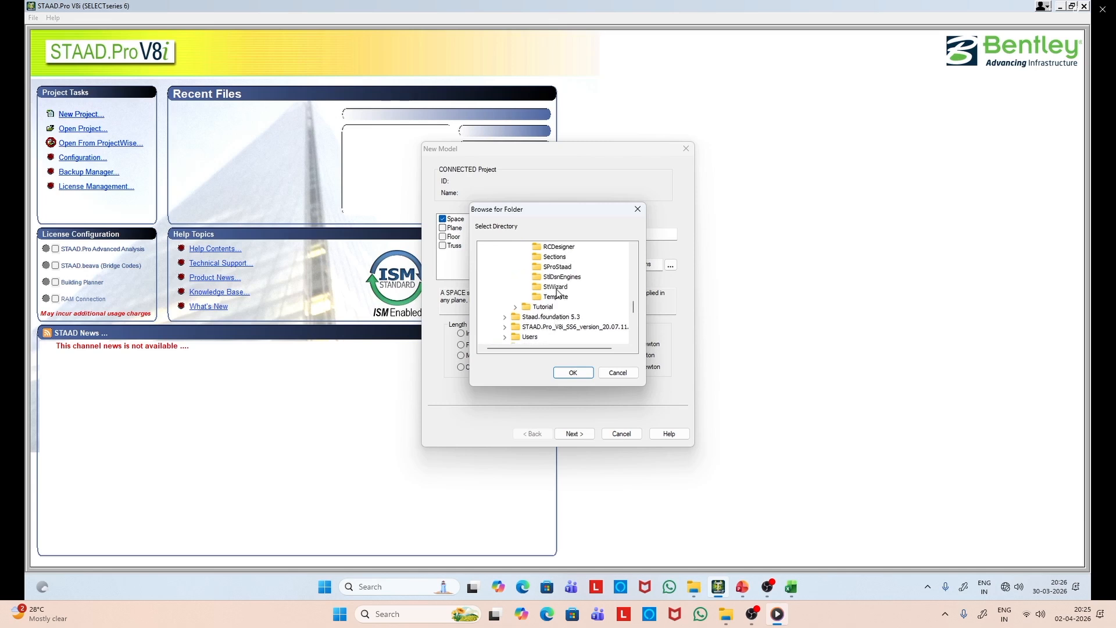
scroll(558, 291, up, 4)
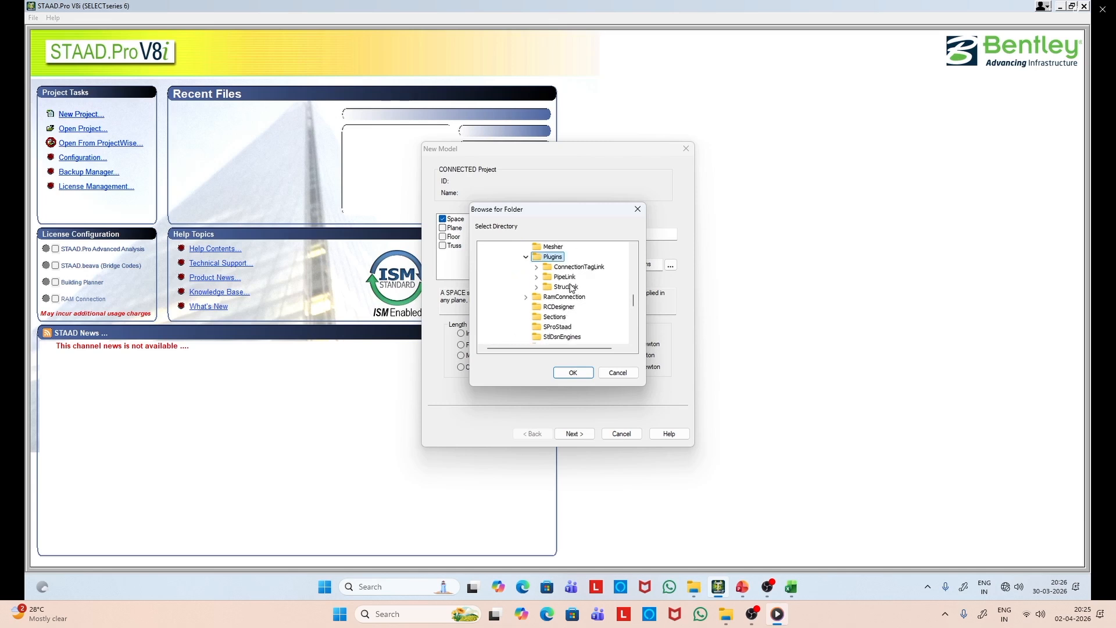
scroll(571, 287, up, 10)
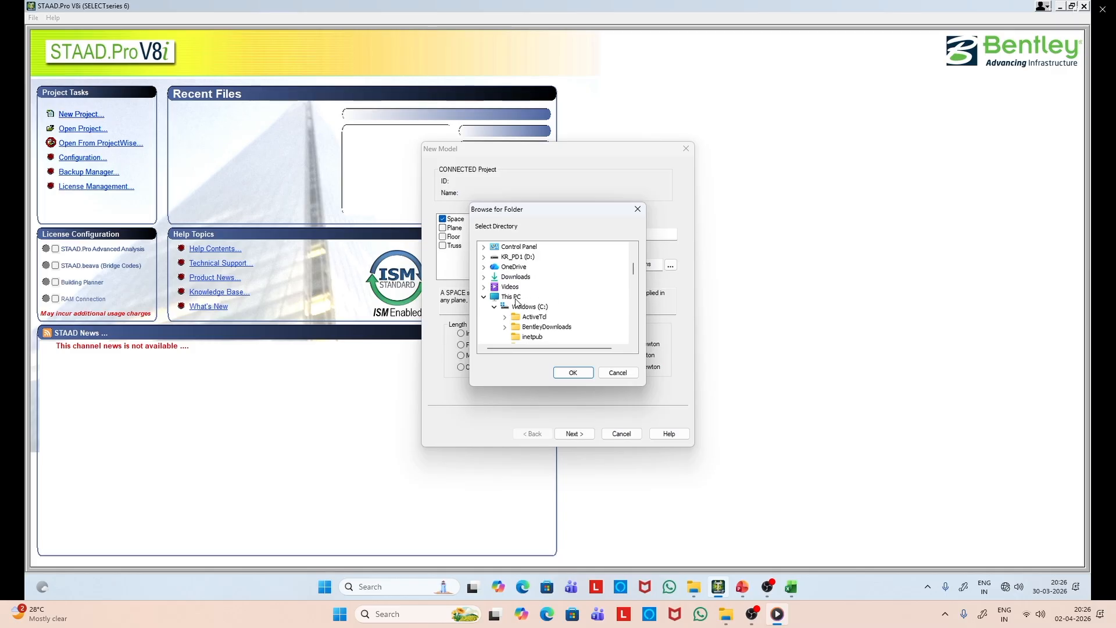
scroll(516, 300, down, 5)
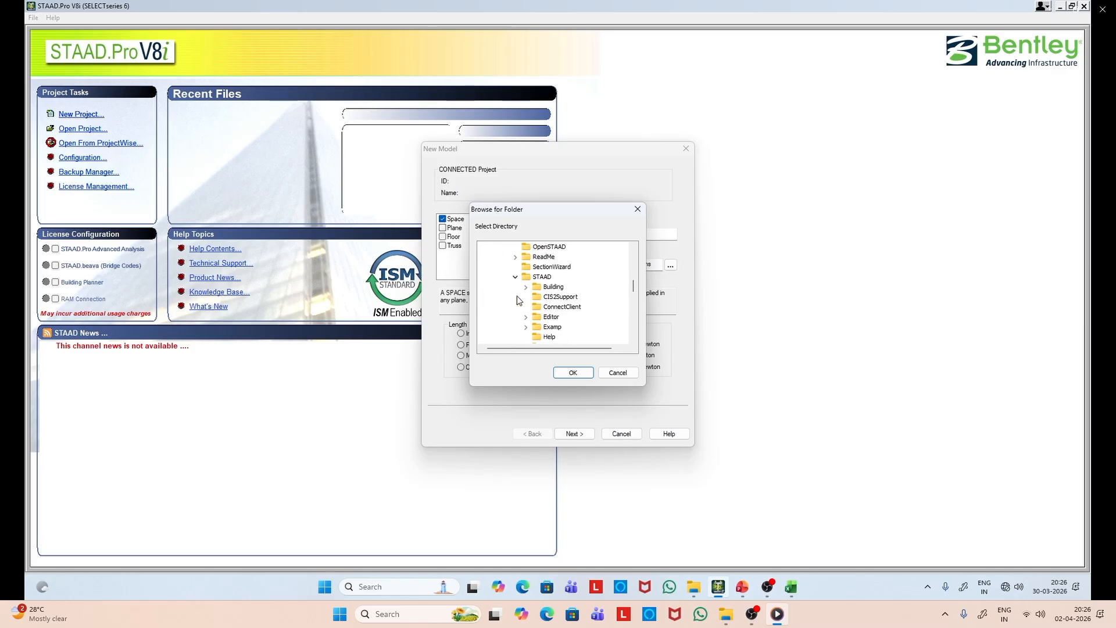
scroll(563, 302, down, 5)
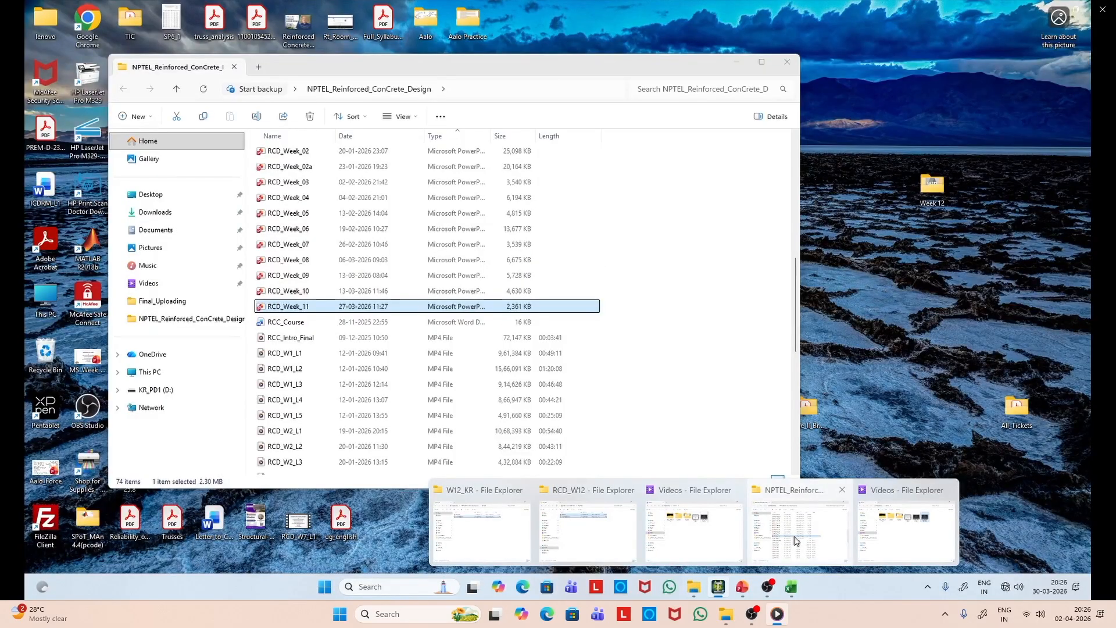
Step: Switch to the File Explorer window of NPTEL_Reinforced_ConCrete_Design and check the folder's full path
click(796, 541)
scroll(465, 264, up, 8)
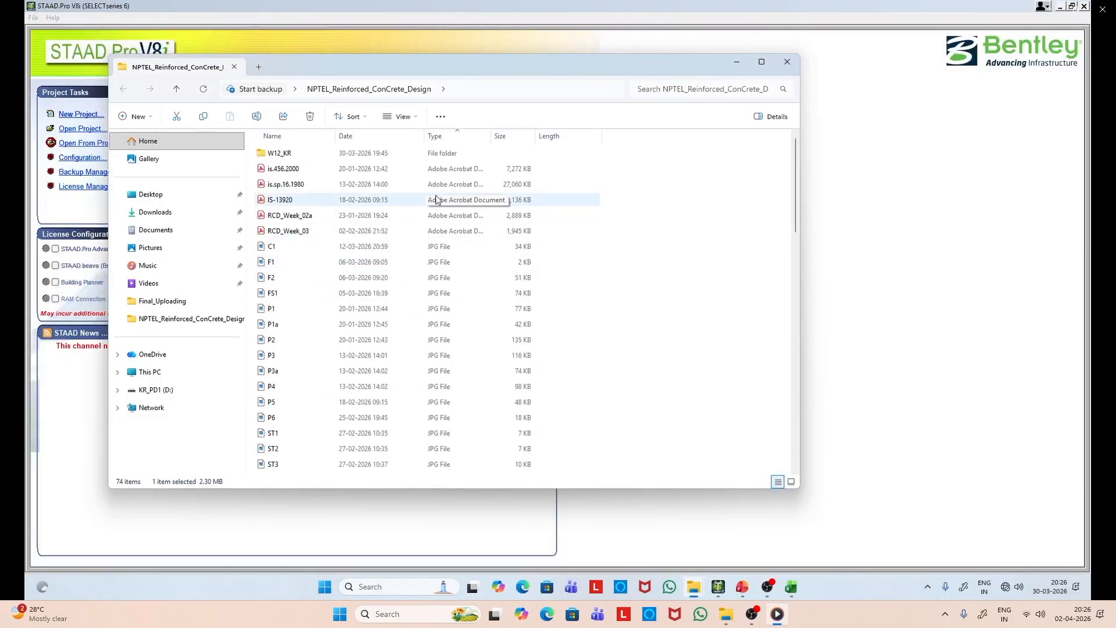
click(487, 90)
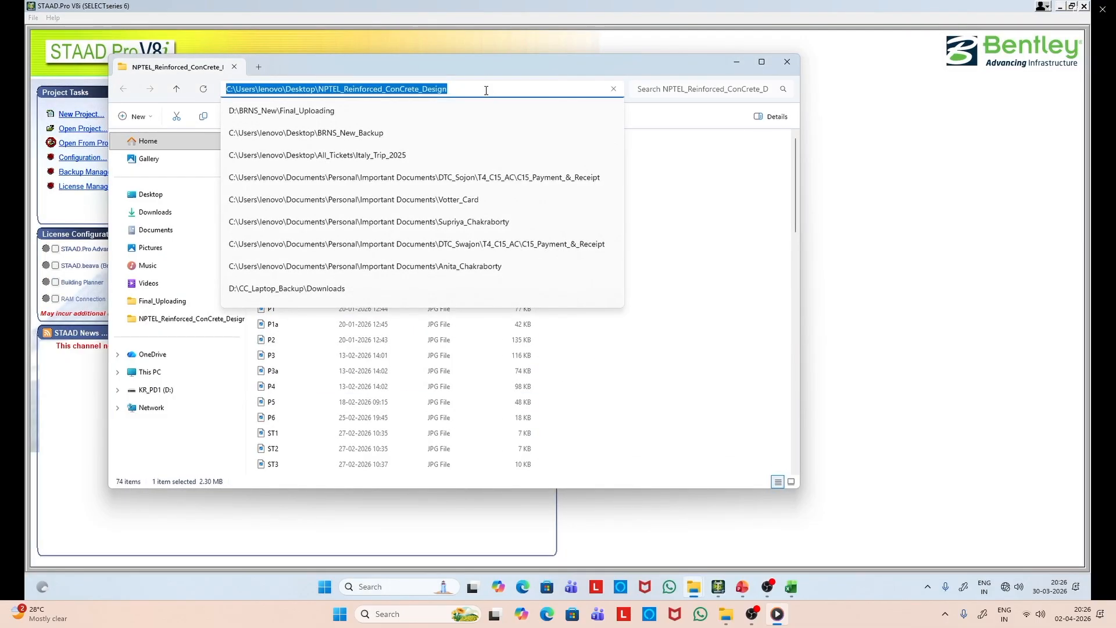
click(737, 62)
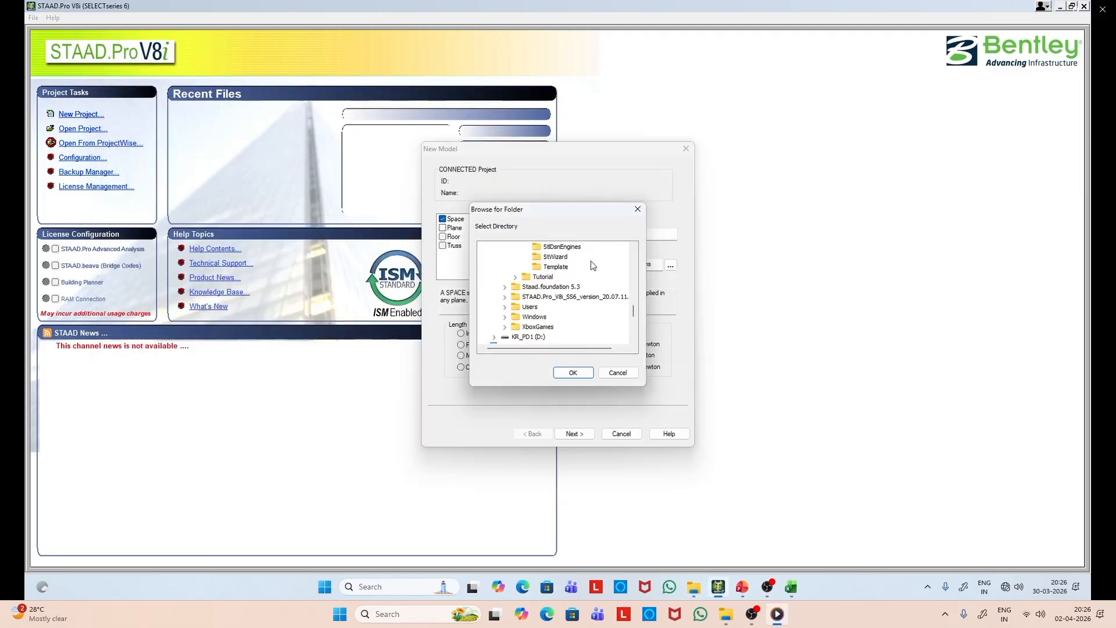
Step: Set the model's location to the W12_KR folder inside NPTEL_Reinforced_ConCrete_Design on the lenovo user's Desktop
click(505, 307)
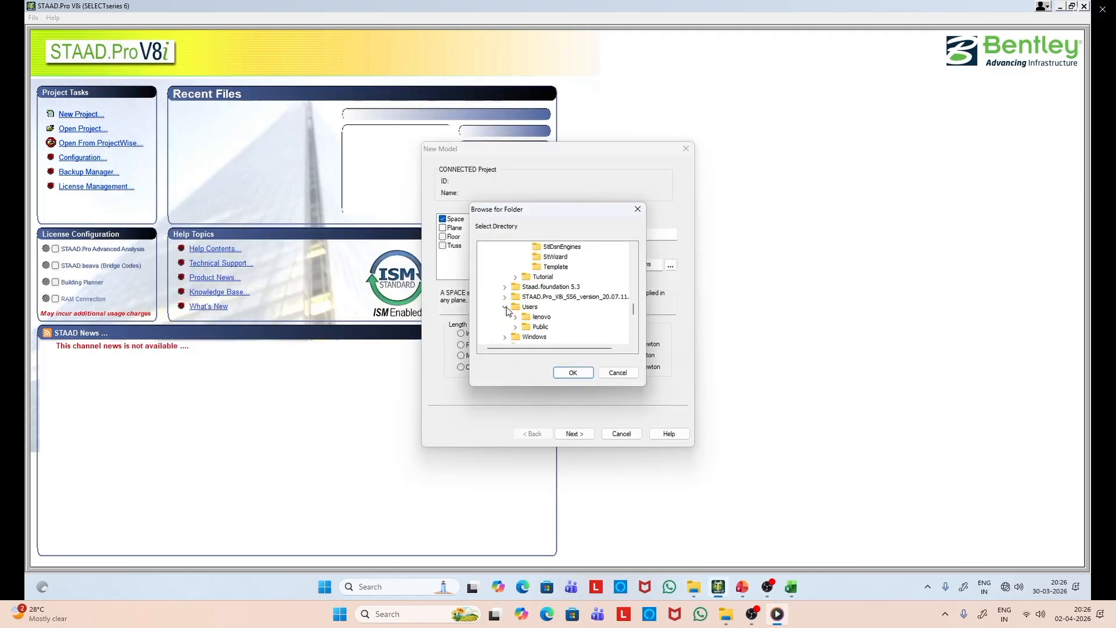
click(515, 317)
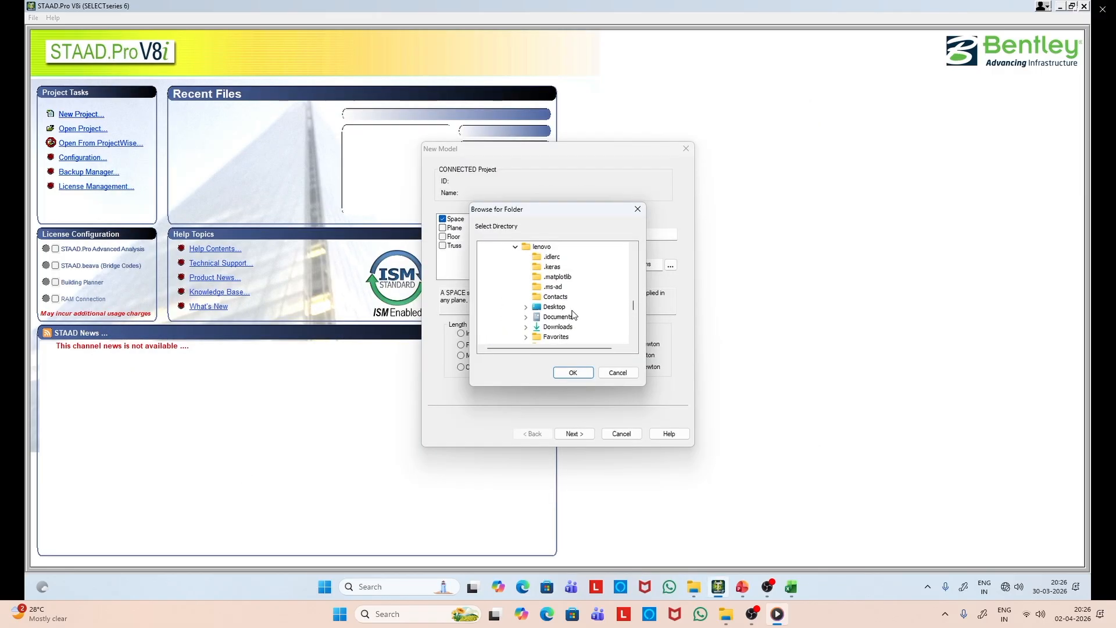
click(526, 307)
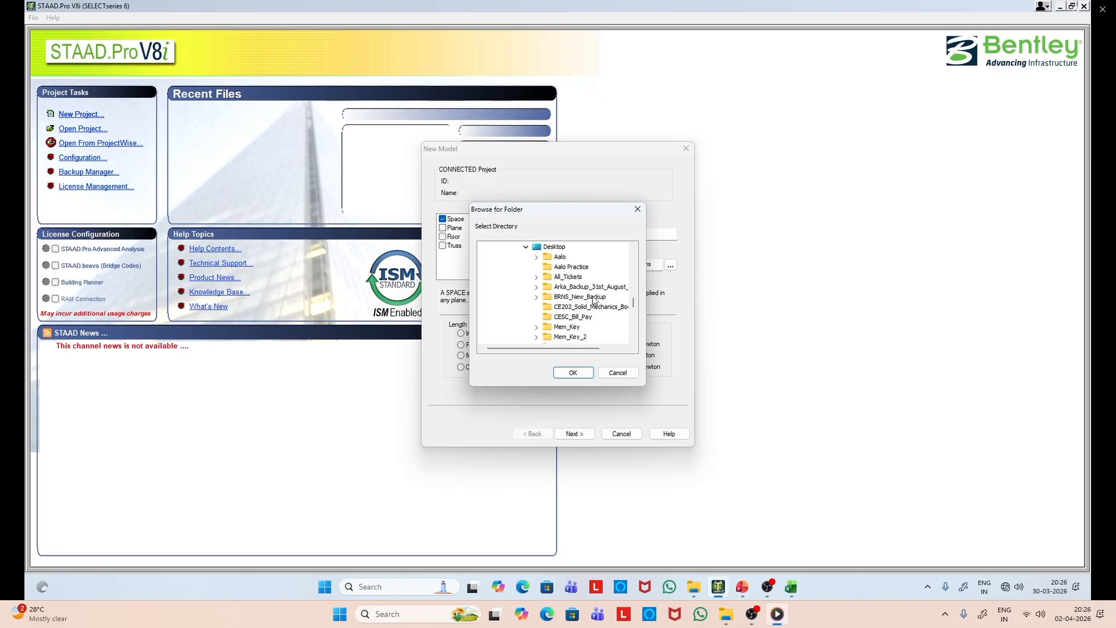
scroll(590, 302, down, 2)
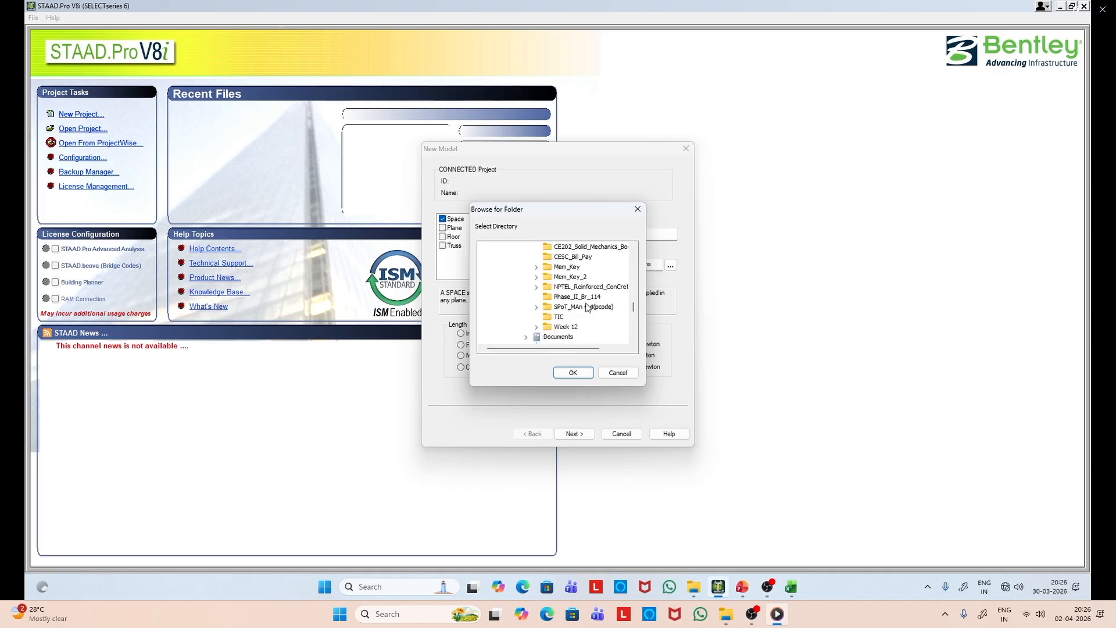
scroll(586, 285, up, 2)
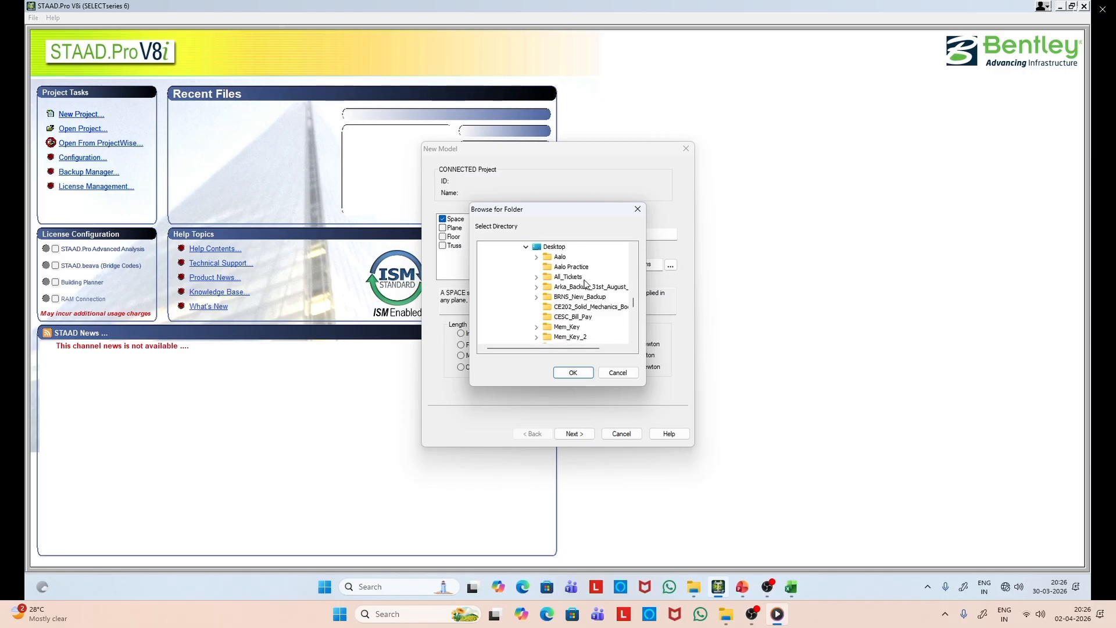
scroll(594, 302, down, 1)
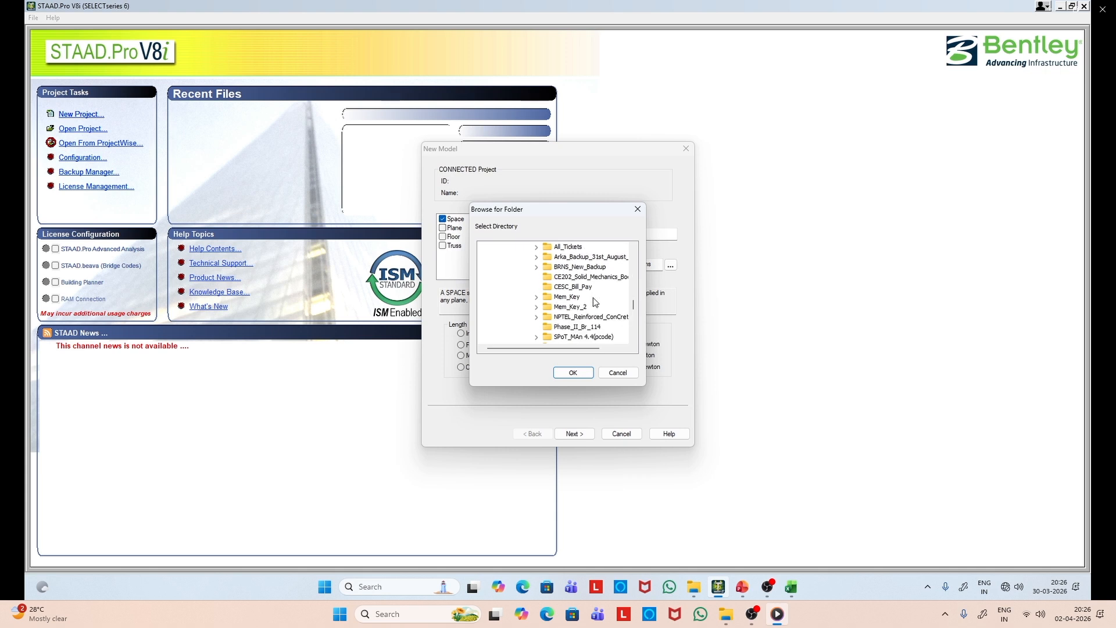
click(536, 317)
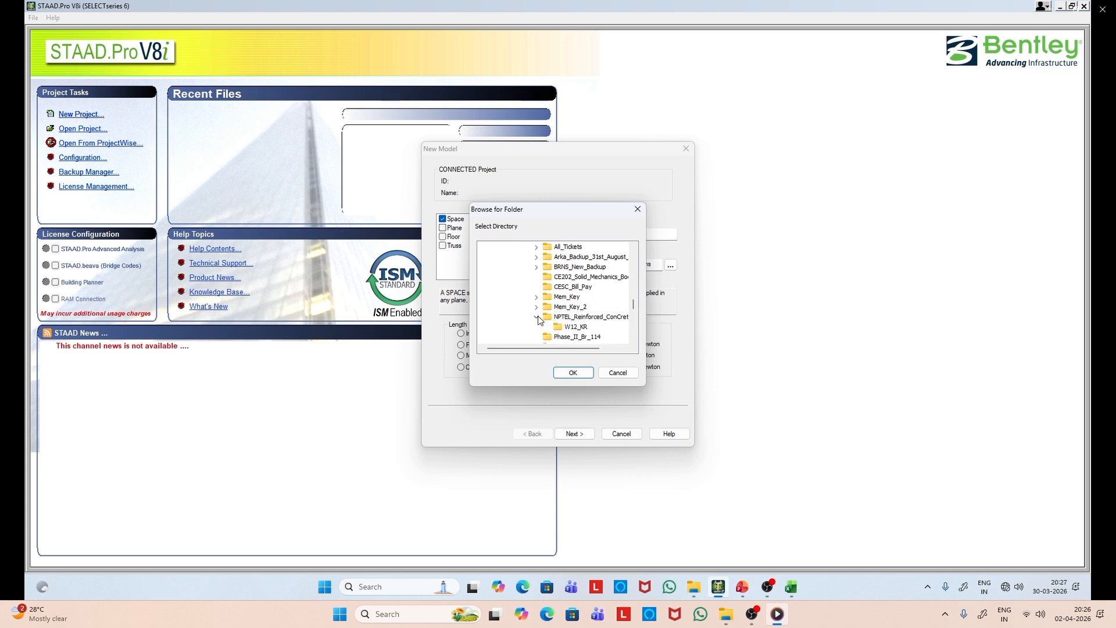
scroll(541, 318, down, 1)
click(581, 297)
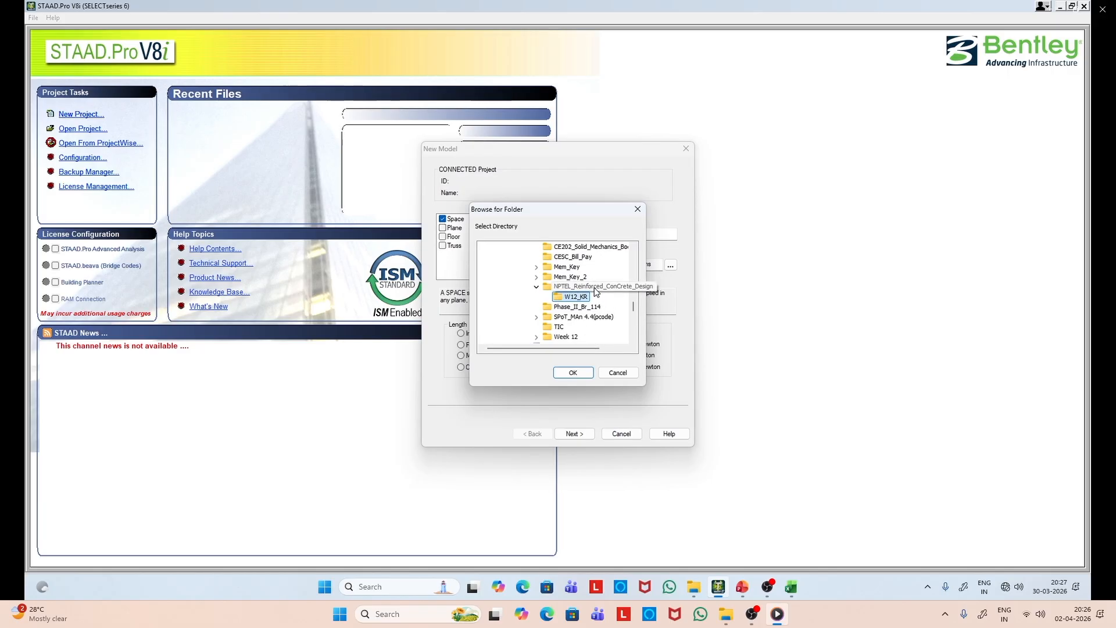
click(574, 372)
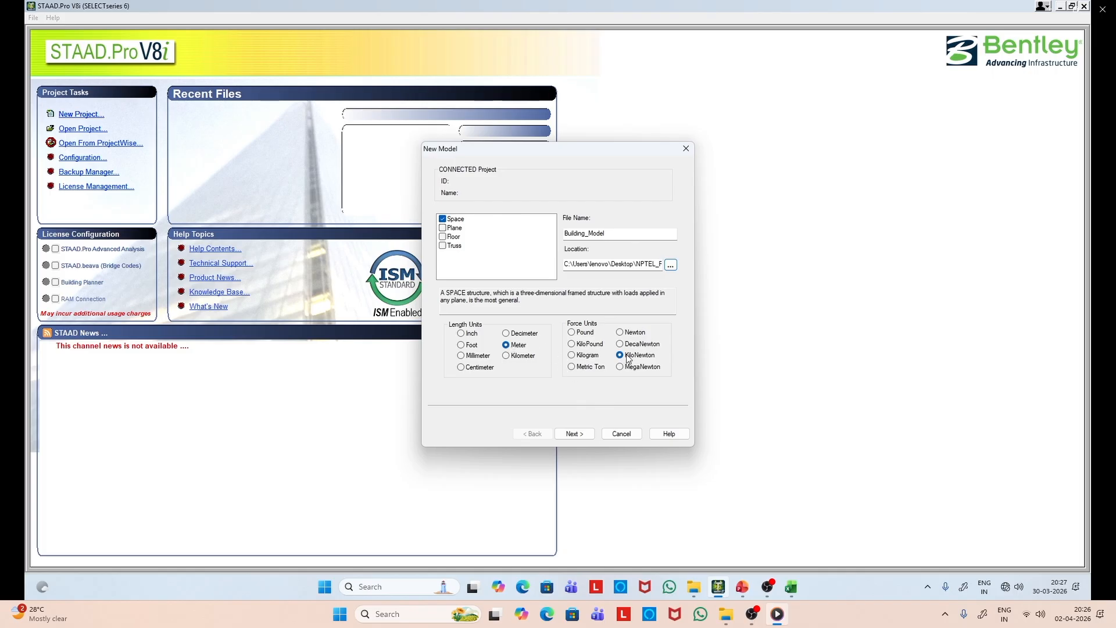
Step: Finish the new model setup with Add Beam as the starting task and close the Snap Node/Beam grid
click(574, 433)
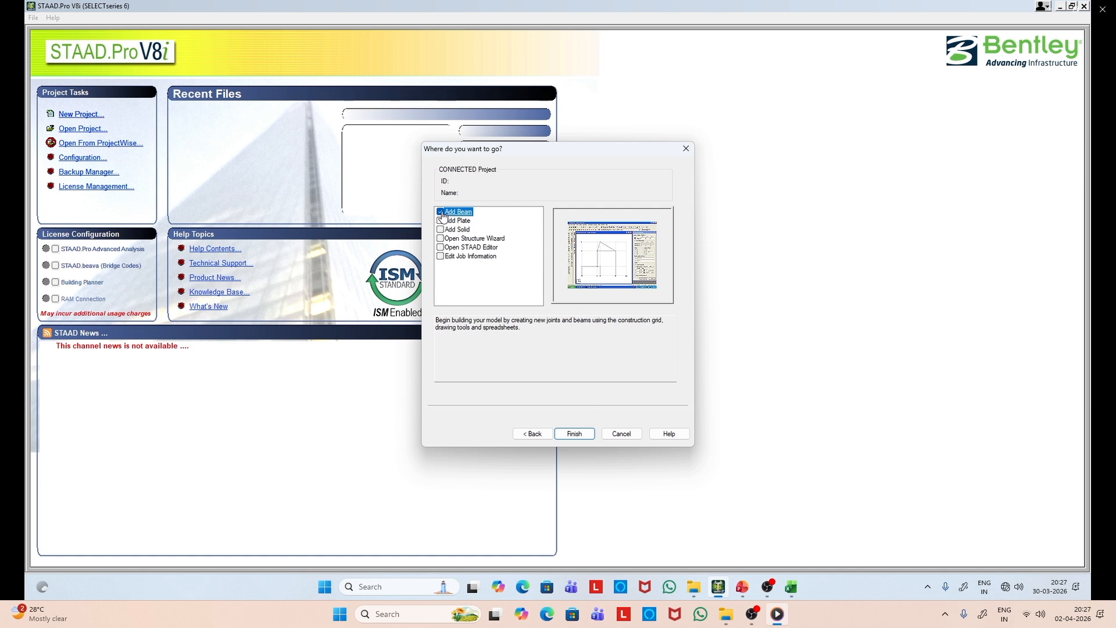
click(581, 432)
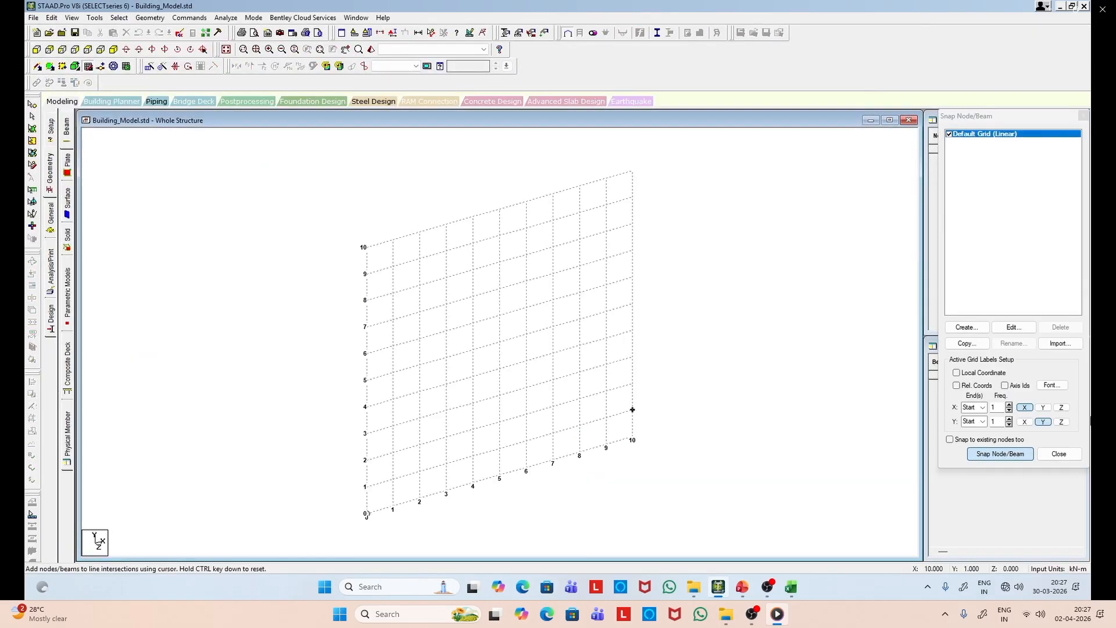
click(1060, 454)
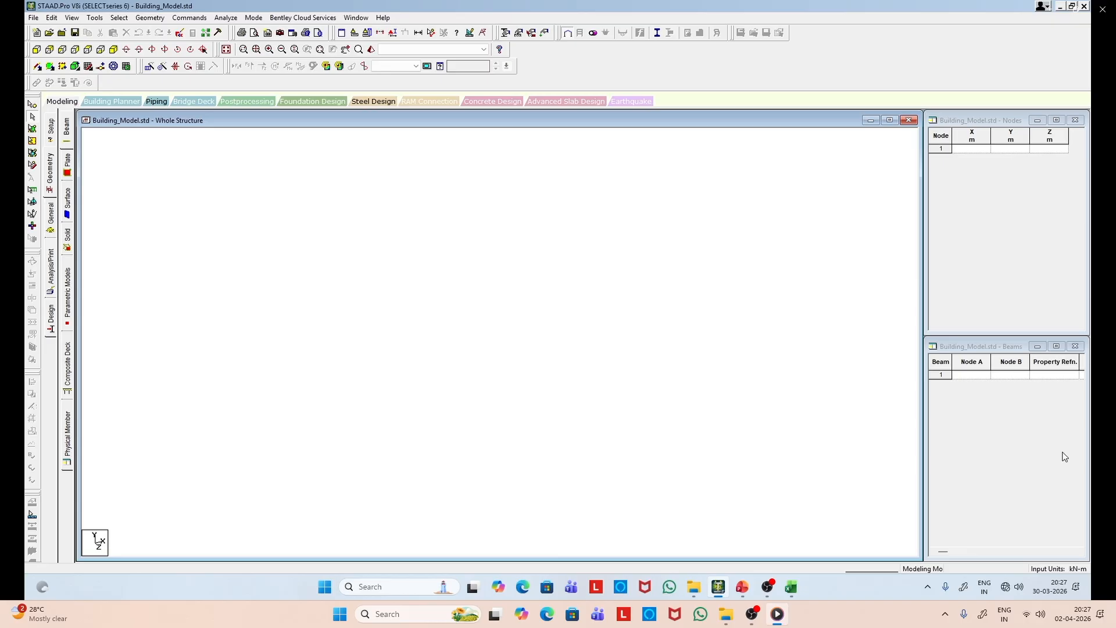
Step: Enter the first node at the origin, with X, Y and Z all 0 m
click(974, 149)
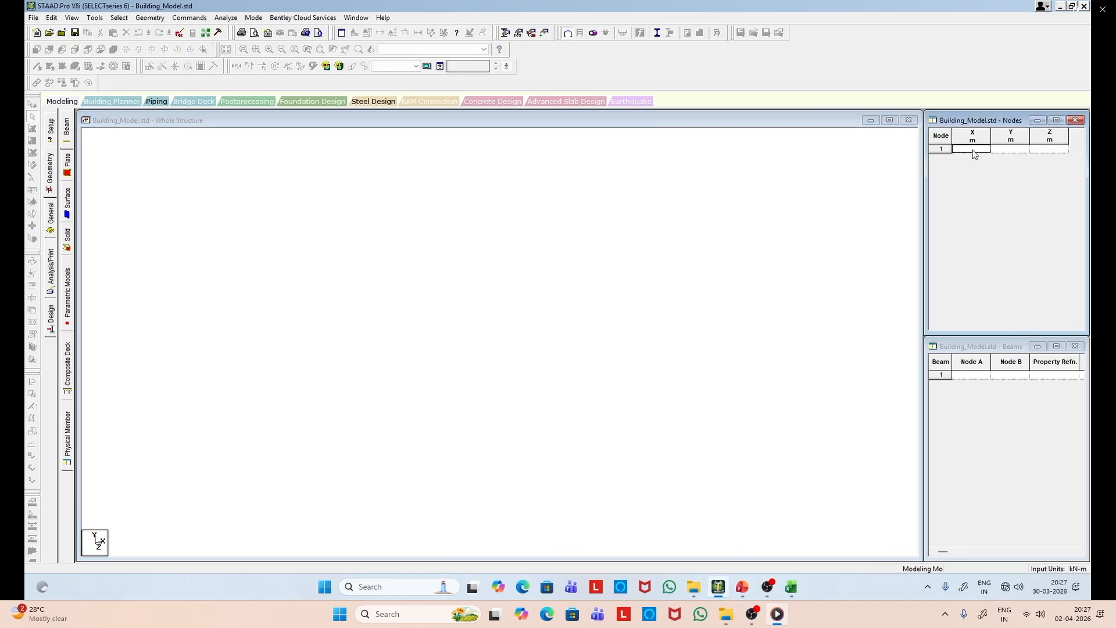
text(0)
key(Tab)
text(0)
key(Tab)
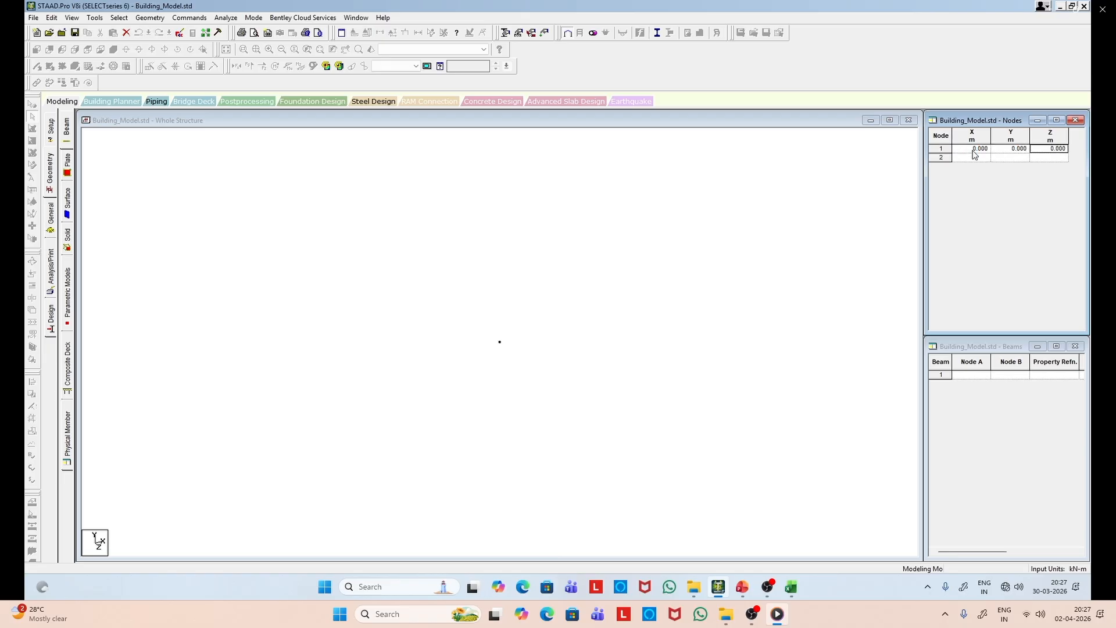
key(Tab)
Step: Check the grid spacings on the Column Layout slide in PowerPoint, and enter node 2 in STAAD.Pro at X 7.45 m, Y 0, Z 0
click(744, 588)
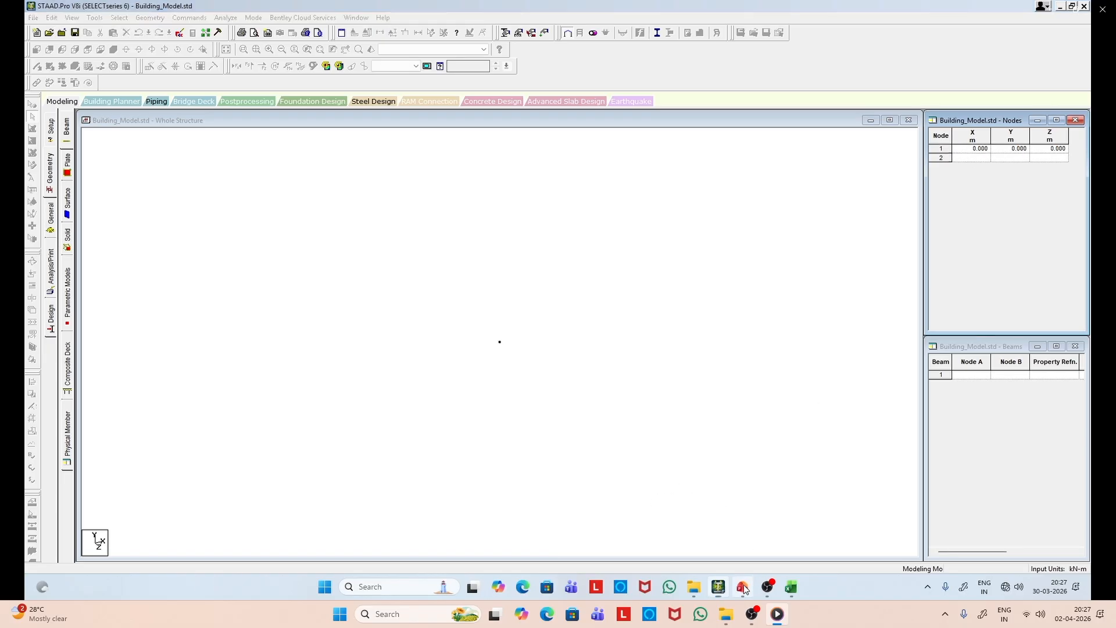
scroll(138, 270, up, 3)
scroll(138, 269, down, 3)
click(106, 384)
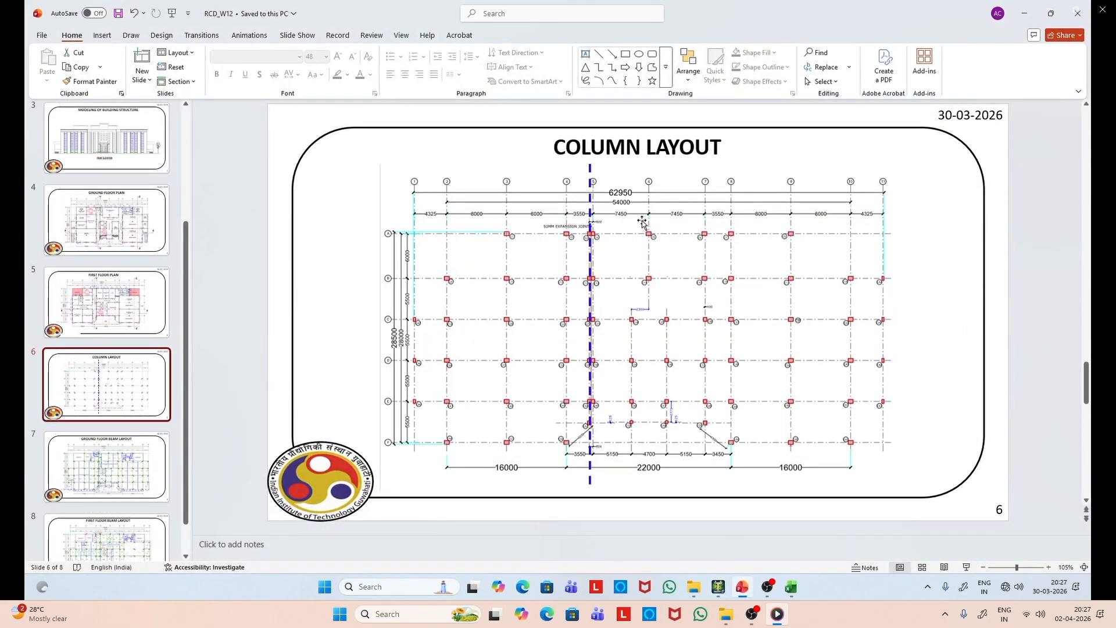
click(1033, 7)
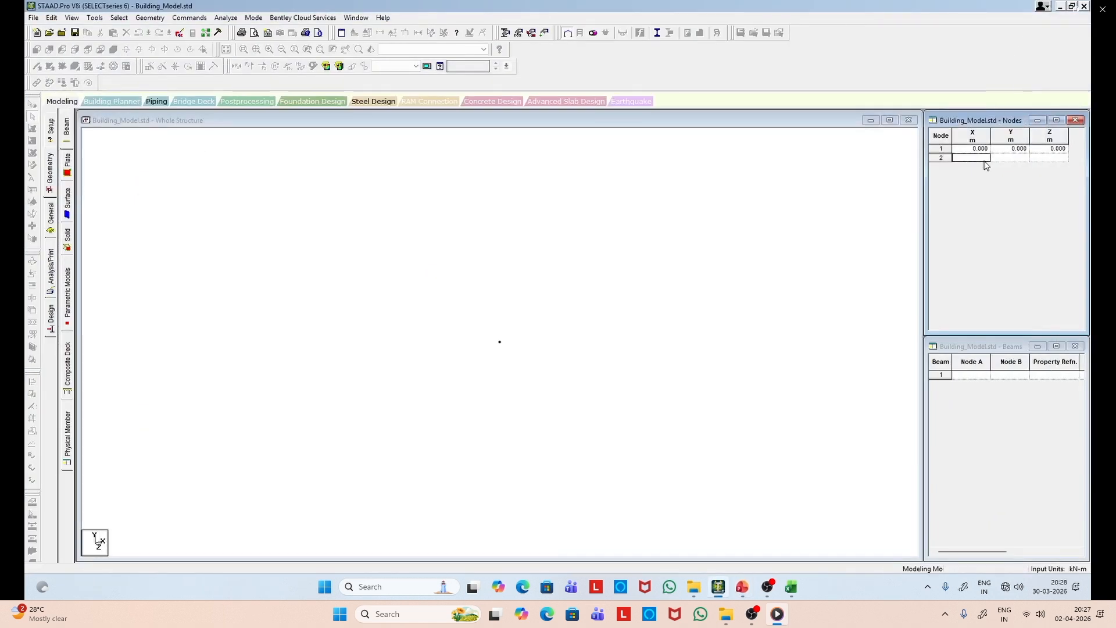
text(7.45)
key(Return)
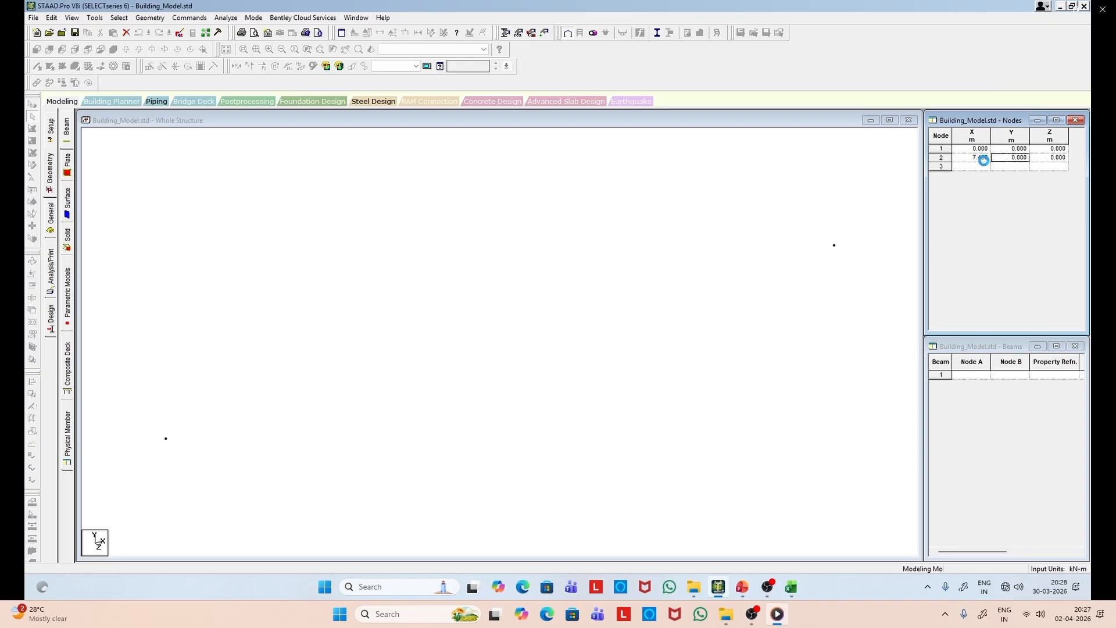
Step: Enter node 3 at X 15 m and, after consulting the Column Layout slide in PowerPoint, node 4 at X 18.45 m, both with Y and Z 0
click(977, 167)
text(15)
key(Return)
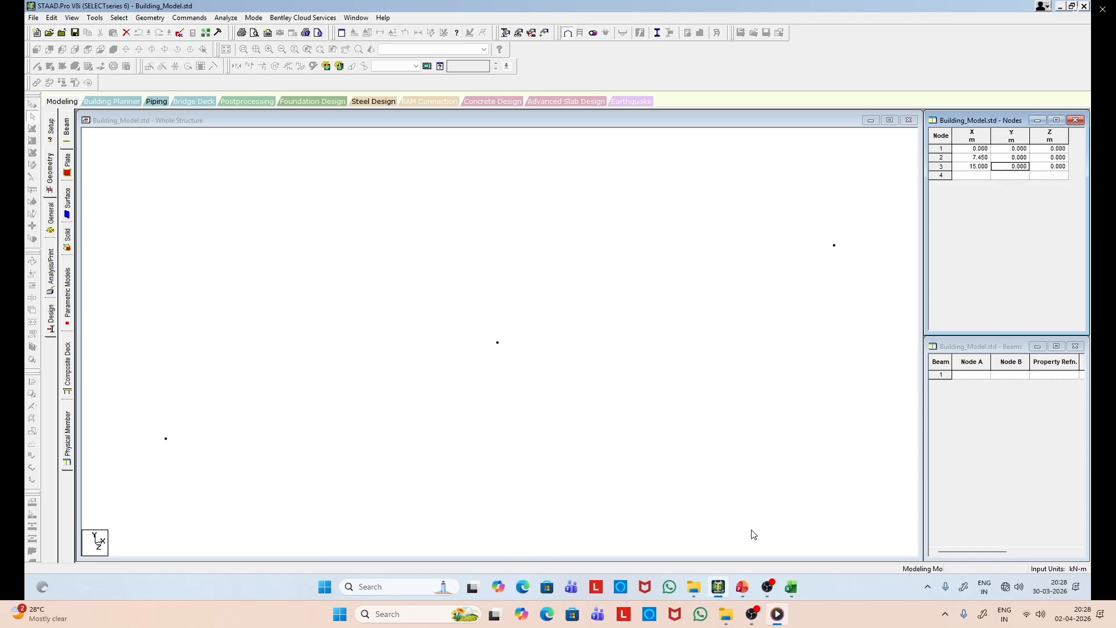
click(746, 588)
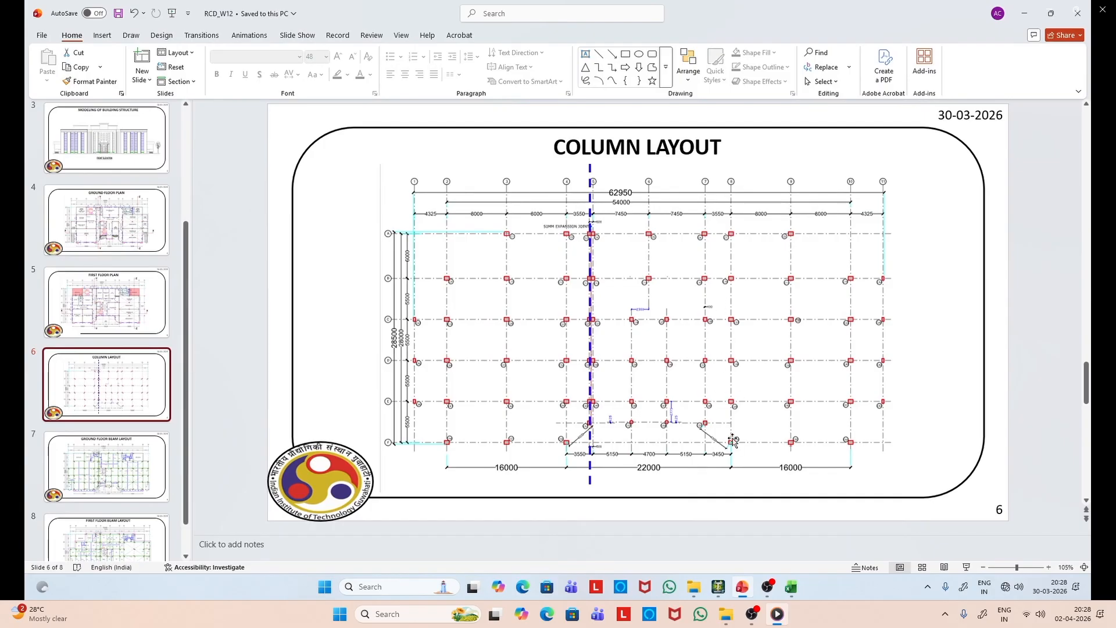
click(1025, 13)
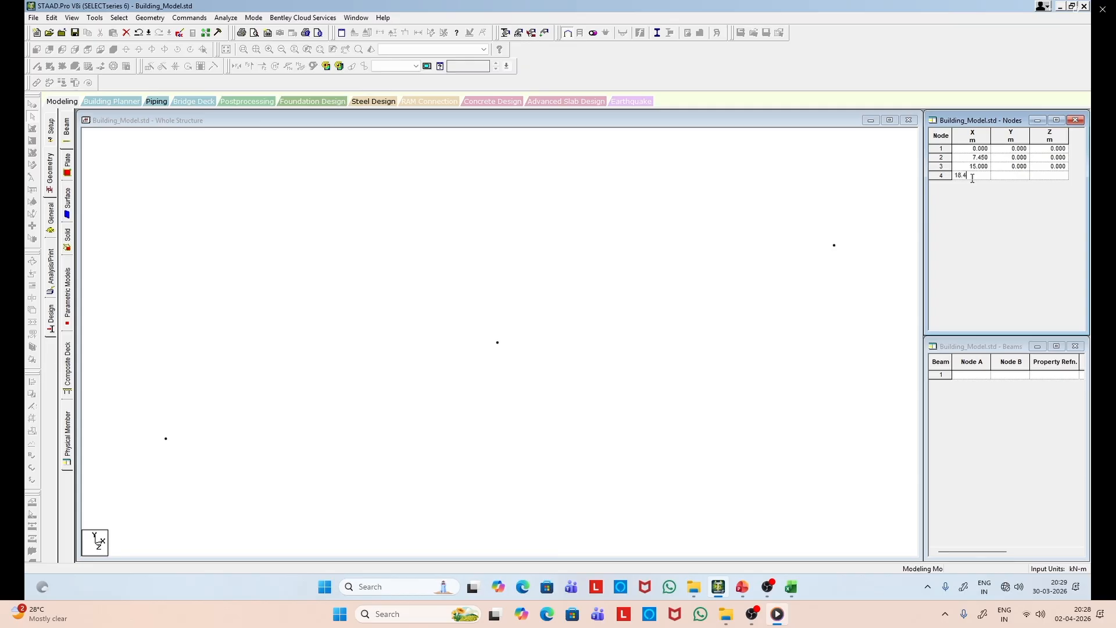
key(Tab)
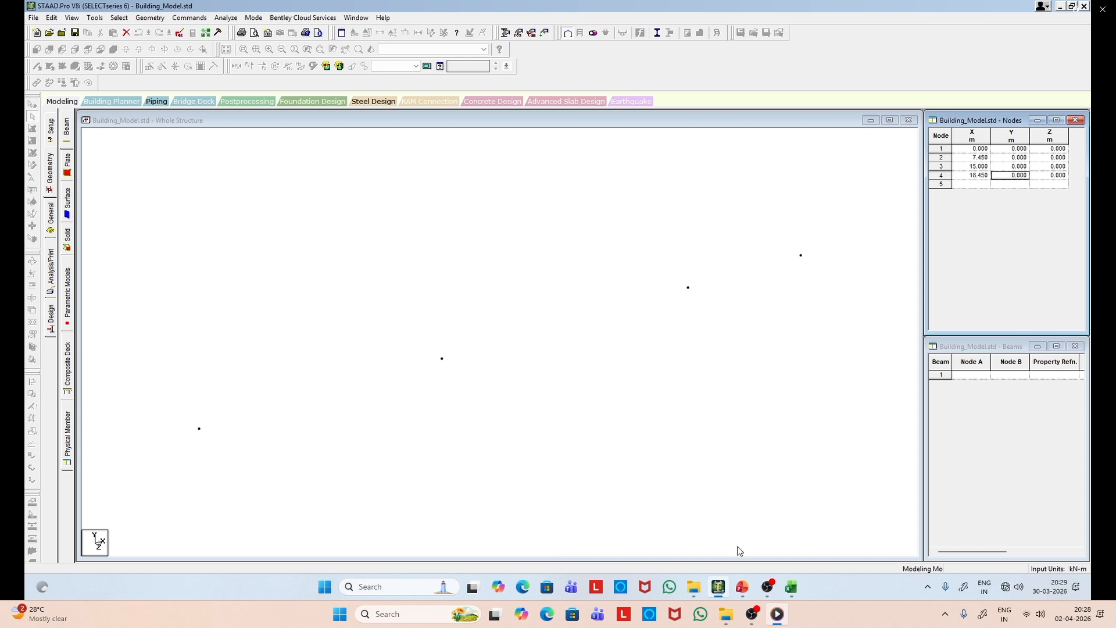
Step: Consult the Column Layout slide in PowerPoint for the next bay, and enter node 5 at X 26.45 m, Y 0, Z 0
click(742, 587)
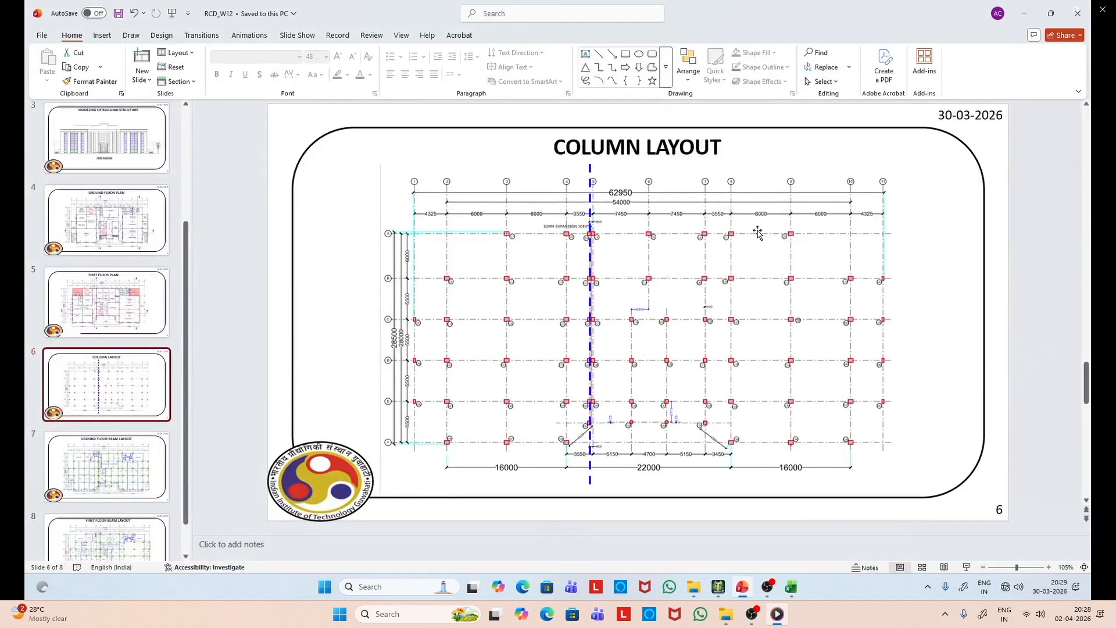
click(1024, 13)
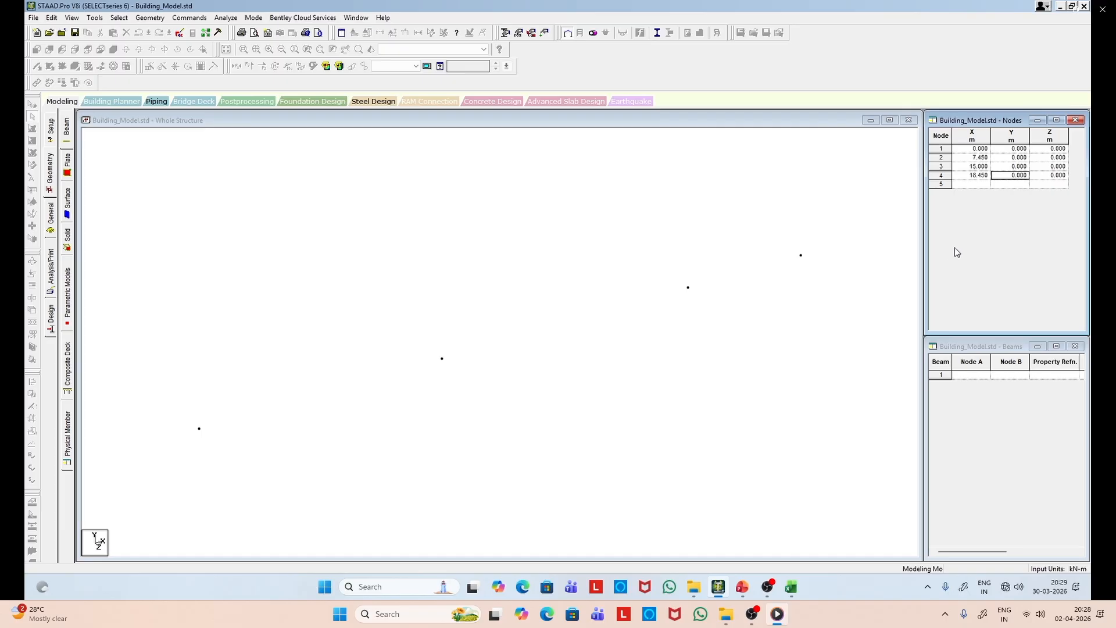
click(970, 181)
text(26.45)
key(Tab)
key(Tab)
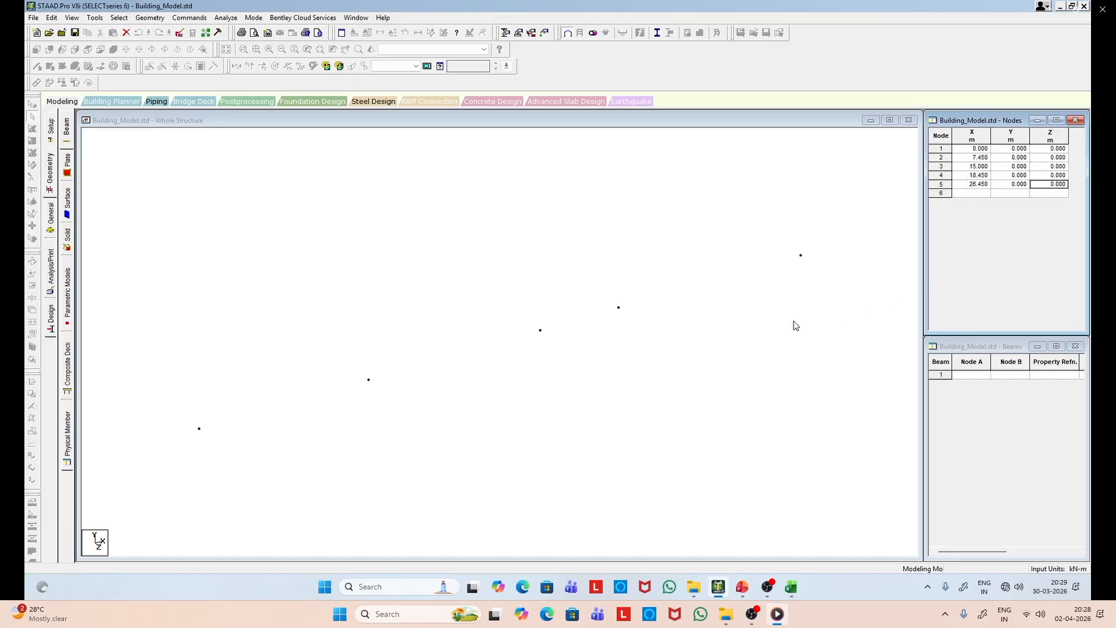
Step: Recheck the Column Layout slide in PowerPoint, and add four consecutive beams in STAAD.Pro joining nodes 1 to 5
click(742, 587)
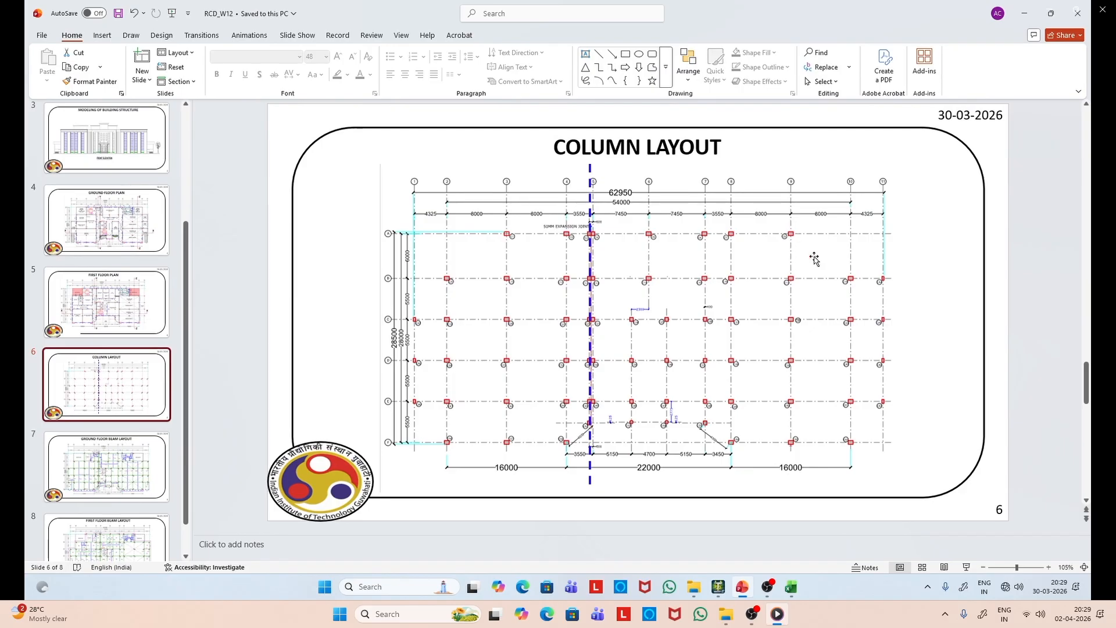
click(1026, 13)
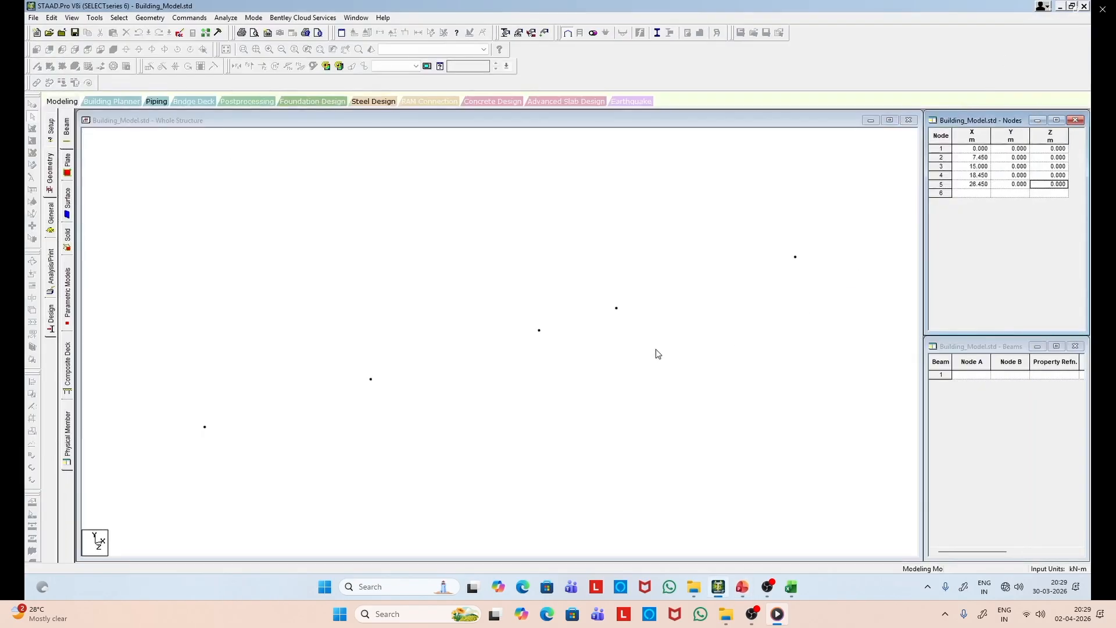
click(122, 170)
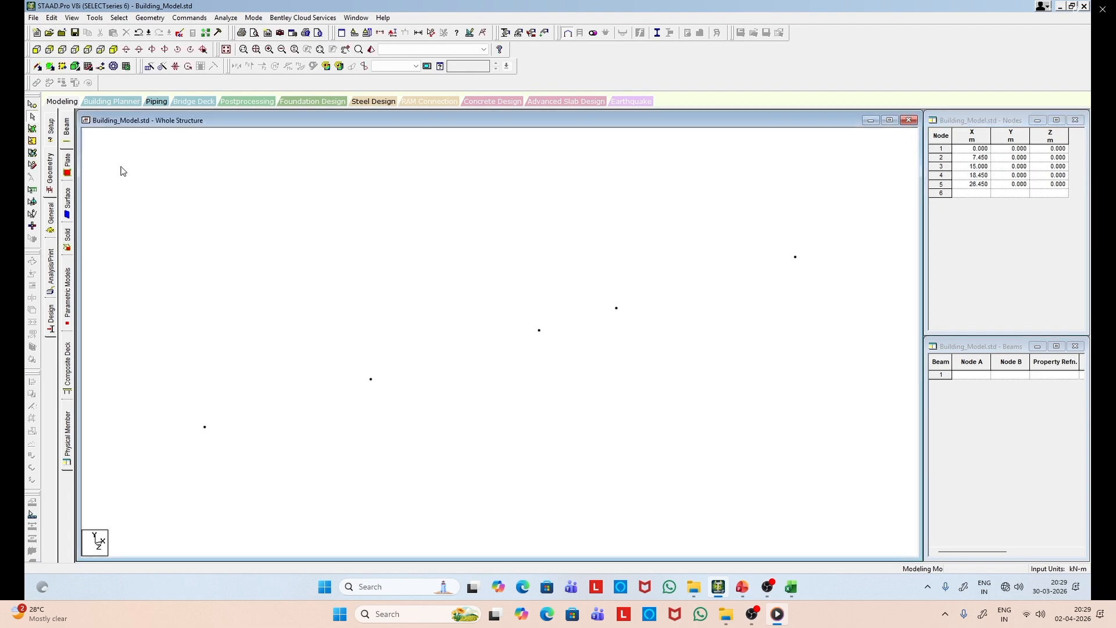
click(37, 67)
click(210, 431)
click(372, 380)
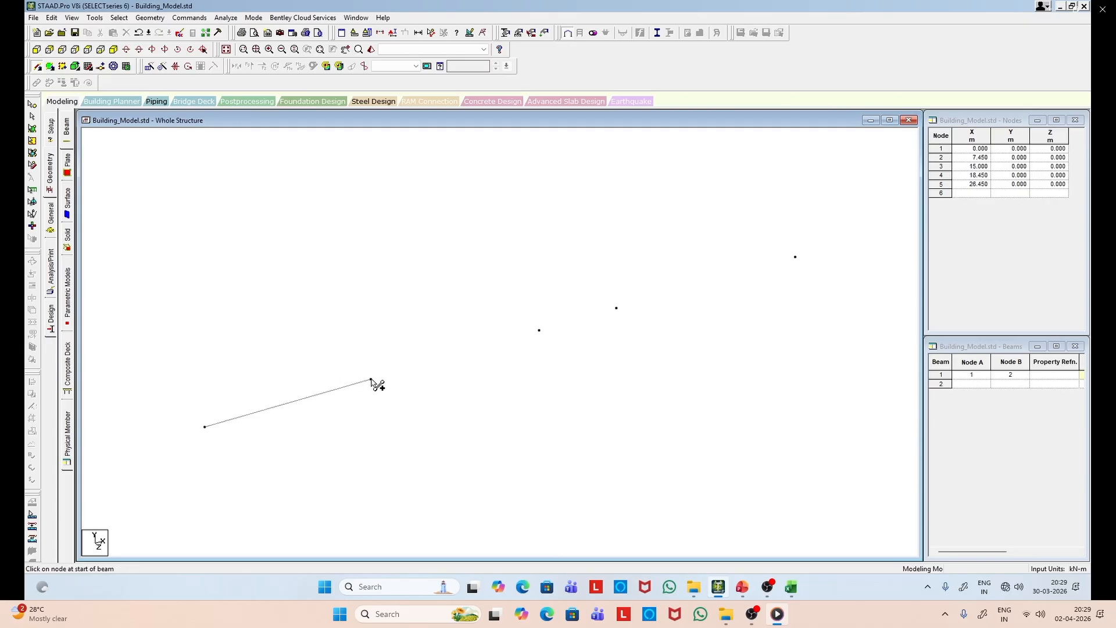
click(540, 332)
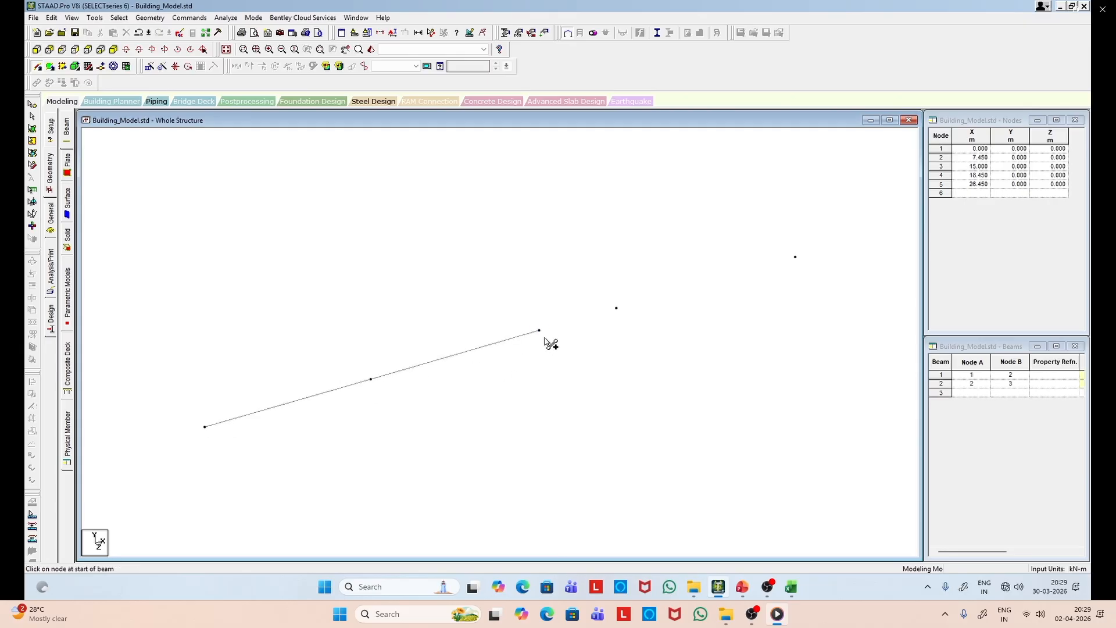
click(617, 309)
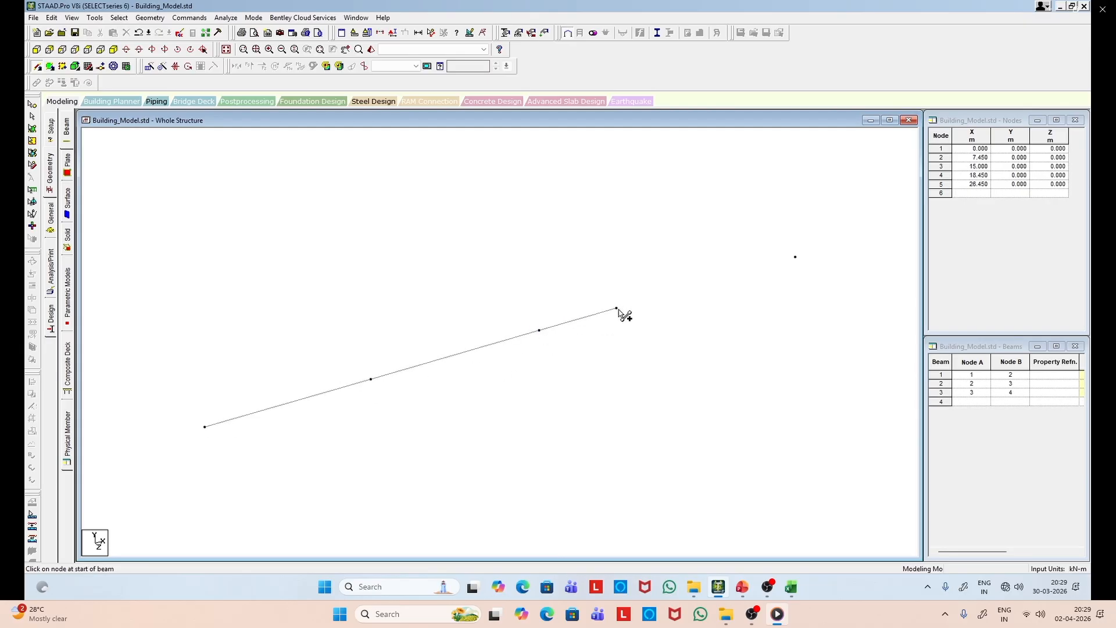
click(797, 258)
Step: Copy the four beams with Translational Repeat in the Z direction, using one step of 6 m spacing from the Column Layout slide and Link Steps enabled
scroll(639, 305, down, 12)
scroll(638, 305, up, 5)
scroll(461, 208, up, 2)
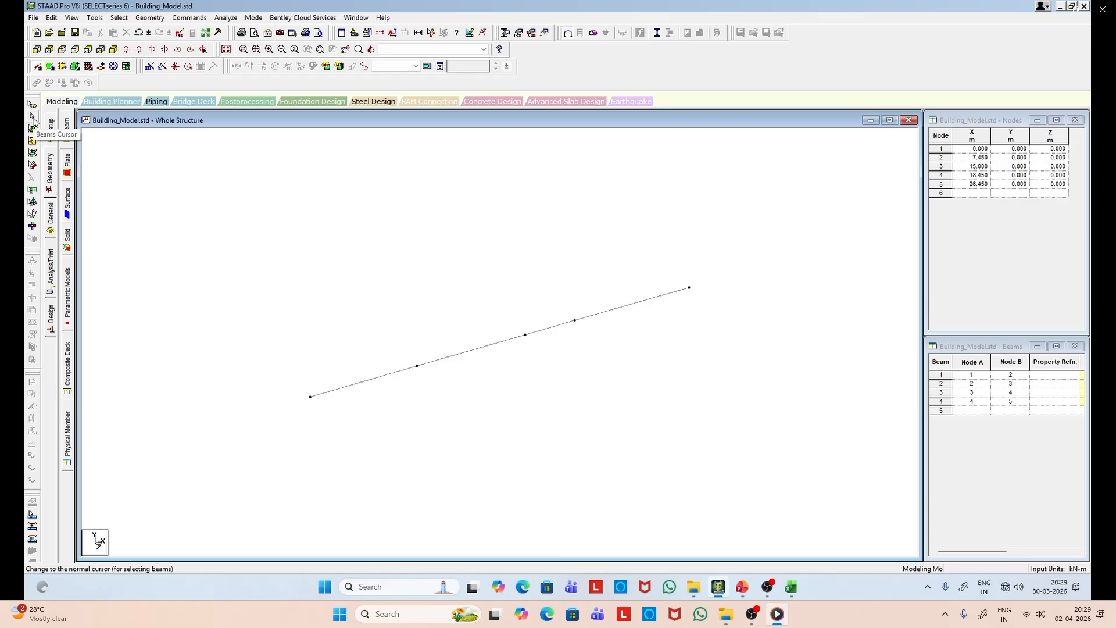
drag(237, 269, 822, 503)
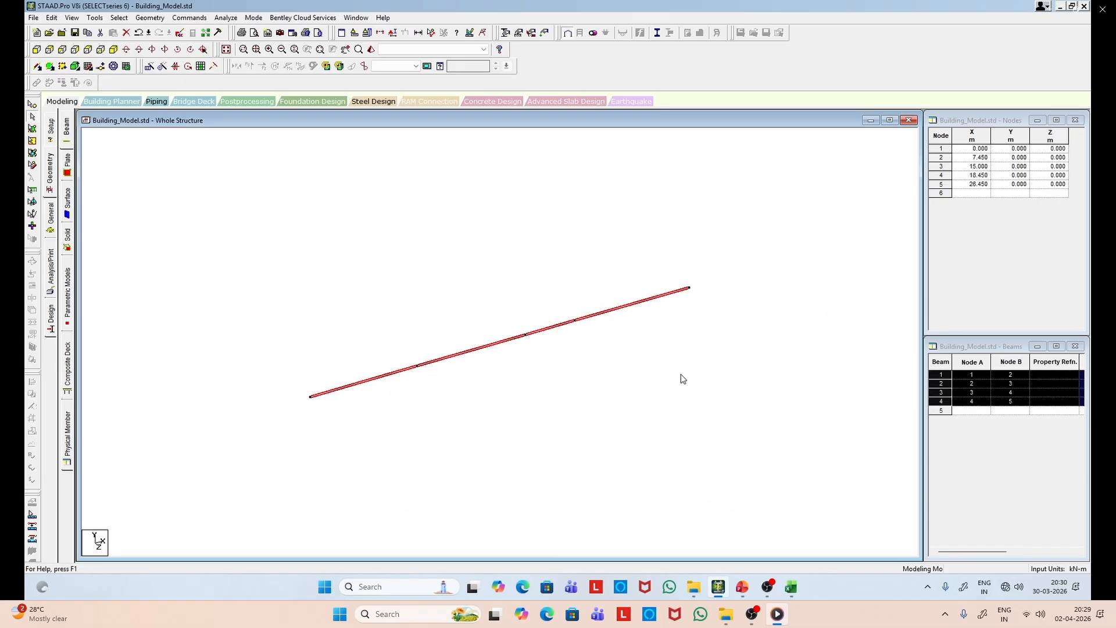
scroll(640, 356, down, 3)
scroll(640, 356, up, 1)
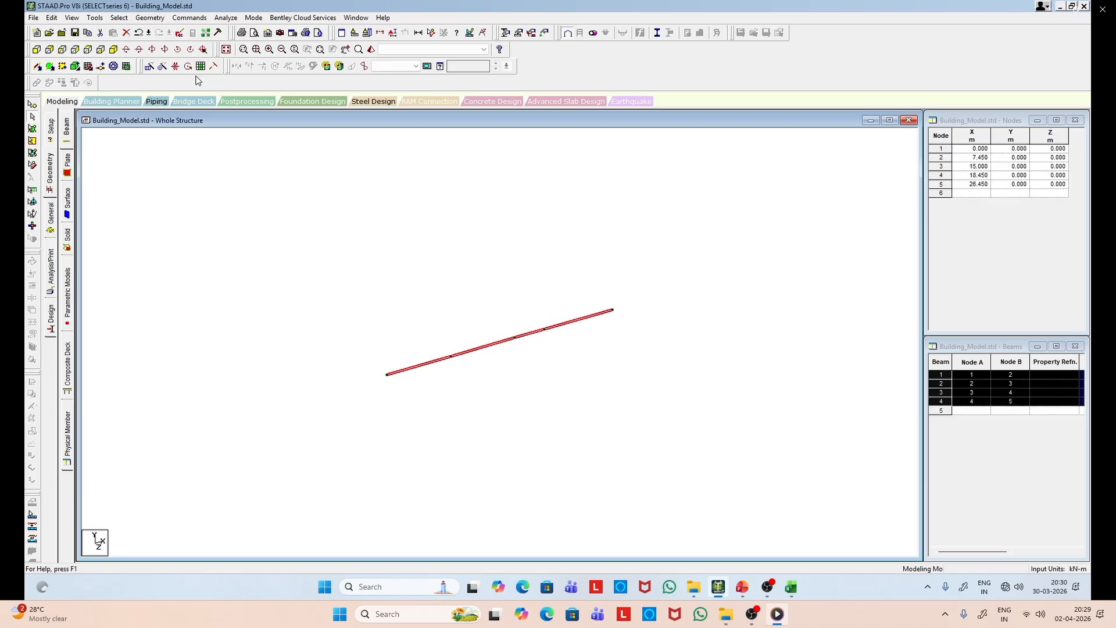
click(150, 67)
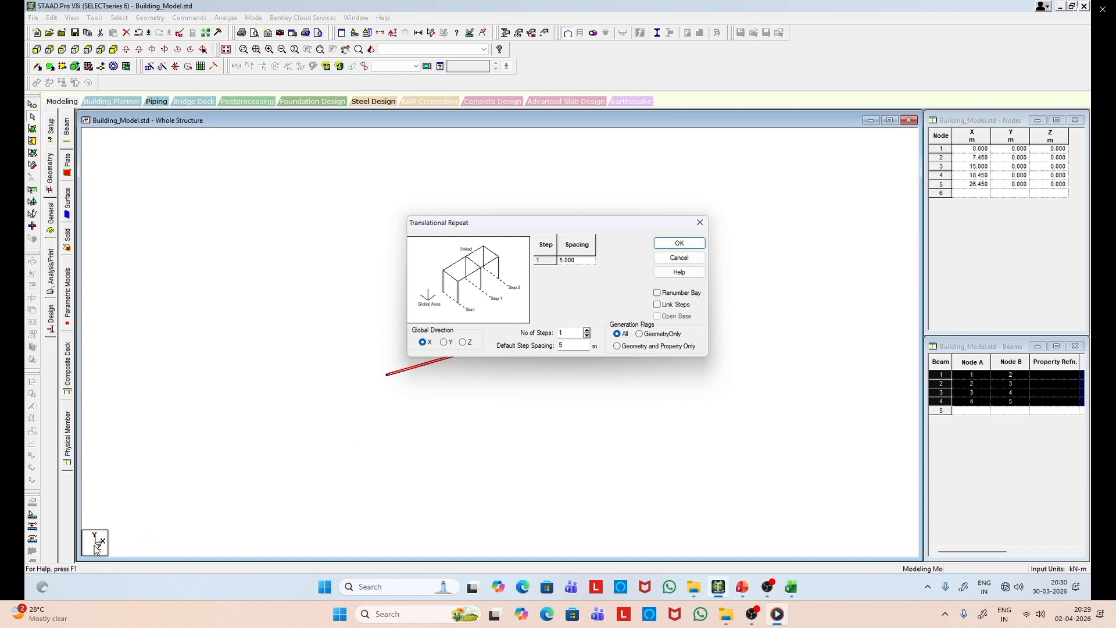
click(464, 343)
click(742, 587)
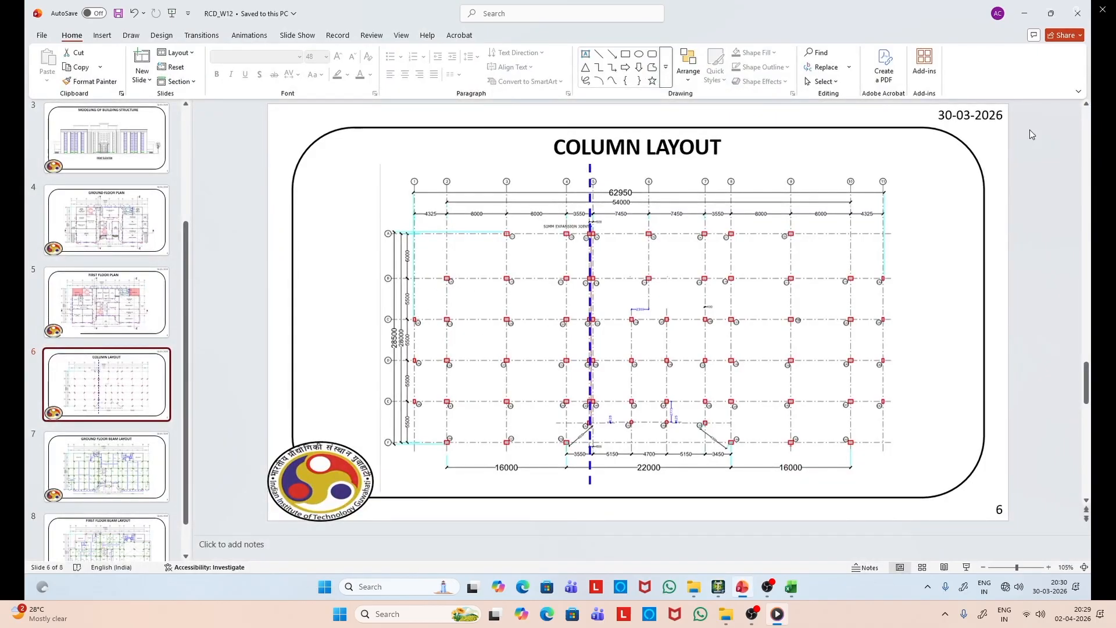
click(1025, 14)
click(574, 345)
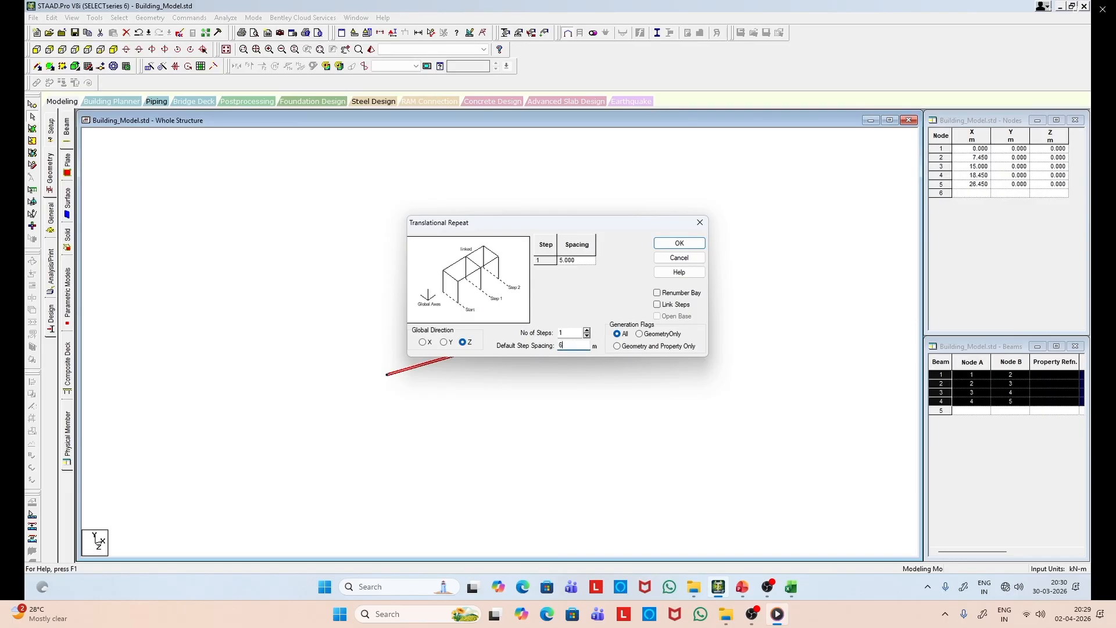
click(659, 305)
click(696, 243)
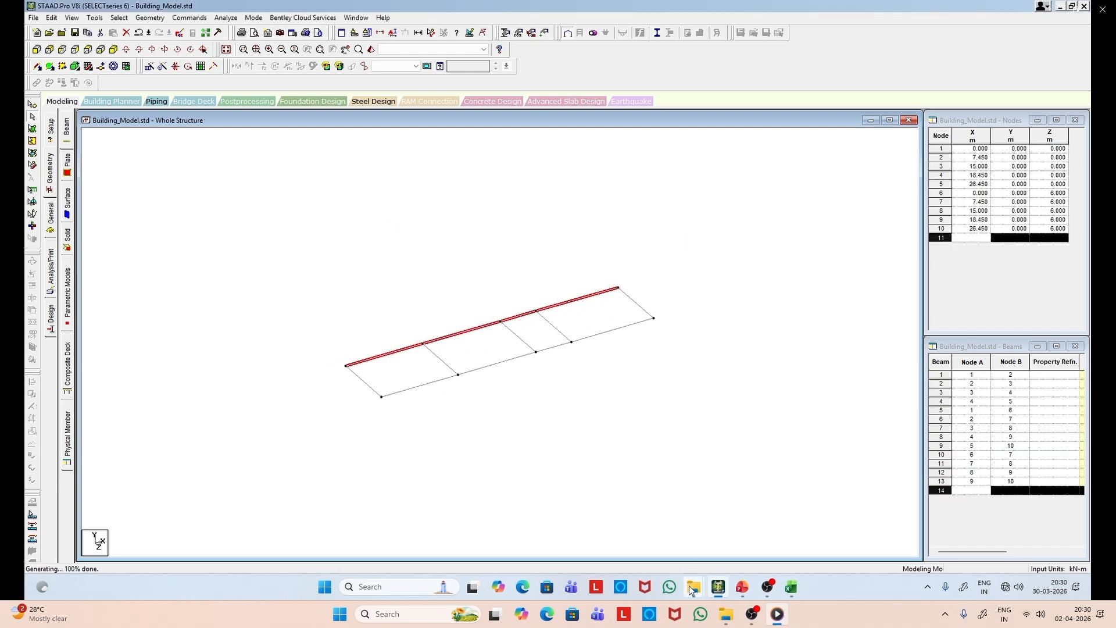
Step: Consult the Column Layout slide in PowerPoint for the second grid row, and enter node 11 at X 34.45 m, Y 0, Z 6 m
click(742, 587)
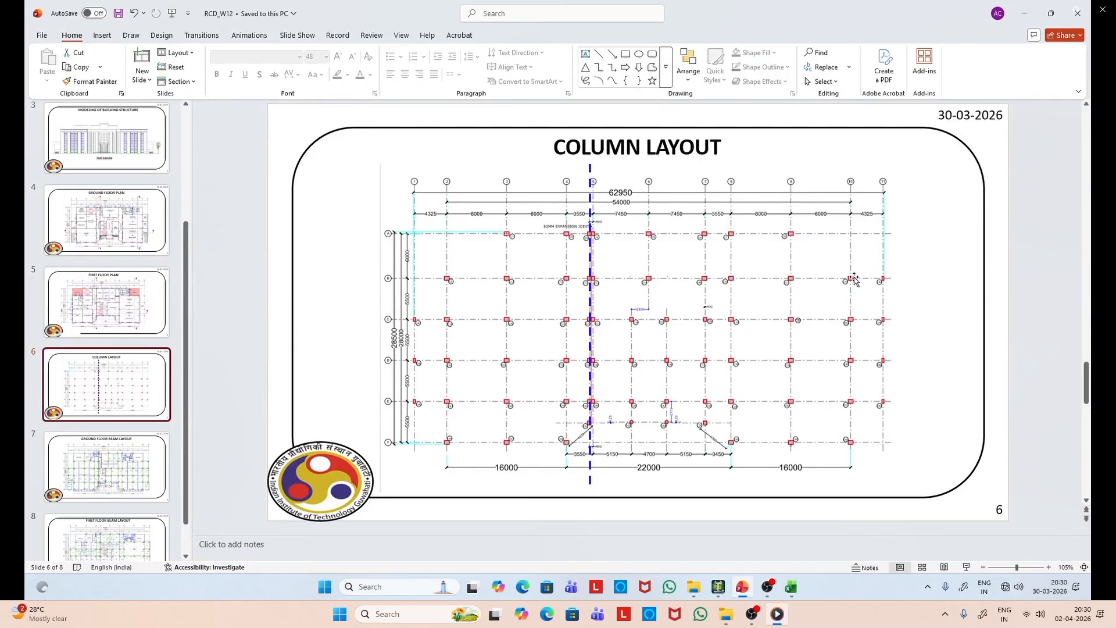
click(1022, 14)
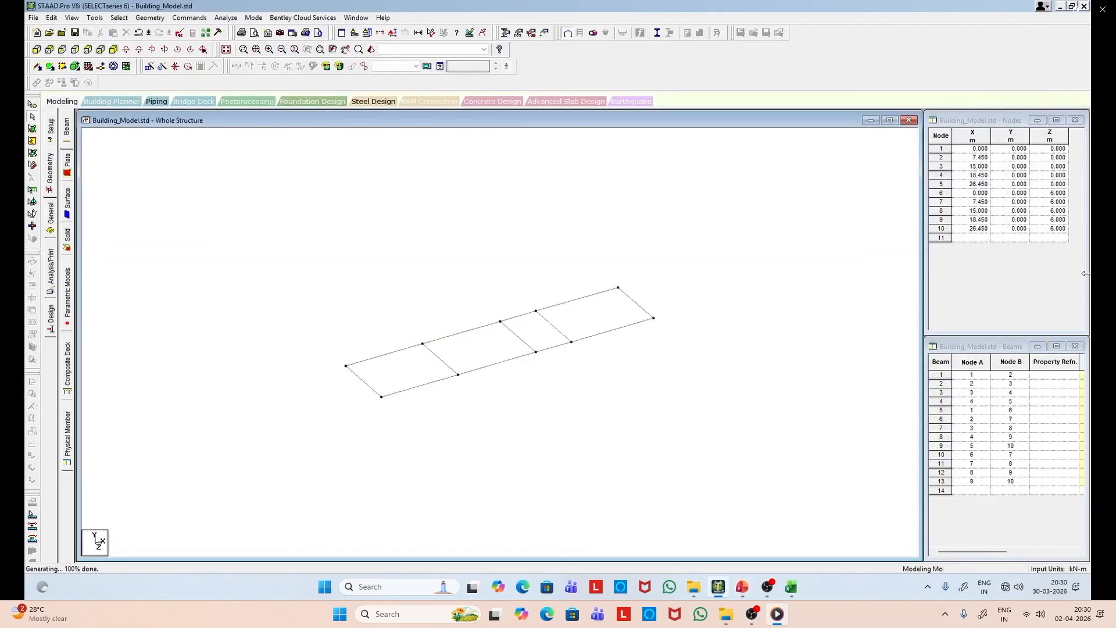
click(977, 238)
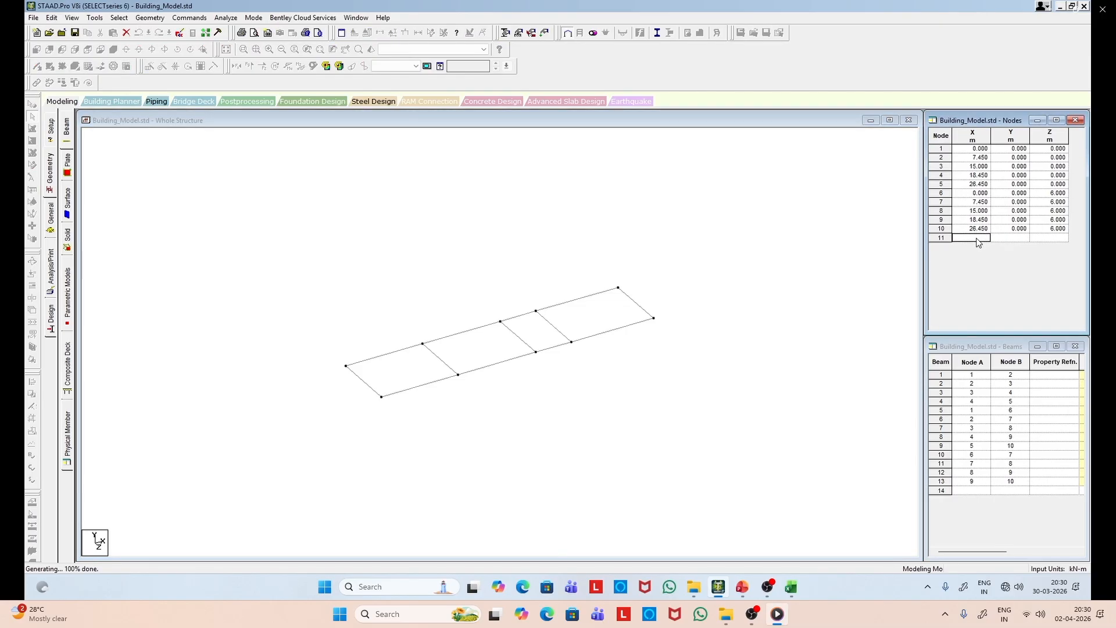
text(34.45)
key(Tab)
key(Tab)
text(6)
key(Tab)
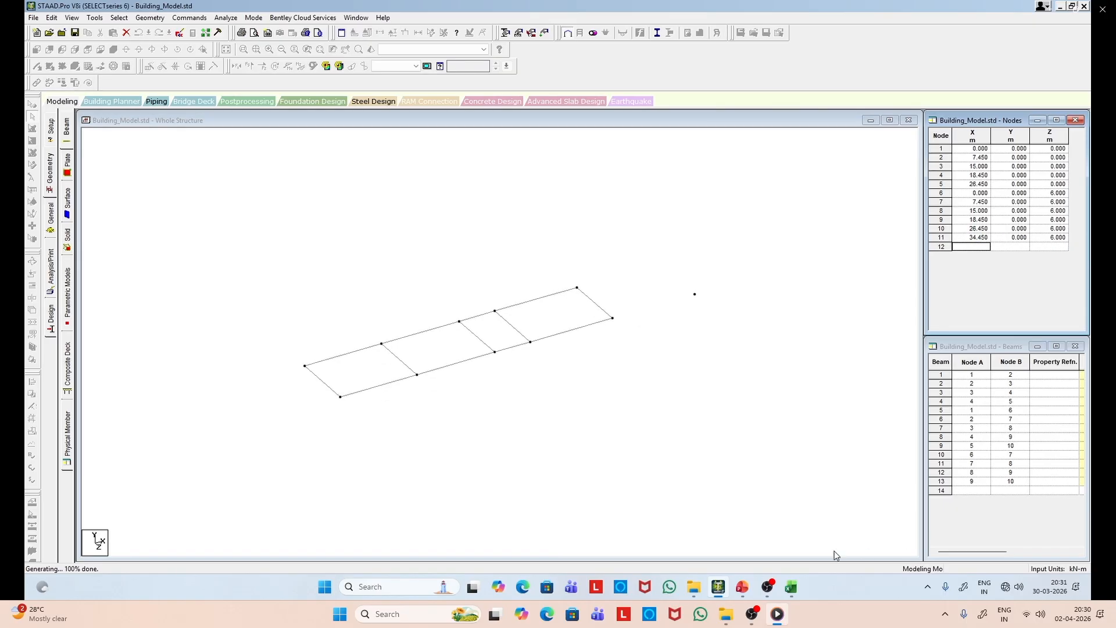
Step: Check the last bay on the Column Layout slide in PowerPoint, and enter node 12 at X 38.775 m, Y 0, Z 6 m
click(742, 586)
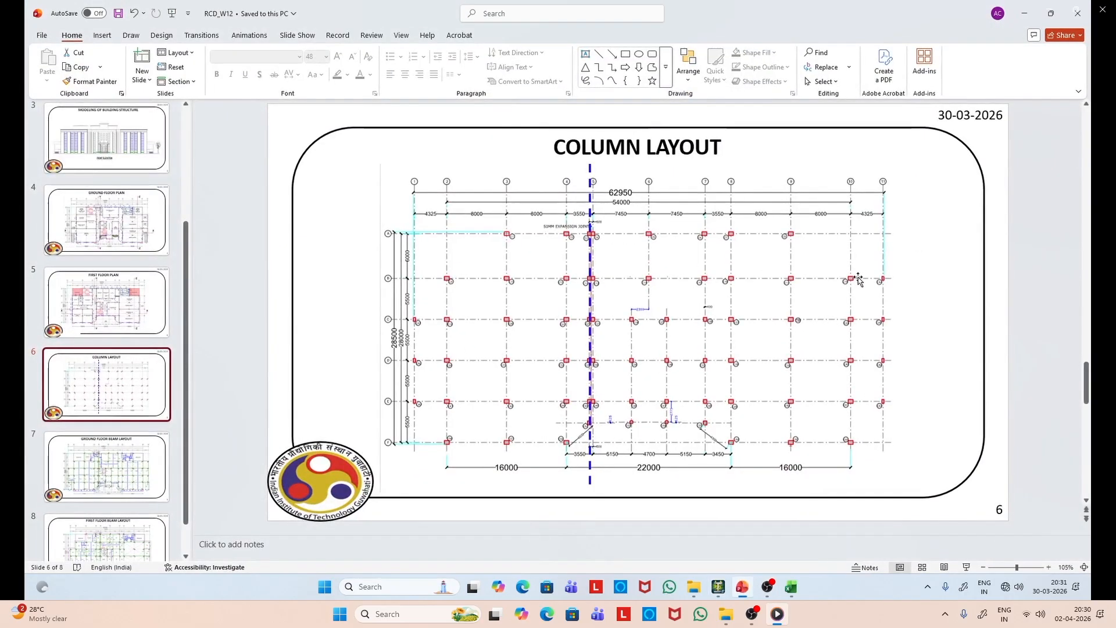
key(alt+Tab)
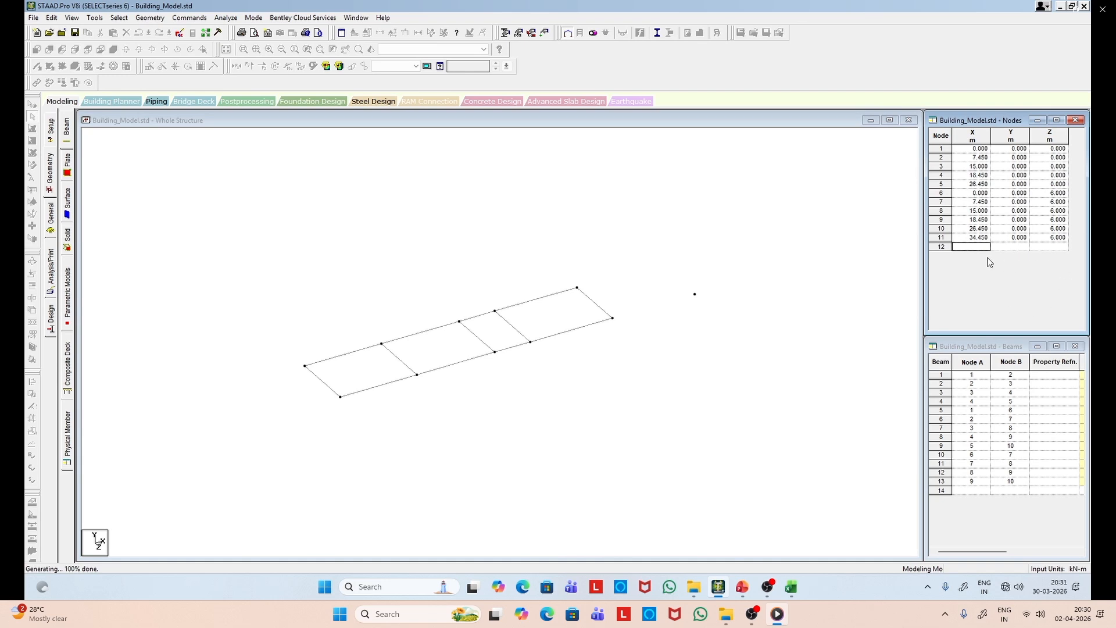
text(38.775)
key(Return)
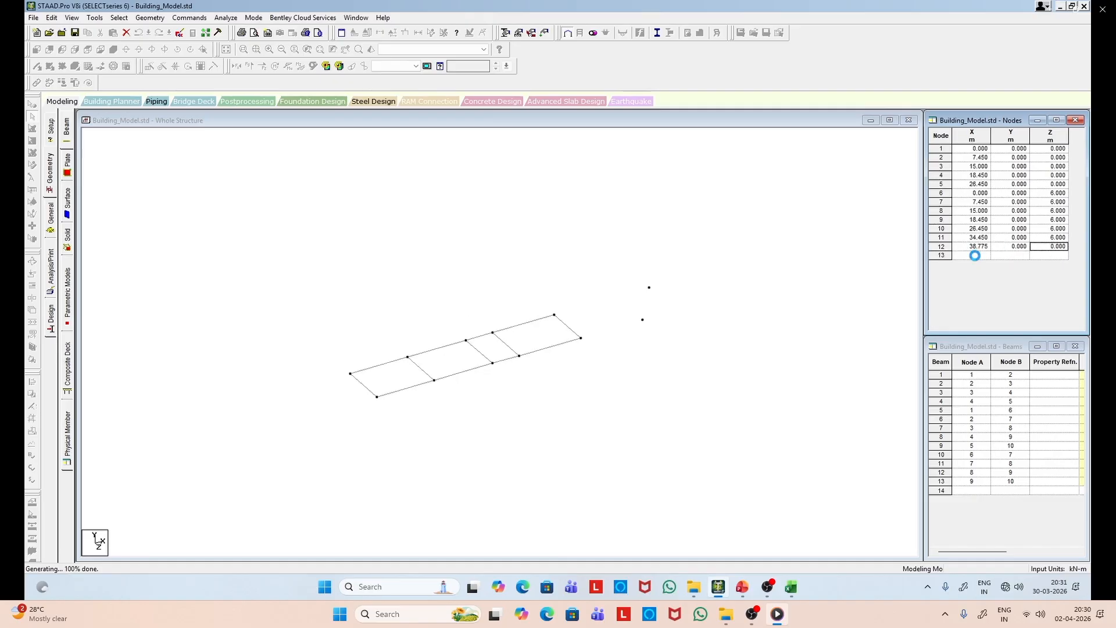
text(6)
key(Return)
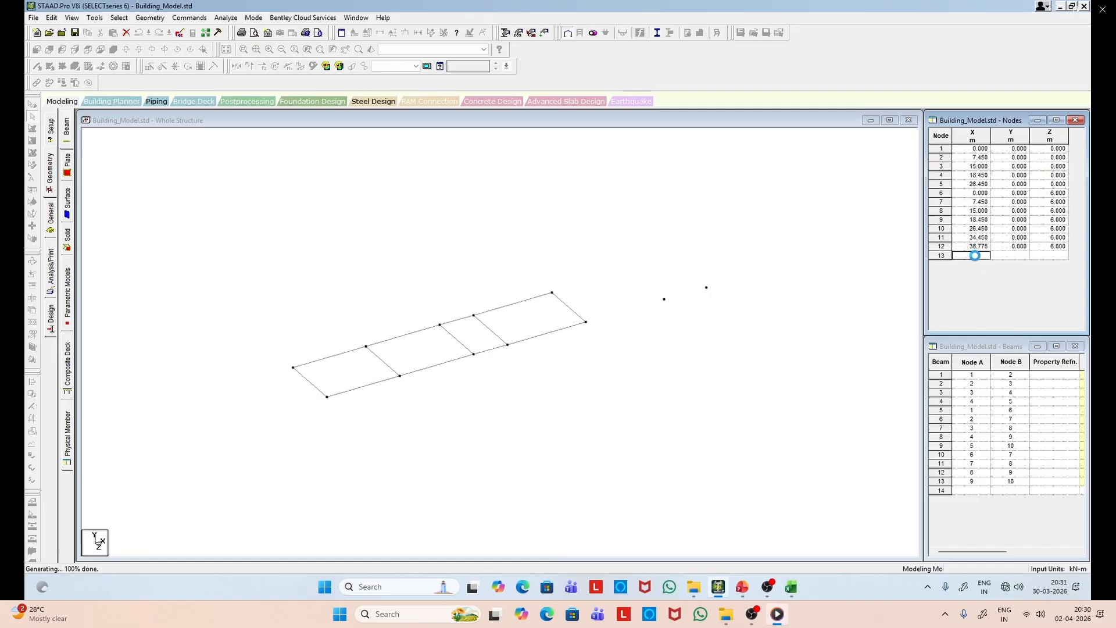
click(191, 180)
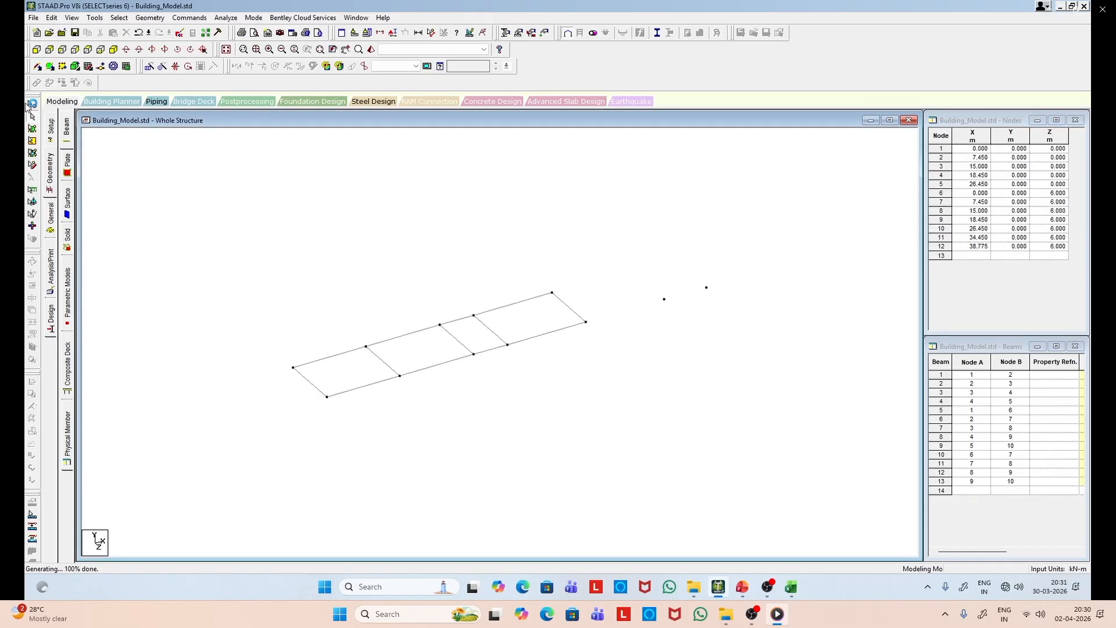
Step: Add two consecutive beams joining nodes 10, 11 and 12 along the Z 6 m row
click(37, 69)
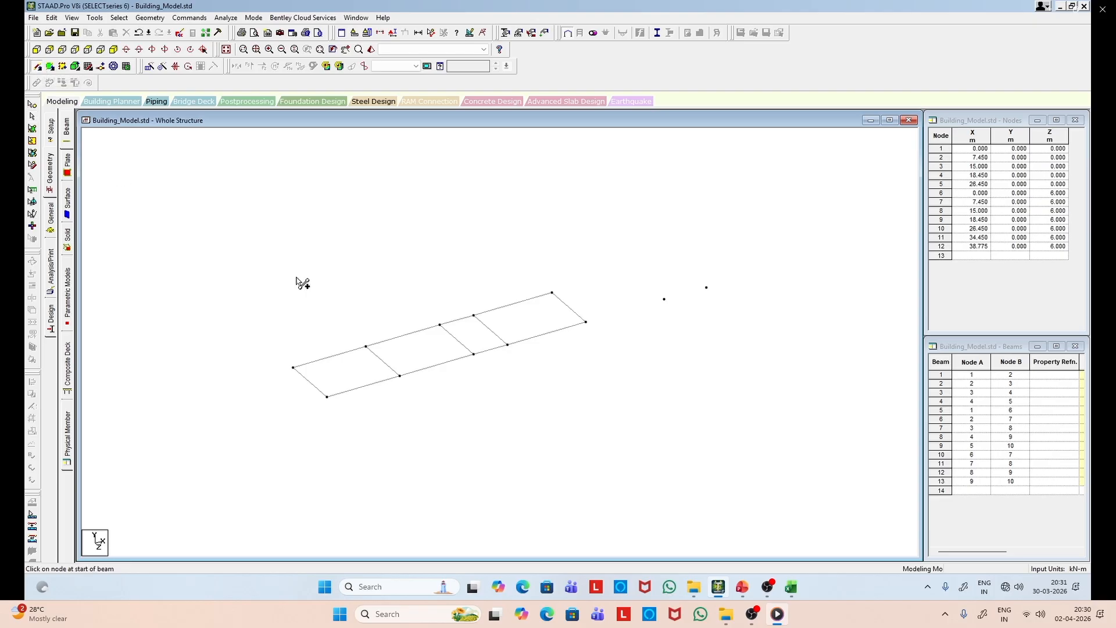
drag(587, 323, 706, 288)
Step: Consult the Column Layout slide in PowerPoint, accept the auto save in STAAD.Pro, and enter node 15 at X 9.85 m, Y 0, Z 11.5 m
click(742, 586)
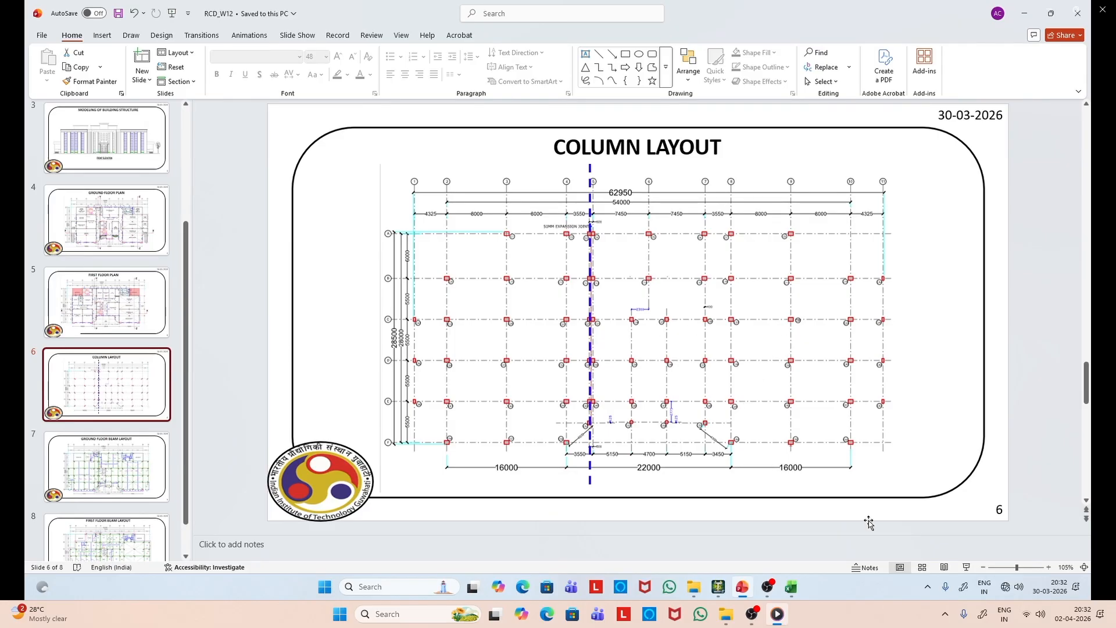
click(719, 587)
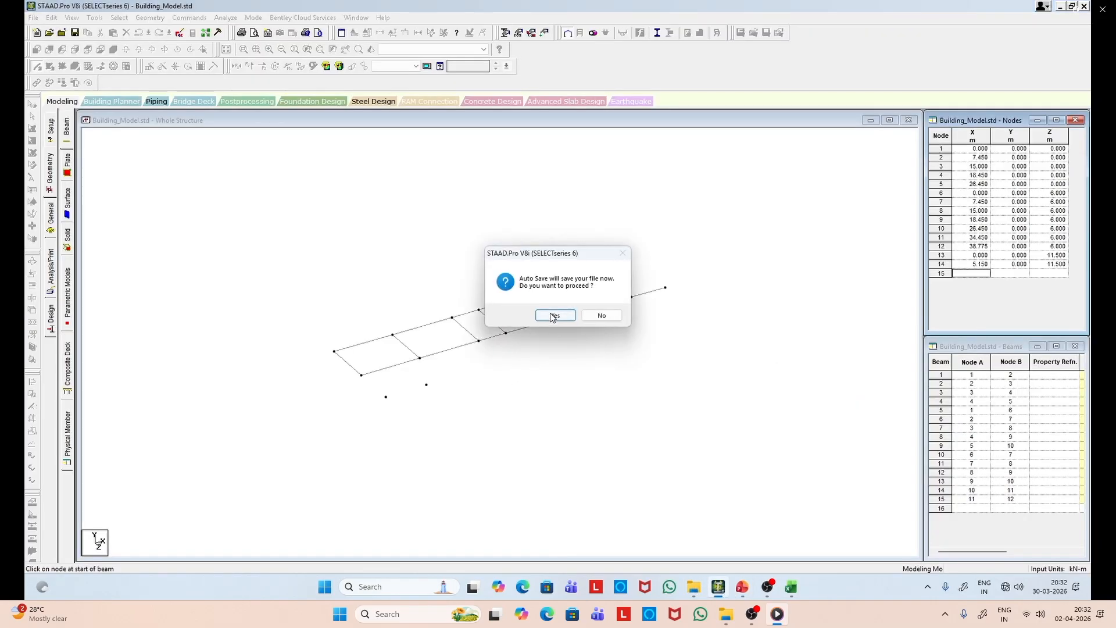
click(553, 317)
click(491, 307)
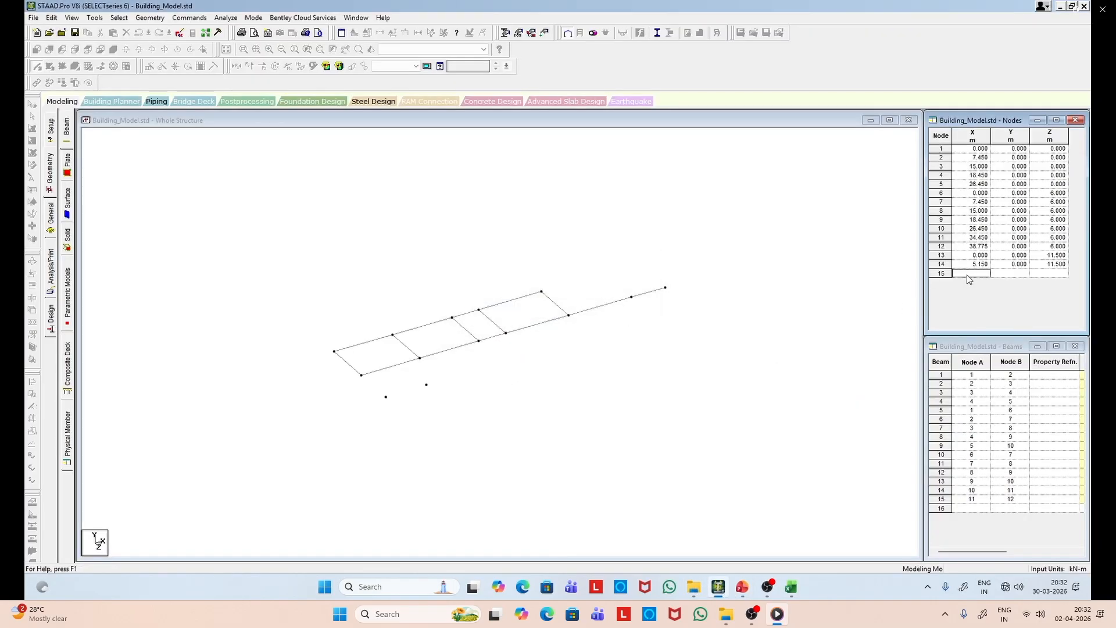
text(9)
key(Tab)
key(Tab)
text(11)
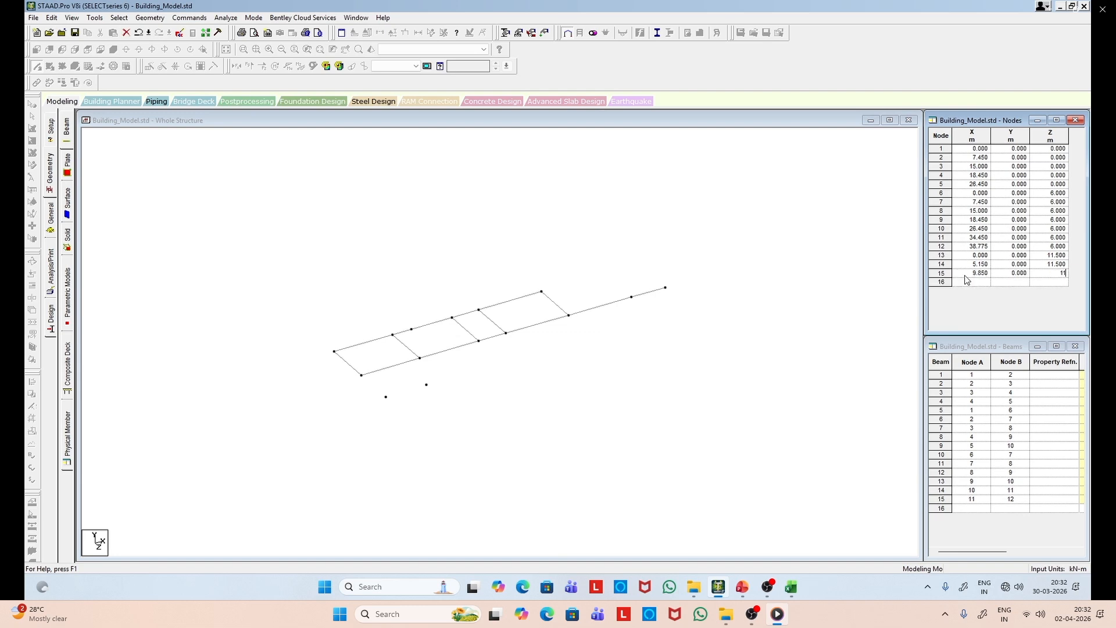
click(967, 282)
Step: Check the Column Layout slide in PowerPoint, and enter node 16 in STAAD.Pro at X 15 m, Y 0, Z 11.5 m
click(742, 587)
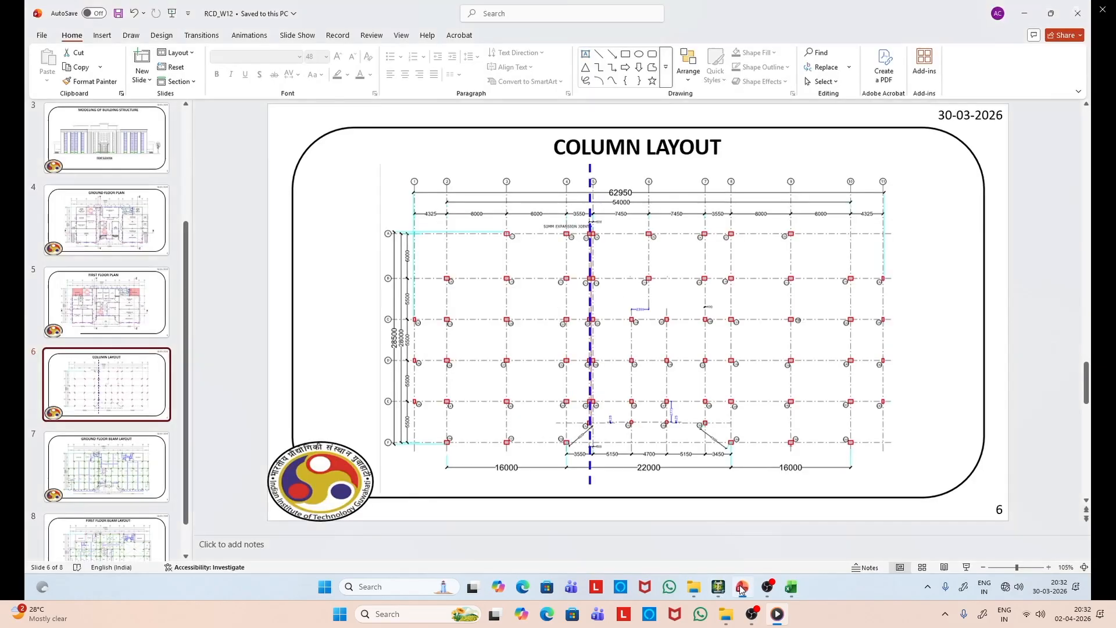
click(742, 588)
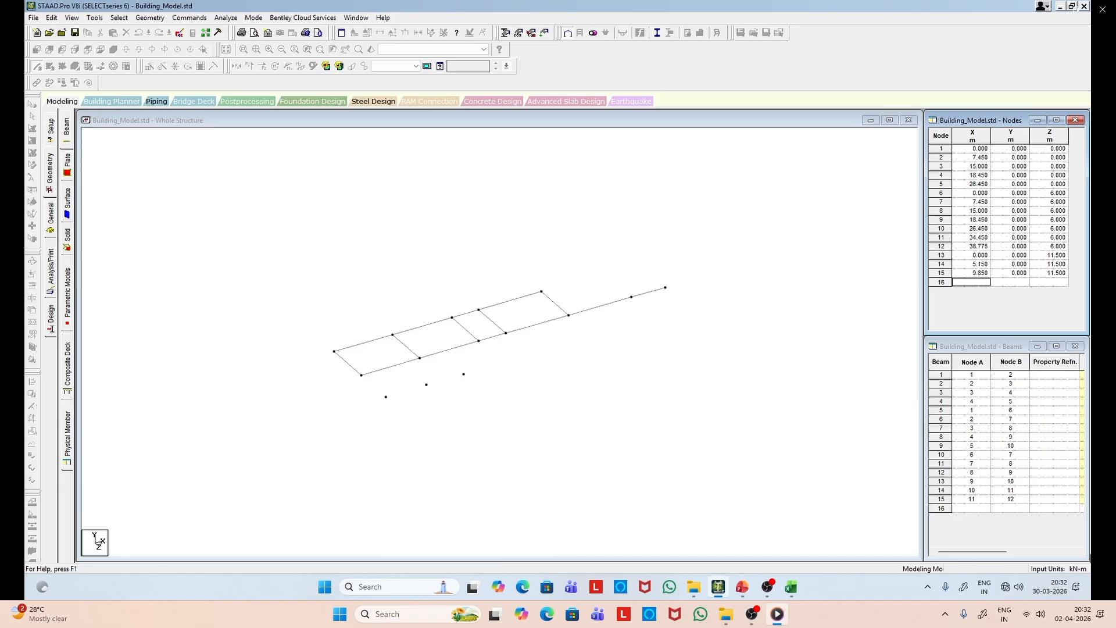
text(15)
key(Tab)
key(Tab)
text(11.5)
key(Tab)
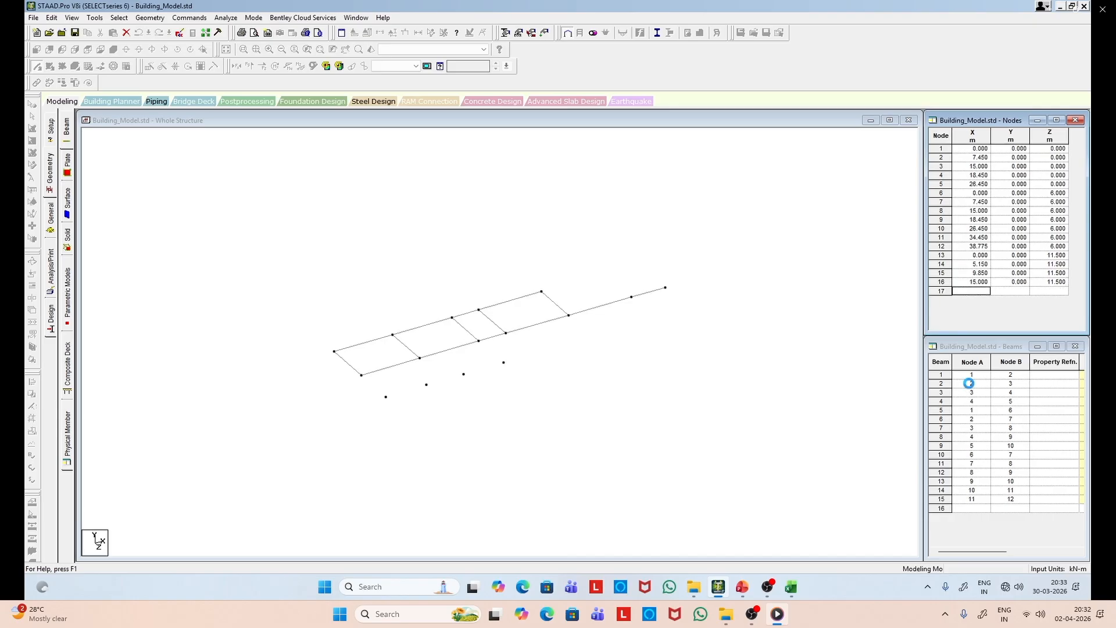
Step: Check the next bay on the Column Layout slide in PowerPoint, and enter node 17 at X 18.45 m, Y 0, Z 11.5 m
click(746, 589)
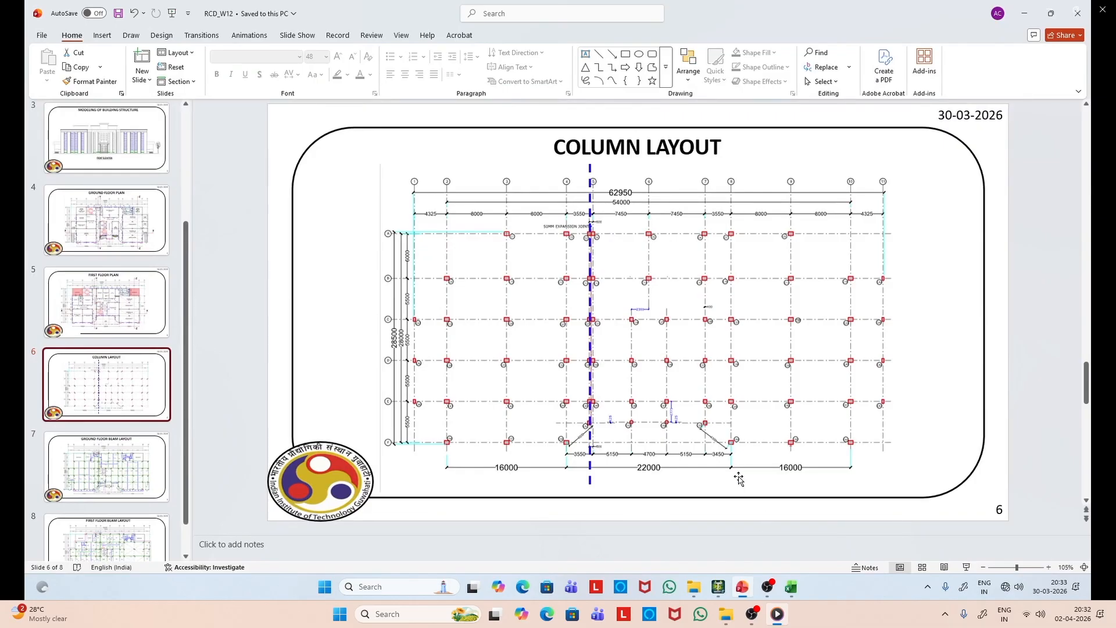
click(1025, 13)
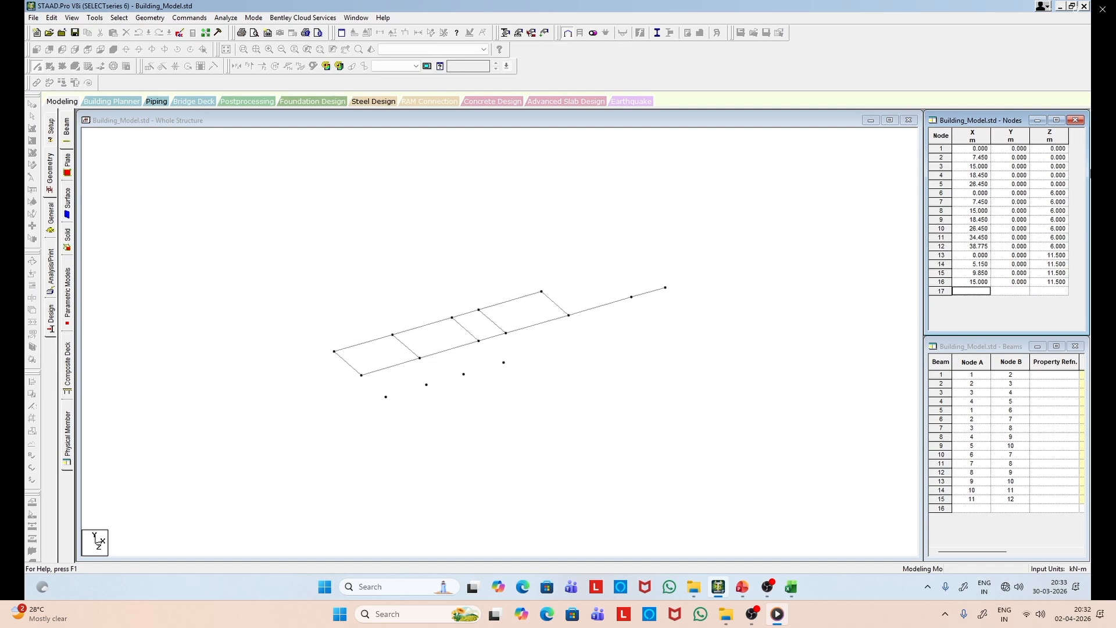
text(18)
key(Tab)
key(Tab)
text(11.5)
key(Tab)
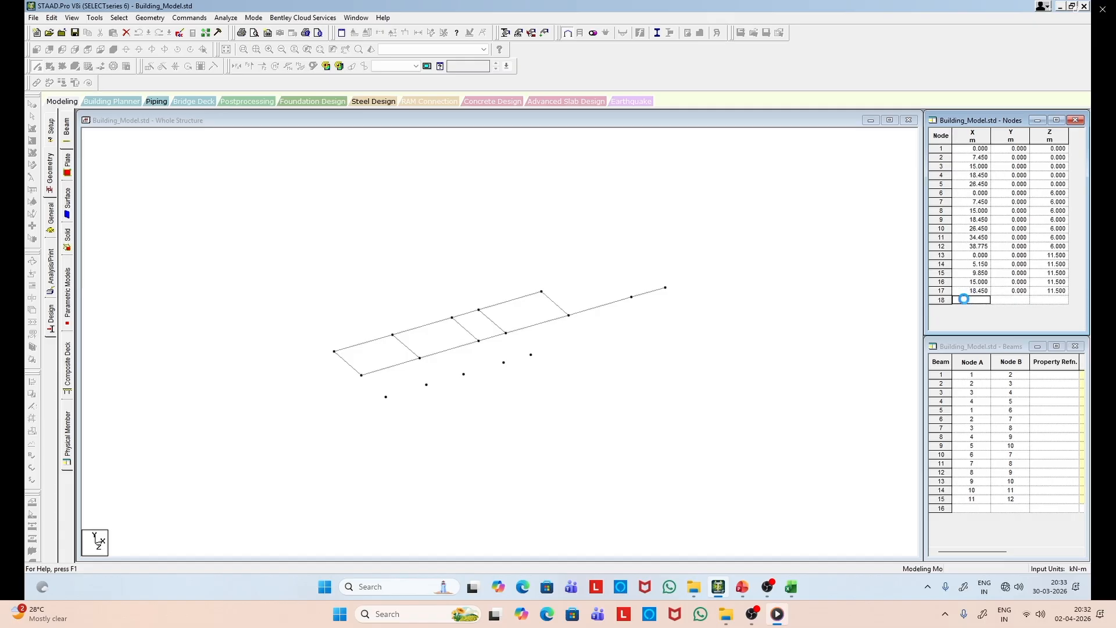
Step: Recheck the Column Layout slide in PowerPoint, and enter node 18 in STAAD.Pro at X 26.45 m, Y 0, Z 11.5 m
click(743, 588)
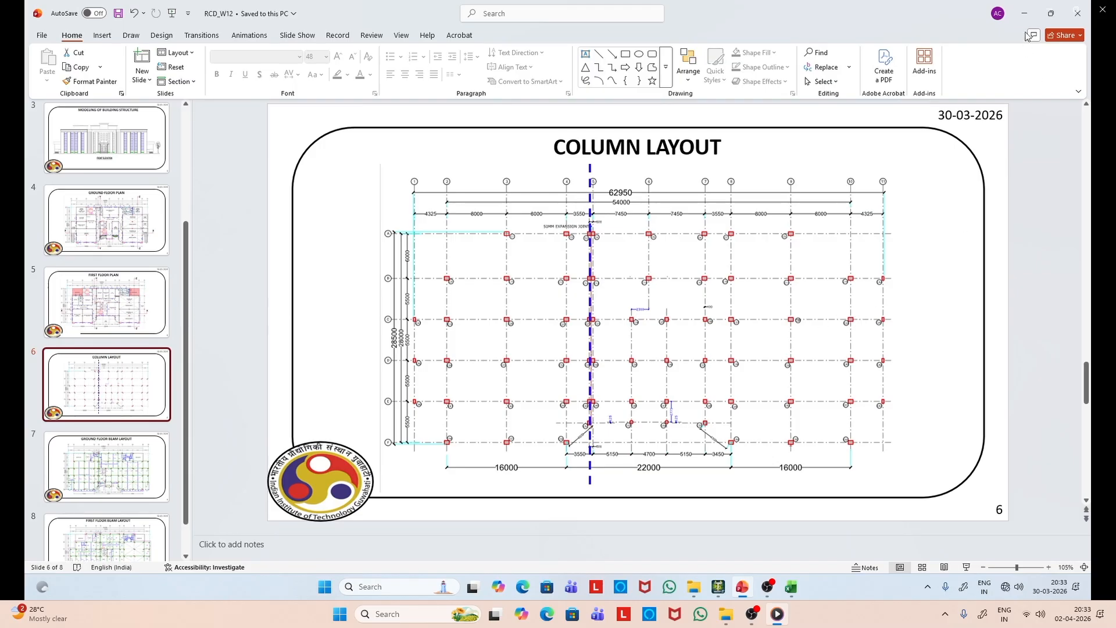
click(1024, 13)
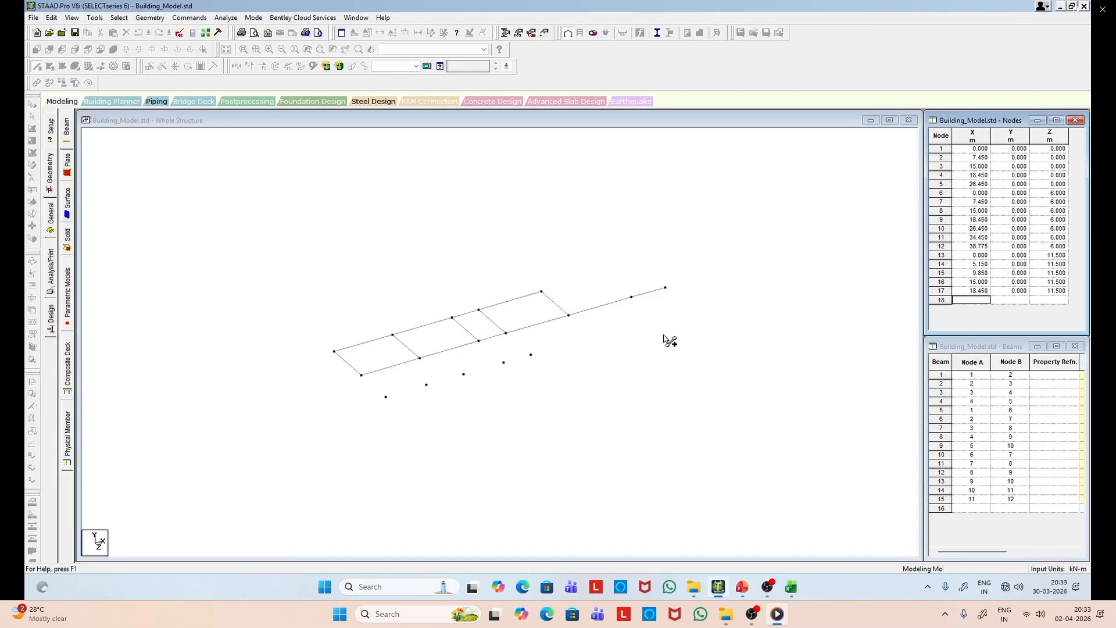
text(26.45)
key(Tab)
key(Tab)
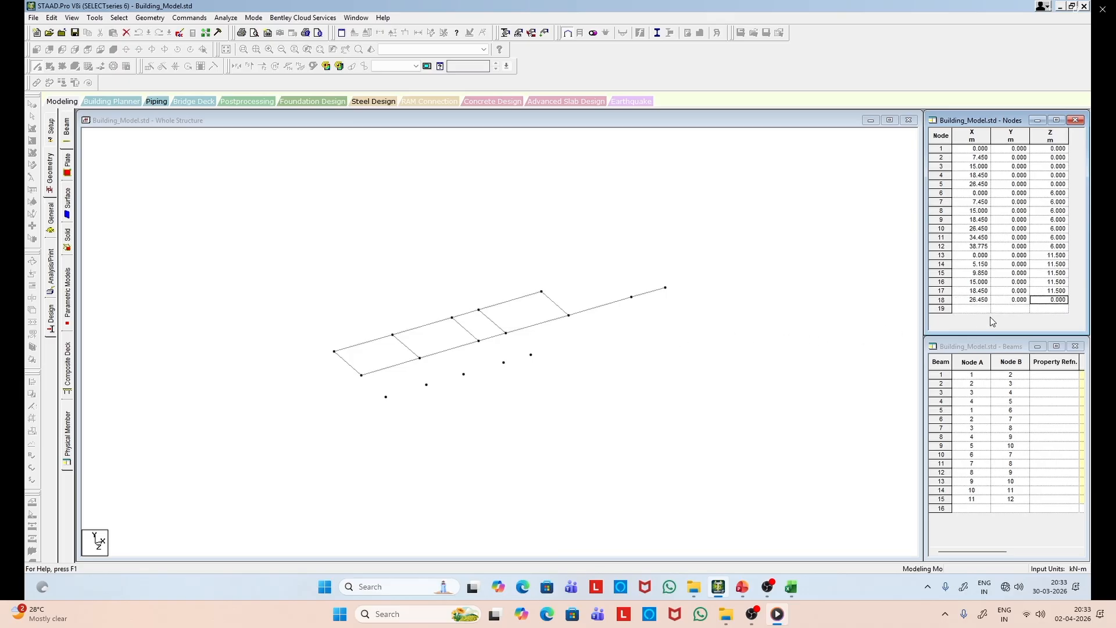
text(11)
key(Return)
Step: Enter node 19 at X 34.45 m, Y 0, Z 11.5 m
text(34.45)
key(Tab)
key(Tab)
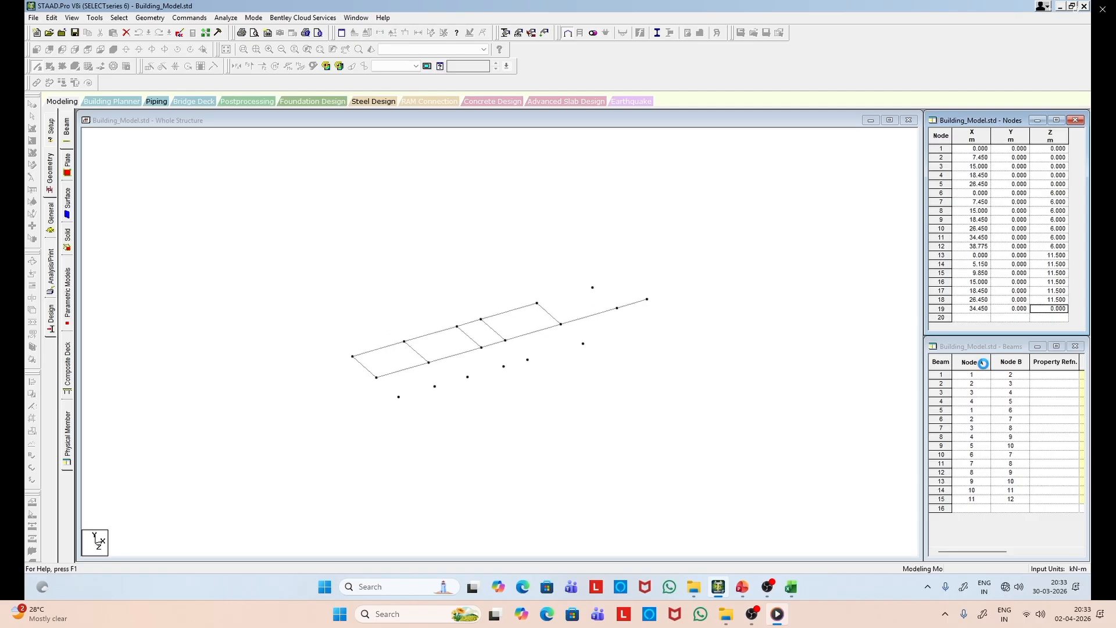
text(11.5)
key(Tab)
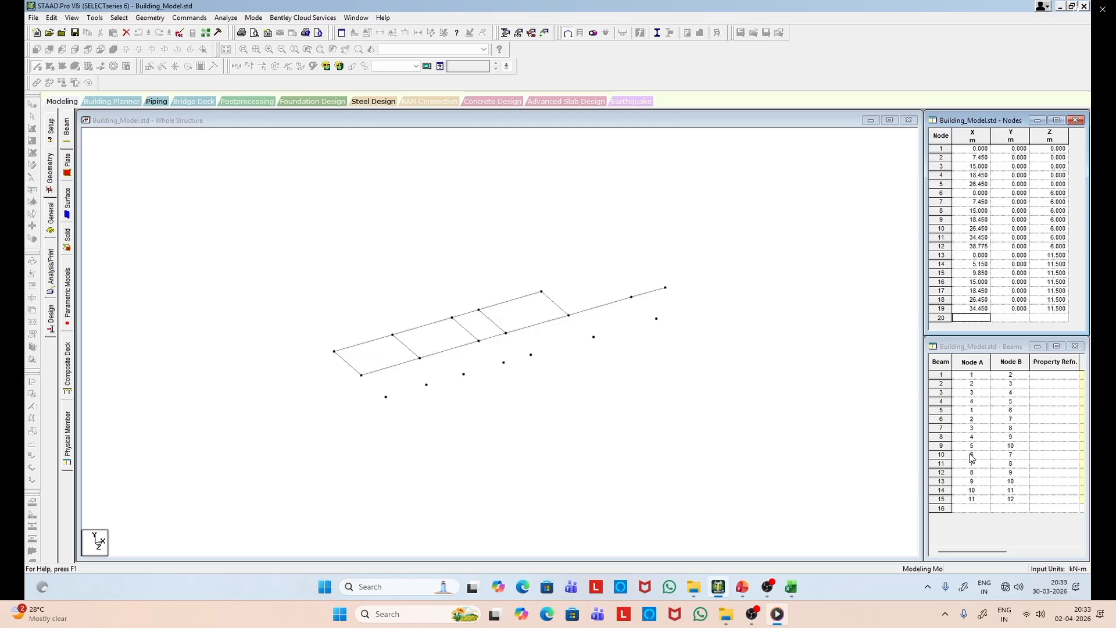
Step: Check the last bay on the Column Layout slide in PowerPoint, and enter node 20 at X 38.775 m, Y 0, Z 11.5 m
click(742, 586)
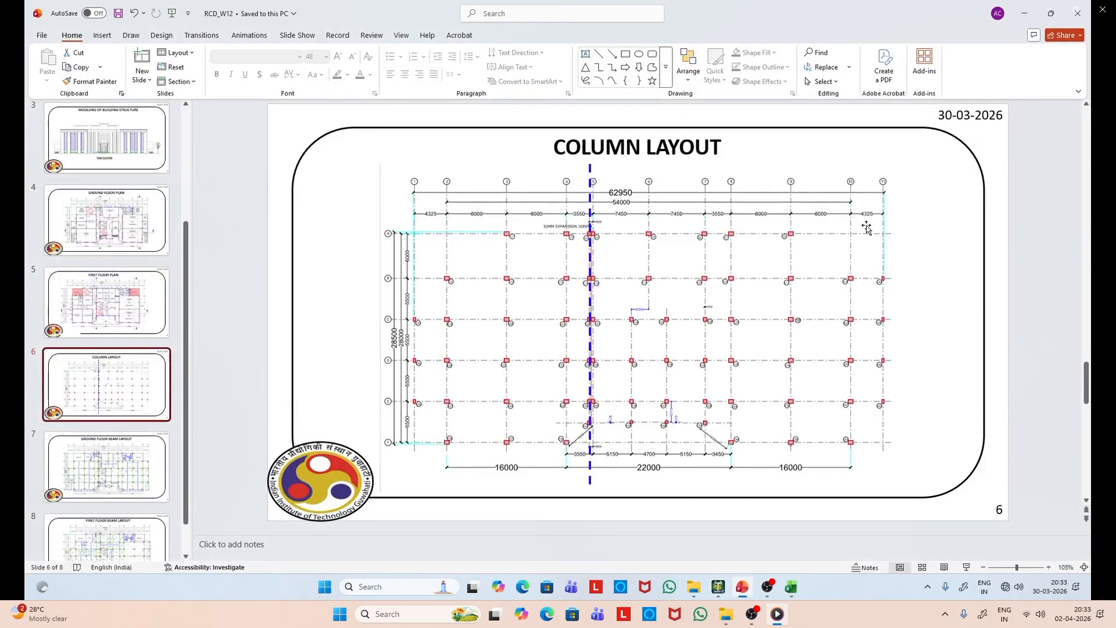
click(1025, 13)
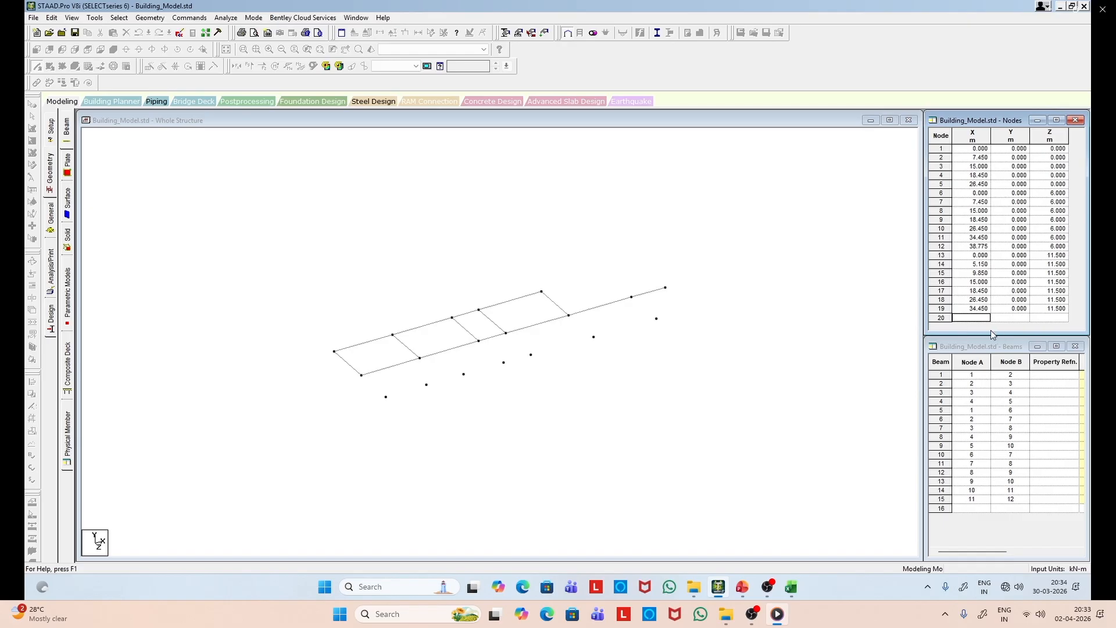
text(38.775)
key(Tab)
key(Tab)
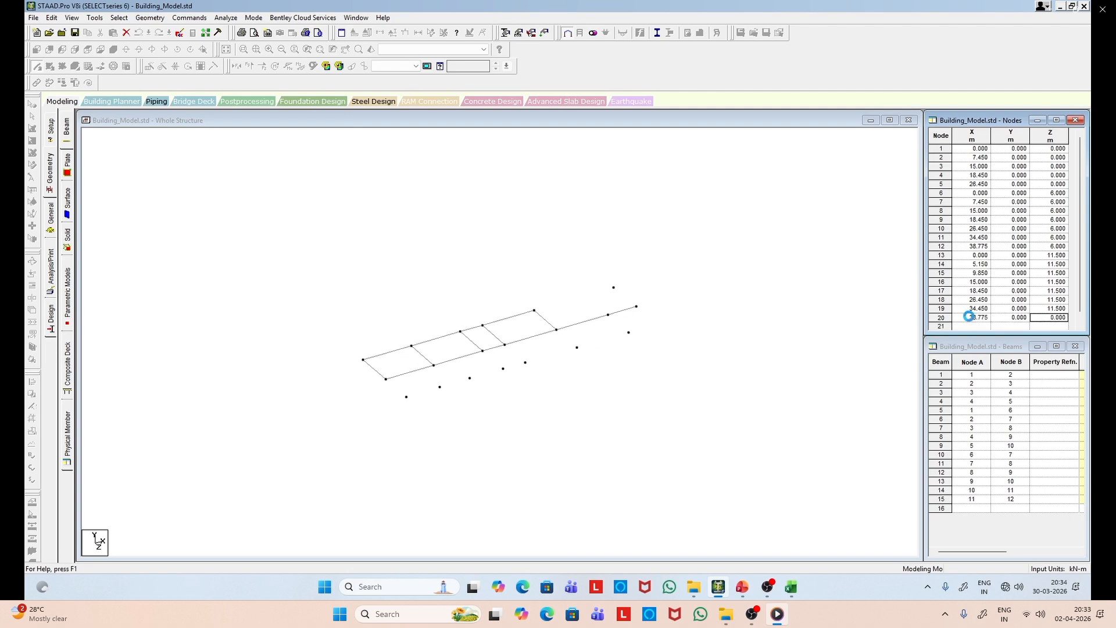
text(11.5)
key(Return)
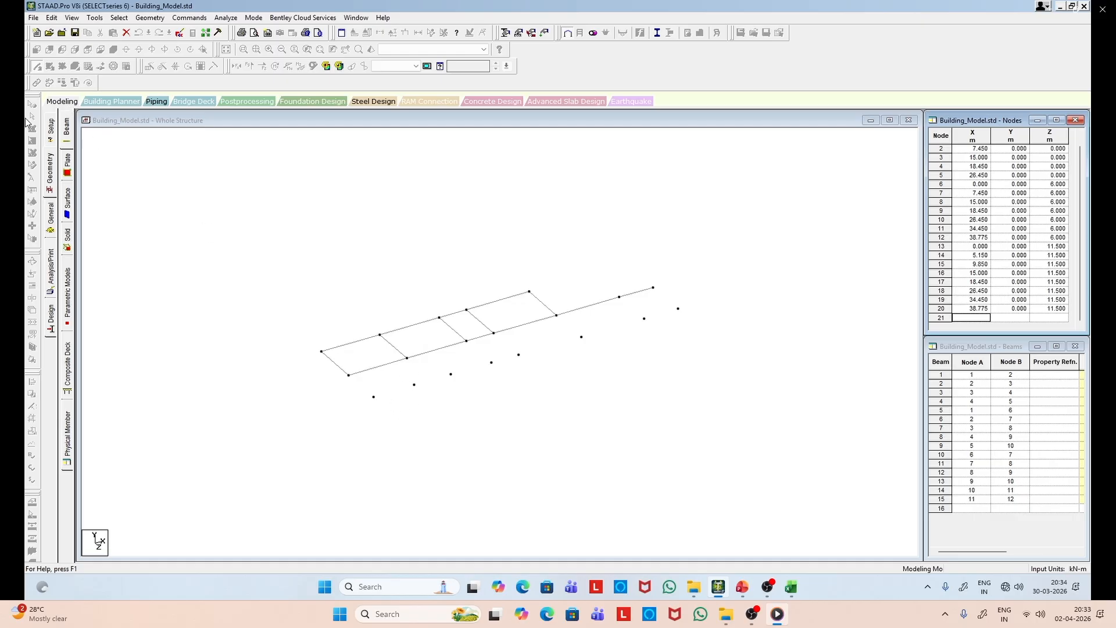
Step: Add consecutive beams joining nodes 13 to 20 along the Z 11.5 m row, and a cross beam from node 6 to node 13
click(182, 213)
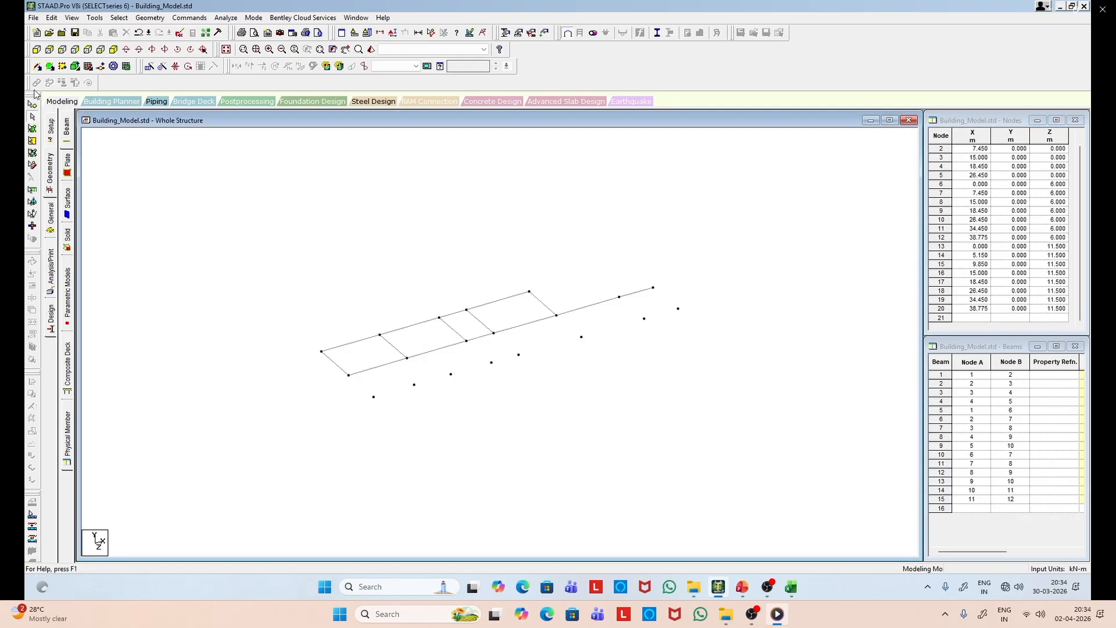
drag(375, 398, 678, 309)
drag(349, 375, 373, 398)
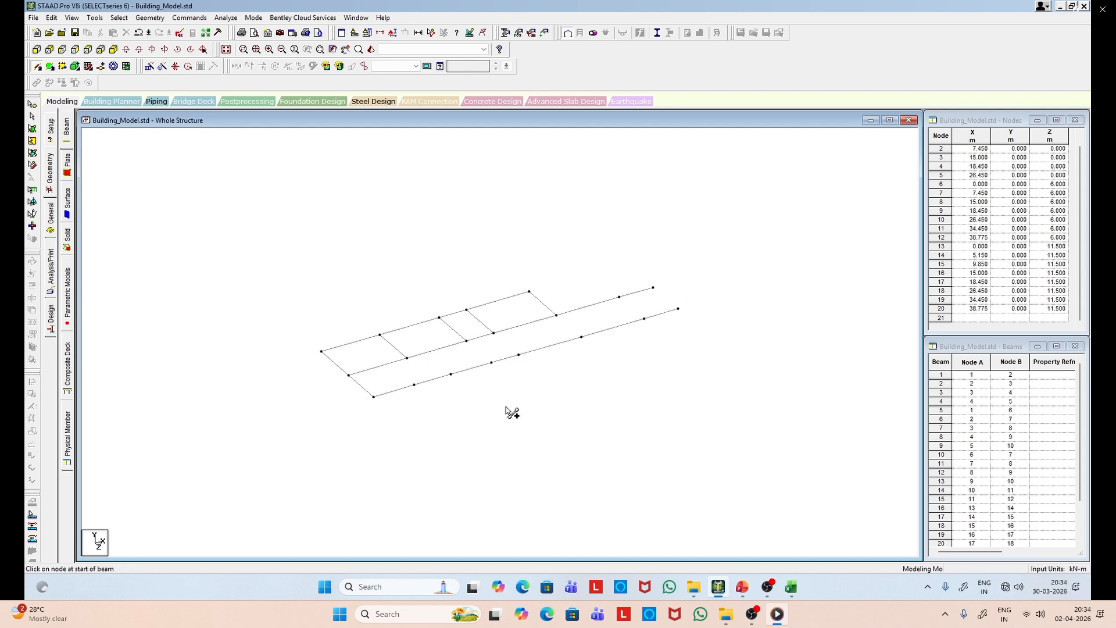
Step: Consult the Ground Floor Beam Layout slide in PowerPoint, and add cross beams joining nodes 8–16, 9–17, 10–18, 11–19 and 12–20 in STAAD.Pro
click(742, 587)
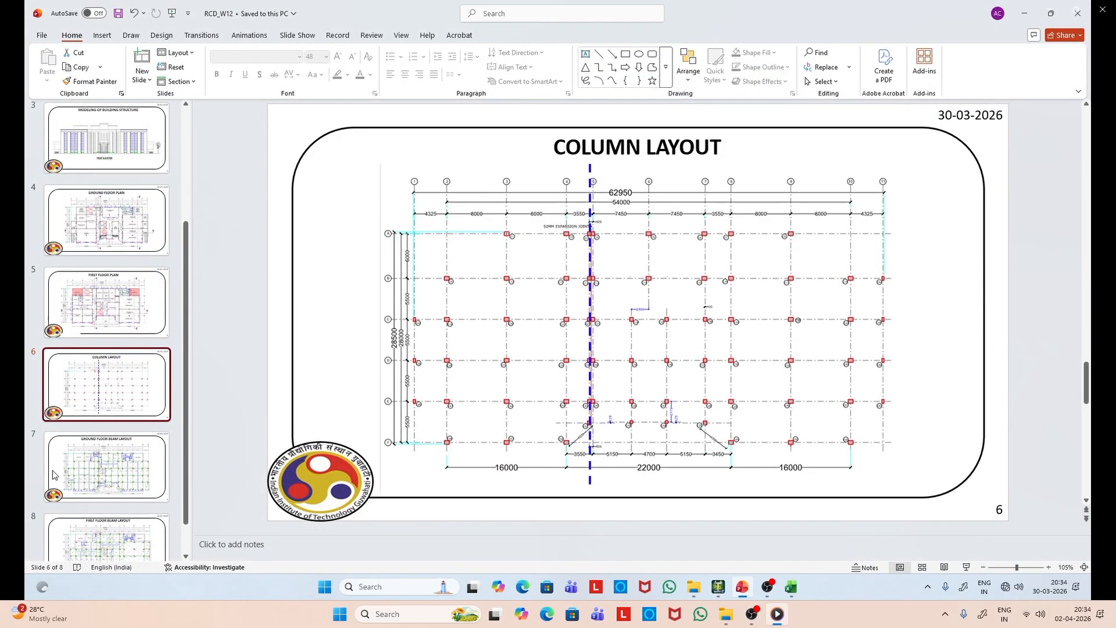
click(136, 471)
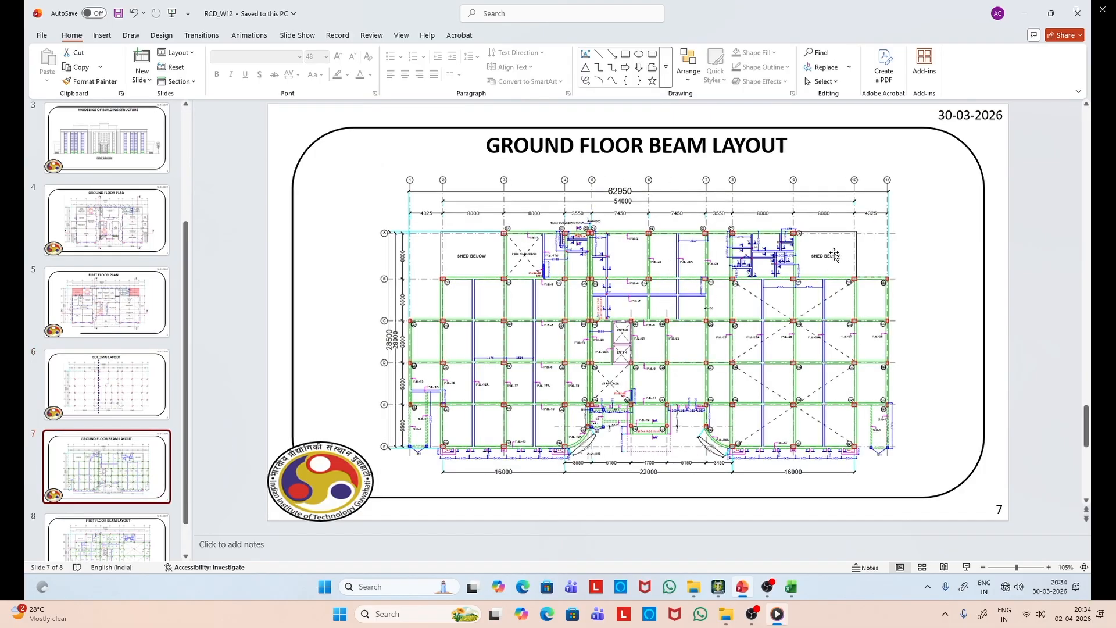
click(1033, 9)
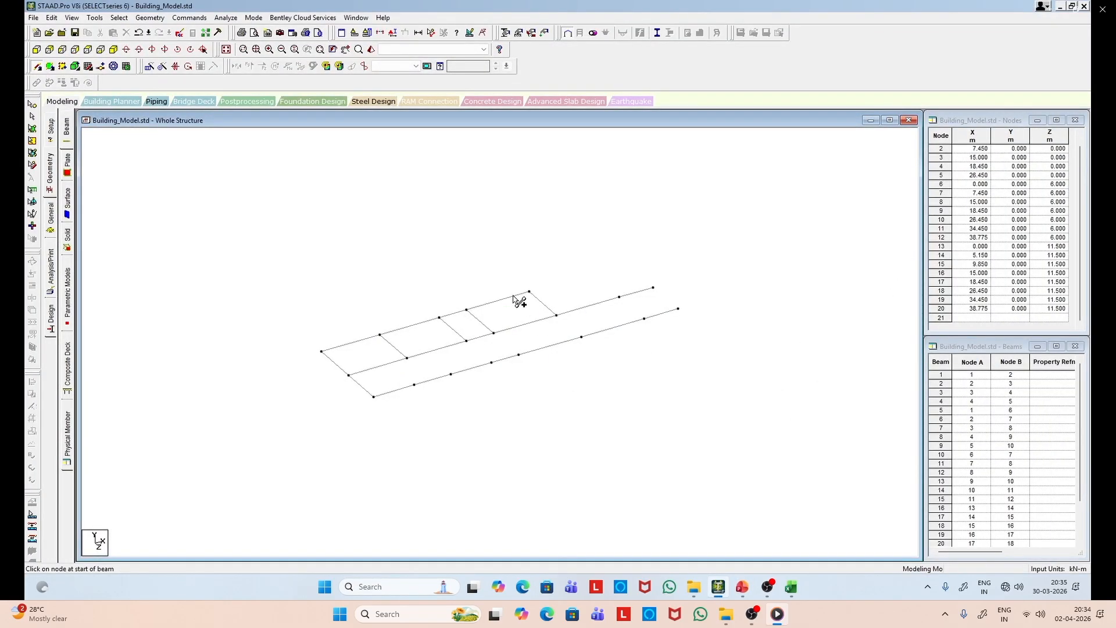
mouse_move(466, 341)
mouse_down()
mouse_move(493, 369)
mouse_move(497, 336)
mouse_move(520, 354)
mouse_up()
click(743, 586)
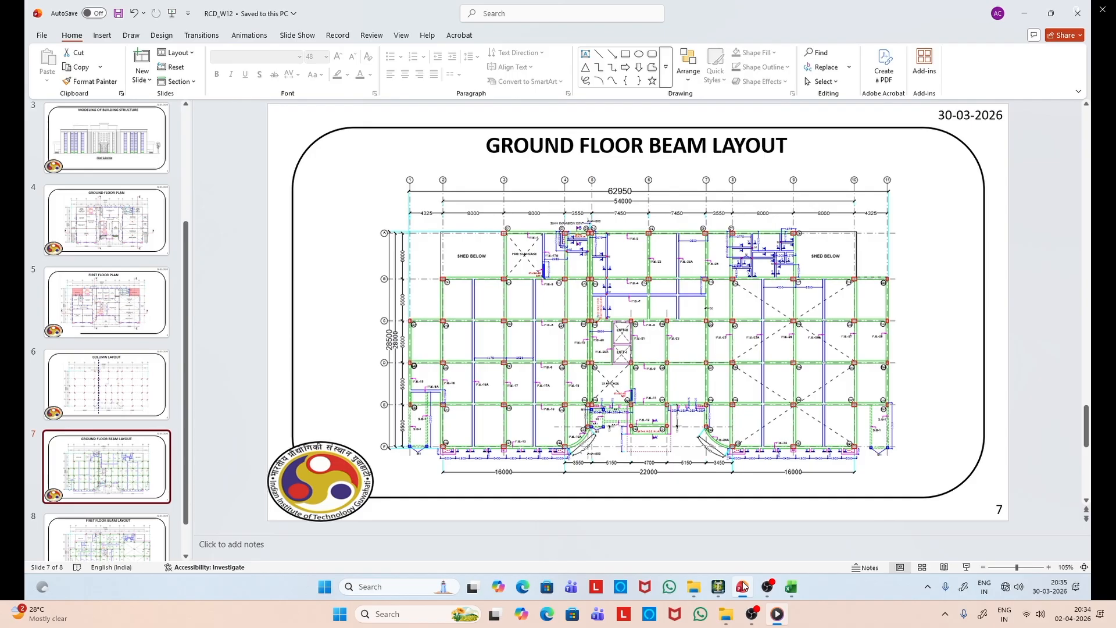
click(743, 587)
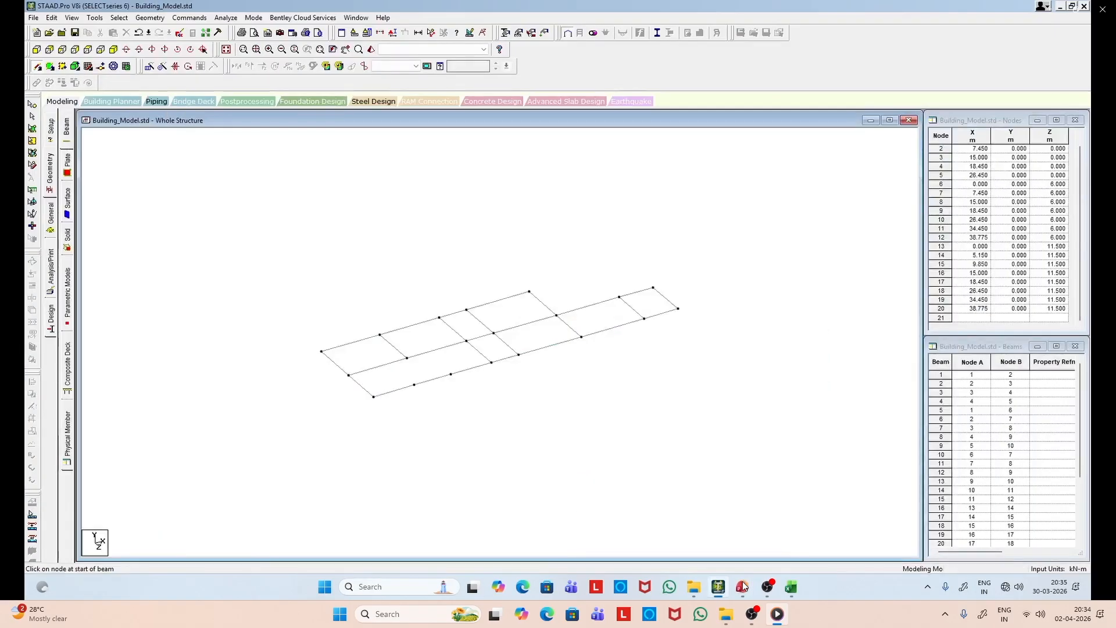
click(743, 586)
click(743, 586)
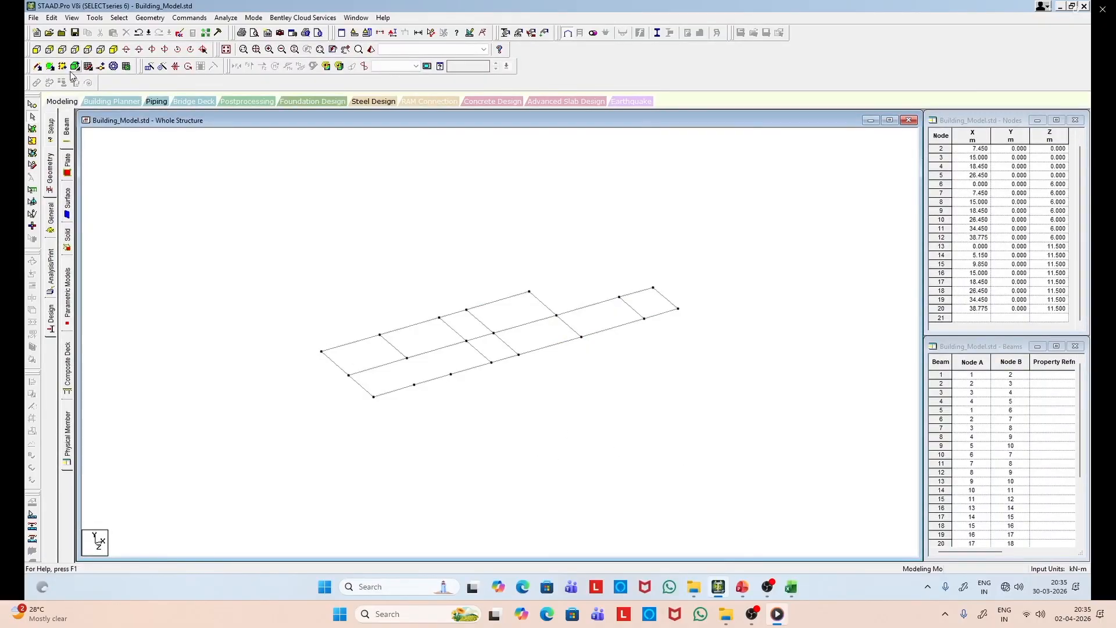
Step: Translationally repeat the Z 11.5 m beam row (nodes 13 to 20) along Z in 2 linked steps of 5.5 m, checking the Ground Floor Beam Layout slide
click(90, 51)
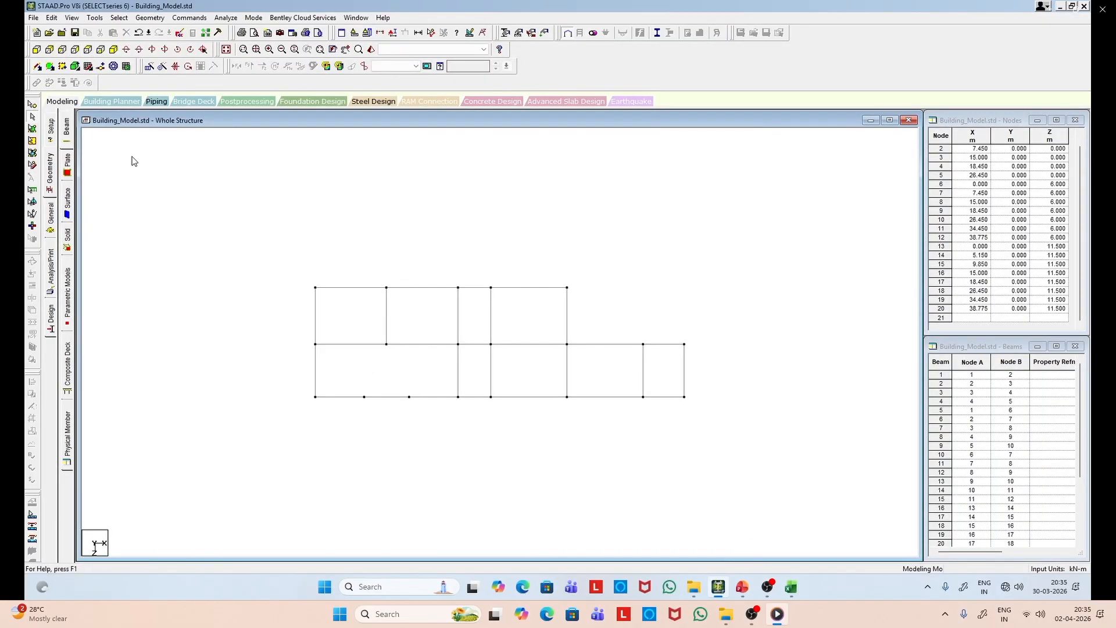
drag(288, 381, 696, 419)
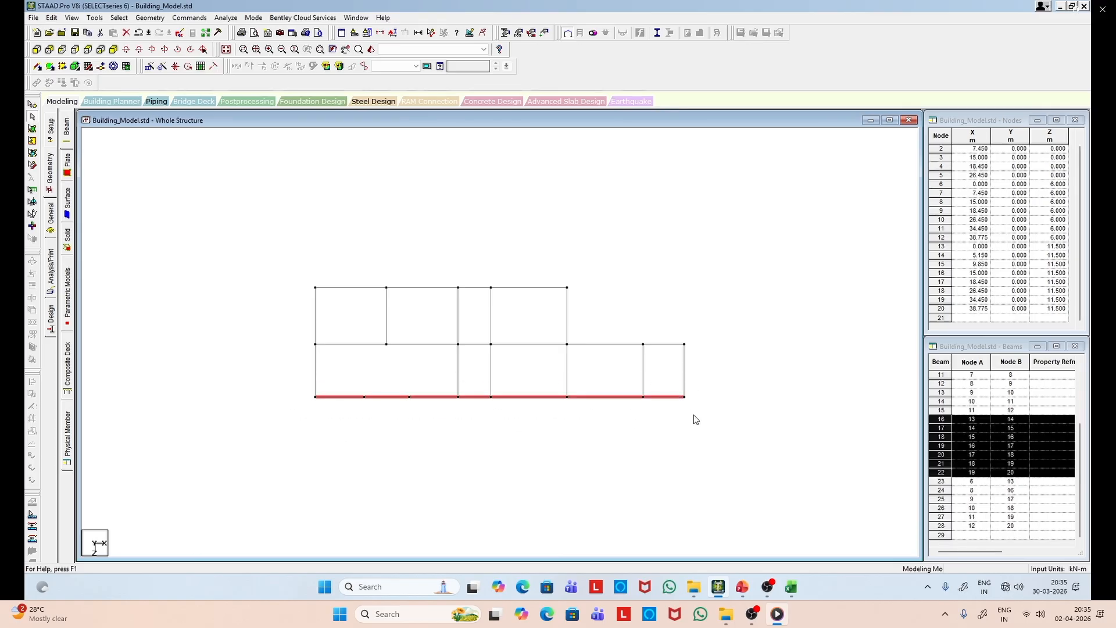
click(113, 67)
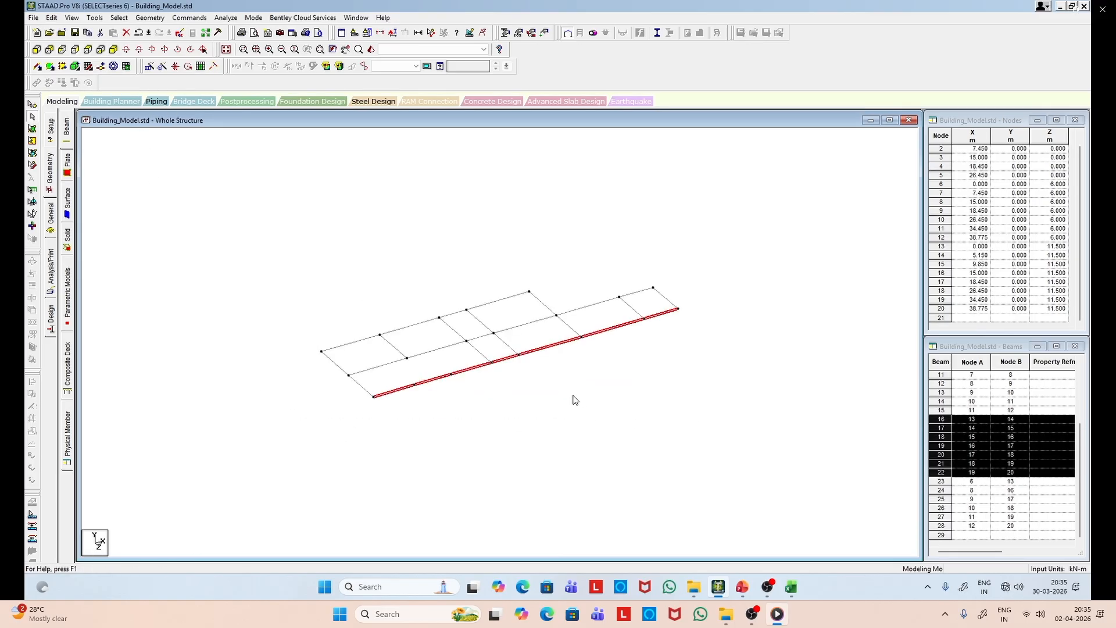
click(741, 586)
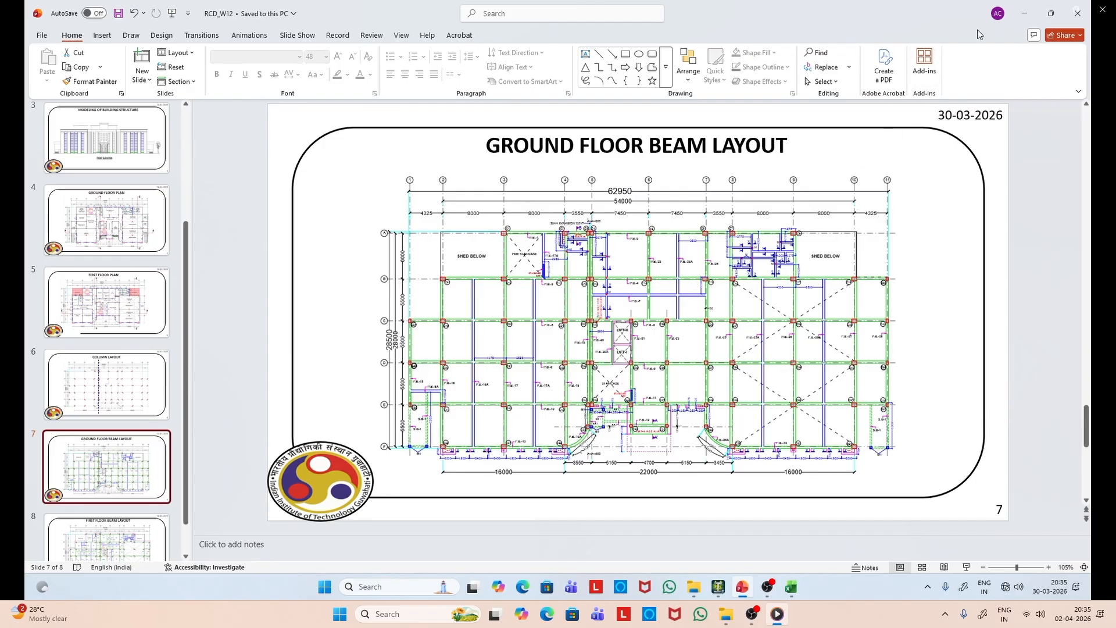
click(1025, 13)
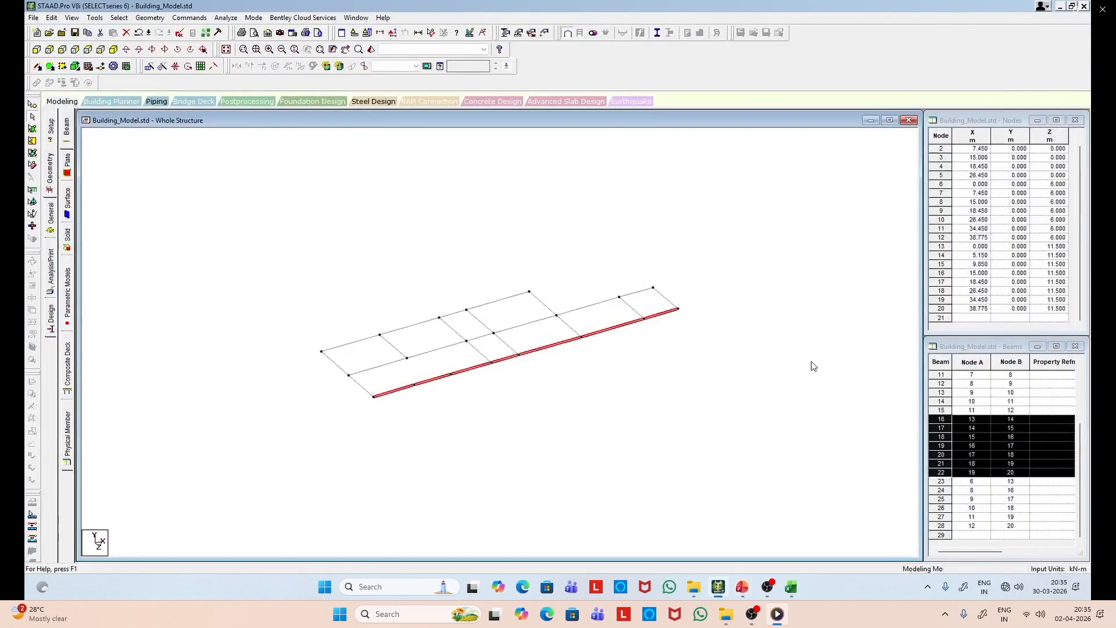
click(152, 68)
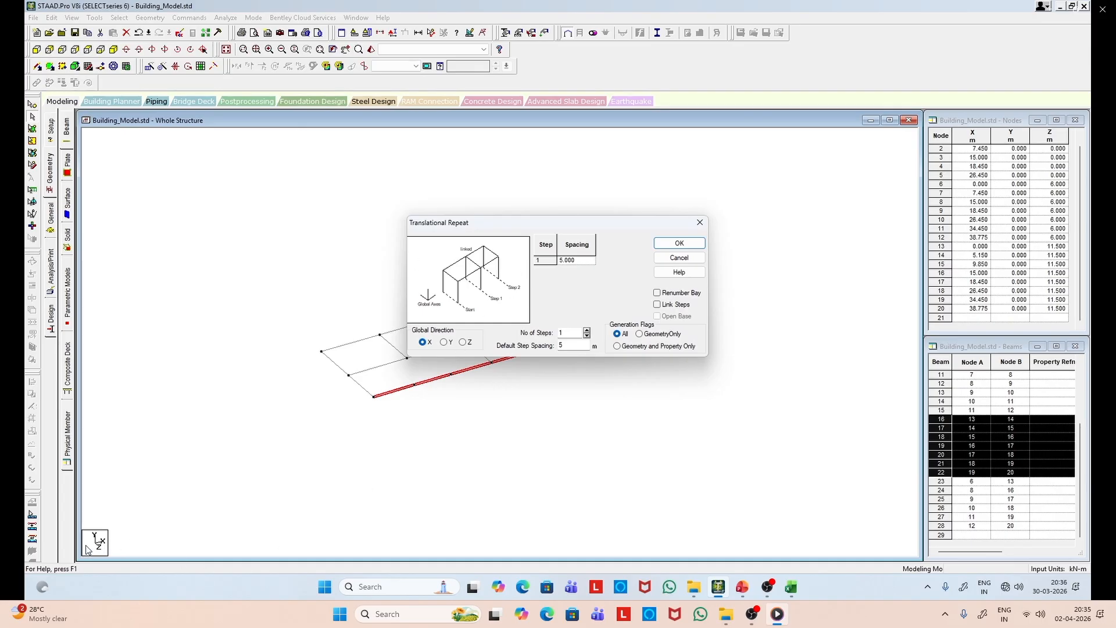
click(463, 343)
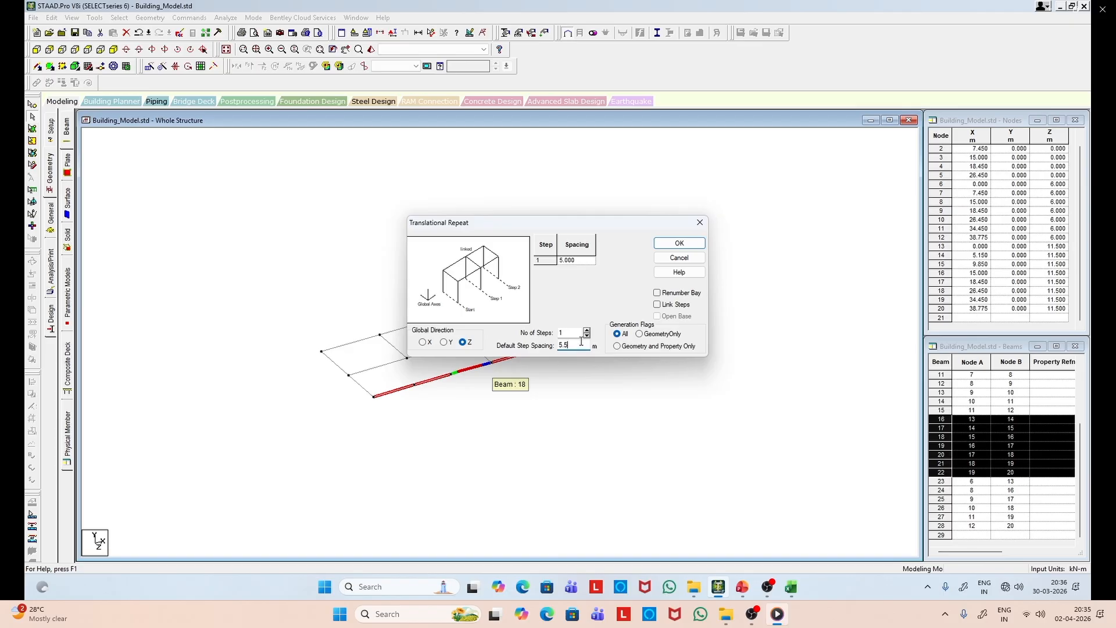
click(571, 332)
text(2)
click(658, 306)
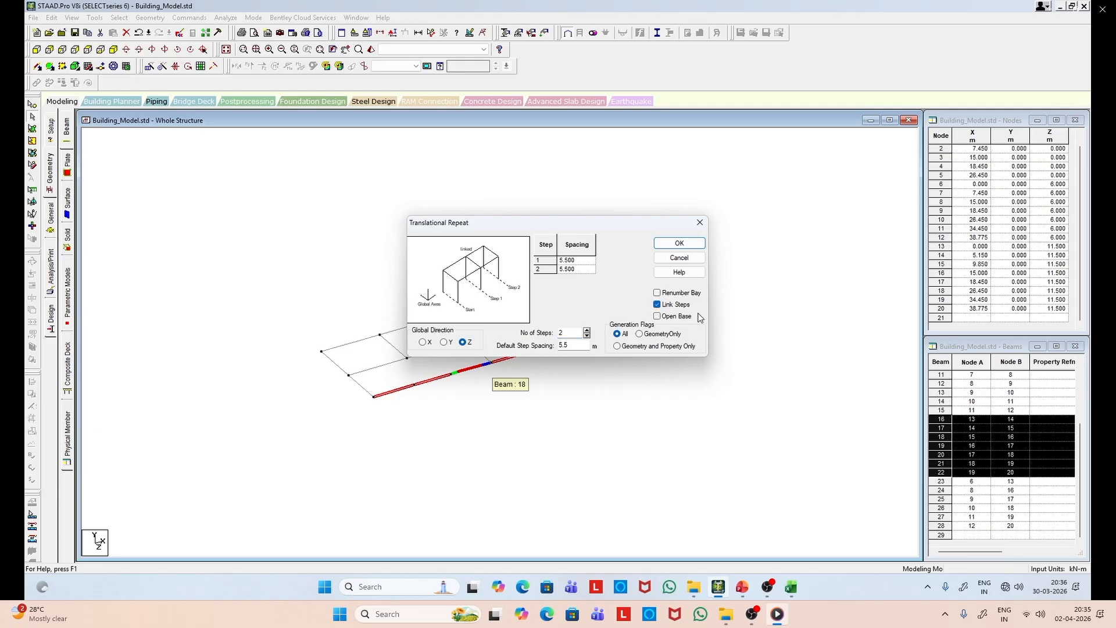
click(691, 244)
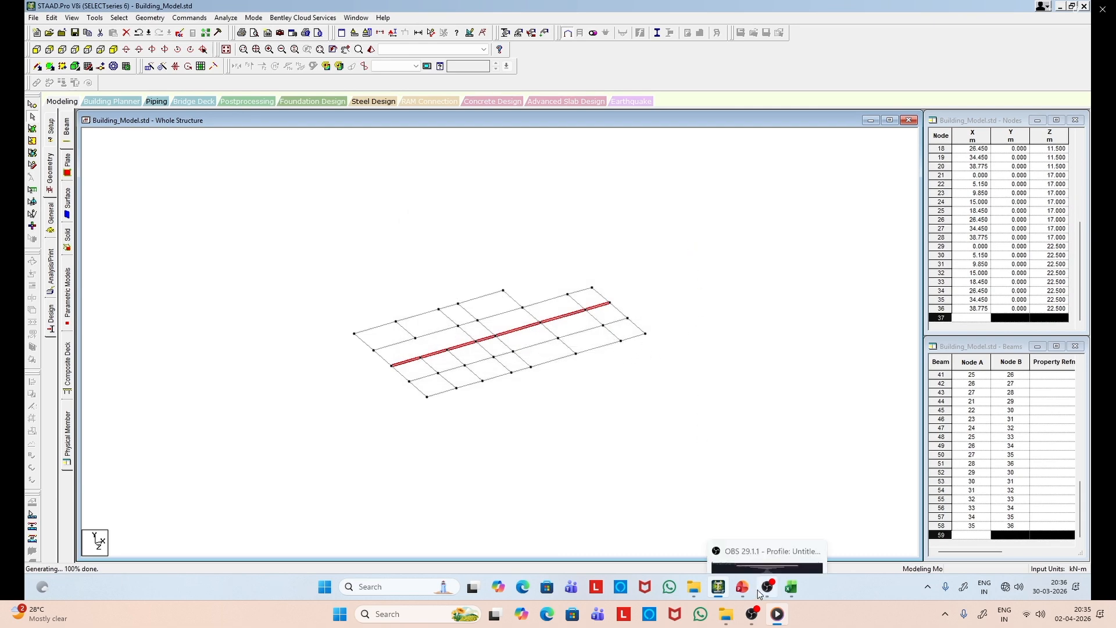
Step: Consult the Ground Floor Beam Layout slide in PowerPoint, and repeat beams 33–34 and 34–35 in STAAD.Pro to Z 28 m with linking beams
click(740, 586)
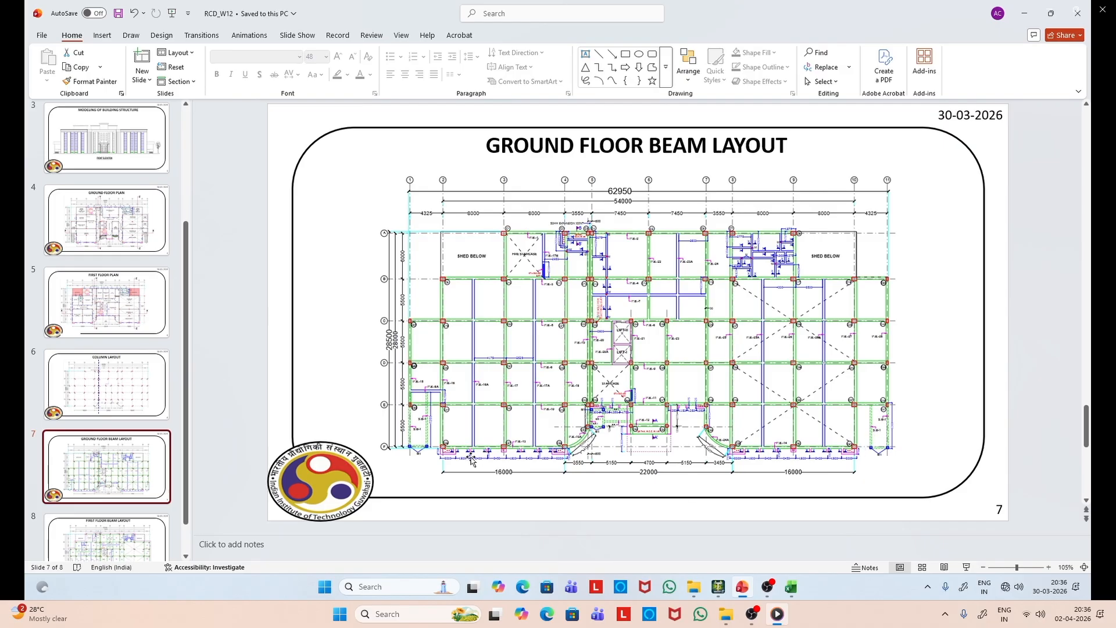
click(1036, 8)
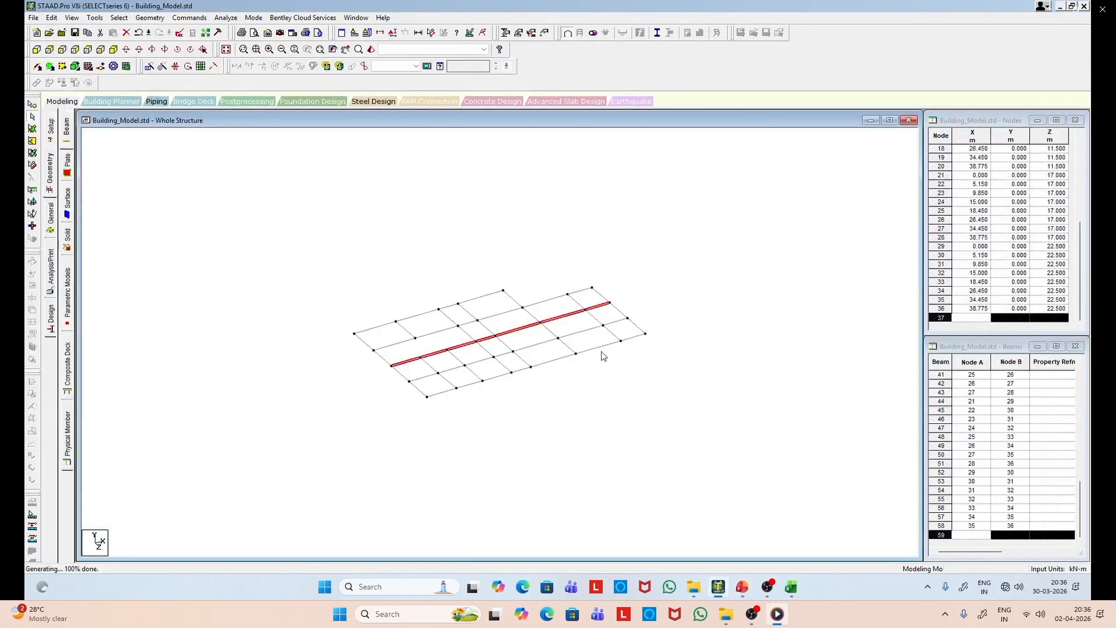
click(554, 360)
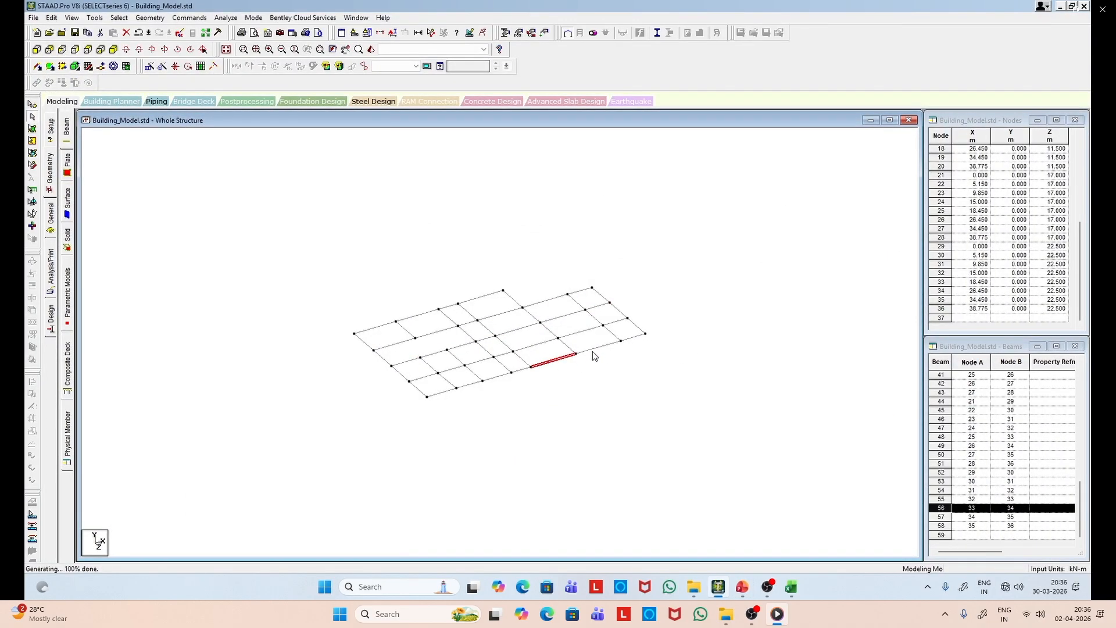
click(593, 352)
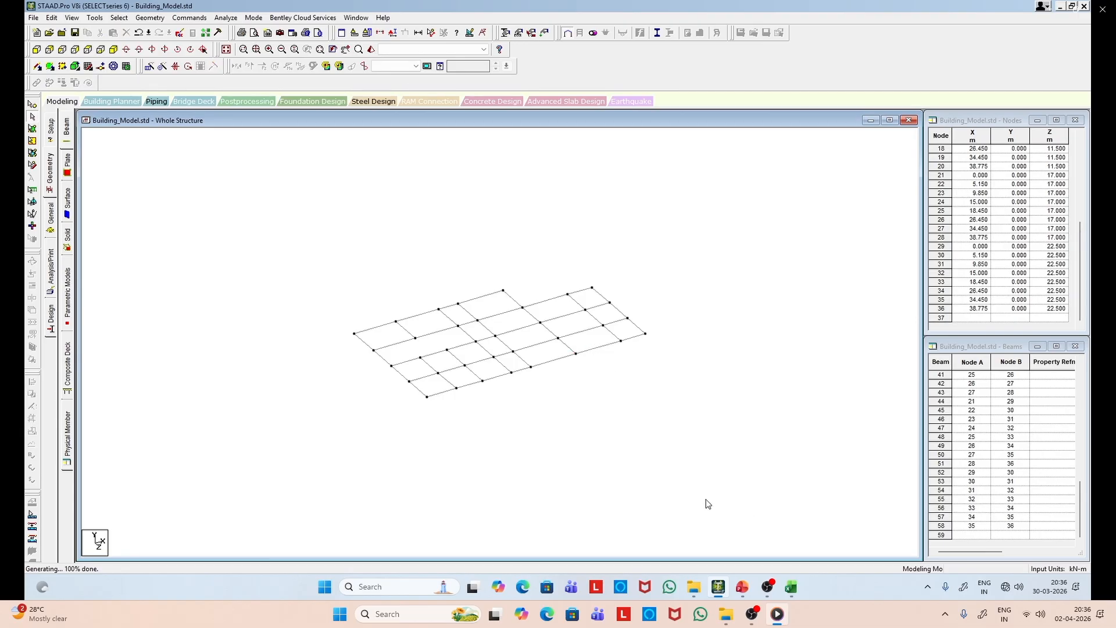
click(555, 361)
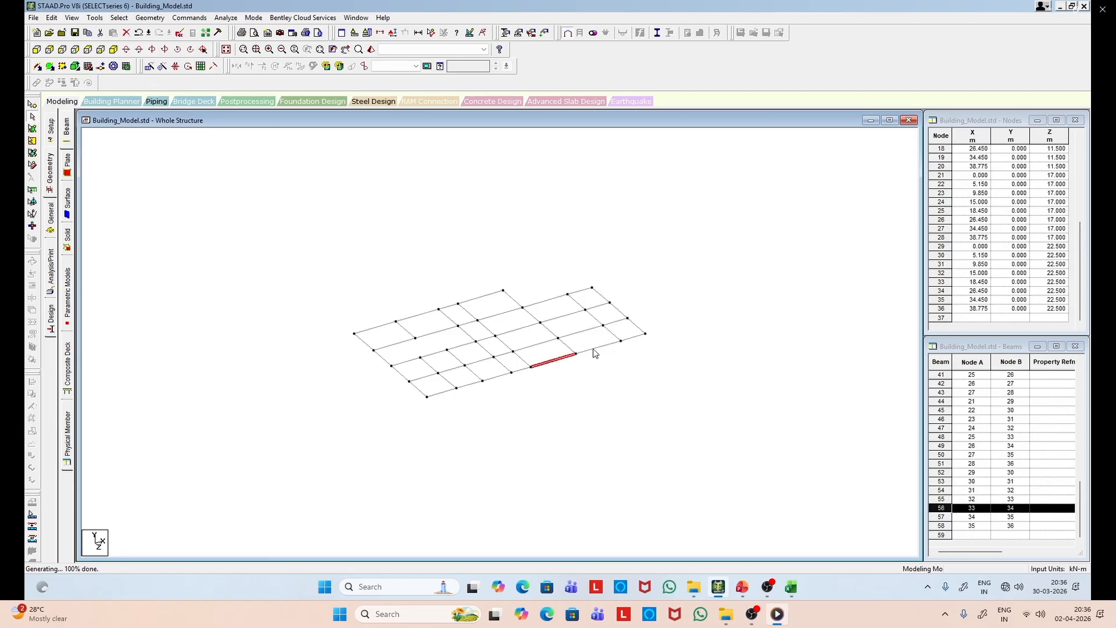
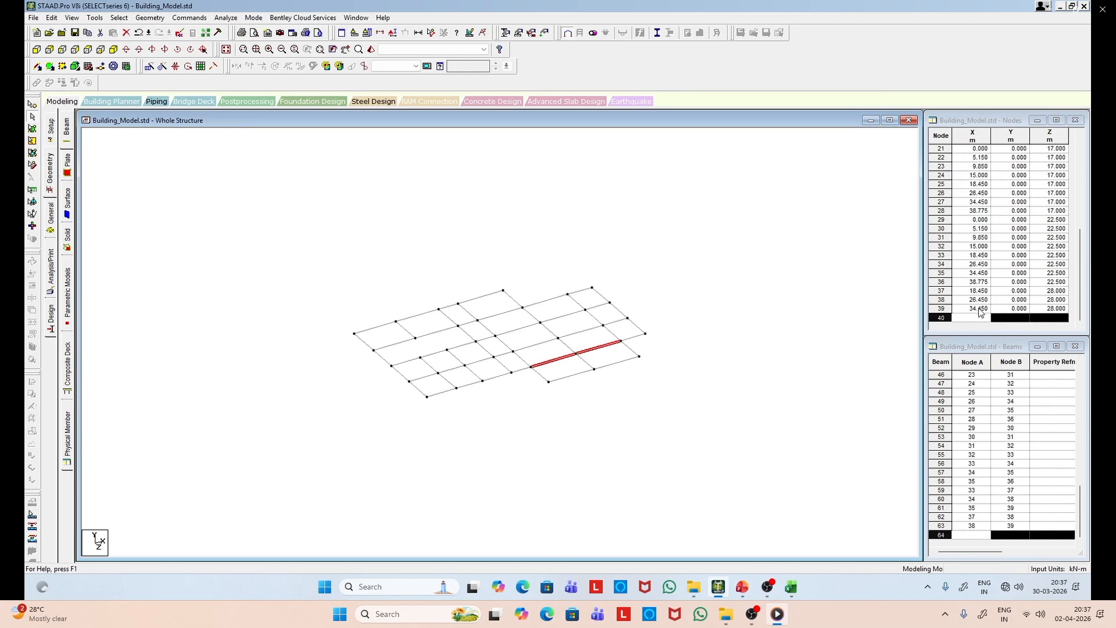
Step: Check the beam layout slide in PowerPoint, and enter node 40 at X 5.15 m, Y 0, Z 25.275 m in STAAD.Pro
click(979, 318)
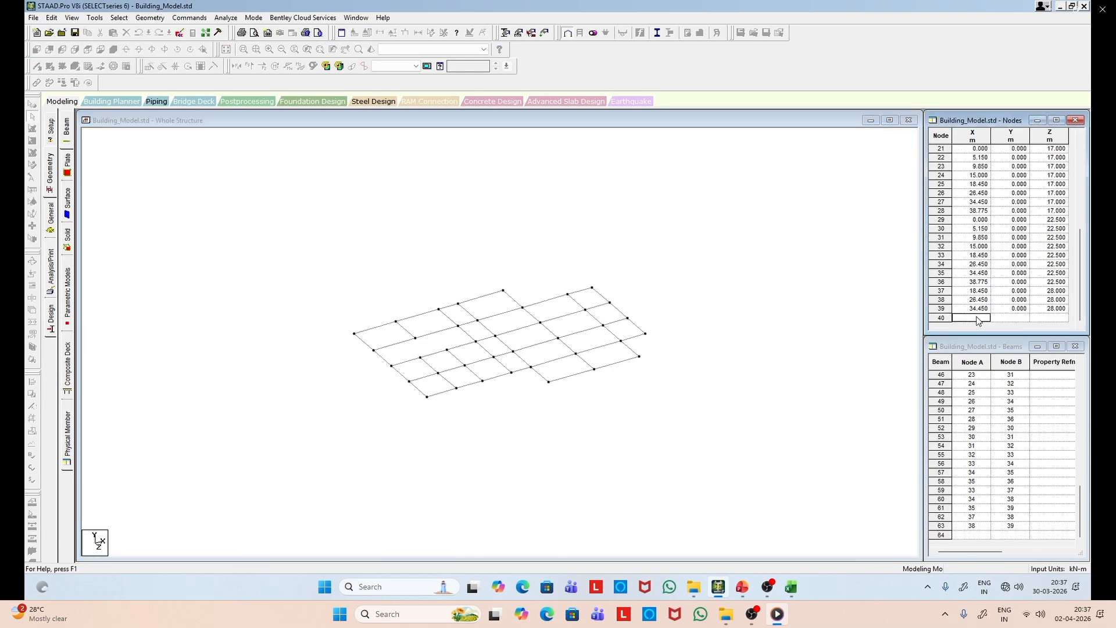
click(749, 591)
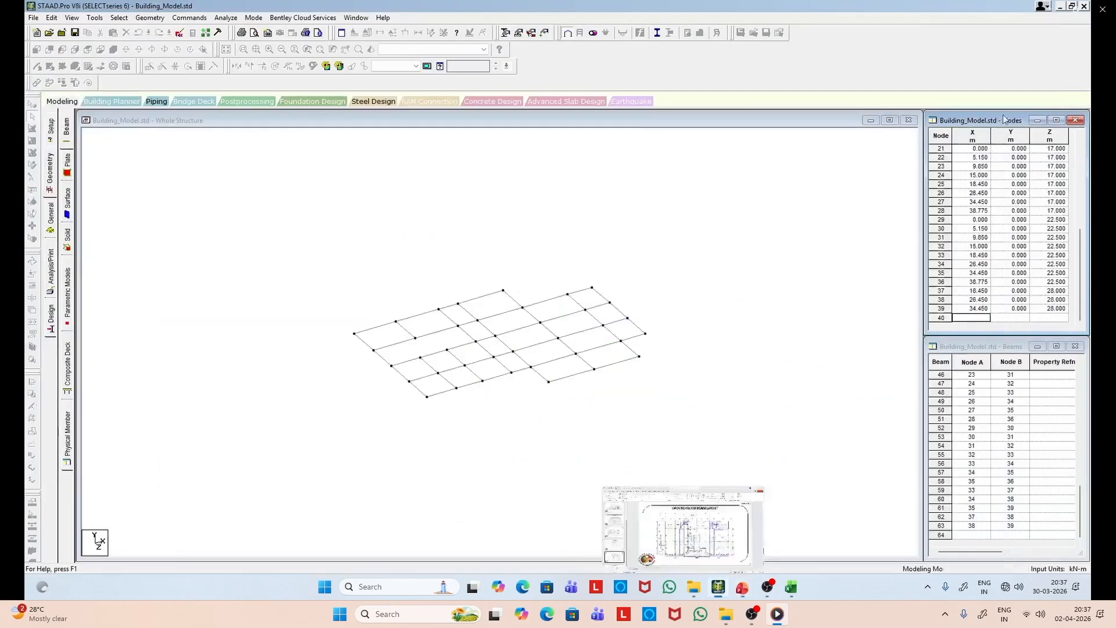
click(1024, 13)
text(5.15)
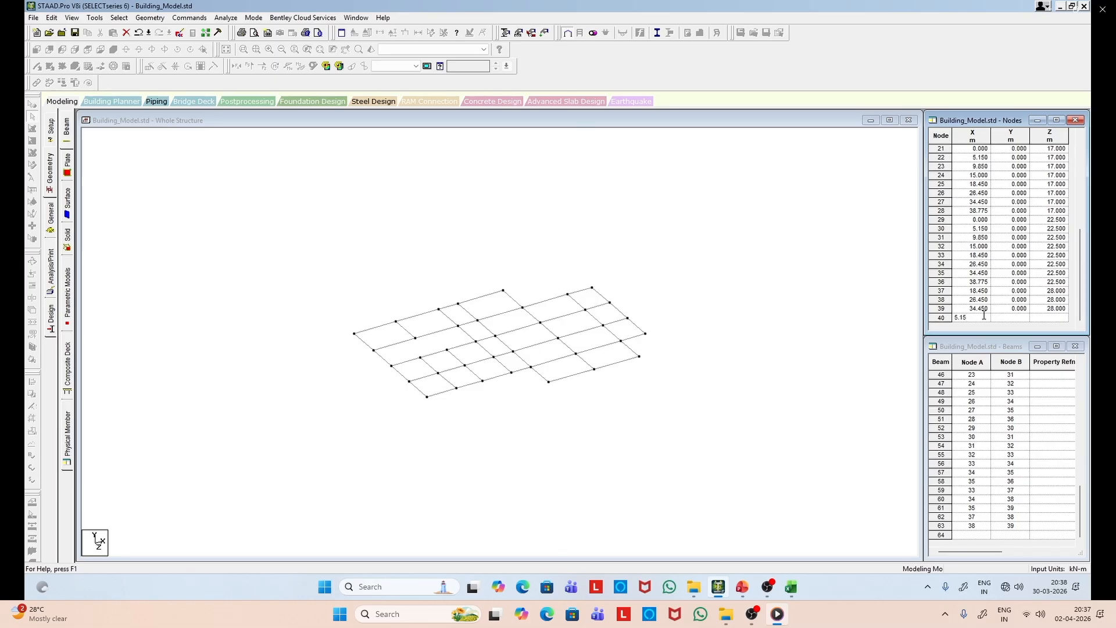
key(Tab)
key(Tab)
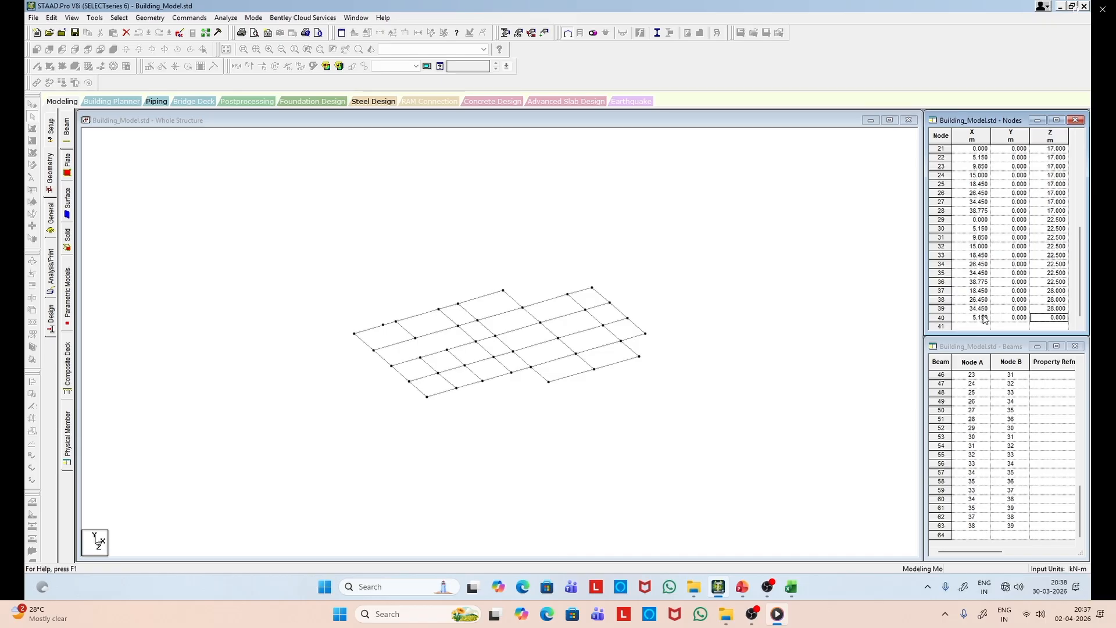
text(25.275)
key(Tab)
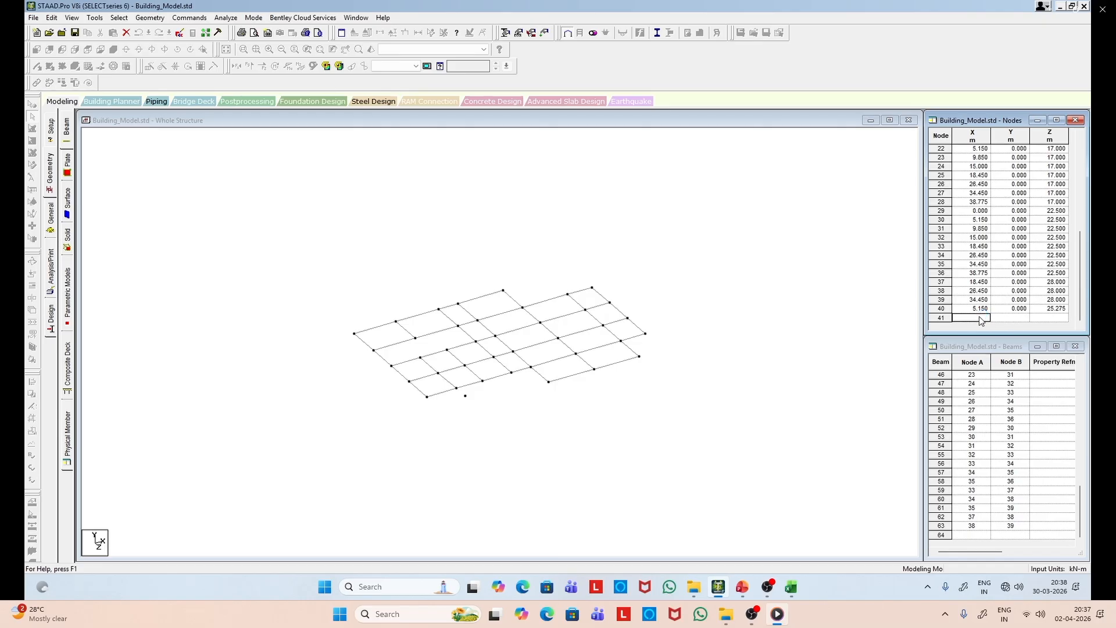
Step: Enter node 41 at X 9.85 m, Y 0, Z 25.275 m
key(Tab)
key(Tab)
text(2)
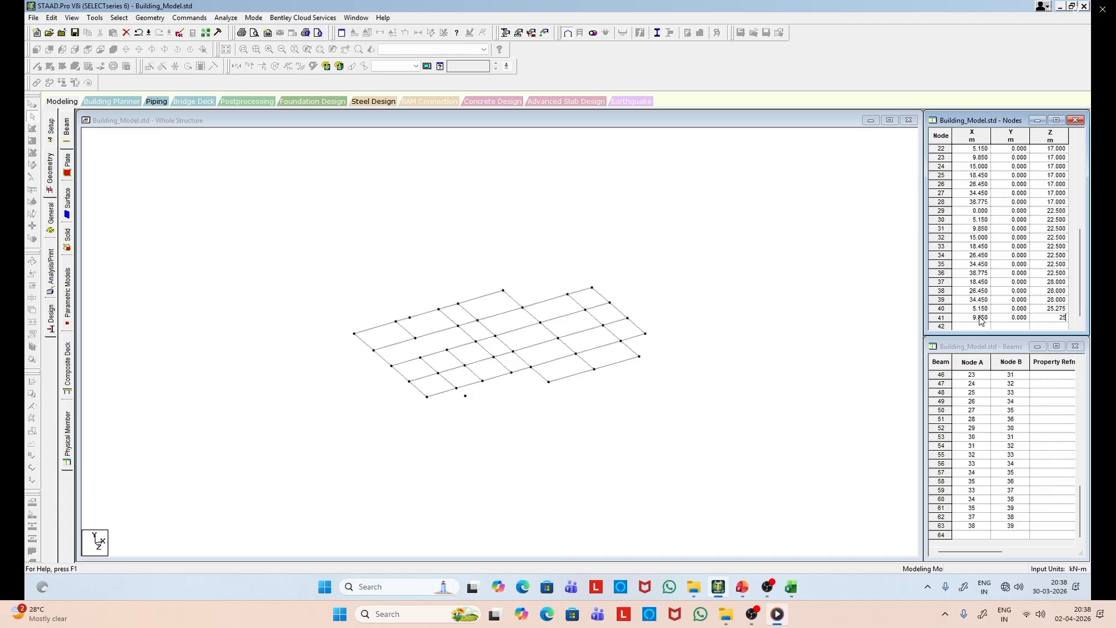
text(5.275)
key(Tab)
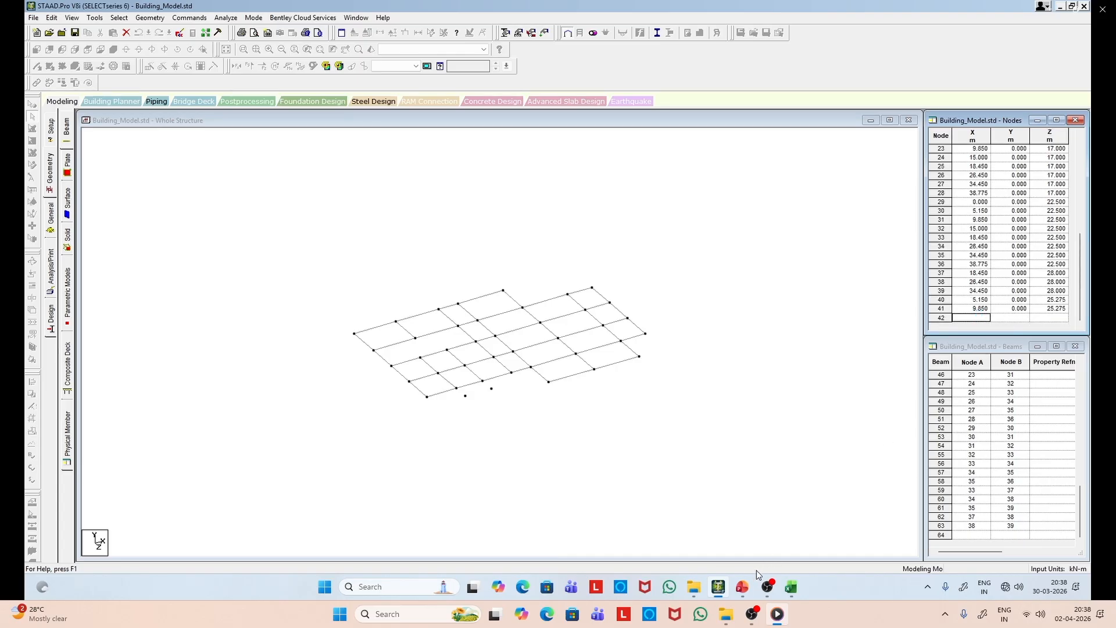
Step: Consult the Ground Floor Beam Layout slide in PowerPoint, and enter node 42 at X 15 m, Y 0, Z 25.275 m in STAAD.Pro
click(748, 586)
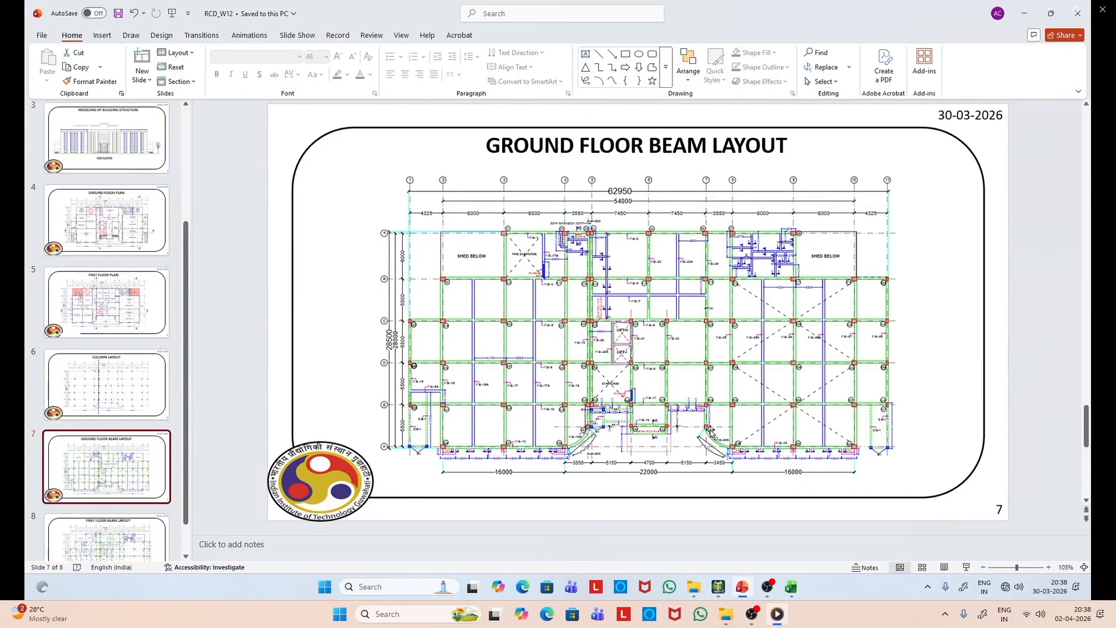
click(1023, 12)
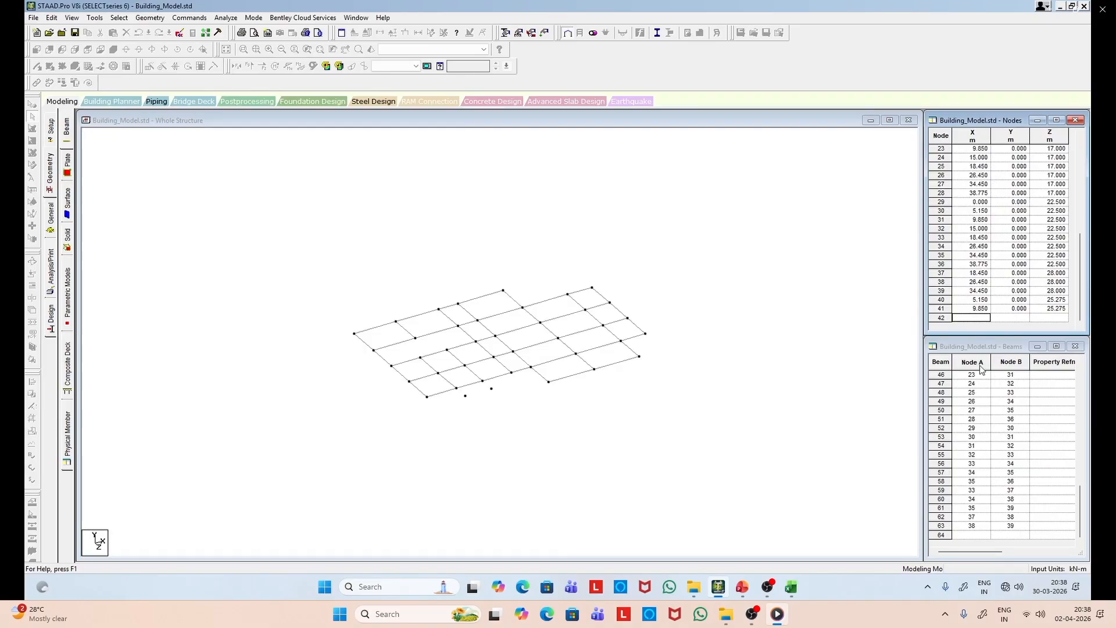
text(15)
key(Tab)
key(Tab)
text(25)
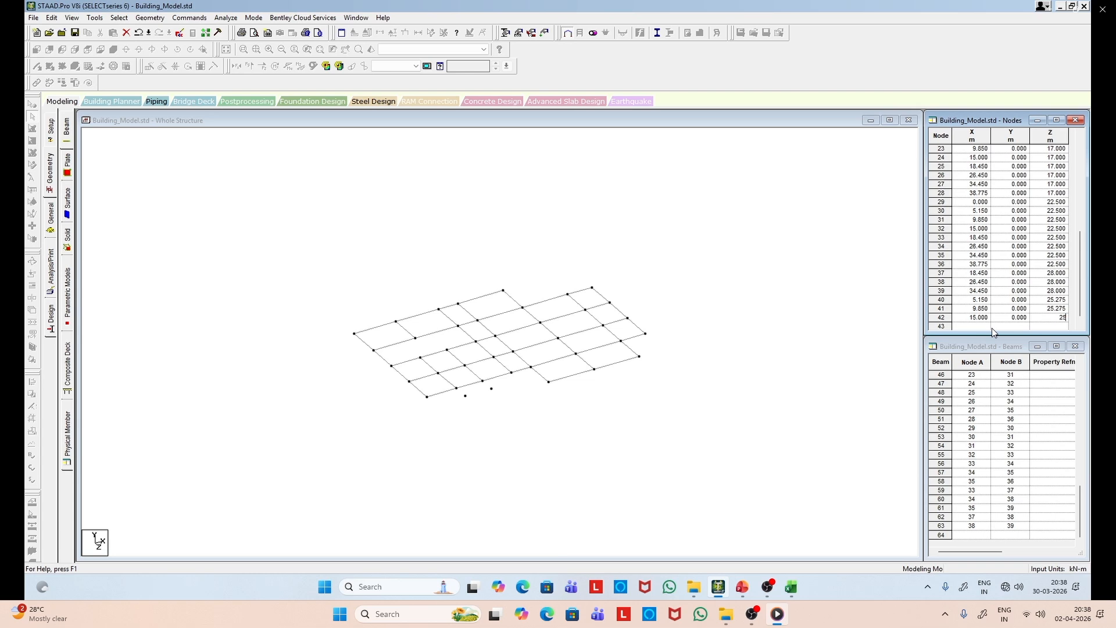
text(.275)
key(Return)
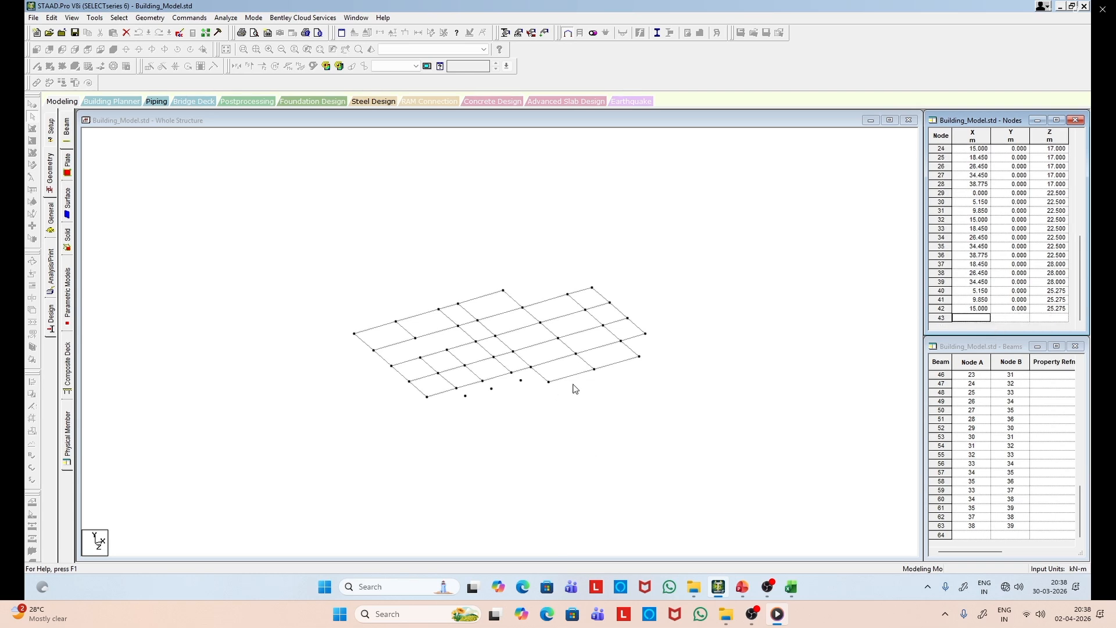
Step: Add beams joining nodes 32–42, 42–37, 30–40, 40–41 and 31–41, and check them against the Ground Floor Beam Layout slide in PowerPoint
click(175, 185)
click(38, 67)
drag(511, 373, 547, 383)
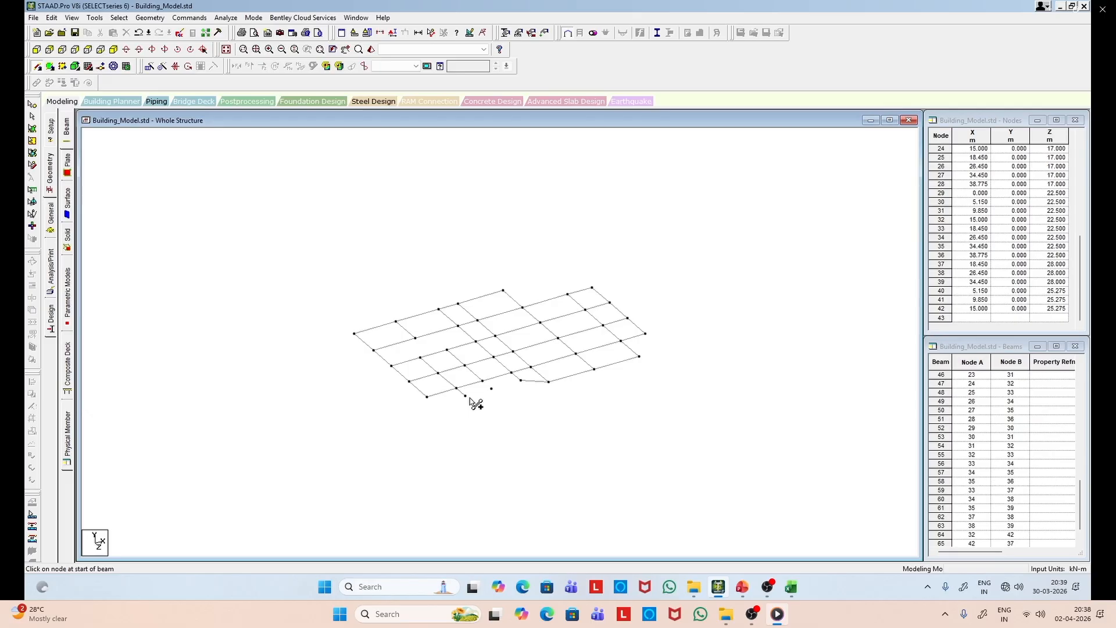
drag(465, 396, 493, 390)
click(742, 587)
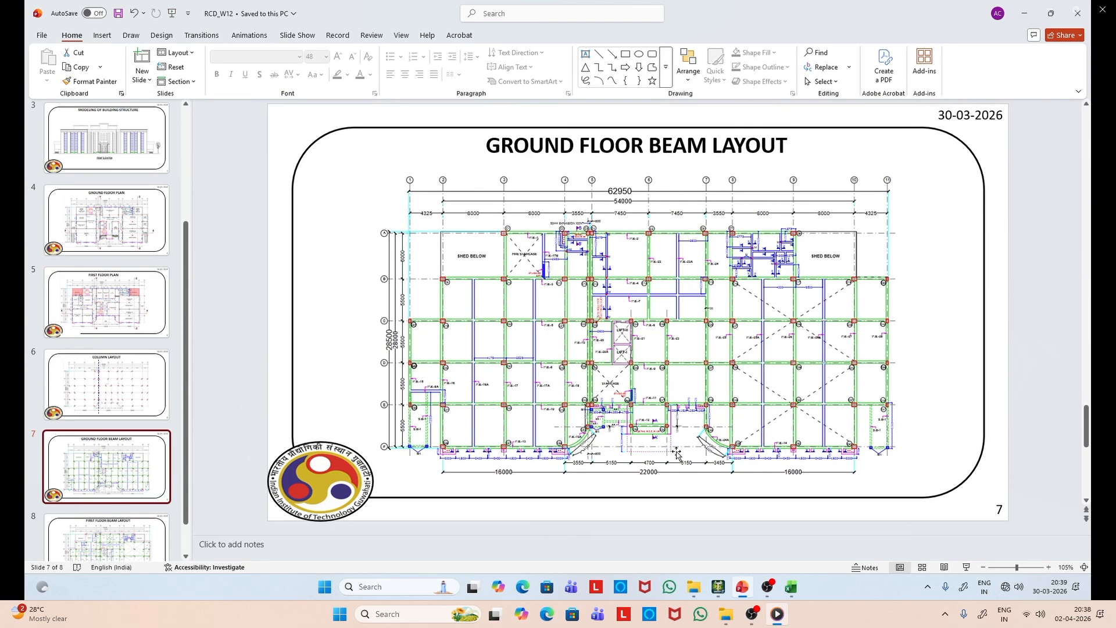
double_click(1026, 5)
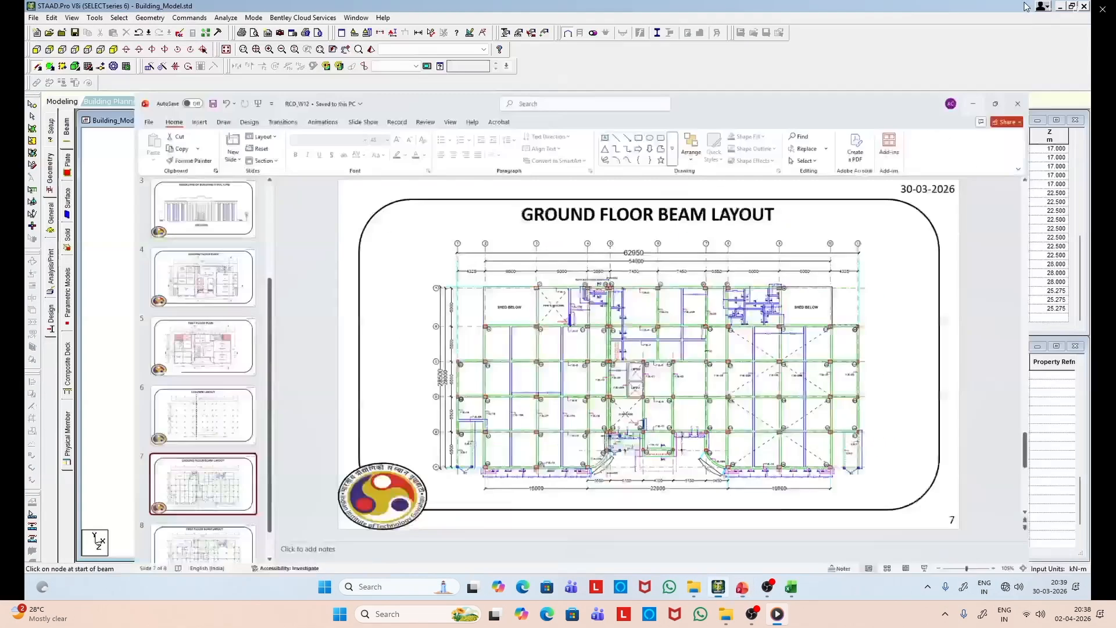
click(1026, 6)
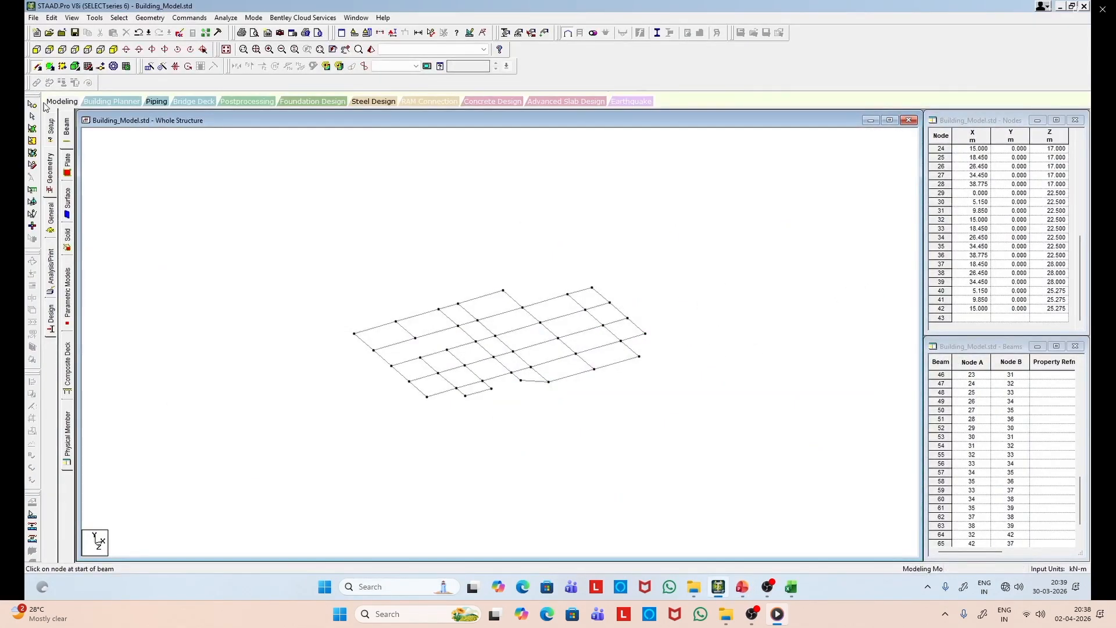
Step: Try repeating the whole beam grid one linked step of -2 m along Y, and undo the repeat
drag(321, 272, 764, 484)
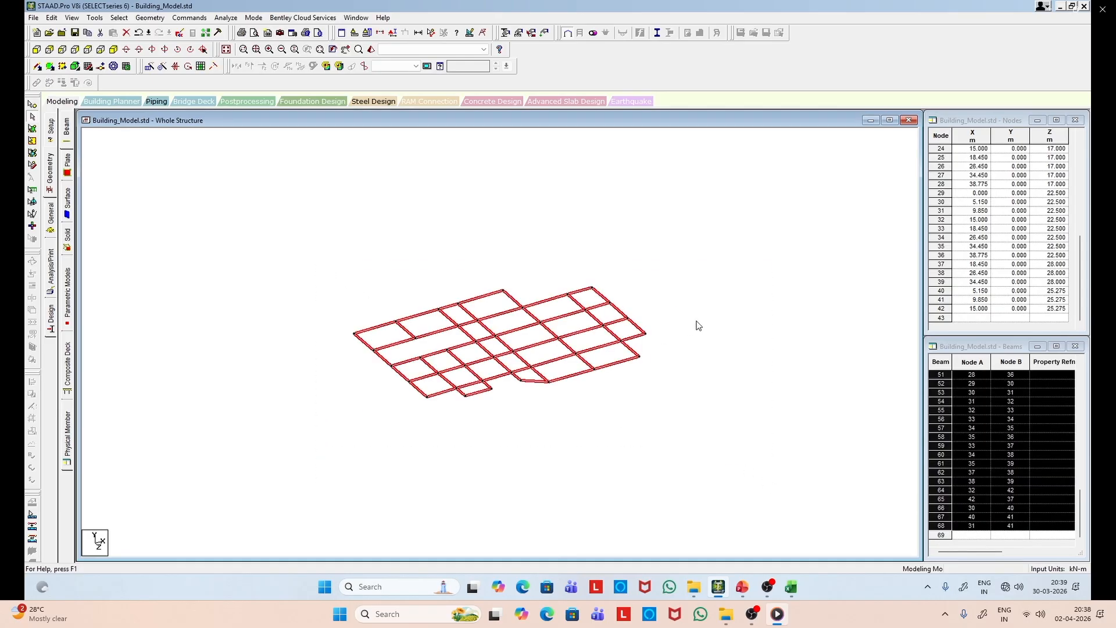
scroll(699, 325, up, 2)
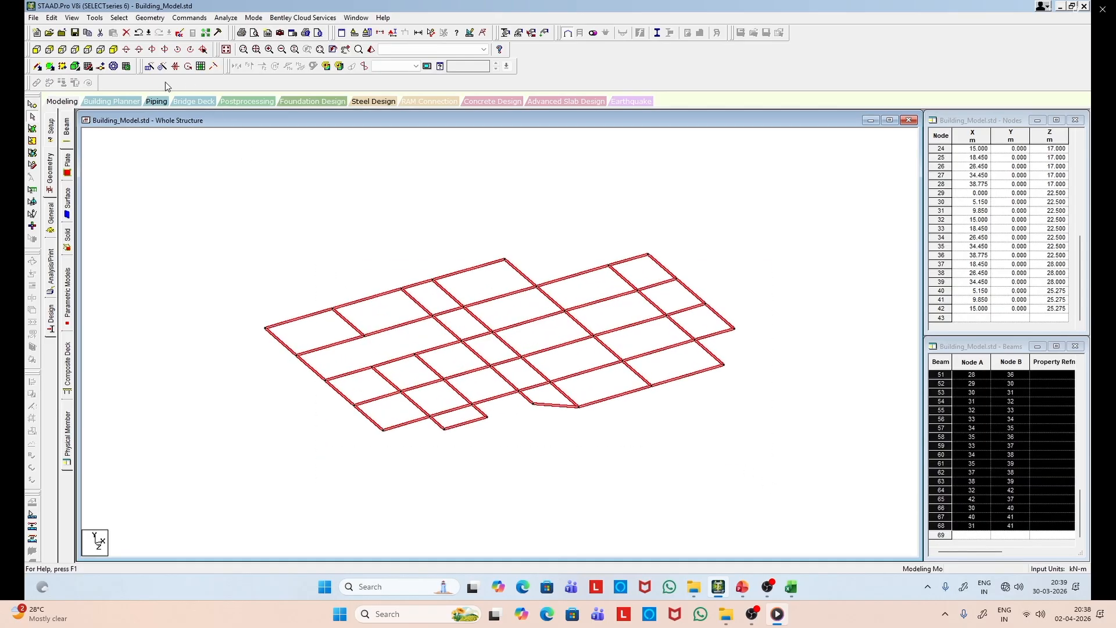
click(151, 67)
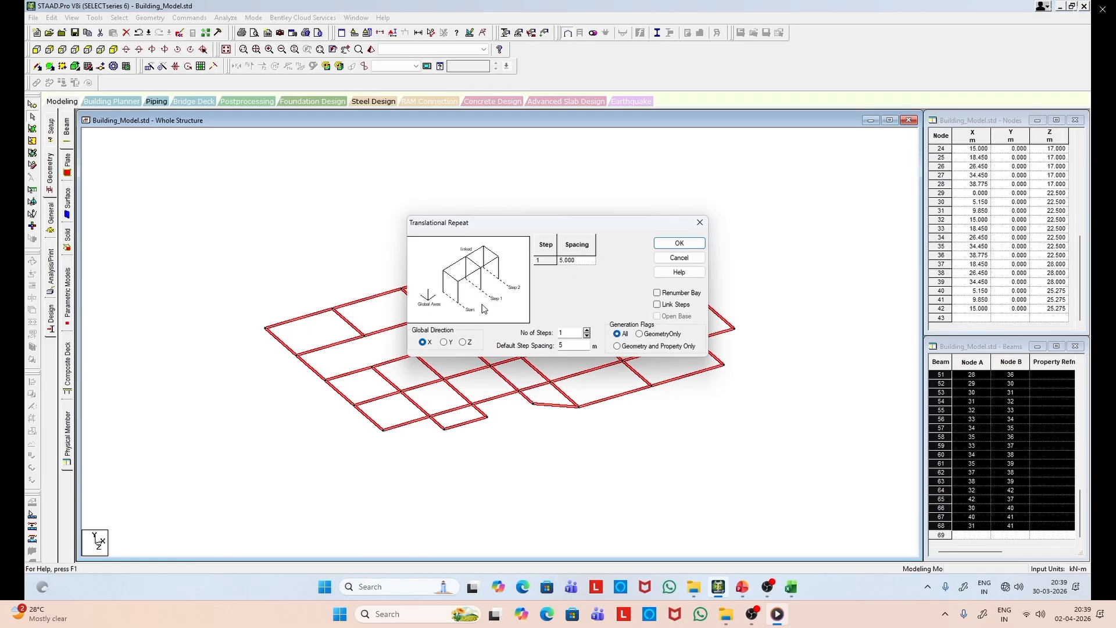
click(444, 342)
click(667, 306)
click(681, 243)
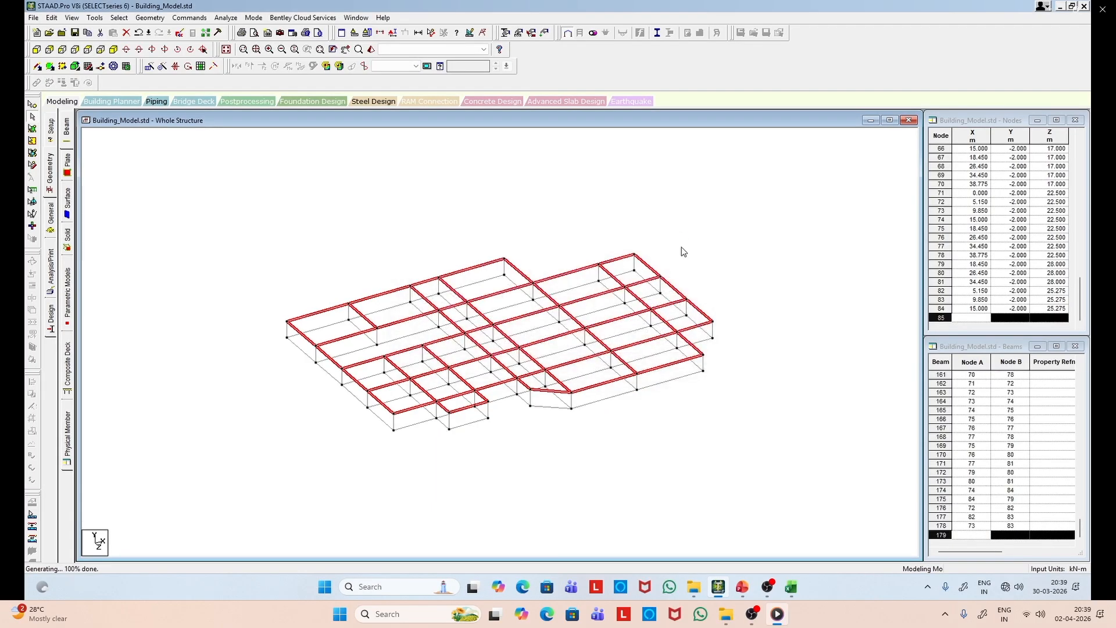
key(ctrl+z)
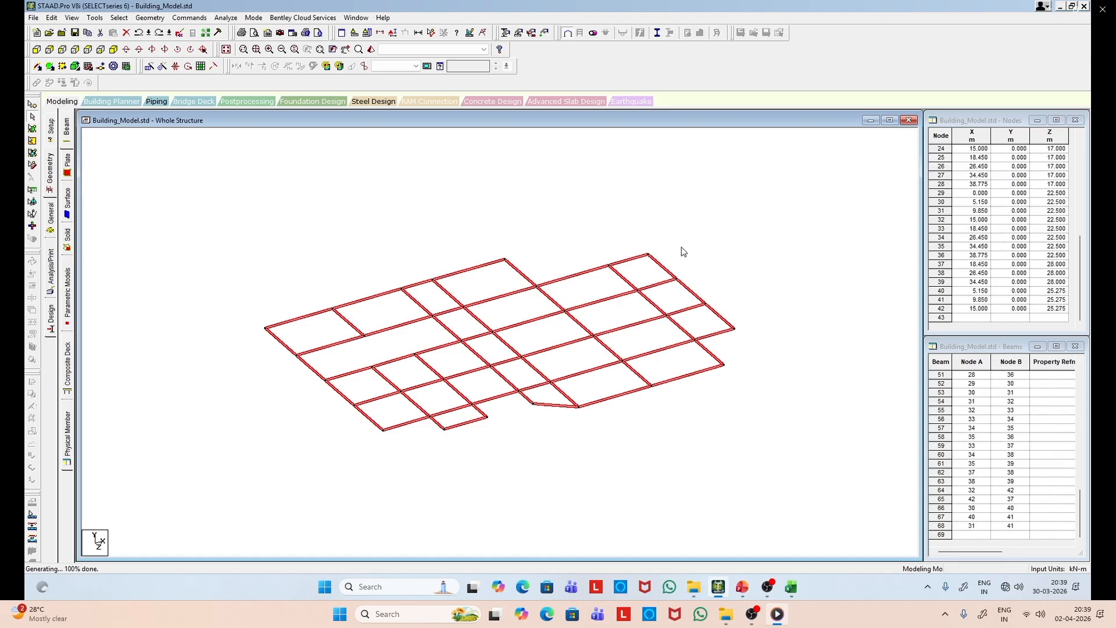
Step: Select all ground floor grid nodes and repeat them one linked step of -2 m along Y to generate the columns below
click(357, 193)
click(33, 105)
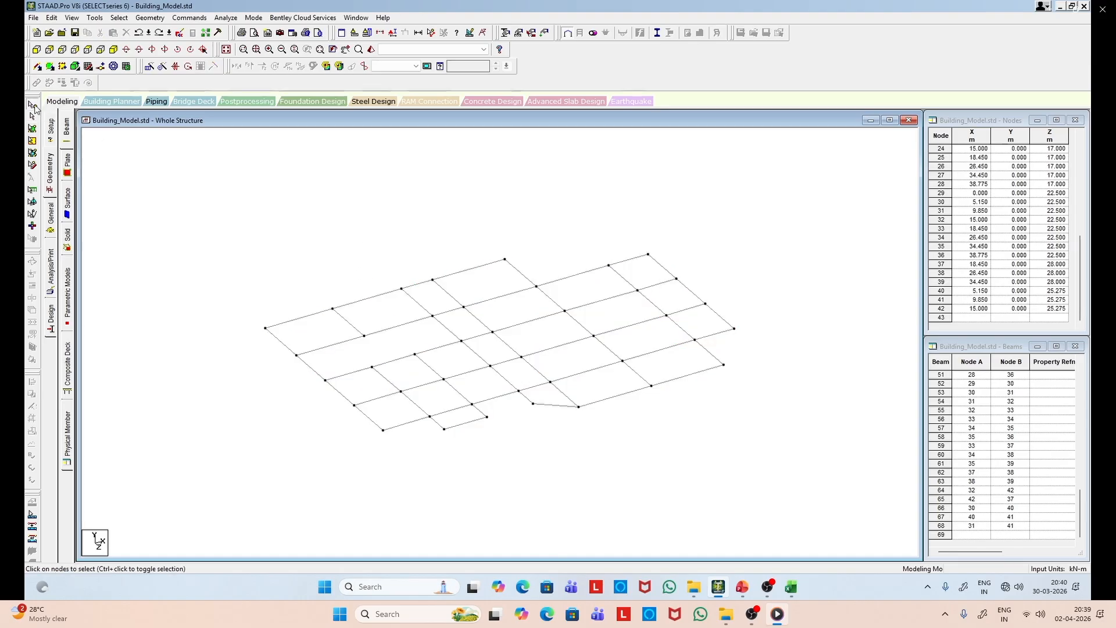
drag(226, 233, 776, 499)
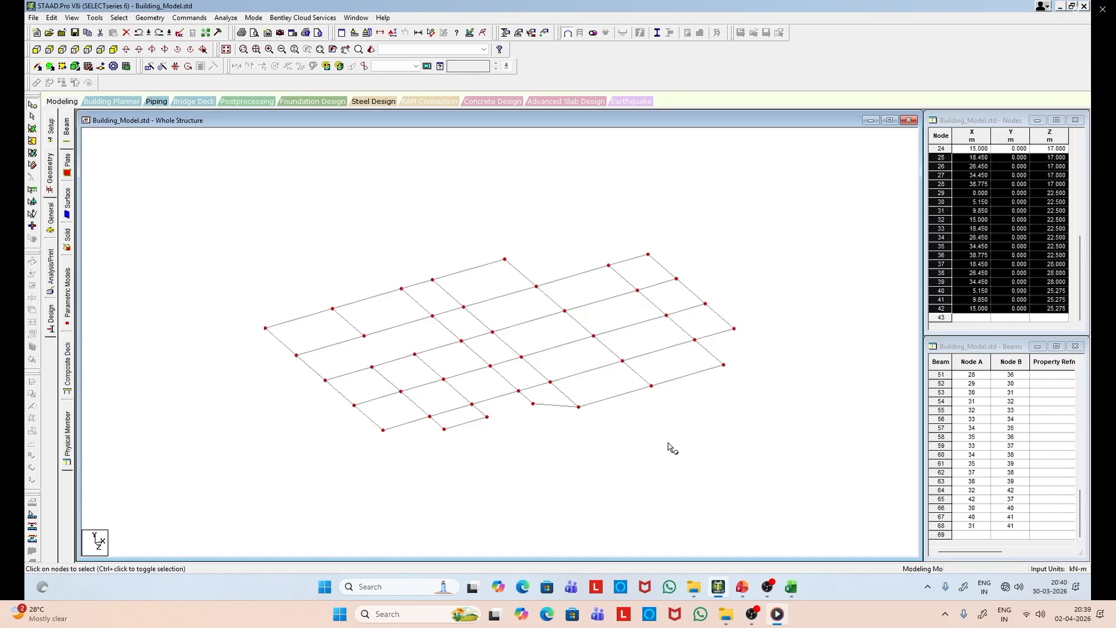
click(150, 66)
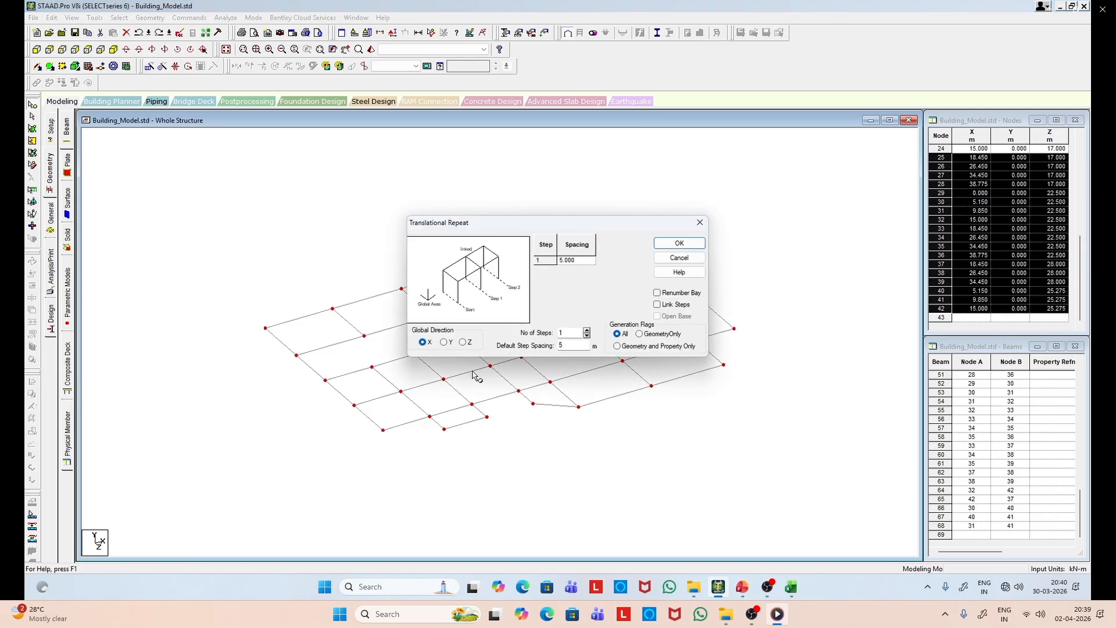
click(443, 342)
click(576, 346)
text(-2)
click(680, 306)
click(679, 243)
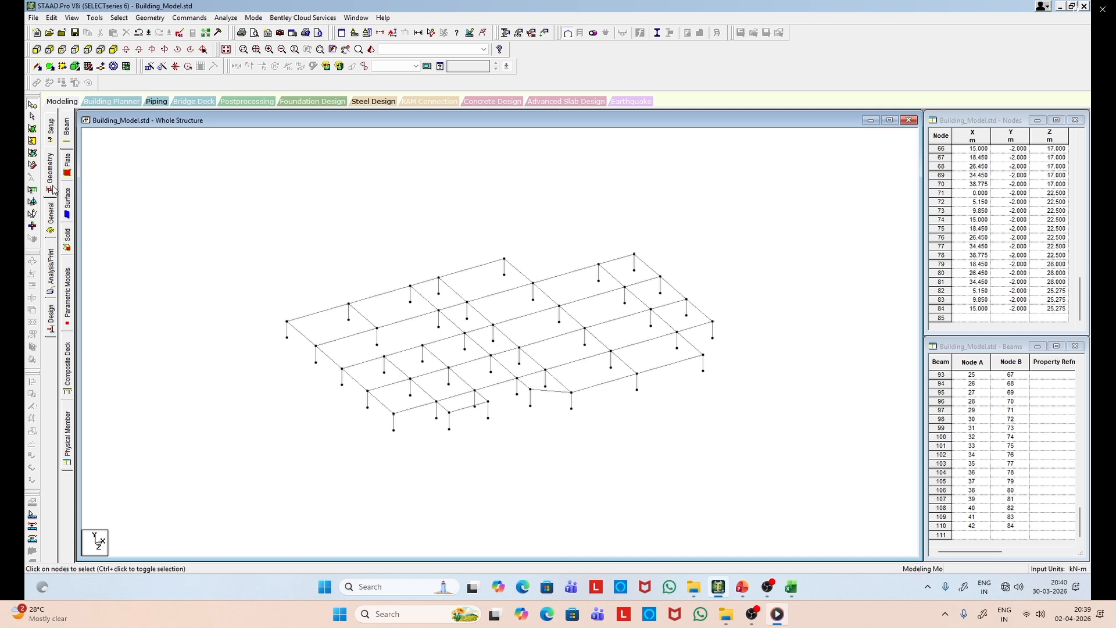
Step: Create a fixed support definition for the whole structure
click(53, 214)
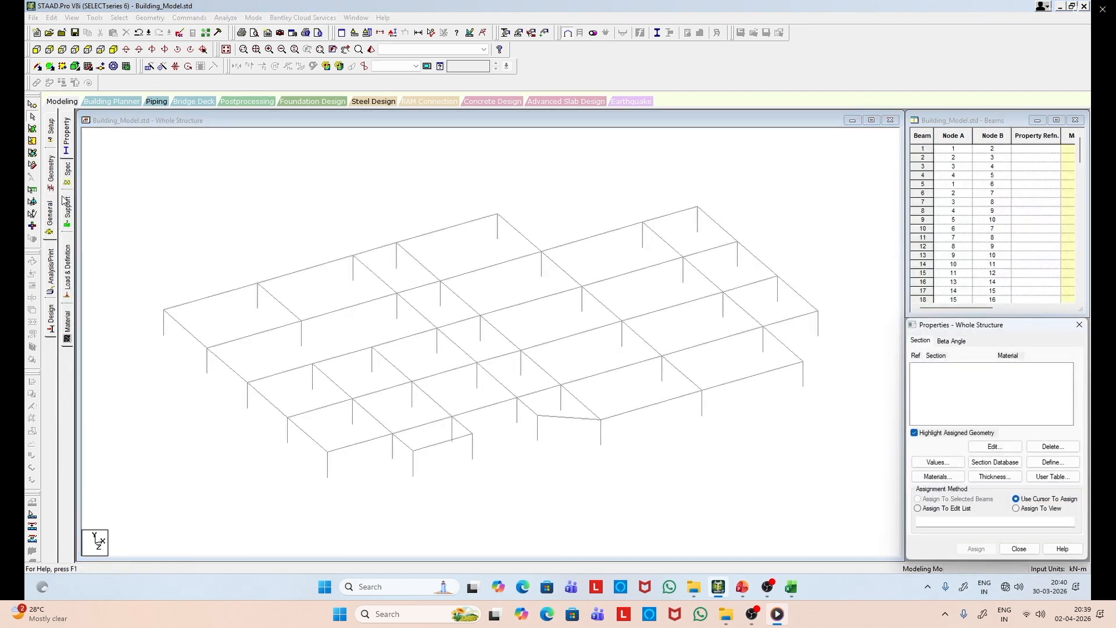
click(66, 210)
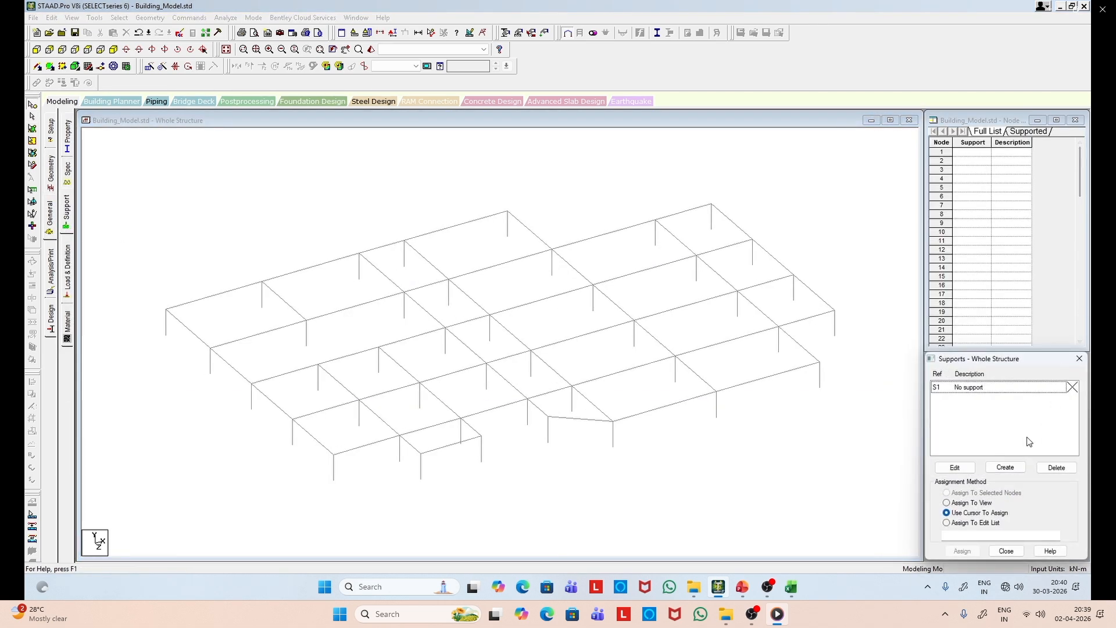
click(1004, 467)
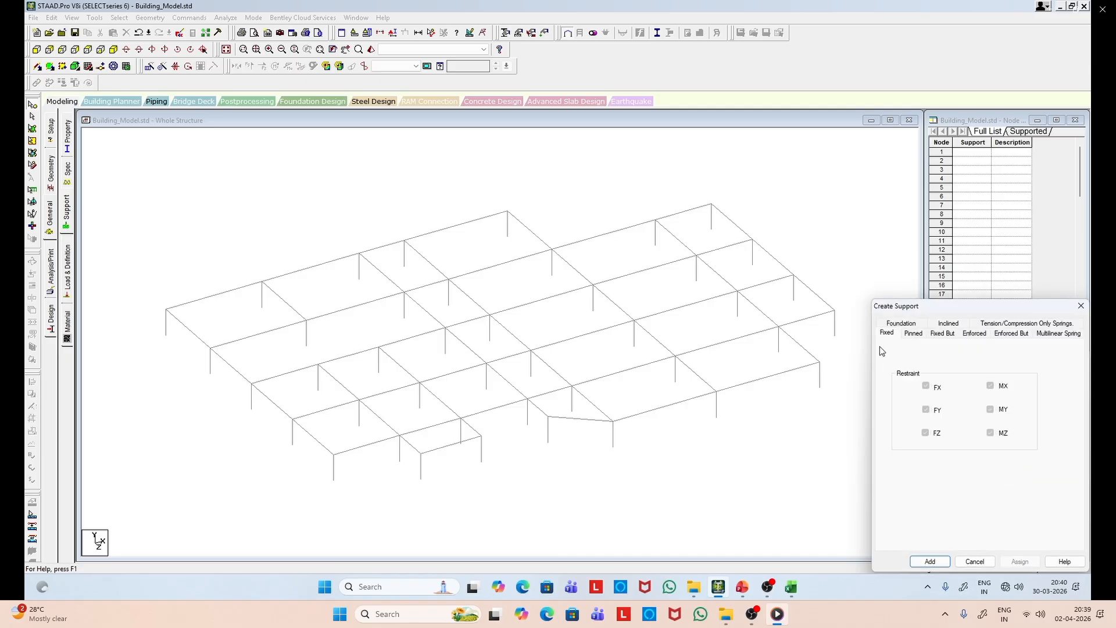
click(932, 561)
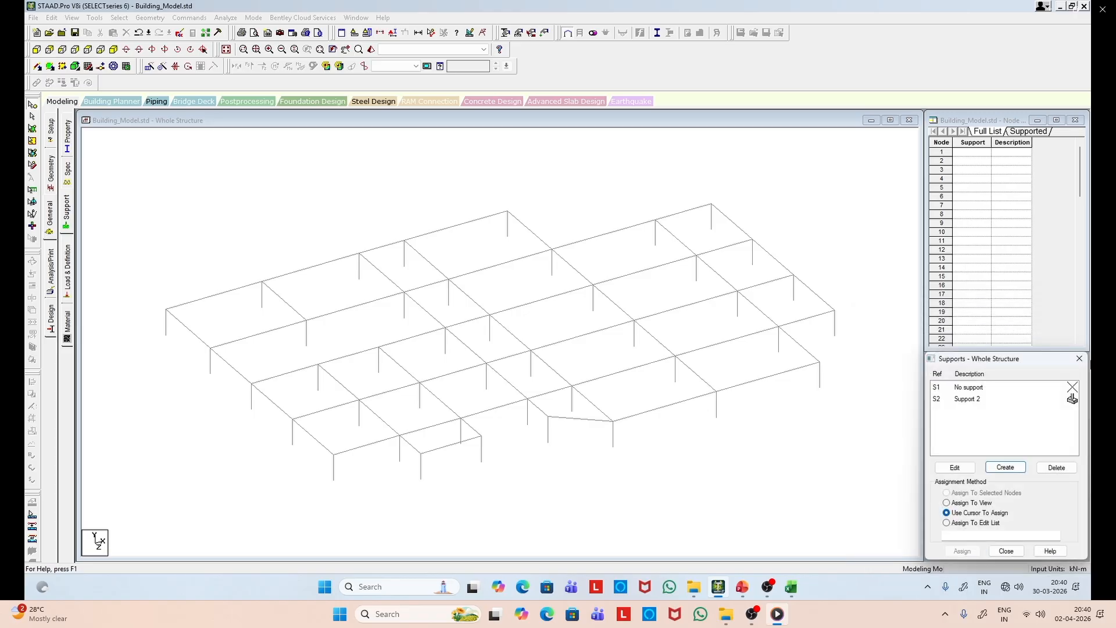
Step: Assign the fixed support to all column base nodes, 43 to 84
click(976, 400)
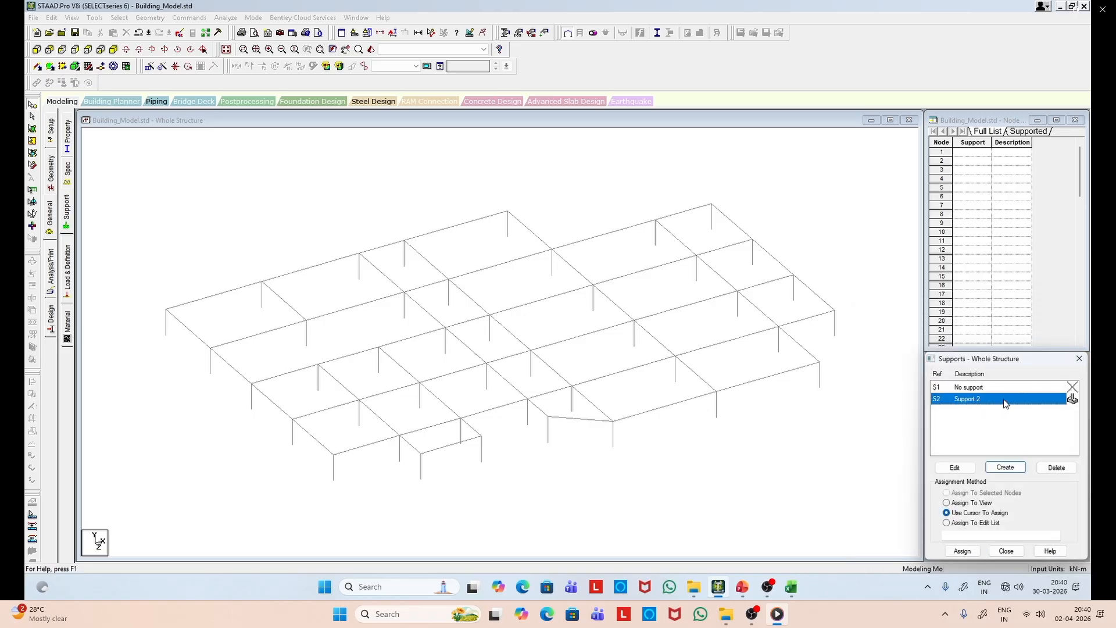
click(37, 51)
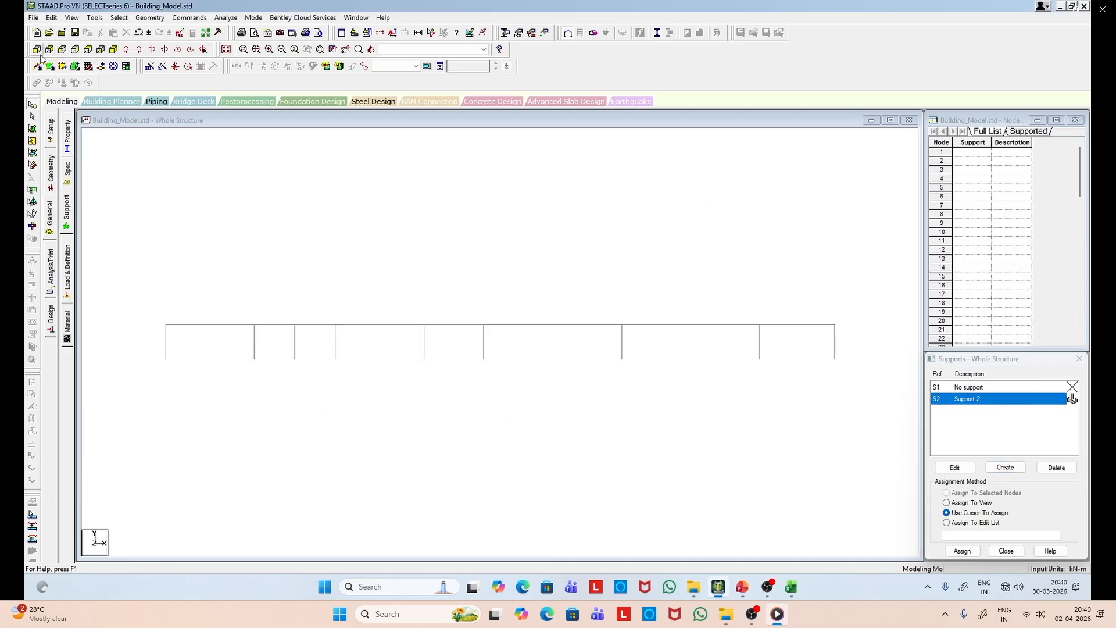
drag(157, 352, 865, 378)
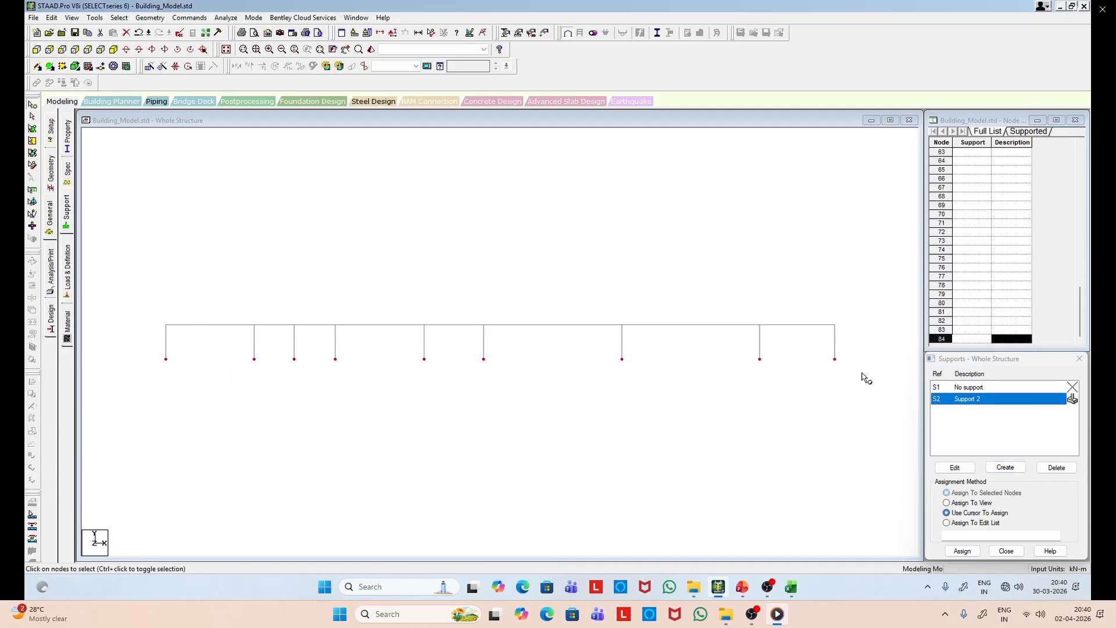
click(114, 50)
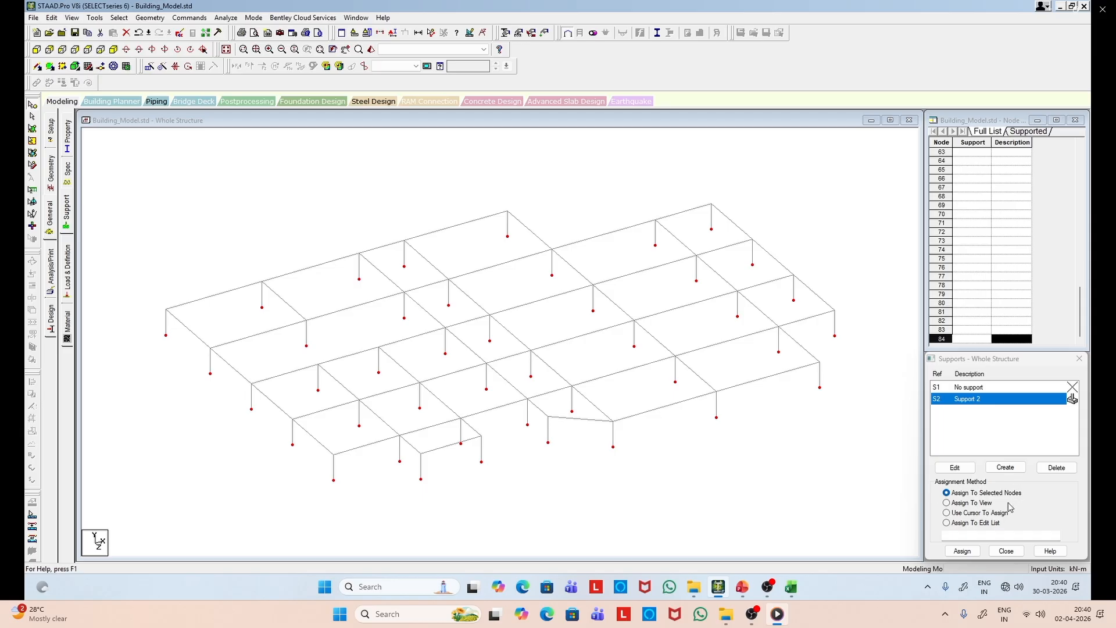
click(968, 553)
click(1005, 489)
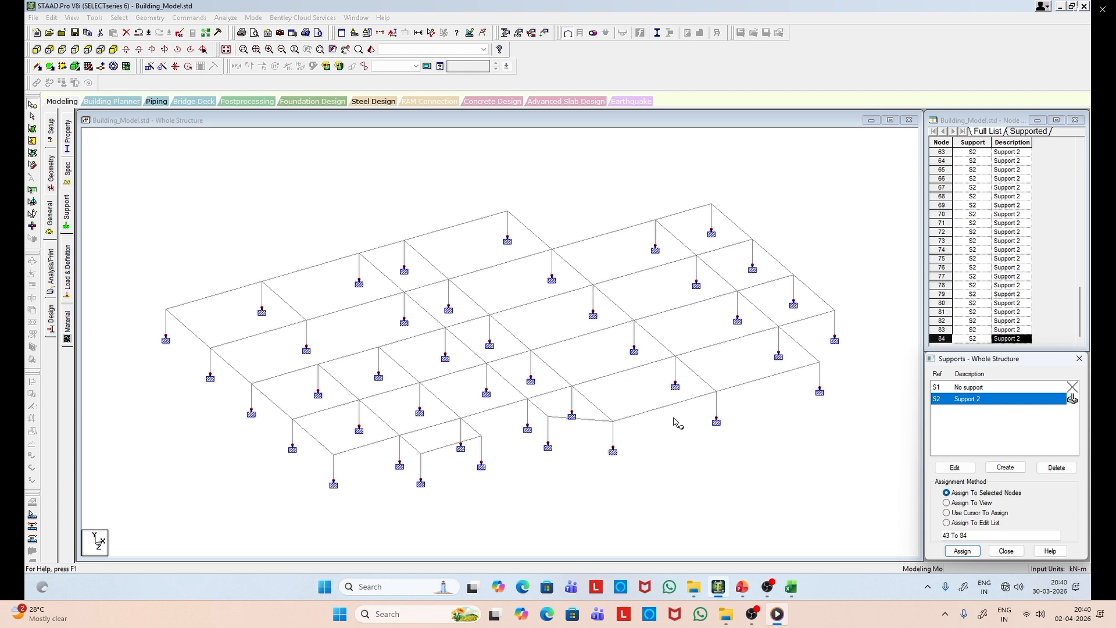
click(332, 219)
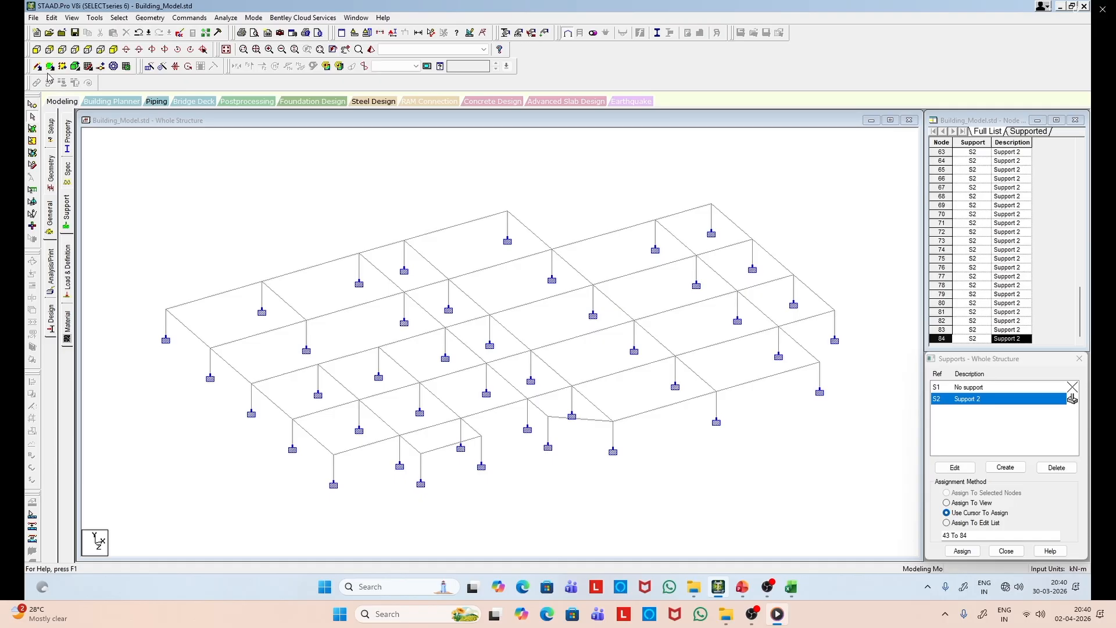
Step: Select all ground floor beams and repeat them one linked step of 4 m along Y
click(37, 50)
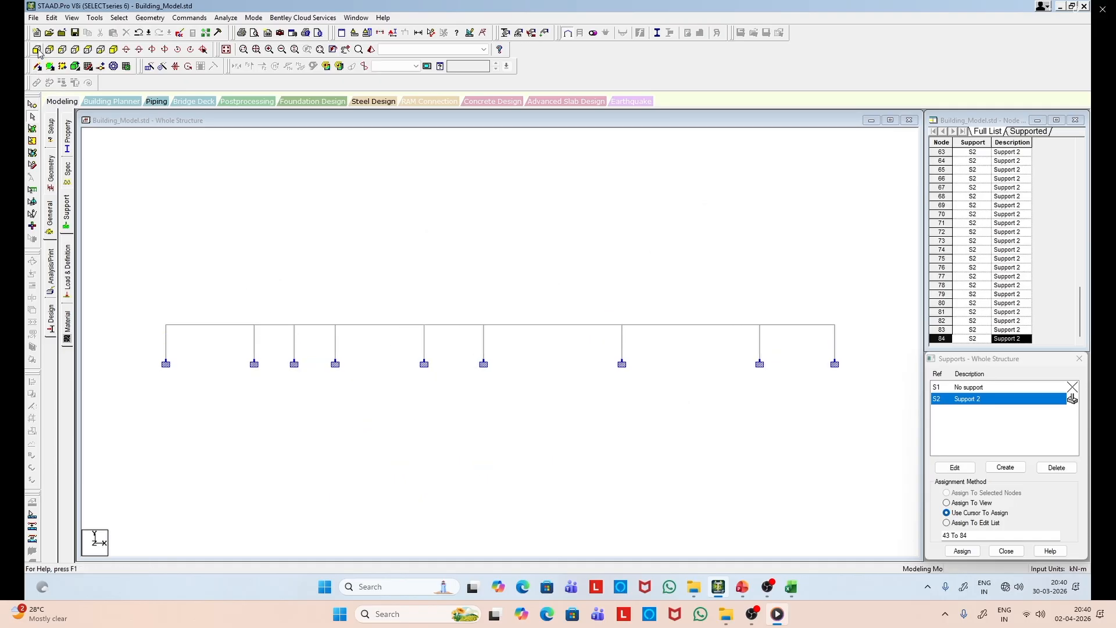
drag(147, 308, 874, 343)
drag(145, 308, 842, 336)
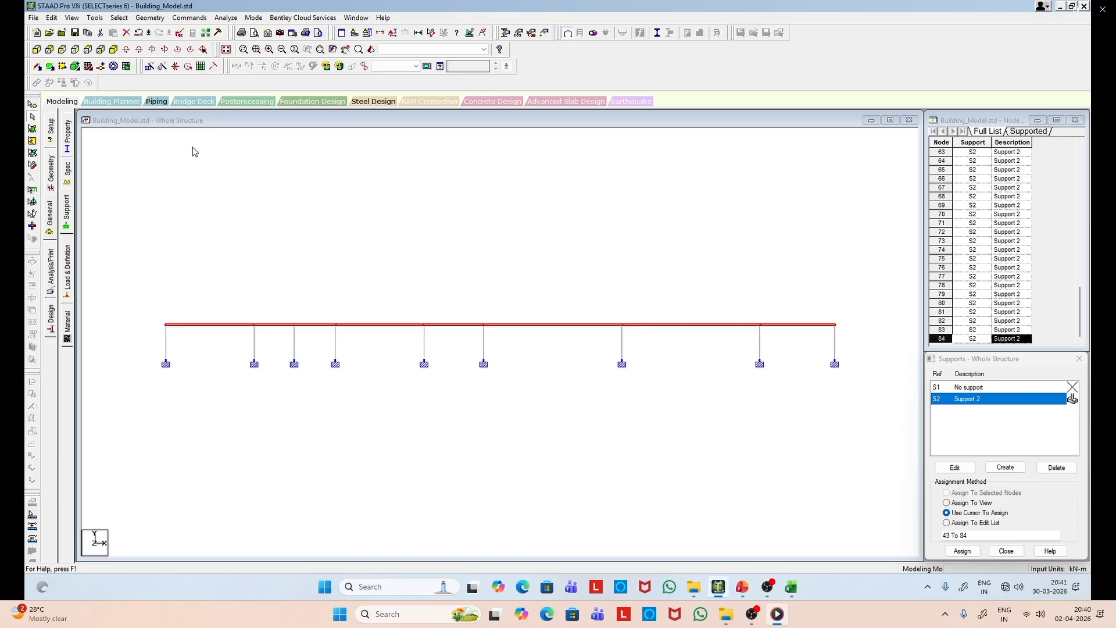
click(114, 49)
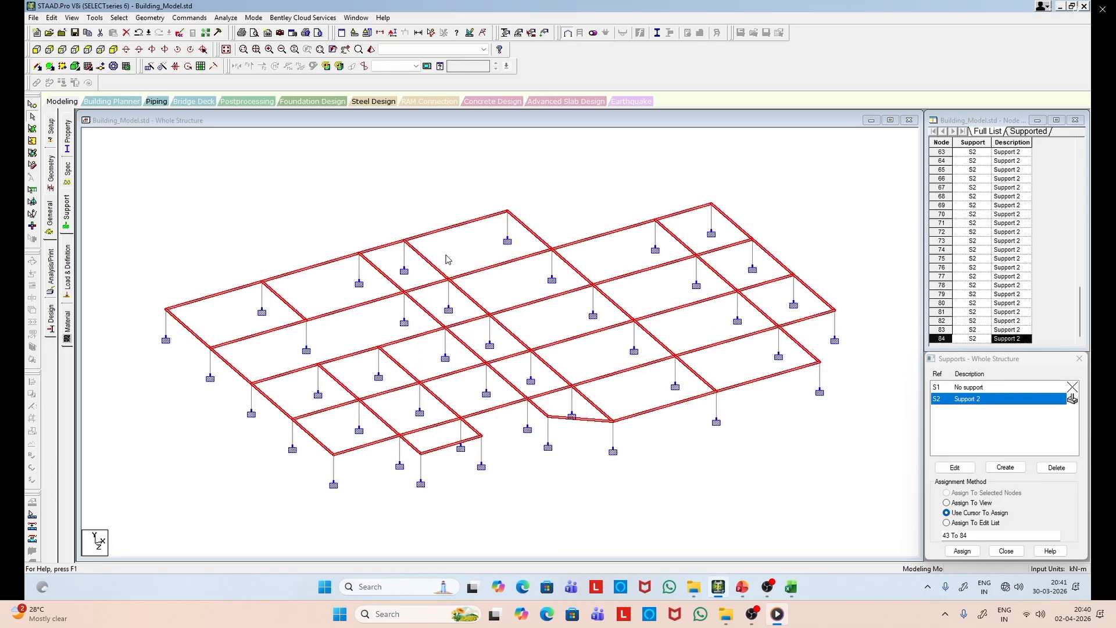
scroll(229, 159, down, 1)
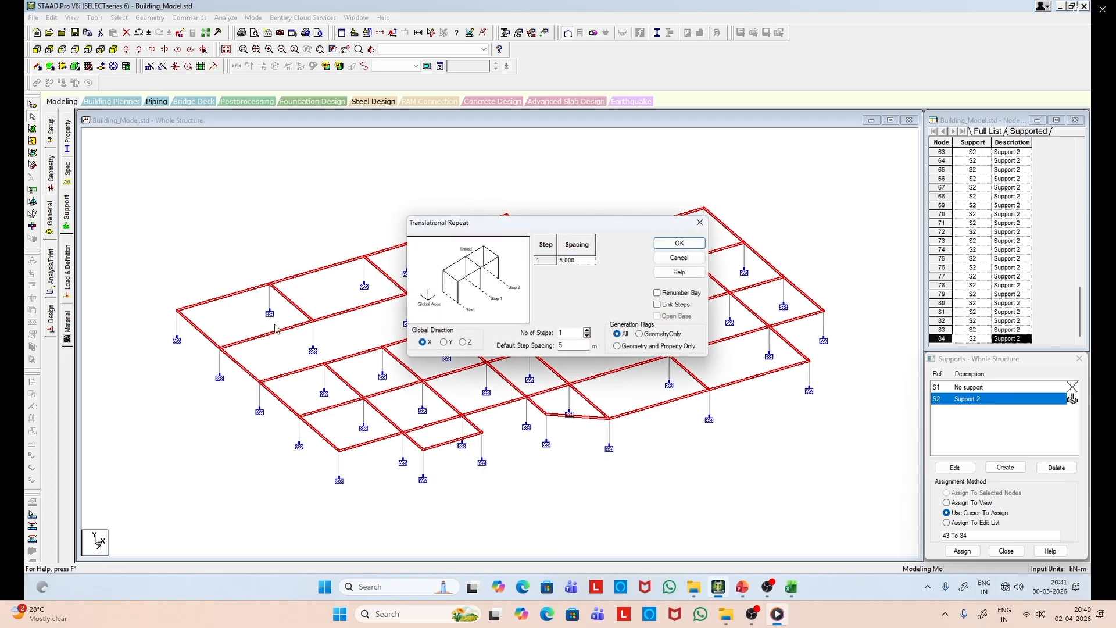
click(445, 343)
click(678, 306)
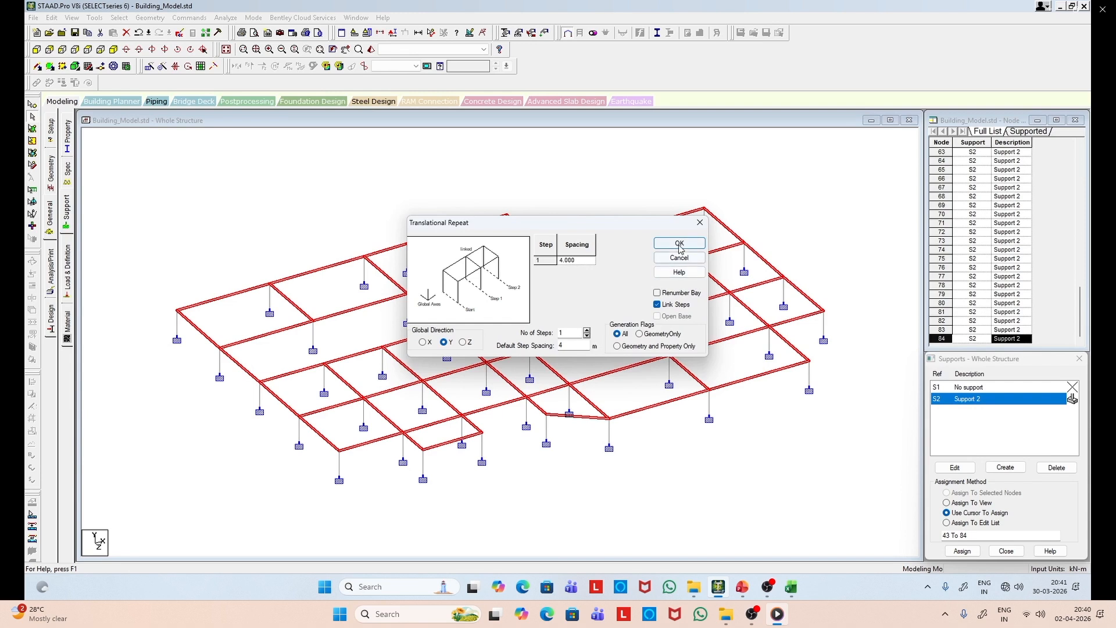
click(679, 244)
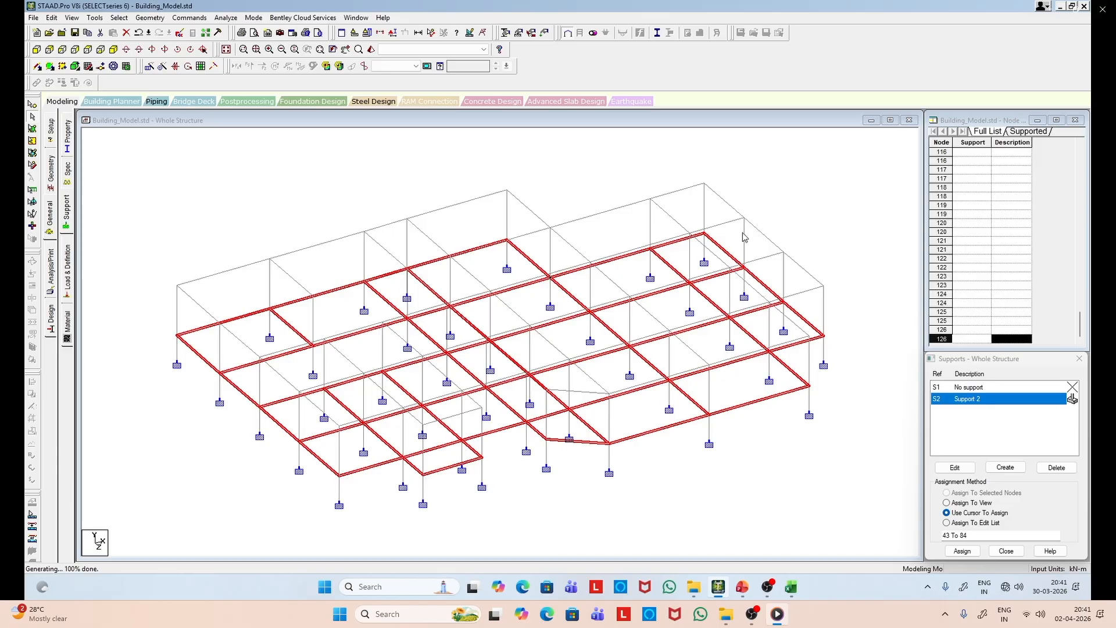
Step: Select all beams of the uppermost level and repeat them another linked step of 4 m along Y
click(37, 50)
drag(153, 271, 840, 306)
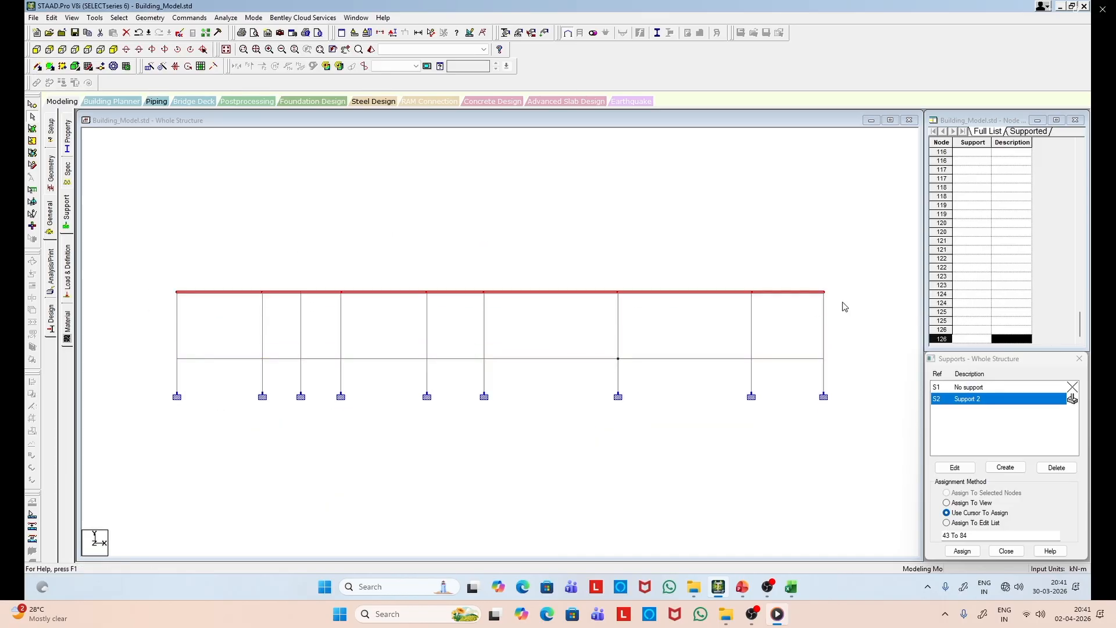
click(113, 49)
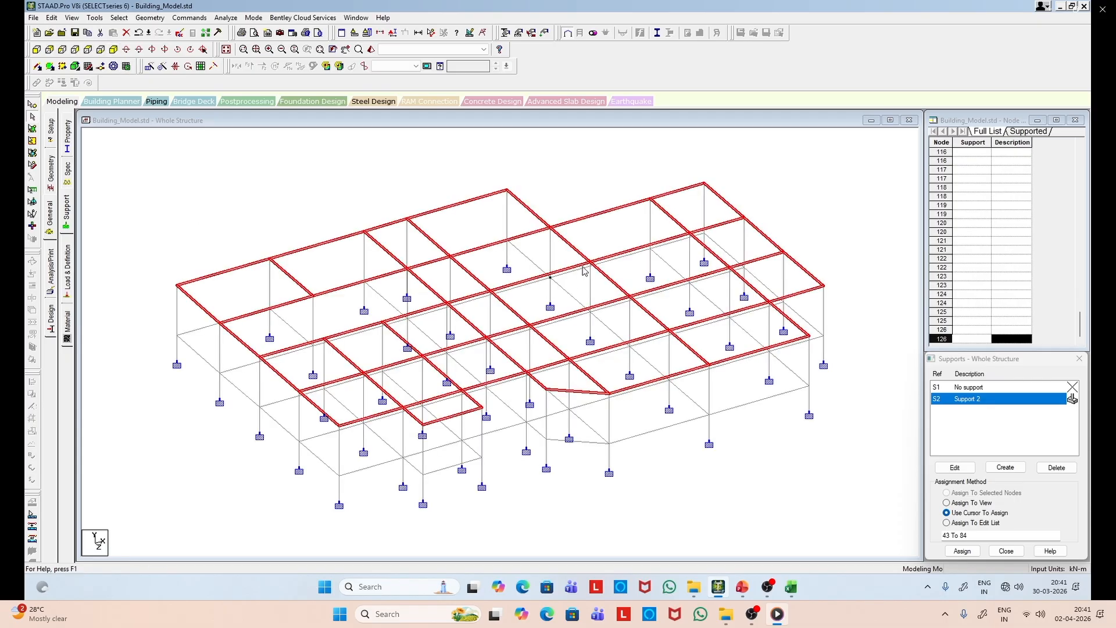
scroll(585, 271, up, 3)
scroll(584, 270, up, 2)
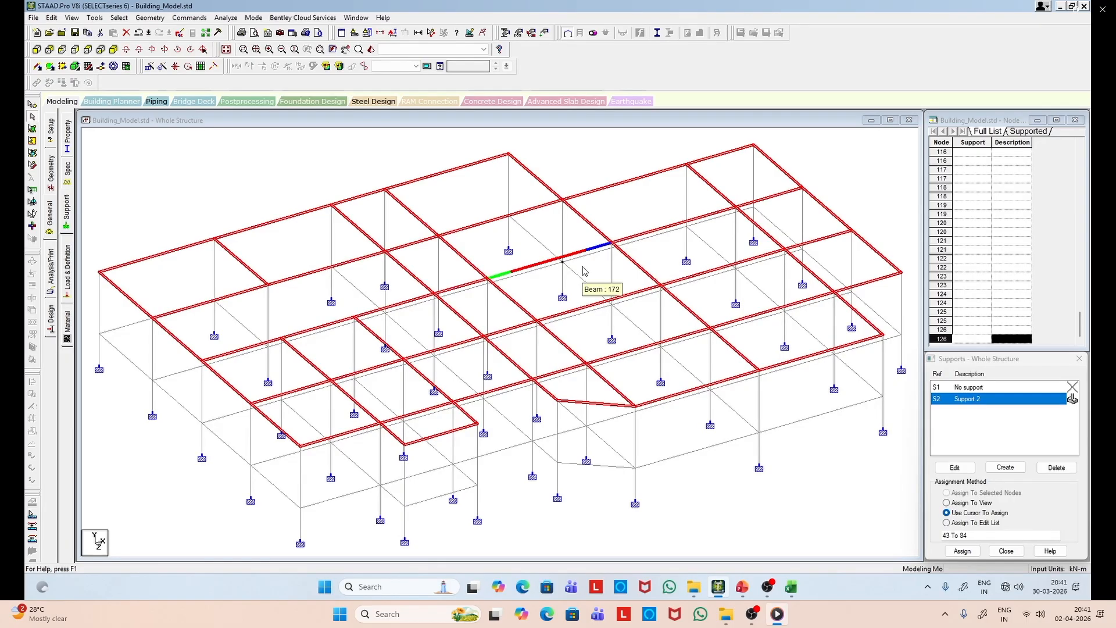
scroll(584, 270, down, 2)
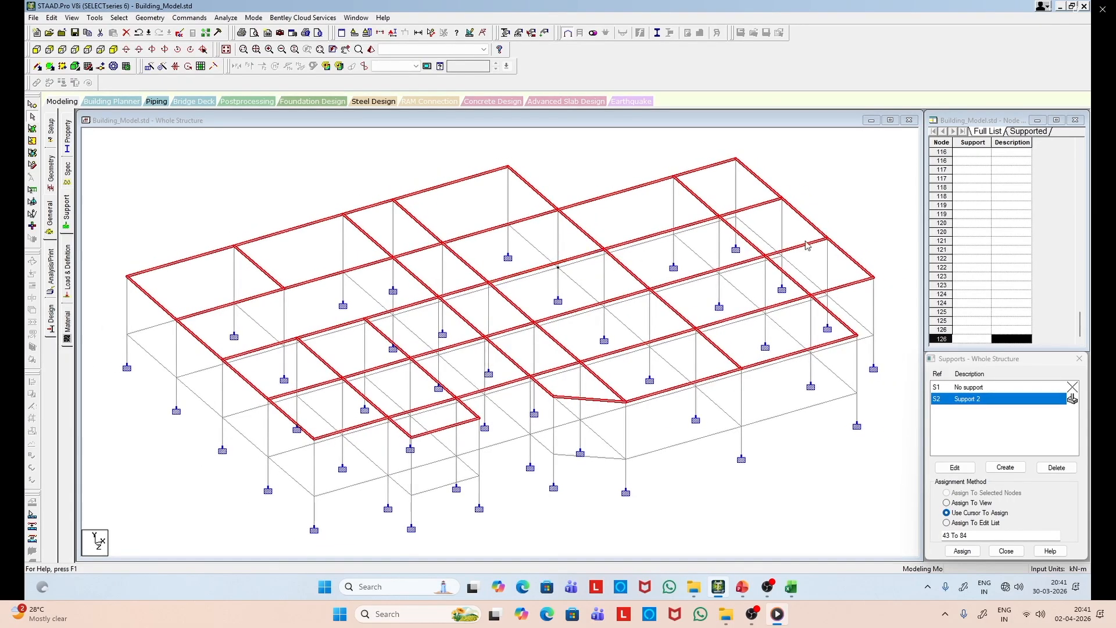
click(149, 66)
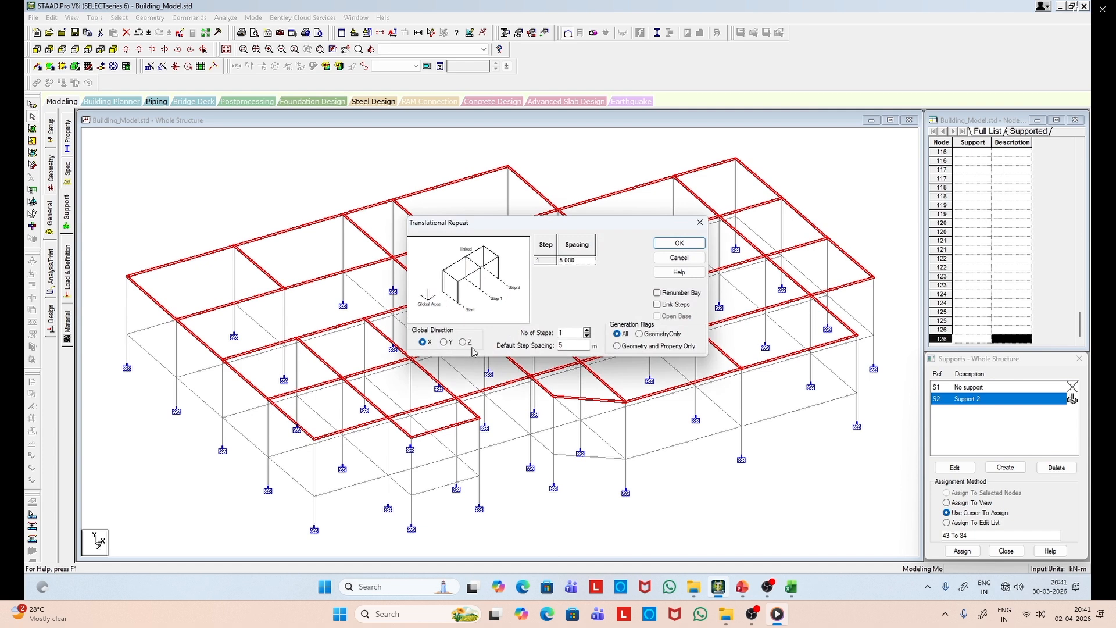
click(445, 341)
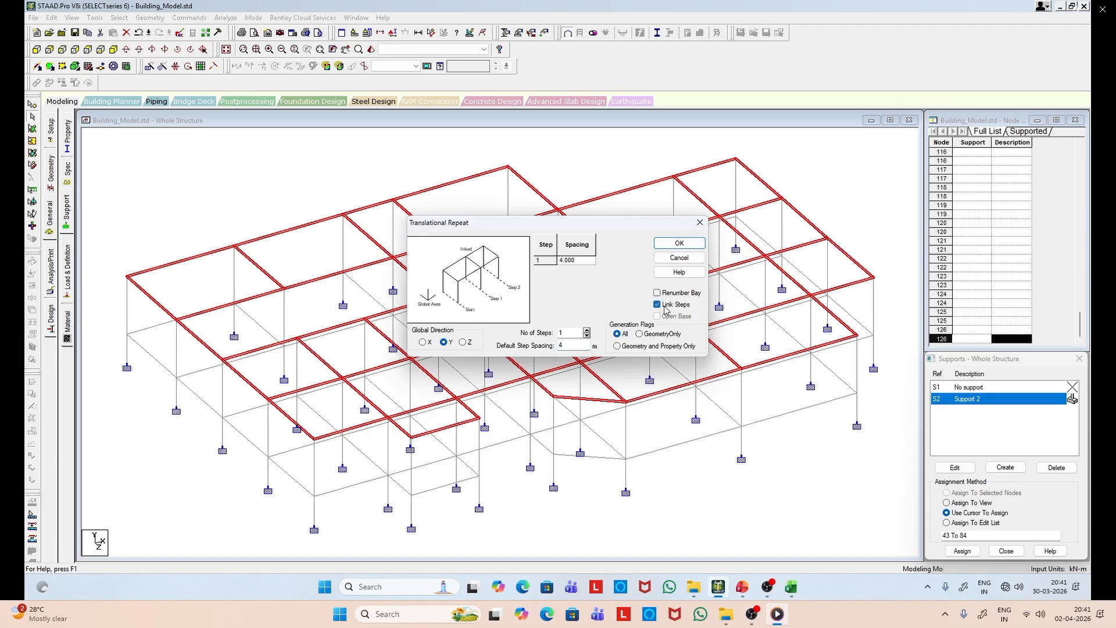
click(679, 243)
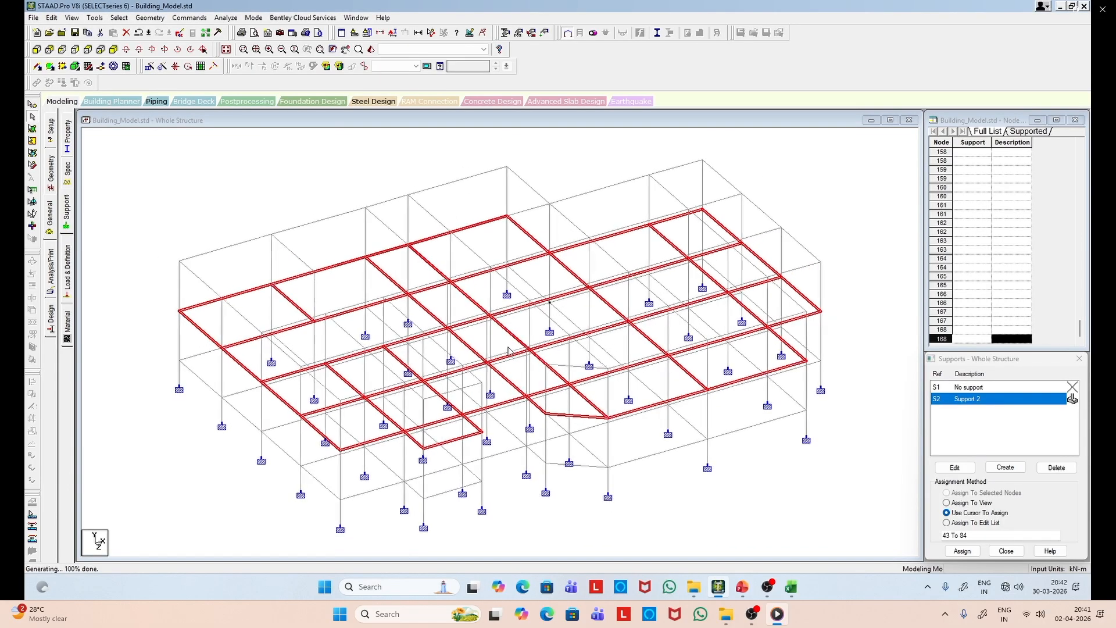
Step: Show only the ground floor beams in the view, and check them against the Ground Floor Beam Layout slide in PowerPoint
click(745, 513)
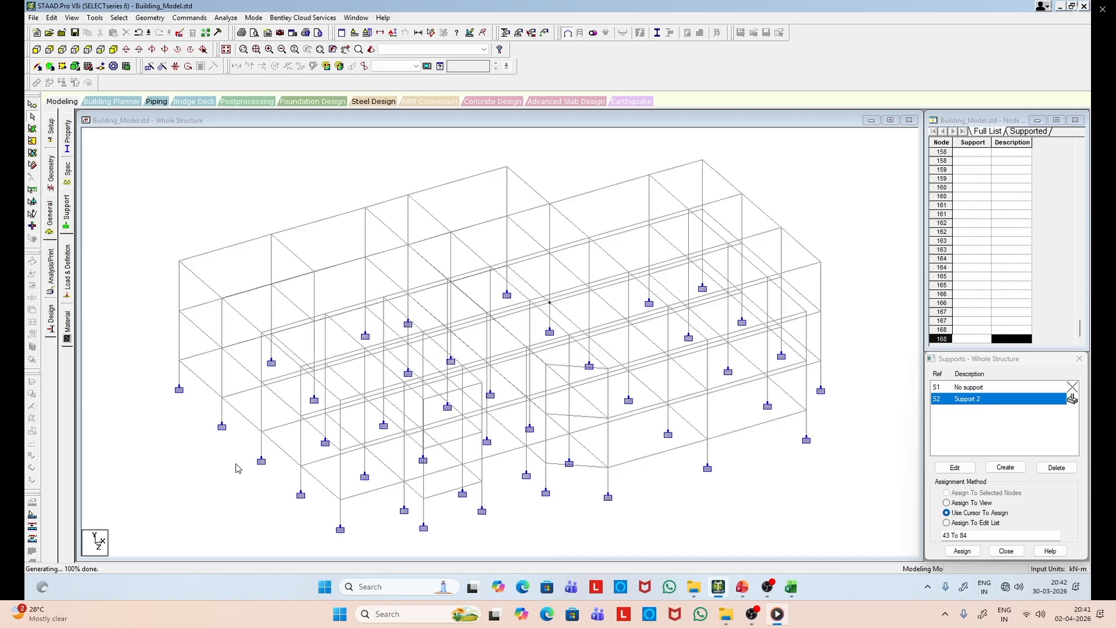
click(37, 49)
drag(112, 372, 857, 410)
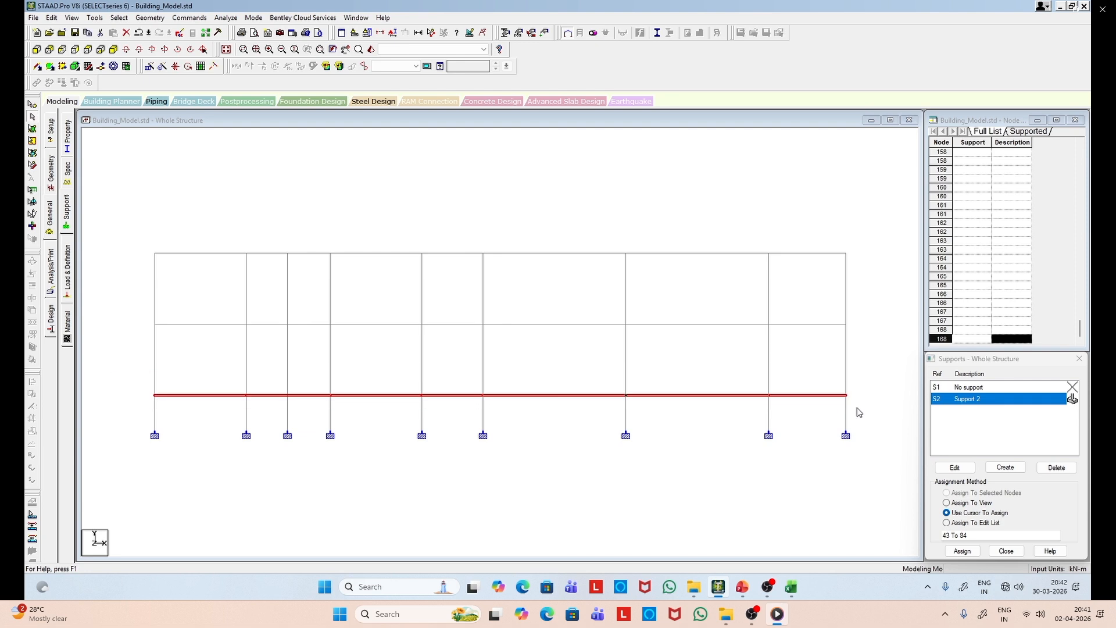
click(114, 52)
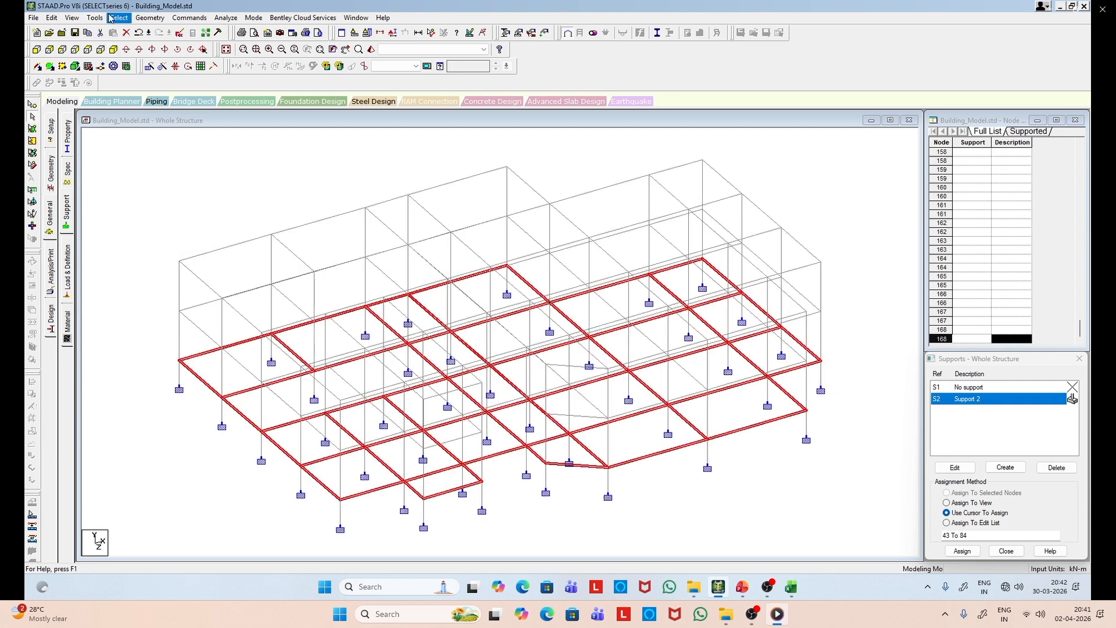
click(73, 18)
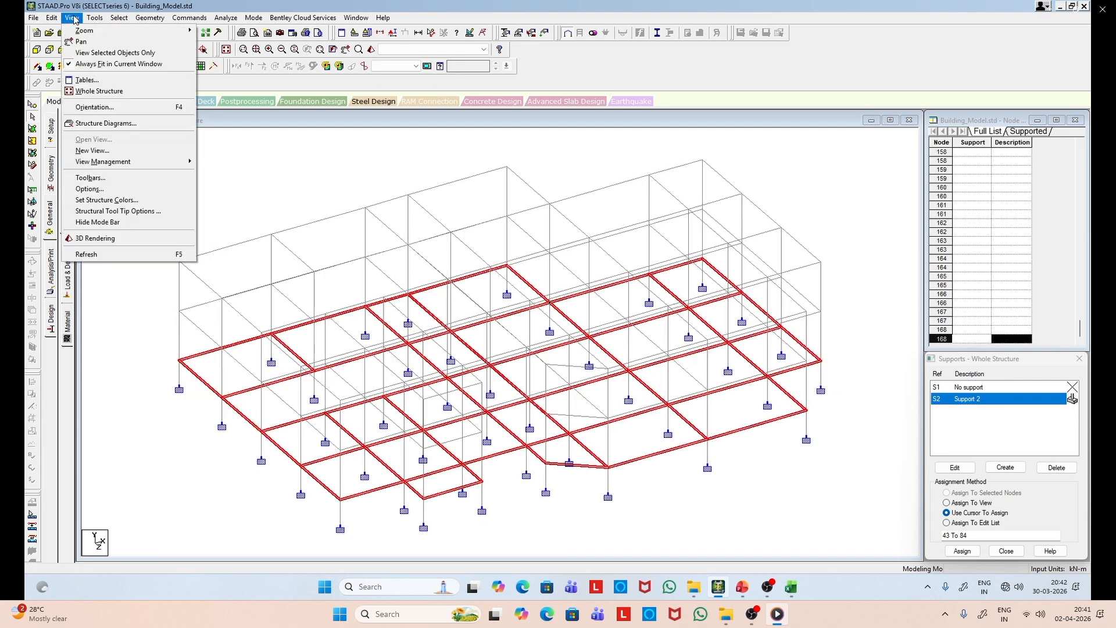
click(106, 53)
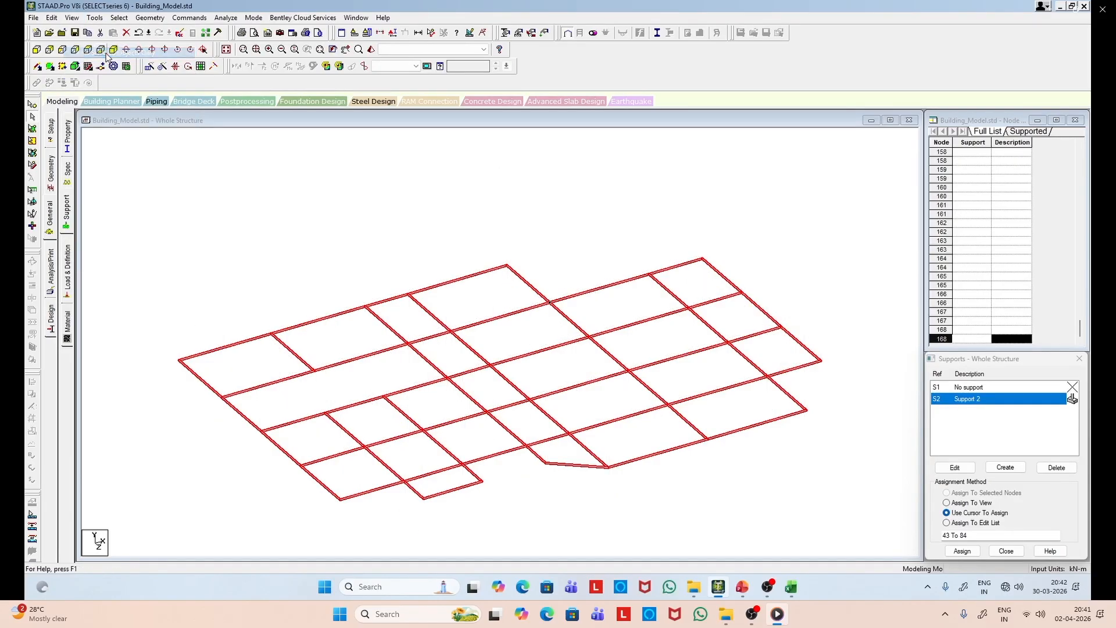
click(354, 224)
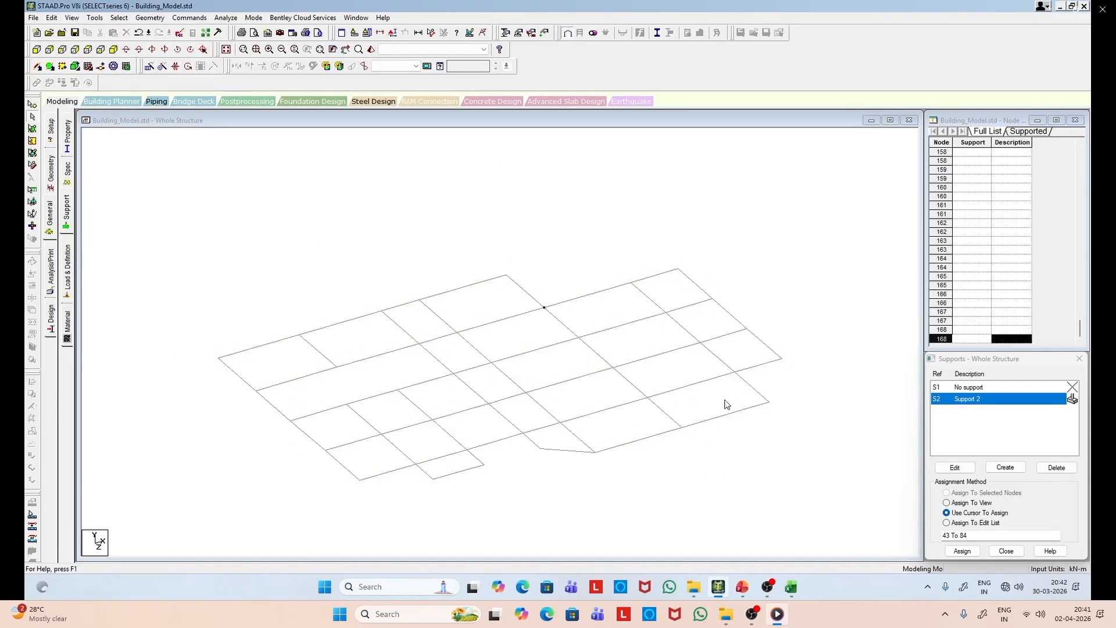
click(742, 587)
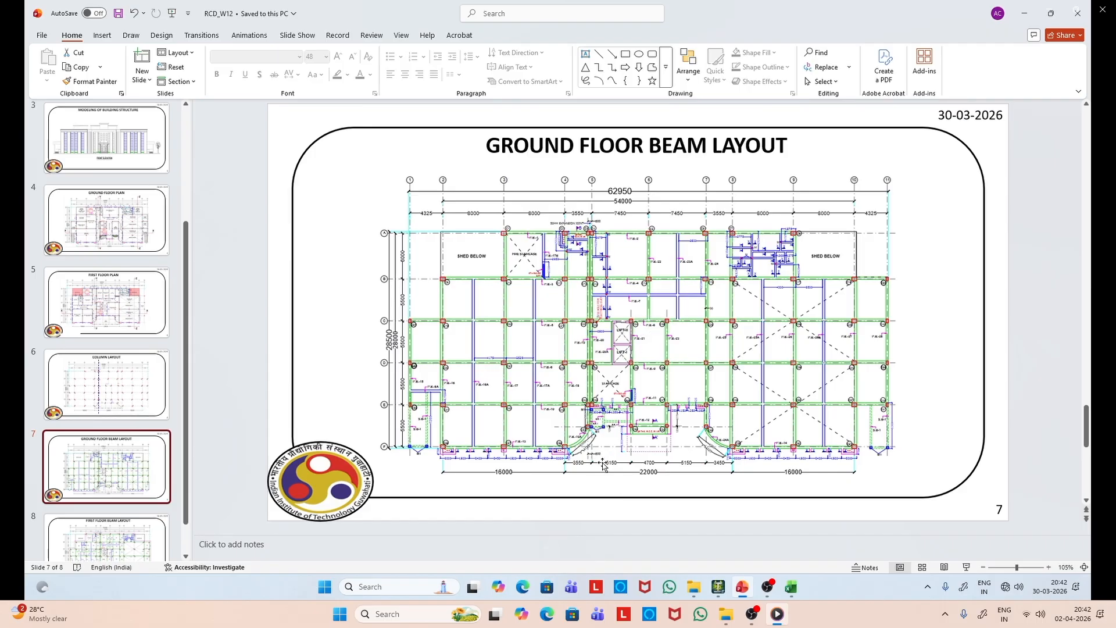
click(1025, 17)
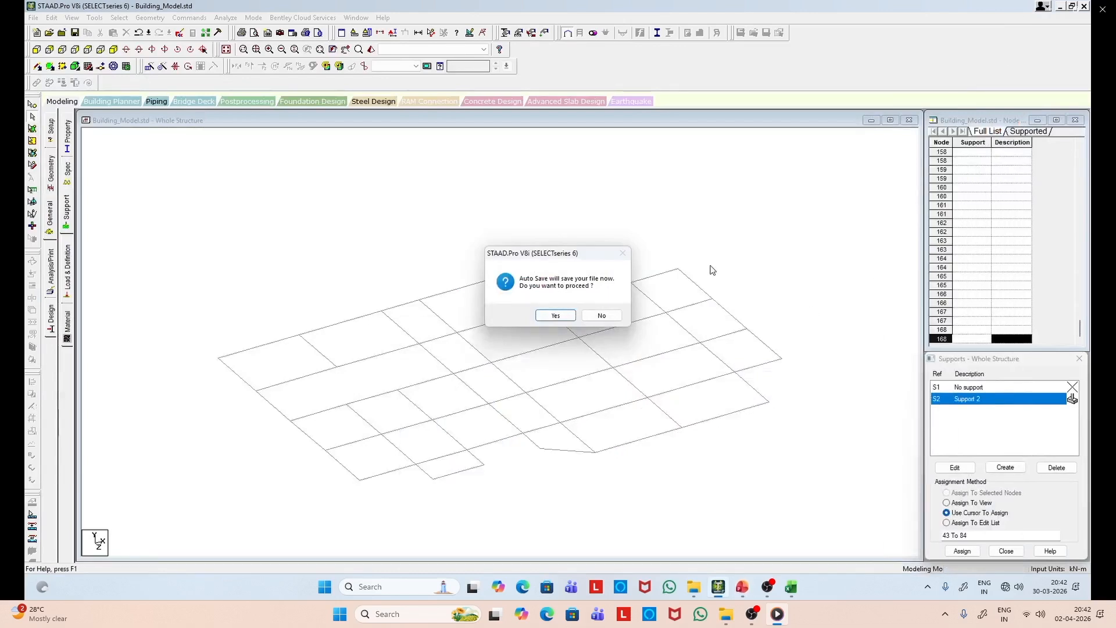
Step: Save the modified structure and check the Ground Floor Beam Layout slide in PowerPoint
click(556, 315)
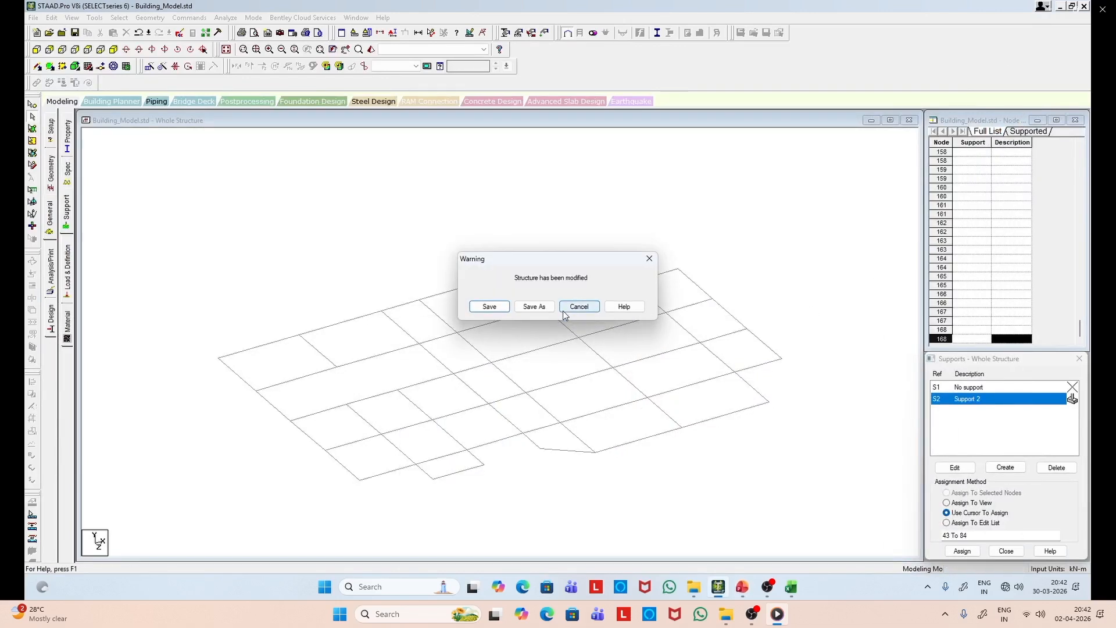
click(489, 307)
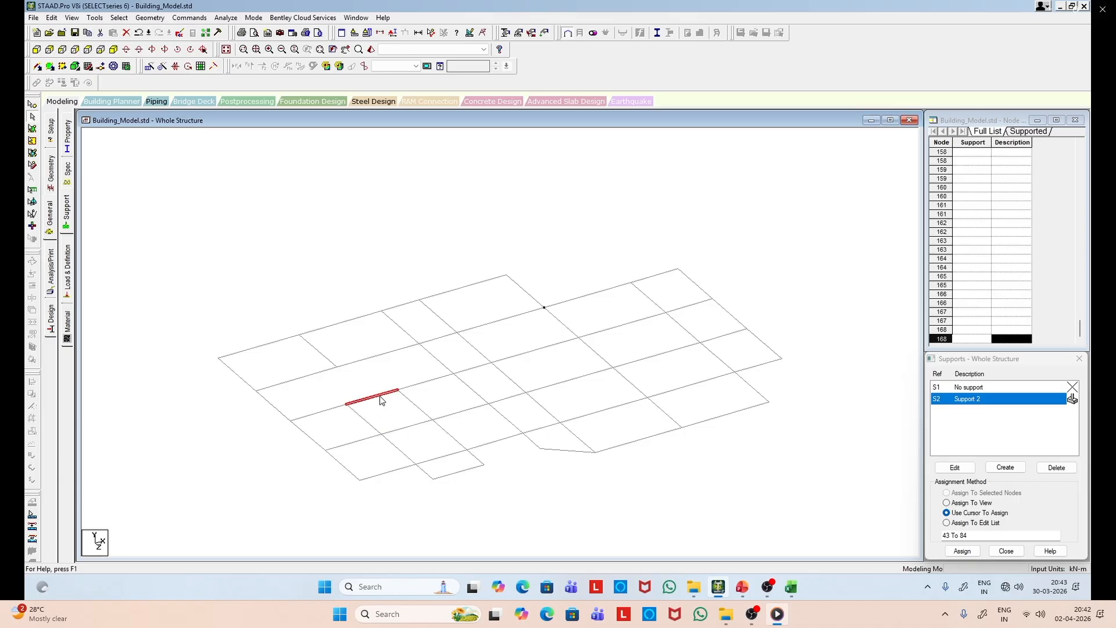
click(741, 586)
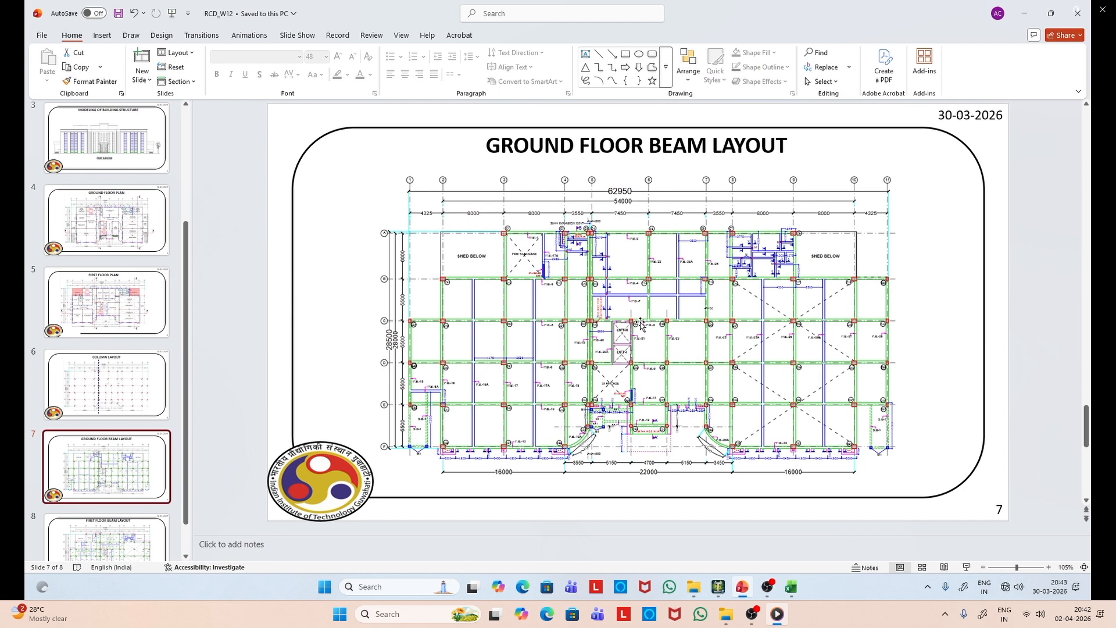
click(1025, 12)
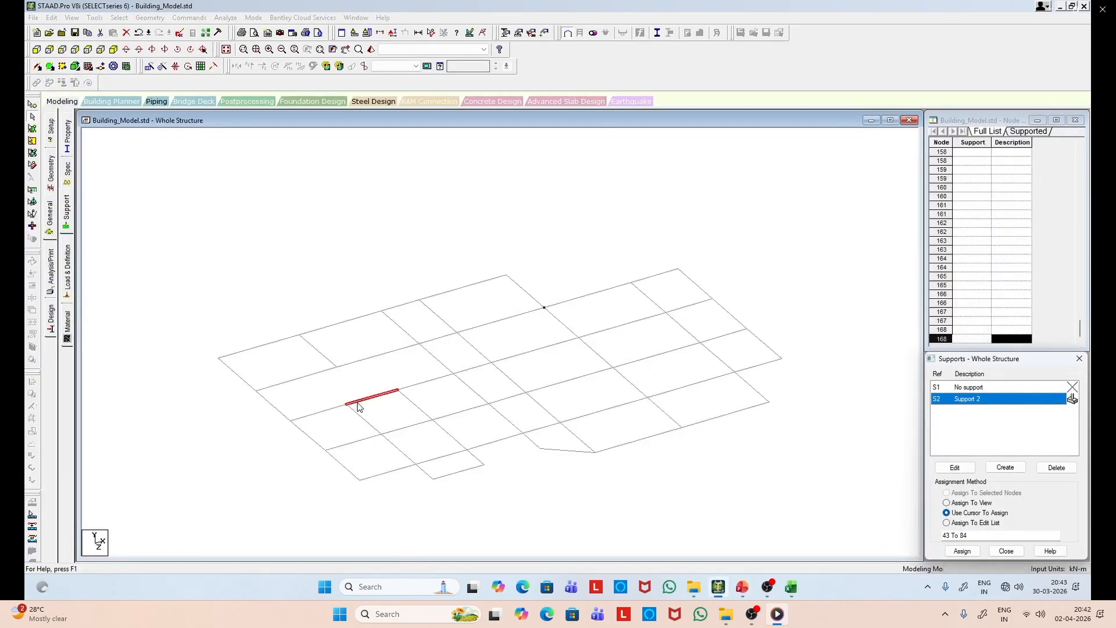
Step: Insert a node into beam 17 at a distance of 2.3 m from its start
right_click(367, 401)
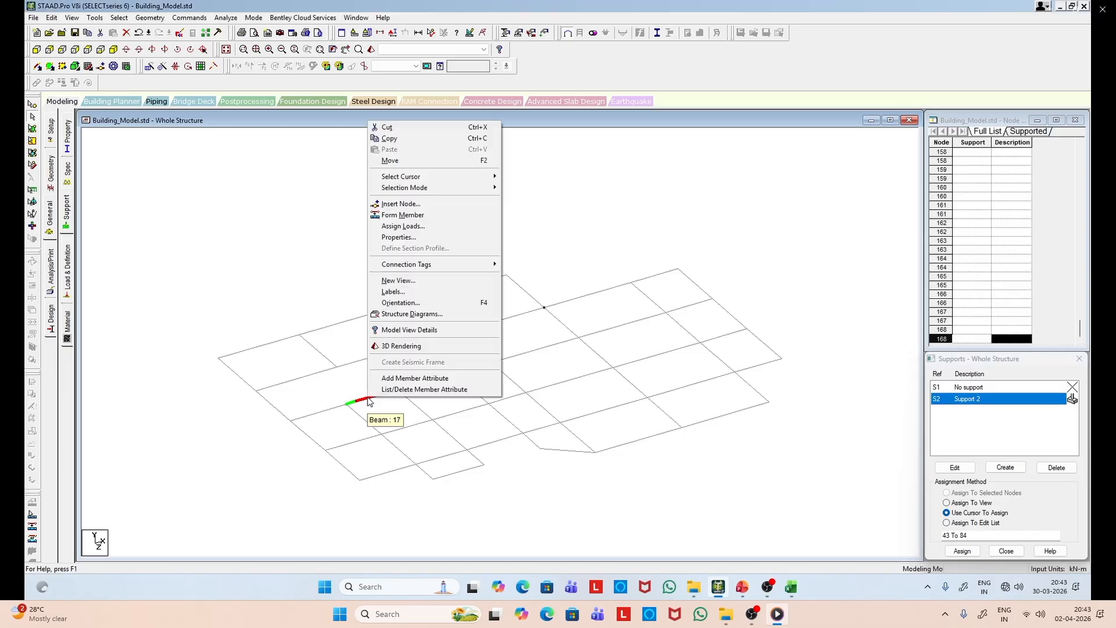
click(389, 204)
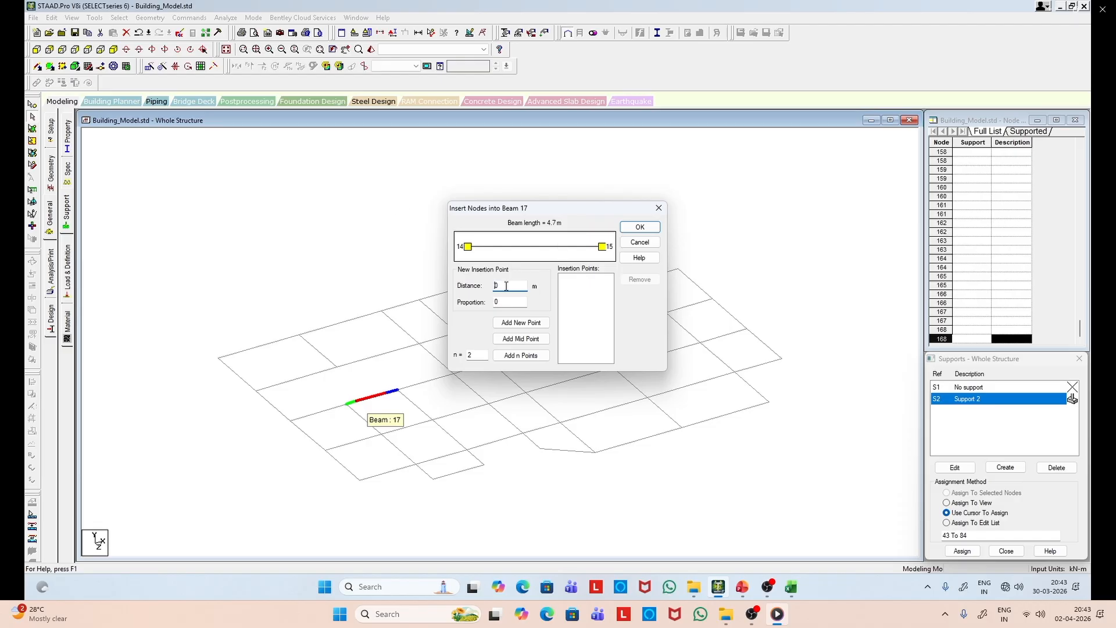
text(2.3)
click(542, 323)
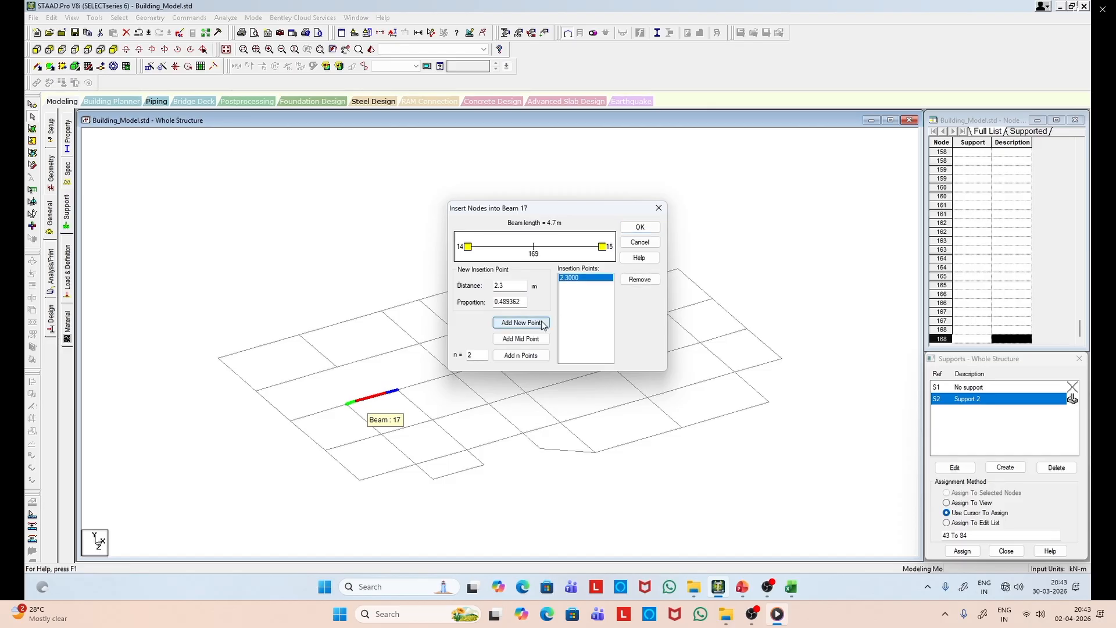
click(640, 228)
Step: Add a beam between the new node on beam 17 and the opposite grid node where the existing cross beam ends
click(32, 104)
drag(346, 389, 404, 424)
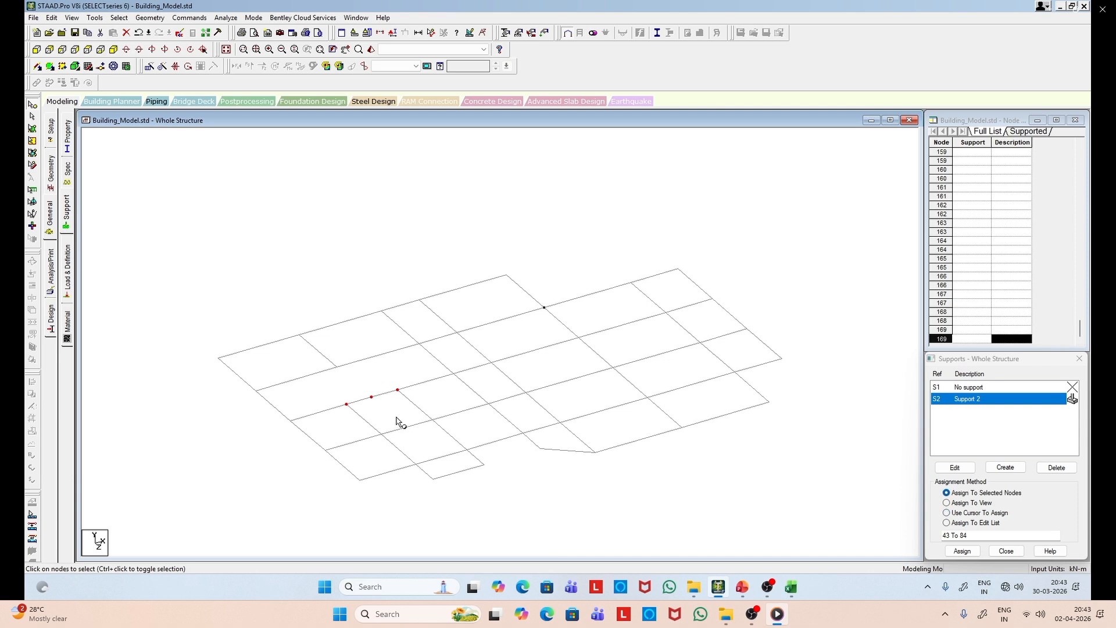
click(277, 331)
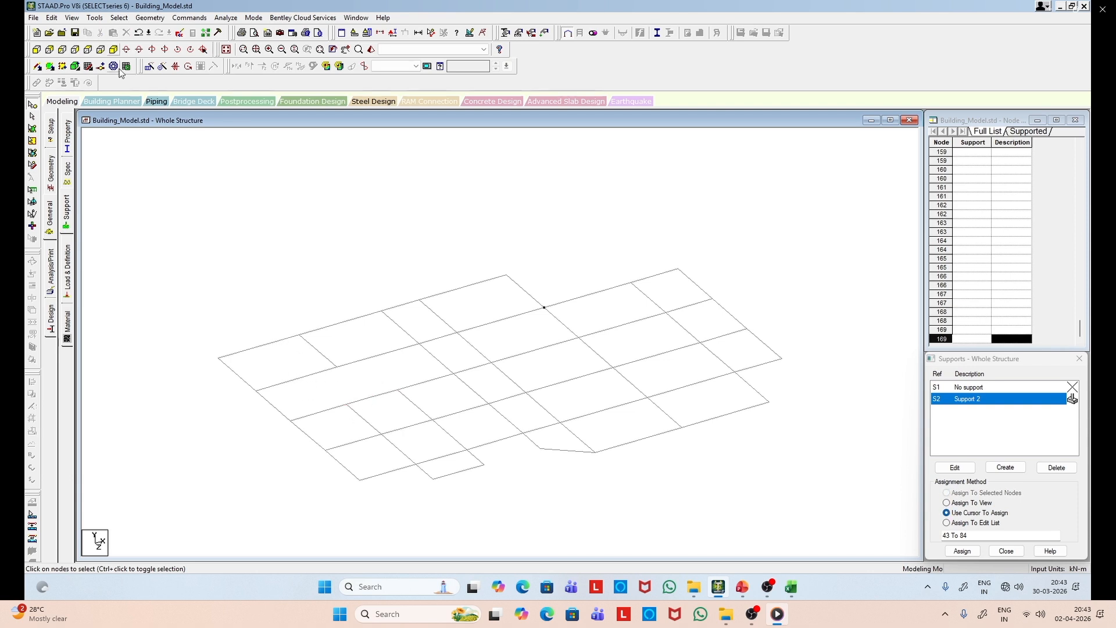
click(38, 66)
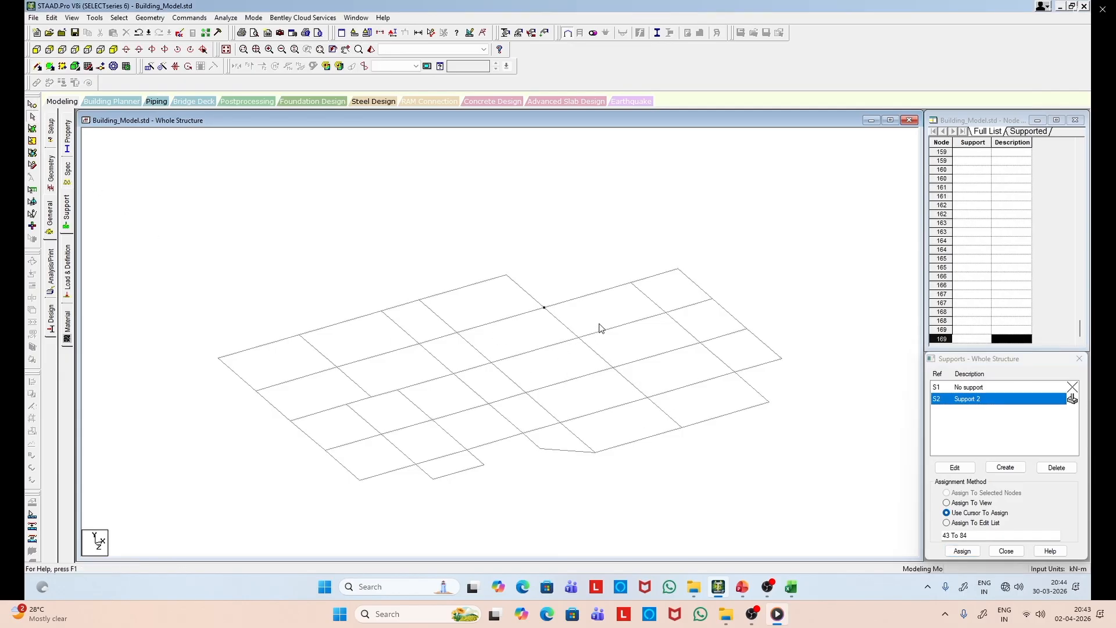
Step: Check the ground floor beam layout in PowerPoint and insert a node into beam 13 at a distance of 3.8 m
click(551, 345)
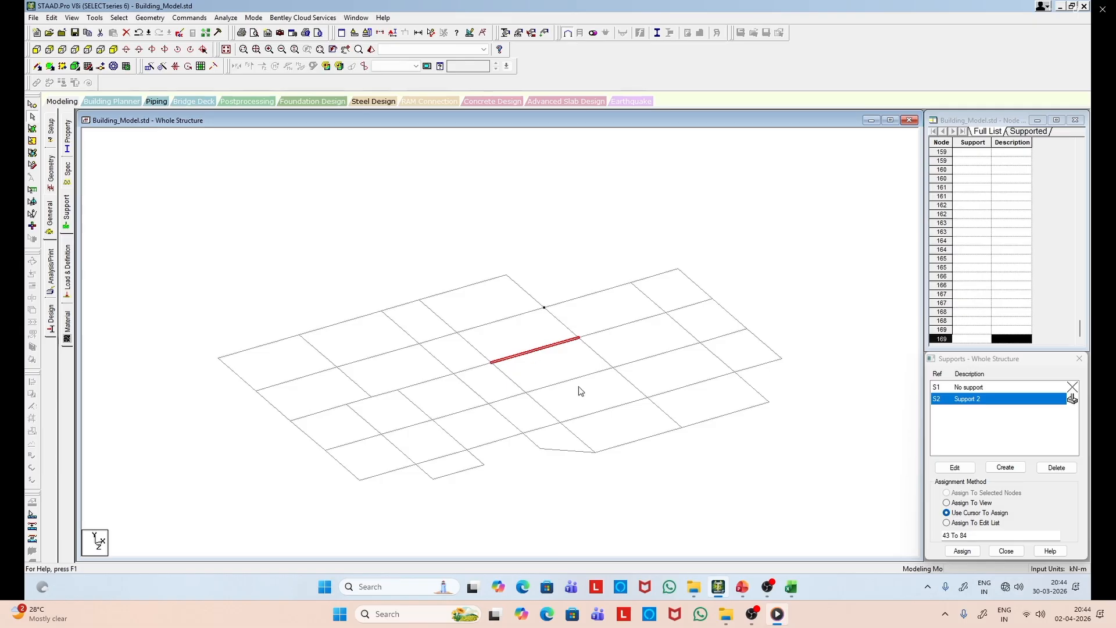
click(743, 587)
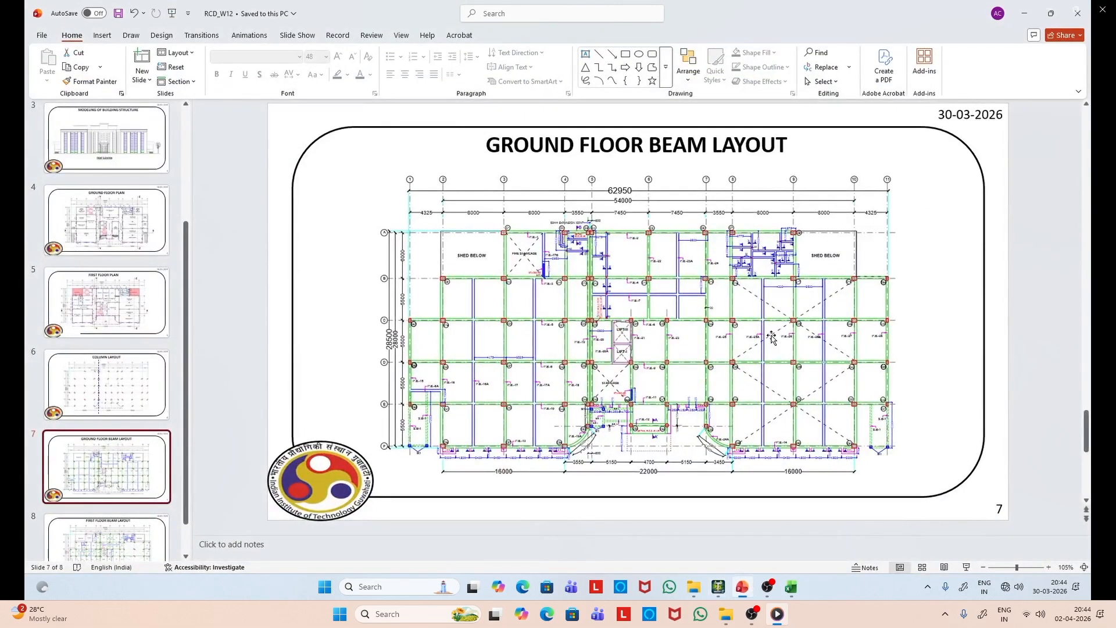
click(1024, 13)
click(499, 327)
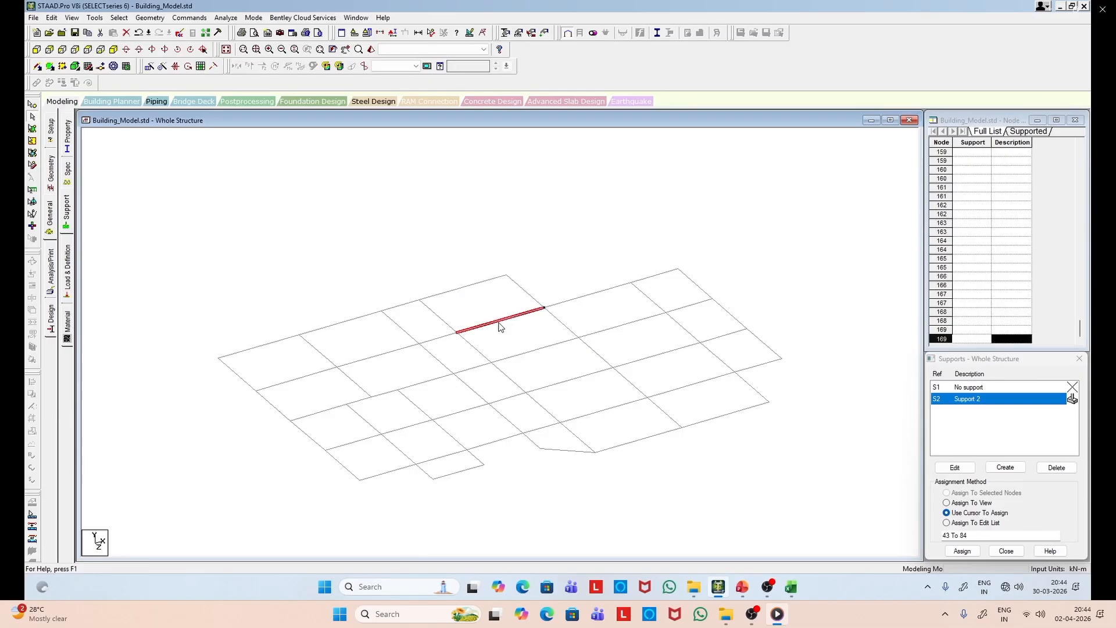
right_click(505, 323)
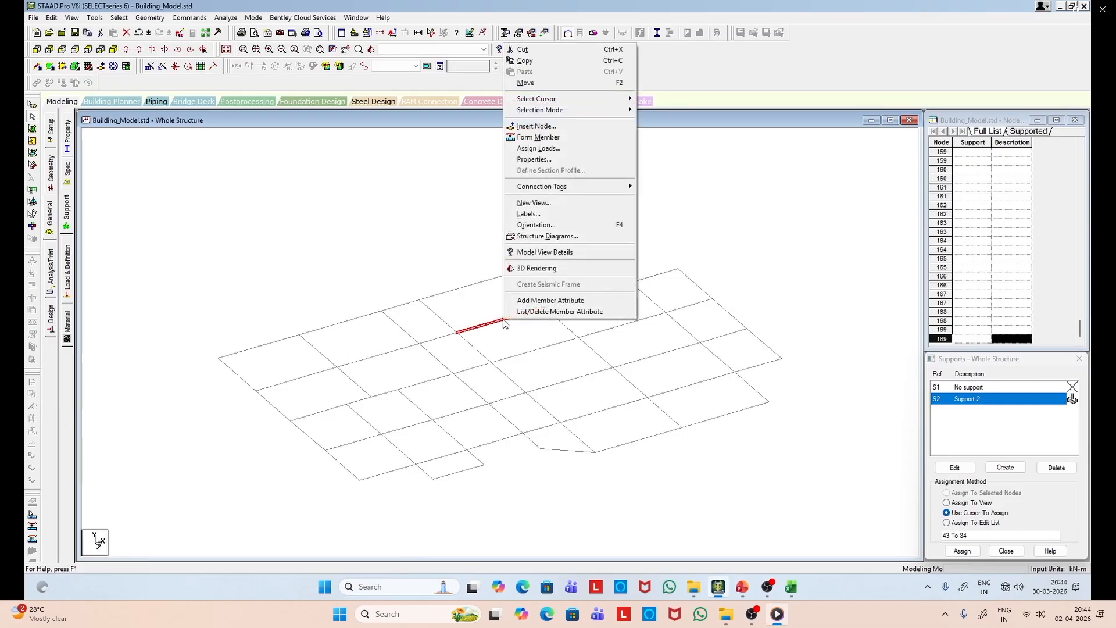
click(553, 128)
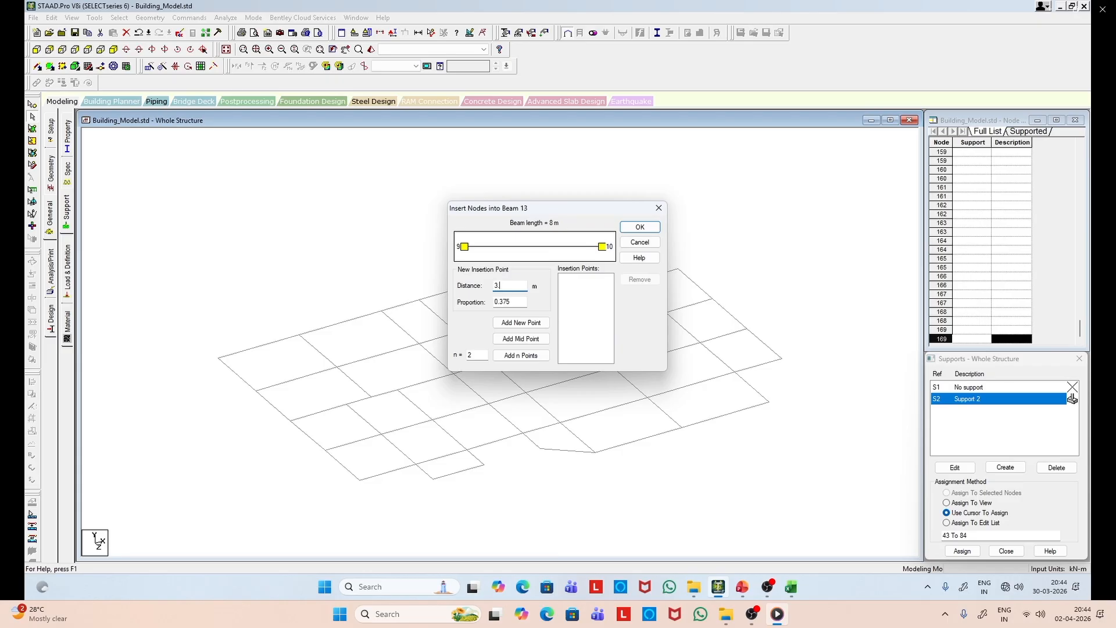
click(519, 324)
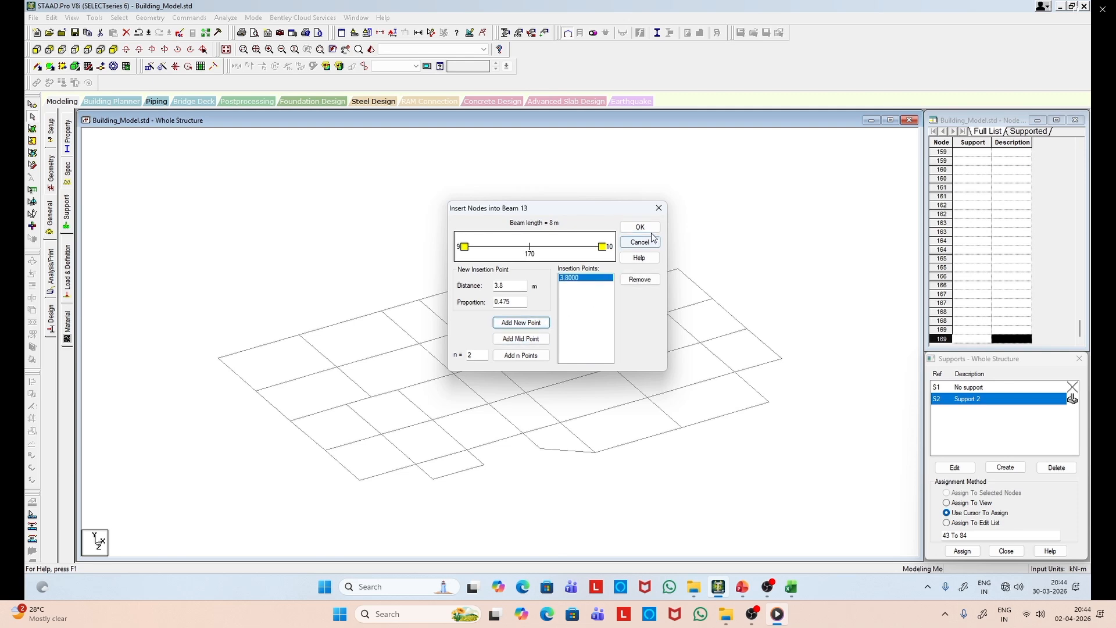
click(640, 228)
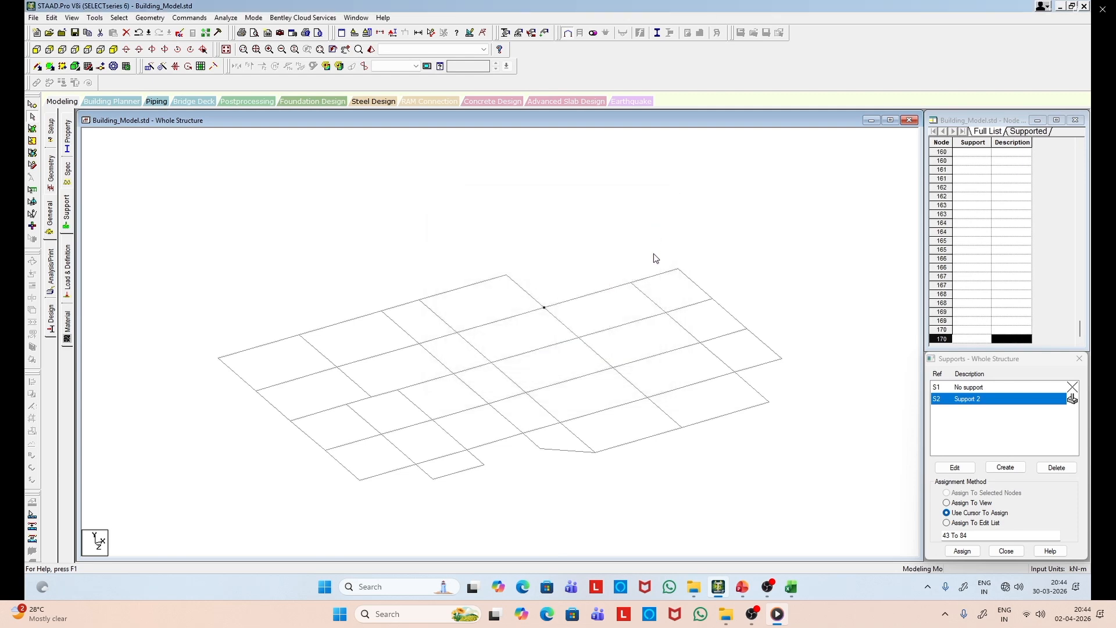
Step: Repeat the new node on beam 13 along Z in four linked steps of 5.5 m, checking the spacing against the layout slide
click(34, 107)
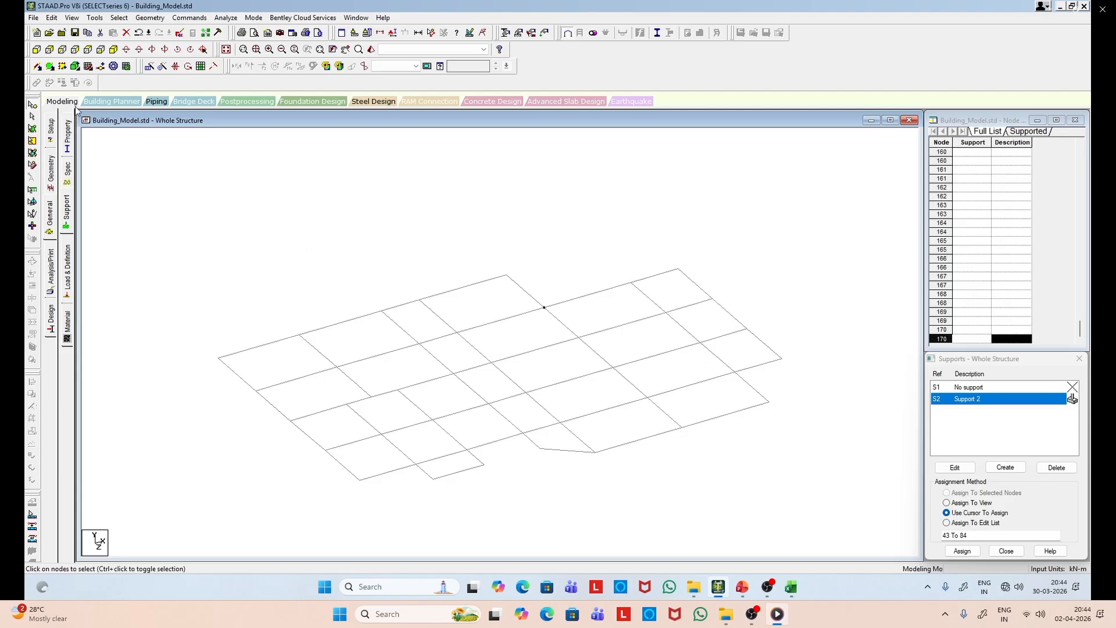
click(37, 66)
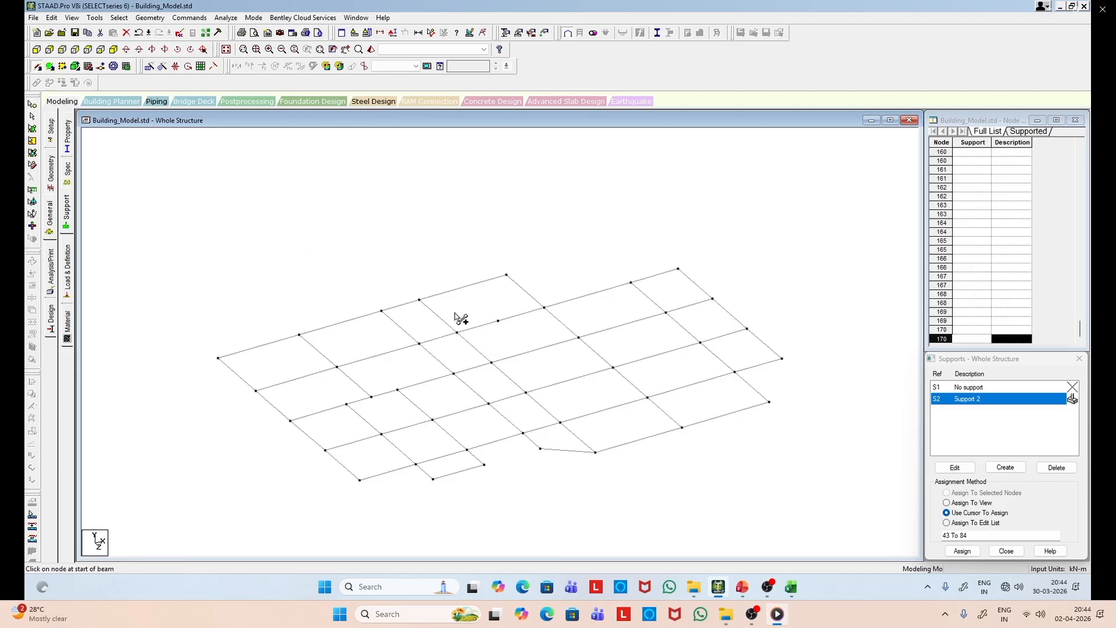
click(33, 105)
click(497, 320)
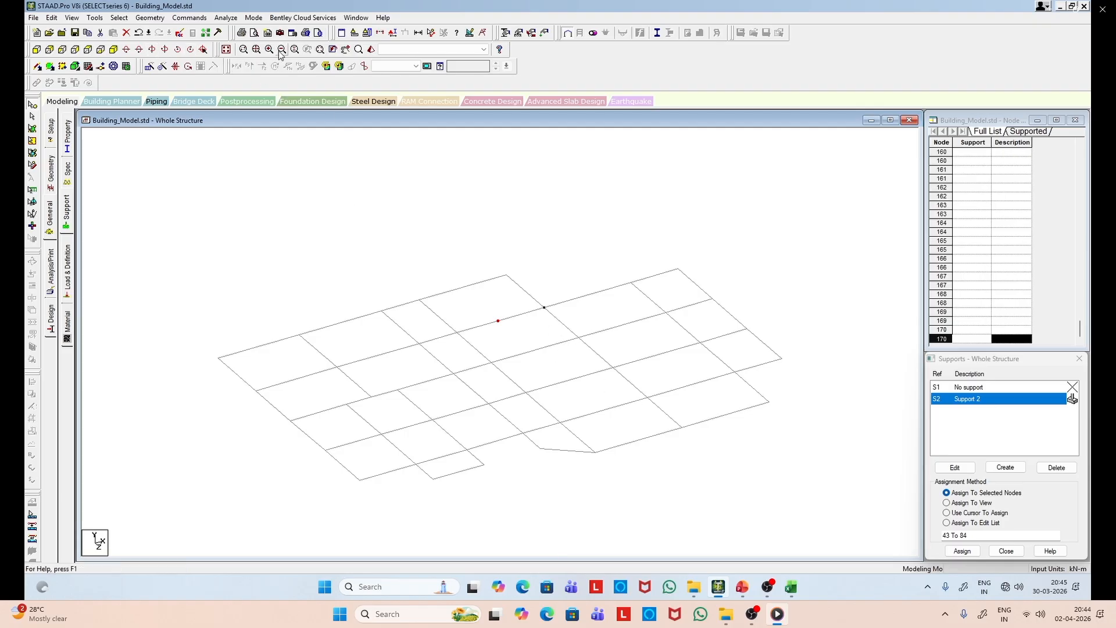
click(151, 67)
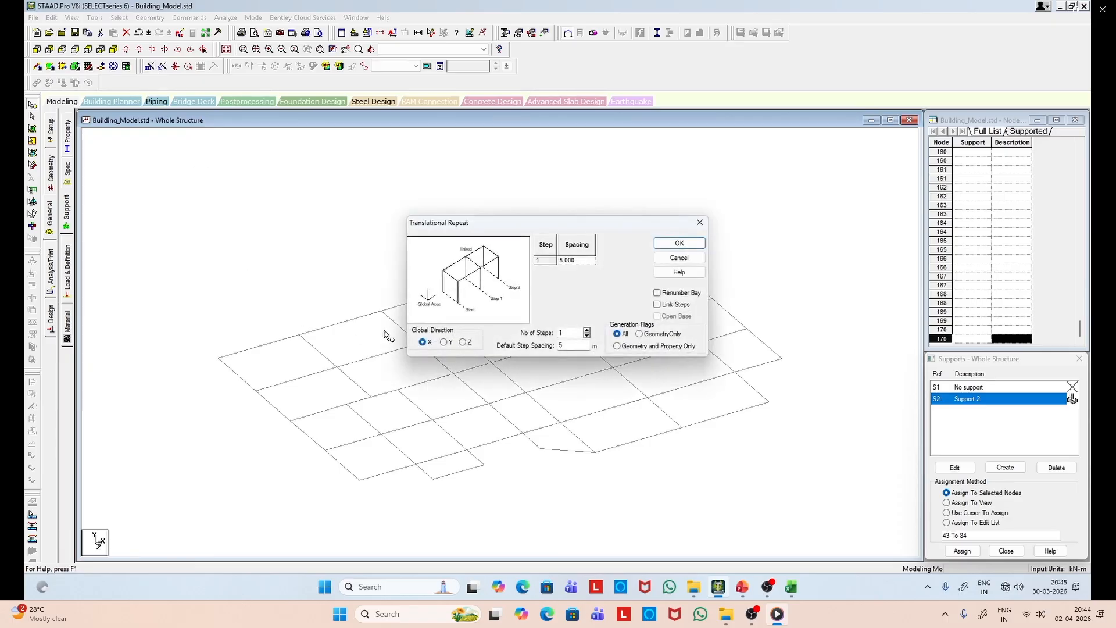
click(463, 342)
drag(530, 220, 340, 152)
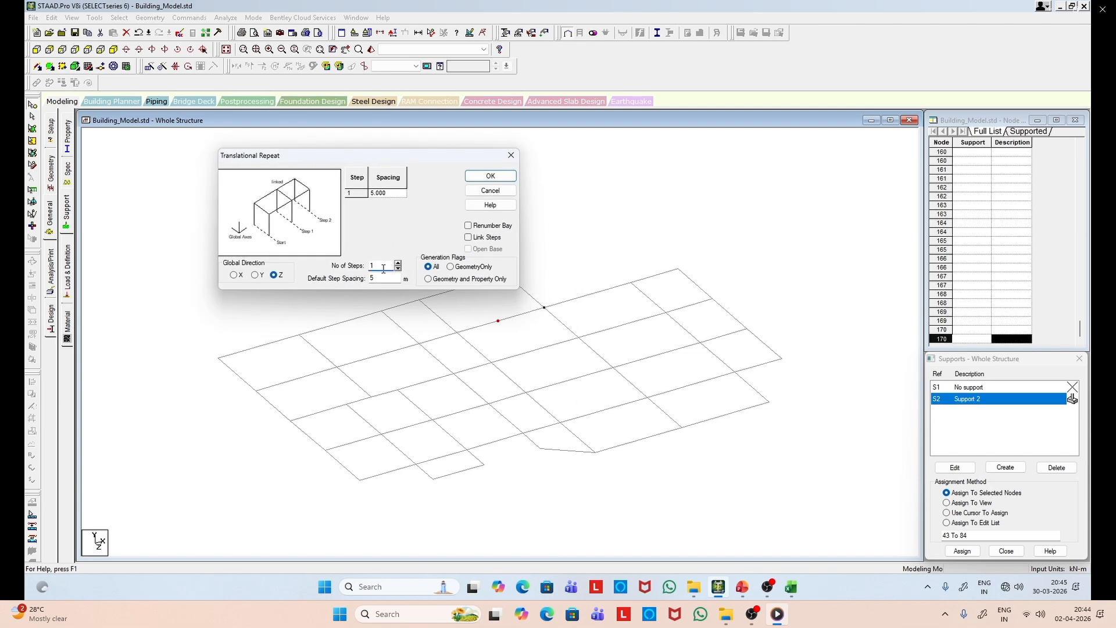
text(4)
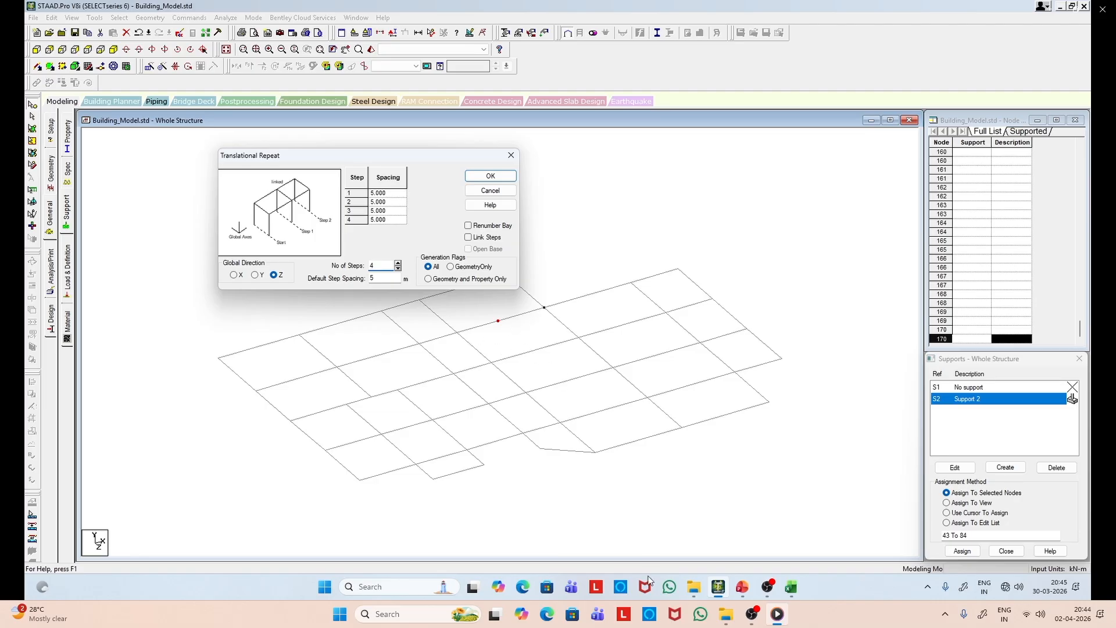
click(742, 586)
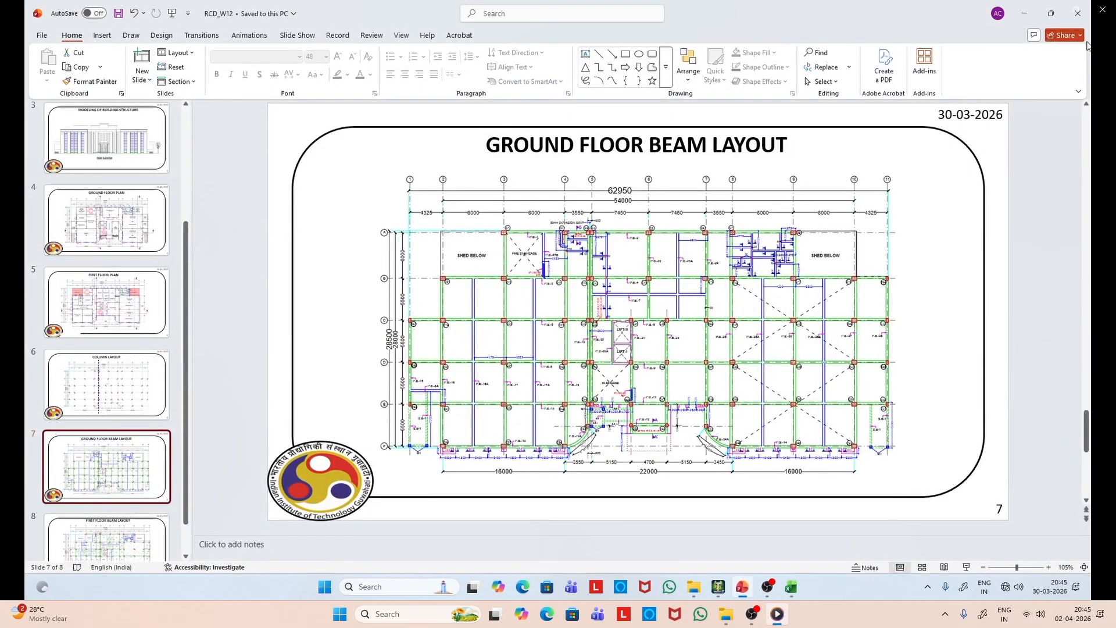
click(1024, 13)
click(385, 278)
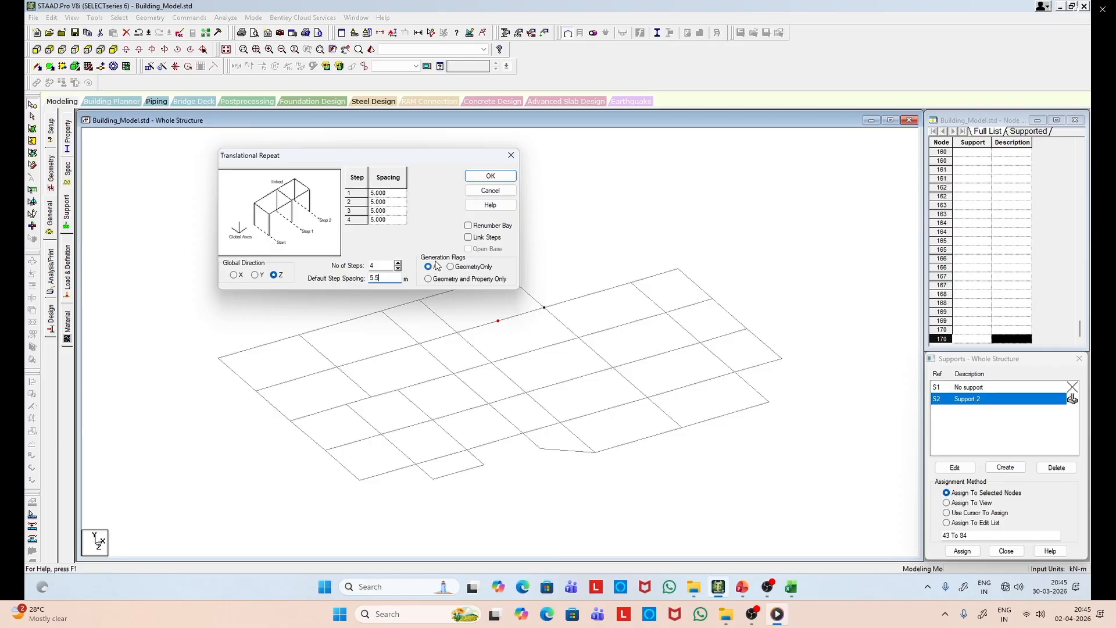
click(475, 239)
click(503, 175)
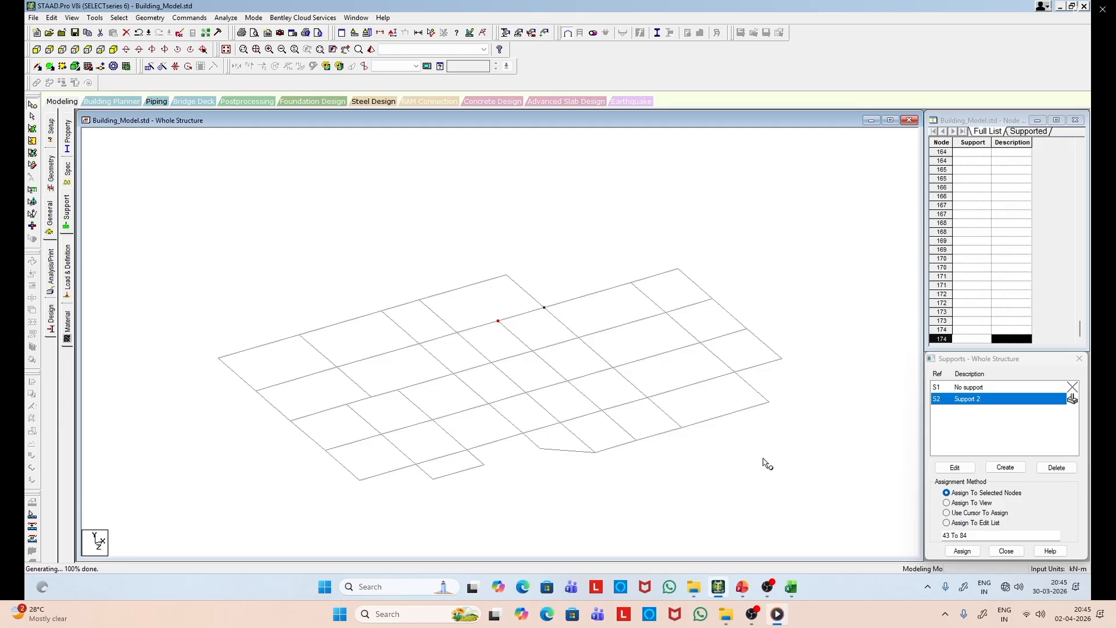
Step: Check the beam layout slide in PowerPoint again and insert a node into beam 14 at a distance of 3.5 m
click(742, 587)
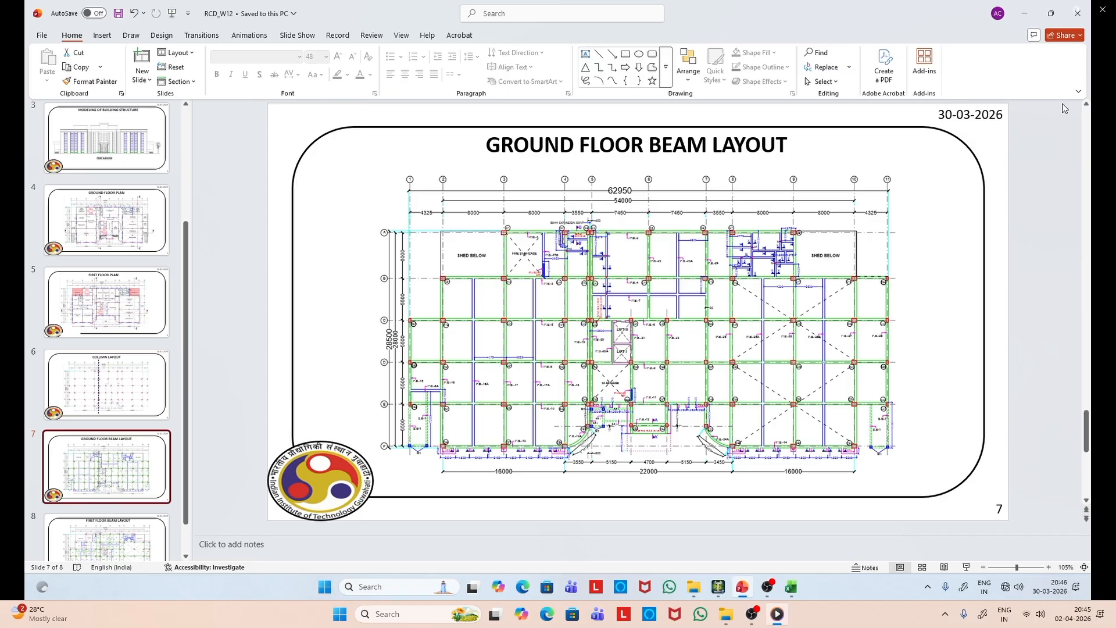
click(1024, 7)
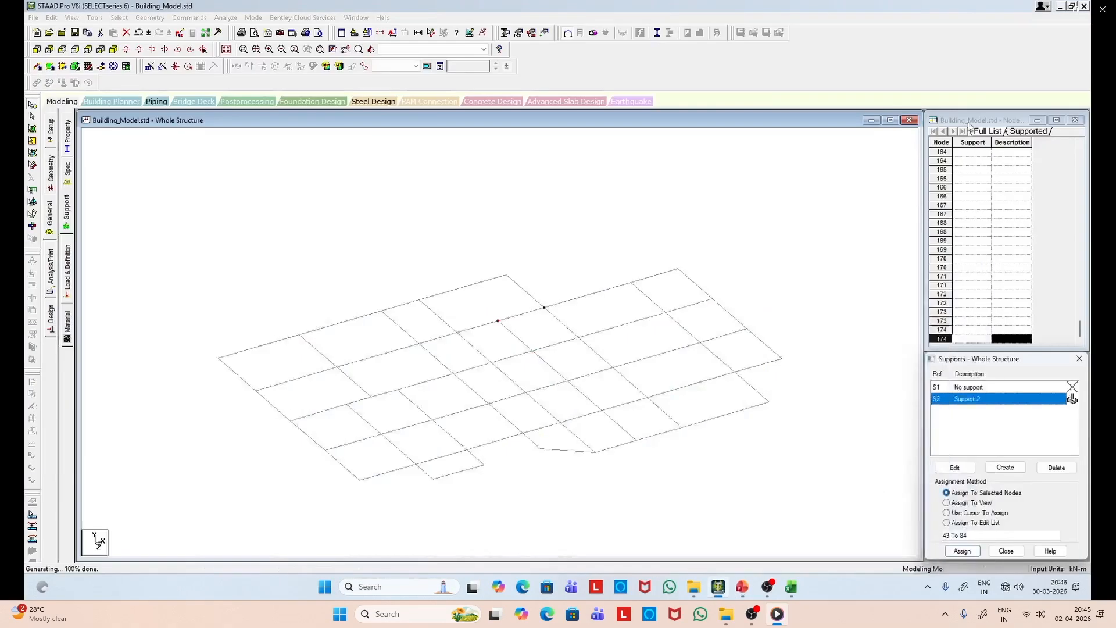
click(32, 119)
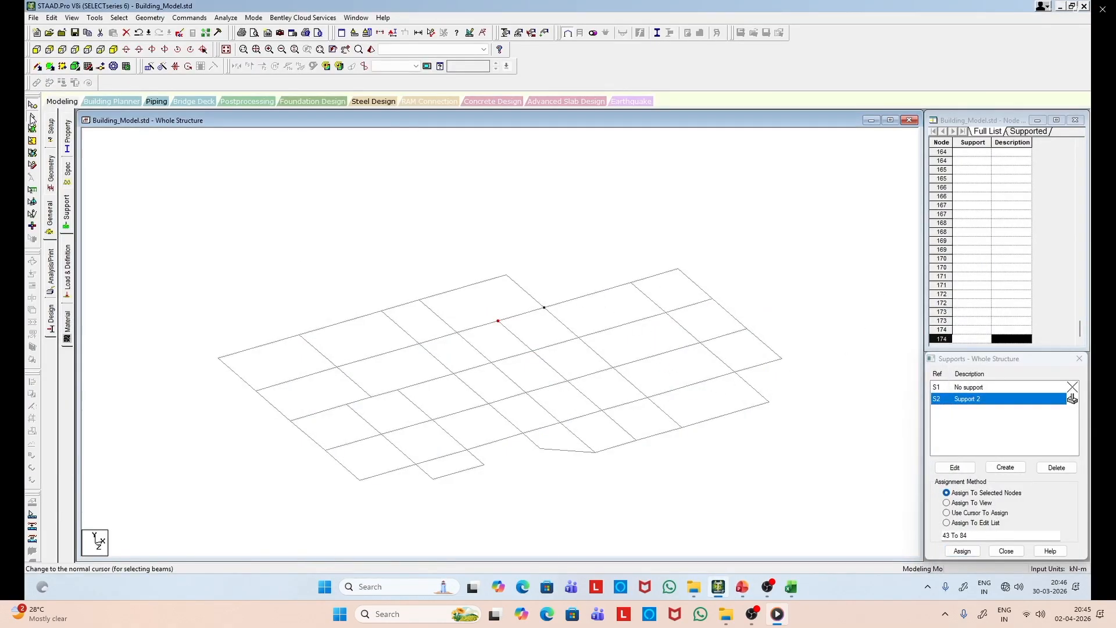
click(583, 297)
right_click(582, 297)
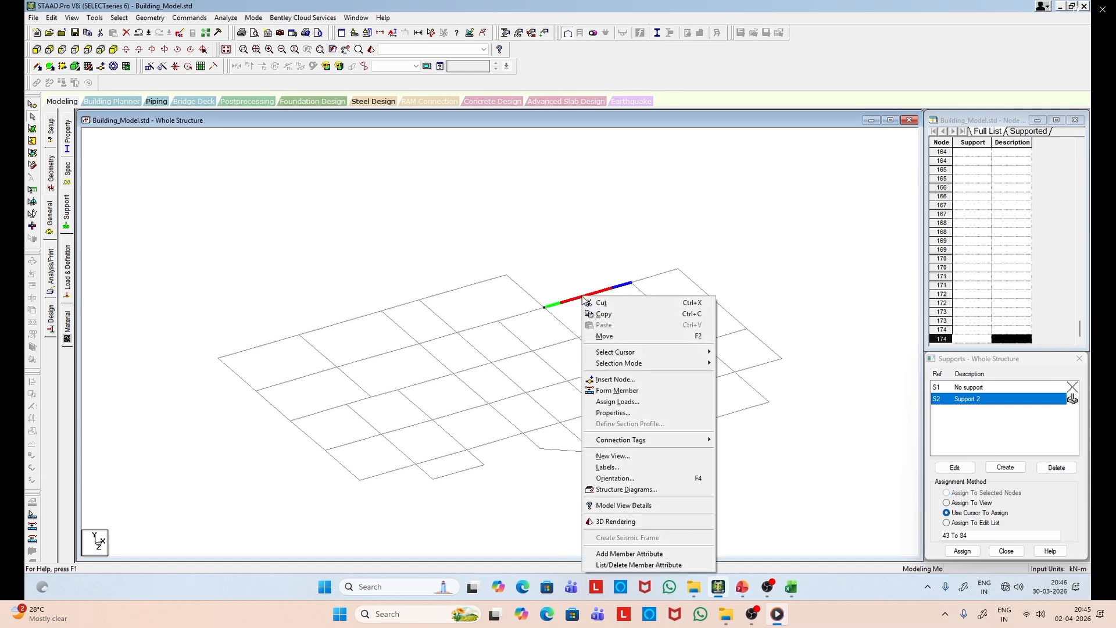
click(611, 380)
click(514, 286)
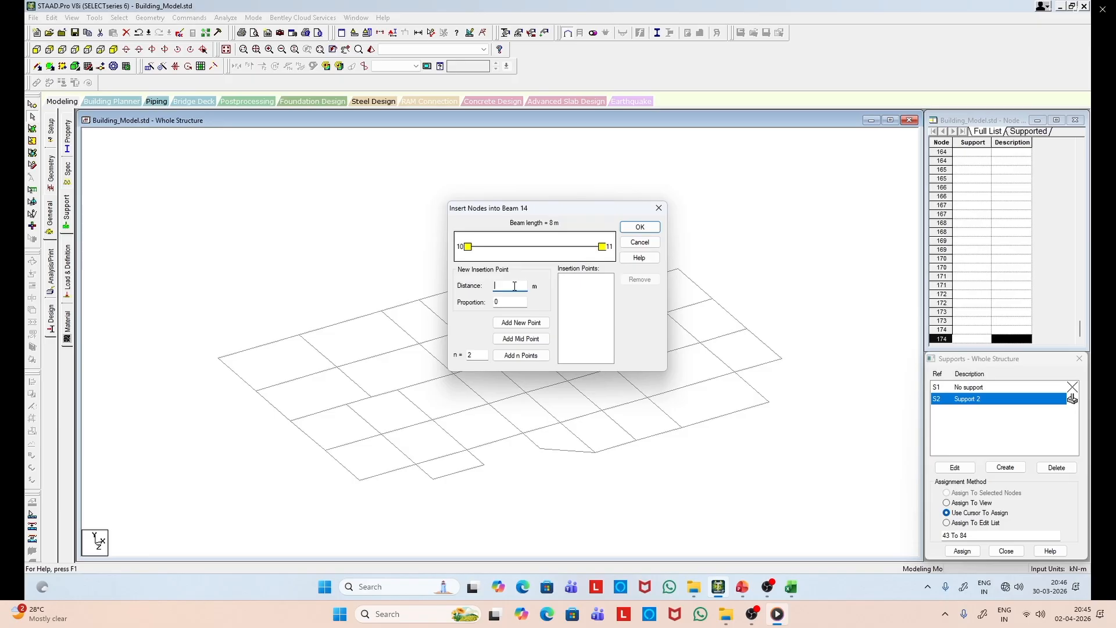
text(3.5)
click(521, 323)
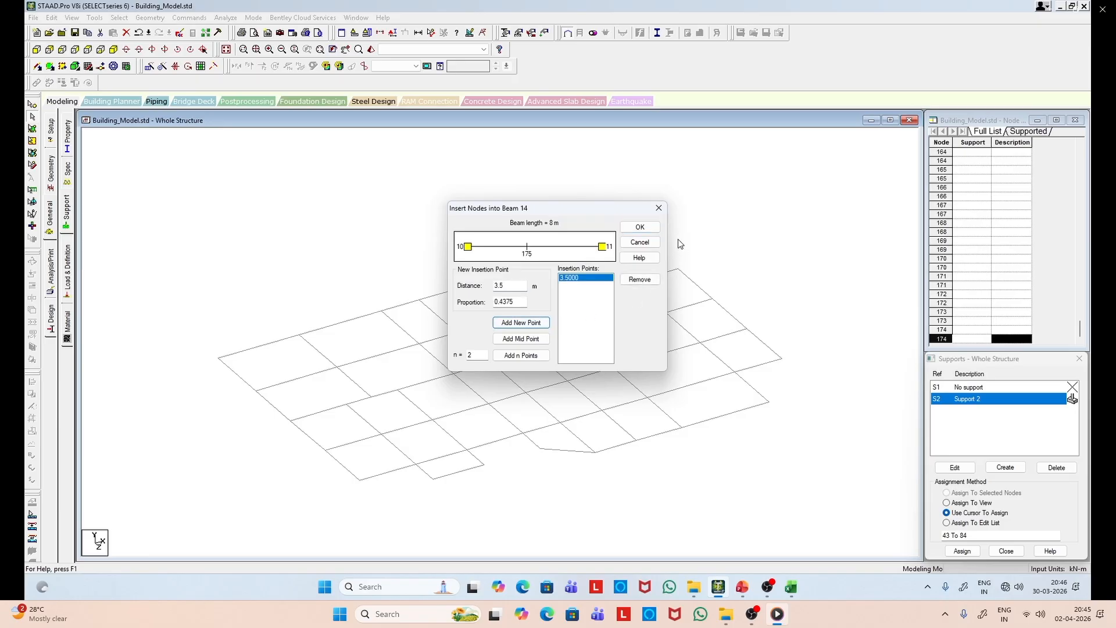
click(640, 228)
Step: Repeat the new node on beam 14 along Z in four linked steps of 5.5 m, checking the spacing against the layout slide
click(32, 103)
drag(552, 267, 618, 342)
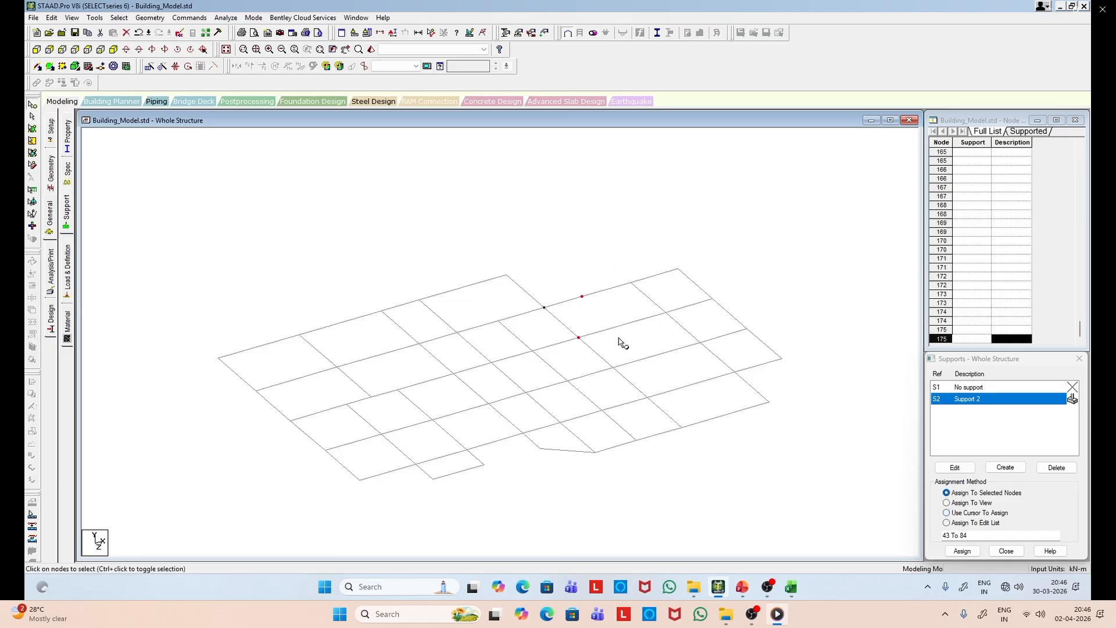
drag(566, 274, 609, 323)
click(151, 66)
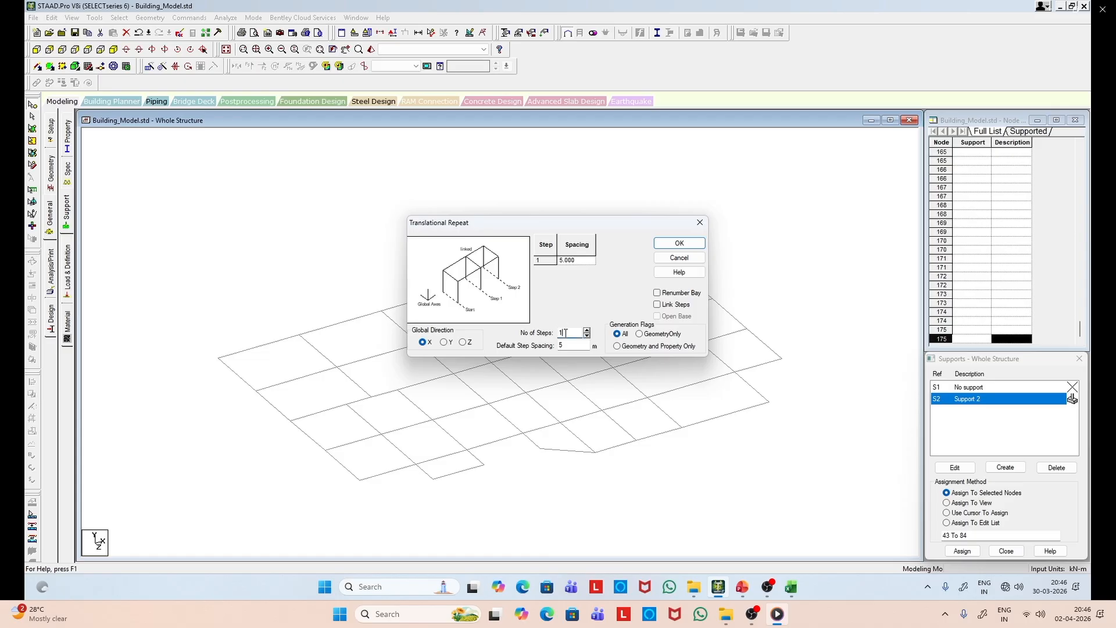
text(4)
click(462, 342)
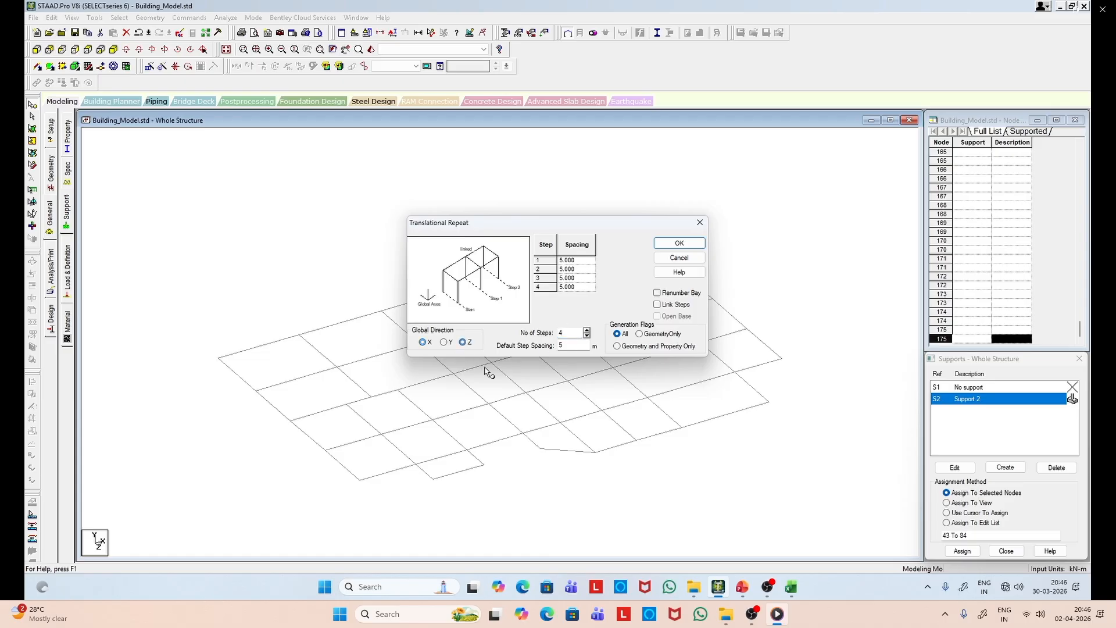
click(573, 346)
click(743, 587)
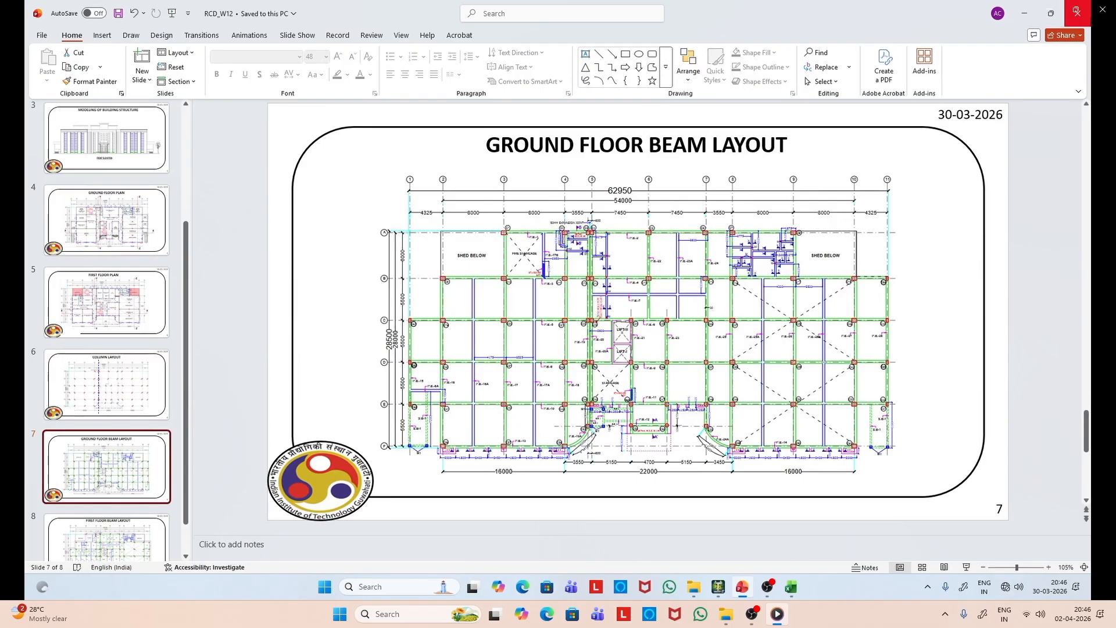
click(1077, 11)
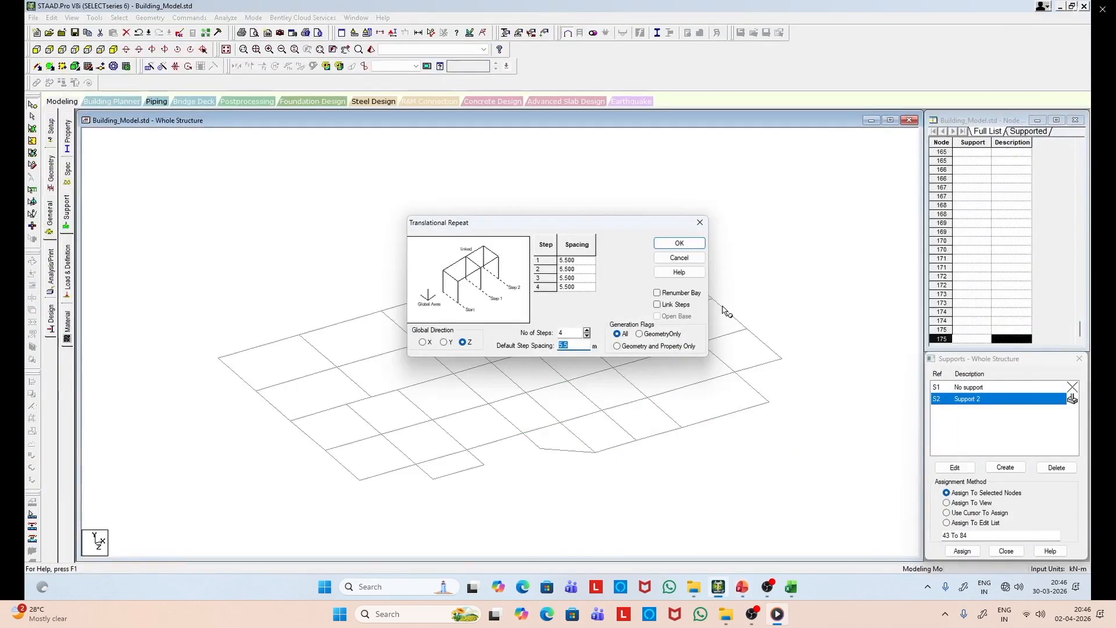
click(659, 306)
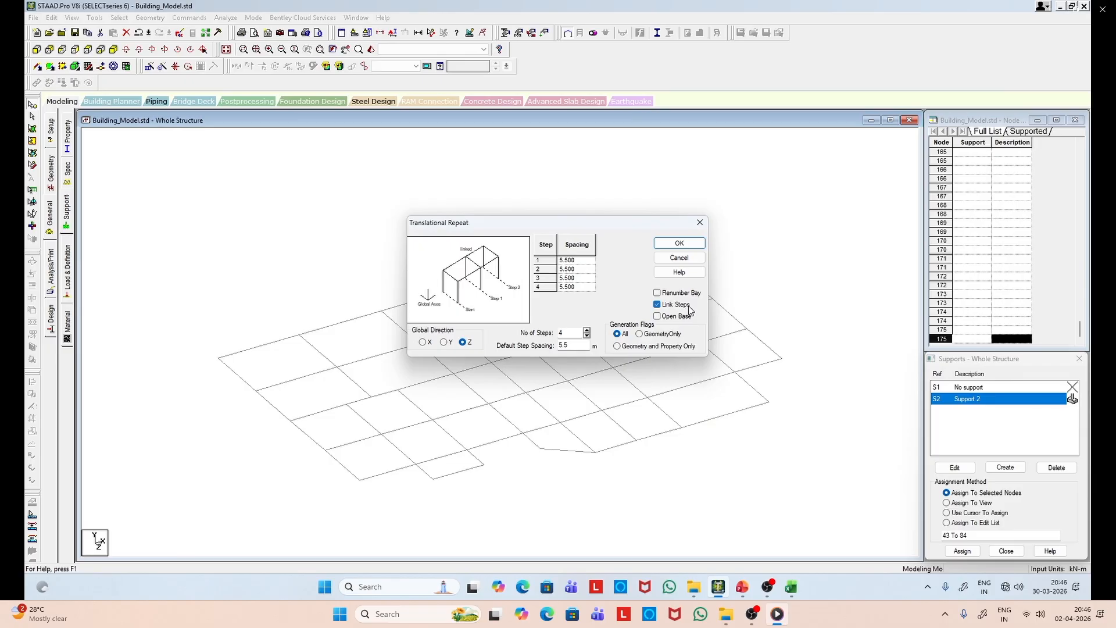
click(680, 246)
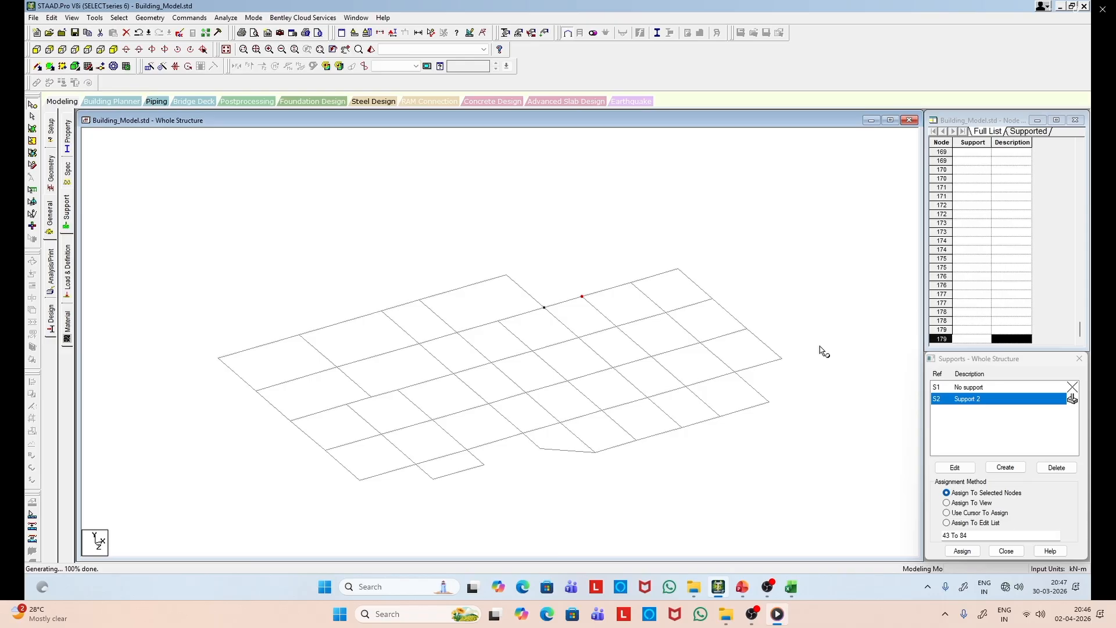
Step: Check the ground floor beam layout in PowerPoint and insert a node into beam 1 at a distance of 2.1 m
click(744, 587)
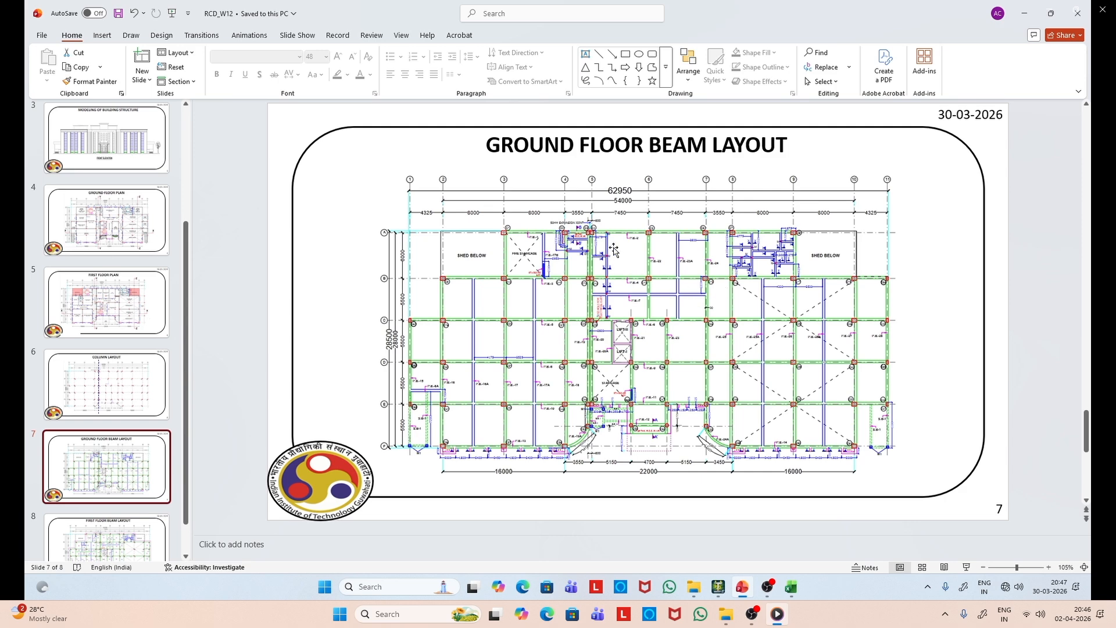
click(1024, 9)
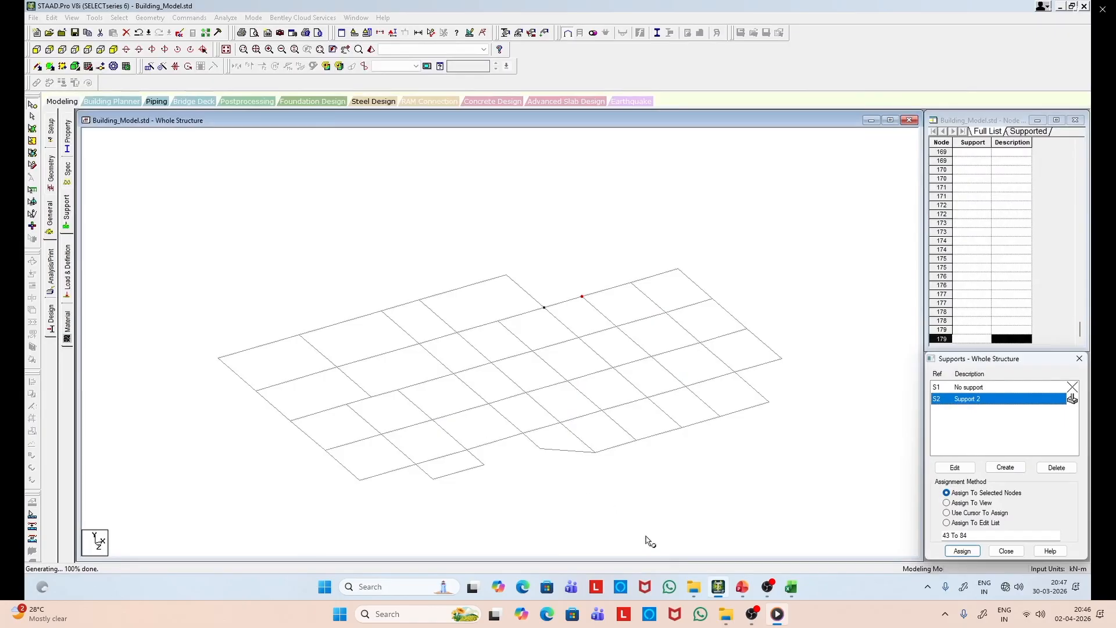
click(742, 586)
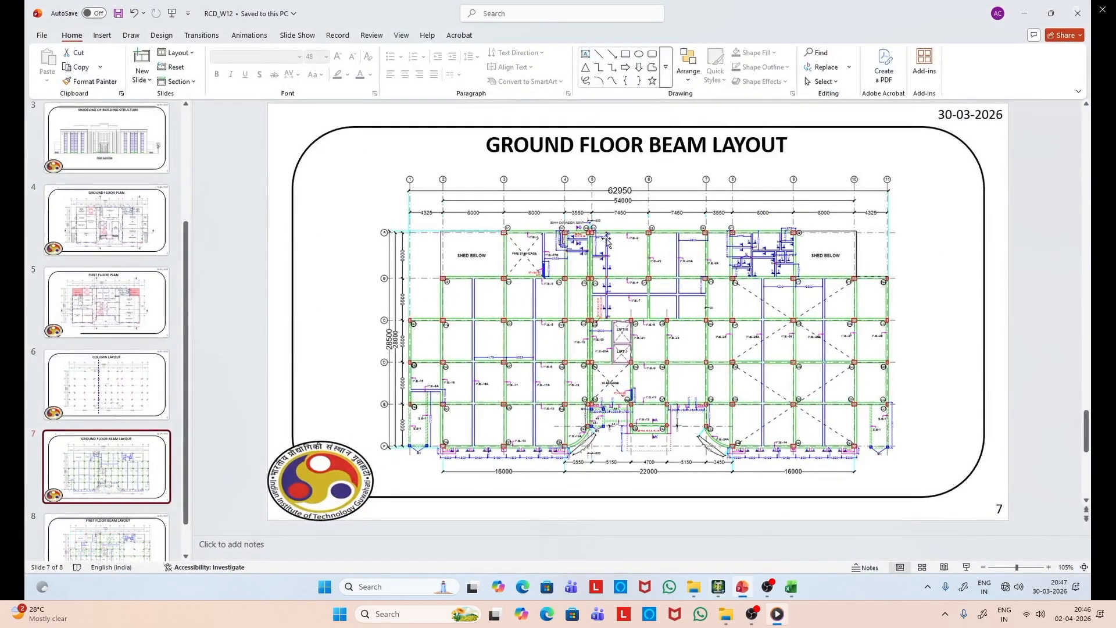
click(1024, 9)
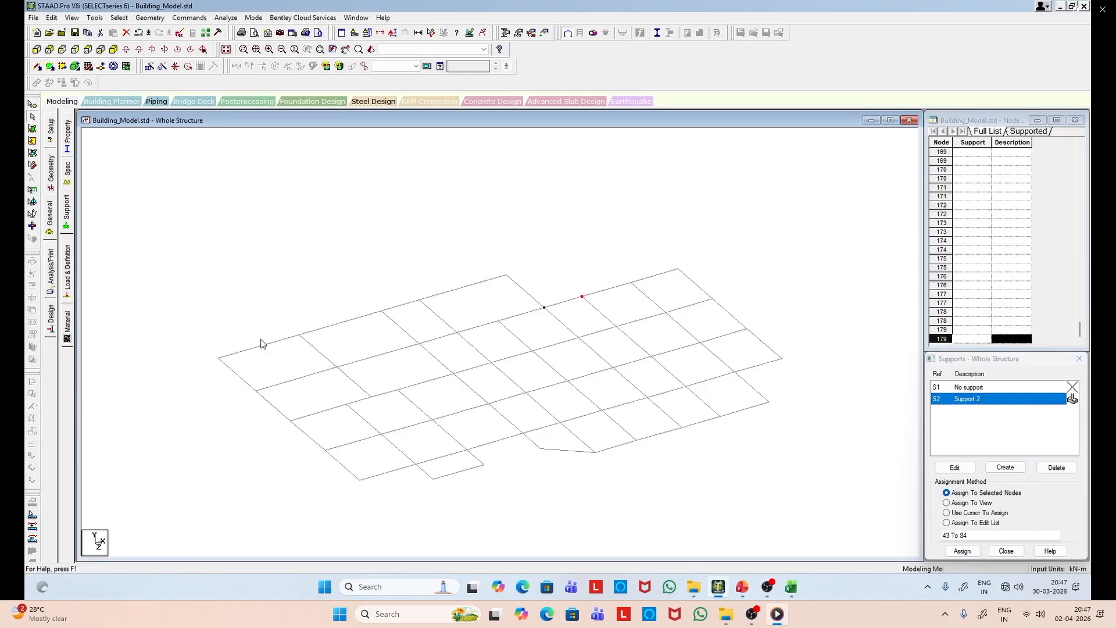
click(257, 345)
right_click(259, 348)
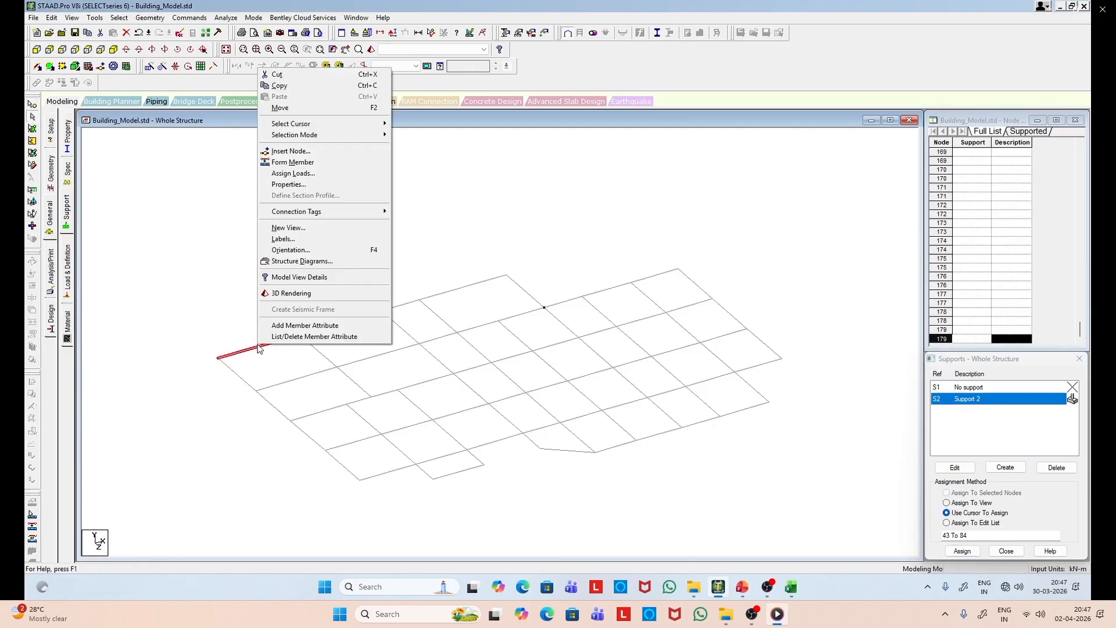
click(237, 342)
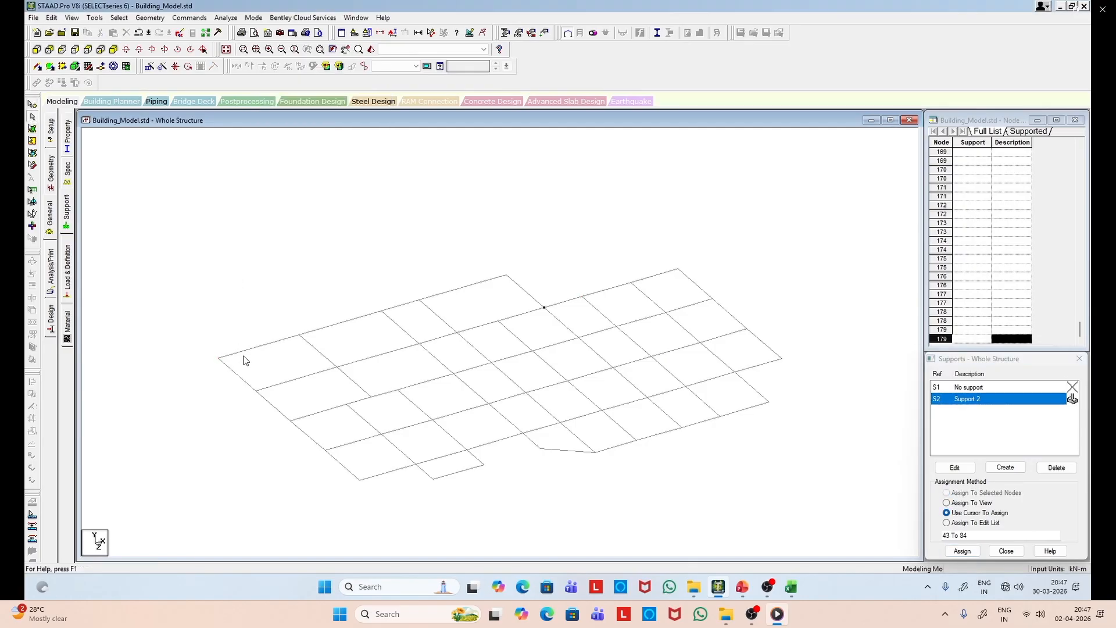
right_click(247, 352)
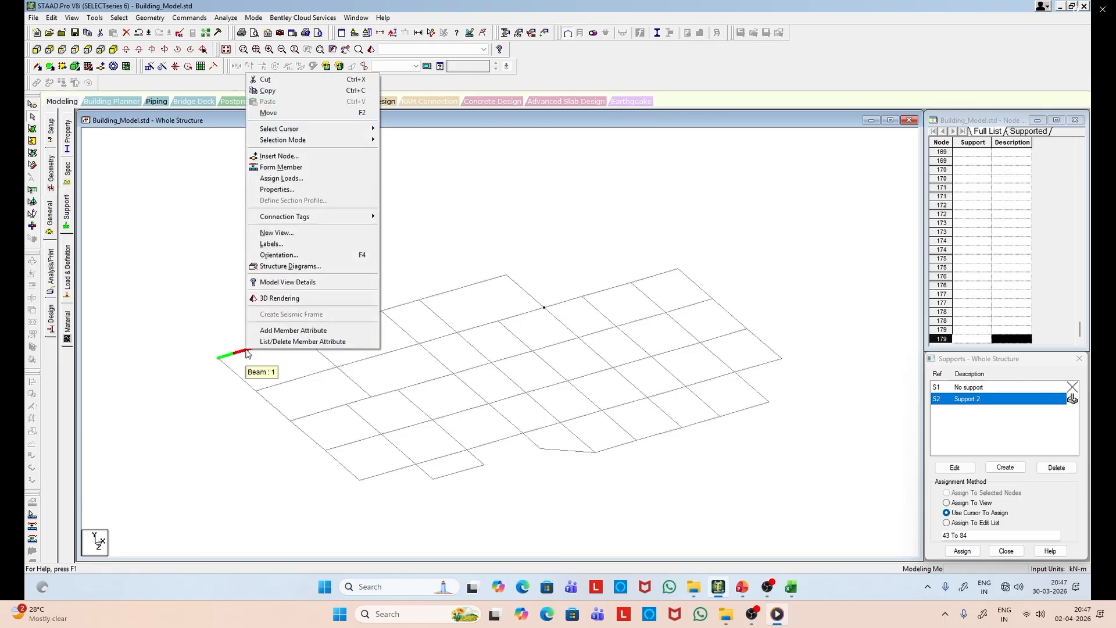
click(279, 155)
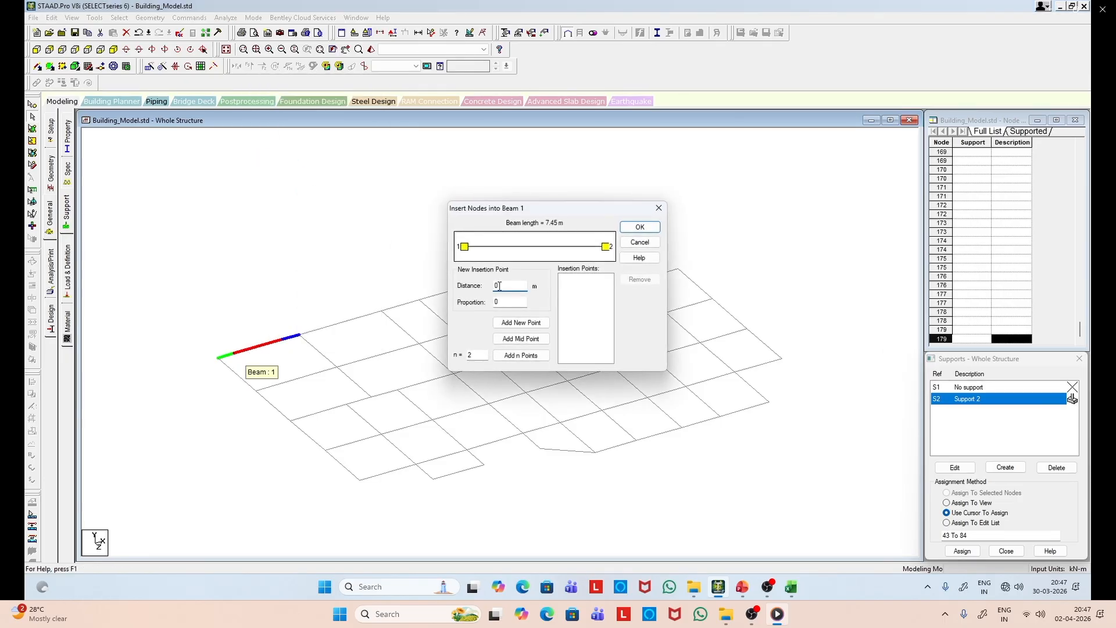
text(2.1)
click(521, 322)
click(640, 227)
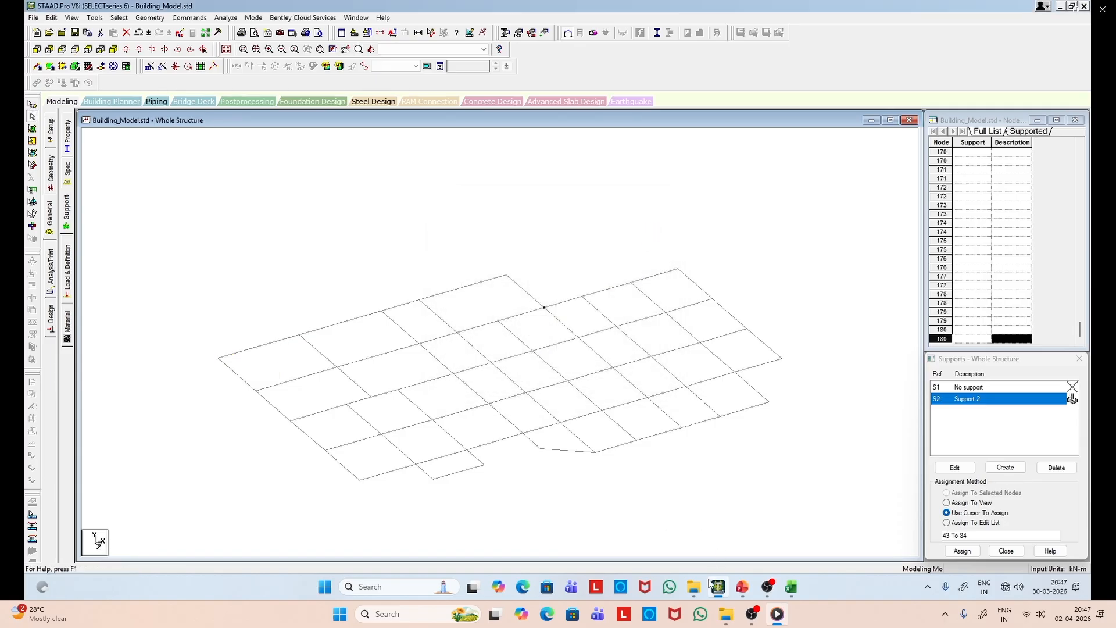
Step: Review the beam layout slide in PowerPoint again and accept the auto save to save the modified structure
click(739, 584)
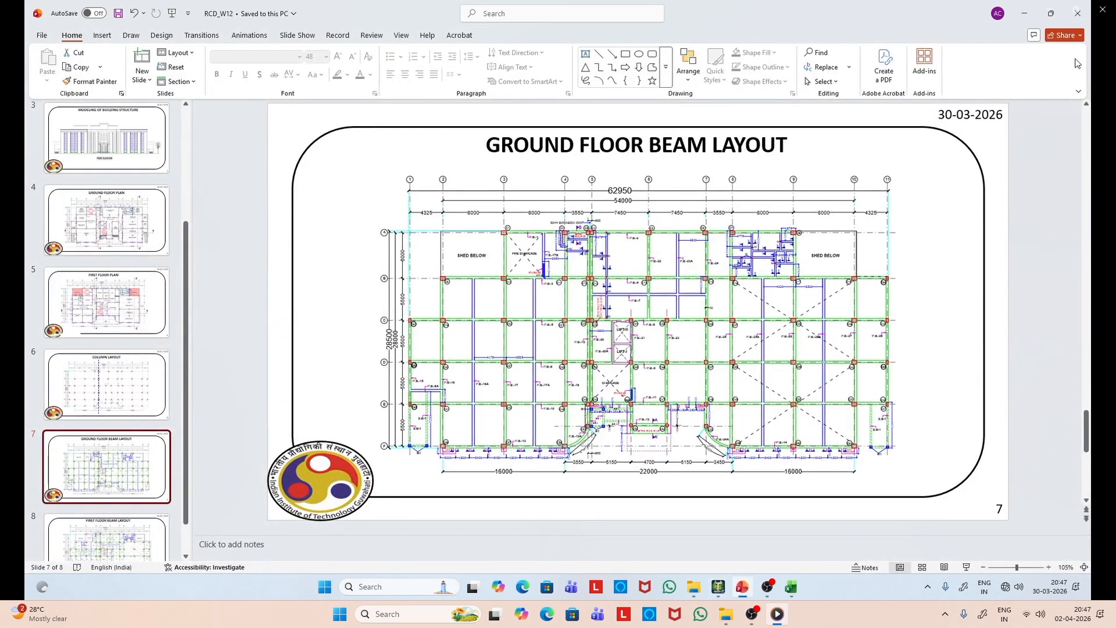
click(1027, 9)
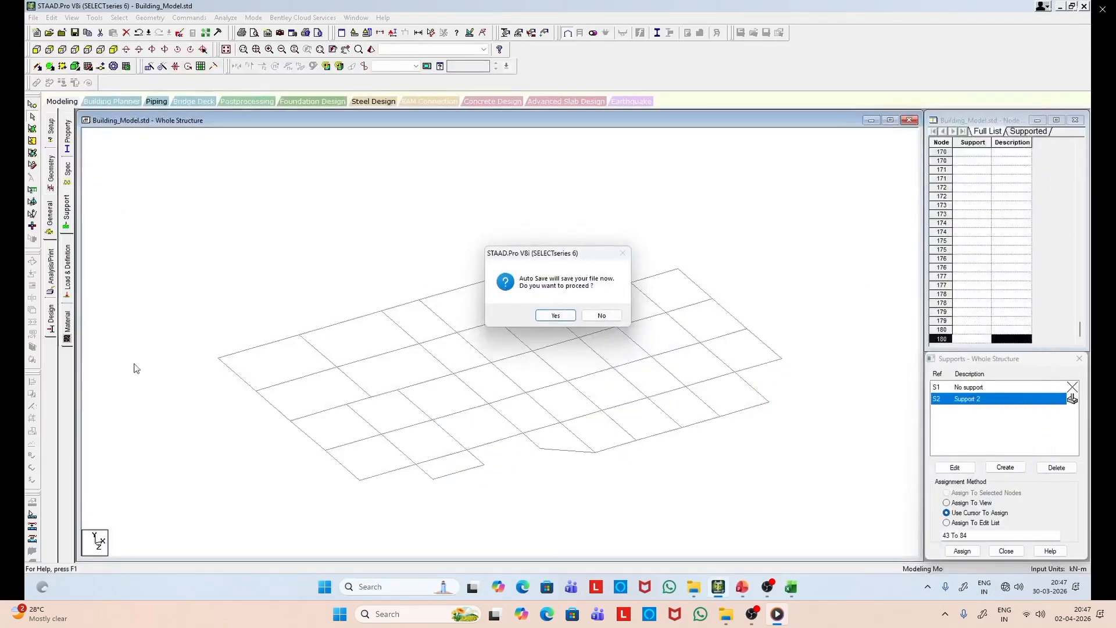
click(555, 315)
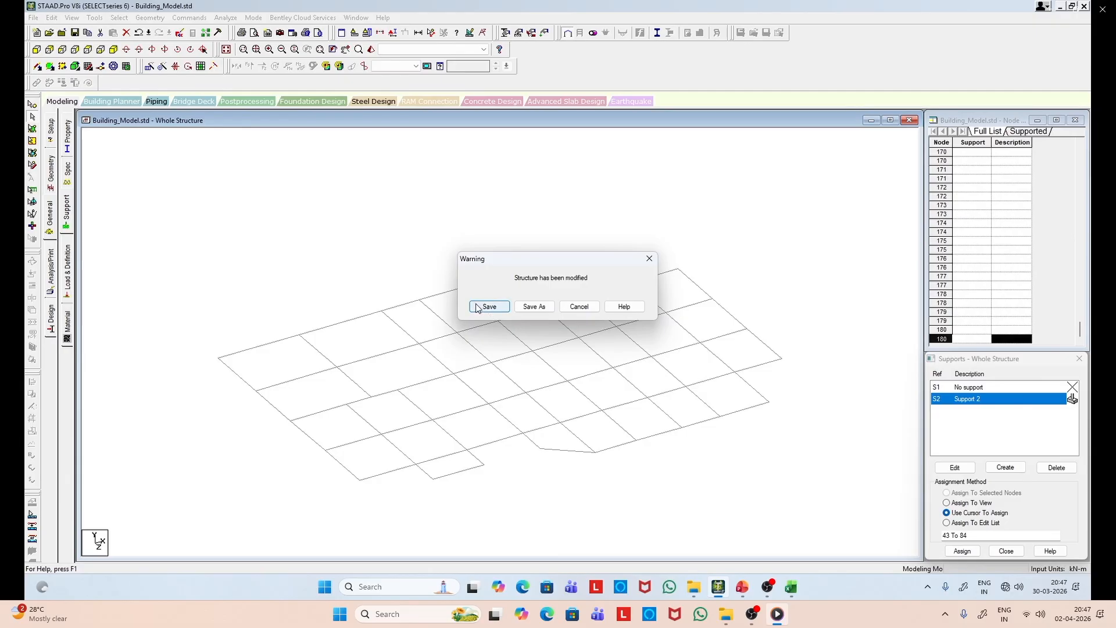
click(489, 306)
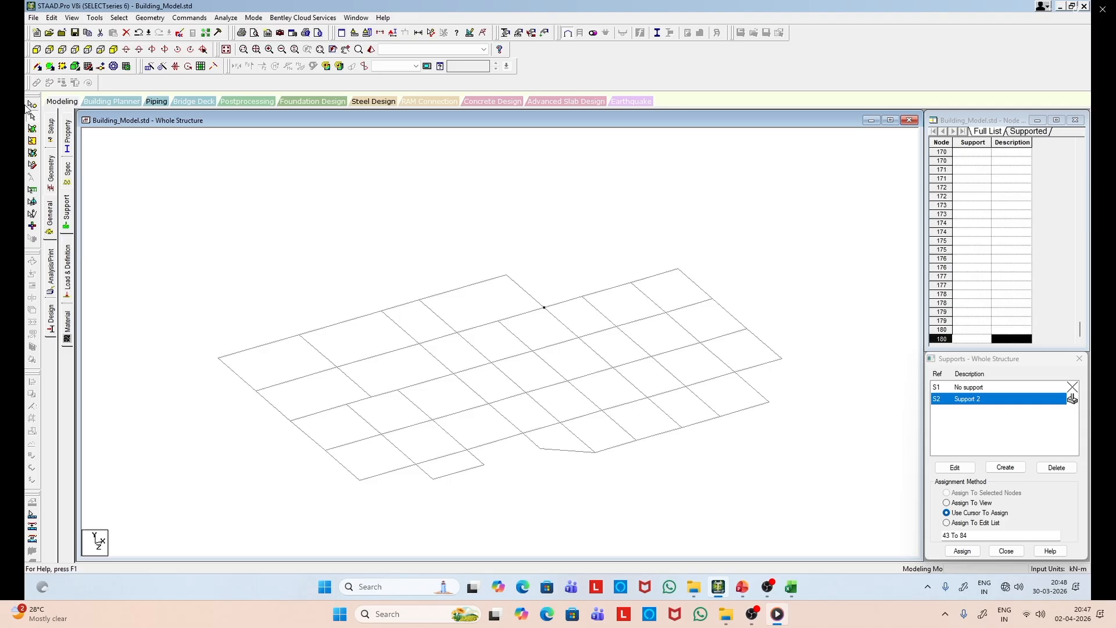
Step: Repeat the new node on beam 1 along Z in one linked step of 6 m, checking the spacing against the layout slide
drag(235, 325, 296, 370)
click(239, 329)
drag(229, 336, 261, 367)
click(32, 117)
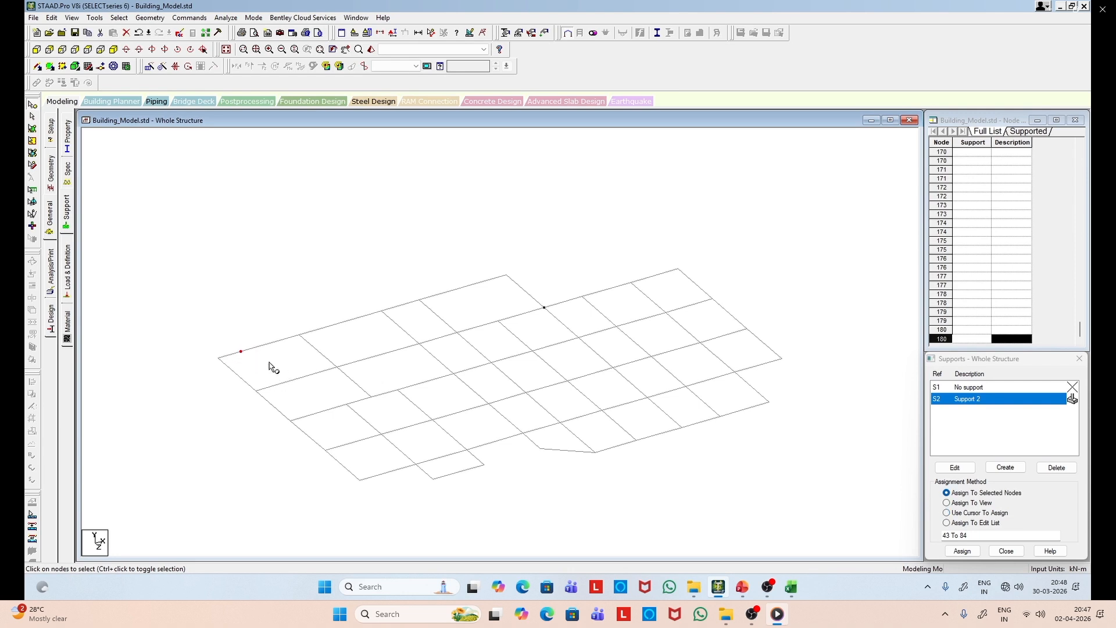
click(150, 66)
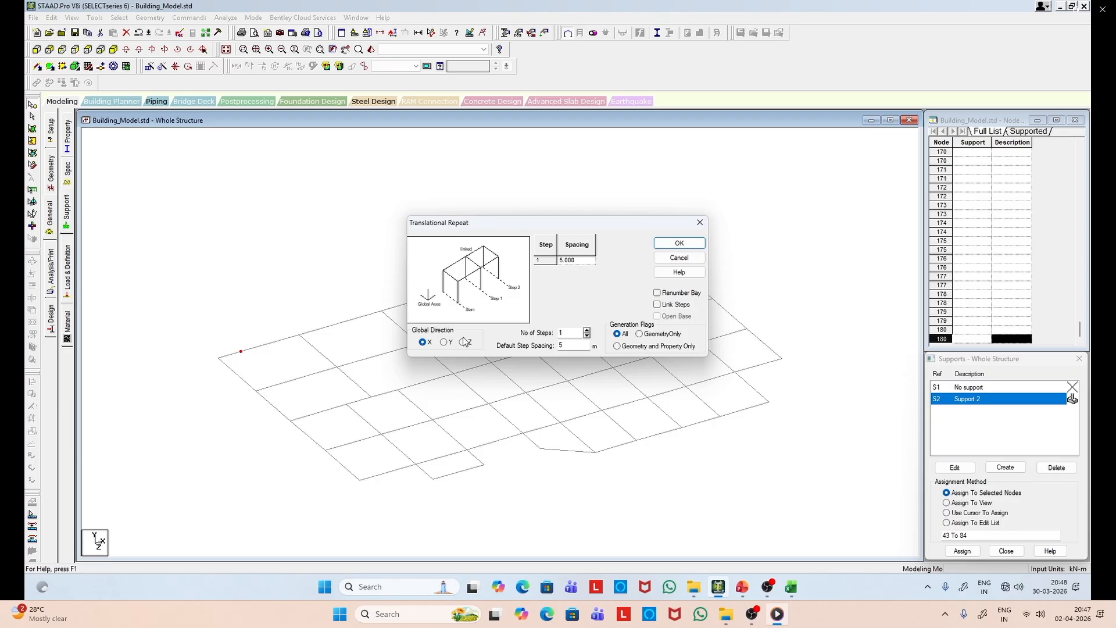
click(463, 342)
click(573, 347)
click(740, 588)
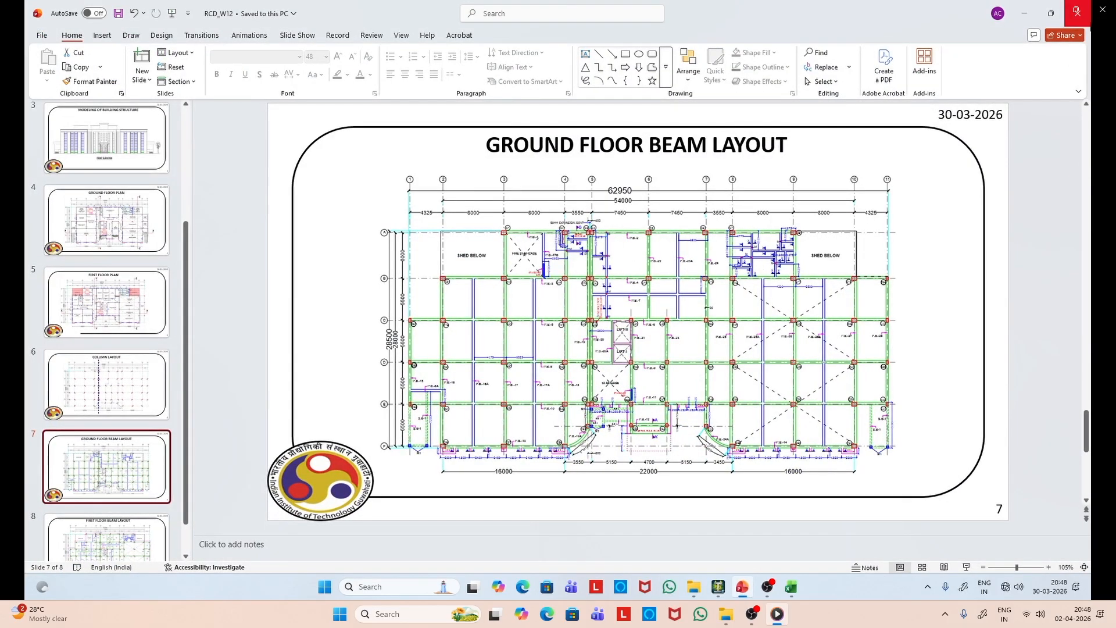
click(1024, 13)
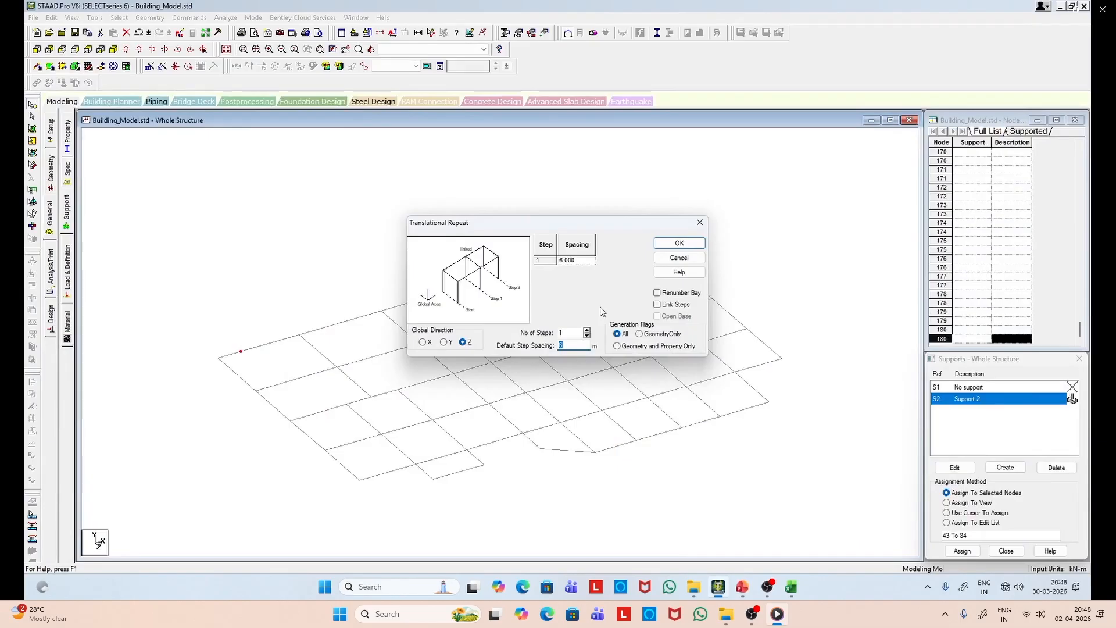
click(657, 304)
click(679, 243)
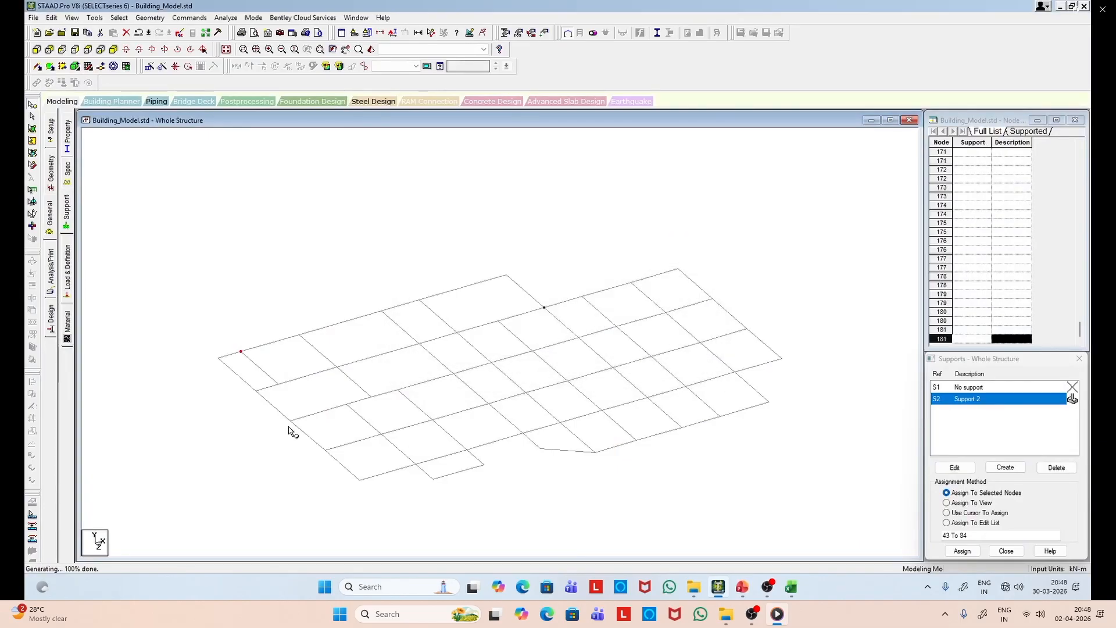
Step: Repeat the end node of the new secondary beam along Z in one linked step to reach the next grid line
click(285, 364)
click(279, 384)
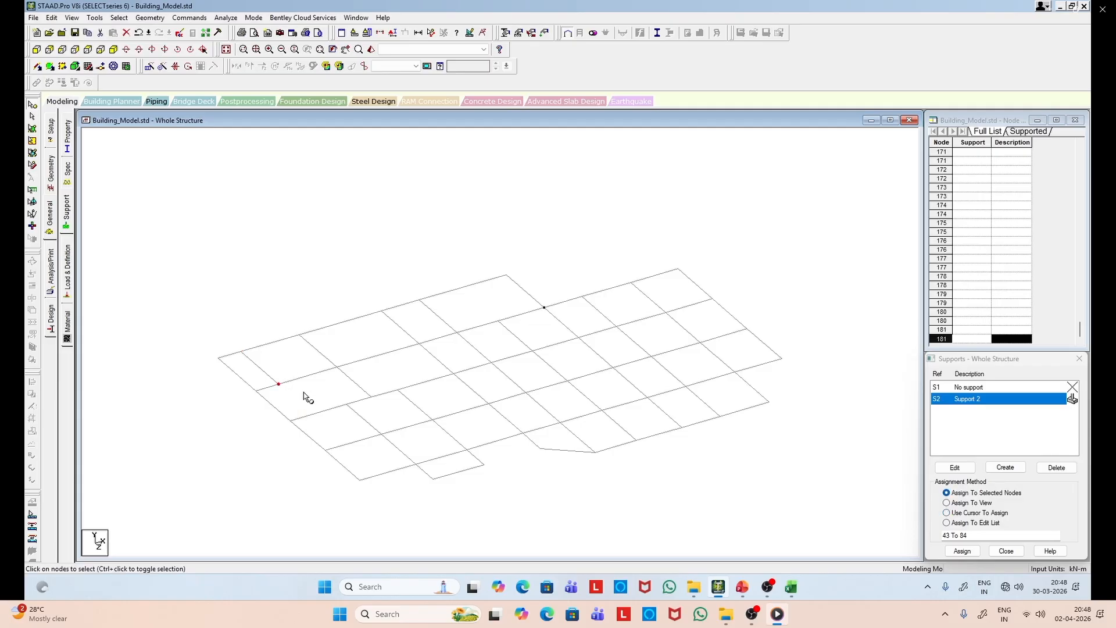
click(160, 67)
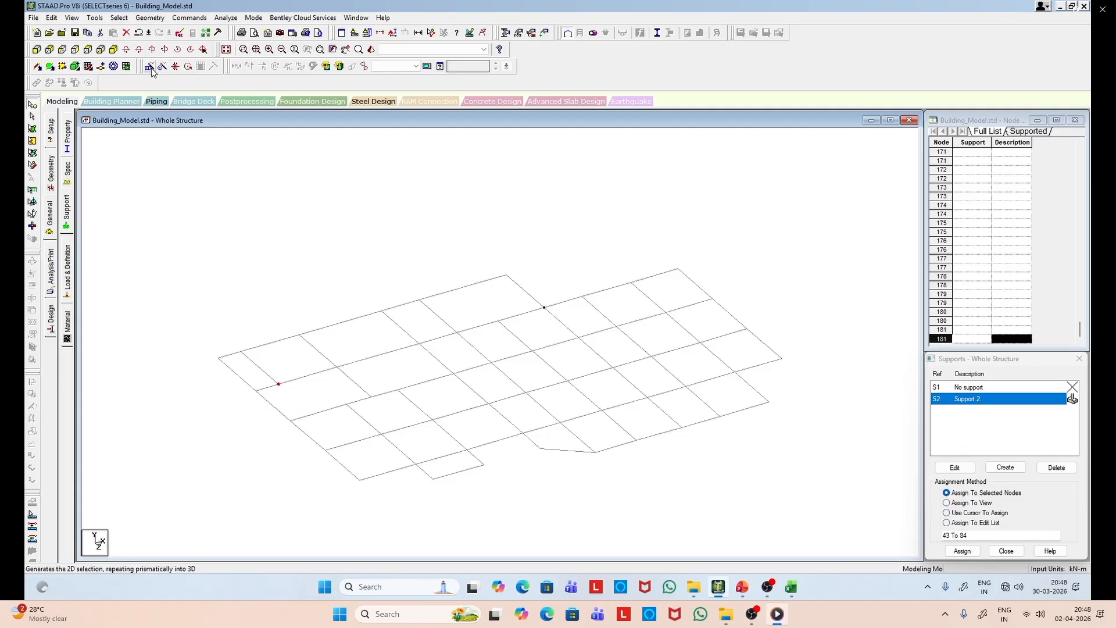
click(463, 343)
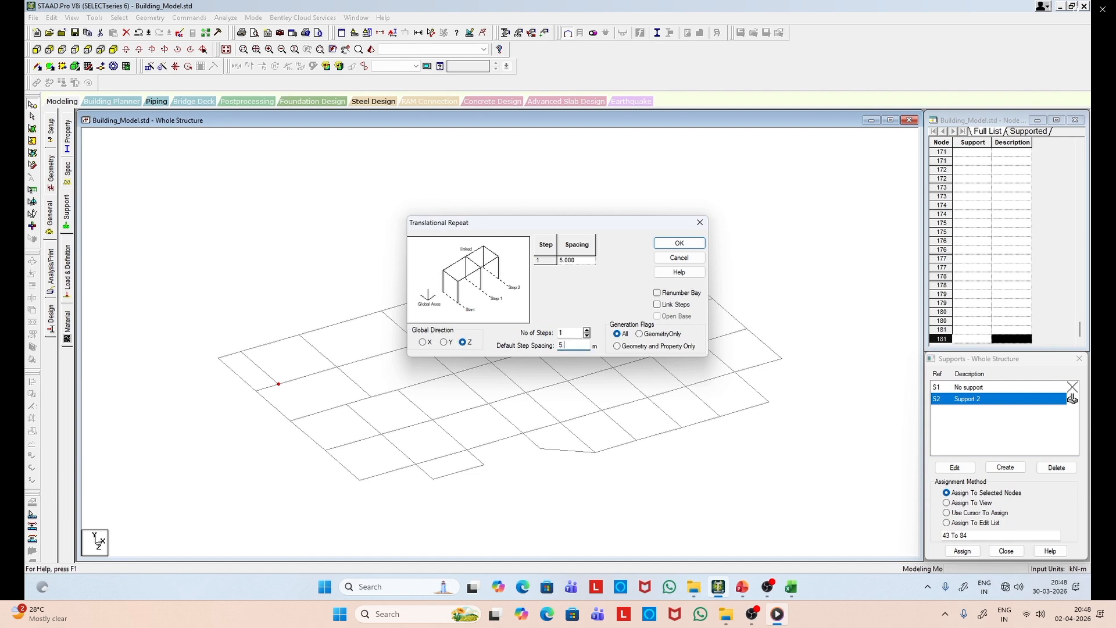
click(669, 306)
click(679, 243)
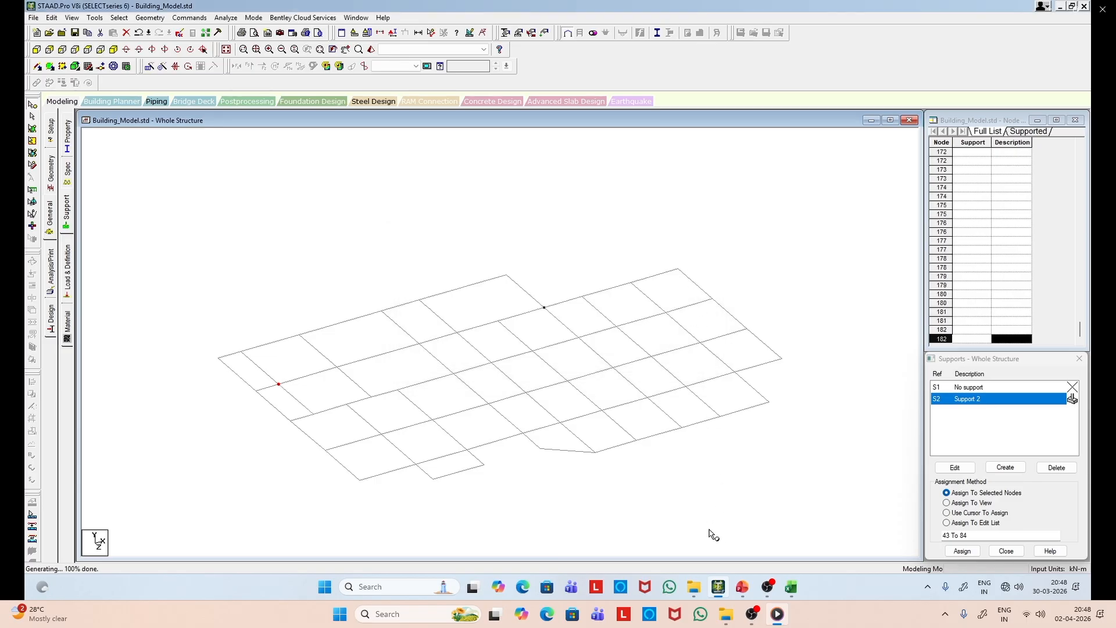
Step: Check the ground floor beam layout slide in PowerPoint and insert a node into beam 2 at a distance of 3.65 m
mouse_move(694, 587)
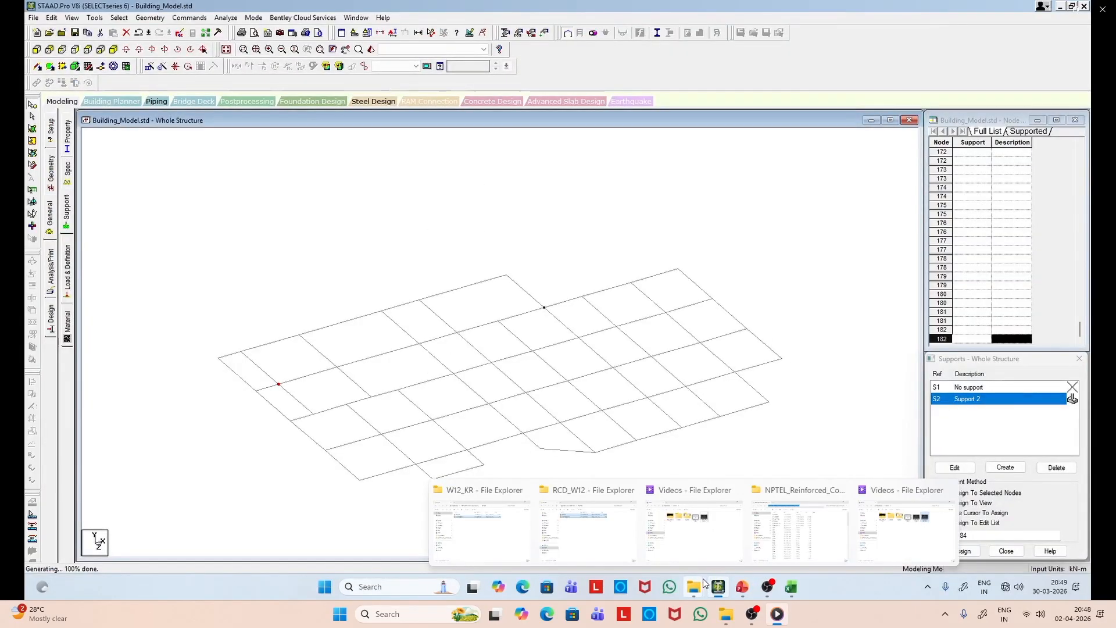
click(741, 587)
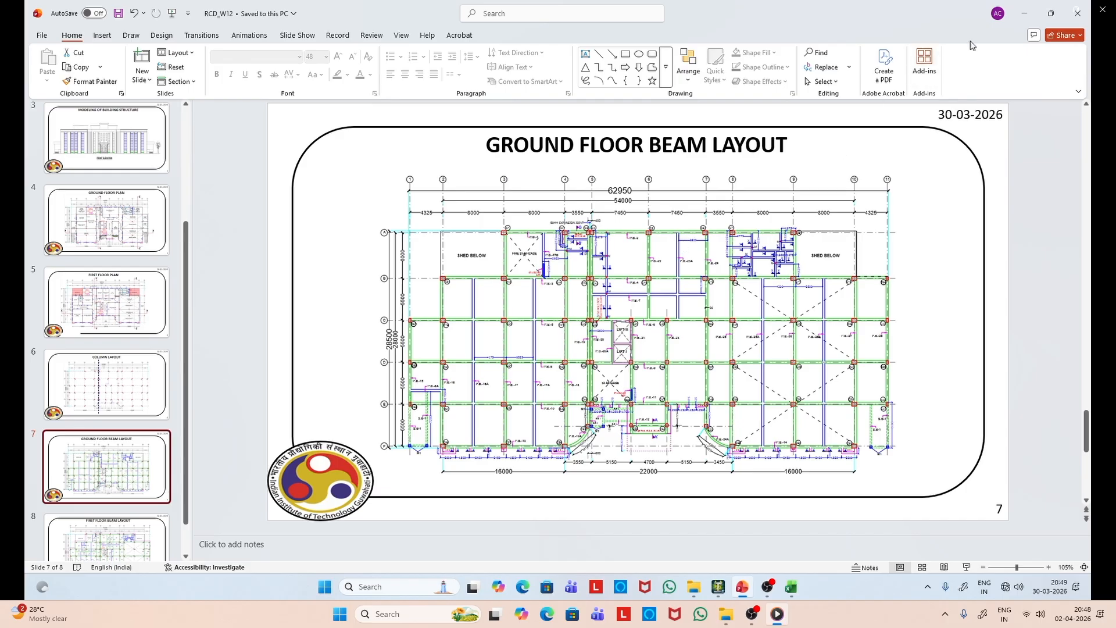
click(1028, 9)
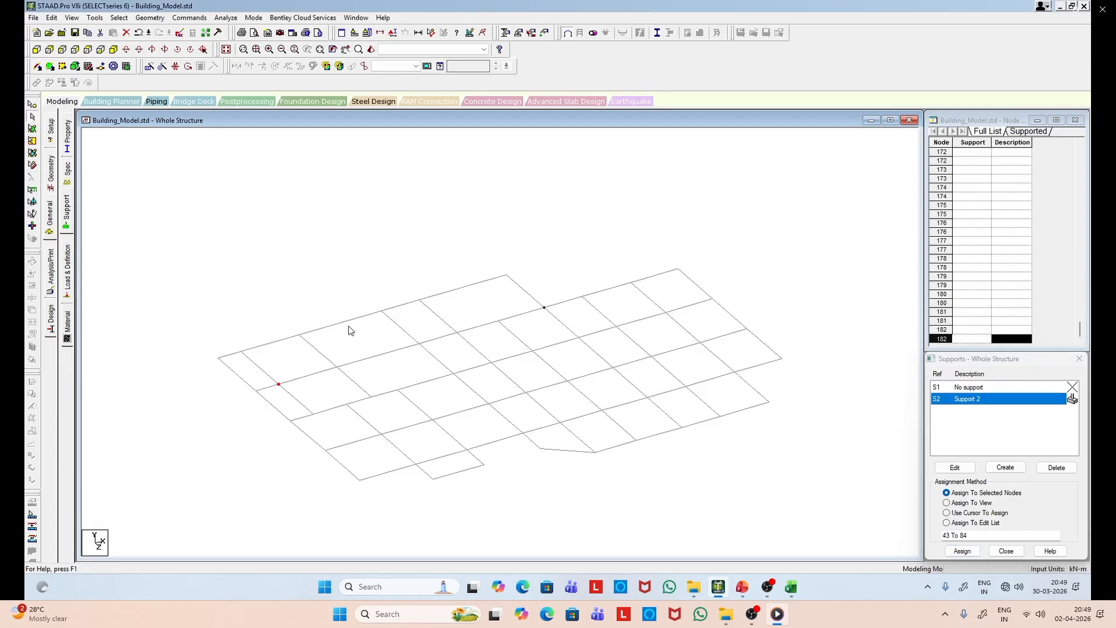
click(356, 318)
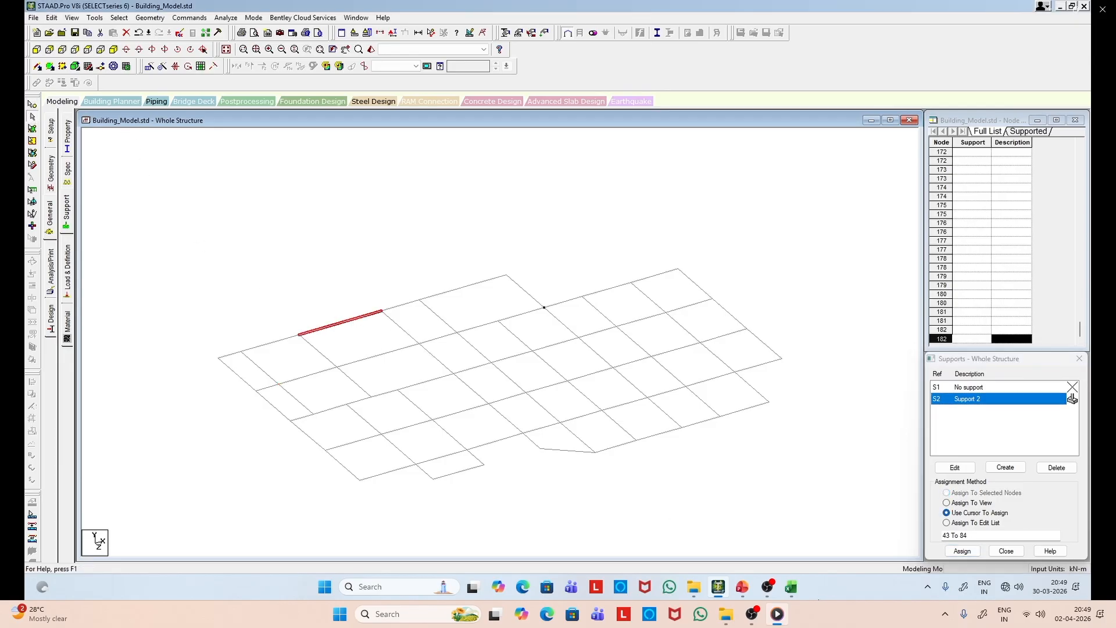
click(742, 588)
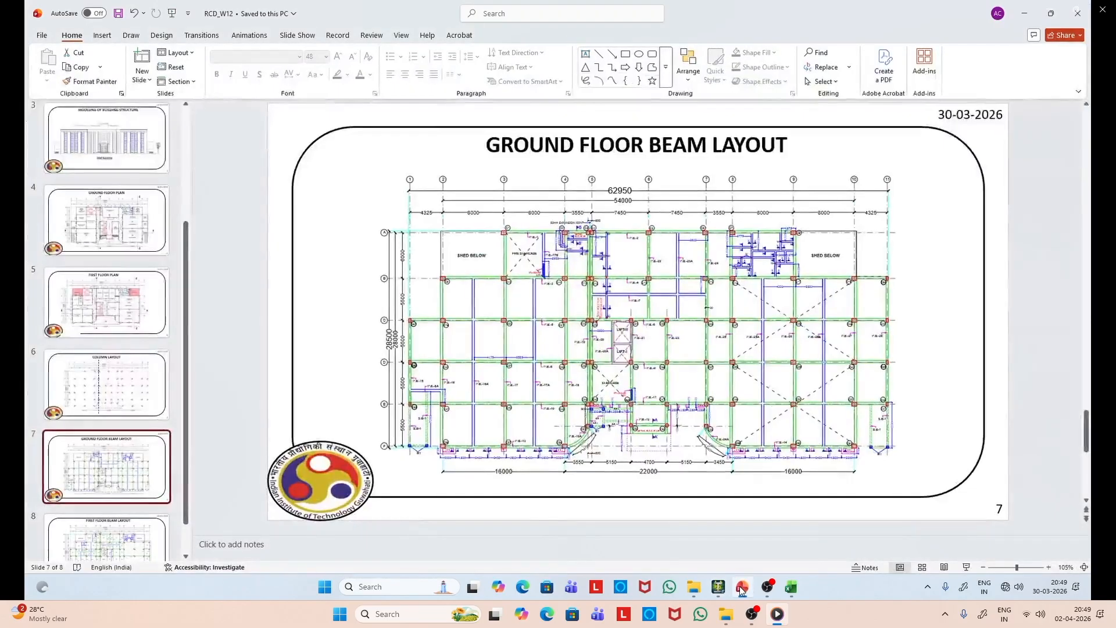
click(1024, 13)
click(345, 310)
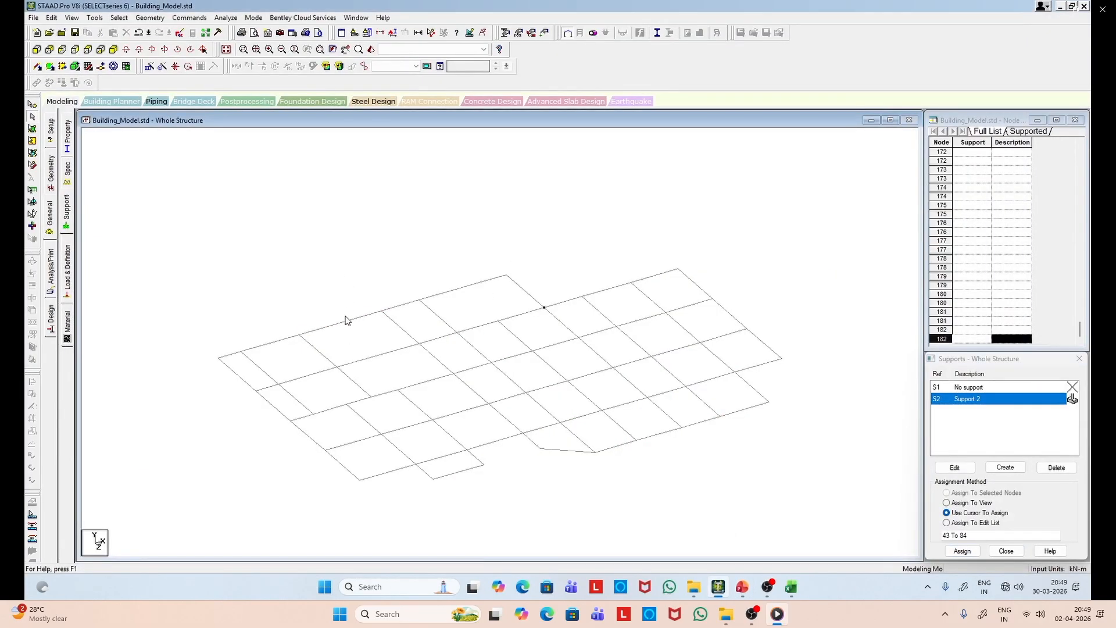
right_click(348, 323)
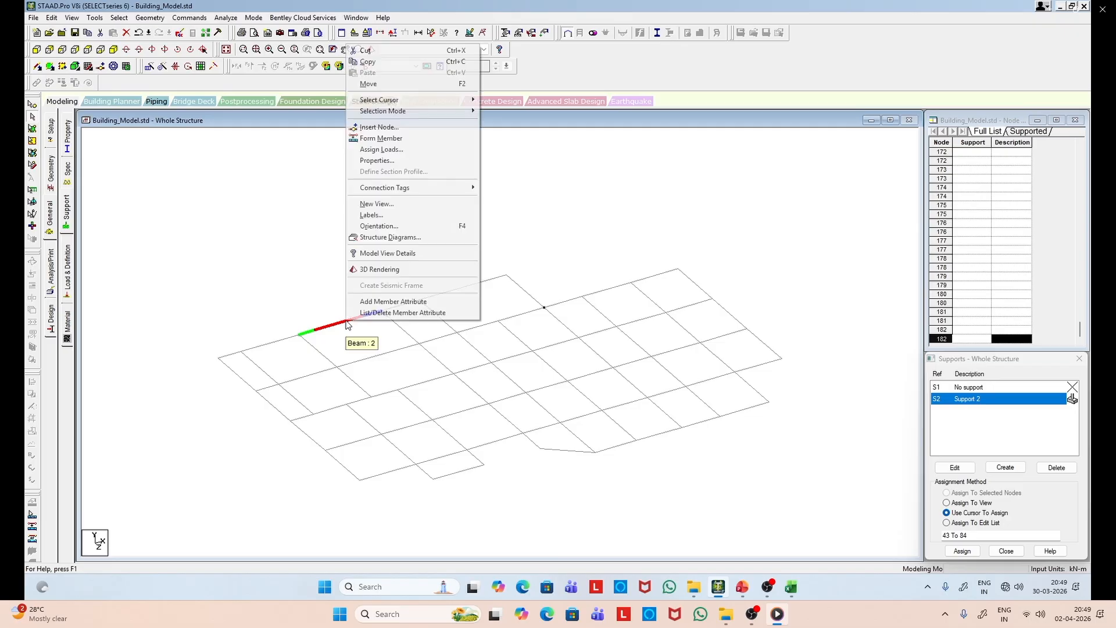
click(403, 127)
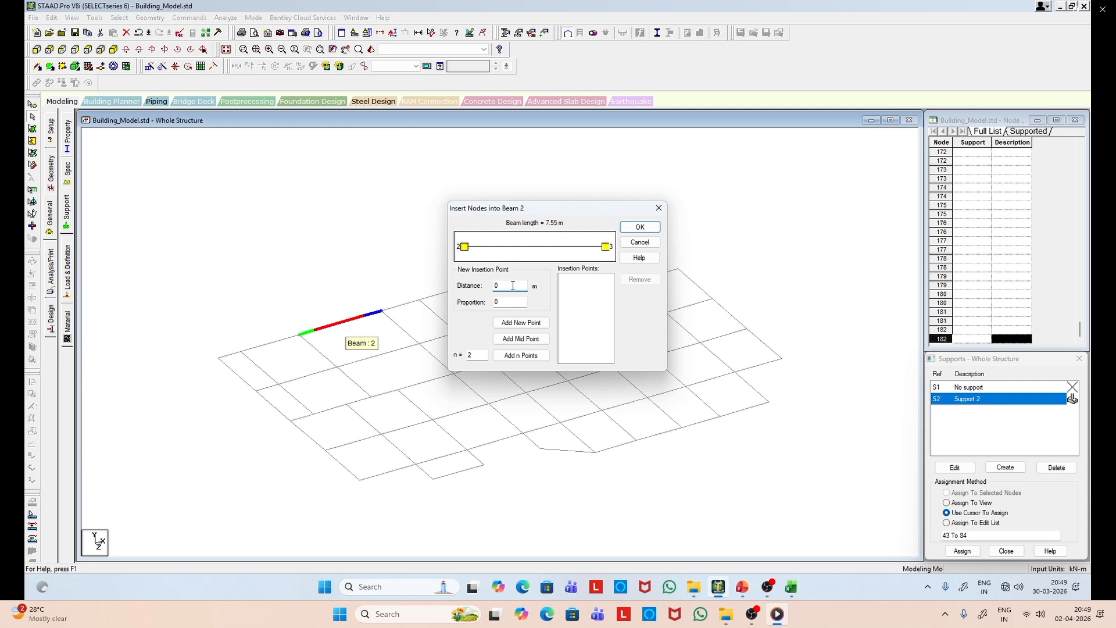
text(3.65)
click(521, 323)
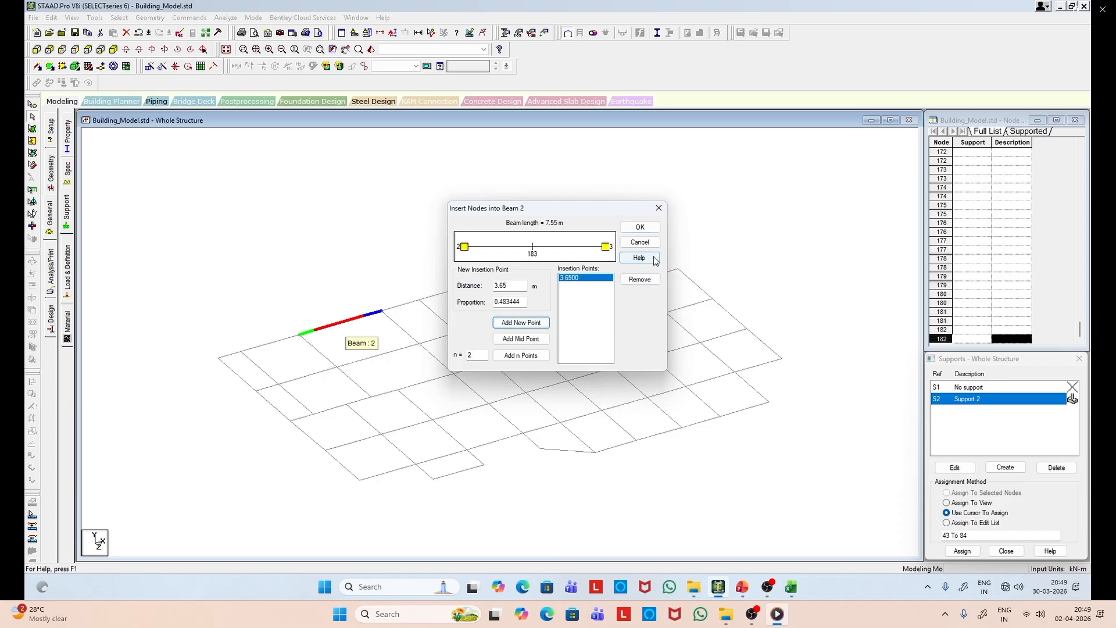
click(640, 227)
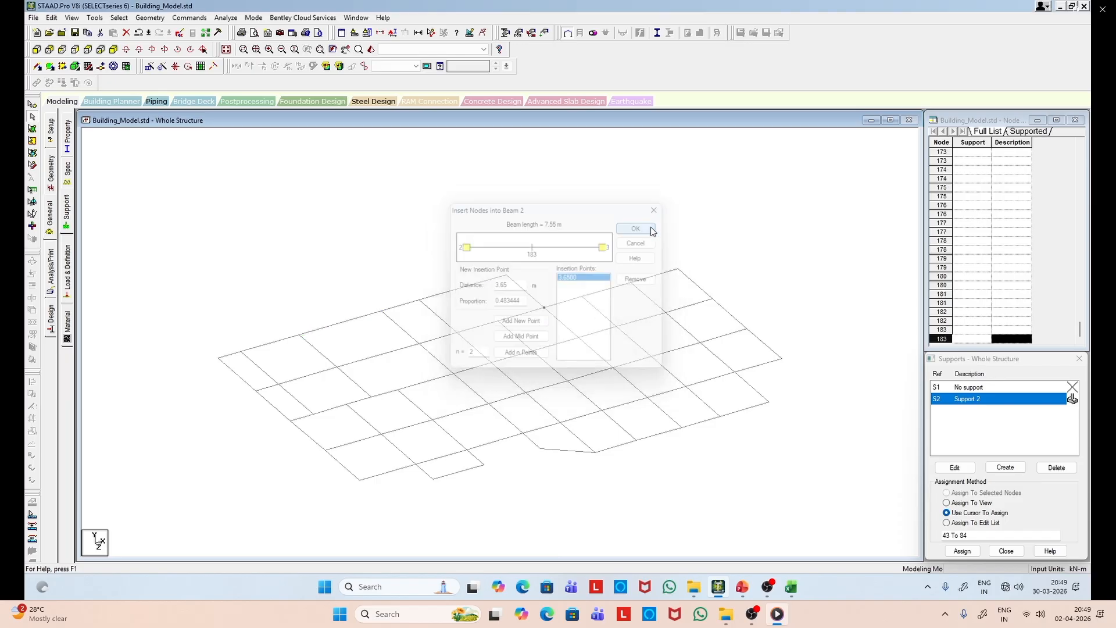
Step: Repeat the new node on beam 2 along Z in one linked step to reach the next grid line
click(32, 117)
drag(331, 304, 385, 348)
click(341, 308)
drag(329, 308, 366, 346)
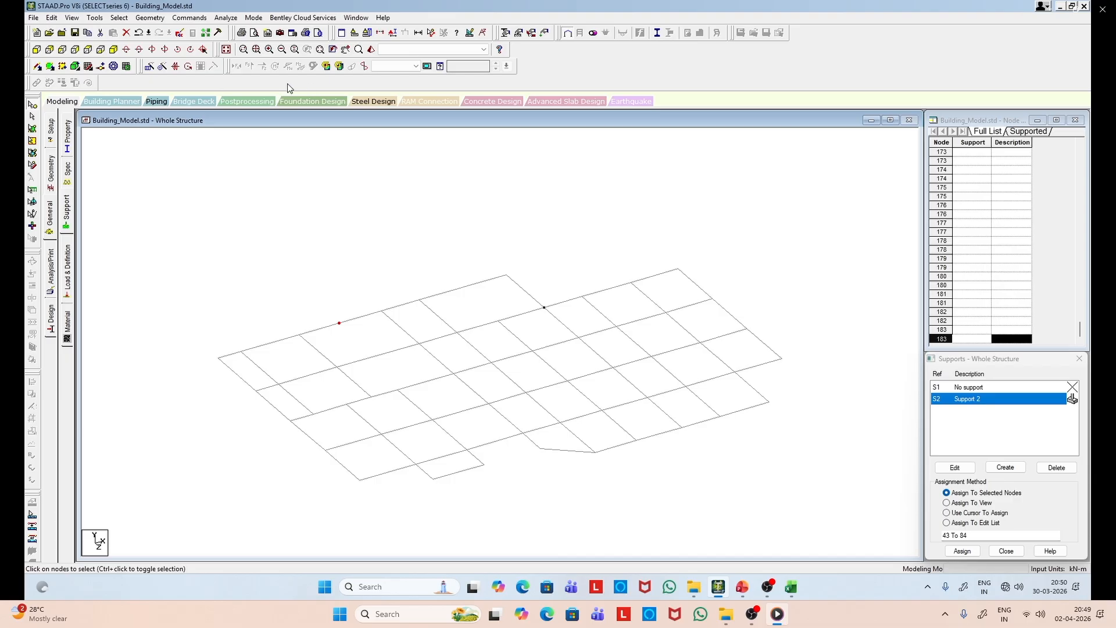
click(150, 65)
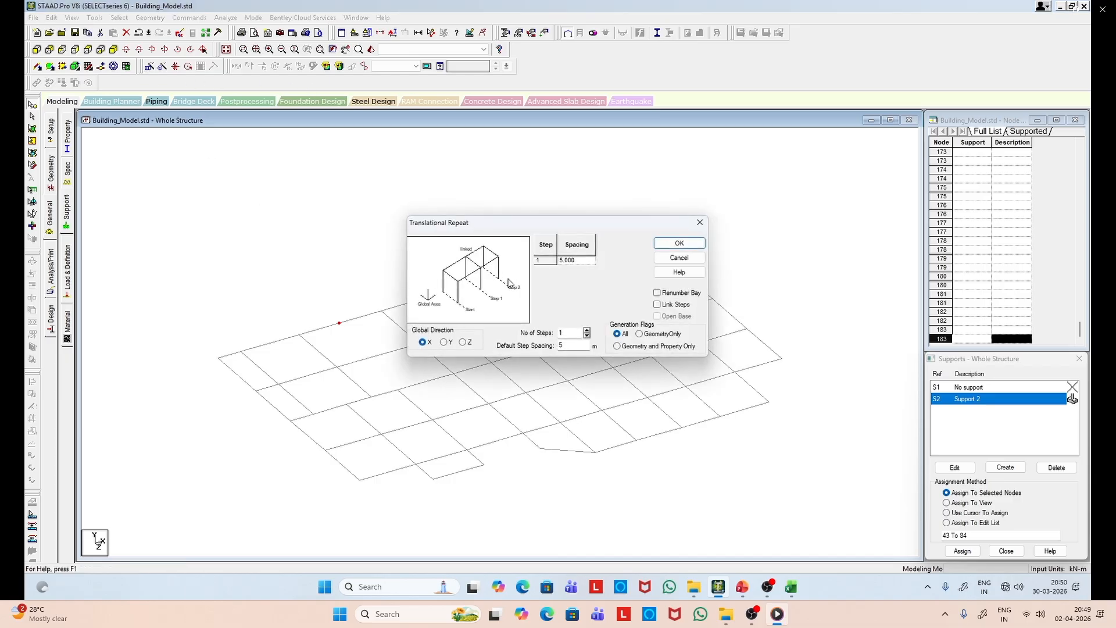
click(463, 342)
click(682, 307)
click(690, 247)
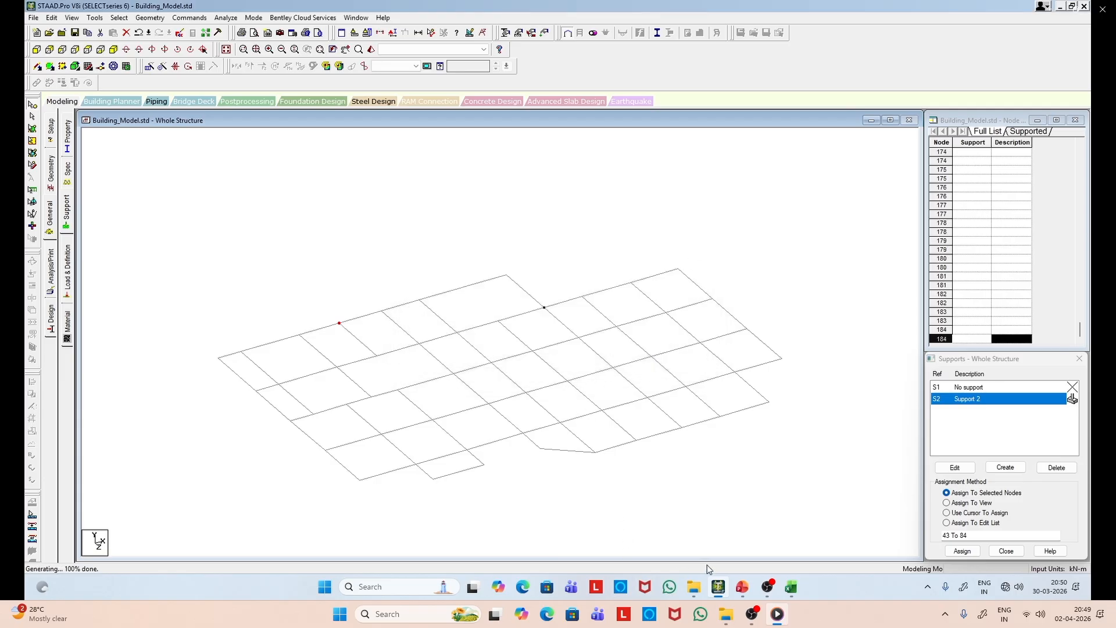
Step: Check the layout slide and repeat the end node of the beam 2 secondary beam along Z in one linked step to the following grid line
click(742, 587)
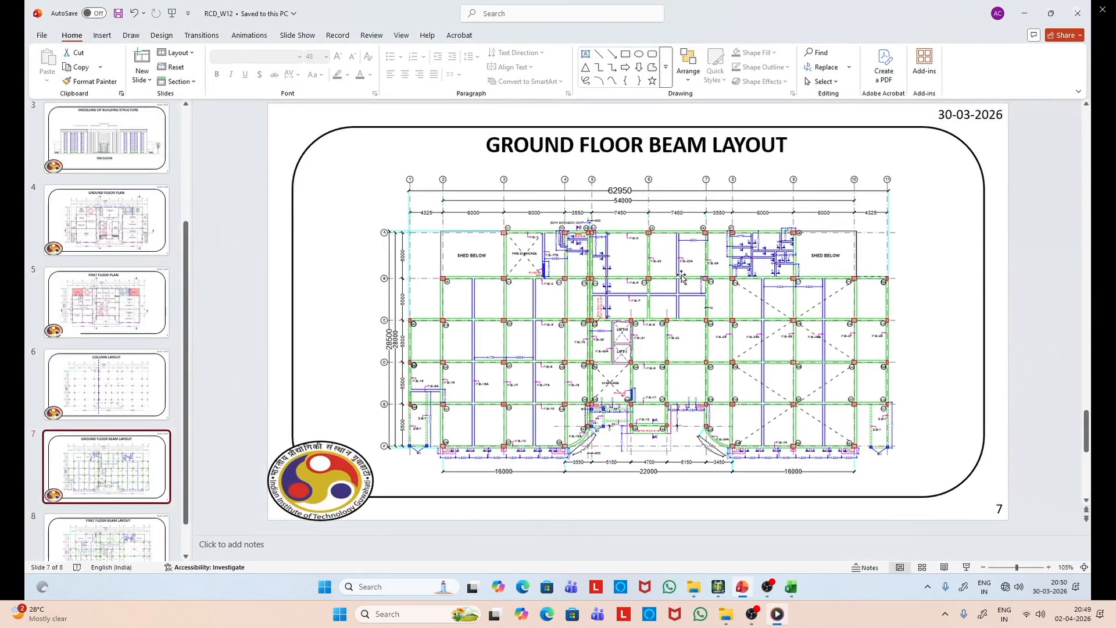
click(1022, 21)
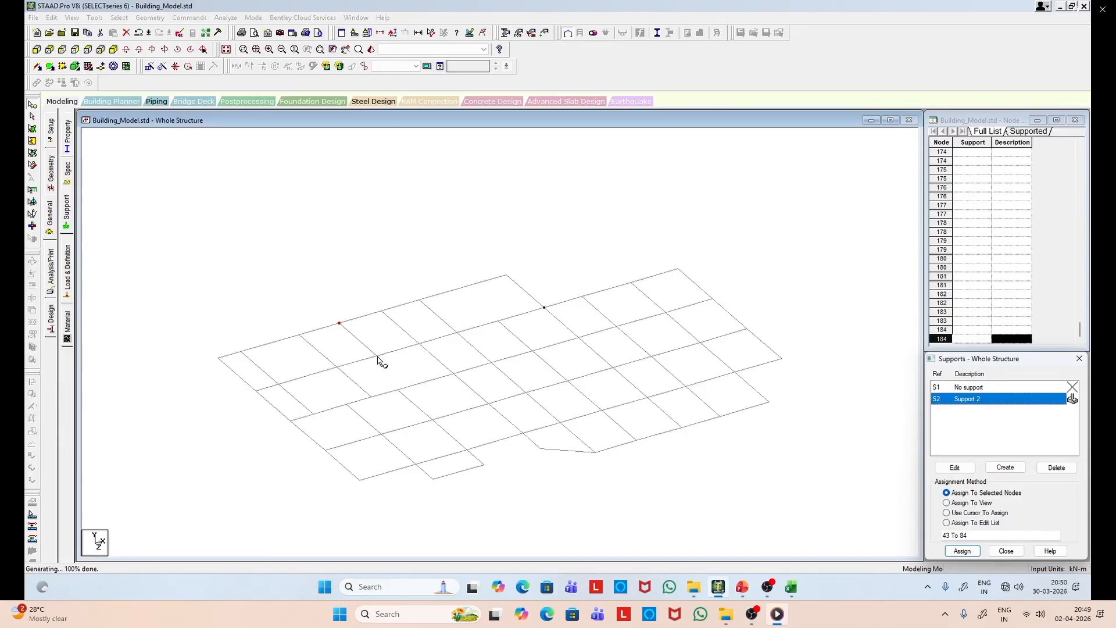
click(150, 67)
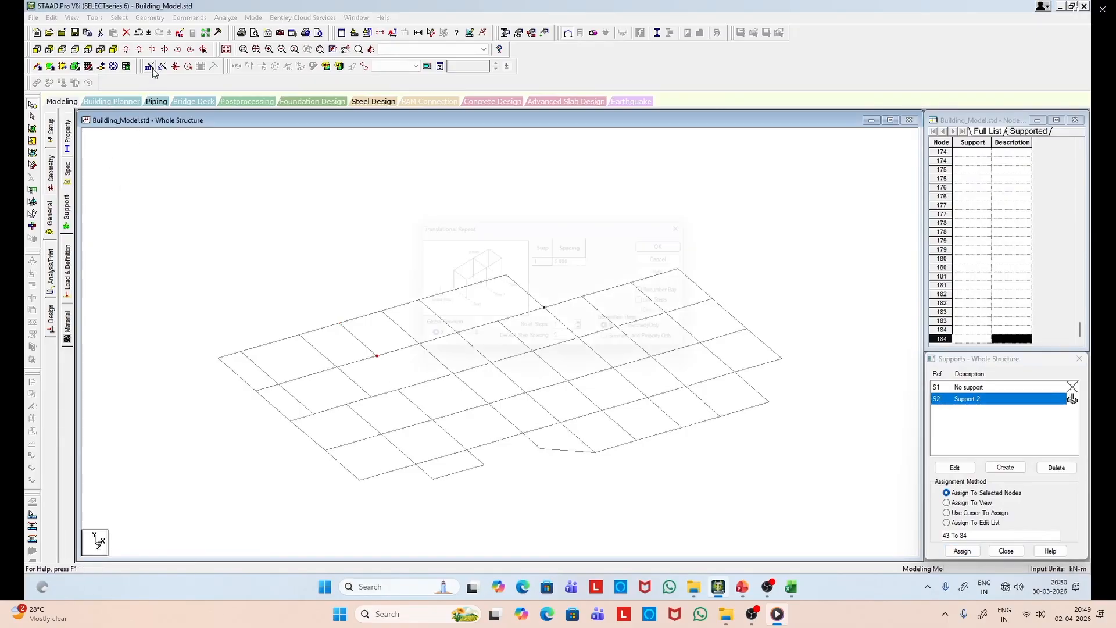
click(463, 342)
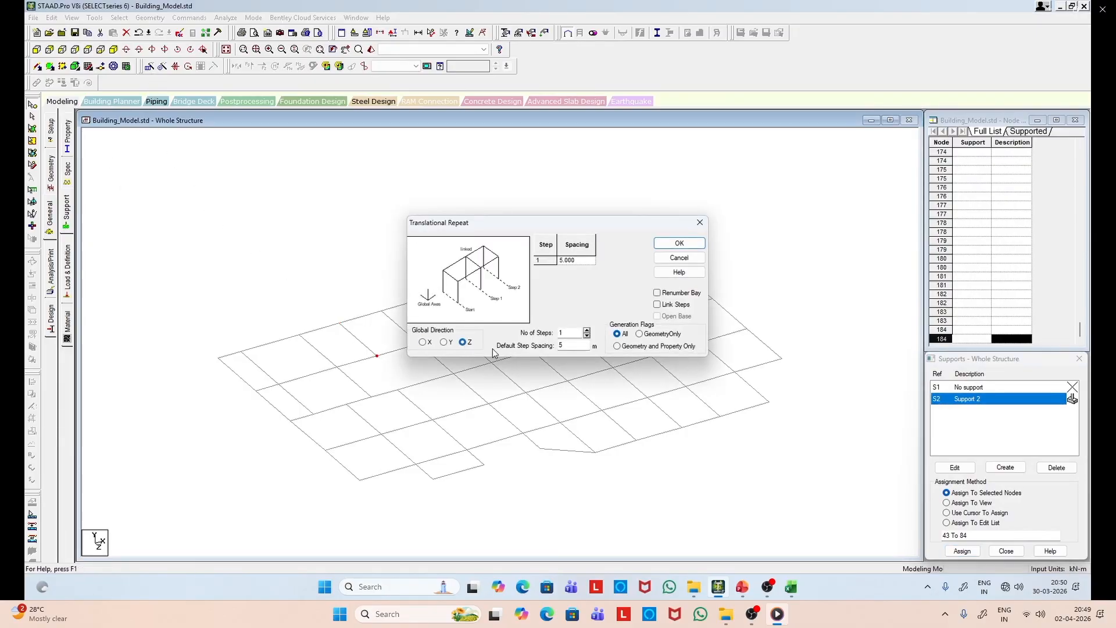
click(566, 346)
click(668, 306)
click(677, 243)
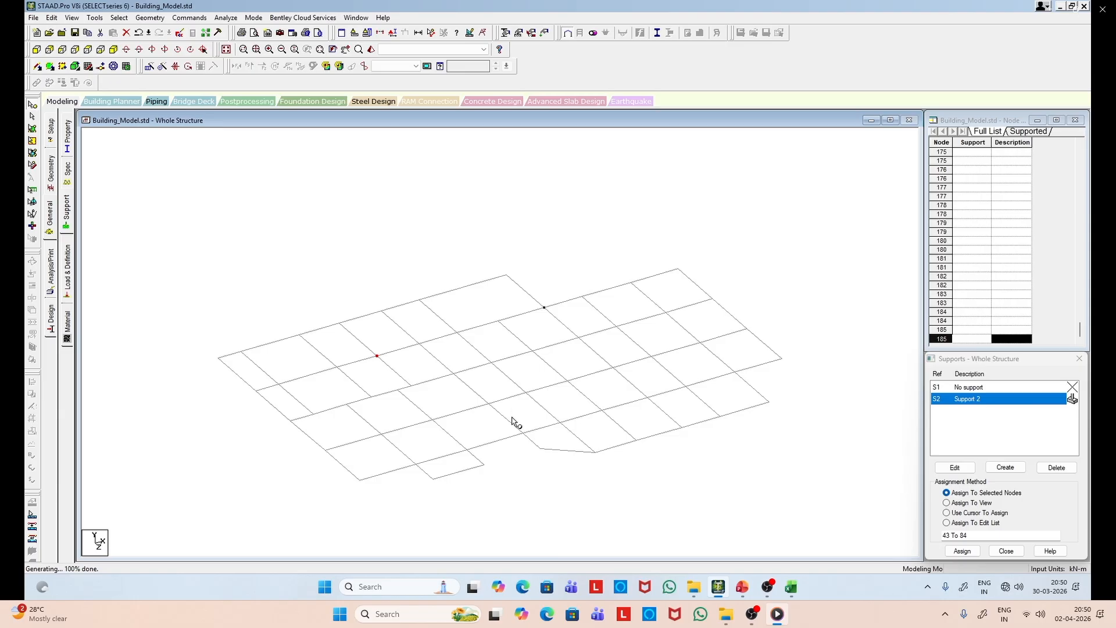
Step: Show the model in plan view and compare its secondary beams with the ground floor beam layout slide in PowerPoint
click(743, 588)
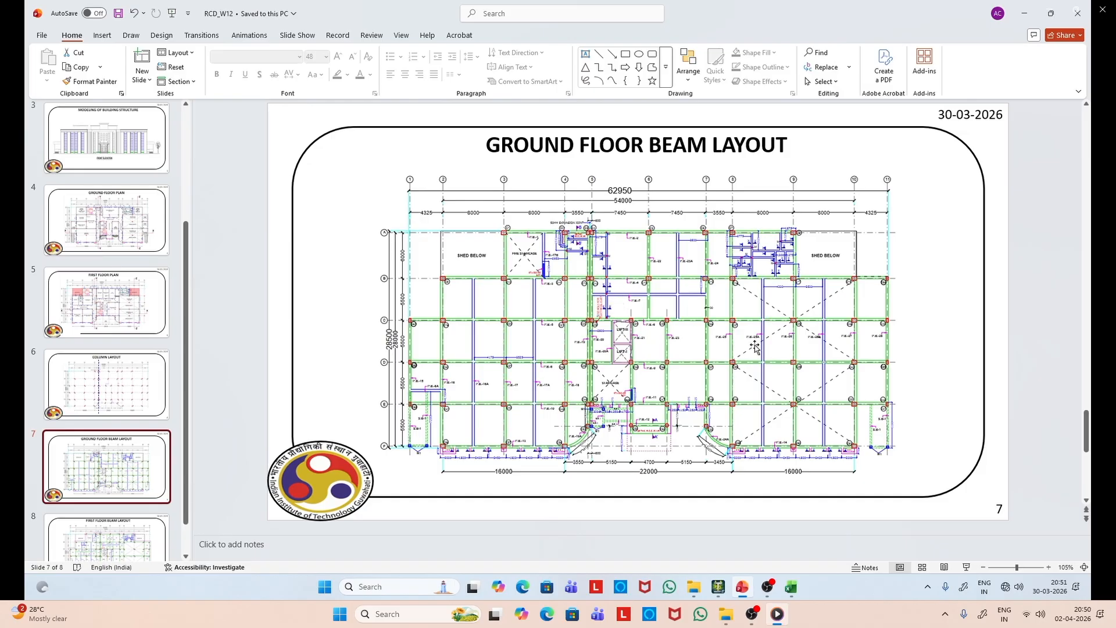
click(718, 586)
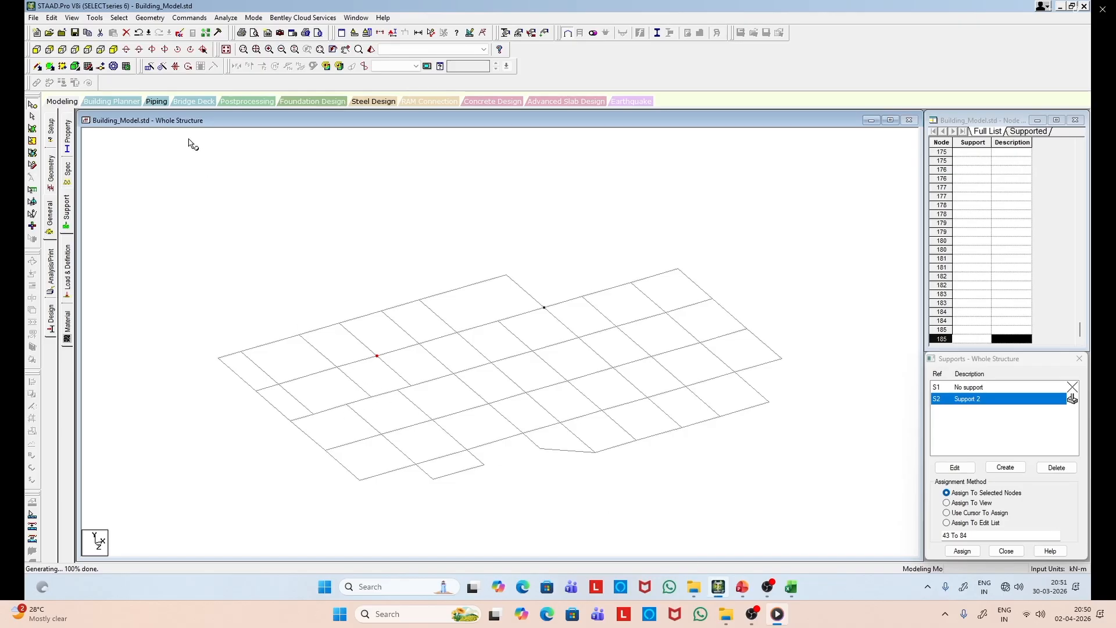
click(87, 49)
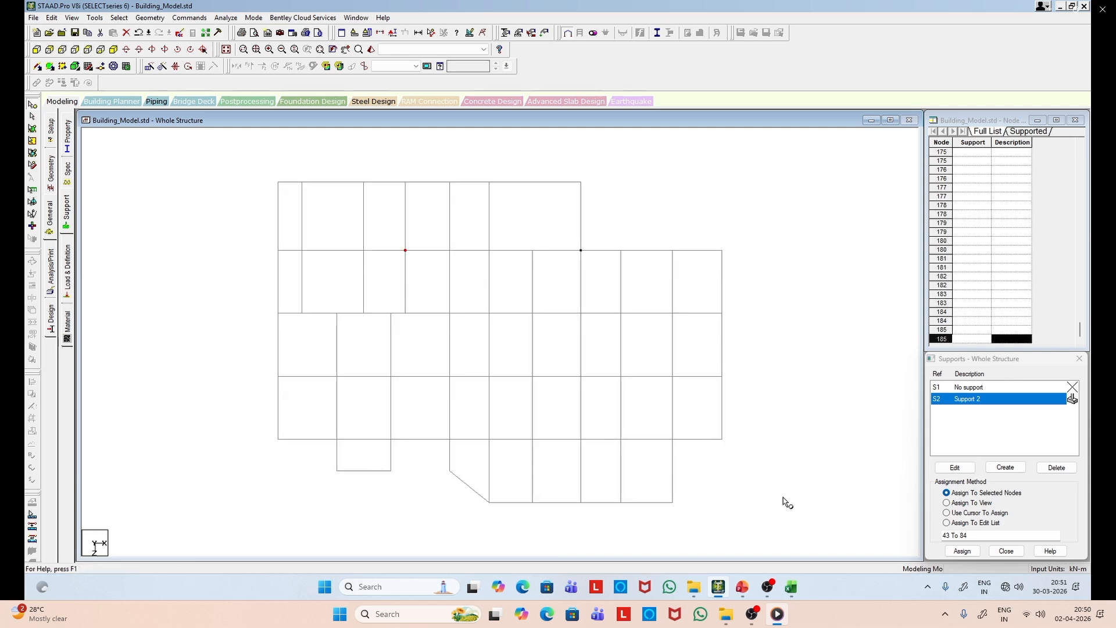
click(745, 591)
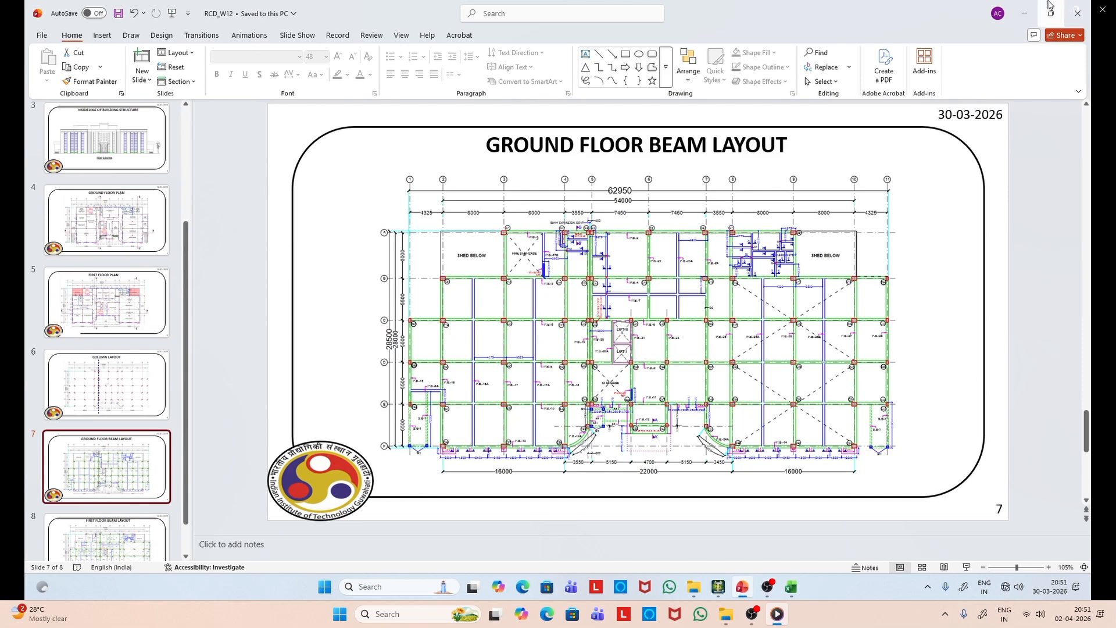
click(1025, 12)
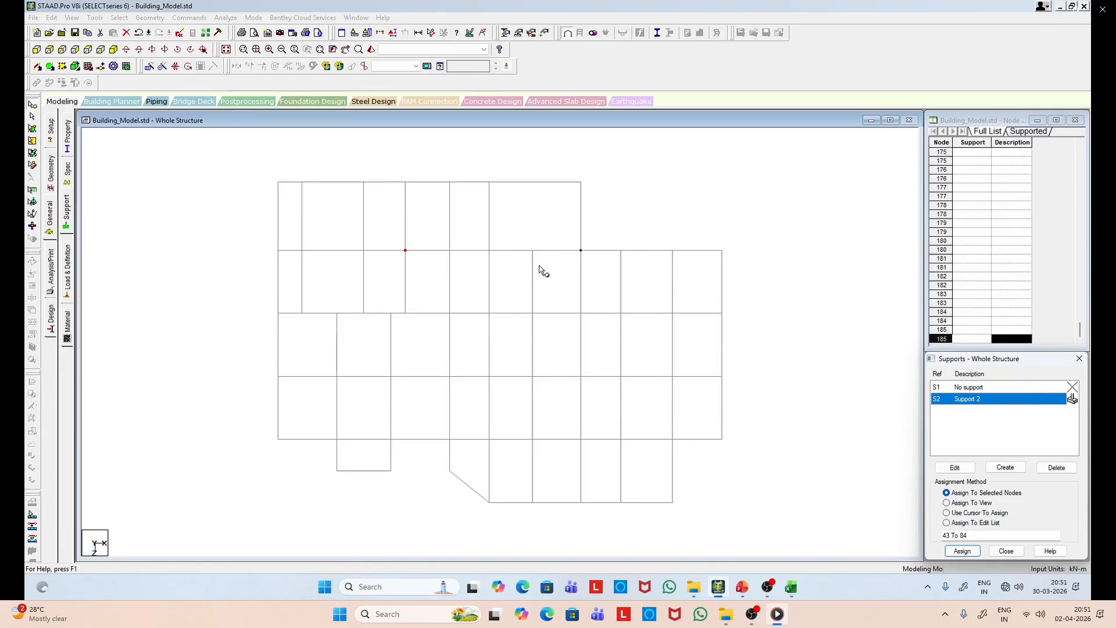
click(32, 116)
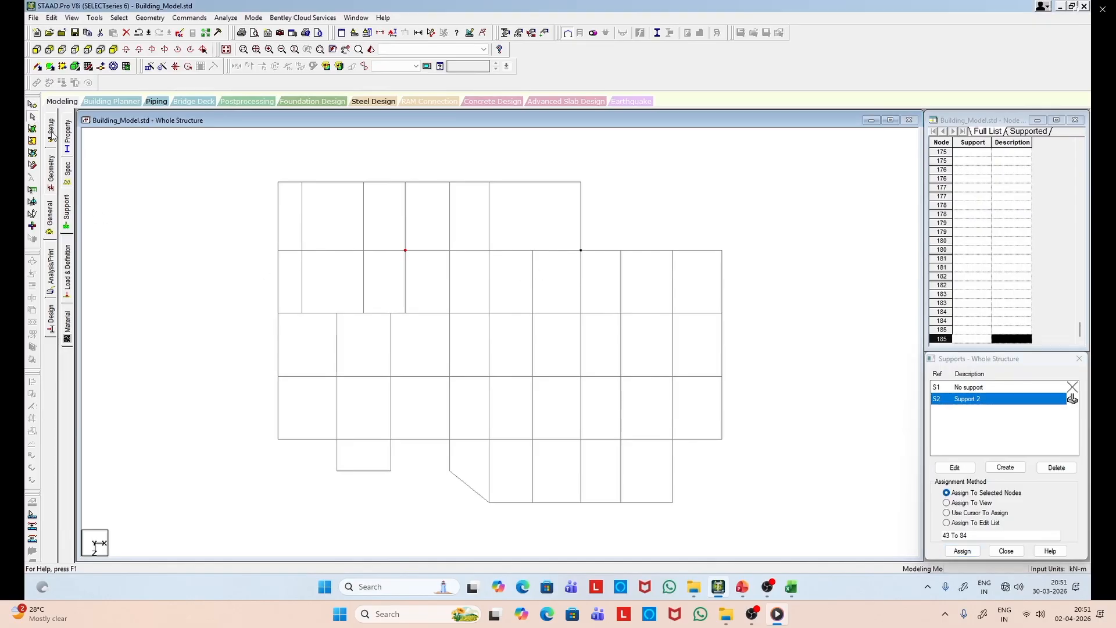
click(743, 590)
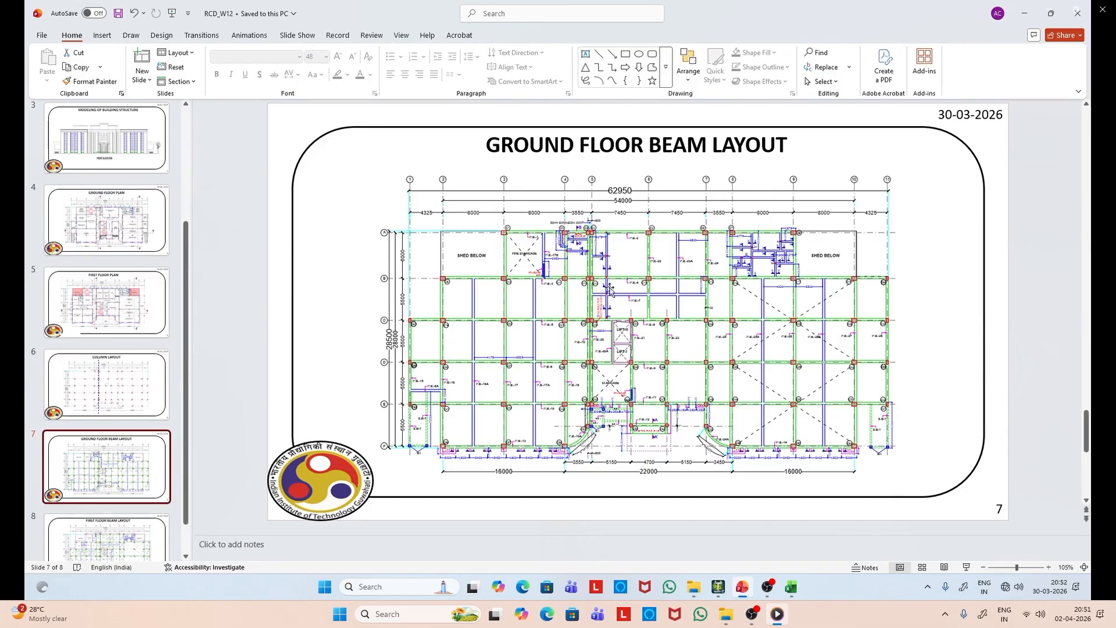
click(1027, 10)
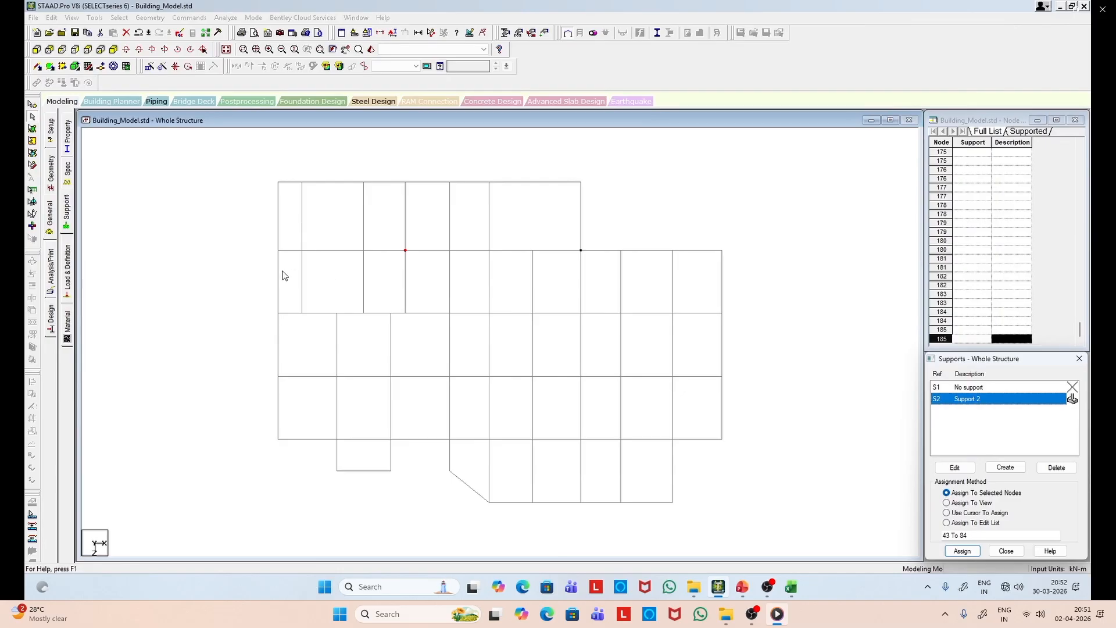
Step: Insert a node into beam 23 at a distance of 2.2 m, checking its position against the beam layout slide
click(278, 270)
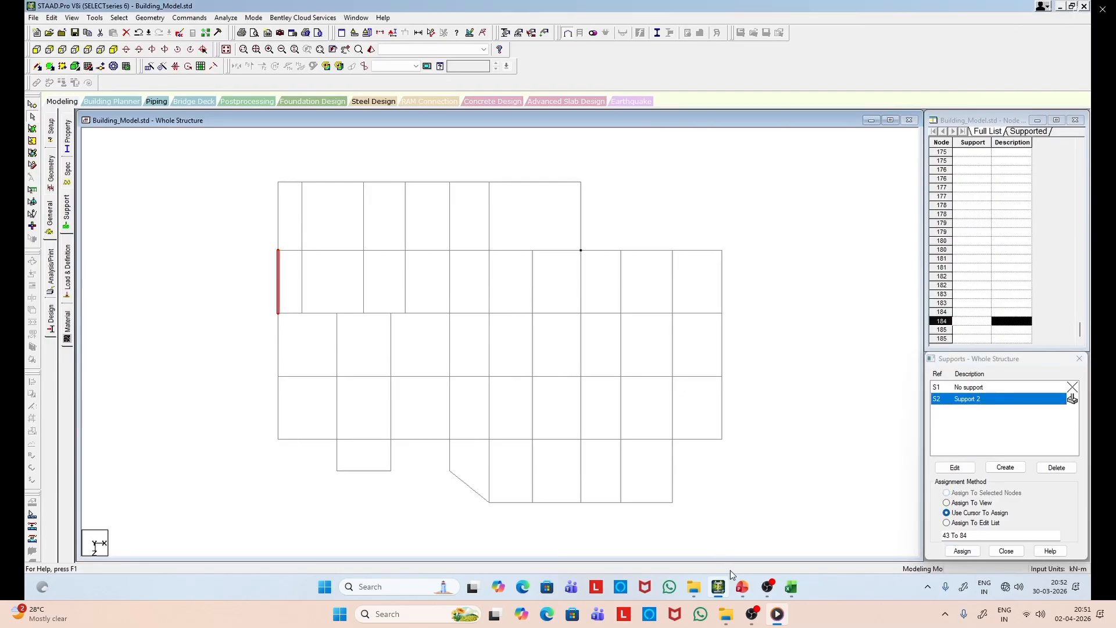
click(742, 587)
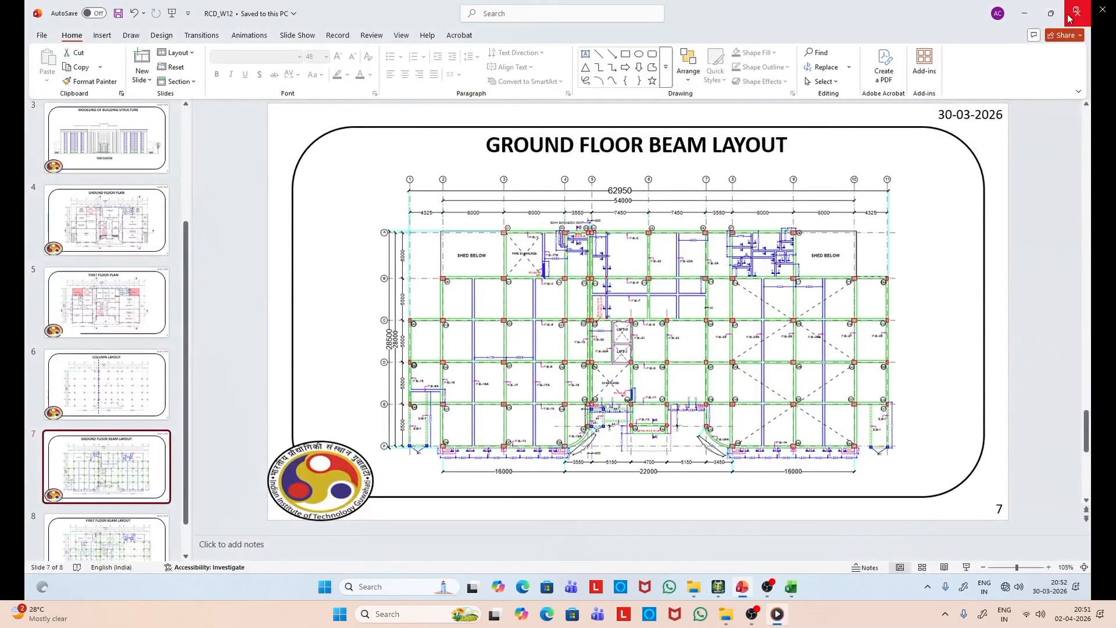
click(1024, 12)
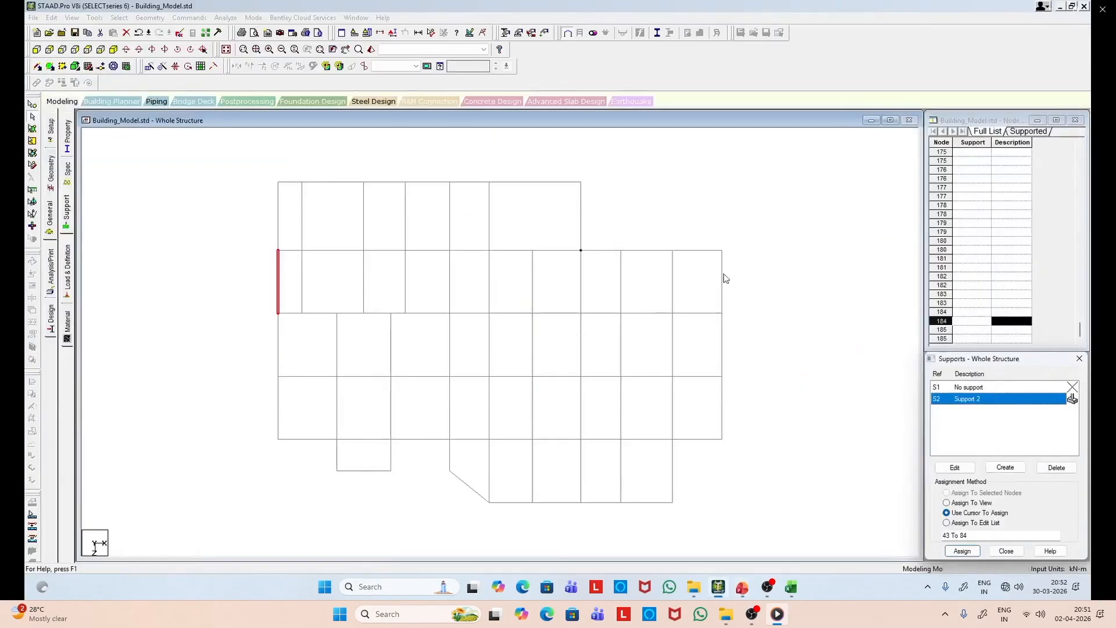
click(277, 272)
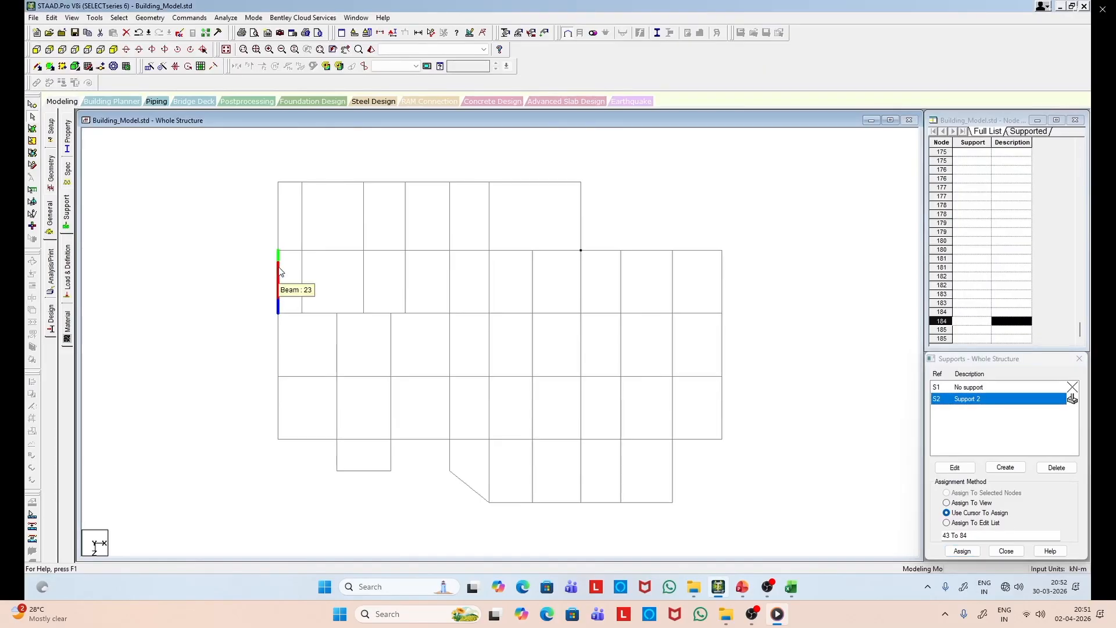
right_click(279, 272)
click(312, 351)
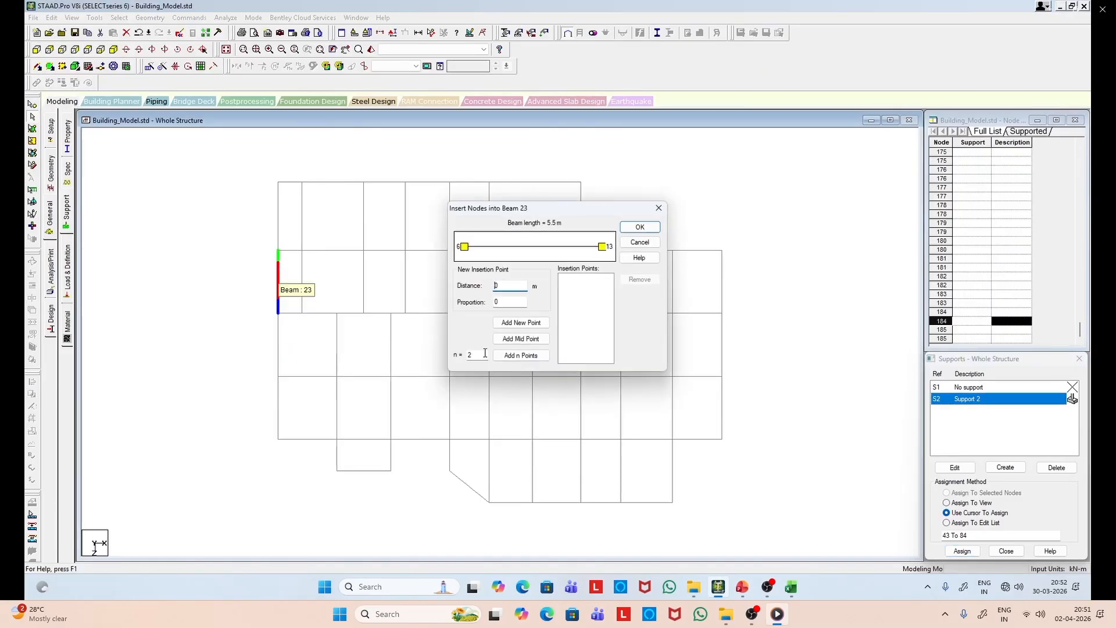
text(2.2)
click(528, 325)
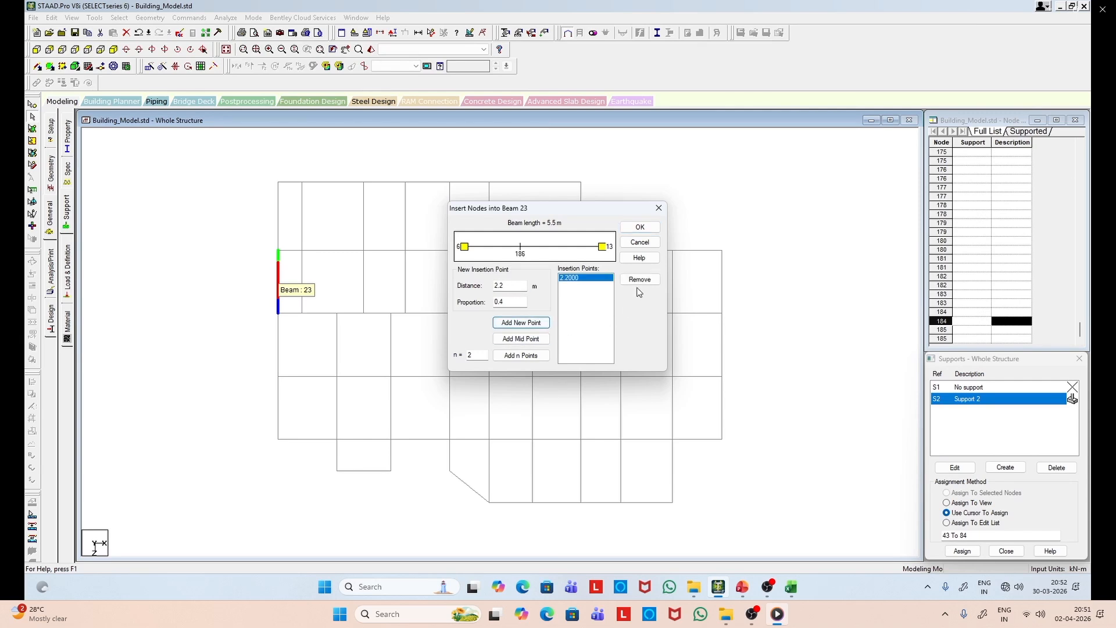
click(639, 227)
click(32, 117)
drag(266, 263, 285, 293)
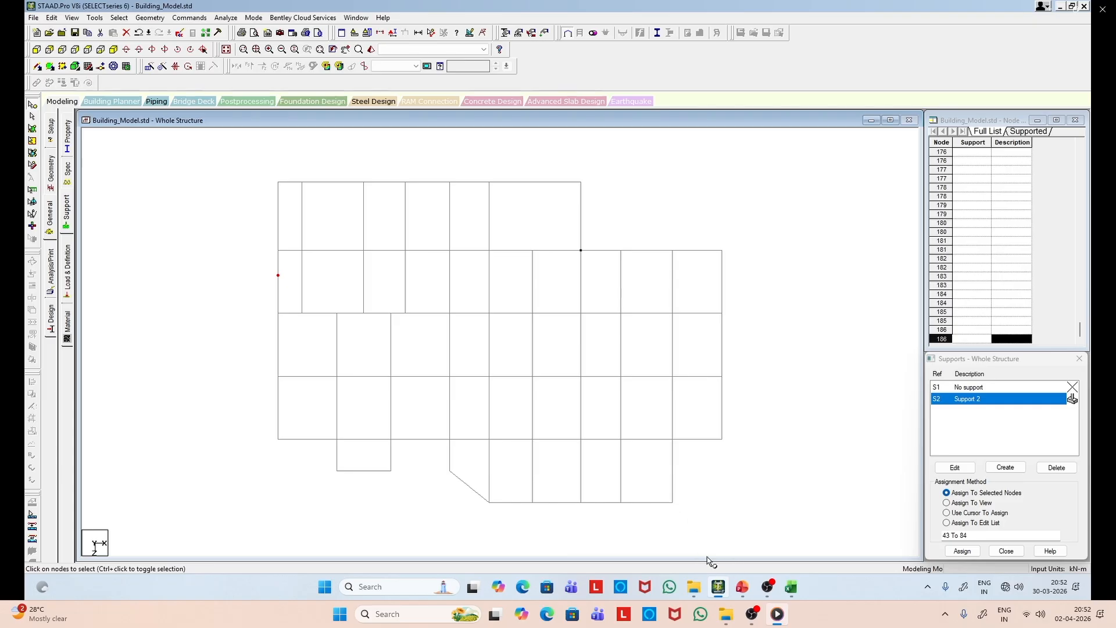
click(739, 587)
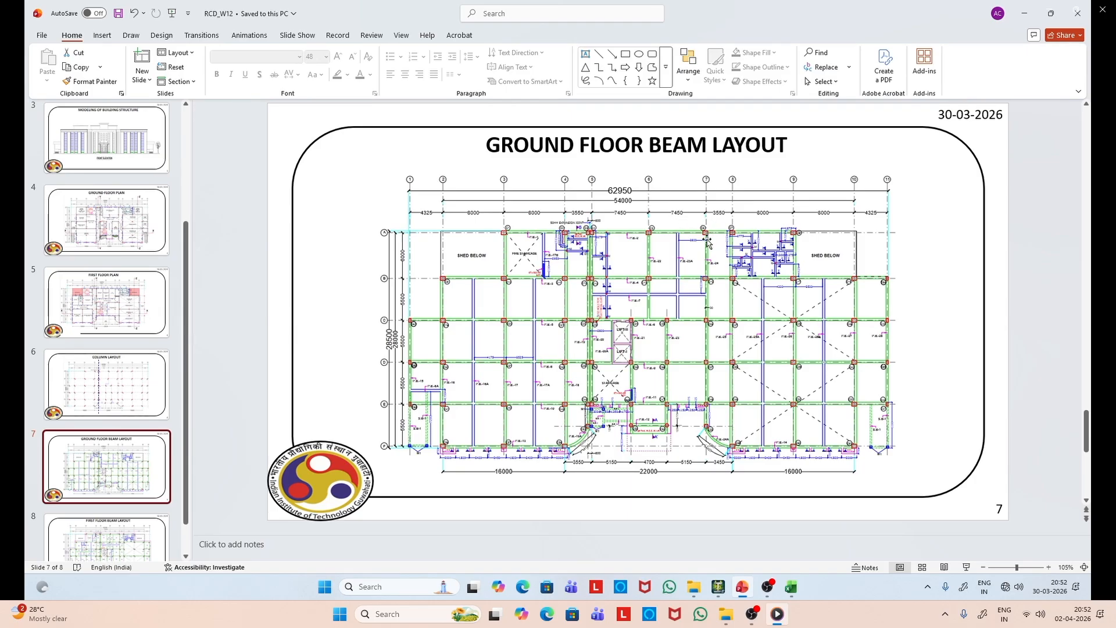
click(1023, 14)
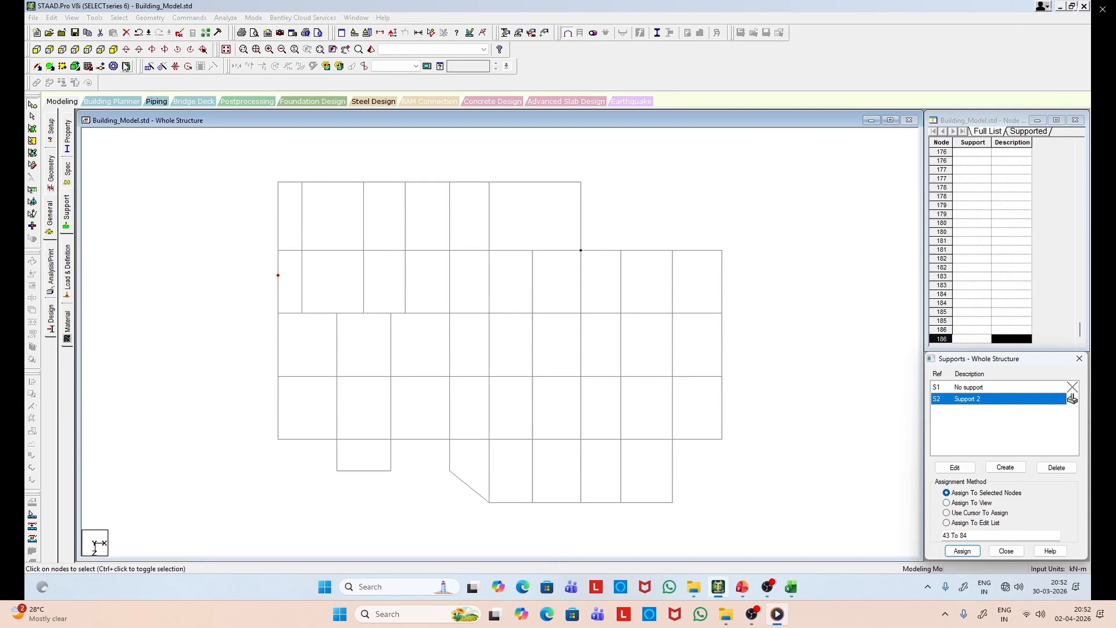
click(149, 67)
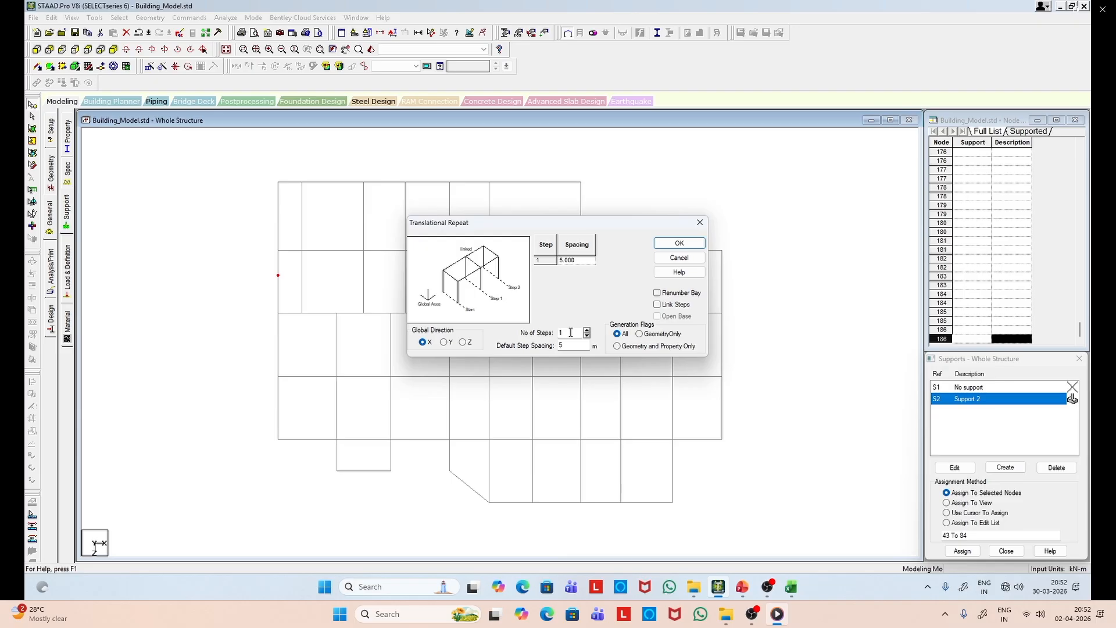
click(560, 317)
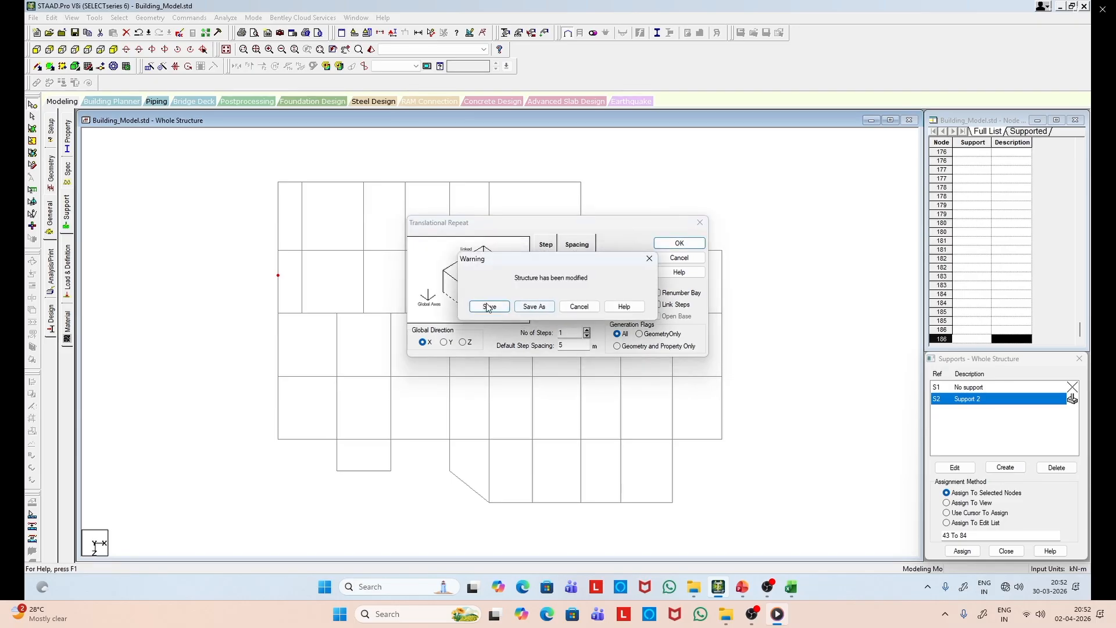
click(489, 307)
click(568, 345)
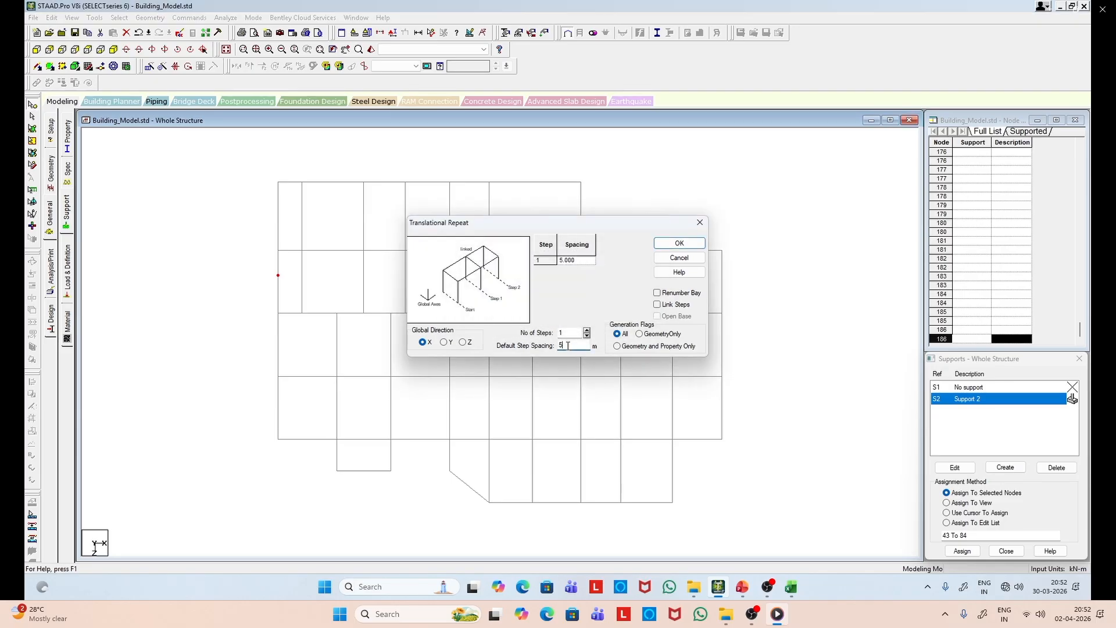
text(40)
key(BackSpace)
key(BackSpace)
click(700, 223)
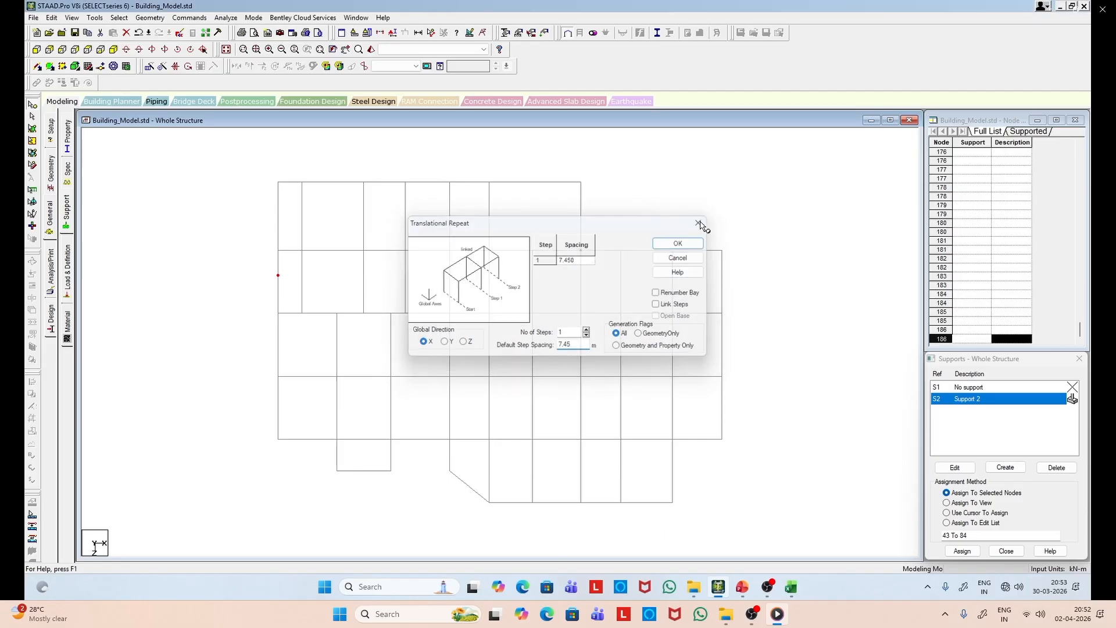
Step: Insert a node into beam 355, the secondary beam nearest beam 23, at a distance of 2.2 m
click(31, 104)
click(302, 274)
right_click(303, 274)
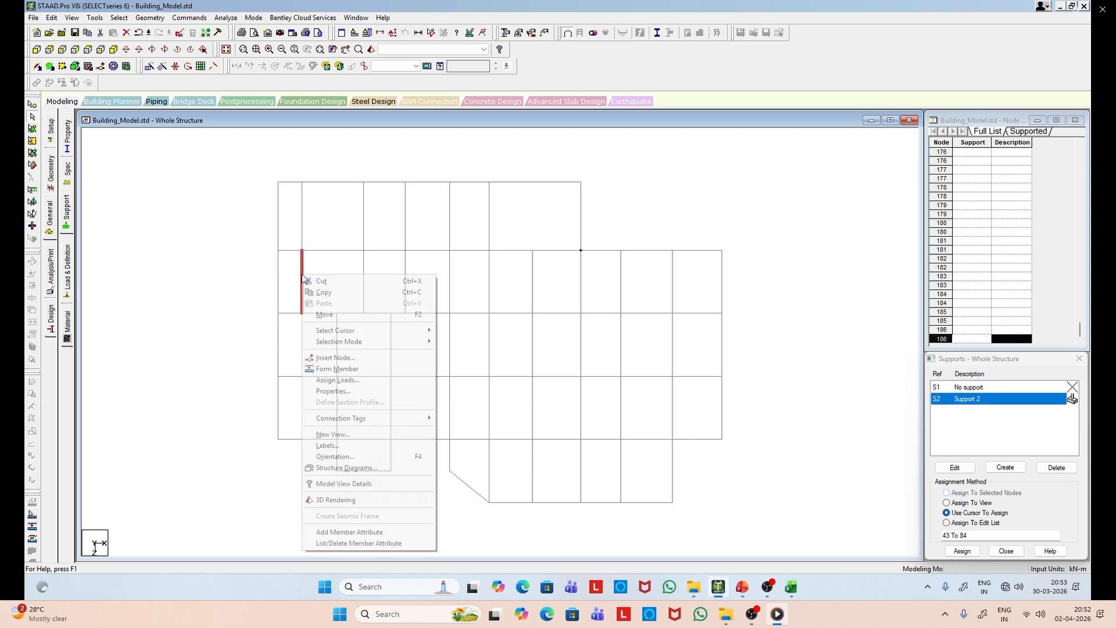
click(338, 359)
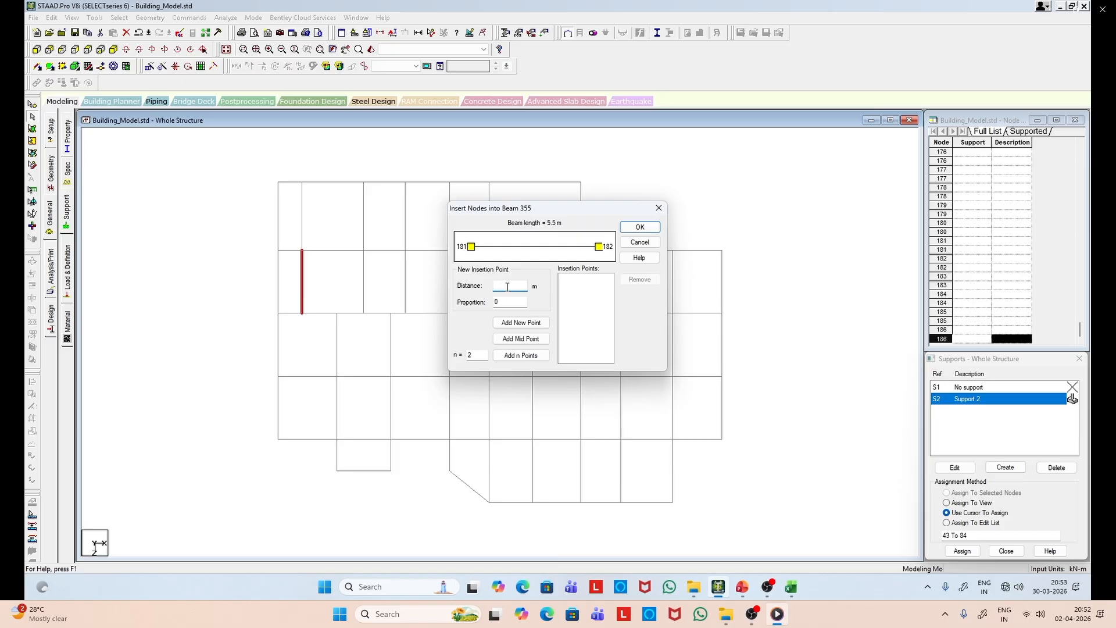
text(2.2)
click(520, 322)
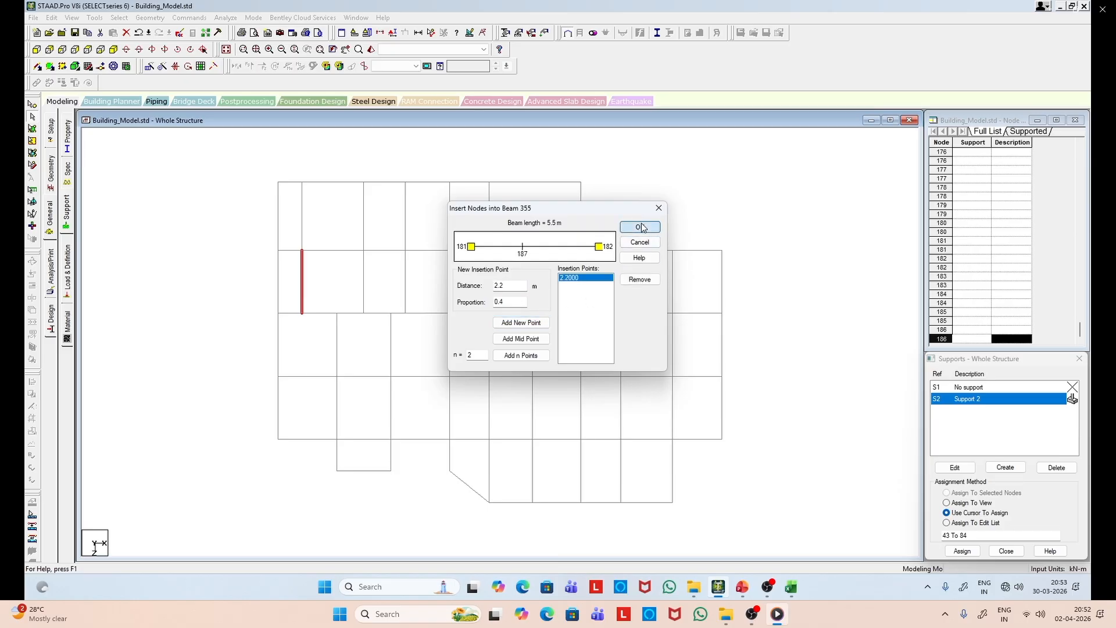
click(640, 227)
Step: Insert a node into beam 332 at a distance of 2.2 m
click(32, 106)
drag(262, 259, 391, 295)
click(32, 117)
click(361, 271)
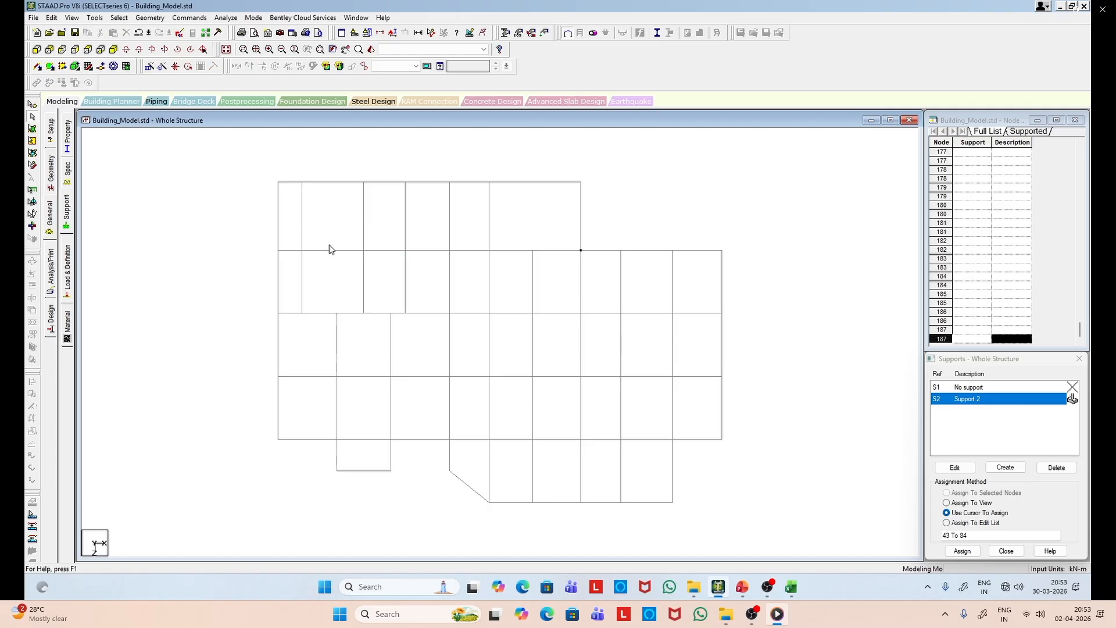
click(111, 49)
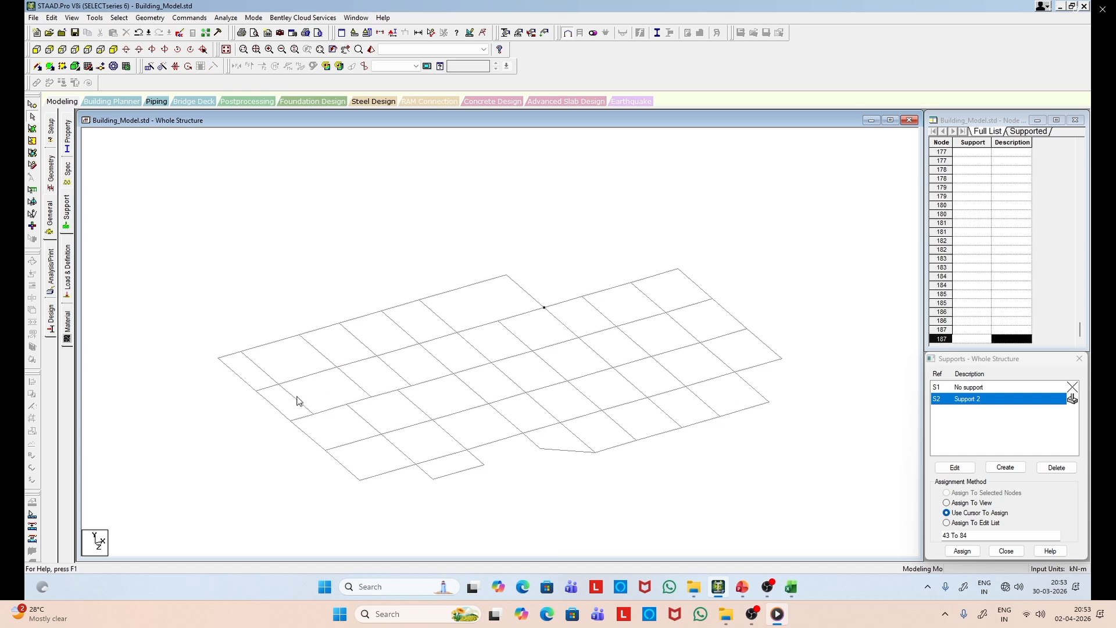
right_click(350, 378)
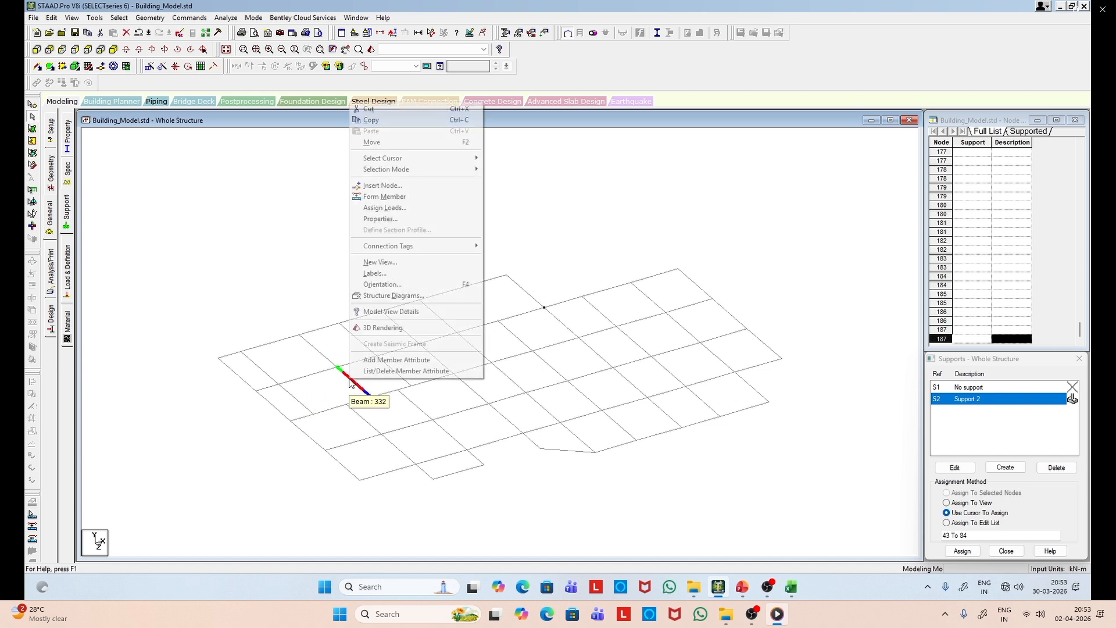
click(383, 186)
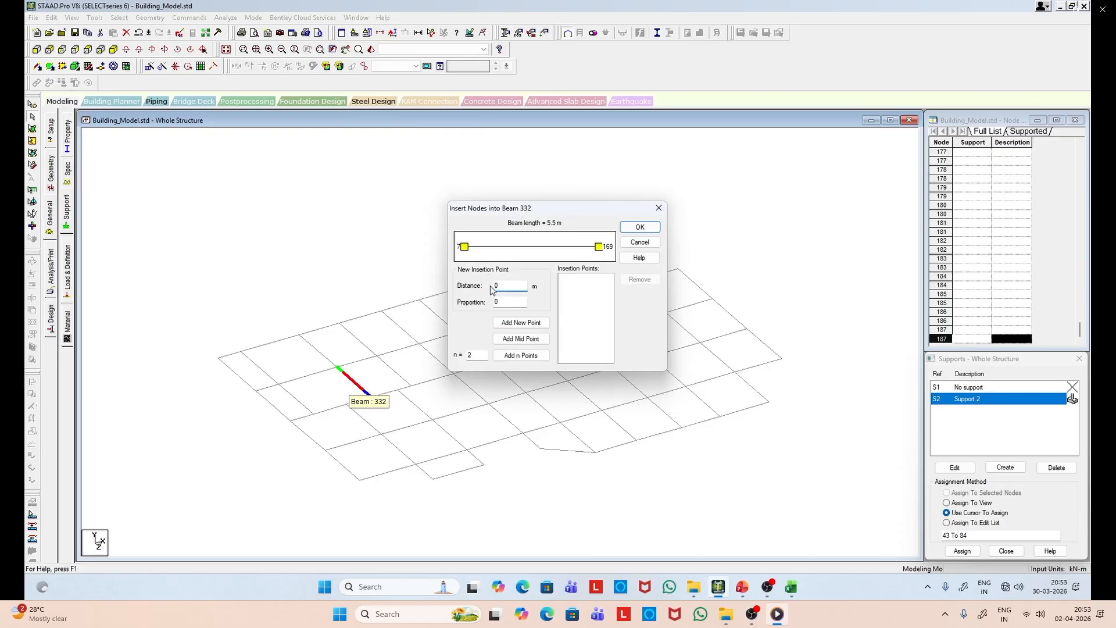
text(2.2)
click(521, 322)
click(639, 227)
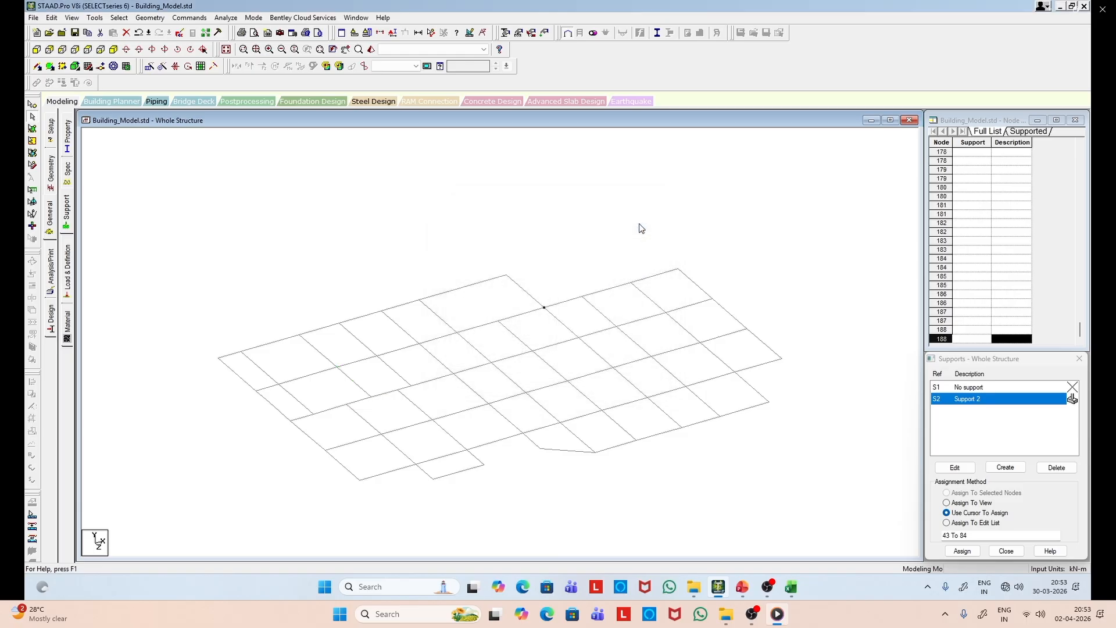
Step: Insert a node into beam 360, the secondary beam between beams 332 and 24, at a distance of 2.2 m
right_click(393, 375)
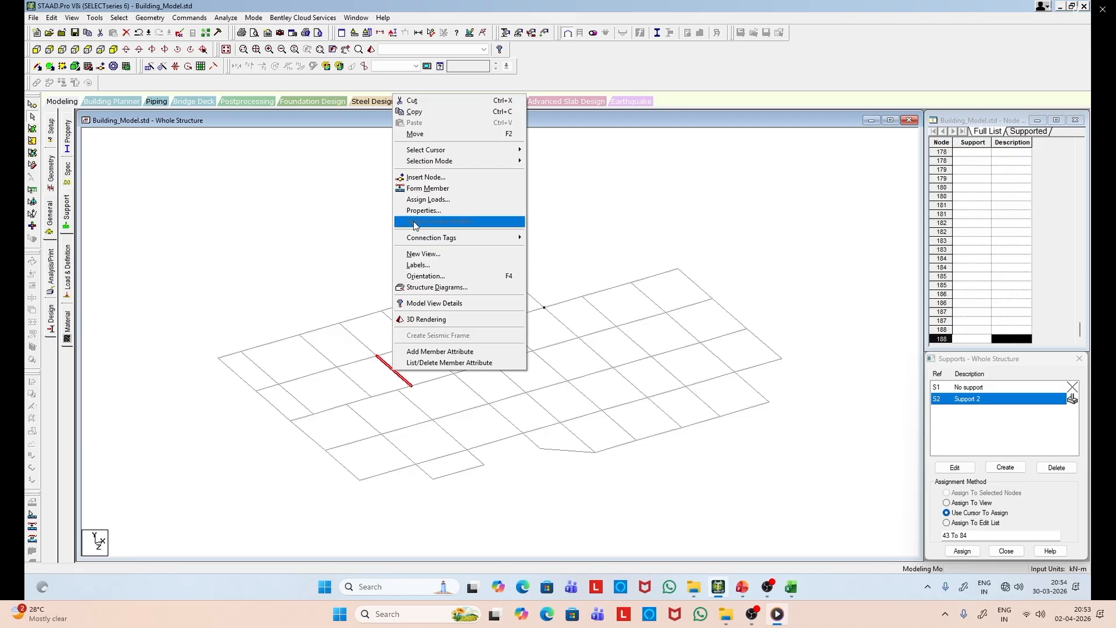
click(426, 176)
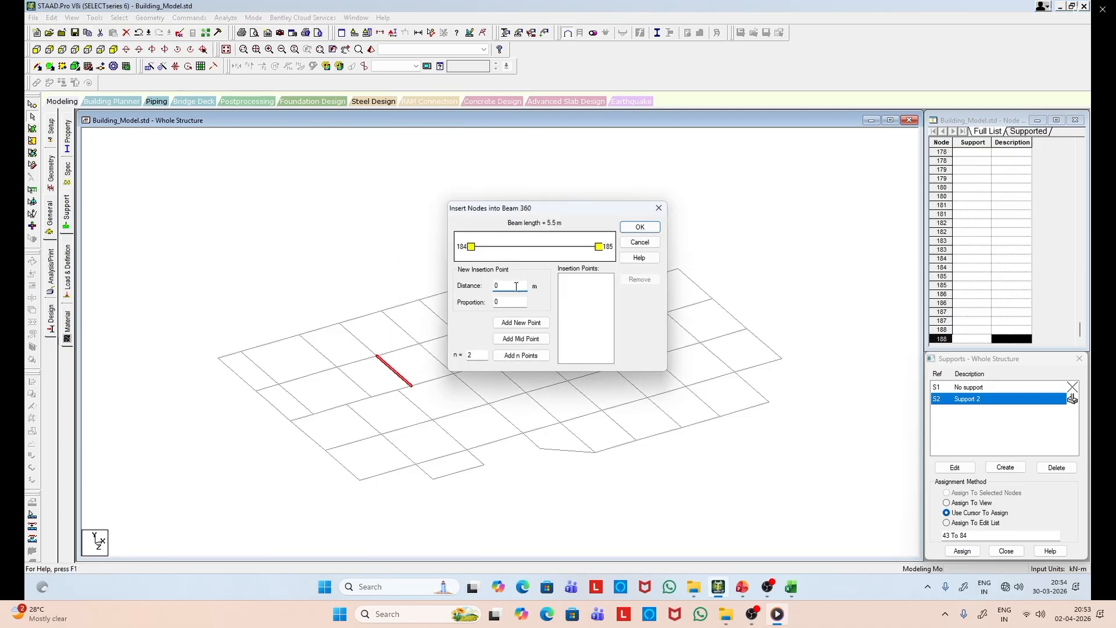
text(2.2)
click(521, 322)
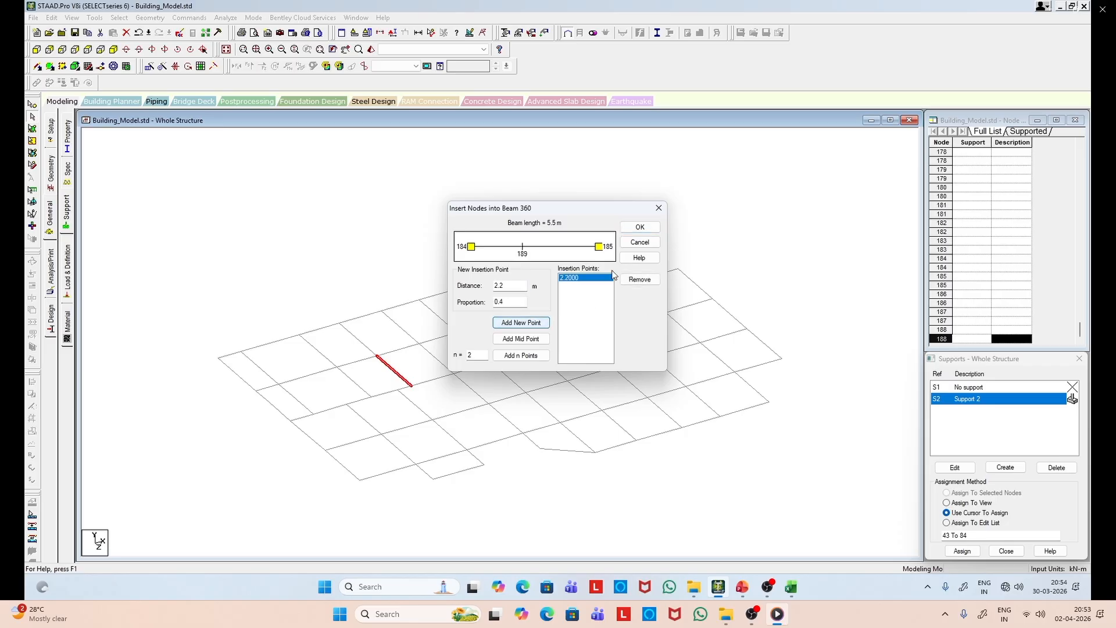
click(640, 228)
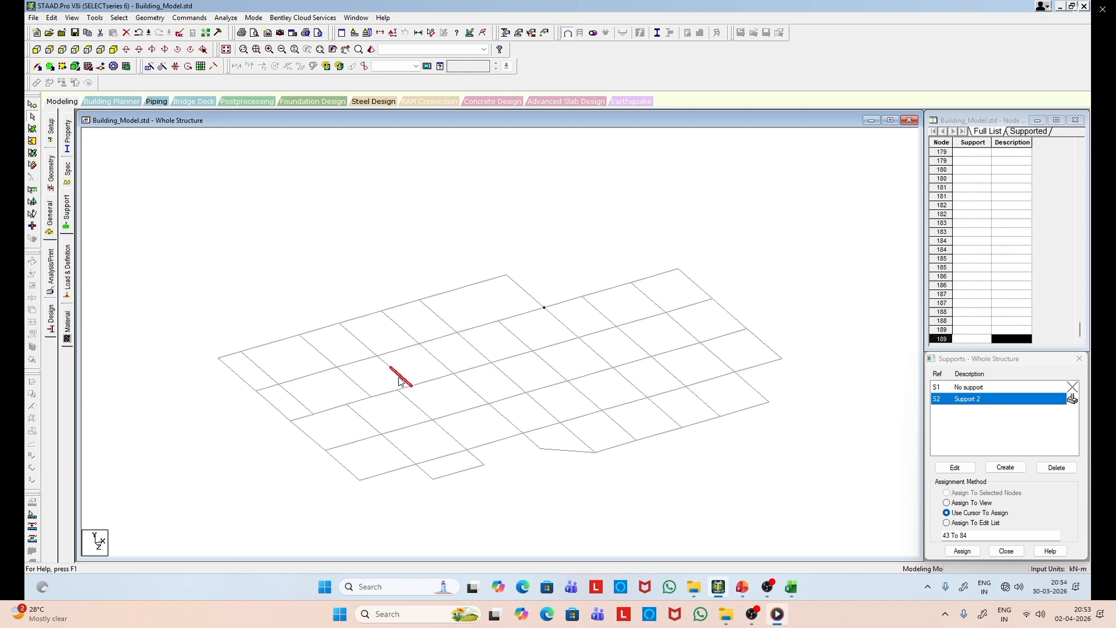
Step: Insert a node into beam 24 at a distance of 2.2 m
right_click(445, 367)
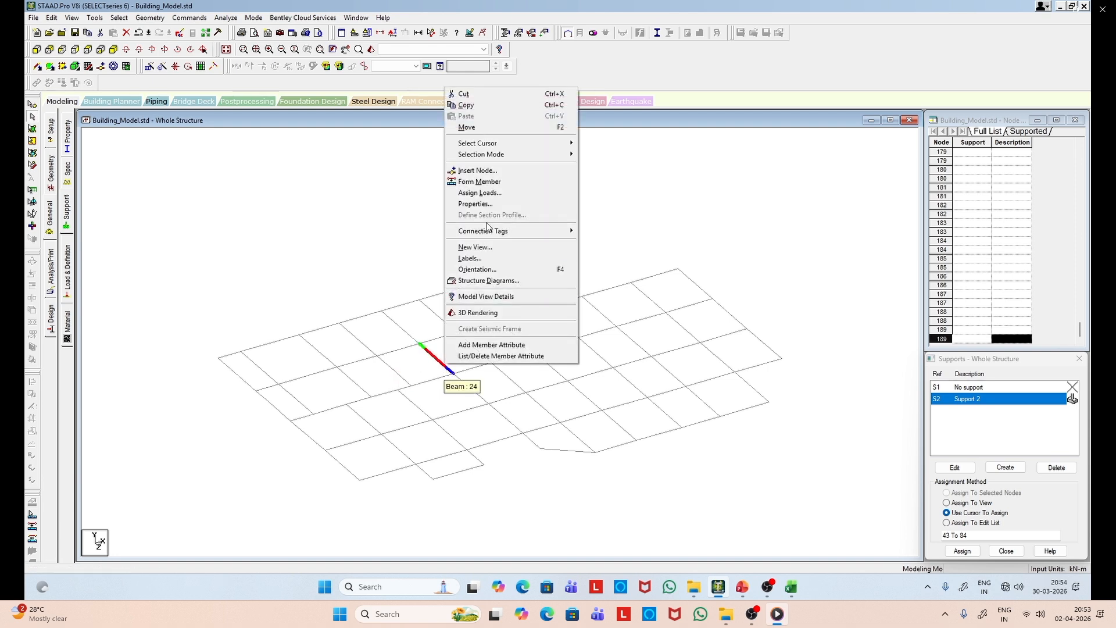
click(493, 170)
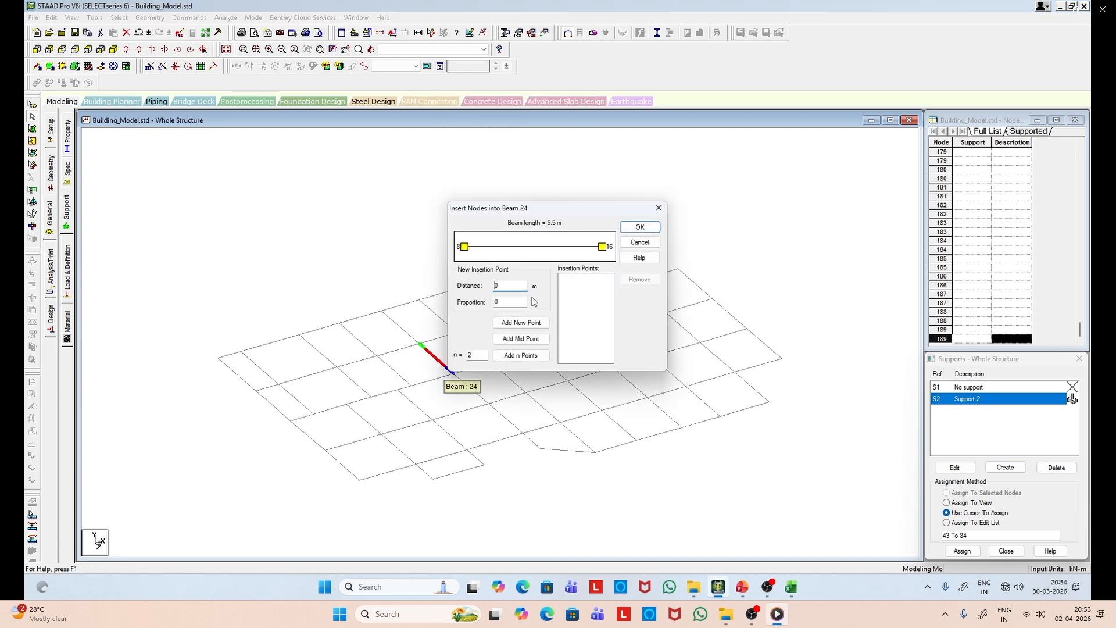
text(2.2)
click(532, 324)
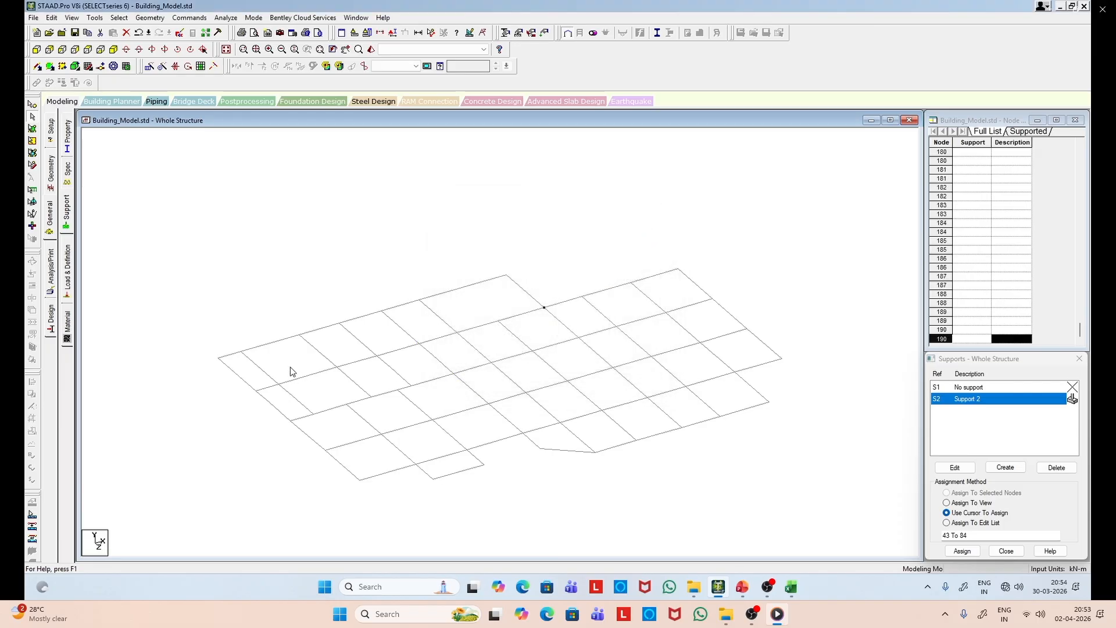
Step: Add beams along the row of new 2.2 m nodes from beam 23 to beam 24 and check the beam layout slide
click(38, 66)
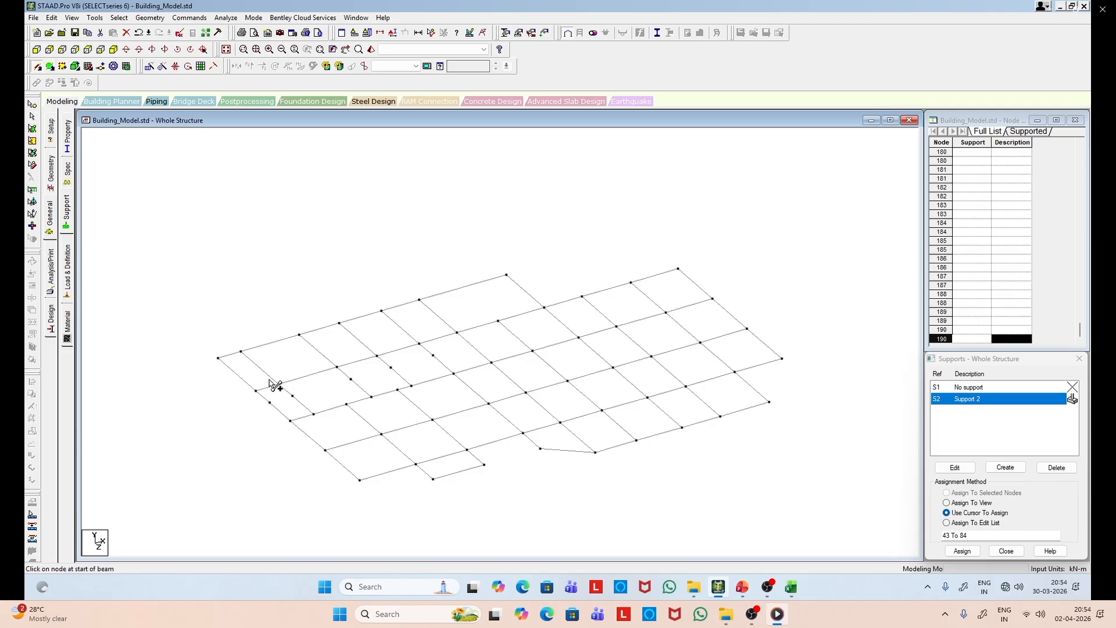
drag(270, 401, 433, 355)
click(741, 587)
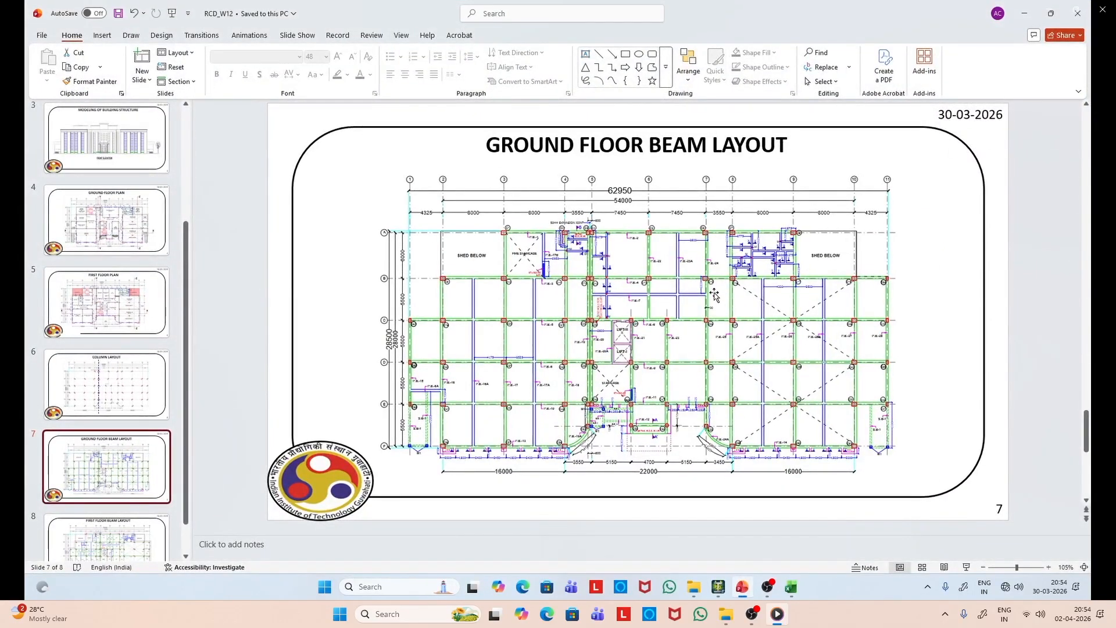
click(1019, 4)
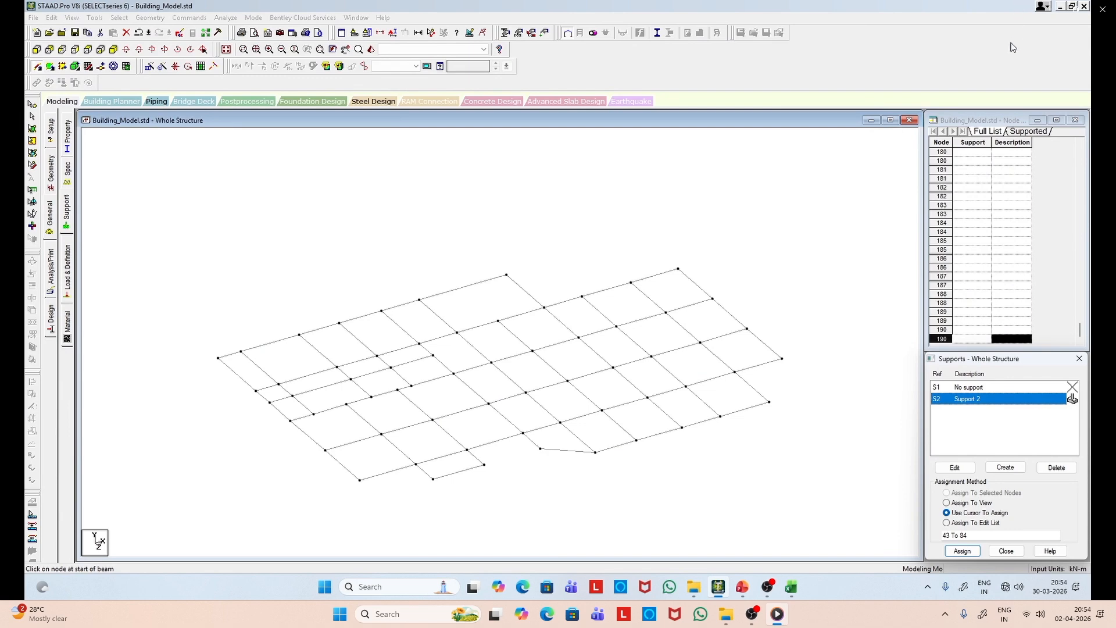
Step: Check the ground floor beam layout slide and insert a node into beam 4 at a distance of 2.775 m
click(742, 587)
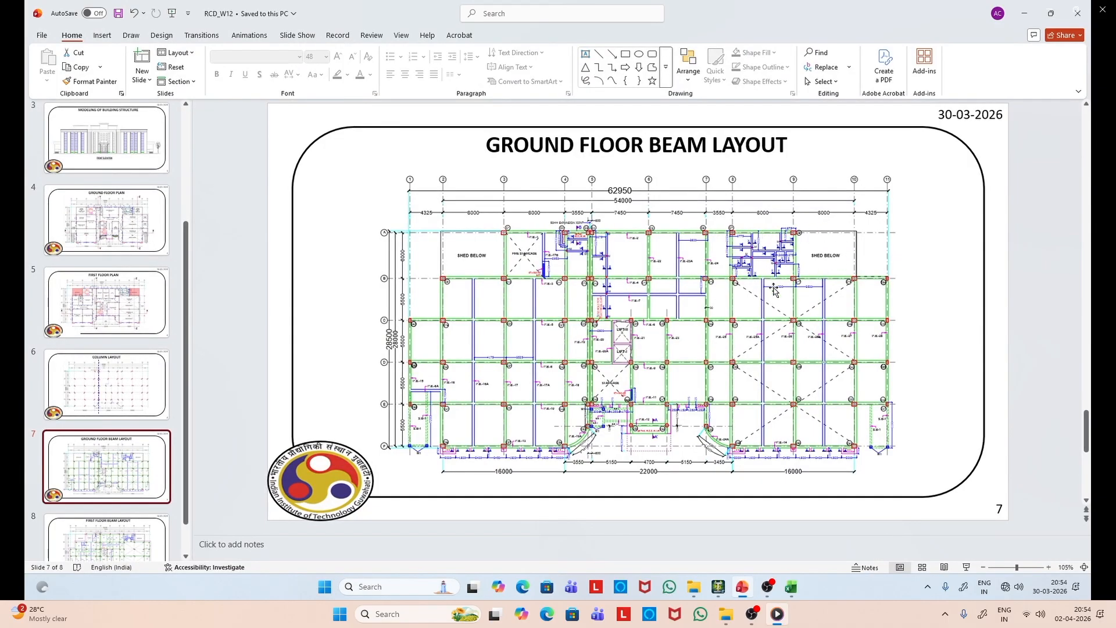
click(1025, 13)
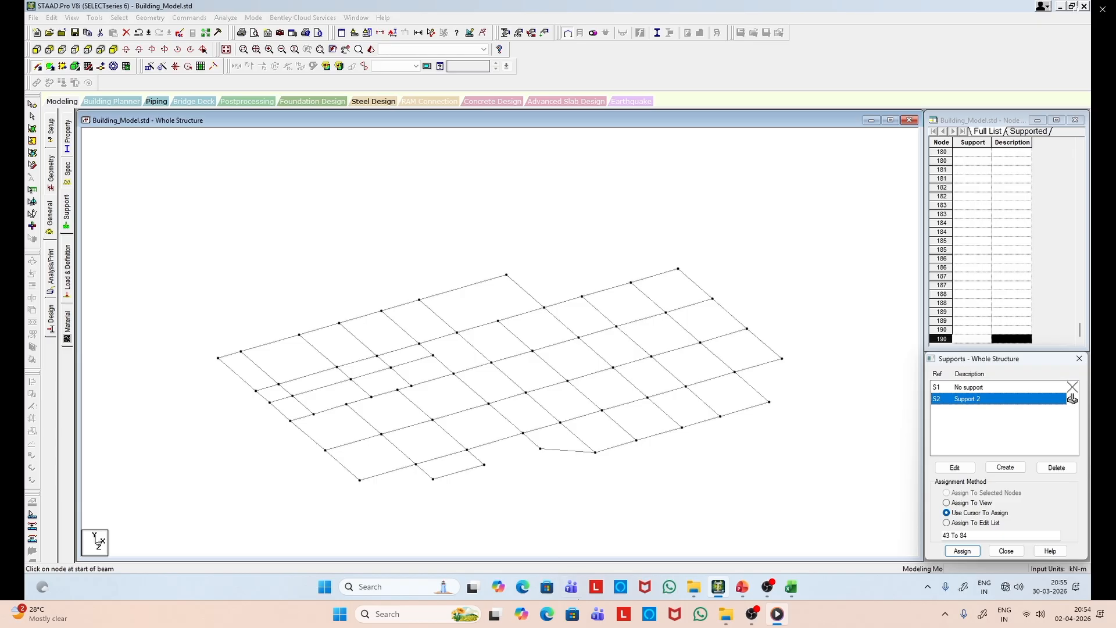
click(741, 588)
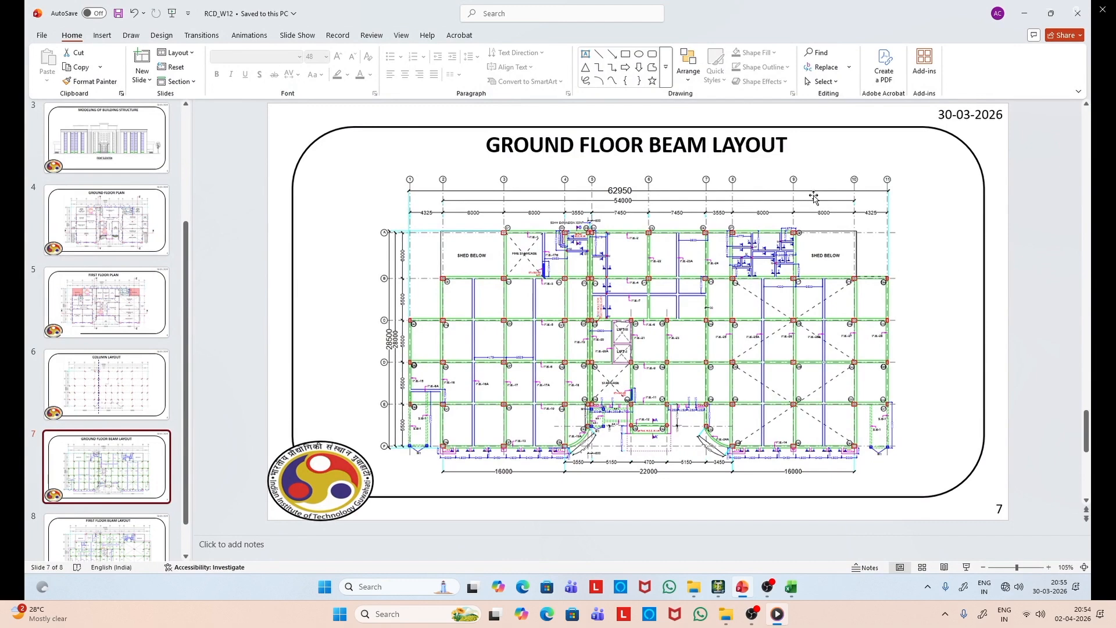
click(1022, 13)
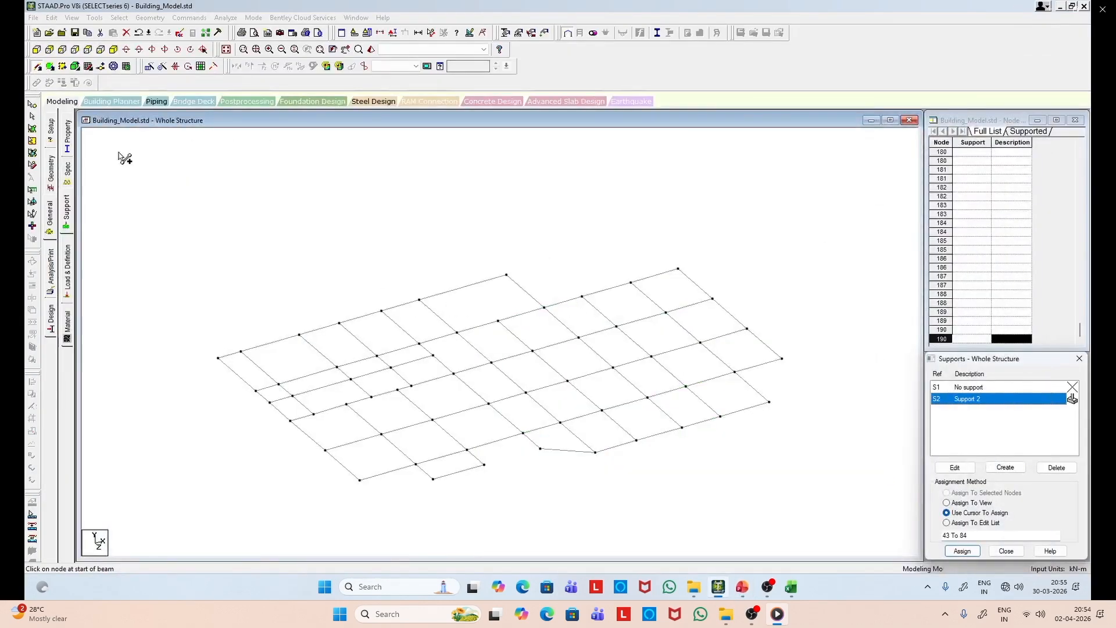
click(29, 117)
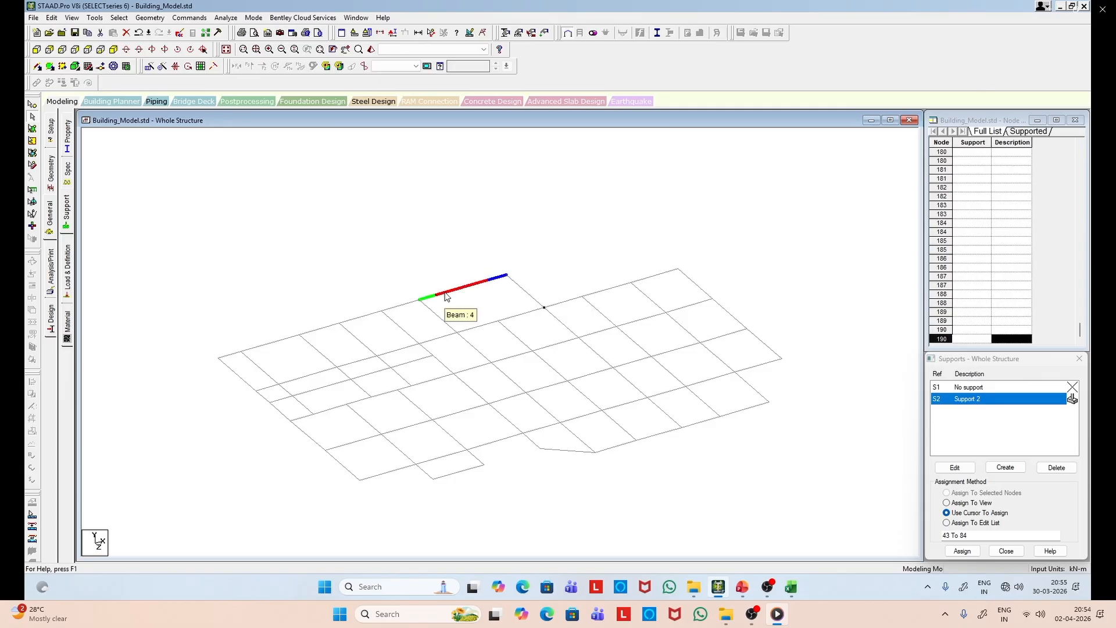
right_click(446, 297)
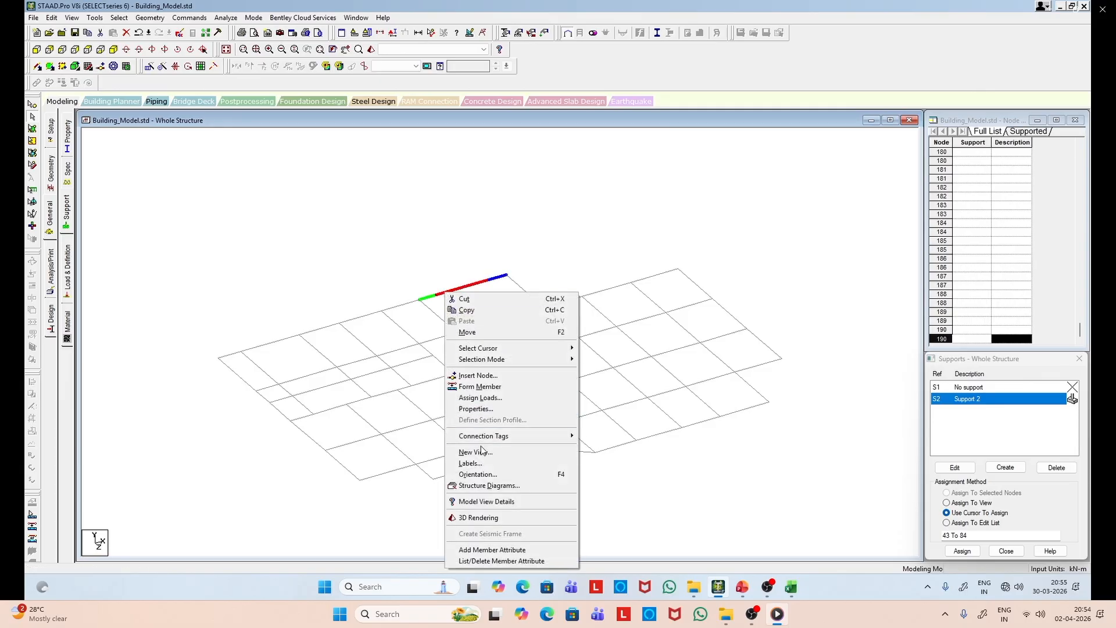
click(490, 376)
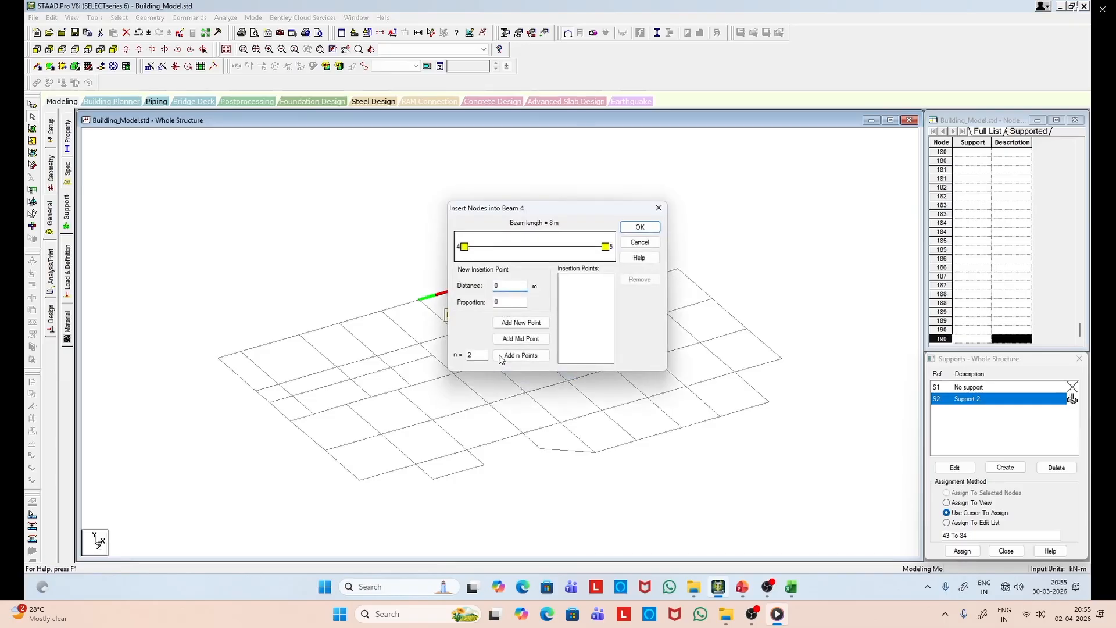
click(742, 588)
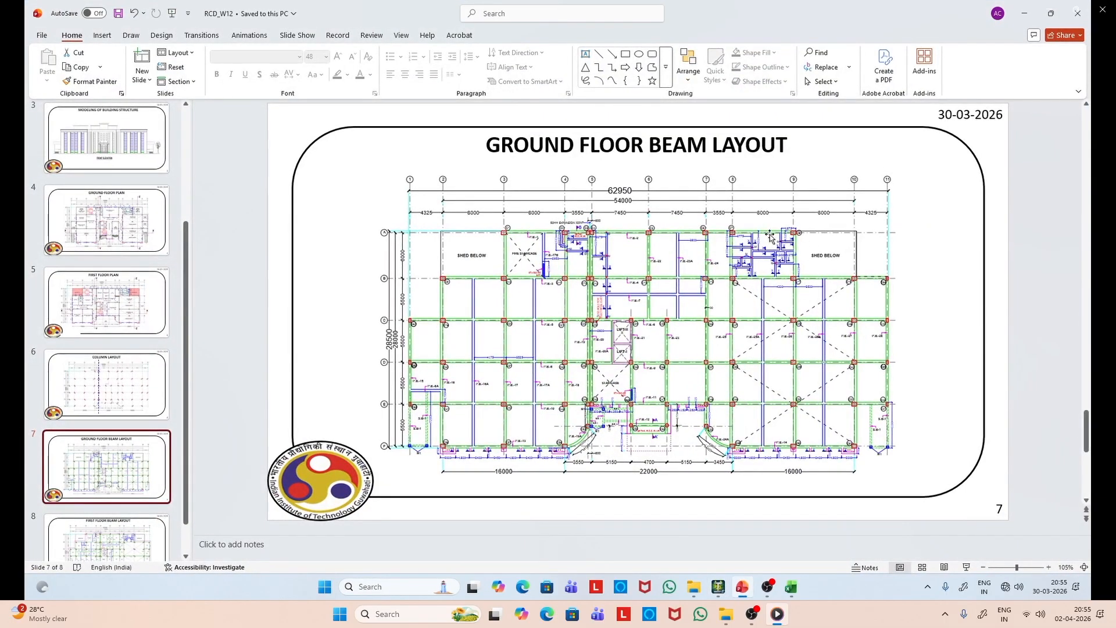
click(1025, 13)
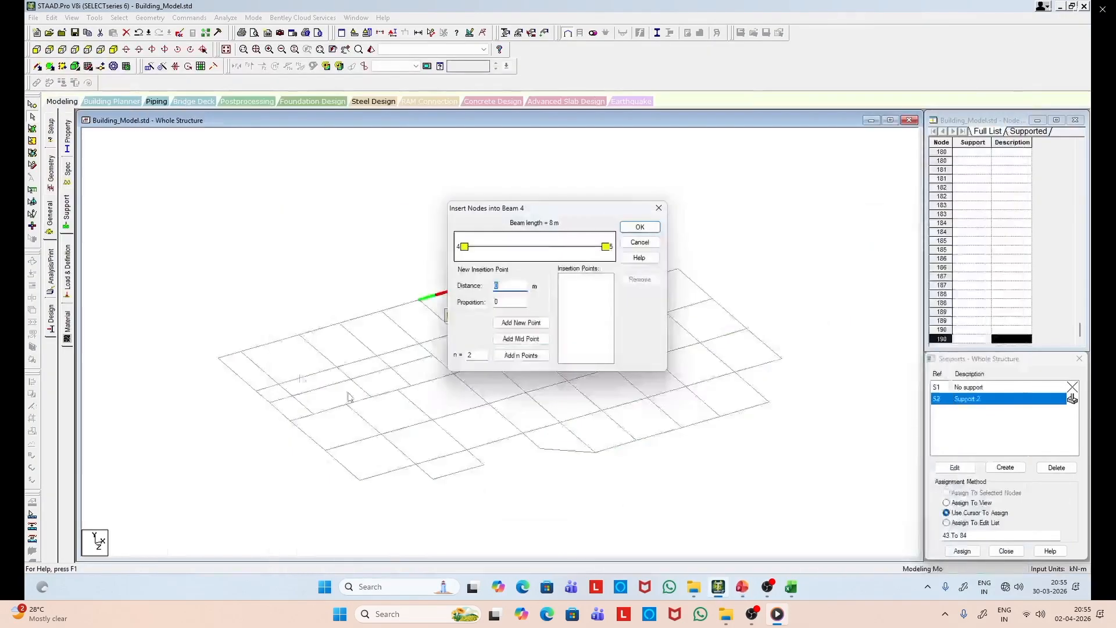
text(2)
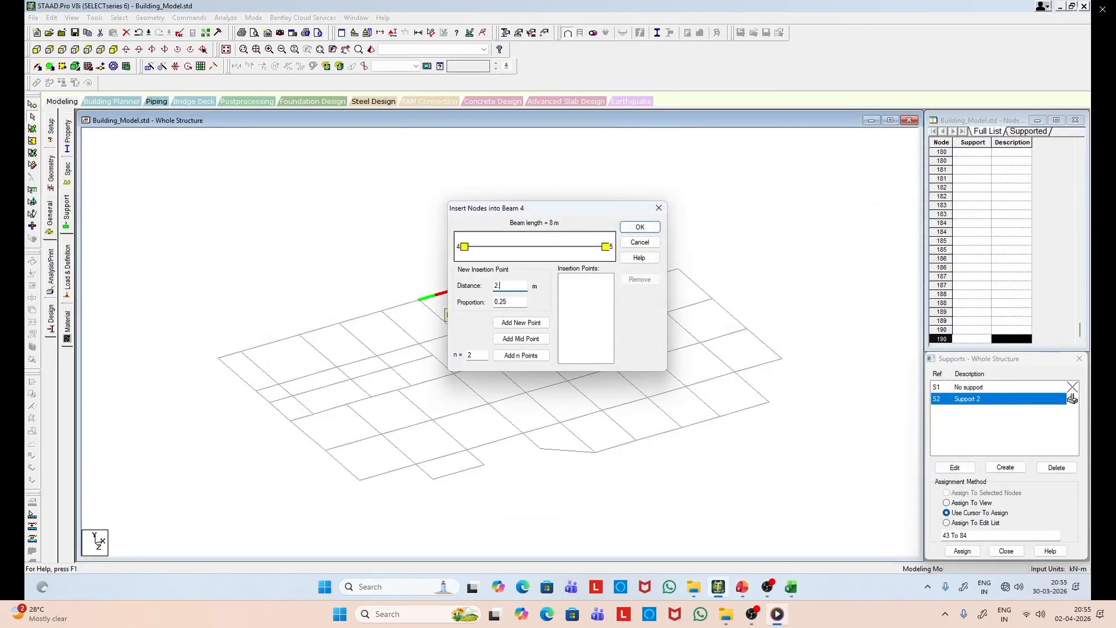
text(.775)
click(507, 322)
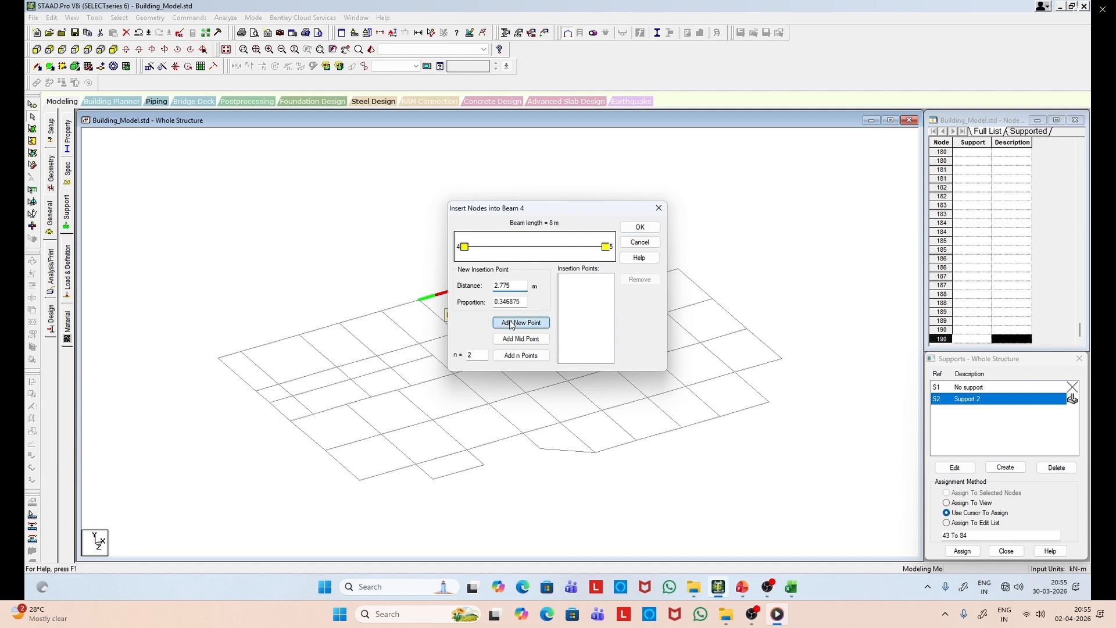
click(640, 227)
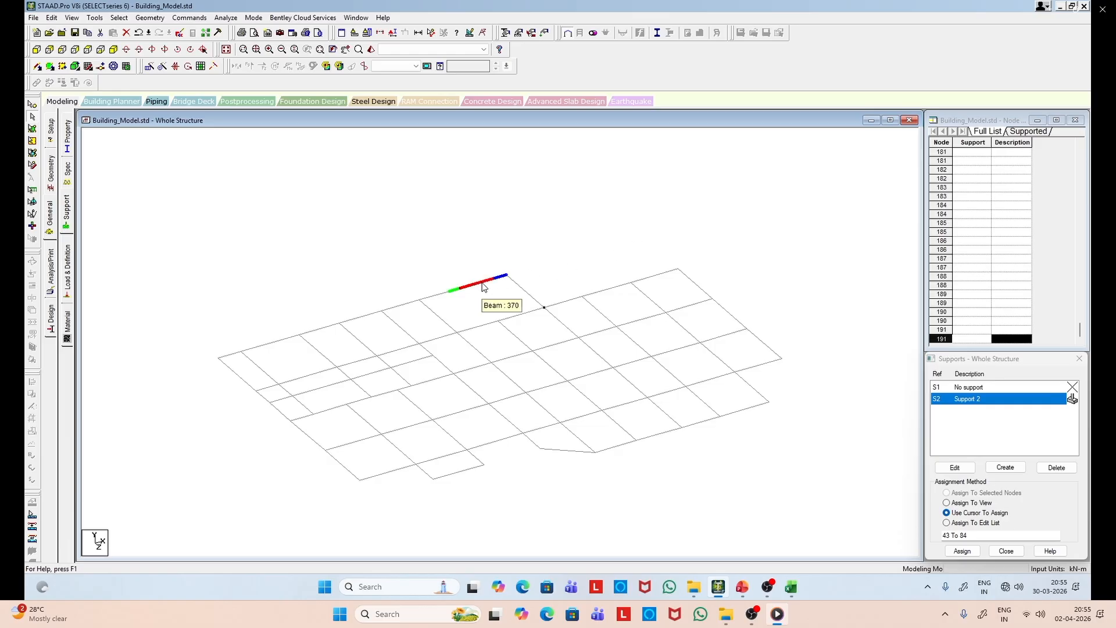
click(451, 292)
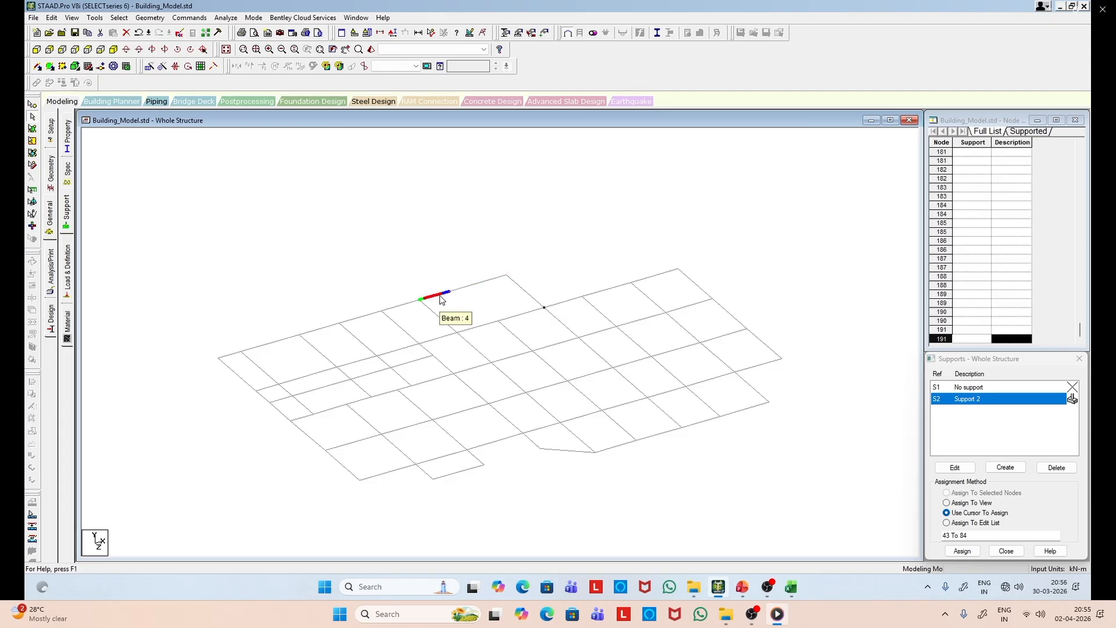
click(441, 296)
click(465, 287)
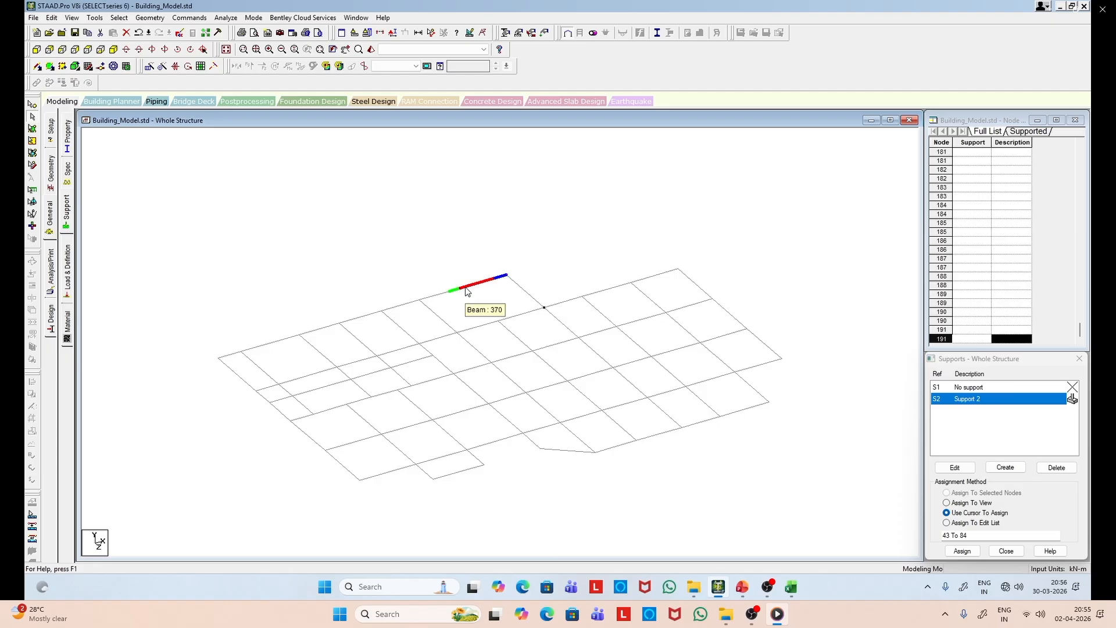
click(473, 328)
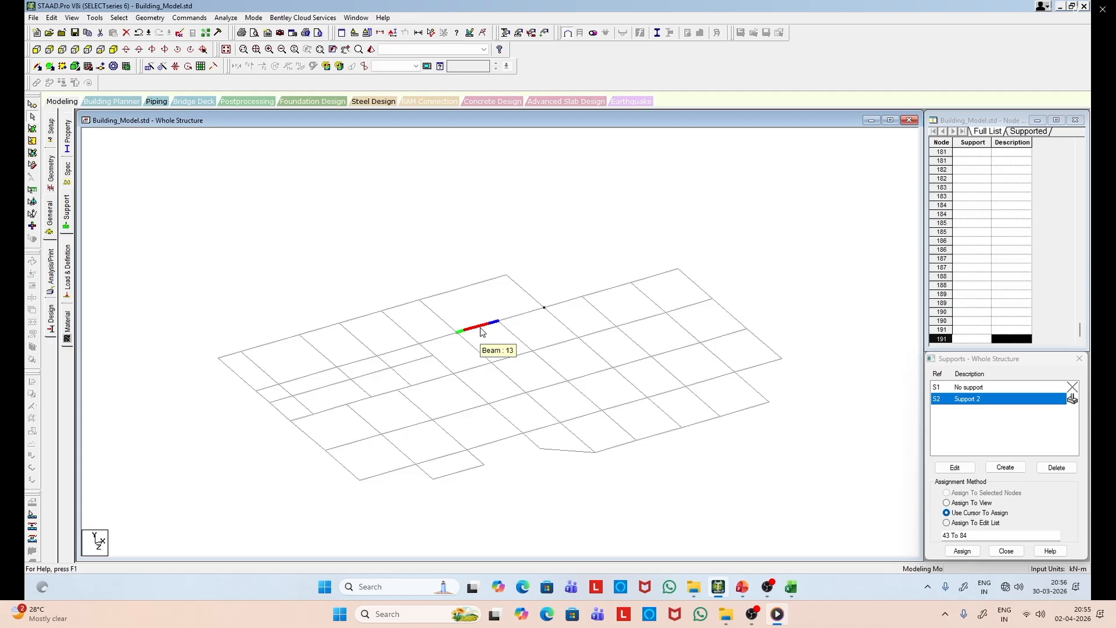
click(468, 288)
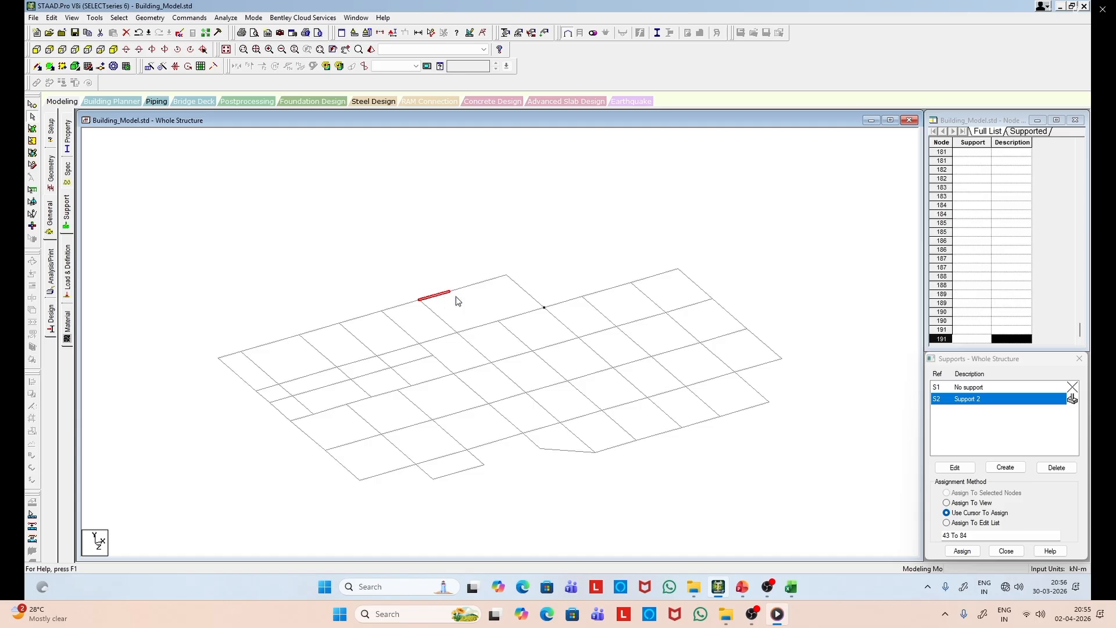
Step: Create a beam from the new node between beams 4 and 370 using a Translational Repeat in Z with linked steps
click(32, 104)
click(448, 291)
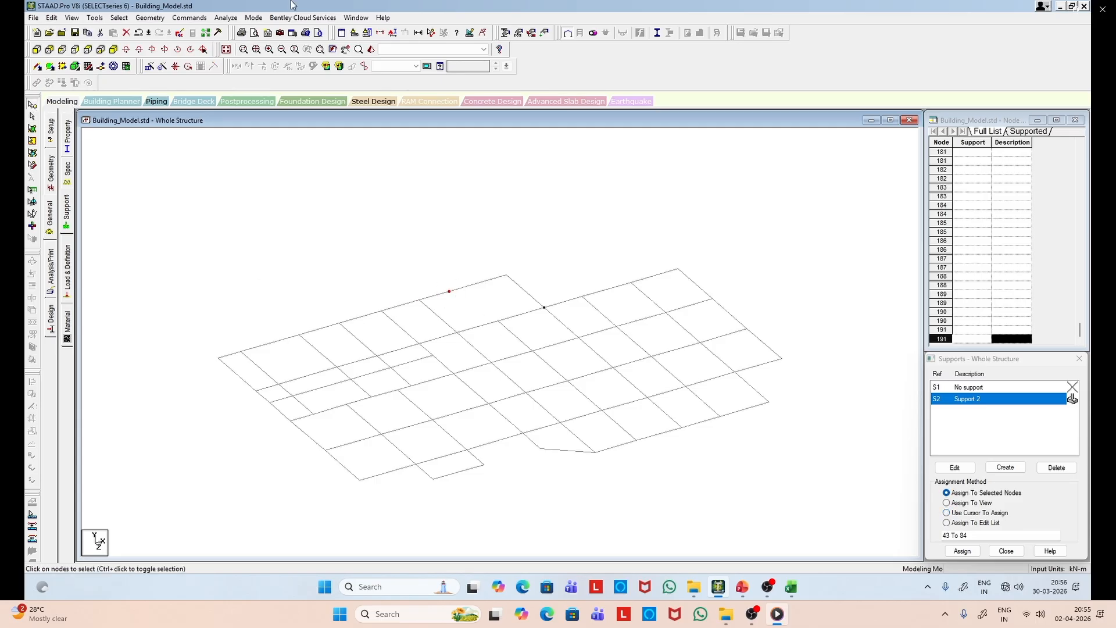
click(149, 65)
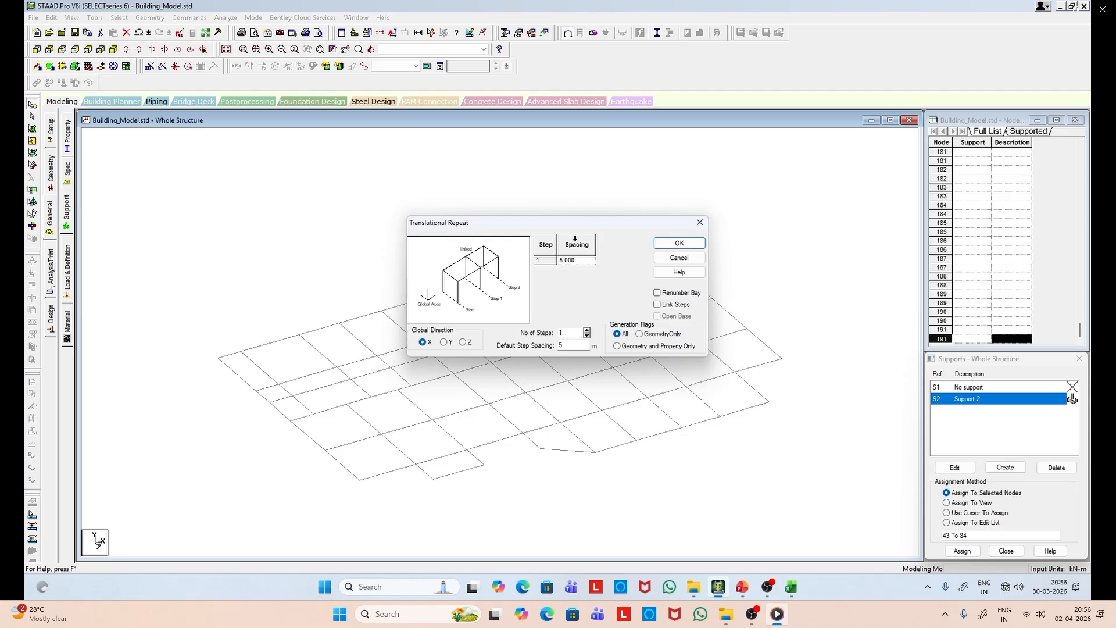
click(465, 343)
click(562, 347)
click(658, 305)
click(679, 243)
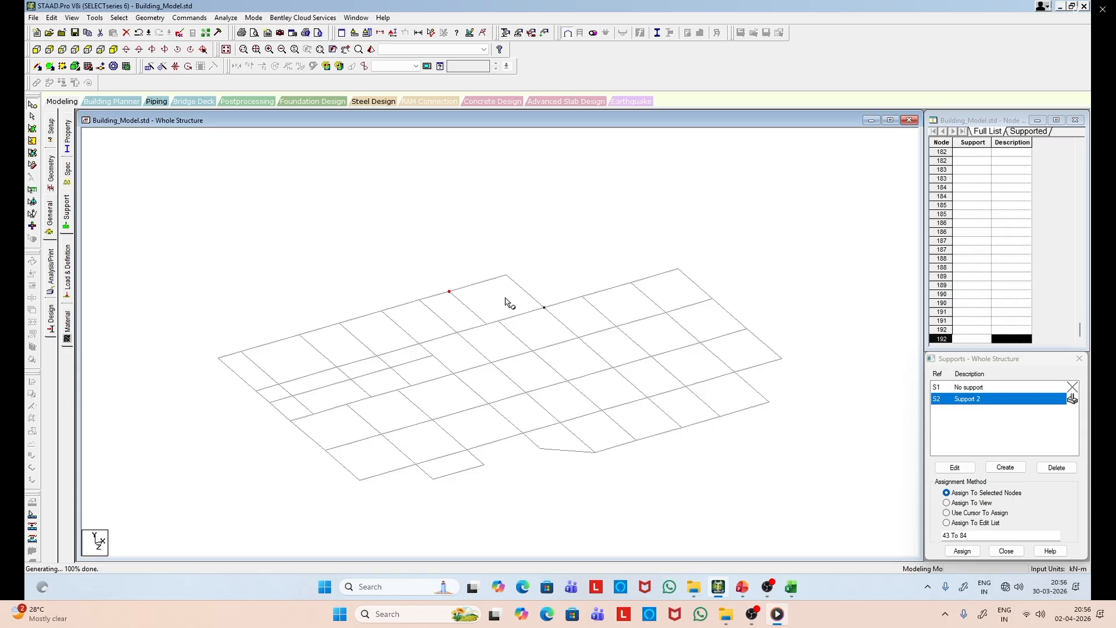
Step: Measure the distance from beam 370's start node to its corner node, clear the dimension and compare with the beam layout slide
click(742, 587)
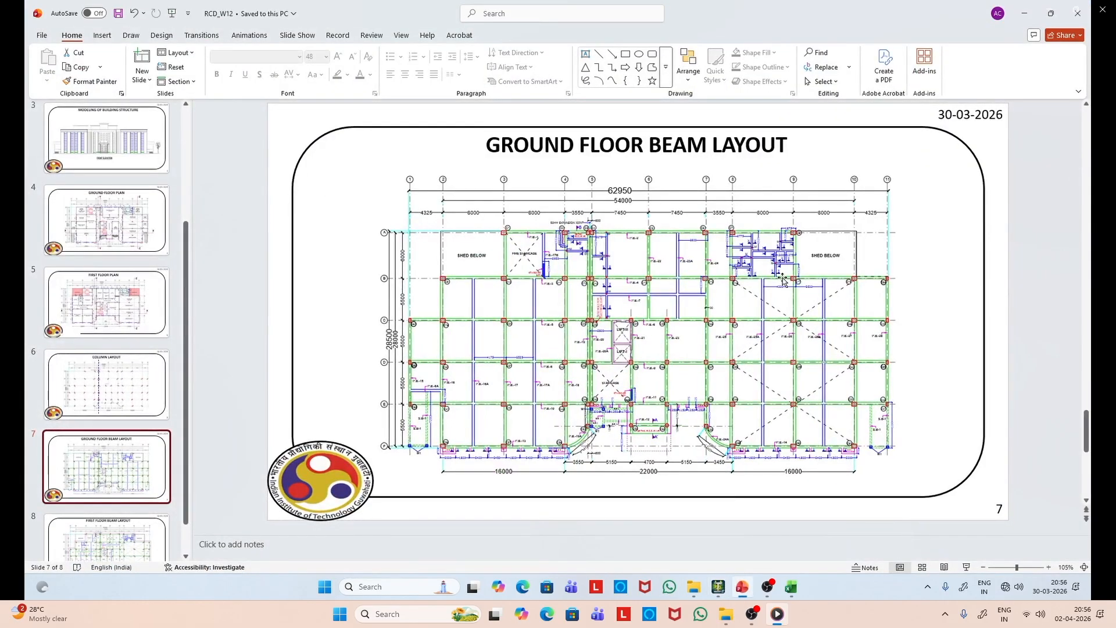
click(1023, 15)
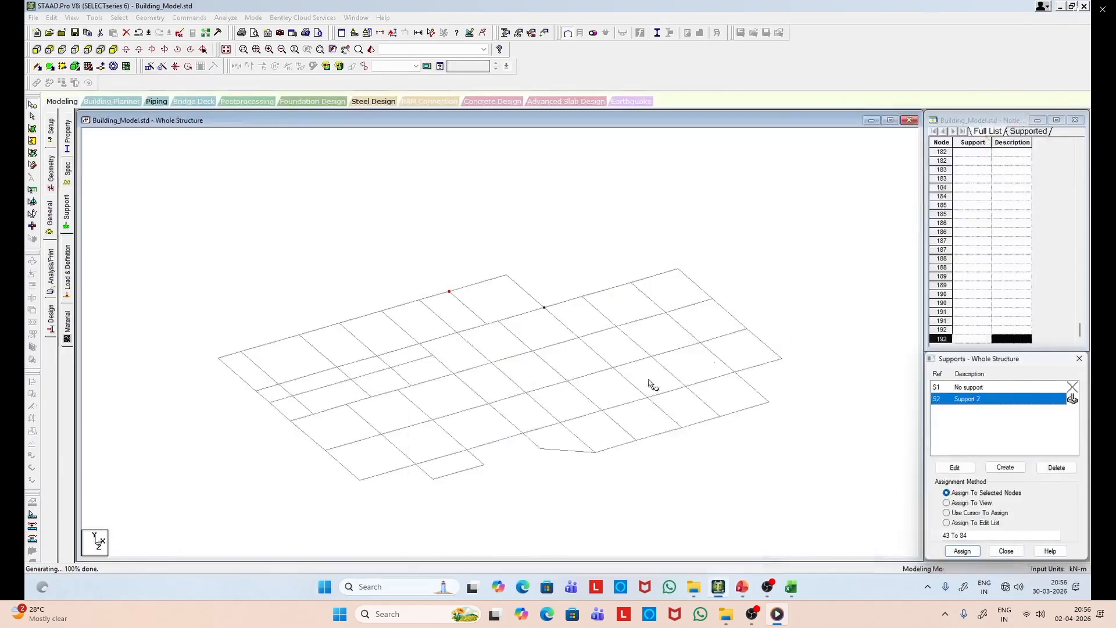
click(428, 203)
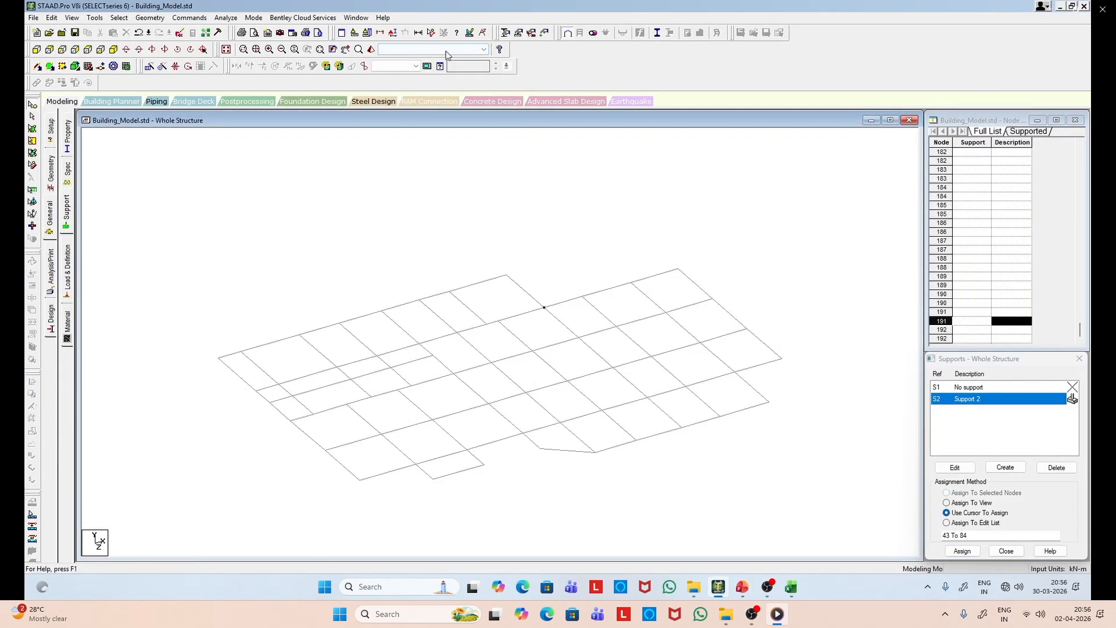
click(431, 32)
click(450, 292)
click(507, 276)
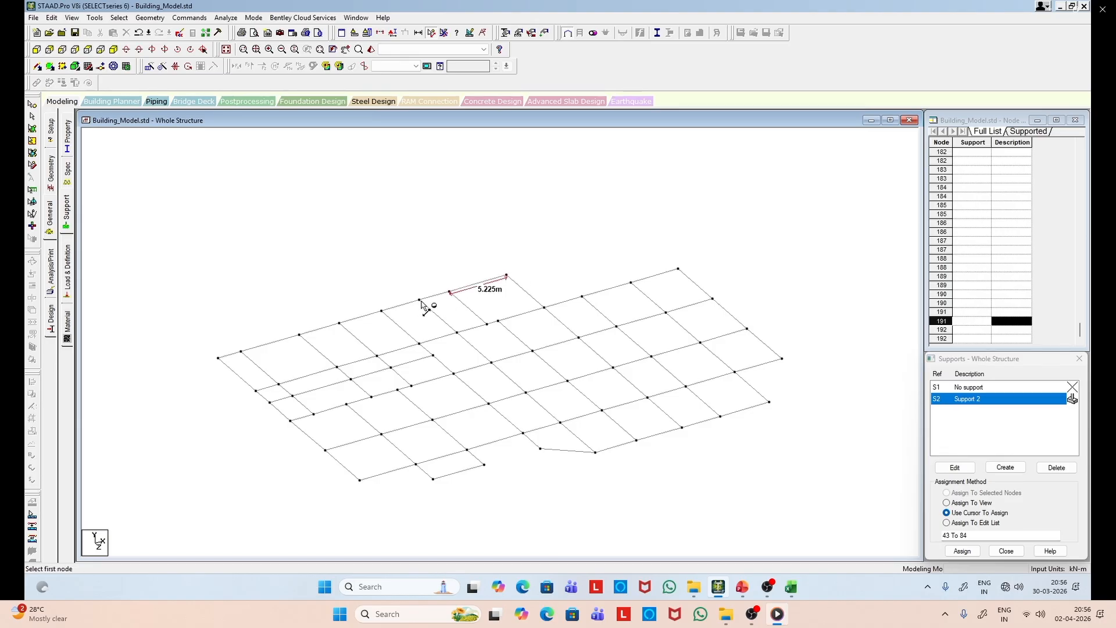
click(507, 275)
click(420, 300)
click(420, 300)
click(506, 275)
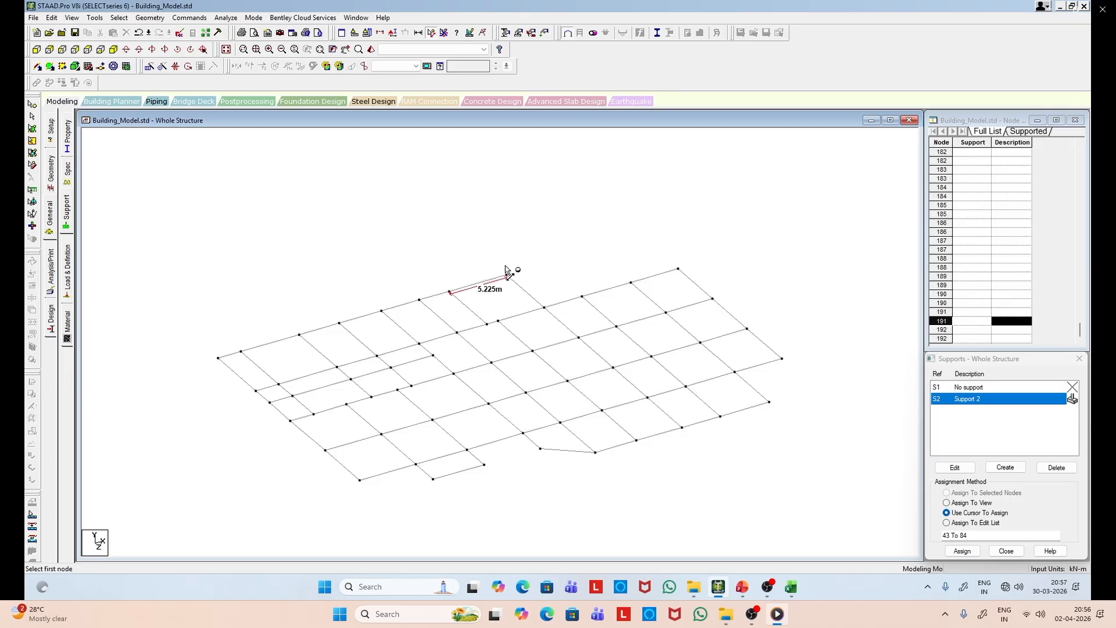
click(444, 32)
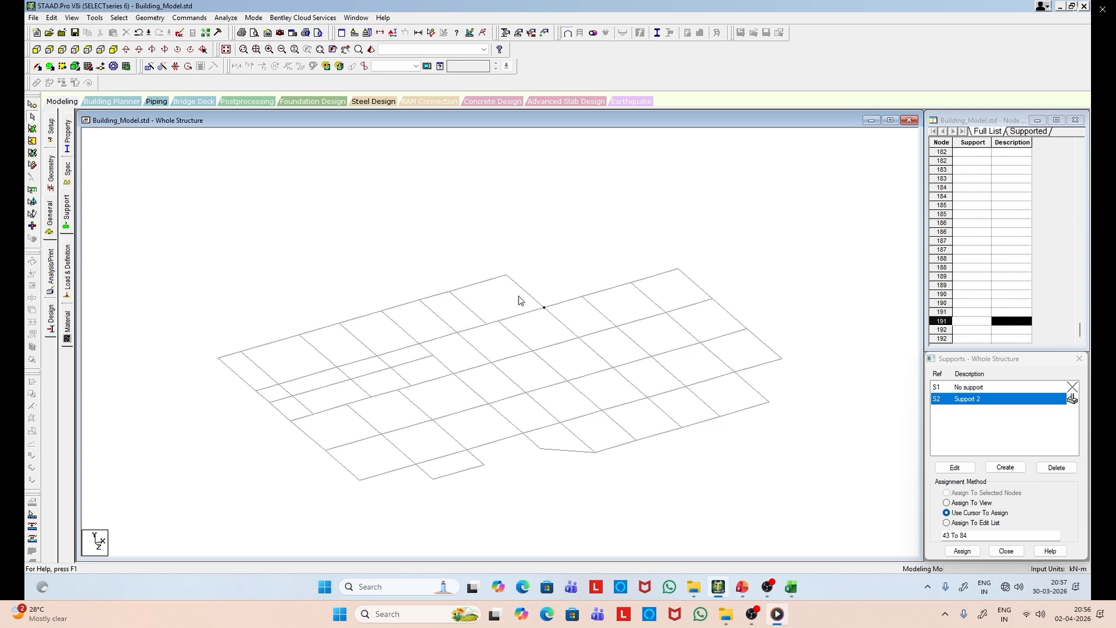
click(742, 586)
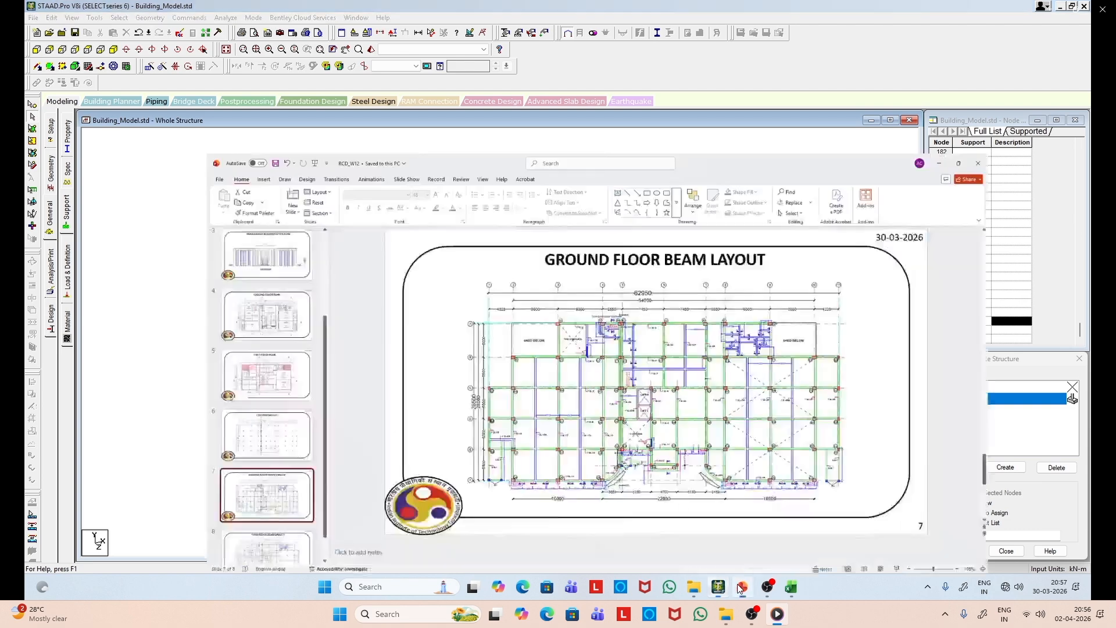
click(1024, 13)
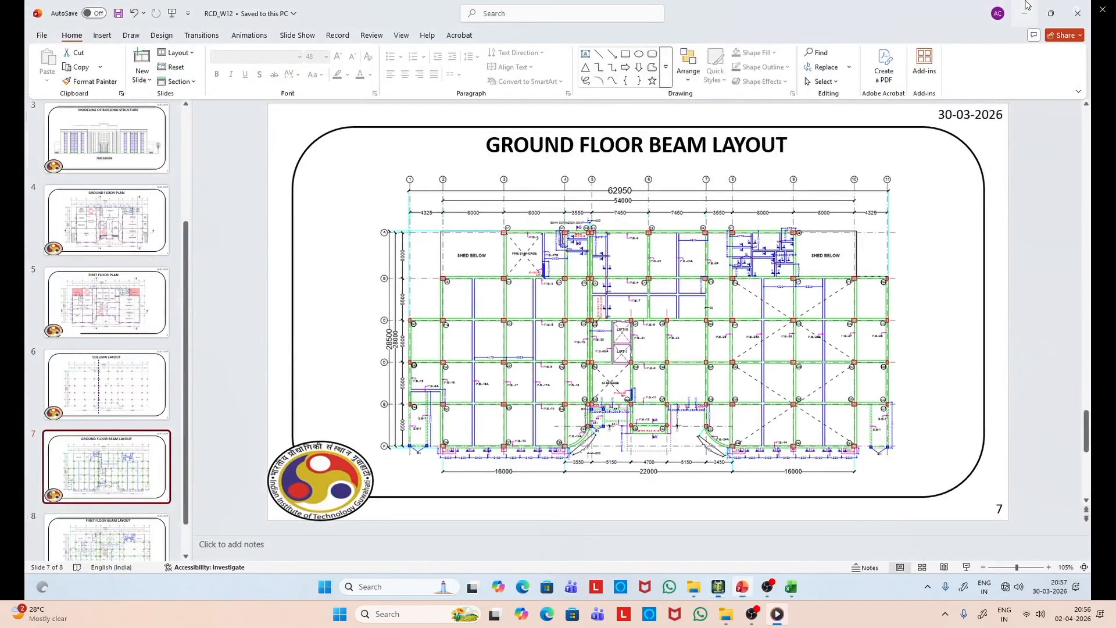
click(484, 282)
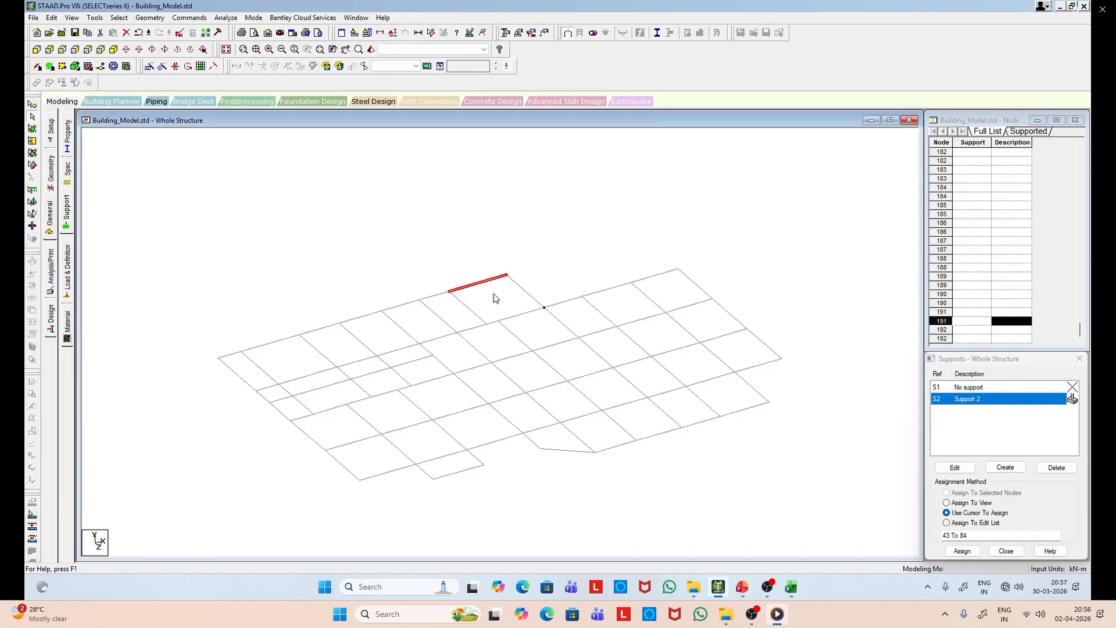
click(511, 316)
right_click(489, 284)
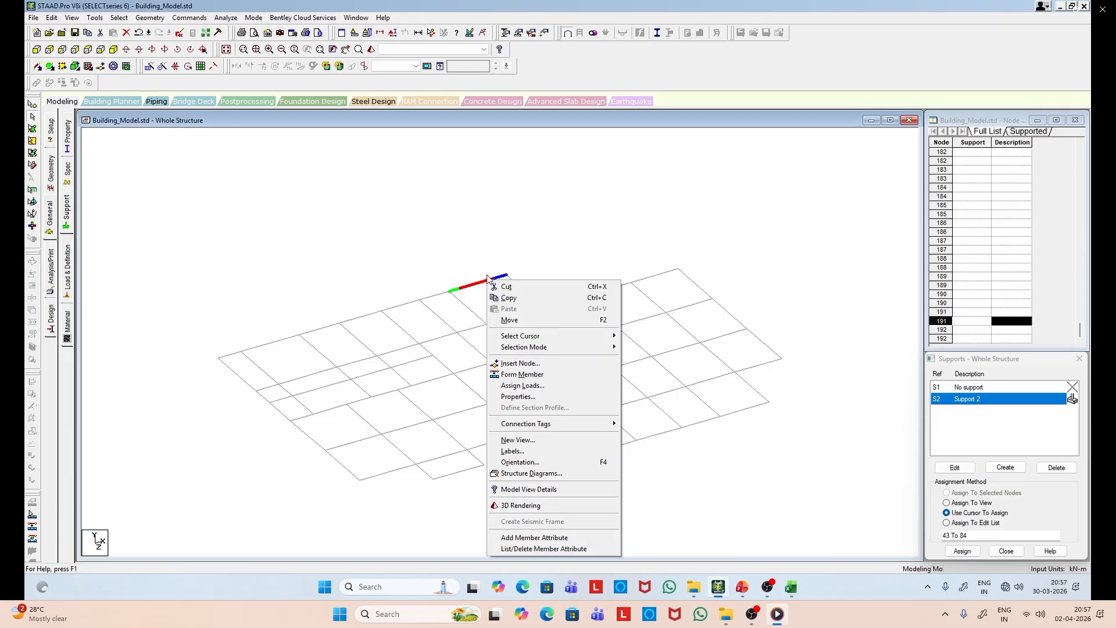
click(491, 249)
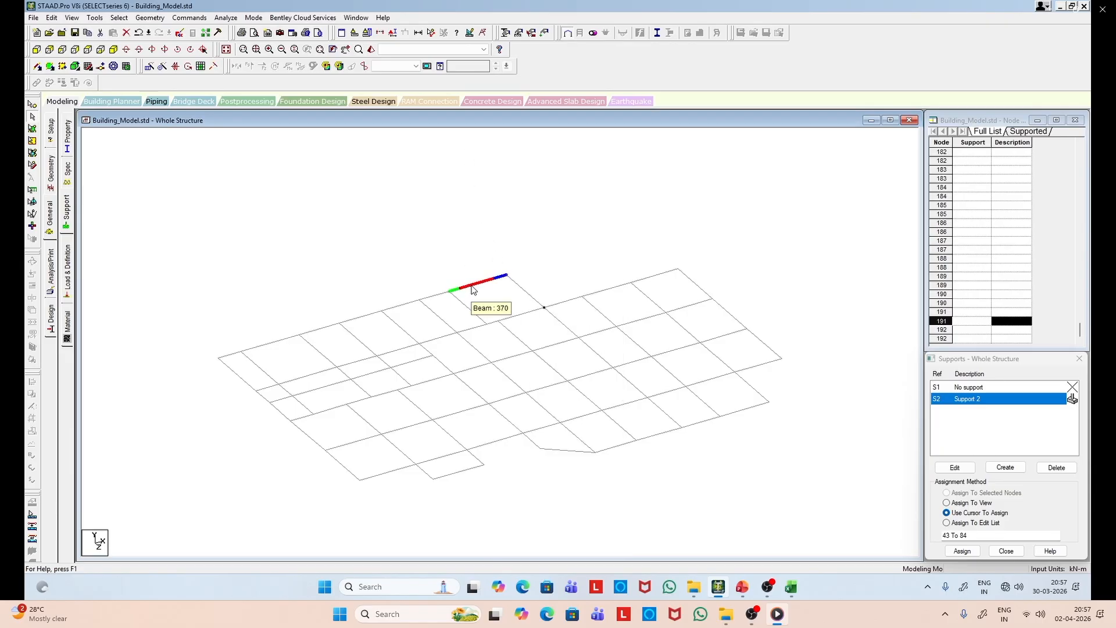
click(472, 289)
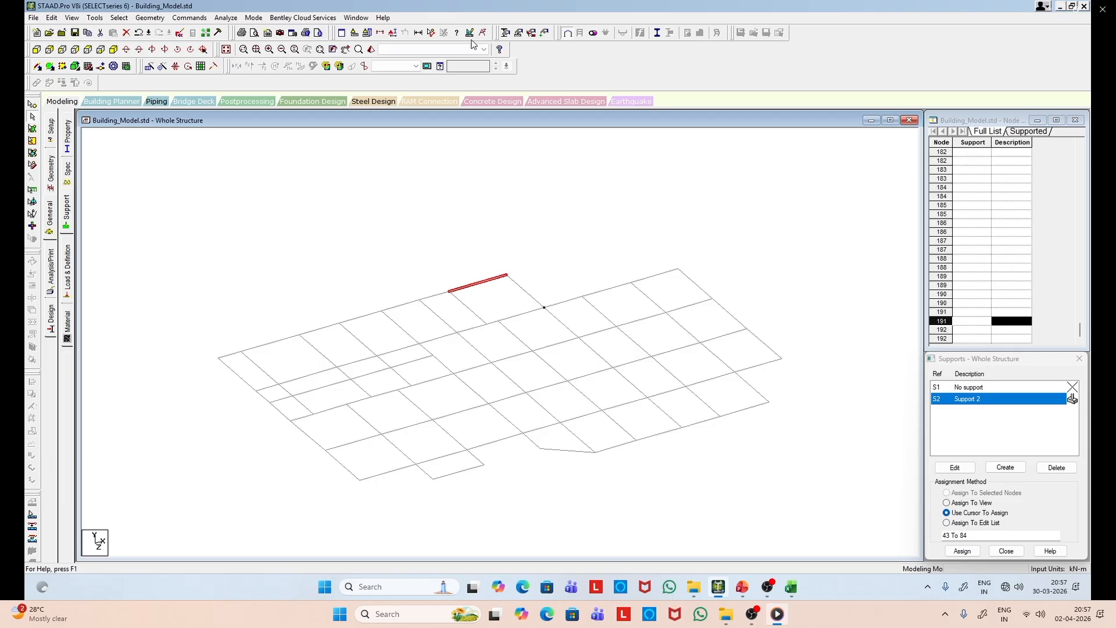
click(431, 33)
click(32, 116)
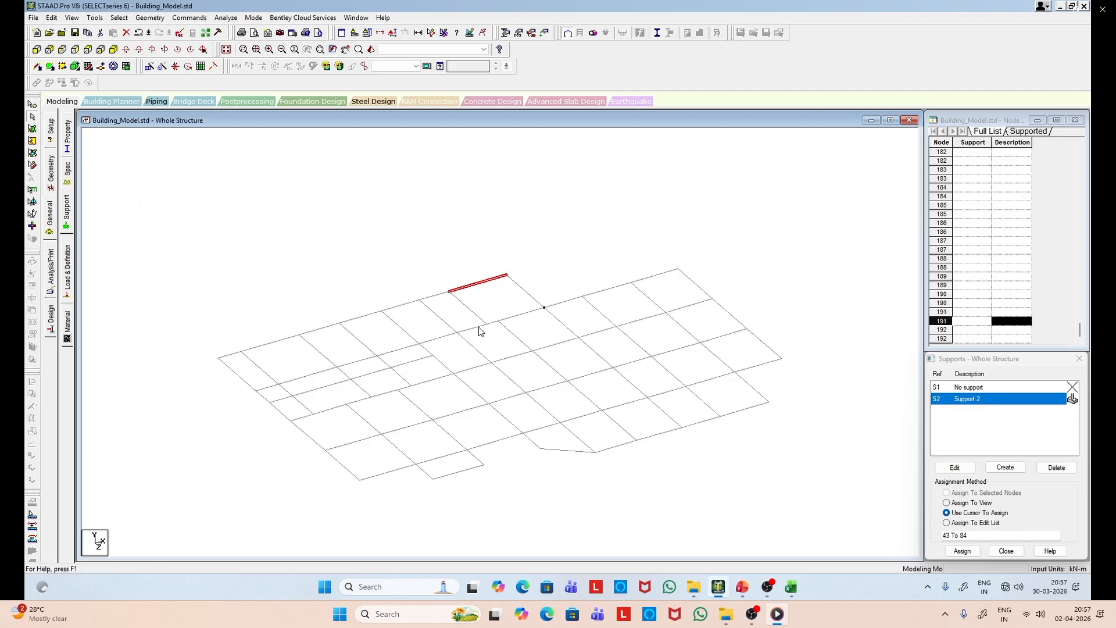
Step: Insert a node into beam 370 at a distance of 3.225 m and save the modified structure
right_click(482, 283)
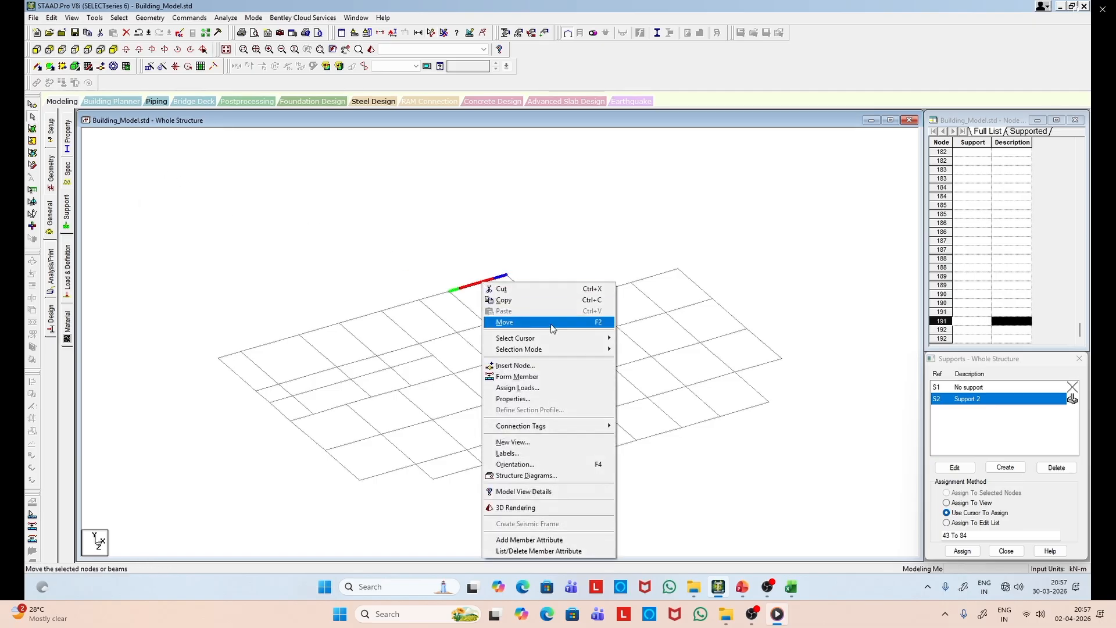
click(545, 369)
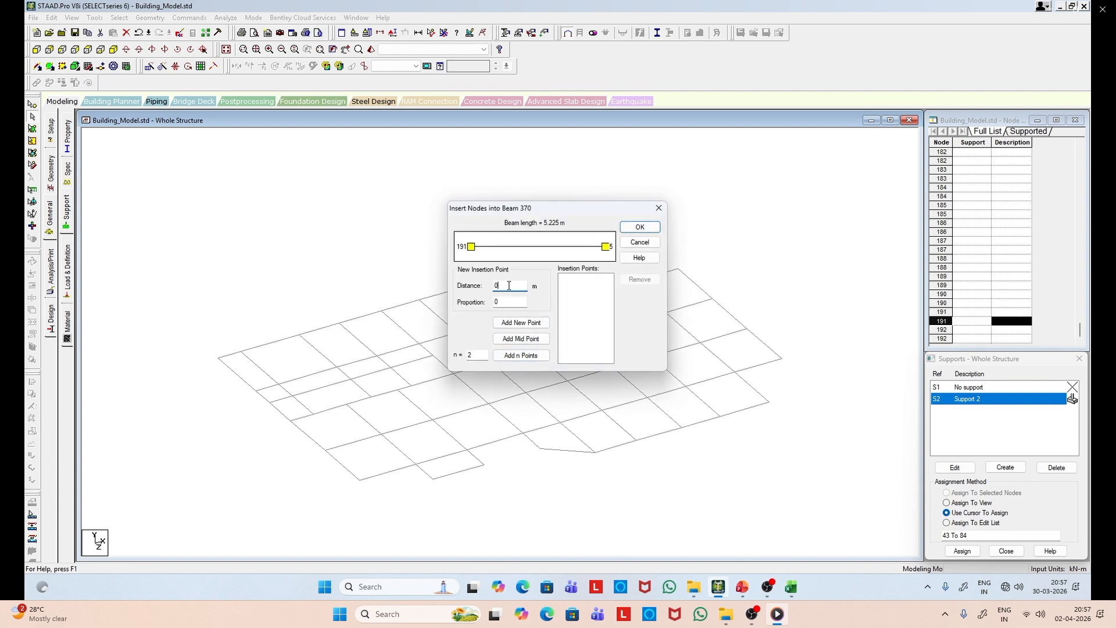
text(3)
click(521, 322)
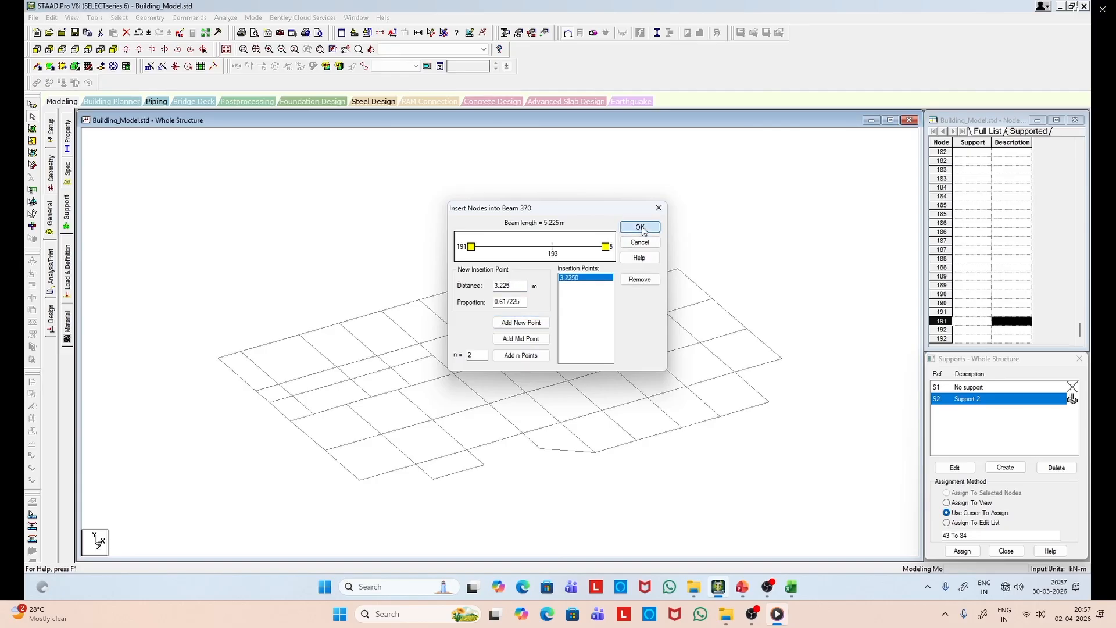
click(639, 227)
click(564, 313)
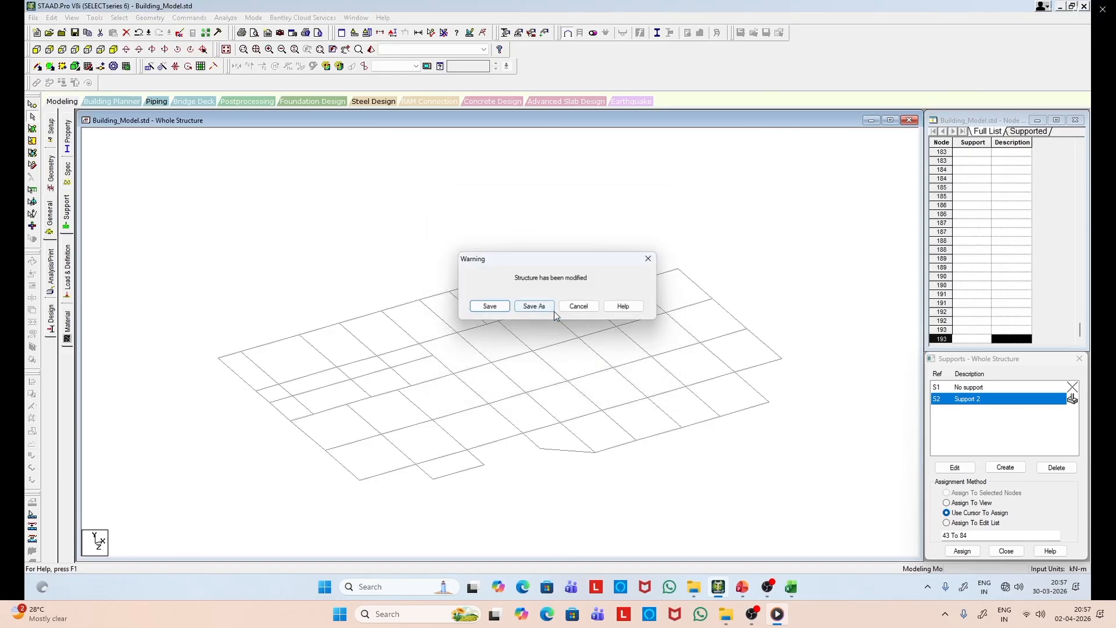
click(486, 308)
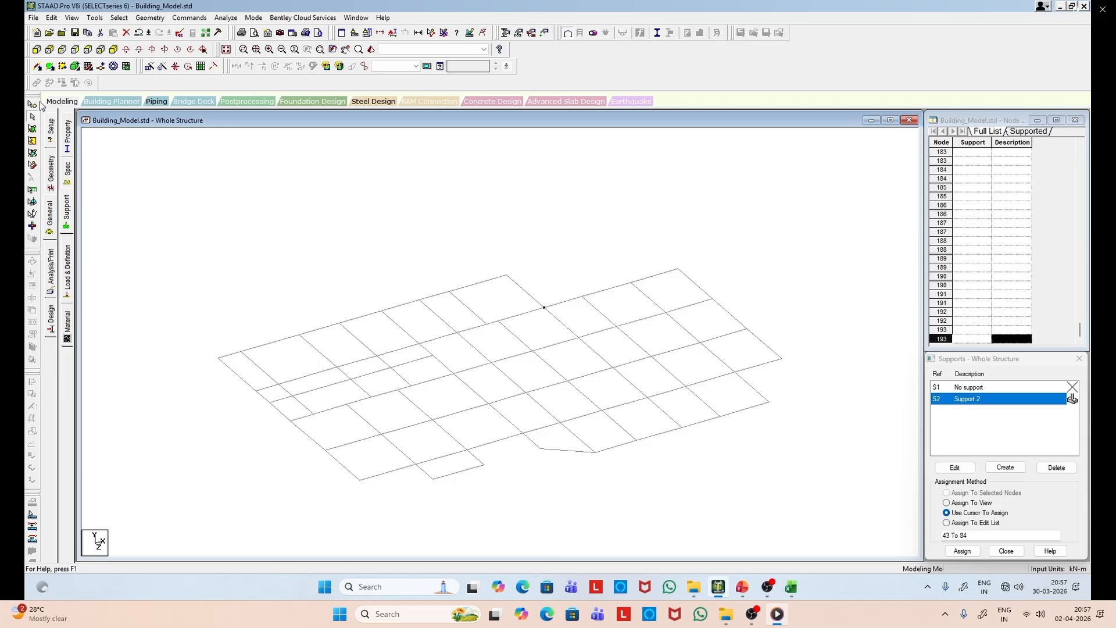
Step: Create a beam from the new node on former beam 370 using a one-step Translational Repeat of 6 m in Z with linked steps
drag(474, 271, 500, 298)
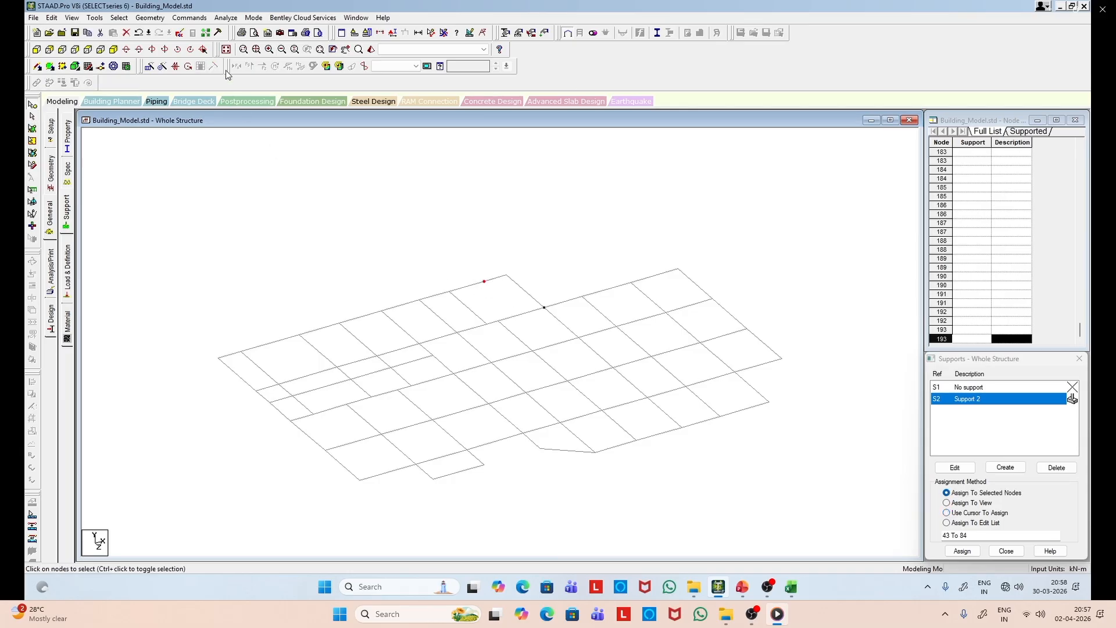
click(161, 67)
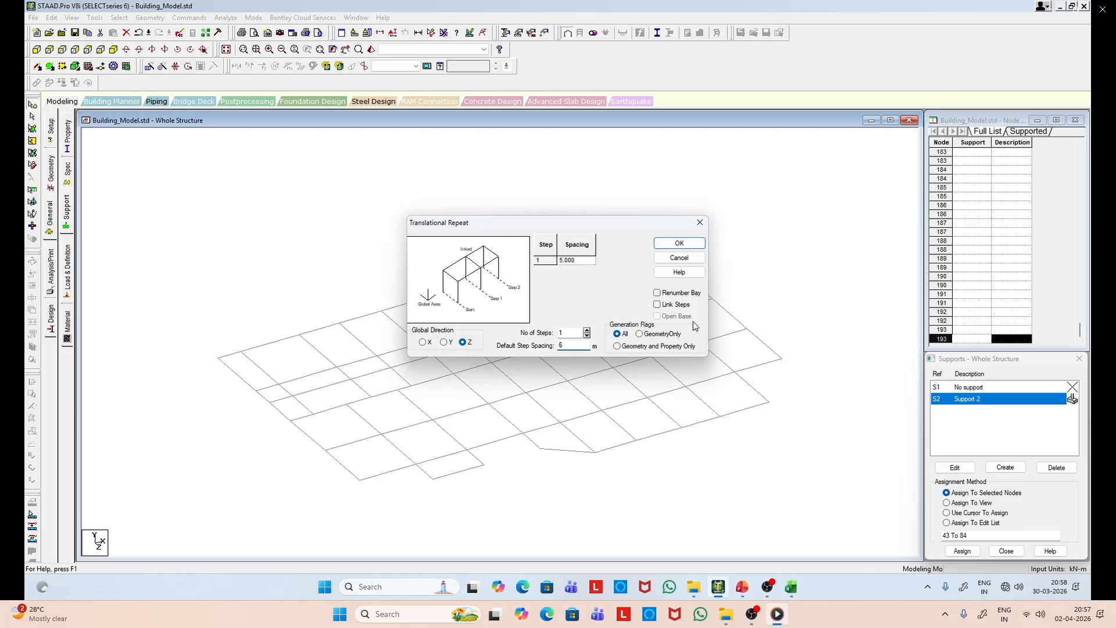
click(679, 243)
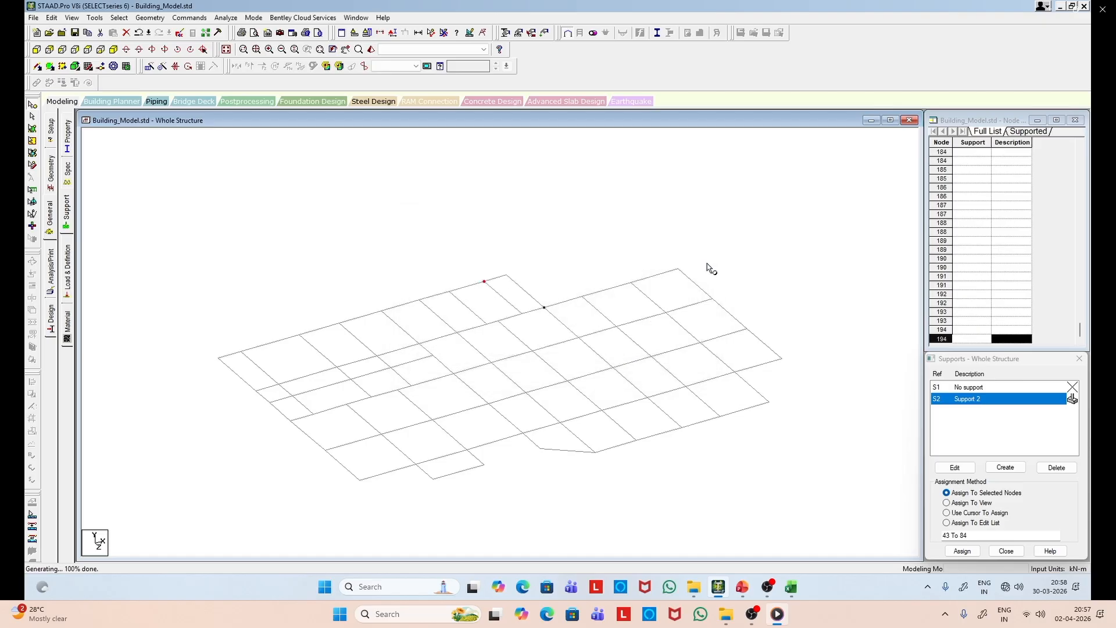
Step: Compare the plan view of the ground floor beams with the Ground Floor Beam Layout slide
click(742, 586)
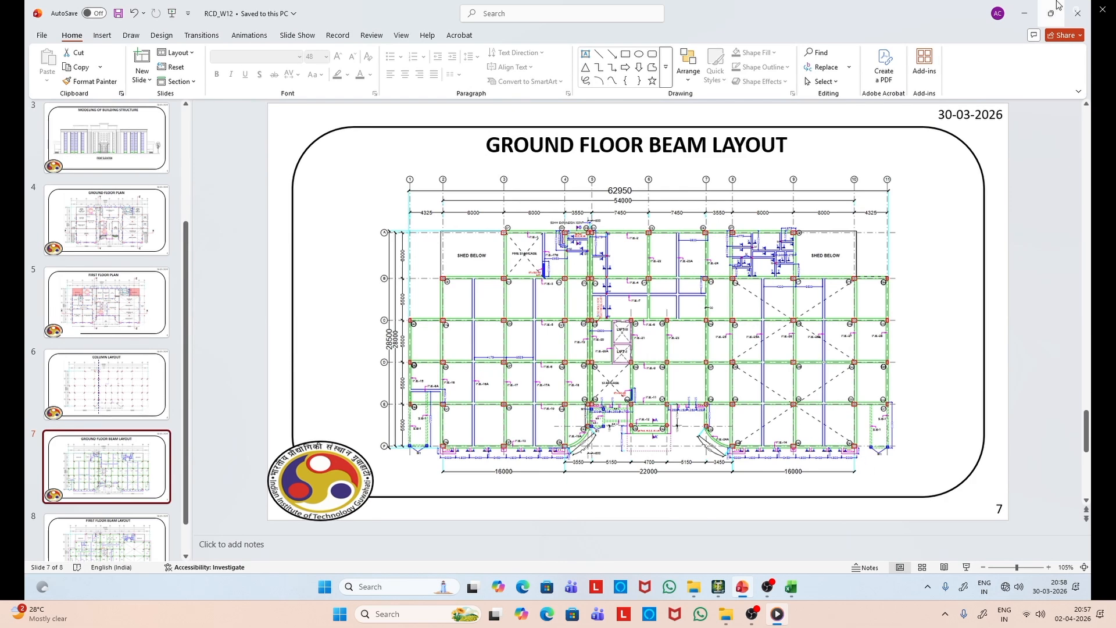
click(1025, 13)
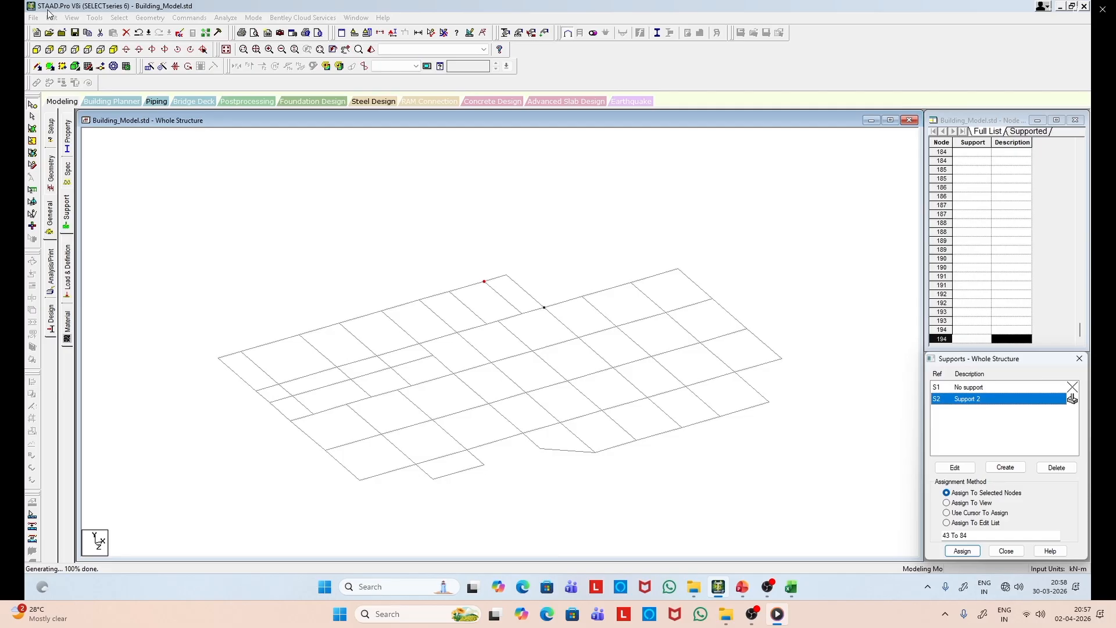
click(100, 49)
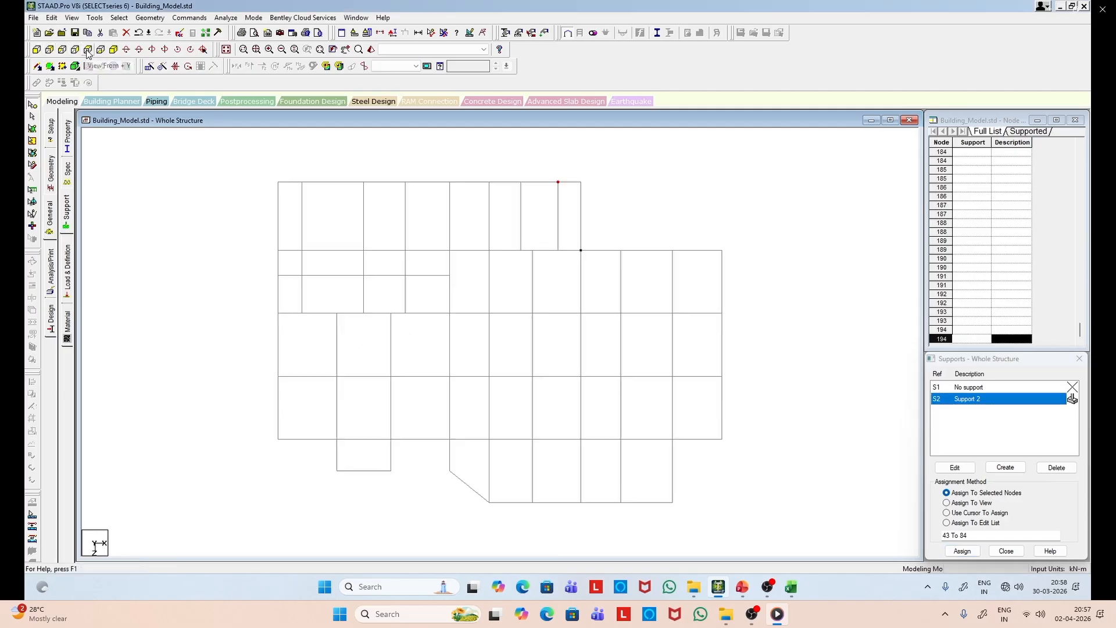
click(742, 587)
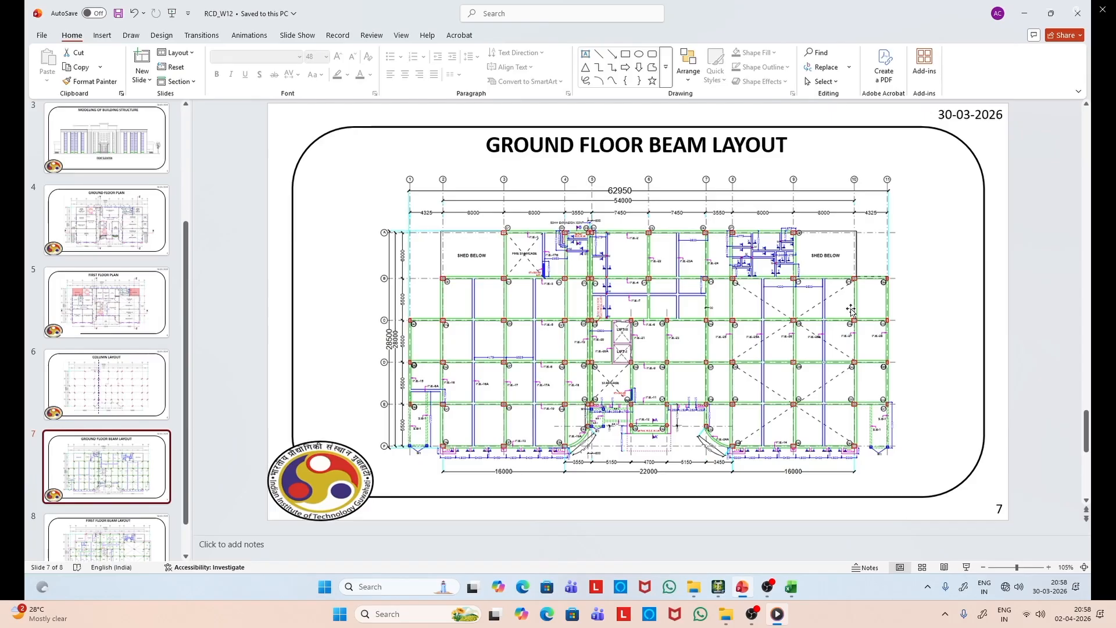
click(1024, 13)
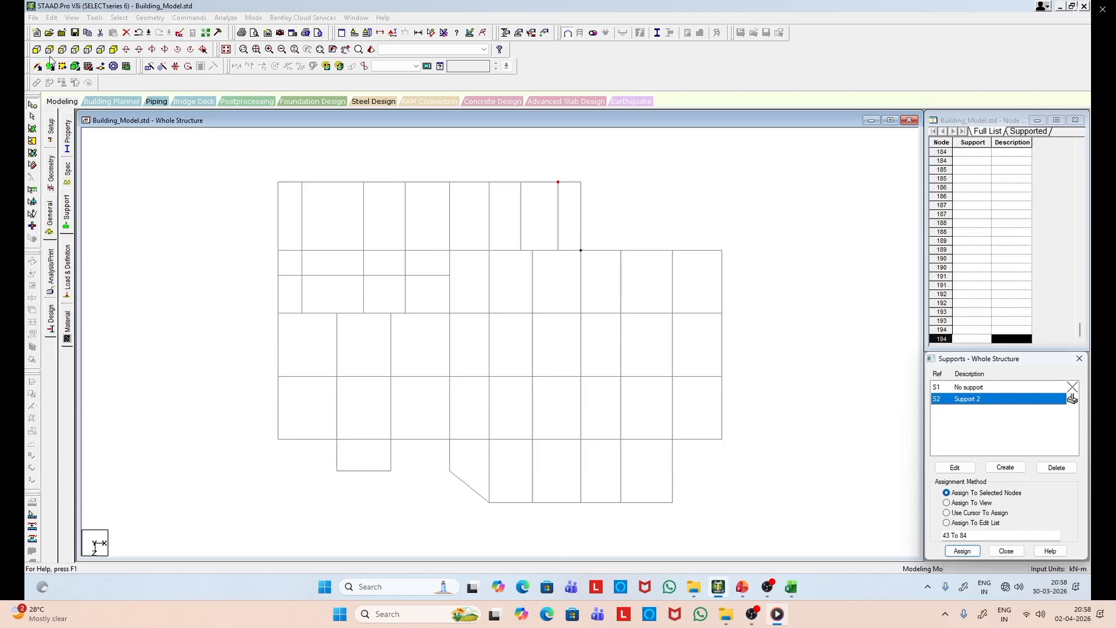
Step: Display the whole structure and select all middle-level beams in the front view
click(96, 21)
click(72, 17)
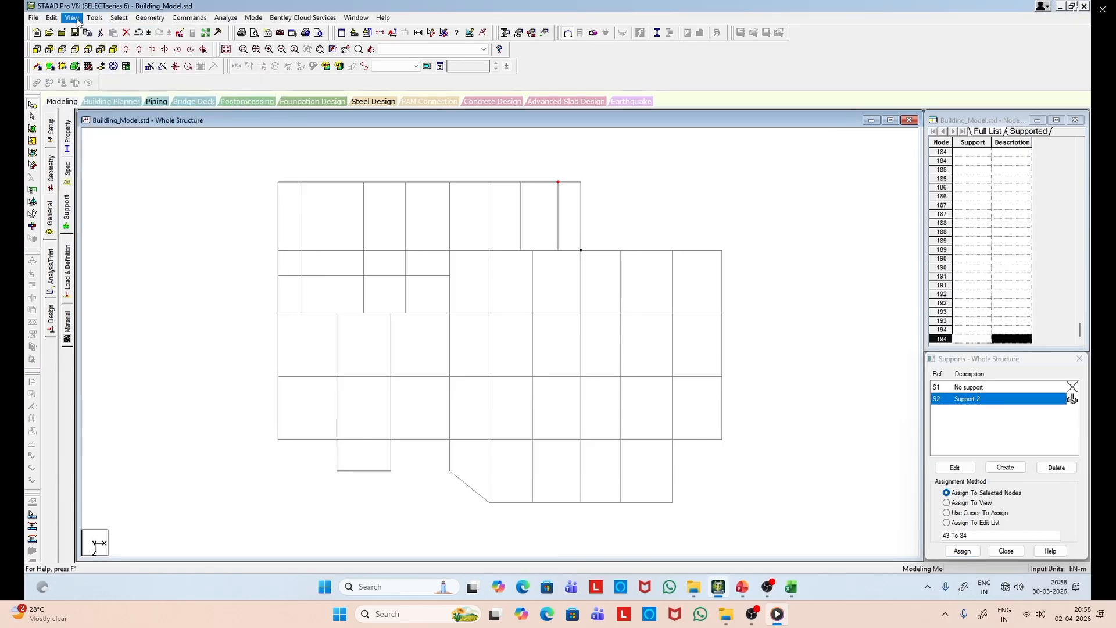
click(72, 18)
click(99, 90)
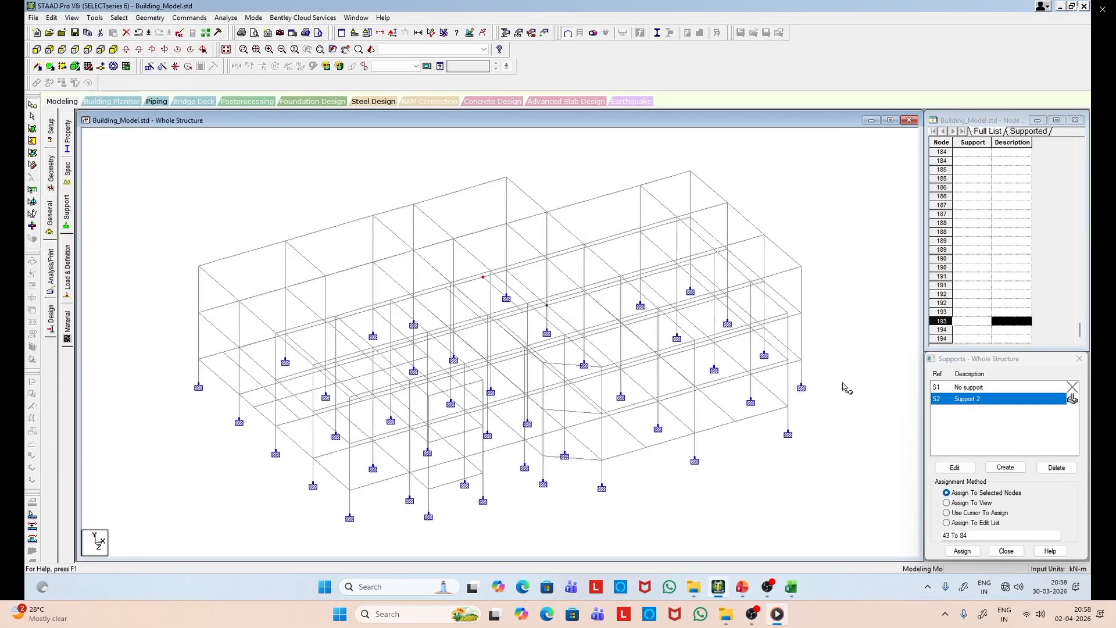
scroll(649, 385, up, 1)
click(37, 50)
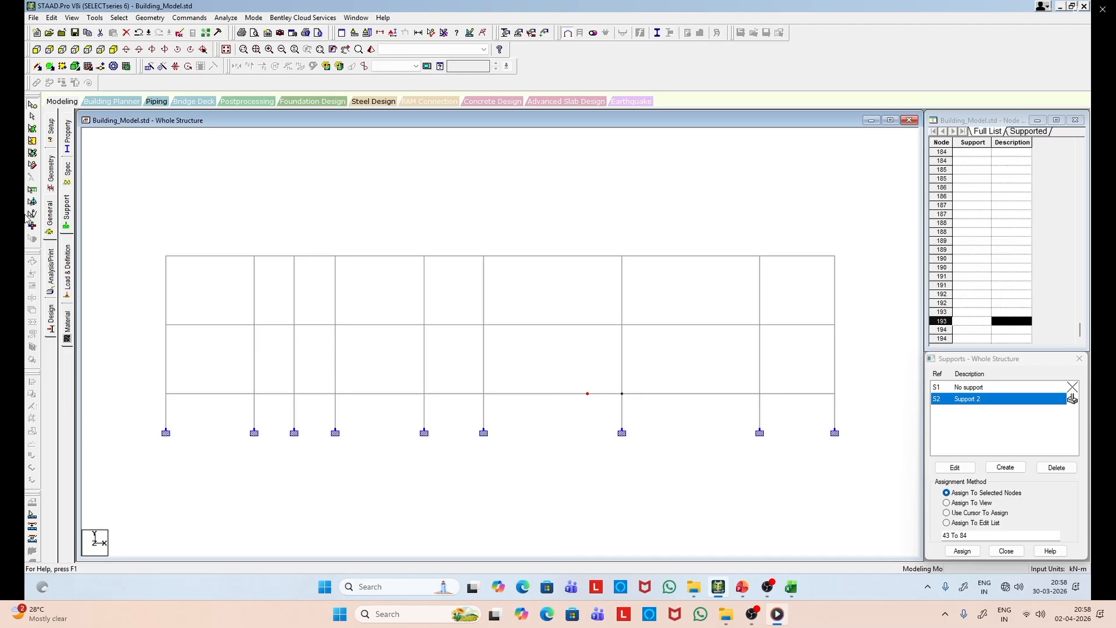
click(33, 117)
drag(124, 303, 849, 349)
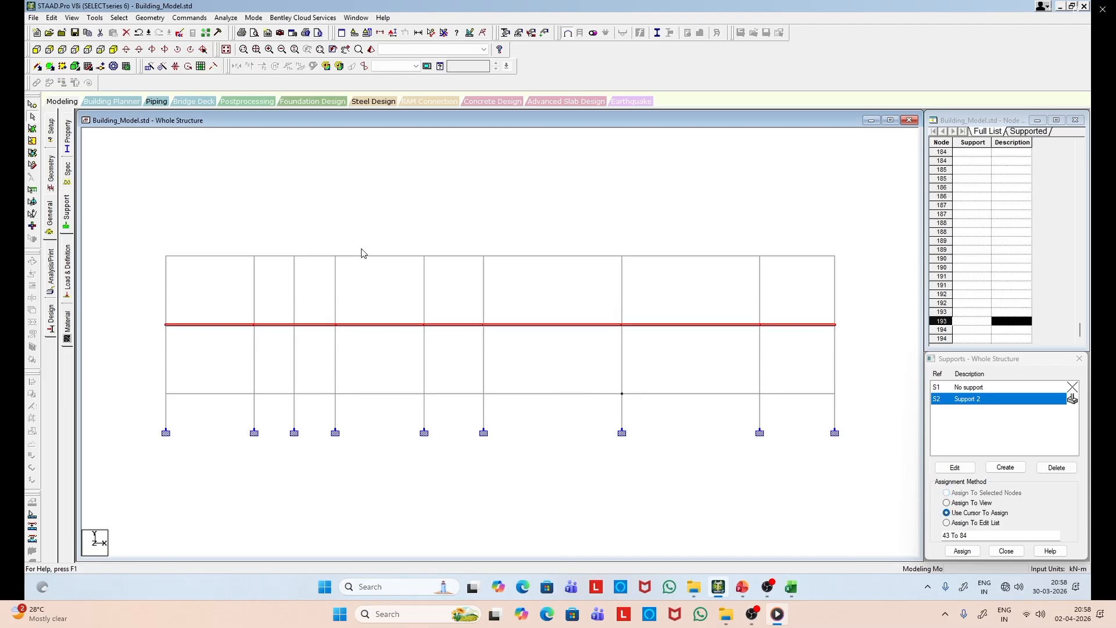
Step: Show only the selected middle-level beams in isometric view and clear the selection
click(71, 18)
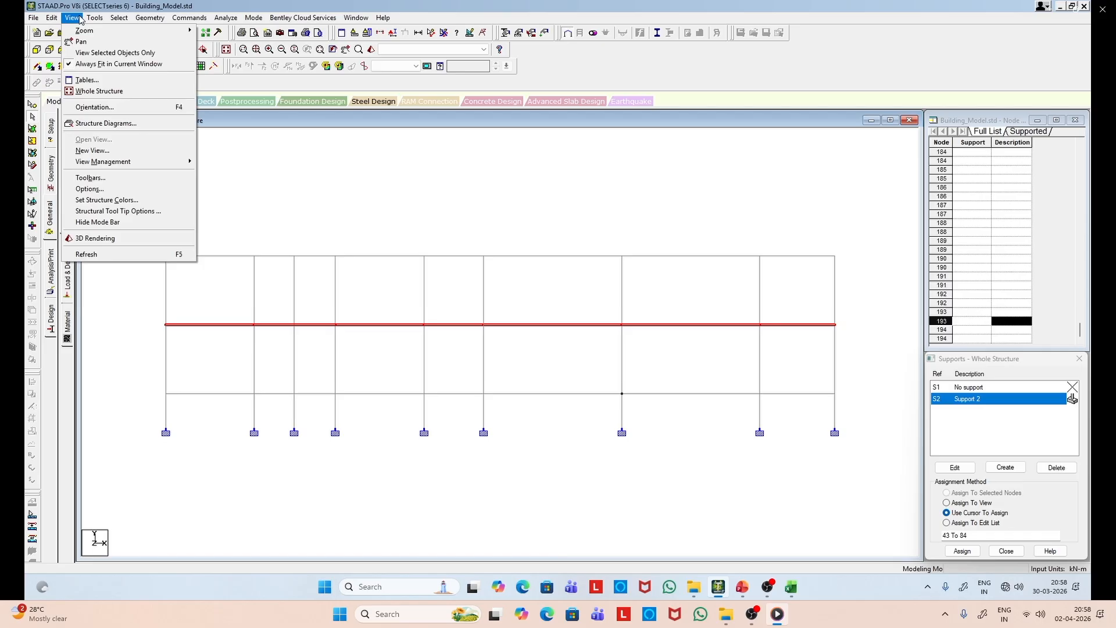
key(Escape)
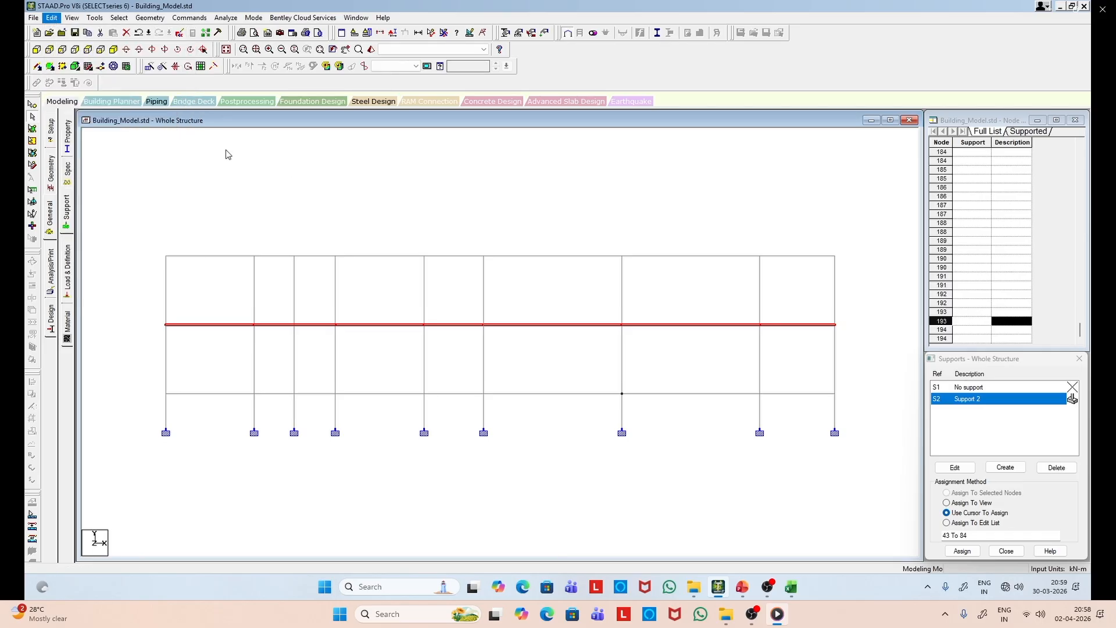
click(114, 50)
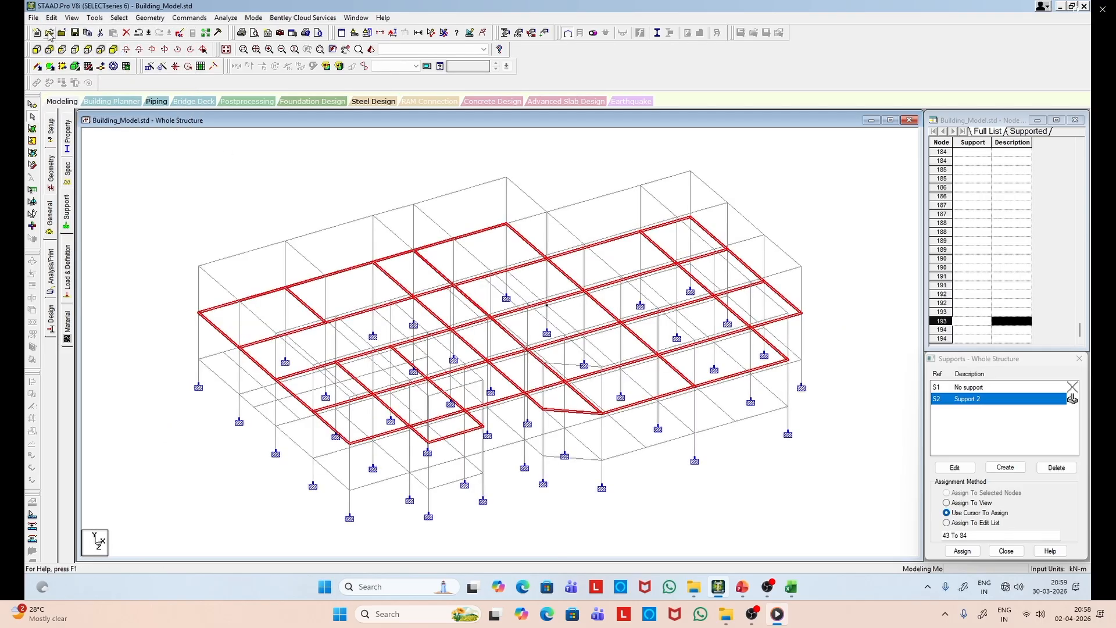
click(71, 17)
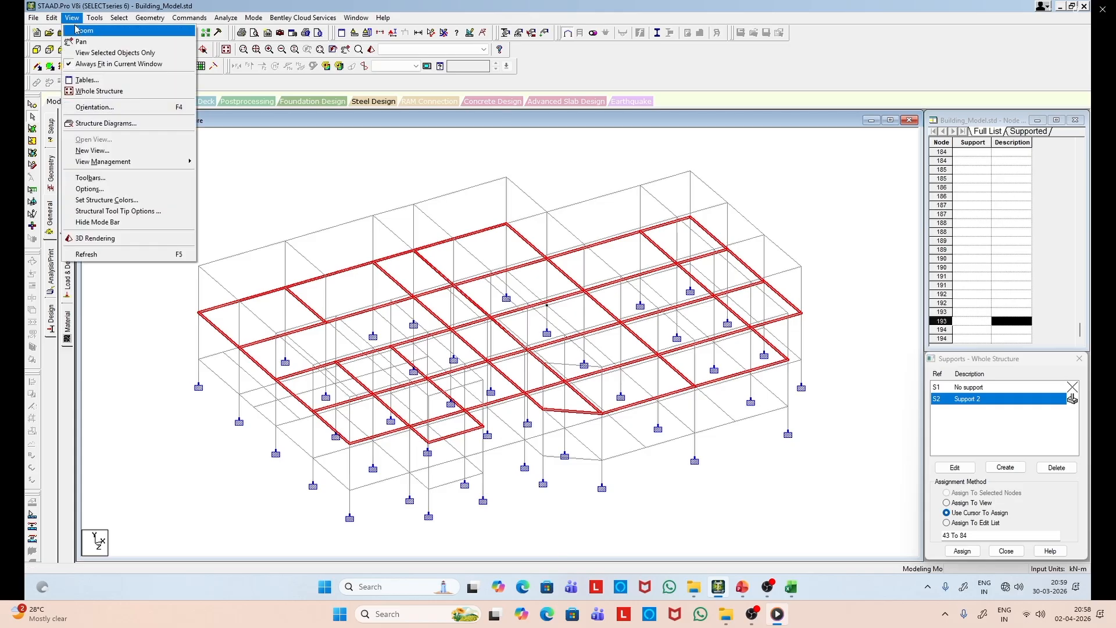
click(91, 53)
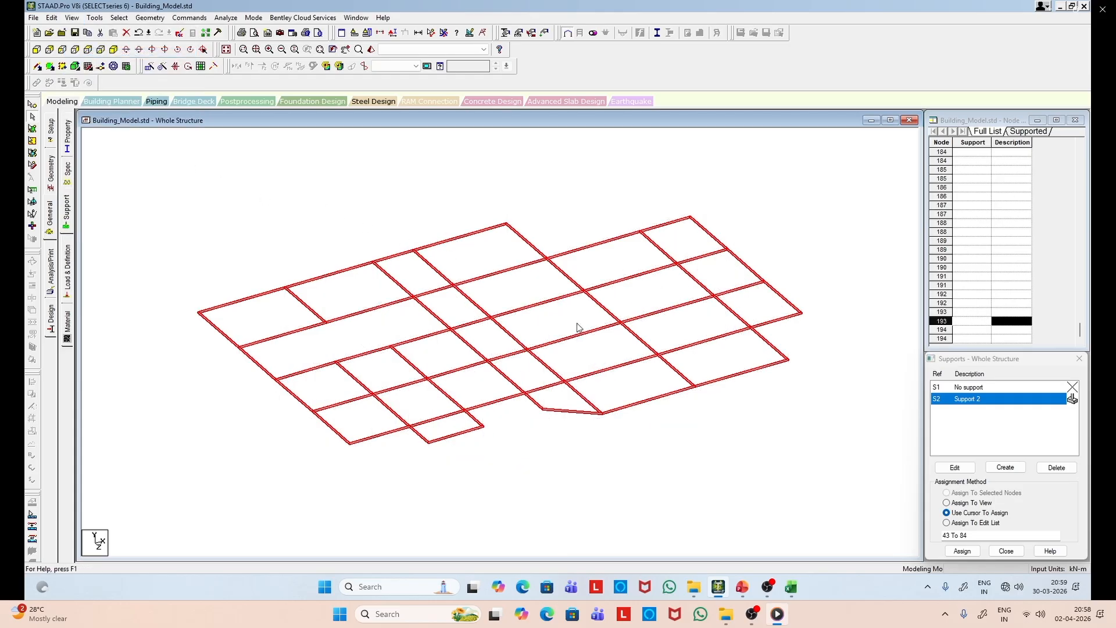
click(597, 458)
scroll(578, 399, up, 1)
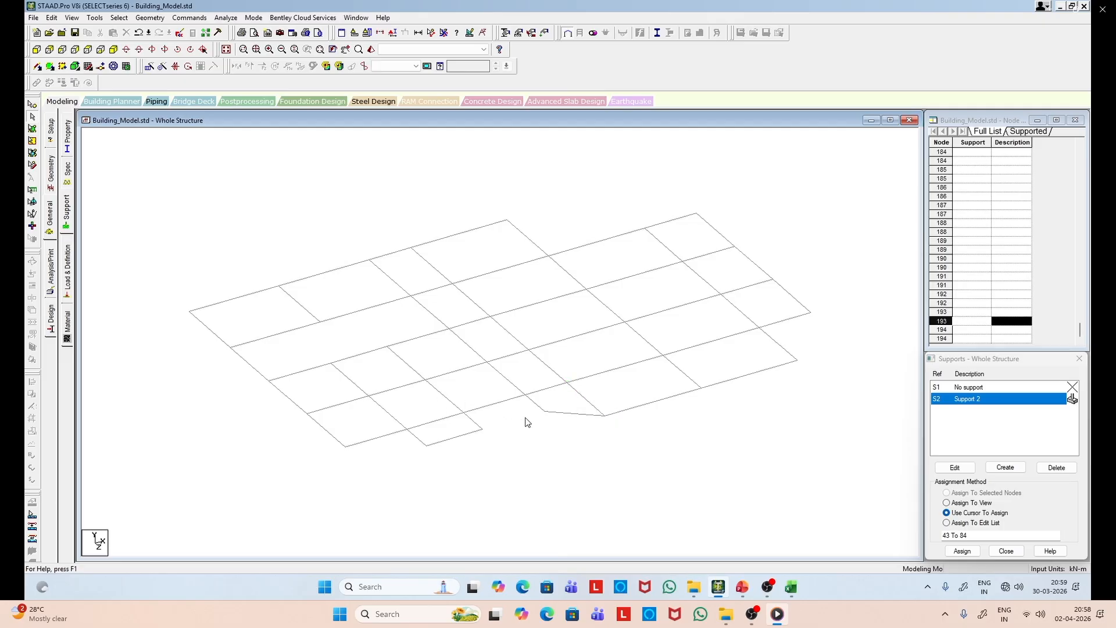
Step: Compare the First Floor Beam Layout slide with the Ground Floor Beam Layout slide in the RCD_W12 presentation
click(742, 586)
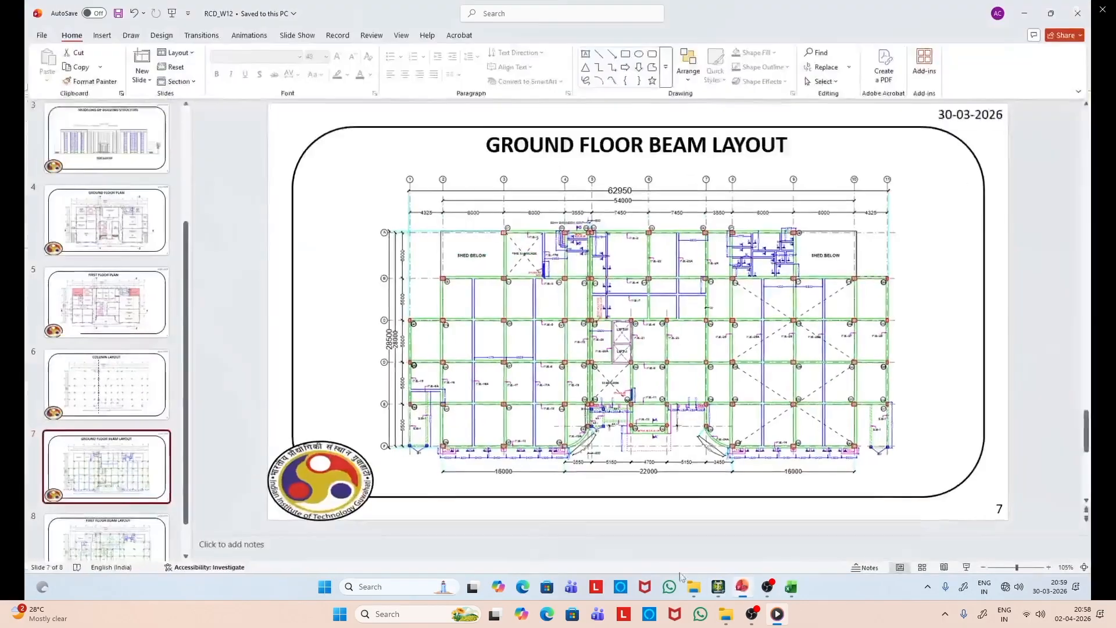
scroll(122, 456, down, 1)
click(124, 506)
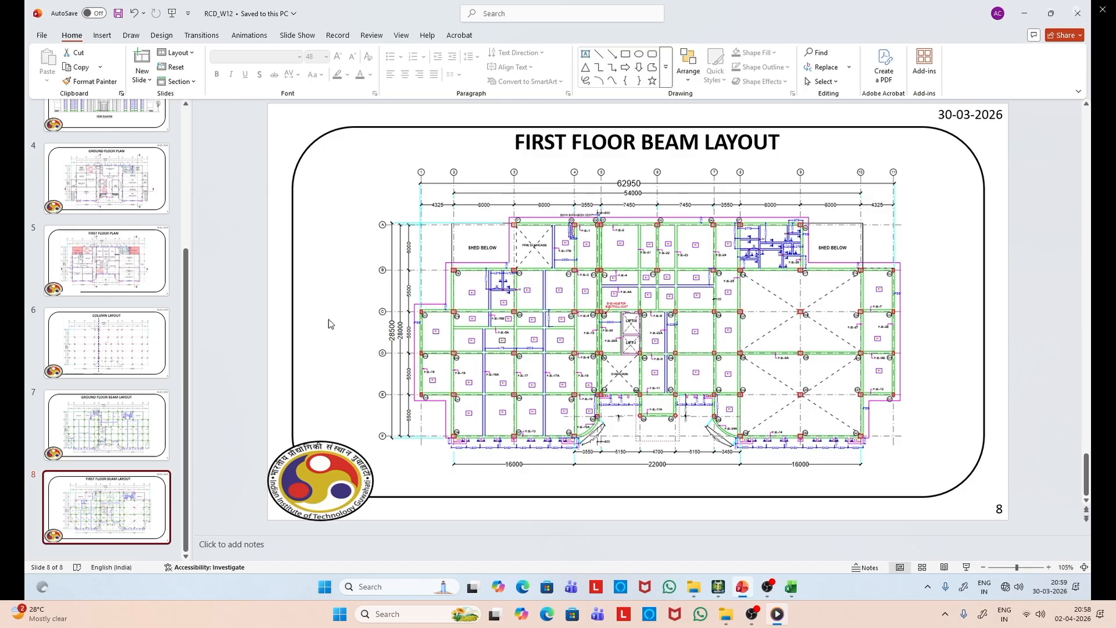
click(120, 438)
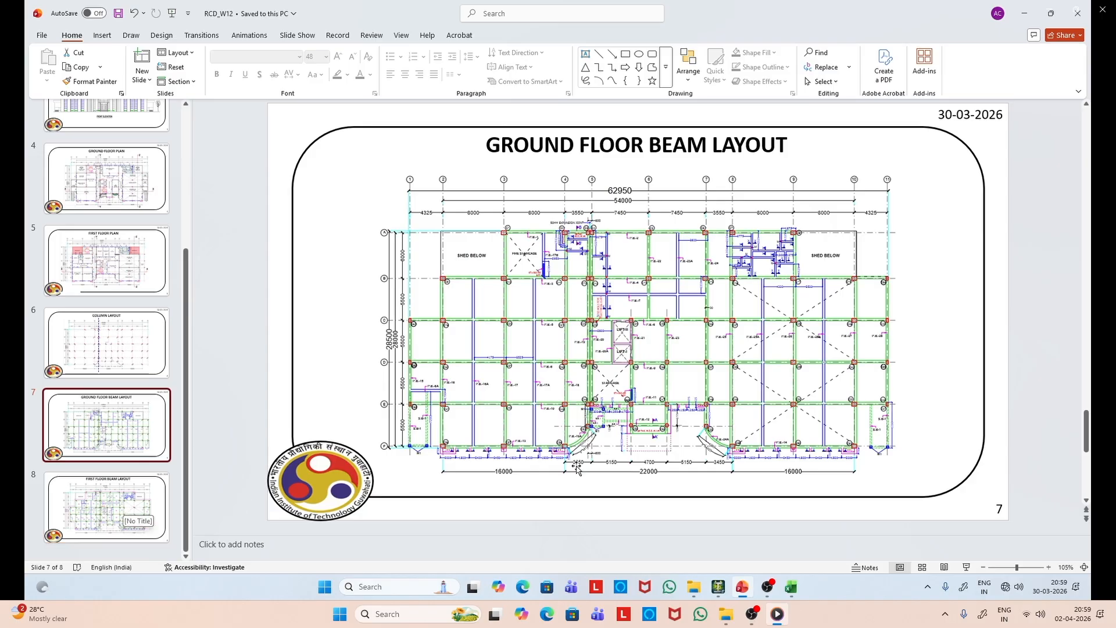
click(128, 505)
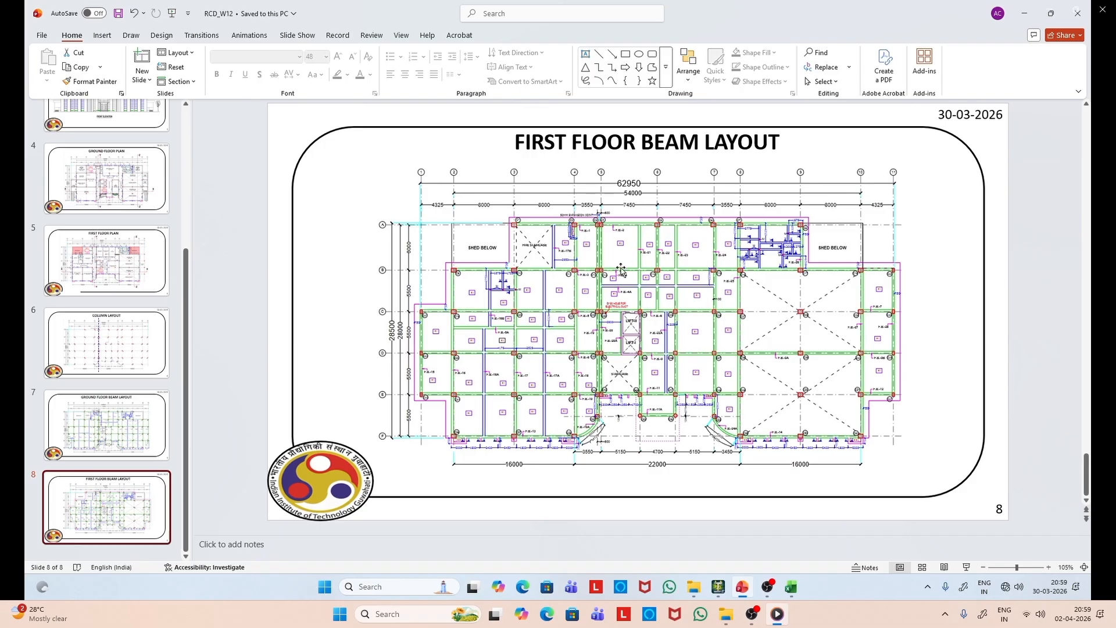
click(105, 433)
click(109, 513)
scroll(557, 327, up, 1)
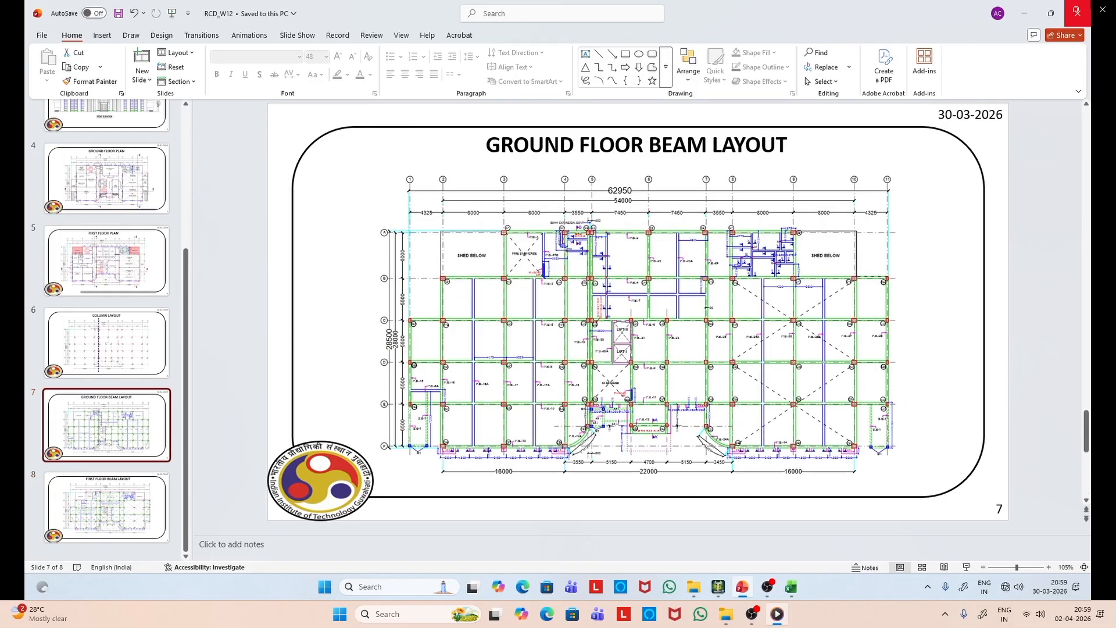
click(1025, 12)
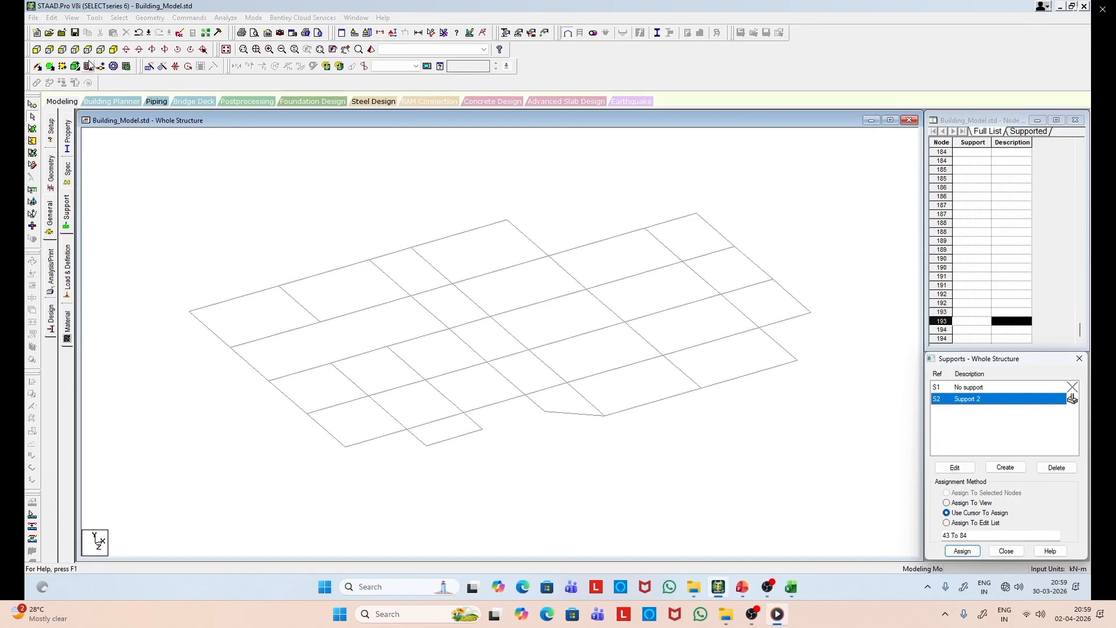
Step: Restore the whole structure, select all ground floor beams in the front view and show only them in isometric view
click(72, 18)
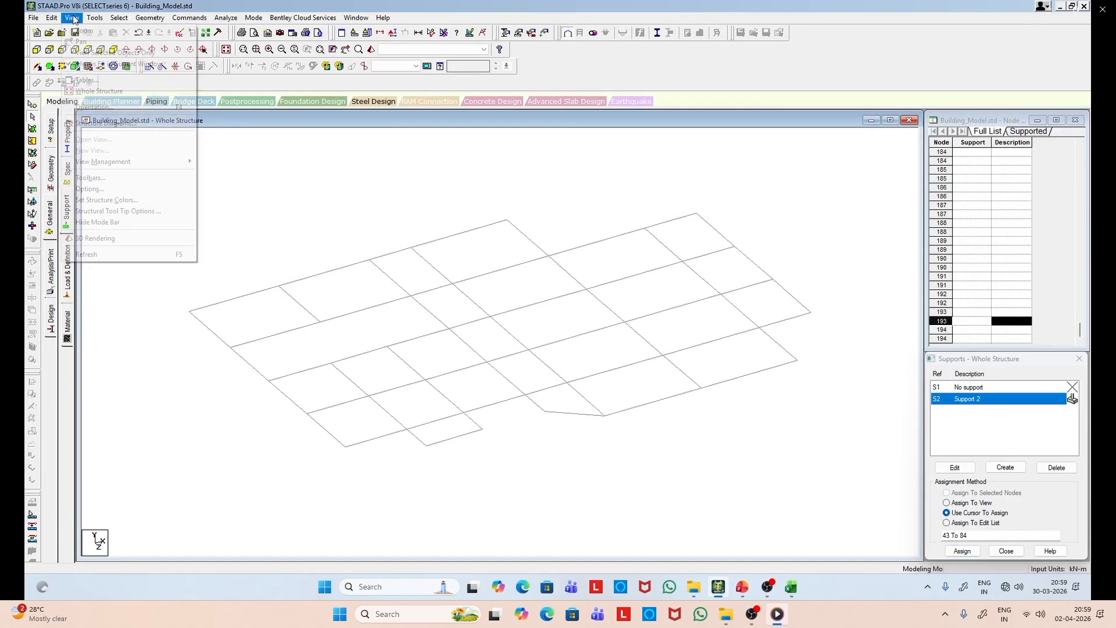
click(98, 90)
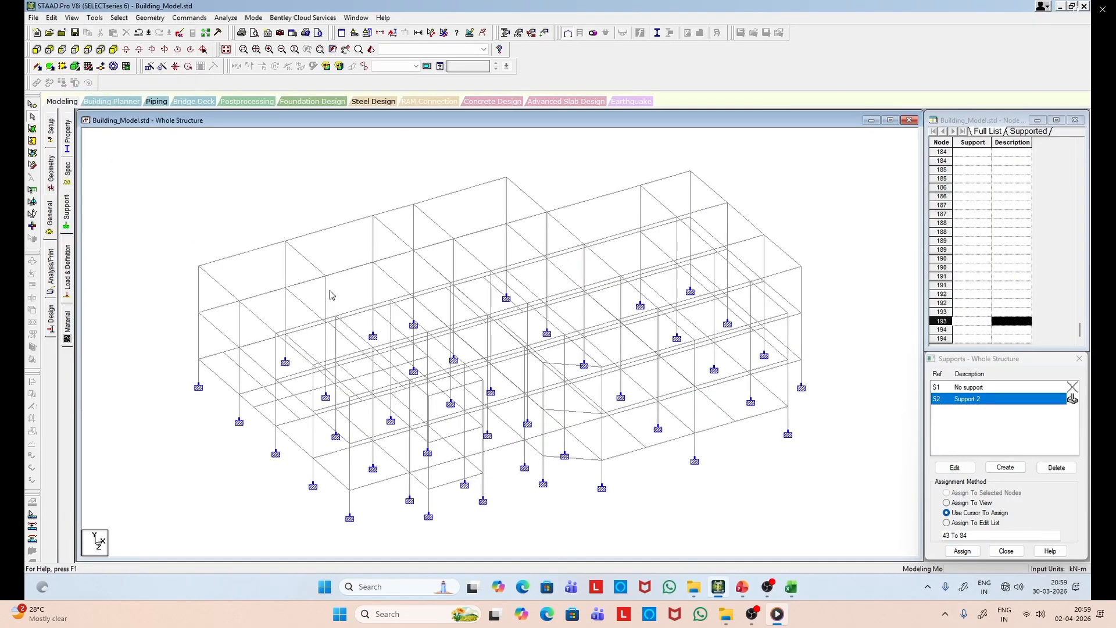
click(37, 48)
drag(149, 387, 878, 407)
click(114, 50)
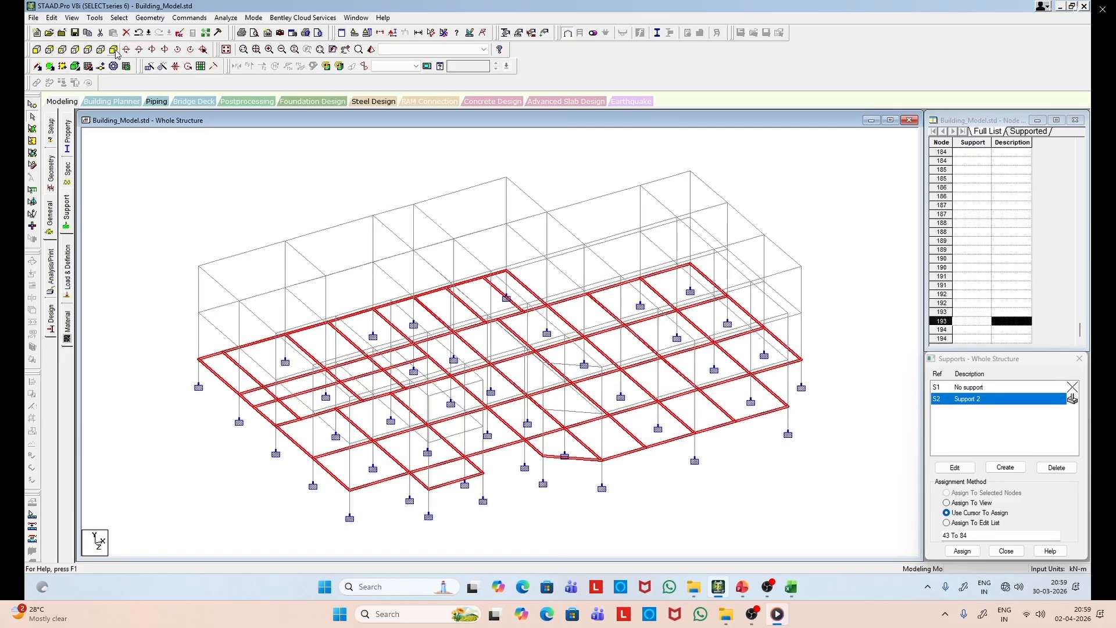
click(72, 18)
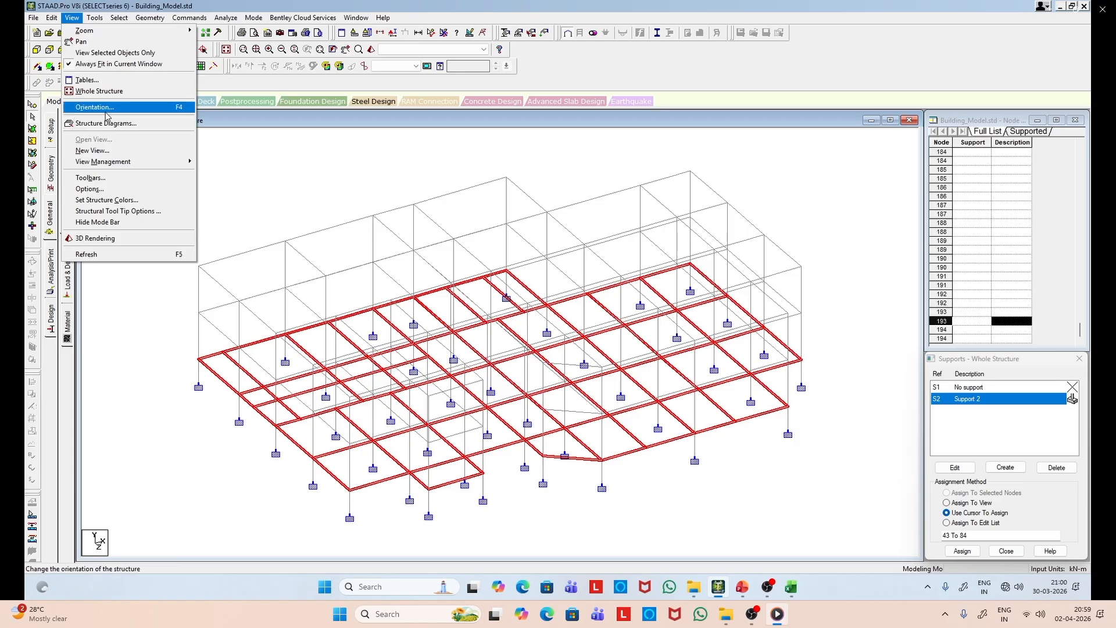
click(110, 52)
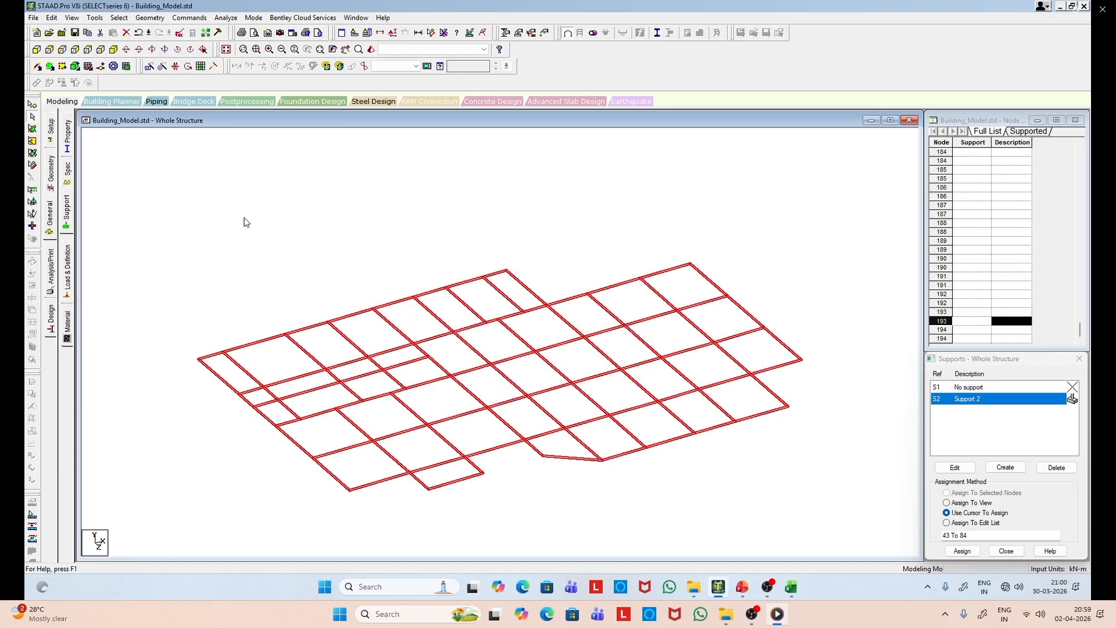
Step: Check the ground and first floor beam layout slides again, then return to the model and clear the beam selection
click(742, 587)
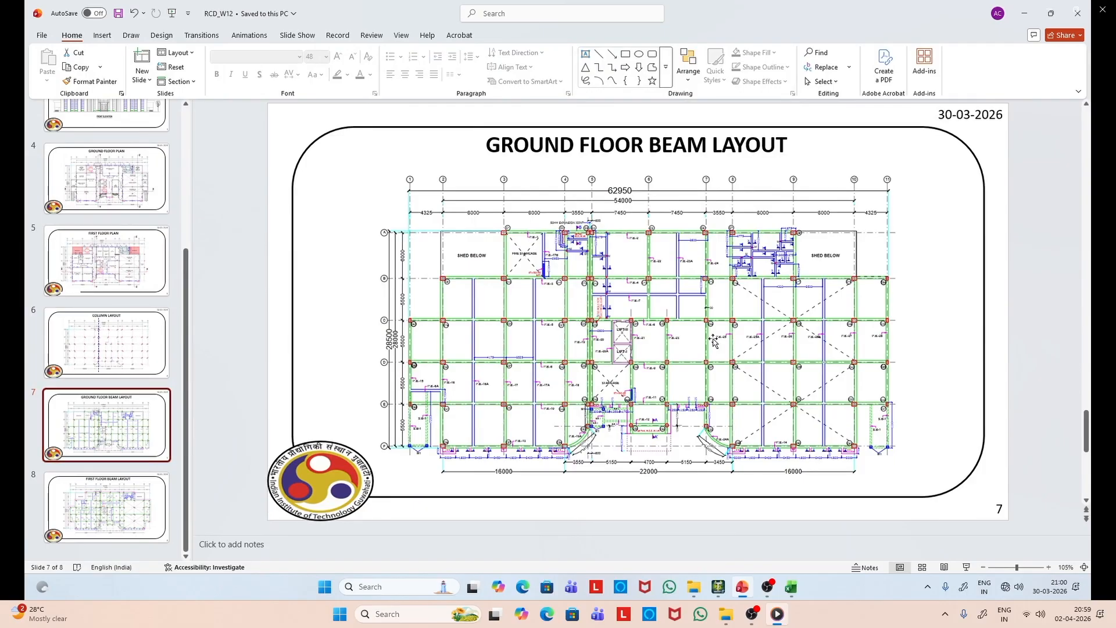
click(133, 510)
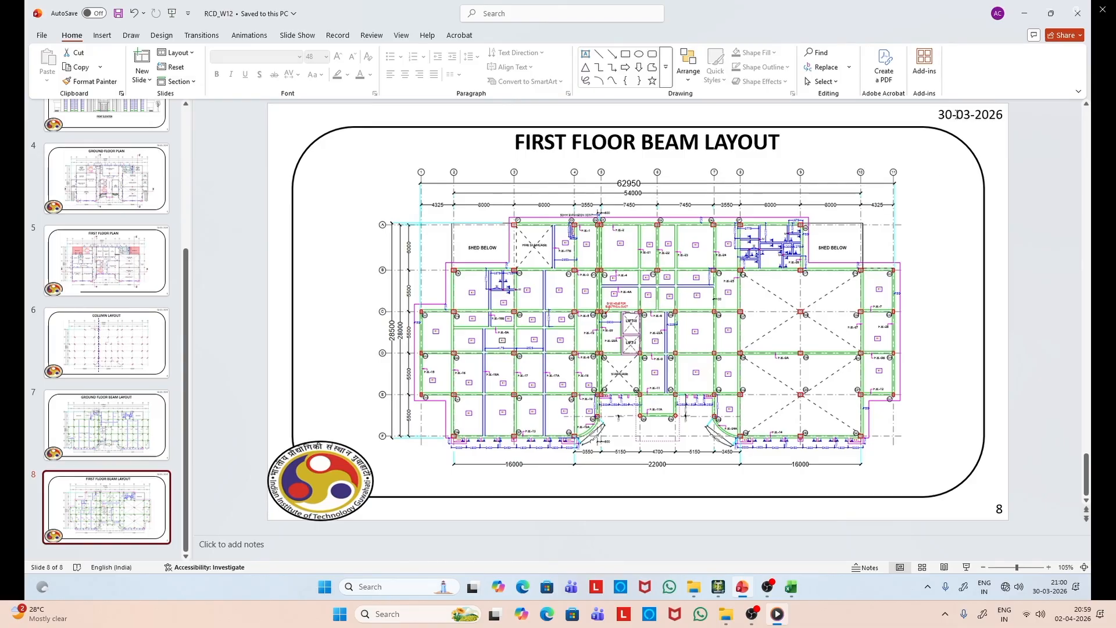
click(1025, 13)
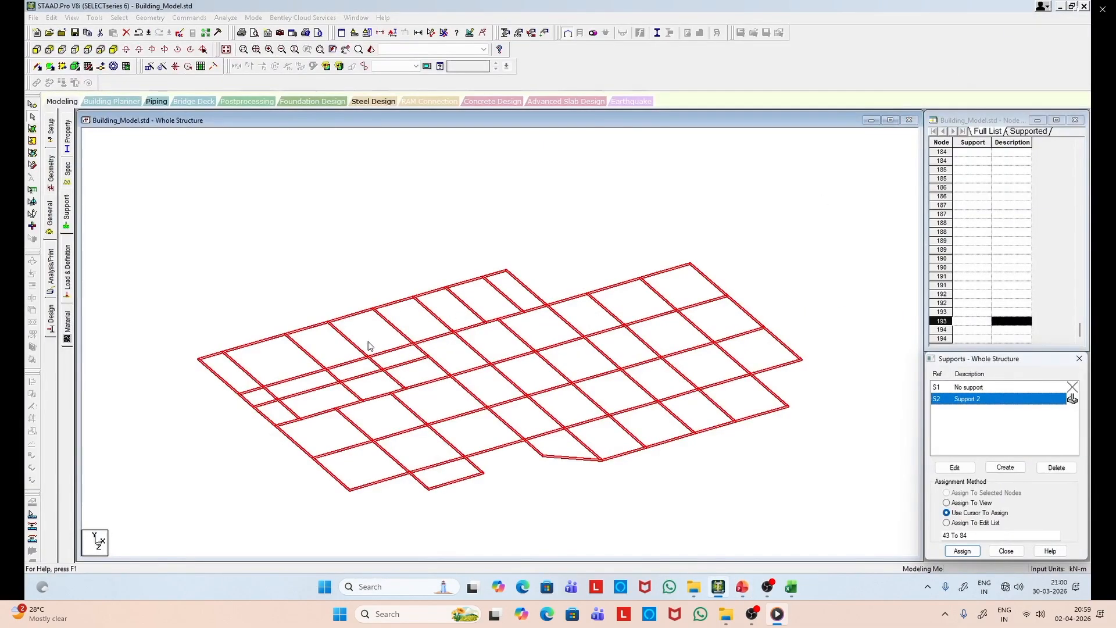
click(336, 267)
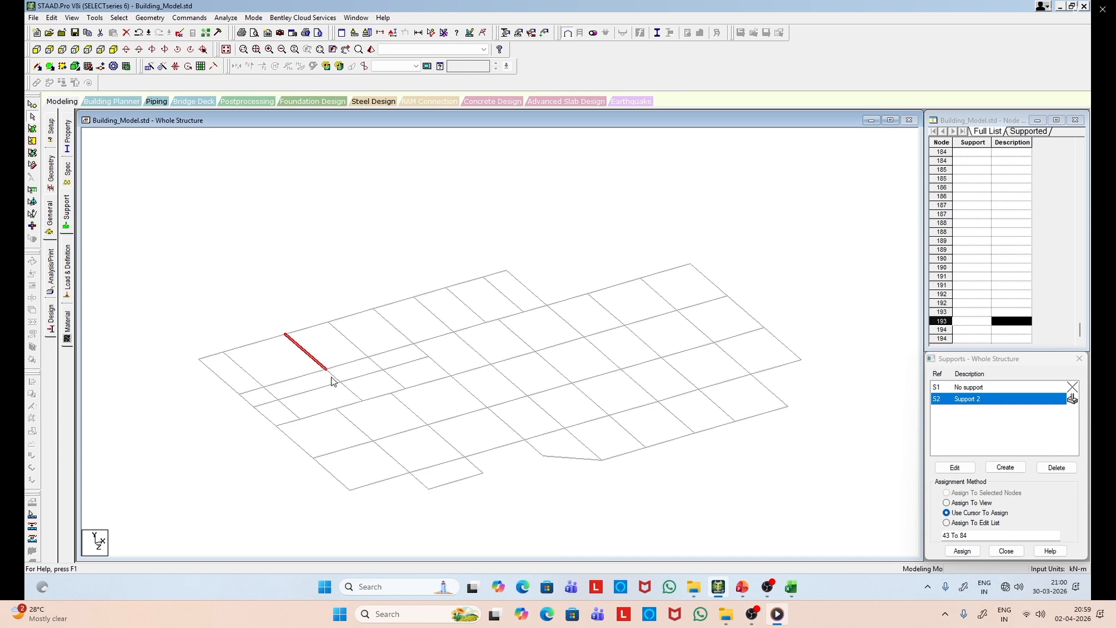
Step: Switch to the PowerPoint presentation, compare the ground floor and first floor beam layout slides, and return to the STAAD.Pro model
click(746, 588)
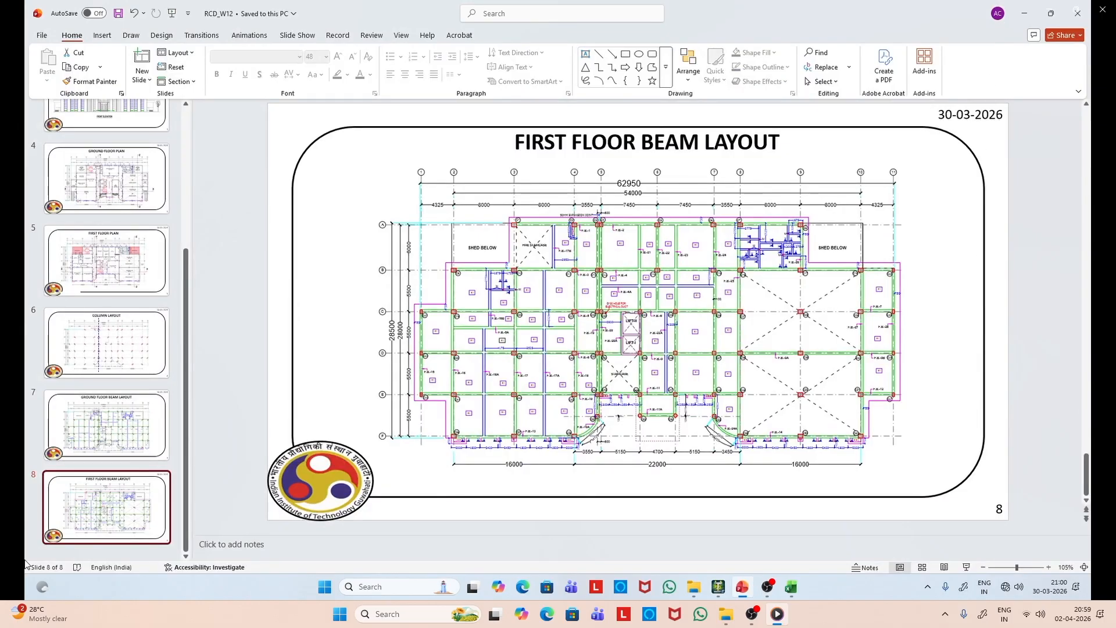
click(107, 425)
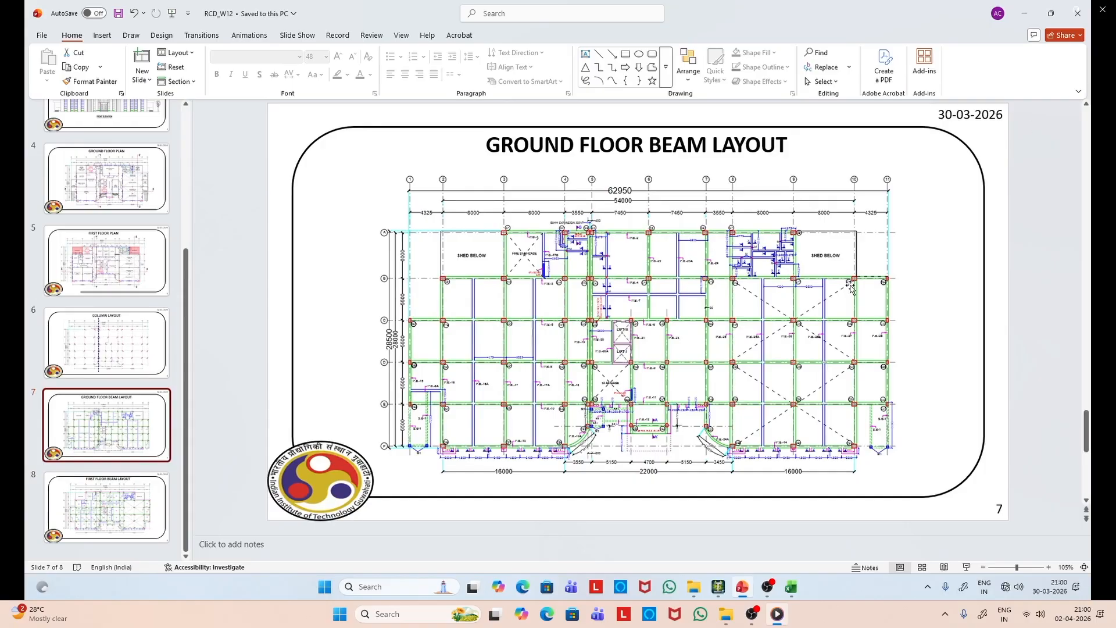
click(107, 506)
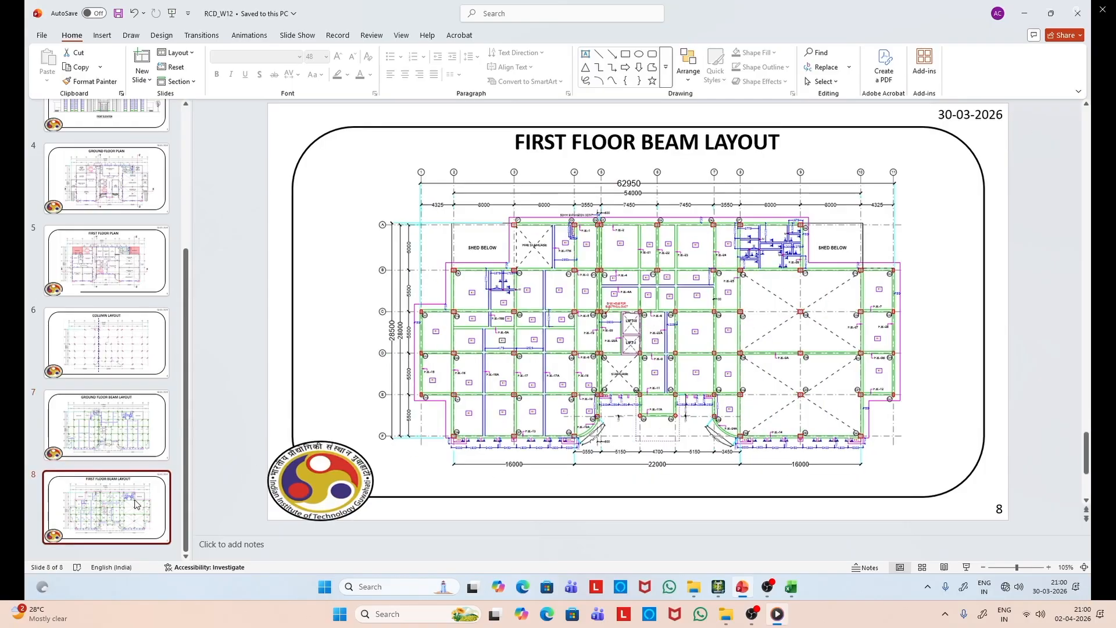
click(1051, 12)
click(1028, 10)
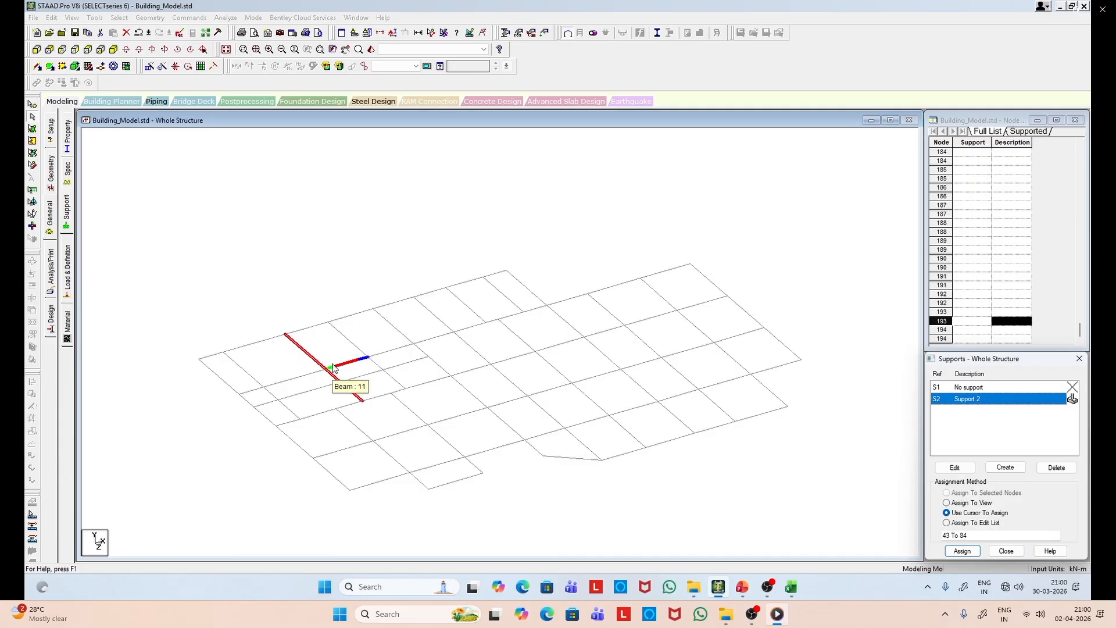
click(744, 587)
click(58, 420)
click(89, 503)
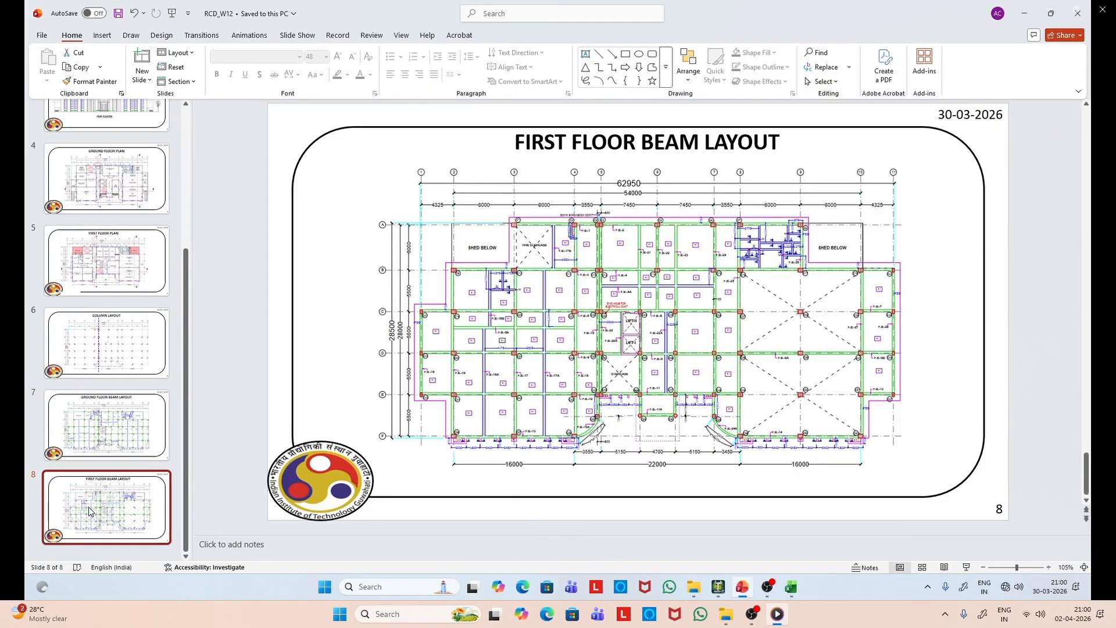
click(1024, 13)
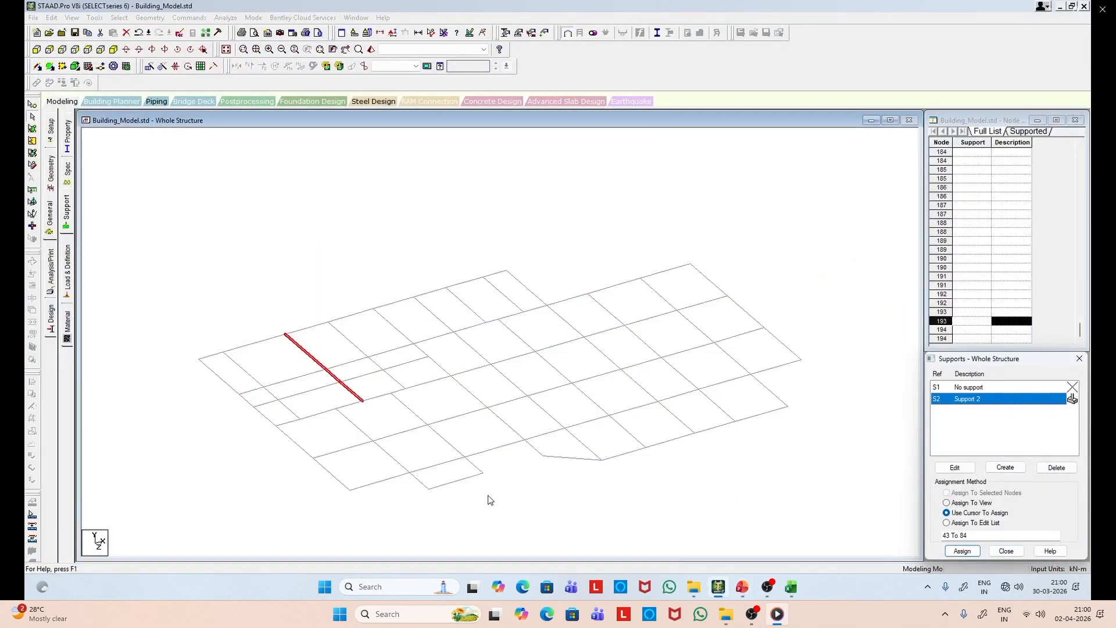
Step: Select the two crossing secondary beam lines in the isolated floor, check them against the first floor layout slide, and copy them one step along global Y
click(285, 405)
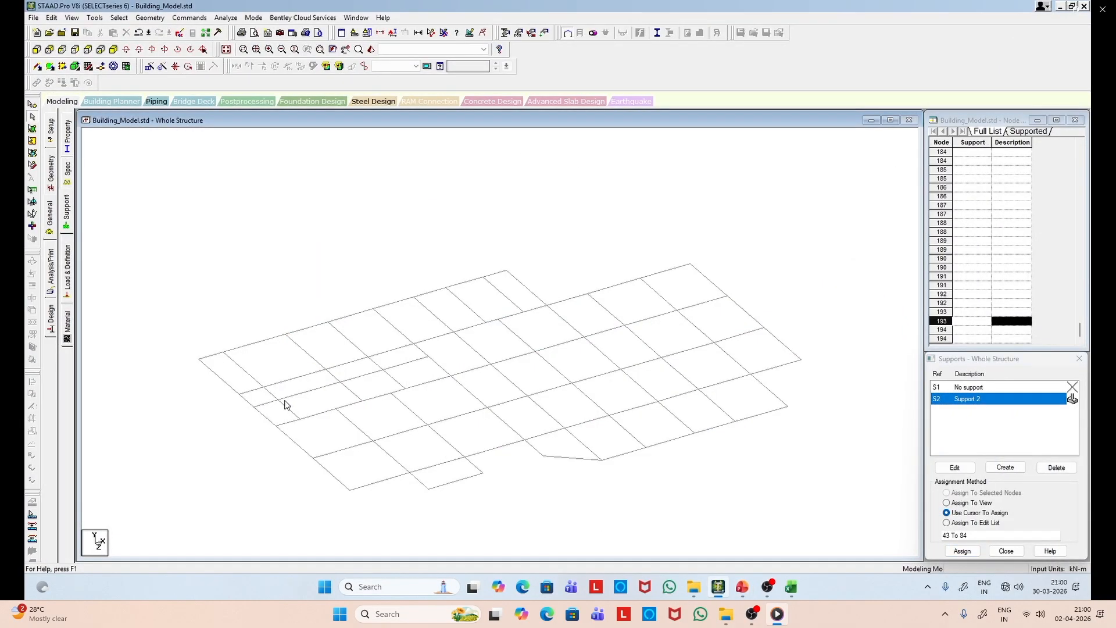
click(308, 352)
ctrl+click(330, 374)
ctrl+click(350, 389)
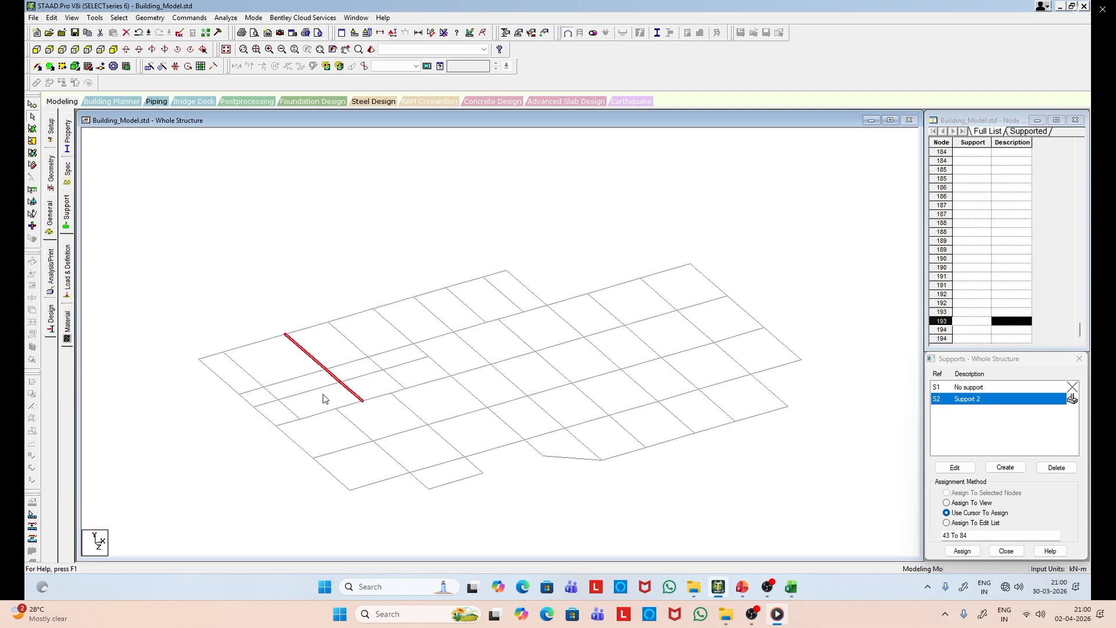
ctrl+click(265, 405)
ctrl+click(311, 393)
ctrl+click(360, 378)
ctrl+click(394, 366)
click(741, 588)
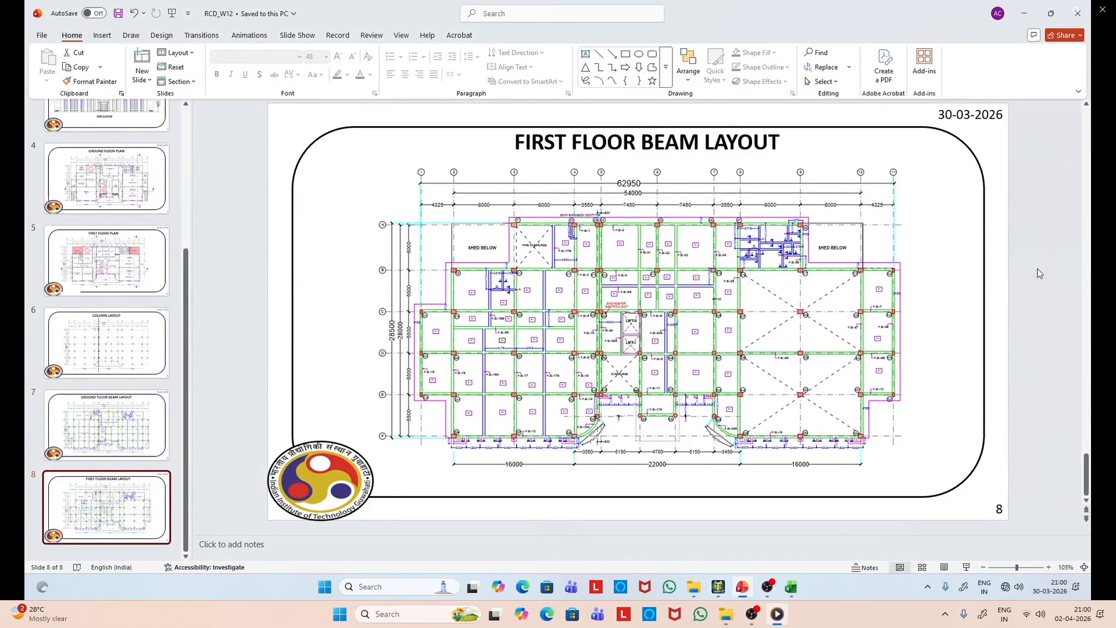
click(1025, 12)
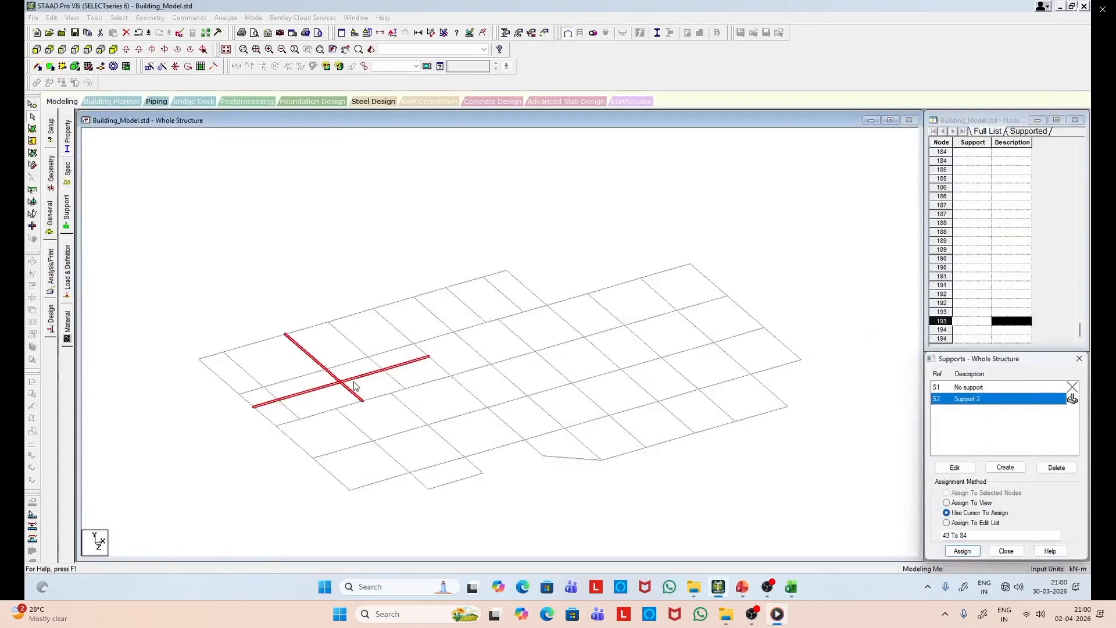
click(149, 66)
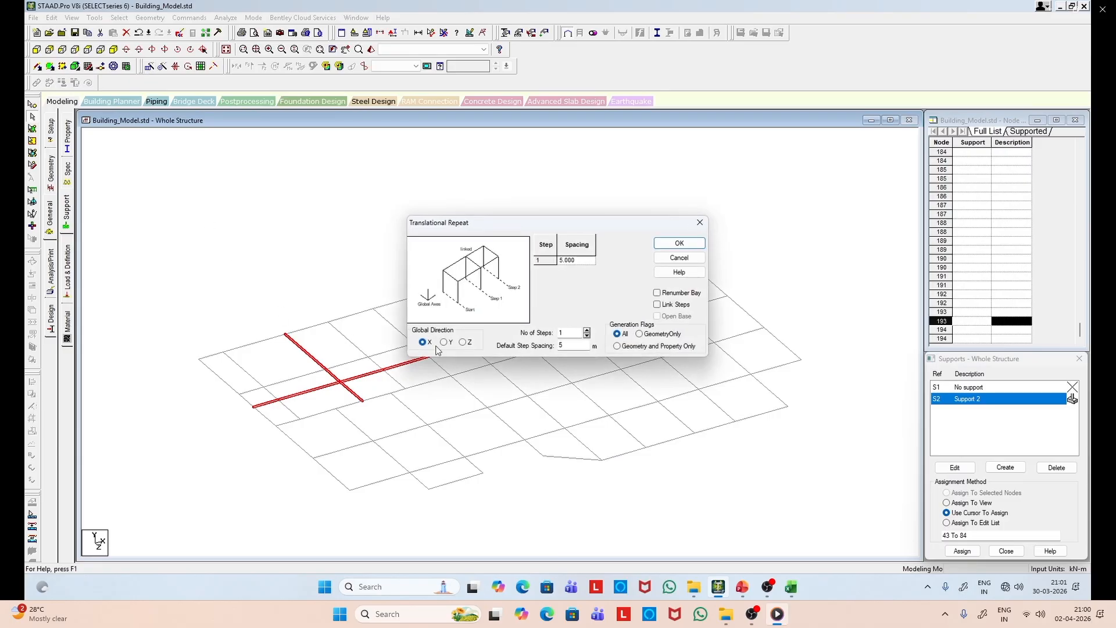
click(446, 343)
click(679, 243)
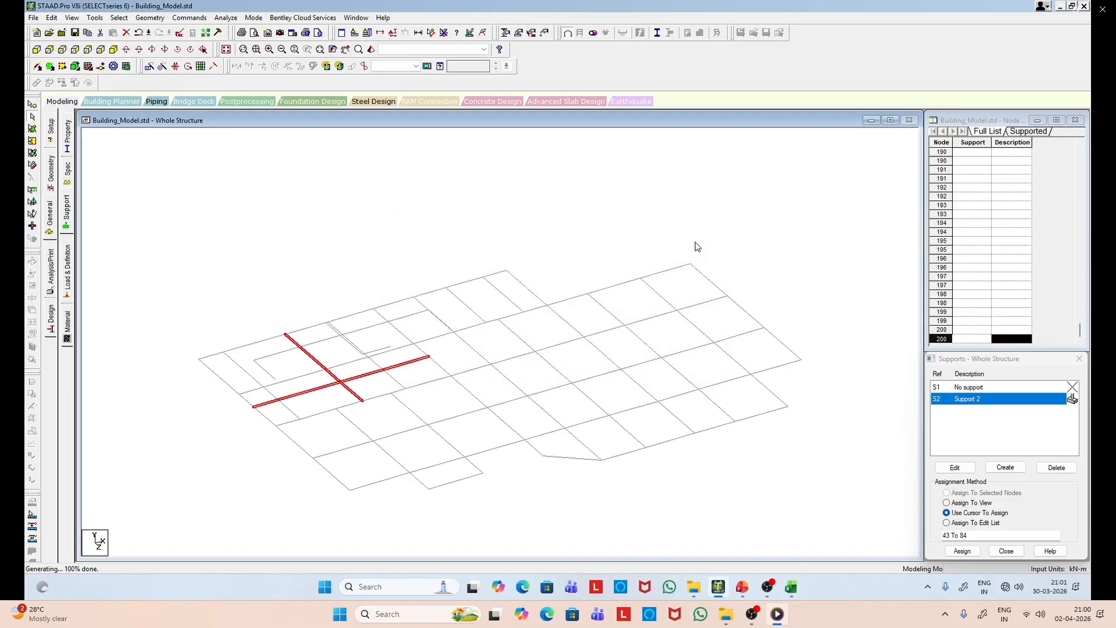
click(670, 224)
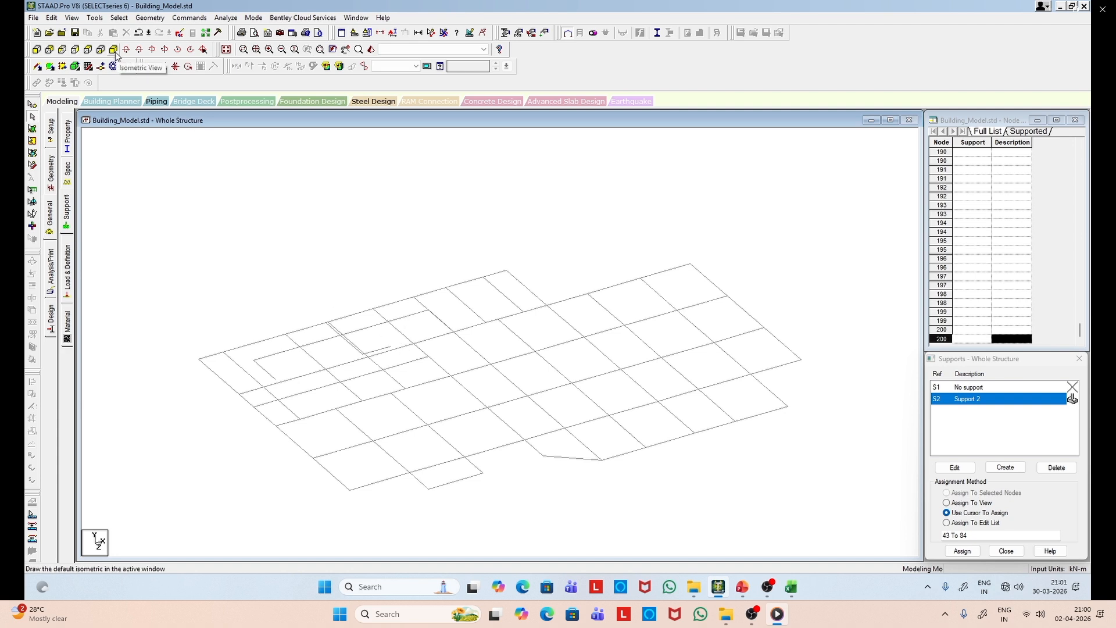
Step: Restore the whole structure, then isolate only the first floor beams and show them in isometric view
click(72, 18)
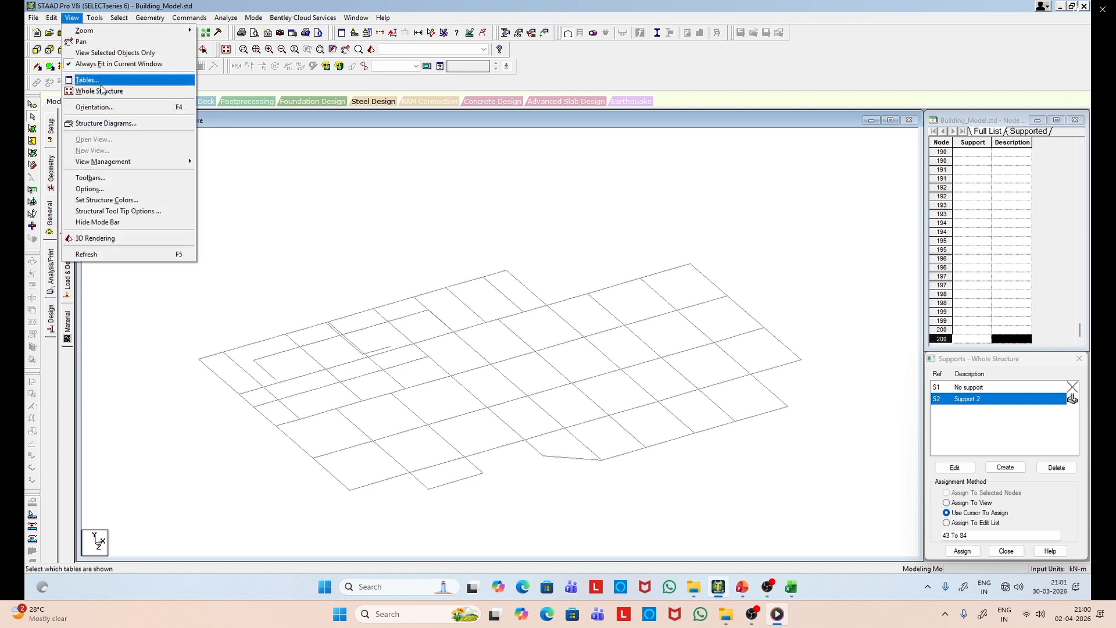
click(100, 90)
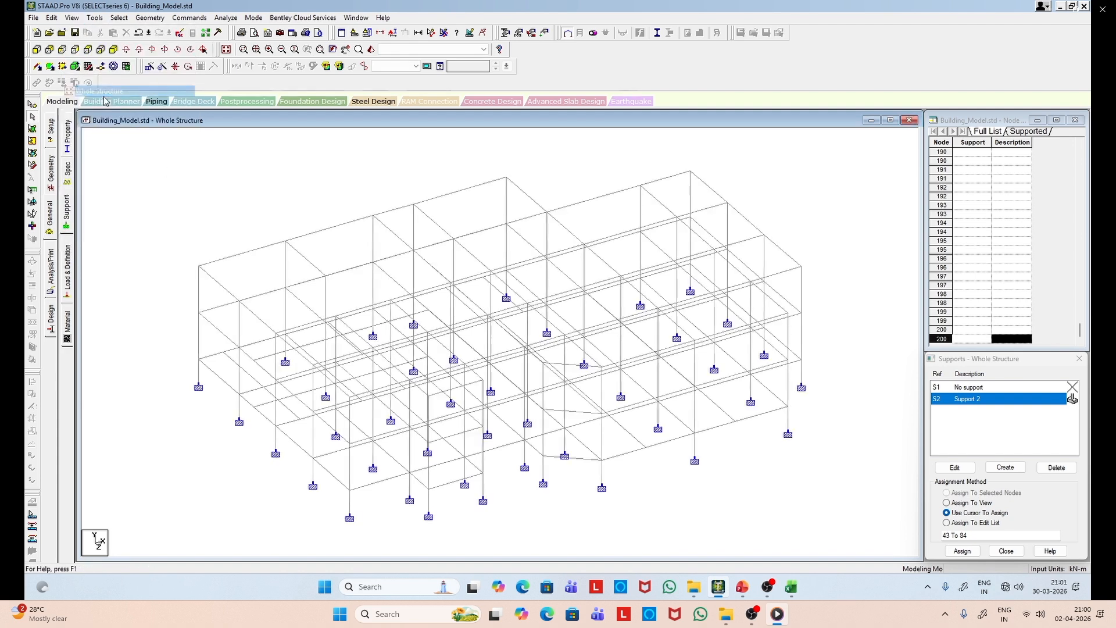
click(47, 49)
drag(142, 310, 852, 330)
click(81, 19)
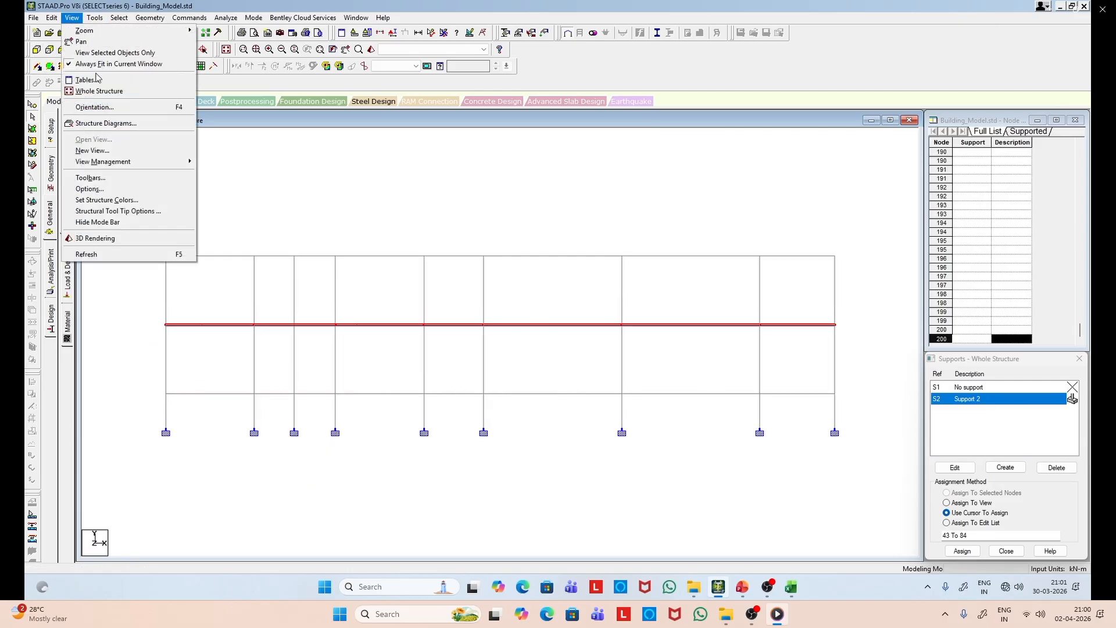
click(114, 52)
click(115, 50)
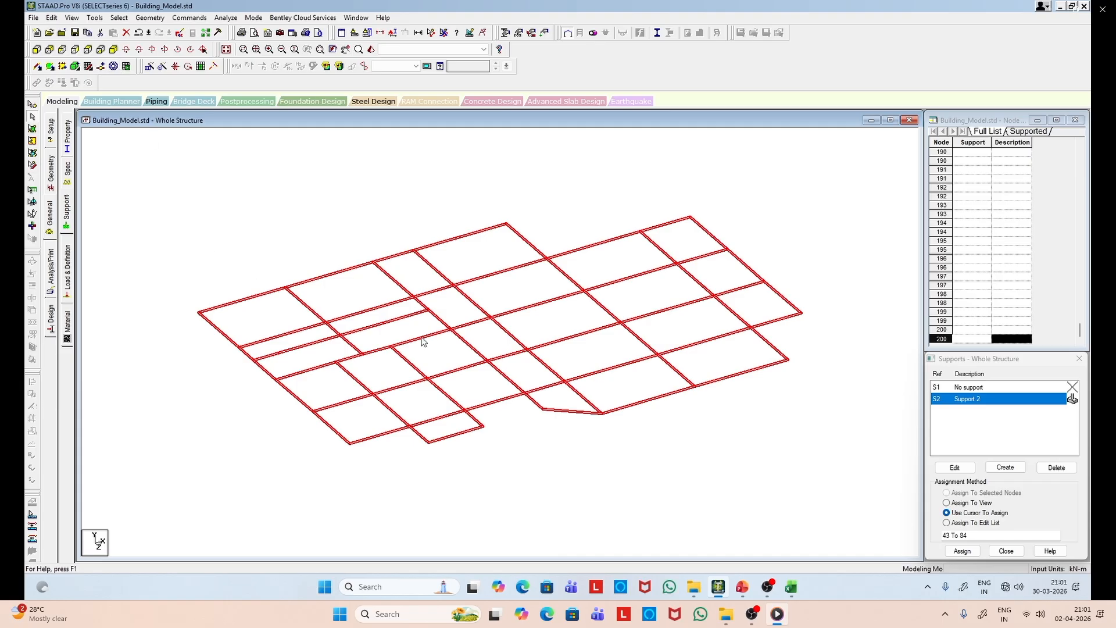
click(314, 237)
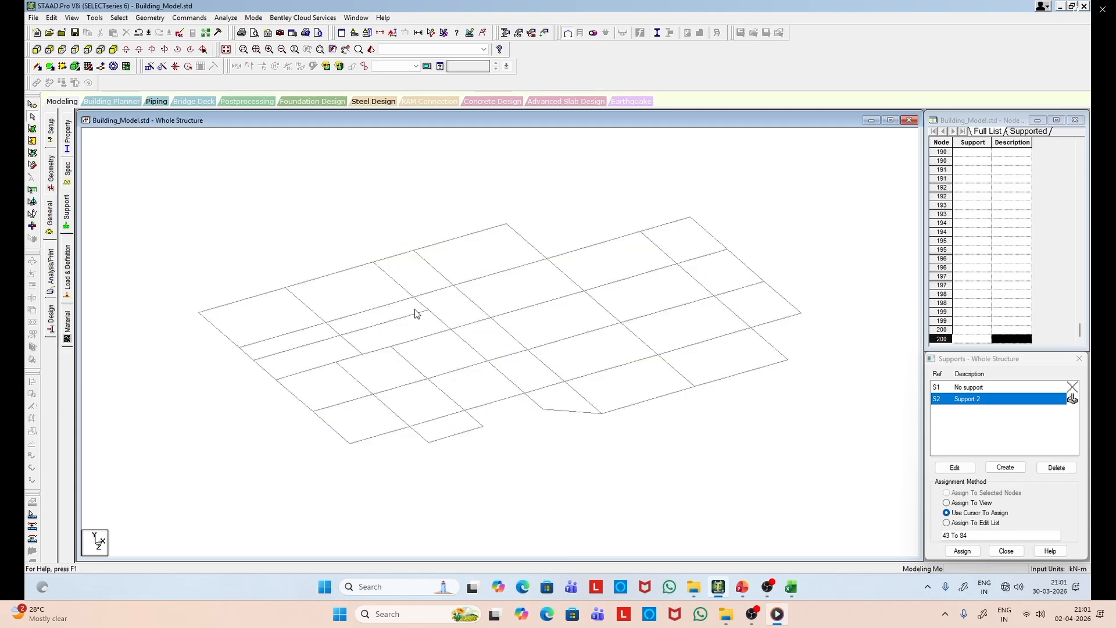
Step: Consult the beam layout presentation and copy the selected node at the short transverse beam's end by -5.5 m along global Z
click(742, 587)
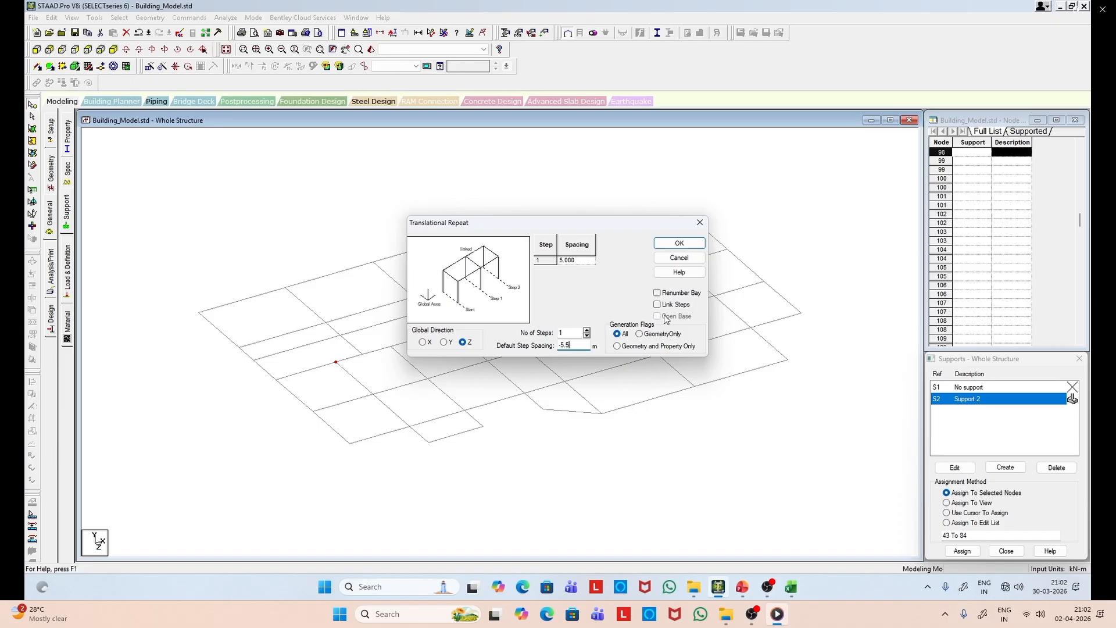
click(686, 244)
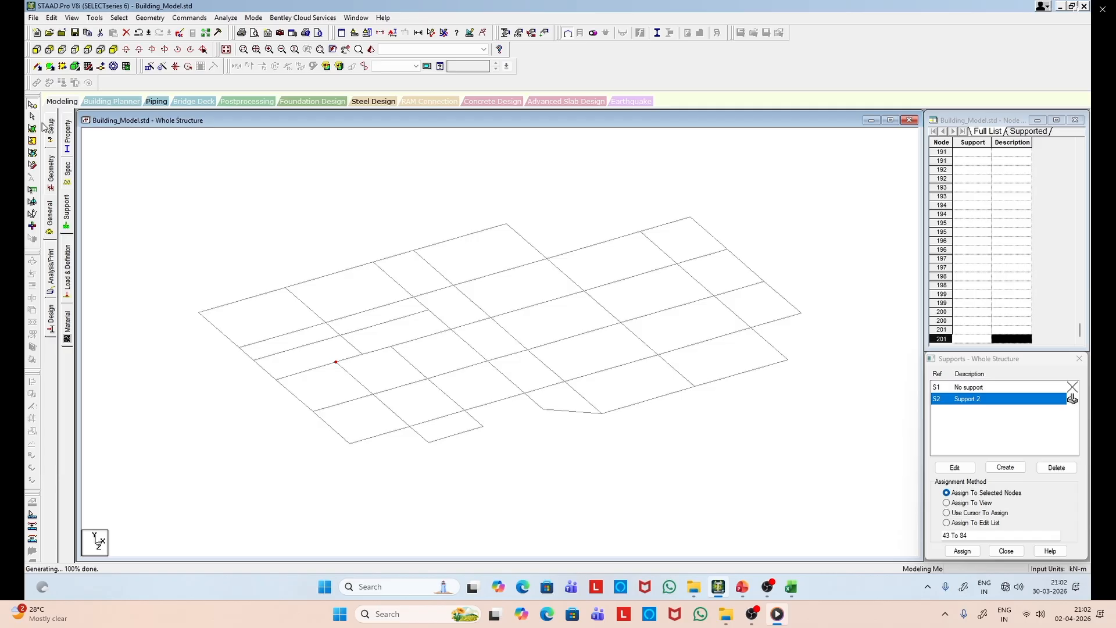
click(339, 374)
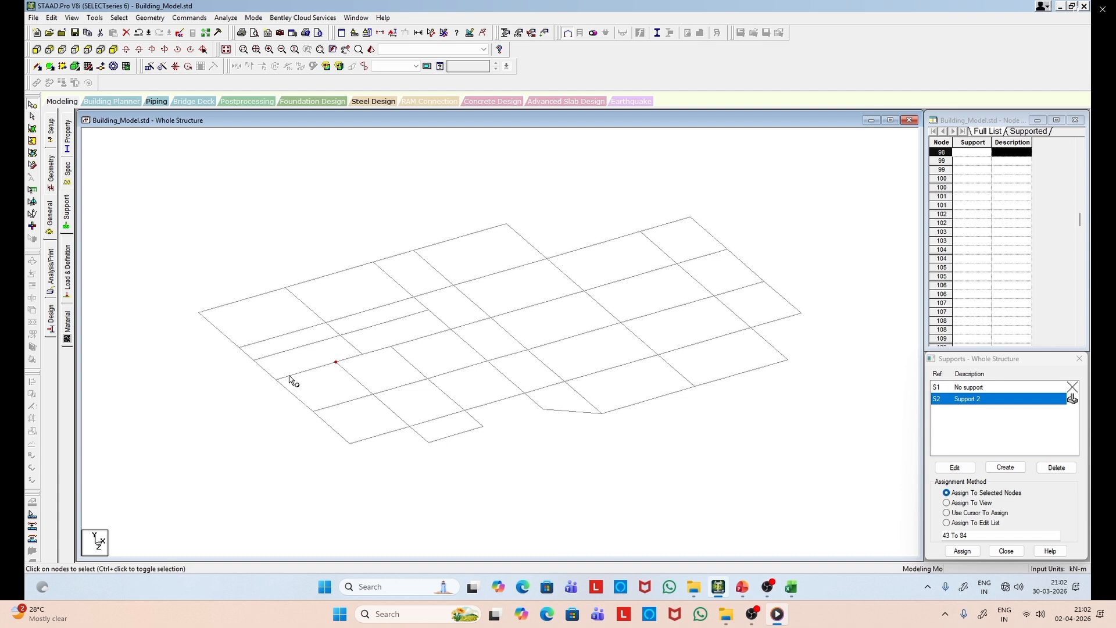
Step: Measure the node-to-node distance along the last segment of the copied transverse beam and accept the automatic file save
click(431, 32)
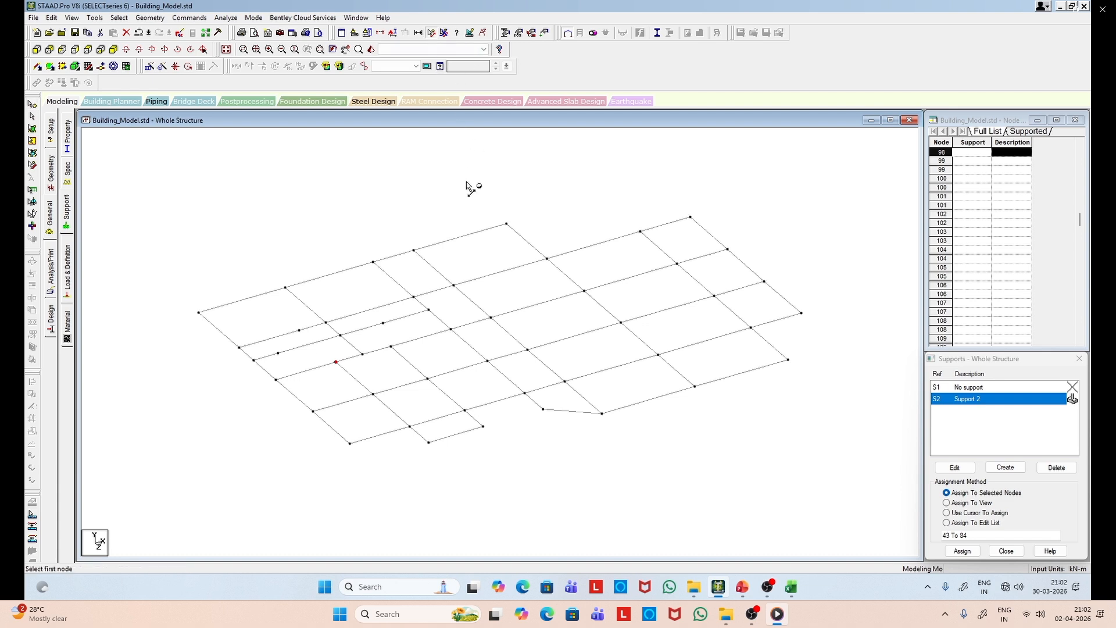
click(362, 353)
click(341, 336)
click(341, 336)
click(362, 354)
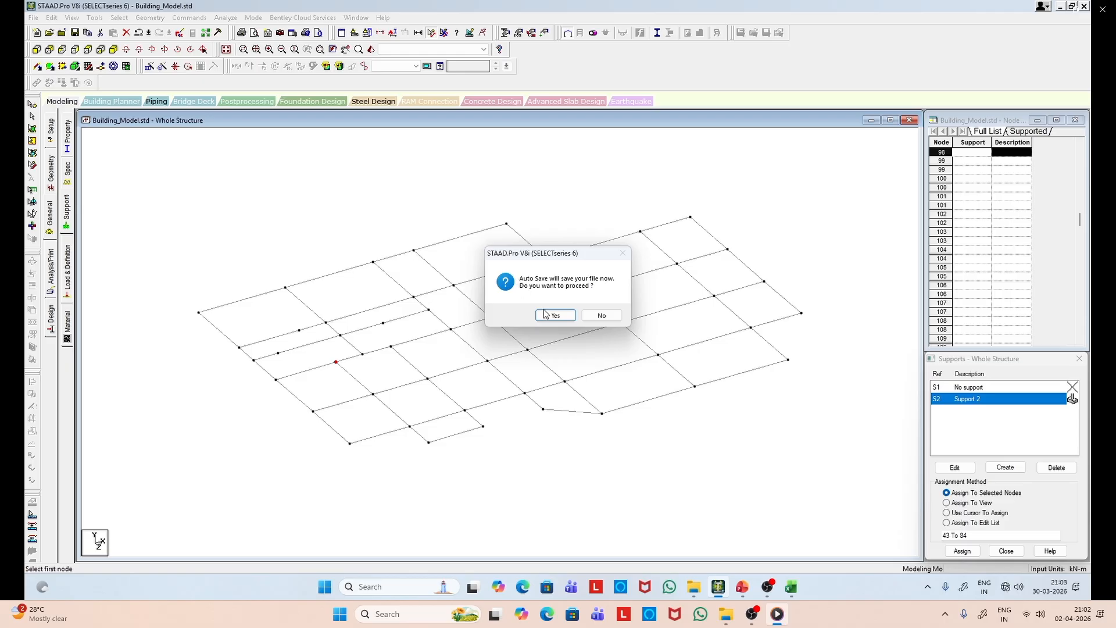
click(555, 315)
click(493, 314)
click(34, 116)
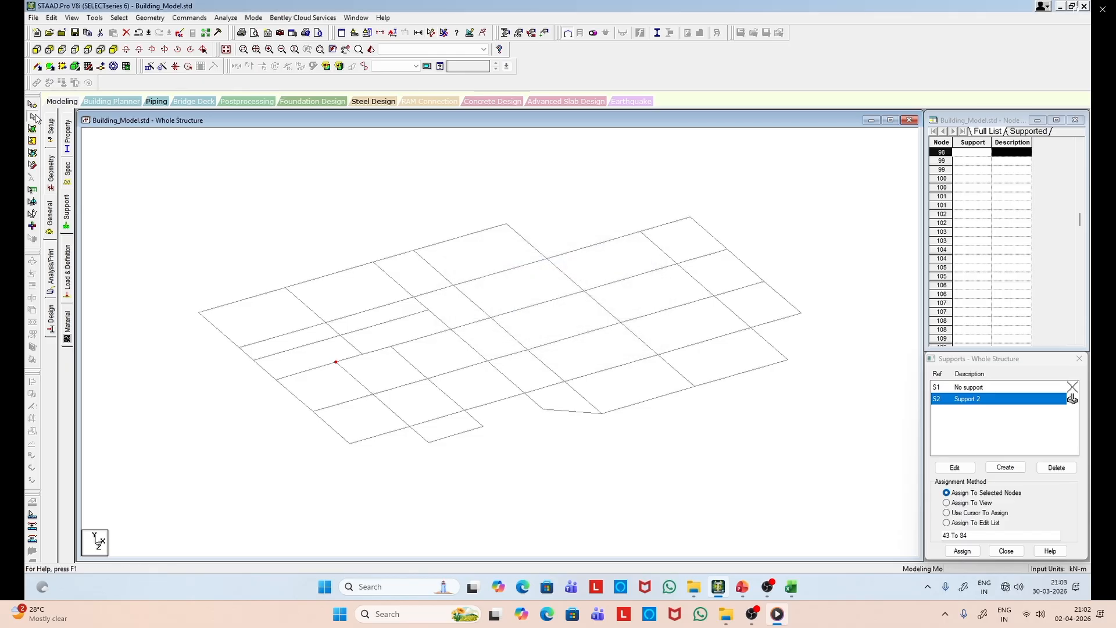
Step: Copy the same beam-end node once more along global Z with Translational Repeat, onto the copied longitudinal secondary beam
click(336, 362)
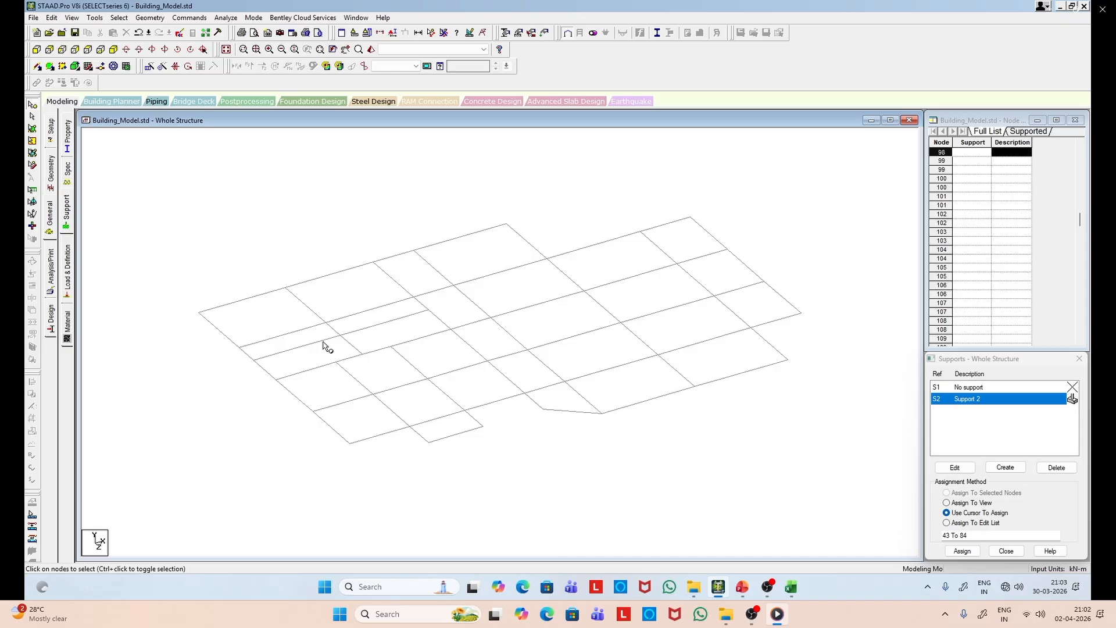
click(149, 66)
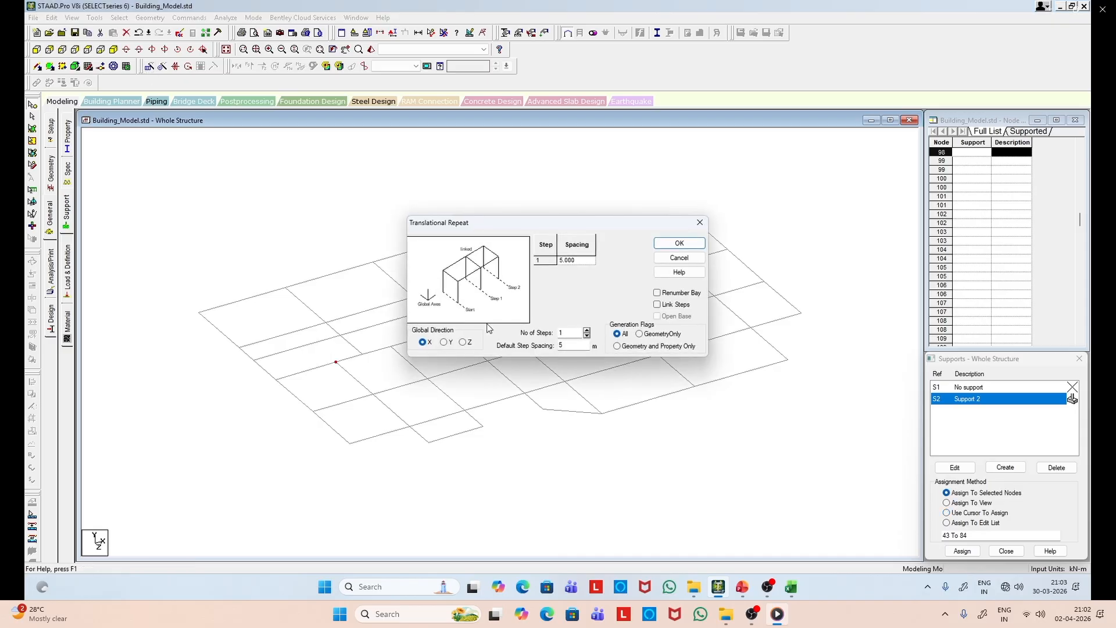
click(464, 343)
click(679, 243)
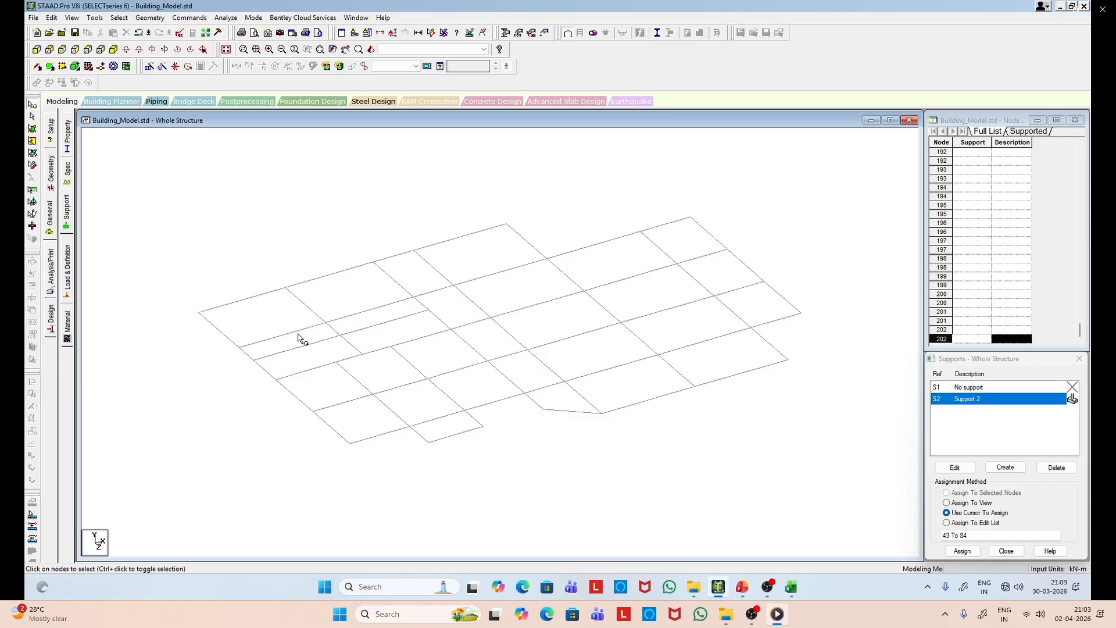
Step: Select the new node created at -5.5 m and copy it by -6 m along global Z to the rear edge beam
drag(297, 332, 348, 367)
drag(298, 337, 338, 353)
click(299, 331)
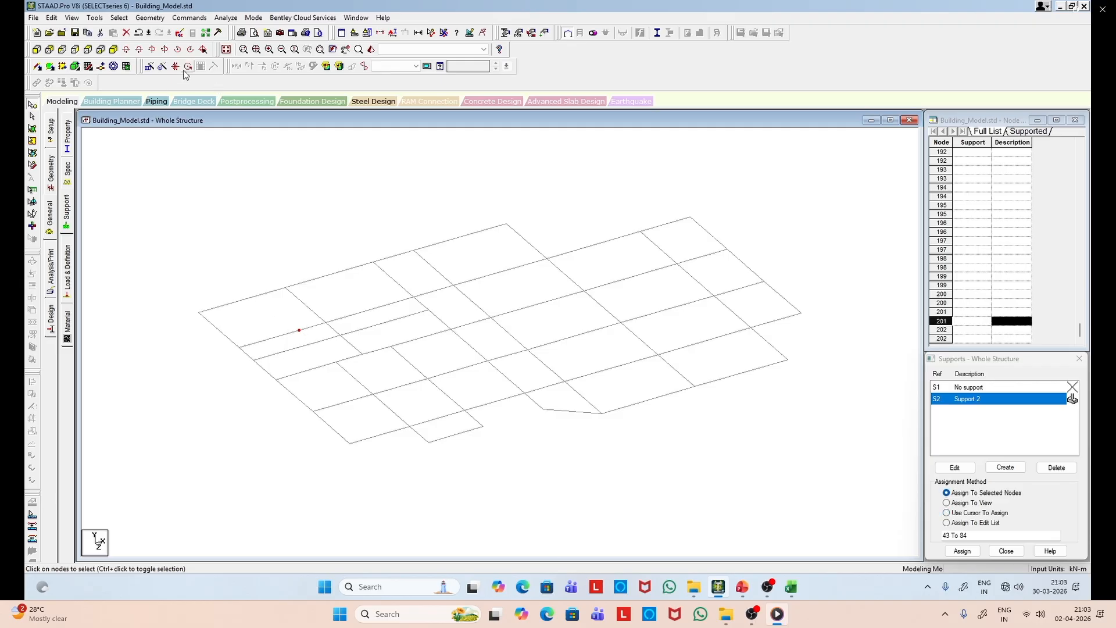
click(151, 68)
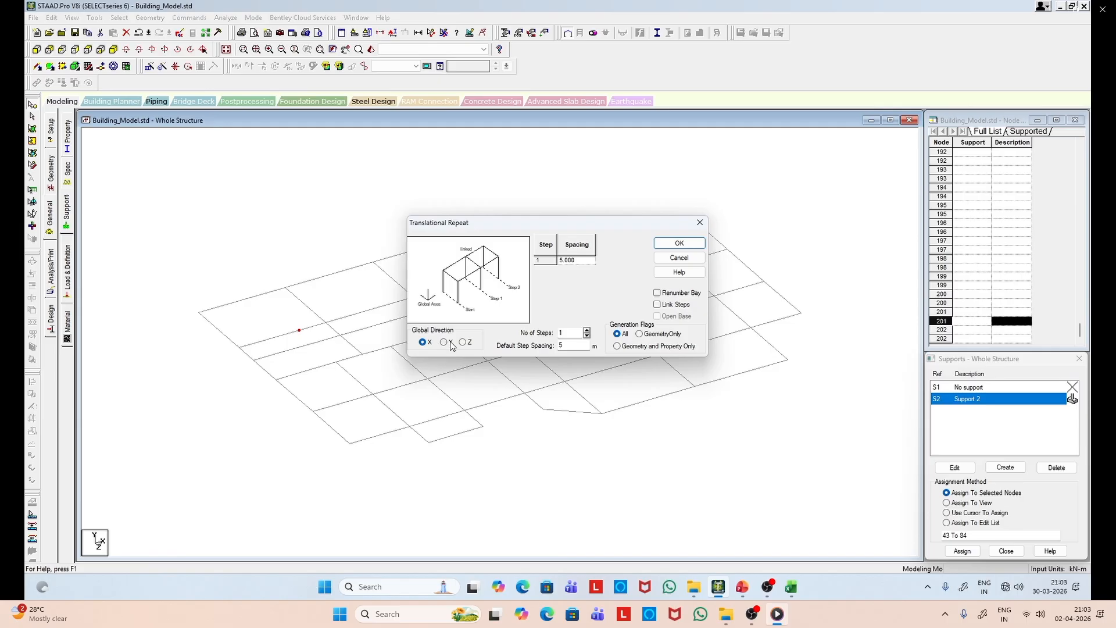
click(462, 343)
key(Tab)
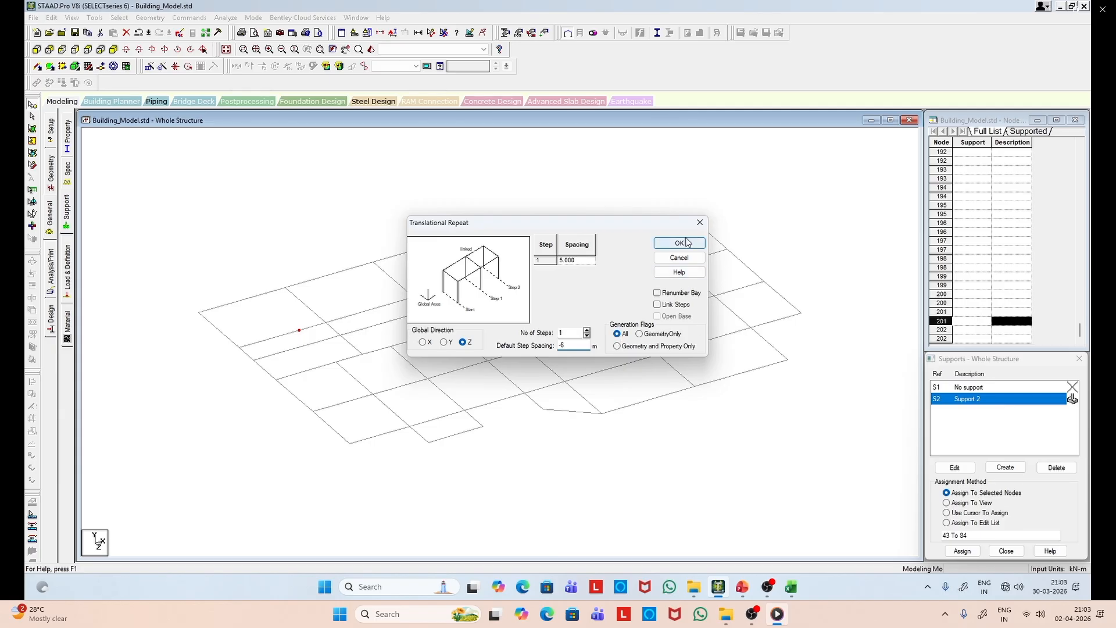
click(685, 243)
Step: Add beams through the new nodes, from the rear edge beam to the end of the existing transverse beam
click(37, 65)
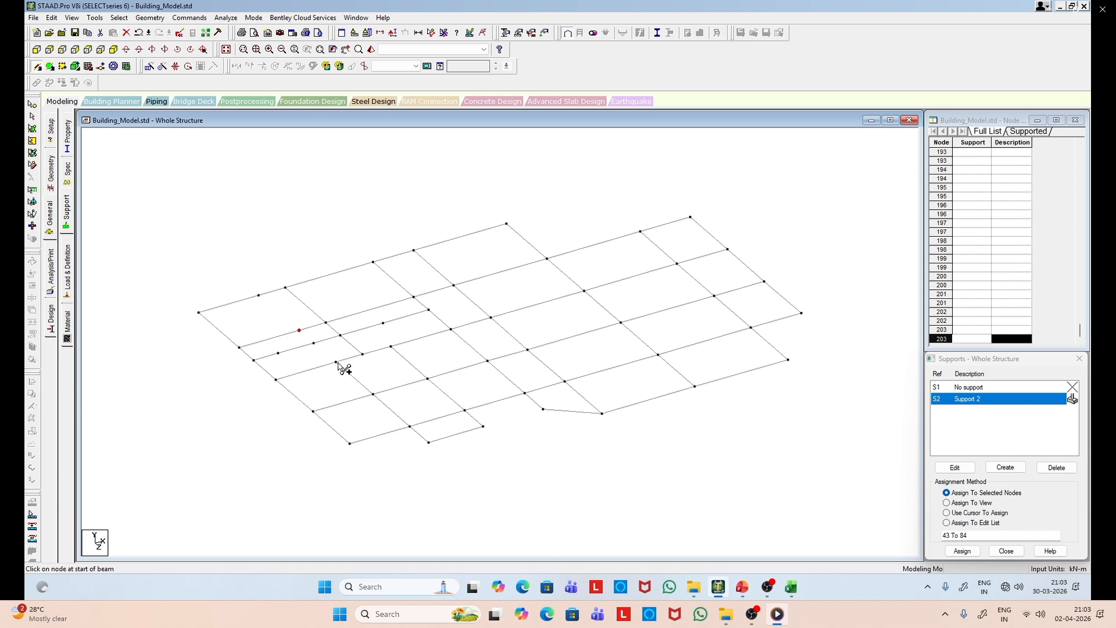
drag(259, 295, 335, 361)
click(32, 109)
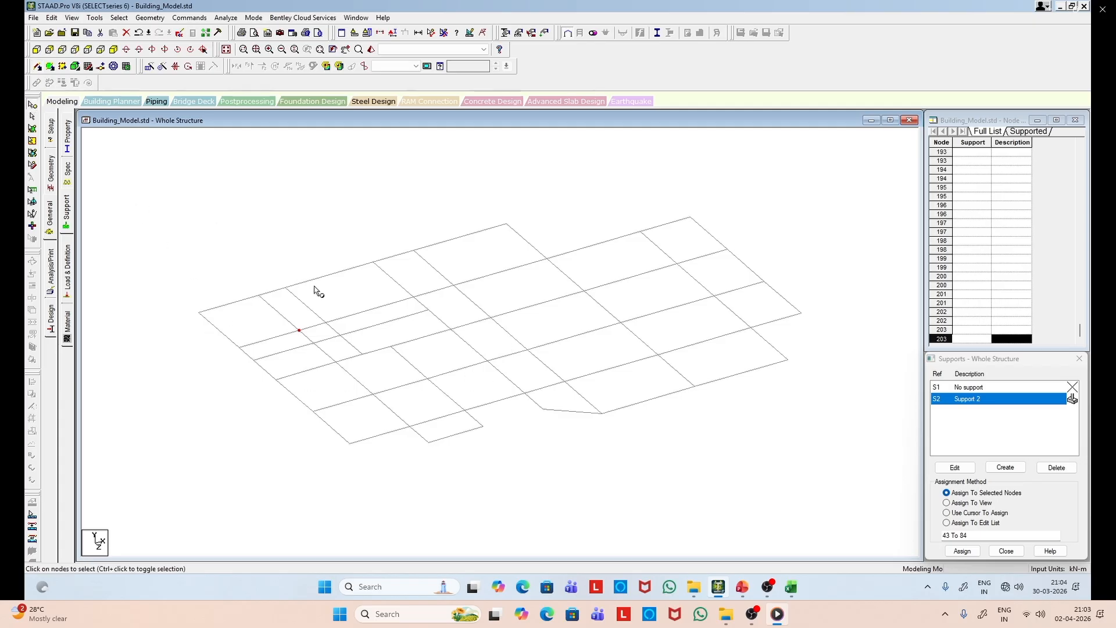
Step: Copy the rear end node of the front transverse secondary beam by -5.5 m along global Z with Translational Repeat
drag(386, 341, 407, 354)
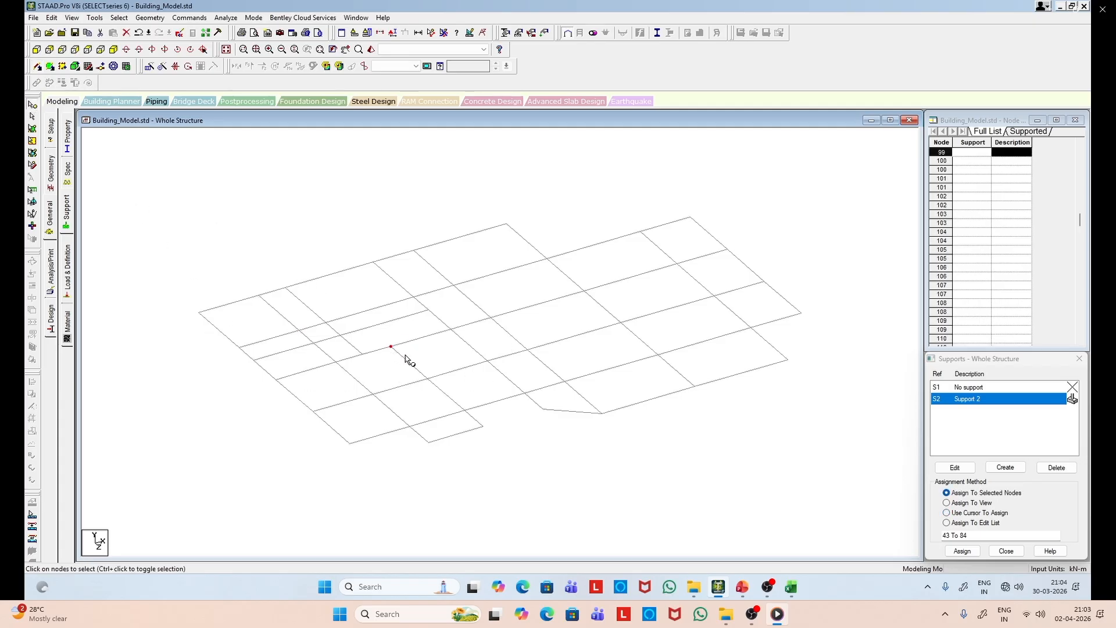
click(149, 66)
click(463, 342)
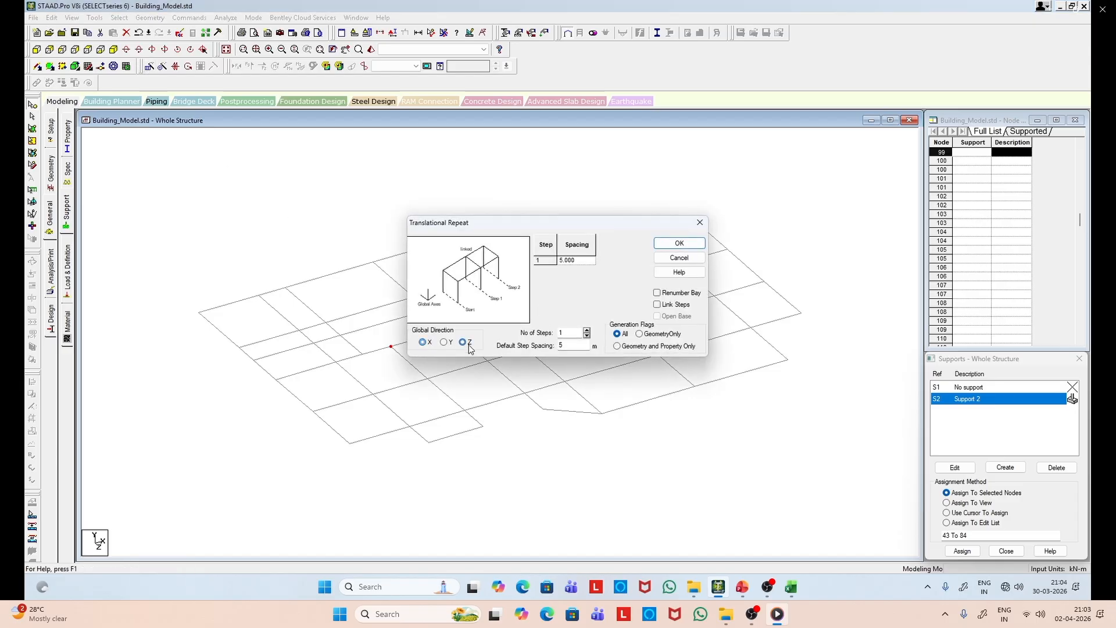
drag(568, 346, 551, 349)
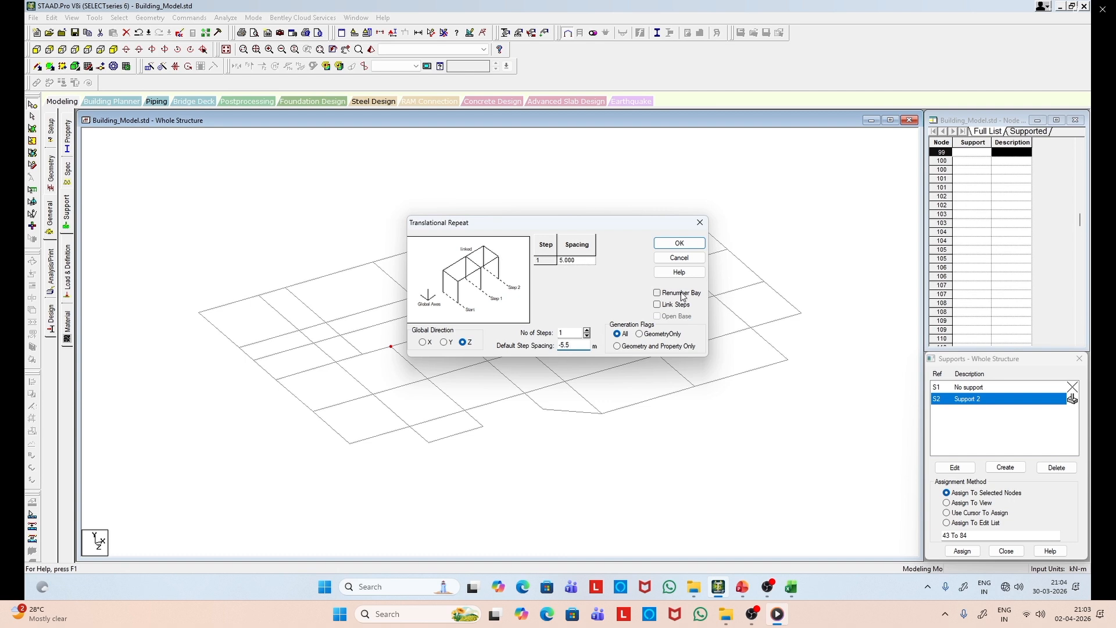
click(679, 243)
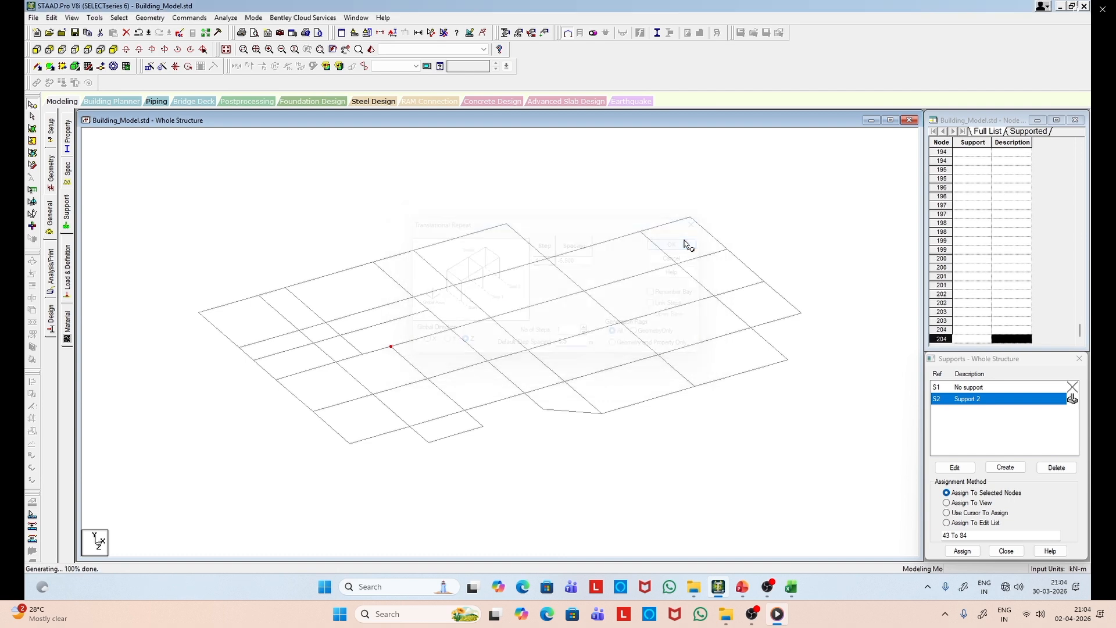
Step: Copy the newly created node 6 m along global Z onto the rear edge beam with Translational Repeat
click(353, 314)
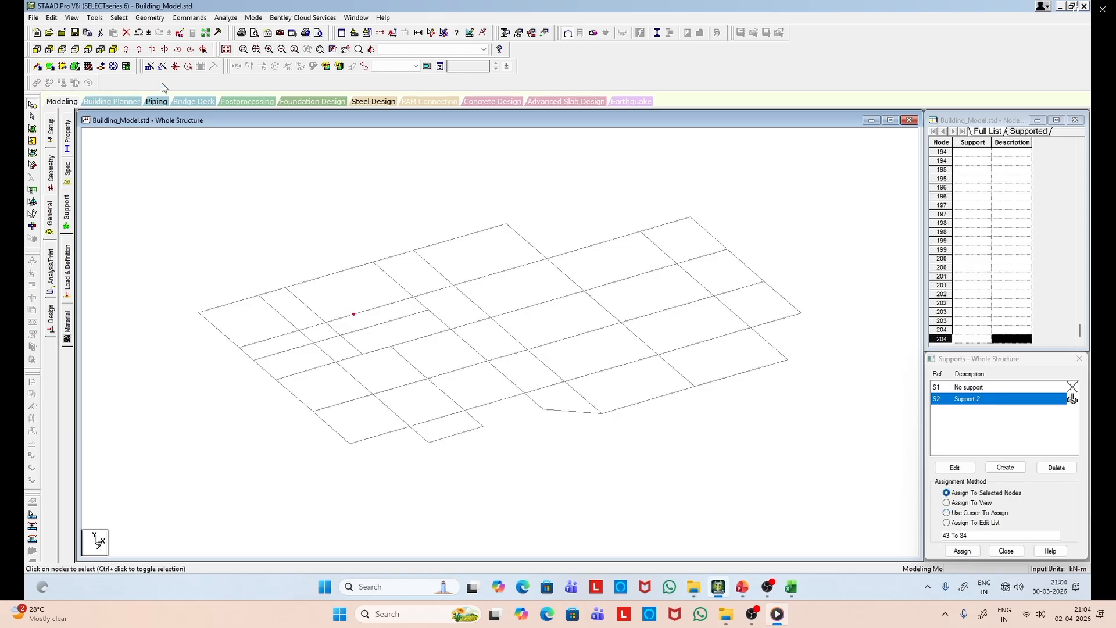
click(149, 66)
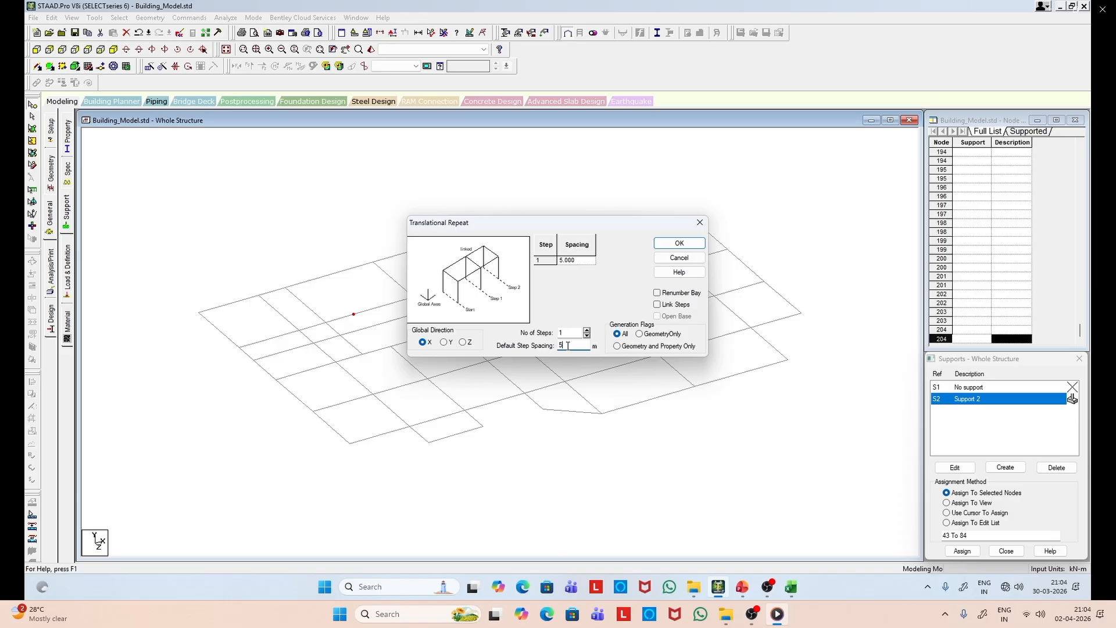
text(6)
click(463, 343)
click(686, 242)
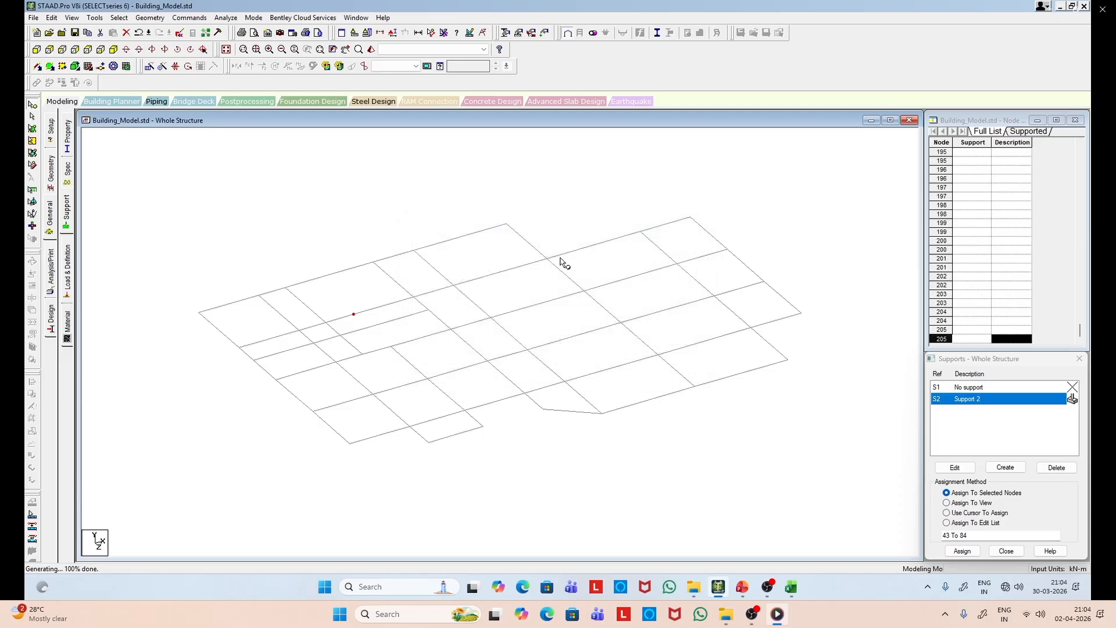
Step: Measure the node-to-node distance from the end of the copied longitudinal secondary beam to the next longitudinal main beam
drag(304, 263, 390, 338)
click(327, 239)
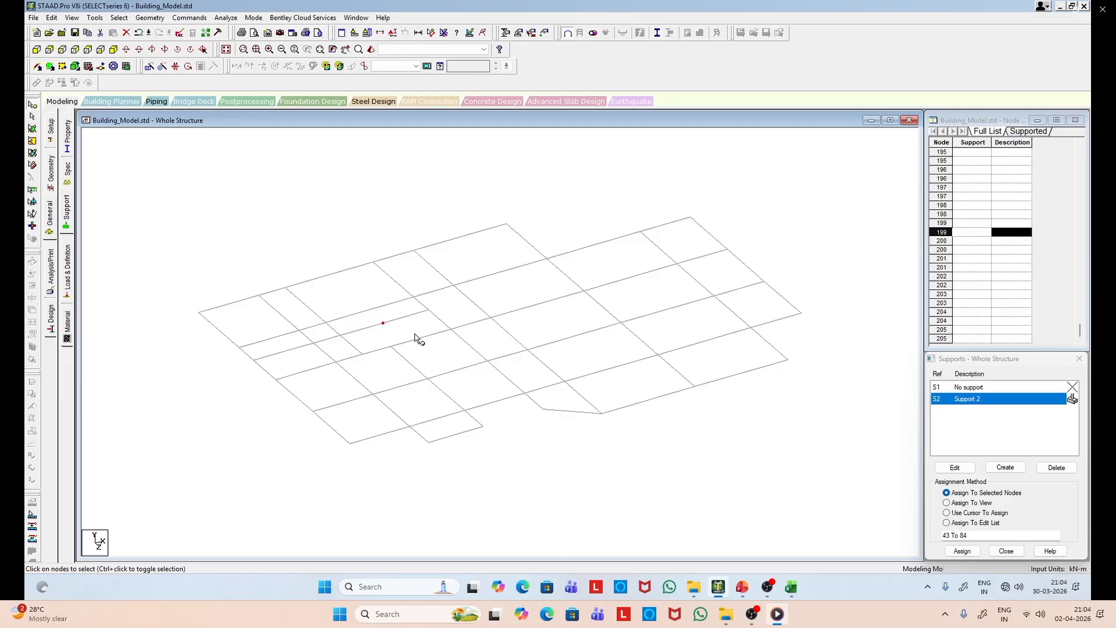
click(378, 332)
click(365, 328)
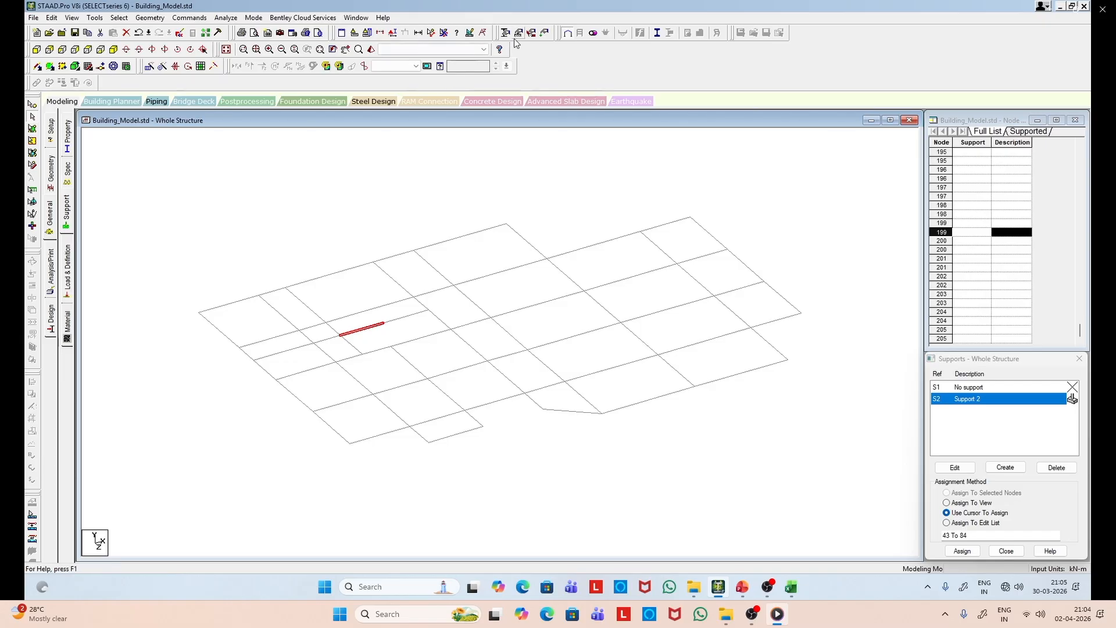
click(432, 33)
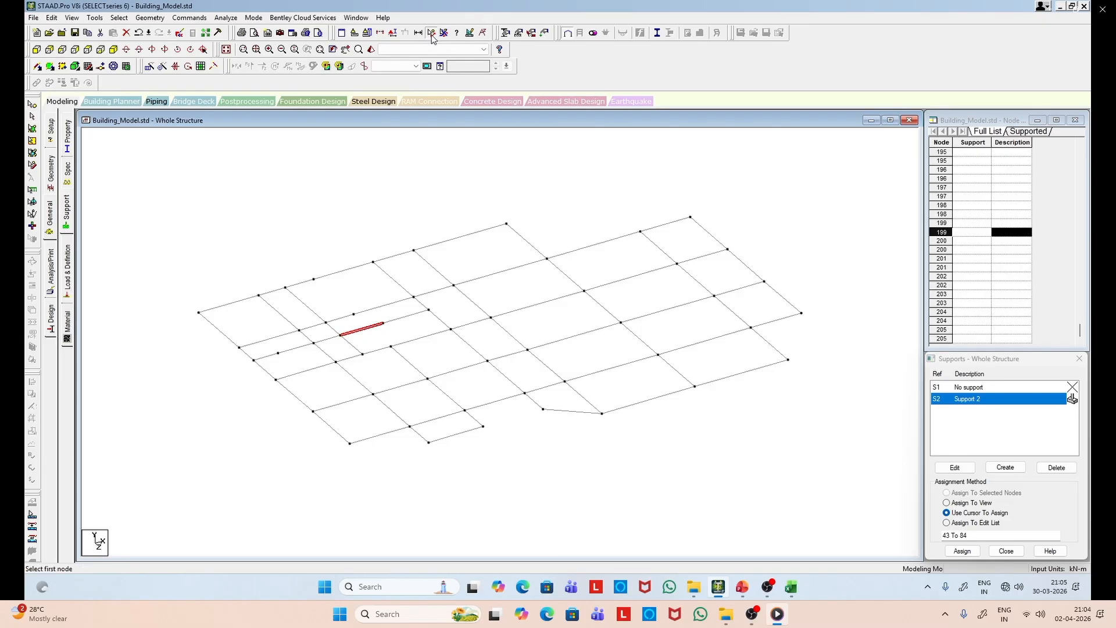
click(428, 310)
click(451, 329)
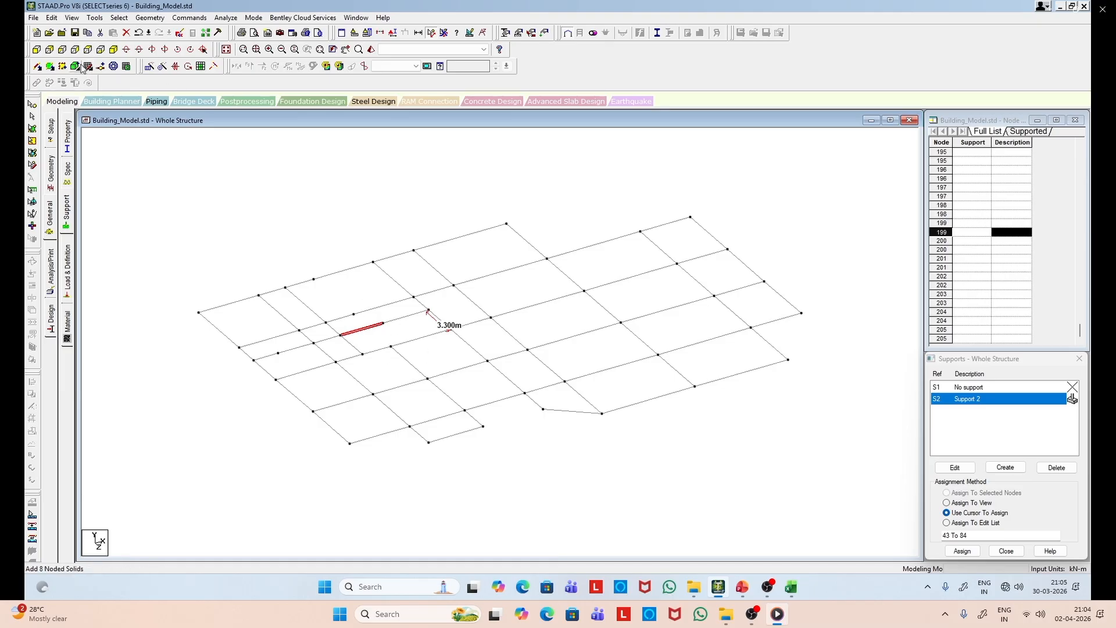
Step: Copy the same transverse-beam end node by -3.3 m along global Z onto the copied longitudinal secondary beam
click(32, 105)
click(390, 346)
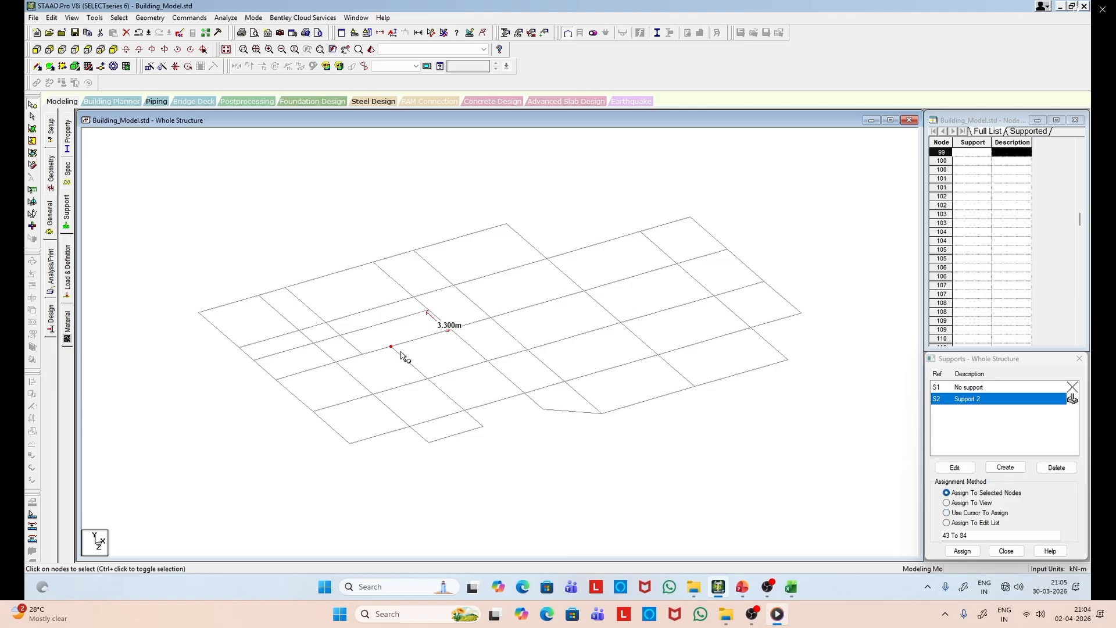
click(149, 68)
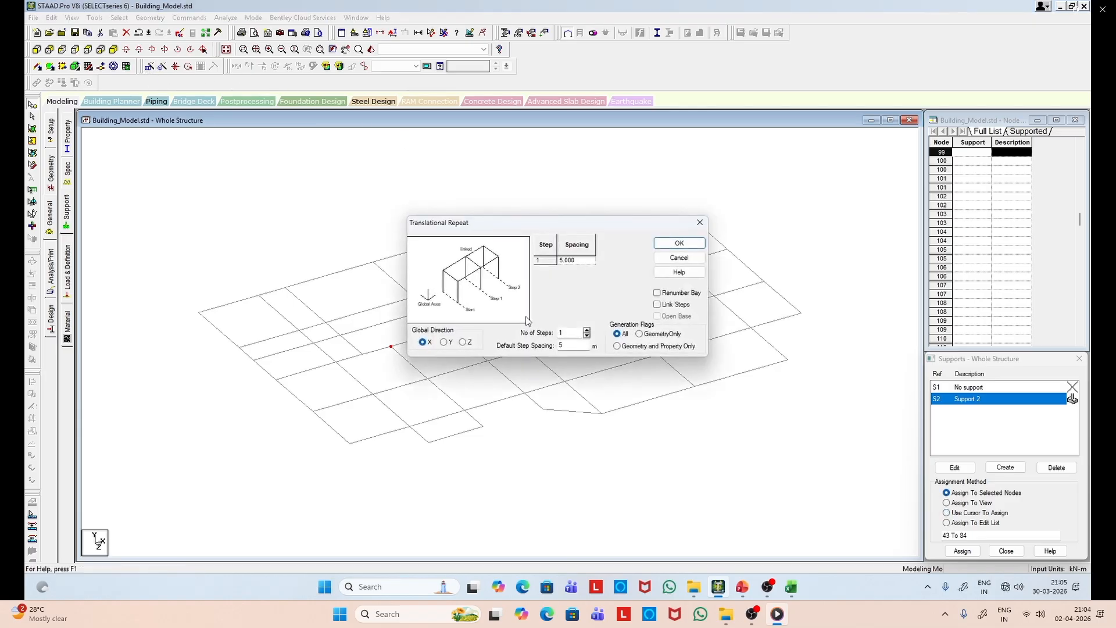
click(463, 343)
double_click(572, 346)
text(-3.3)
click(689, 243)
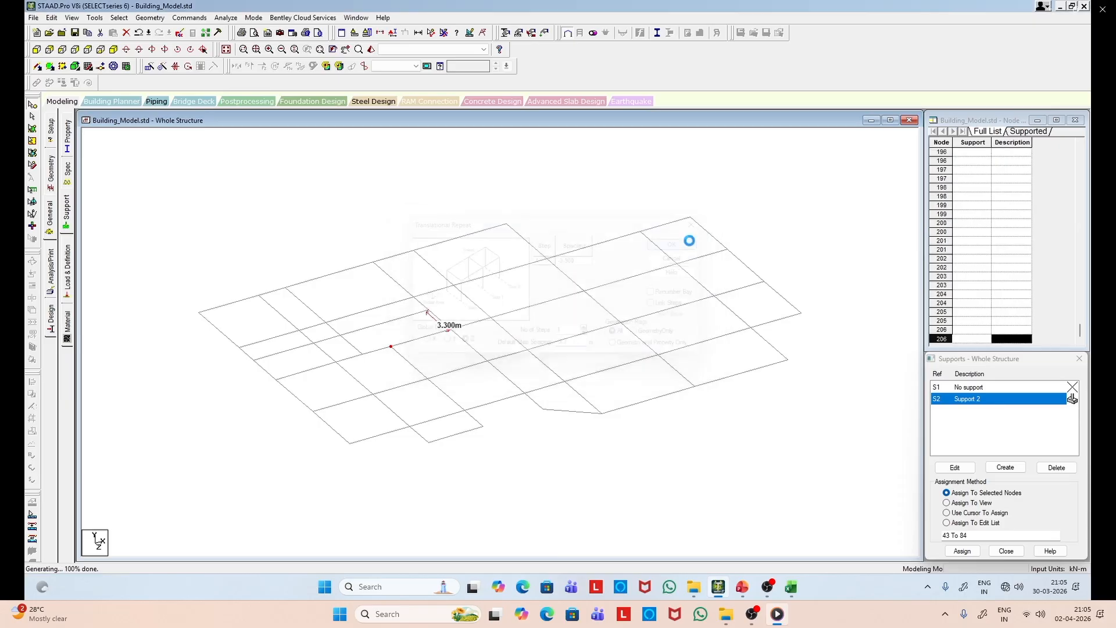
Step: Clear the displayed distance and add beams through the new nodes, from the rear edge beam to the front transverse beam's end
click(355, 315)
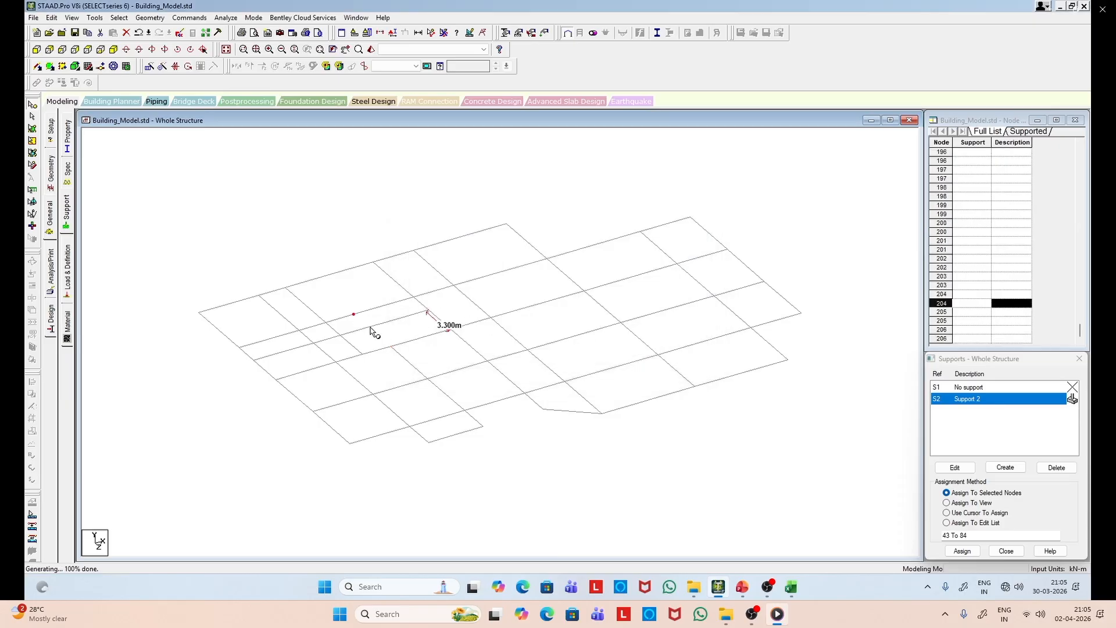
click(369, 327)
click(413, 325)
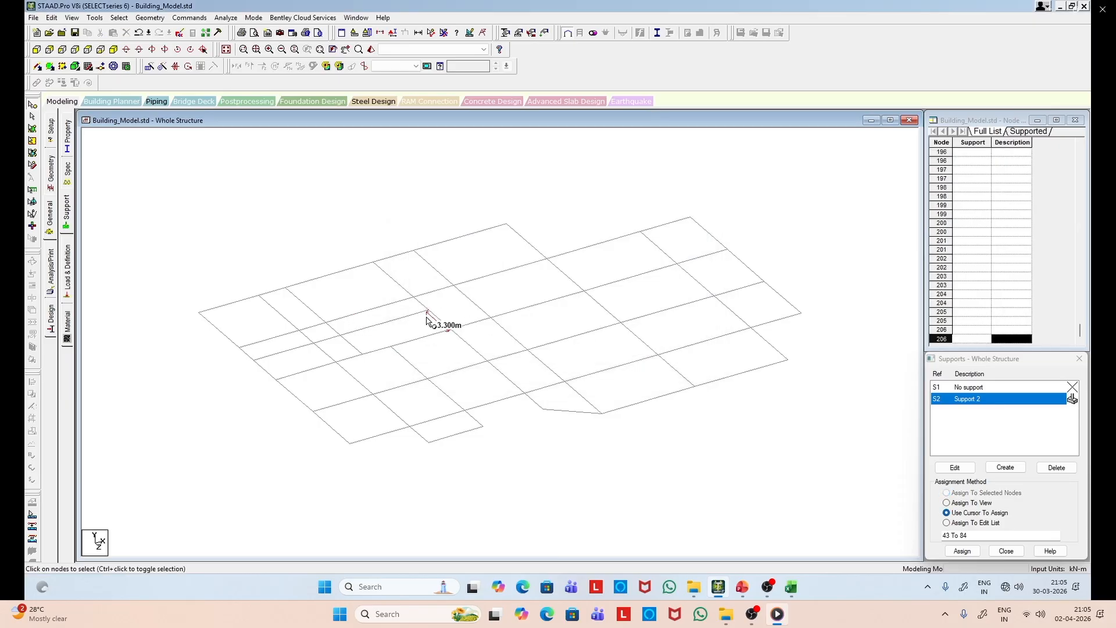
click(444, 33)
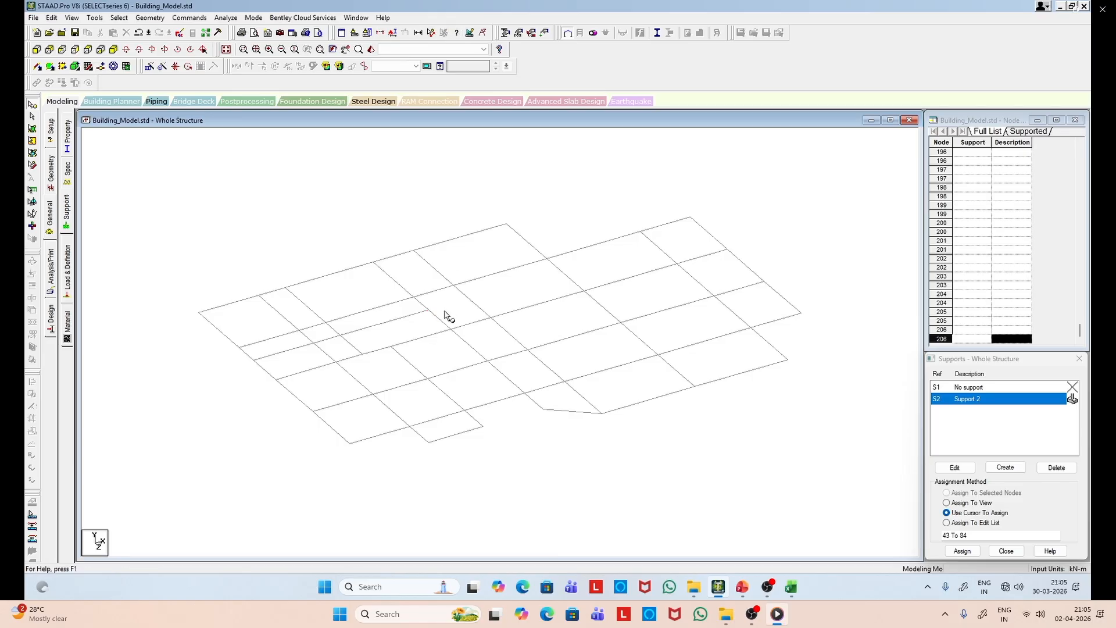
click(38, 66)
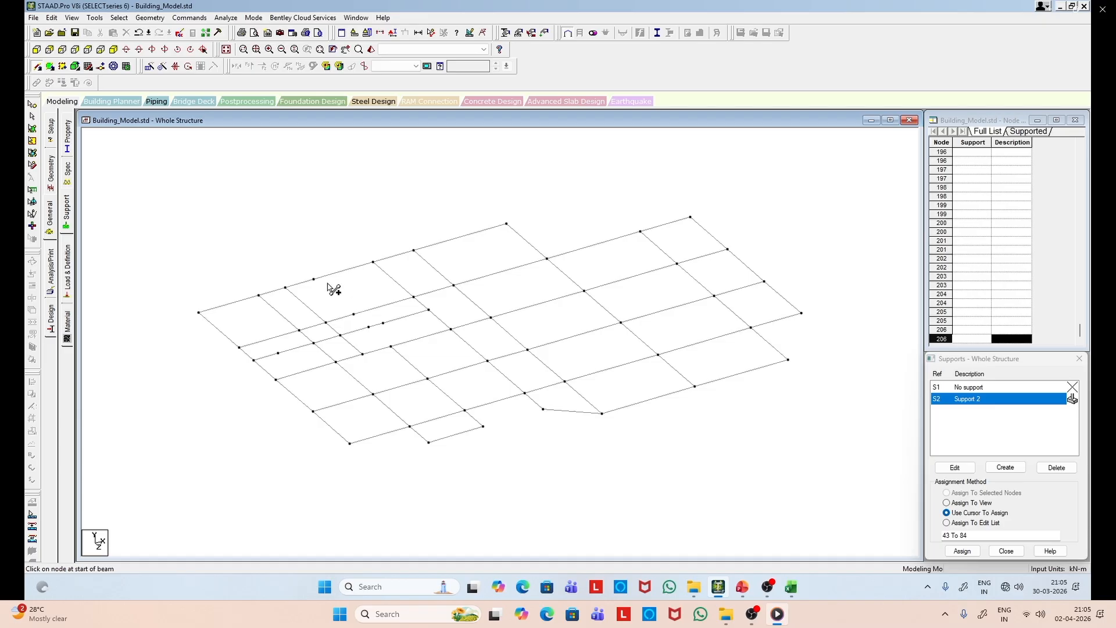
drag(315, 280, 390, 347)
Step: Switch to PowerPoint to examine the first floor beam layout drawing, and return to the STAAD.Pro model
click(743, 586)
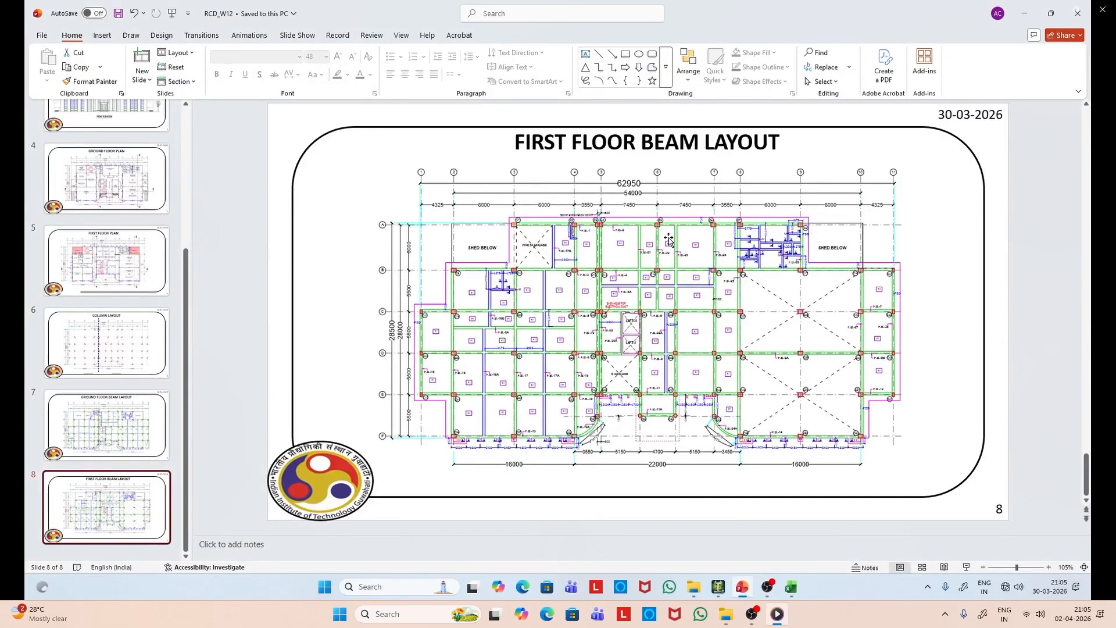
click(719, 586)
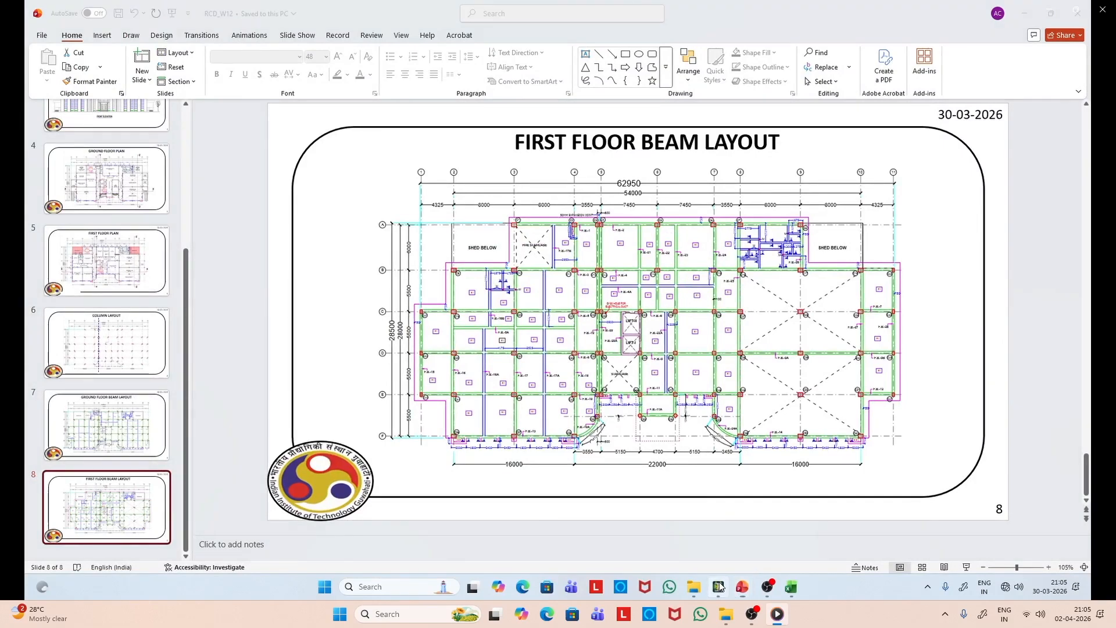
click(719, 587)
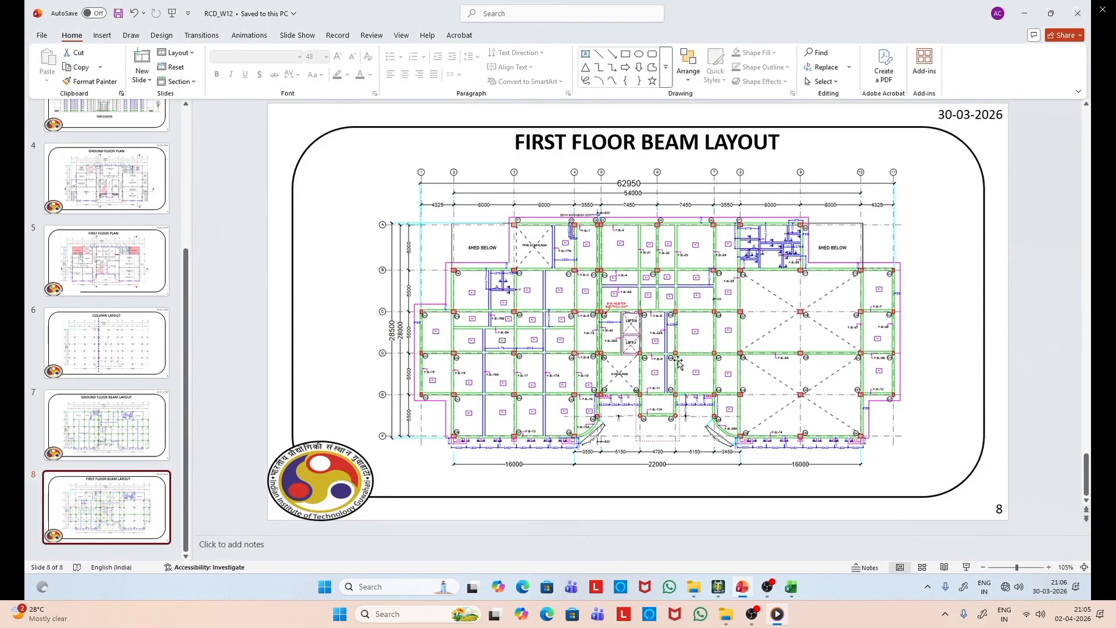
click(119, 437)
click(129, 493)
click(742, 587)
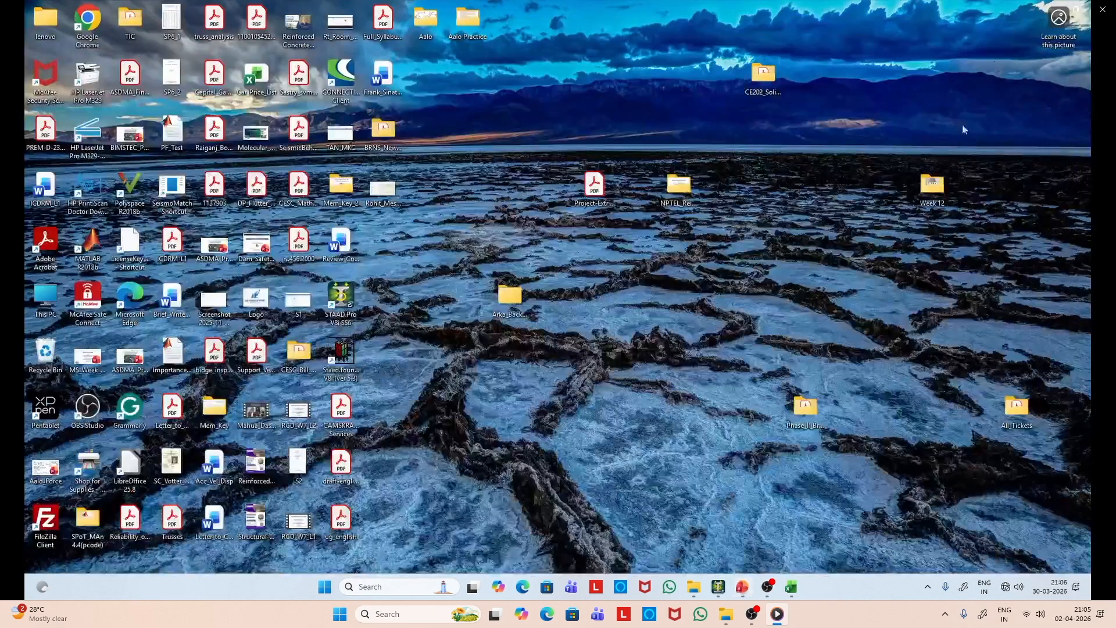
click(719, 586)
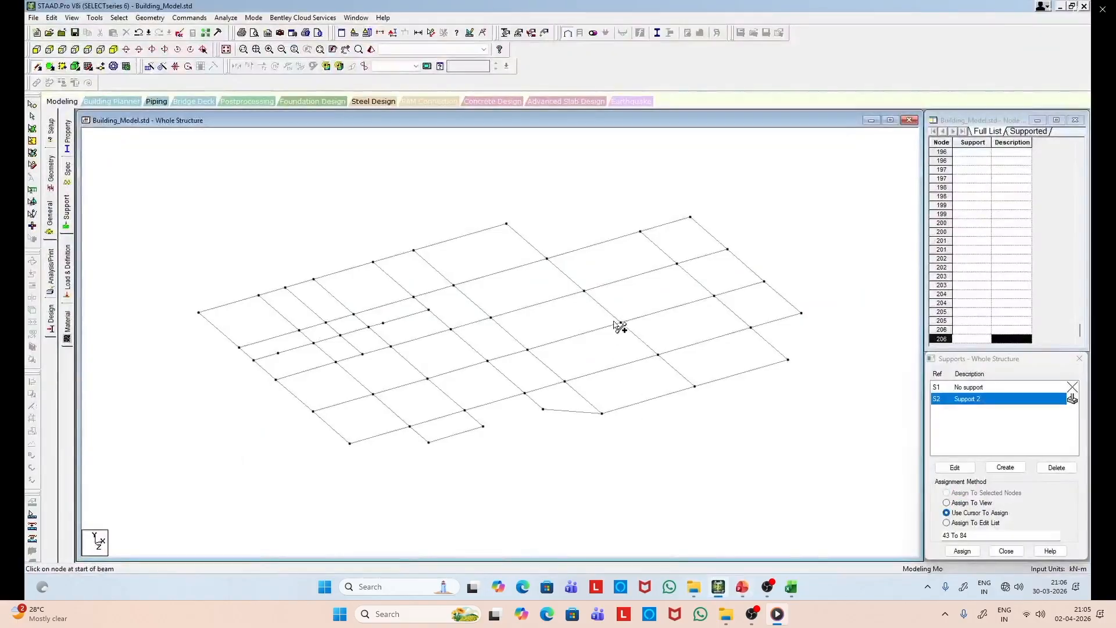
Step: Delete the central transverse beam line and the two longitudinal beam lines crossing the large open bays, checking them against the layout drawing
click(32, 117)
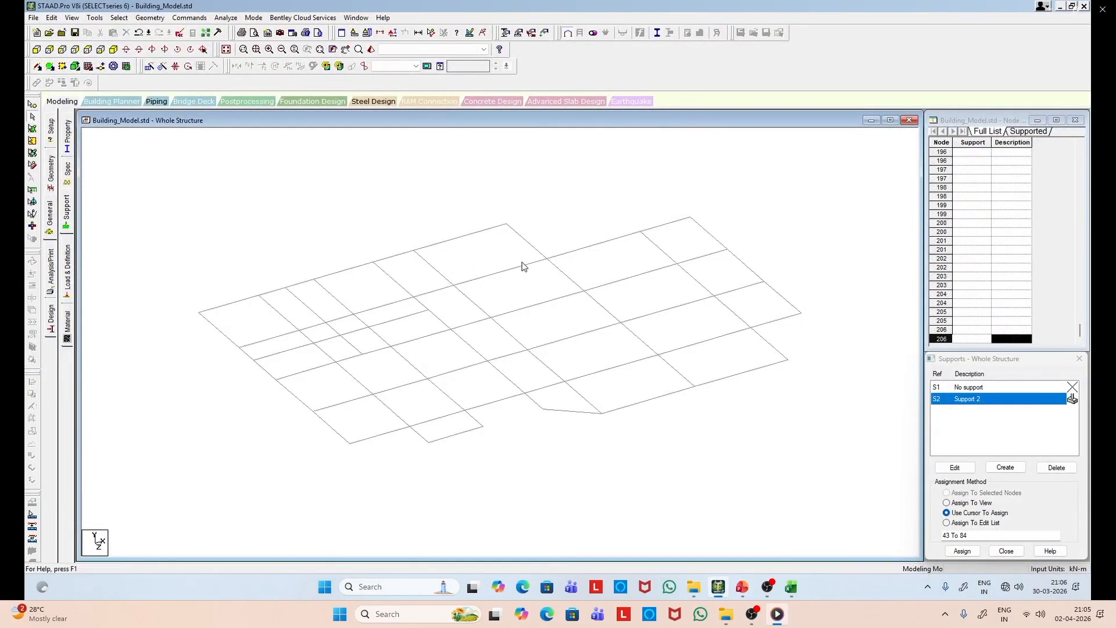
click(569, 295)
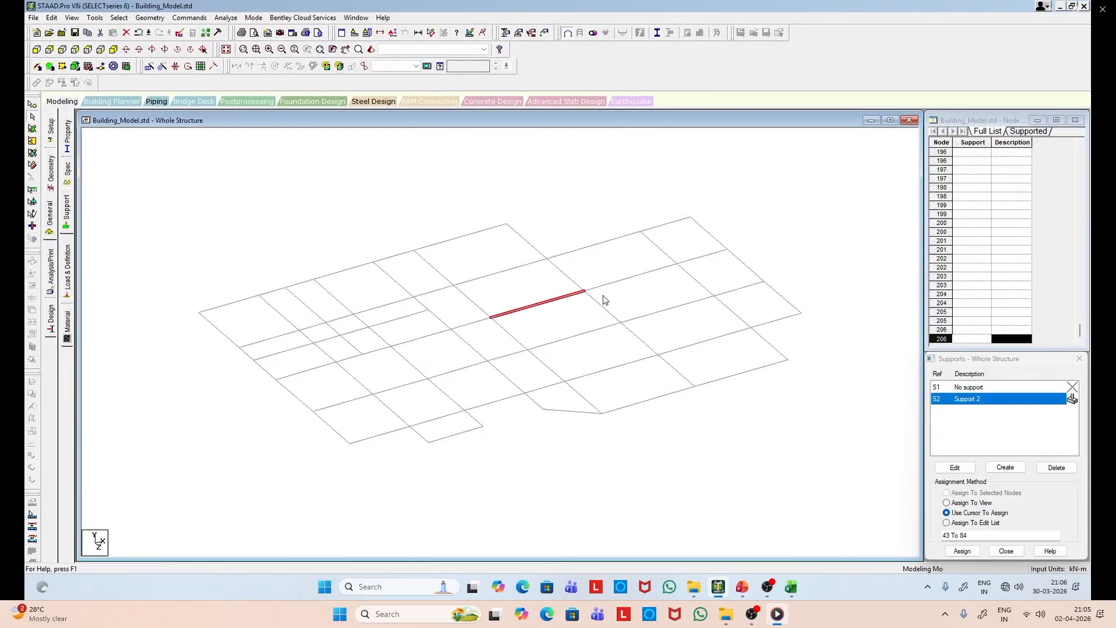
ctrl+click(631, 278)
click(746, 585)
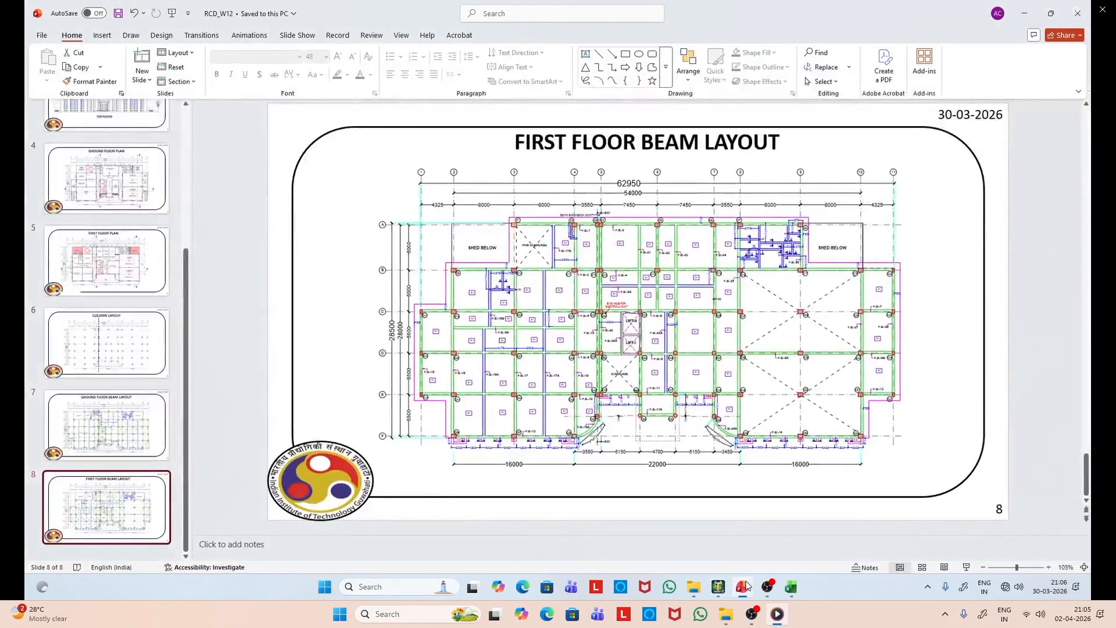
click(747, 585)
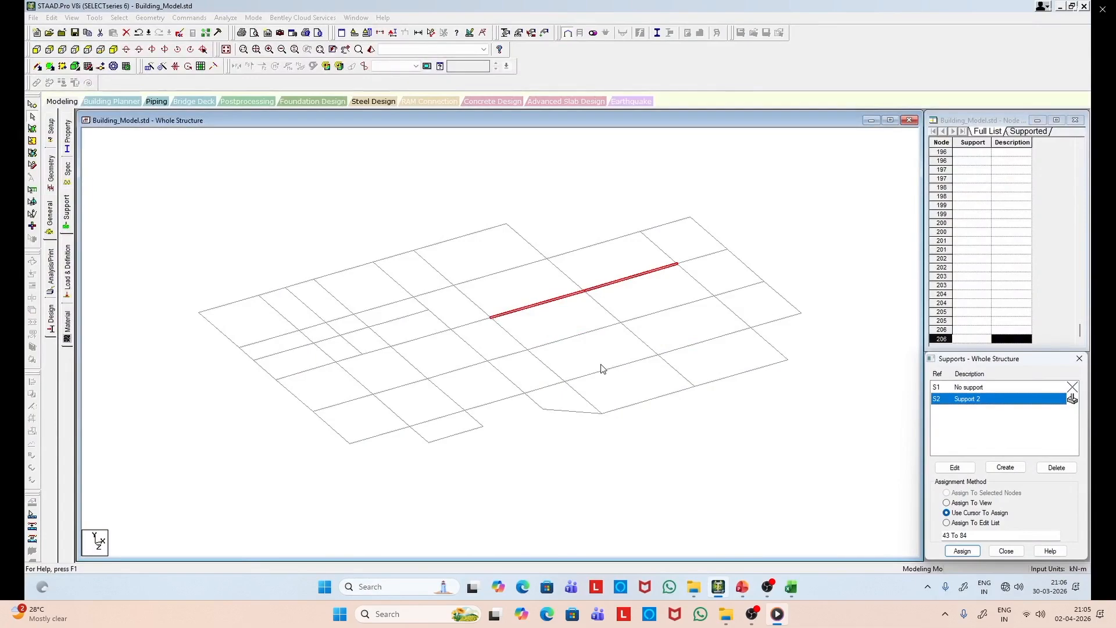
ctrl+click(633, 361)
ctrl+click(681, 348)
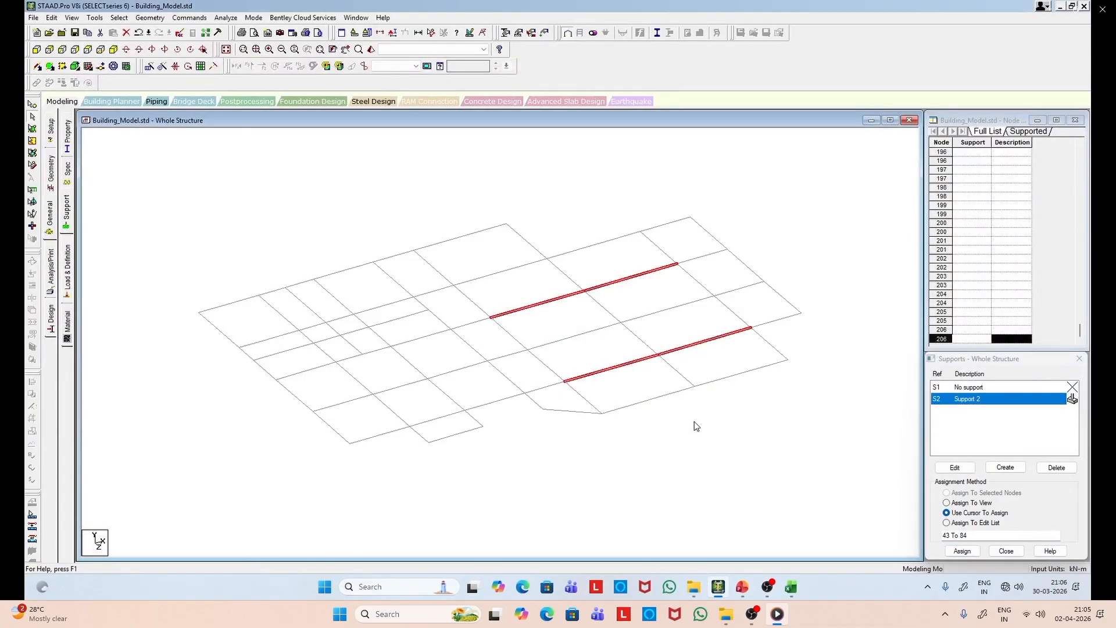
click(722, 587)
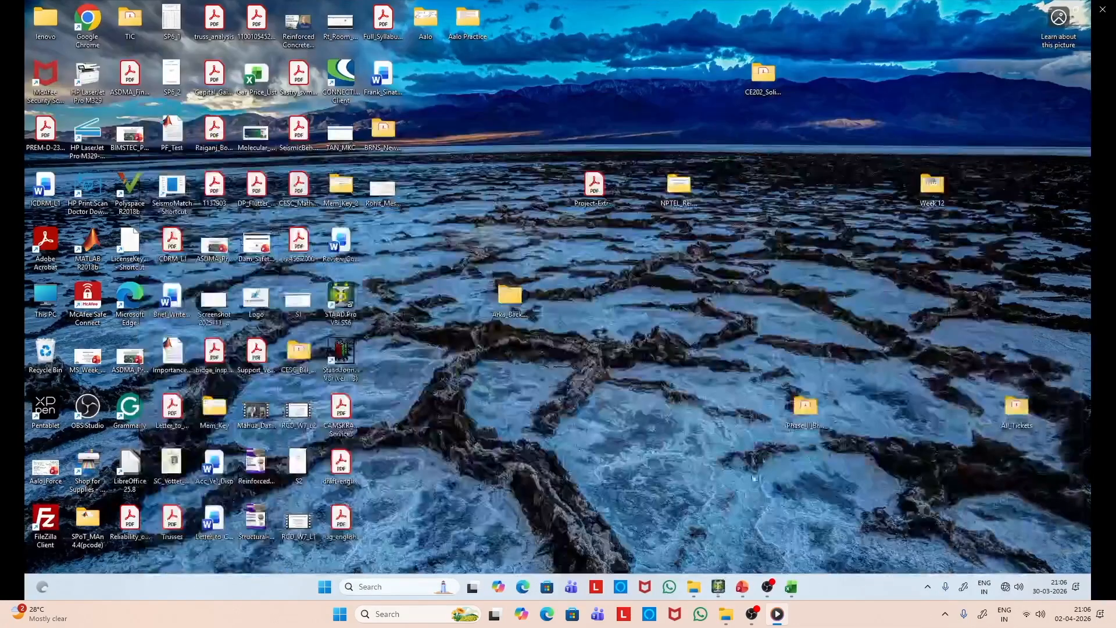
click(722, 586)
click(740, 587)
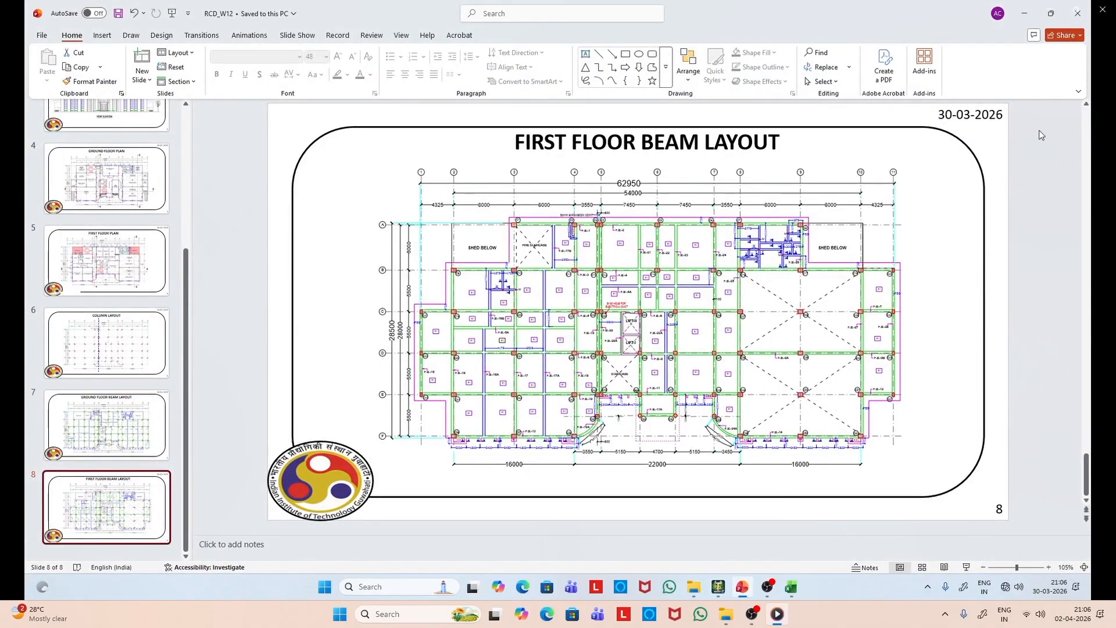
click(1025, 12)
click(574, 288)
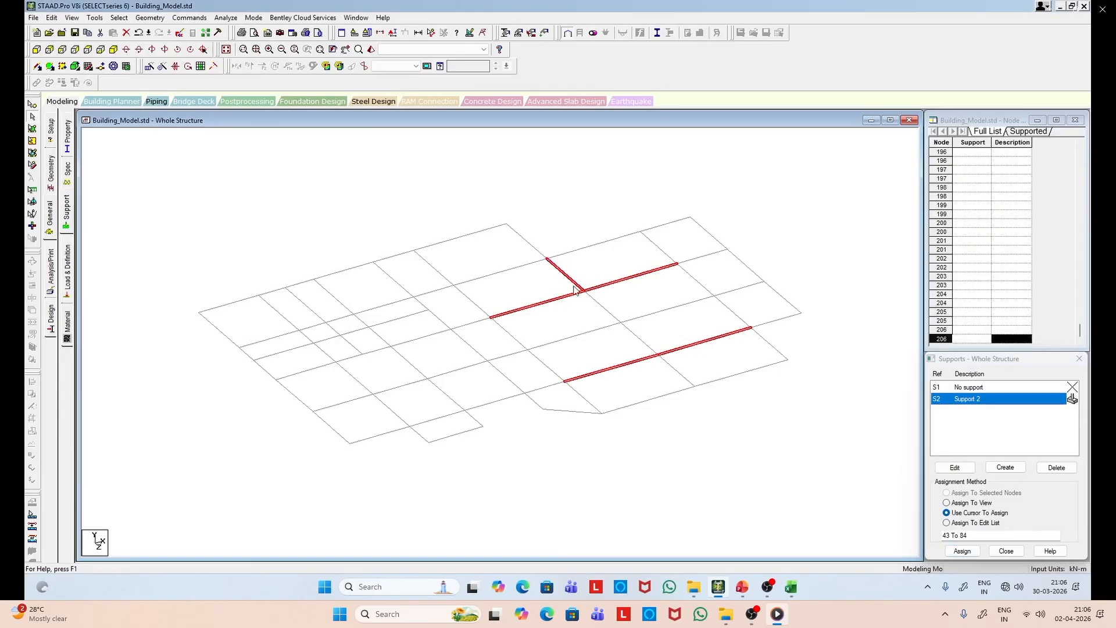
click(644, 345)
click(672, 370)
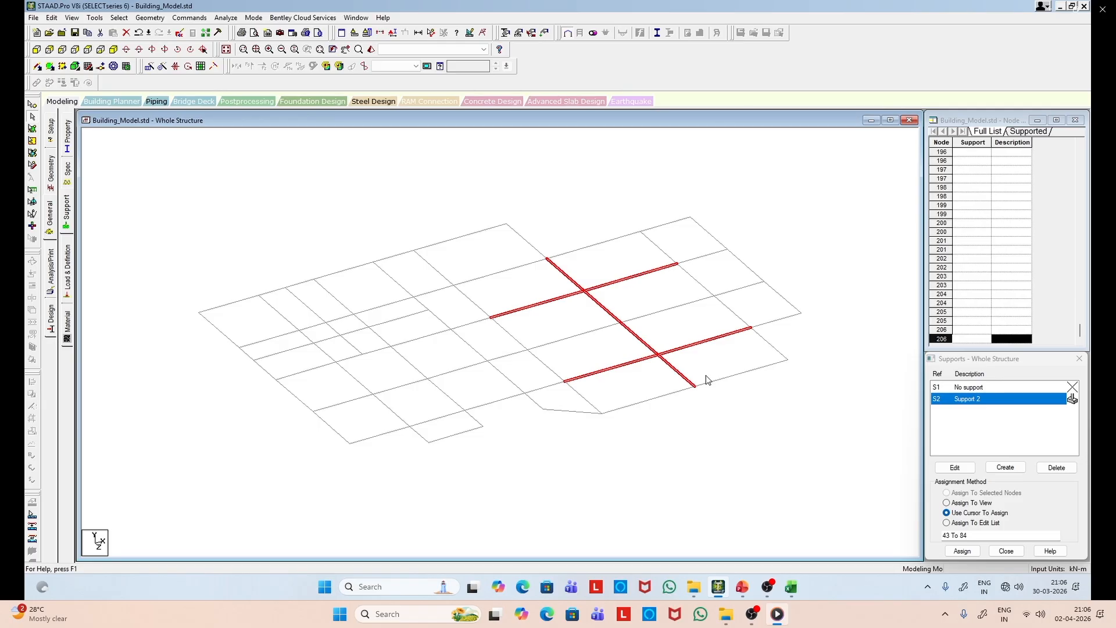
key(Delete)
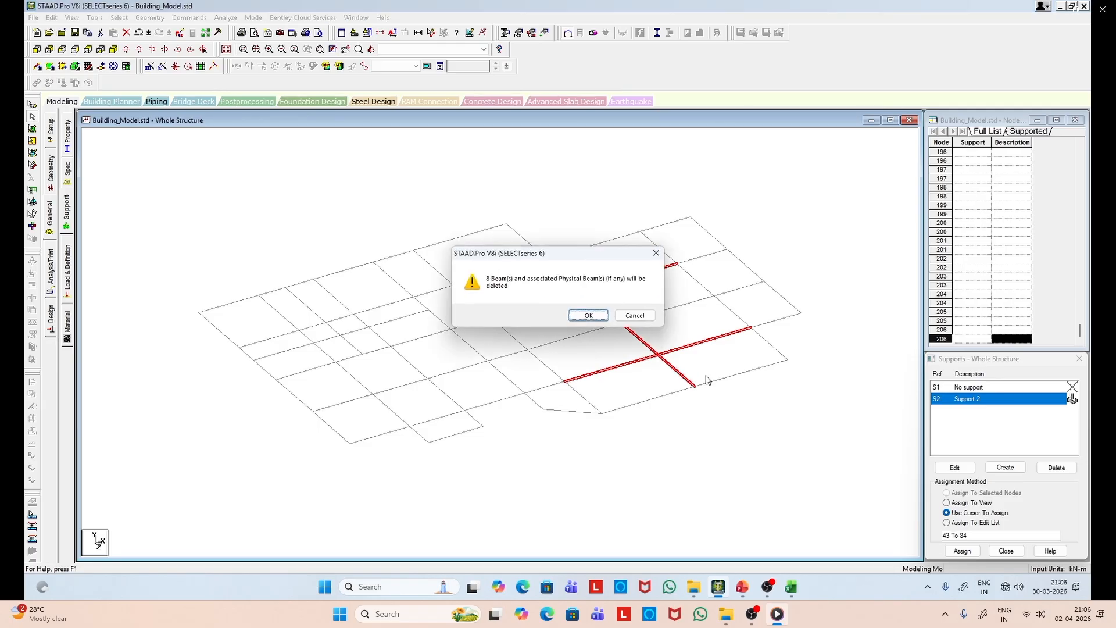
click(588, 315)
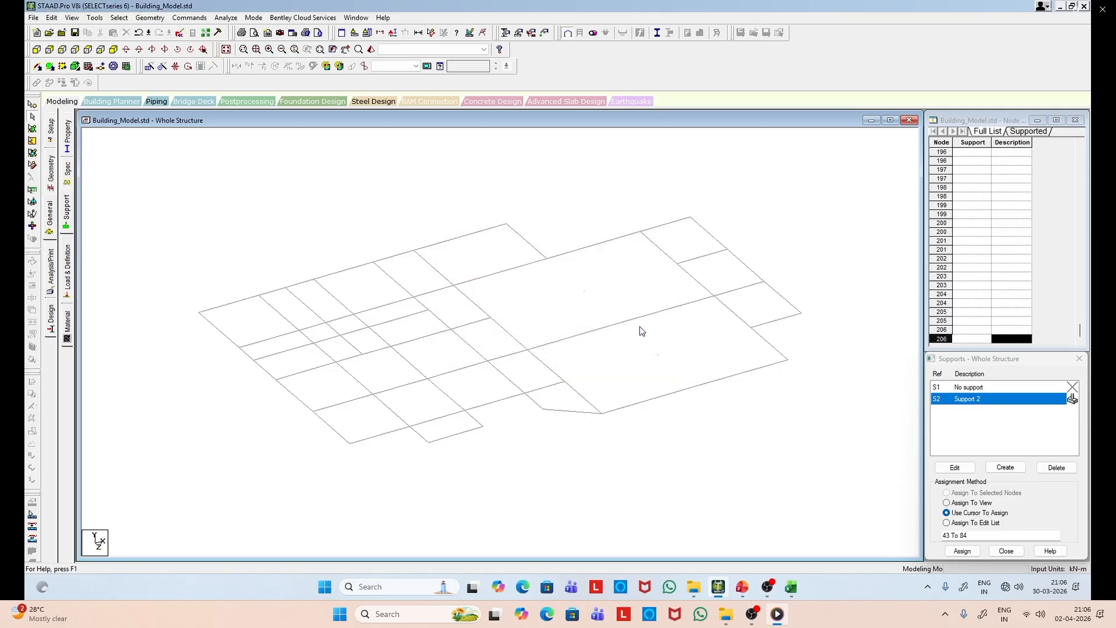
scroll(714, 456, down, 1)
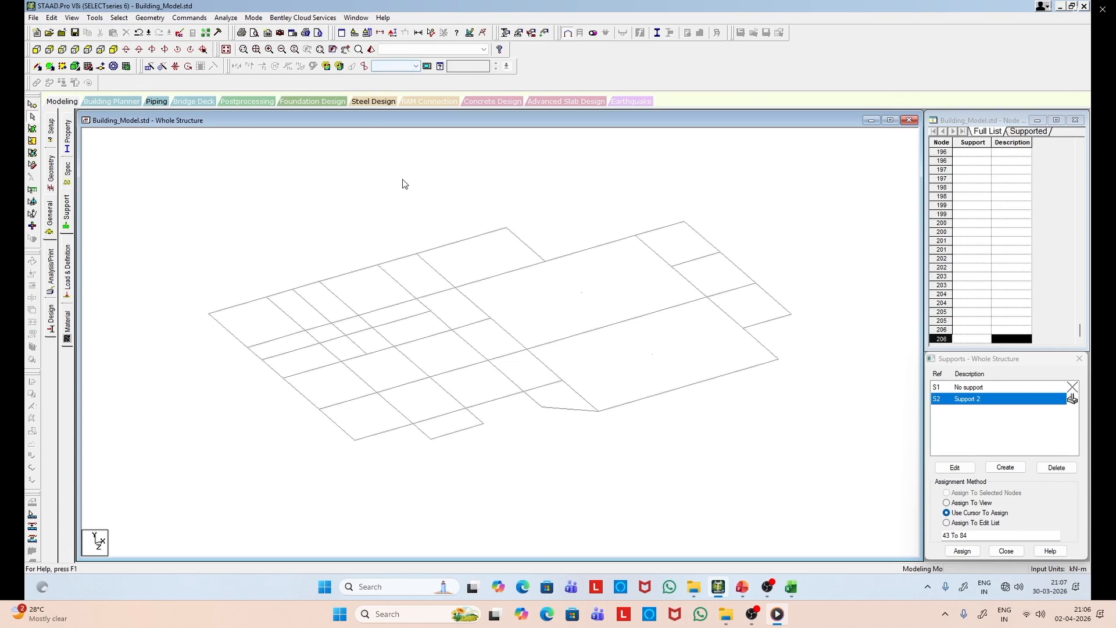
Step: Accept the auto-save of the modified structure, and check the model against the first floor beam layout drawing in PowerPoint
scroll(419, 179, down, 1)
scroll(422, 184, up, 1)
click(741, 587)
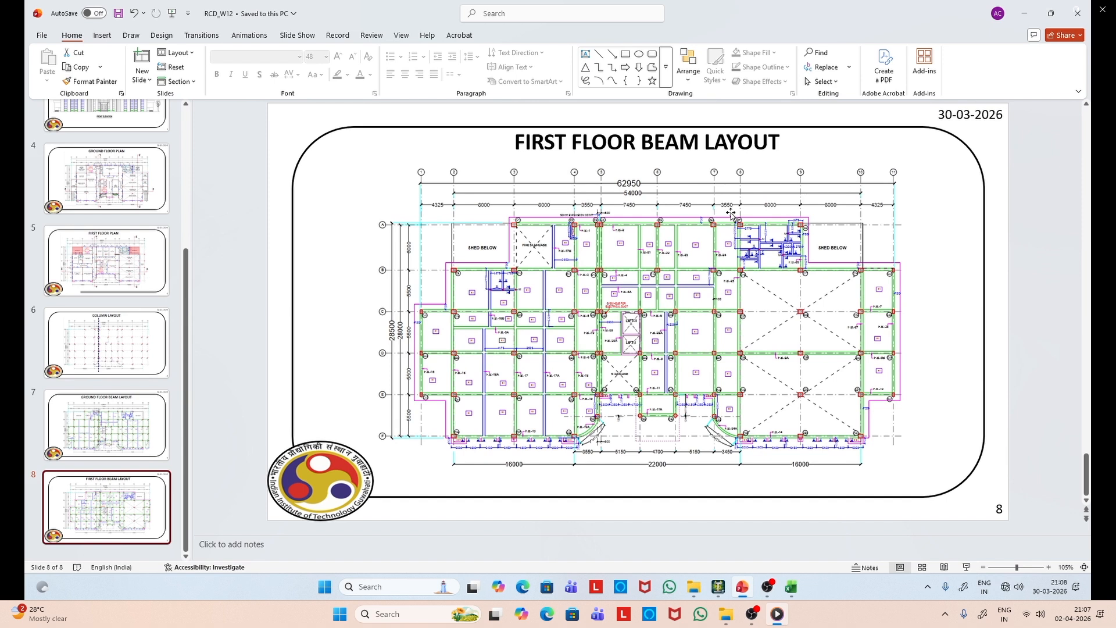
click(1025, 14)
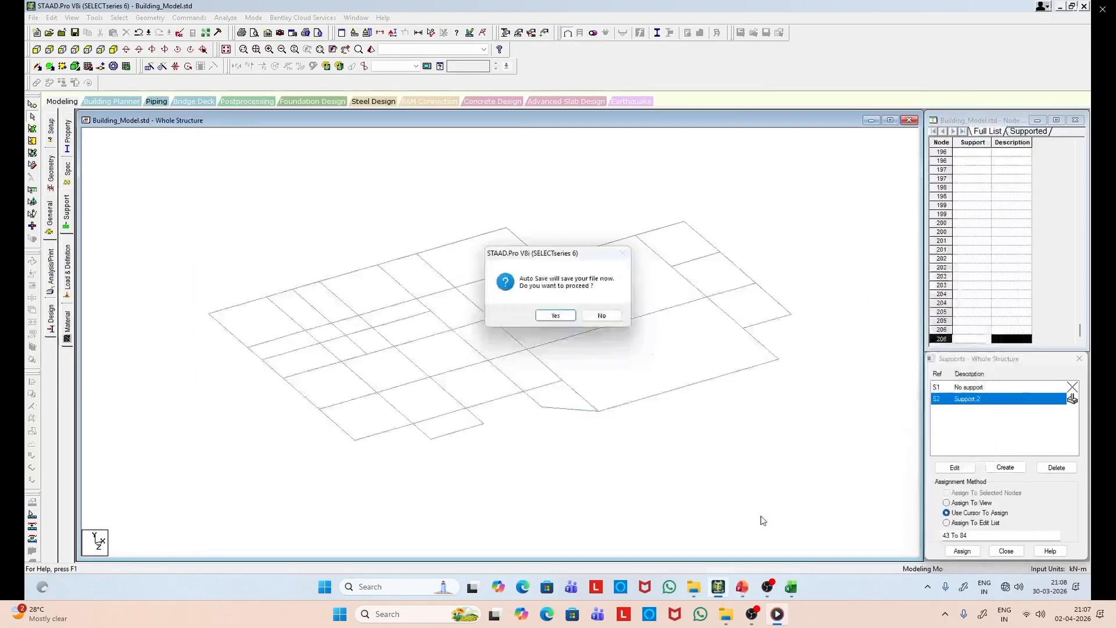
click(556, 316)
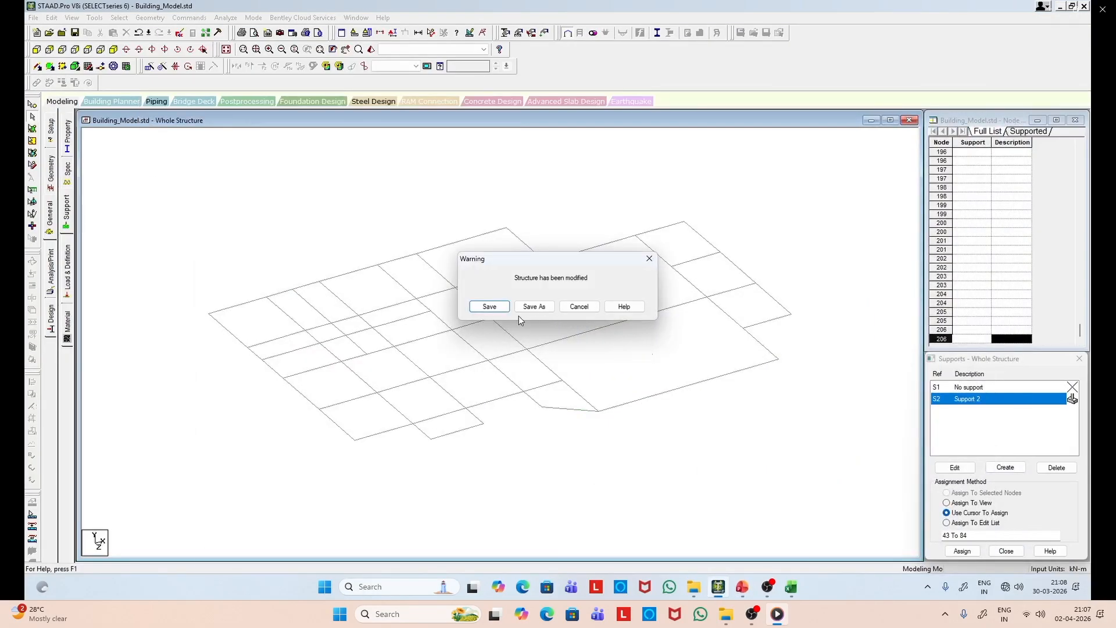
click(487, 306)
click(741, 588)
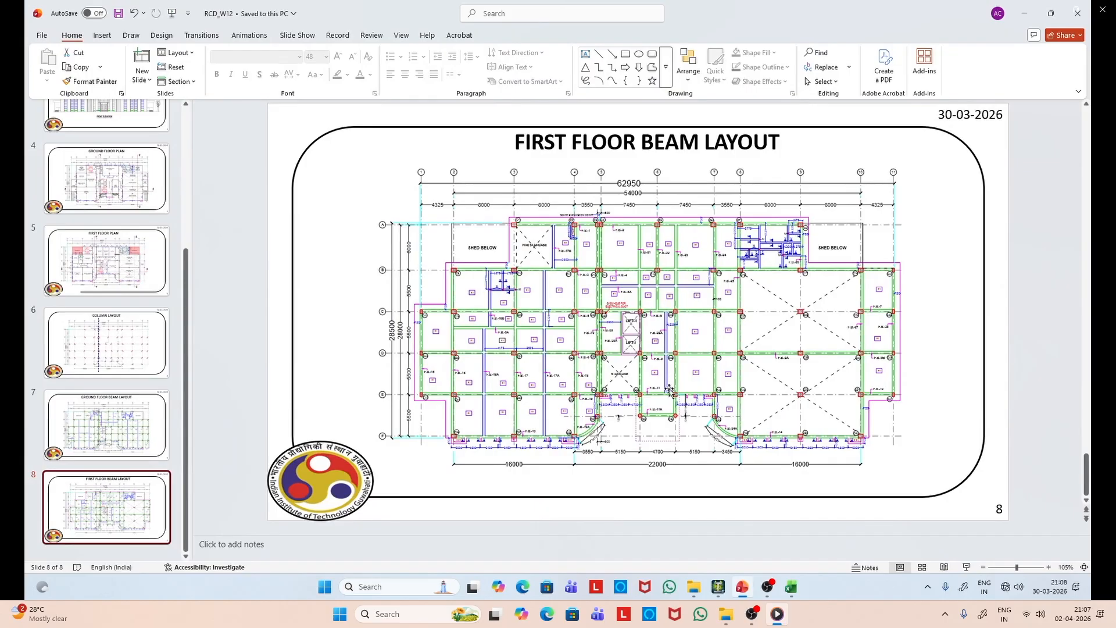
click(1025, 12)
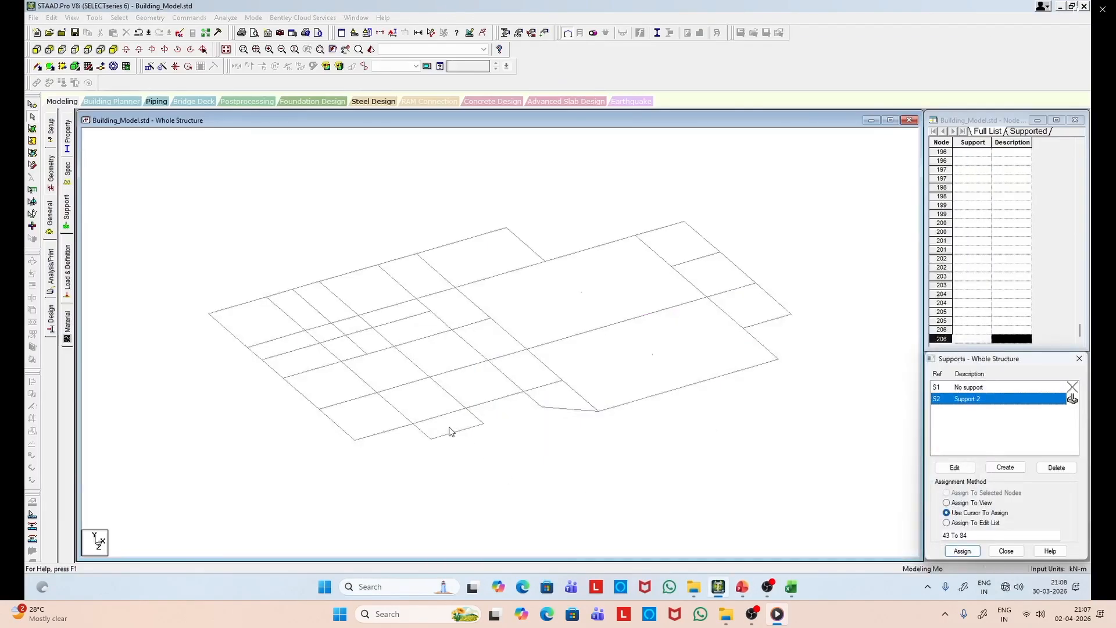
Step: Select the short longitudinal beam segment where the secondary transverse beam ends, check it in the layout drawing, and measure its length between nodes
click(382, 349)
click(360, 357)
click(383, 352)
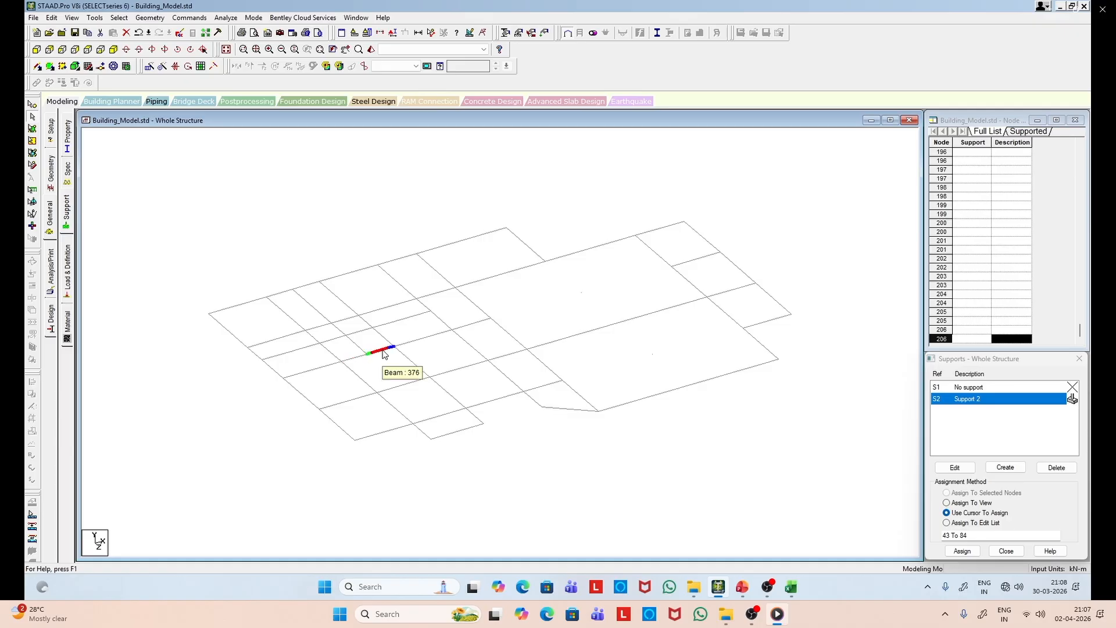
click(743, 587)
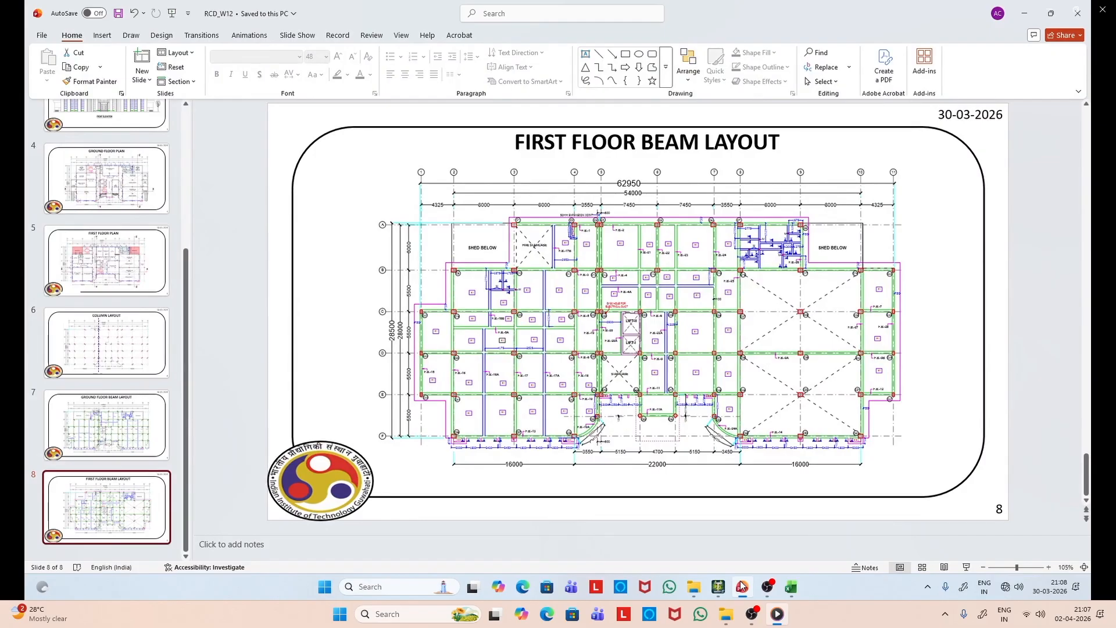
click(1024, 13)
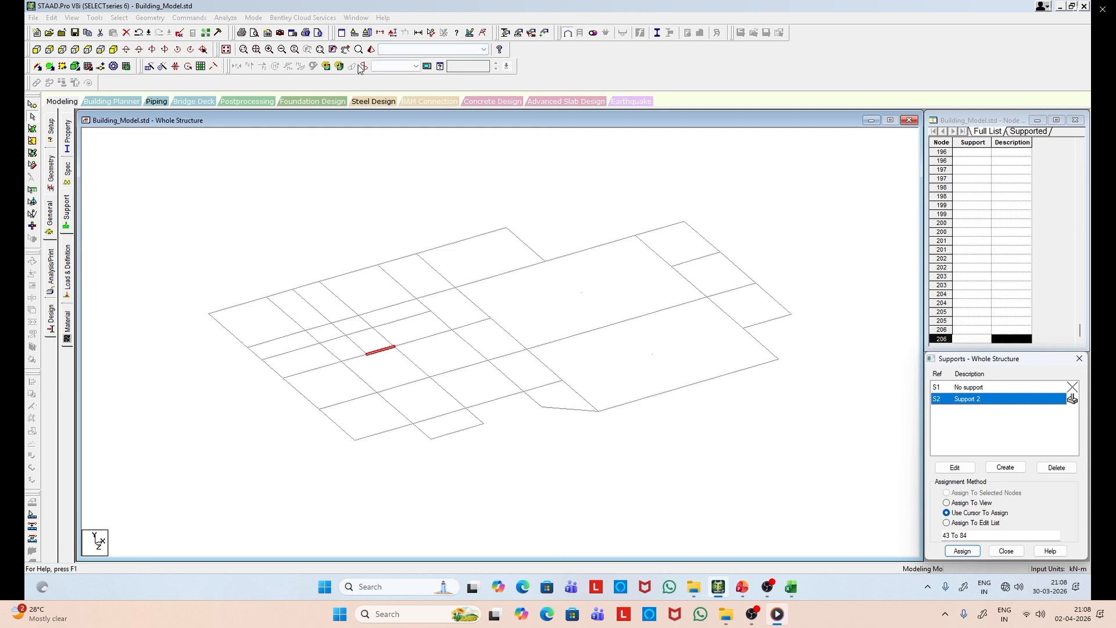
click(431, 32)
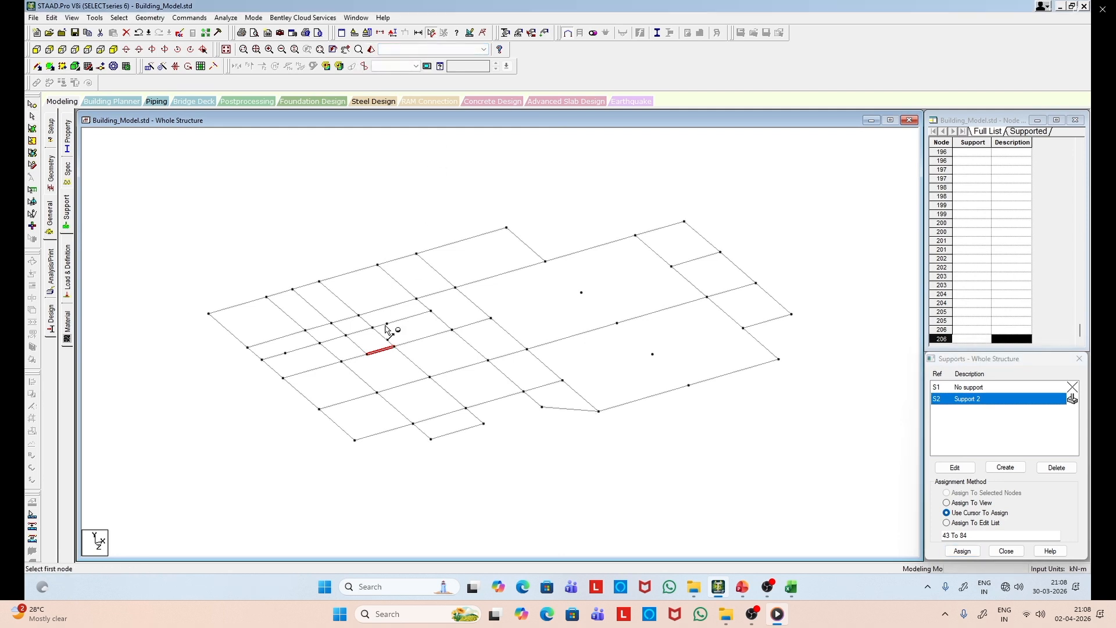
click(366, 354)
click(394, 347)
click(32, 116)
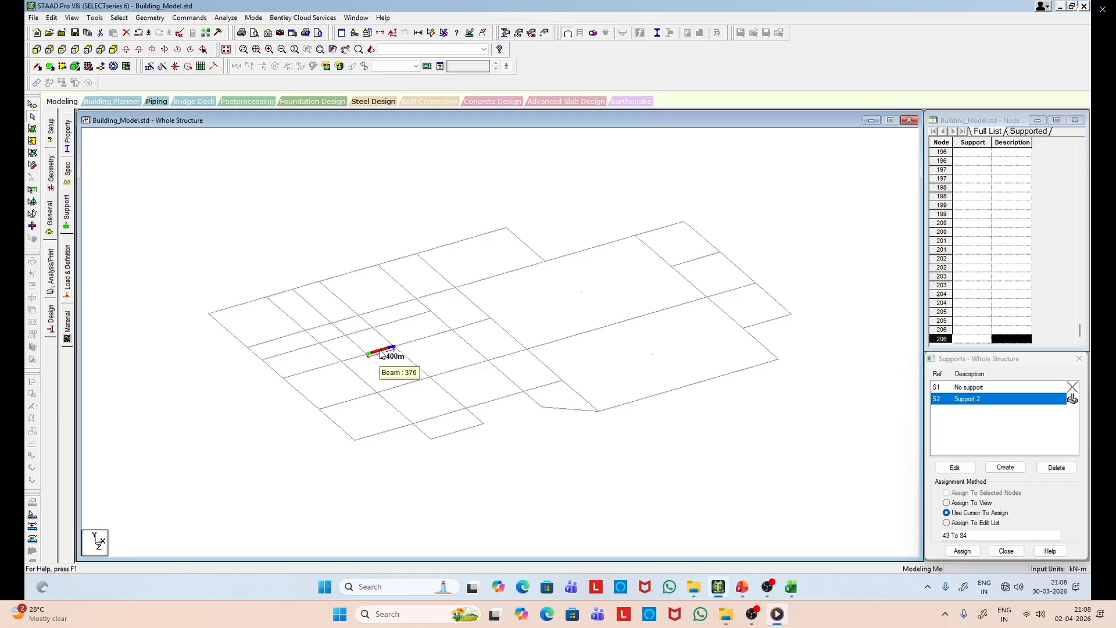
Step: Check the layout drawing in PowerPoint, and insert a node 1.075 m along the selected short longitudinal beam segment
click(743, 588)
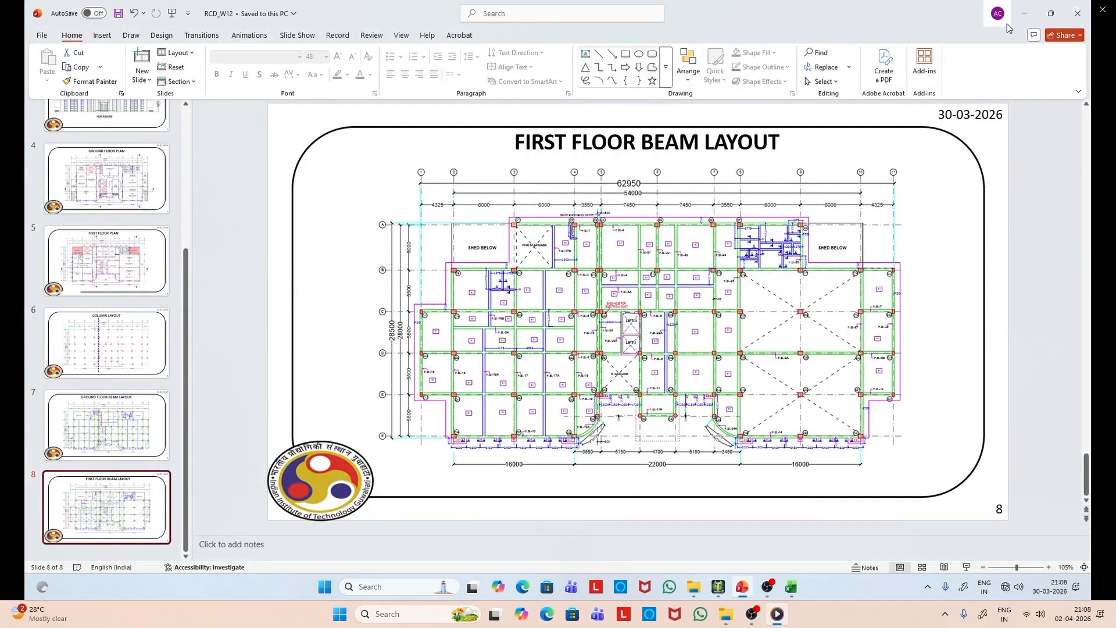
click(1025, 10)
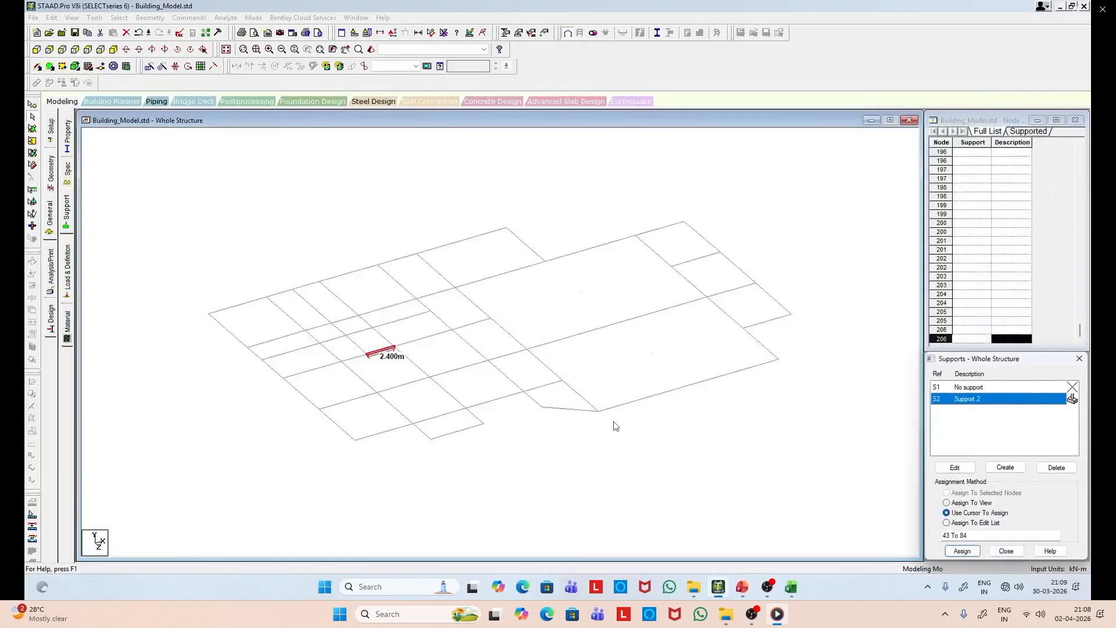
right_click(389, 359)
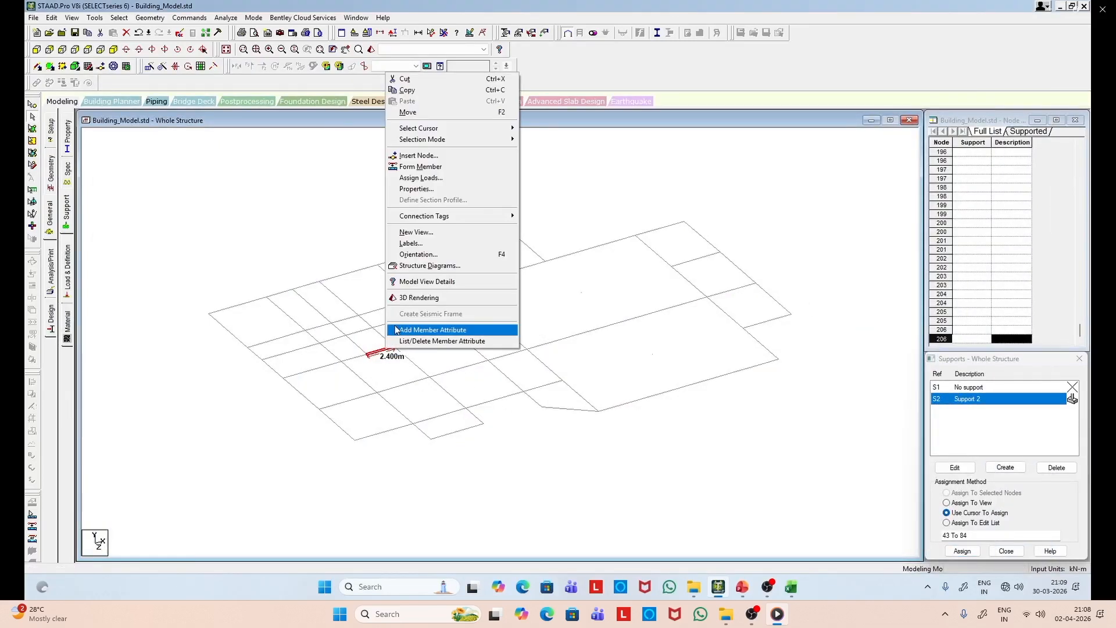
click(425, 156)
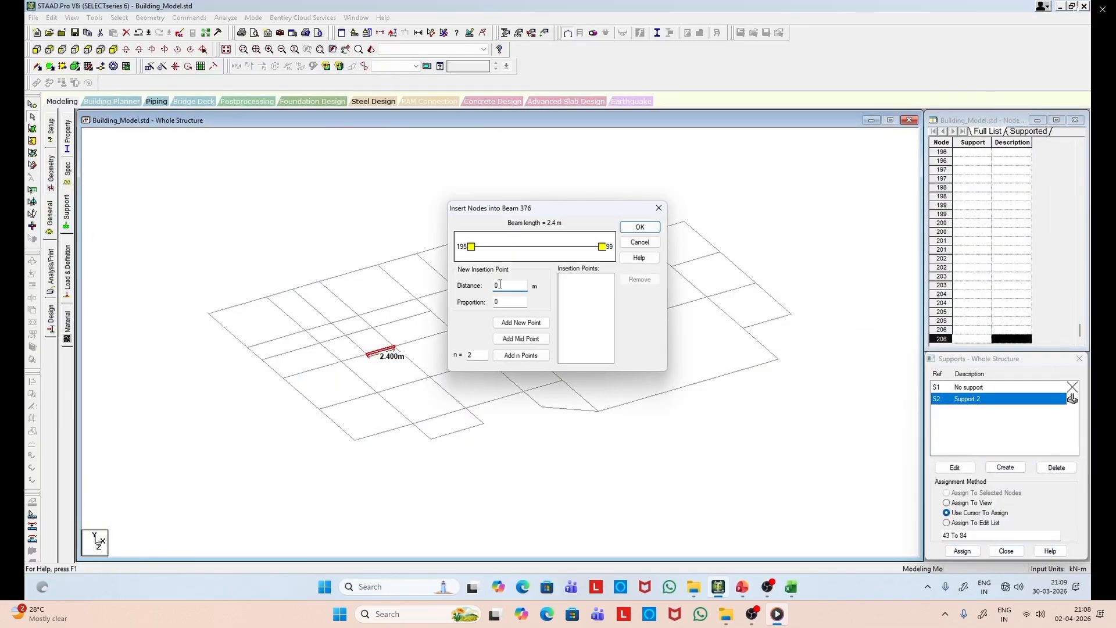
key(BackSpace)
text(1.075)
click(507, 322)
click(642, 229)
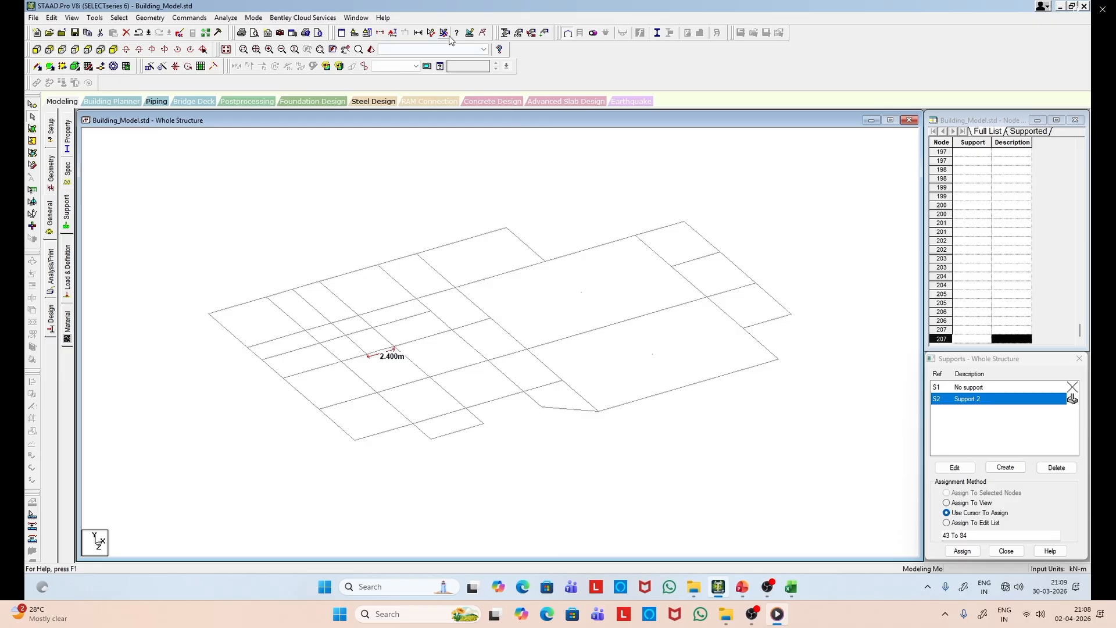
Step: Repeat the inserted node along global Z in 2 linked steps of 5.5 m to create a new transverse secondary beam
click(32, 105)
click(379, 350)
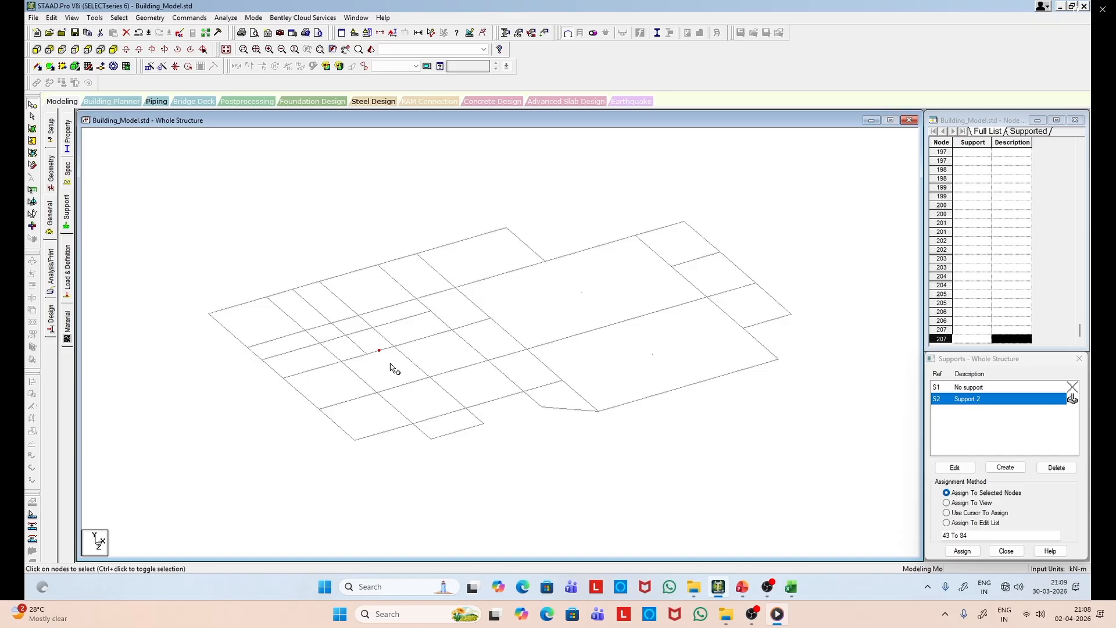
click(742, 586)
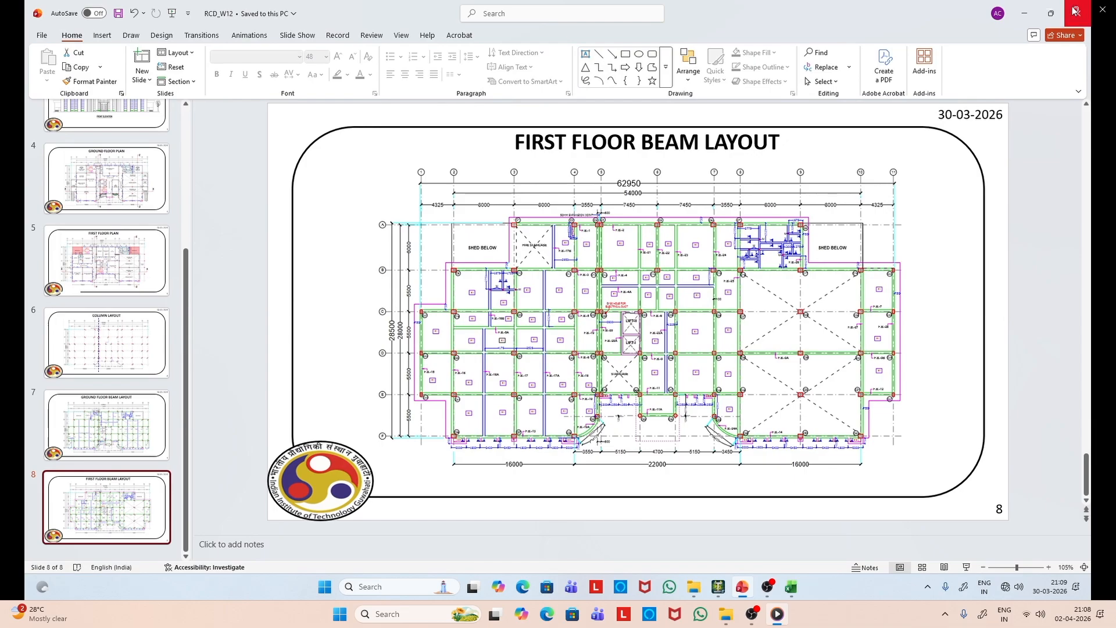
click(1025, 13)
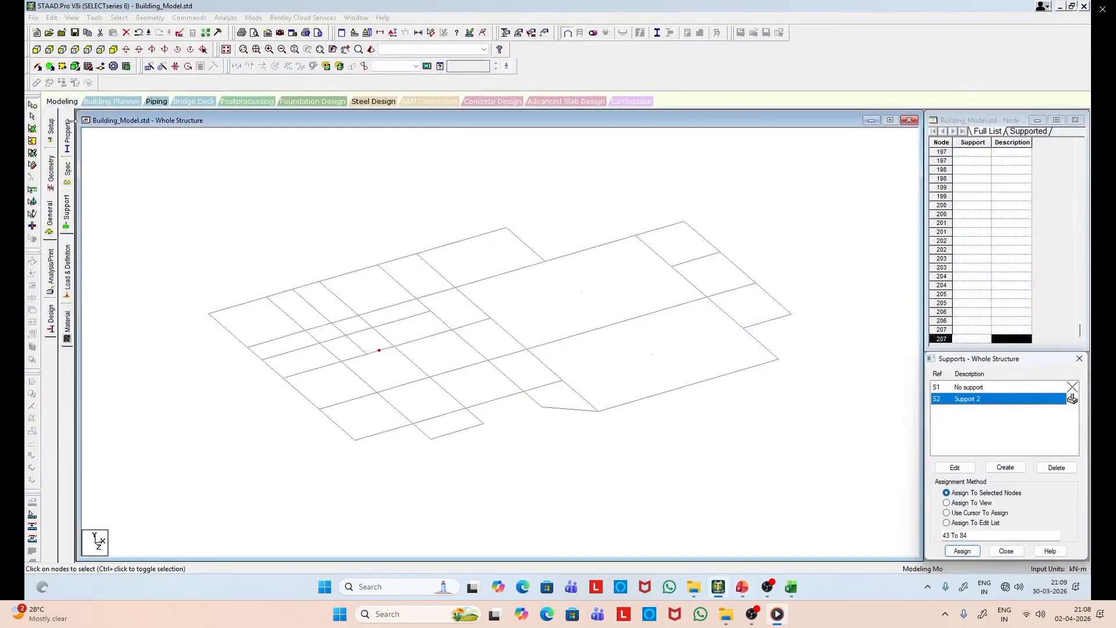
click(150, 66)
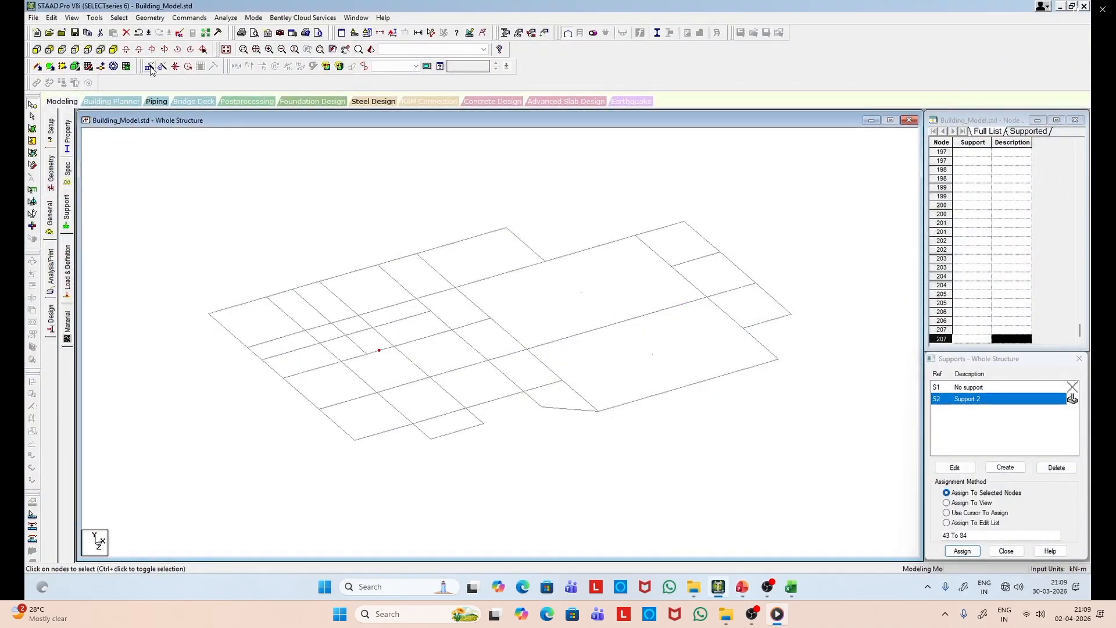
click(462, 342)
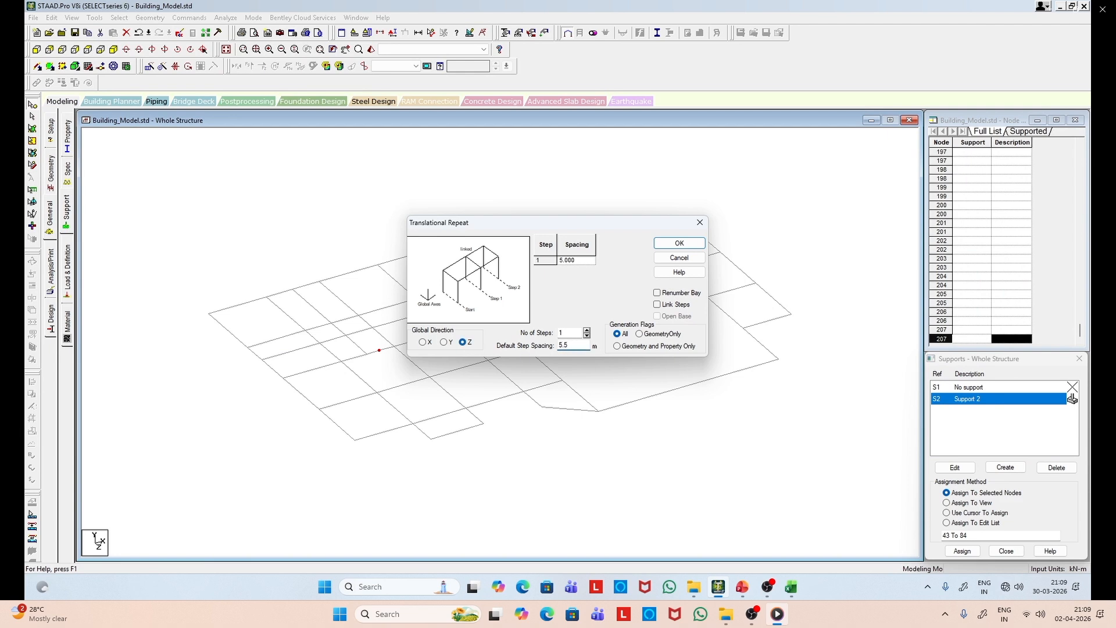
double_click(570, 332)
text(2)
click(673, 306)
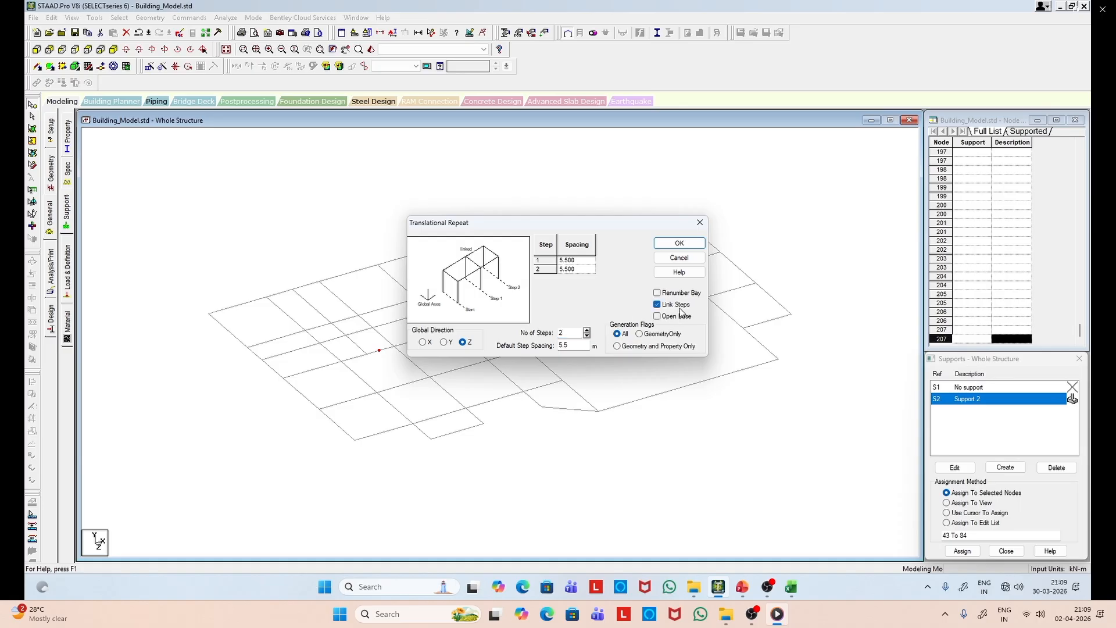
click(690, 243)
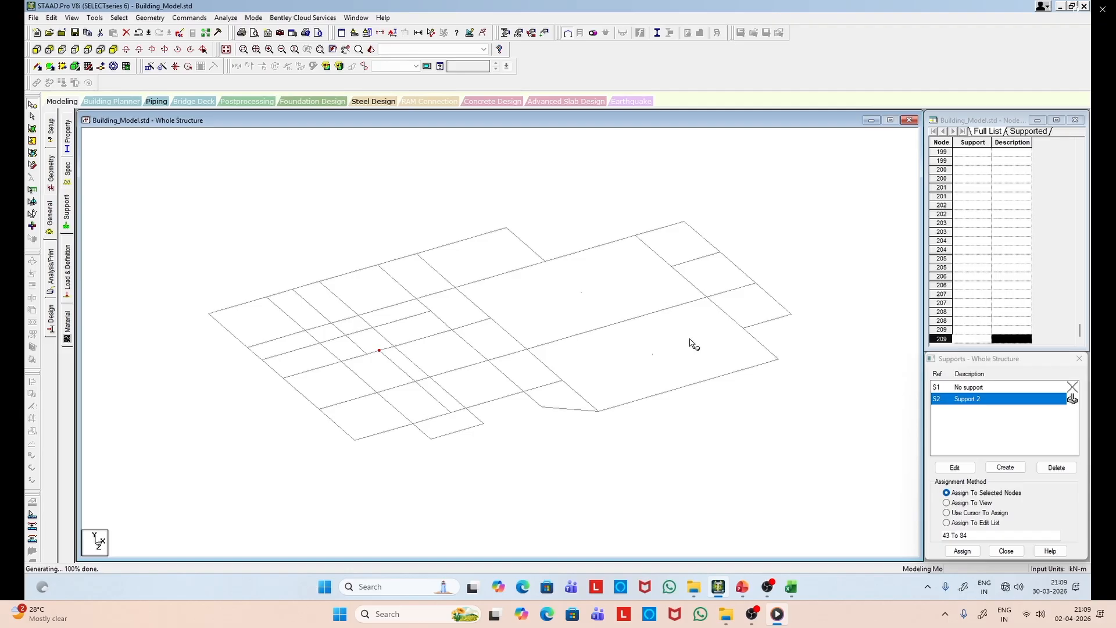
Step: Compare the first floor model with the beam layout drawing in PowerPoint, and return to the STAAD.Pro model
click(741, 590)
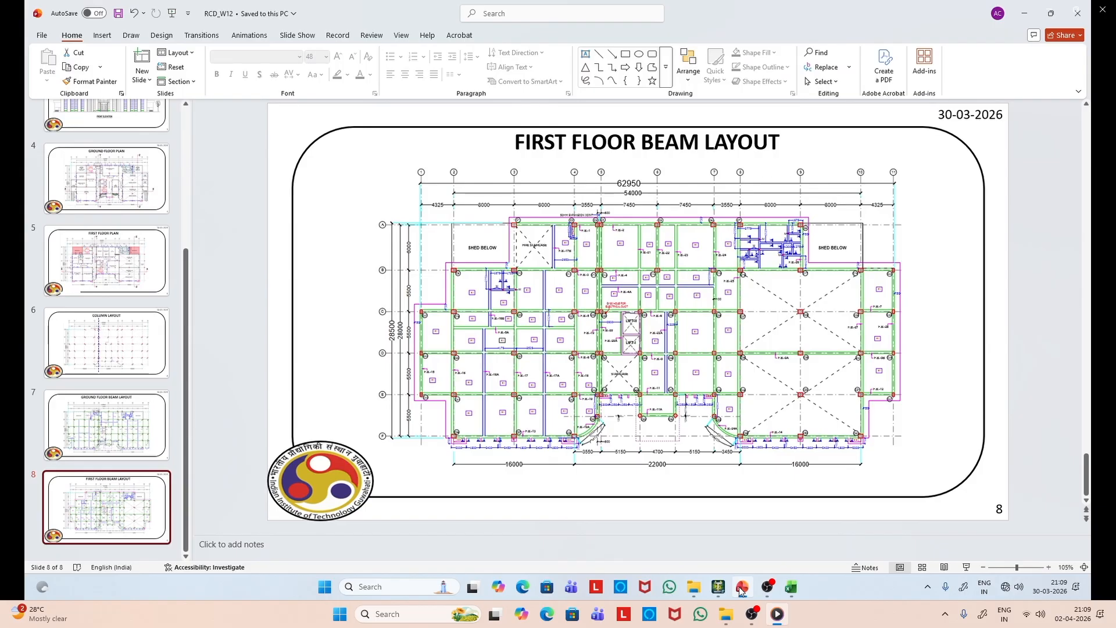
click(741, 590)
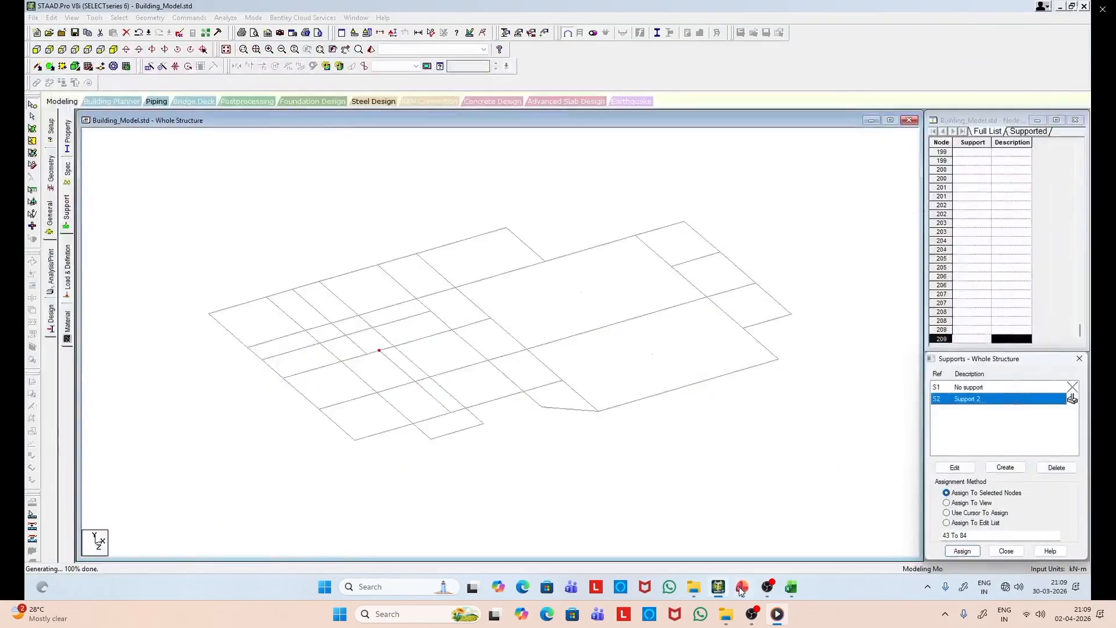
click(740, 589)
click(741, 589)
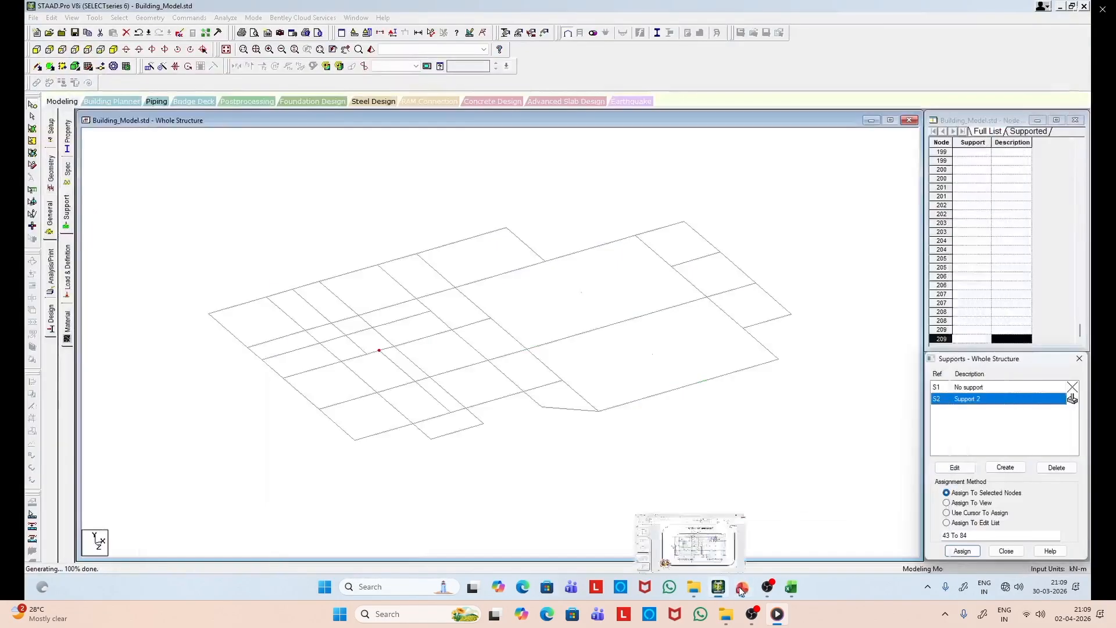
click(741, 589)
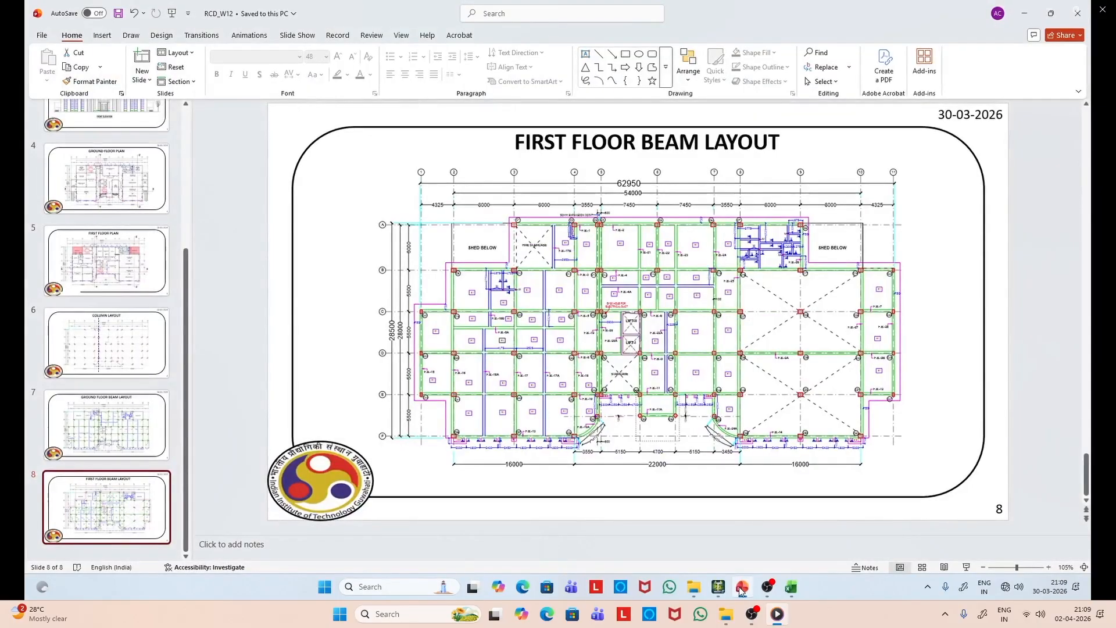
click(741, 590)
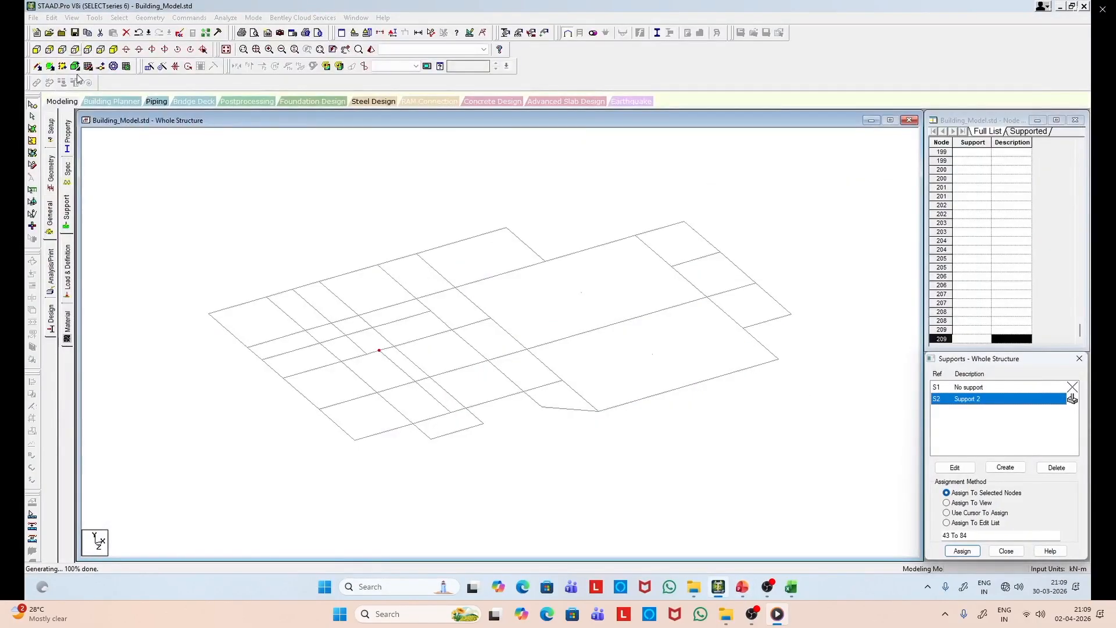
Step: Display the whole structure, isolate all beams of the lowest beam level from the front view, and show them in isometric view with the selection cleared
click(73, 18)
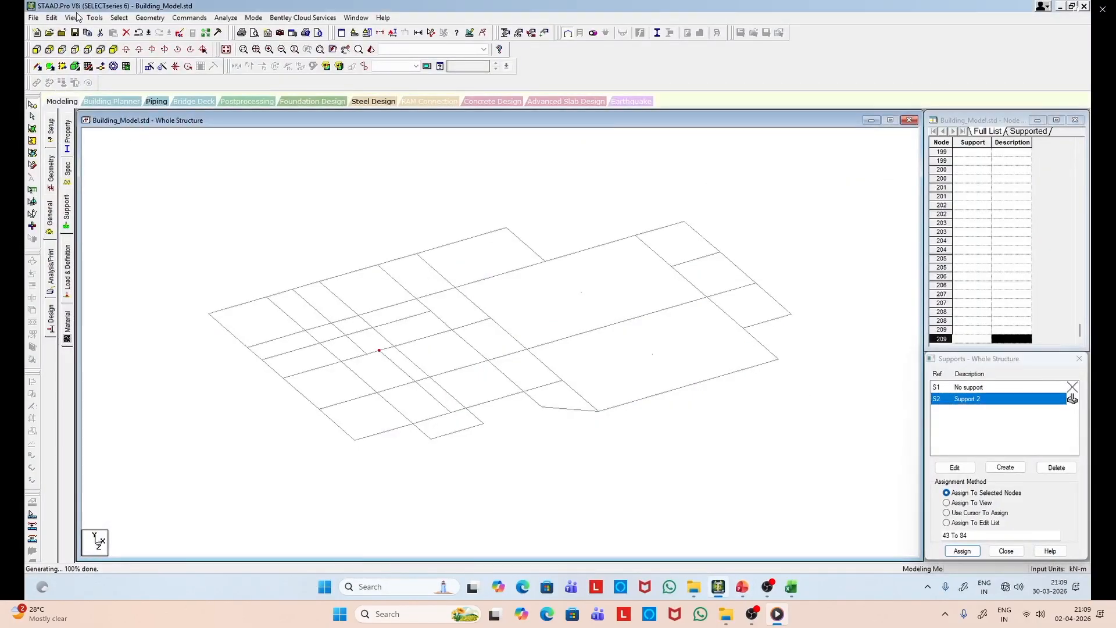
click(76, 18)
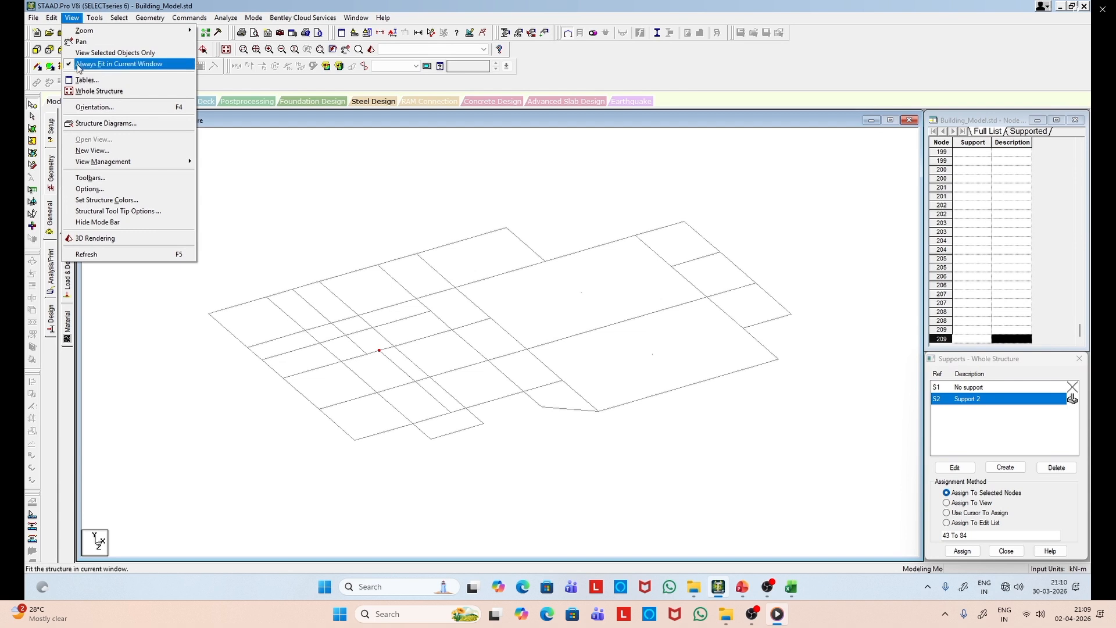
click(96, 90)
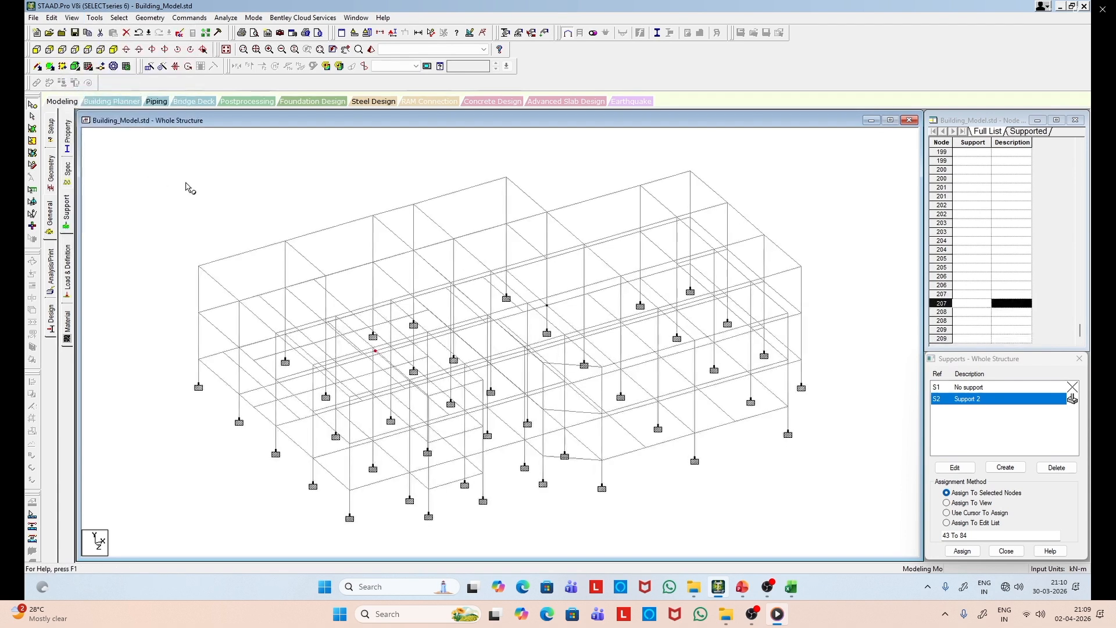
click(37, 49)
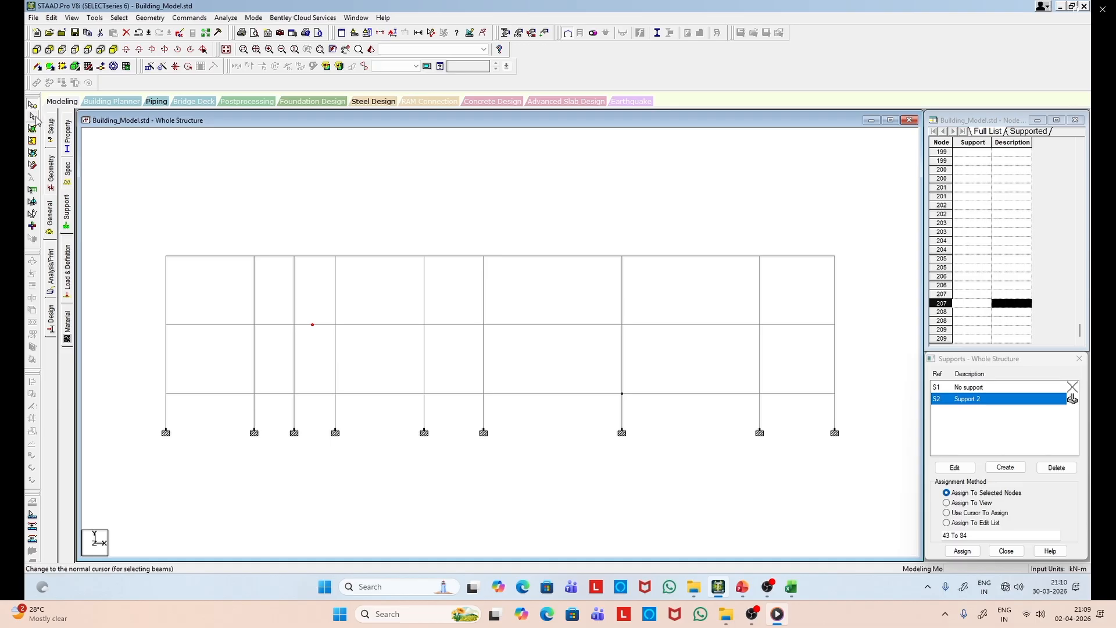
drag(150, 383, 863, 401)
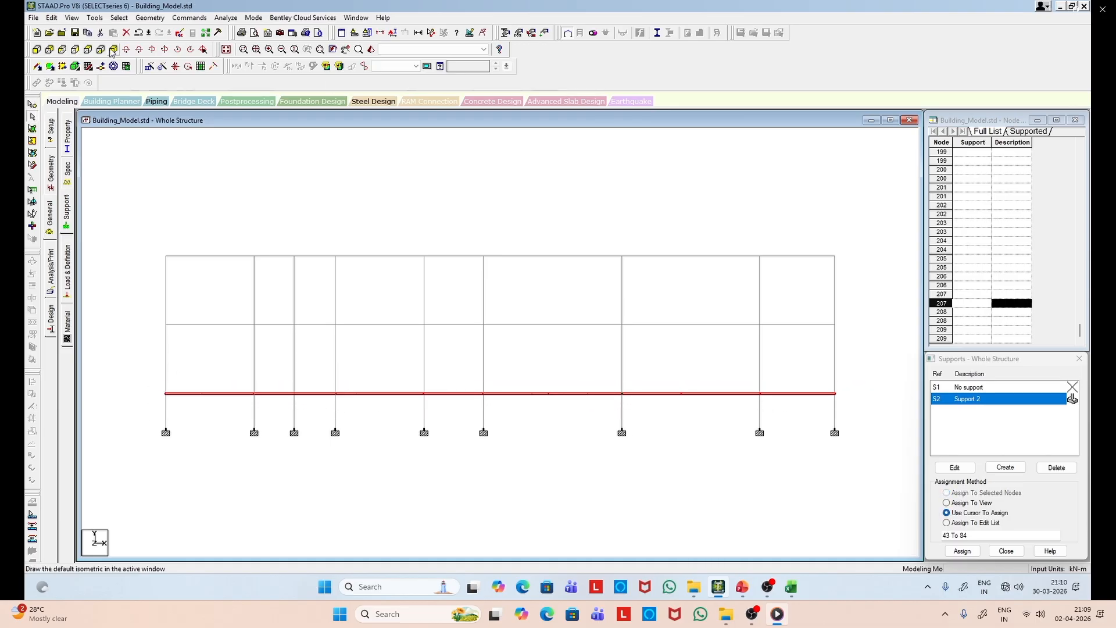
click(72, 17)
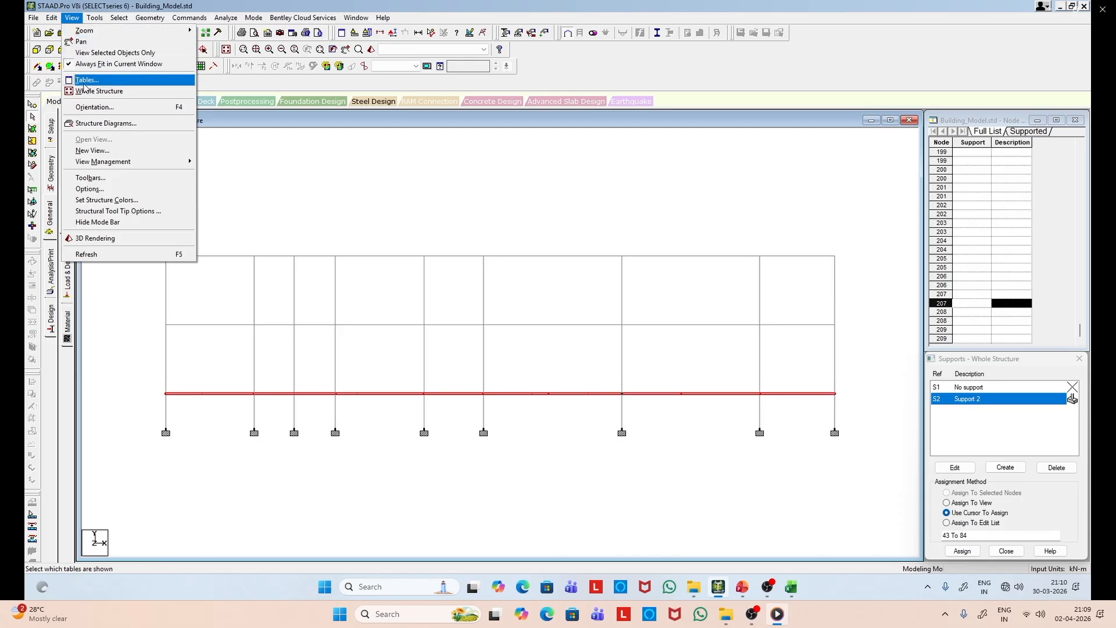
click(100, 53)
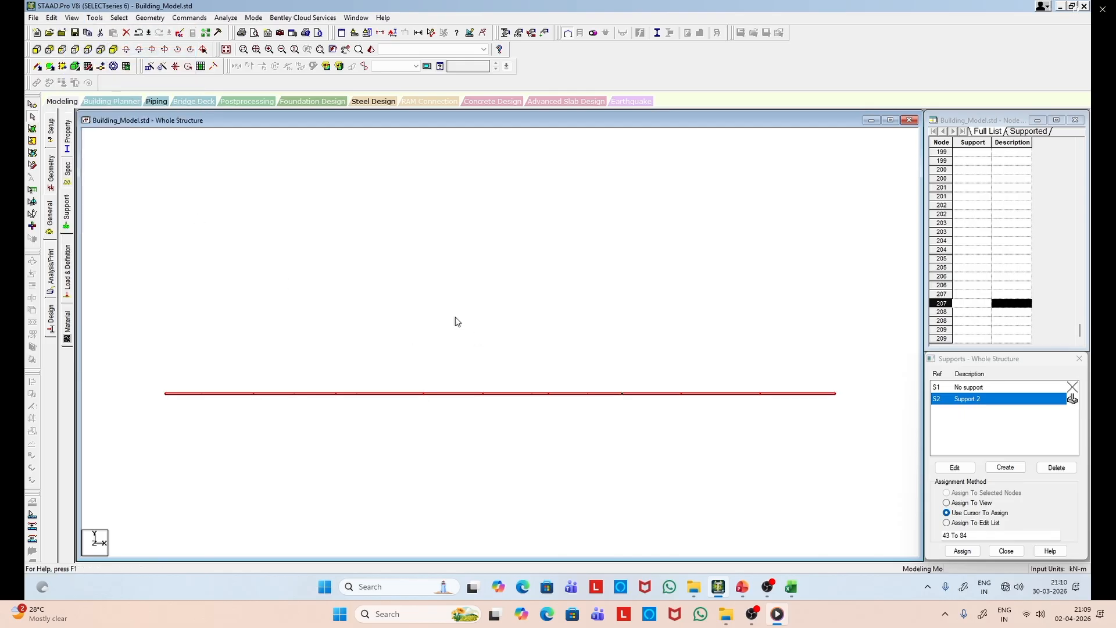
click(113, 49)
click(543, 242)
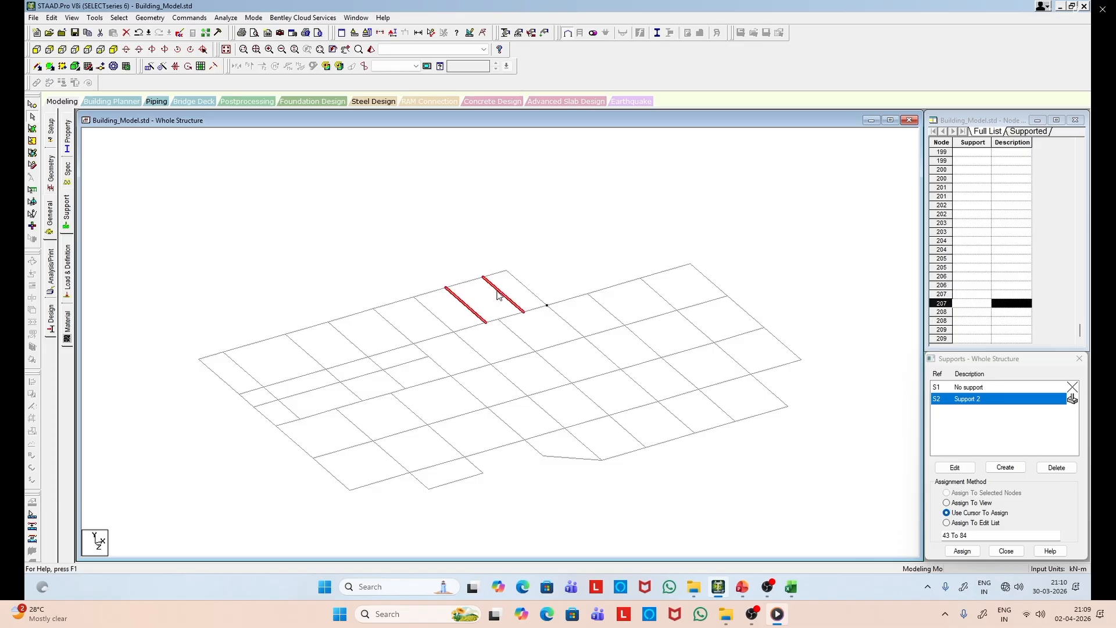
Step: Repeat the two selected short transverse beams along global Y in 1 step of 4 m to copy them to the level above
click(497, 294)
click(149, 66)
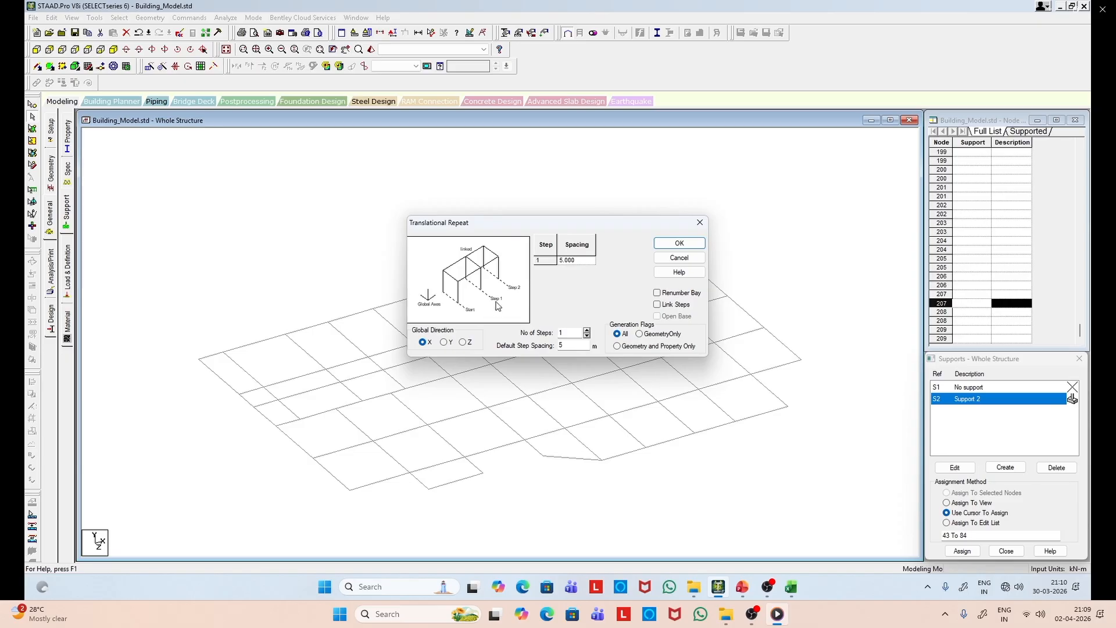
click(446, 343)
double_click(556, 348)
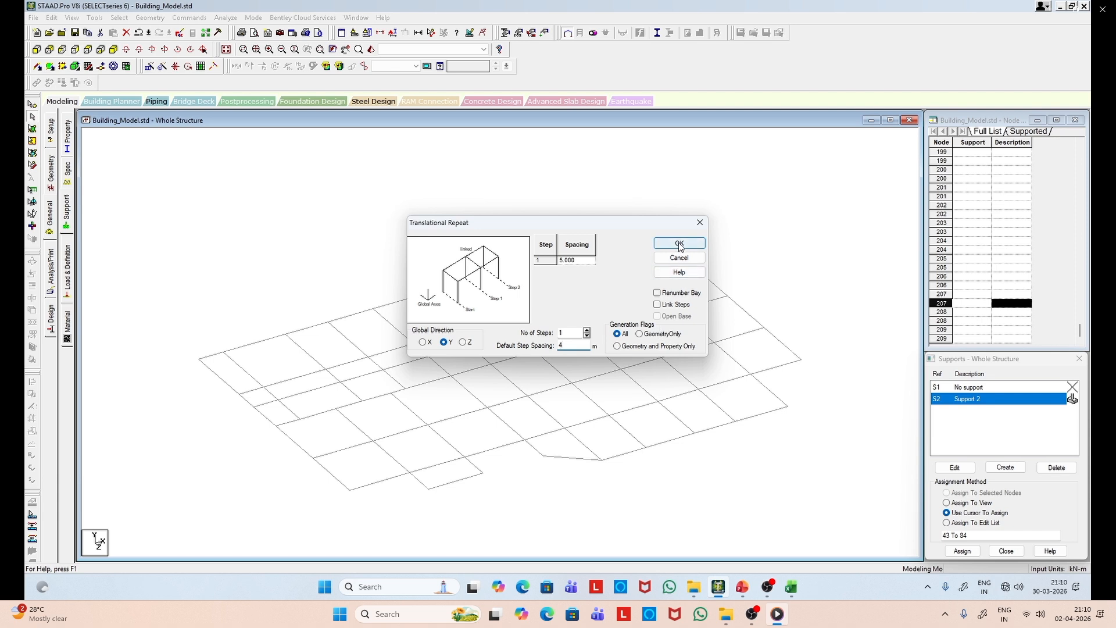
click(679, 244)
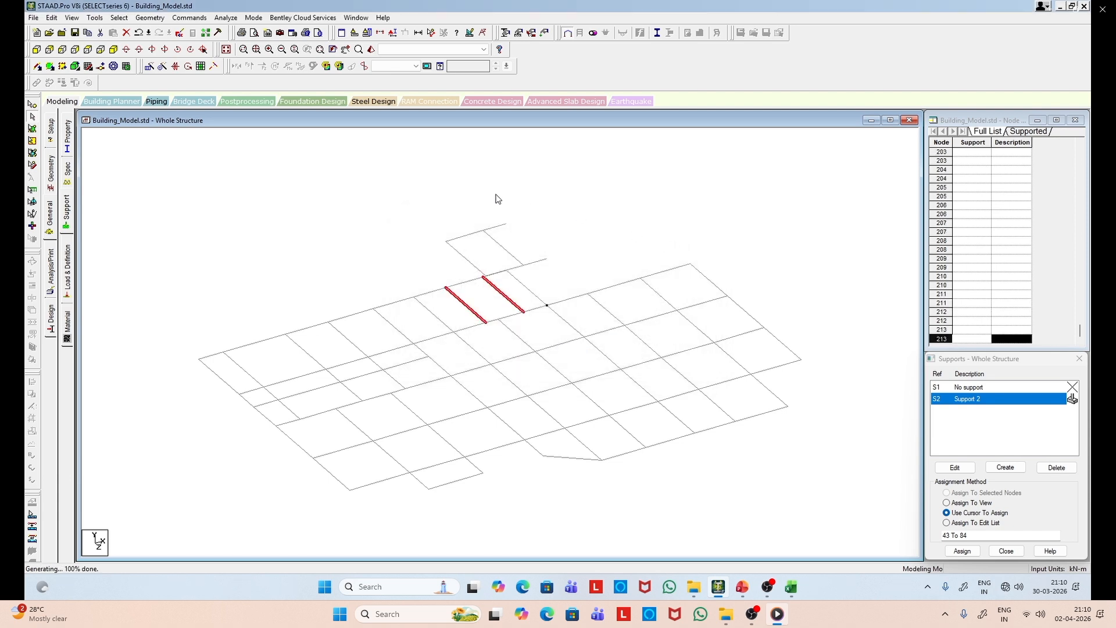
Step: Display the whole structure, isolate all beams of the middle level from the front view, and show them in isometric view and plan
click(72, 18)
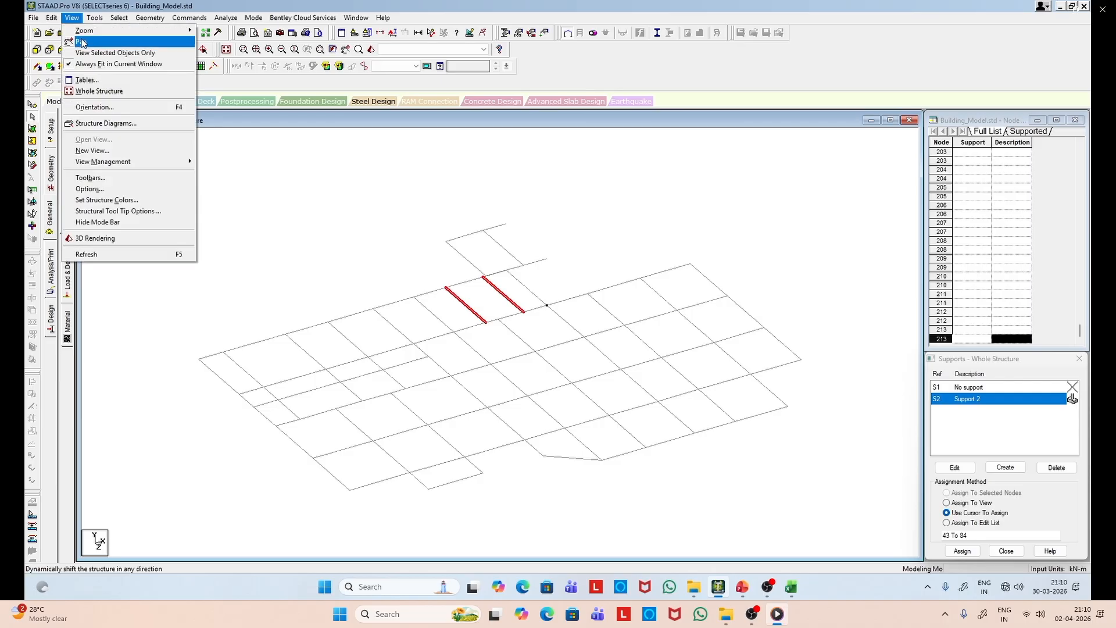
click(100, 91)
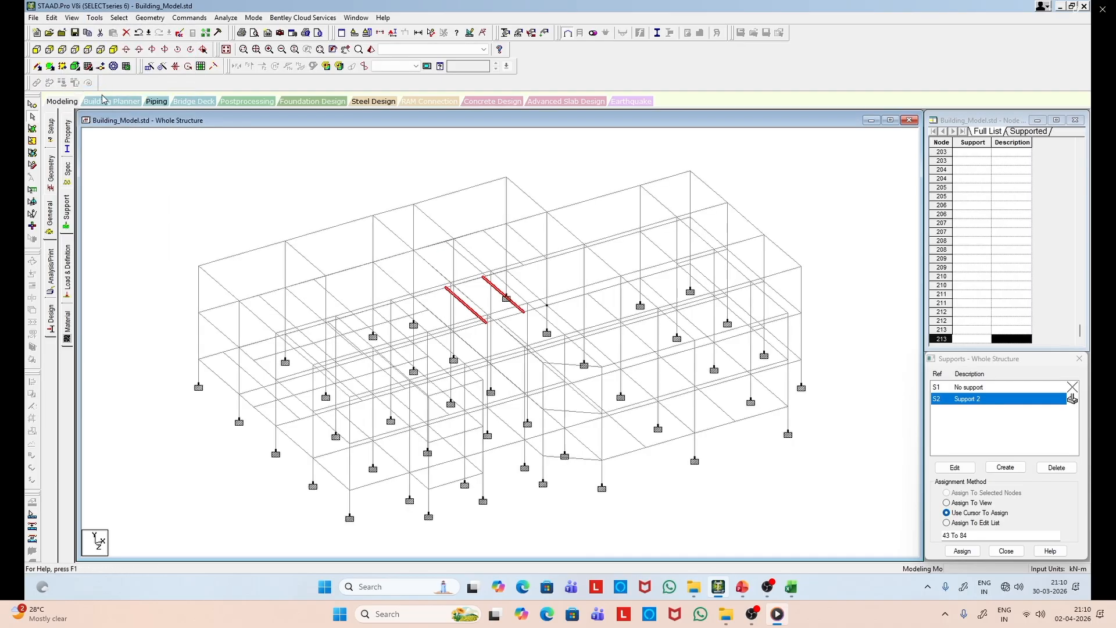
click(161, 169)
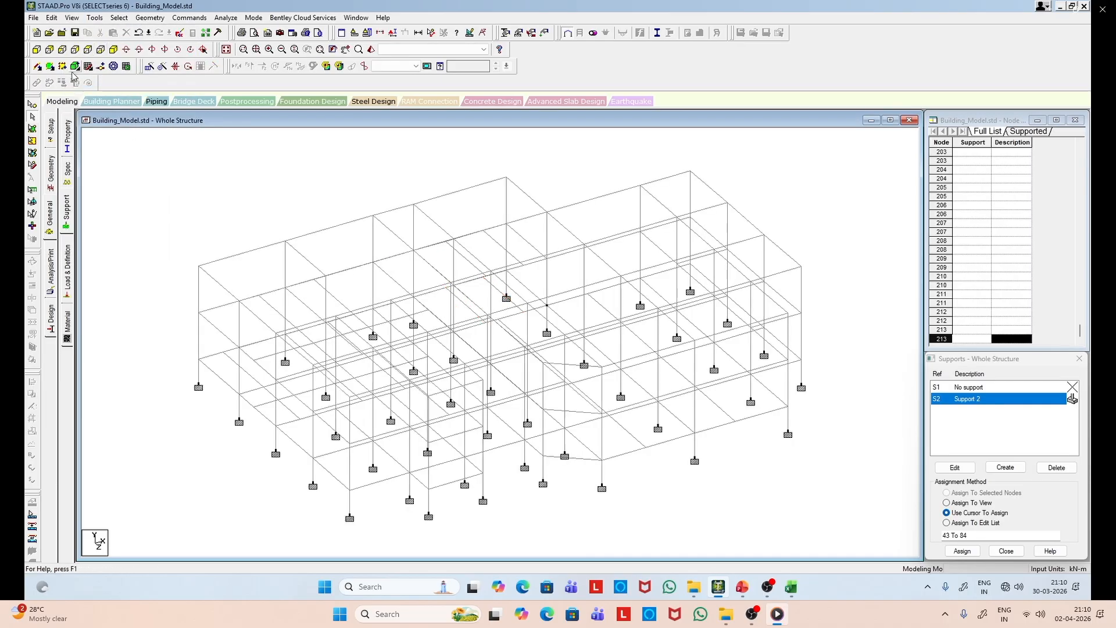
click(36, 51)
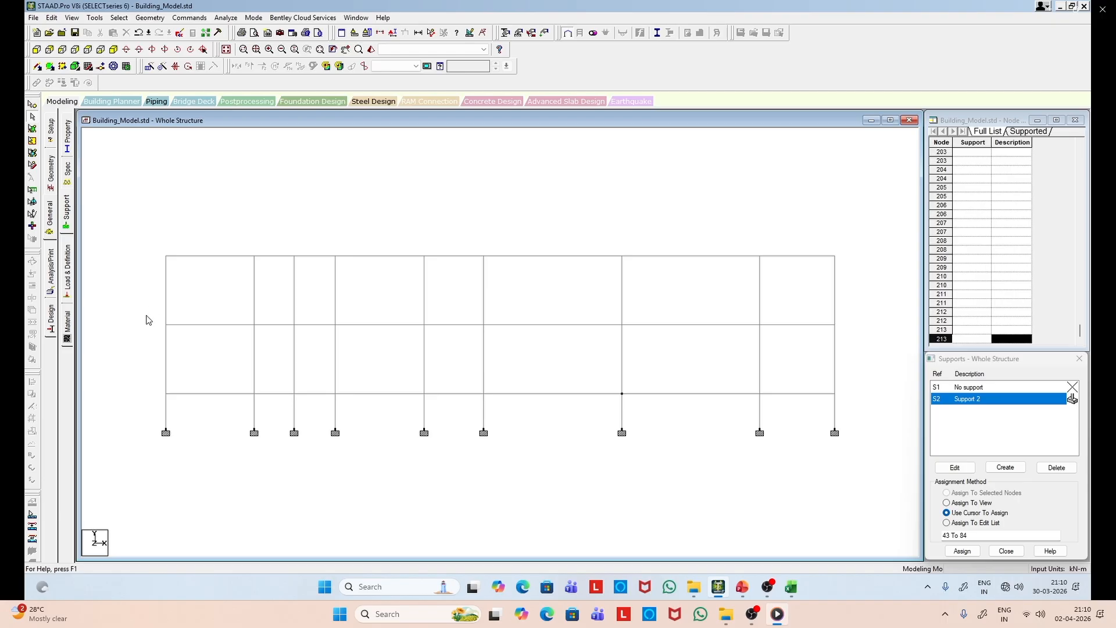
drag(567, 345, 841, 336)
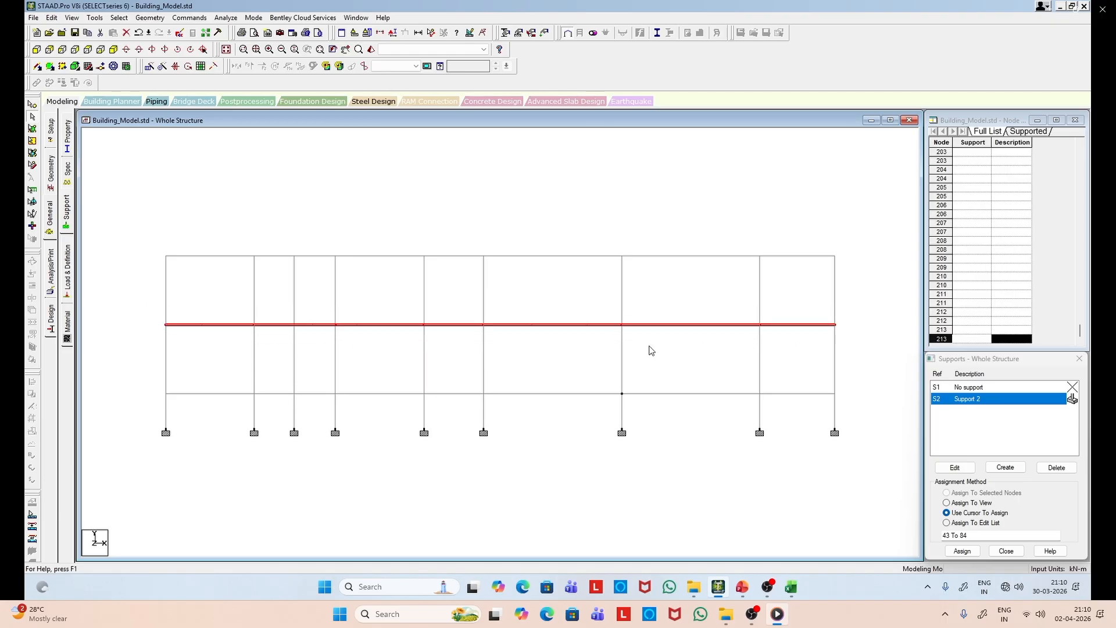
click(113, 50)
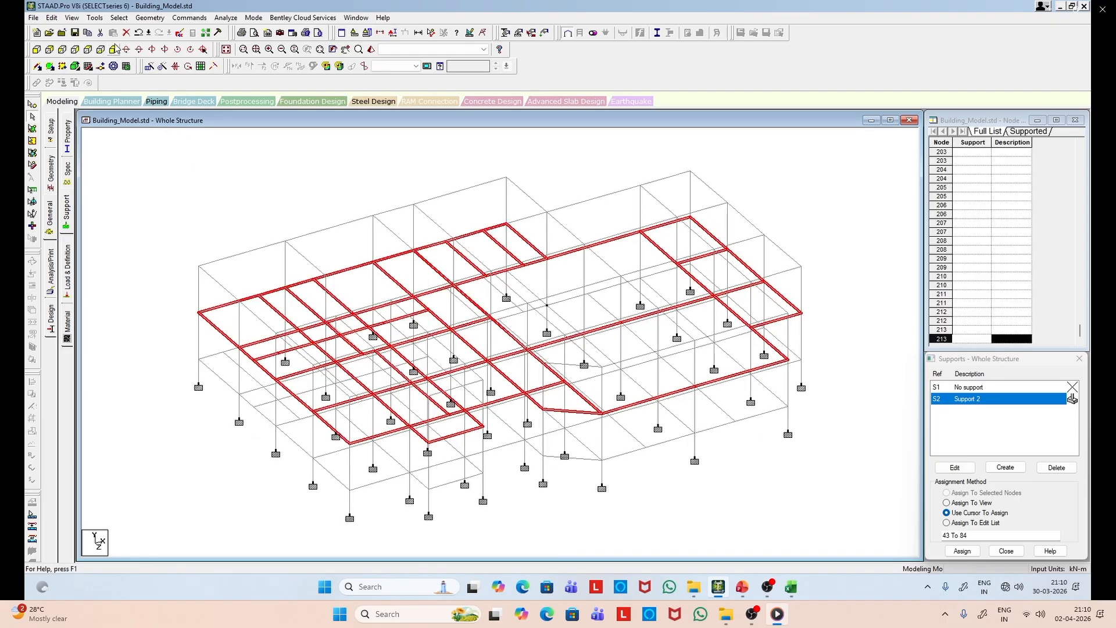
click(72, 17)
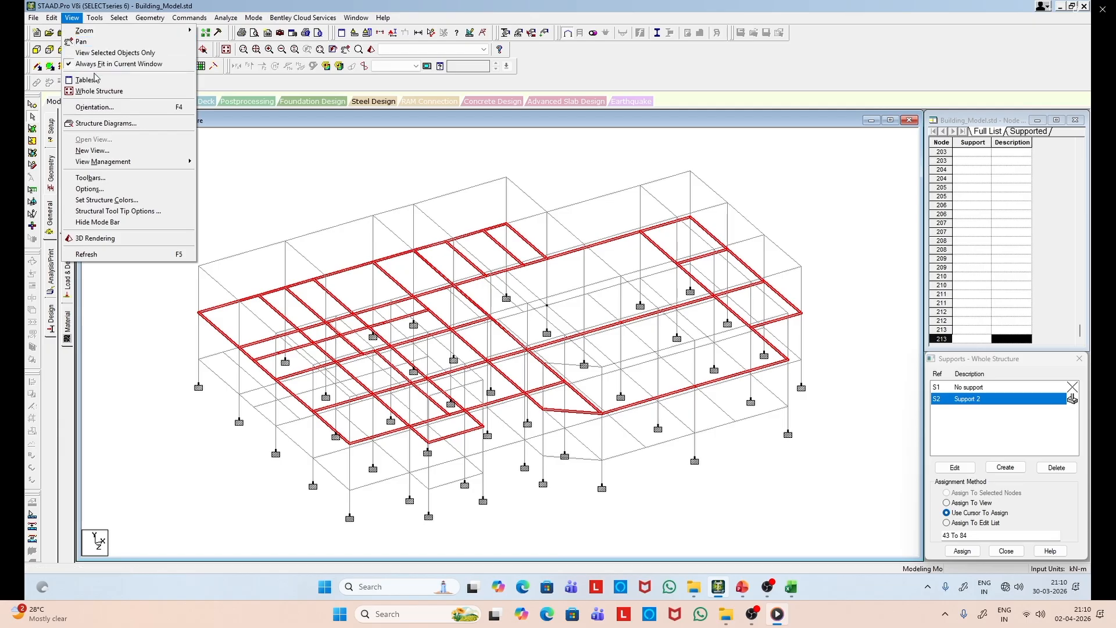
click(111, 52)
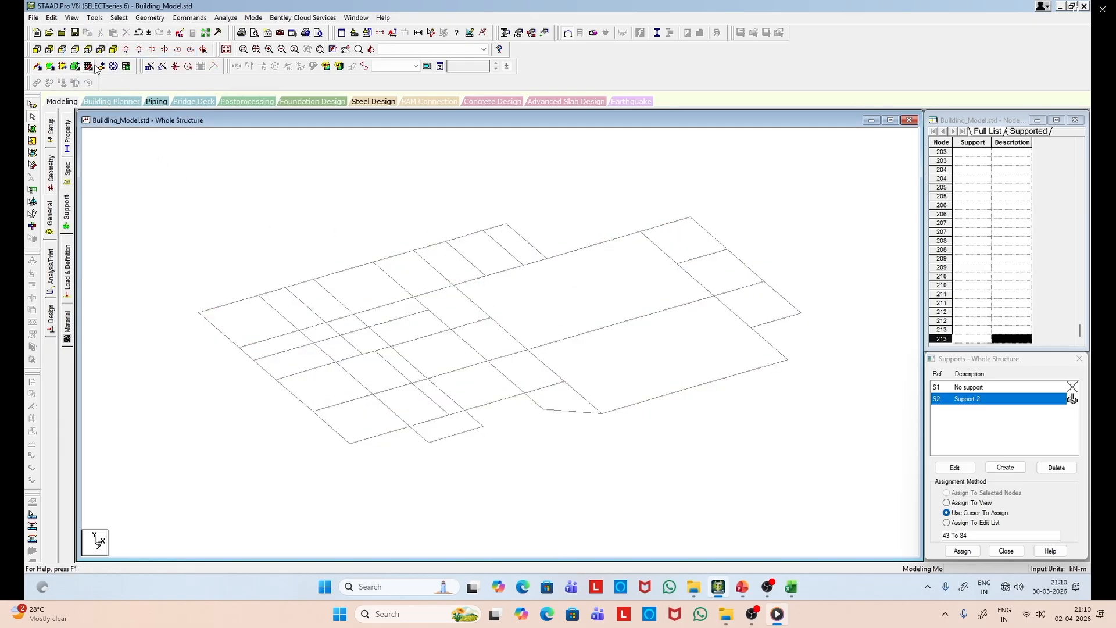
click(88, 49)
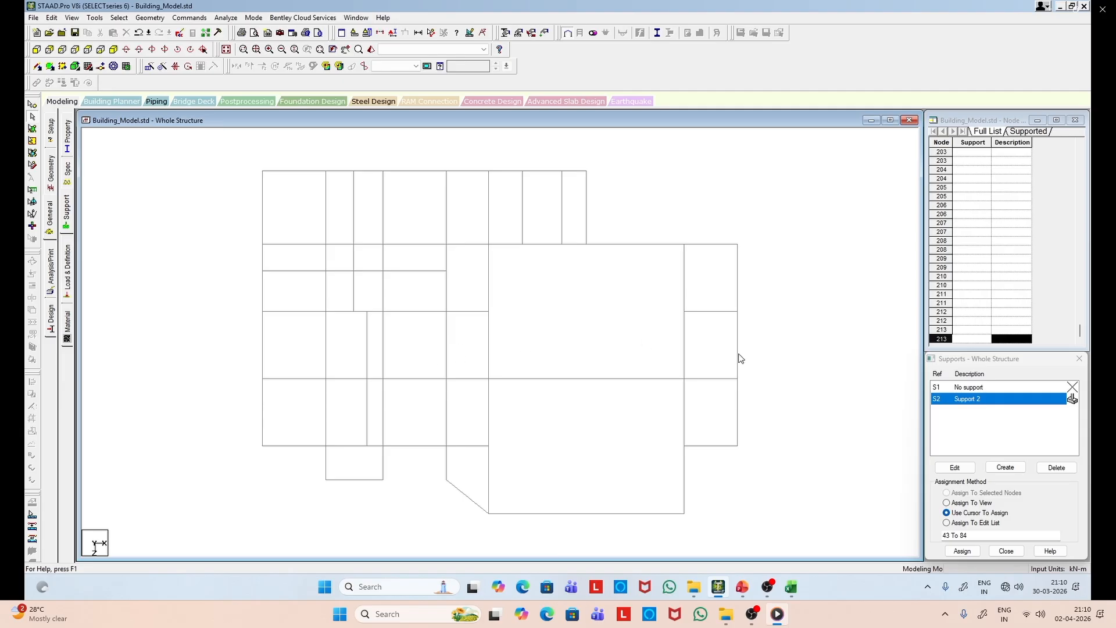
Step: Compare the plan of the isolated beams with the First Floor Beam Layout slide in PowerPoint, and return to the STAAD.Pro model
click(743, 589)
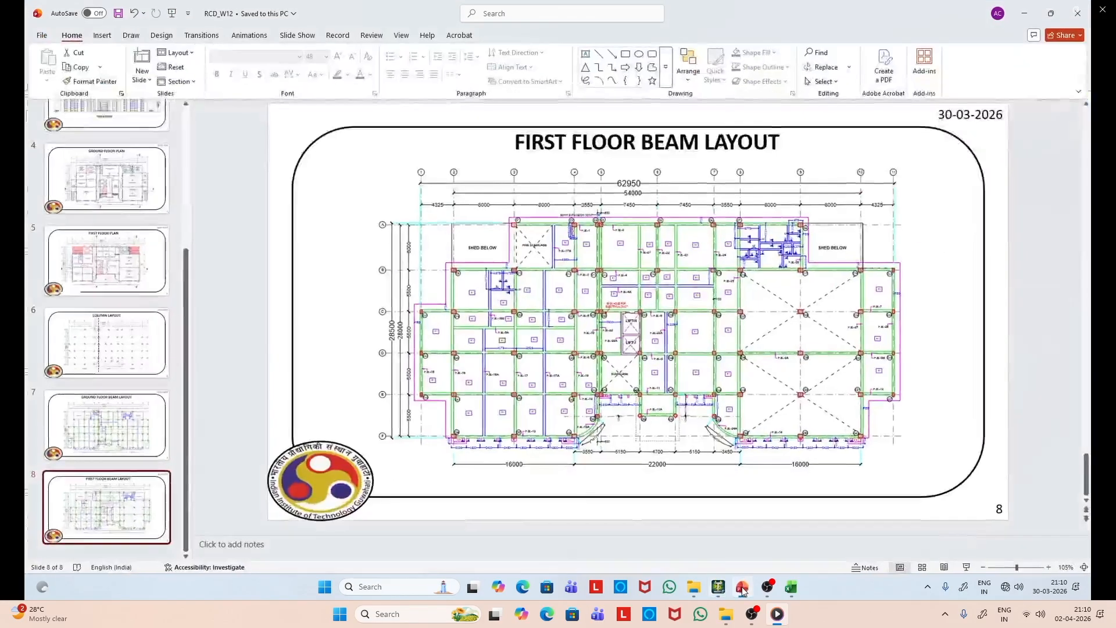
click(743, 588)
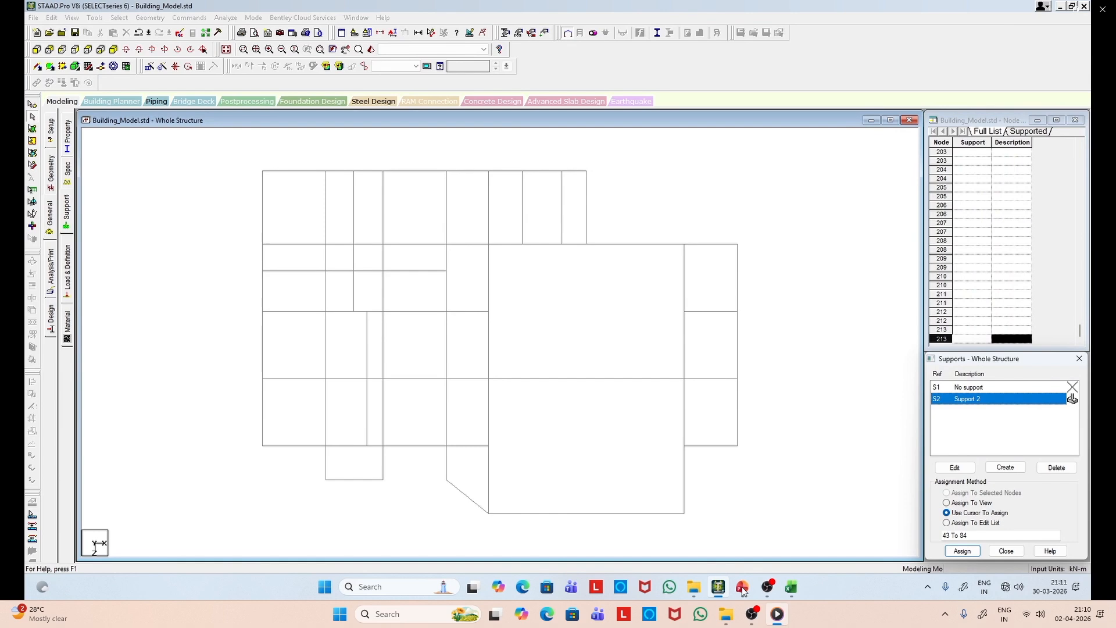
click(742, 588)
click(742, 589)
click(743, 589)
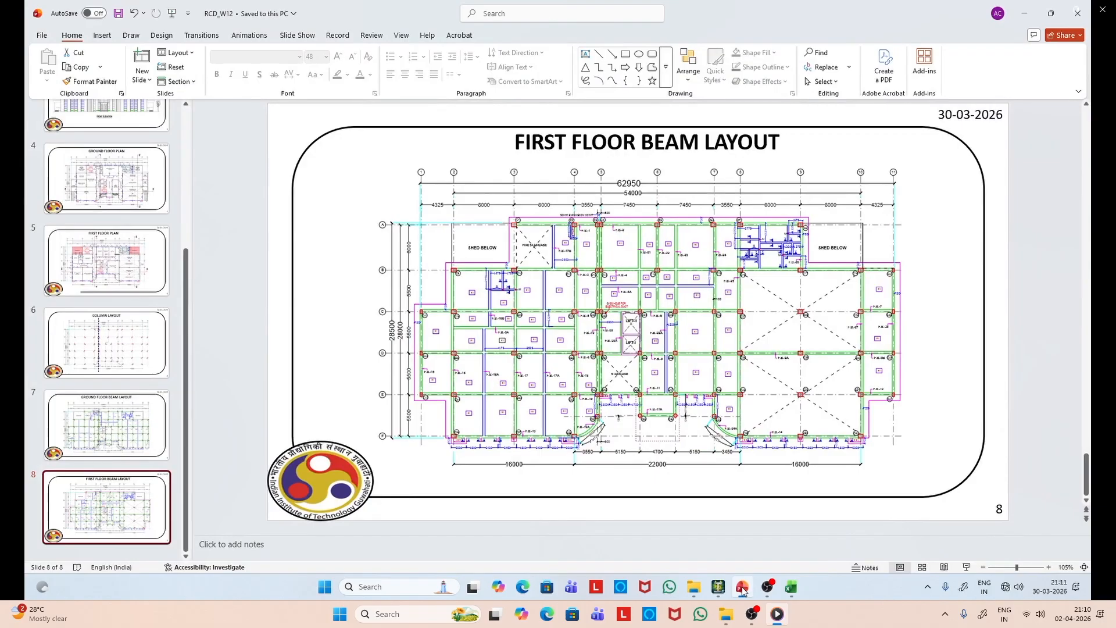
click(742, 588)
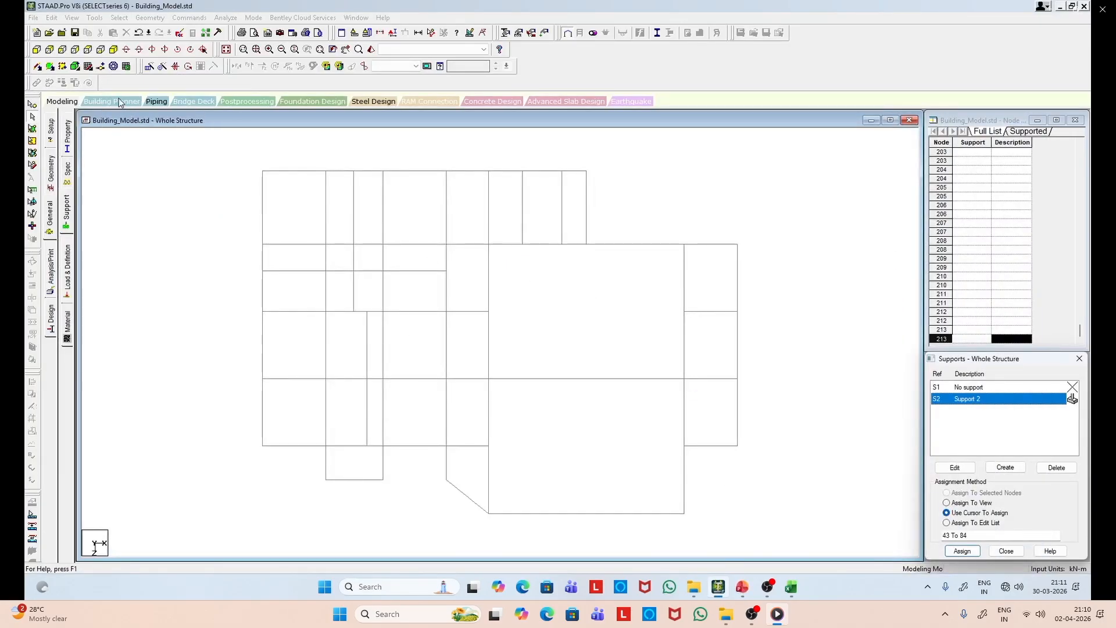
Step: Display the whole structure in isometric view, open the Ground Floor Beam Layout slide in PowerPoint, and return to the STAAD.Pro model
click(113, 50)
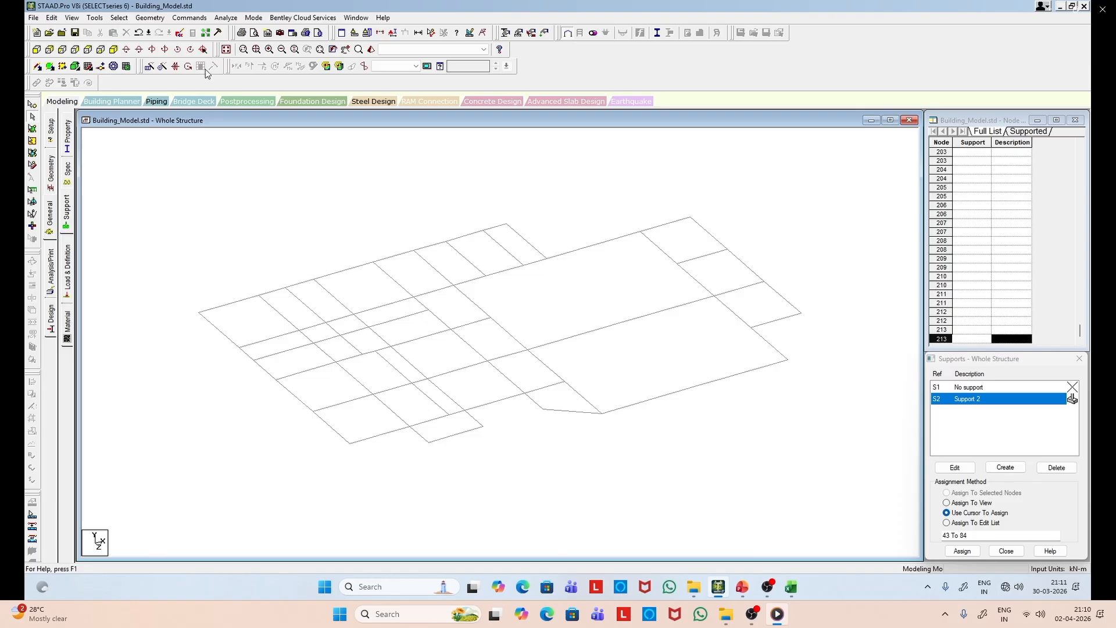
click(80, 19)
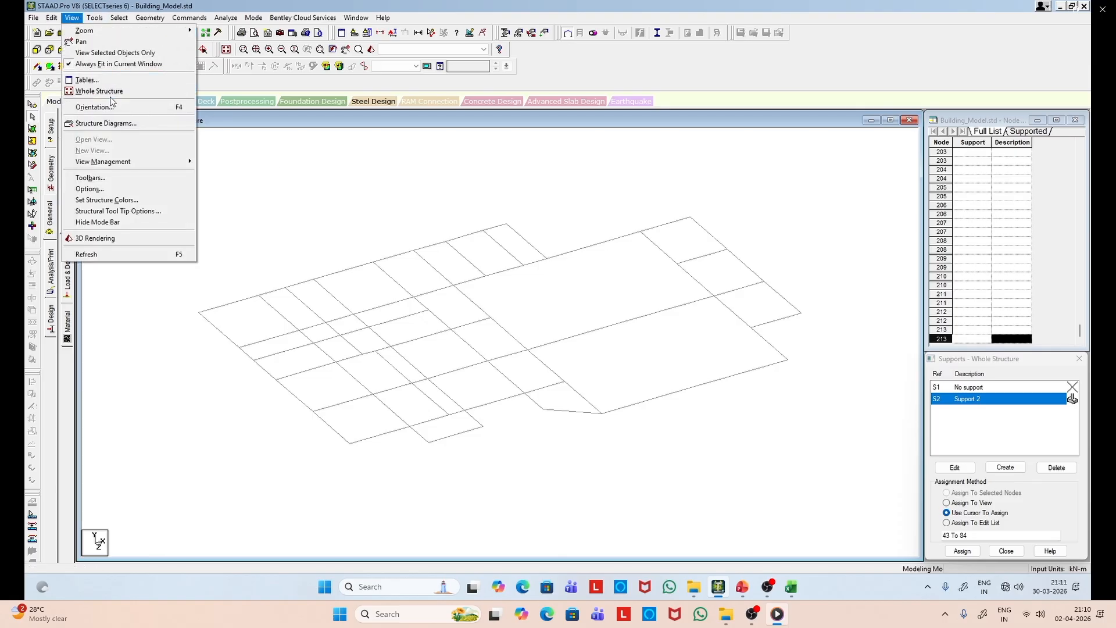
click(118, 93)
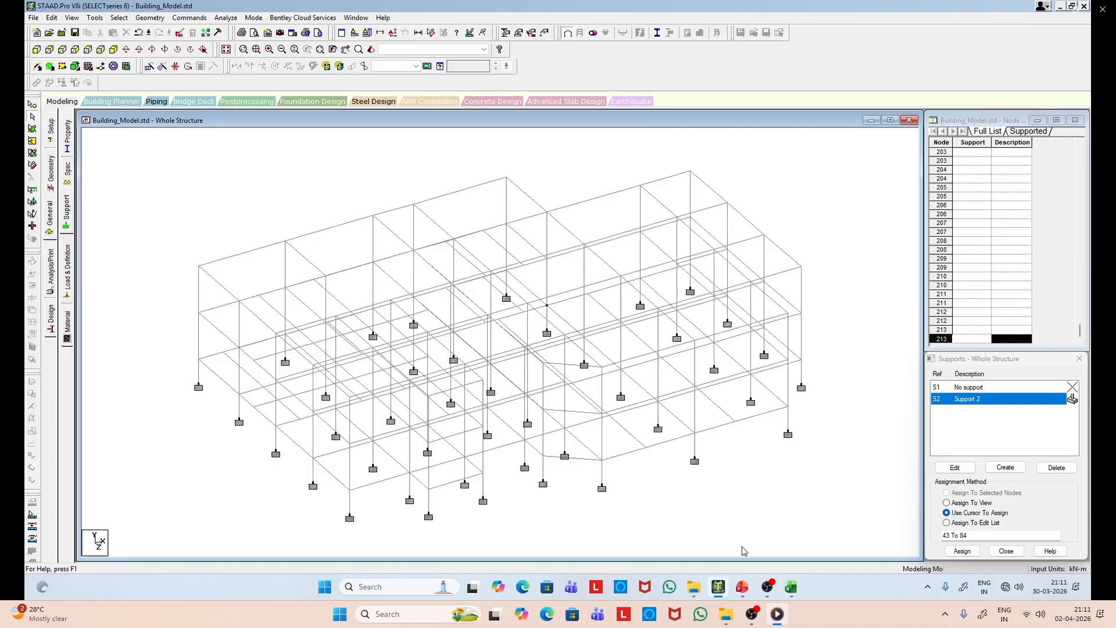
click(695, 587)
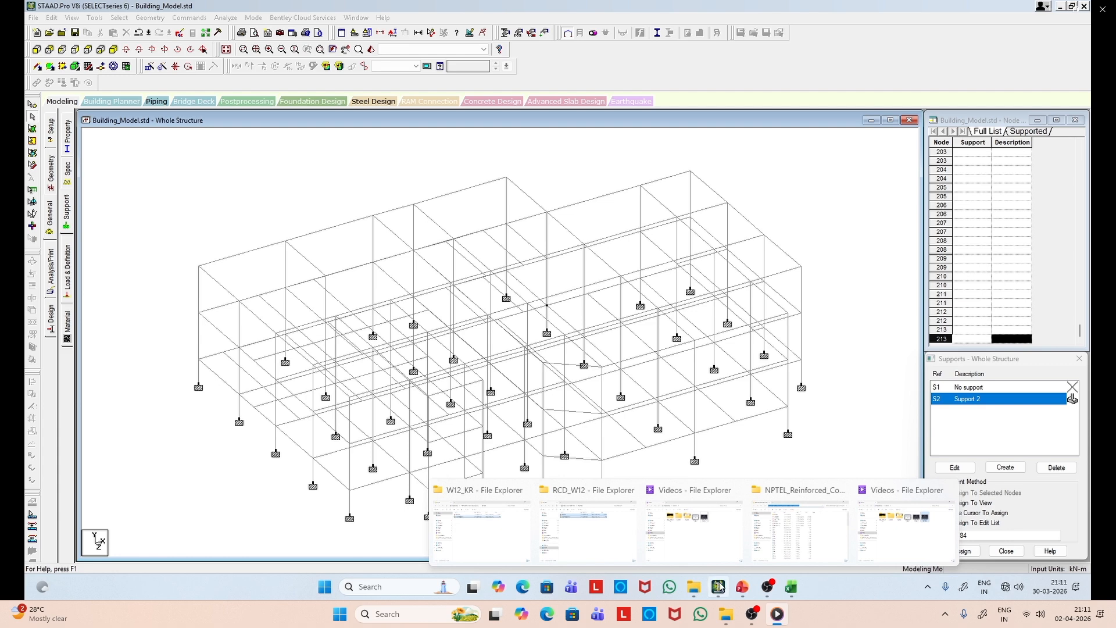
click(742, 588)
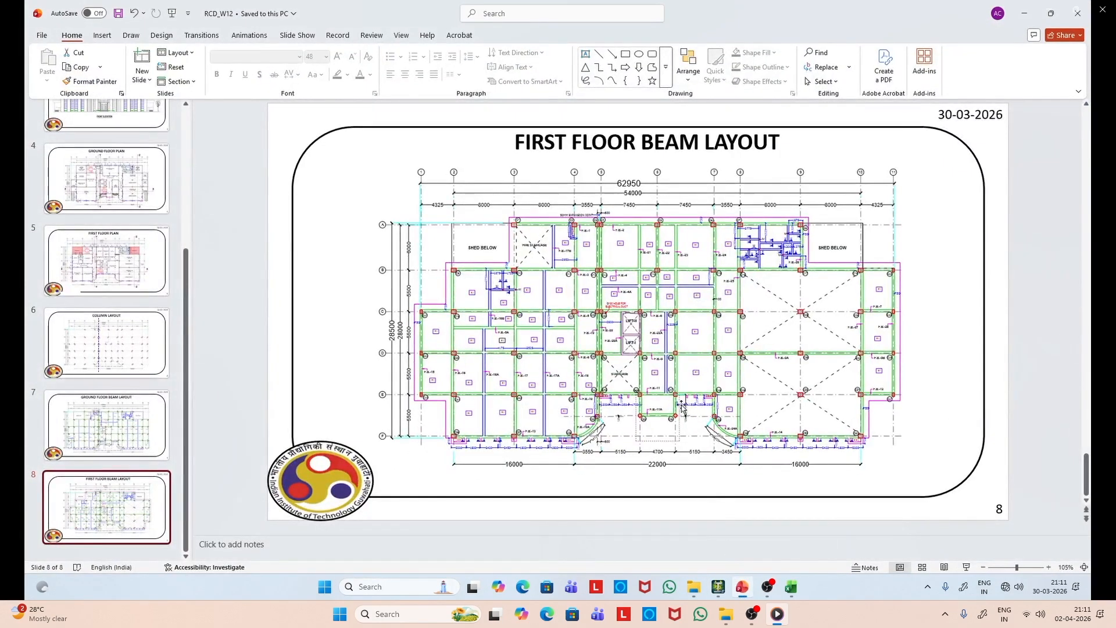
click(151, 416)
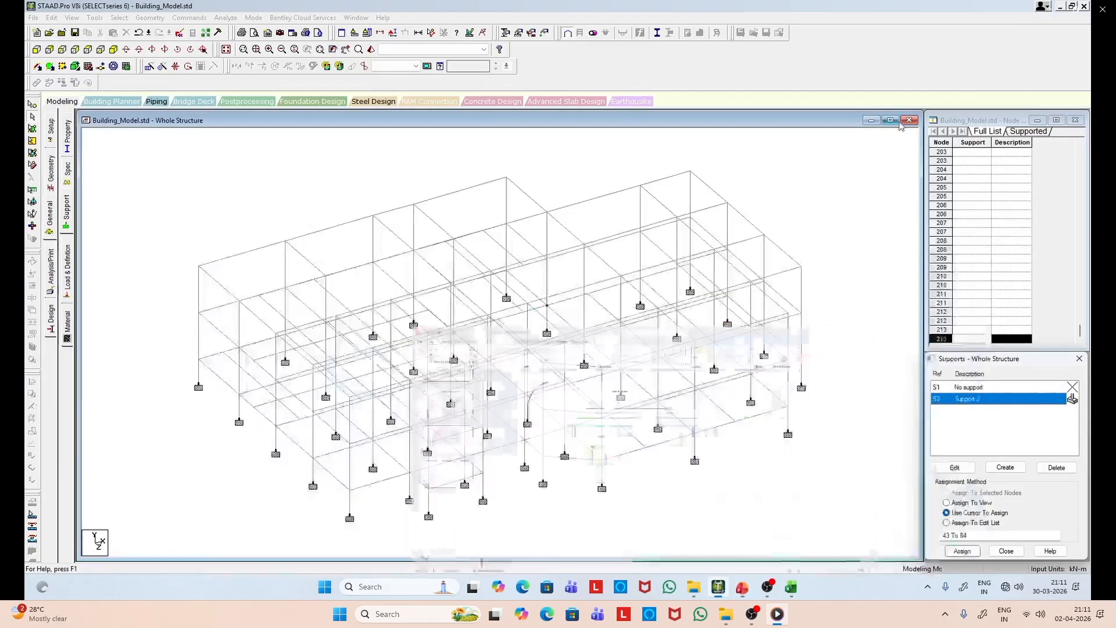
click(1024, 13)
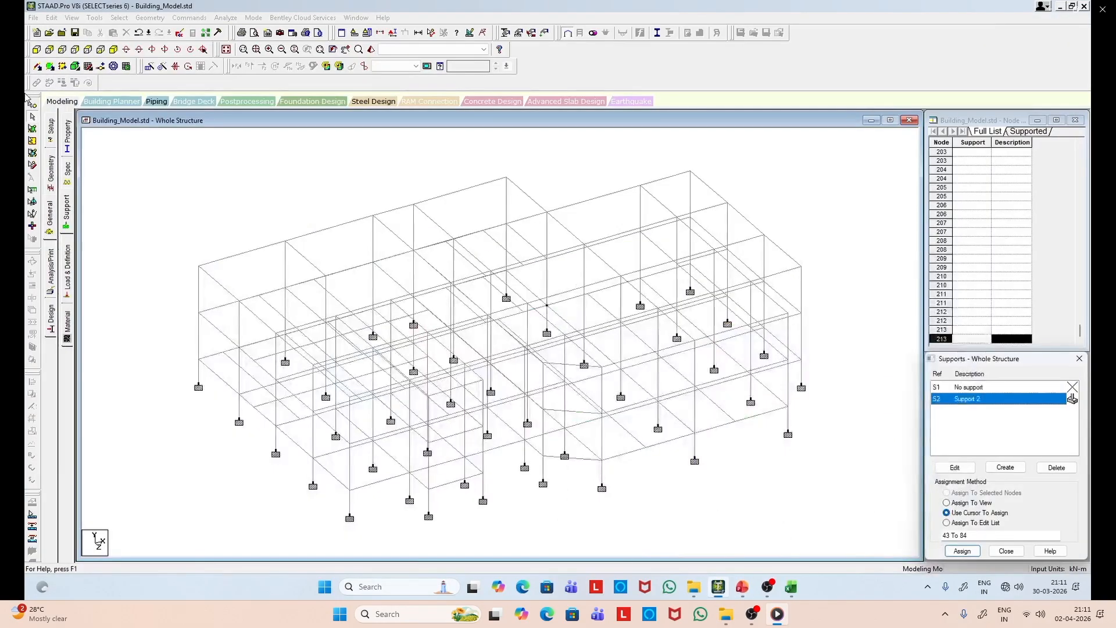
Step: Select all beams of the topmost level from the front view, and examine them in isometric view
click(38, 49)
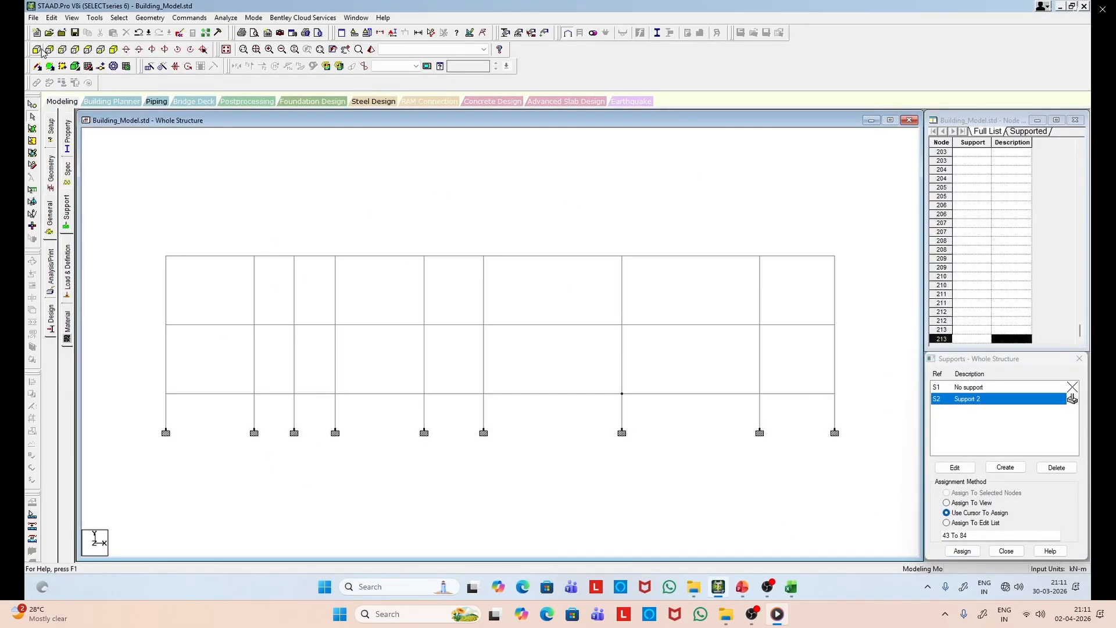
drag(804, 273, 853, 272)
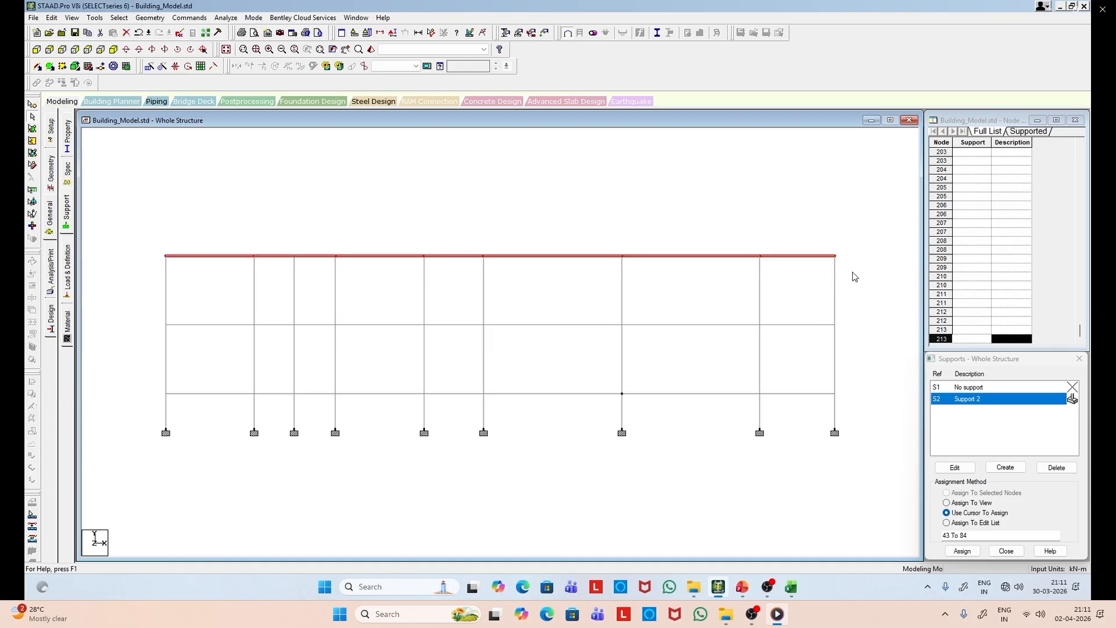
click(115, 51)
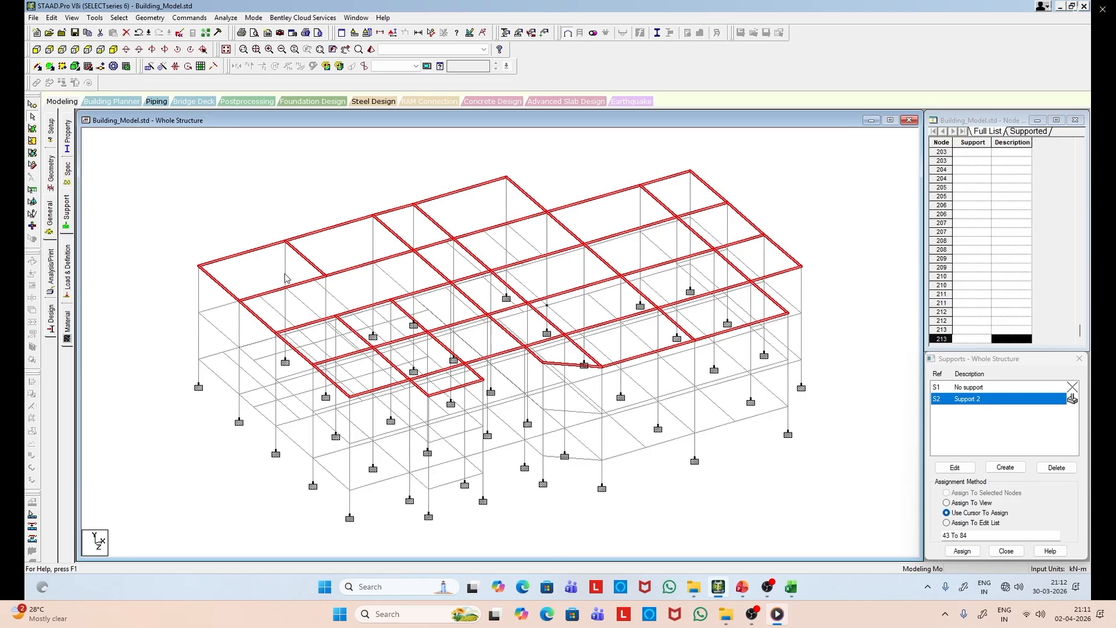
Step: Select all beams of the lowest level from the front view, and display only these beams in isometric view
click(36, 48)
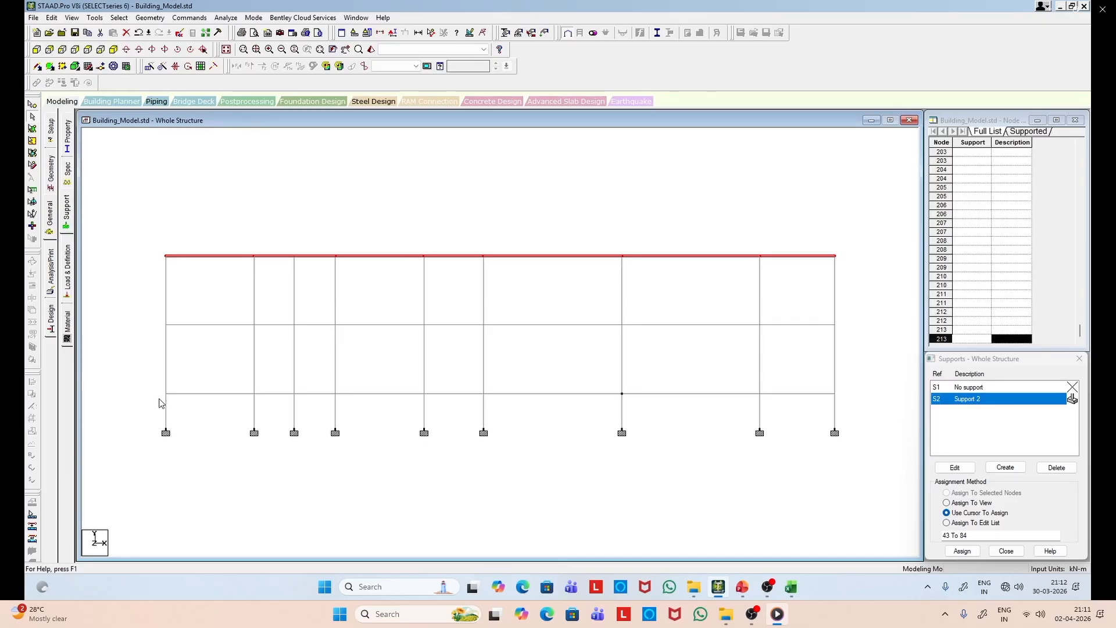
drag(154, 382, 851, 401)
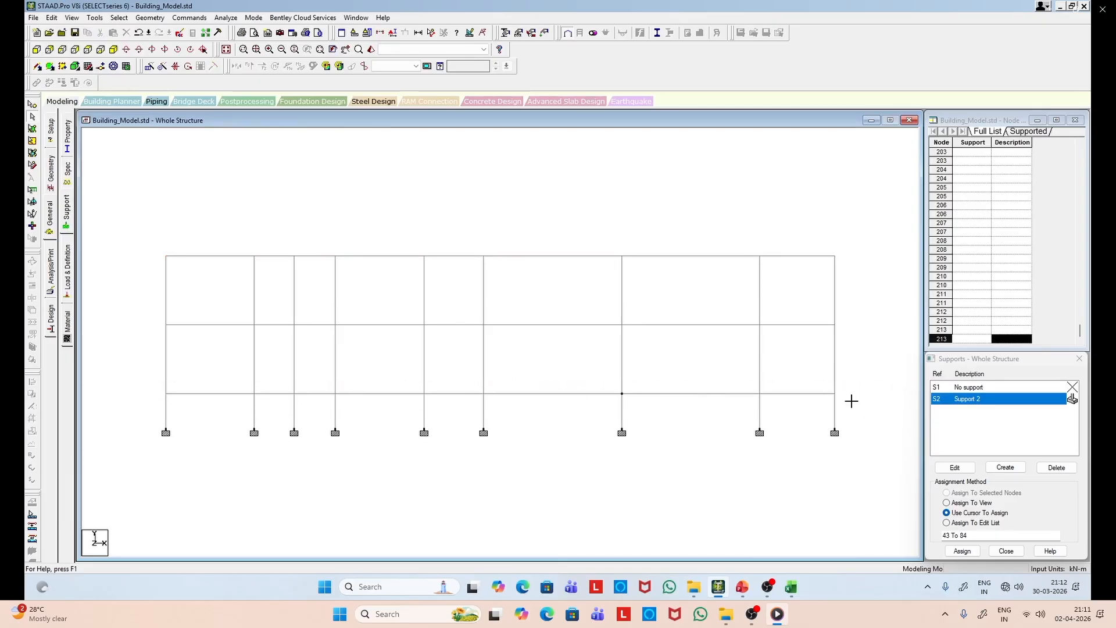
click(114, 49)
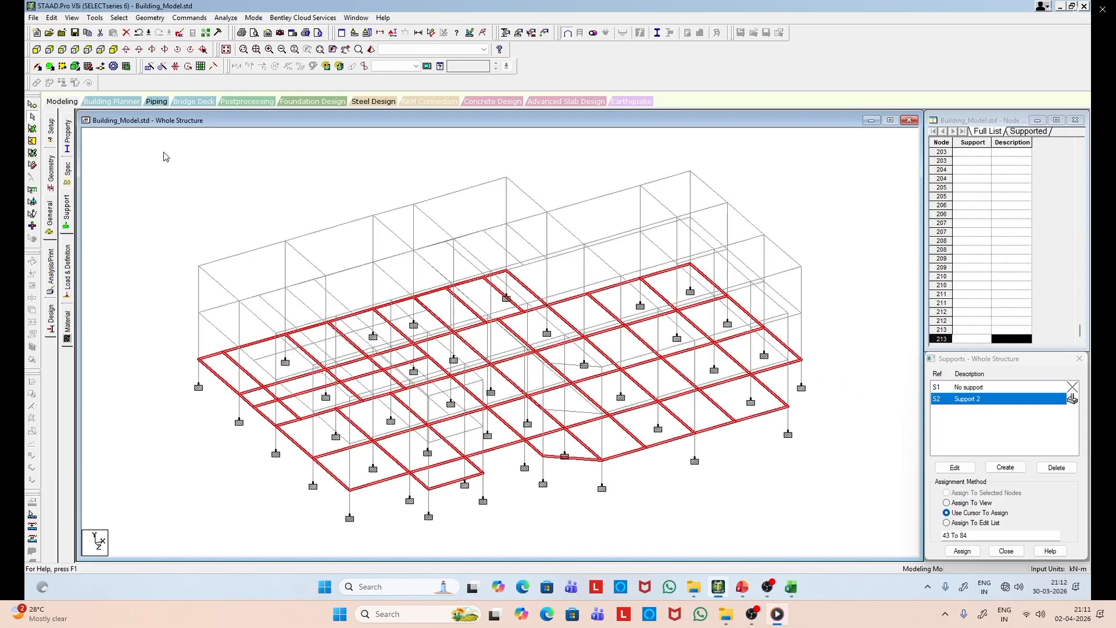
click(71, 17)
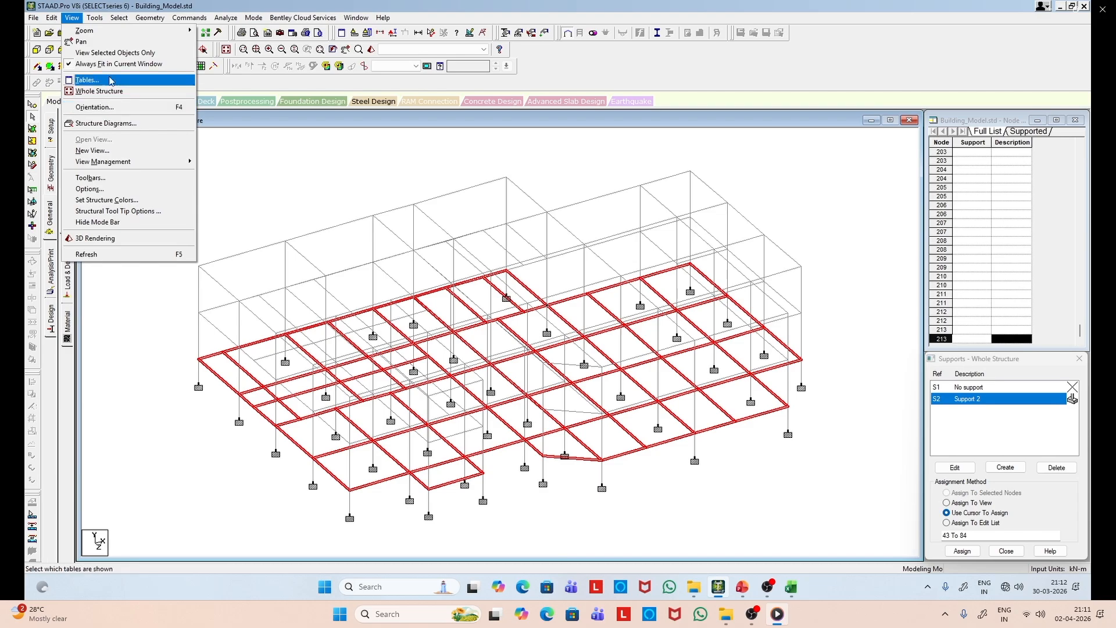
click(116, 53)
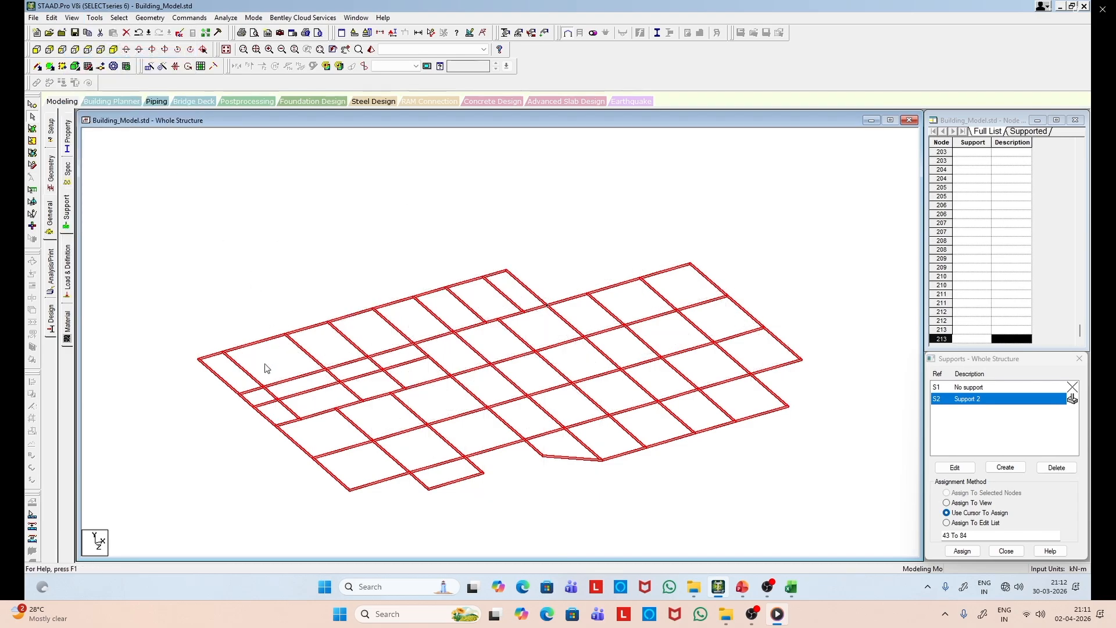
Step: Select the transverse secondary beam nearest the left end of the lowest level, and check the Ground Floor Beam Layout slide in PowerPoint
click(245, 370)
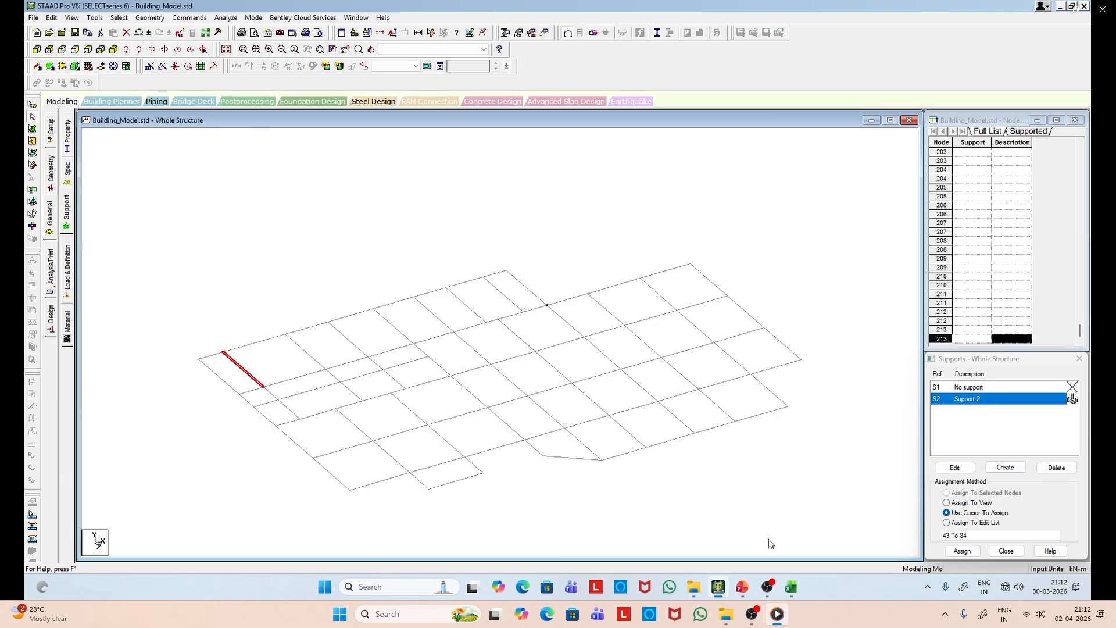
mouse_move(742, 588)
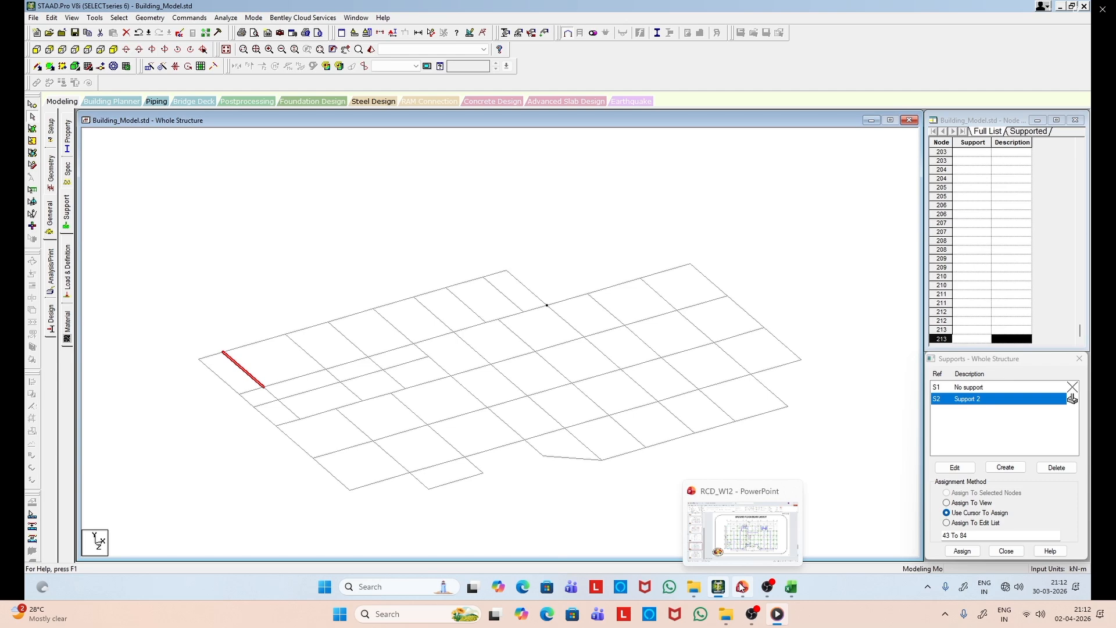
click(741, 587)
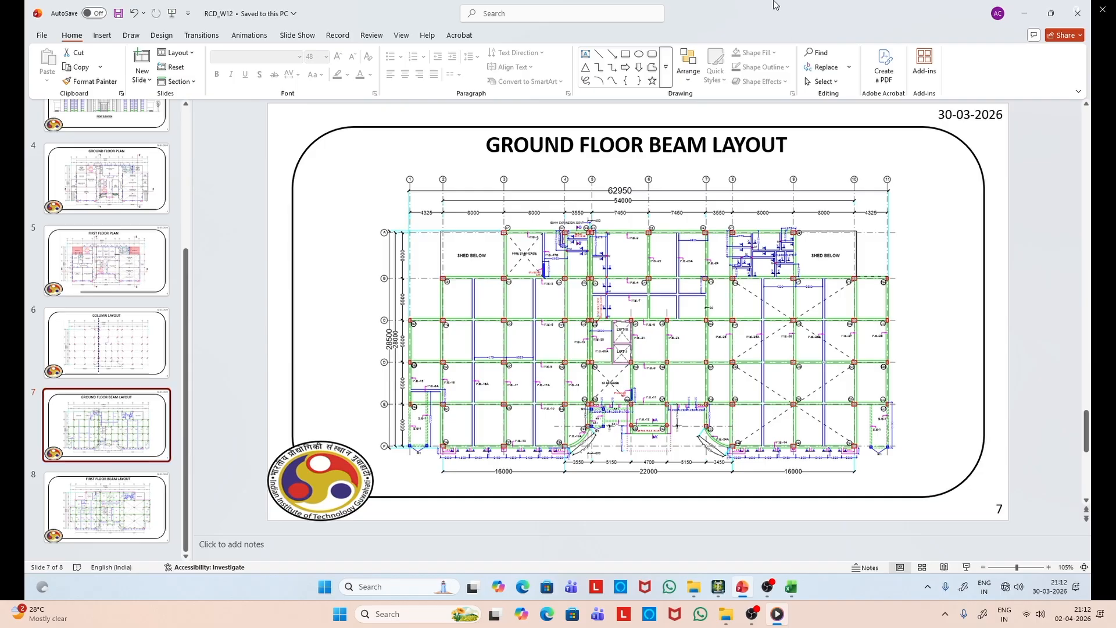
click(1024, 8)
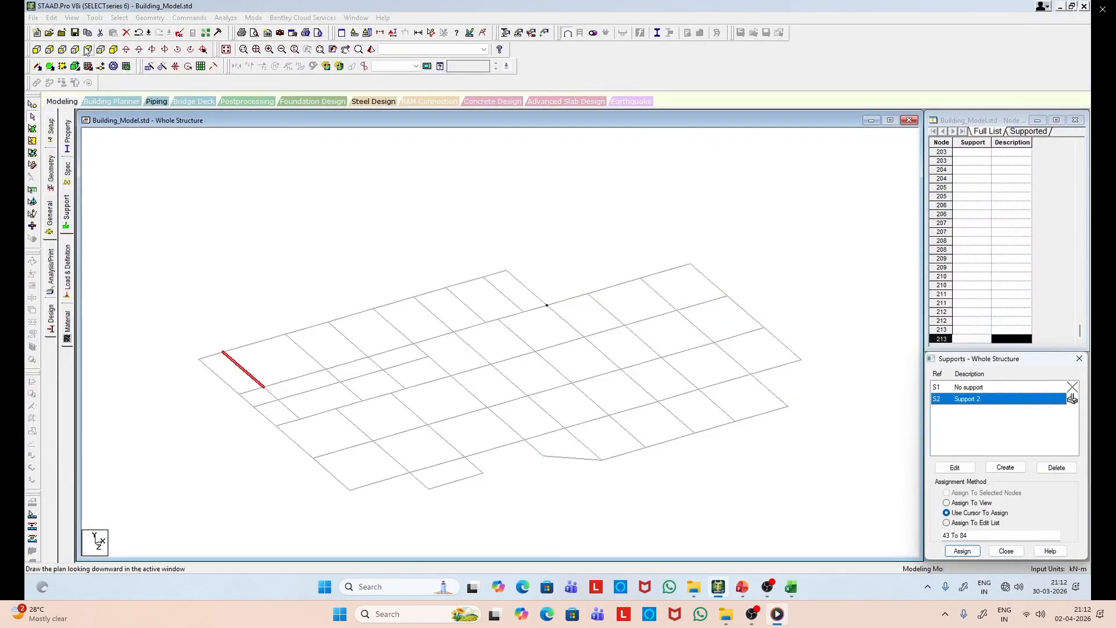
Step: From the whole structure, display only the topmost level's beams in isometric view, and save the modified structure
click(73, 18)
click(99, 91)
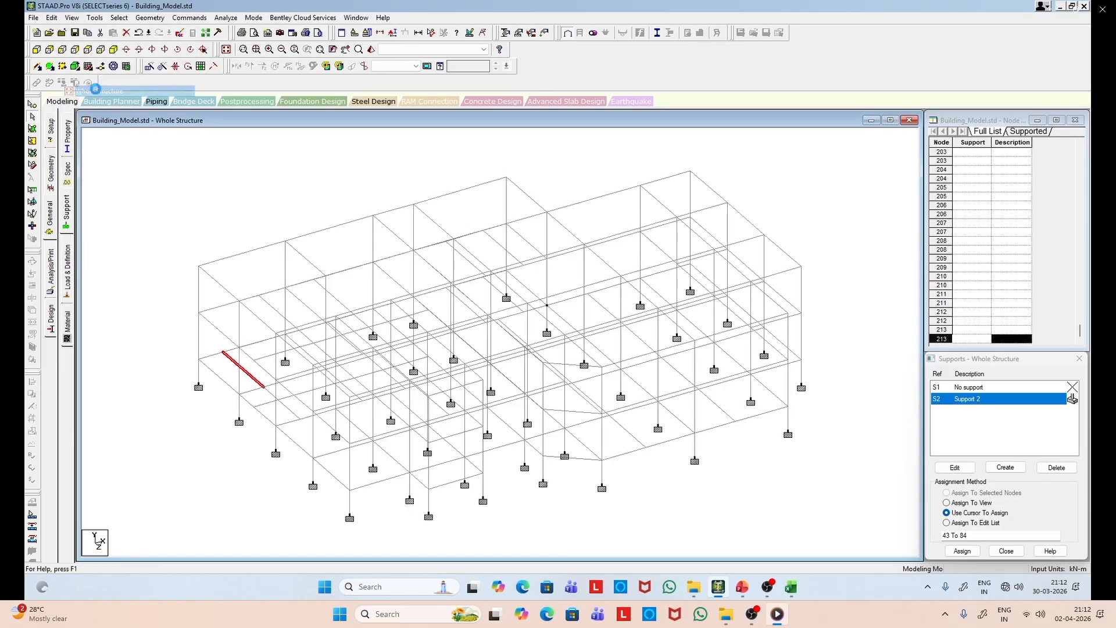
click(36, 51)
drag(129, 242, 827, 258)
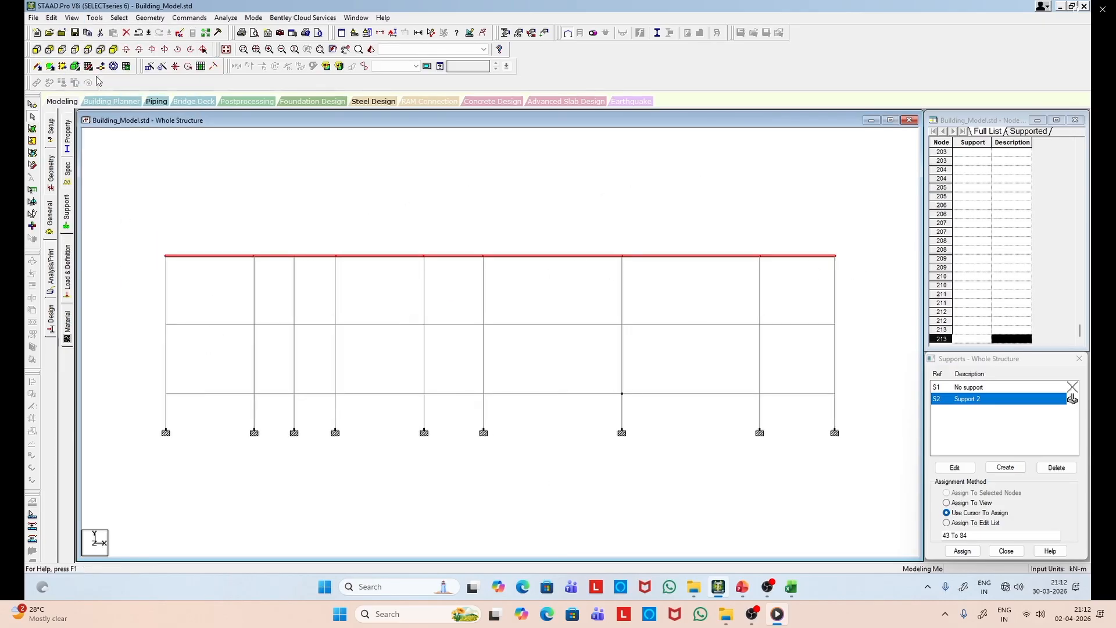
click(72, 18)
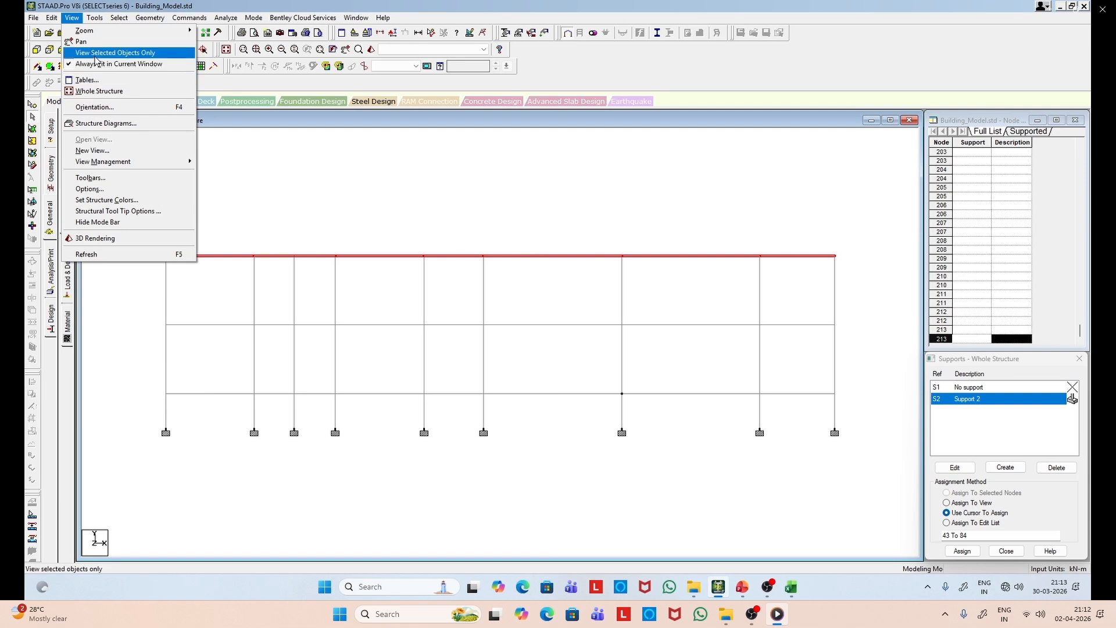
click(114, 52)
click(114, 52)
click(619, 493)
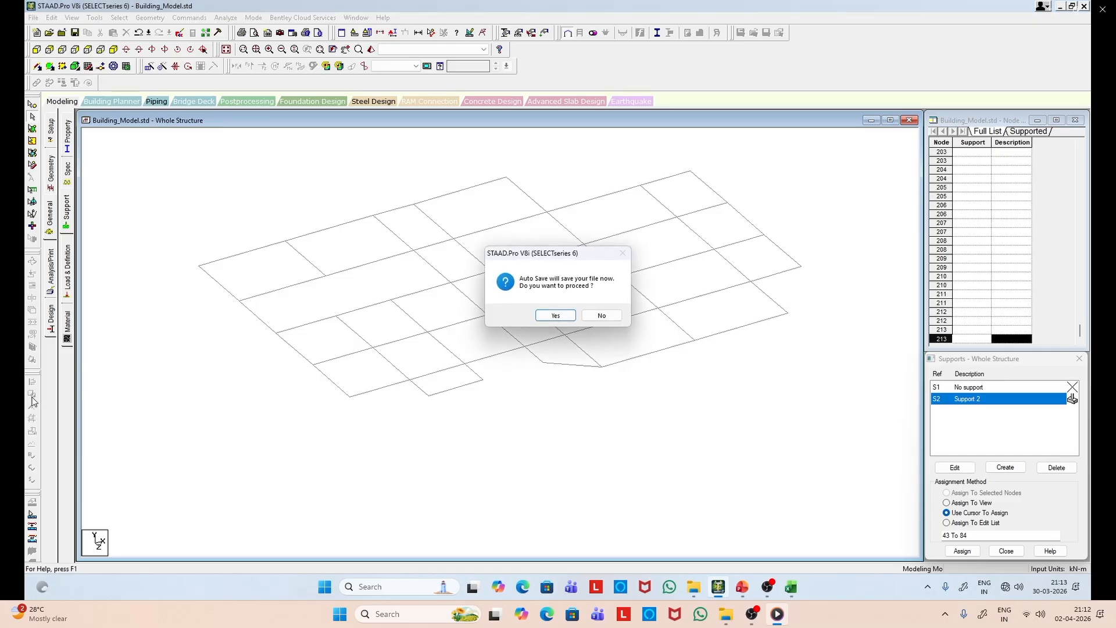
click(562, 317)
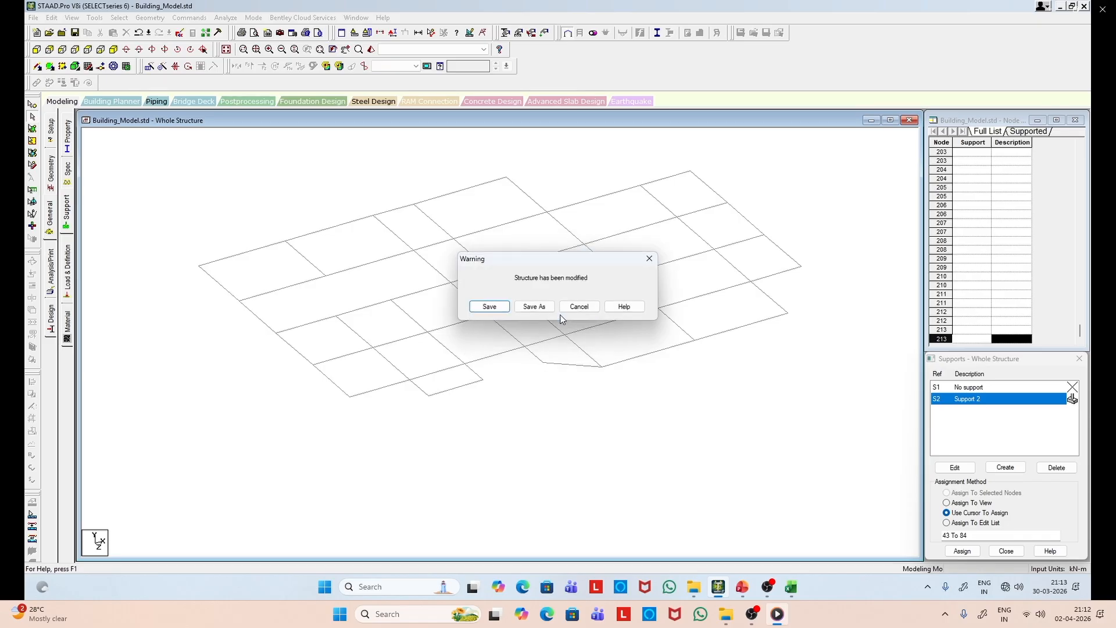
click(488, 306)
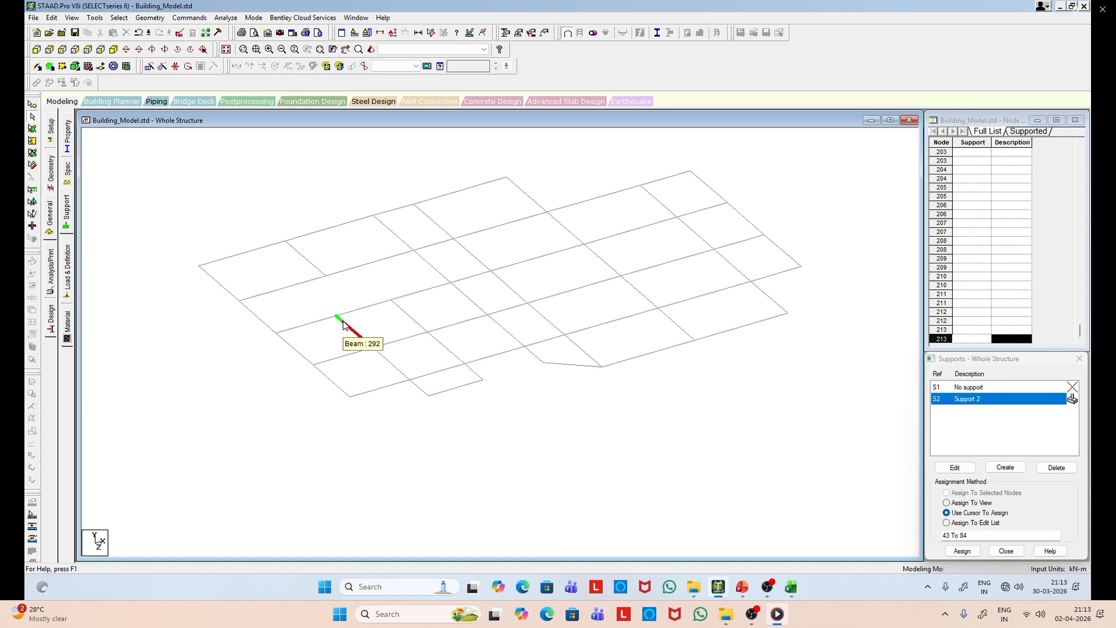
Step: Restore the whole structure, select all beams of the lowest level from the front view, and display only these in isometric view
click(37, 49)
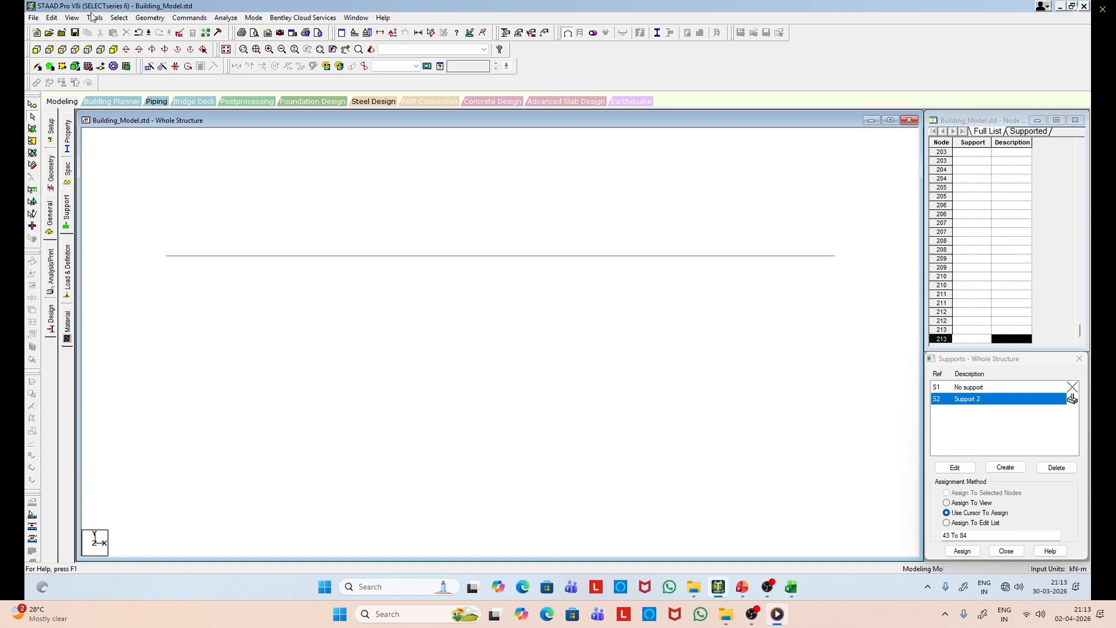
click(72, 17)
click(98, 91)
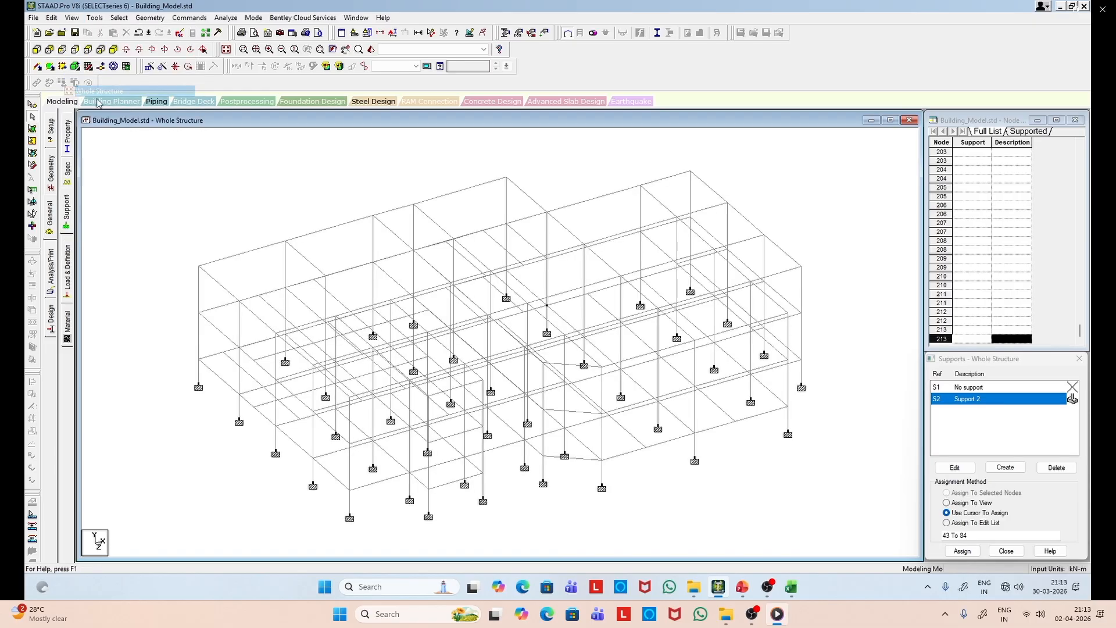
click(37, 49)
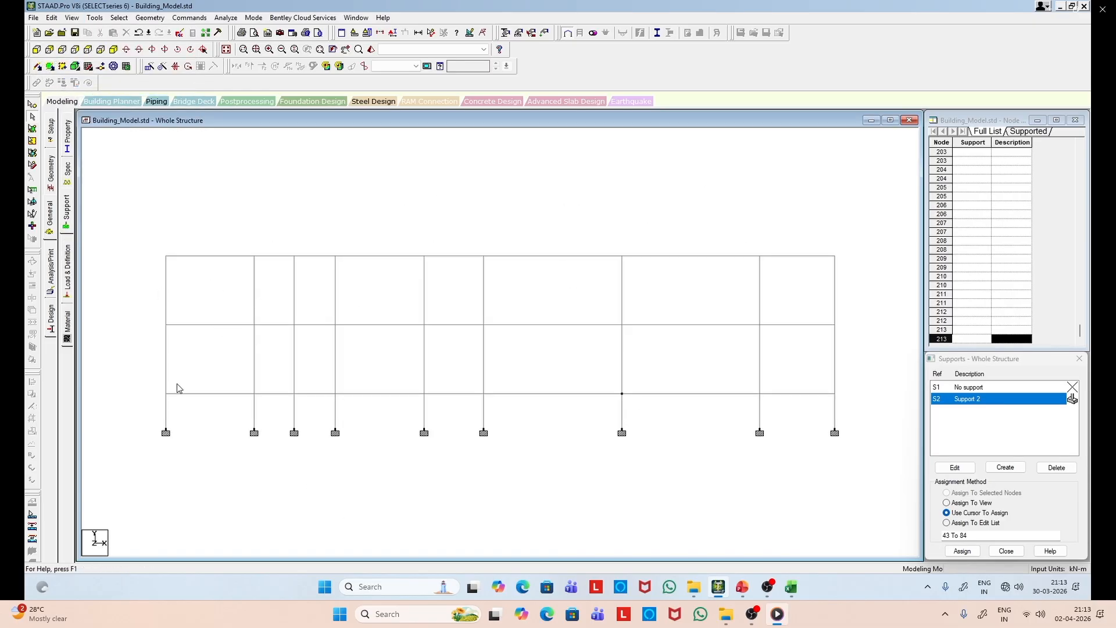
drag(149, 381, 864, 406)
click(113, 50)
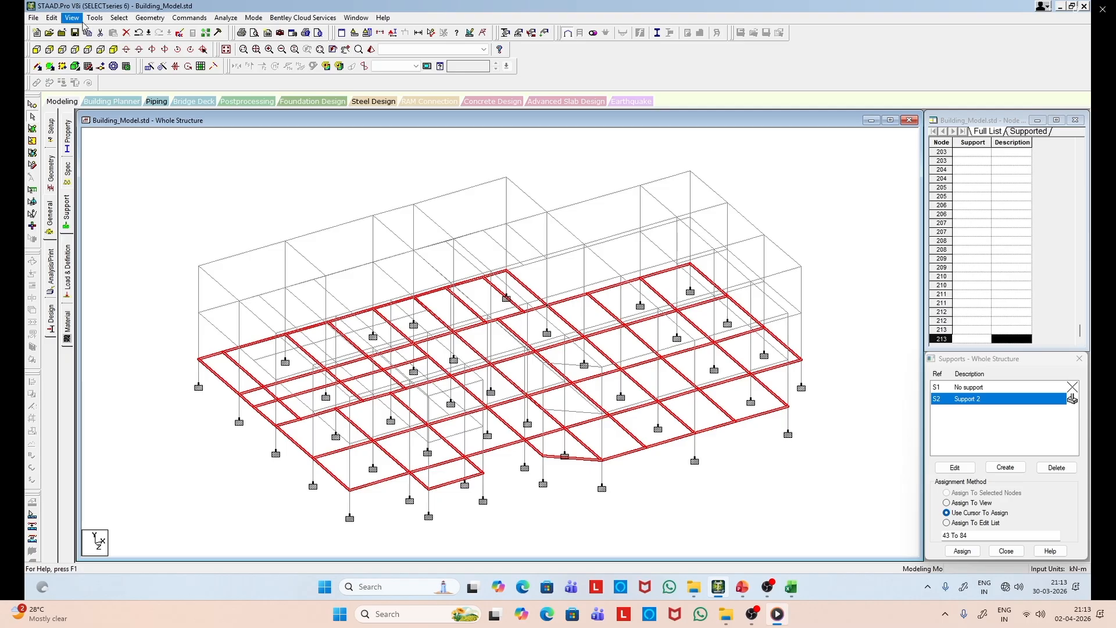
click(73, 17)
click(103, 60)
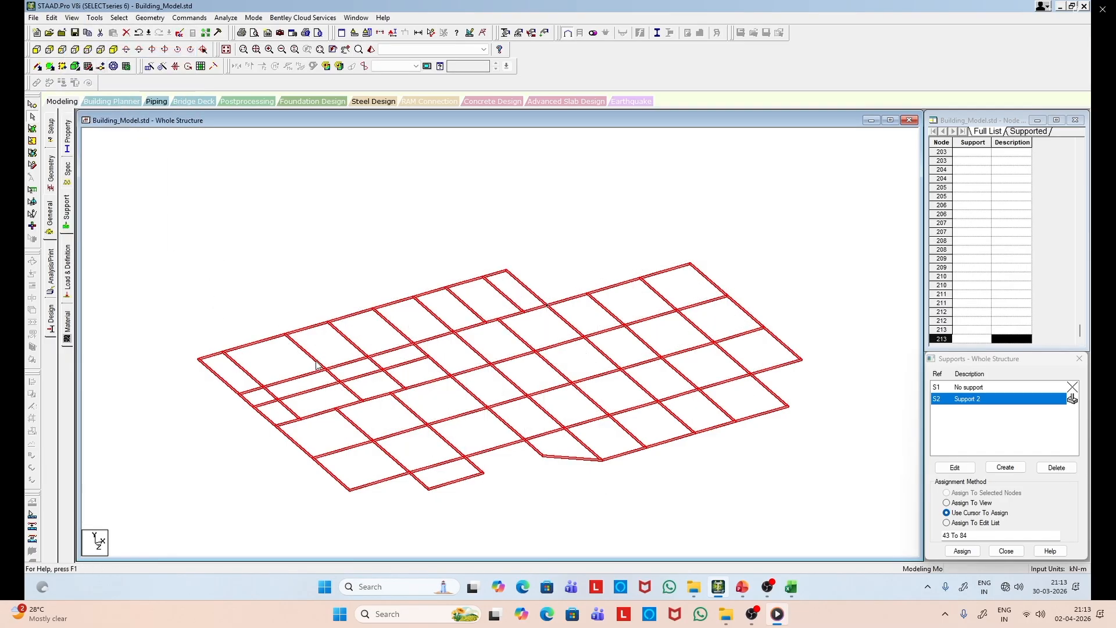
Step: Copy the lowest level's two long lines of transverse secondary beams 8 m in the Y direction using Translational Repeat
click(559, 371)
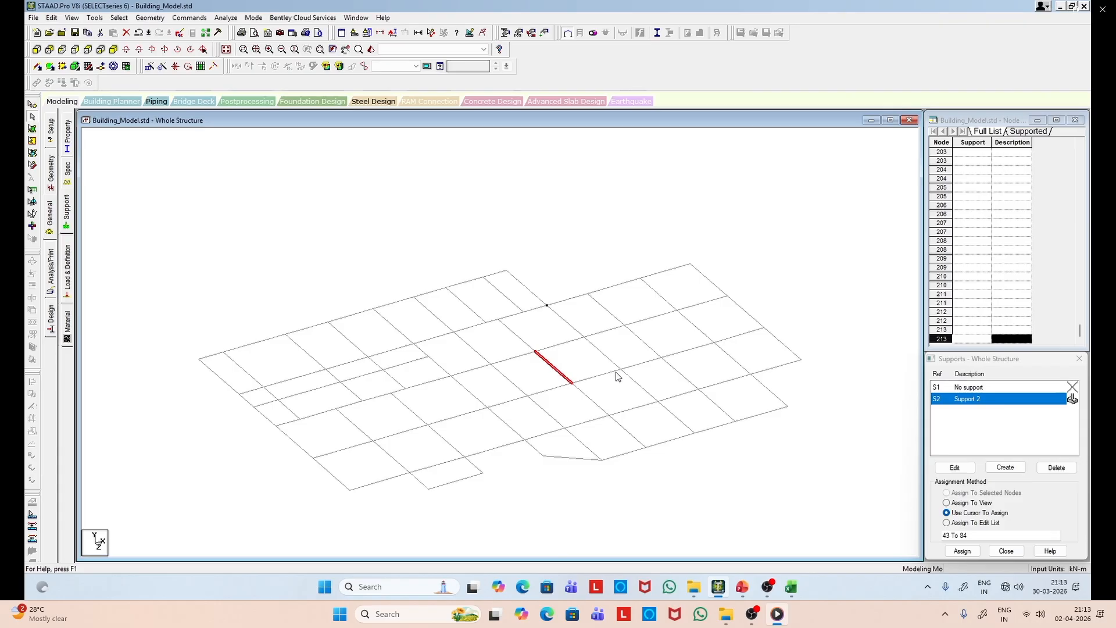
click(518, 338)
ctrl+click(553, 370)
ctrl+click(584, 399)
ctrl+click(629, 437)
ctrl+click(610, 314)
ctrl+click(634, 333)
ctrl+click(674, 370)
ctrl+click(705, 396)
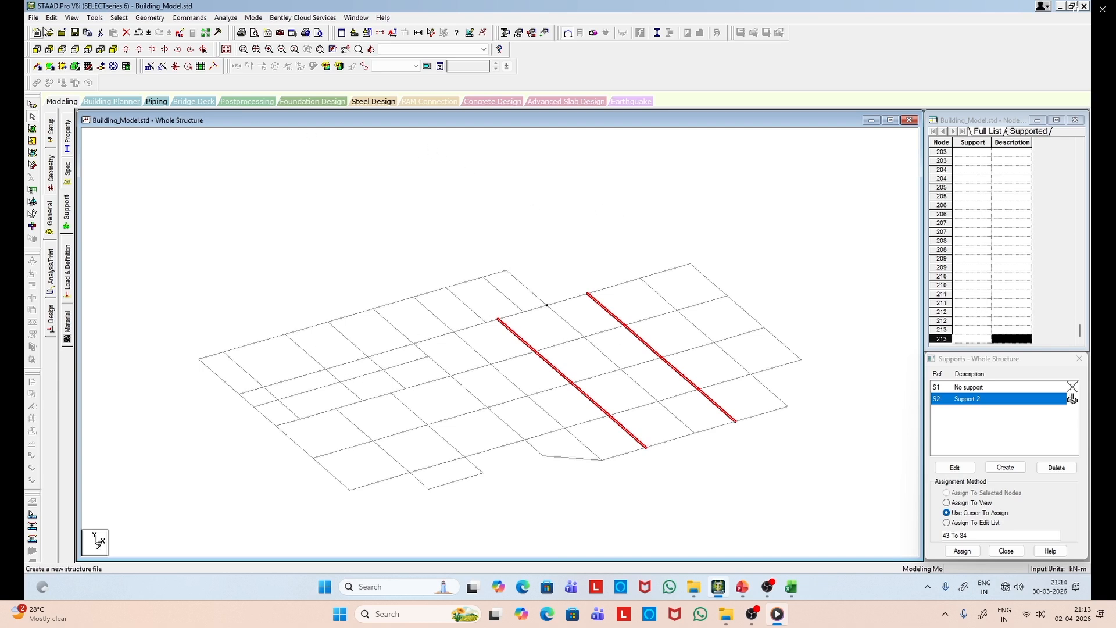
click(154, 68)
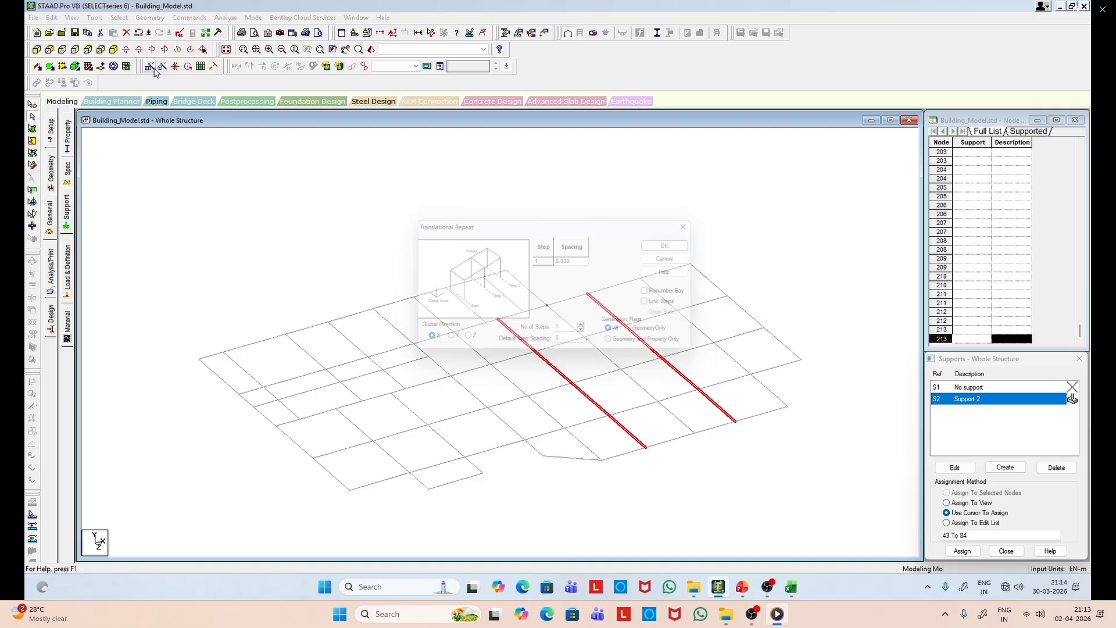
click(443, 343)
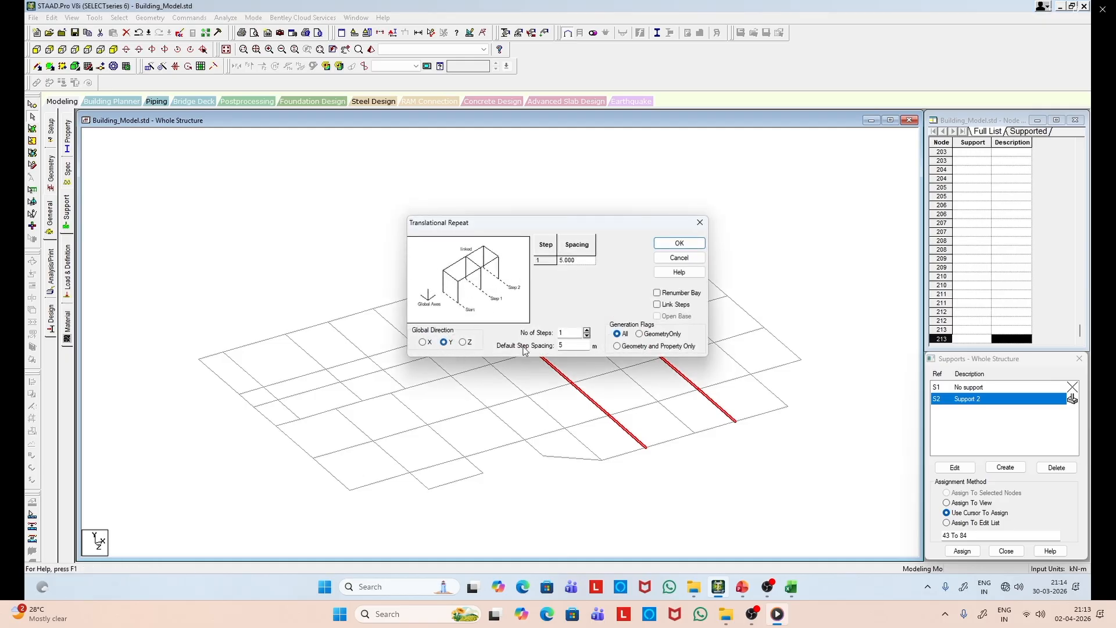
text(8)
click(685, 243)
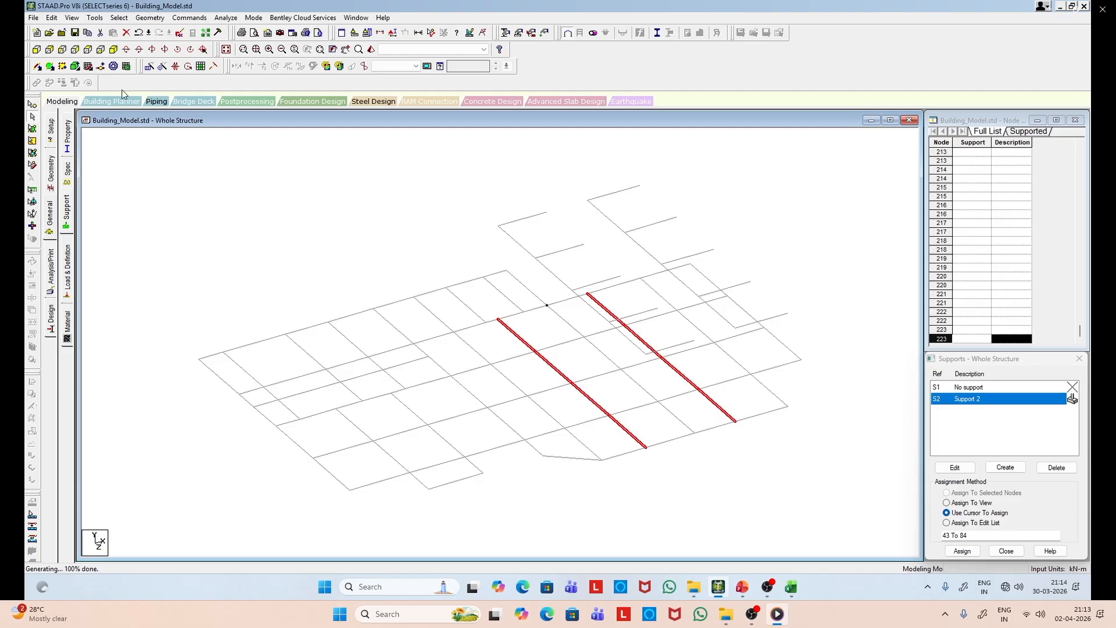
Step: Restore the whole structure, isolate the topmost level's beams, and examine the copied secondary beams in isometric view
click(72, 18)
click(90, 54)
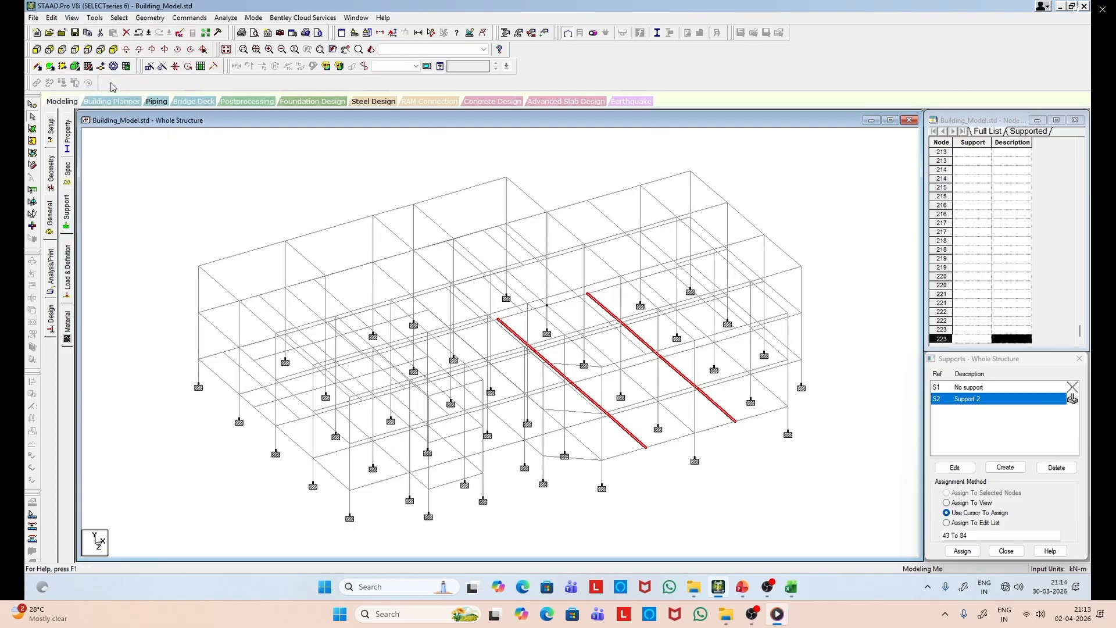
click(37, 50)
drag(152, 244, 893, 271)
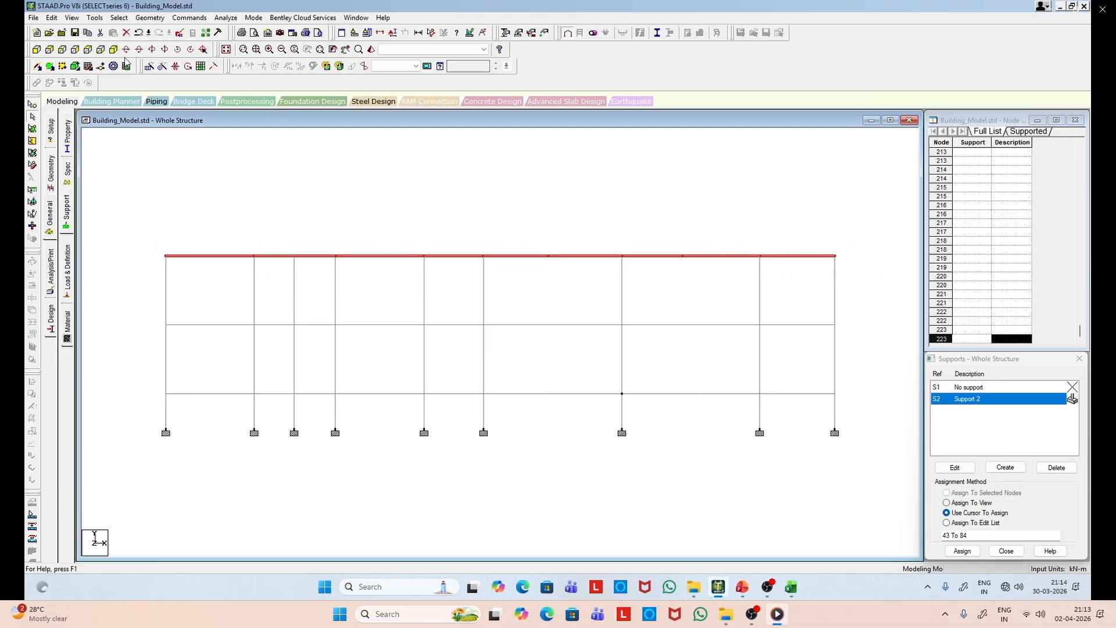
click(73, 18)
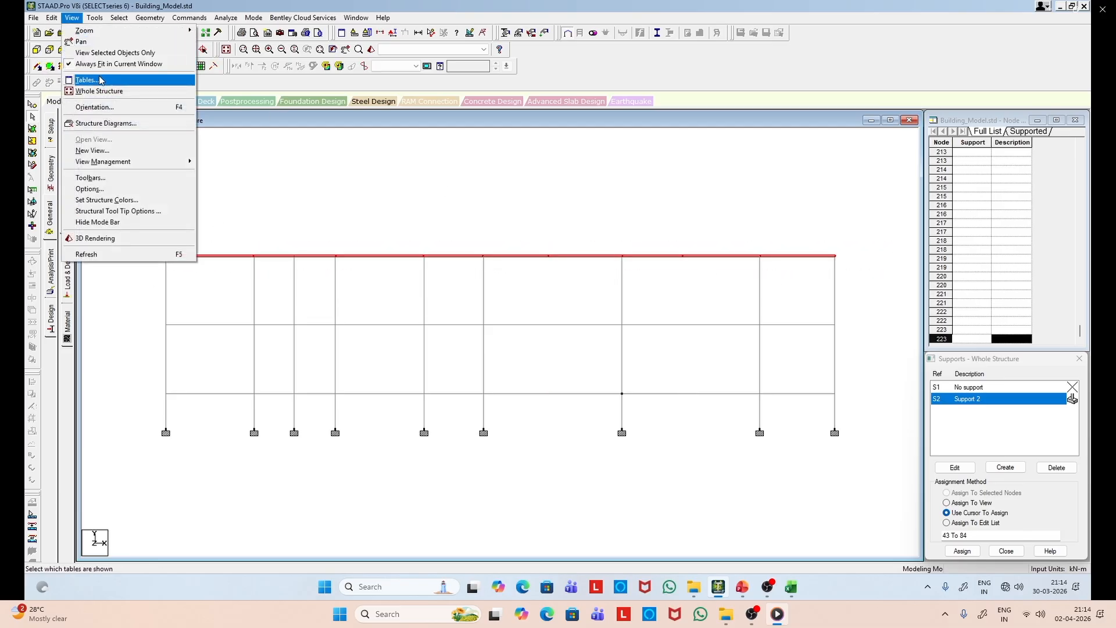
click(96, 53)
click(113, 49)
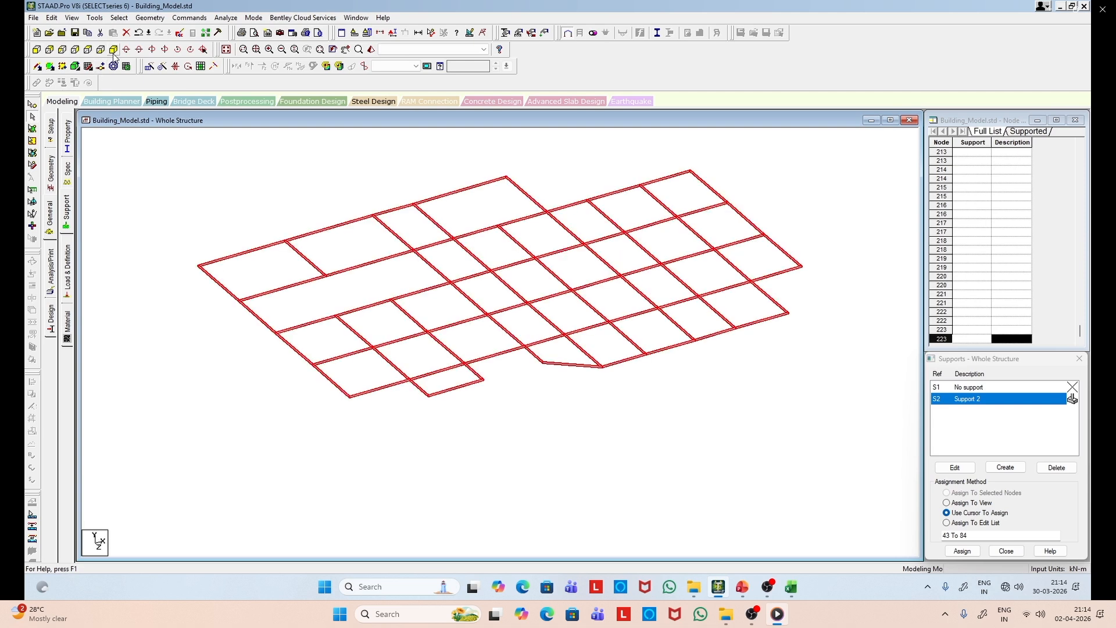
click(756, 456)
middle_drag(701, 429, 618, 477)
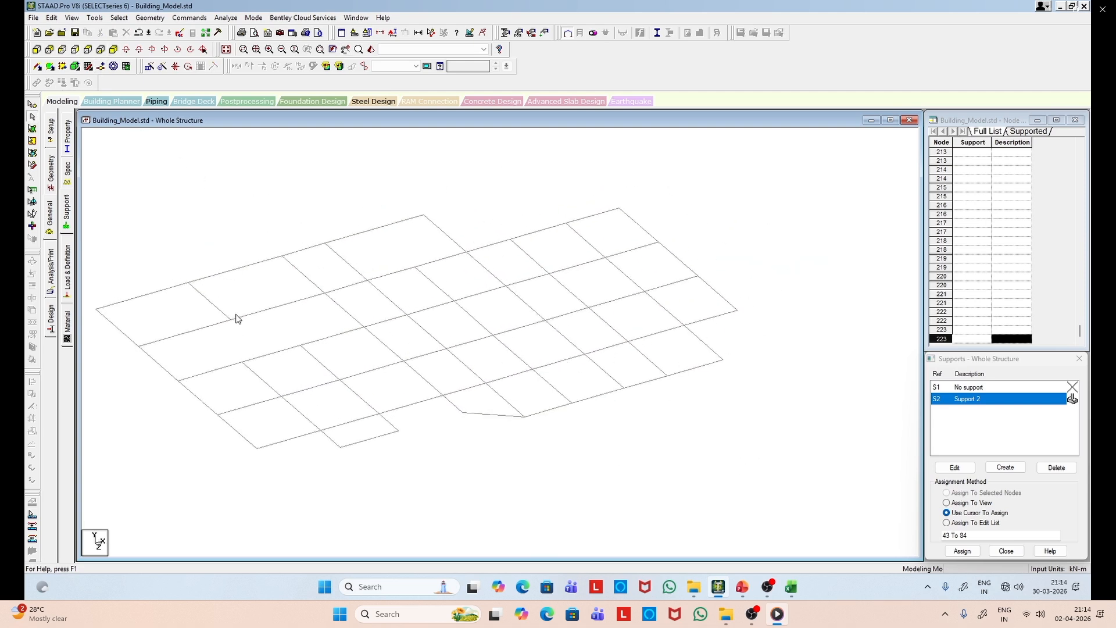
Step: Restore the whole structure, select all beams of the middle level from the front view, and display only these in isometric view
click(37, 50)
scroll(170, 174, down, 1)
scroll(171, 177, down, 1)
click(89, 21)
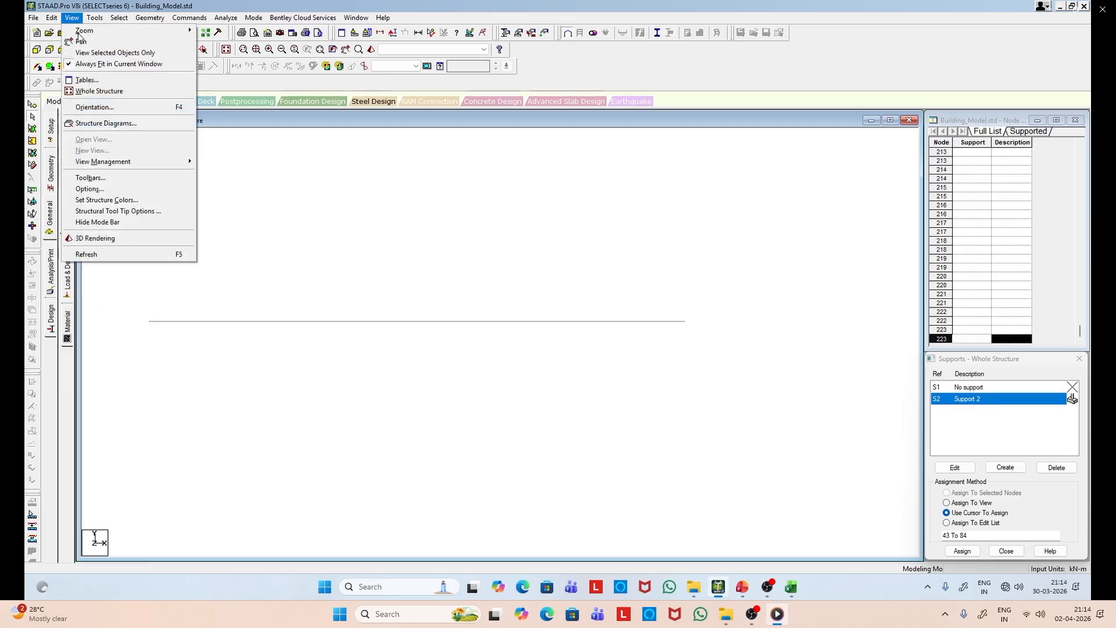
click(111, 91)
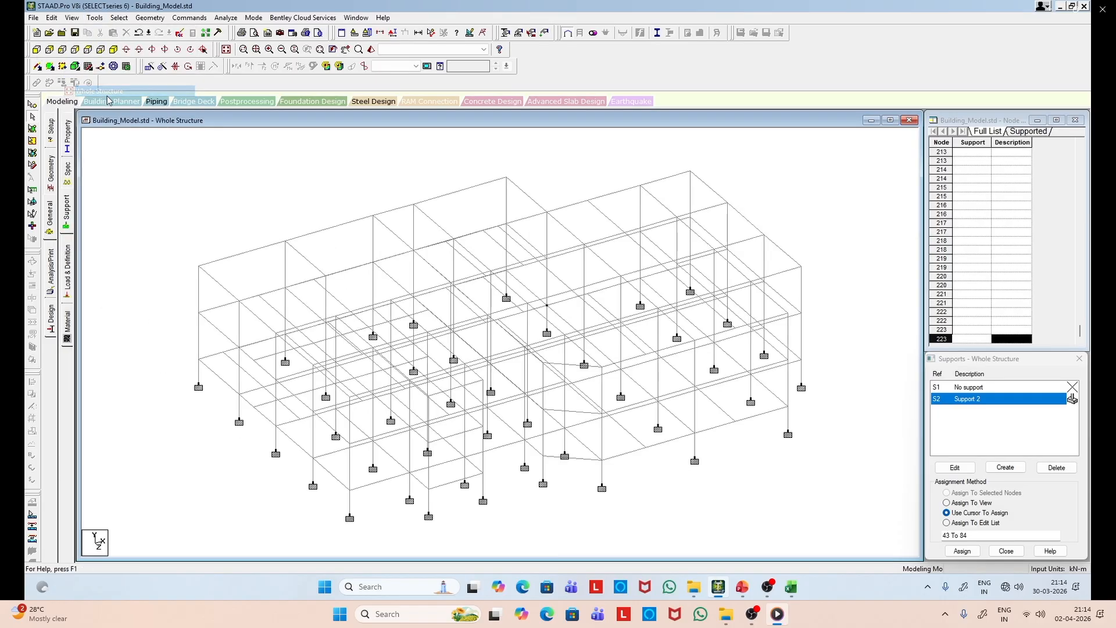
click(37, 50)
drag(770, 339, 873, 337)
click(73, 19)
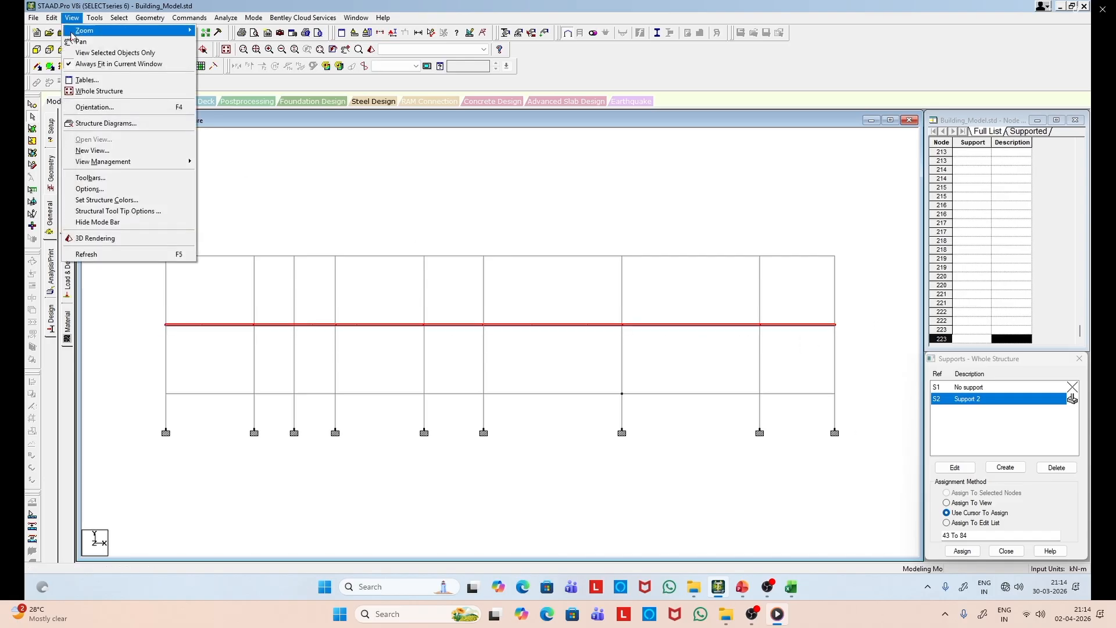
click(100, 53)
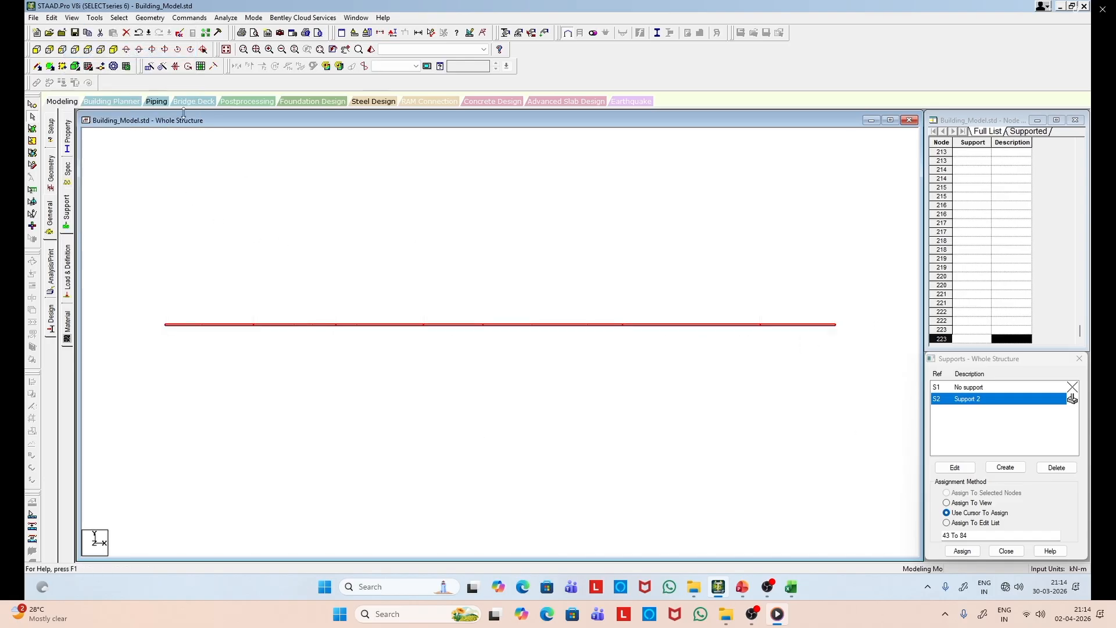
click(114, 50)
click(323, 220)
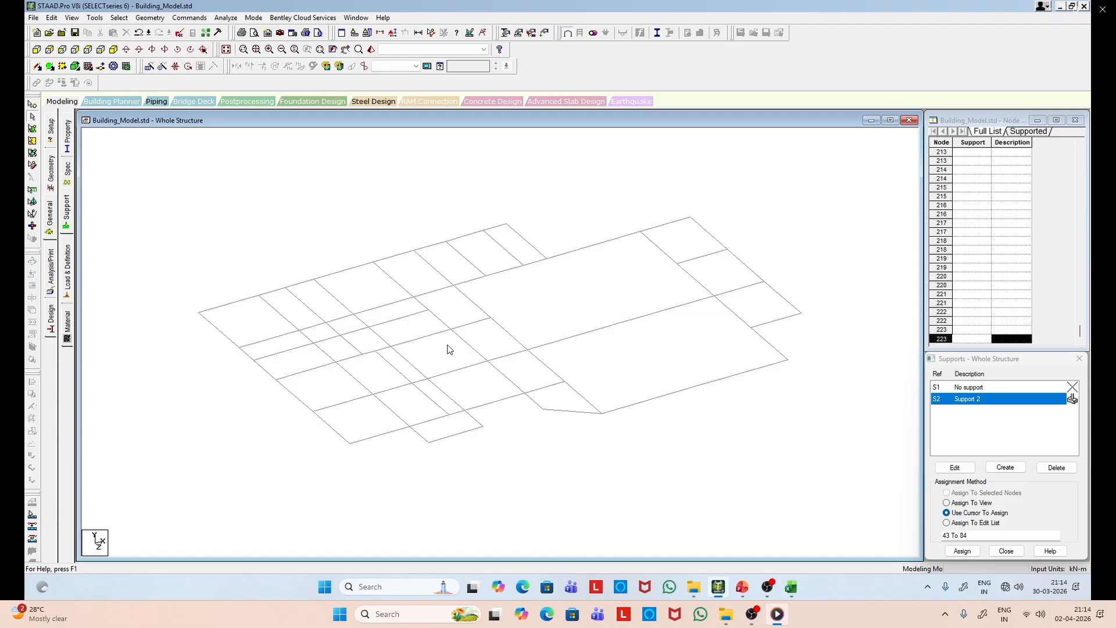
Step: Try to copy the middle level's two lines of transverse secondary beams near the left end along Z using Translational Repeat
click(293, 323)
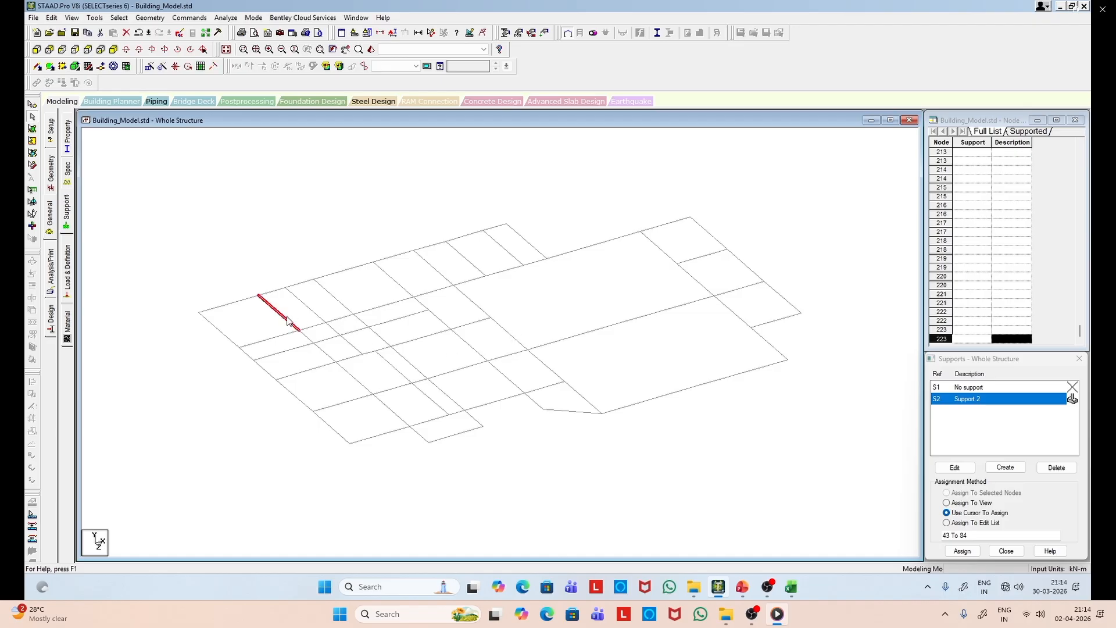
ctrl+click(318, 347)
ctrl+click(344, 312)
ctrl+click(375, 332)
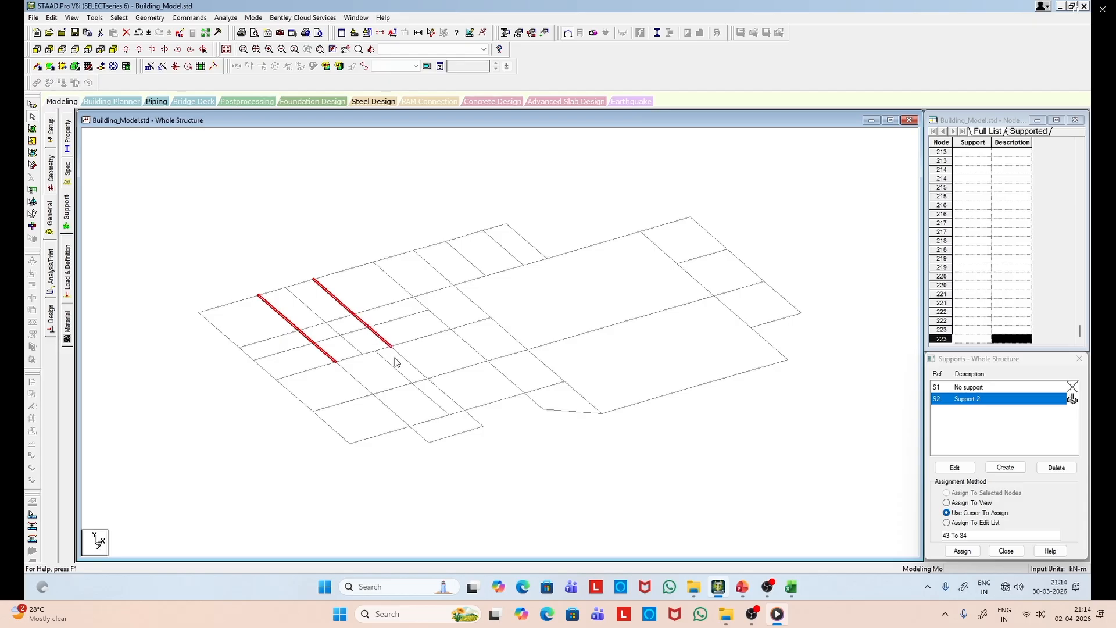
ctrl+click(480, 270)
ctrl+click(502, 248)
ctrl+click(462, 258)
ctrl+click(499, 247)
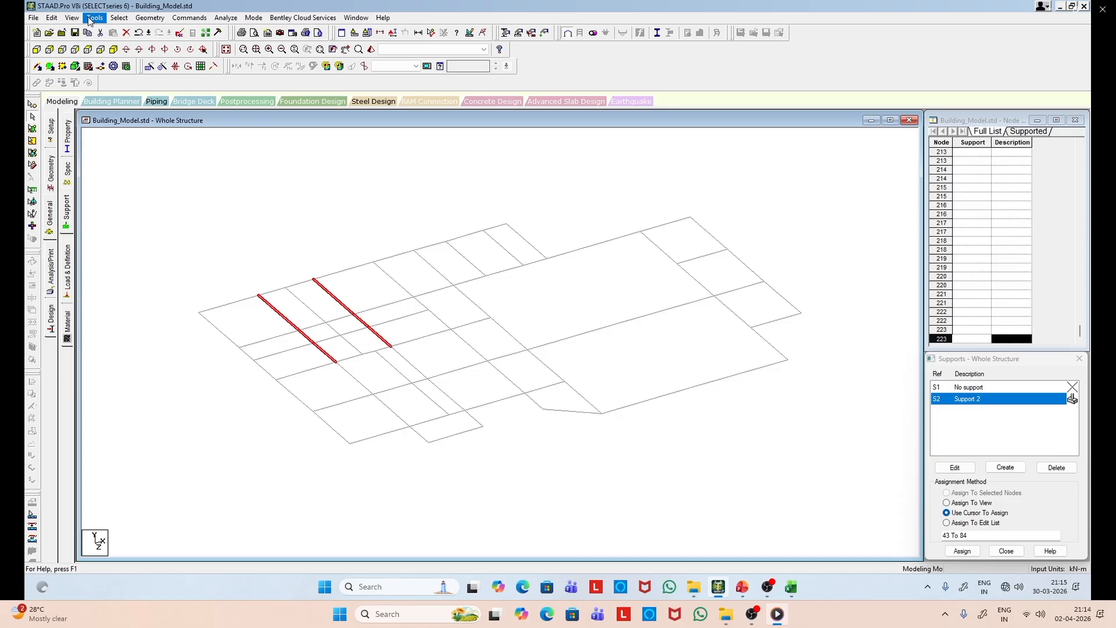
click(150, 66)
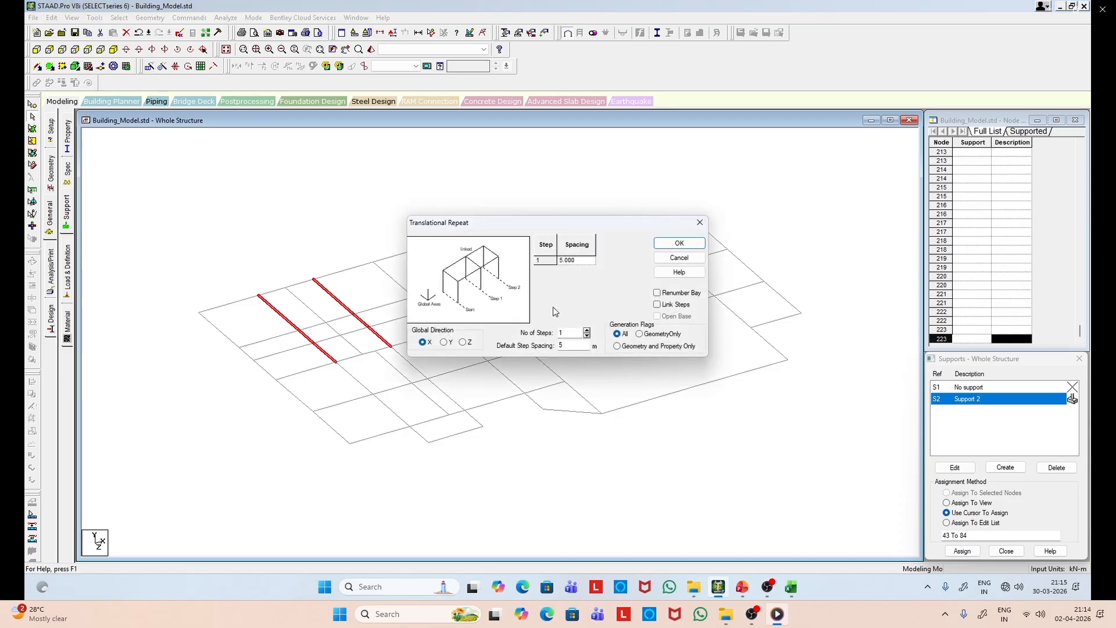
click(463, 342)
click(571, 345)
click(673, 244)
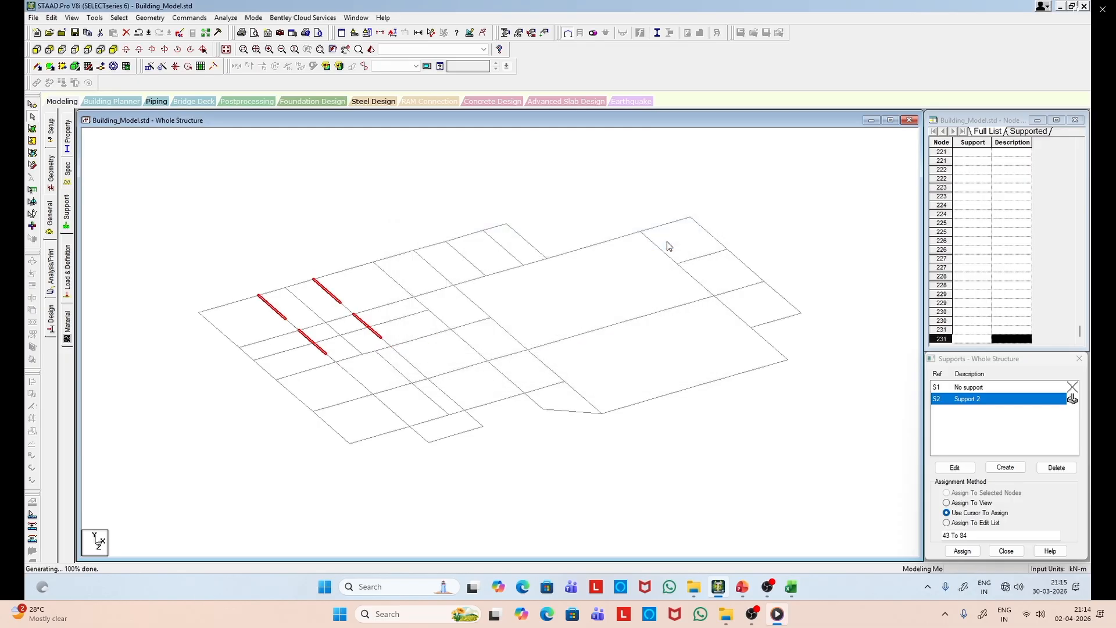
Step: Select all beams of the topmost level from the front view, and check only this level in isometric view
click(36, 50)
drag(133, 242, 862, 269)
click(72, 17)
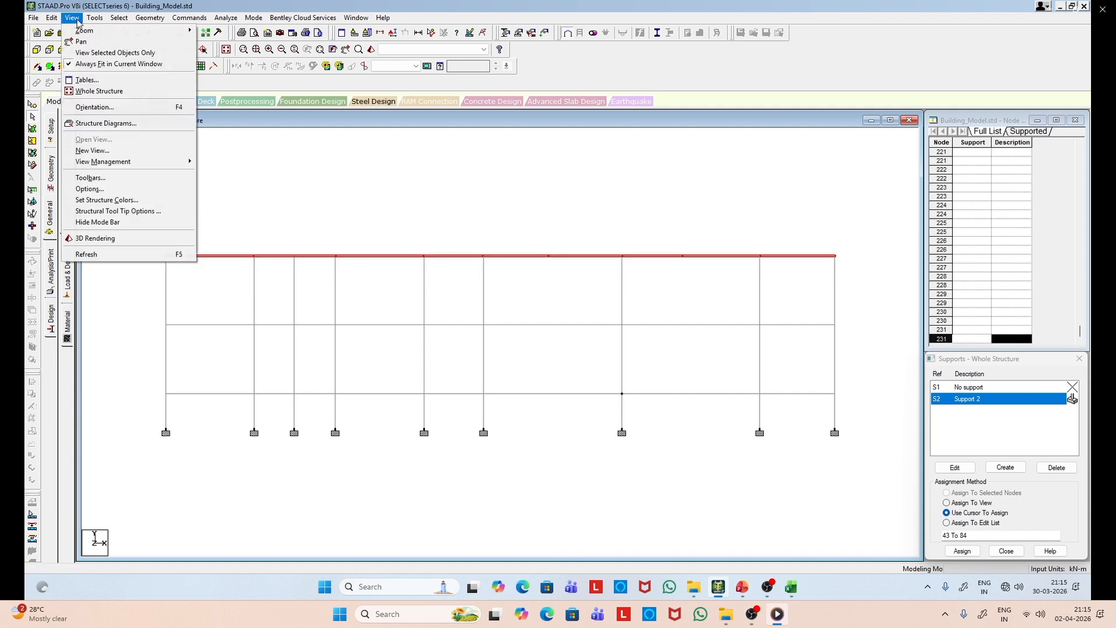
click(94, 53)
click(113, 50)
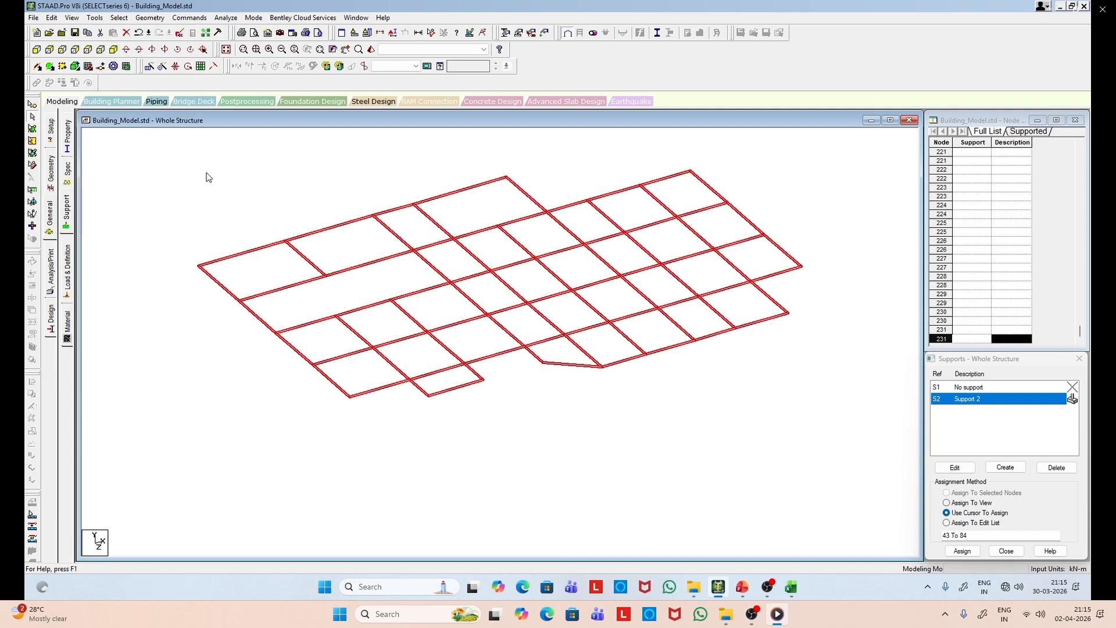
click(651, 472)
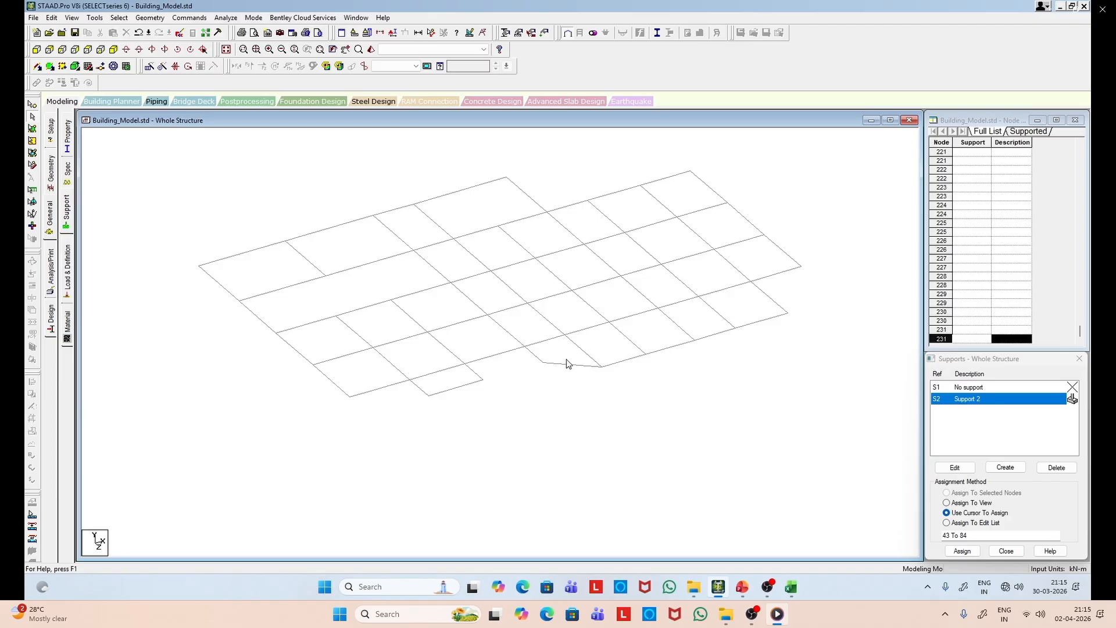
Step: Undo the last two translational repeats of the secondary beams
key(ctrl+z)
key(ctrl+z)
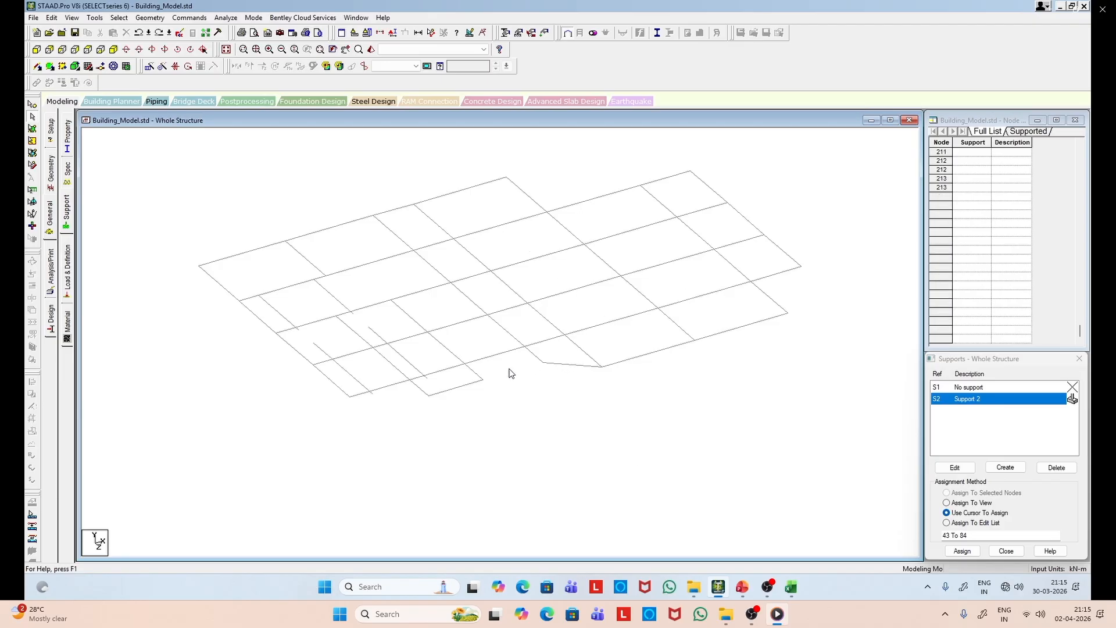
Step: Undo the remaining repeats of secondary beams on the topmost level, and display only that level's beams in isometric view
key(ctrl+z)
click(72, 18)
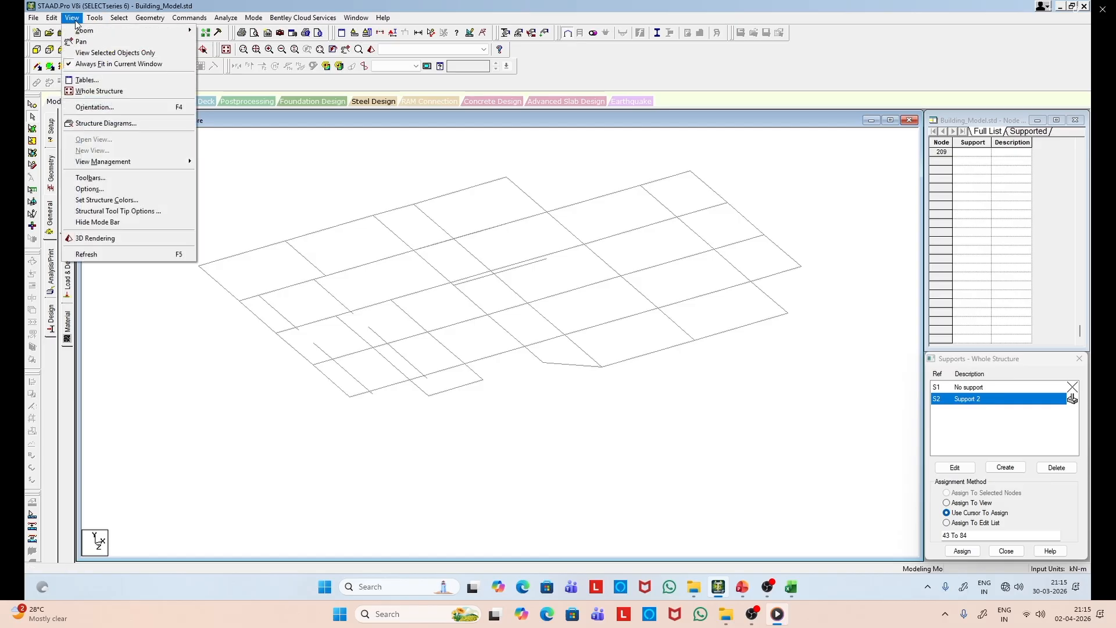
click(96, 90)
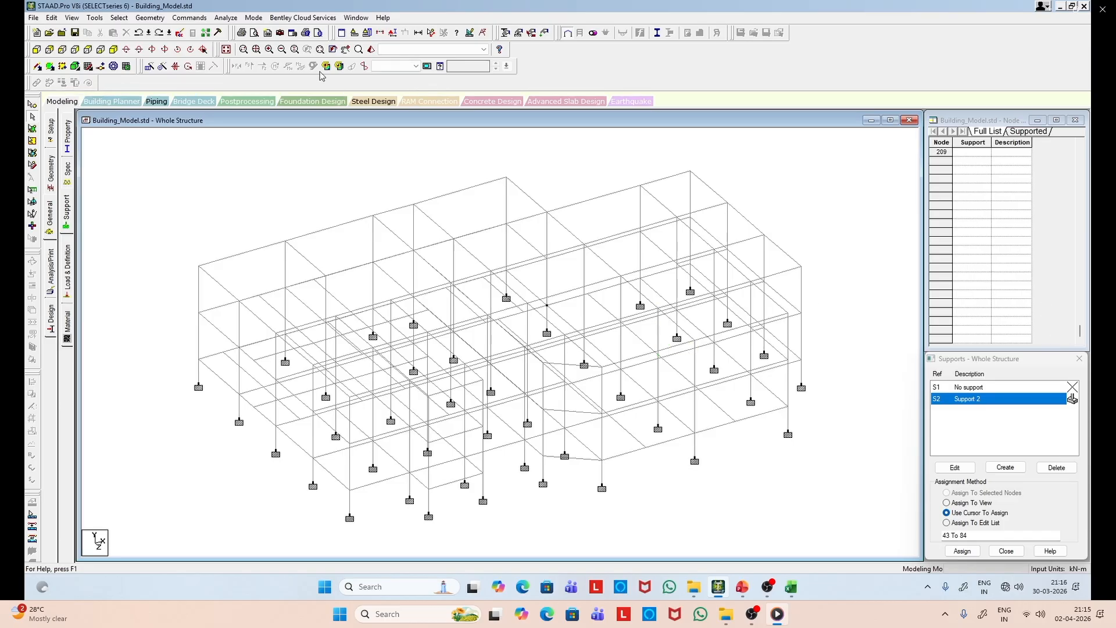
click(37, 49)
drag(155, 241, 866, 280)
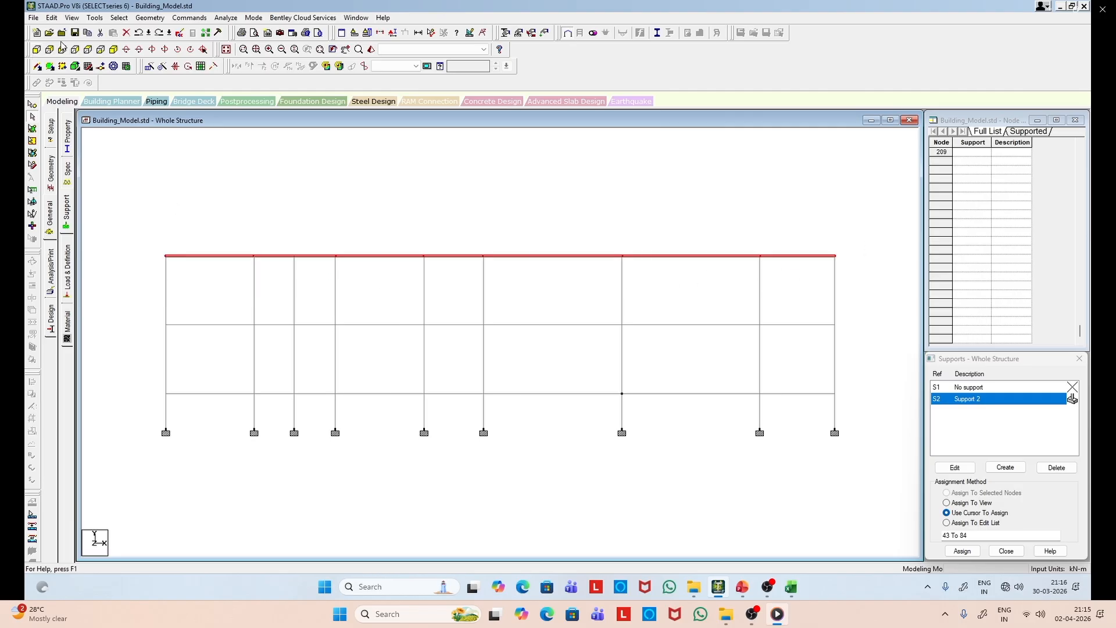
click(72, 17)
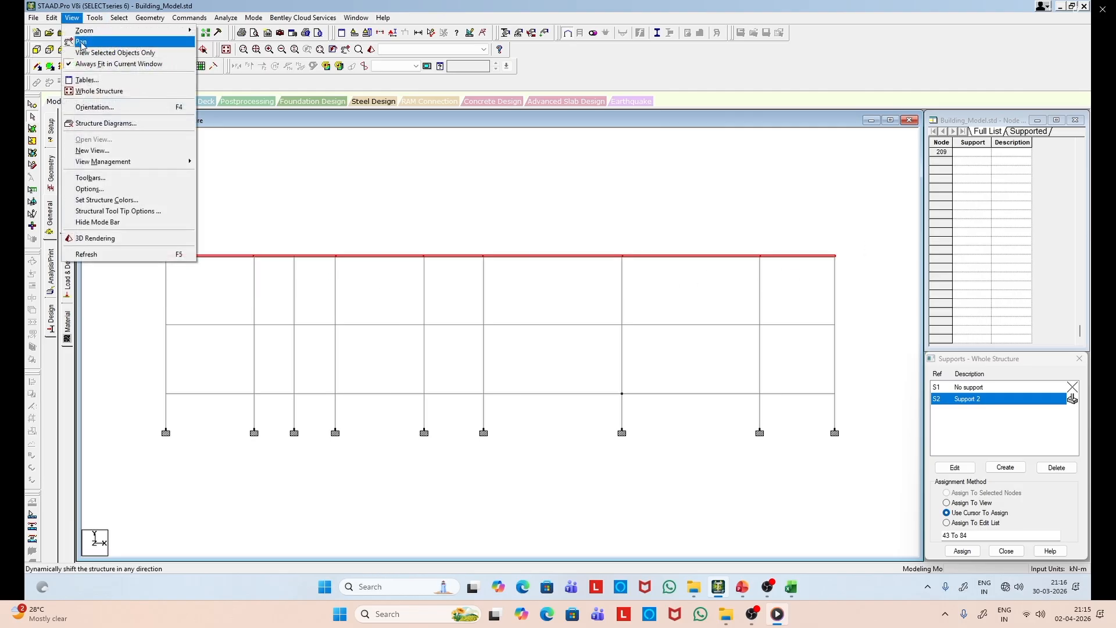
click(86, 53)
click(113, 49)
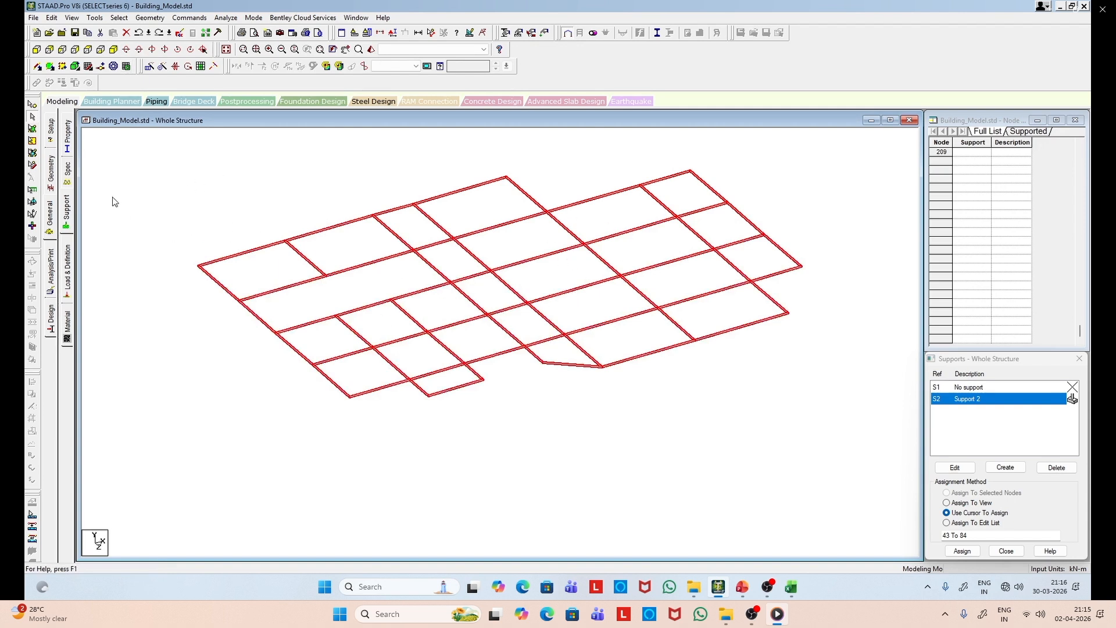
Step: Restore the whole structure, select all beams of the lowest level from the front view, and display only these in isometric view
click(49, 50)
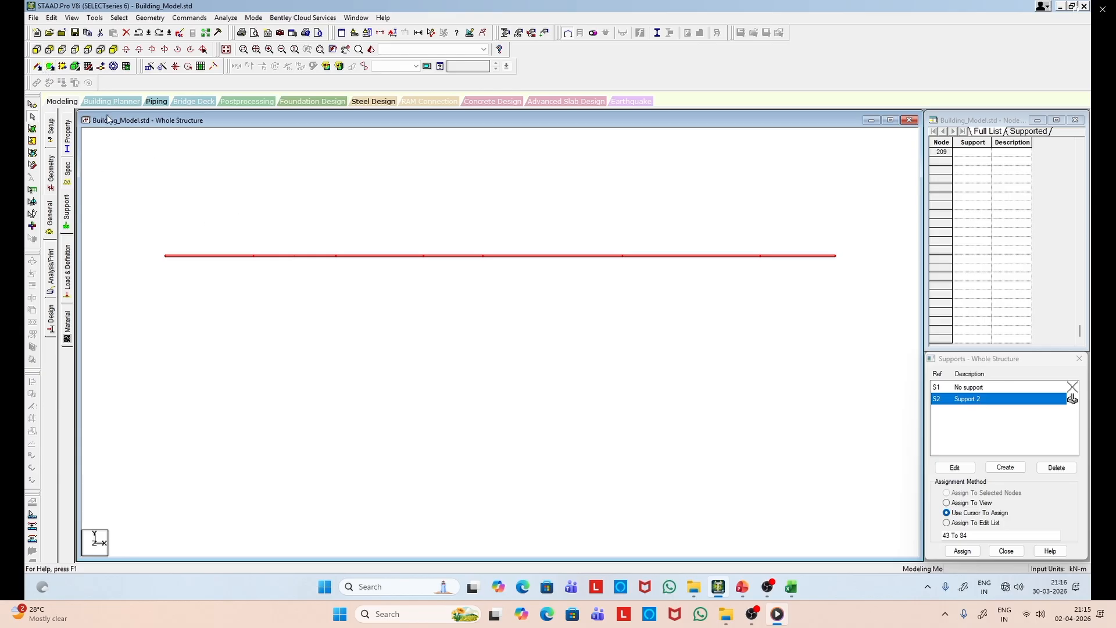
click(72, 18)
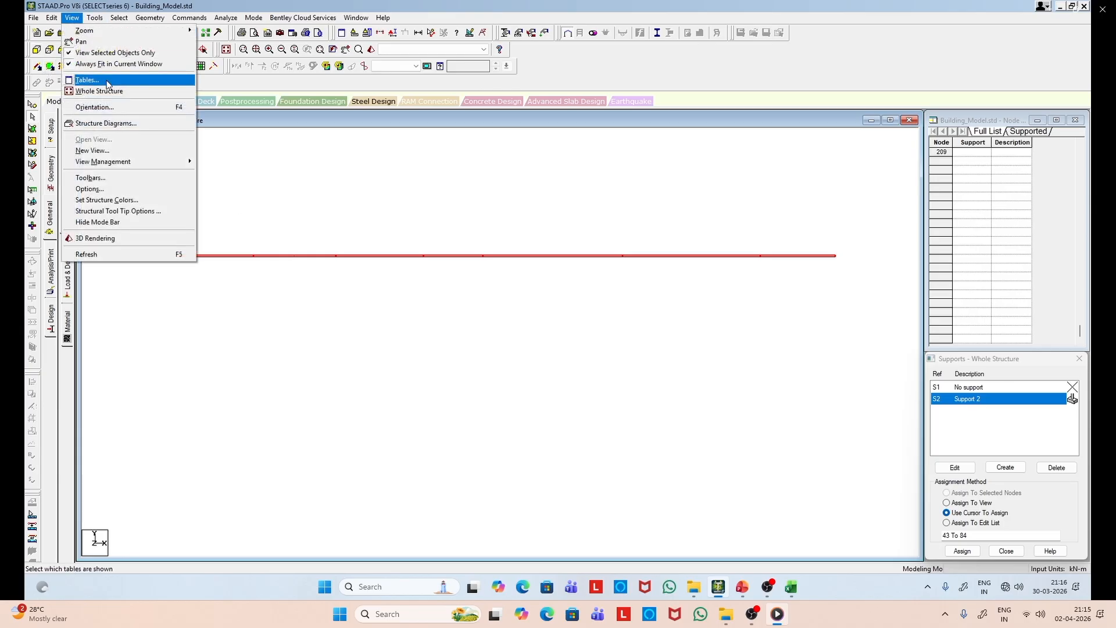
click(107, 92)
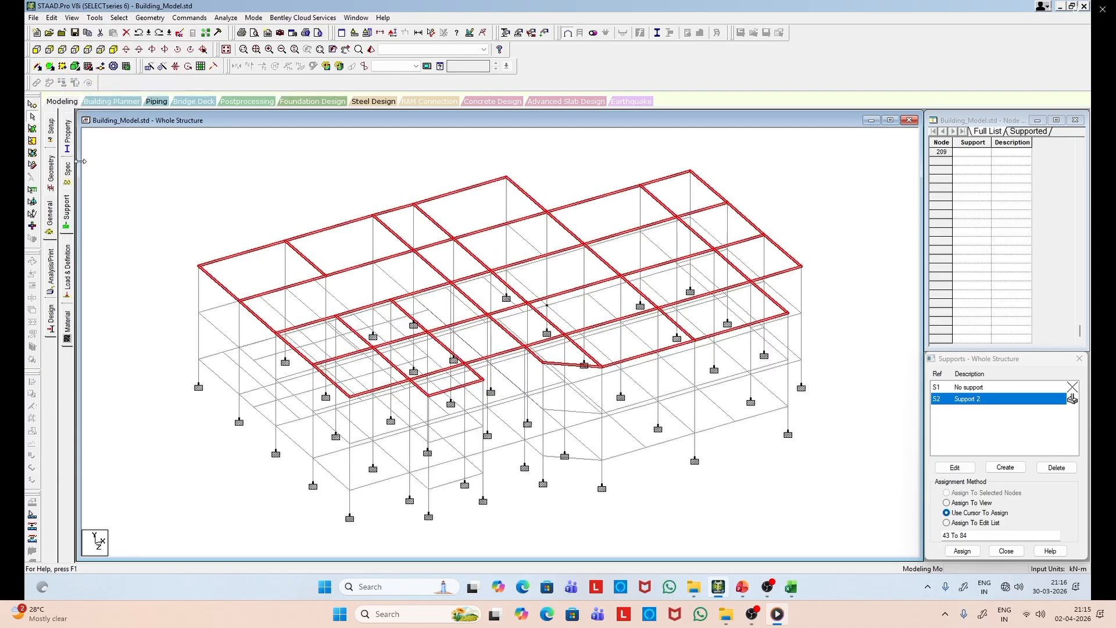
click(37, 51)
drag(120, 372, 844, 406)
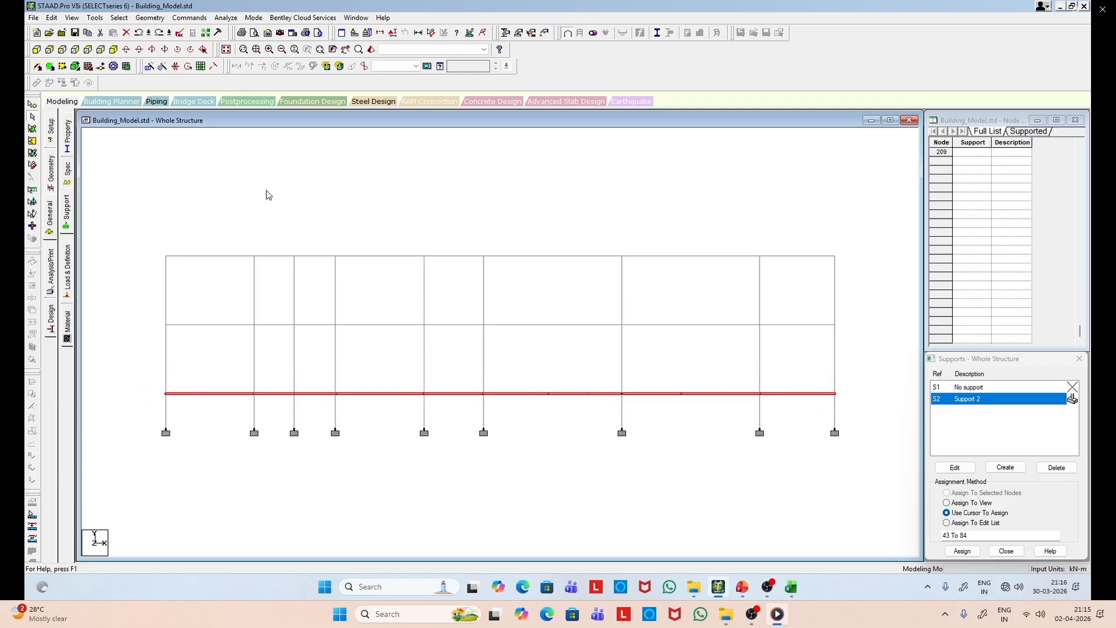
click(72, 17)
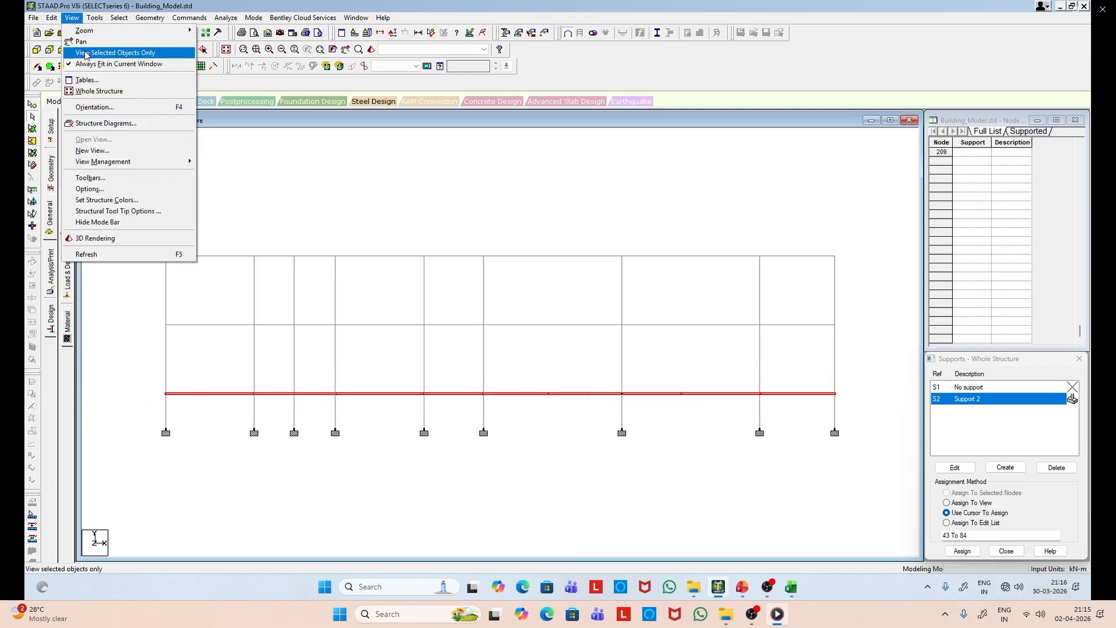
click(85, 54)
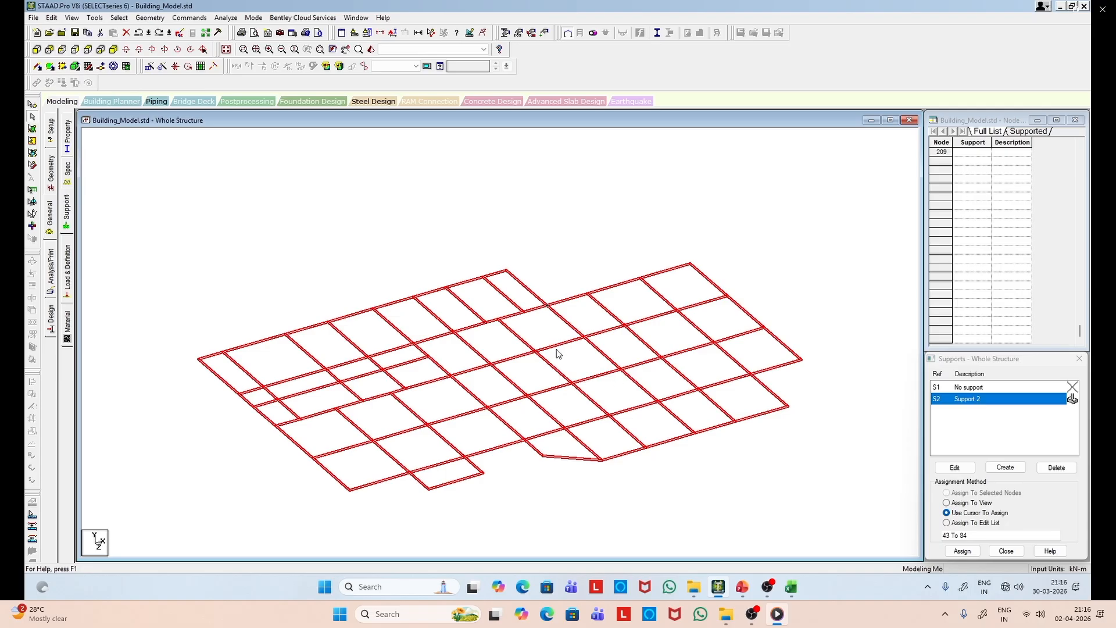
Step: Copy the lowest level's two long transverse secondary beam lines in the wide bays up to the topmost level using Translational Repeat along Y
click(556, 353)
mouse_move(602, 321)
mouse_down()
mouse_move(636, 332)
mouse_move(721, 410)
mouse_up()
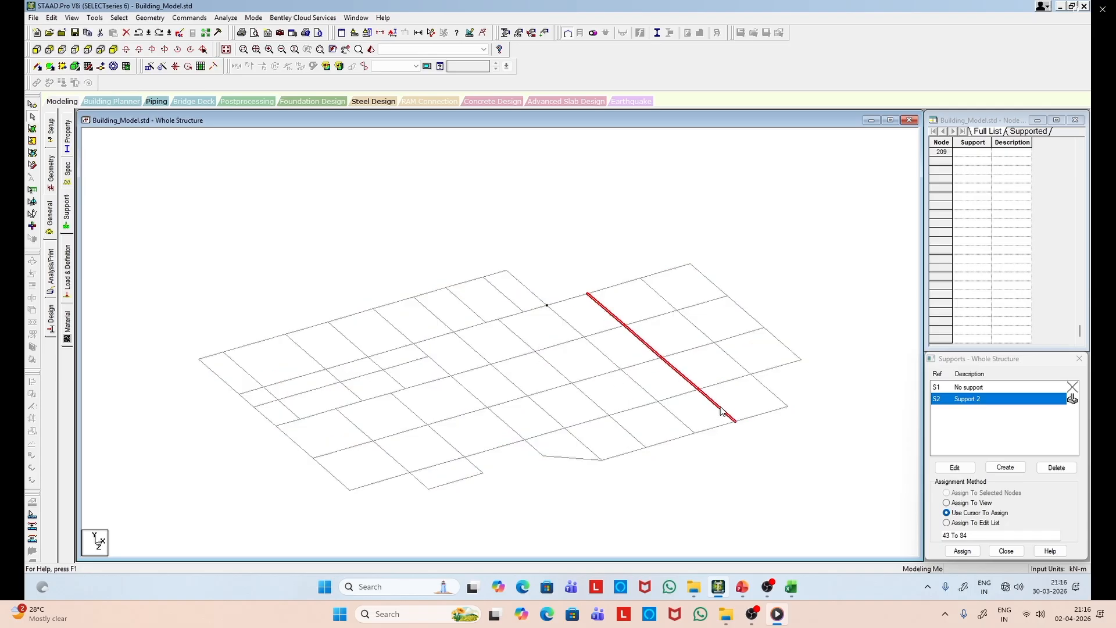
ctrl+drag(527, 345, 634, 439)
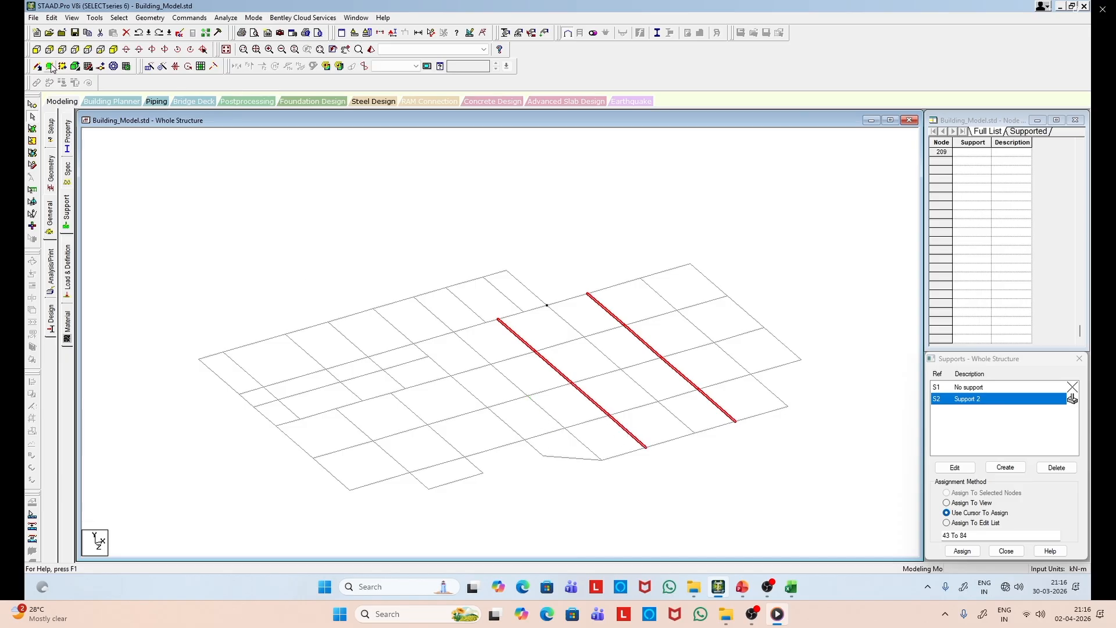
click(153, 67)
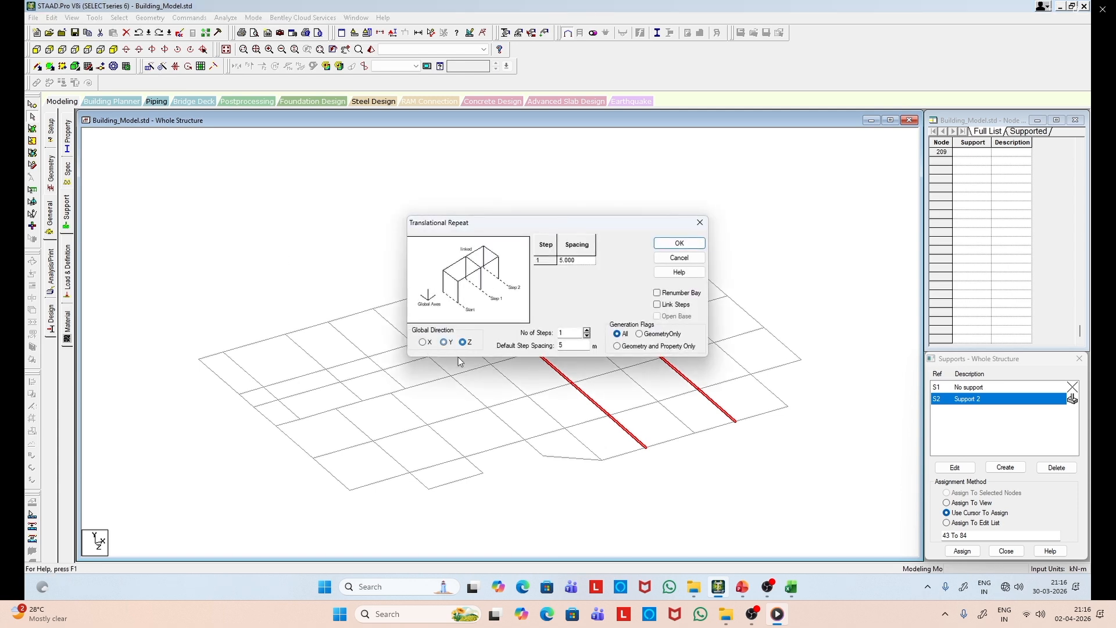
click(574, 348)
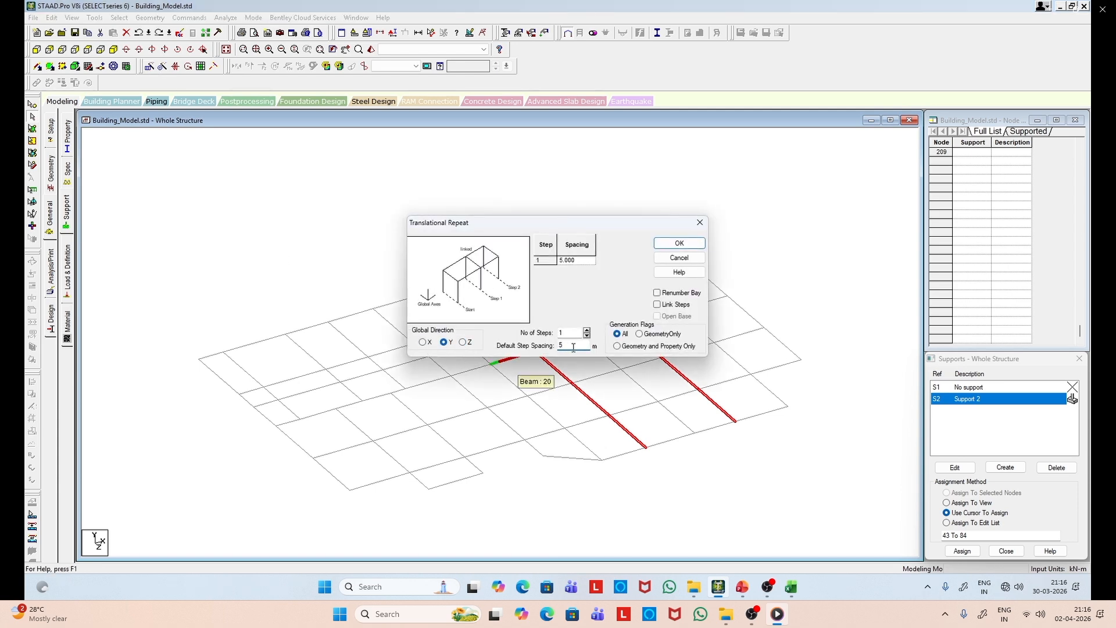
click(679, 243)
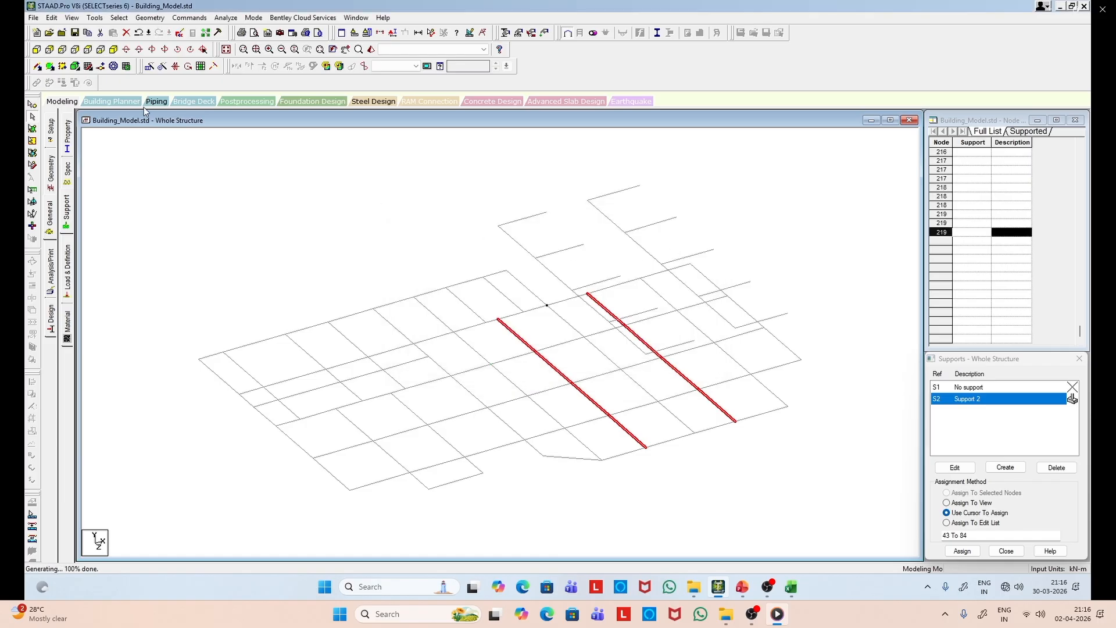
Step: Restore the whole structure, select all beams of the middle level from the front view, and display only these in isometric view
click(71, 17)
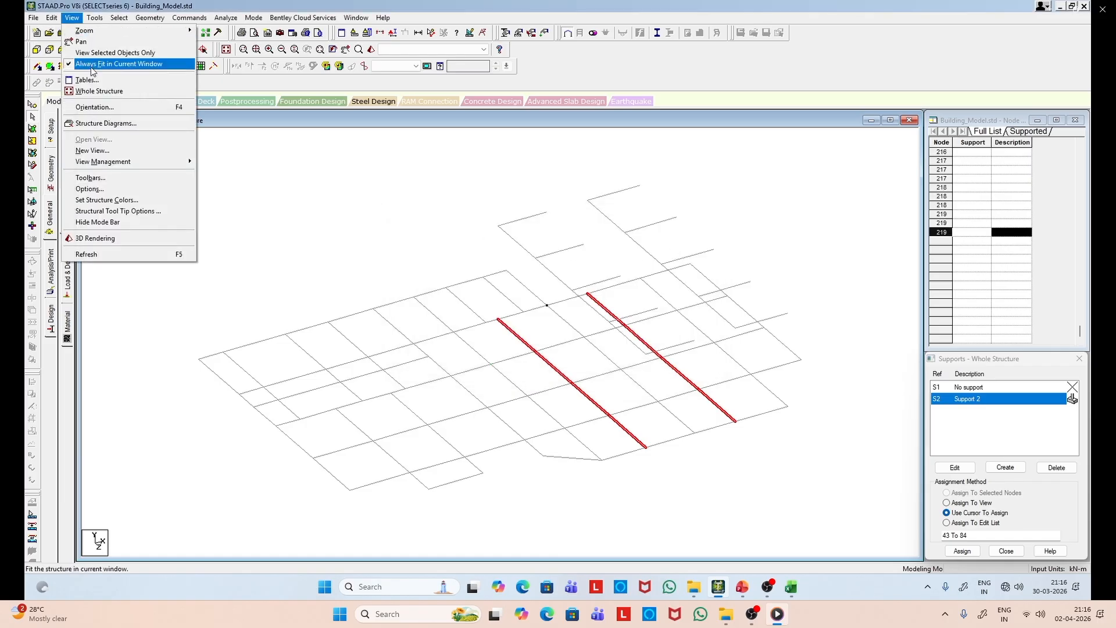
click(97, 91)
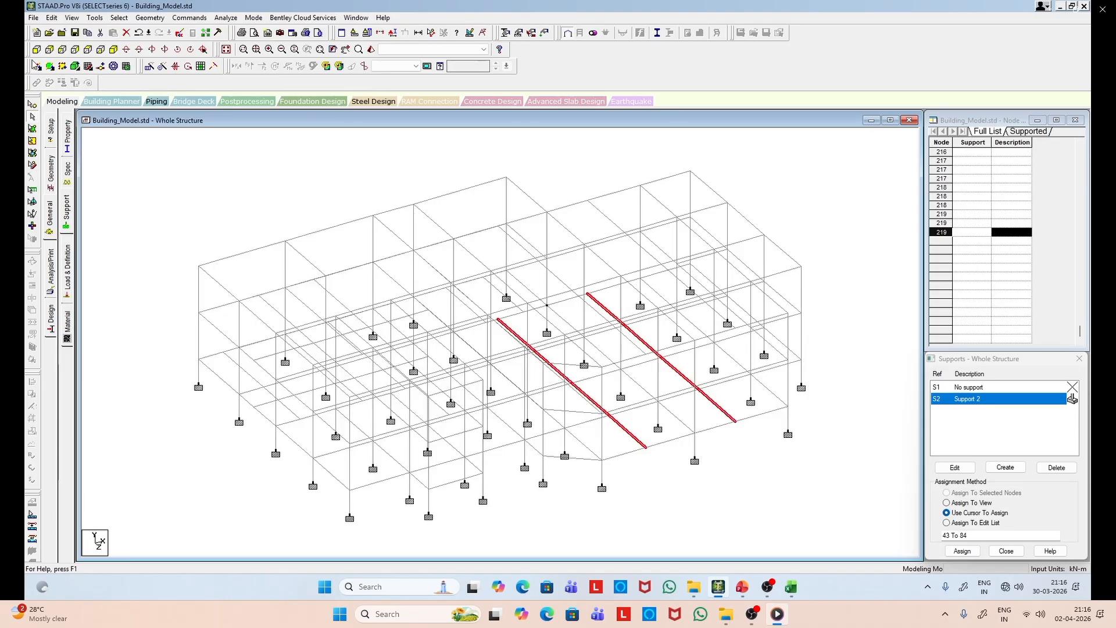
click(36, 49)
drag(142, 317, 840, 329)
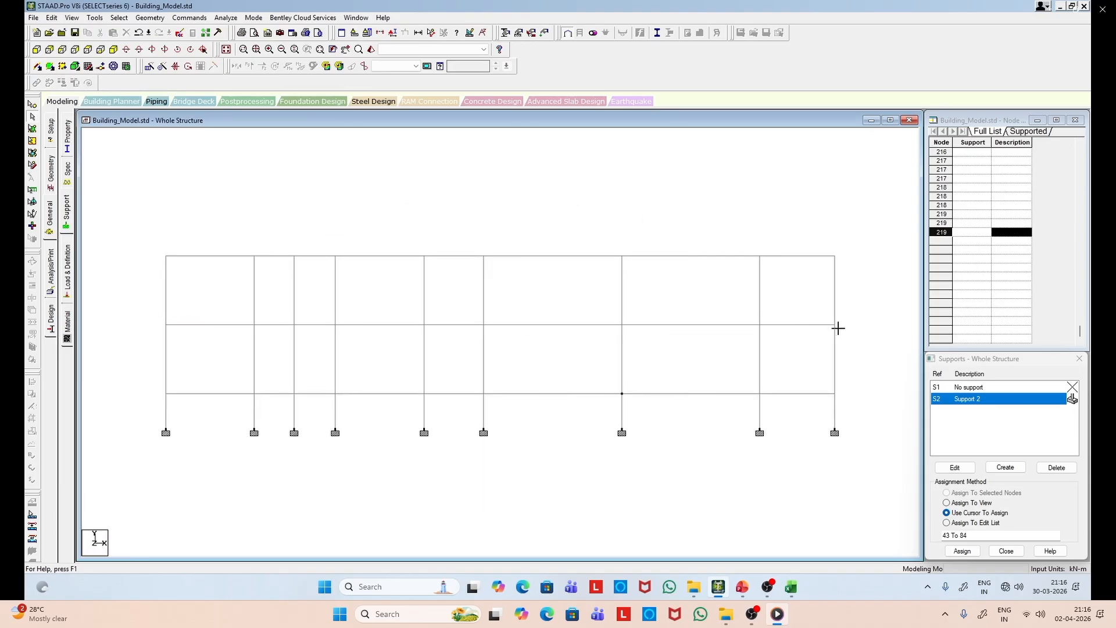
click(119, 18)
click(72, 17)
click(72, 17)
click(91, 53)
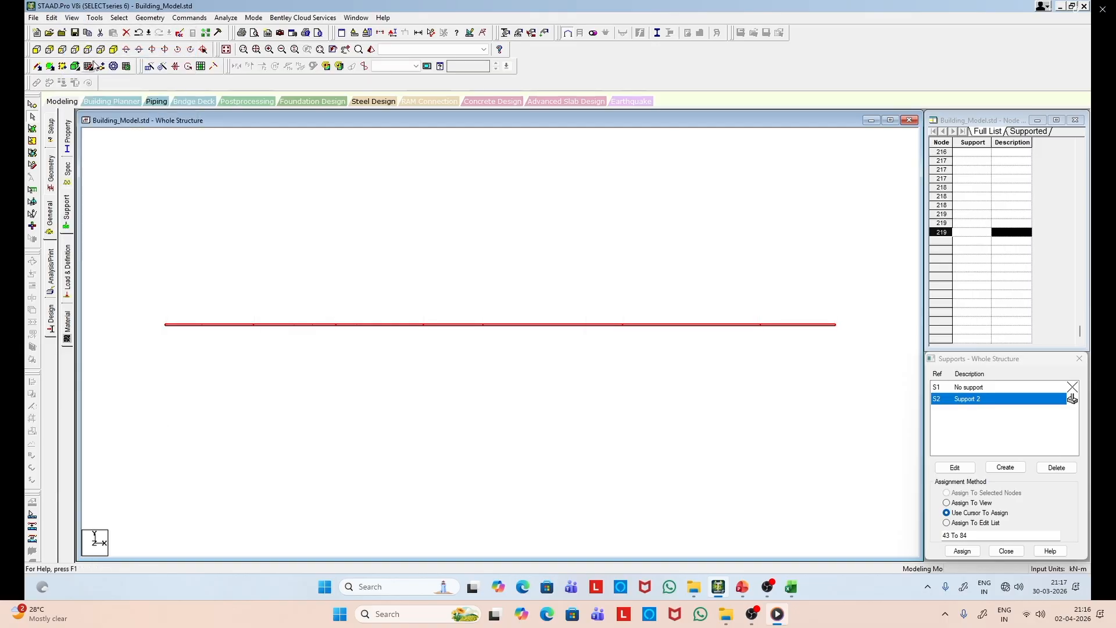
click(114, 66)
click(292, 298)
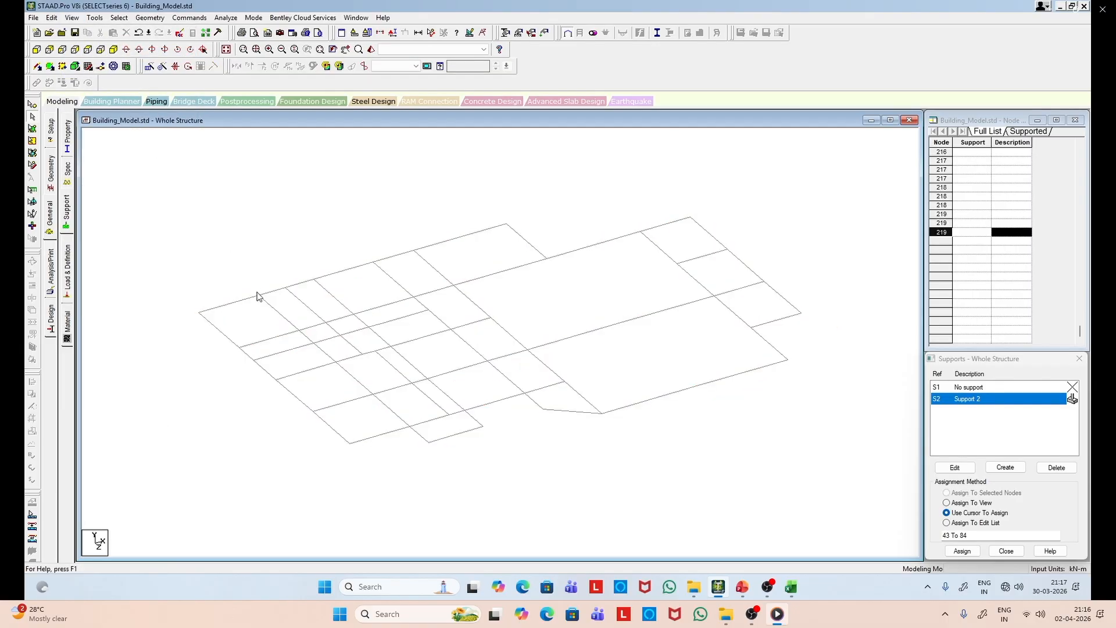
Step: Copy the middle level's two transverse secondary beam lines near the left end up to the topmost level using one Translational Repeat step along Y
click(281, 314)
ctrl+click(306, 336)
ctrl+click(314, 342)
ctrl+click(291, 348)
ctrl+click(329, 339)
ctrl+click(307, 337)
ctrl+click(331, 294)
ctrl+click(360, 314)
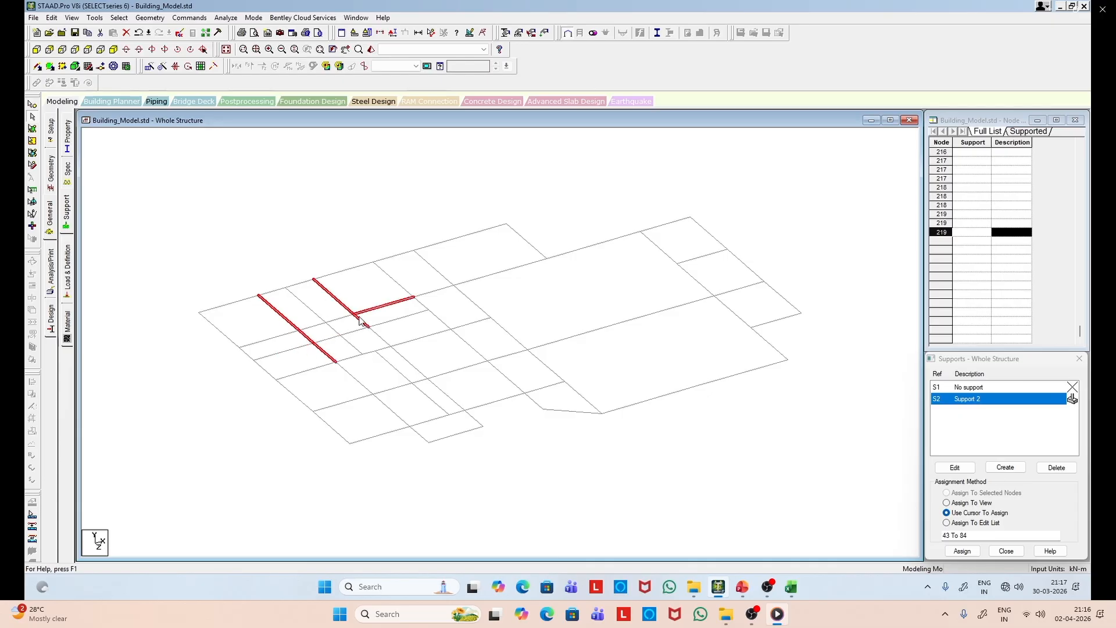
ctrl+click(376, 335)
ctrl+click(383, 306)
click(158, 67)
click(446, 343)
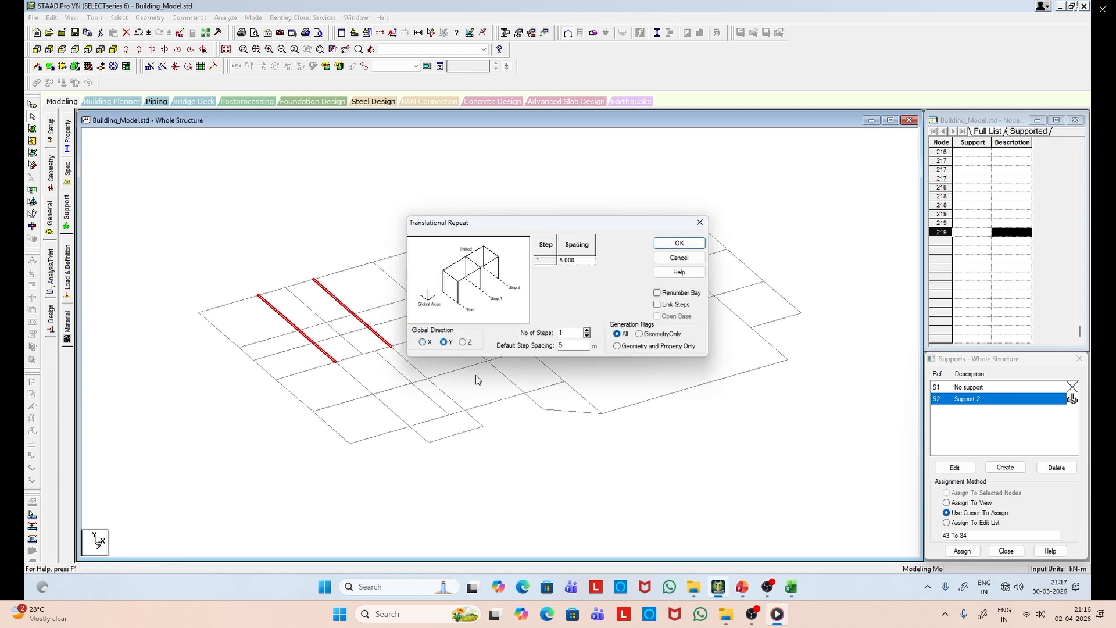
click(569, 347)
click(690, 247)
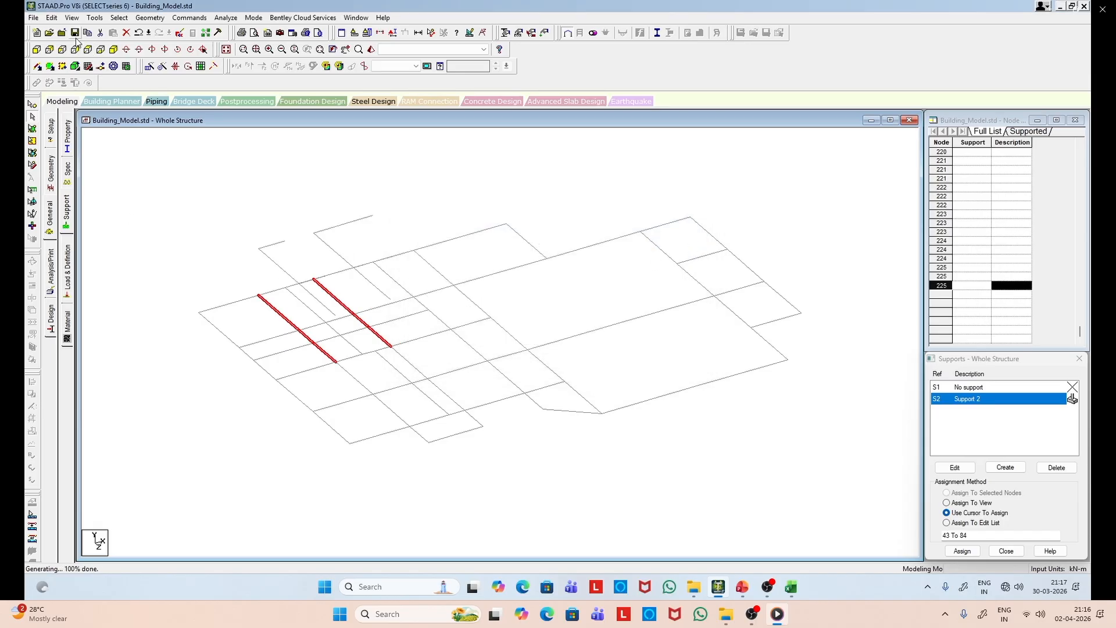
Step: Restore the whole structure, select the topmost level's beams from the front view, and check only this level in isometric view
click(74, 17)
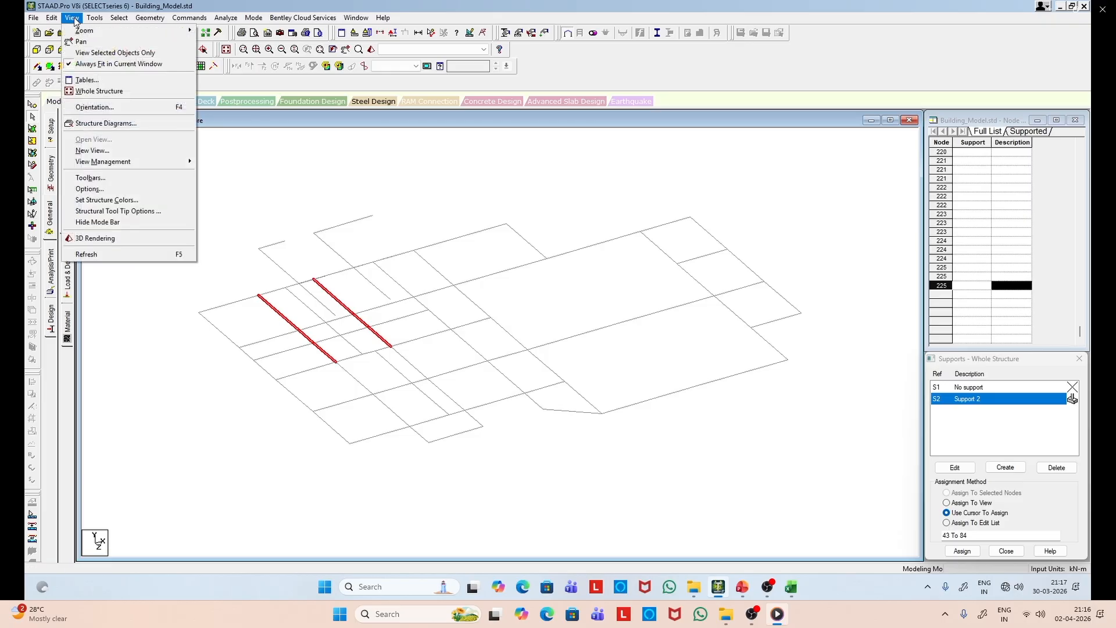
click(87, 52)
click(72, 18)
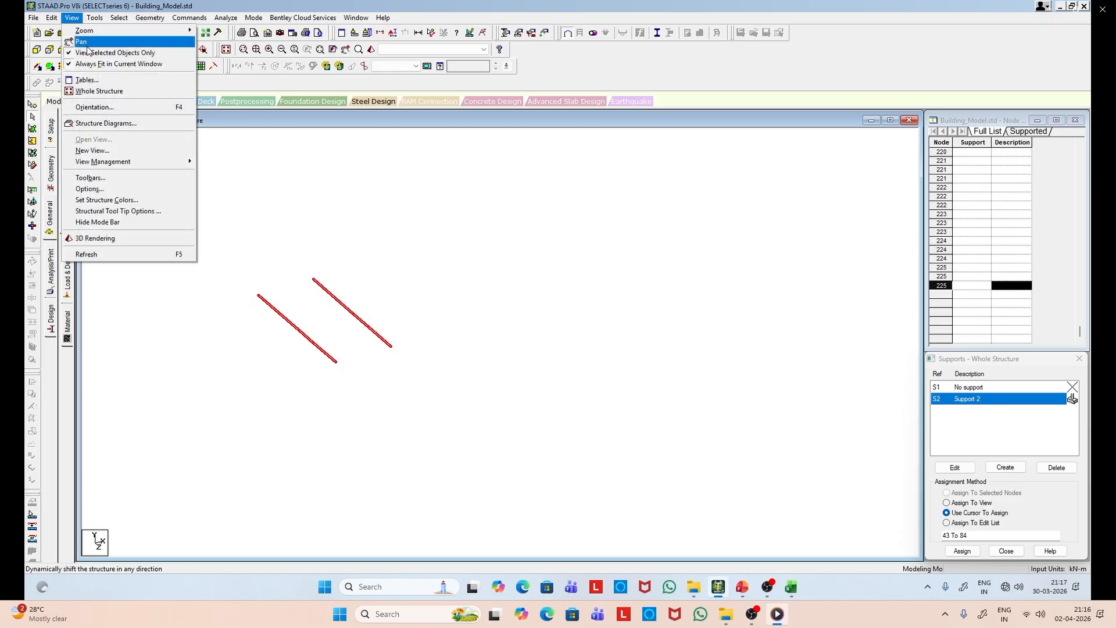
click(96, 90)
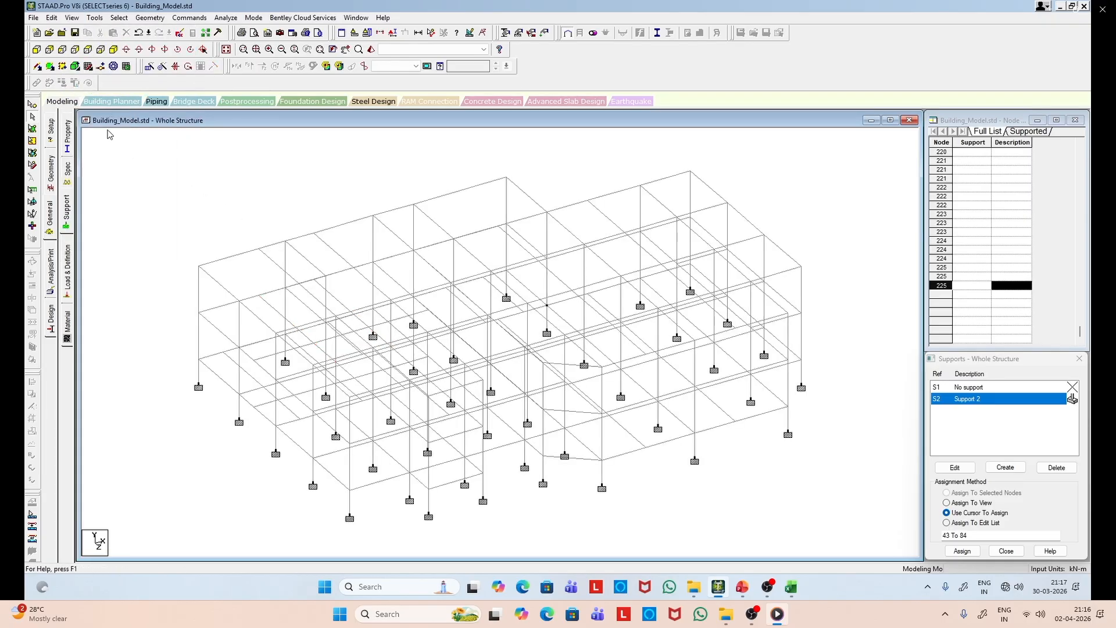
click(36, 49)
drag(145, 240, 856, 271)
click(73, 17)
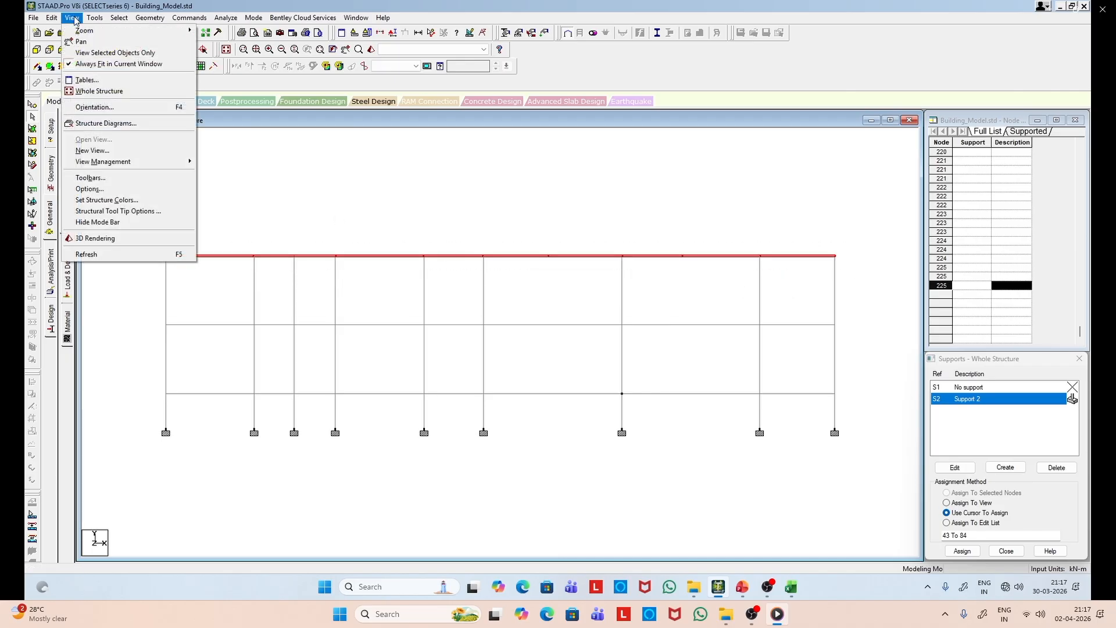
click(115, 53)
click(114, 50)
click(289, 379)
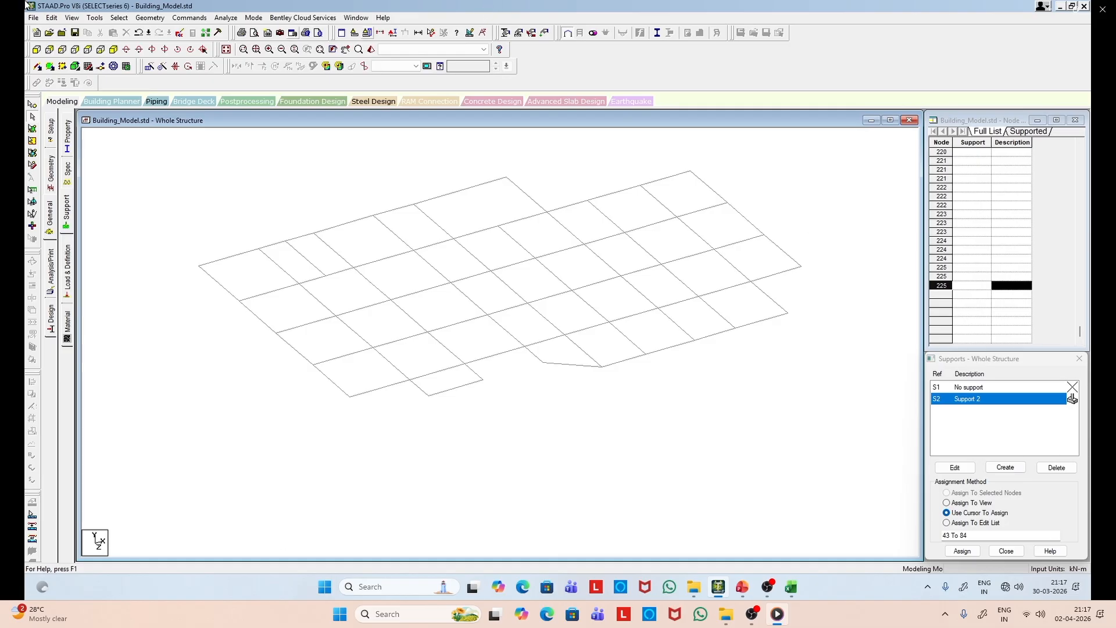
click(34, 18)
click(72, 18)
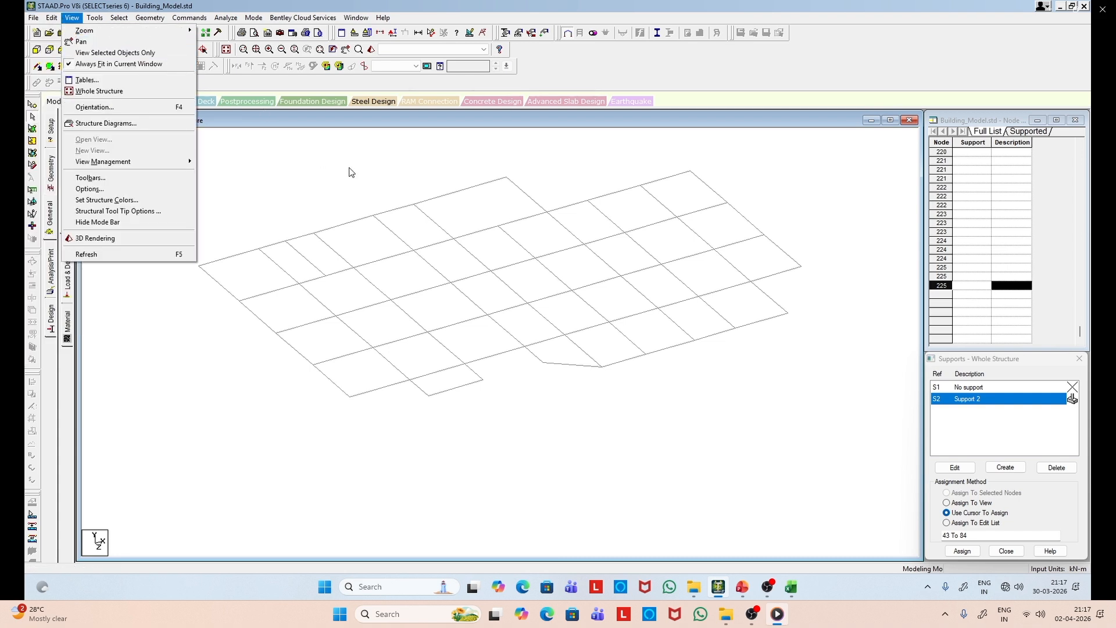
click(261, 155)
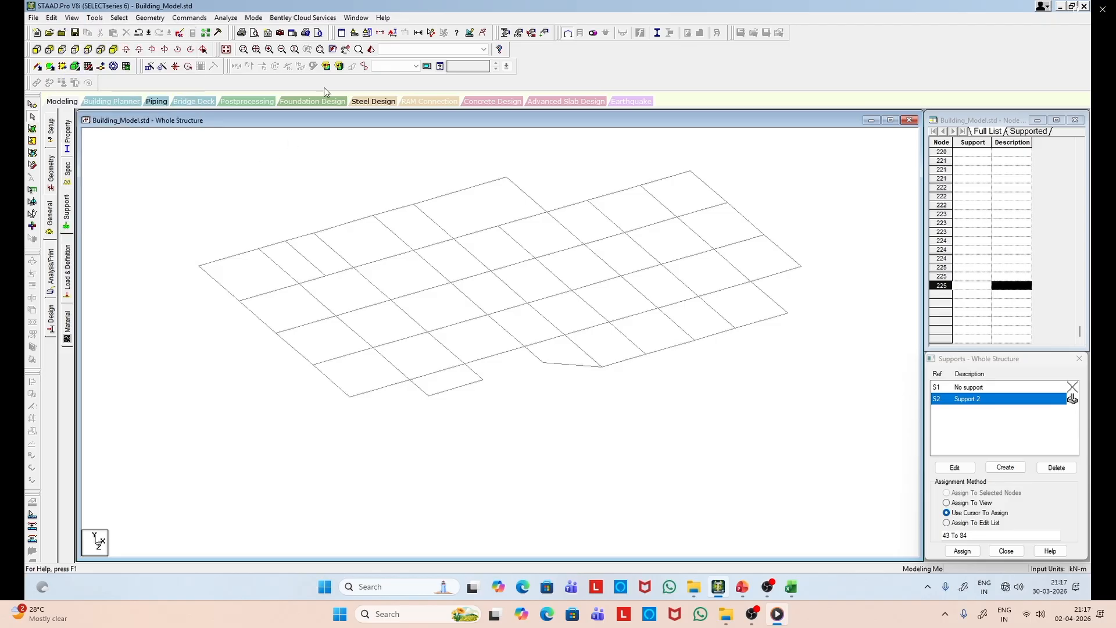
Step: Inspect the building frame from several angles in a 3D rendered view, close it, and redisplay the whole structure
click(371, 49)
drag(593, 315, 654, 315)
scroll(645, 311, up, 5)
drag(637, 313, 663, 233)
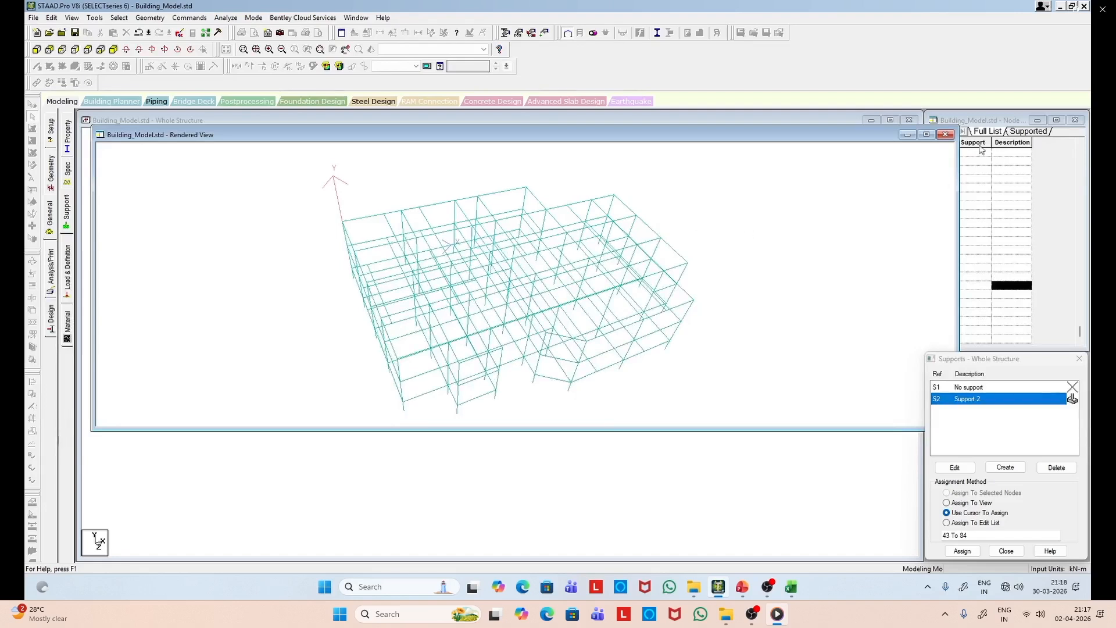
click(945, 135)
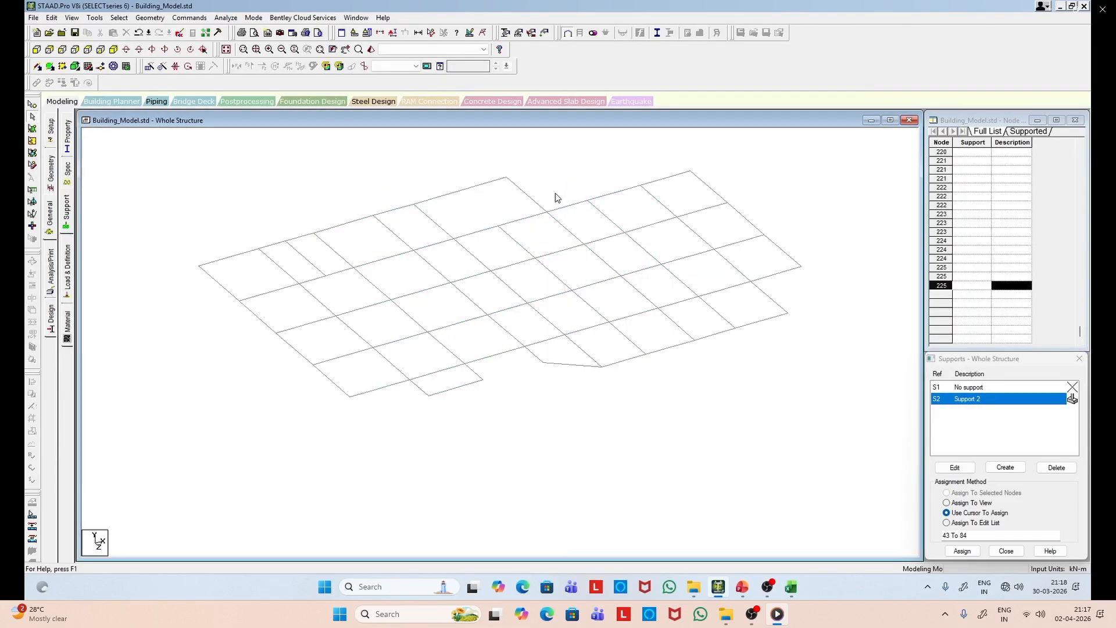
click(71, 17)
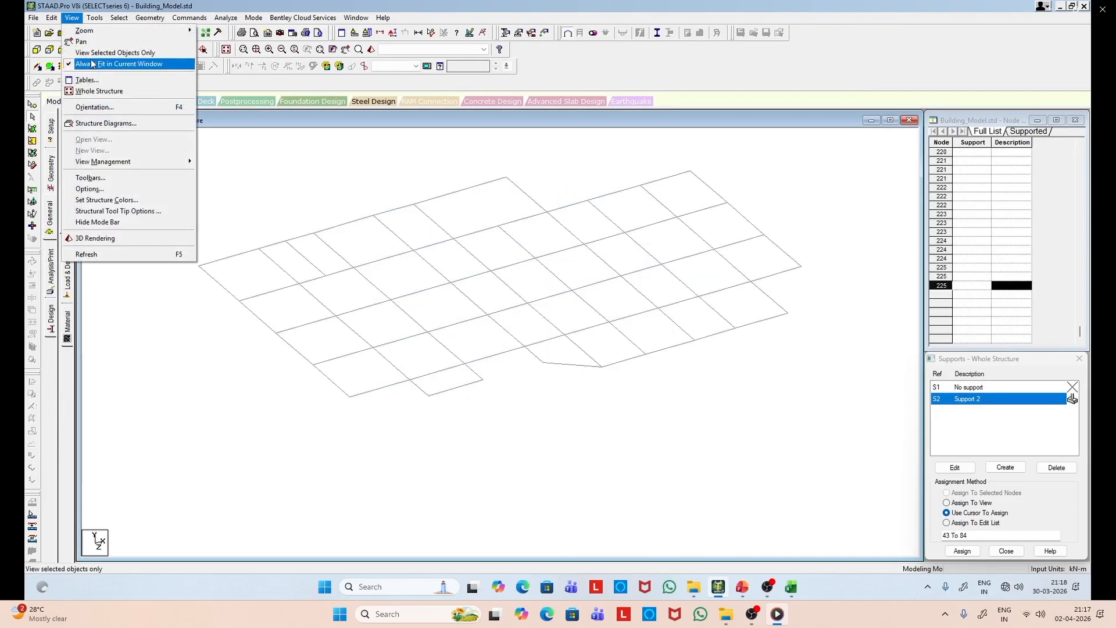
click(96, 91)
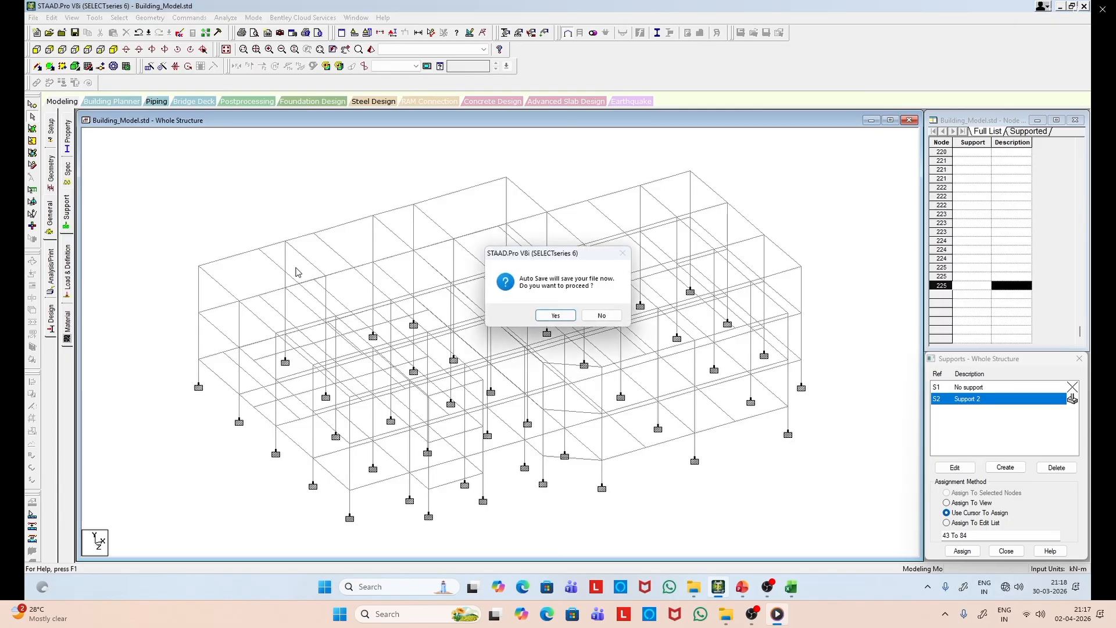
Step: Accept the auto-save of the modified building model and bring up the member section properties for the whole structure
click(561, 317)
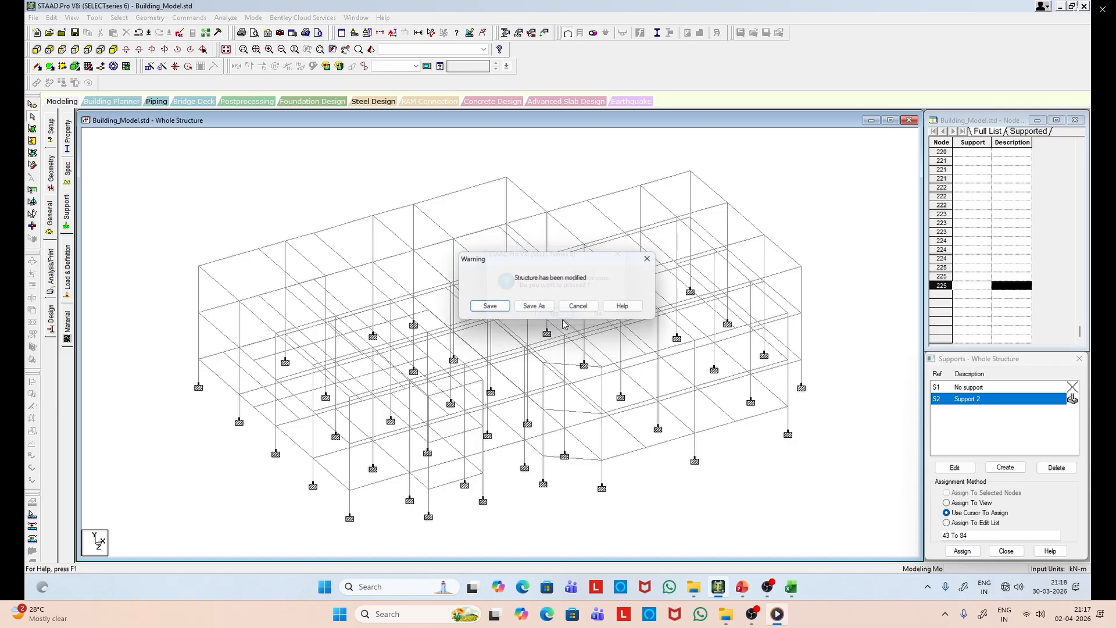
click(490, 306)
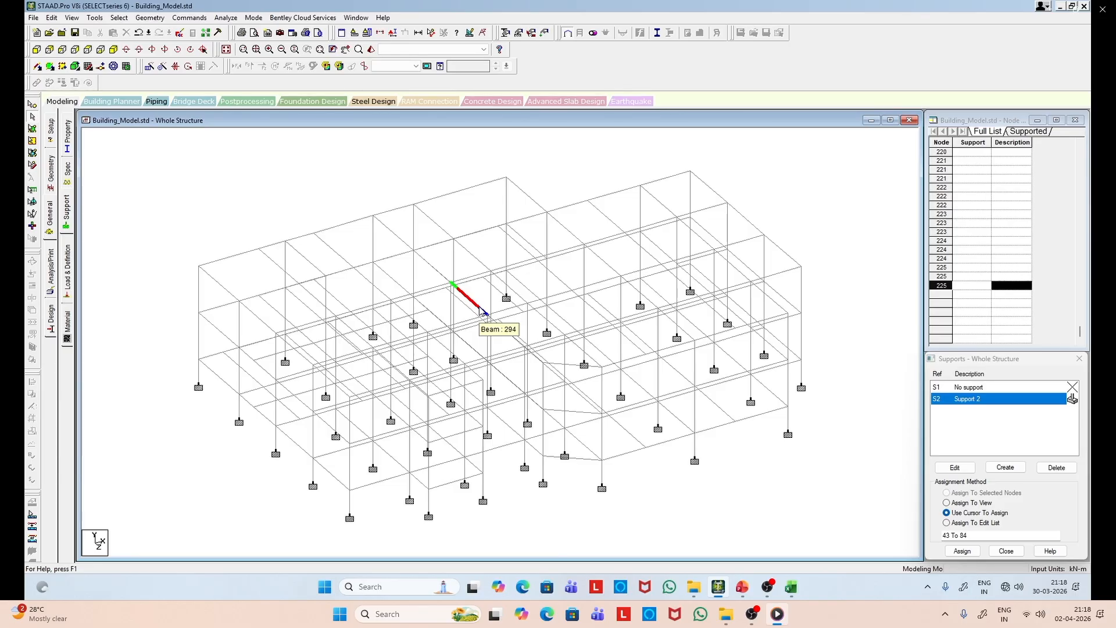
click(69, 222)
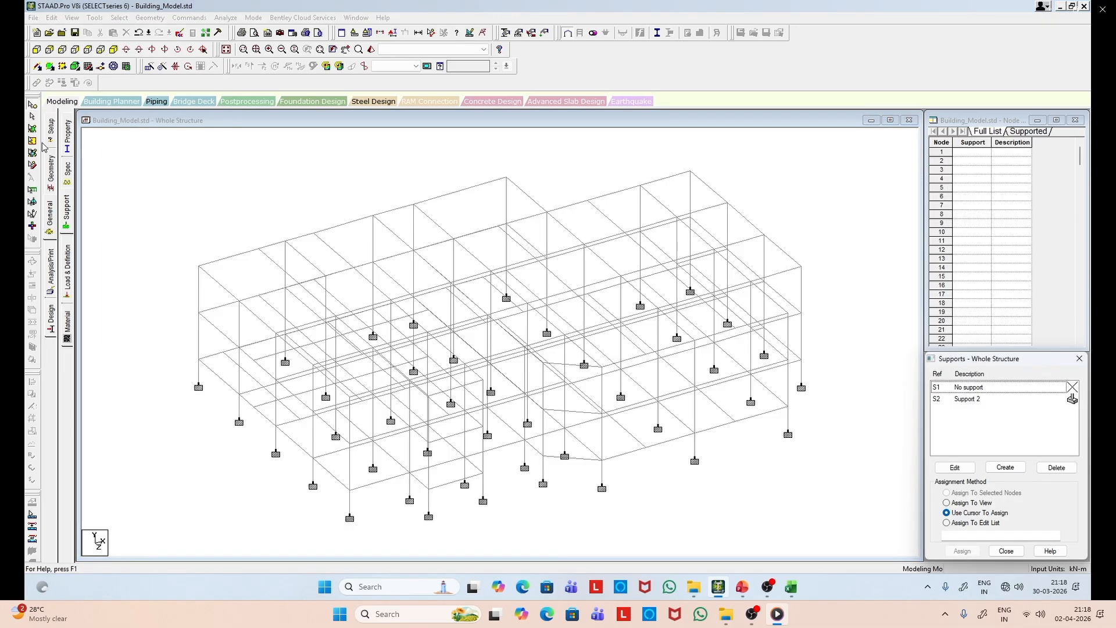
click(67, 136)
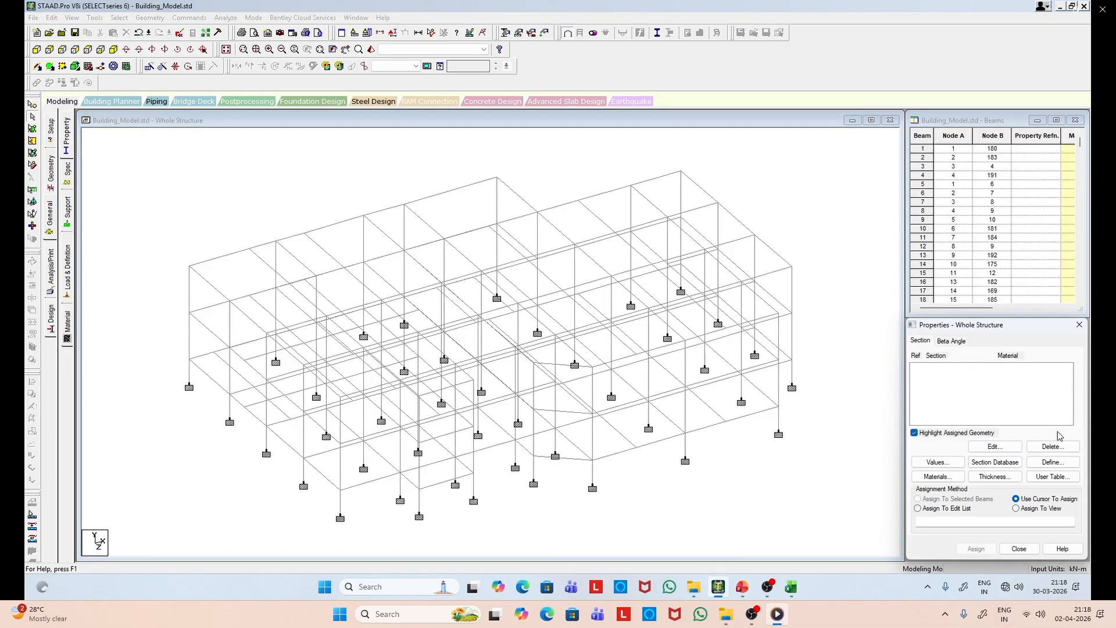
Step: Define a rectangular concrete section with YD 0.5 m and ZD 0.65 m and add it to the properties
click(1060, 466)
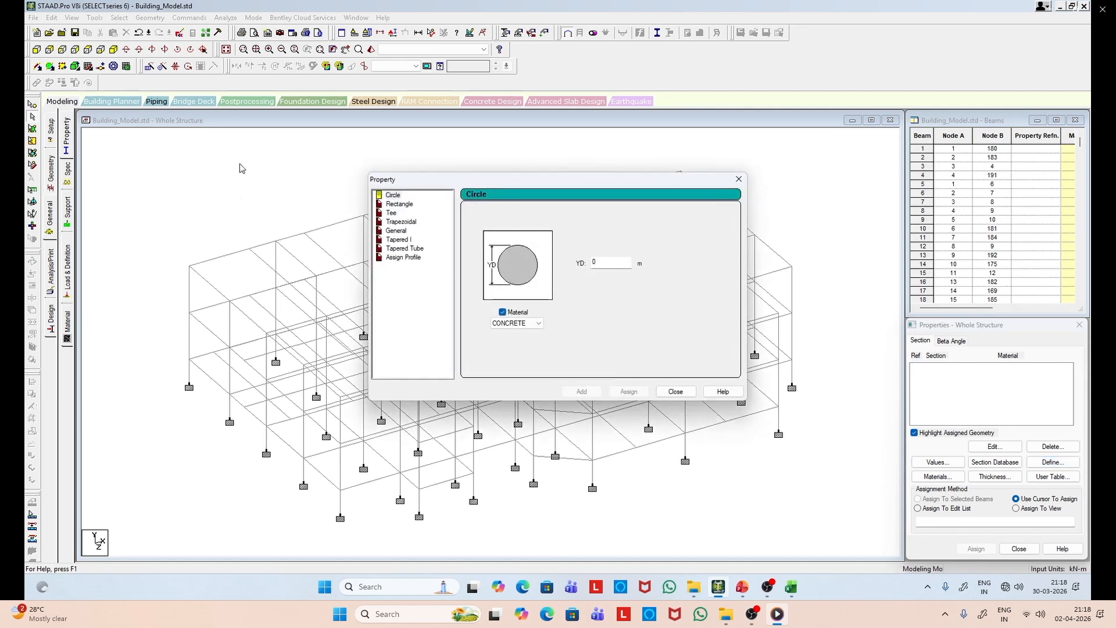
click(400, 204)
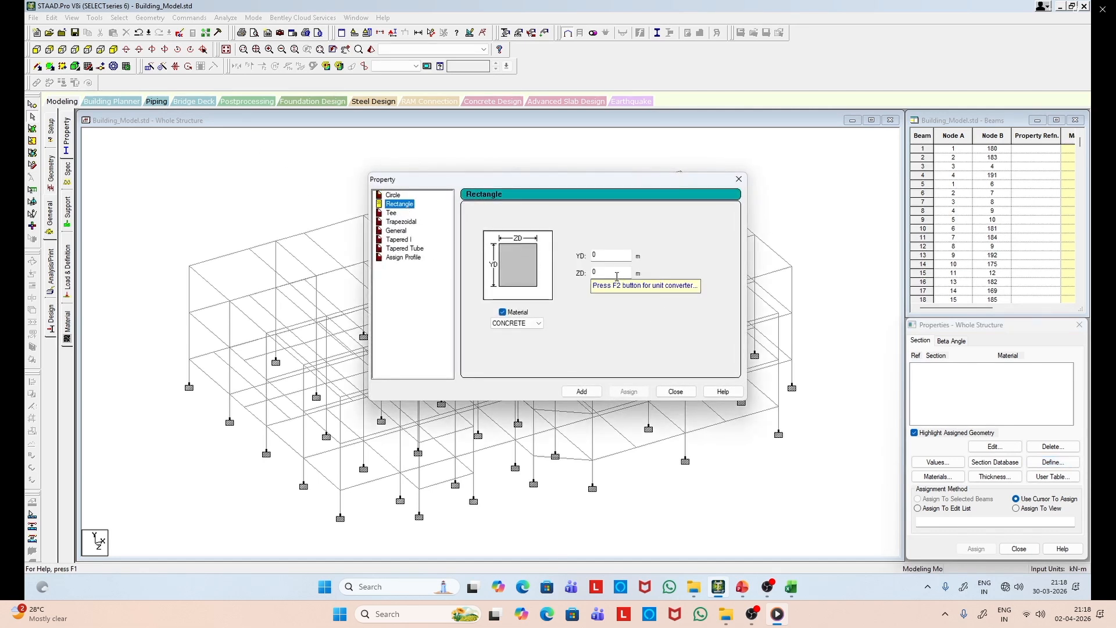
click(604, 256)
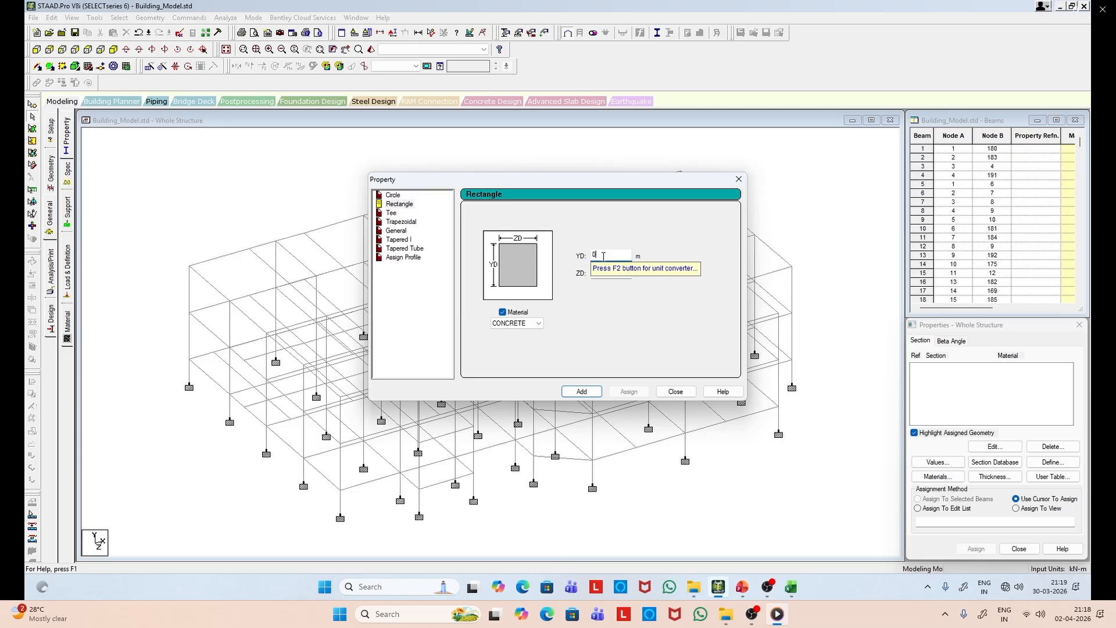
text(.5)
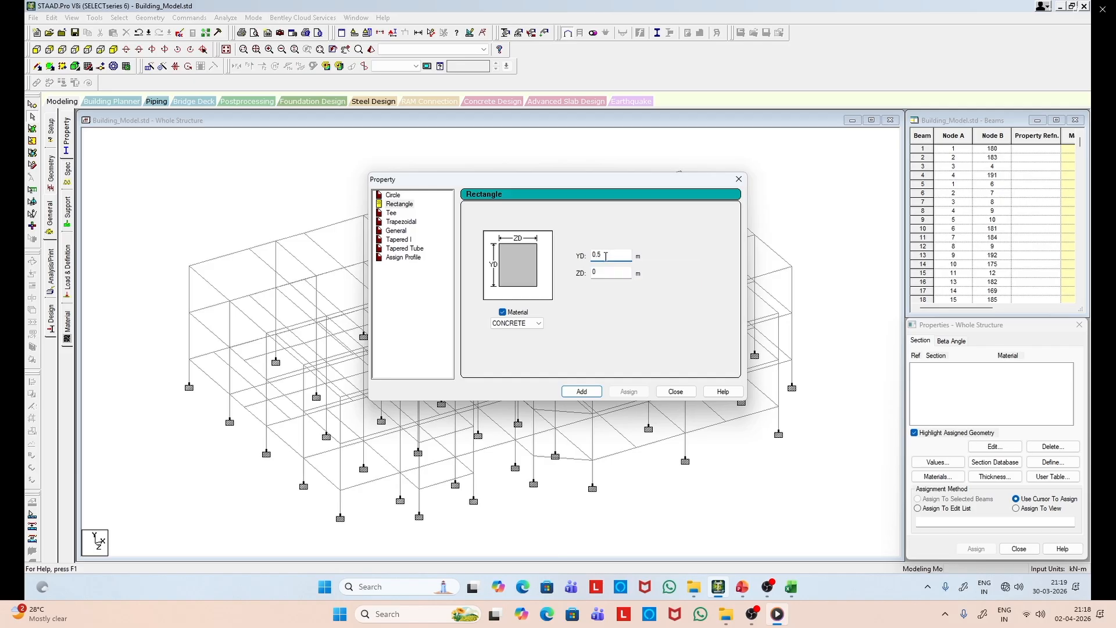
click(620, 275)
text(.65)
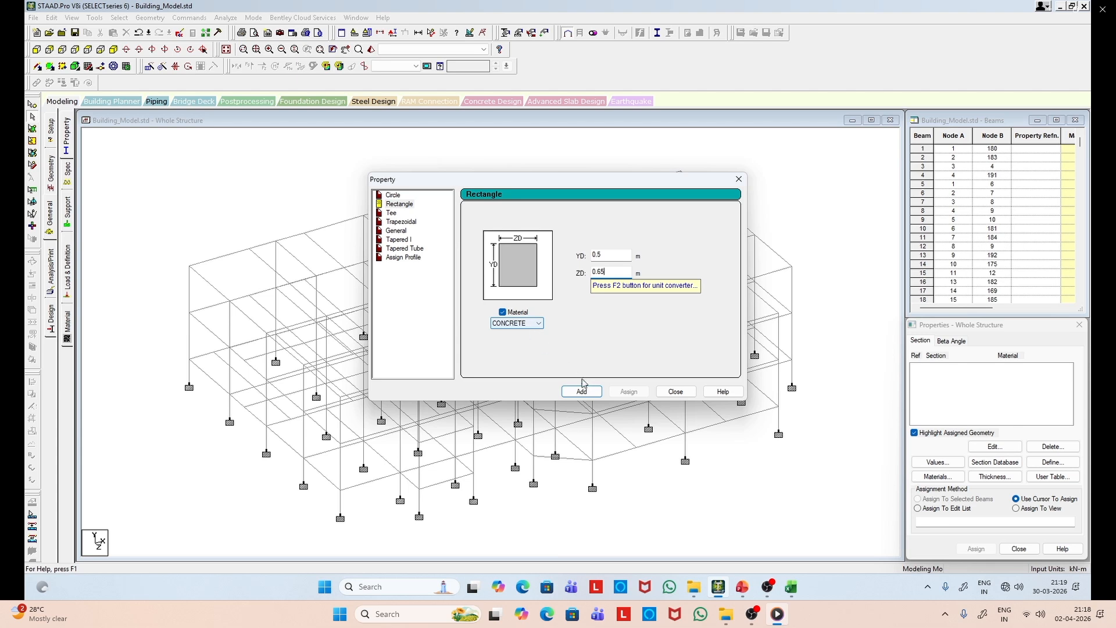
click(586, 394)
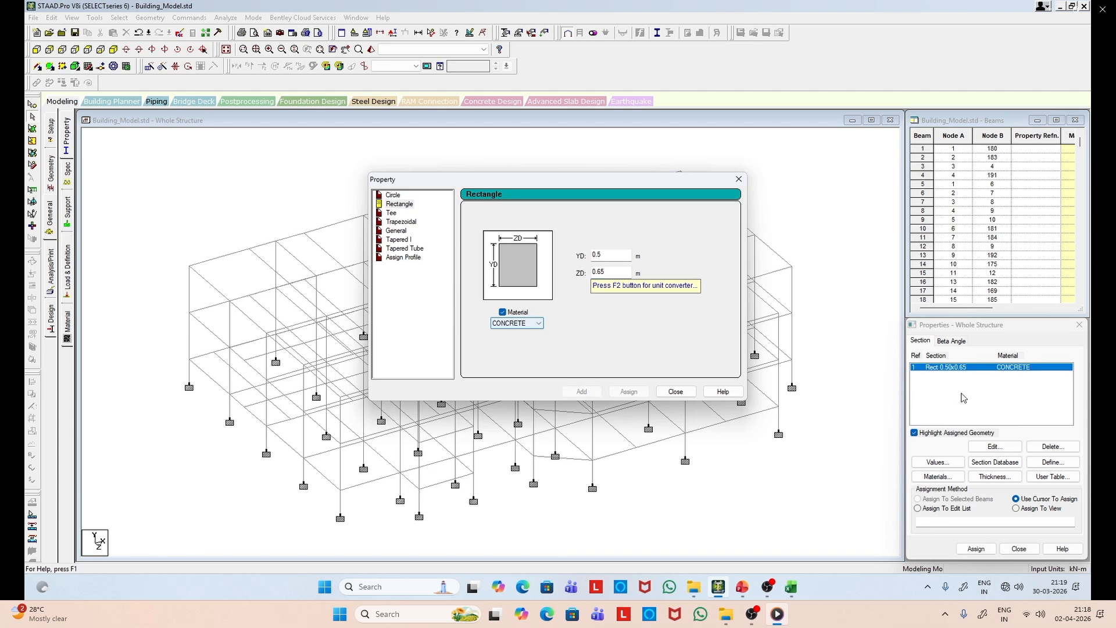
Step: Add a second rectangular concrete section with YD 0.5 m and ZD 0.45 m
click(603, 273)
key(BackSpace)
text(4)
click(583, 392)
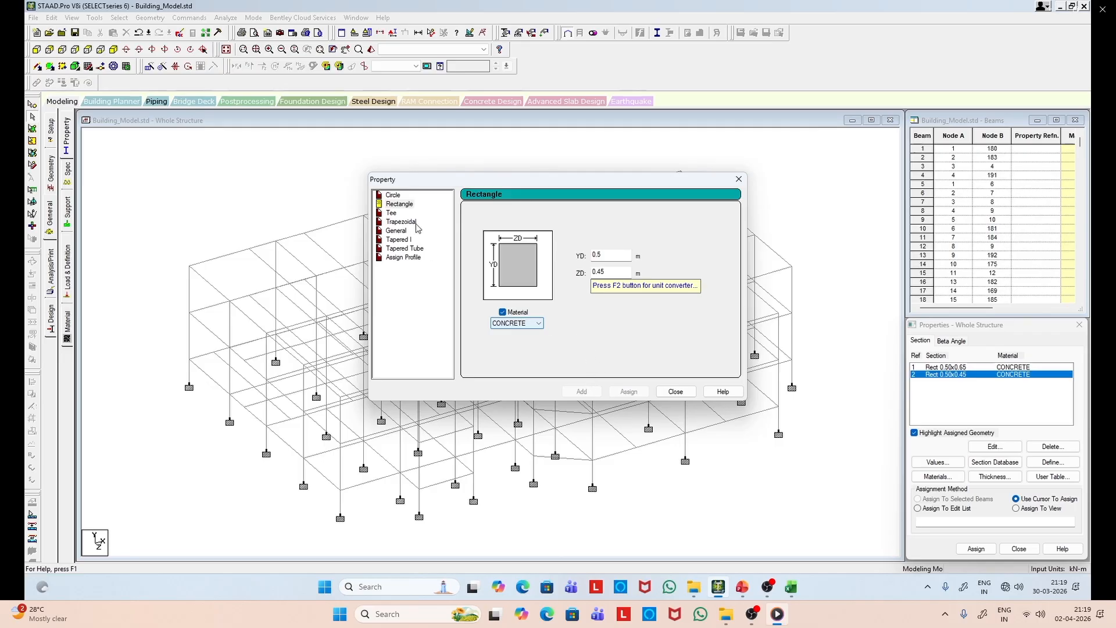
Step: Add a circular concrete section with a diameter YD of 0.45 m
click(400, 199)
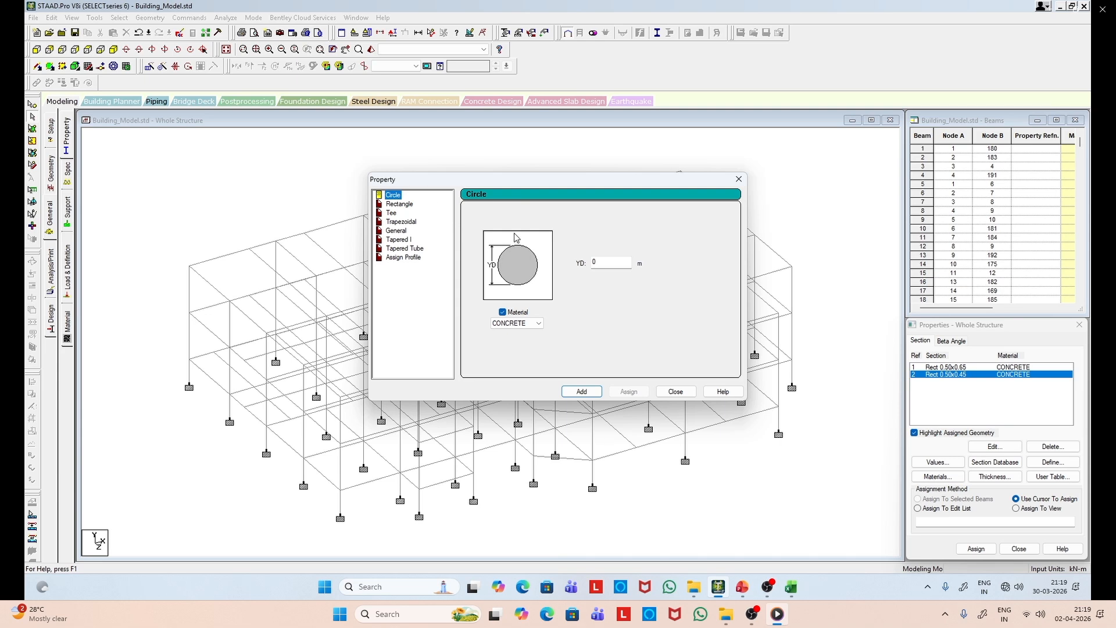
click(617, 260)
text(.45)
click(588, 393)
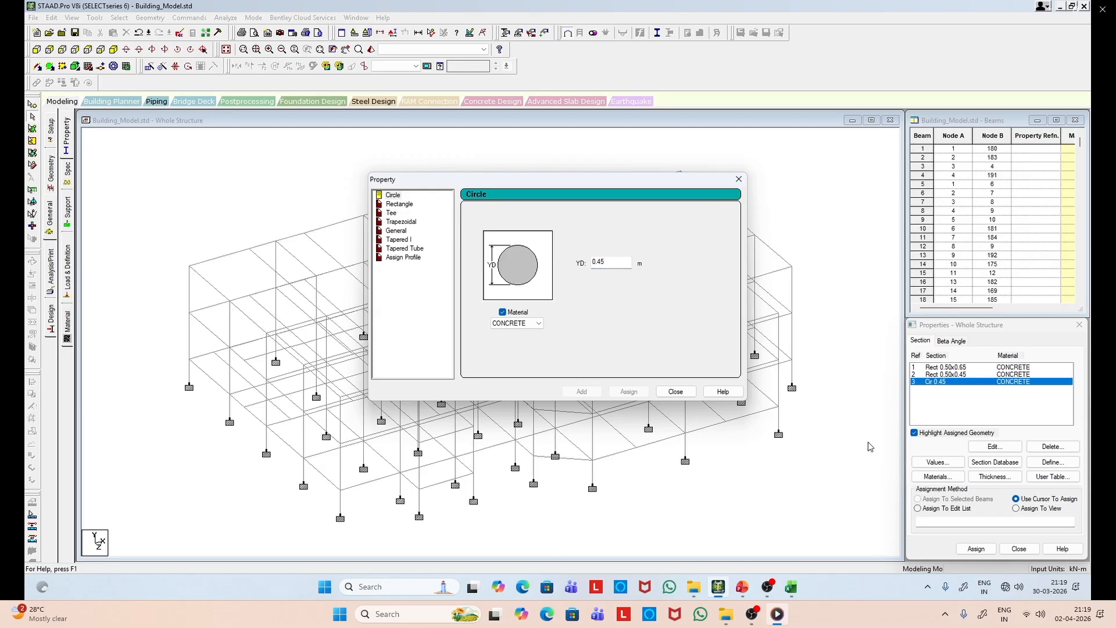
Step: Add a rectangular concrete section with YD 0.35 m and ZD 0.45 m, and finish defining sections
click(410, 205)
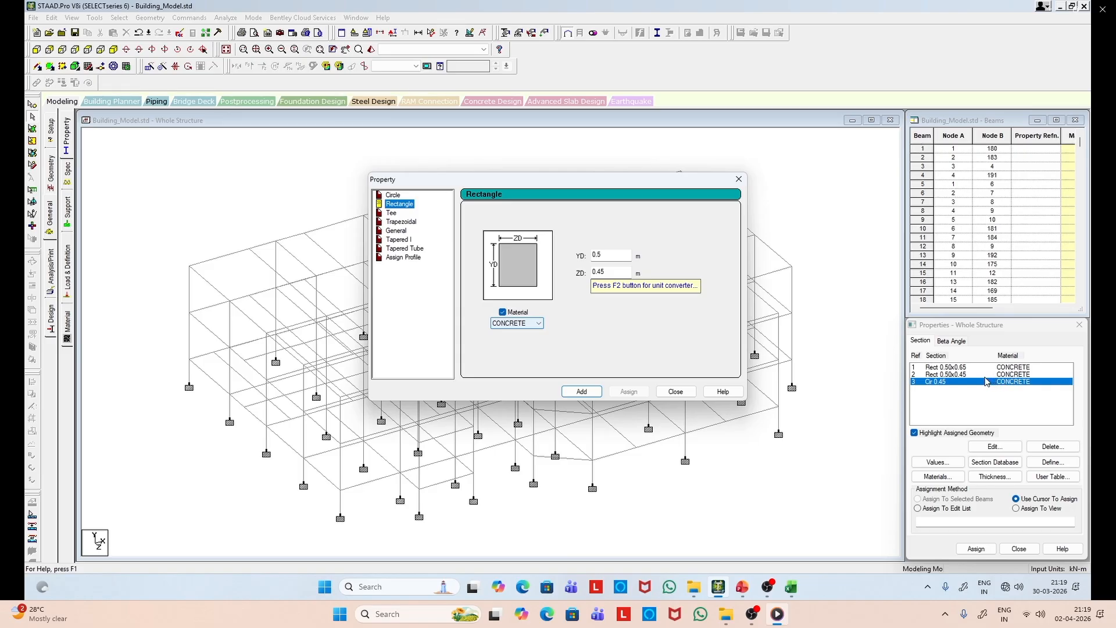
click(614, 253)
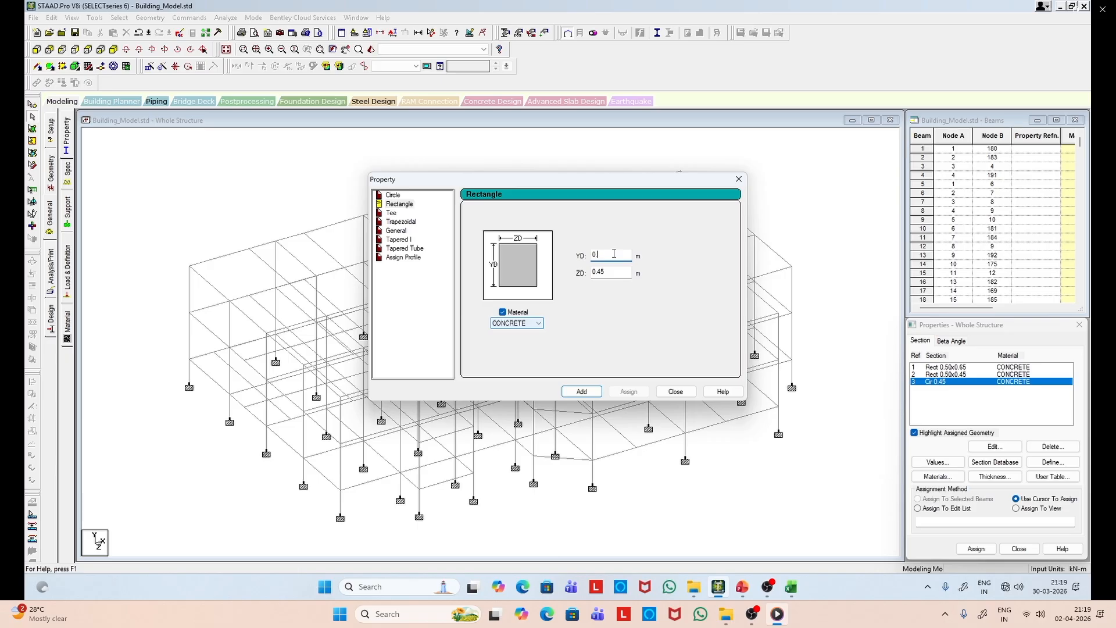
text(3)
click(583, 392)
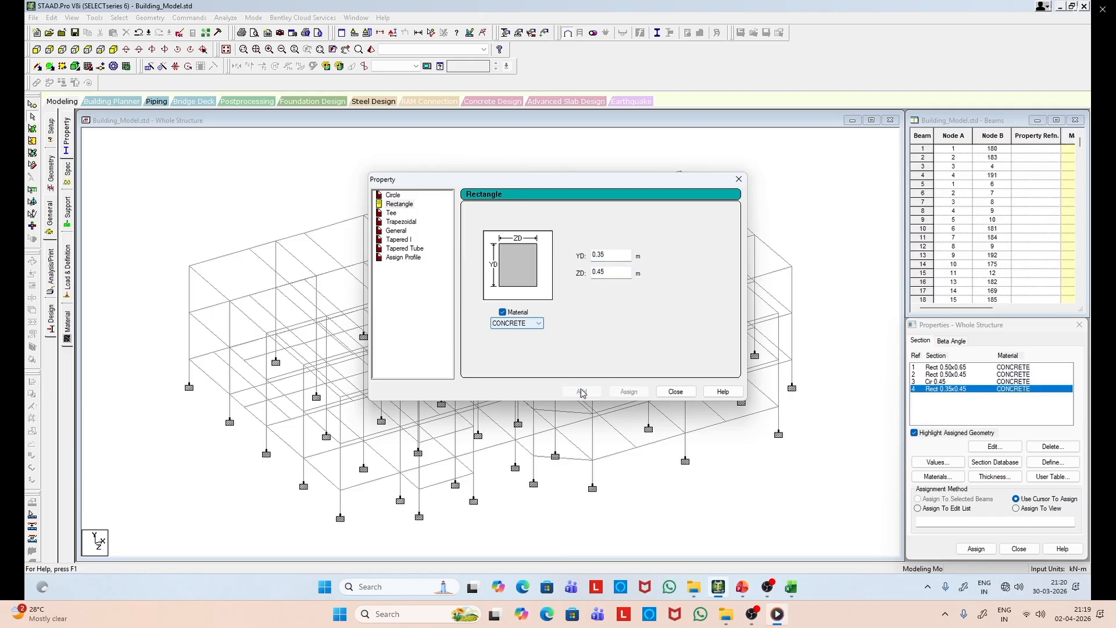
click(676, 391)
scroll(767, 382, down, 2)
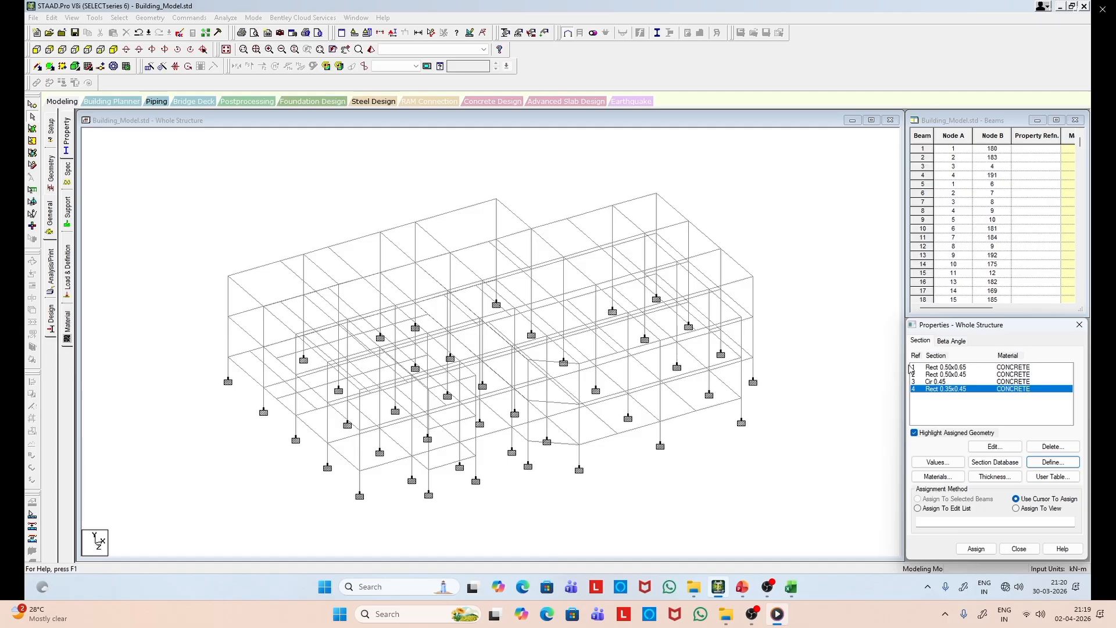
click(36, 49)
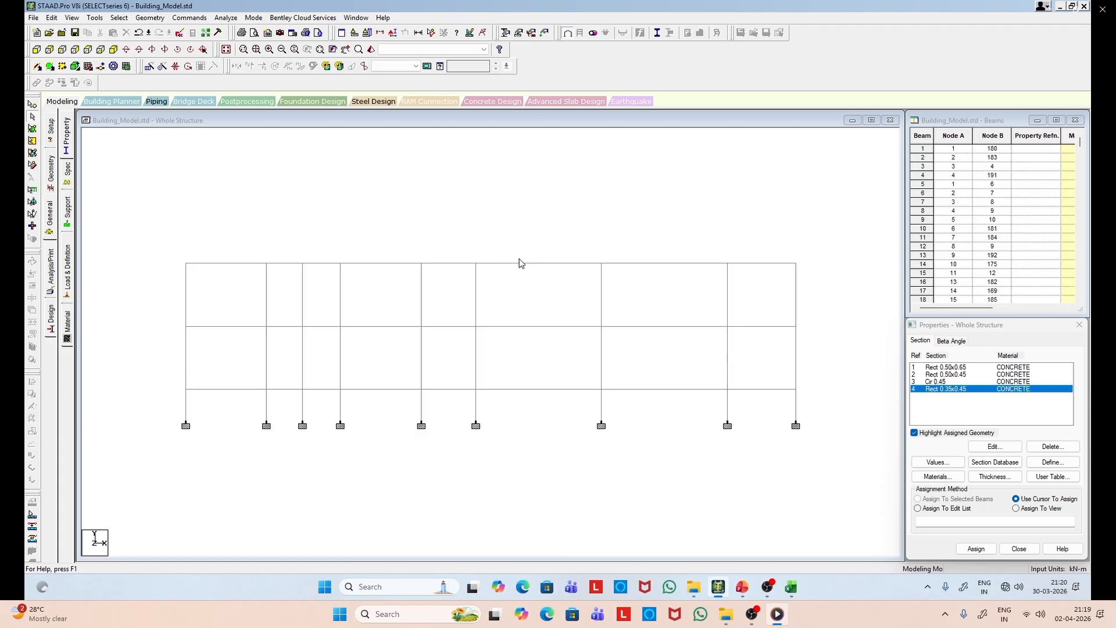
drag(468, 246, 831, 469)
click(115, 50)
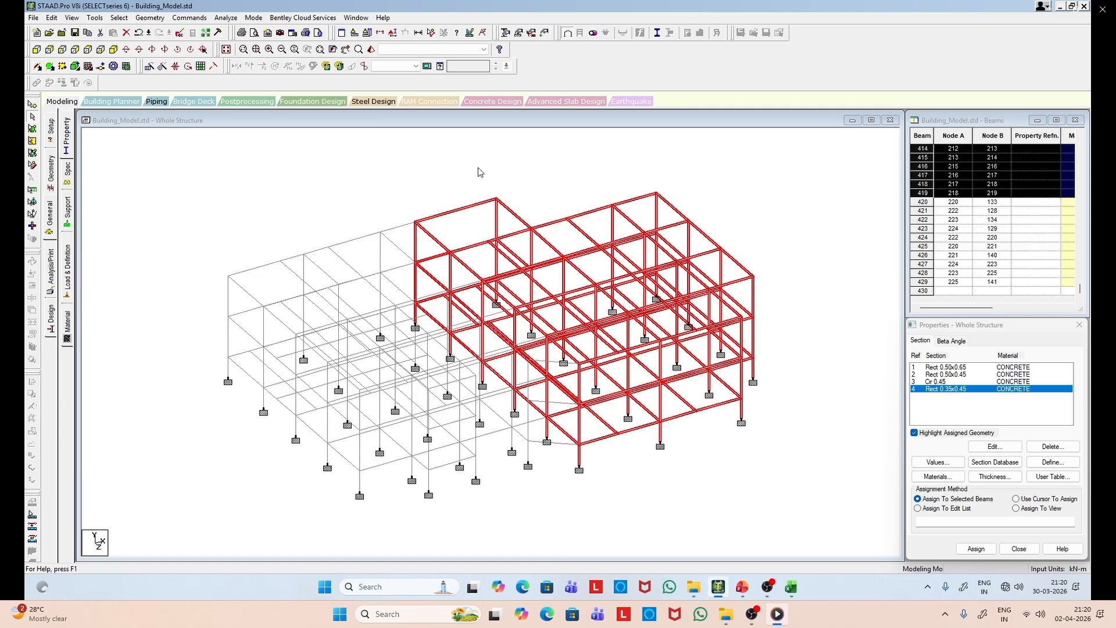
click(38, 50)
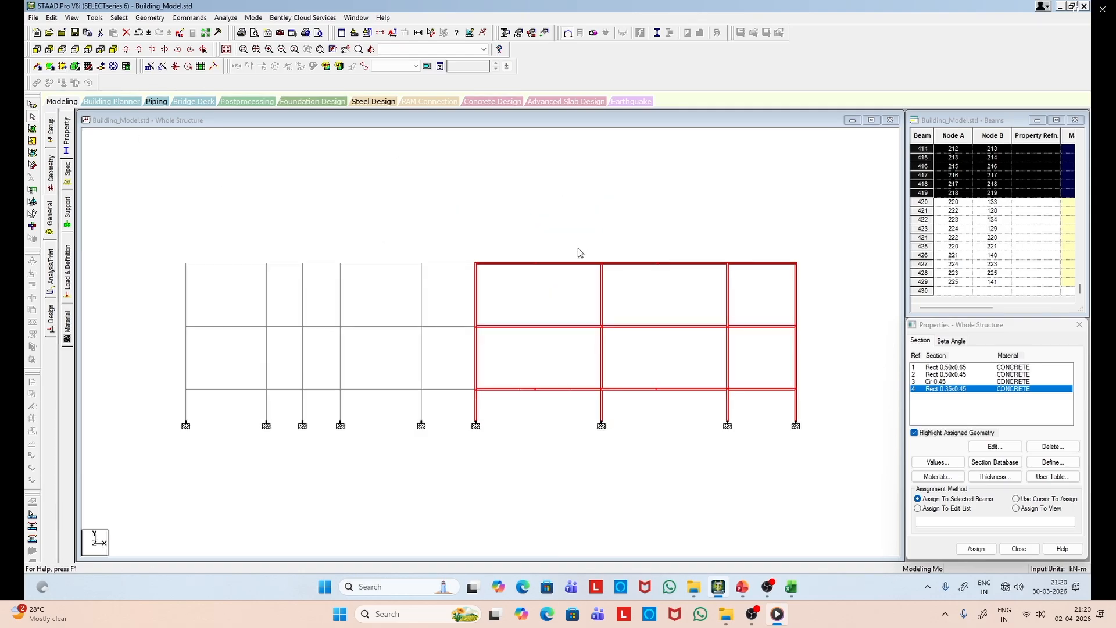
click(588, 225)
click(477, 291)
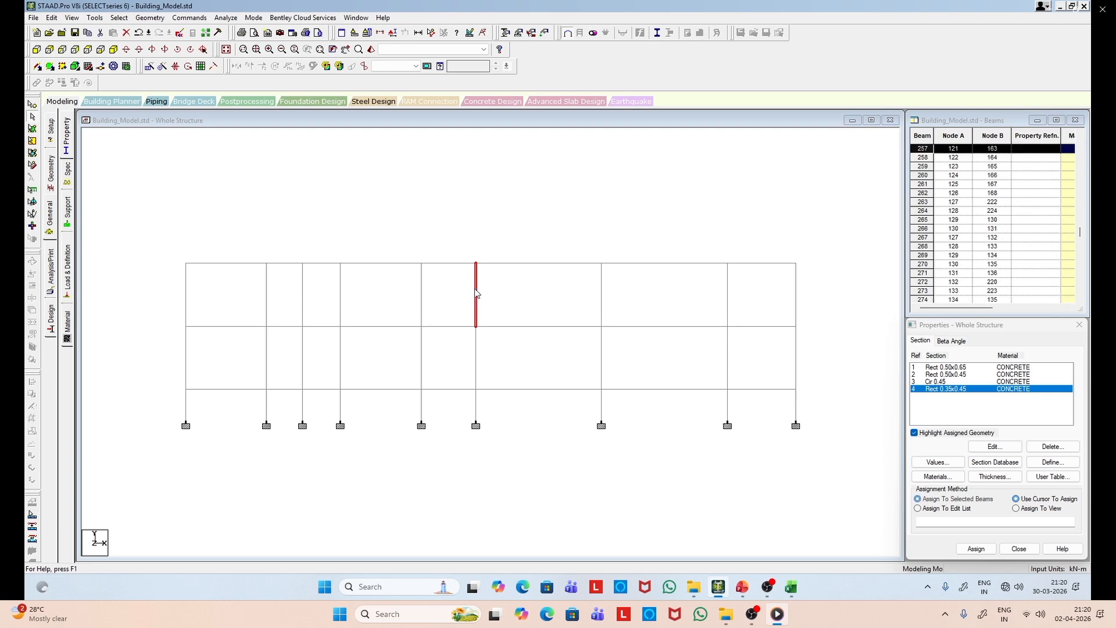
ctrl+click(477, 367)
ctrl+click(600, 321)
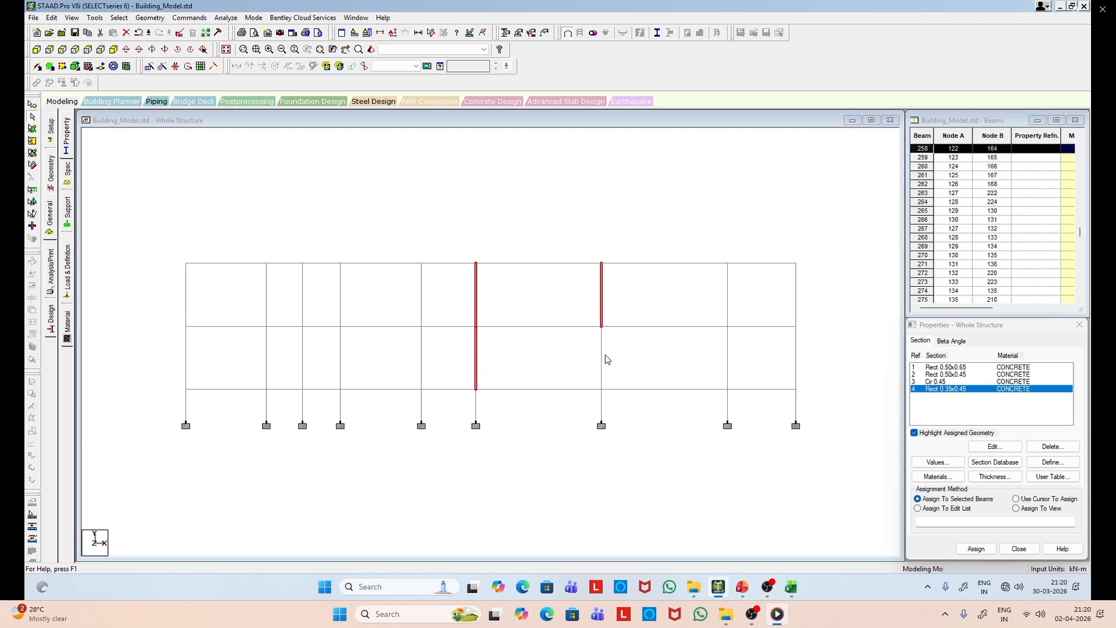
ctrl+click(727, 288)
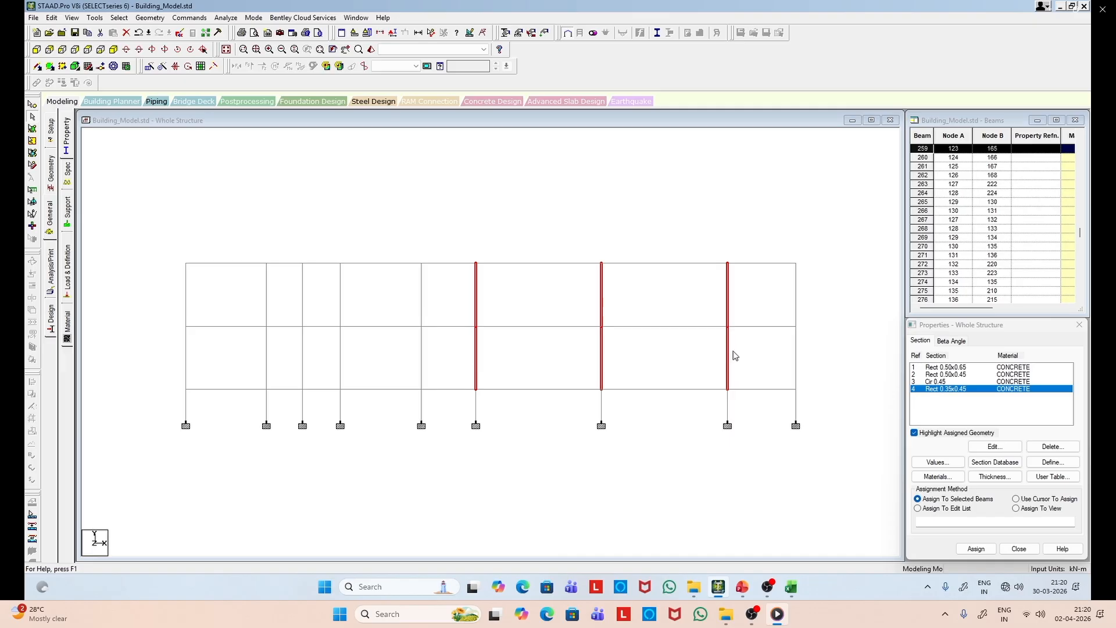
click(114, 49)
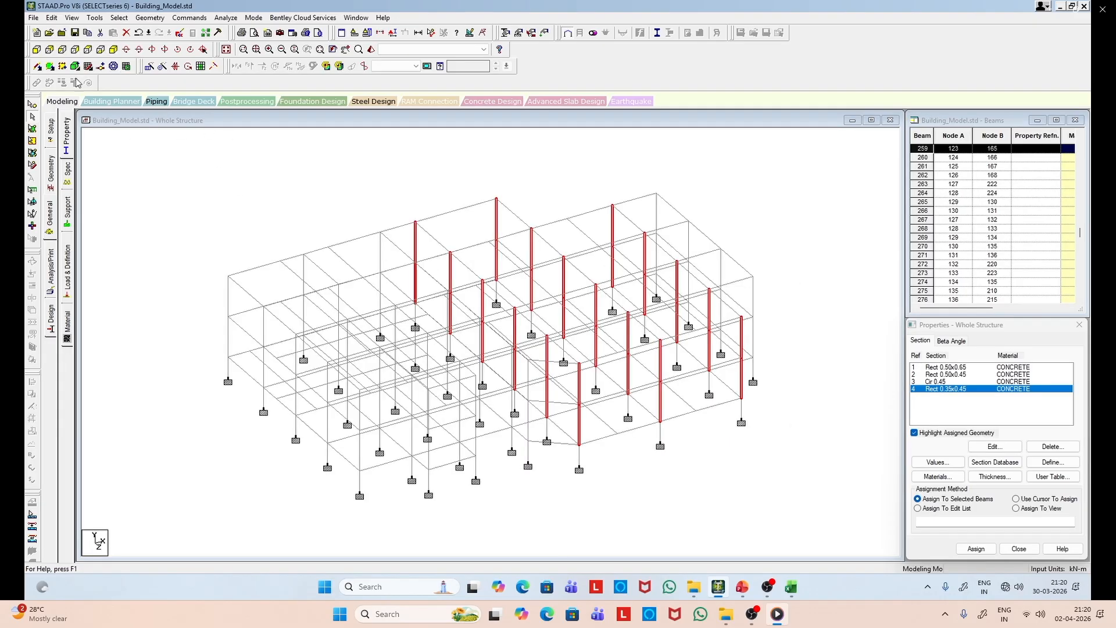
click(37, 50)
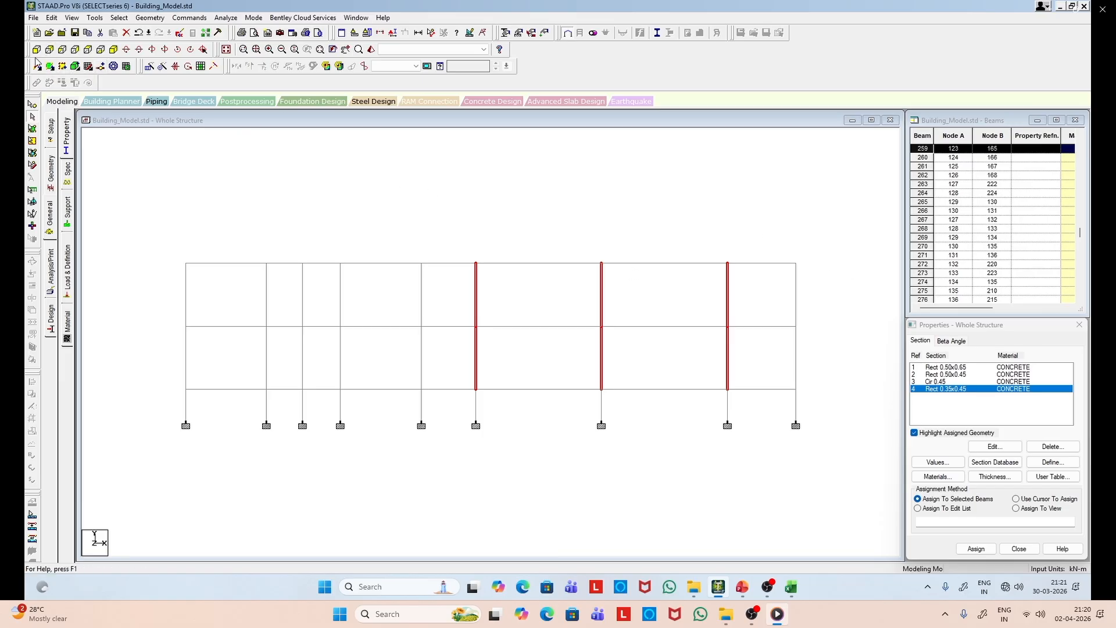
click(113, 49)
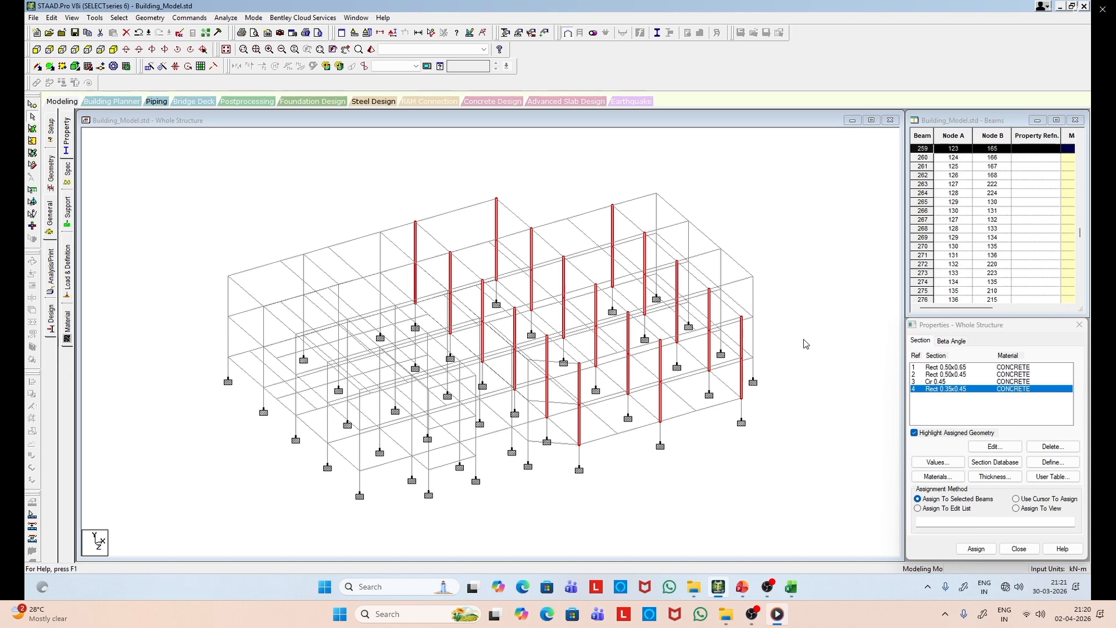
Step: Assign the Rect 0.50x0.65 section to the upper two storeys' columns on the sixth, seventh and eighth column lines of the front view
click(958, 367)
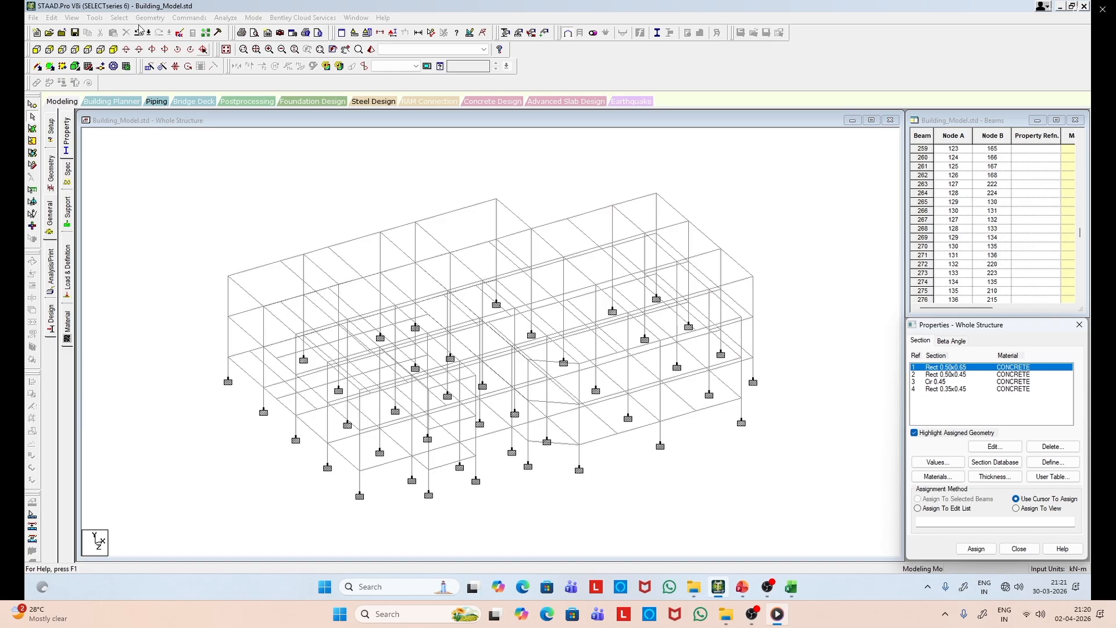
click(49, 50)
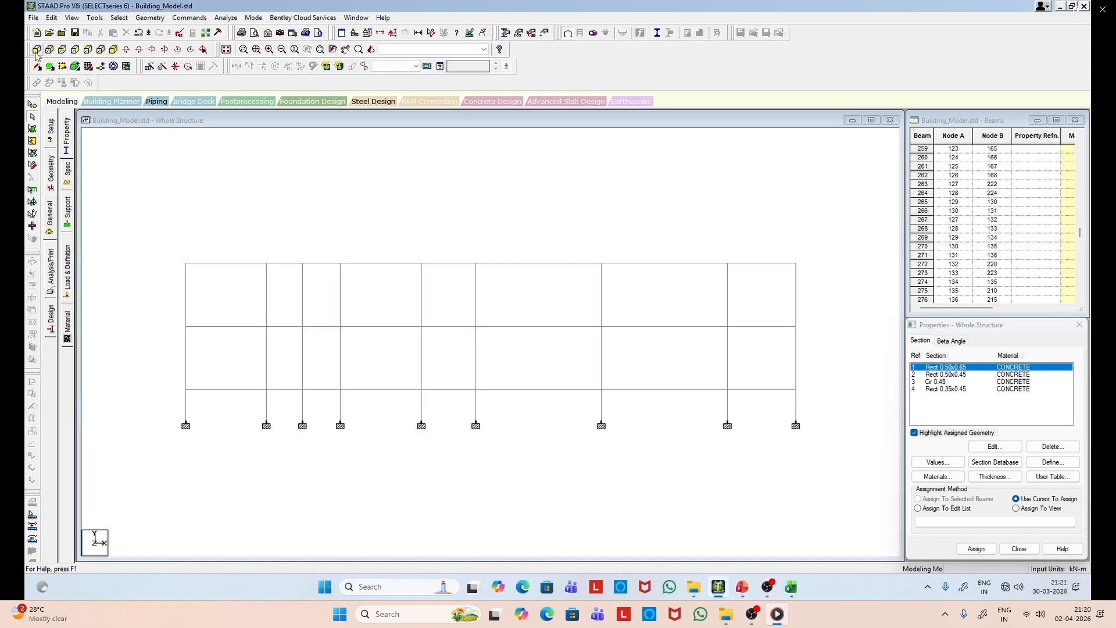
click(476, 291)
ctrl+click(476, 366)
ctrl+click(602, 319)
ctrl+click(603, 349)
ctrl+click(728, 348)
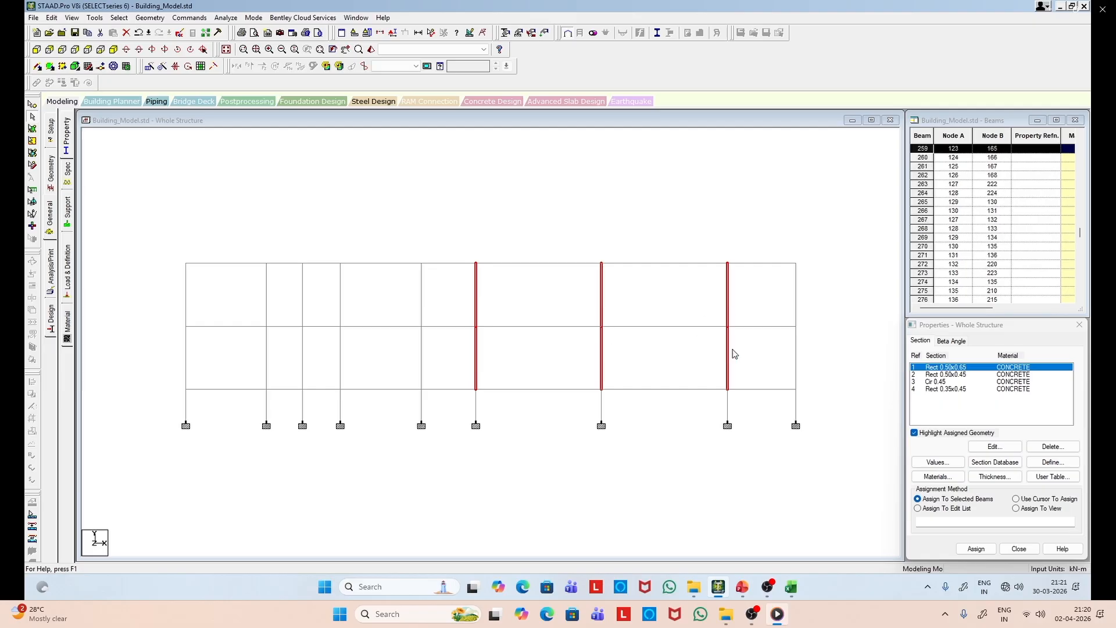
click(113, 50)
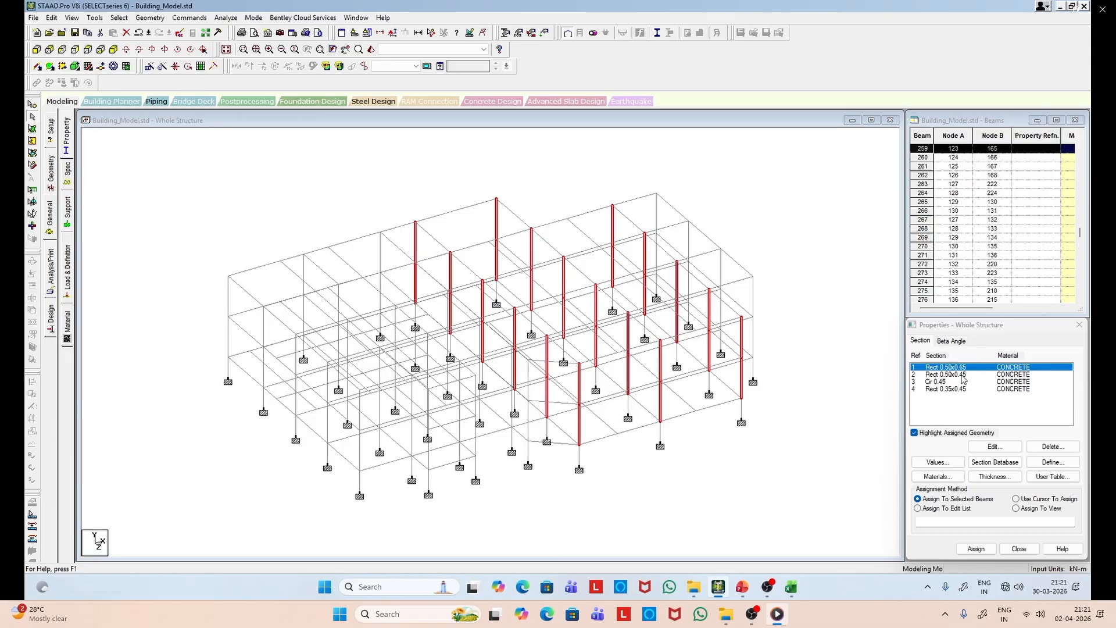
click(976, 547)
click(997, 474)
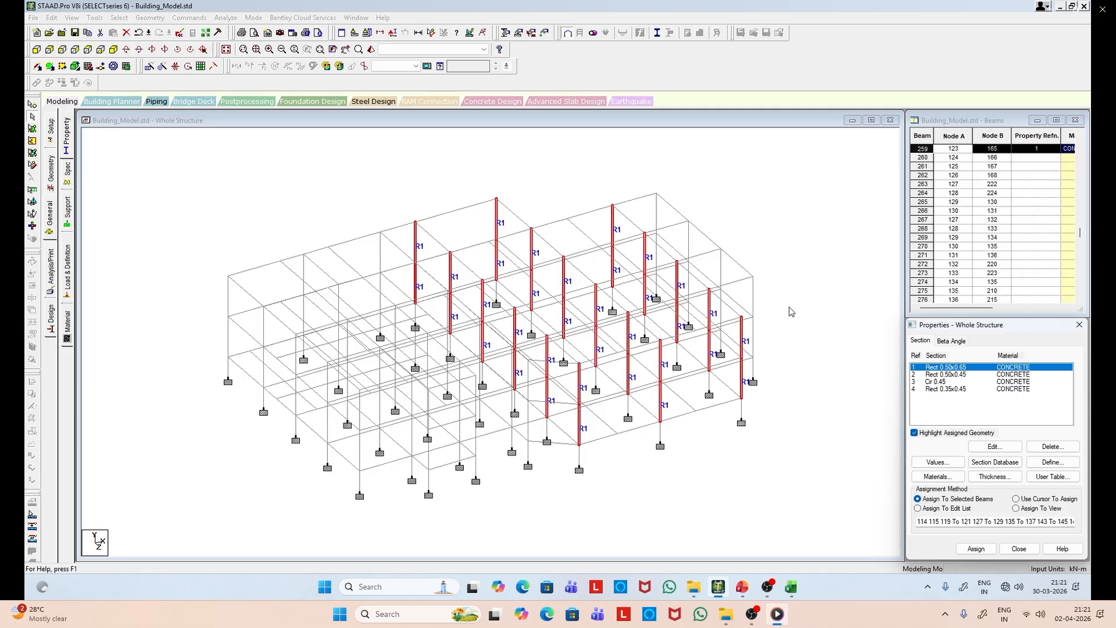
Step: Clear the selection and check the column section assignments in side and isometric views
click(62, 49)
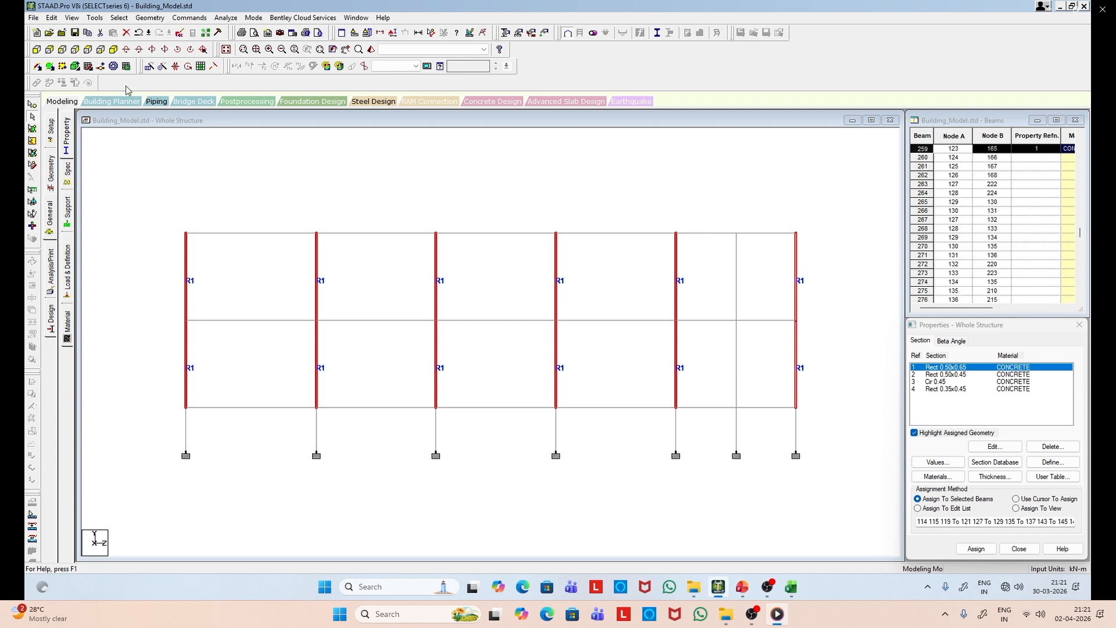
click(160, 152)
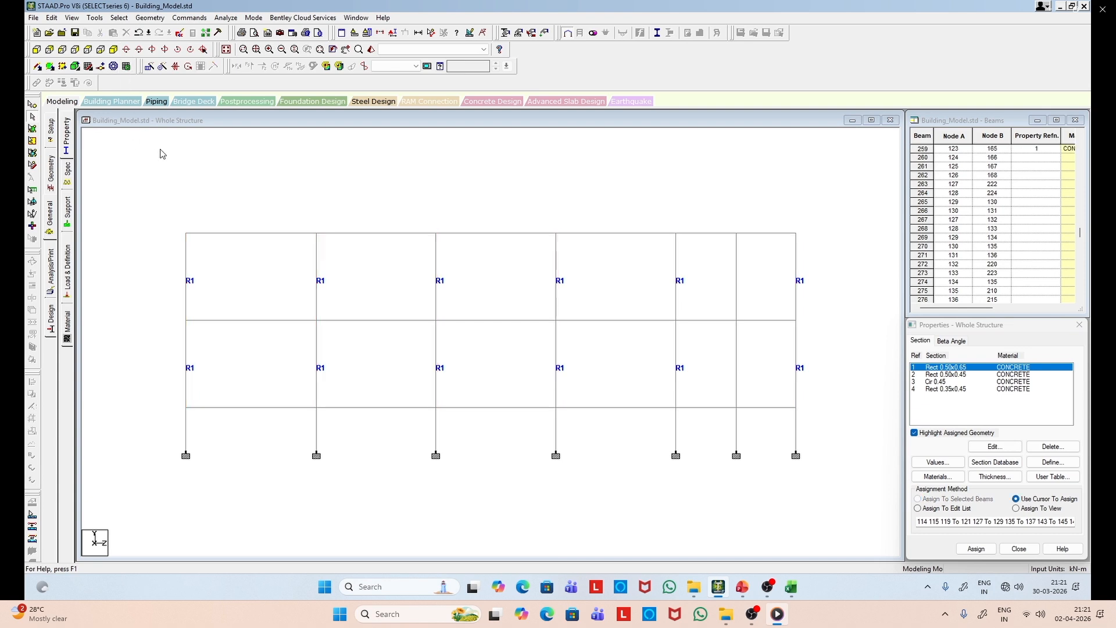
click(113, 50)
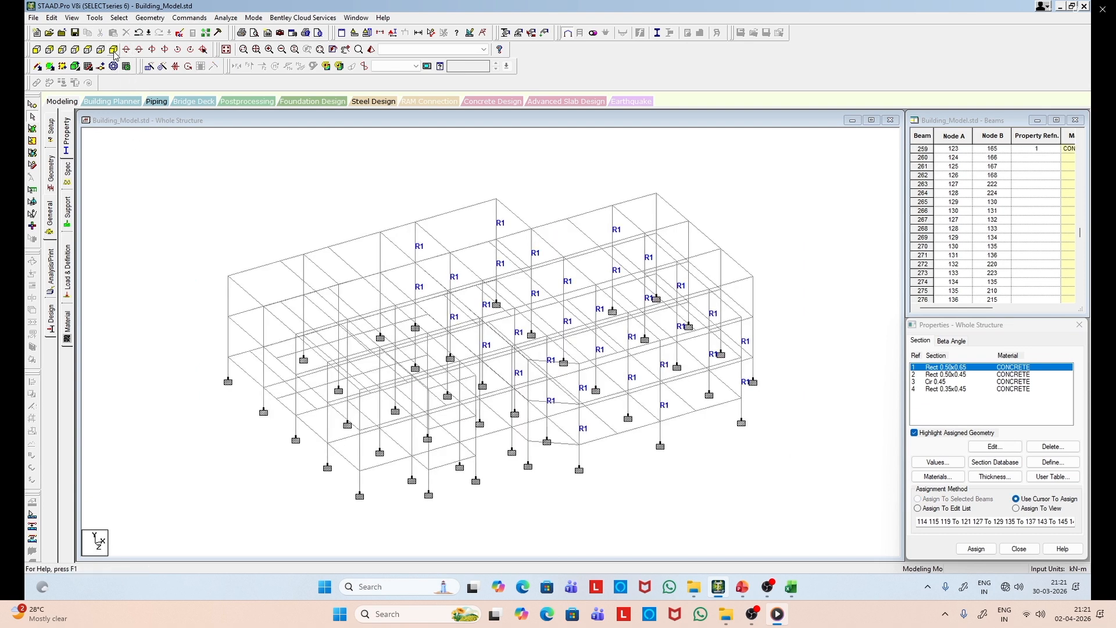
click(64, 51)
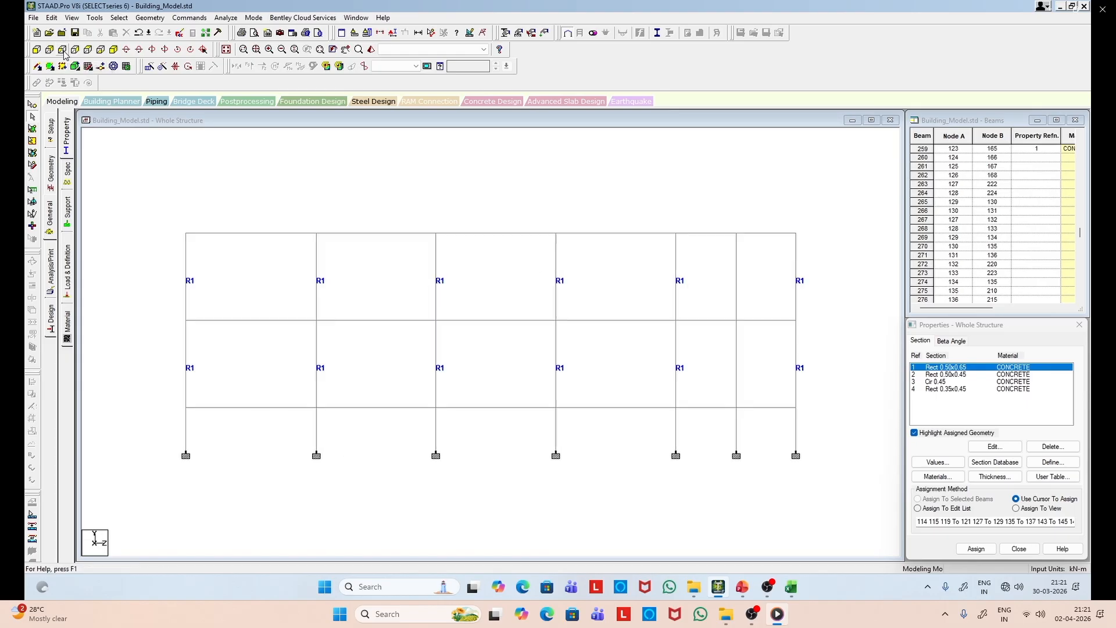
click(186, 254)
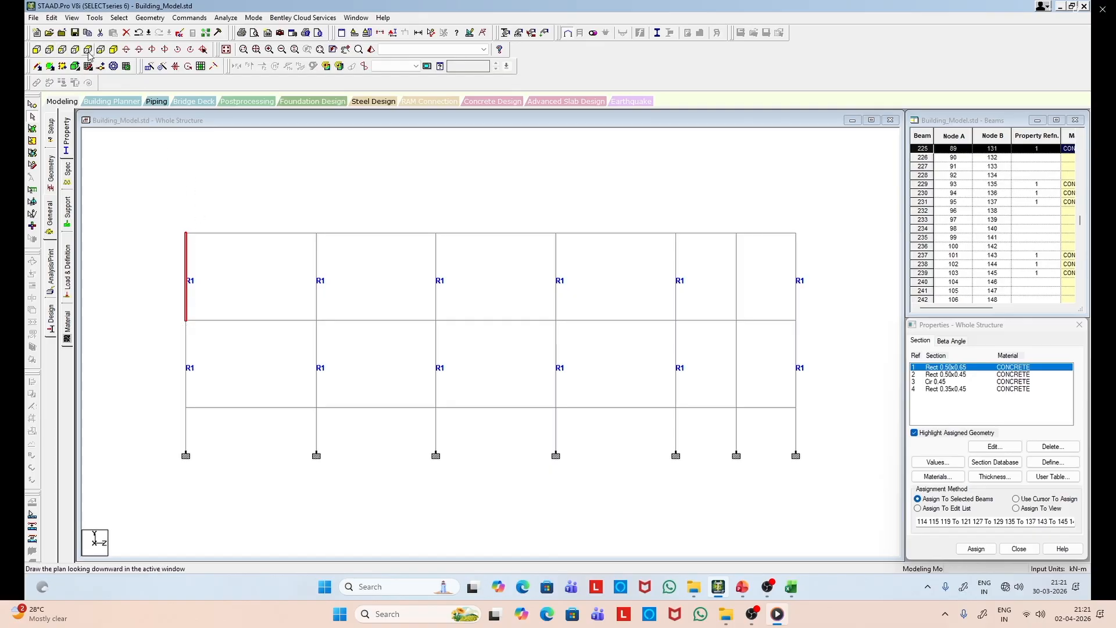
click(113, 49)
click(37, 50)
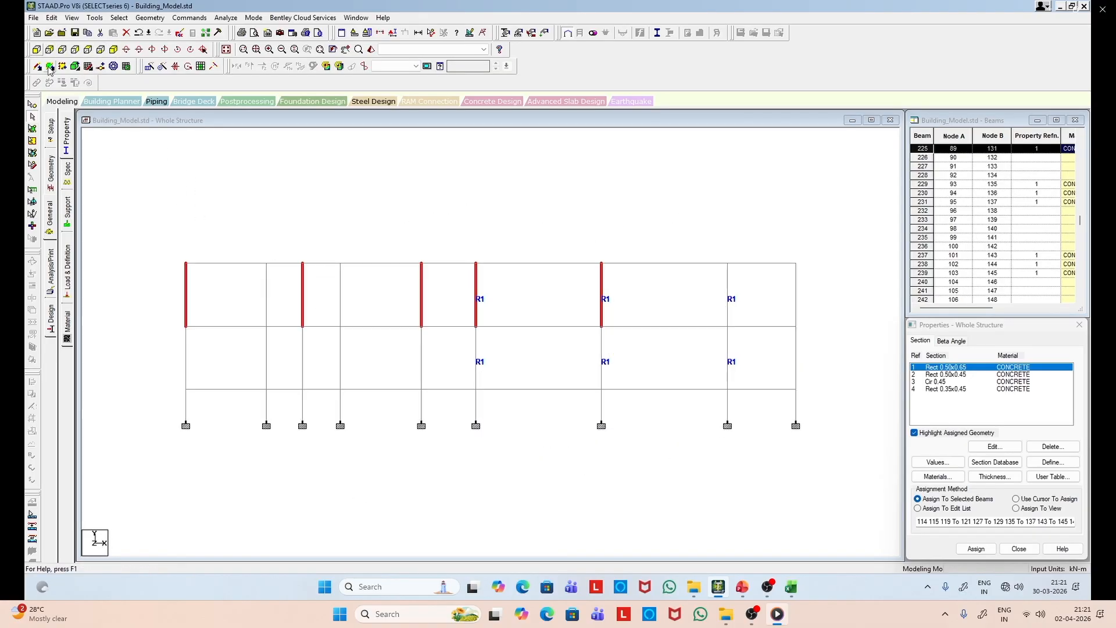
click(234, 510)
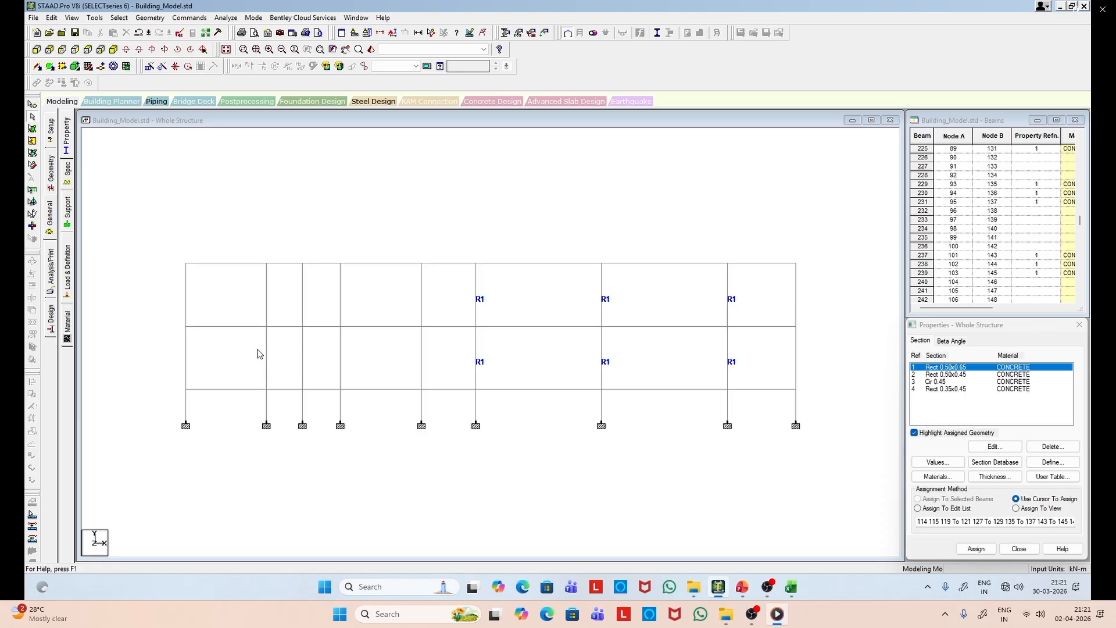
Step: Isolate the part of the frame spanning the first five column lines of the front view, and clear the selection
drag(164, 230, 437, 465)
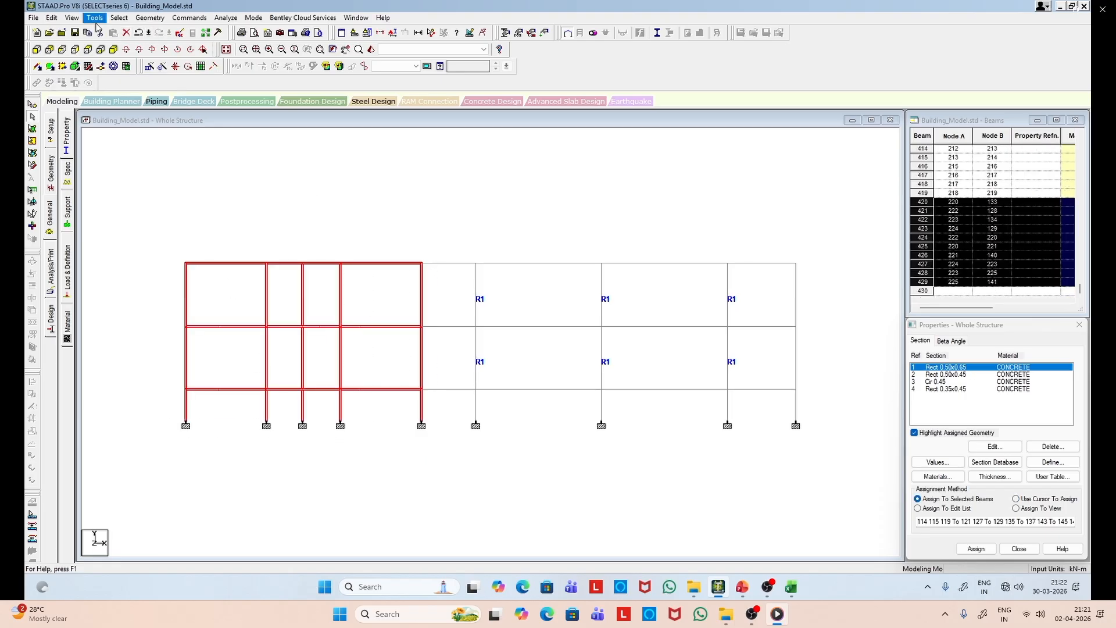
click(71, 17)
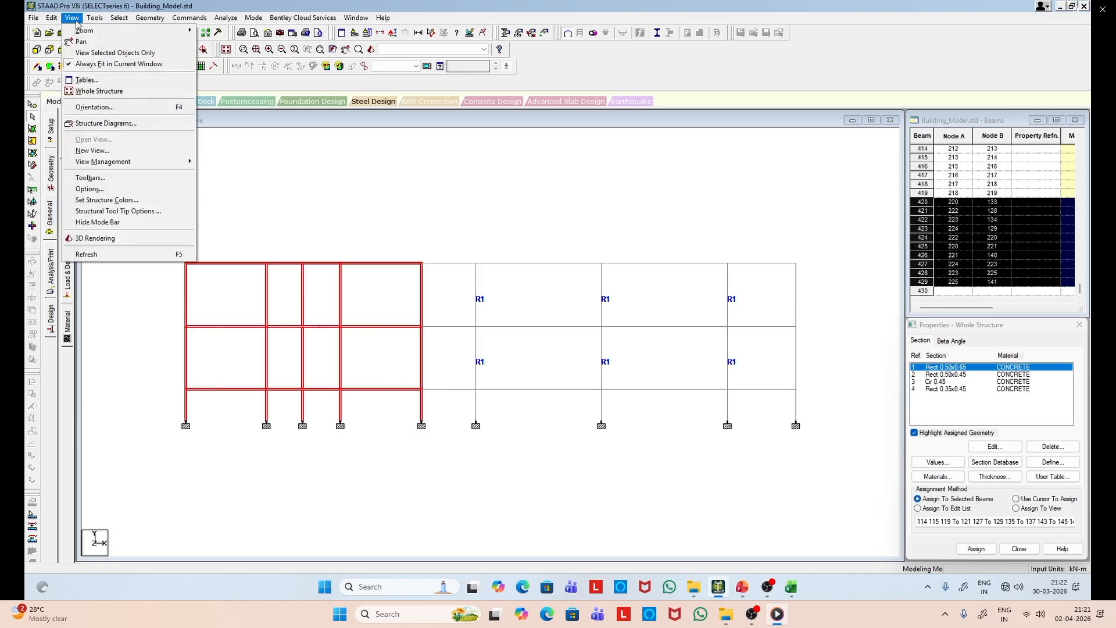
click(115, 53)
click(115, 53)
click(557, 302)
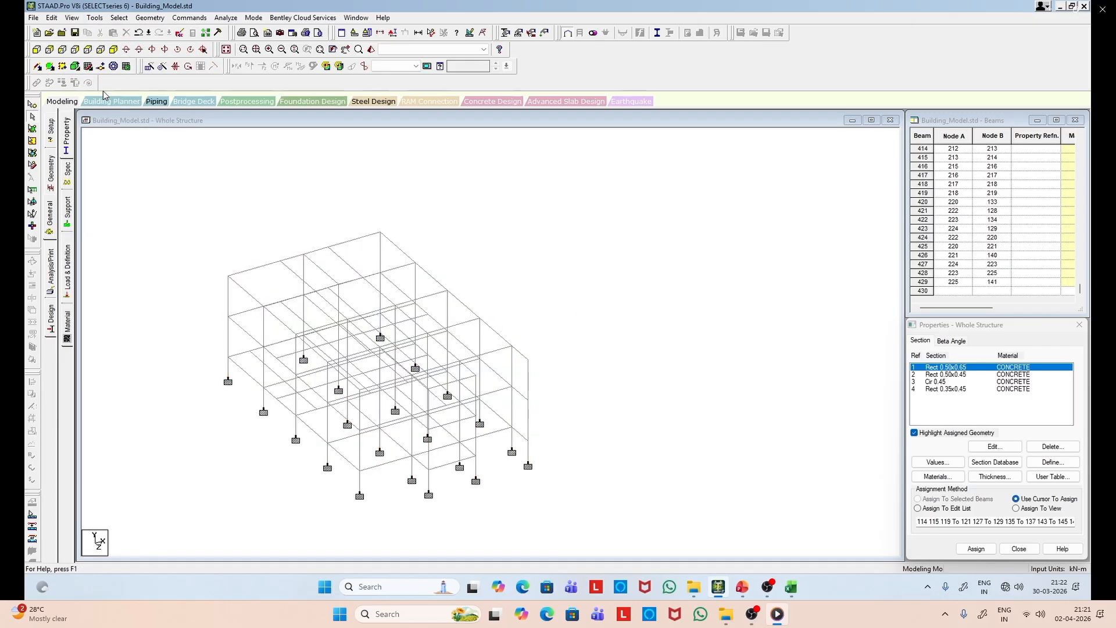
Step: Assign the Rect 0.50x0.65 section to the upper two storeys' columns on the first and second column lines of the side view
click(63, 52)
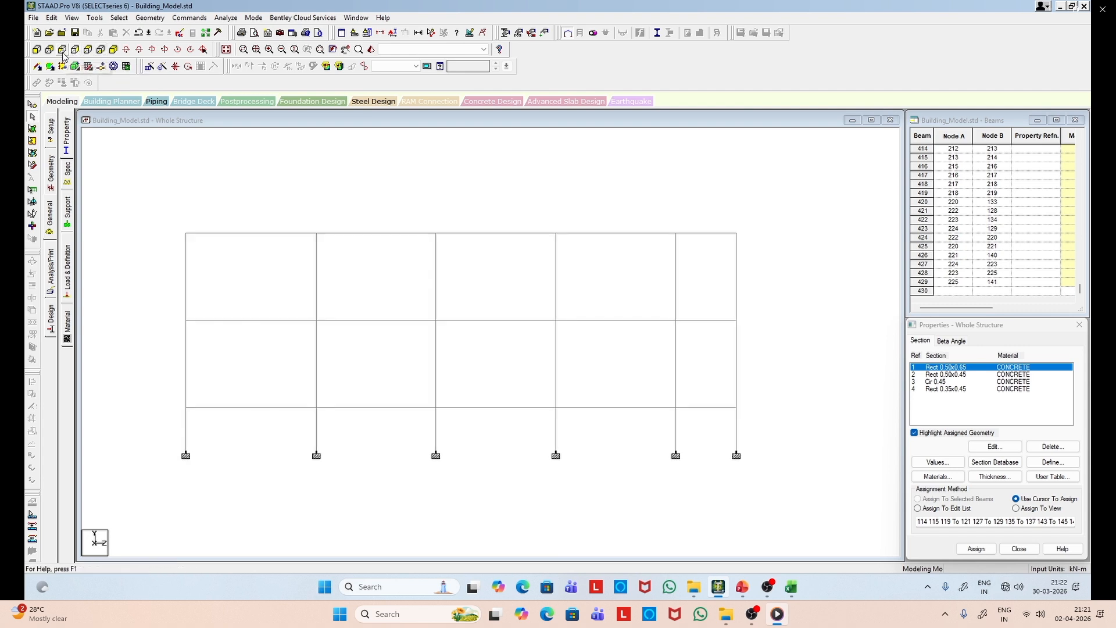
click(186, 270)
ctrl+click(187, 340)
ctrl+click(317, 265)
ctrl+click(318, 356)
click(114, 50)
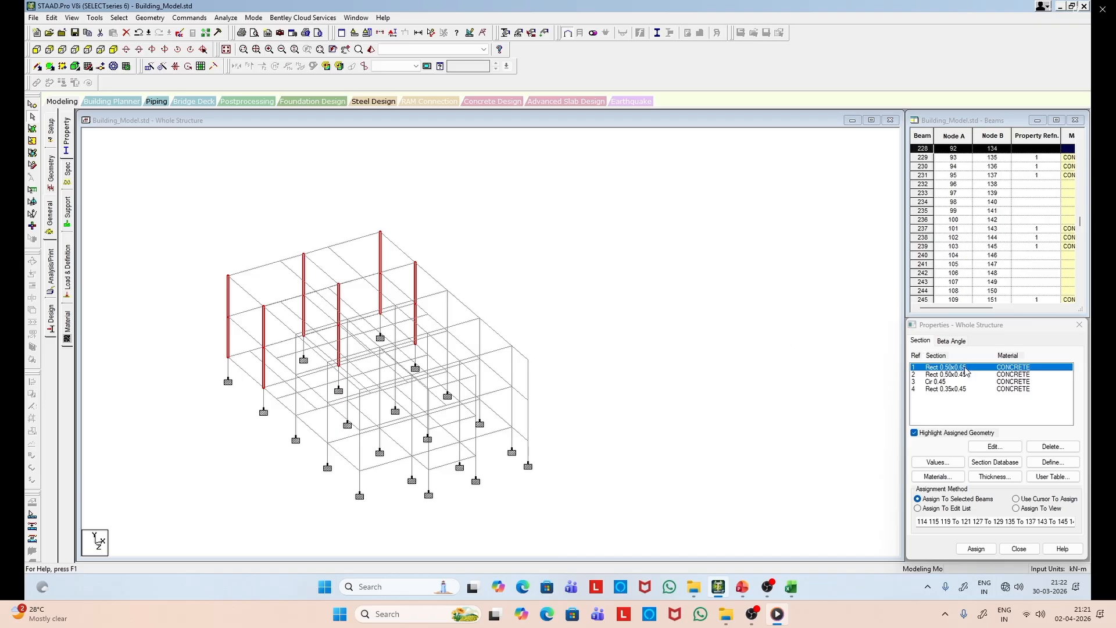
click(983, 551)
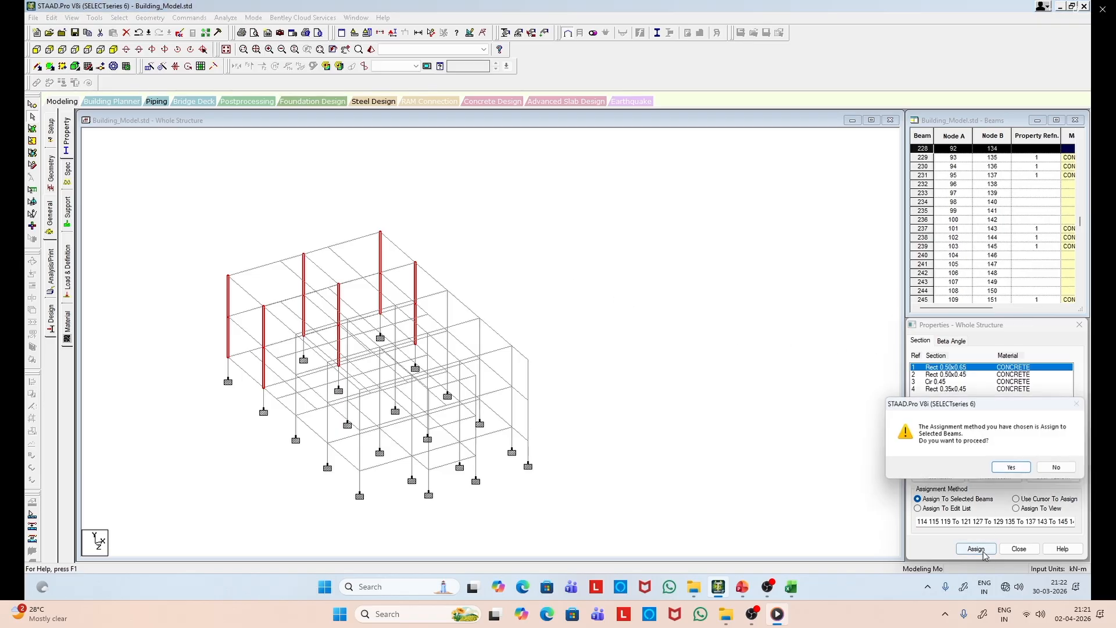
click(1015, 468)
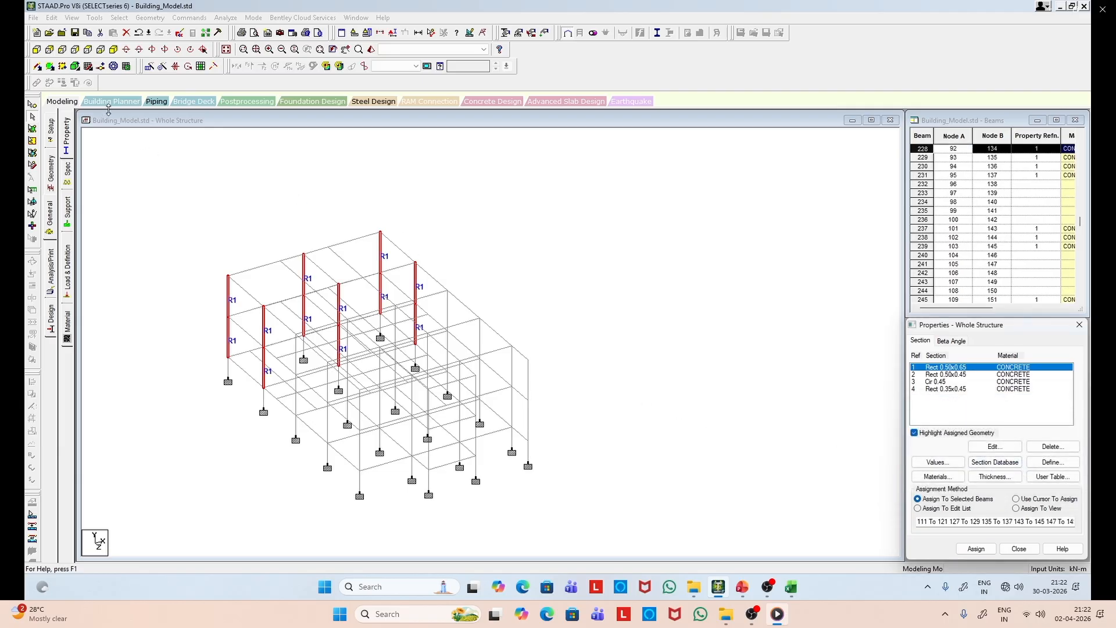
click(63, 50)
click(403, 205)
click(436, 259)
ctrl+click(437, 354)
ctrl+click(555, 307)
ctrl+click(556, 340)
ctrl+click(675, 291)
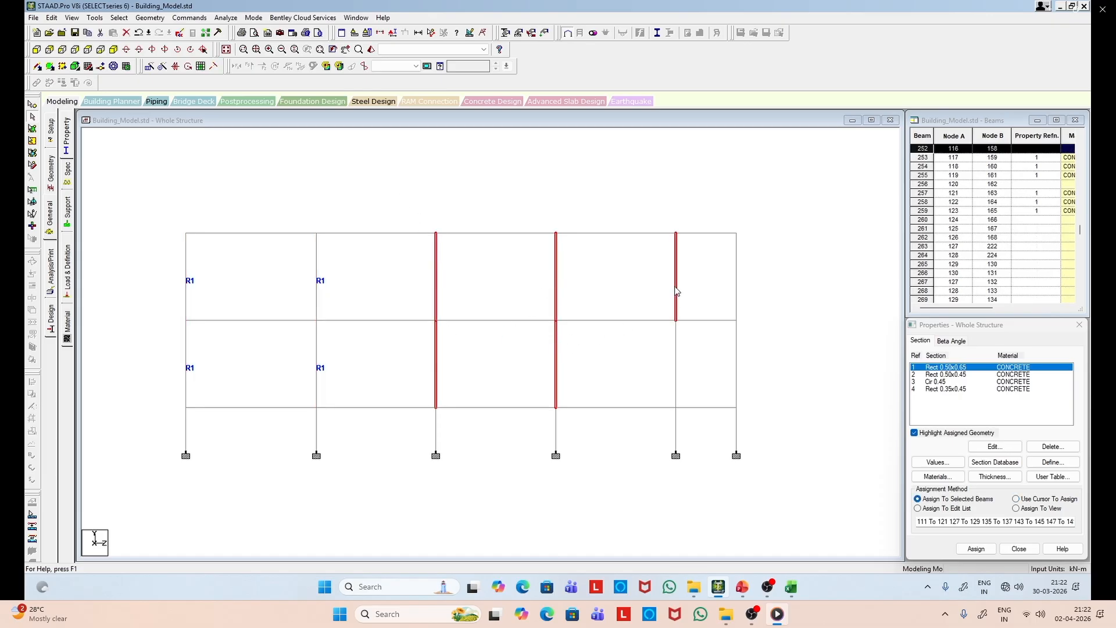
ctrl+click(677, 343)
click(114, 67)
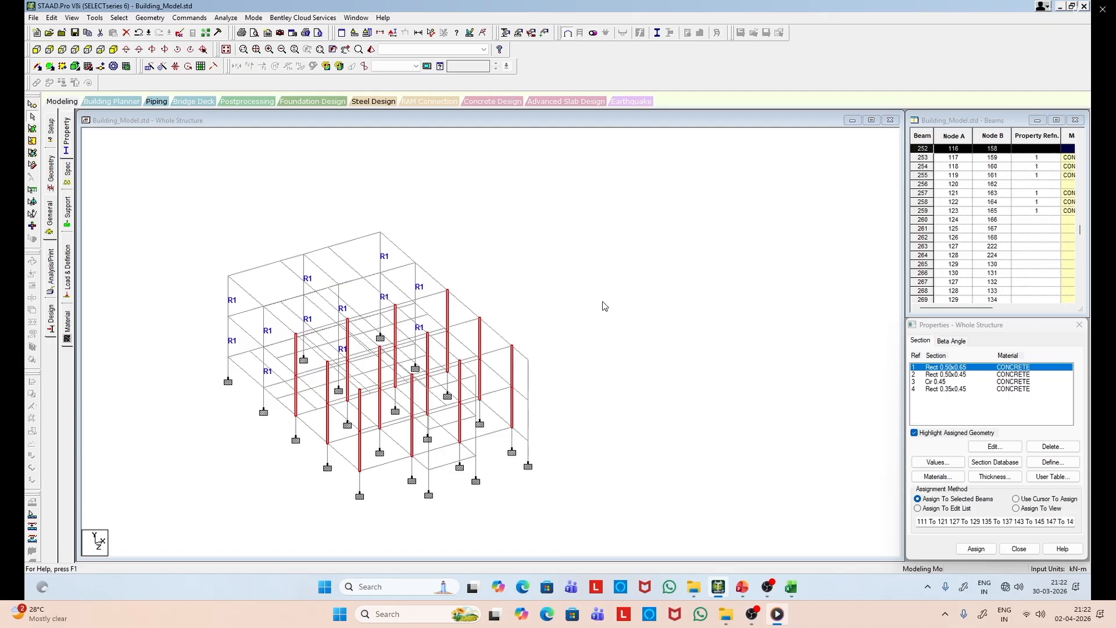
click(528, 382)
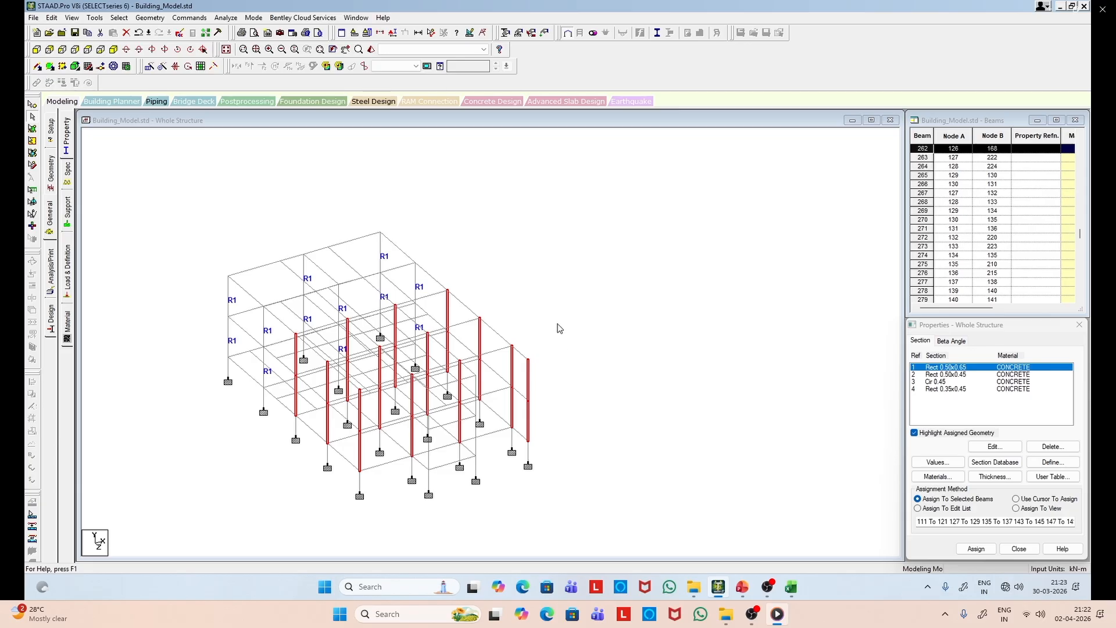
Step: Assign the Rect 0.50x0.45 section to the upper two storeys' columns on the third to fifth side-view lines and the sixth line's outer corner column
click(956, 375)
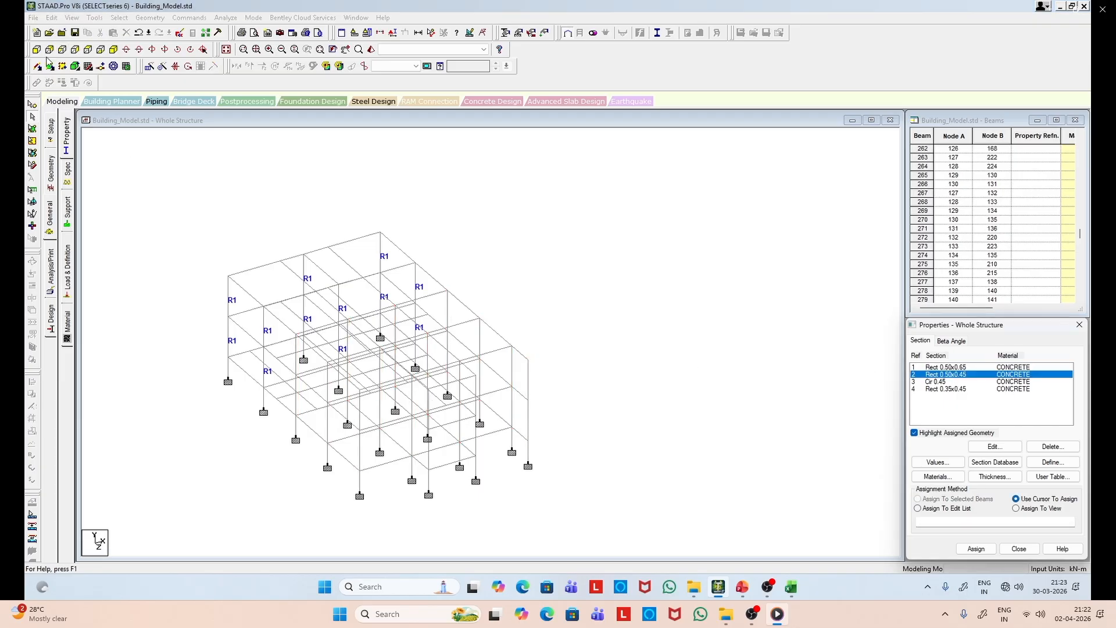
click(74, 52)
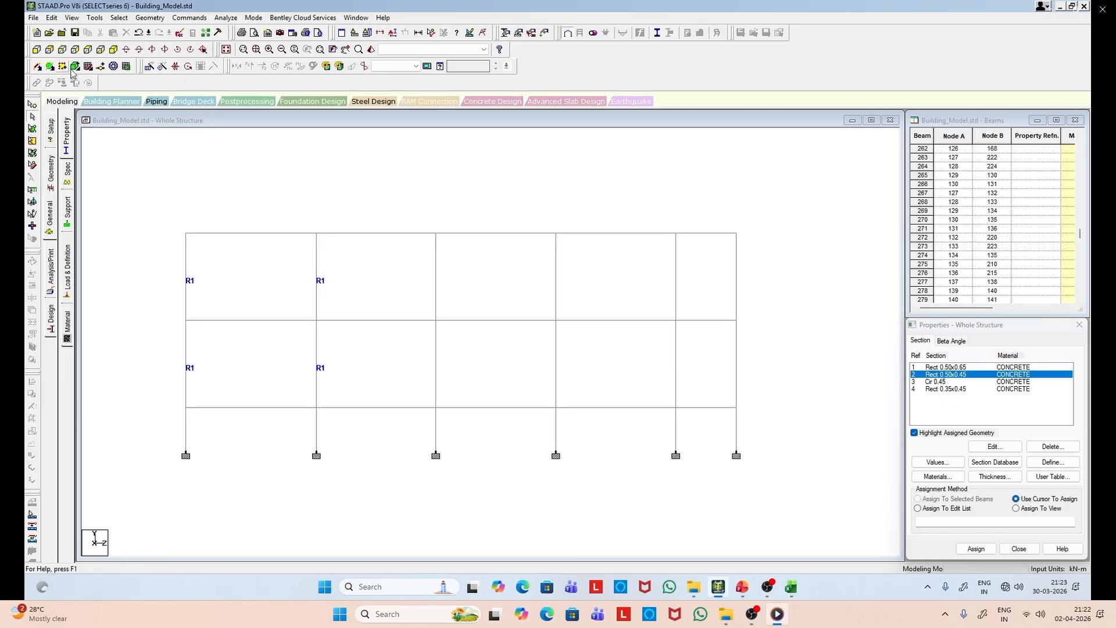
click(436, 269)
click(437, 361)
click(557, 270)
click(559, 341)
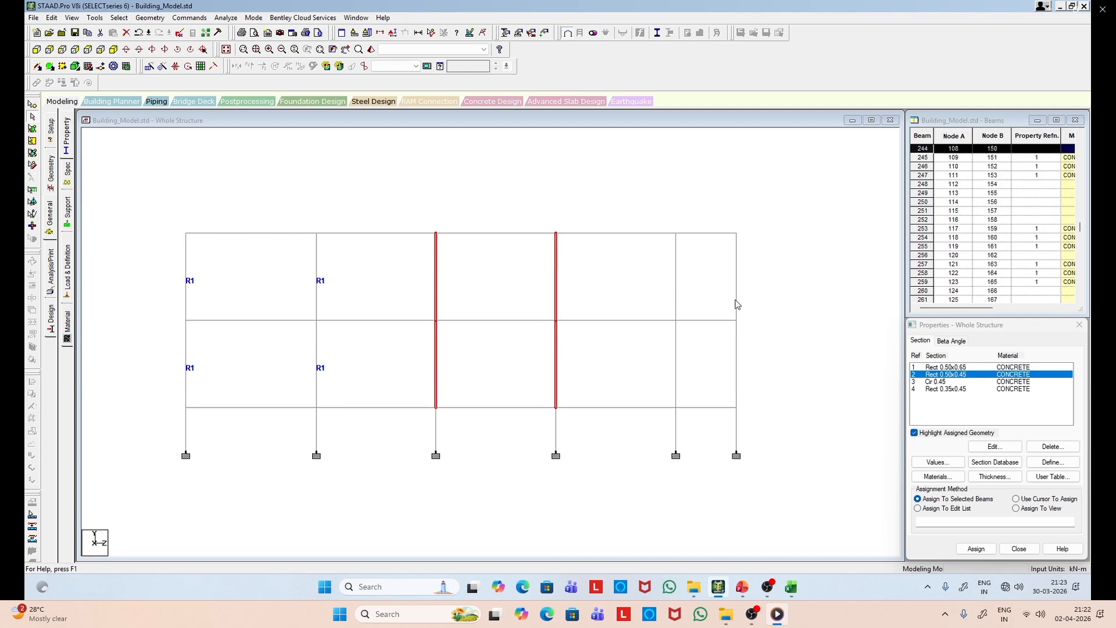
click(678, 282)
click(677, 342)
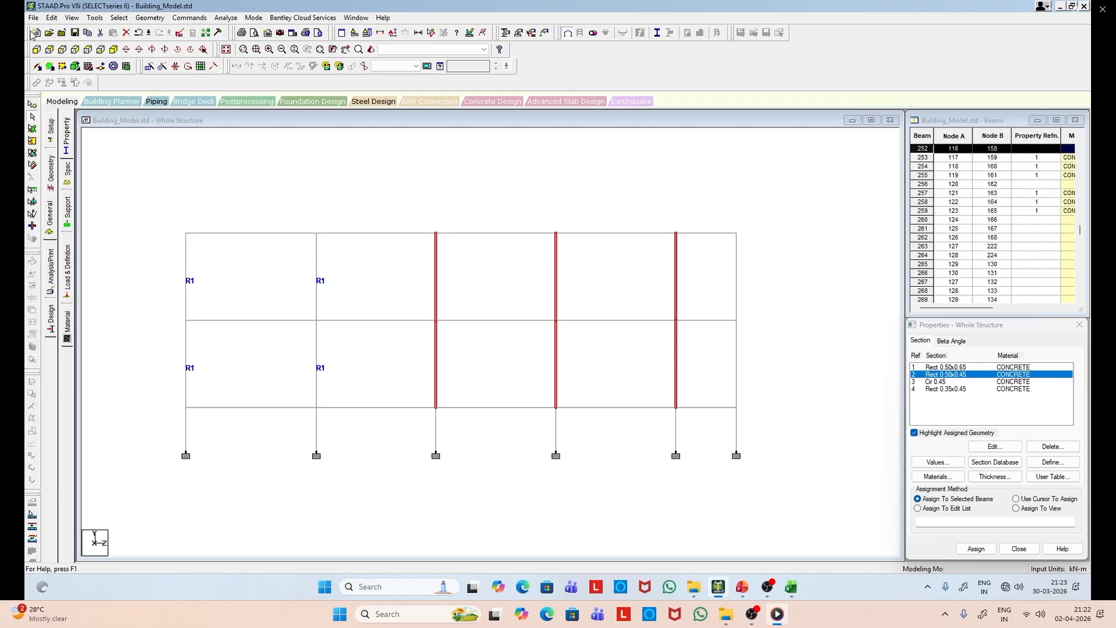
click(113, 49)
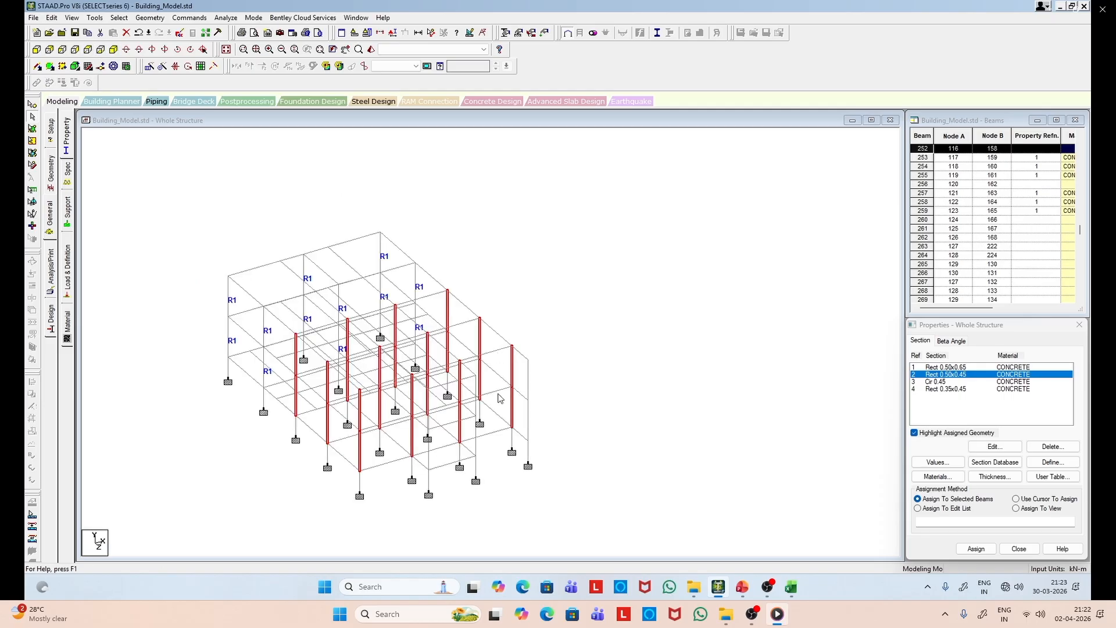
click(528, 387)
click(529, 419)
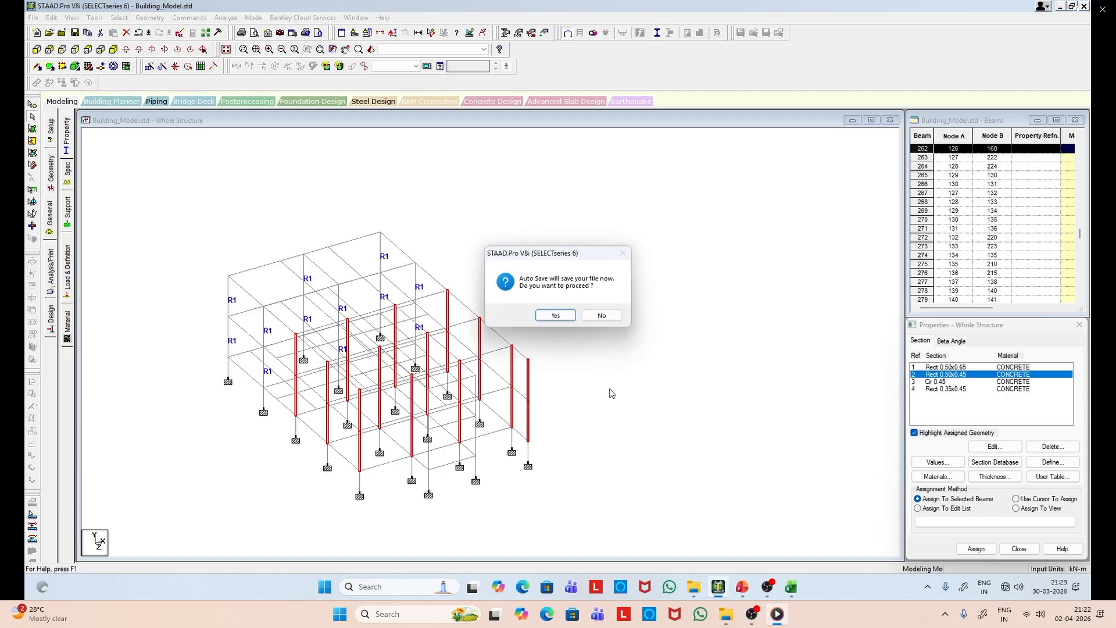
click(556, 315)
click(490, 309)
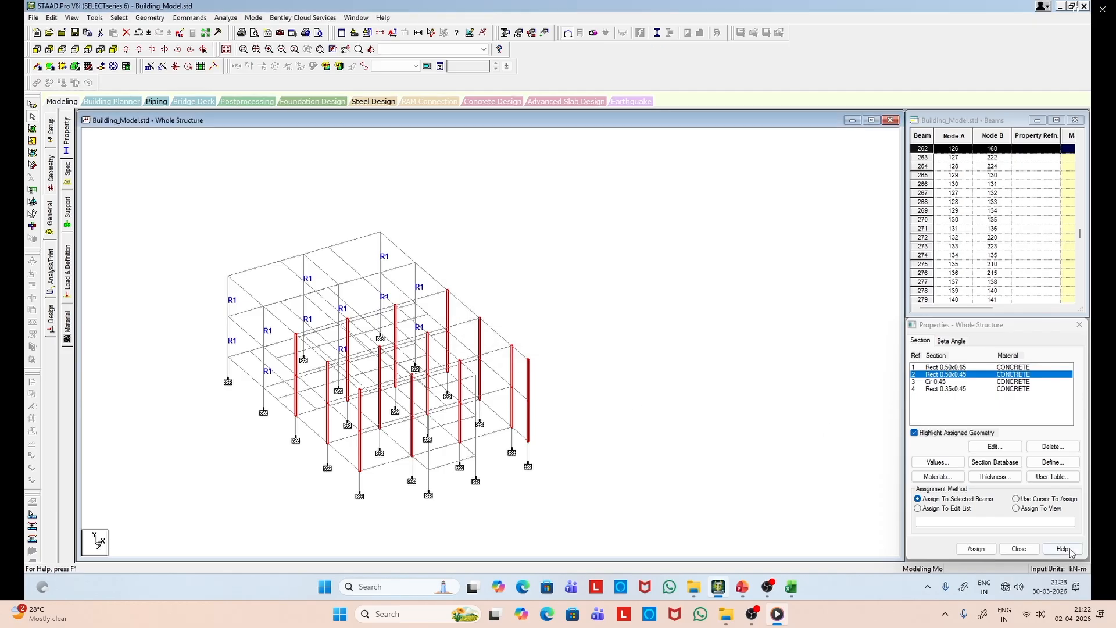
click(976, 549)
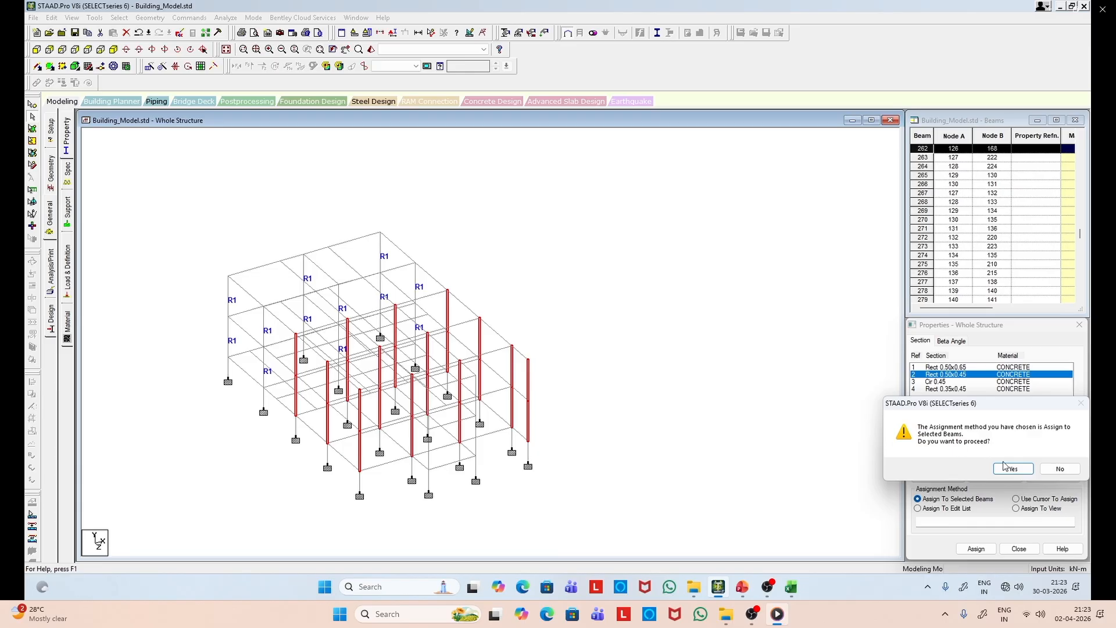
click(1011, 469)
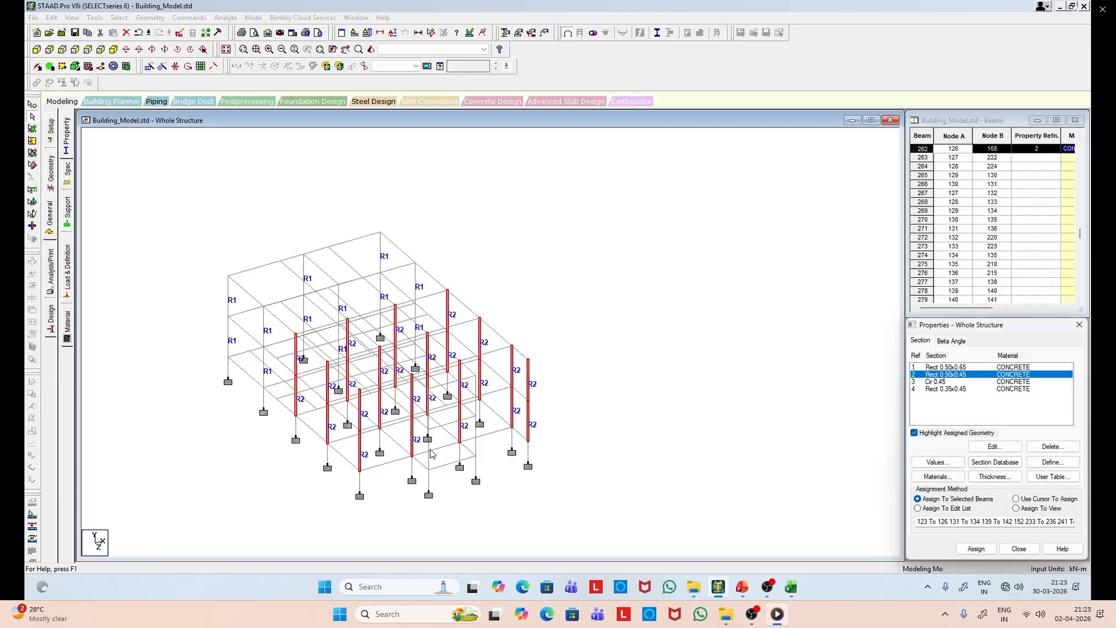
click(61, 49)
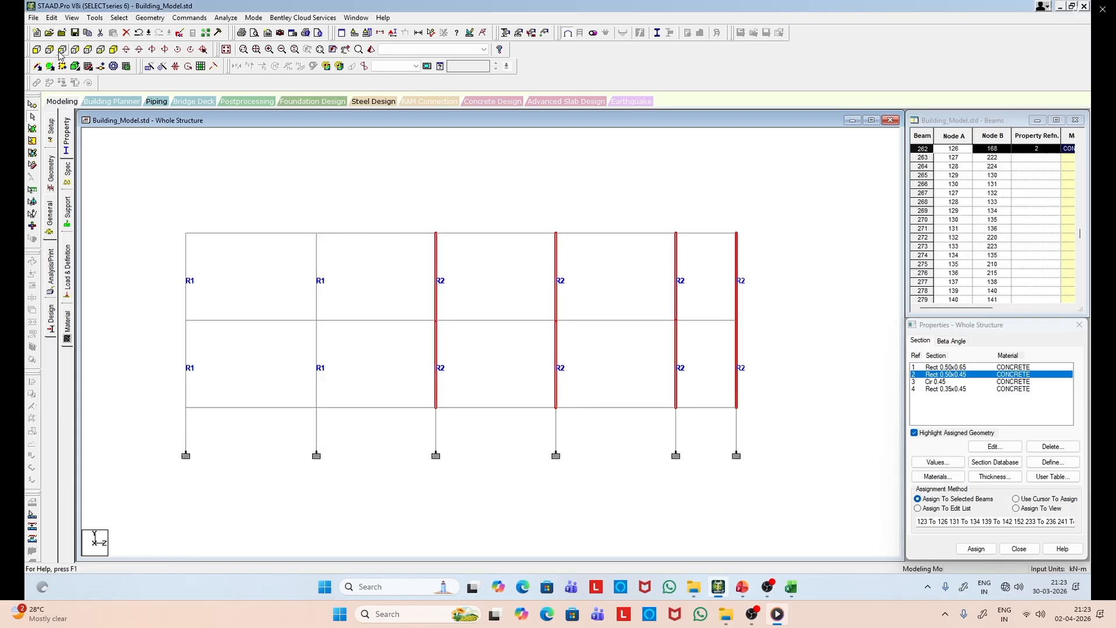
click(816, 378)
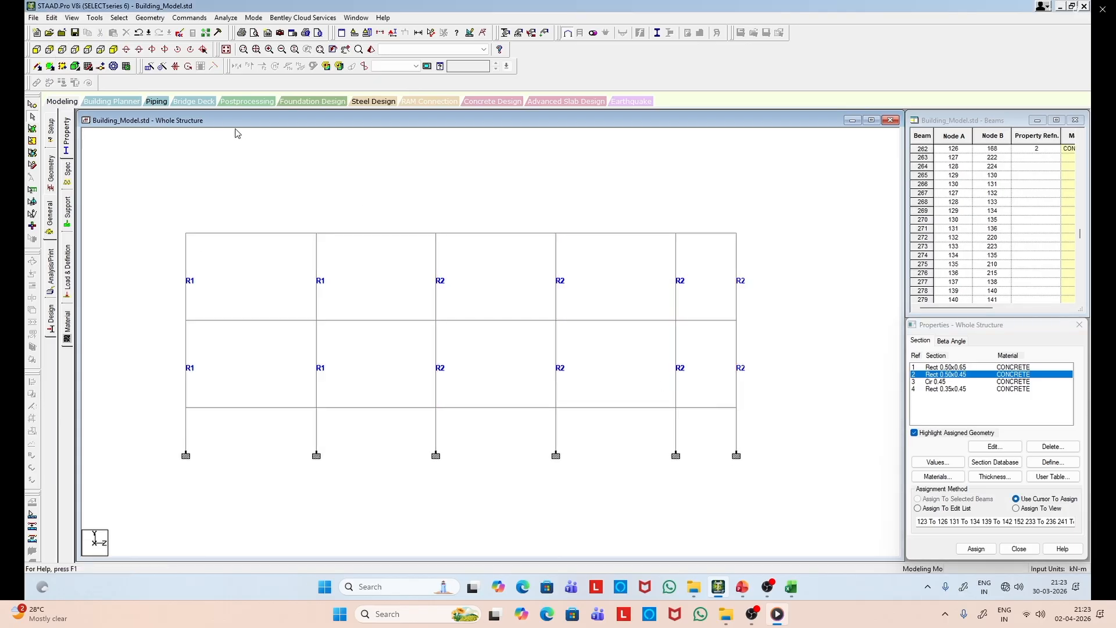
Step: Isolate the members around the second, third and fourth column lines of the front view, and clear the selection
click(113, 49)
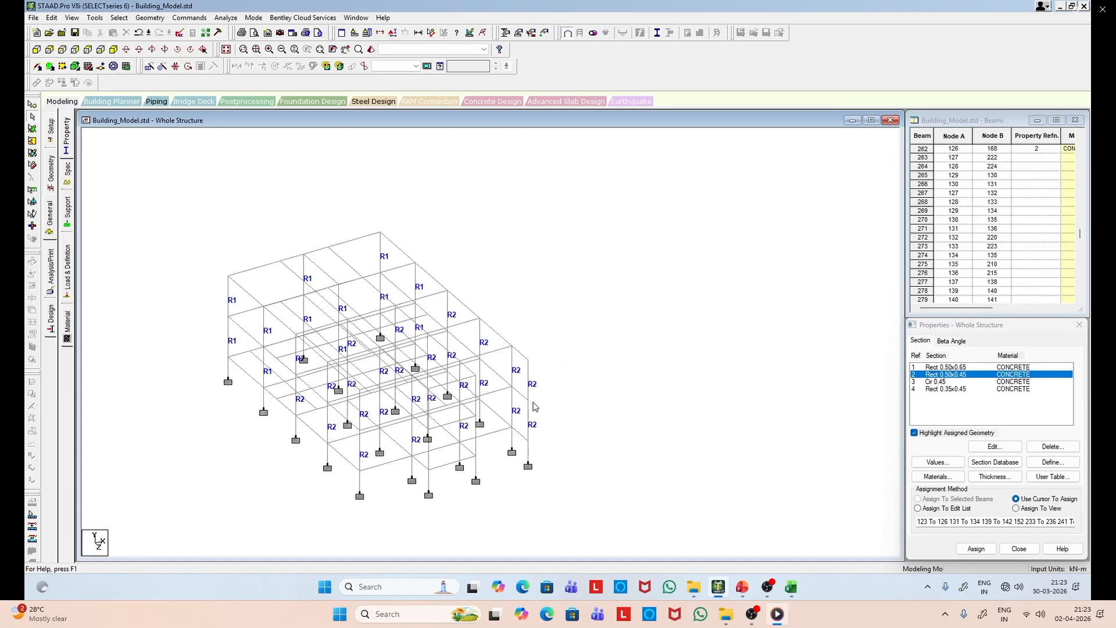
click(36, 49)
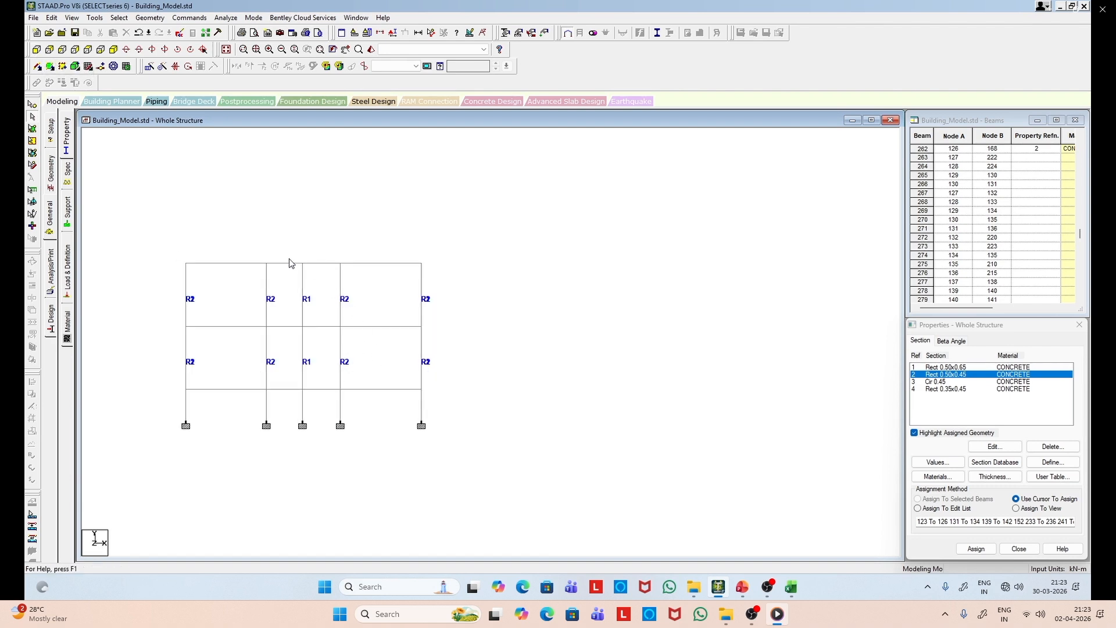
drag(255, 239, 373, 448)
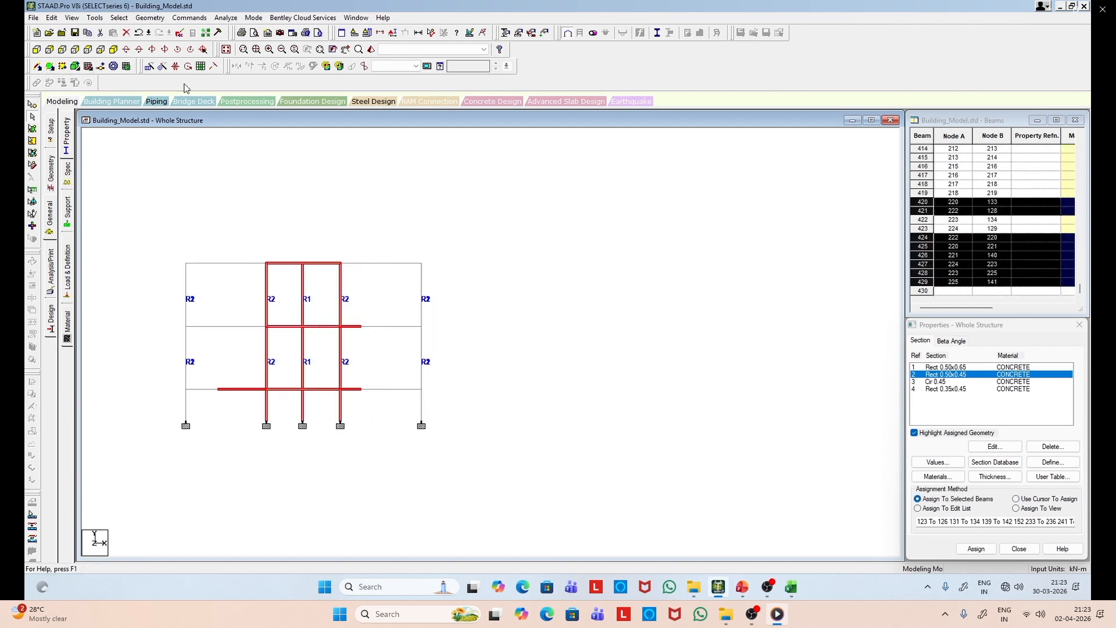
click(114, 48)
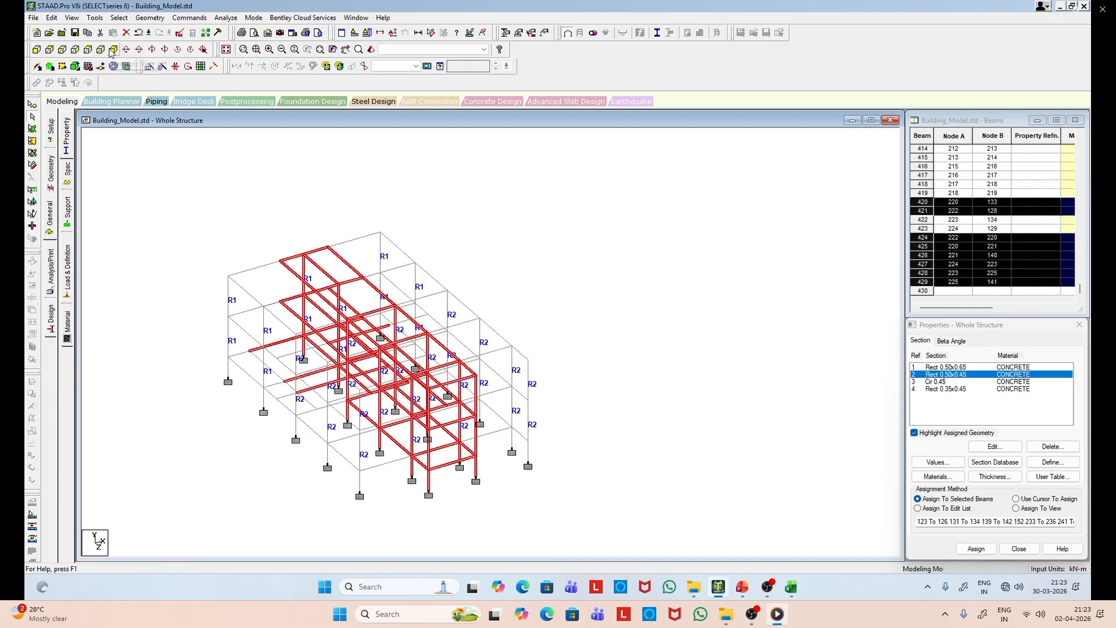
click(72, 17)
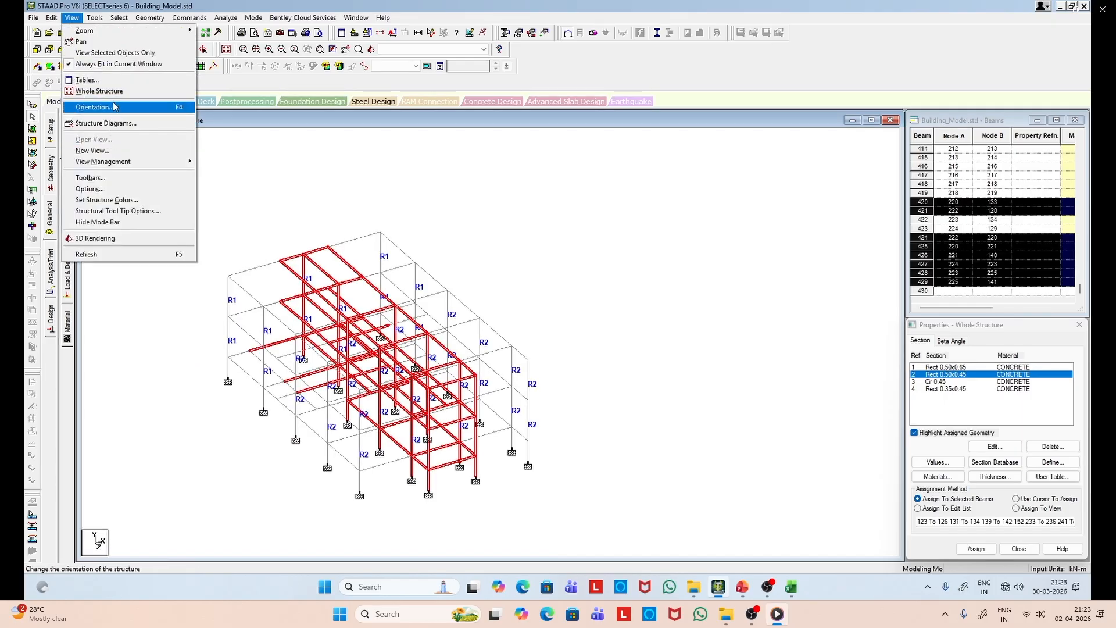
click(116, 52)
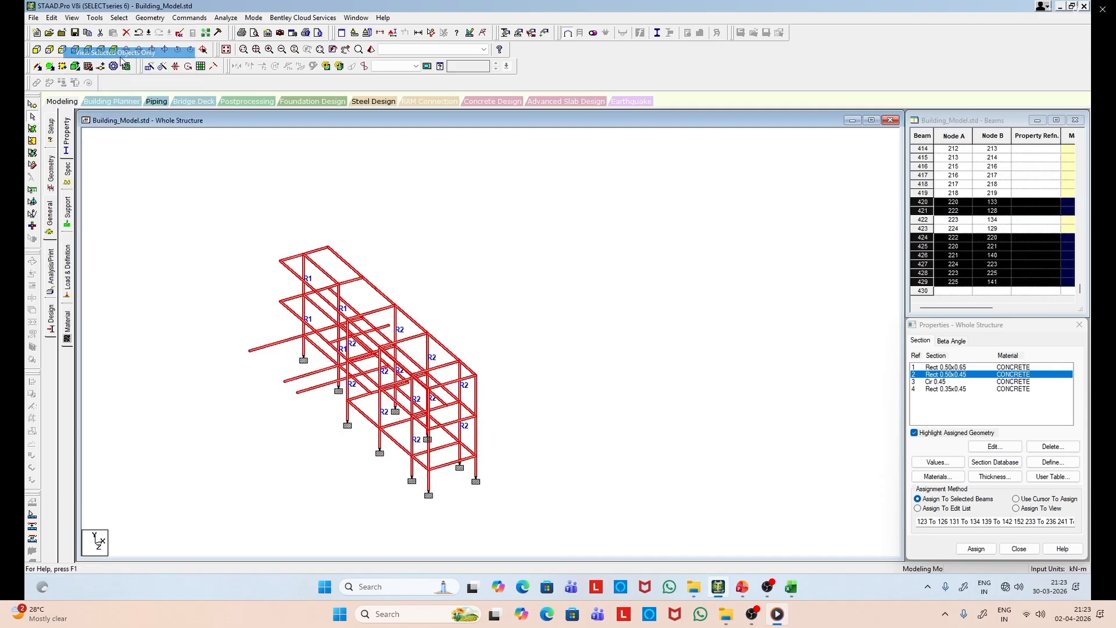
click(580, 263)
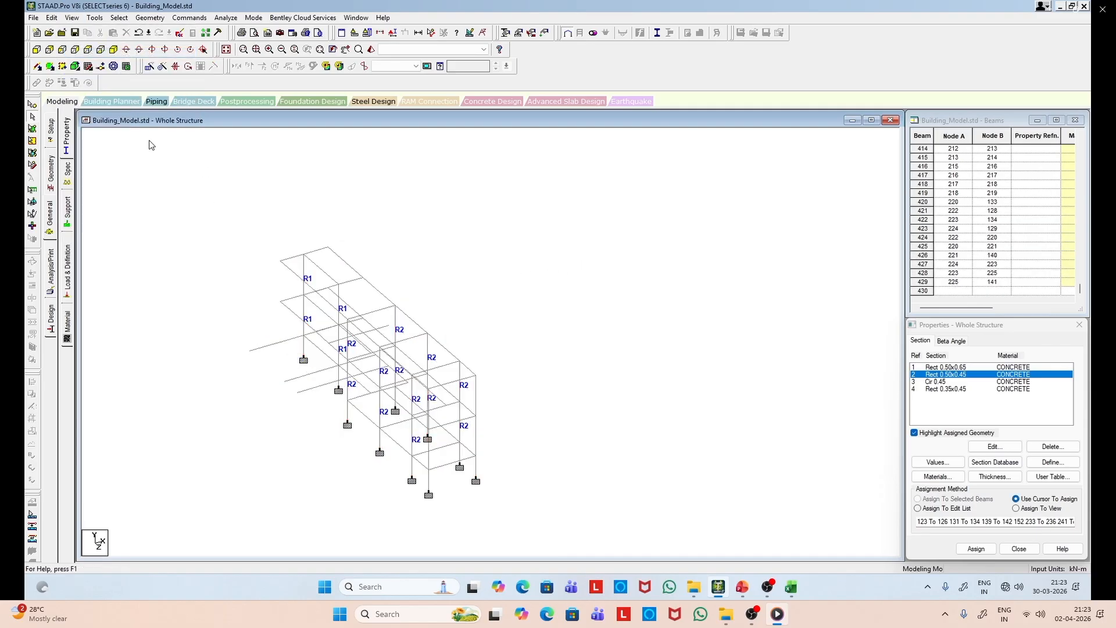
click(49, 49)
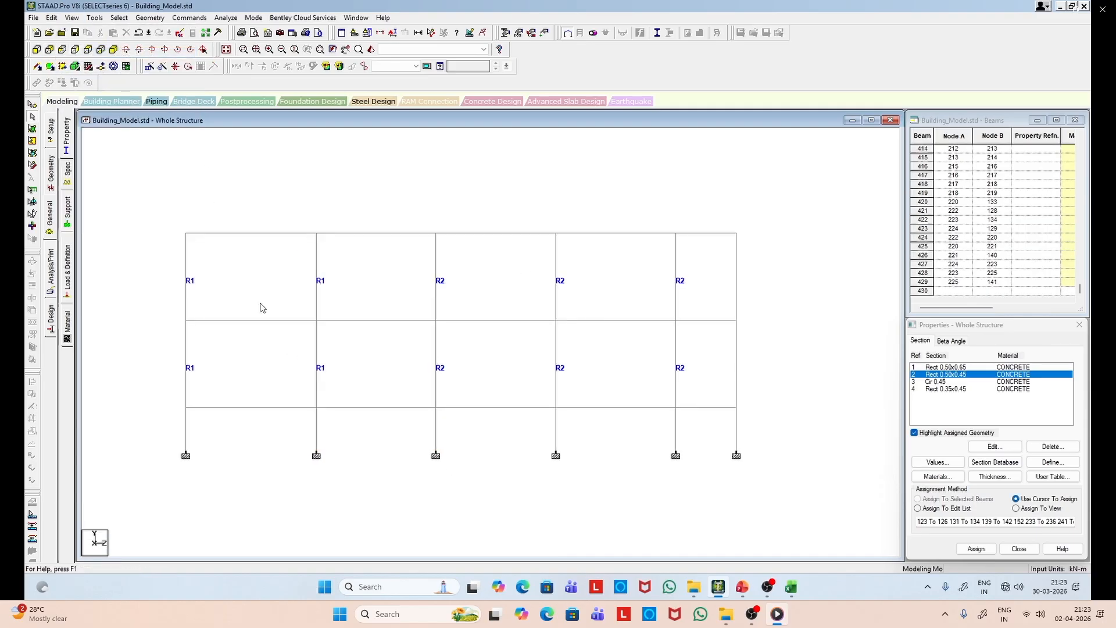
click(738, 270)
click(737, 347)
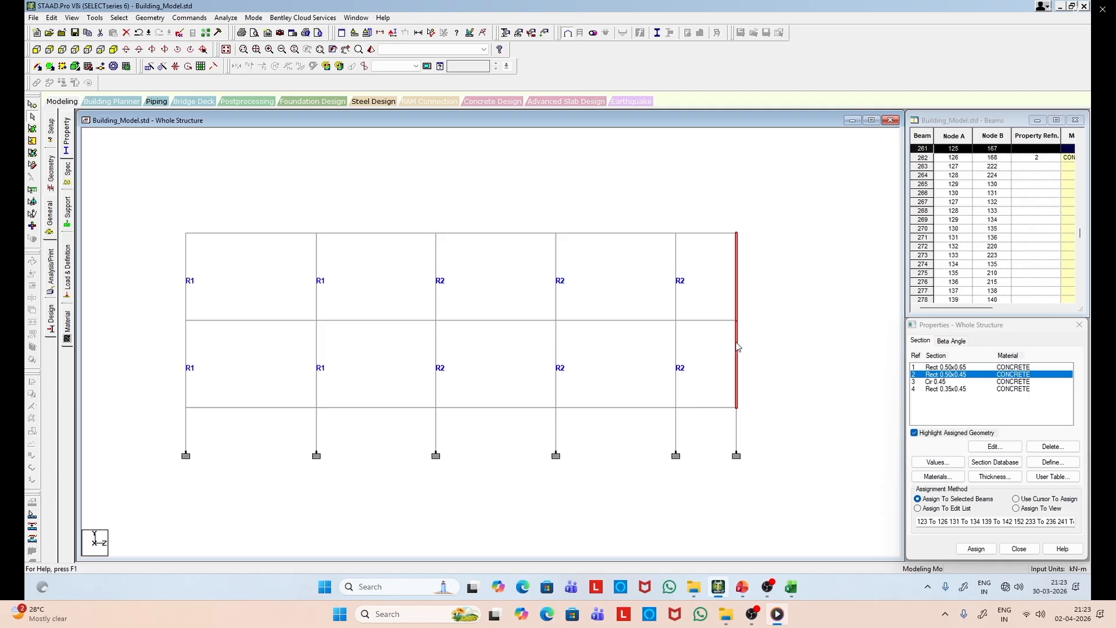
click(114, 48)
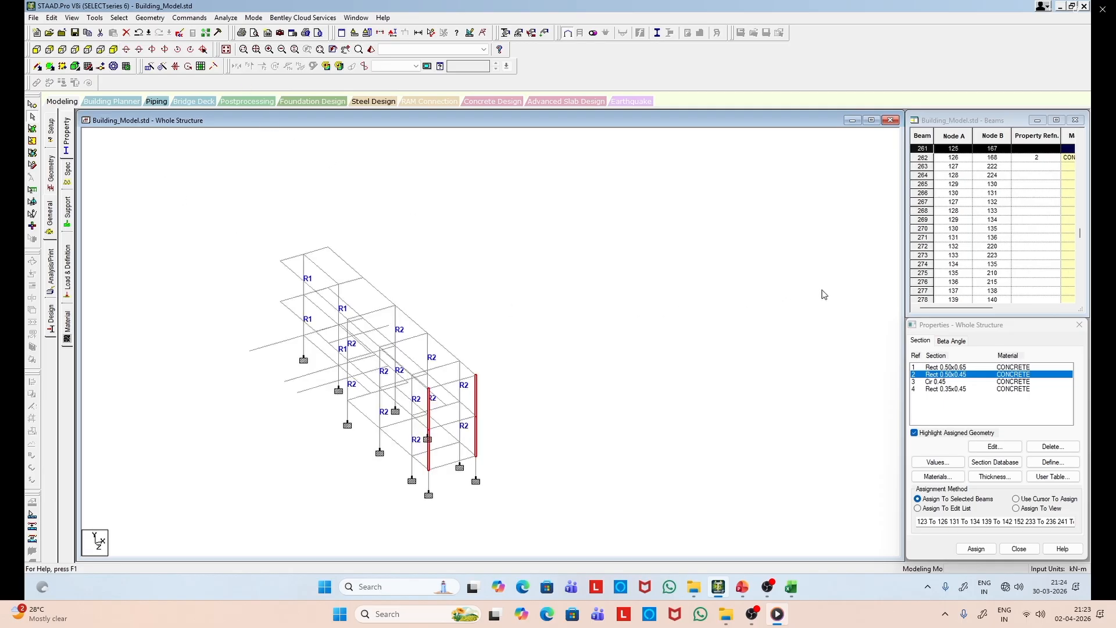
Step: Assign the Cir 0.45 section to the upper two storeys' columns on the last column line of the isolated frame's side view
click(958, 381)
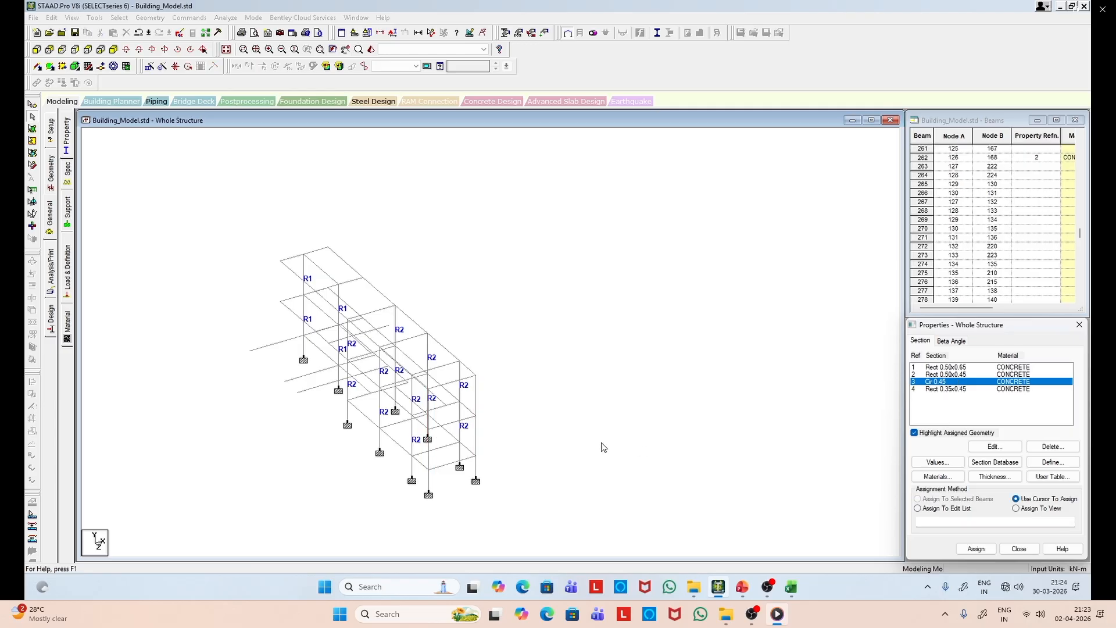
click(64, 52)
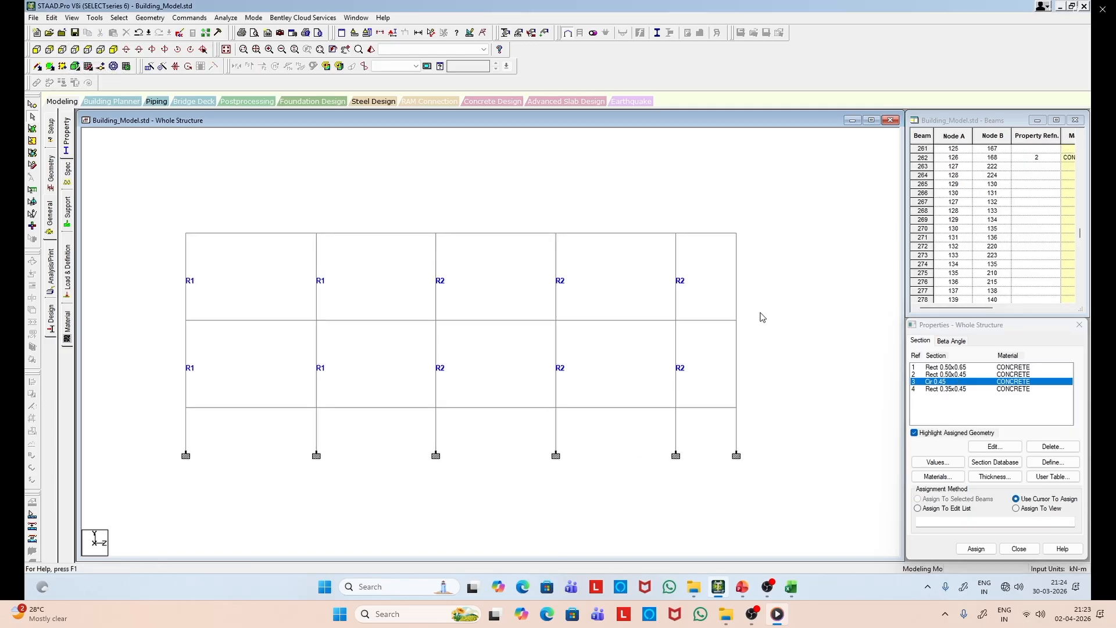
click(737, 284)
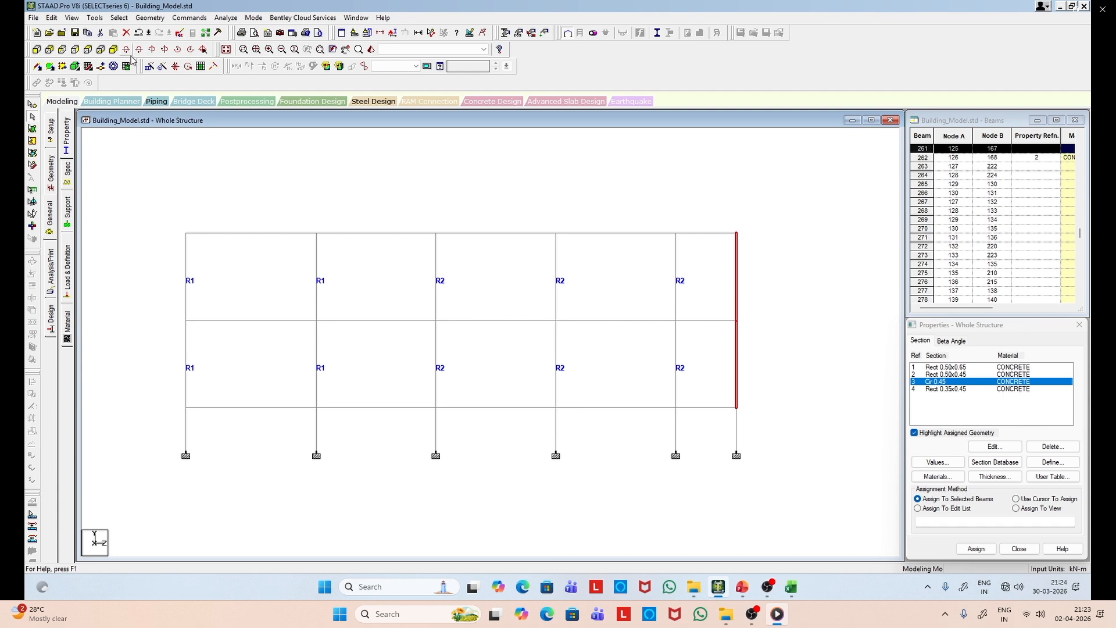
click(113, 50)
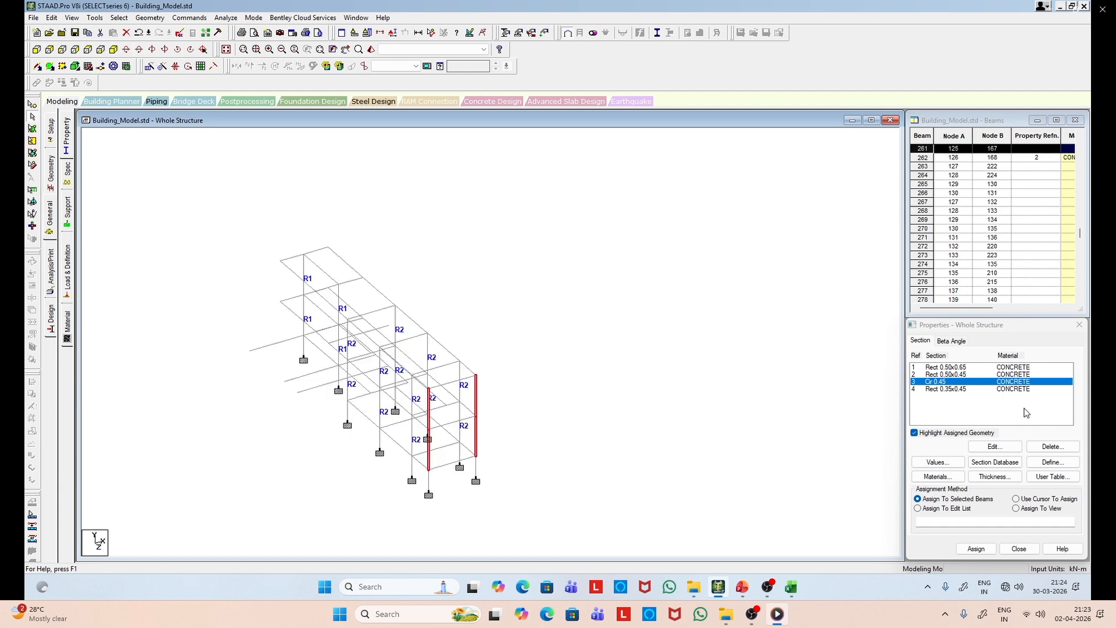
click(980, 549)
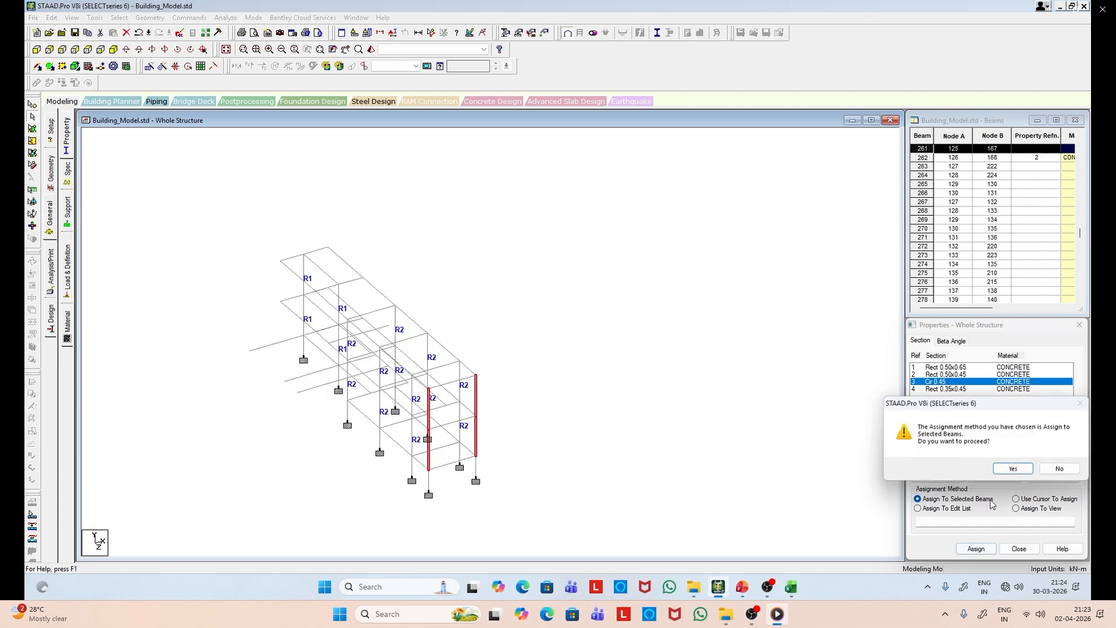
click(1013, 468)
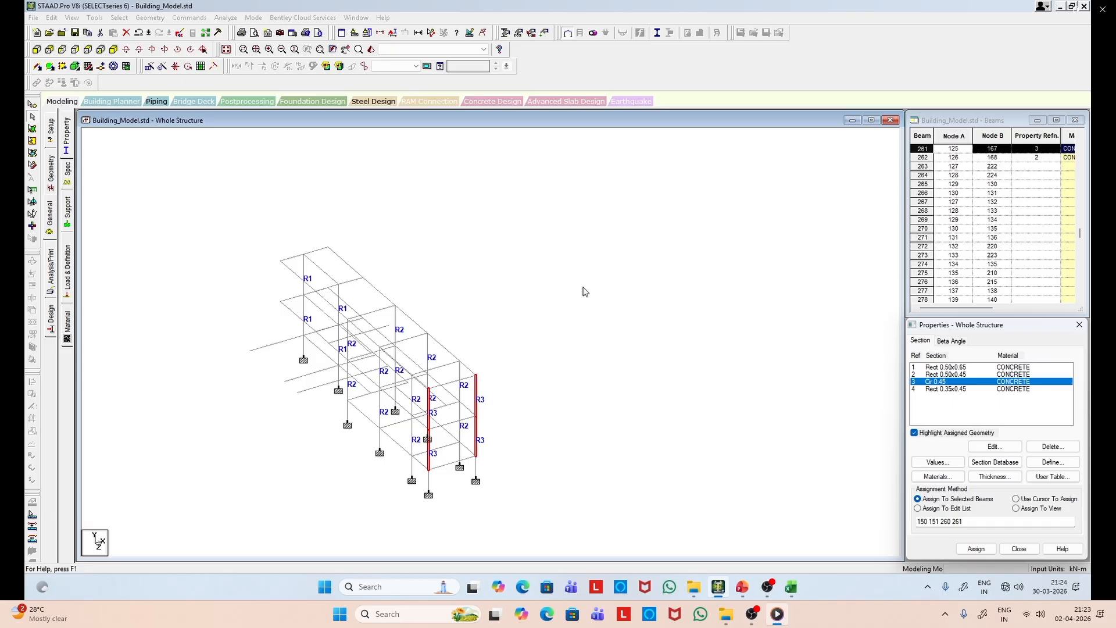
Step: Assign the Cir 0.45 section to the two lowest-storey columns directly beneath the circular columns
click(476, 472)
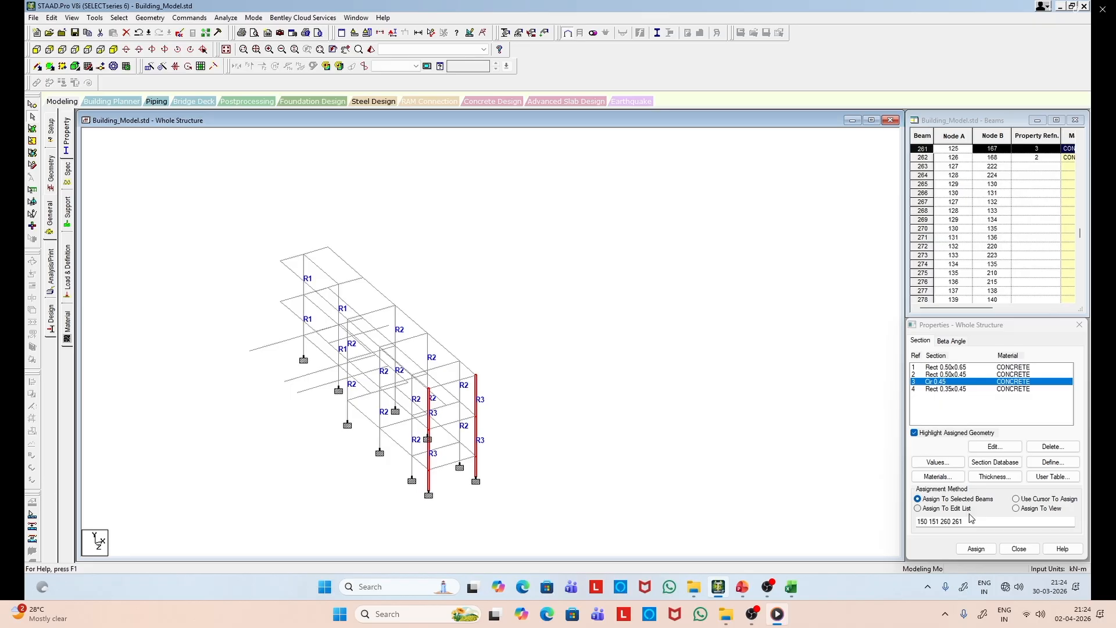
click(976, 549)
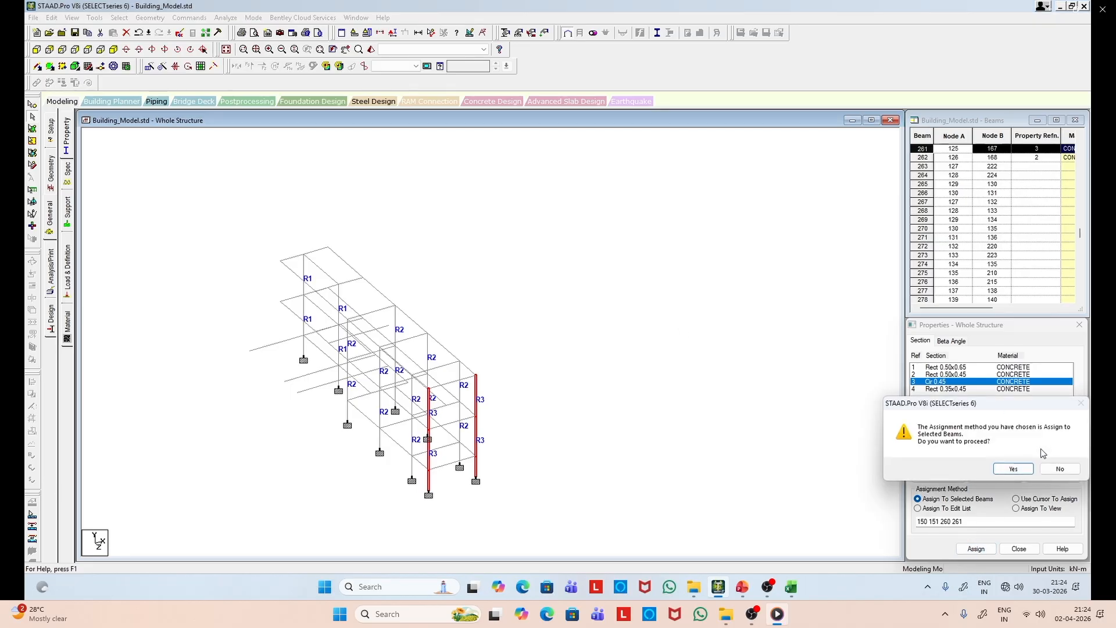
click(1021, 470)
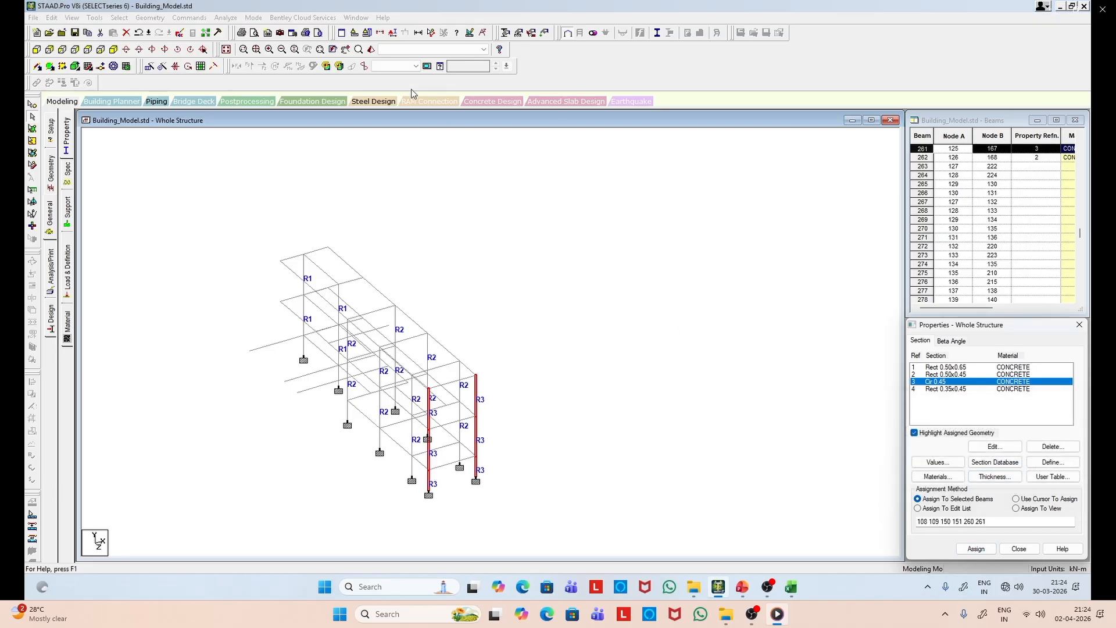
Step: Restore the display of the whole structure and show it in the front view with nothing selected
click(71, 17)
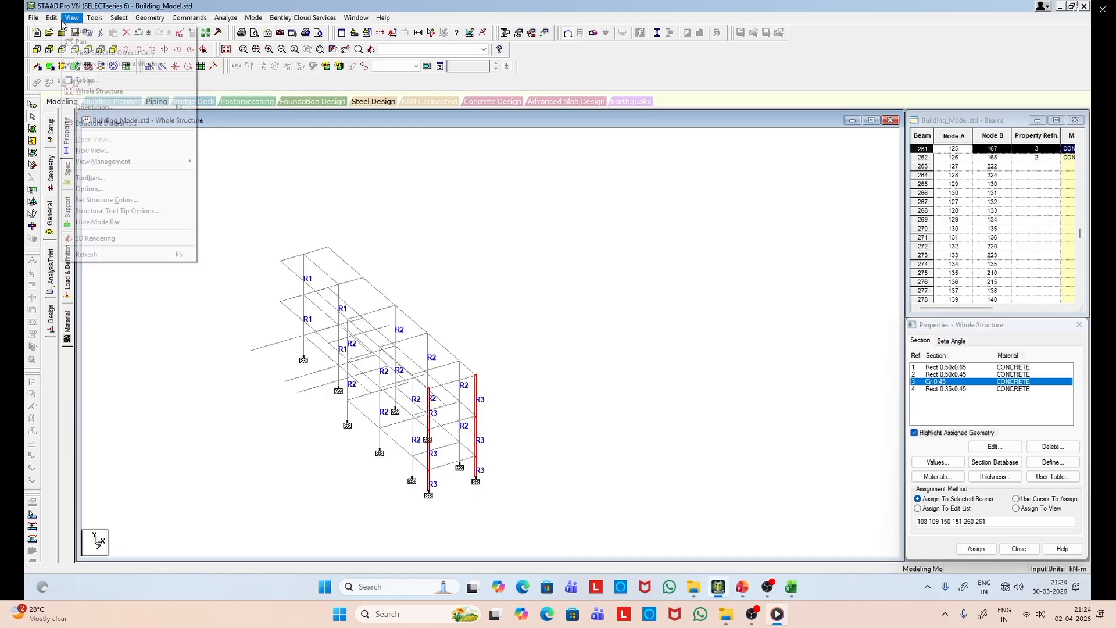
click(125, 92)
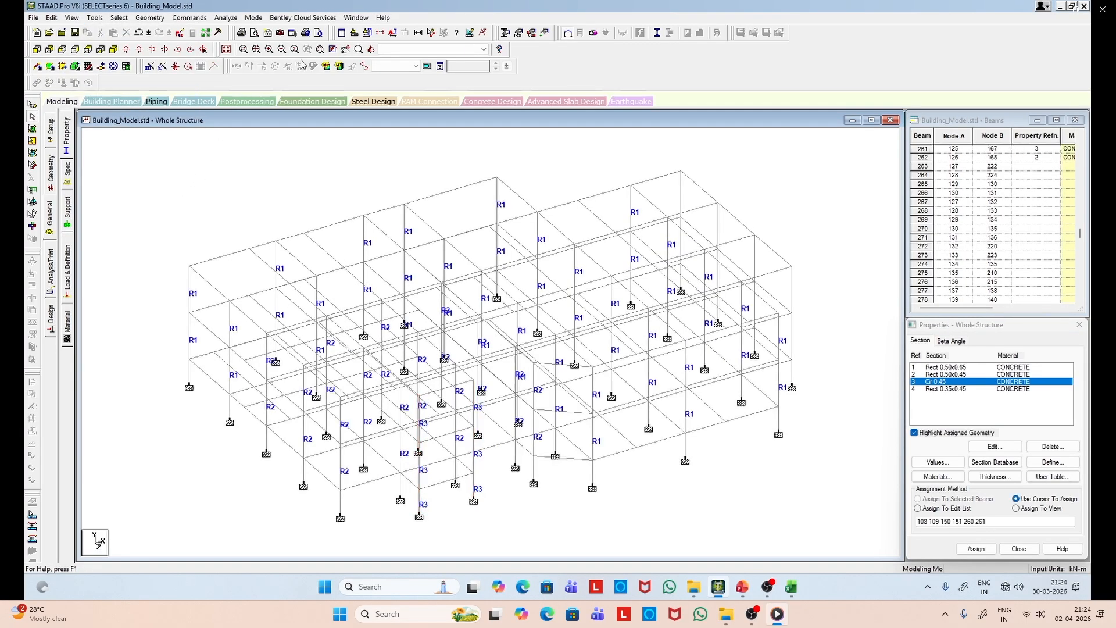
click(364, 66)
drag(642, 392, 556, 404)
drag(510, 392, 515, 331)
click(991, 180)
click(37, 50)
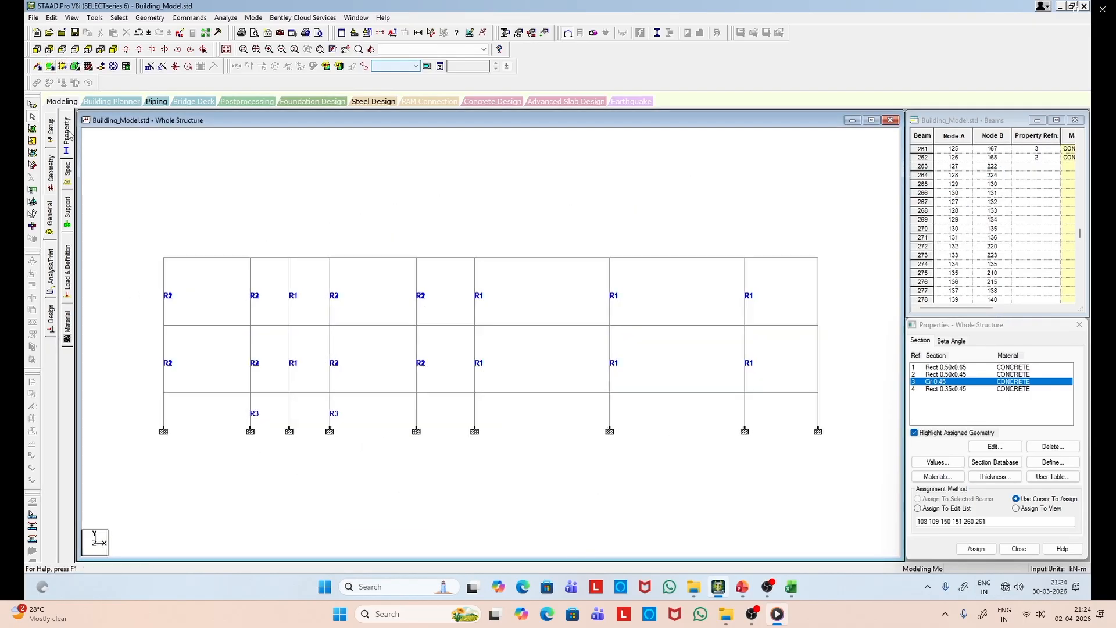
click(475, 413)
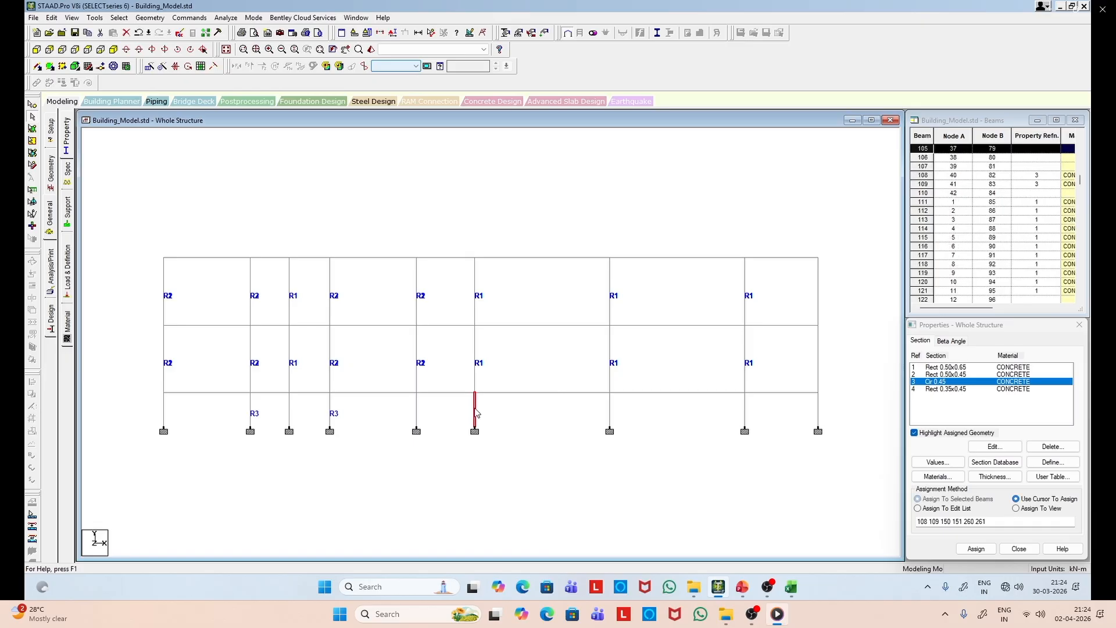
ctrl+click(610, 410)
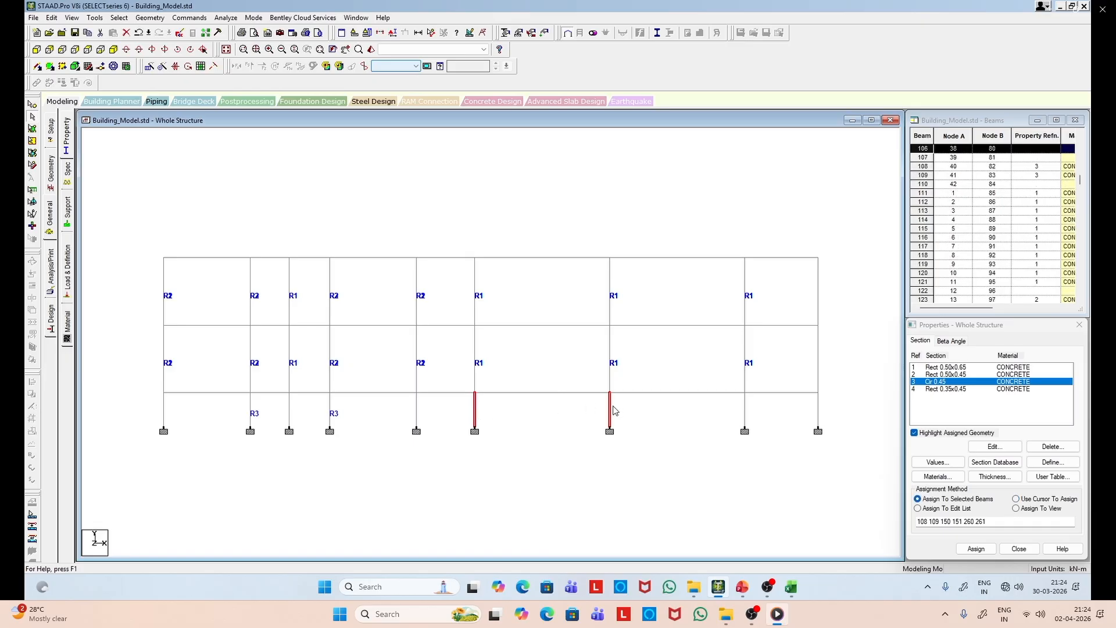
ctrl+click(745, 410)
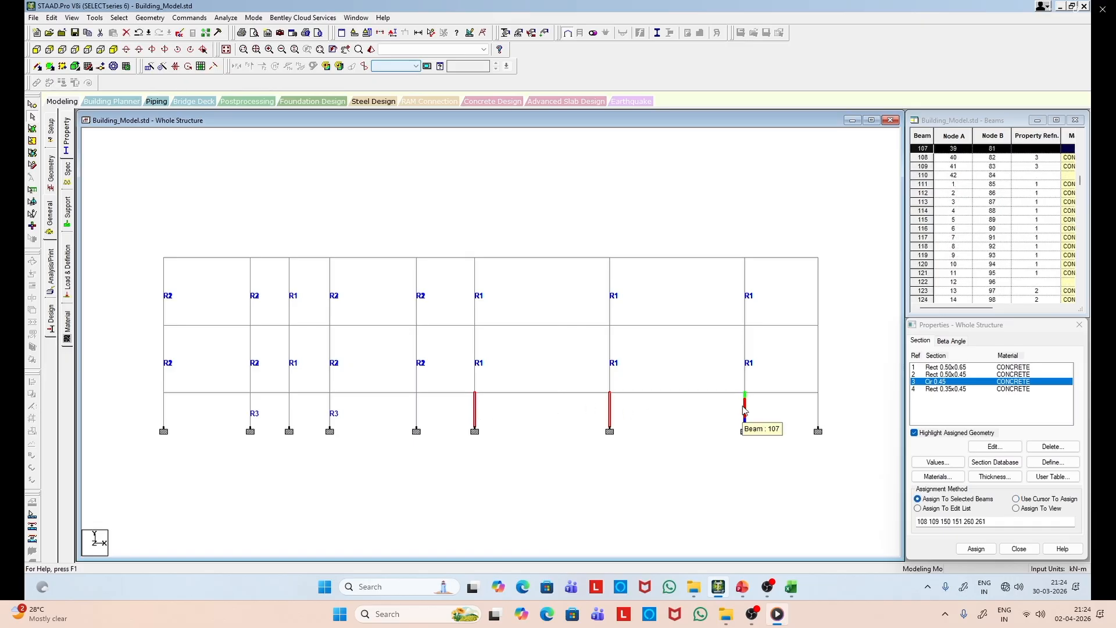
click(819, 376)
click(113, 49)
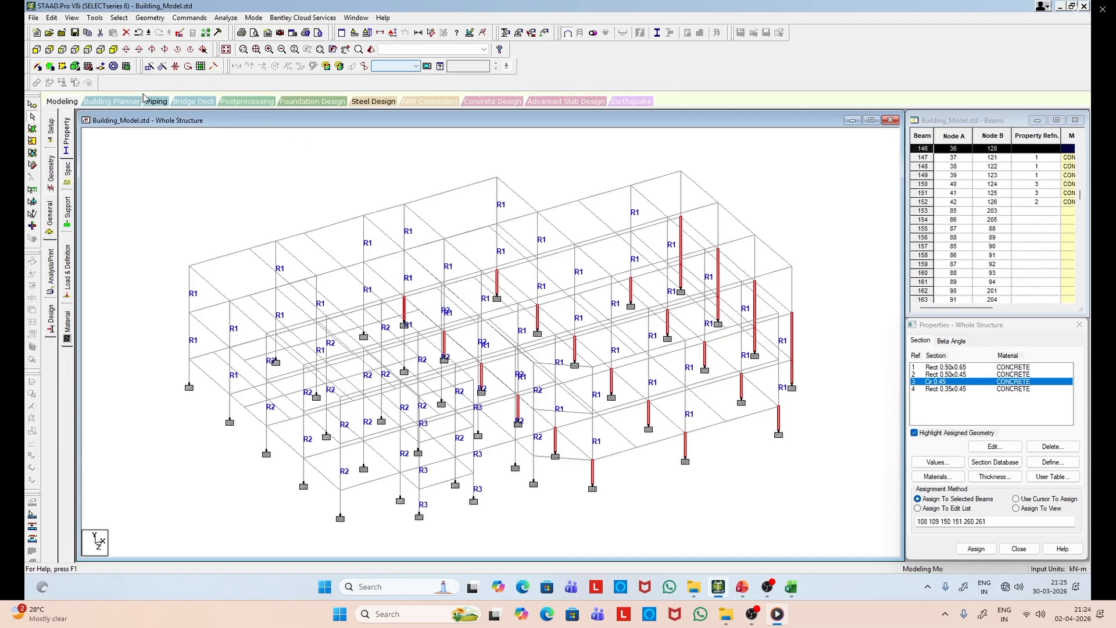
click(36, 50)
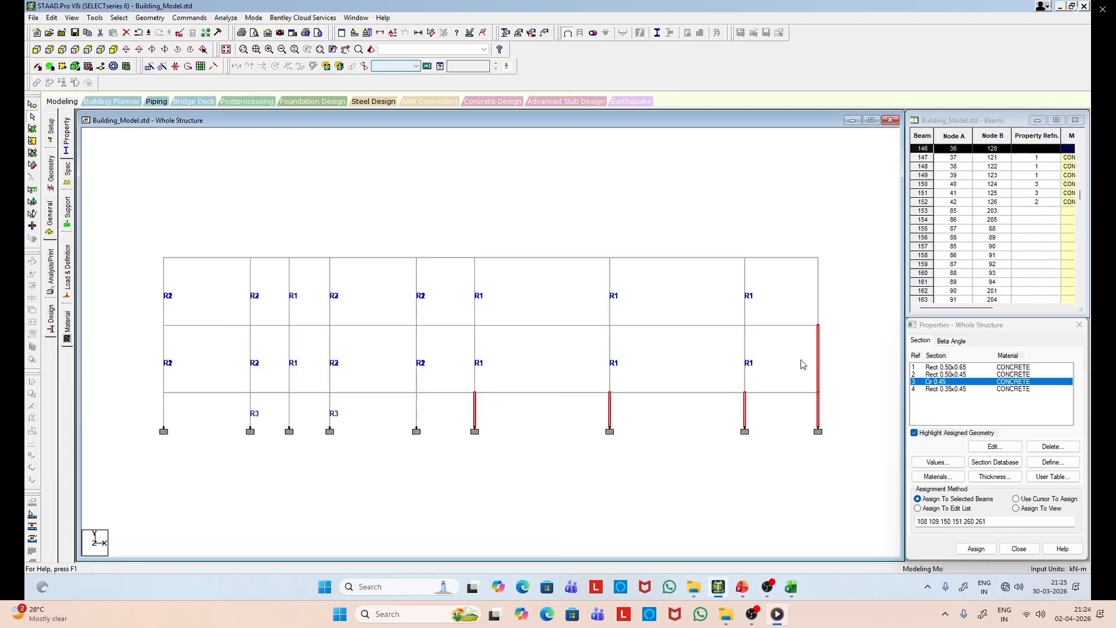
ctrl+click(820, 348)
ctrl+click(818, 401)
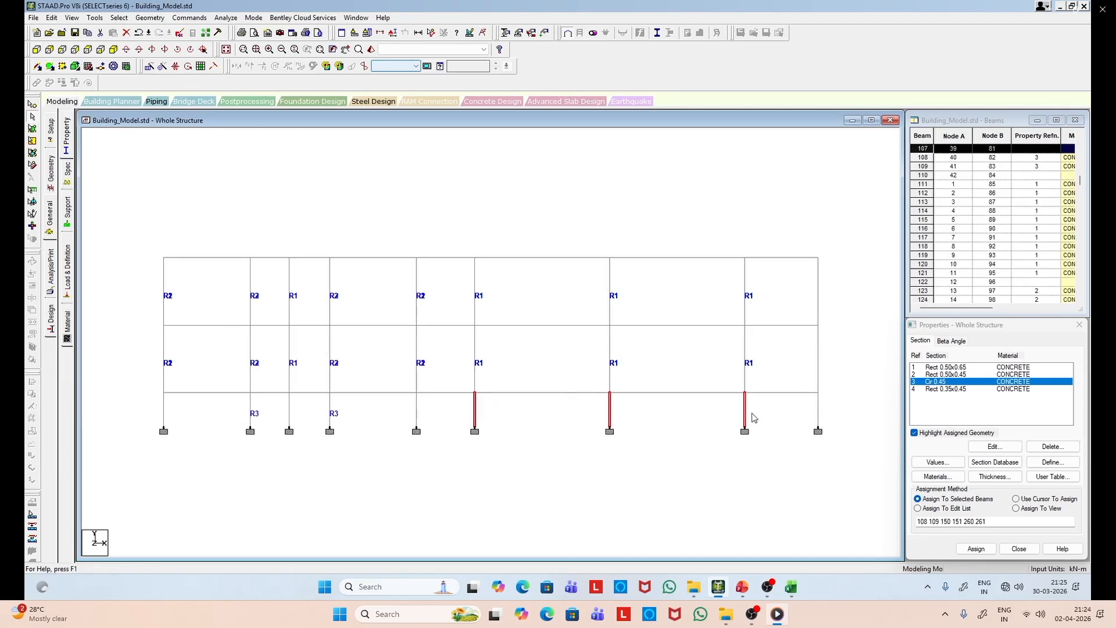
Step: Assign the Rect 0.50x0.65 section to the lowest-storey columns on the sixth, seventh and eighth column lines of the front view
click(940, 367)
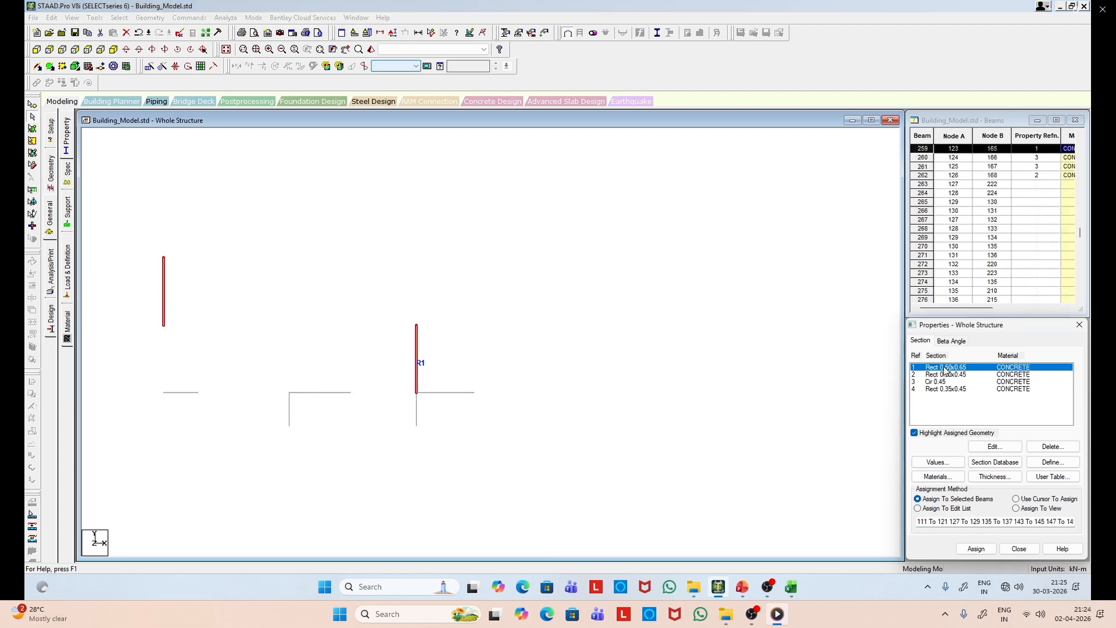
click(474, 407)
ctrl+click(610, 407)
ctrl+click(745, 413)
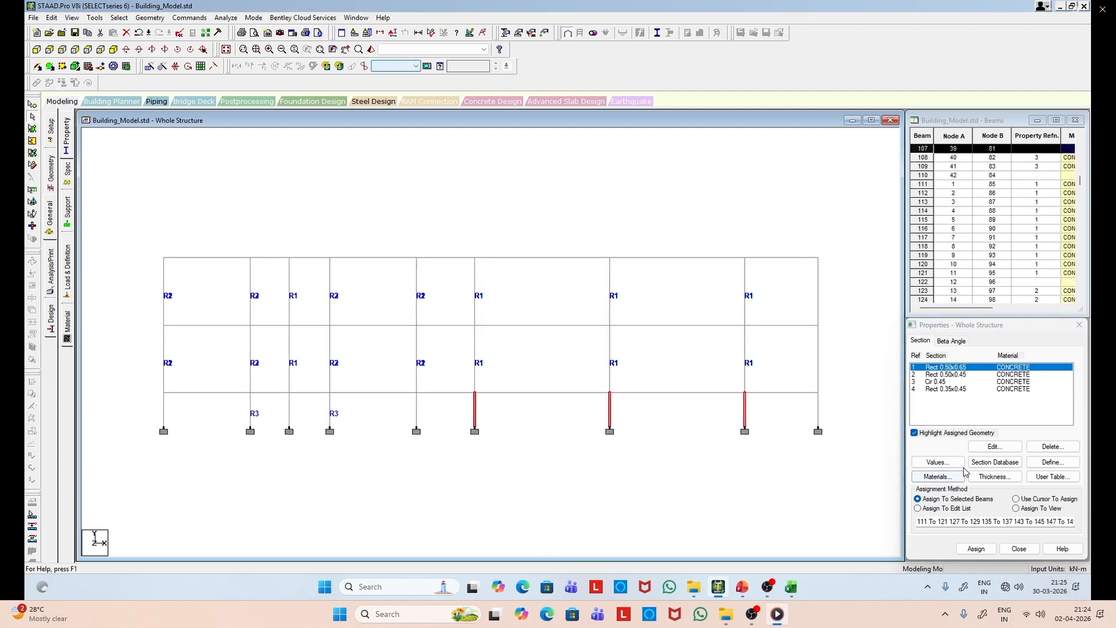
click(975, 548)
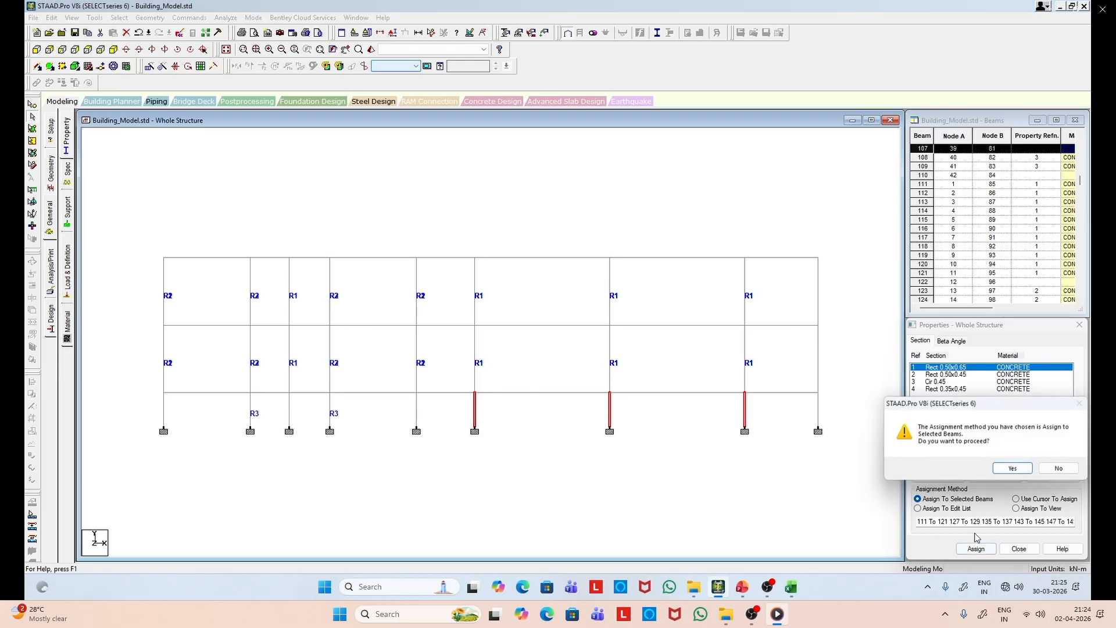
click(1001, 472)
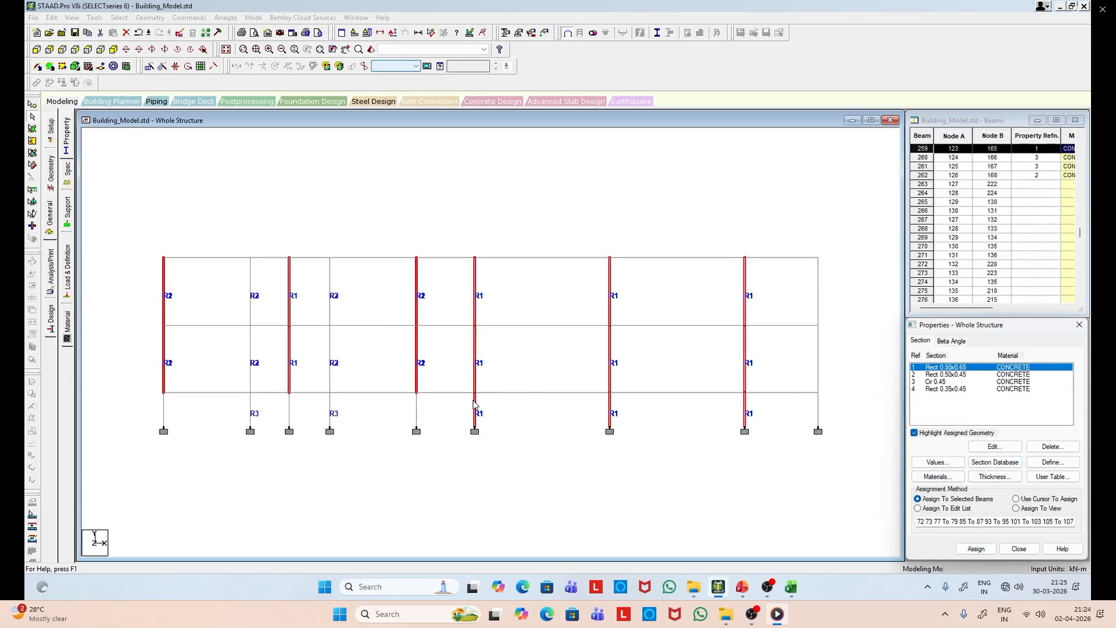
Step: Assign the Rect 0.50x0.65 section to the lowest-storey columns on the first and second column lines of the side view
click(113, 50)
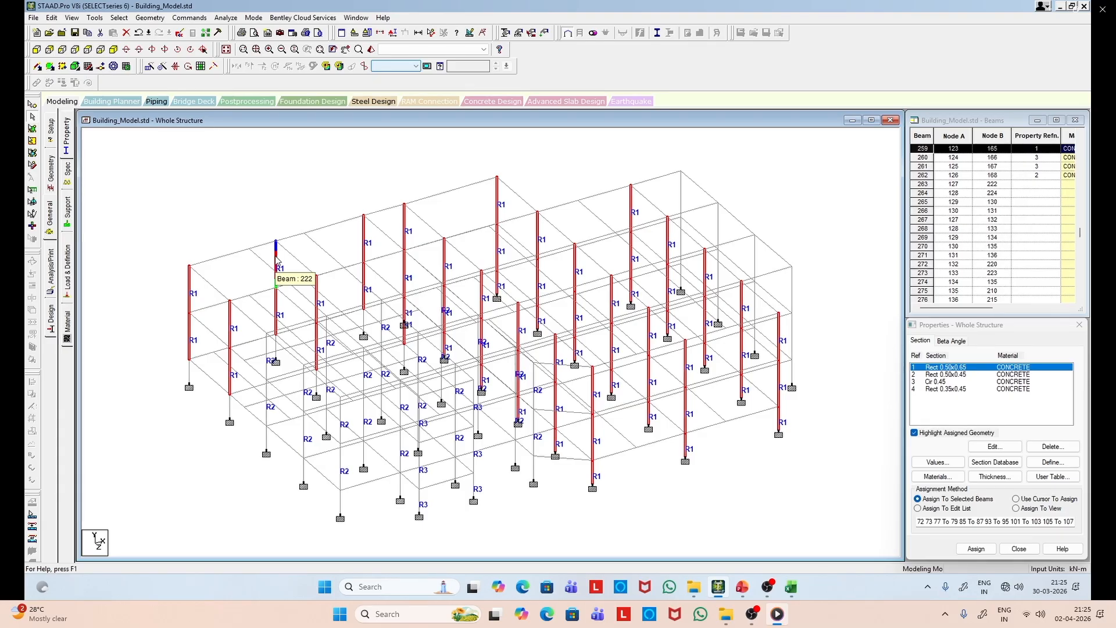
click(62, 49)
click(252, 483)
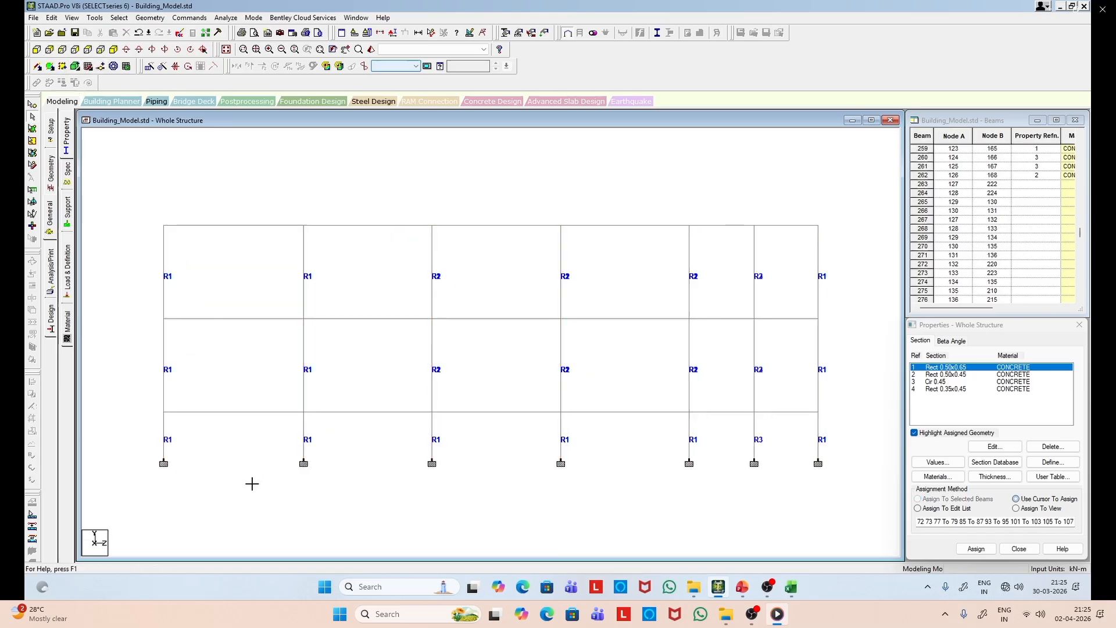
click(164, 430)
ctrl+click(306, 430)
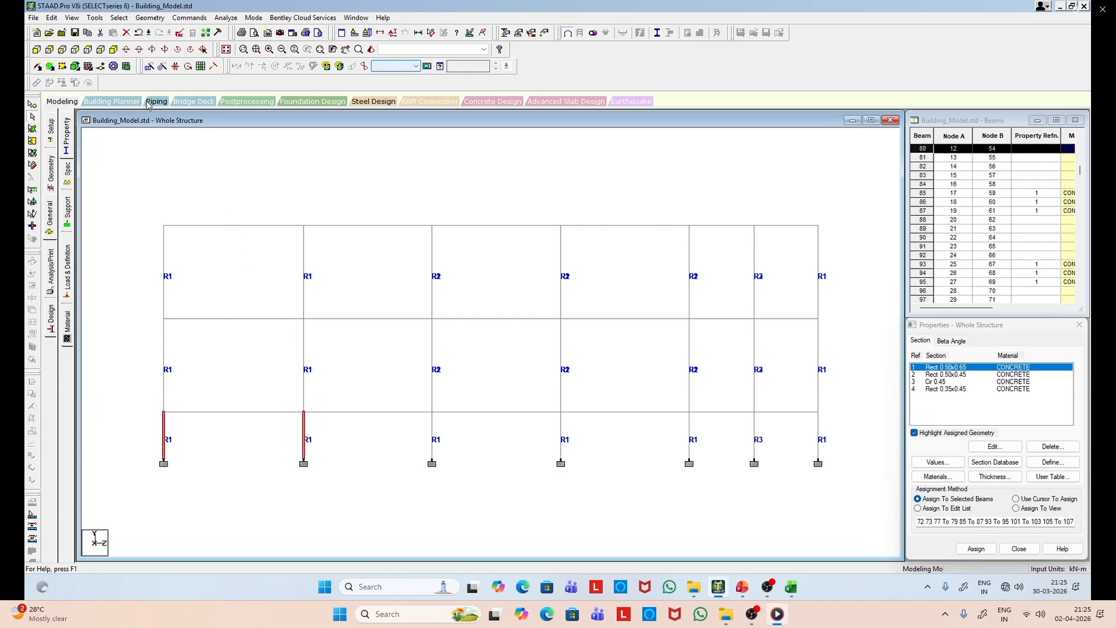
click(113, 49)
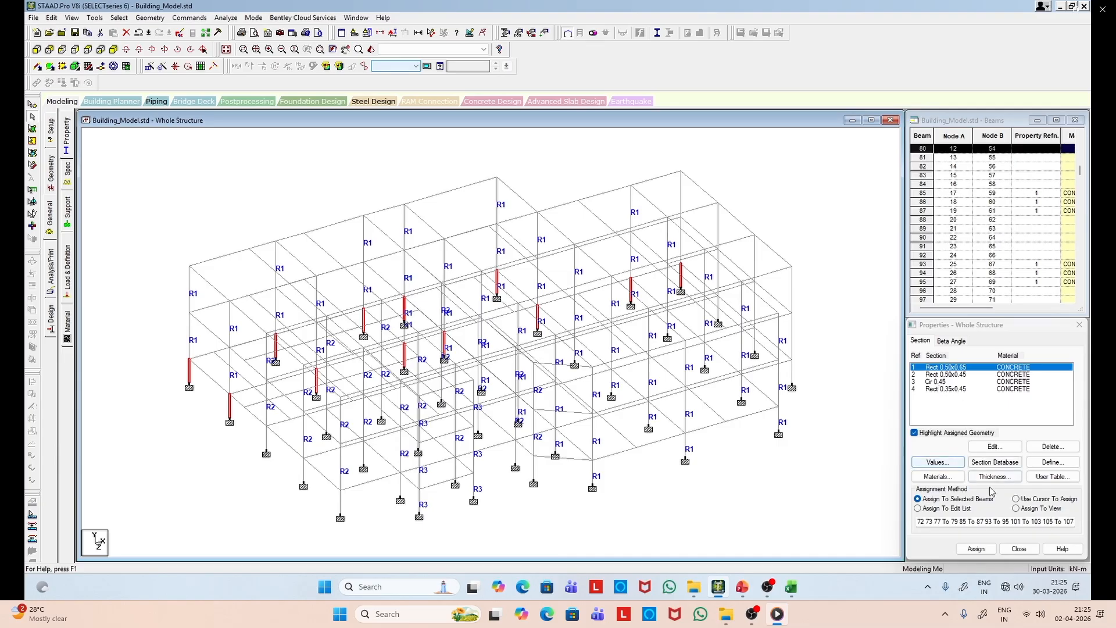
click(977, 549)
click(1011, 469)
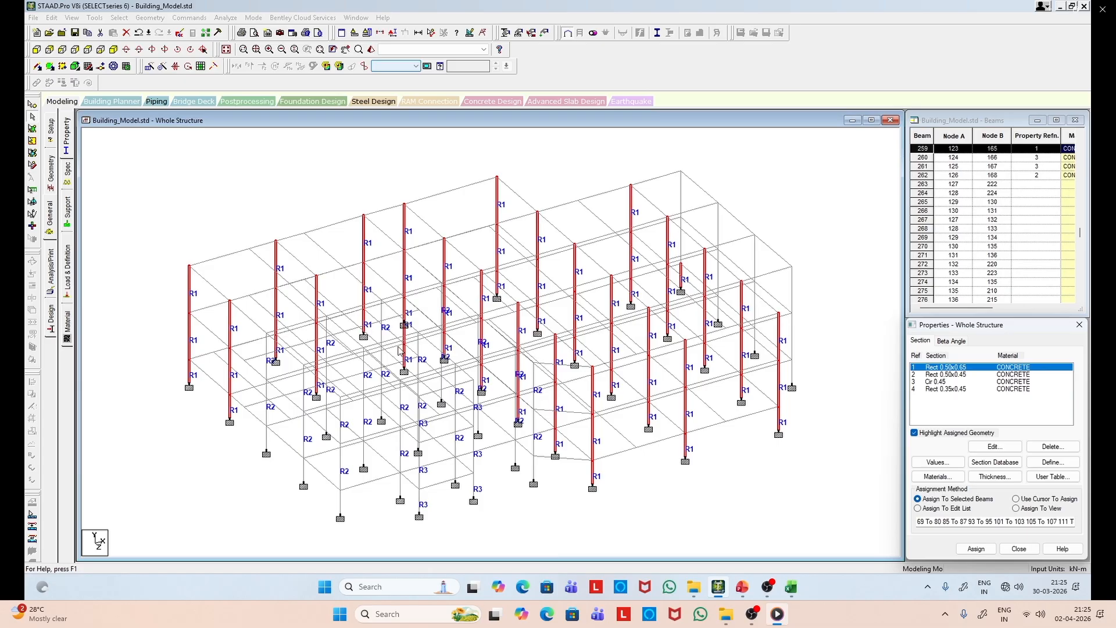
Step: Check the section and geometry details of the lowest-storey column on the first side-view line and fifth front-view line
click(359, 319)
click(363, 319)
double_click(364, 321)
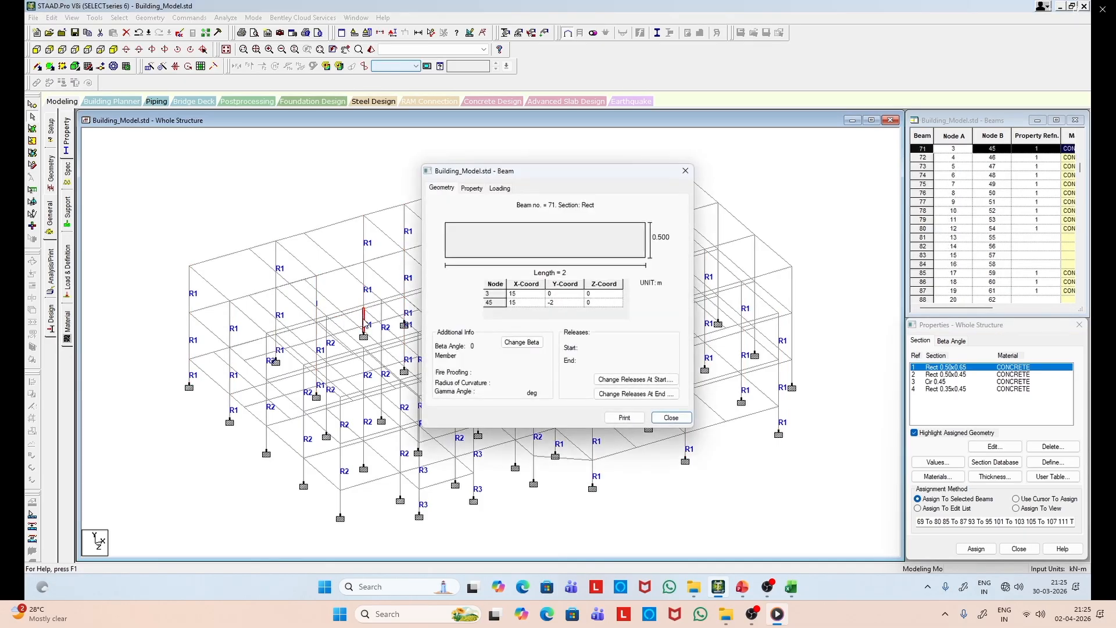
click(672, 418)
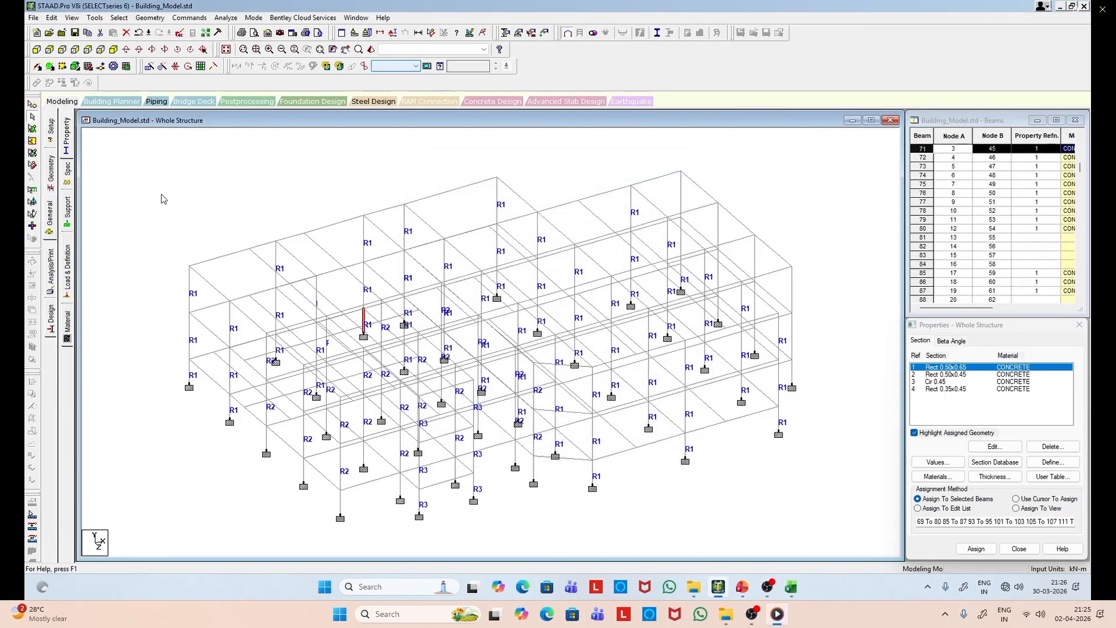
Step: Isolate the first five column lines of the front view, clear the selection, and show the isolated frame from the side
click(37, 49)
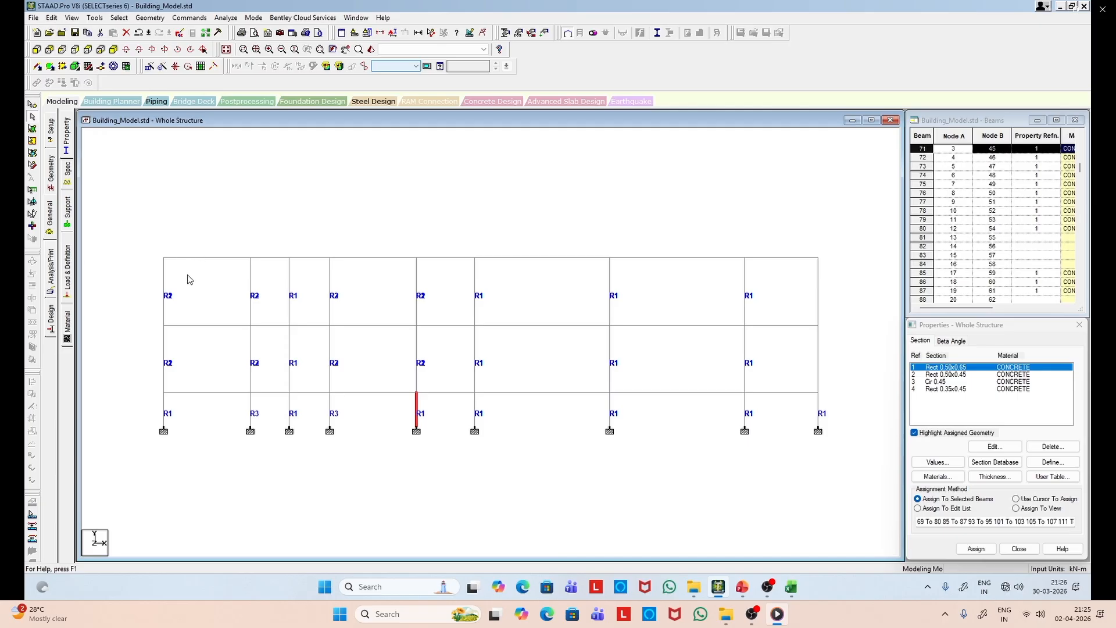
drag(133, 233, 423, 438)
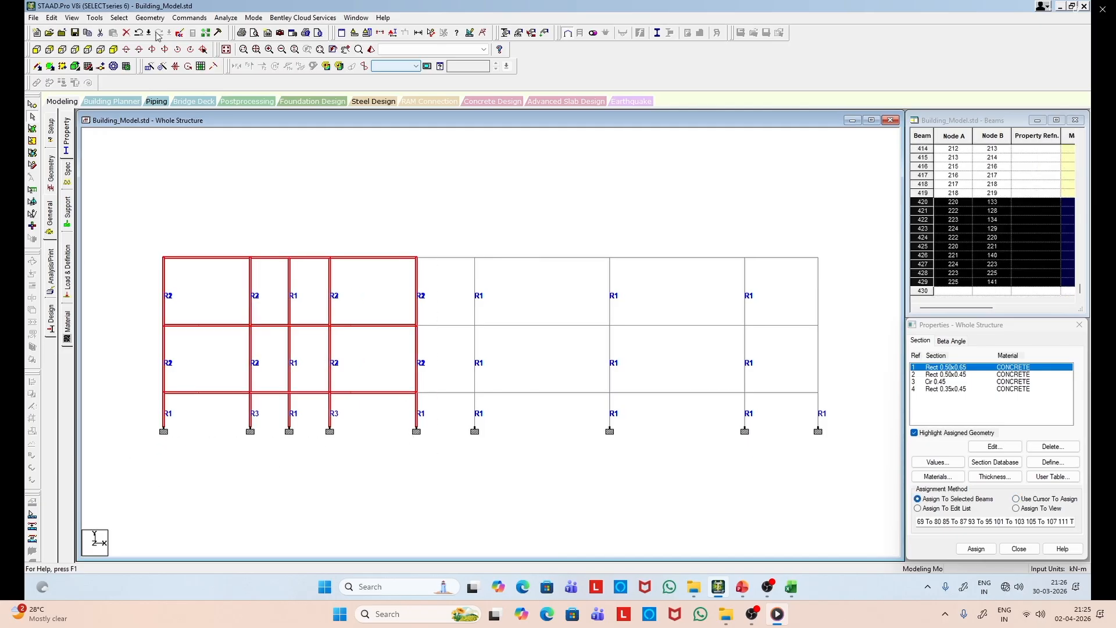
click(113, 48)
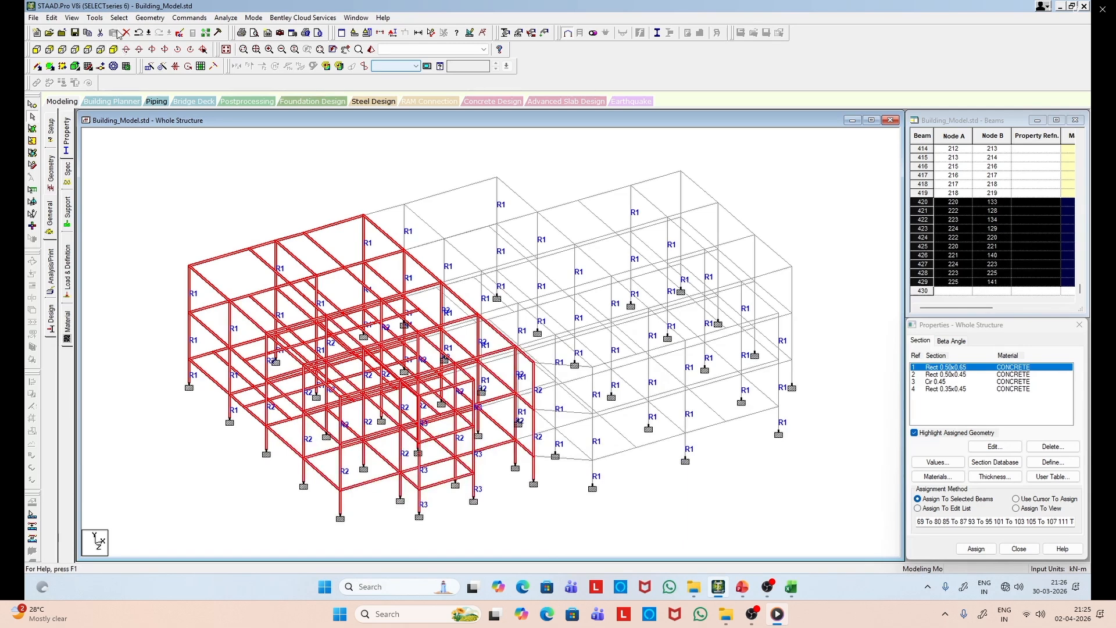
click(72, 17)
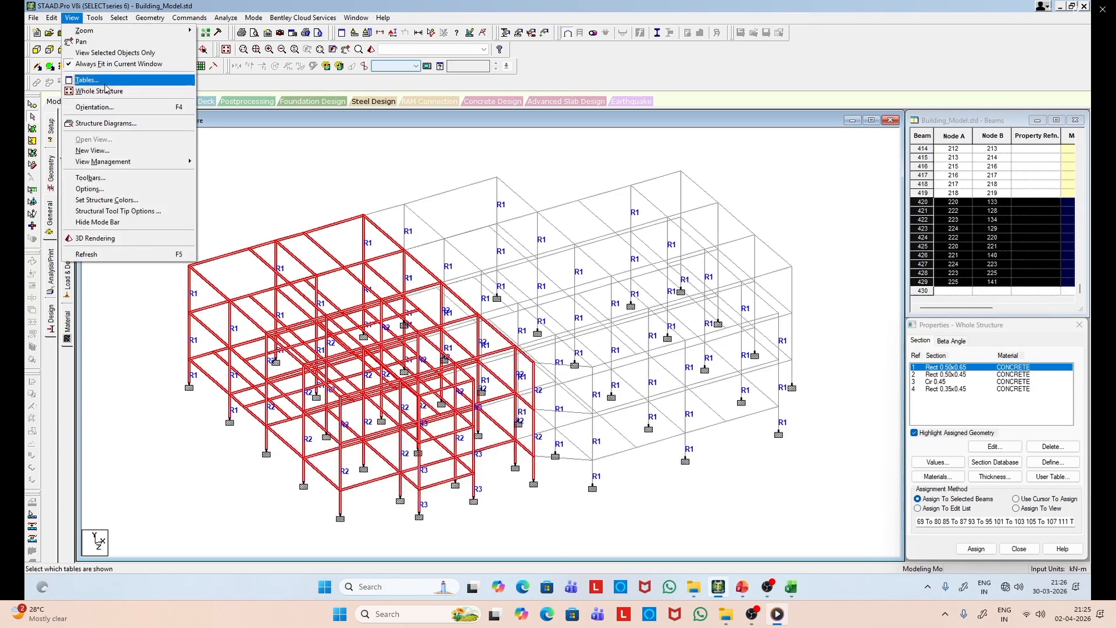
click(108, 53)
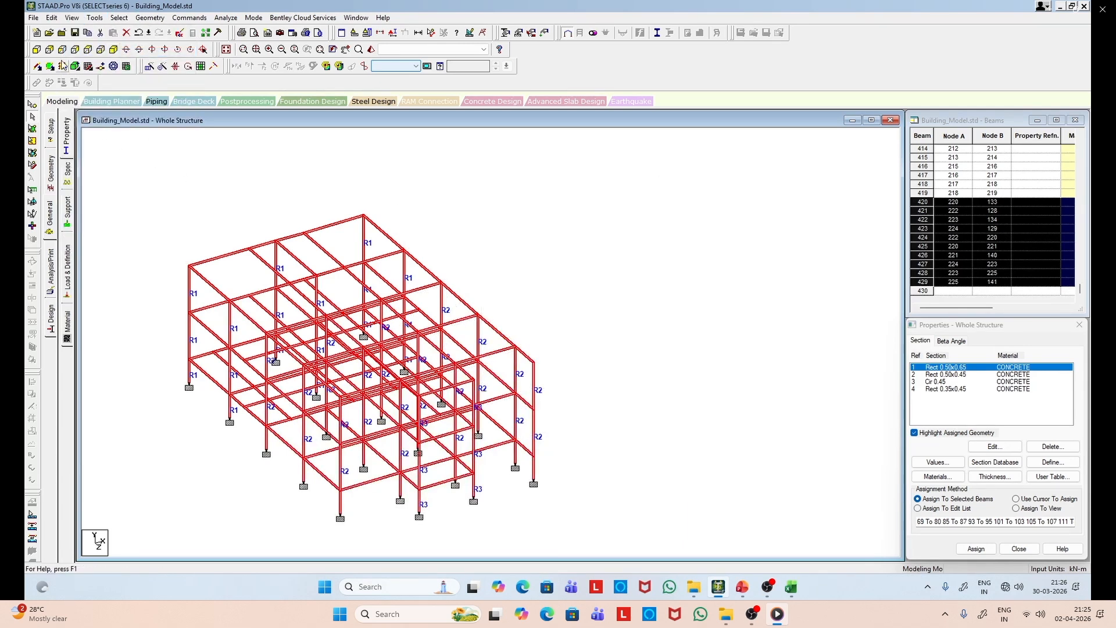
click(153, 200)
click(62, 49)
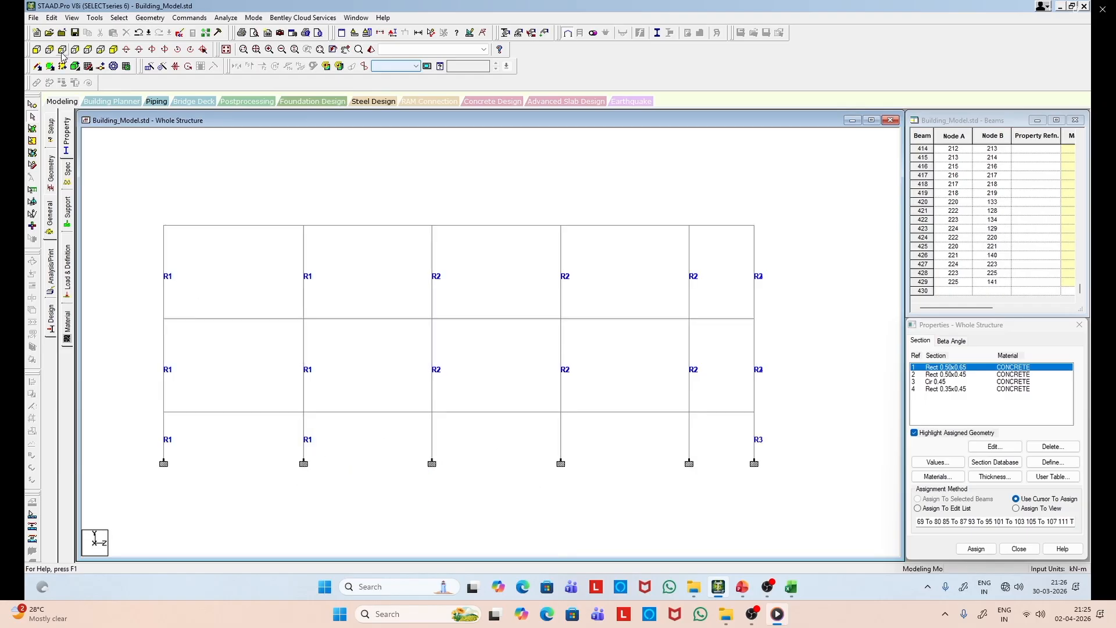
click(433, 436)
ctrl+click(561, 423)
ctrl+click(690, 439)
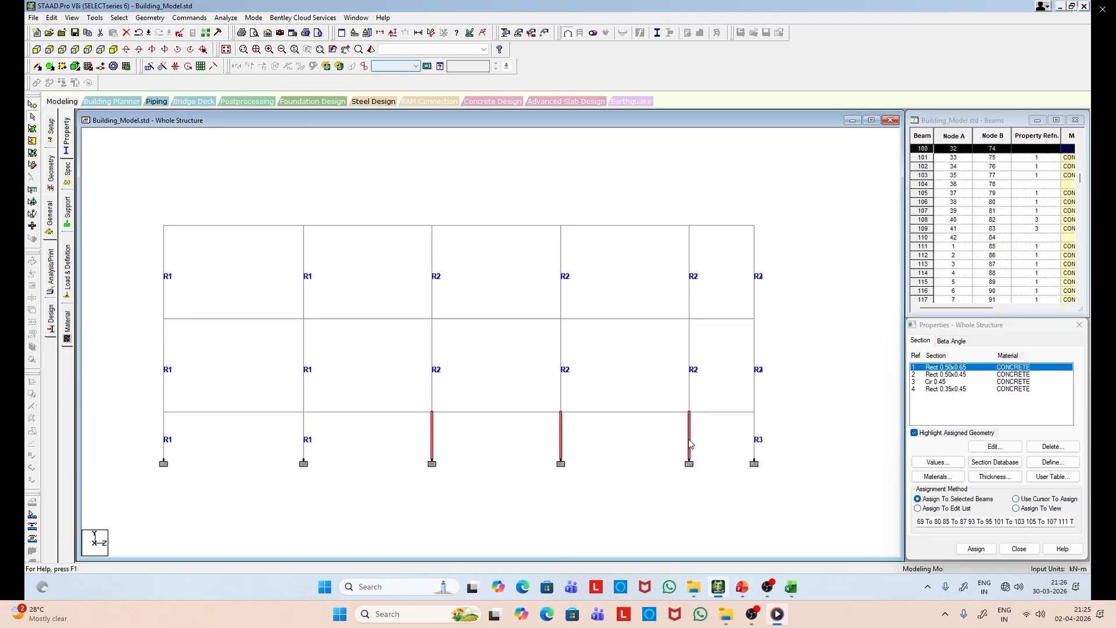
click(114, 49)
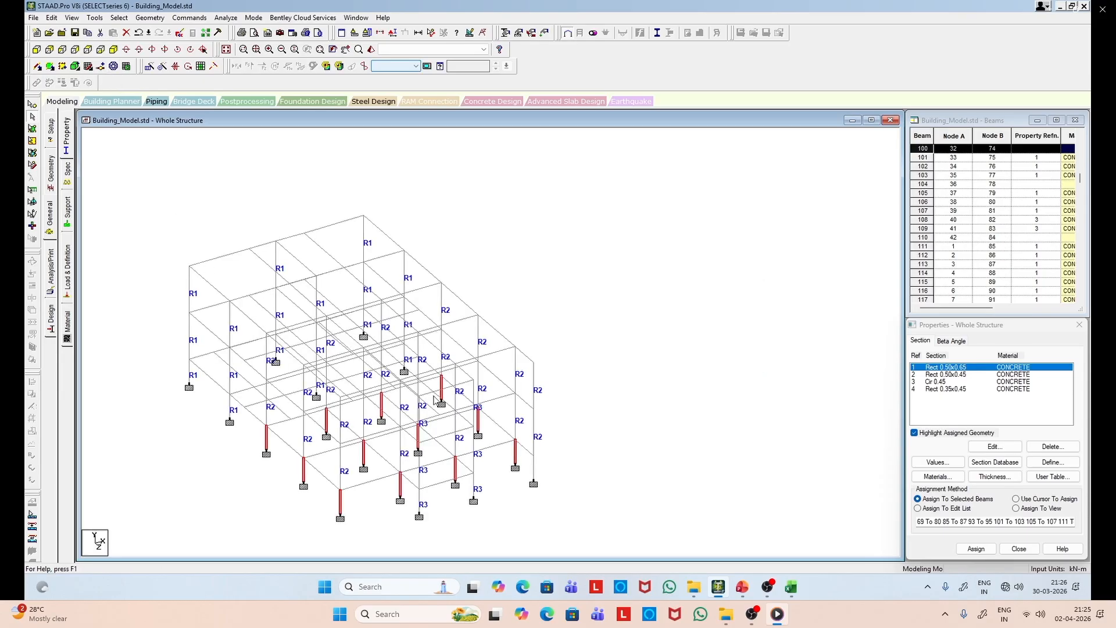
ctrl+click(534, 462)
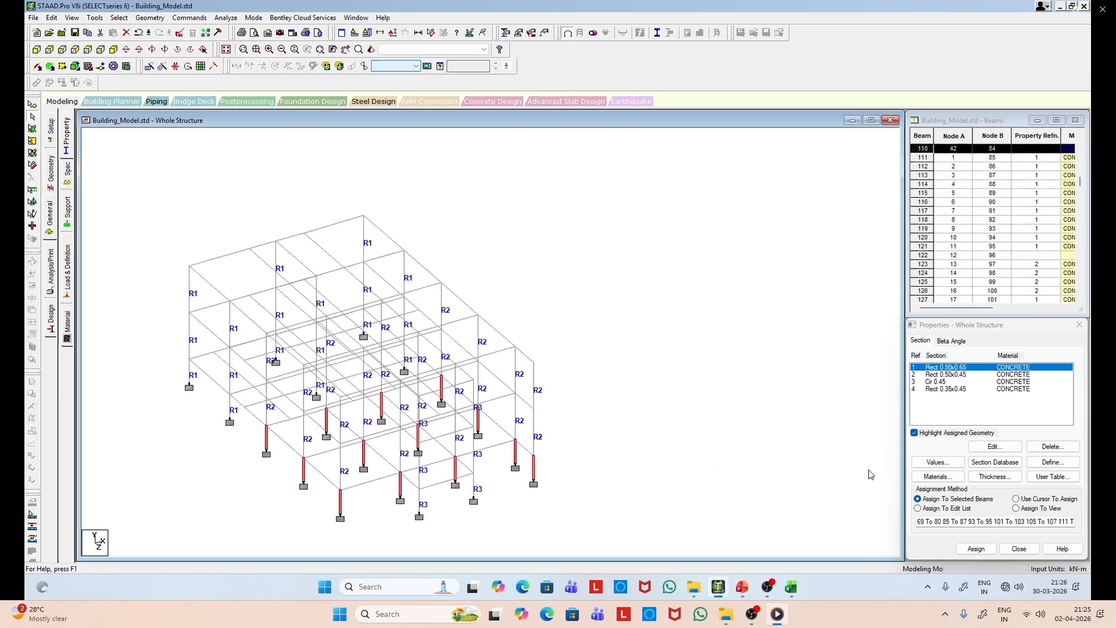
Step: Assign the Rect 0.50x0.45 section to the lowest-storey columns on the third to fifth side-view lines and the single unassigned corner column
click(932, 376)
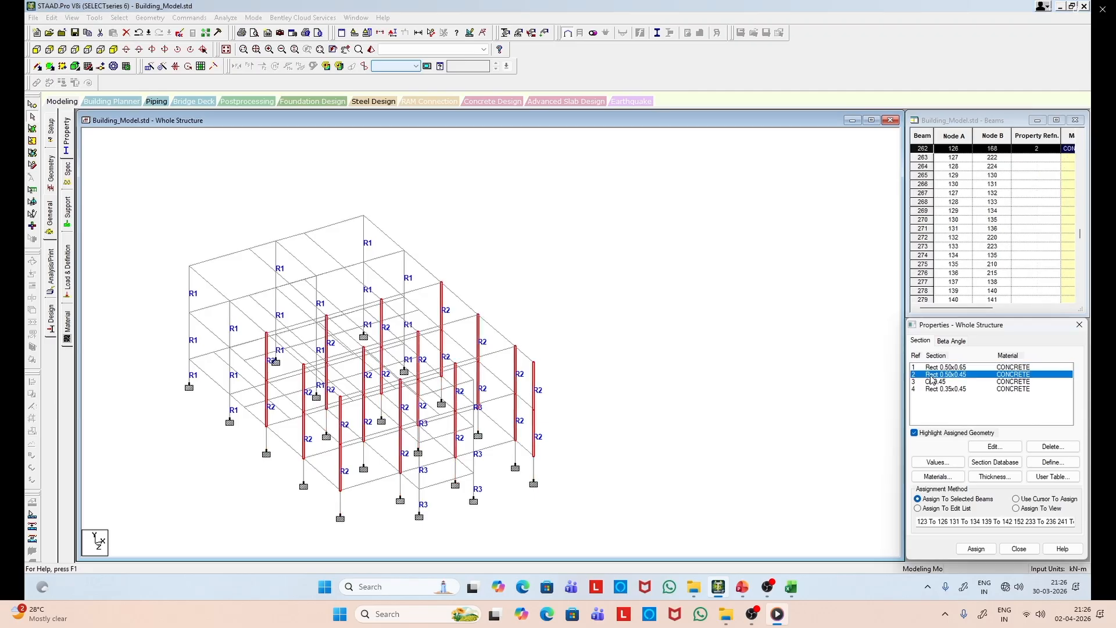
click(63, 50)
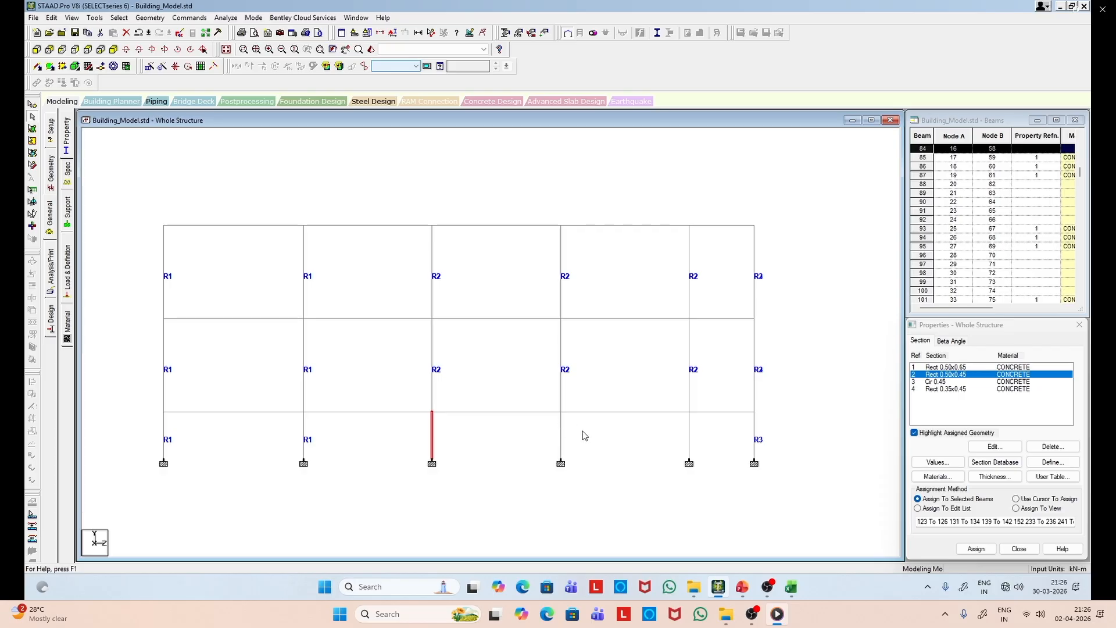
ctrl+click(563, 435)
ctrl+click(689, 431)
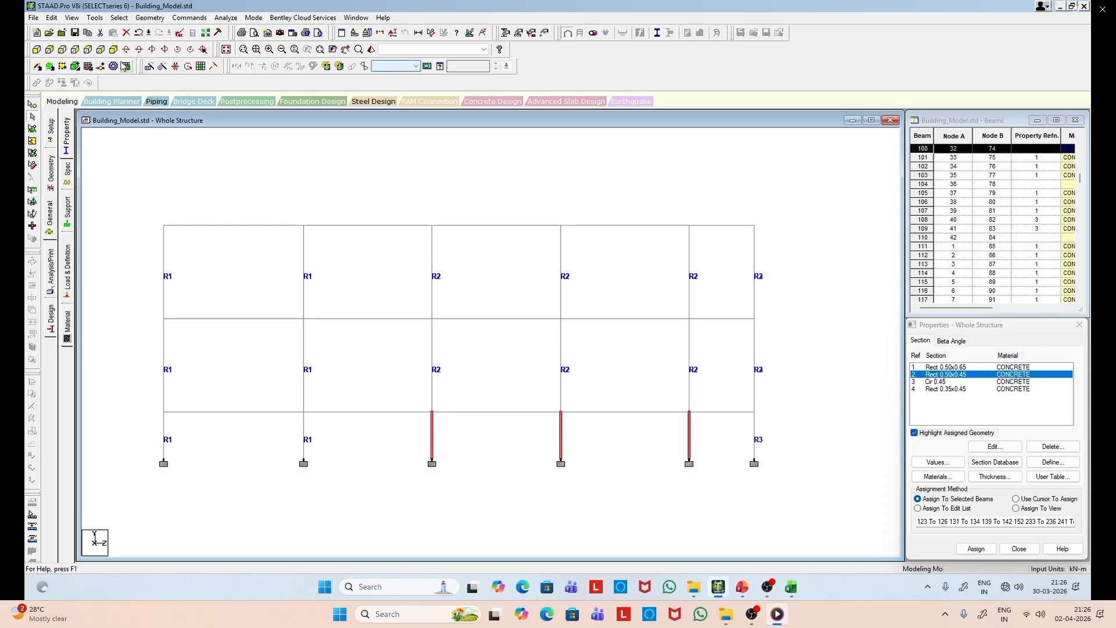
click(113, 49)
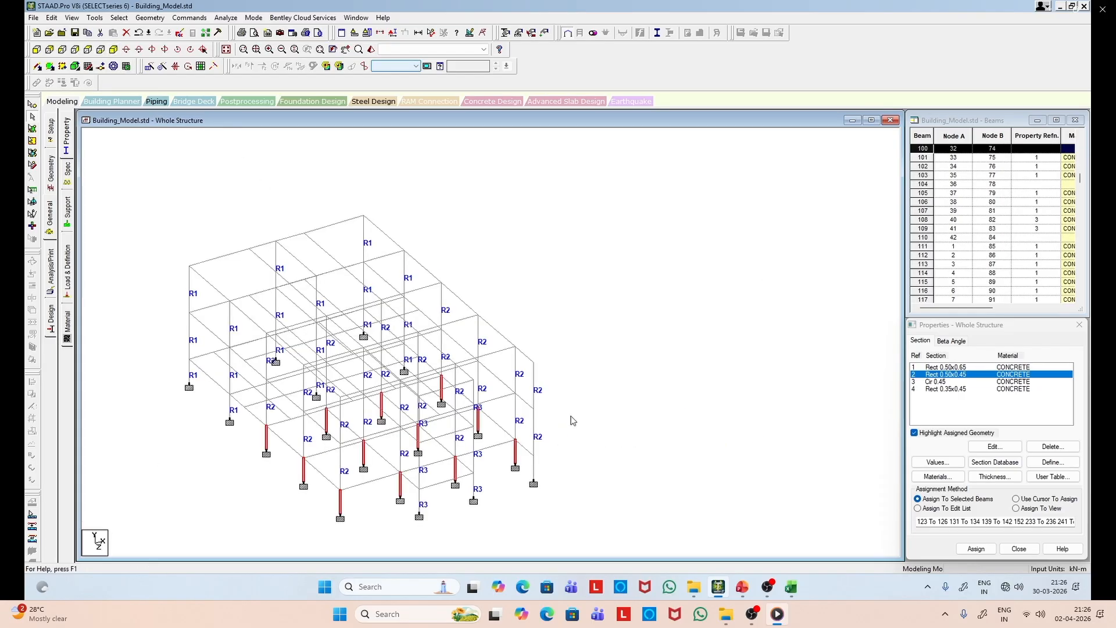
ctrl+click(534, 468)
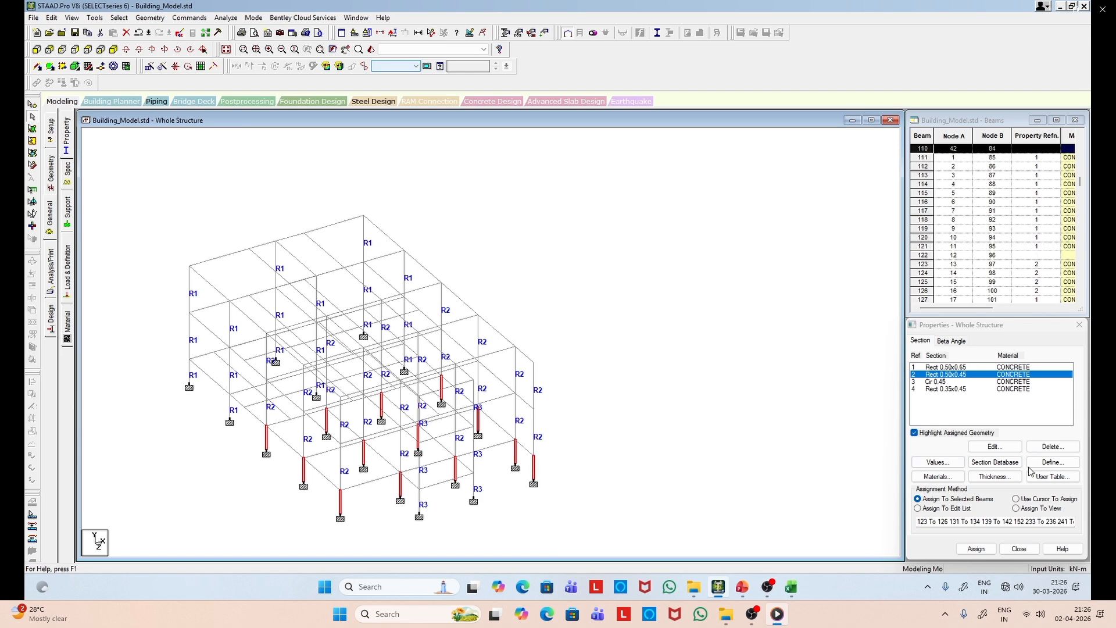
click(981, 549)
click(1013, 469)
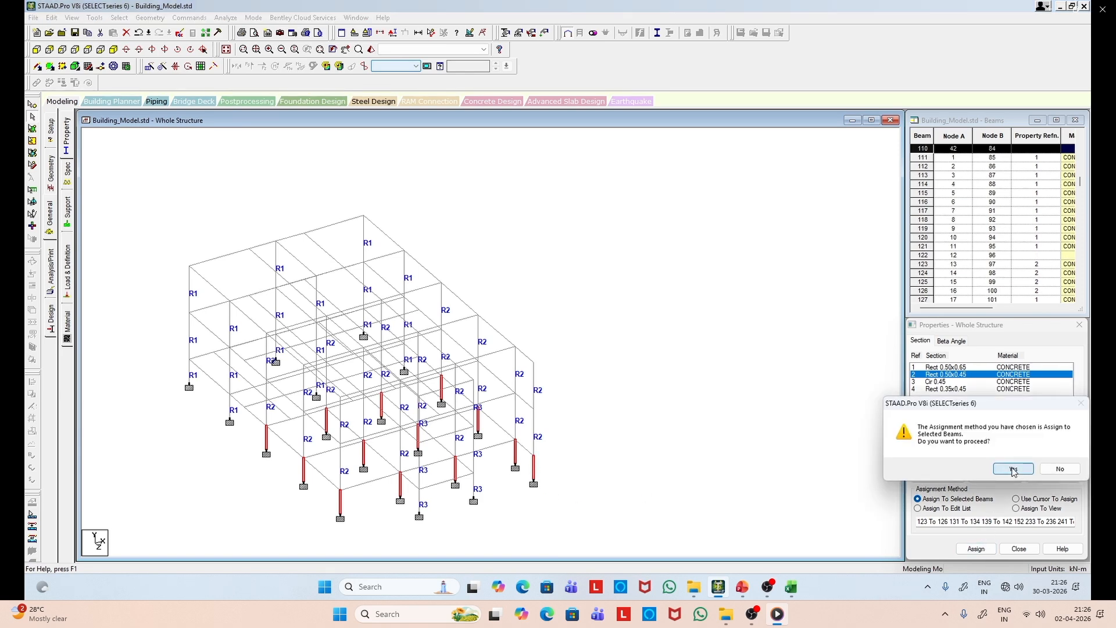
Step: Clear the selection, inspect the isolated frame in a 3D rendered view from another angle, and close that view
click(662, 315)
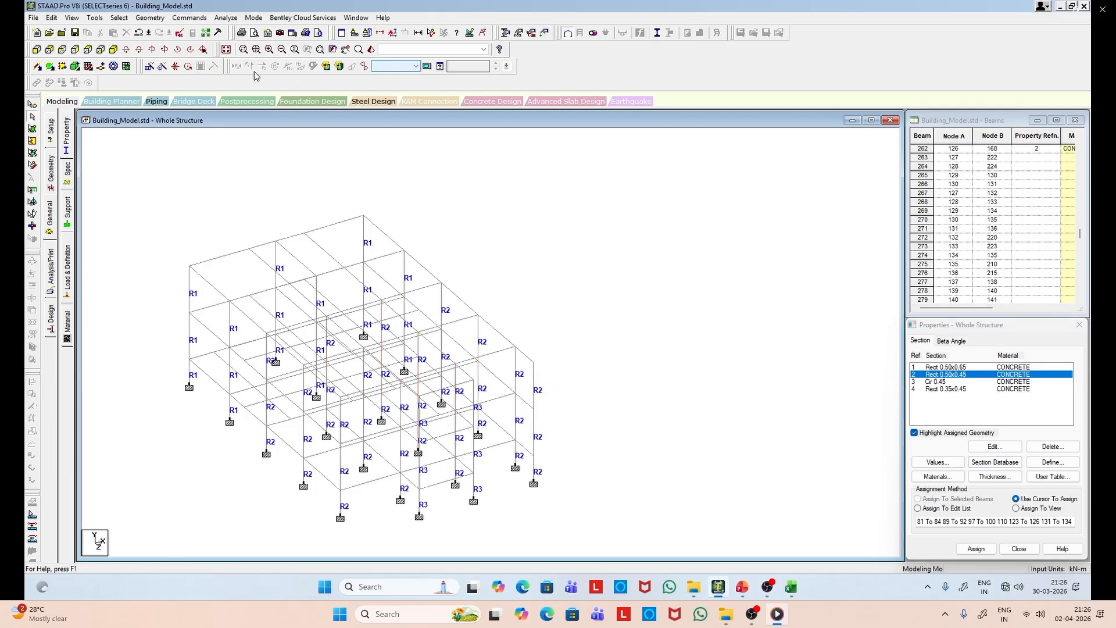
click(226, 49)
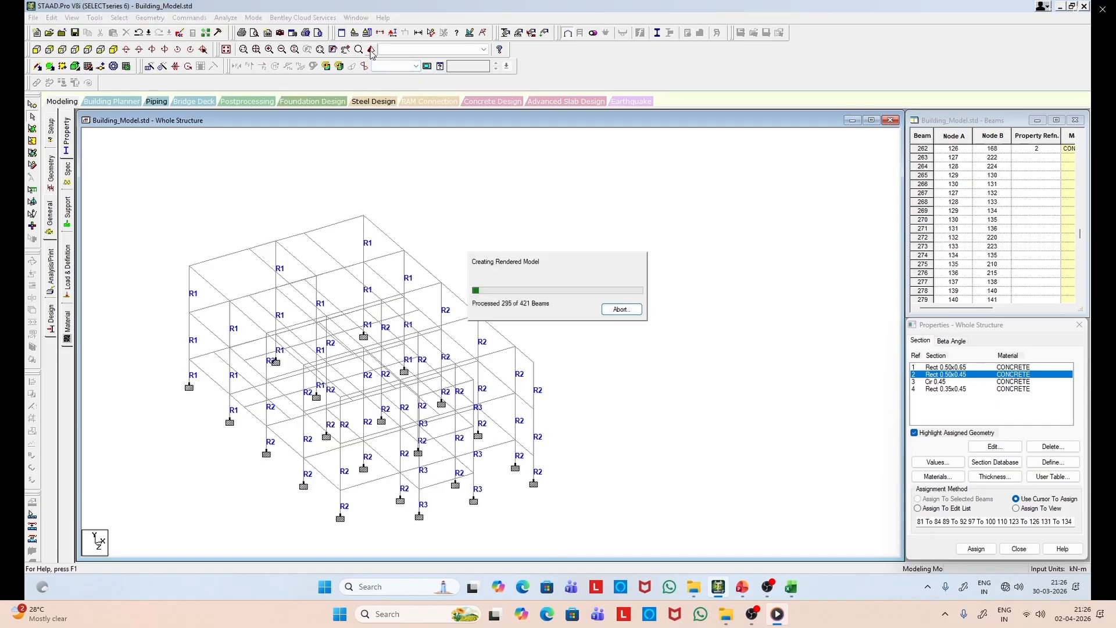
drag(655, 386, 665, 276)
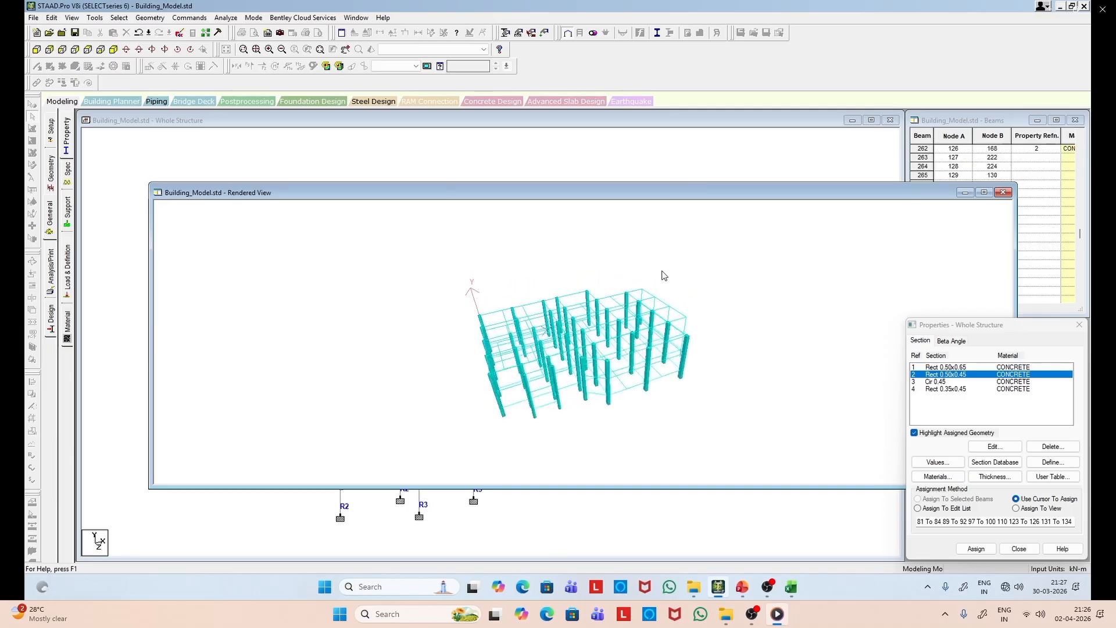
click(1006, 194)
Step: Restore the whole structure to view and reopen the section properties
click(1080, 324)
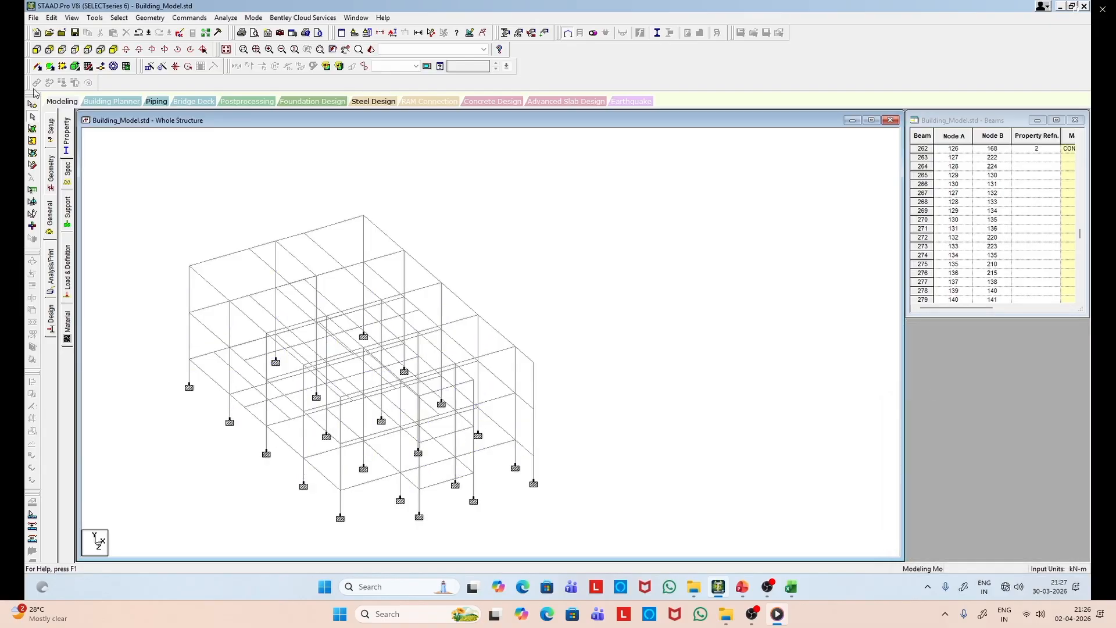
click(72, 18)
click(87, 91)
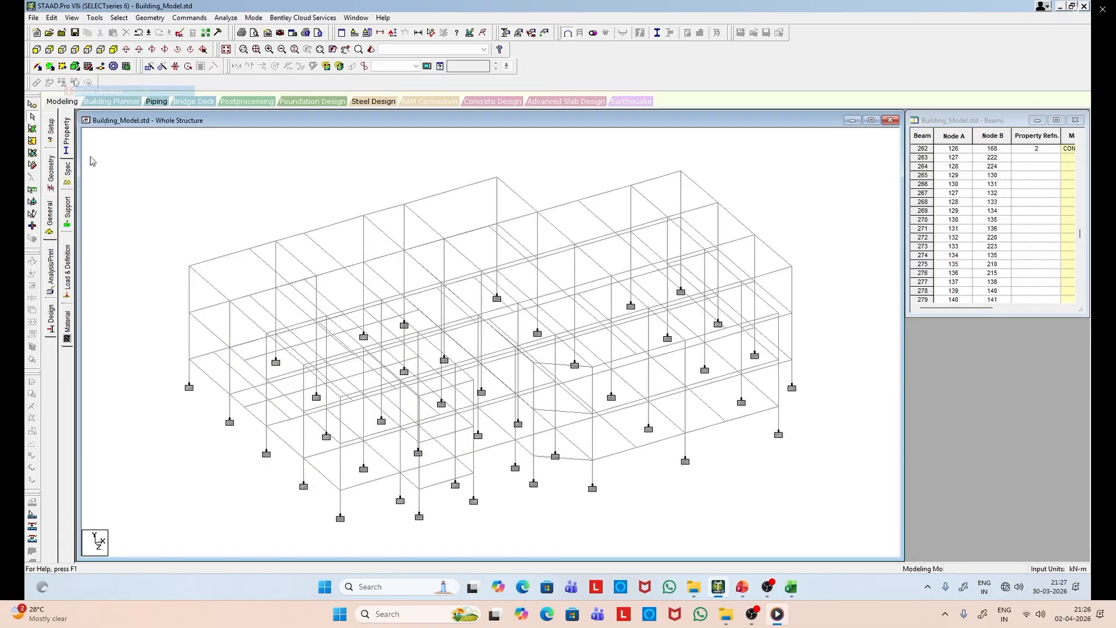
click(49, 184)
click(51, 213)
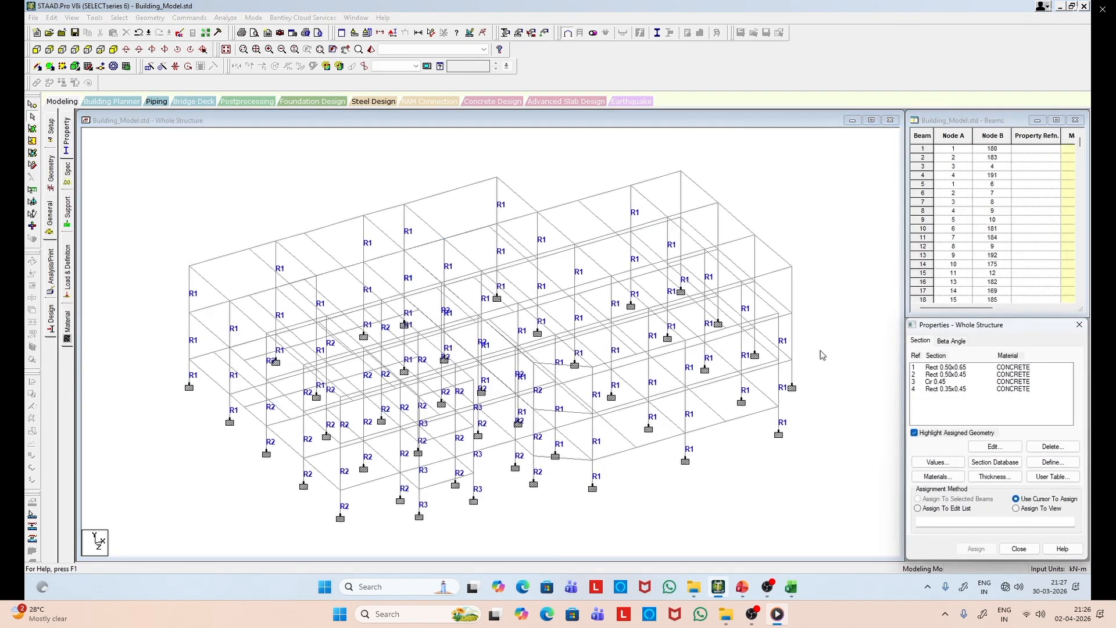
click(36, 49)
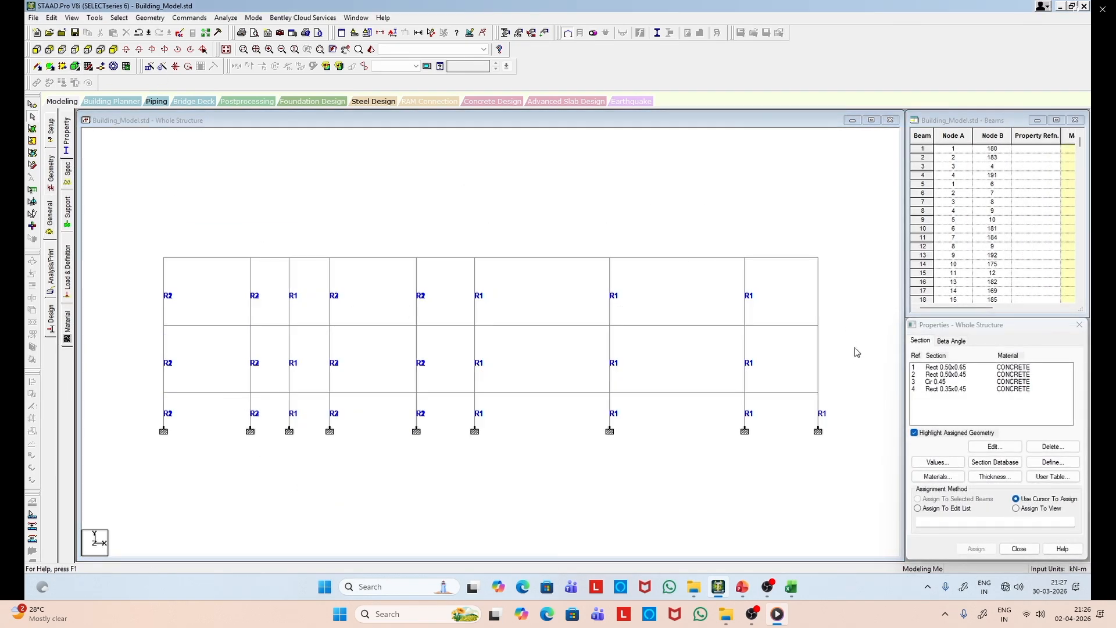
click(818, 360)
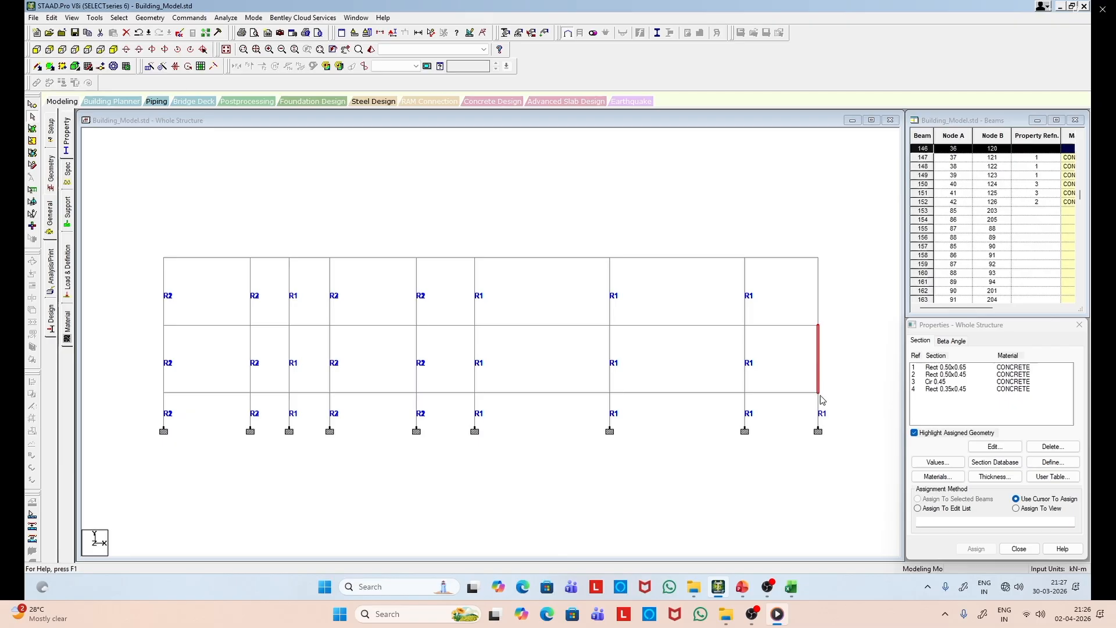
ctrl+click(820, 405)
click(113, 49)
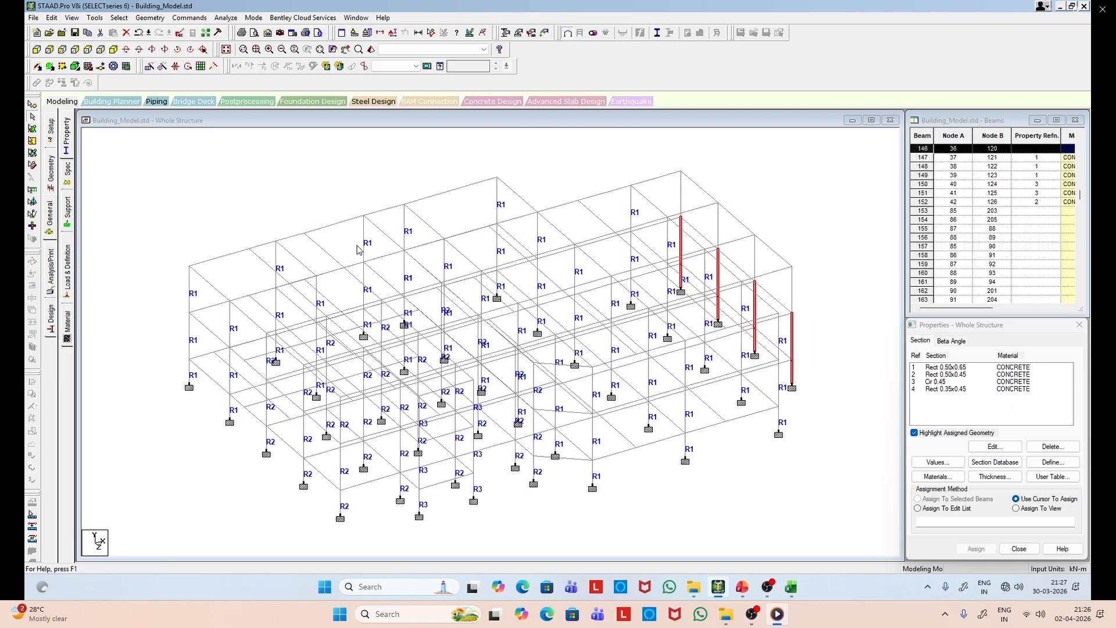
Step: Assign the Rect 0.35x0.45 section to the columns of the lower two storeys on the last column line of the front view
click(961, 390)
click(37, 49)
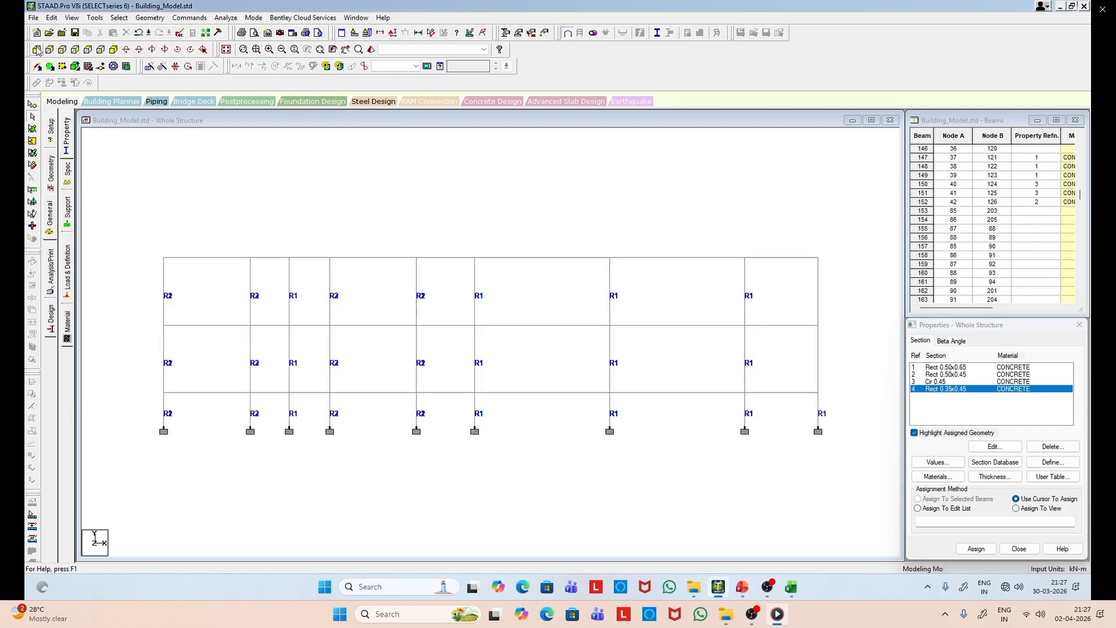
click(817, 357)
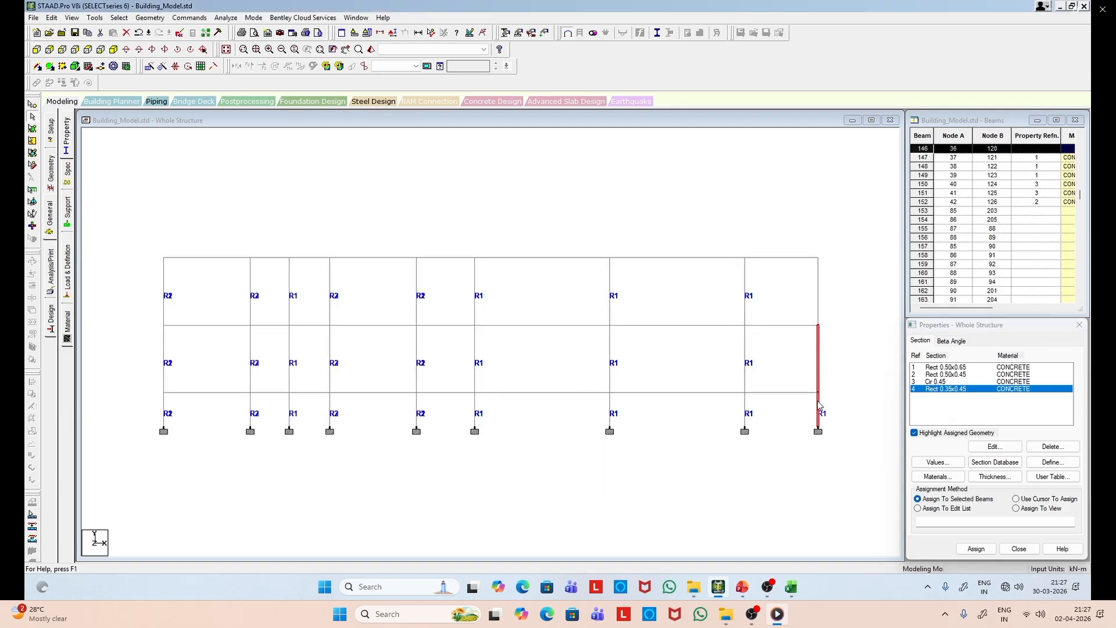
click(125, 50)
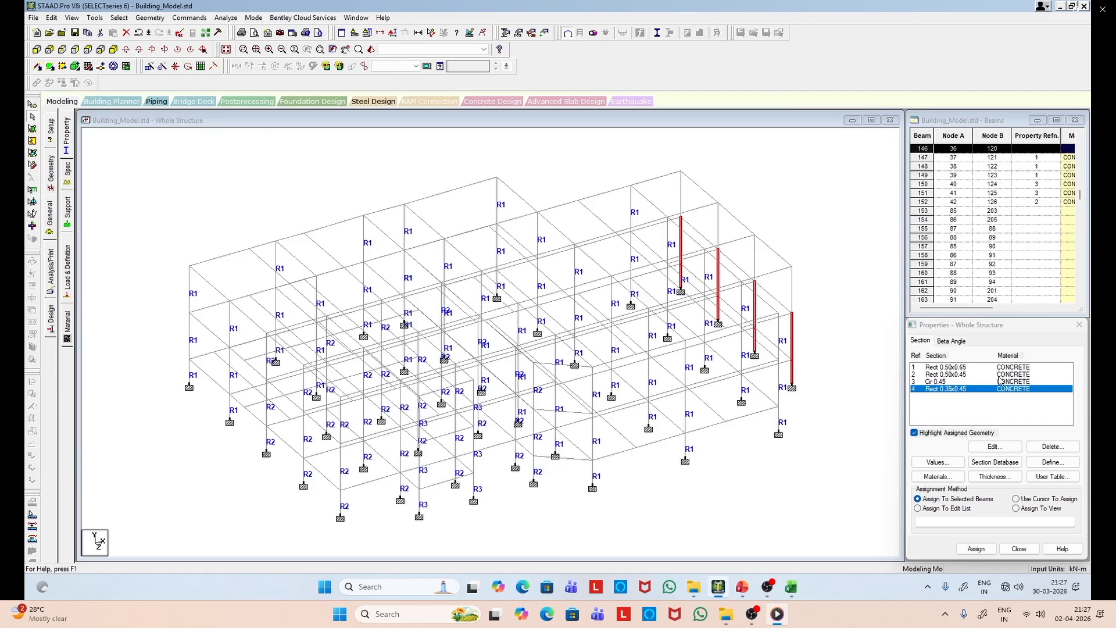
click(986, 550)
click(1010, 466)
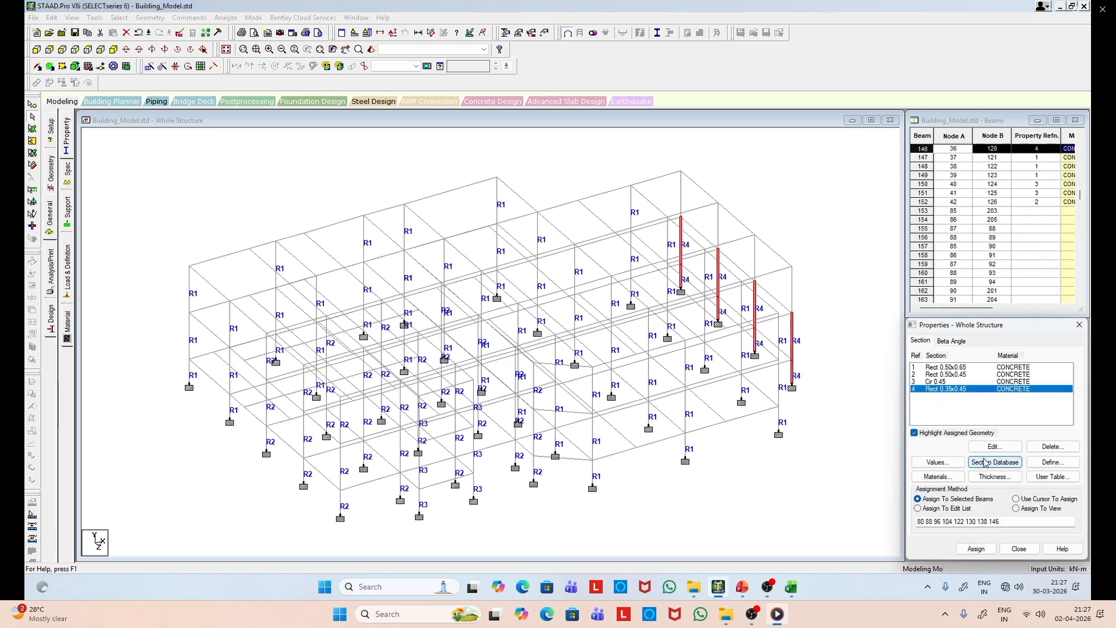
Step: Delete the top-storey columns on the last front-view line, the last bay's roof beams, the roof-edge beams joining them, and the orphaned nodes
click(36, 50)
click(818, 296)
ctrl+click(781, 257)
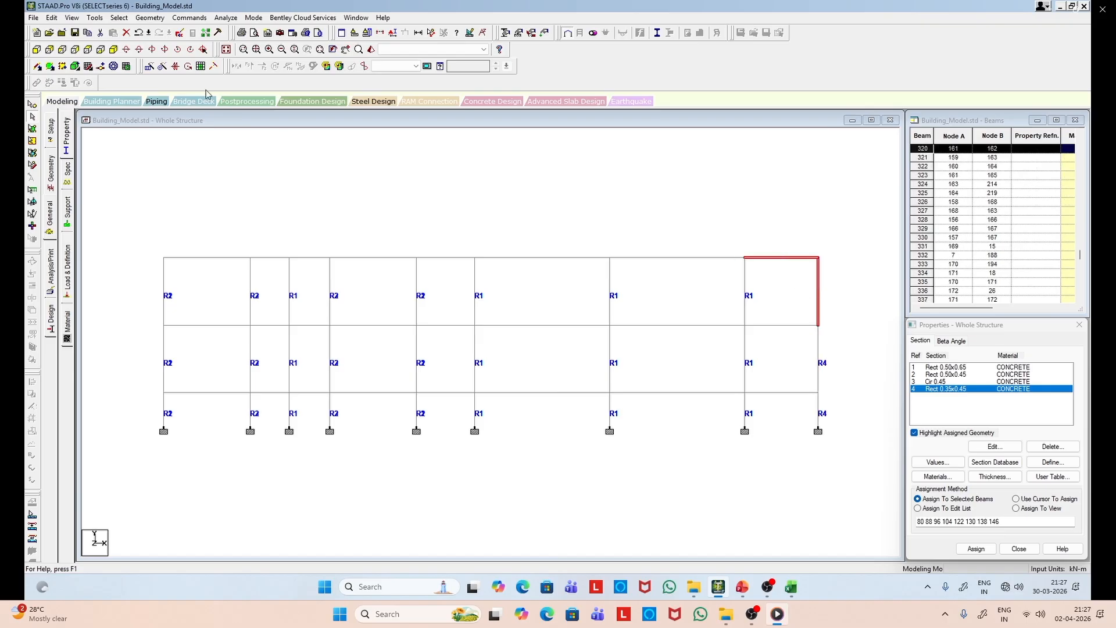
click(113, 65)
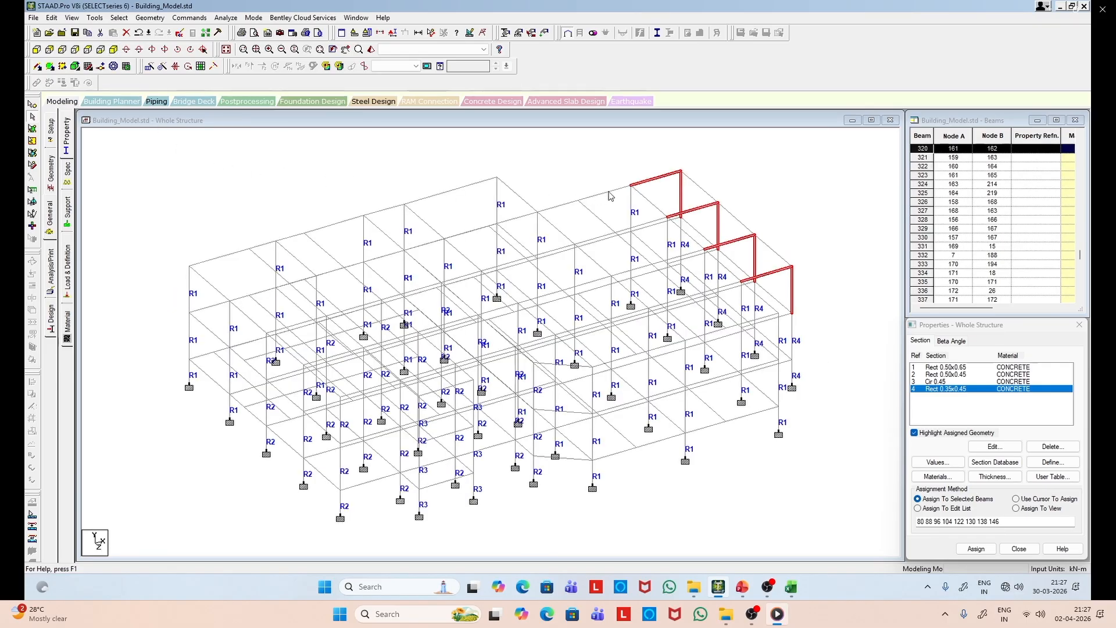
ctrl+click(703, 191)
ctrl+click(726, 211)
ctrl+click(772, 251)
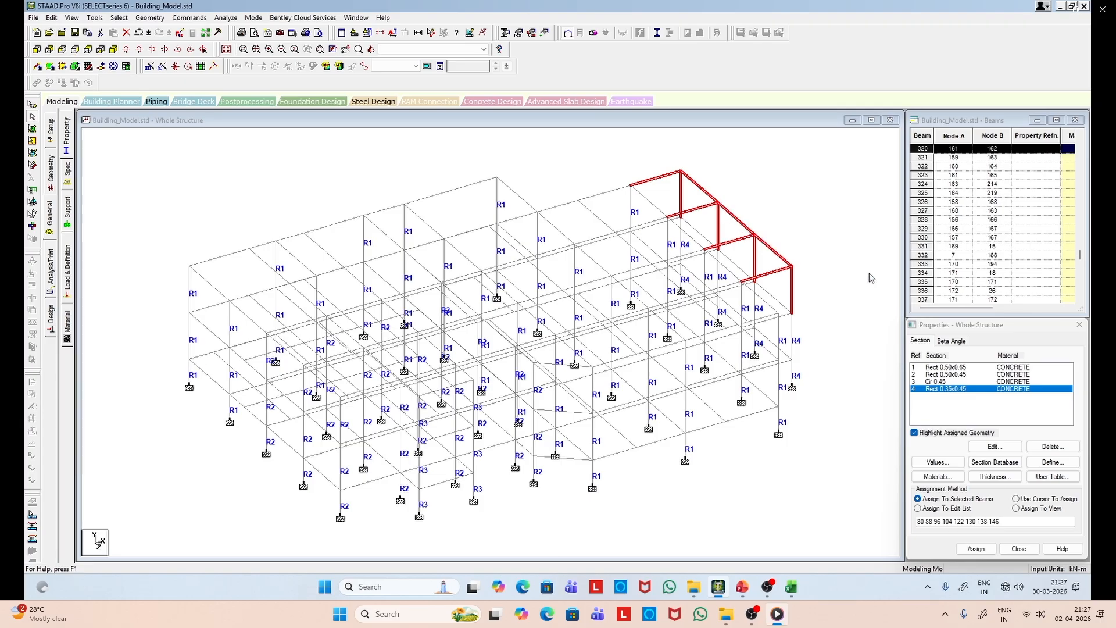
key(Delete)
click(587, 317)
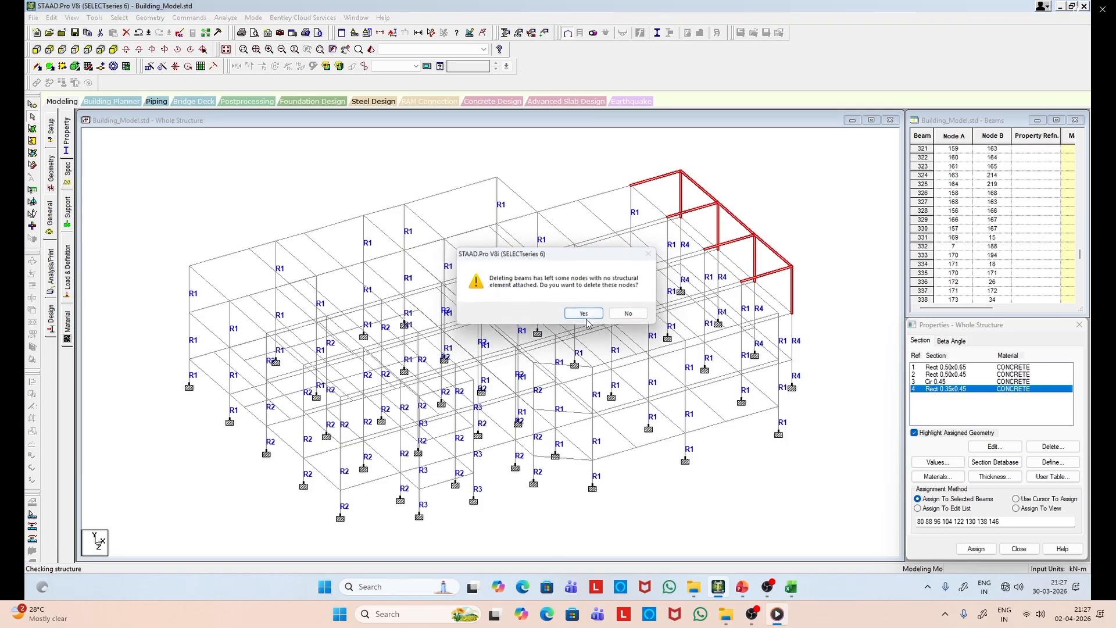
click(590, 321)
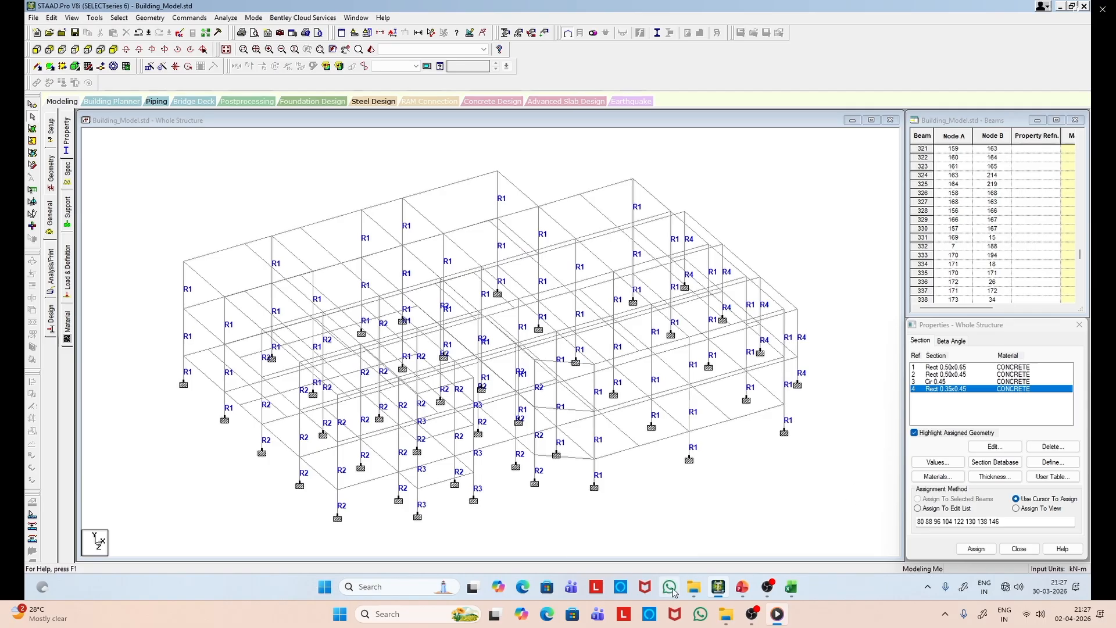
Step: Review the ground and first floor plans in the PowerPoint presentation, then return to the STAAD.Pro model
click(749, 589)
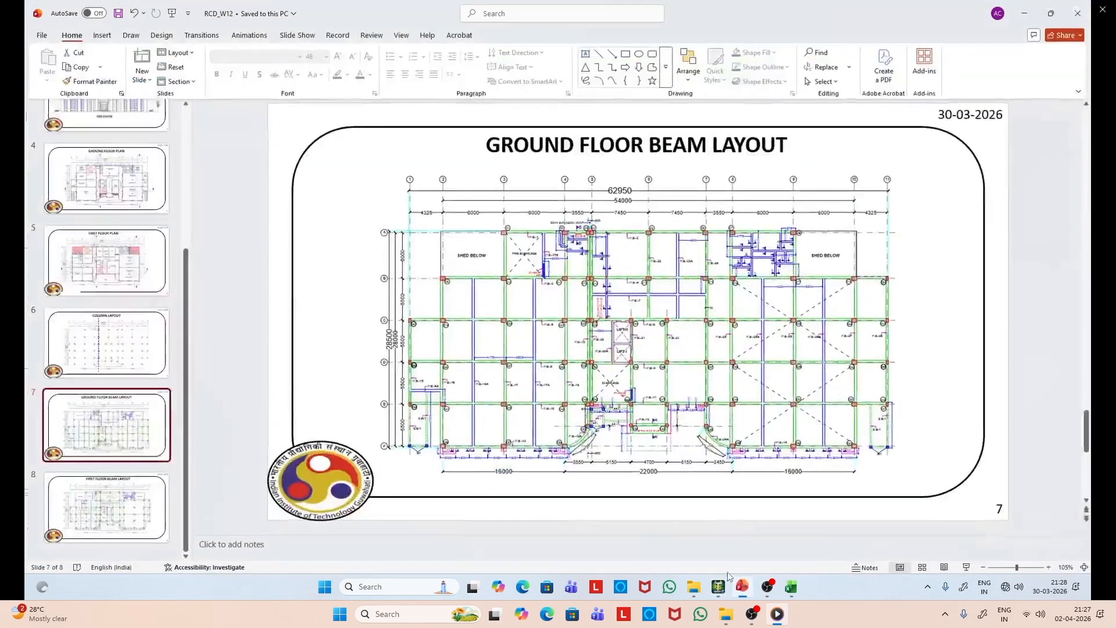
click(134, 274)
click(150, 211)
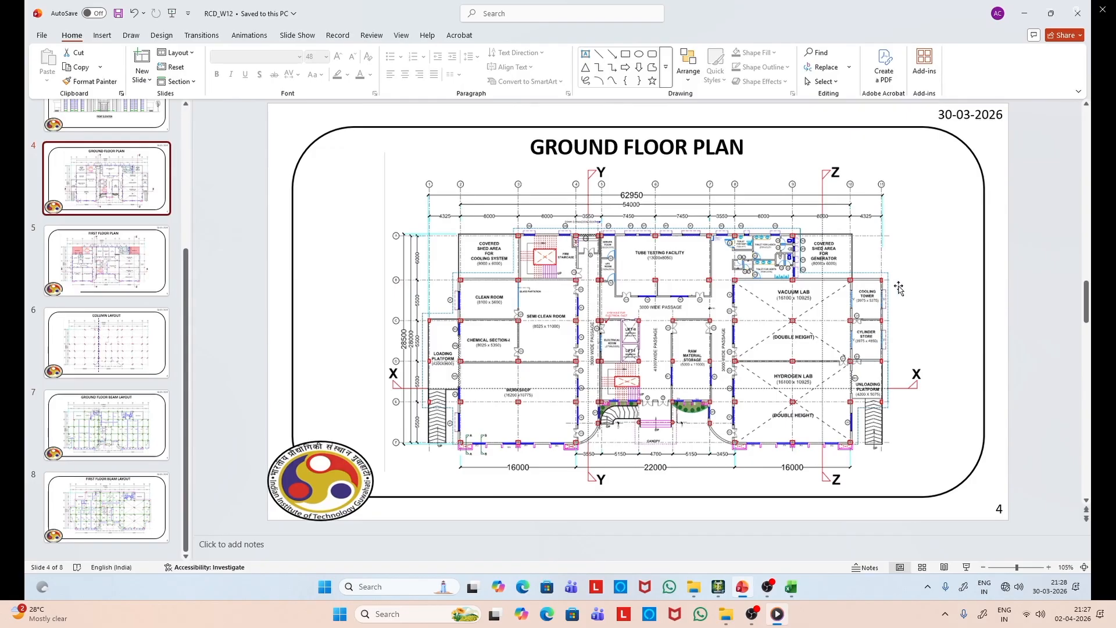
click(116, 282)
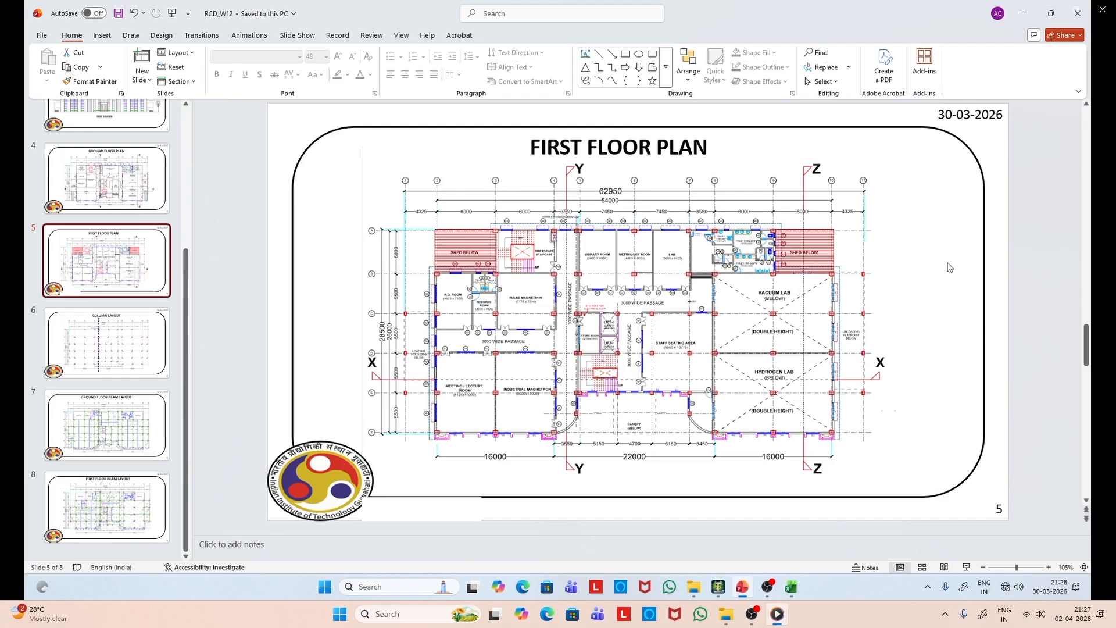
click(1035, 12)
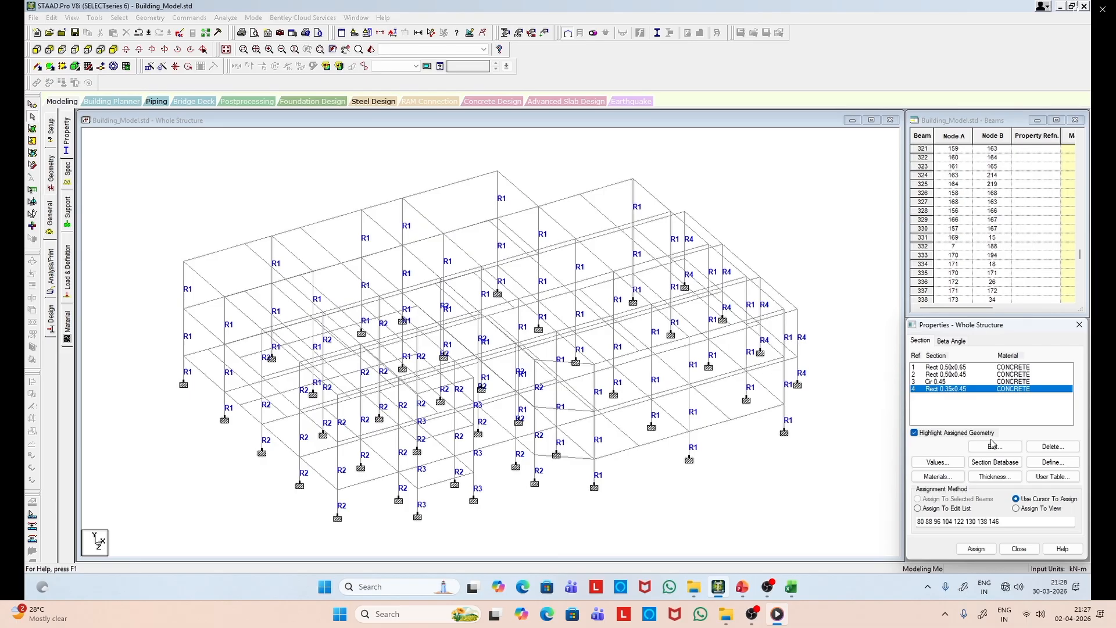
Step: Define a rectangular concrete section with YD 0.60 m and ZD 0.3 m
click(1053, 462)
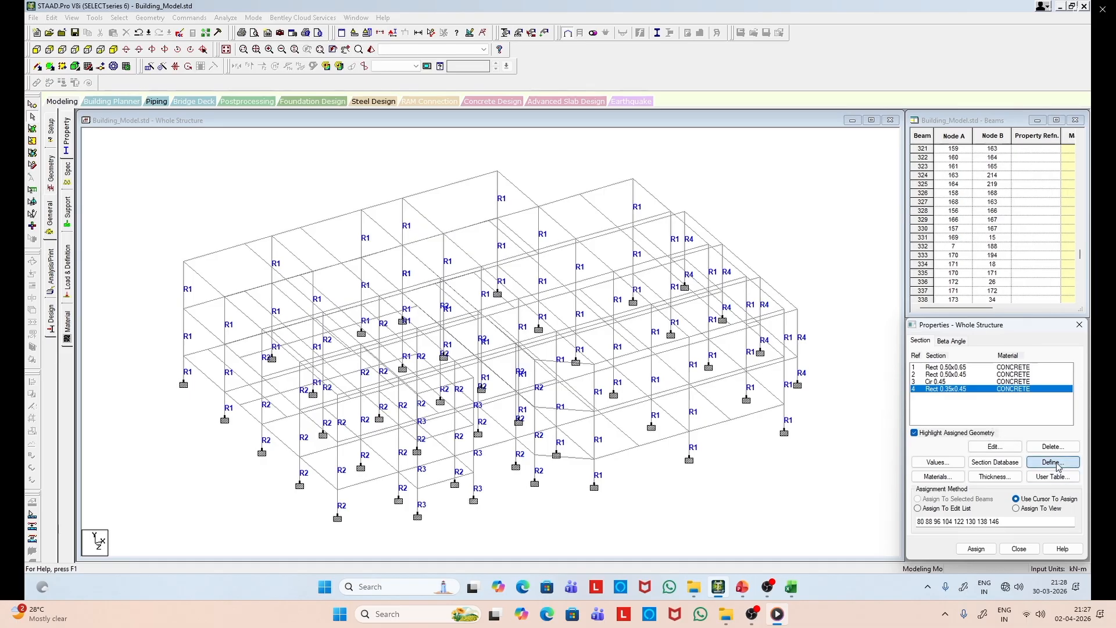
click(417, 208)
click(605, 255)
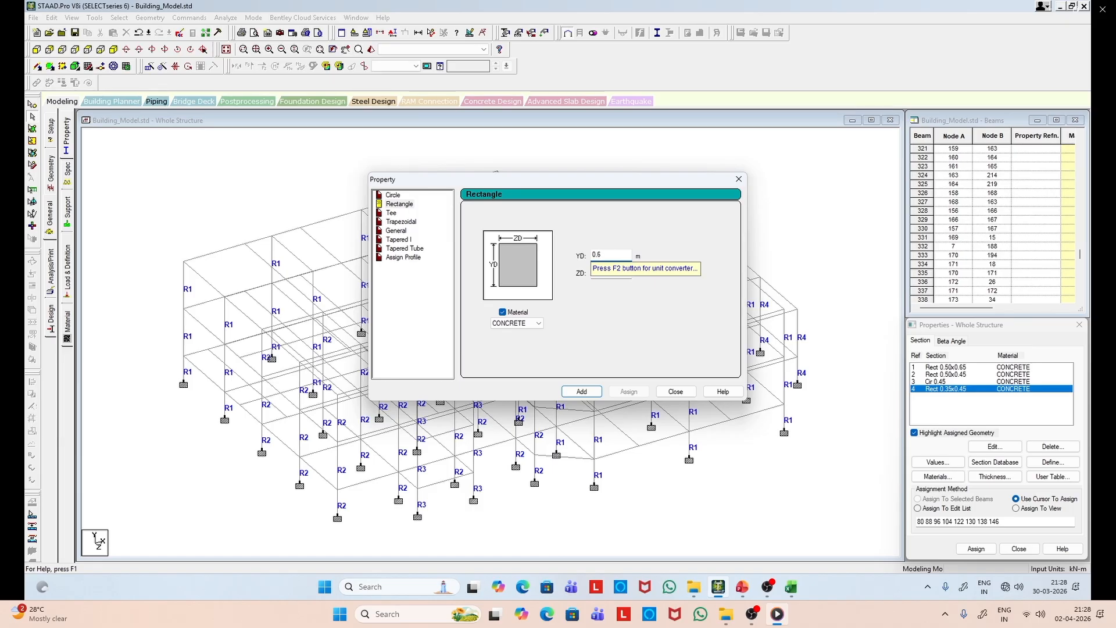
click(605, 271)
text(0)
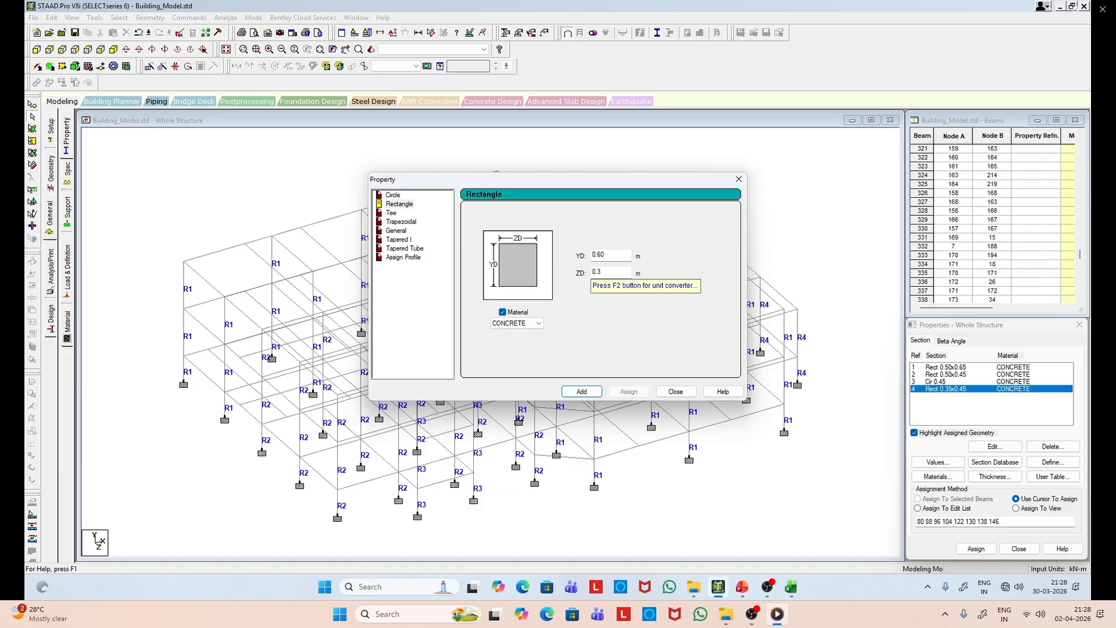
click(582, 392)
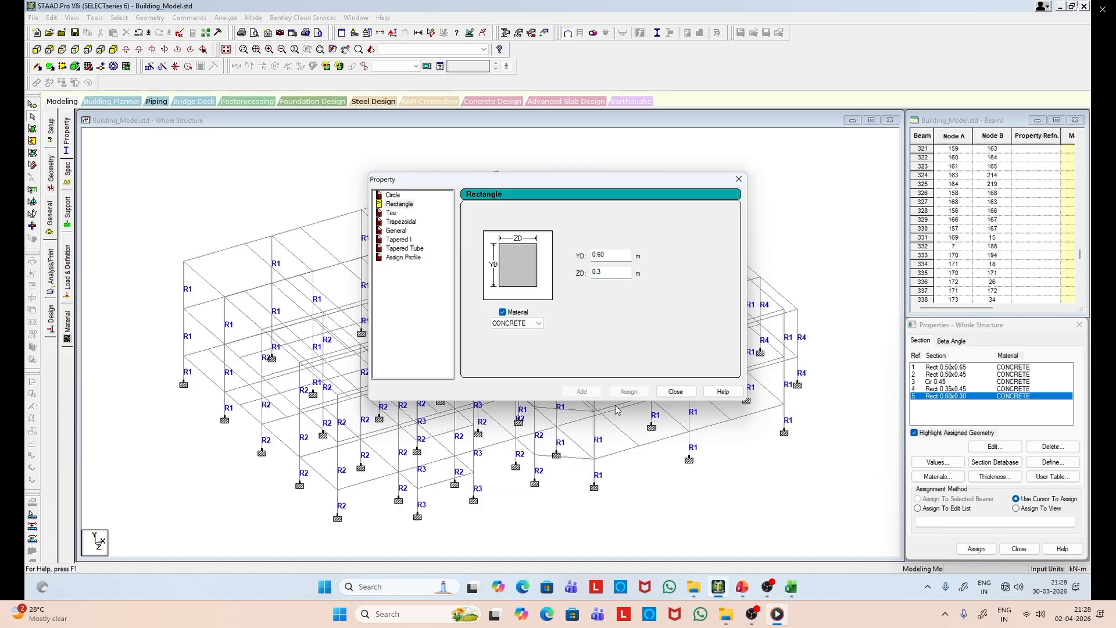
Step: Define a rectangular concrete section with YD 0.5 m and ZD 0.3 m
click(679, 393)
click(1053, 462)
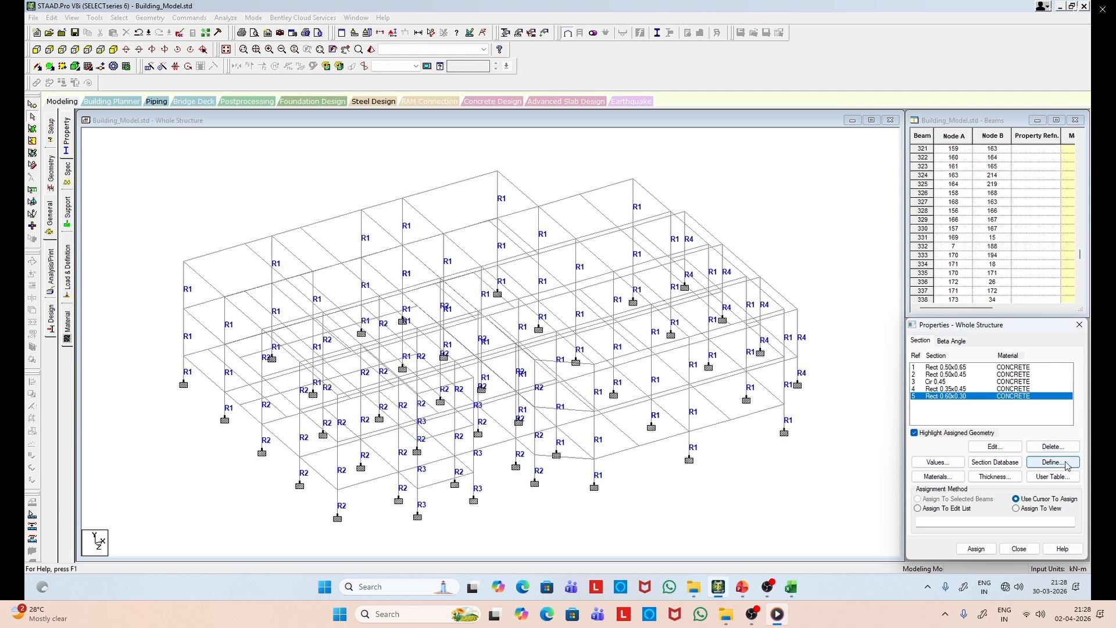
click(400, 204)
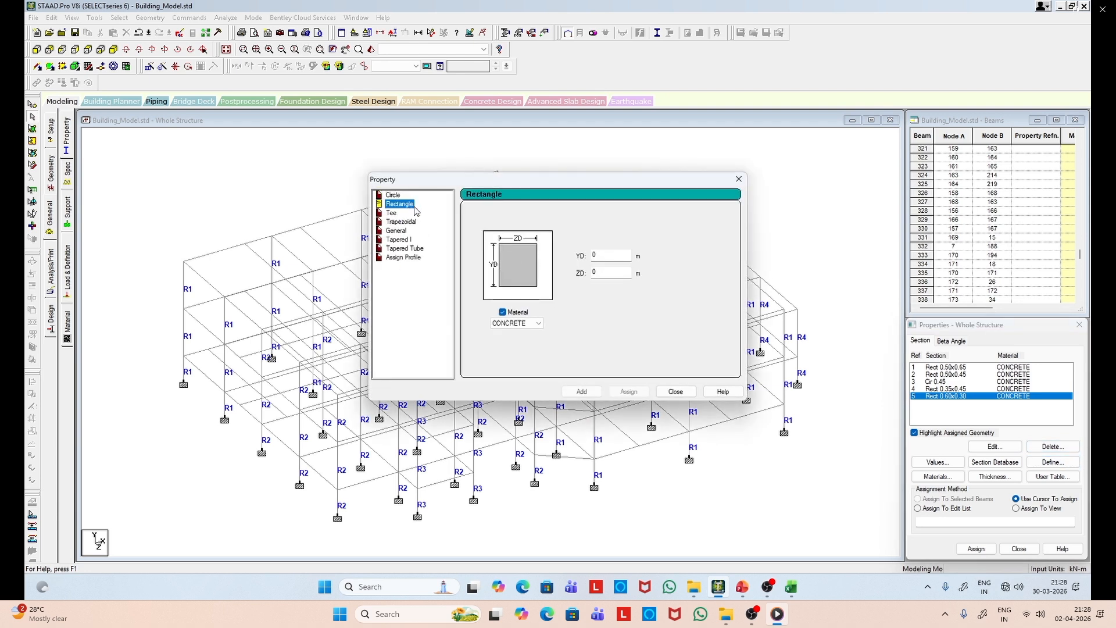
click(607, 256)
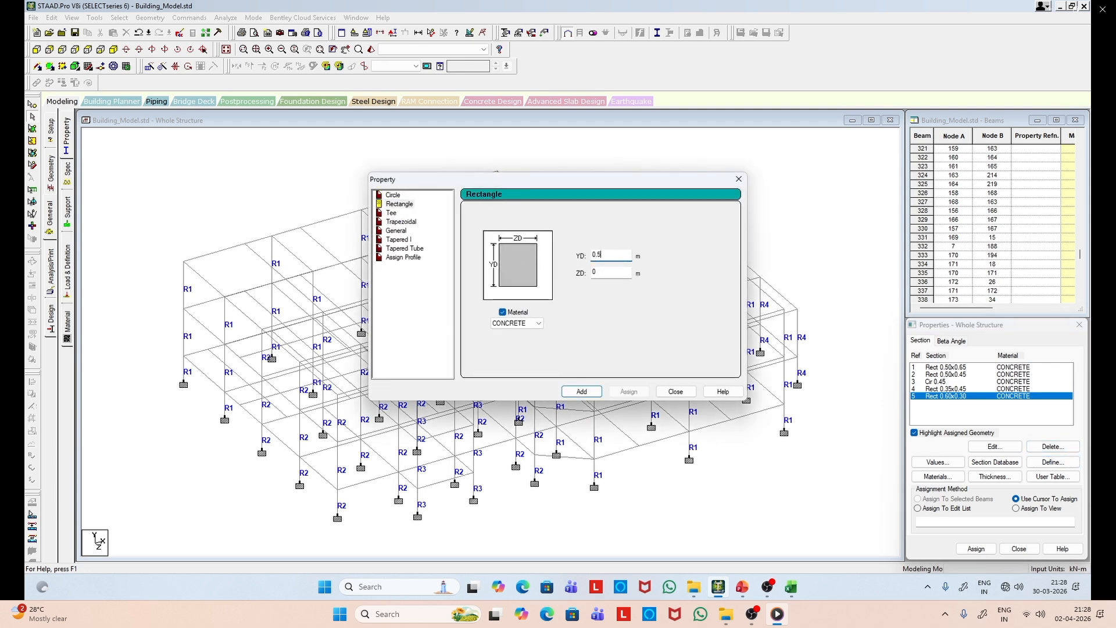
text(.3)
click(590, 393)
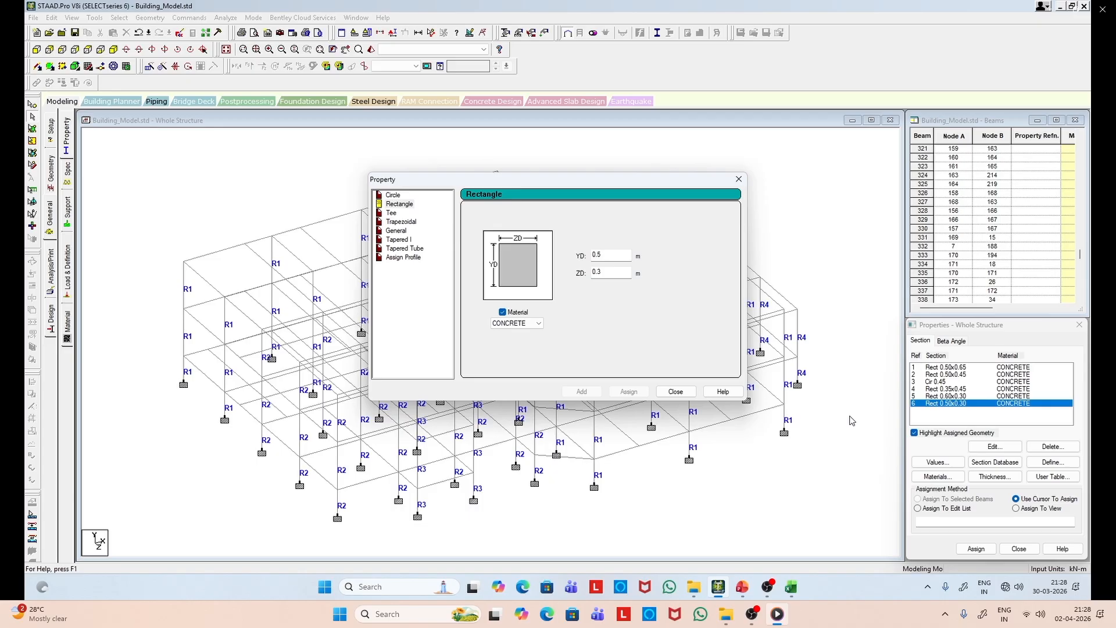
Step: Define another rectangular concrete section with YD 0.45 m and ZD 0.25 m, then close the section definition
text(45)
click(608, 271)
text(25)
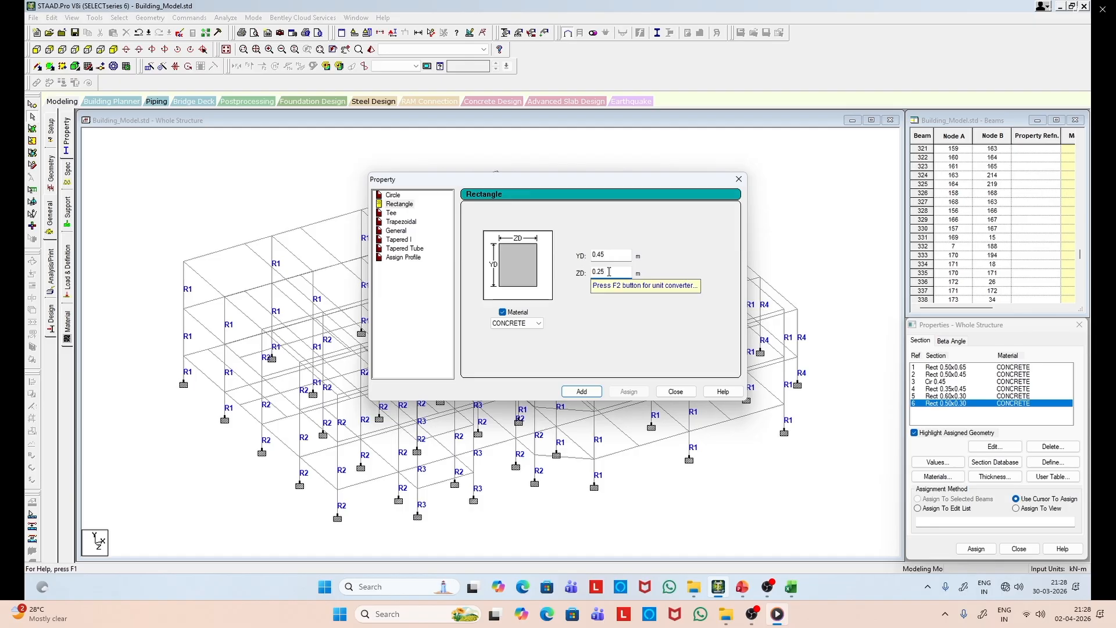
click(584, 392)
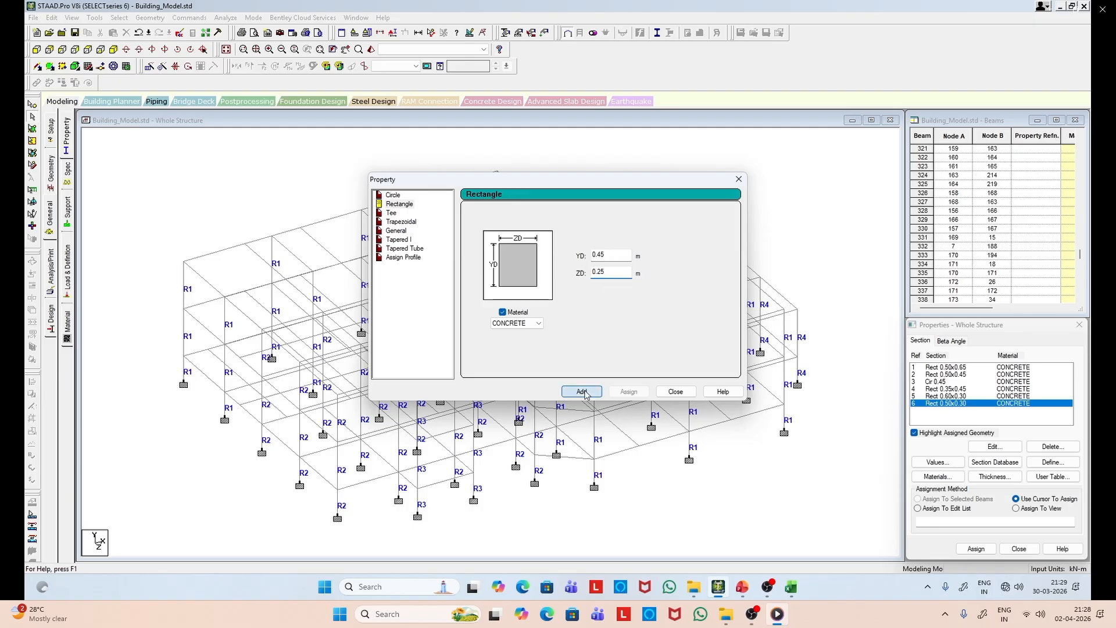
click(684, 392)
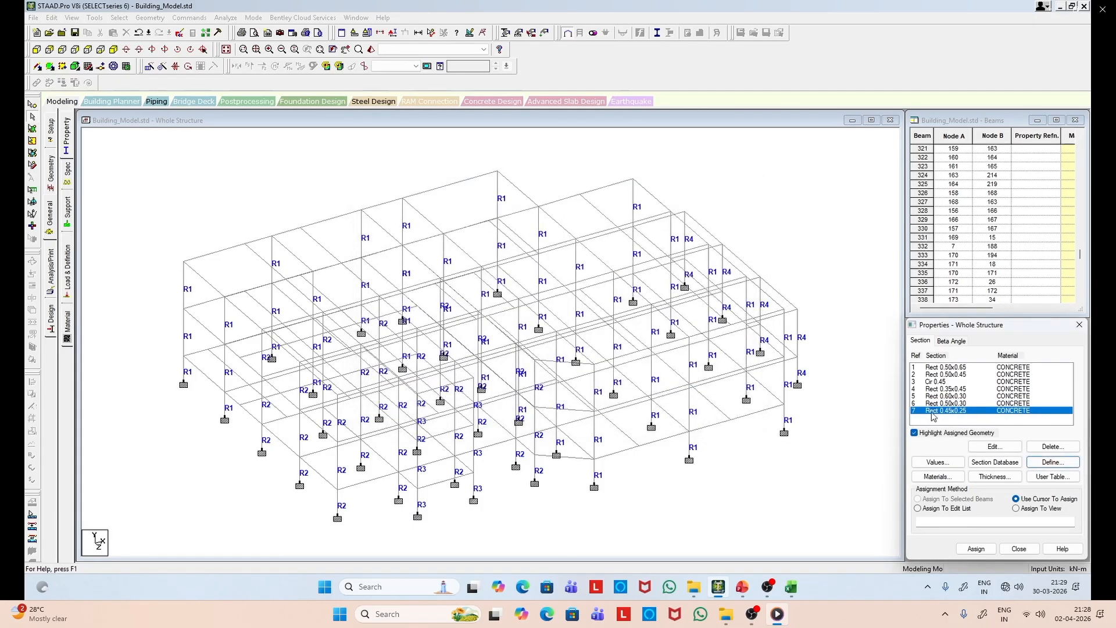
Step: Choose the Rect 0.60x0.30 section and select all lowest-level beams in the front view for assignment
click(935, 396)
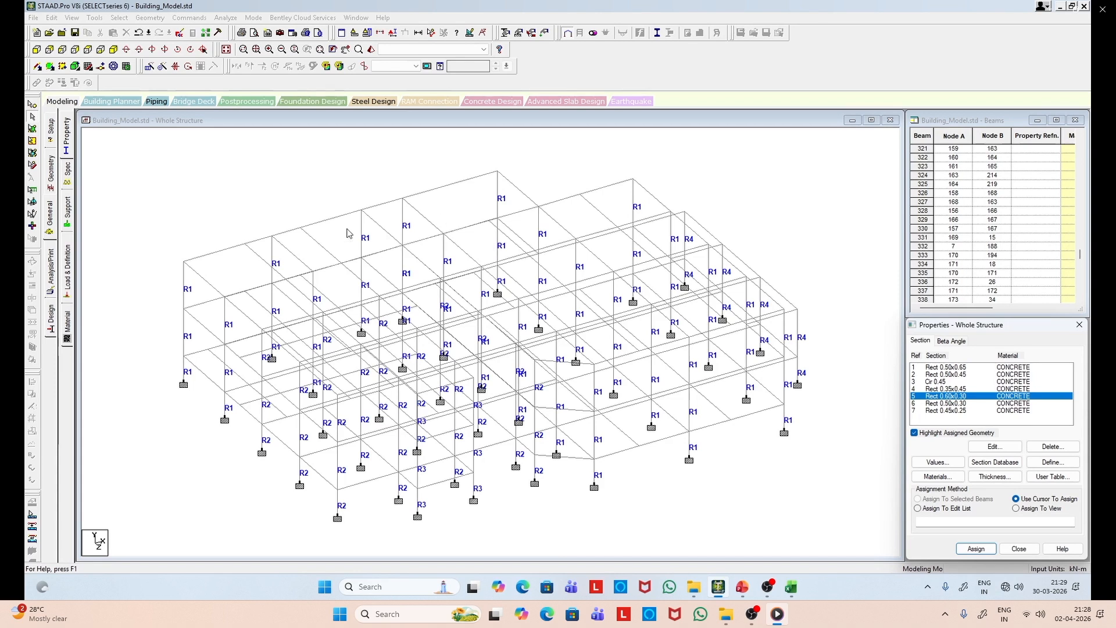
click(40, 54)
drag(148, 389, 821, 401)
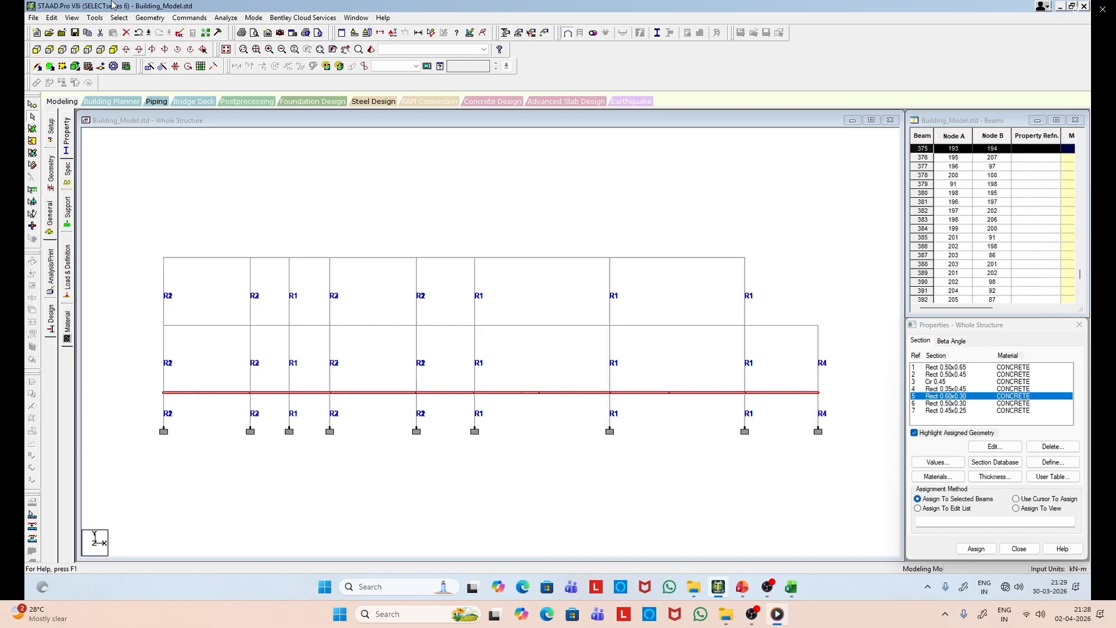
Step: Display only the selected lowest-level floor beams in an isometric view and clear the selection
click(72, 17)
click(111, 54)
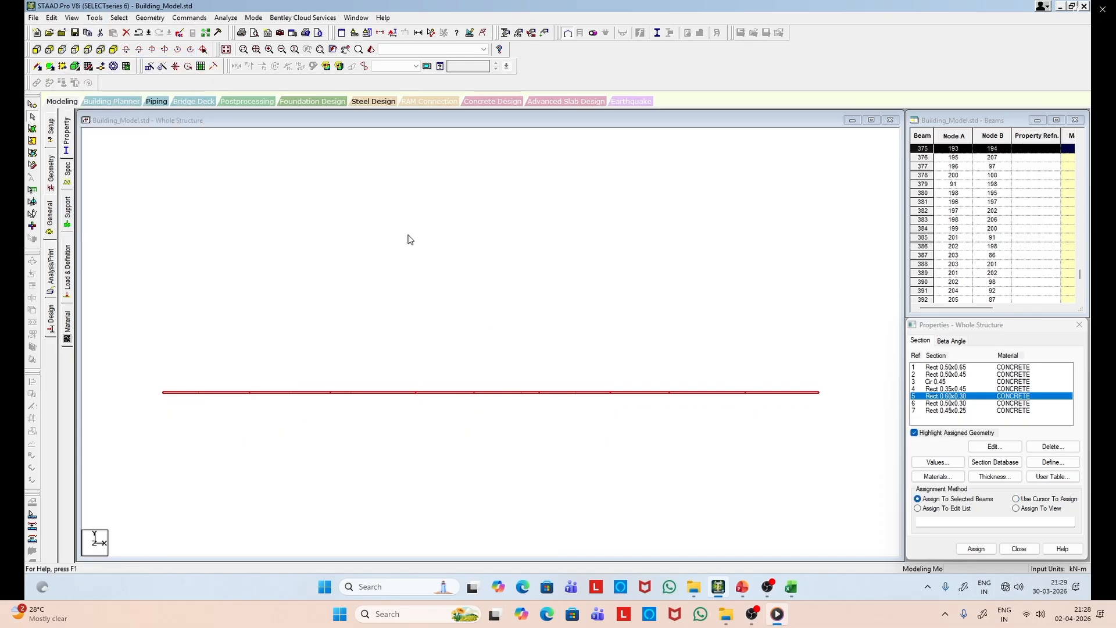
click(113, 49)
click(281, 137)
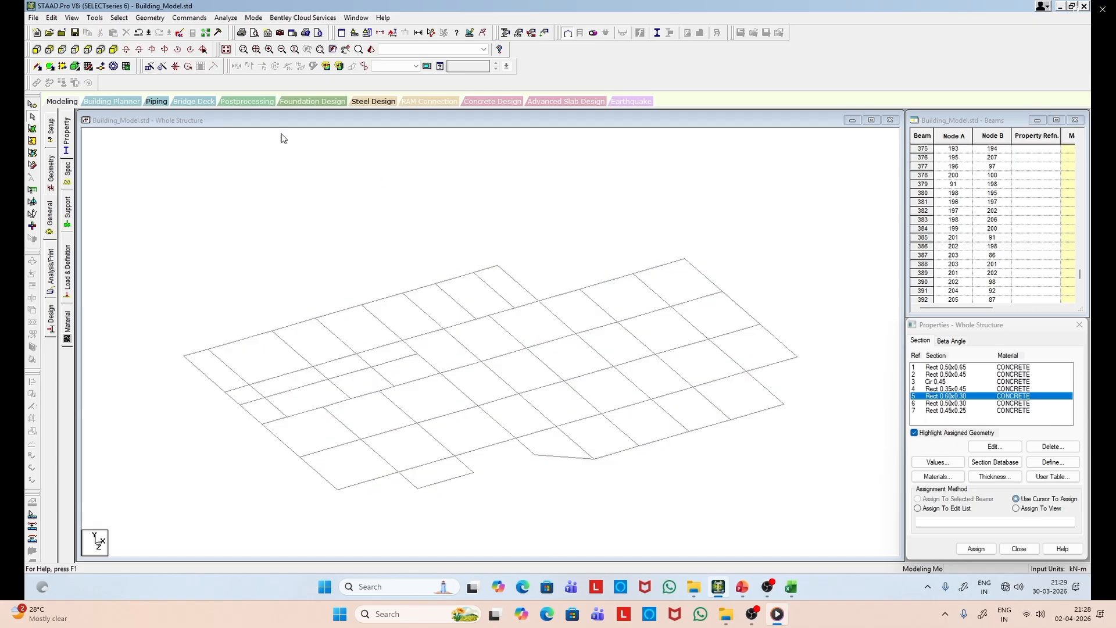
Step: Assign the Rect 0.60x0.30 concrete section to all beams parallel to X, except the short secondary beam line near the left end
click(119, 17)
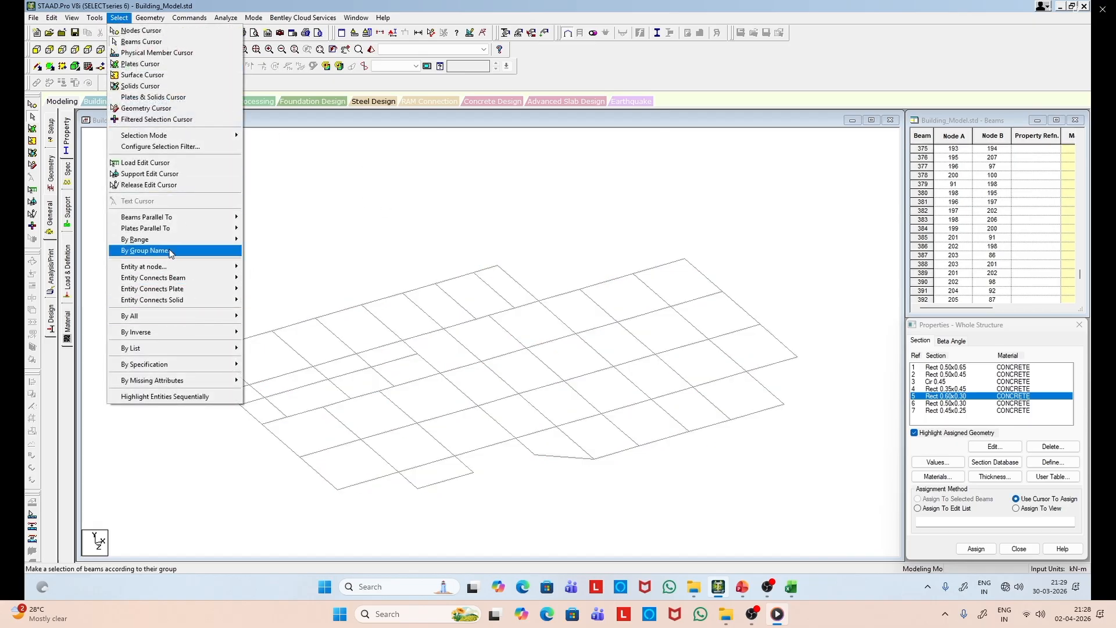
mouse_move(183, 221)
click(260, 219)
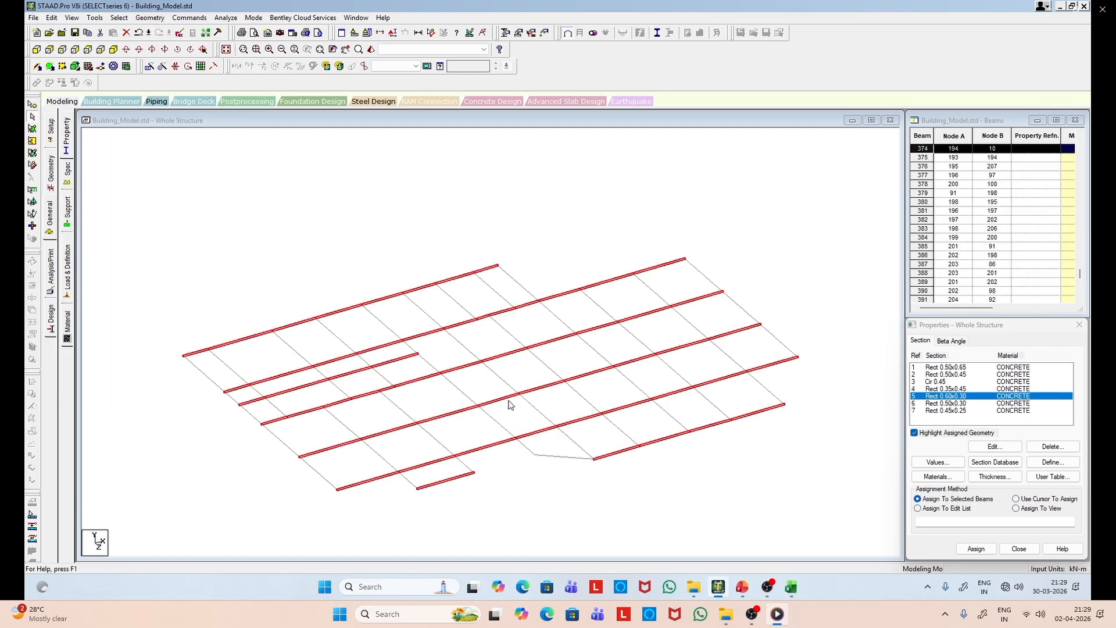
ctrl+click(257, 399)
ctrl+click(294, 390)
ctrl+click(363, 373)
ctrl+click(395, 363)
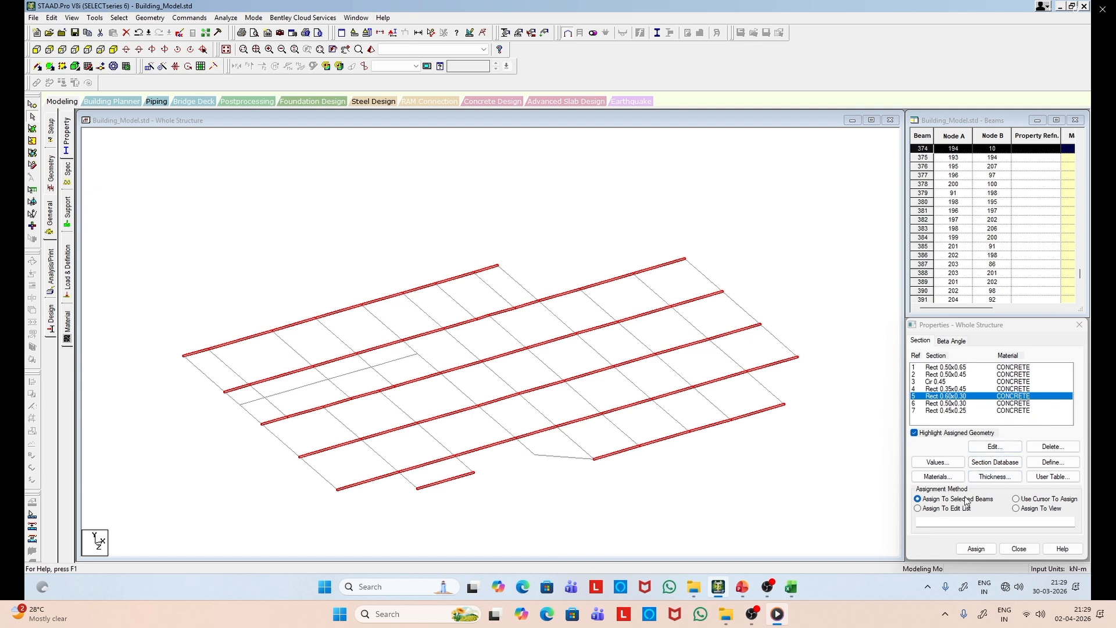
click(980, 546)
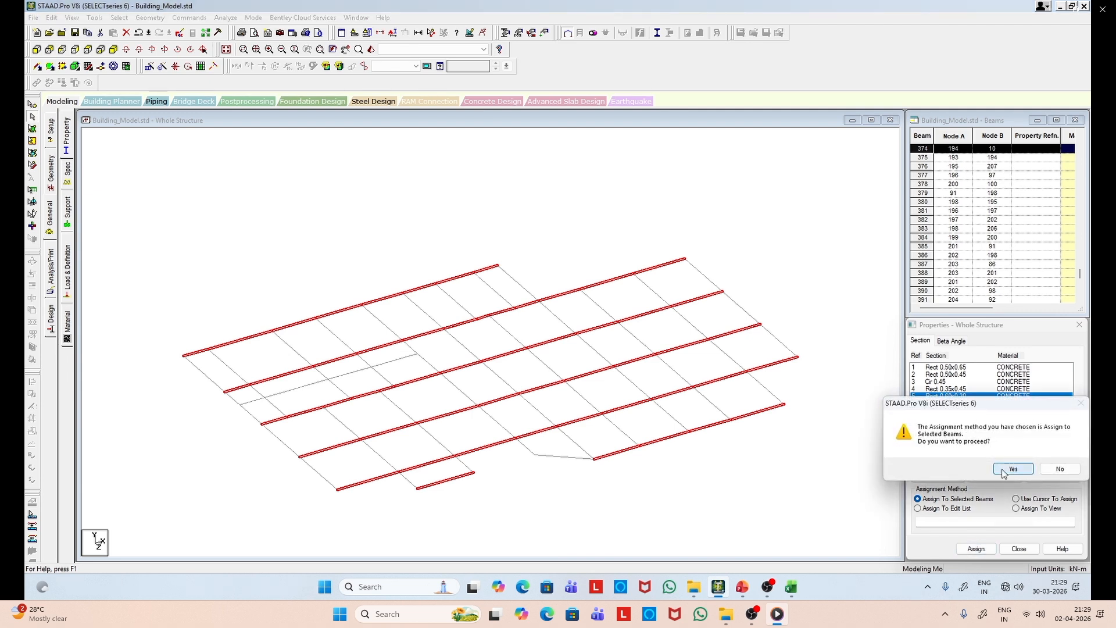
click(1004, 473)
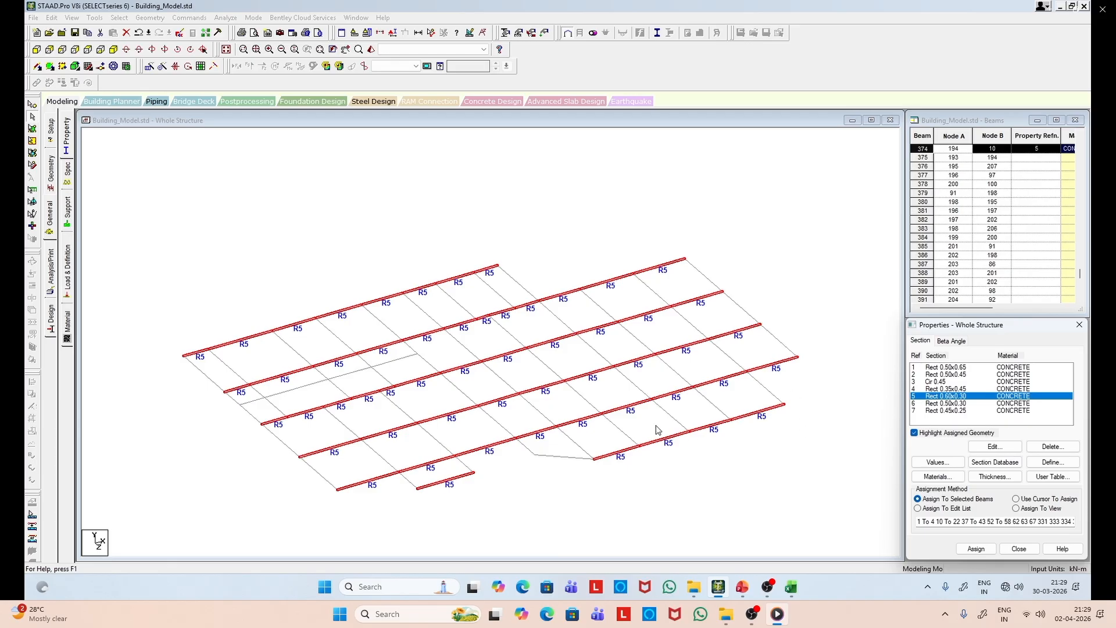
Step: Assign the Rect 0.60x0.30 section to the main beams parallel to Z, leaving the intermediate secondary beam lines out of the selection
click(343, 188)
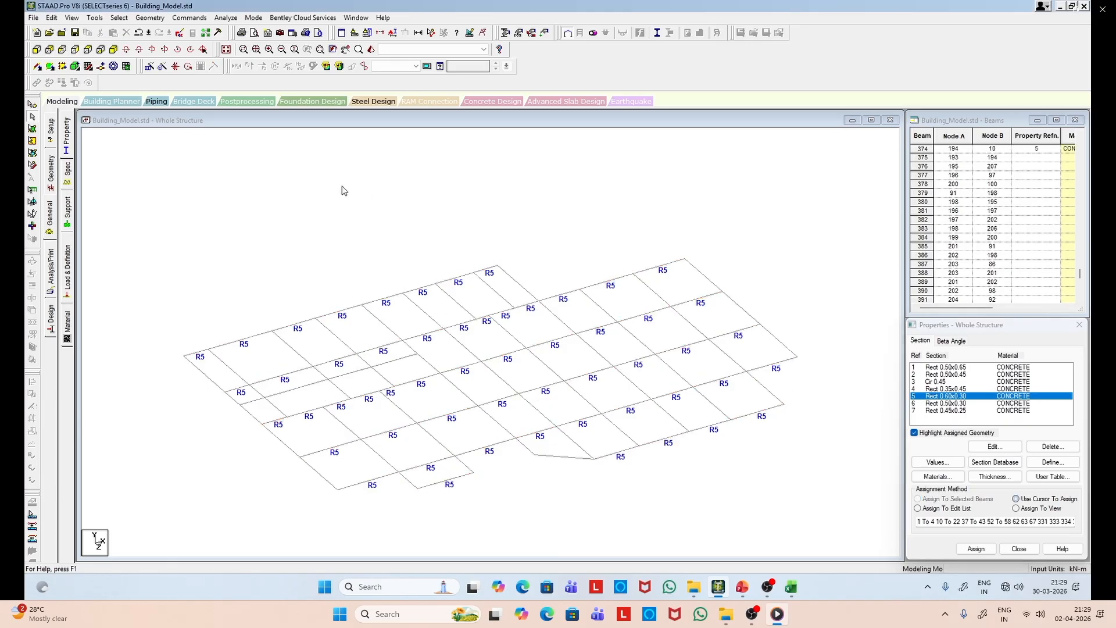
click(119, 18)
mouse_move(204, 217)
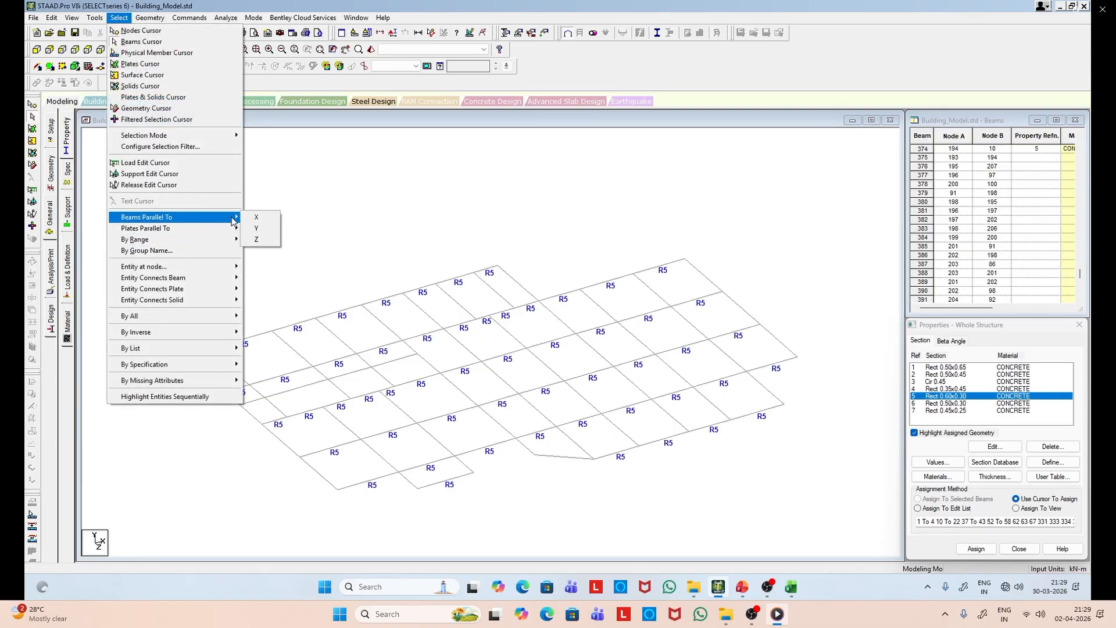
click(257, 239)
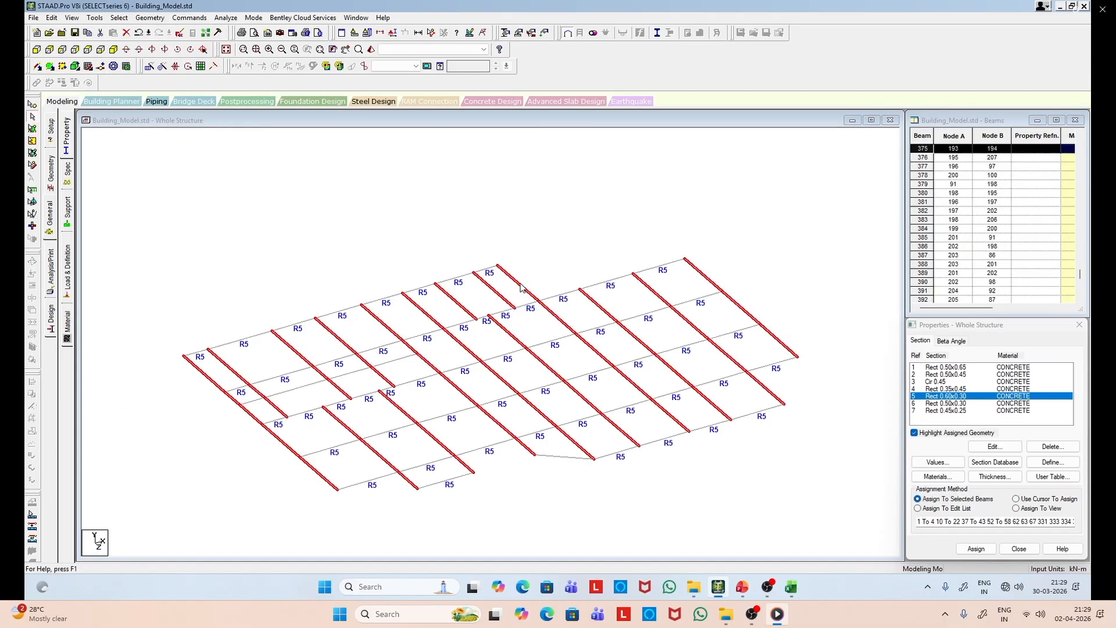
ctrl+click(221, 360)
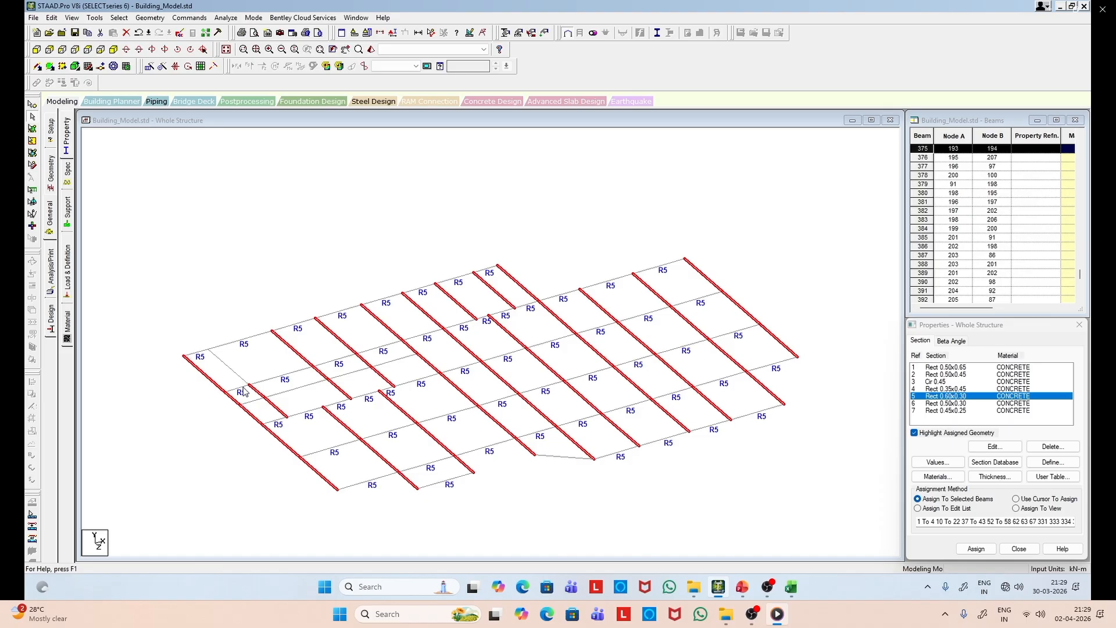
ctrl+click(269, 403)
ctrl+click(337, 336)
ctrl+click(361, 358)
ctrl+click(380, 377)
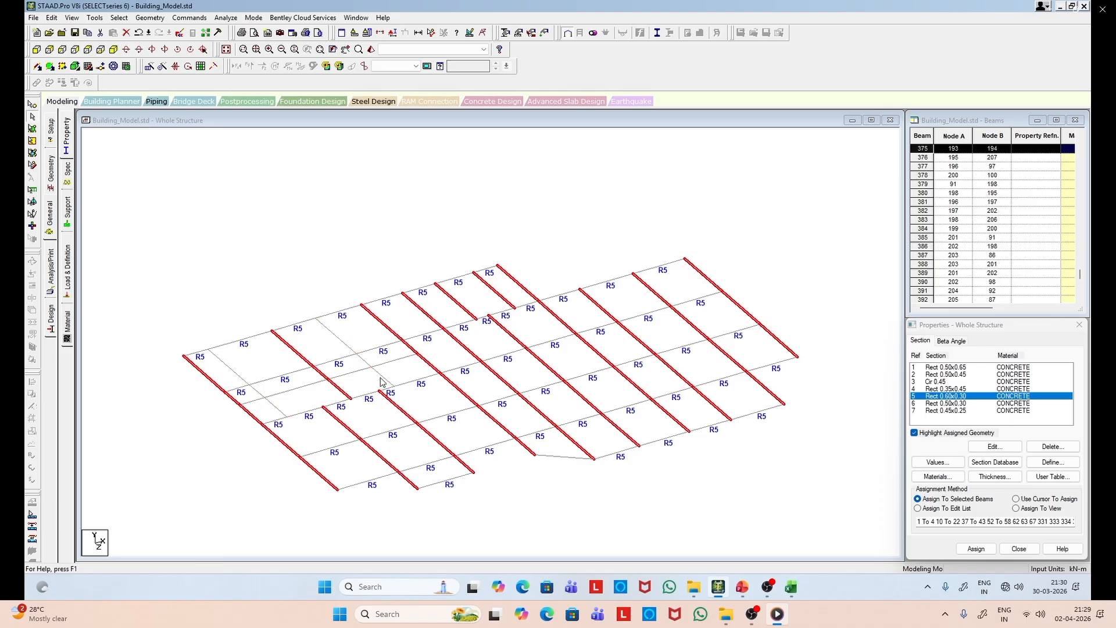
ctrl+click(469, 311)
ctrl+click(499, 293)
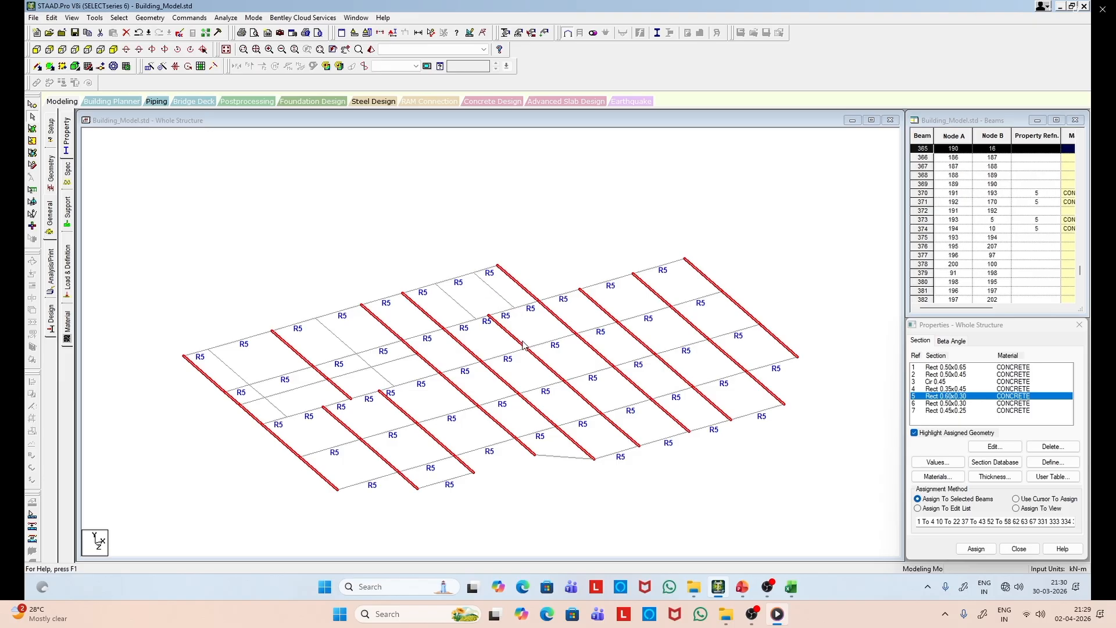
ctrl+click(524, 347)
ctrl+click(540, 364)
ctrl+click(591, 411)
ctrl+click(616, 428)
ctrl+click(595, 304)
ctrl+click(627, 329)
ctrl+click(668, 365)
ctrl+click(711, 402)
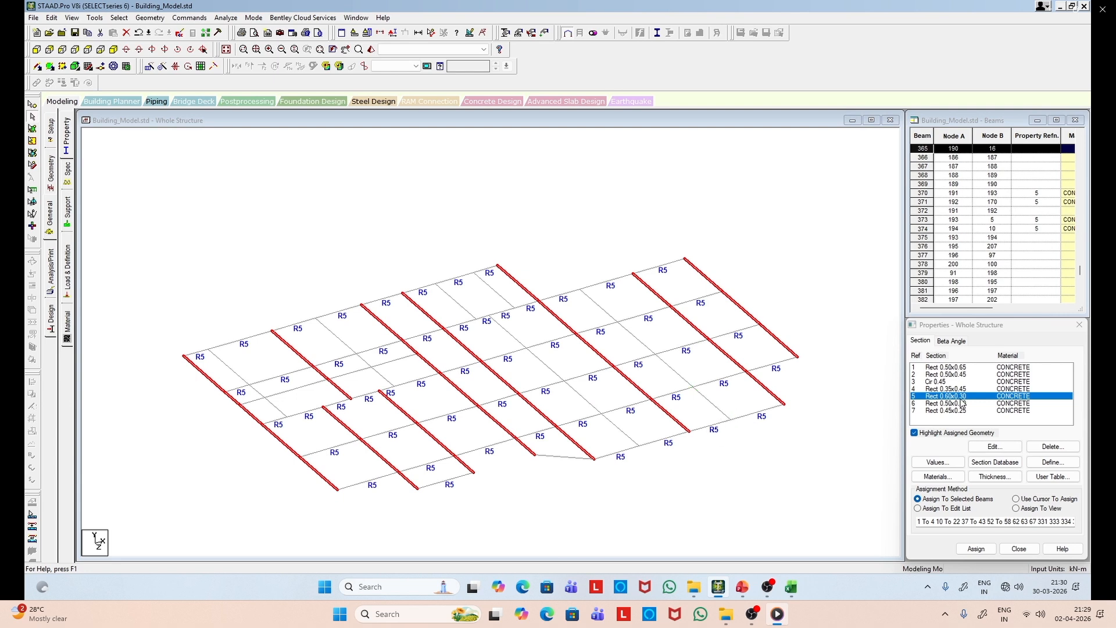
click(985, 551)
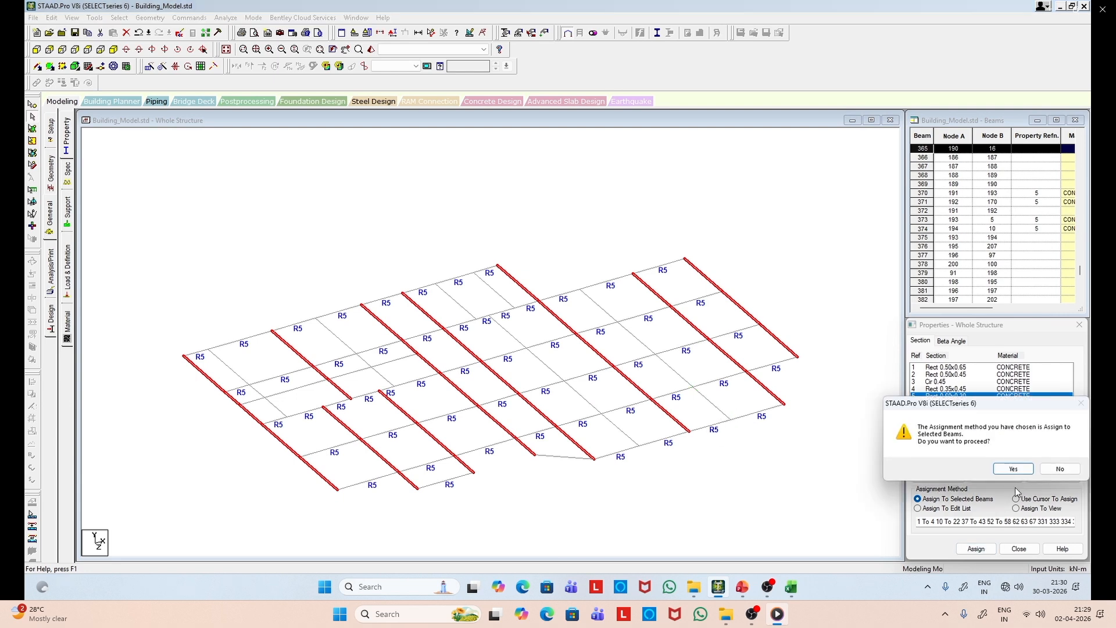
click(1014, 471)
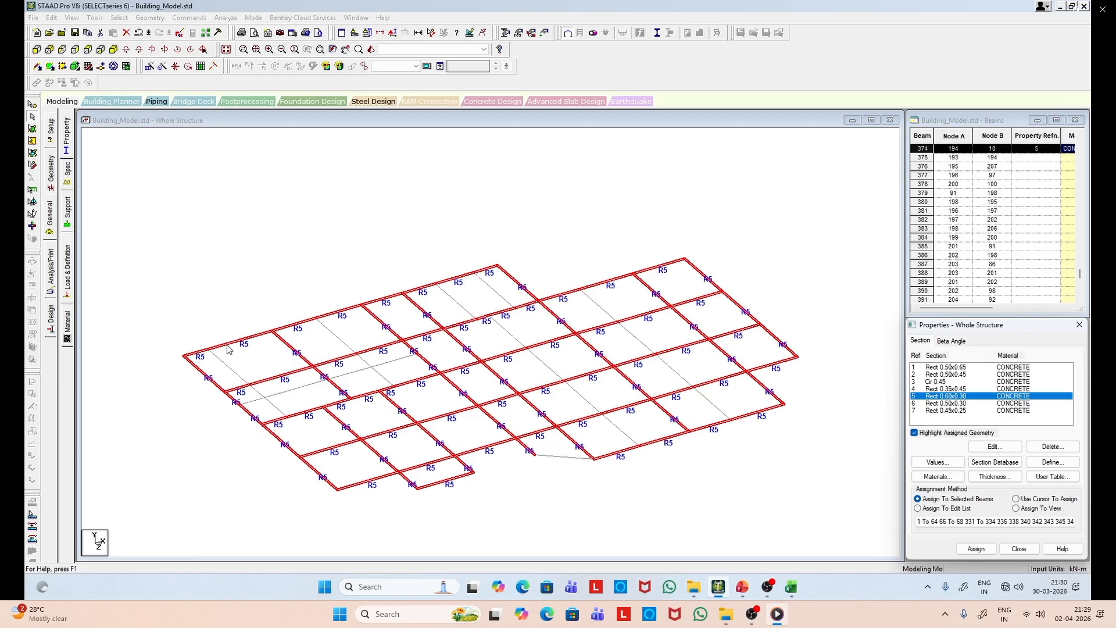
Step: Assign the Rect 0.50x0.30 section to the unassigned secondary beams parallel to Z and the short secondary line parallel to X
click(230, 375)
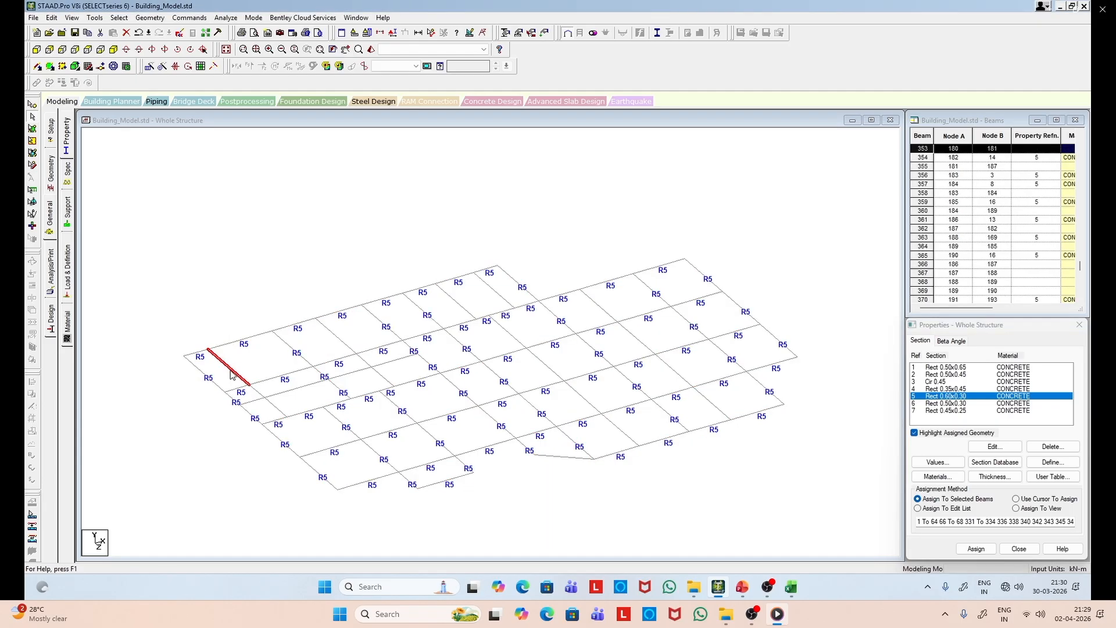
click(969, 405)
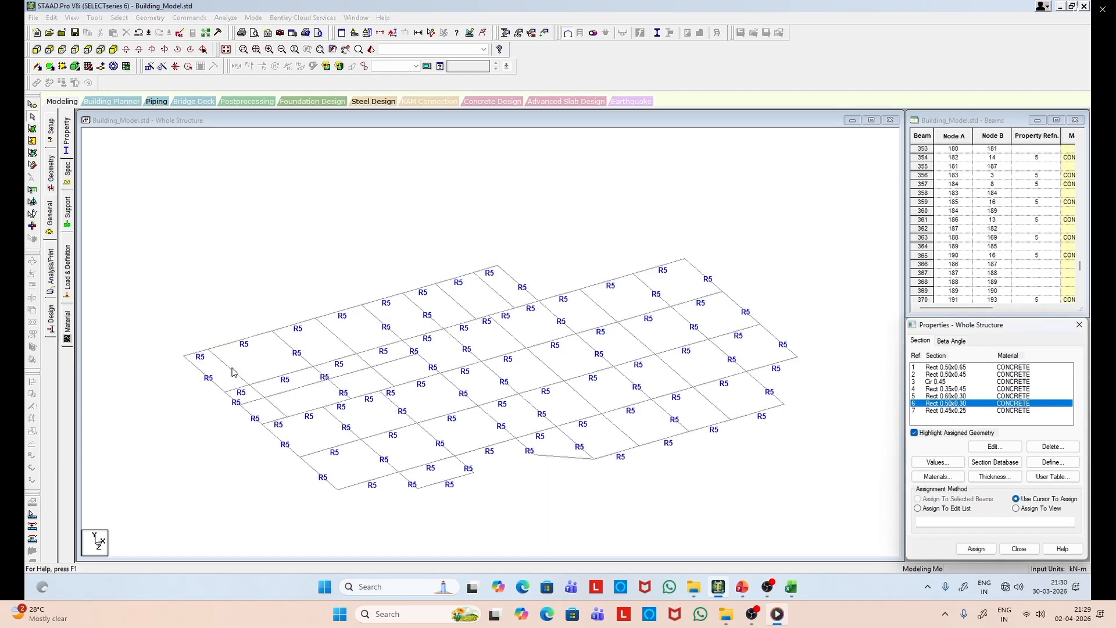
click(232, 371)
ctrl+click(271, 407)
ctrl+click(349, 348)
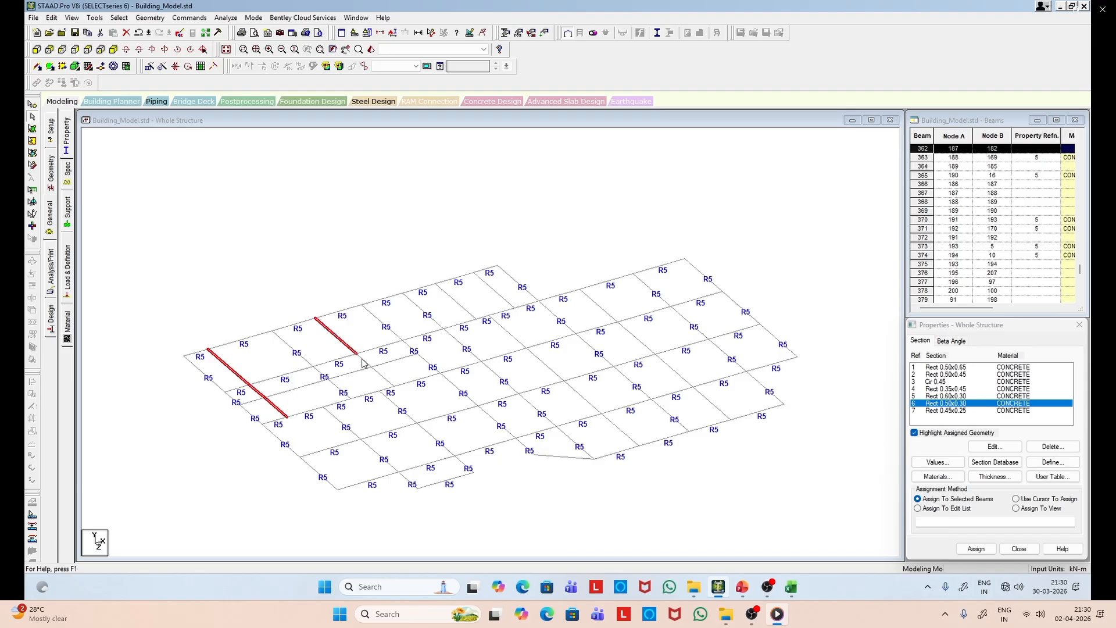
ctrl+click(379, 373)
ctrl+click(252, 400)
ctrl+click(273, 394)
ctrl+click(381, 363)
ctrl+click(513, 338)
ctrl+click(539, 358)
ctrl+click(573, 388)
ctrl+click(612, 423)
ctrl+click(599, 307)
ctrl+click(639, 339)
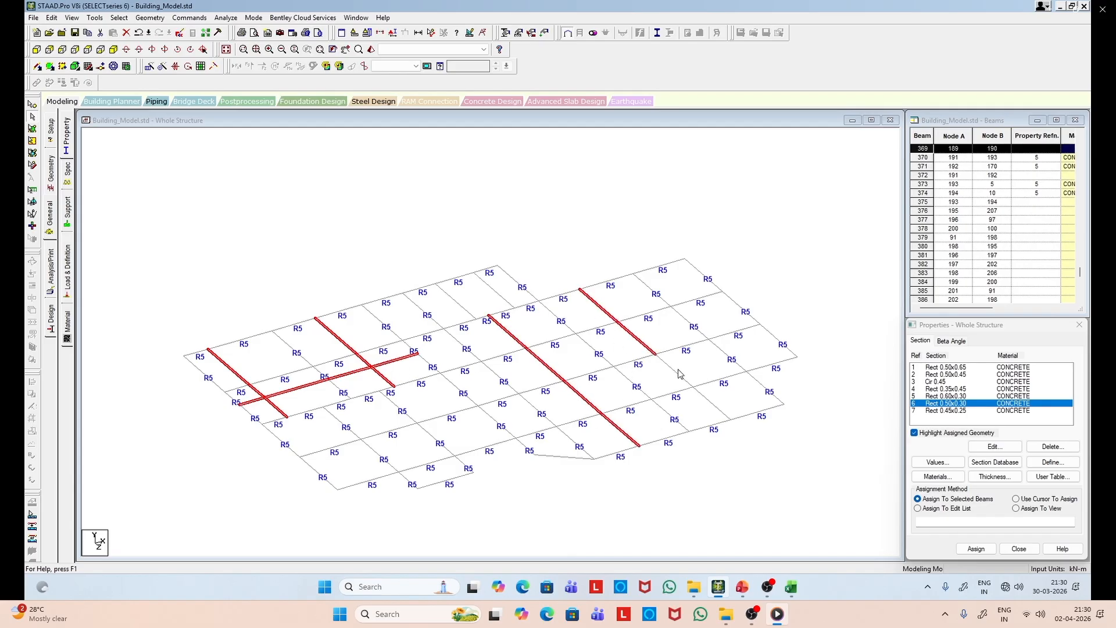
ctrl+click(711, 405)
ctrl+click(678, 375)
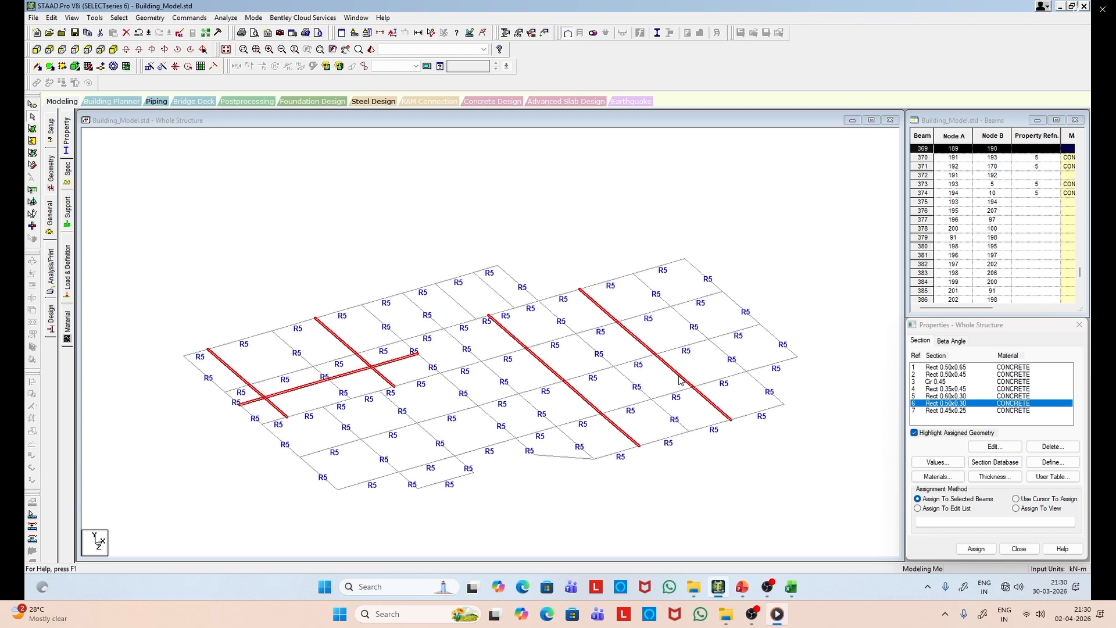
ctrl+click(457, 302)
ctrl+click(494, 292)
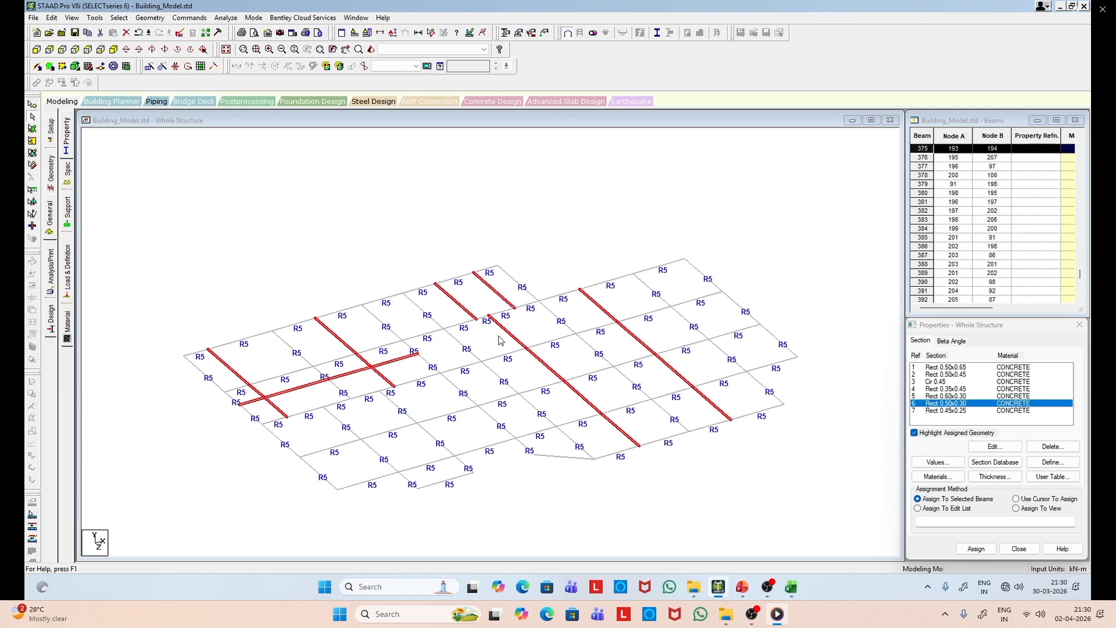
click(976, 549)
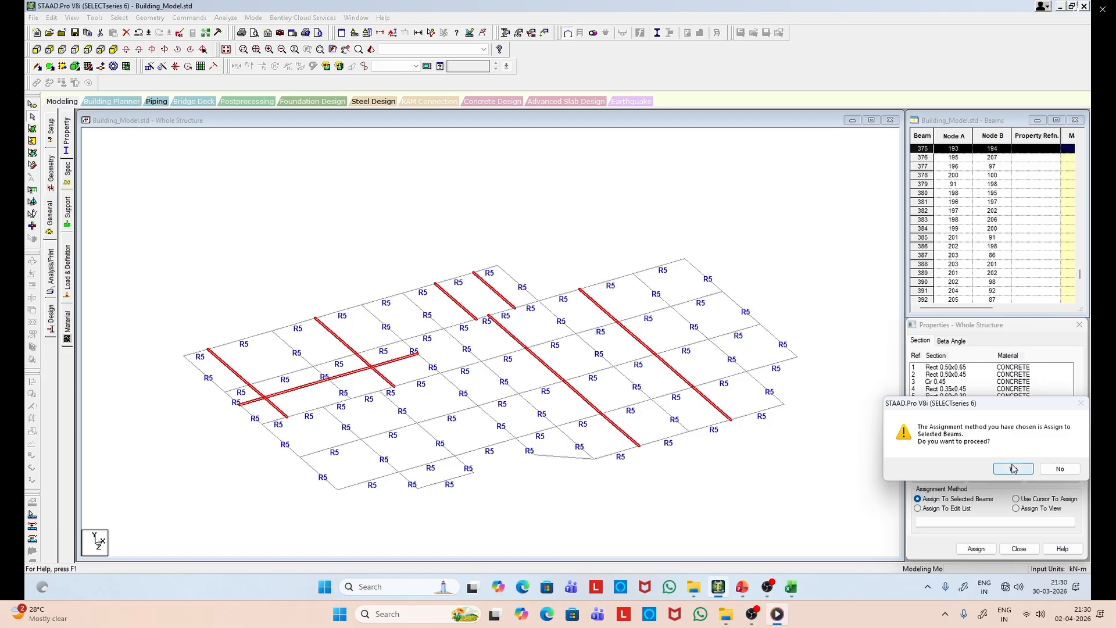
click(1013, 468)
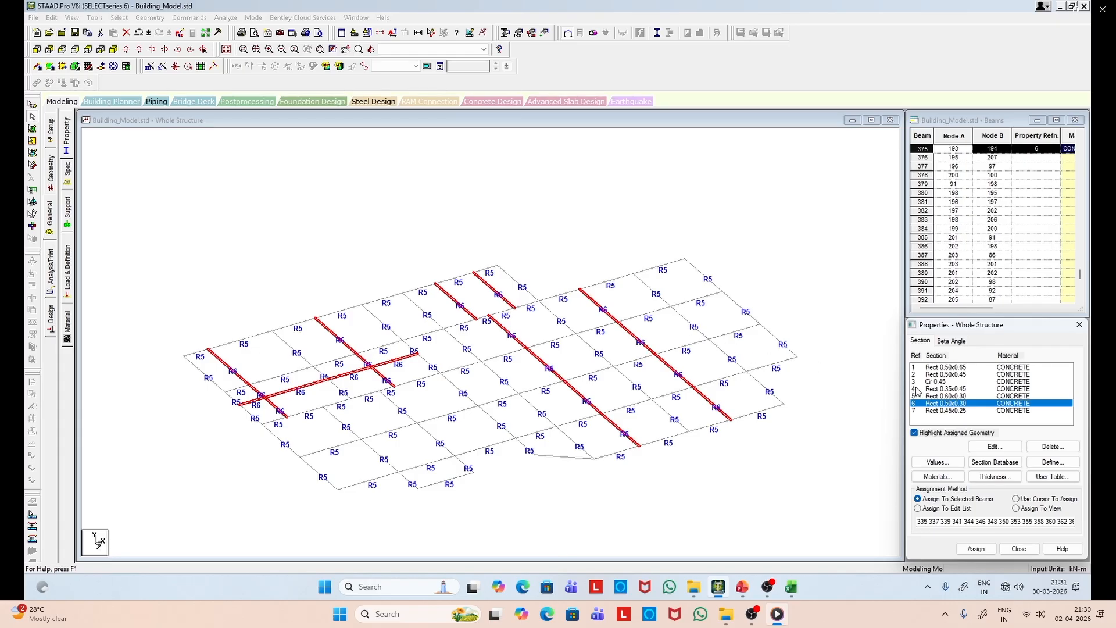
click(961, 411)
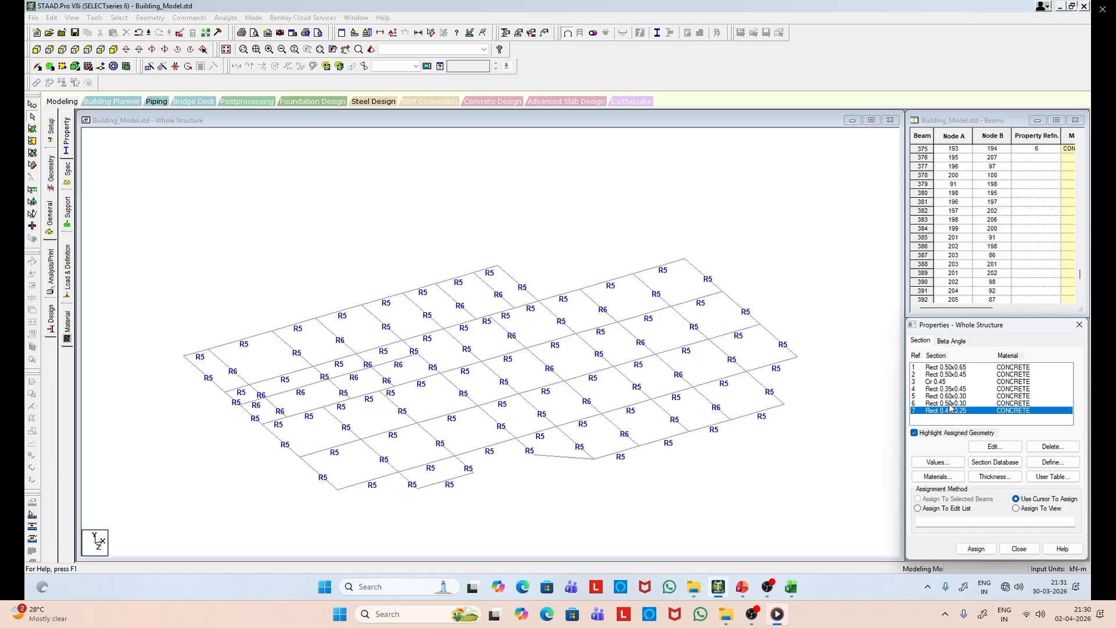
click(950, 404)
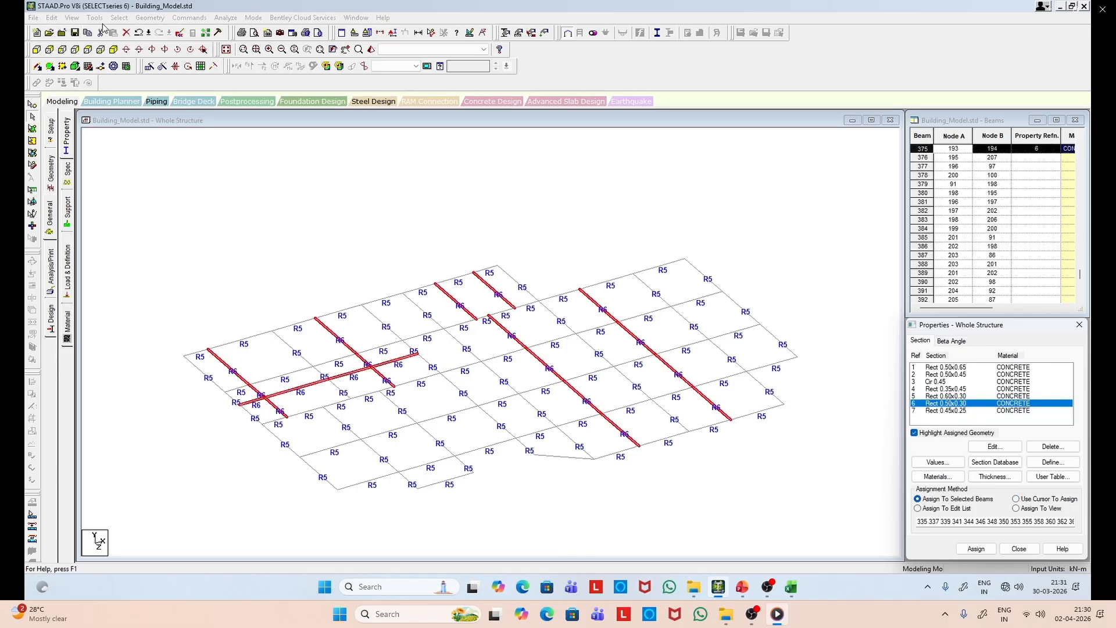
click(119, 17)
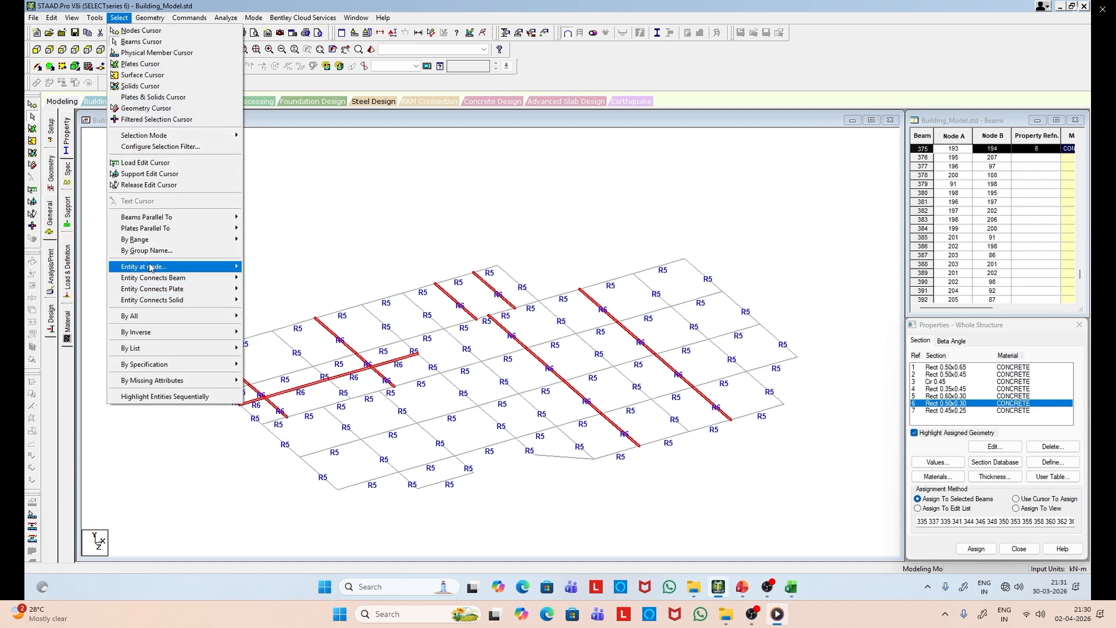
mouse_move(174, 217)
click(253, 240)
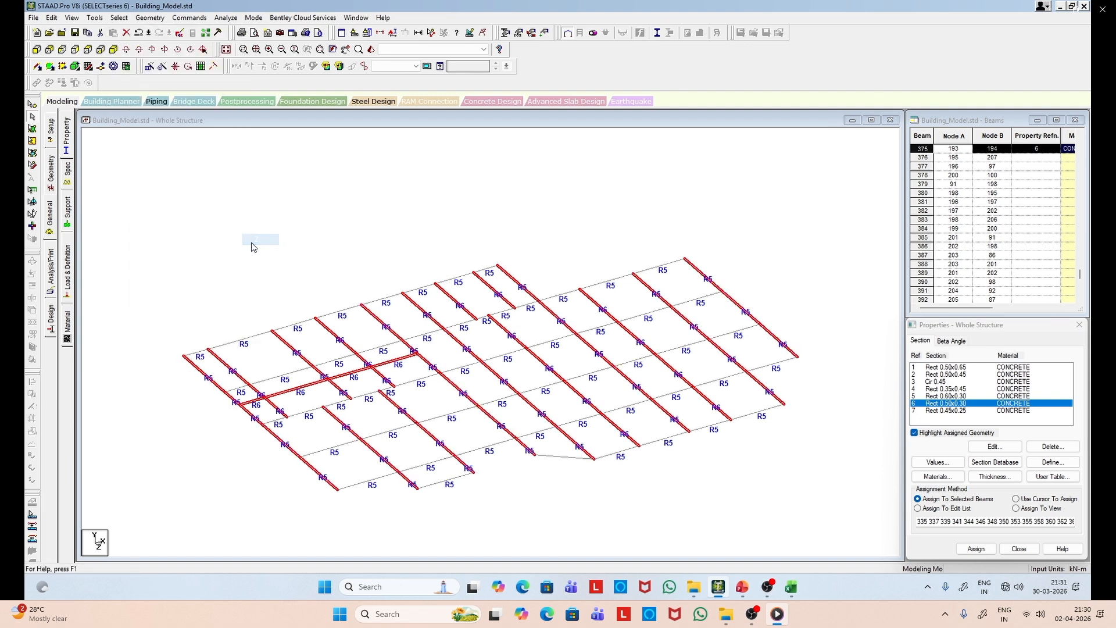
ctrl+click(250, 384)
ctrl+click(236, 373)
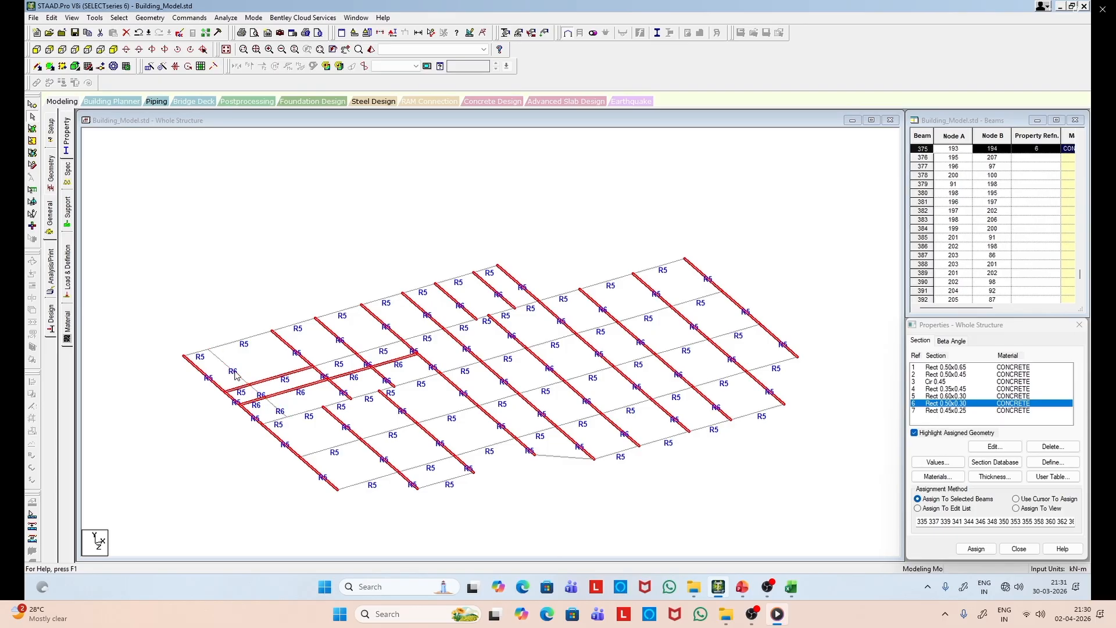
ctrl+click(302, 355)
ctrl+click(338, 393)
ctrl+click(301, 371)
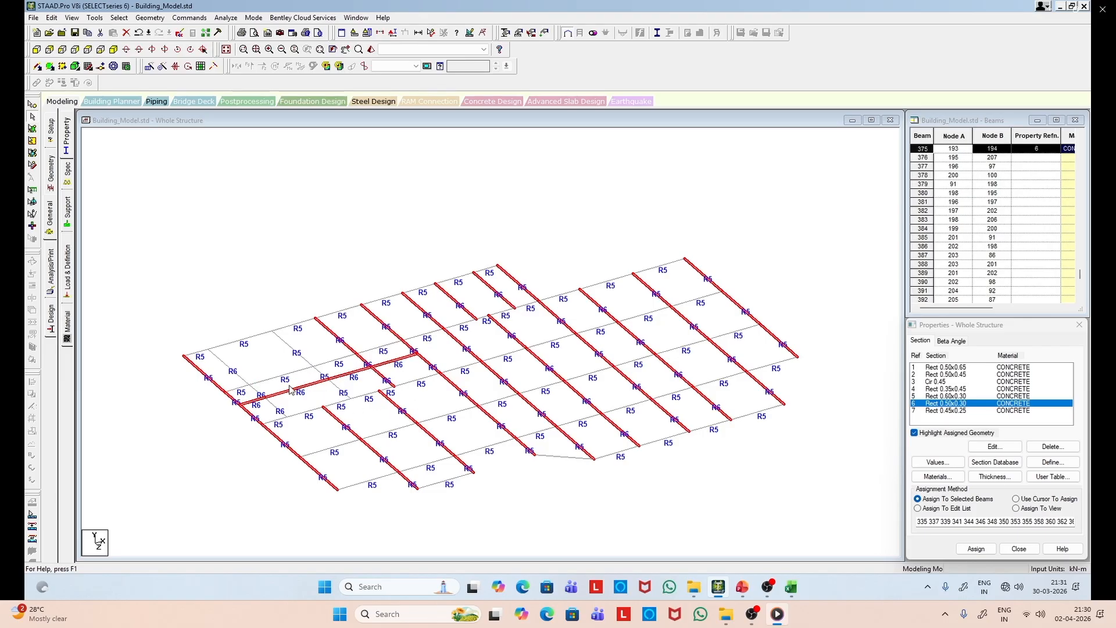
click(242, 230)
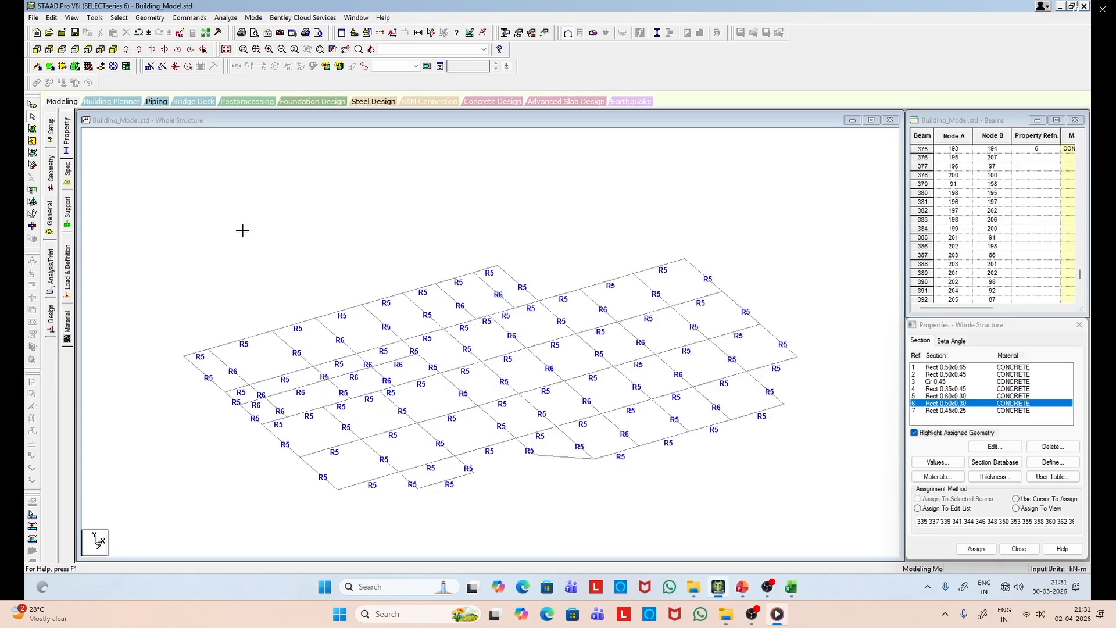
Step: Assign the Rect 0.50x0.30 section to the main beams parallel to Z, leaving the secondary beam lines out of the selection
click(110, 18)
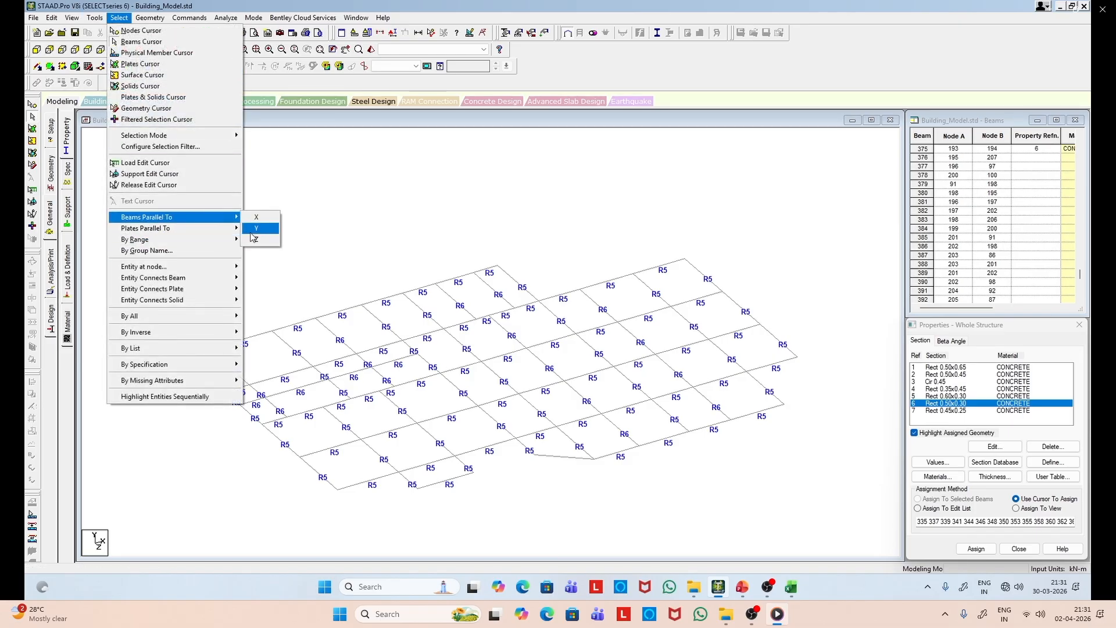
click(253, 229)
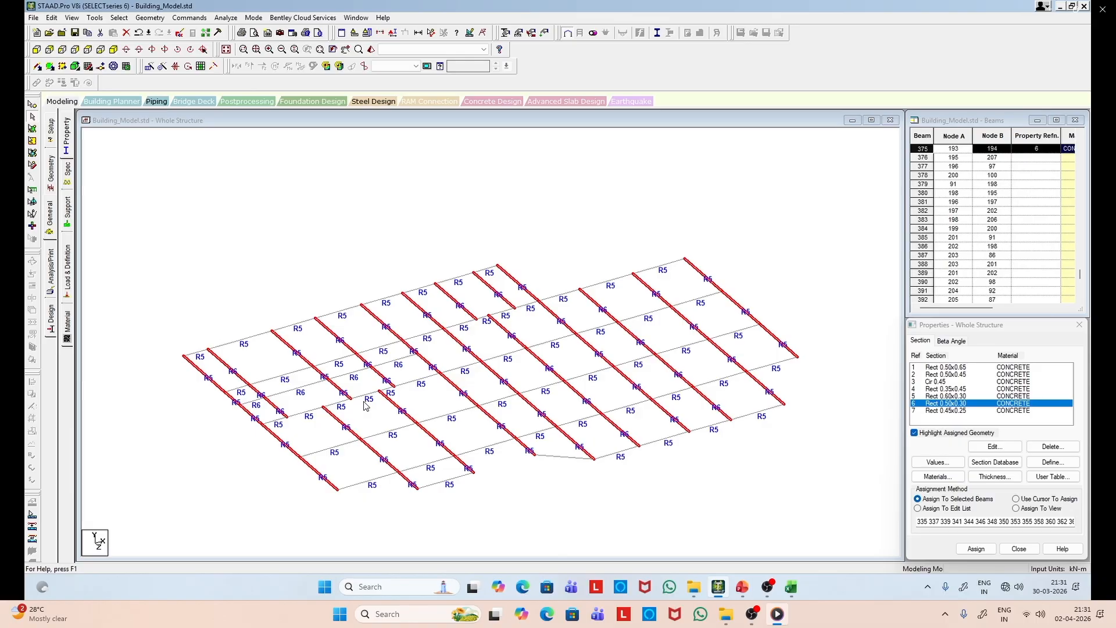
ctrl+click(235, 376)
ctrl+click(252, 388)
ctrl+click(263, 382)
ctrl+click(239, 378)
click(298, 386)
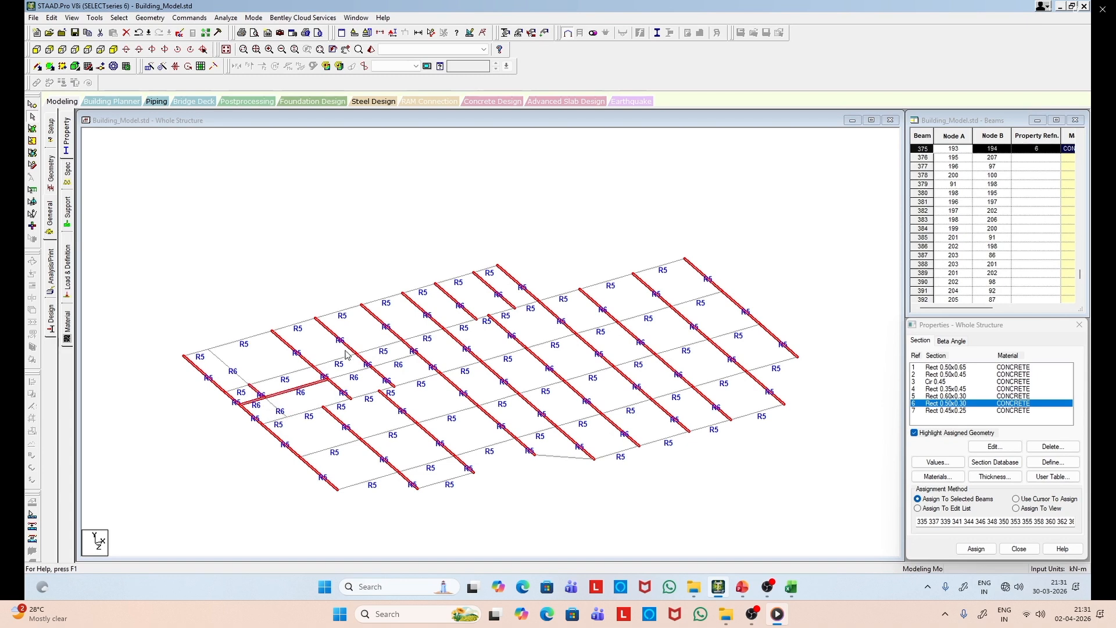
ctrl+click(314, 384)
ctrl+click(335, 336)
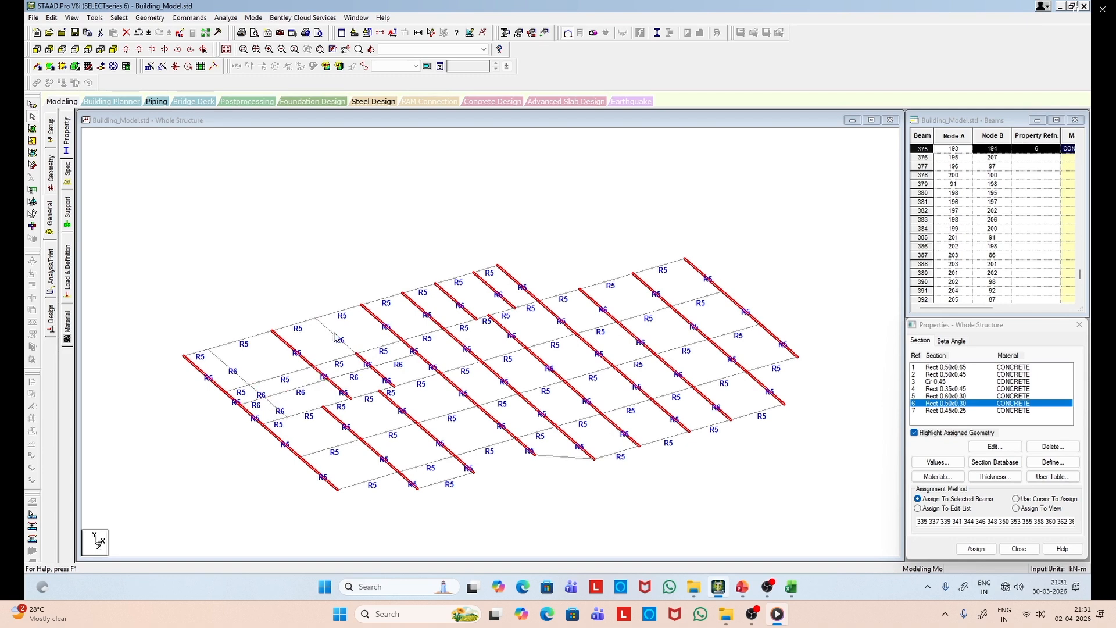
ctrl+click(360, 359)
ctrl+click(604, 313)
ctrl+click(632, 330)
ctrl+click(668, 369)
ctrl+click(710, 400)
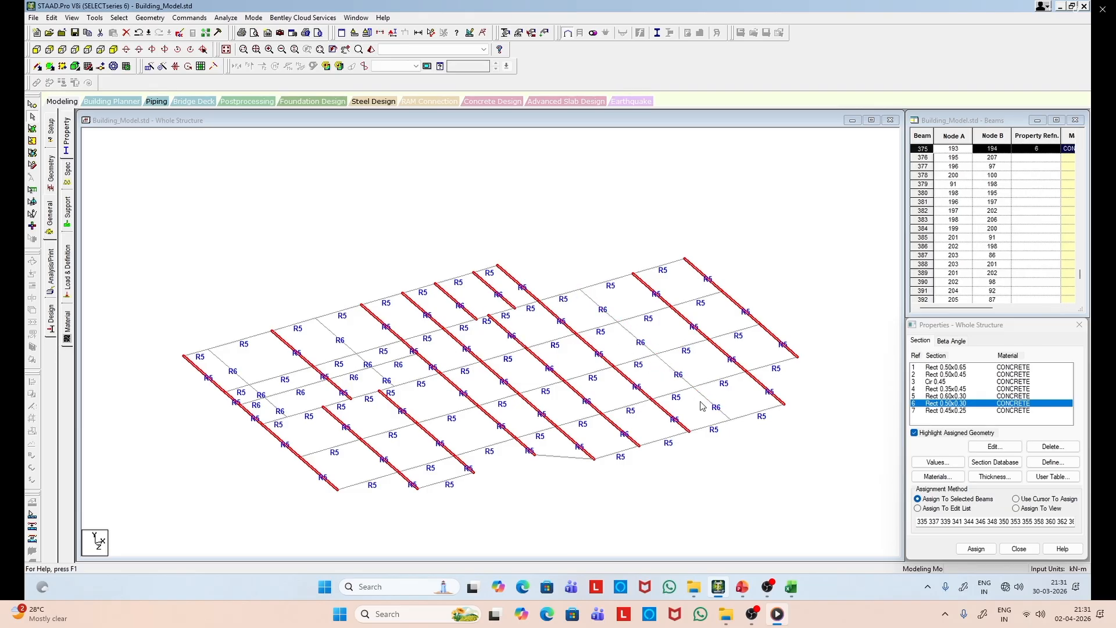
ctrl+click(523, 344)
ctrl+click(542, 365)
ctrl+click(579, 397)
ctrl+click(615, 429)
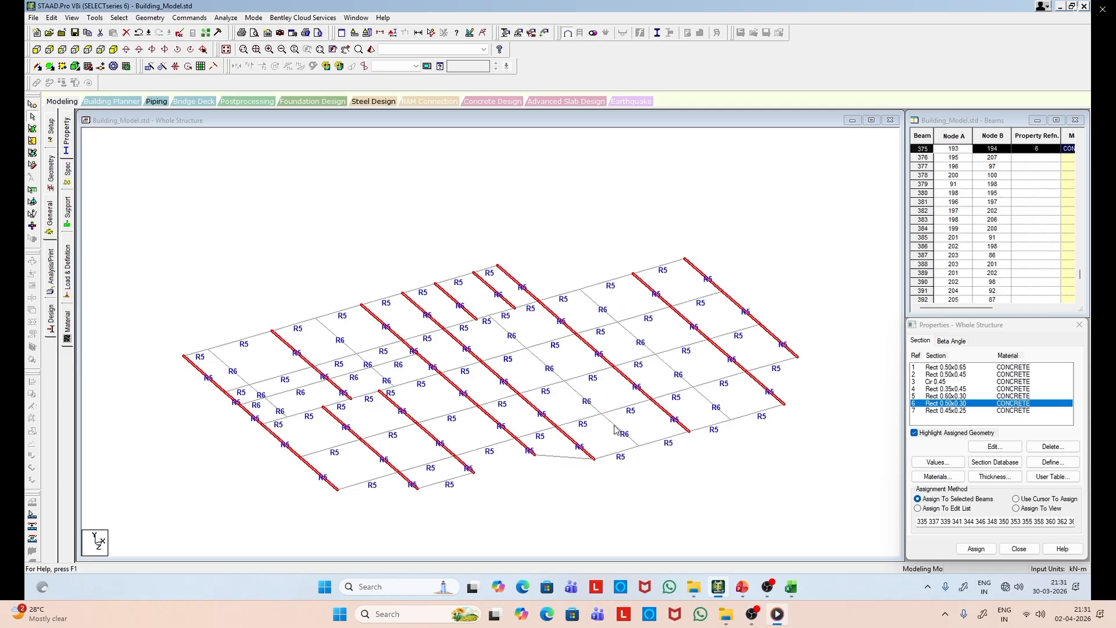
ctrl+click(457, 301)
ctrl+click(490, 287)
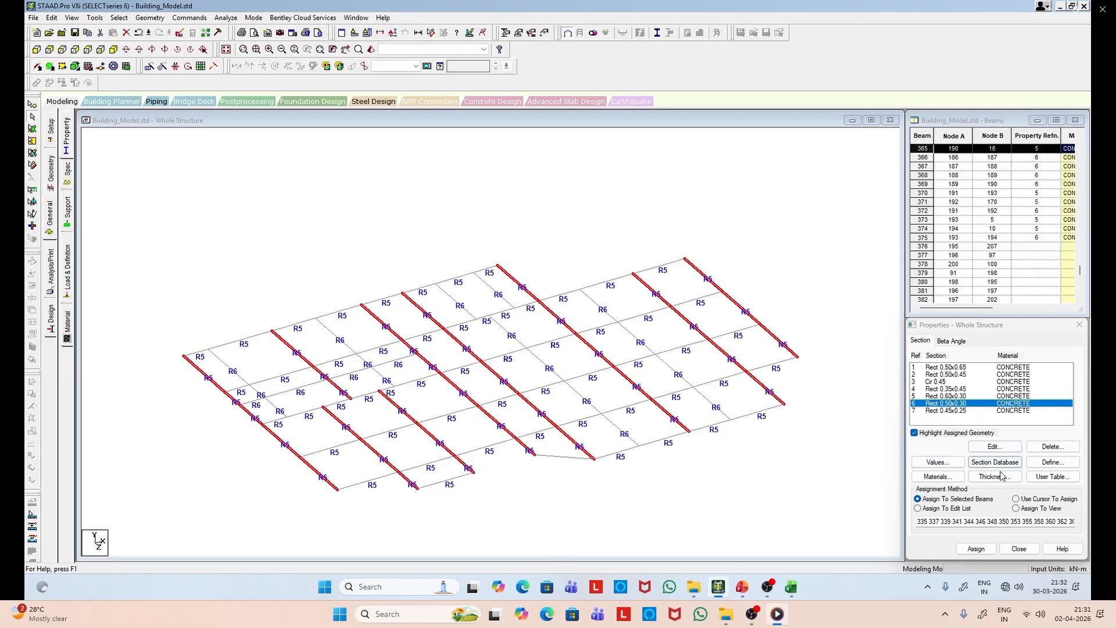
click(982, 545)
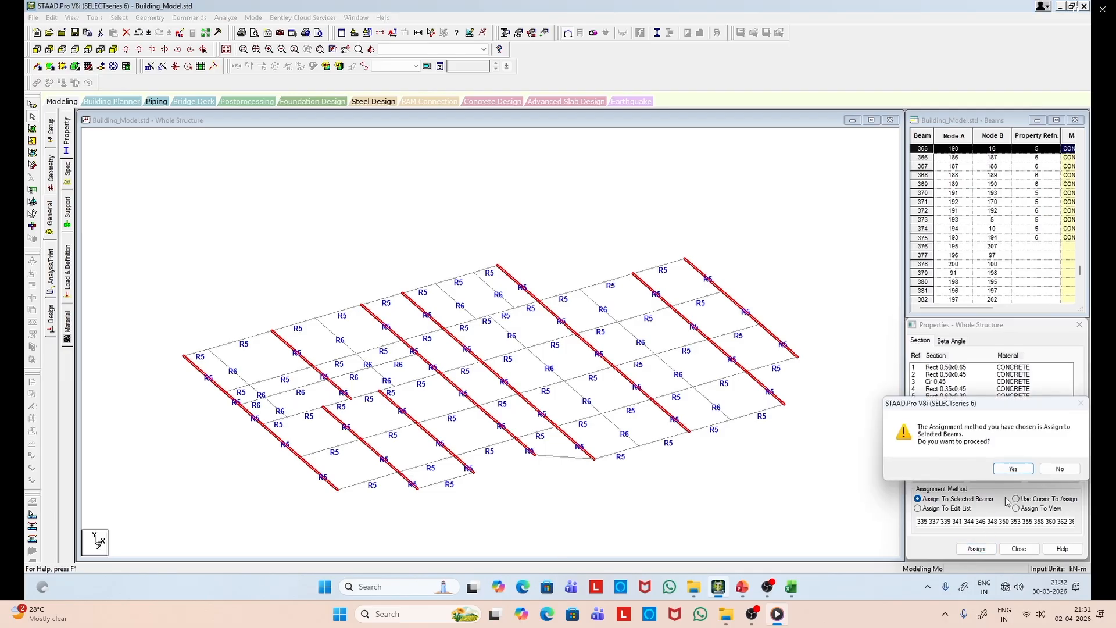
click(1014, 474)
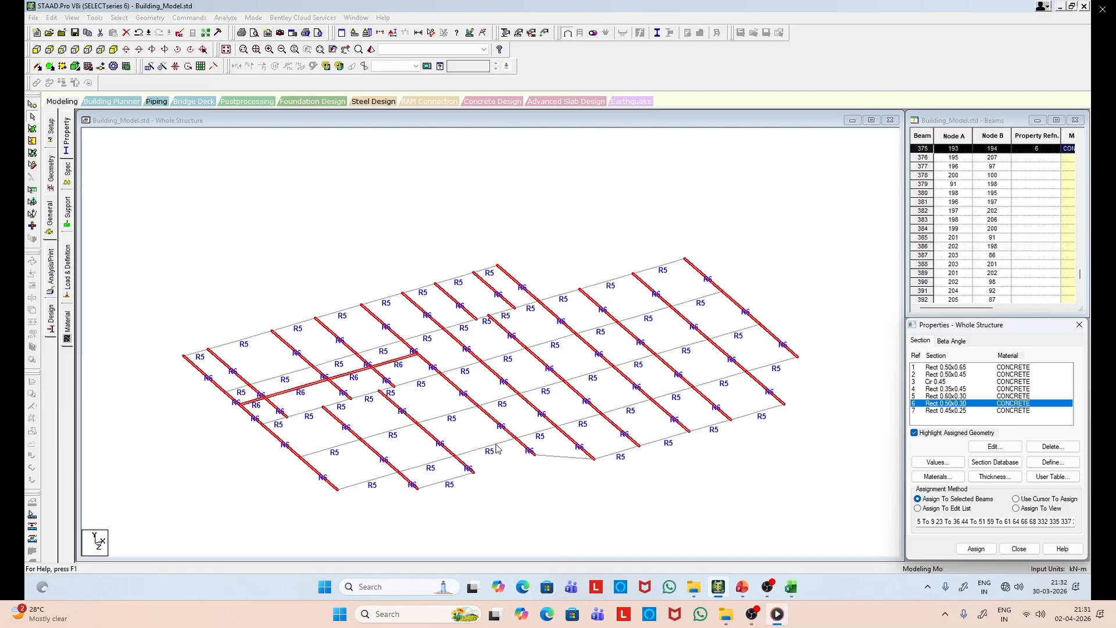
click(293, 256)
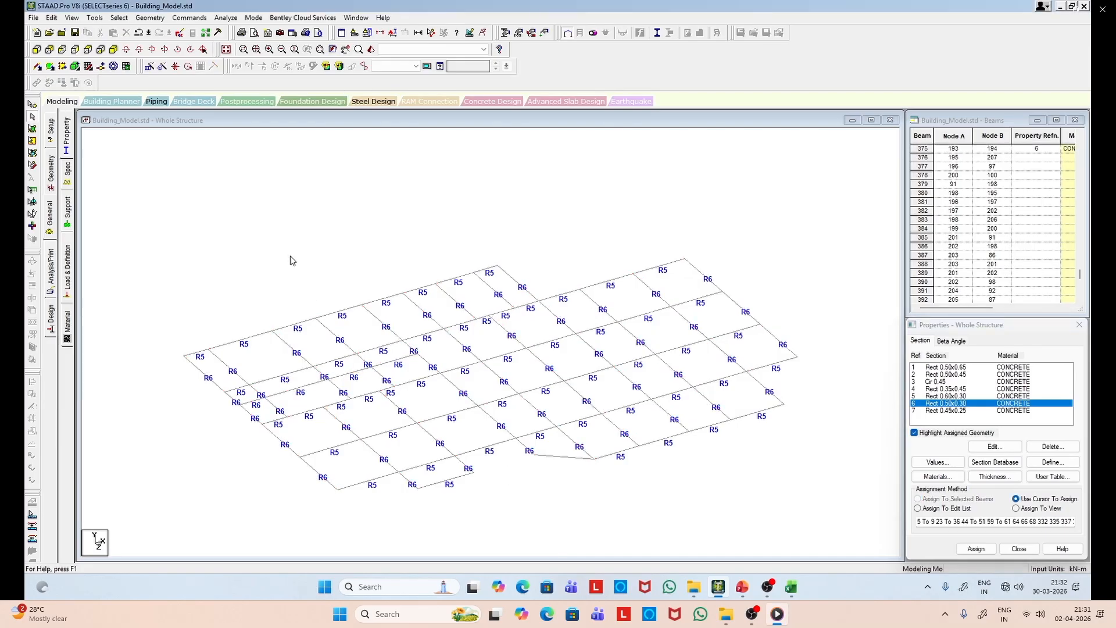
click(229, 368)
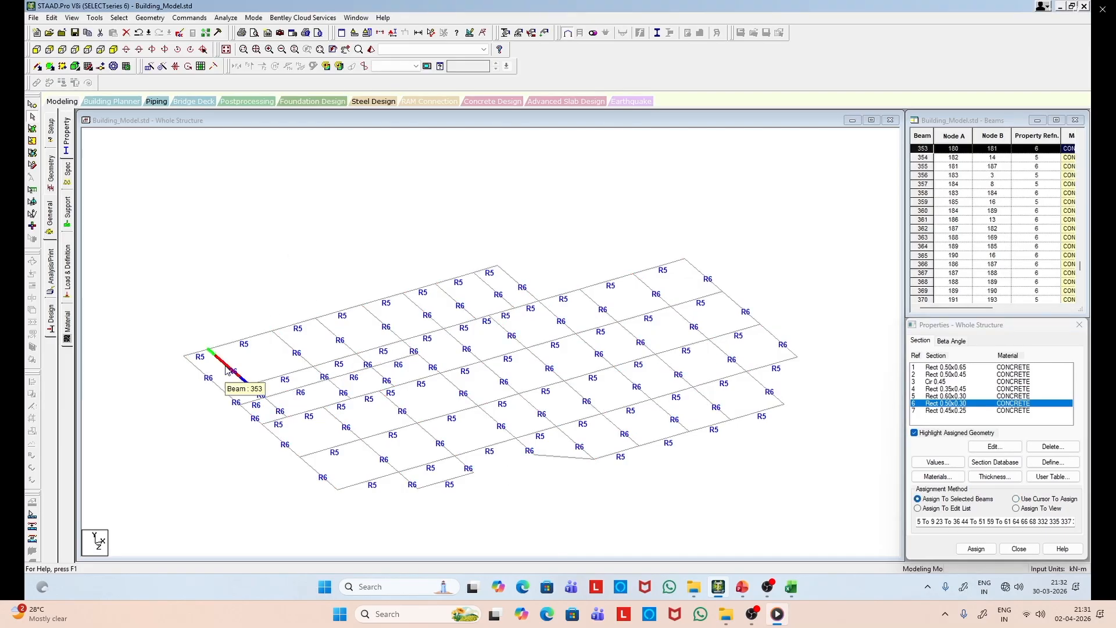
ctrl+click(271, 405)
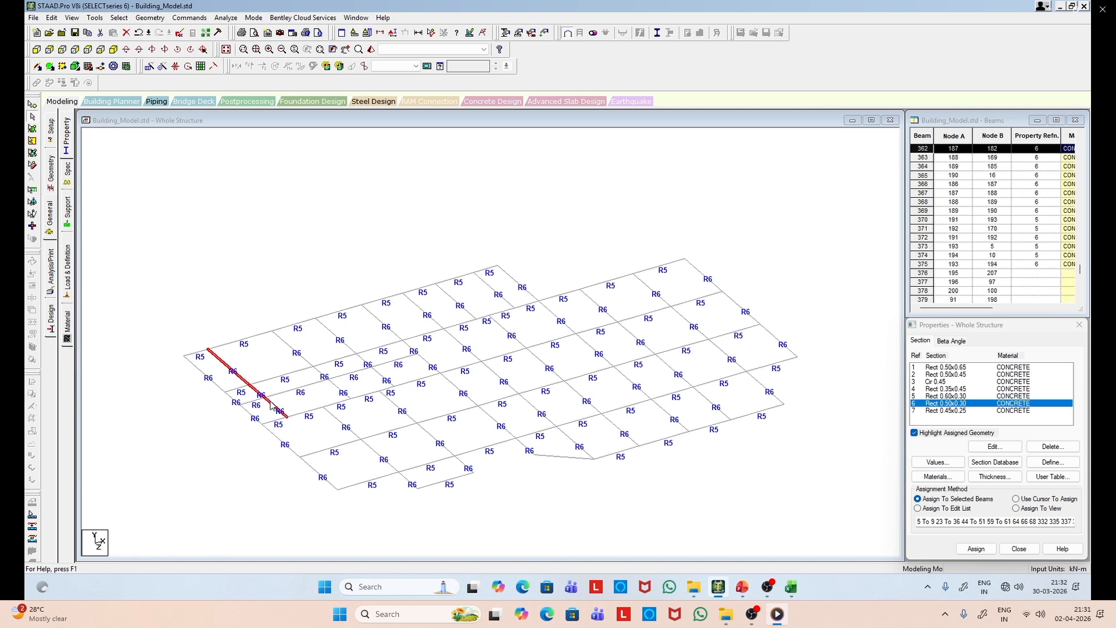
ctrl+click(343, 340)
ctrl+click(365, 353)
ctrl+click(372, 348)
ctrl+click(384, 381)
ctrl+click(605, 311)
ctrl+click(626, 328)
ctrl+click(686, 382)
ctrl+click(710, 400)
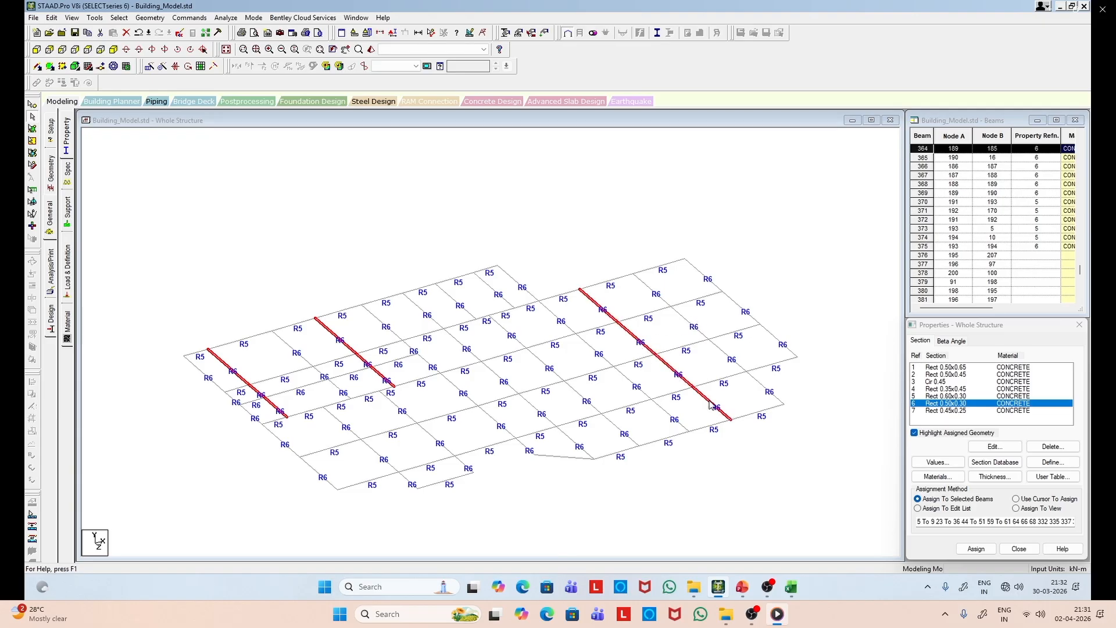
ctrl+click(518, 342)
ctrl+click(538, 360)
ctrl+click(584, 400)
ctrl+click(617, 430)
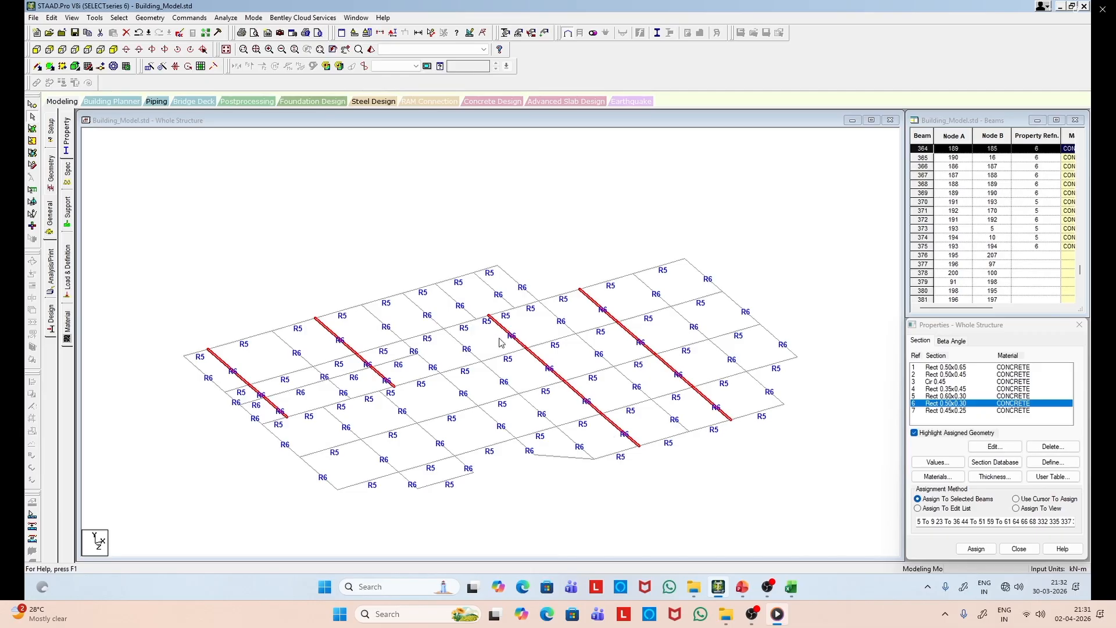
ctrl+click(452, 299)
ctrl+click(495, 291)
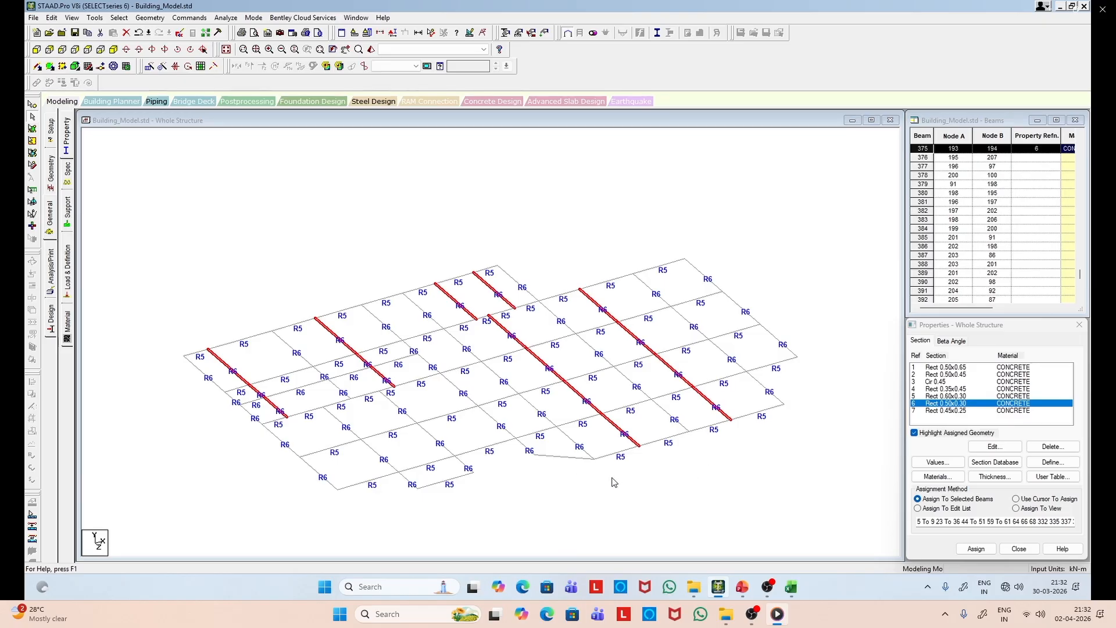
Step: Assign the Rect 0.45x0.25 section to the six secondary beam lines parallel to Z, including the two short ones at the rear edge
click(961, 411)
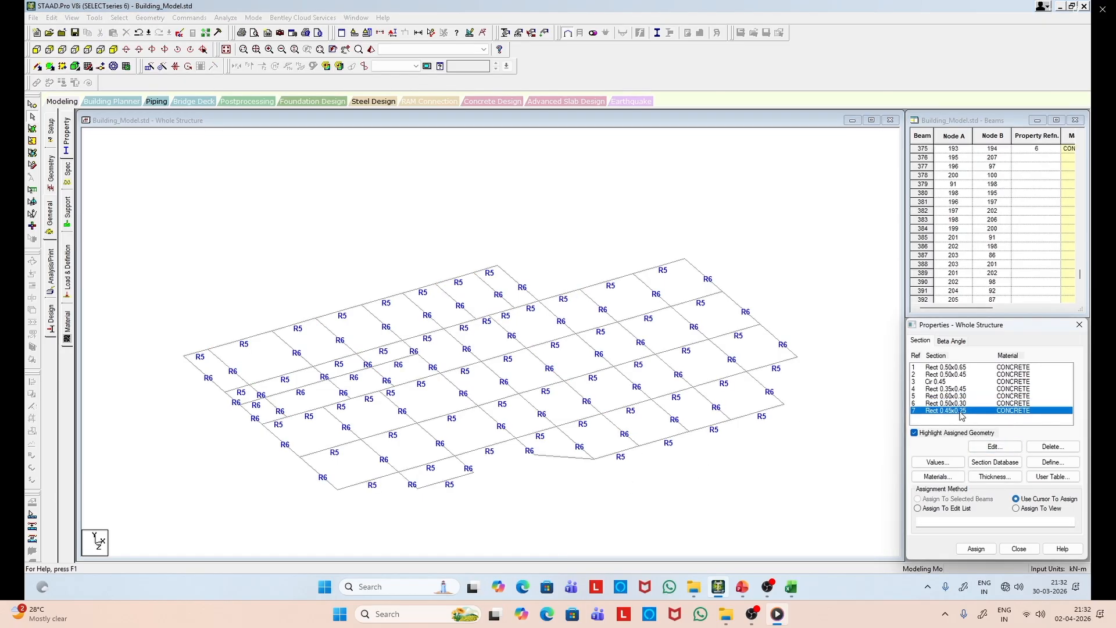
click(226, 369)
click(272, 410)
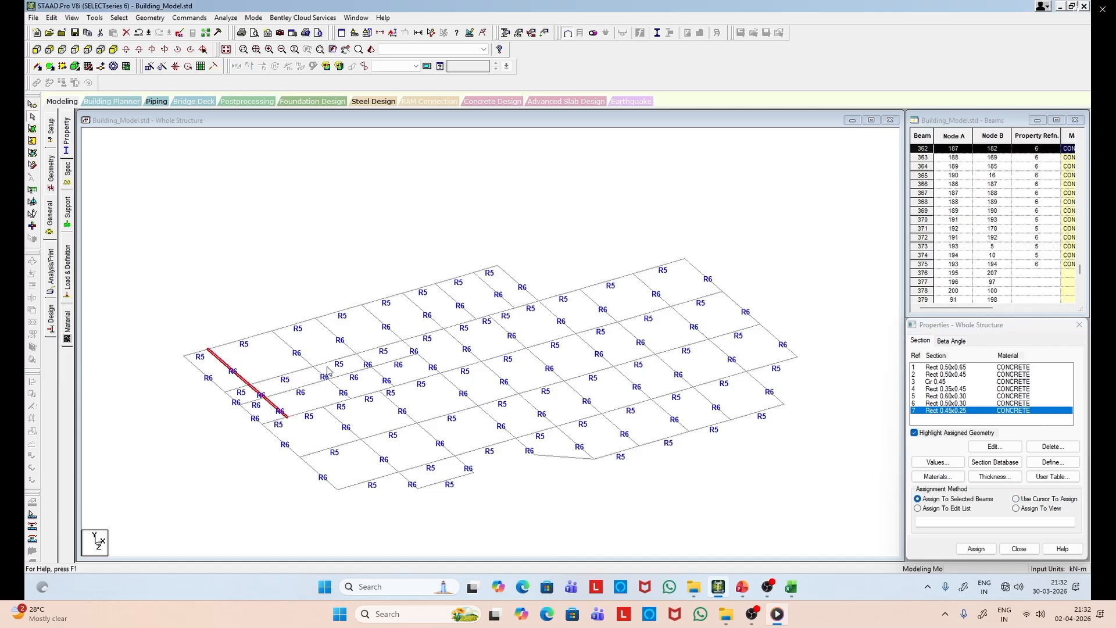
ctrl+click(339, 338)
ctrl+click(357, 353)
ctrl+click(383, 377)
ctrl+click(340, 339)
ctrl+click(349, 356)
ctrl+click(368, 351)
ctrl+click(654, 292)
ctrl+click(690, 324)
ctrl+click(727, 354)
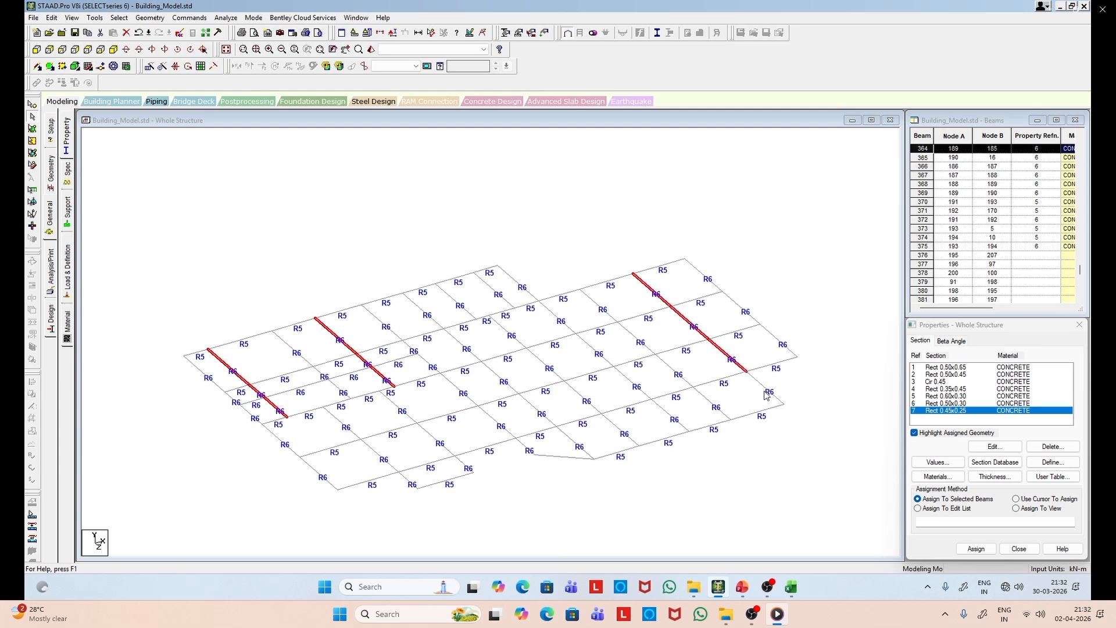
ctrl+click(657, 294)
ctrl+click(689, 322)
ctrl+click(724, 359)
ctrl+click(611, 316)
ctrl+click(629, 330)
ctrl+click(674, 369)
ctrl+click(713, 406)
ctrl+click(514, 337)
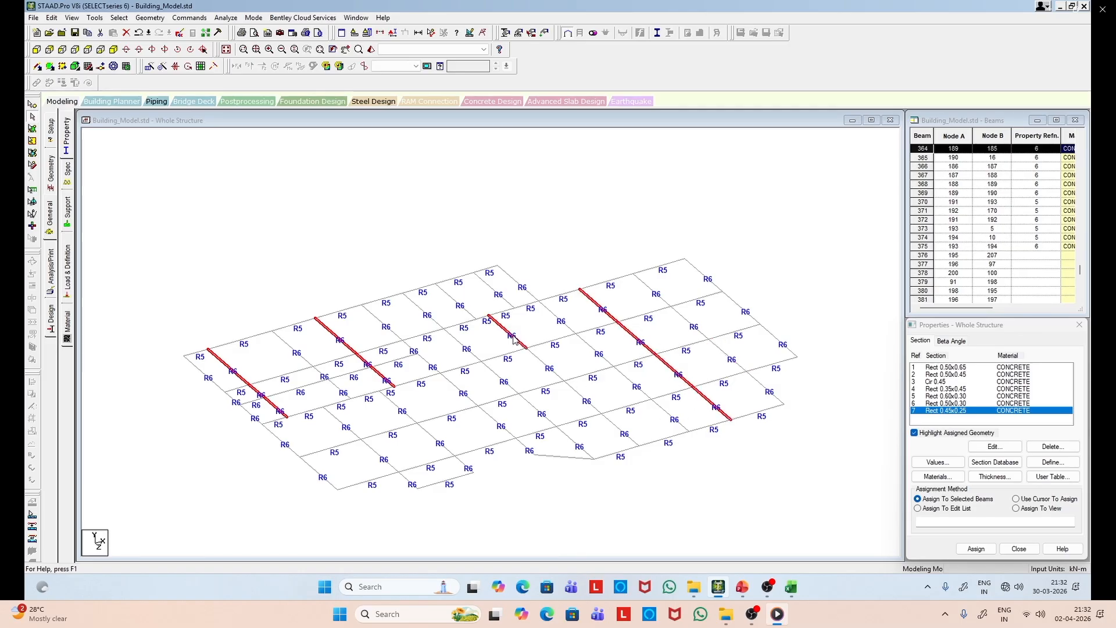
ctrl+click(549, 368)
ctrl+click(582, 397)
ctrl+click(608, 419)
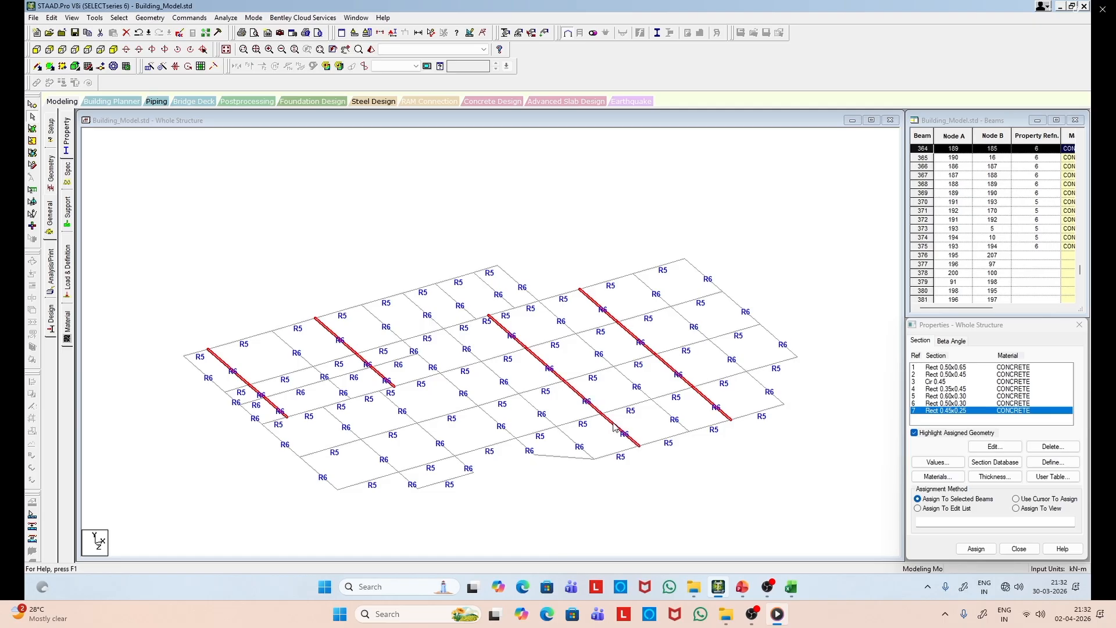
ctrl+click(454, 300)
ctrl+click(497, 293)
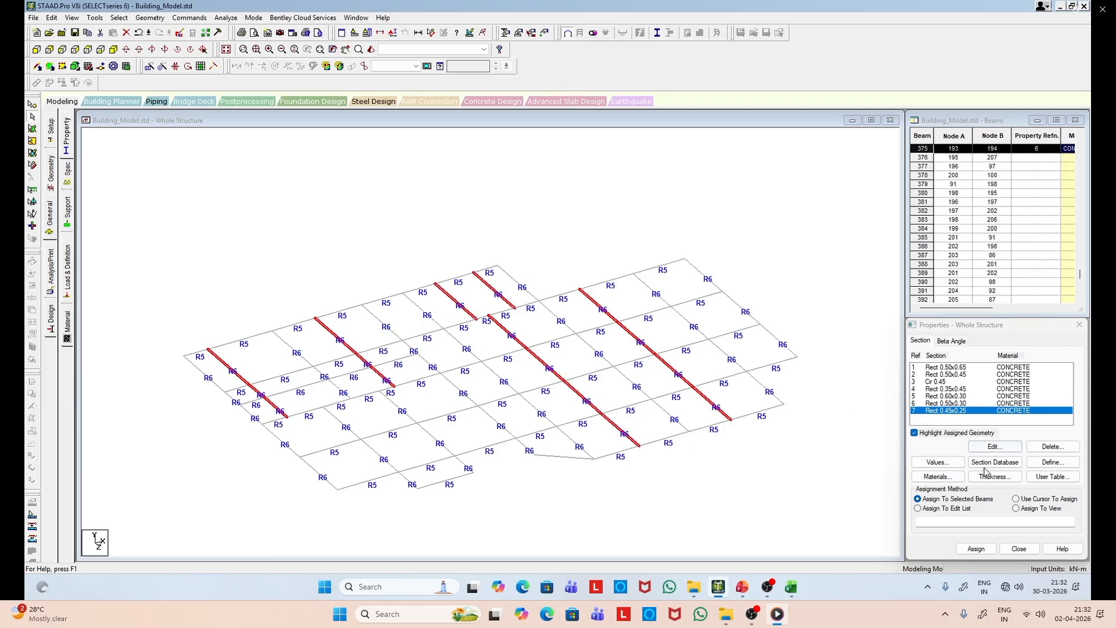
click(970, 546)
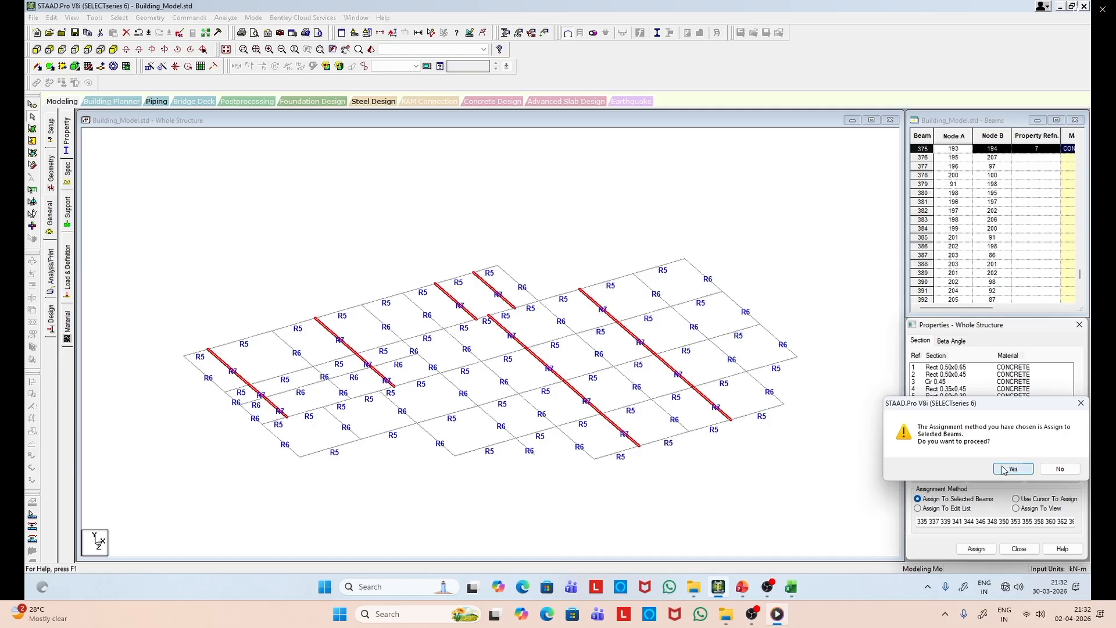
click(1003, 486)
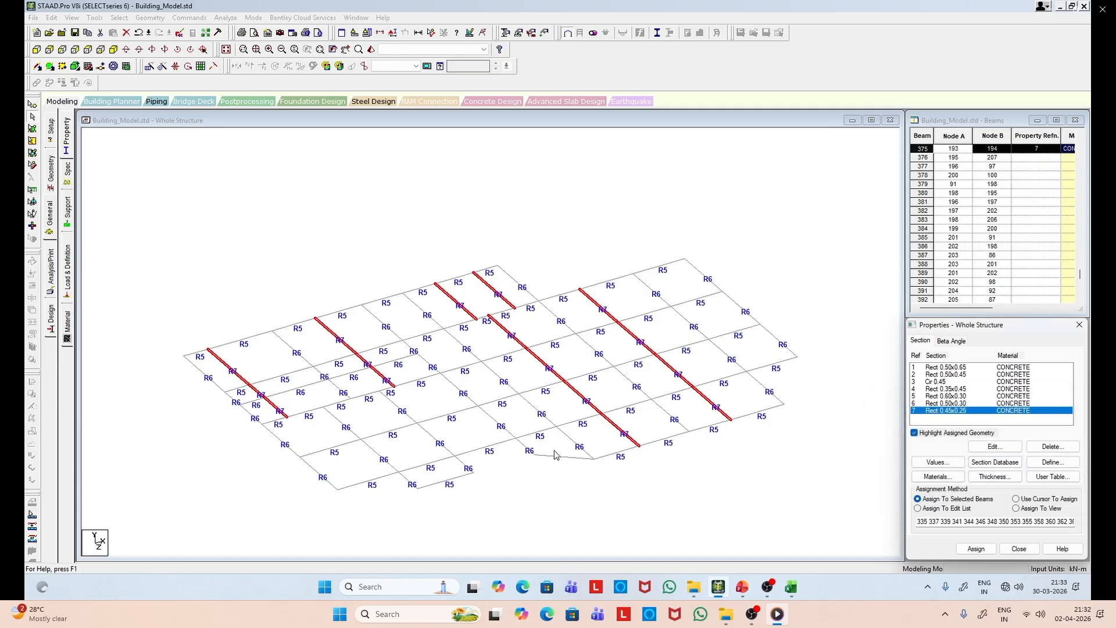
Step: Assign the Rect 0.50x0.30 section to the skewed beam on the front edge of the floor and clear the selection
click(555, 456)
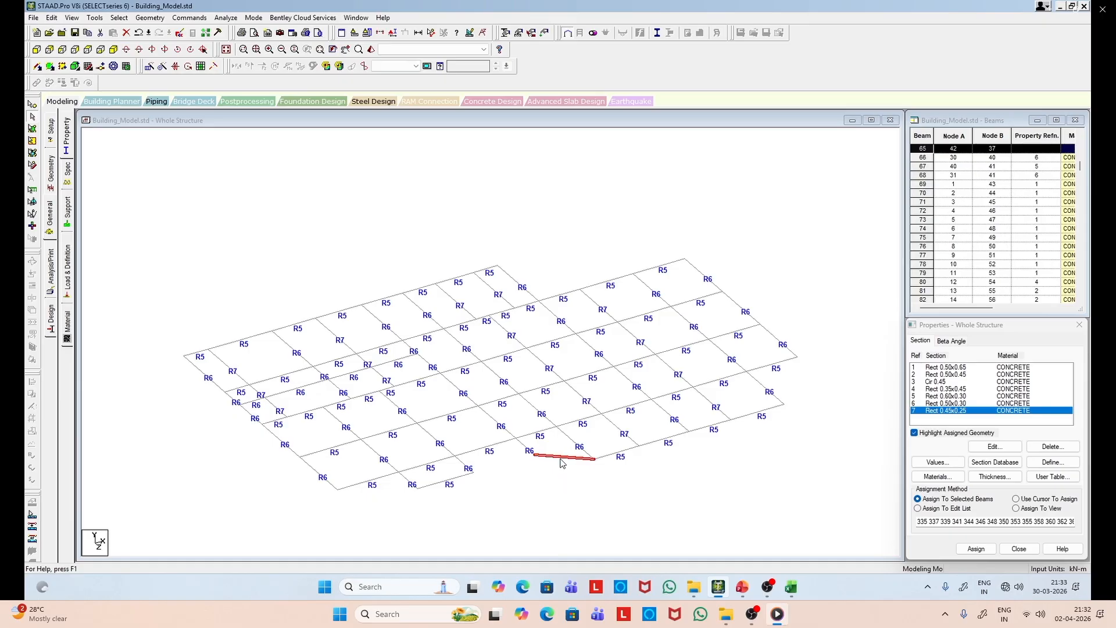
click(956, 404)
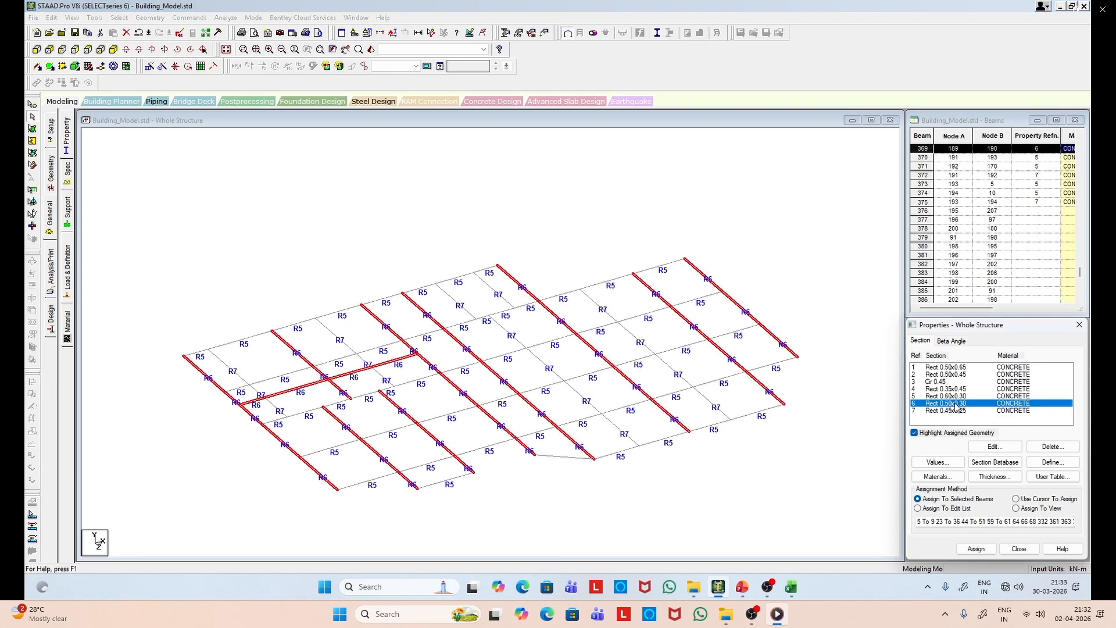
click(557, 458)
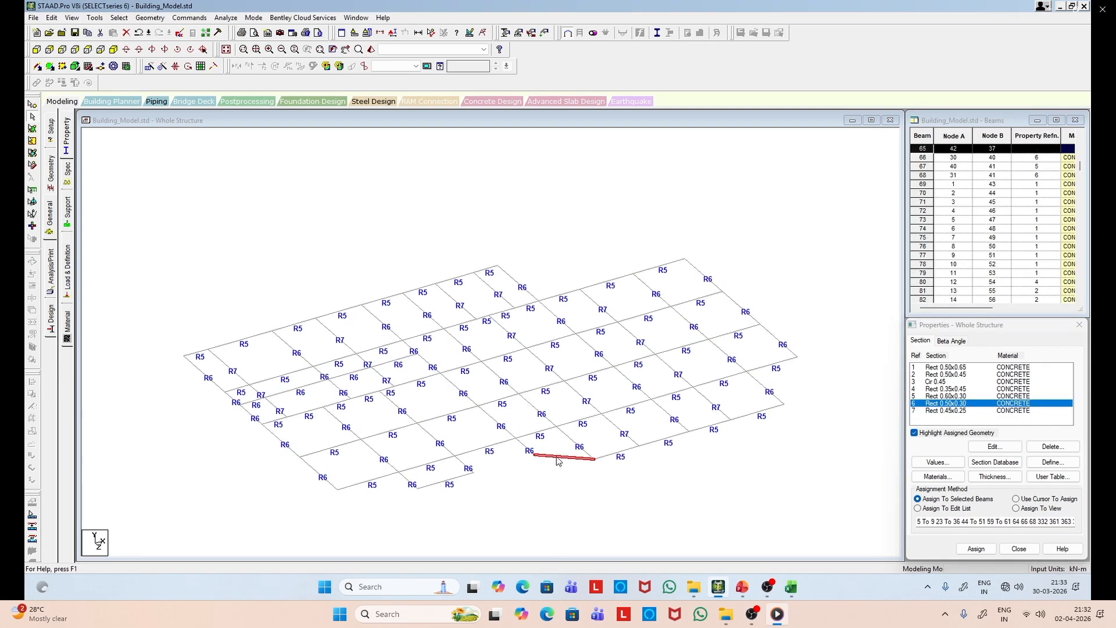
click(977, 548)
click(1014, 473)
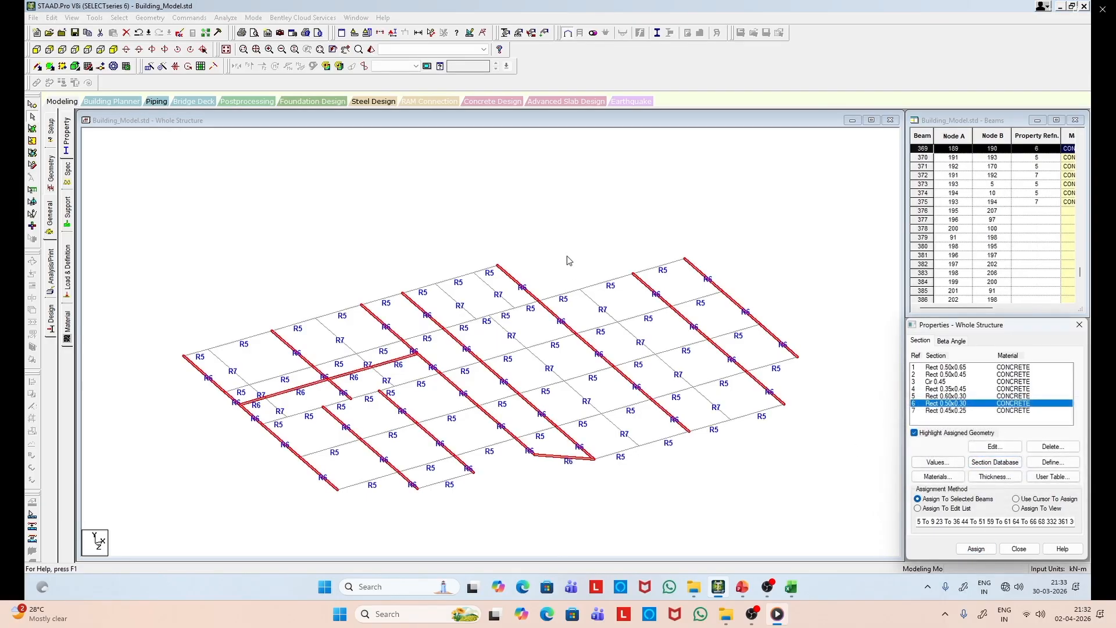
click(531, 211)
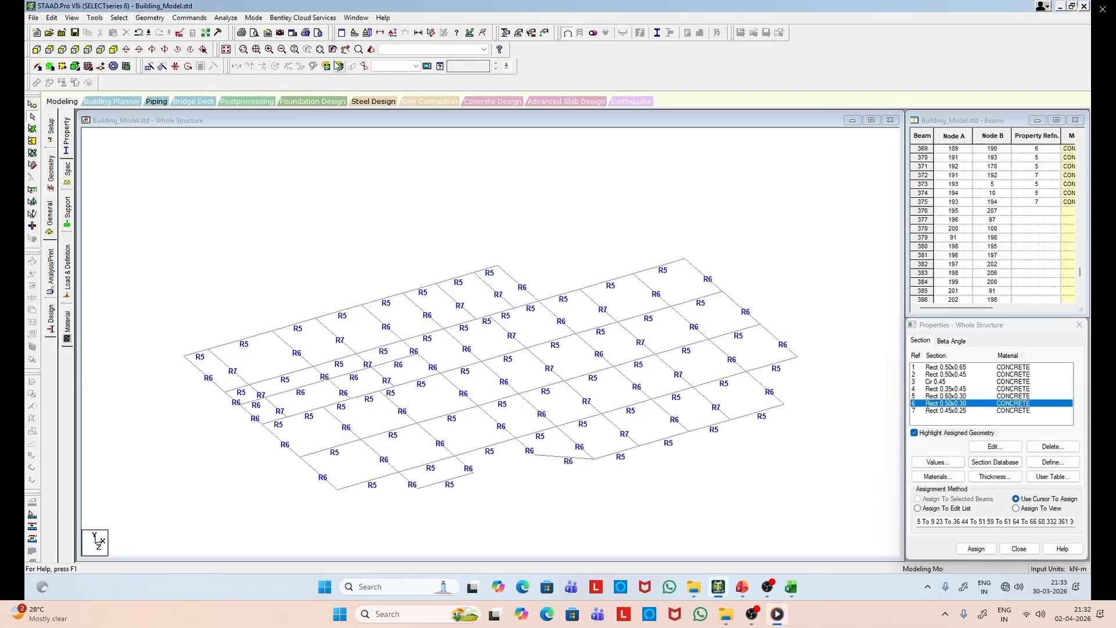
Step: Inspect the assigned sections in a 3D rendered view from several angles, accept the auto save, and close the rendering
click(371, 49)
drag(628, 413, 632, 550)
drag(655, 434, 726, 377)
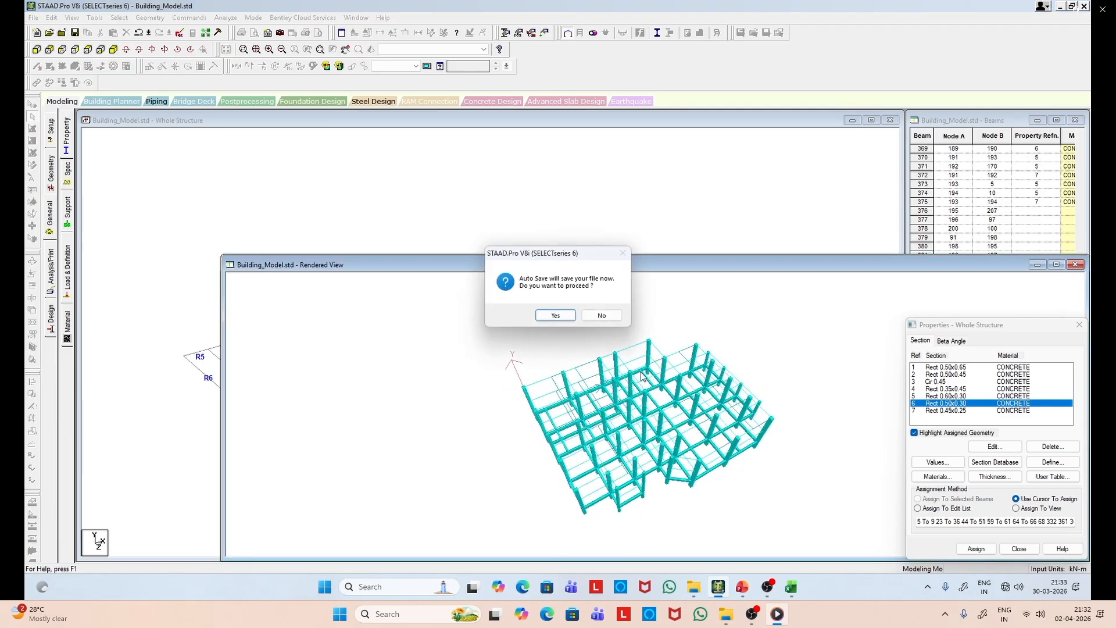
click(556, 319)
click(499, 309)
drag(511, 407, 626, 410)
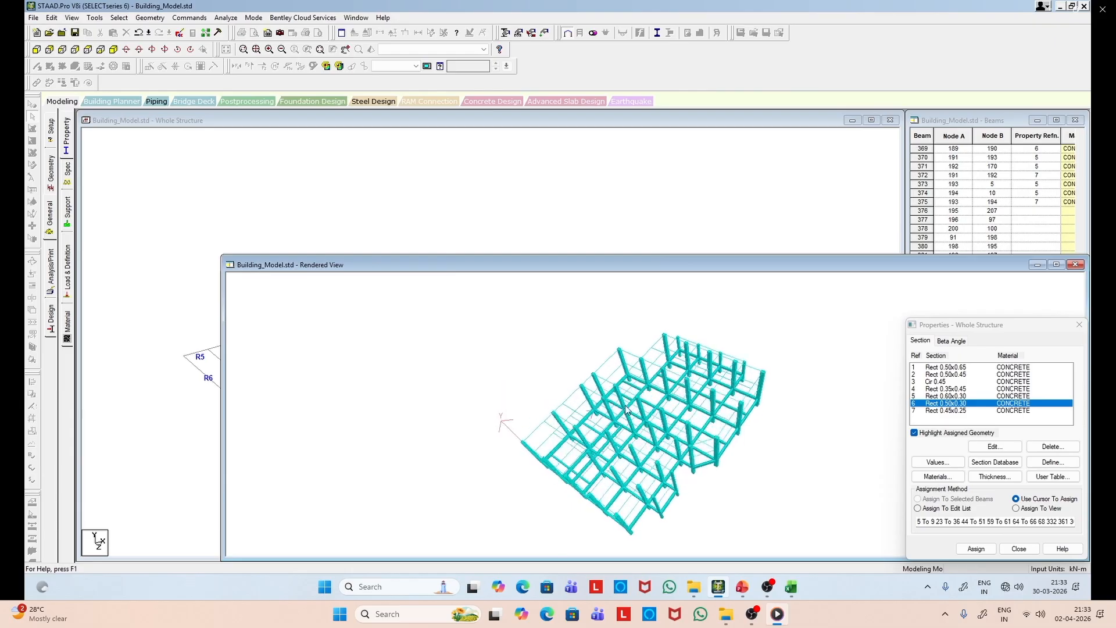
click(1077, 265)
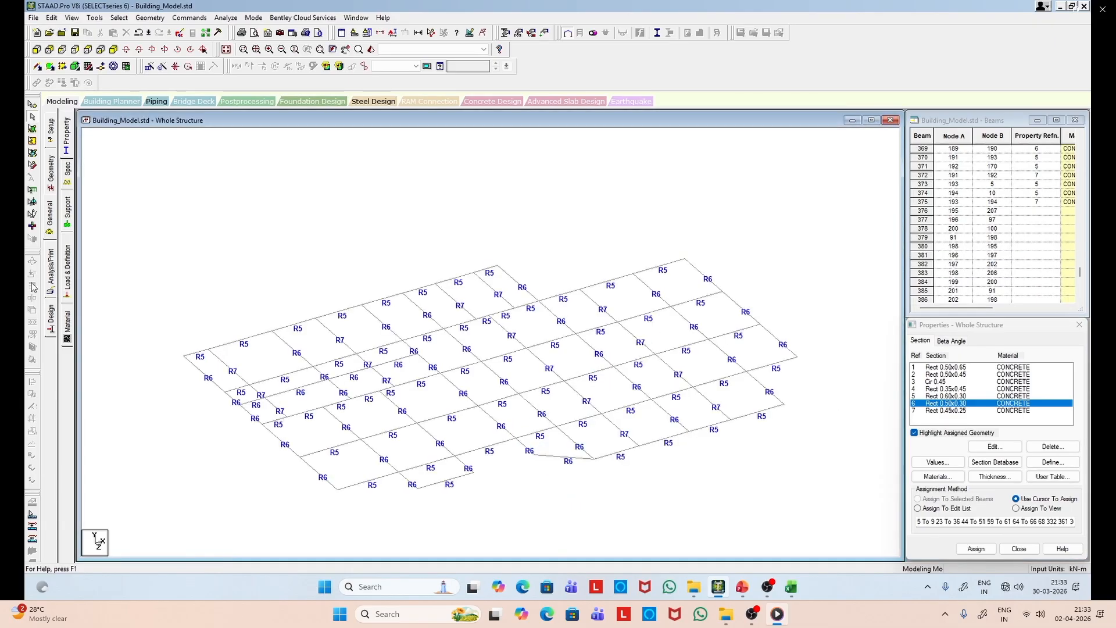
Step: Restore the whole structure, isolate the beams of the middle floor level in an isometric view, and clear the selection
click(71, 18)
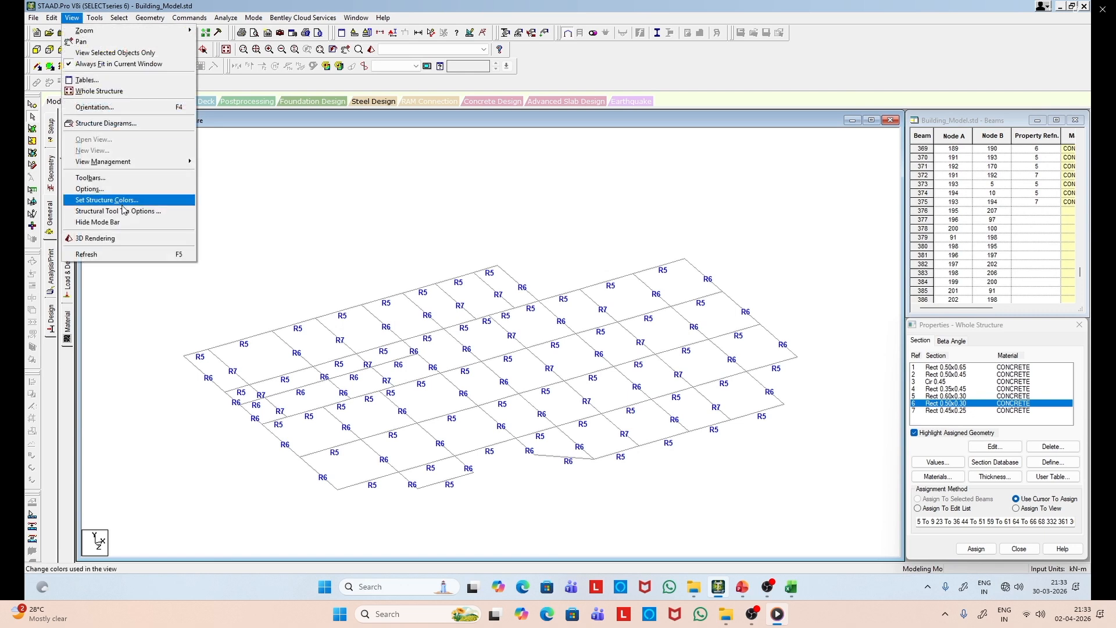
click(135, 92)
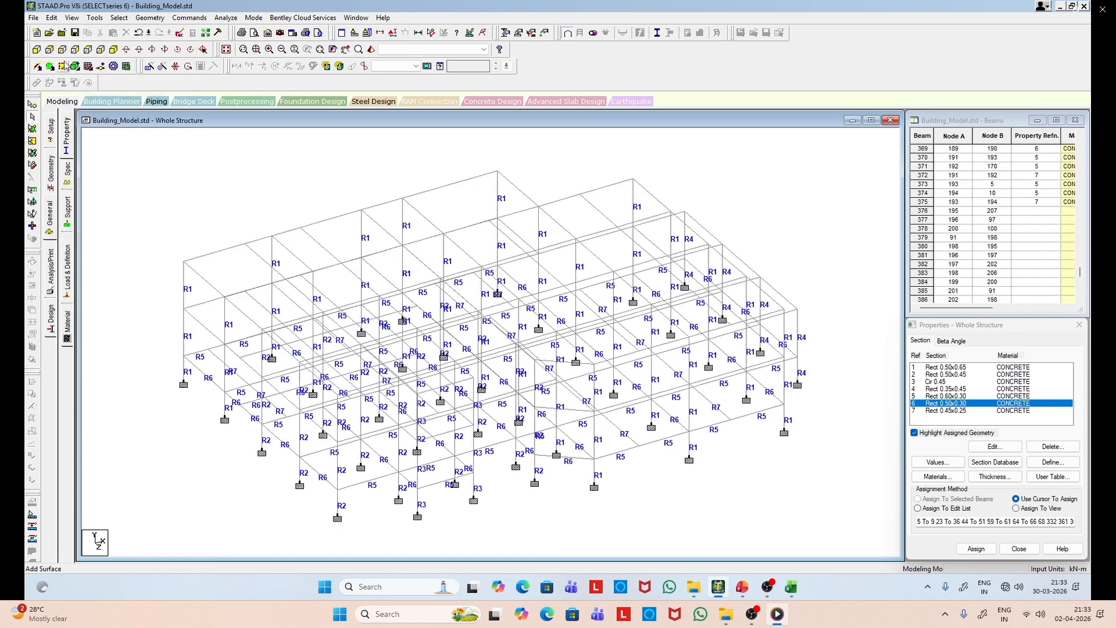
click(37, 50)
drag(135, 317, 862, 354)
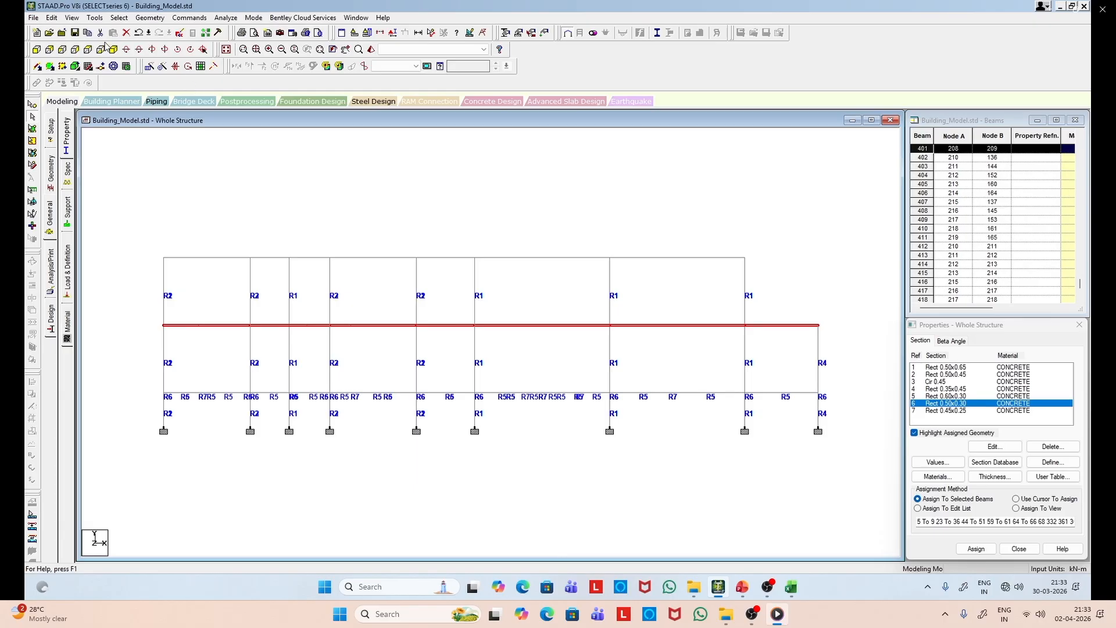
click(72, 18)
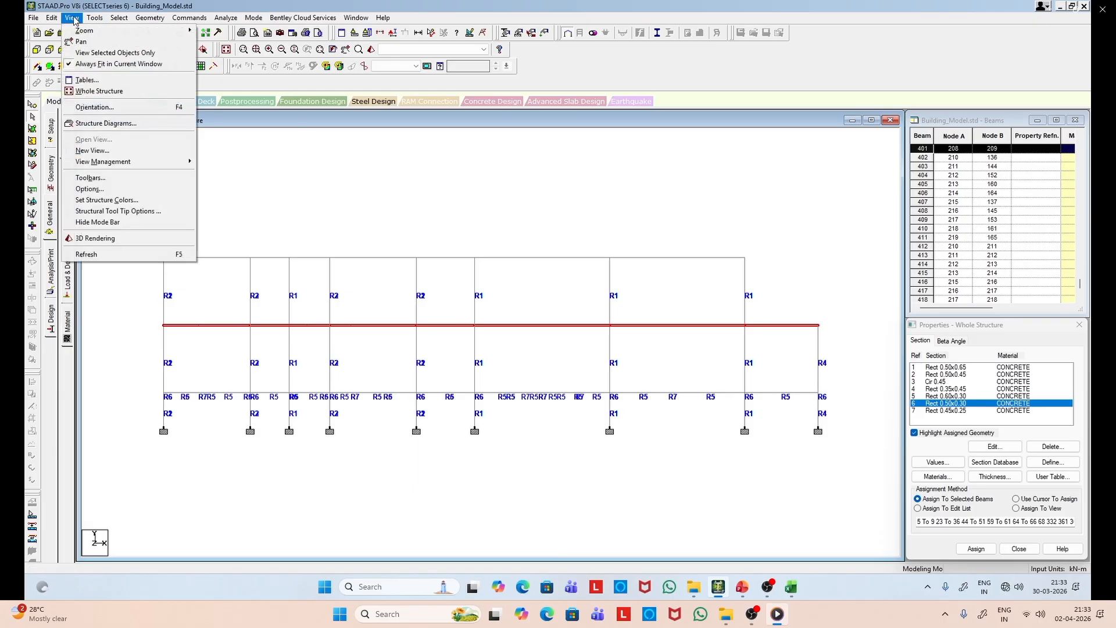
click(96, 52)
click(113, 51)
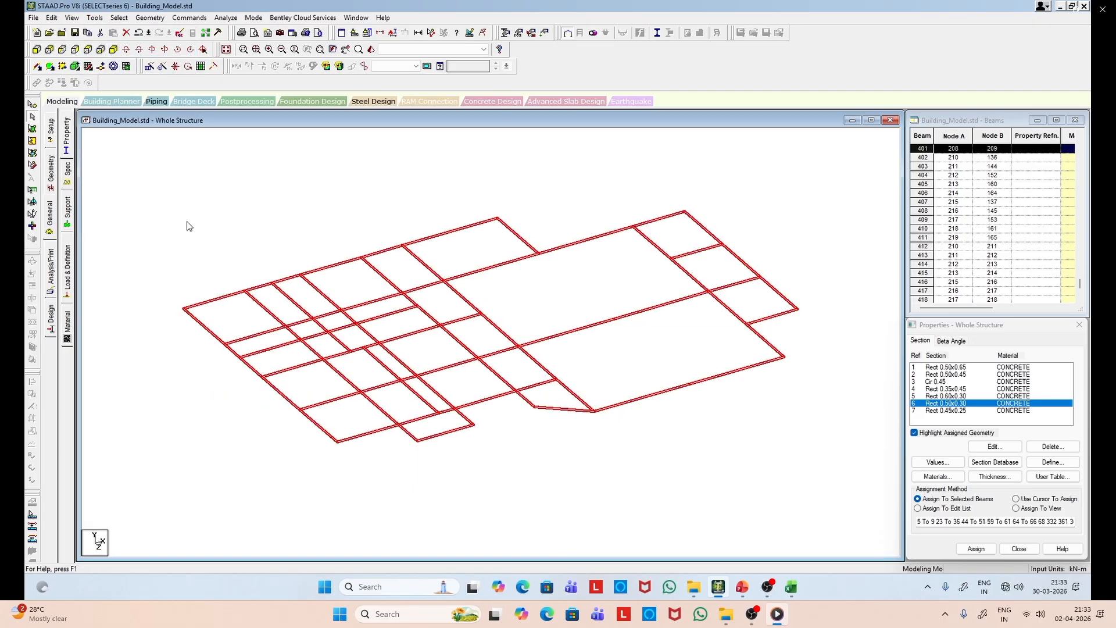
click(329, 214)
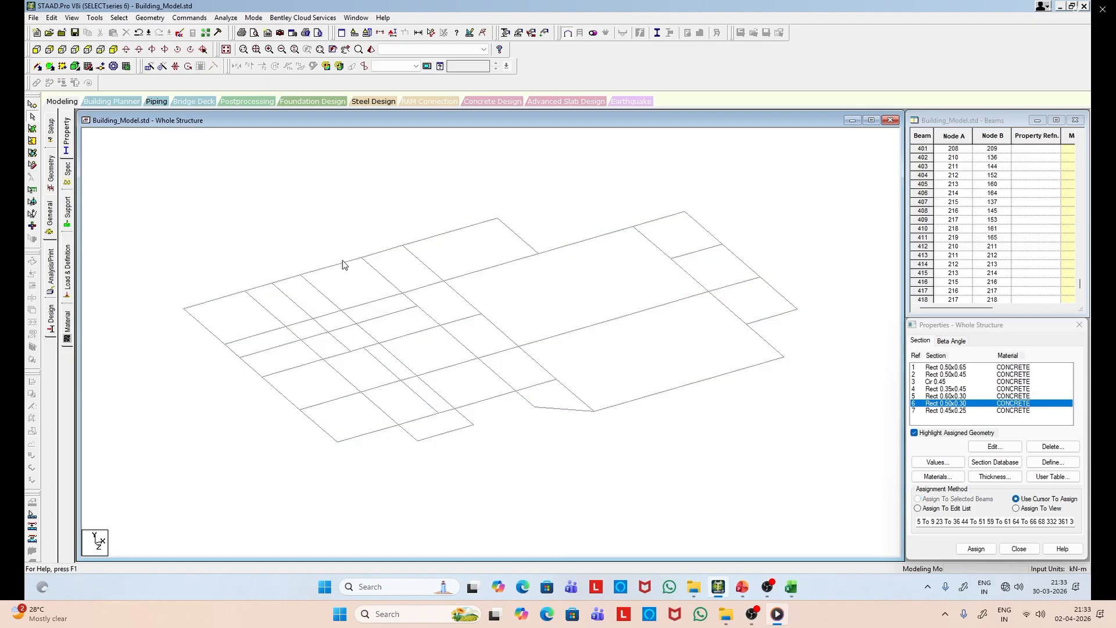
click(79, 22)
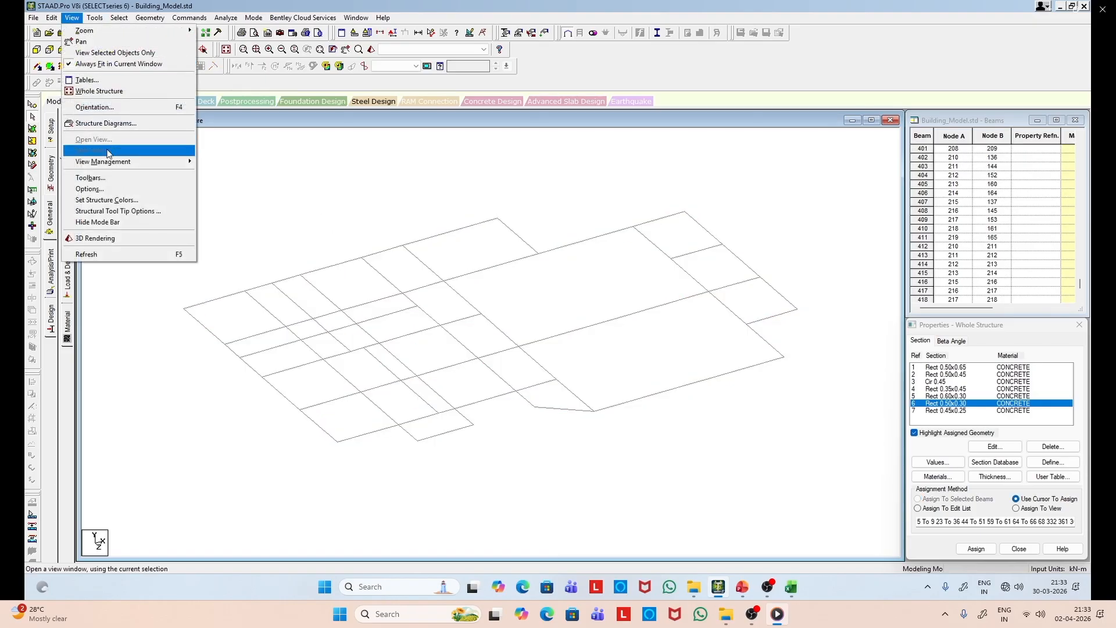
click(119, 17)
click(119, 17)
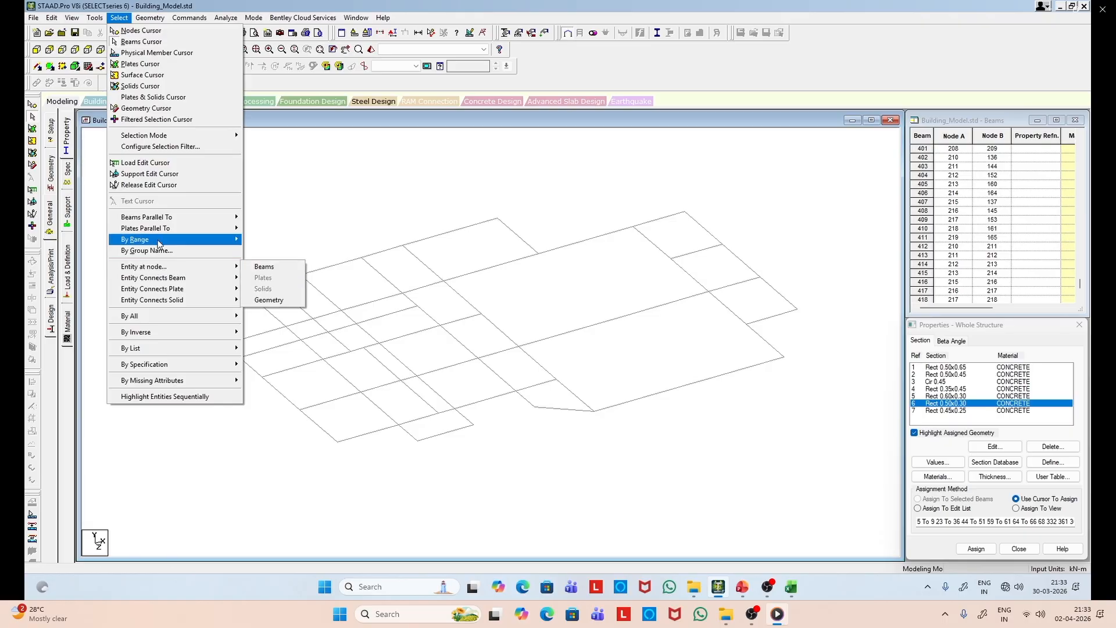
mouse_move(192, 217)
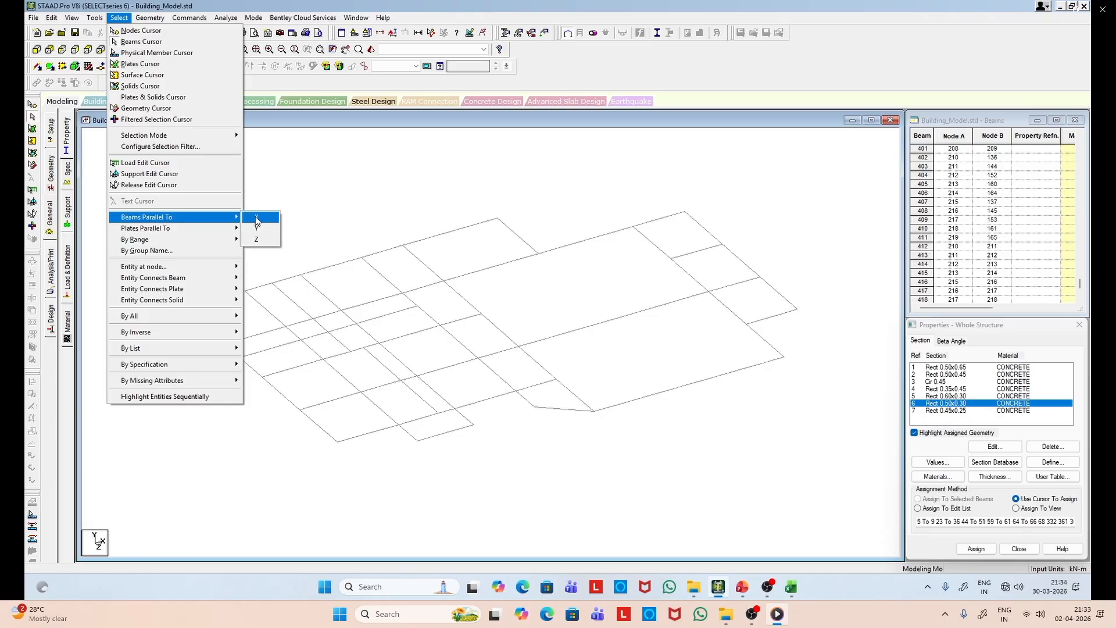
click(255, 227)
ctrl+click(298, 342)
ctrl+click(250, 354)
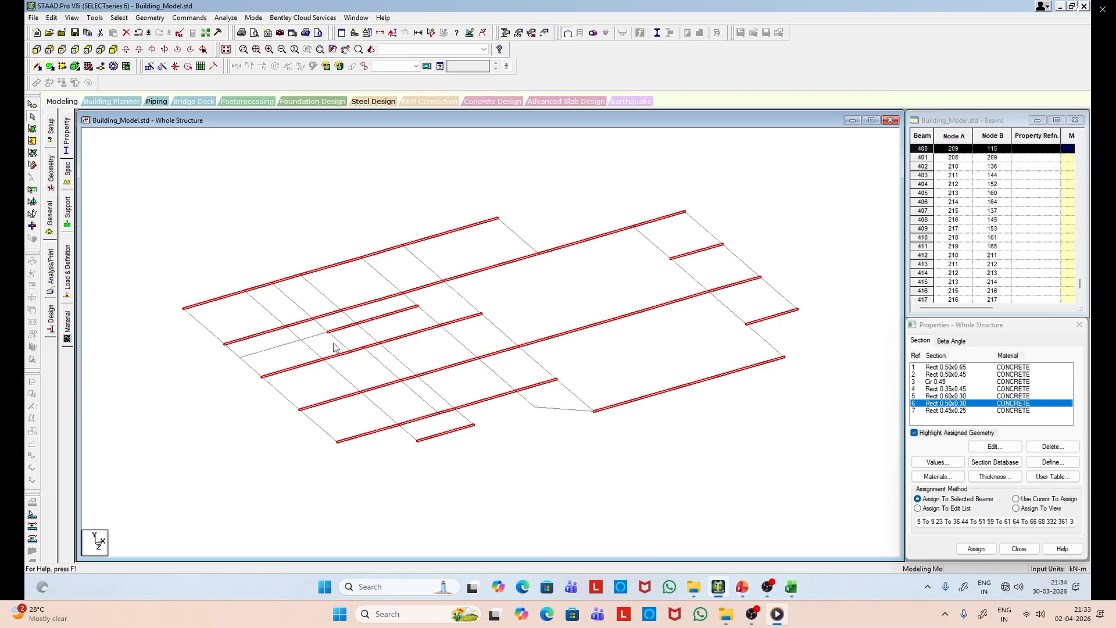
ctrl+click(352, 327)
ctrl+click(377, 321)
ctrl+click(367, 324)
Step: Assign the Rect 0.60x0.30 section to the beams parallel to X, leaving the secondary beam line between the first two bays out of the selection
click(966, 396)
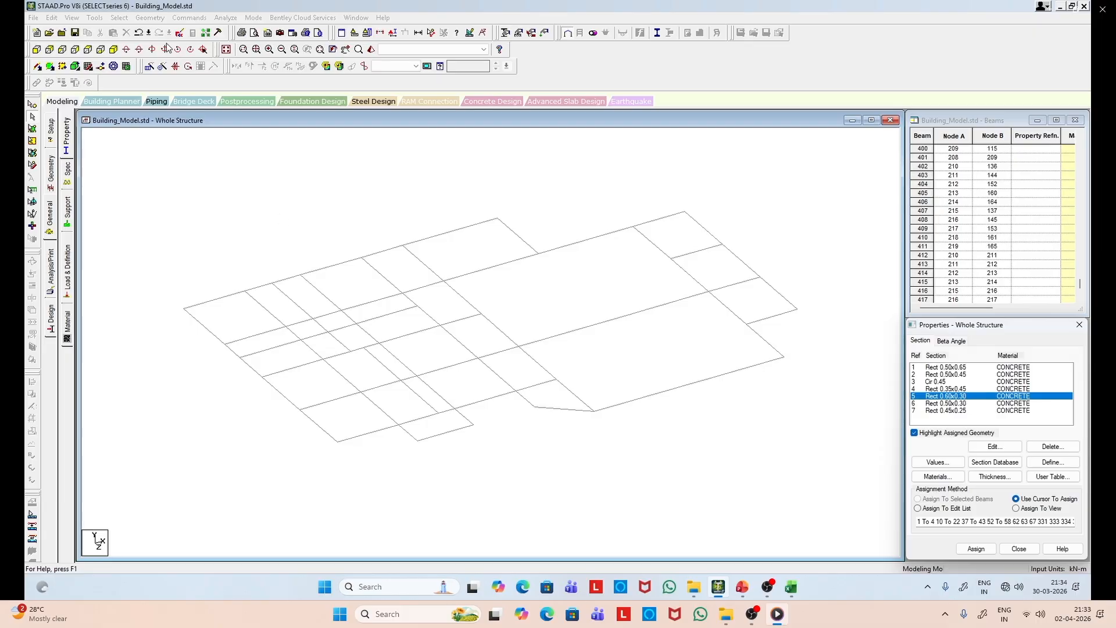
click(119, 17)
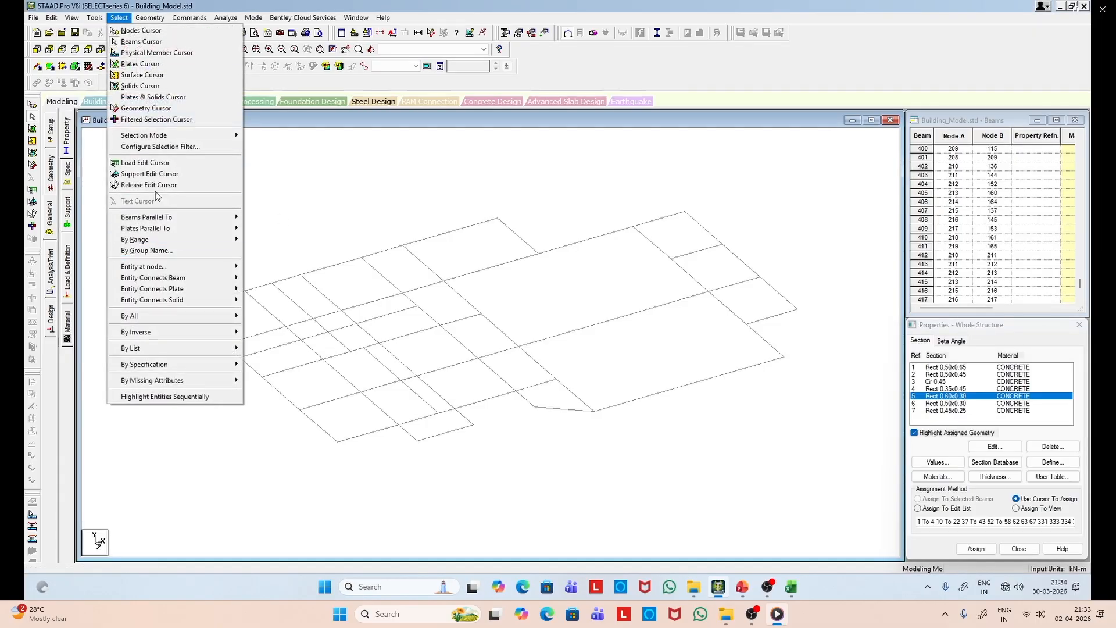
mouse_move(157, 218)
click(260, 218)
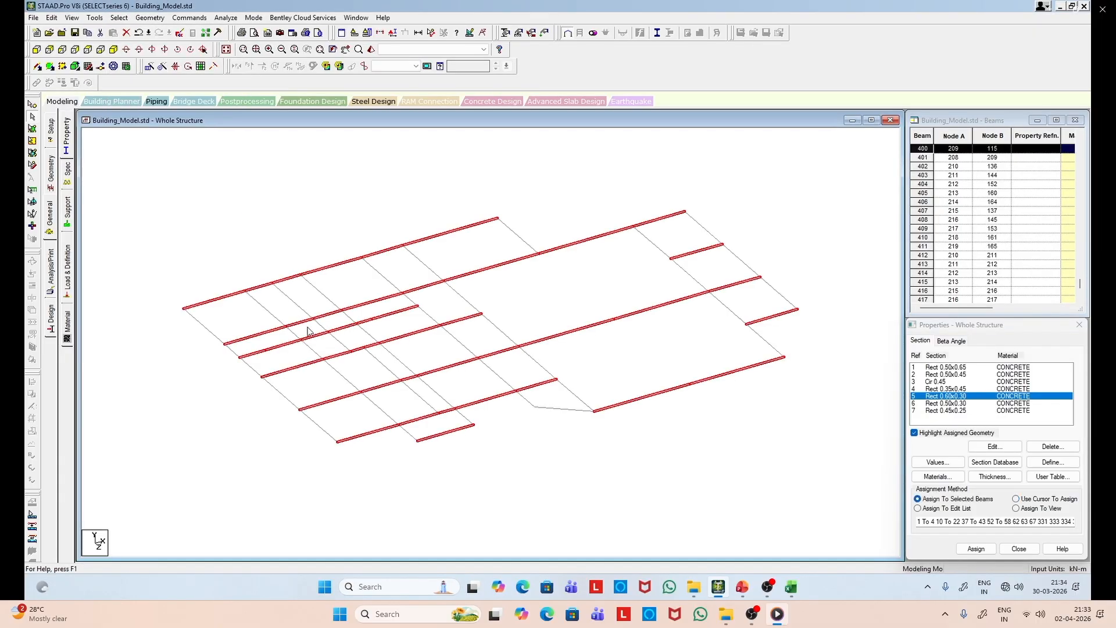
ctrl+click(277, 347)
ctrl+click(311, 337)
ctrl+click(260, 351)
ctrl+click(353, 324)
ctrl+click(379, 317)
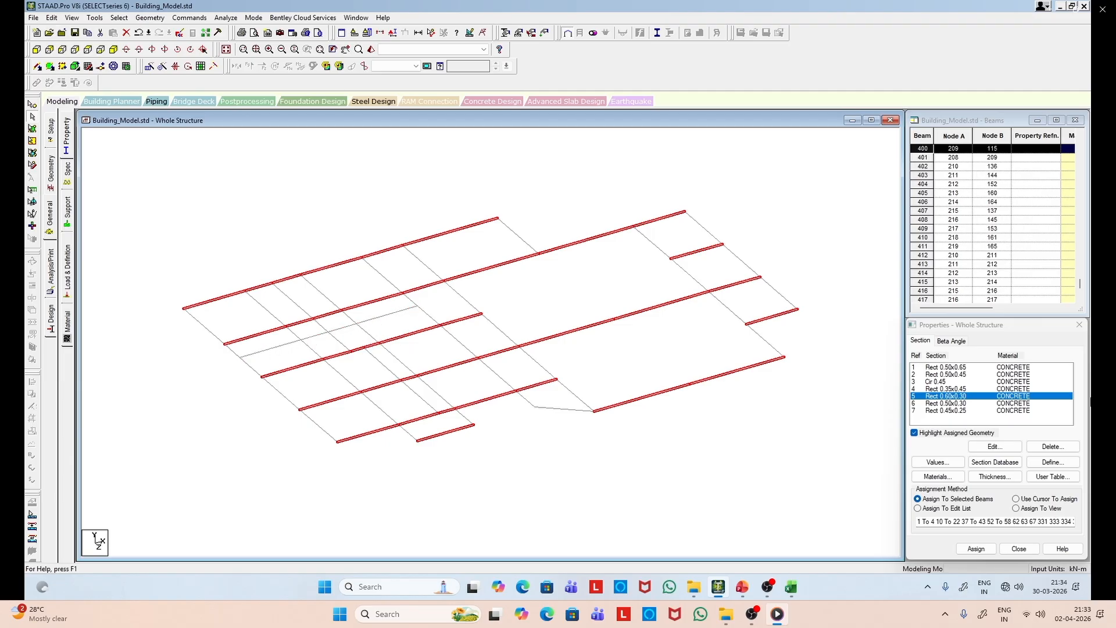
click(977, 548)
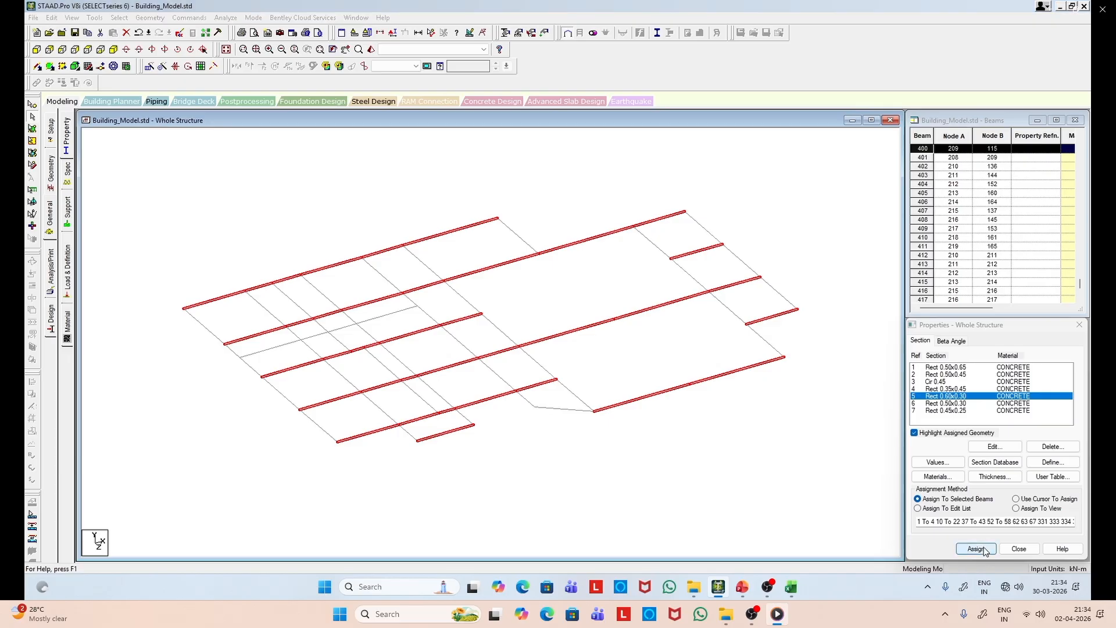
click(1002, 468)
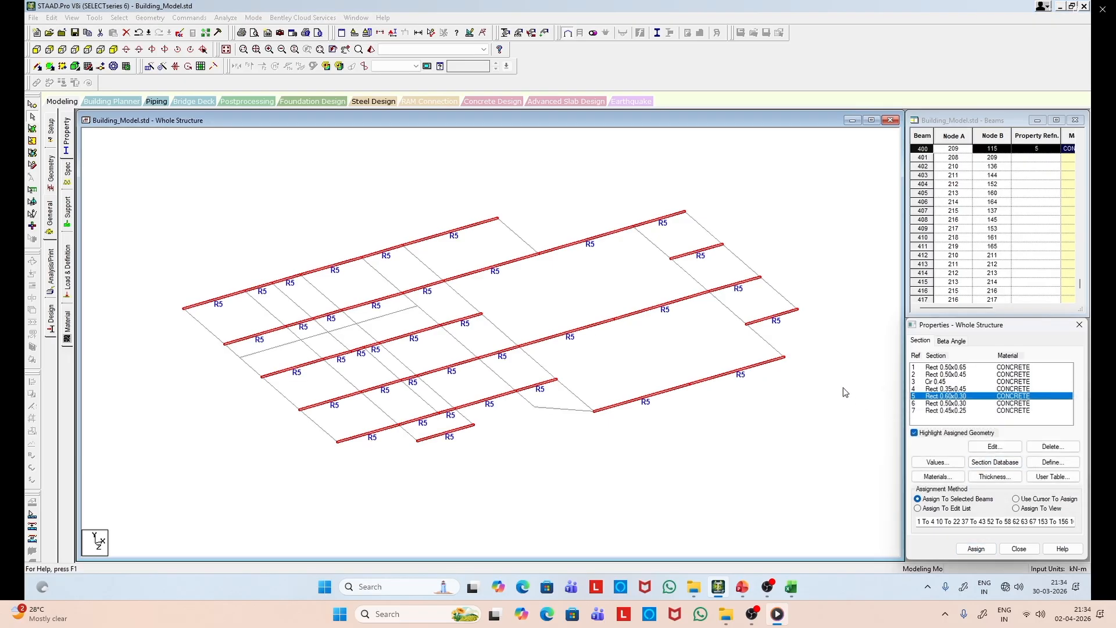
Step: Assign the Rect 0.50x0.30 section to the beams parallel to Z except the short interior secondary line, consulting the First Floor Beam Layout slide in PowerPoint
click(950, 404)
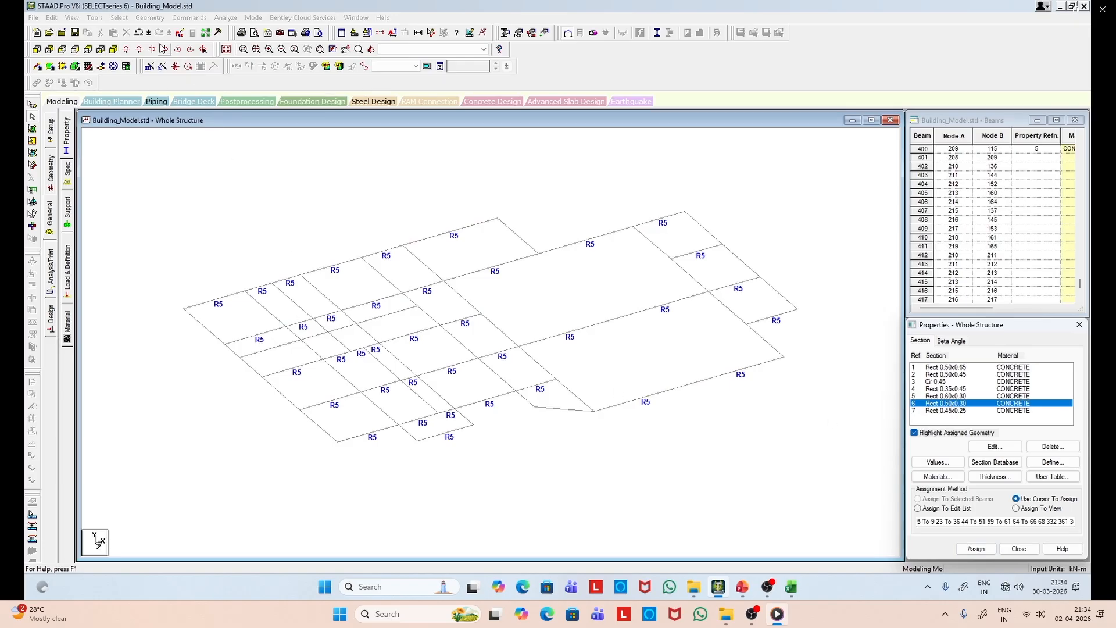
click(121, 20)
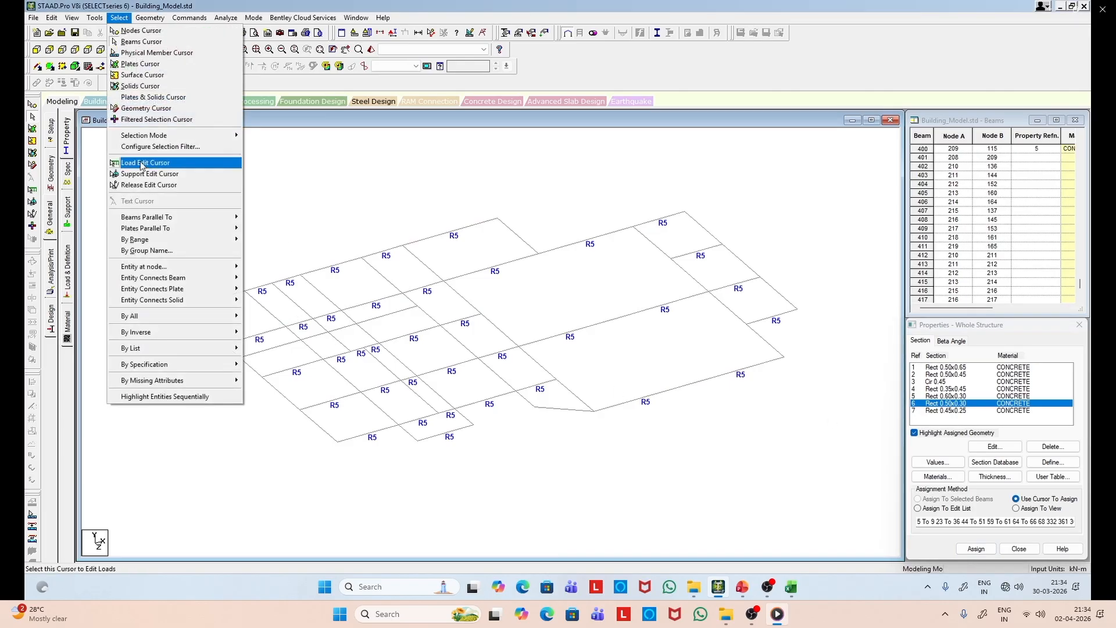
mouse_move(160, 219)
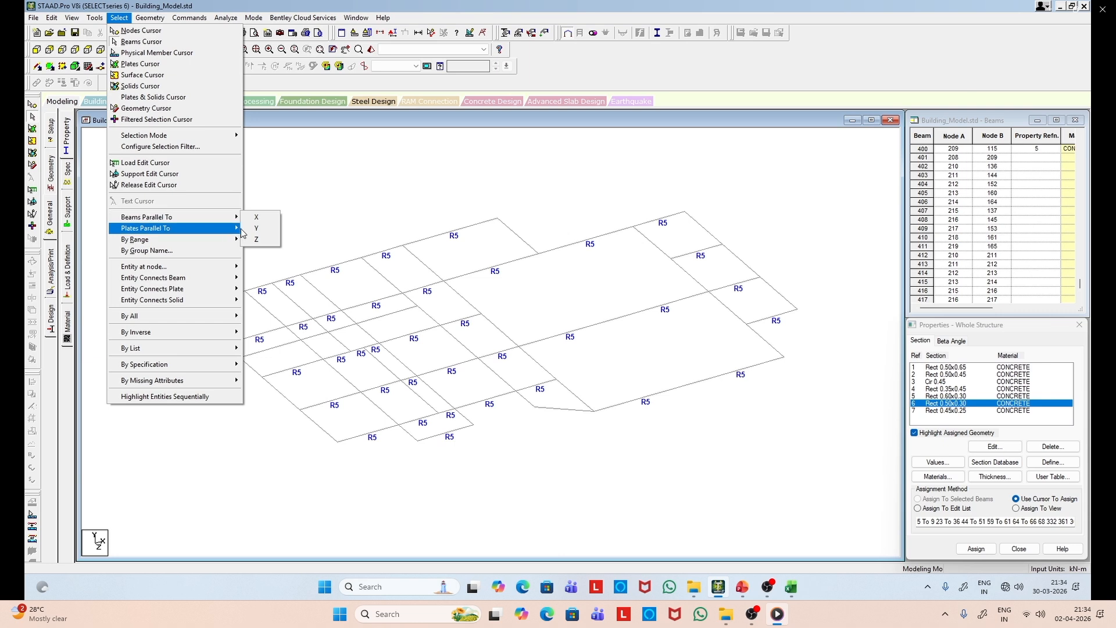
click(260, 240)
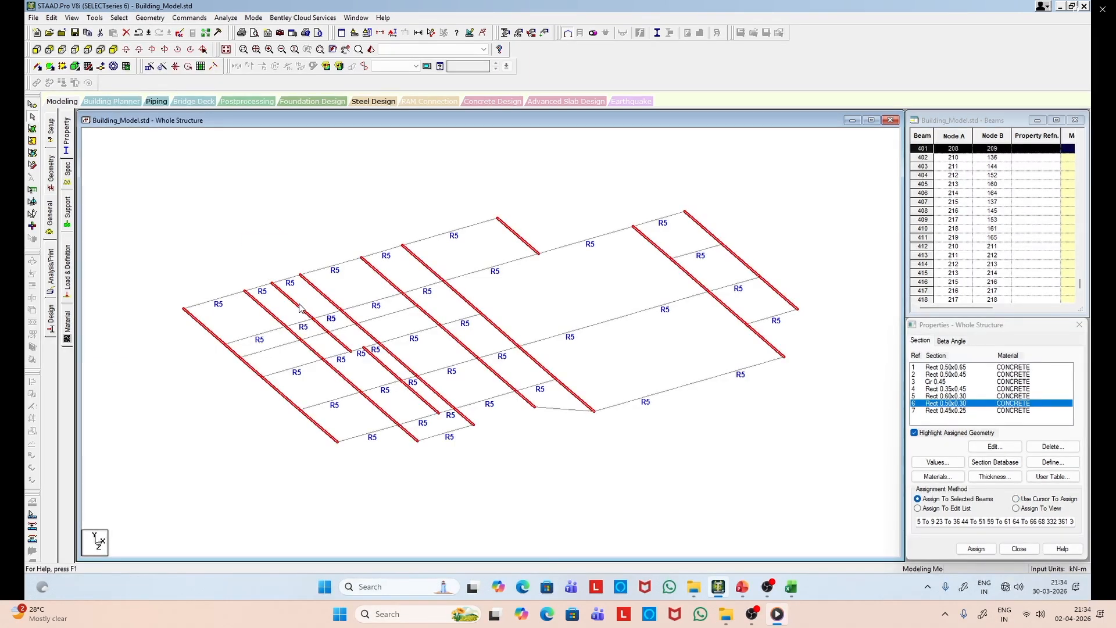
click(743, 588)
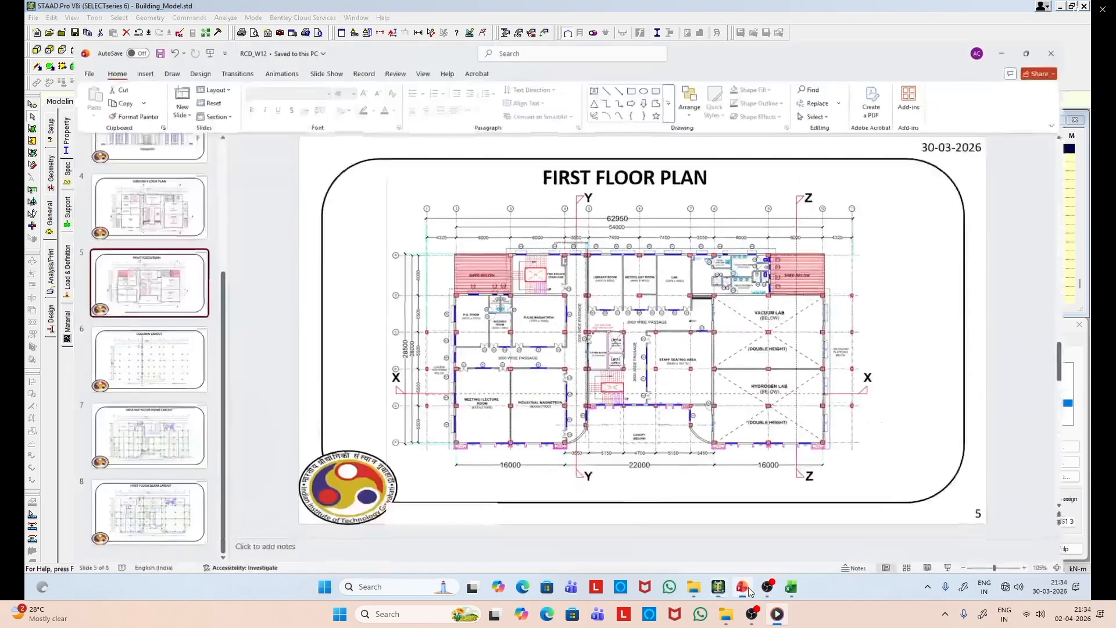
click(122, 497)
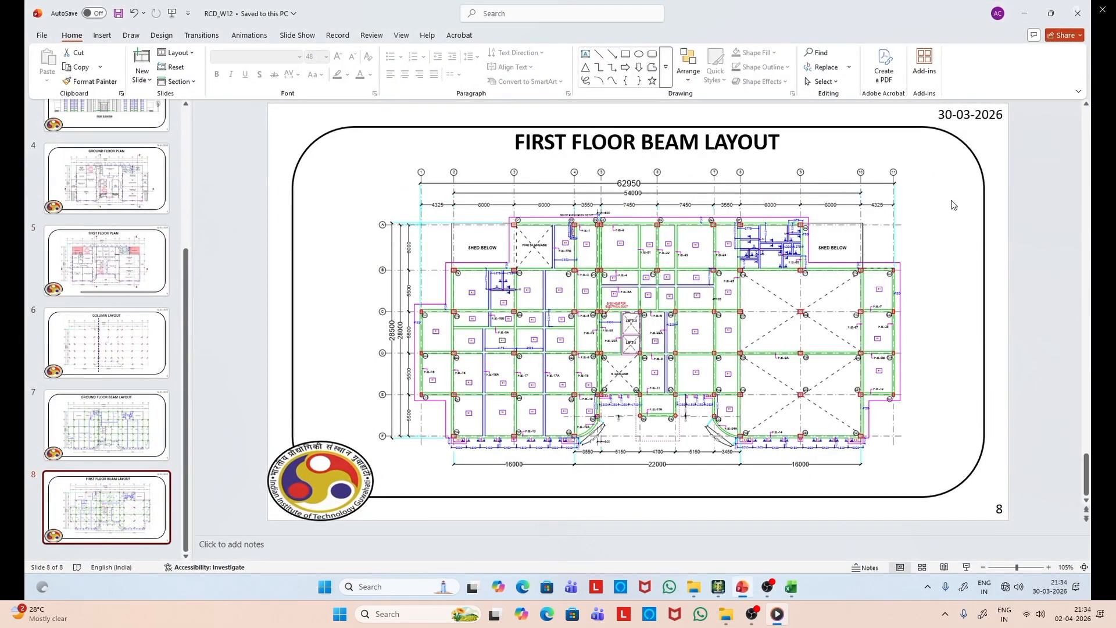
click(1024, 13)
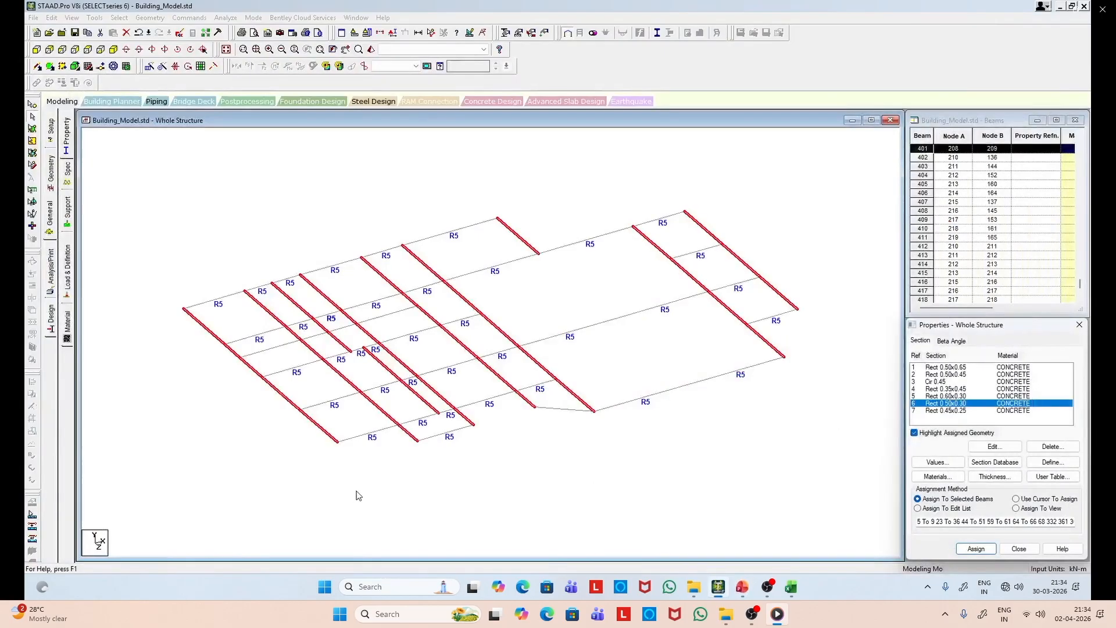
click(378, 365)
ctrl+click(414, 395)
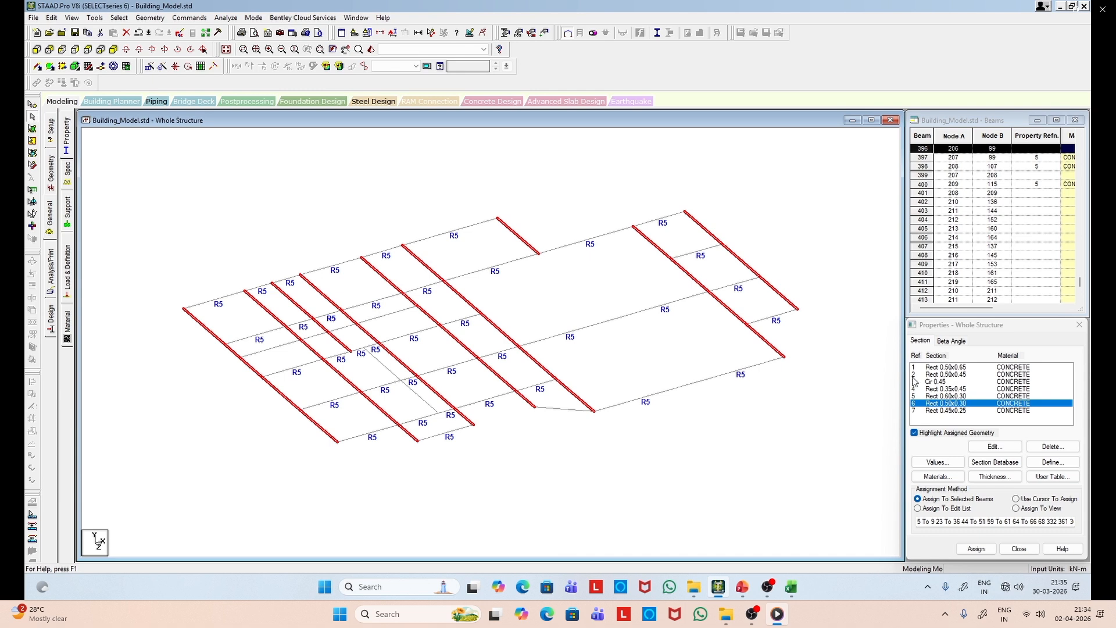
click(982, 549)
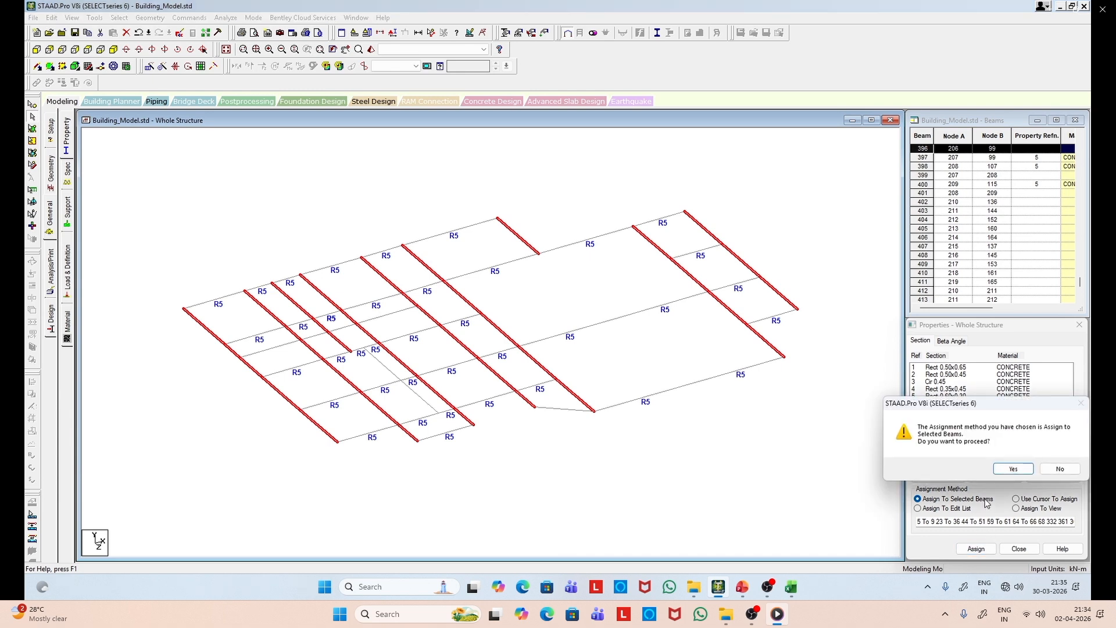
click(1012, 469)
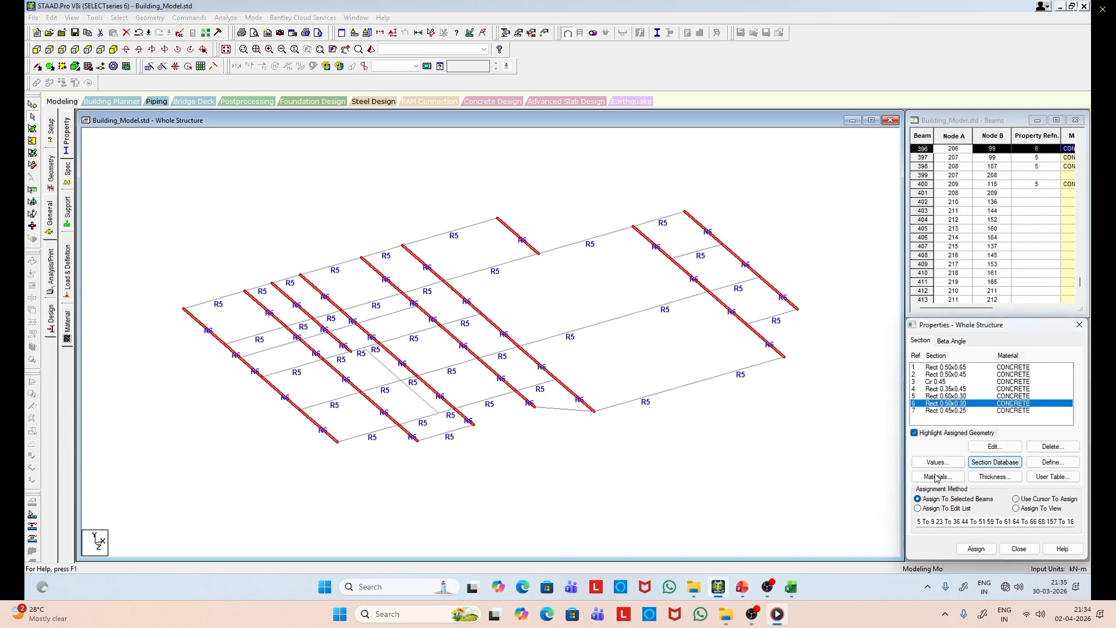
click(267, 350)
ctrl+click(255, 352)
ctrl+click(323, 334)
ctrl+click(347, 327)
ctrl+click(392, 314)
ctrl+click(384, 369)
ctrl+click(407, 388)
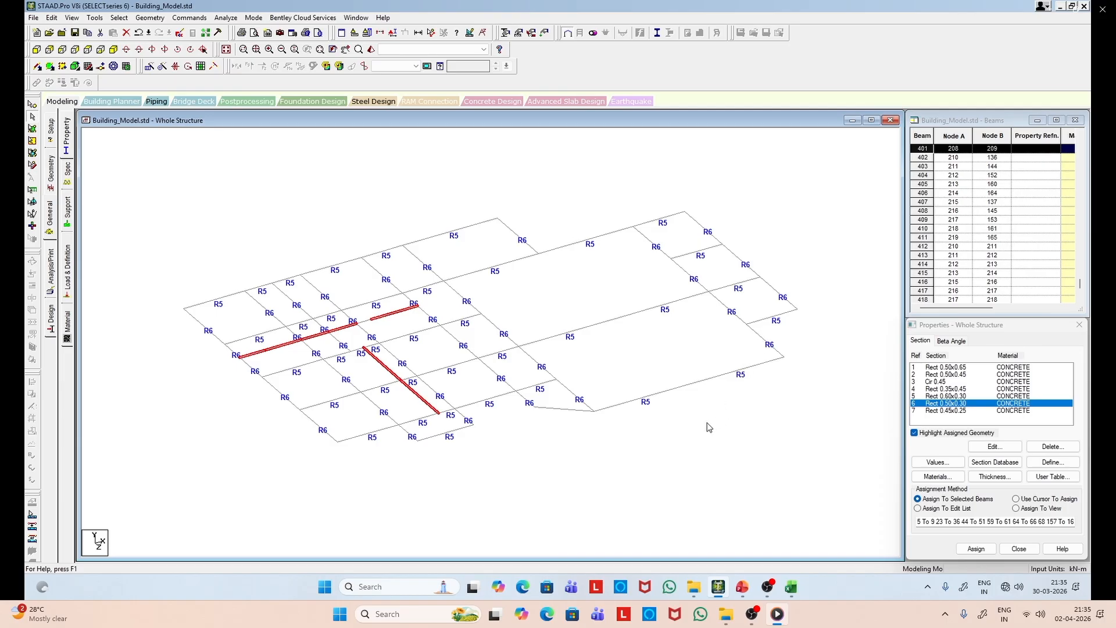
Step: Assign the Rect 0.45x0.25 section to the secondary beam line along X and the short secondary line along Z, and clear the selection
click(933, 410)
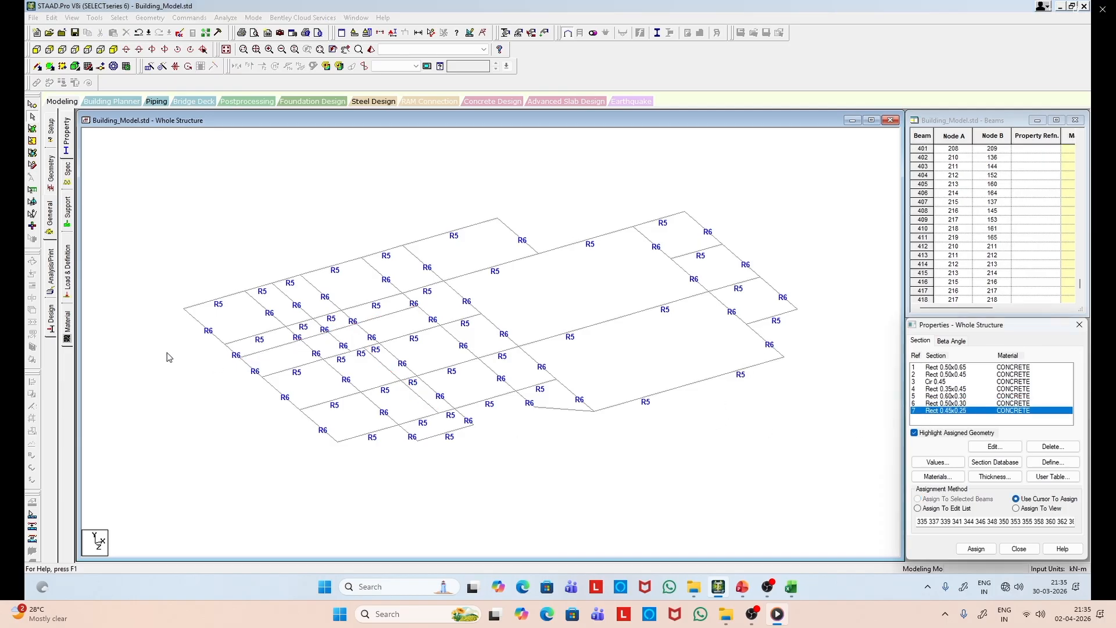
click(240, 354)
ctrl+click(313, 336)
ctrl+click(281, 344)
ctrl+click(345, 328)
ctrl+click(381, 315)
ctrl+click(373, 357)
ctrl+click(416, 393)
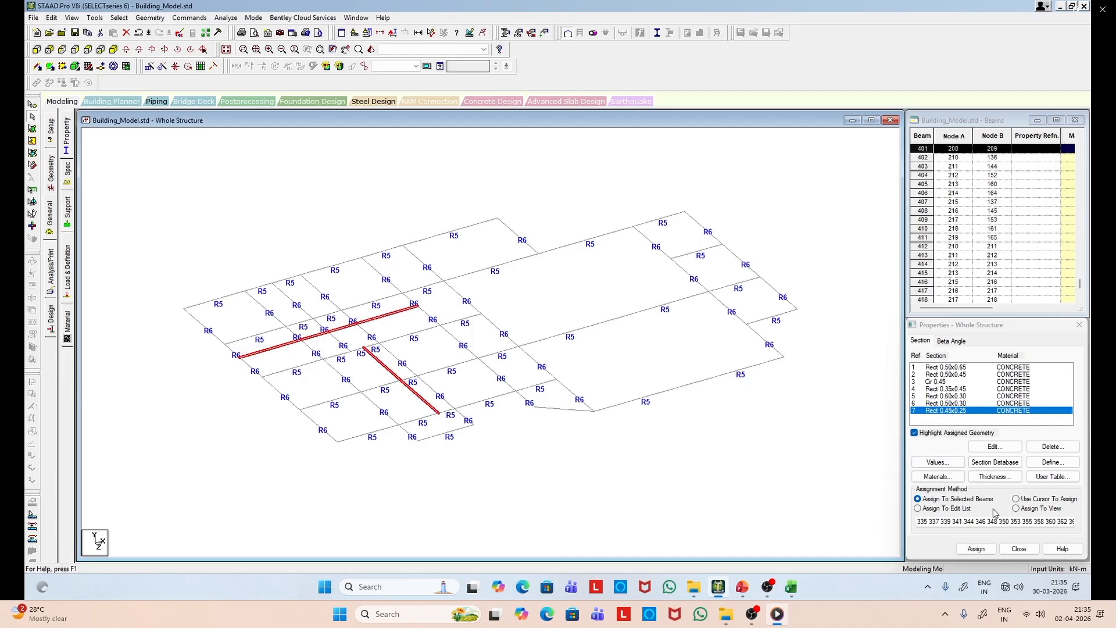
click(980, 548)
click(1006, 468)
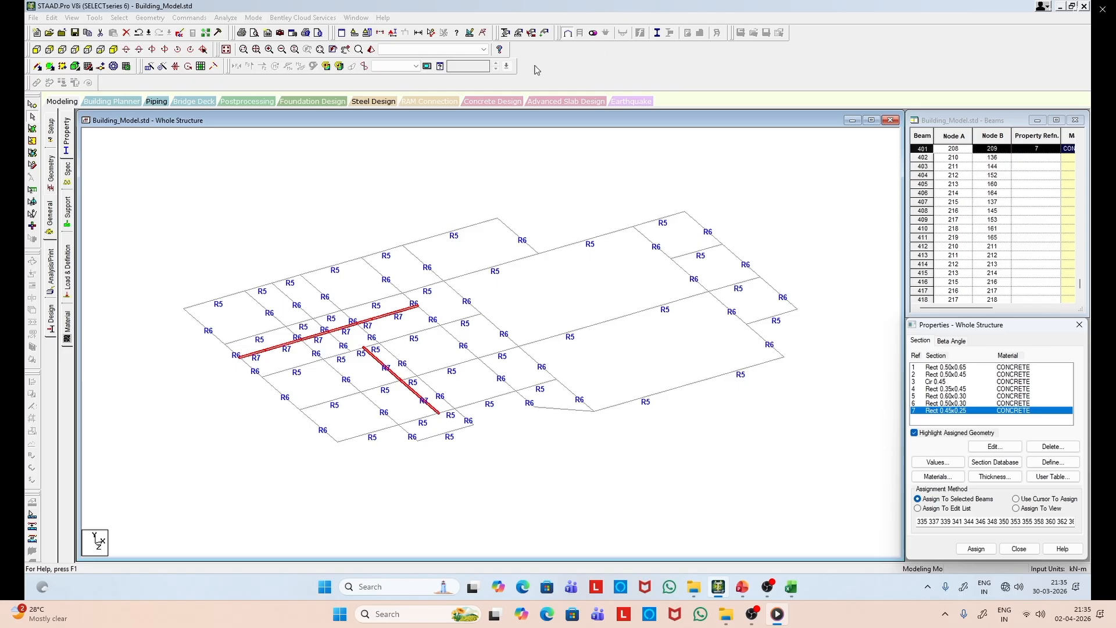
click(480, 155)
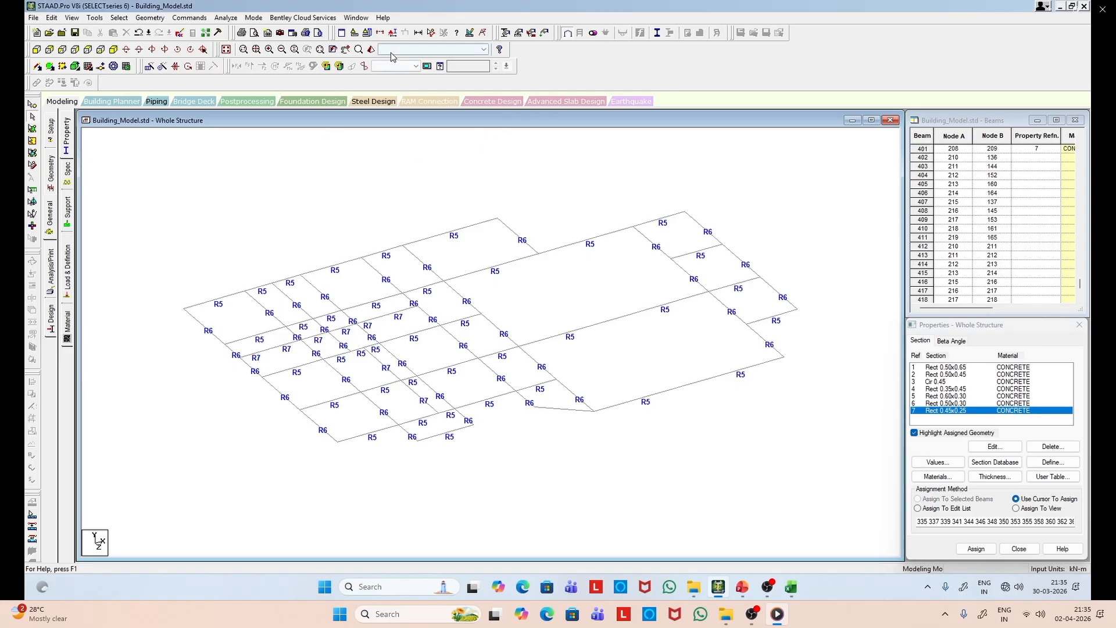
Step: Inspect the first-floor beam sections in a 3D rendered view, rotate the model, and close the rendering
click(371, 51)
drag(663, 334, 680, 194)
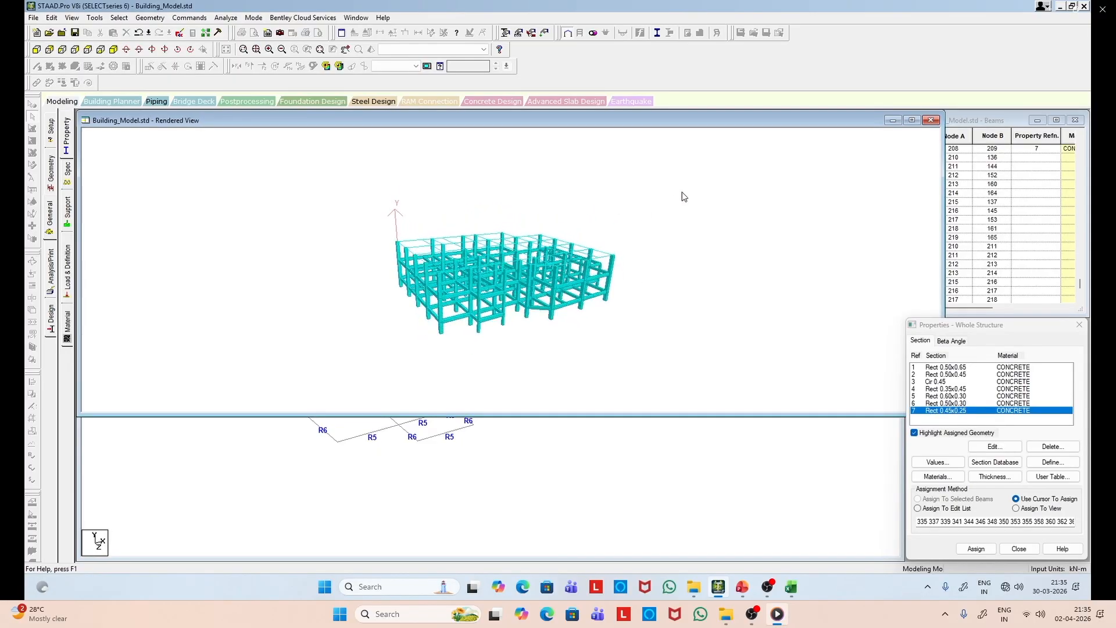
click(932, 121)
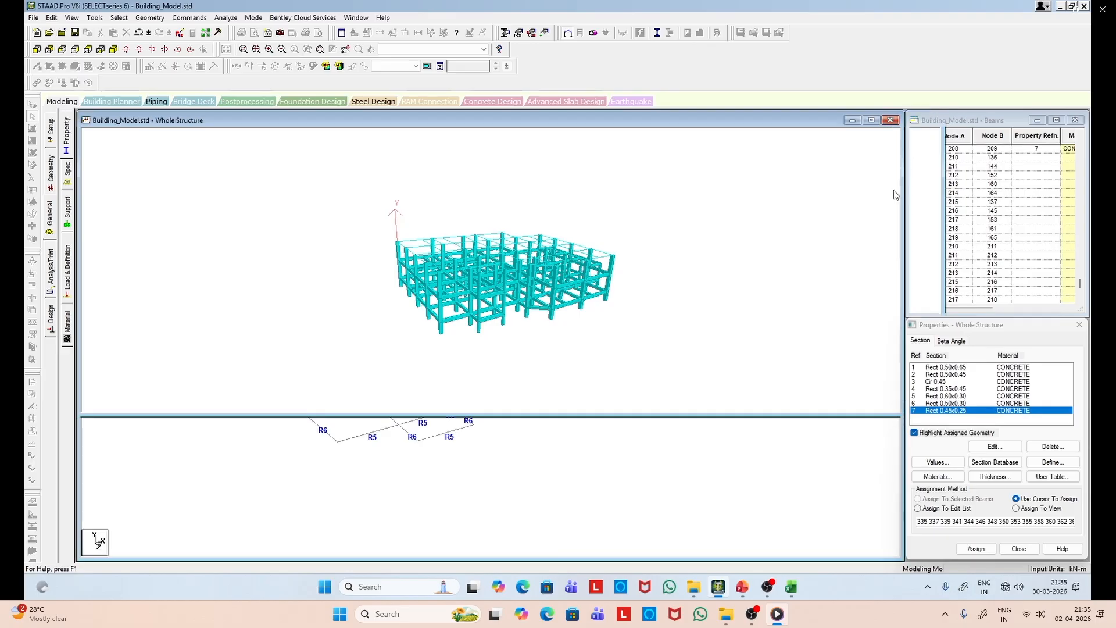
click(38, 50)
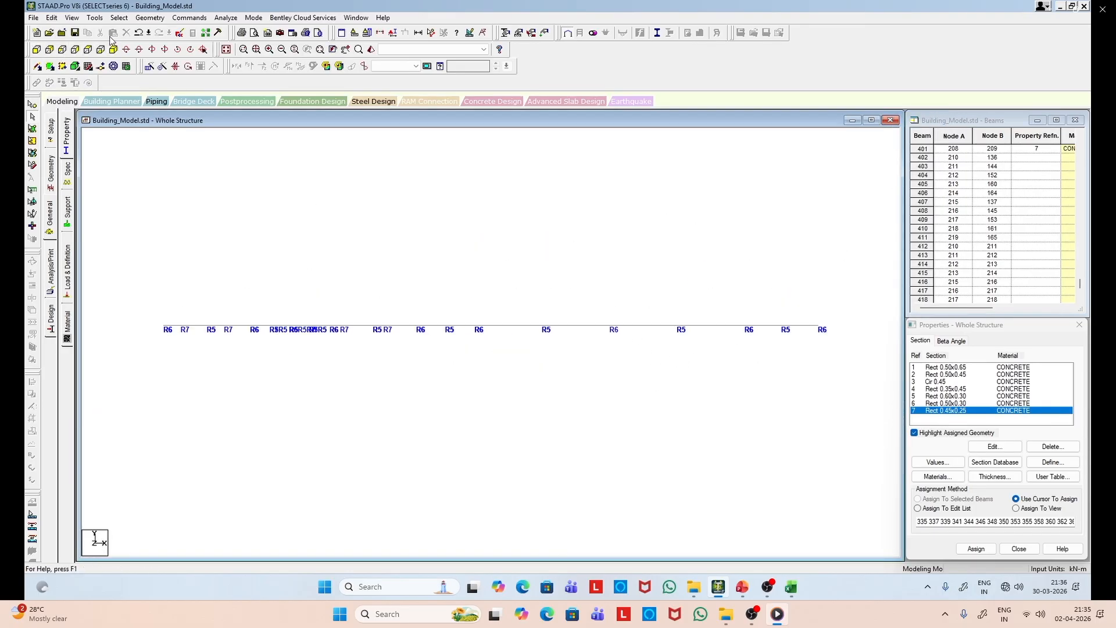
click(75, 18)
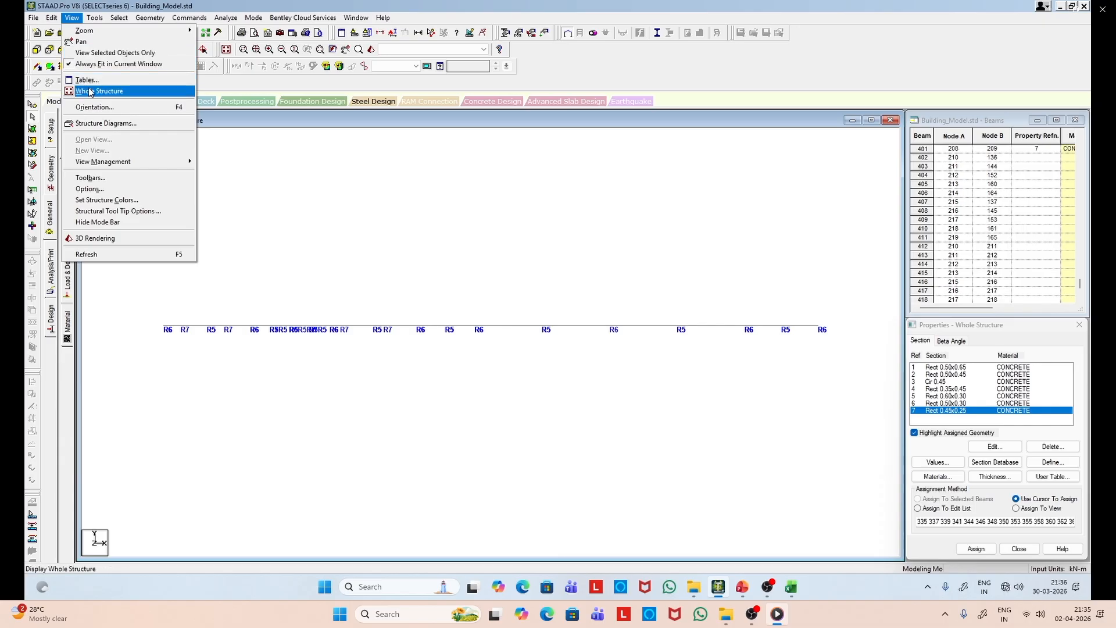
click(103, 54)
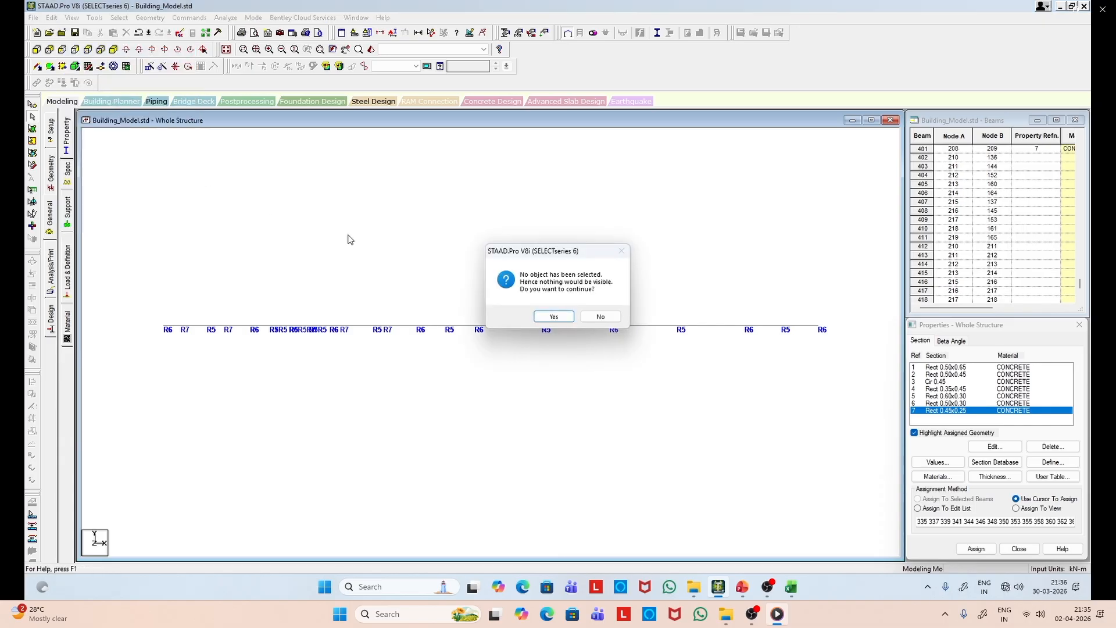
click(601, 316)
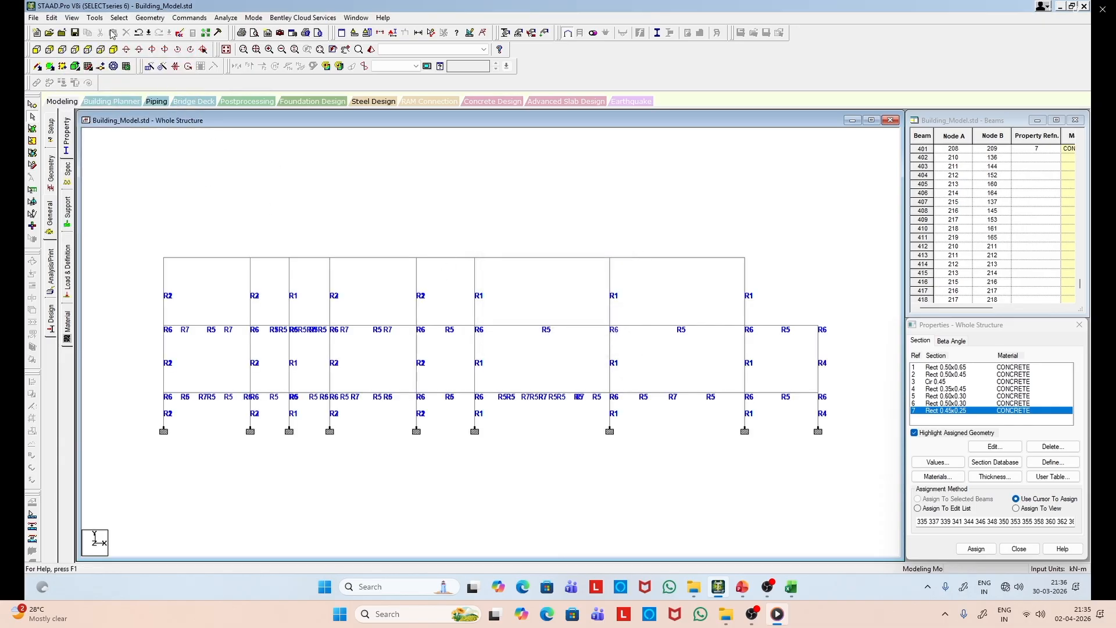
Step: Display the whole structure, select the beams of the lowest floor level, and show only them in isometric view
click(72, 17)
click(109, 91)
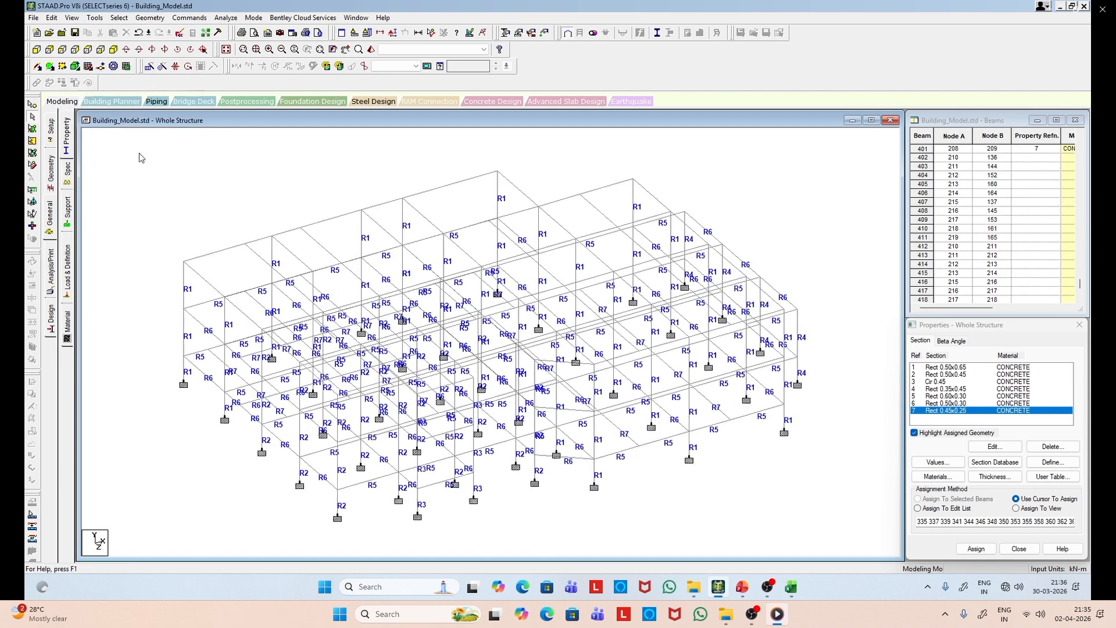
click(37, 50)
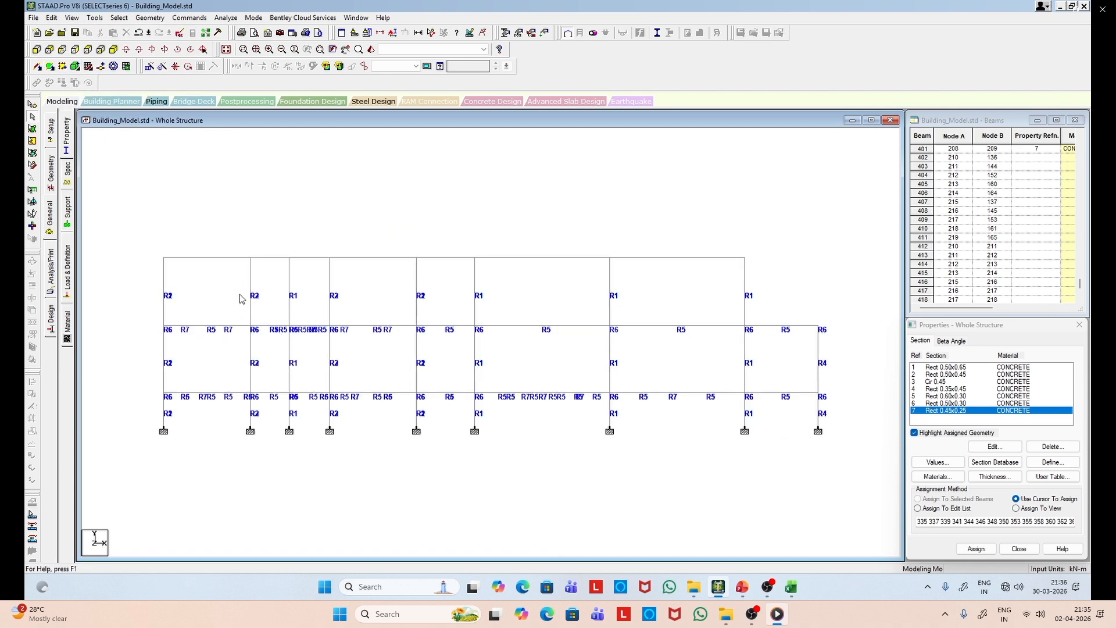
drag(137, 383, 832, 401)
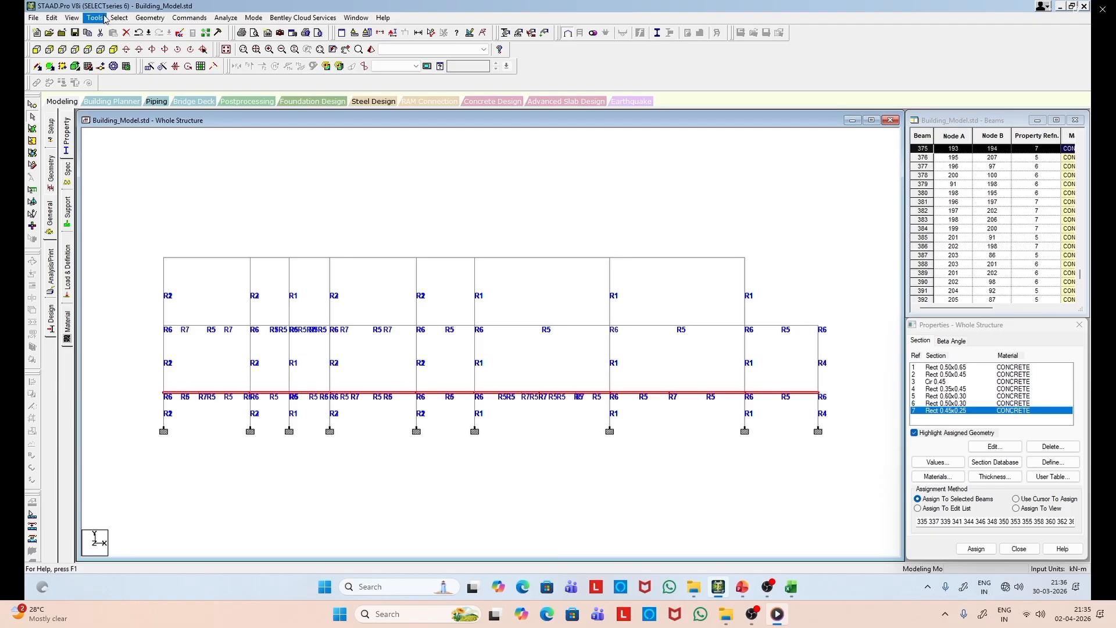
click(73, 18)
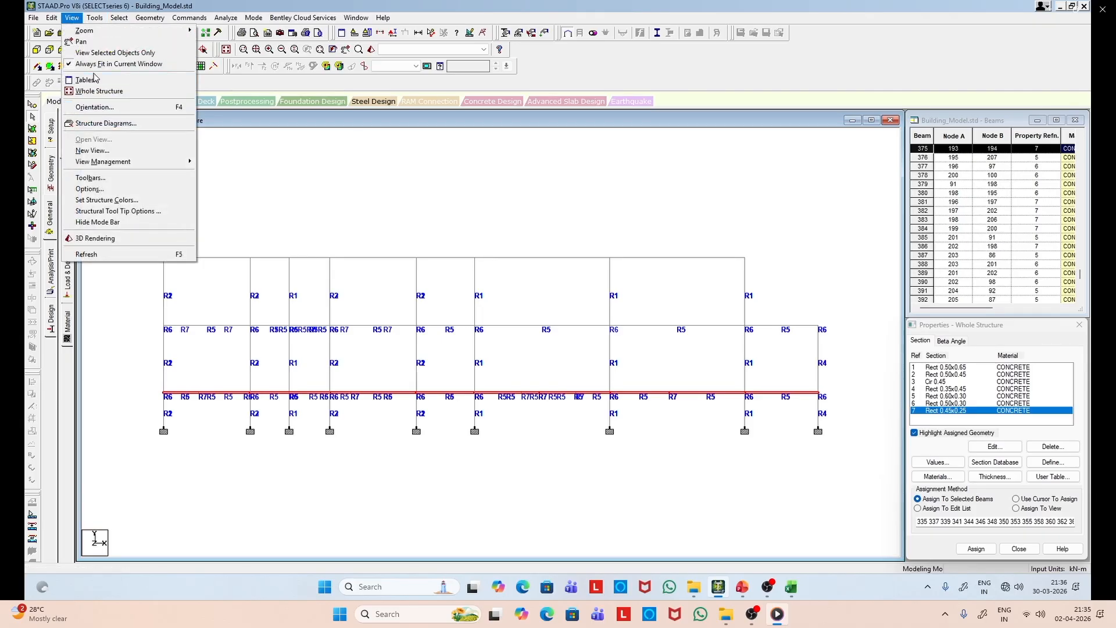
click(107, 52)
click(114, 50)
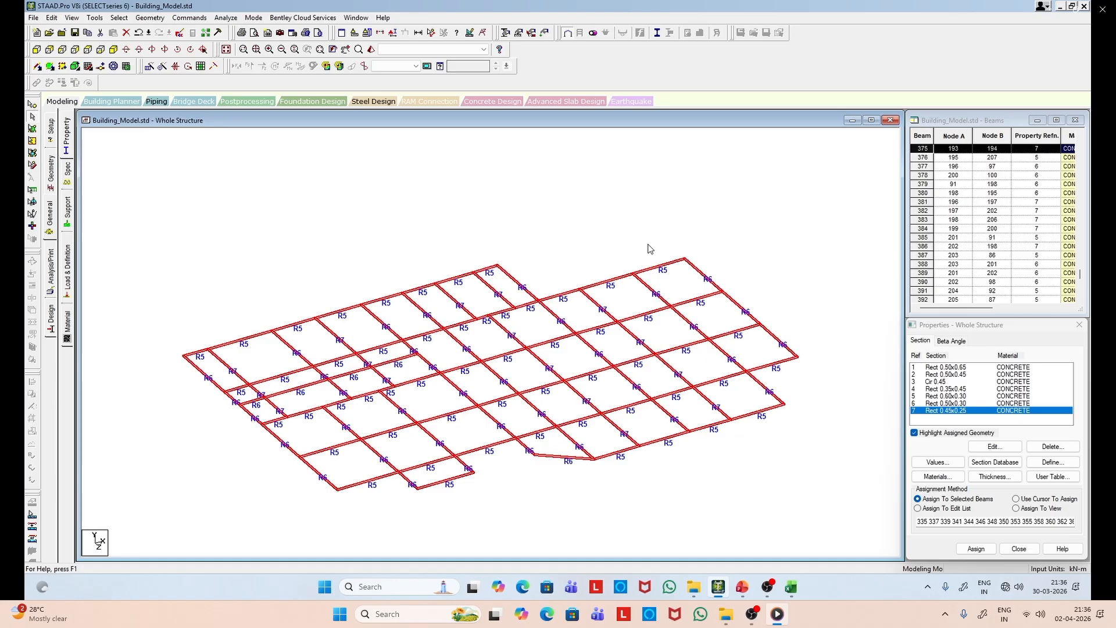
Step: Copy the two adjacent Rect 0.45x0.25 secondary beams of the rear end bay one step of 4 m in Y with Translational Repeat
click(617, 241)
click(448, 297)
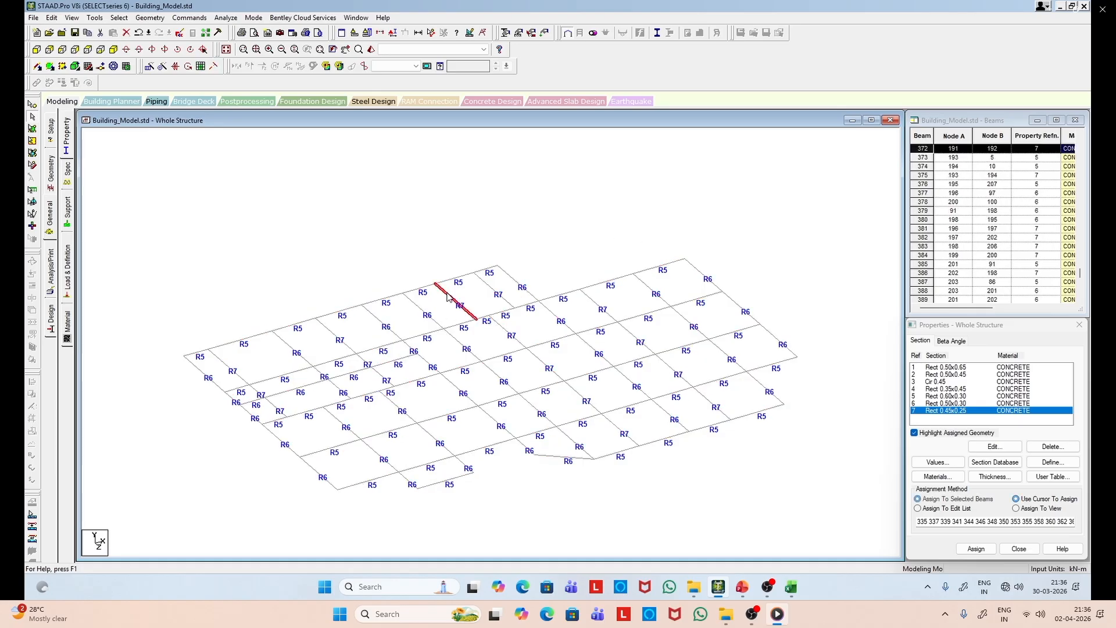
click(492, 291)
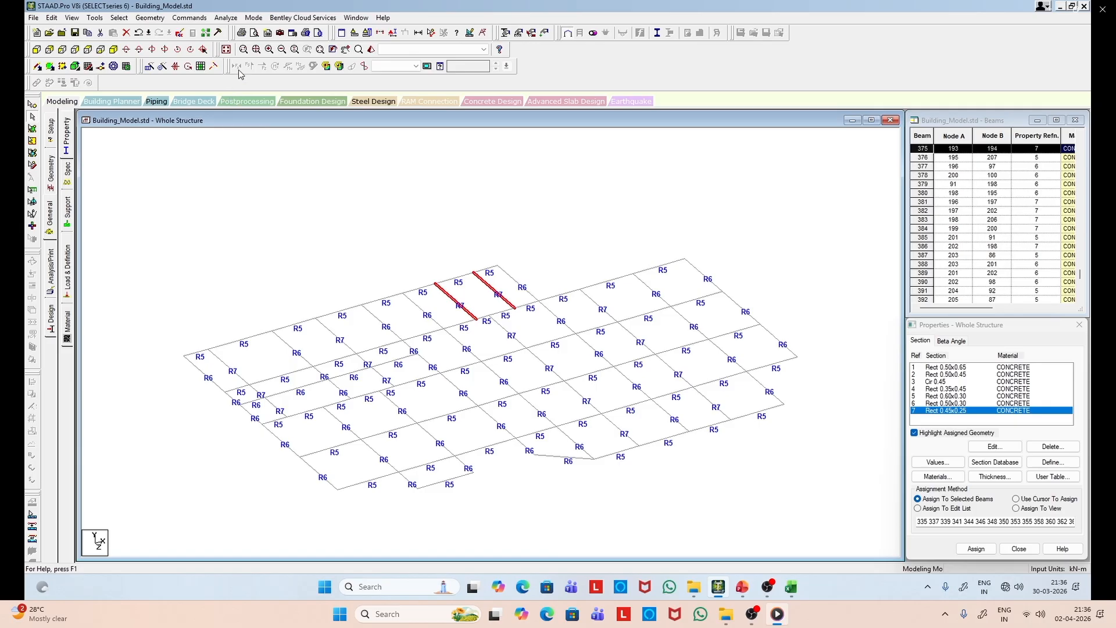
click(150, 66)
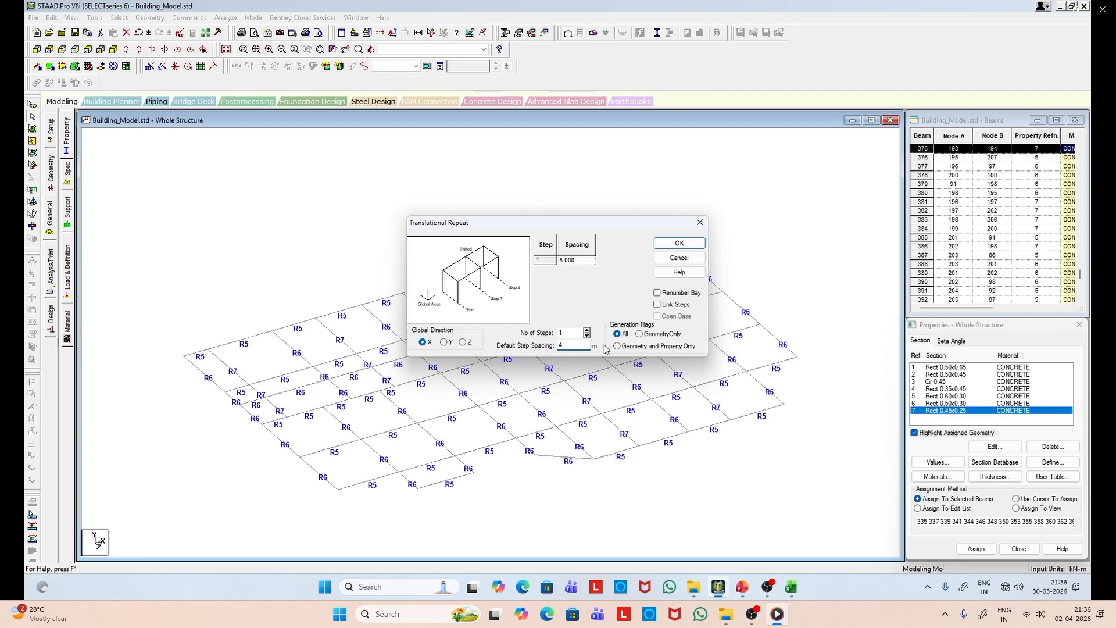
click(450, 345)
click(695, 244)
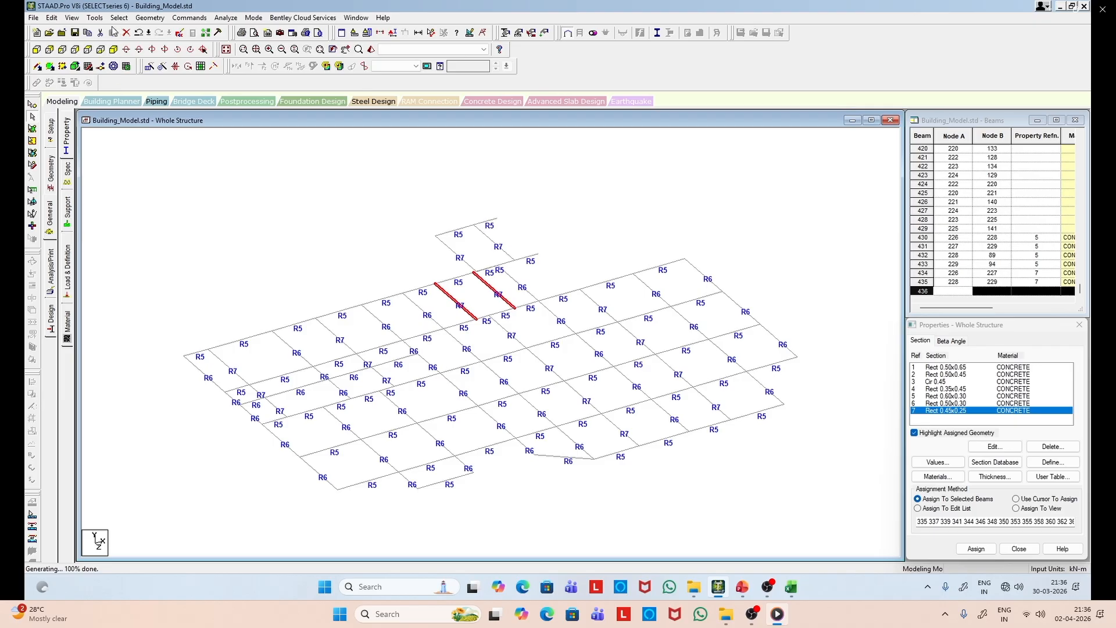
Step: Isolate the first-floor beams in isometric view to check the copied secondary beams, and clear the selection
click(72, 17)
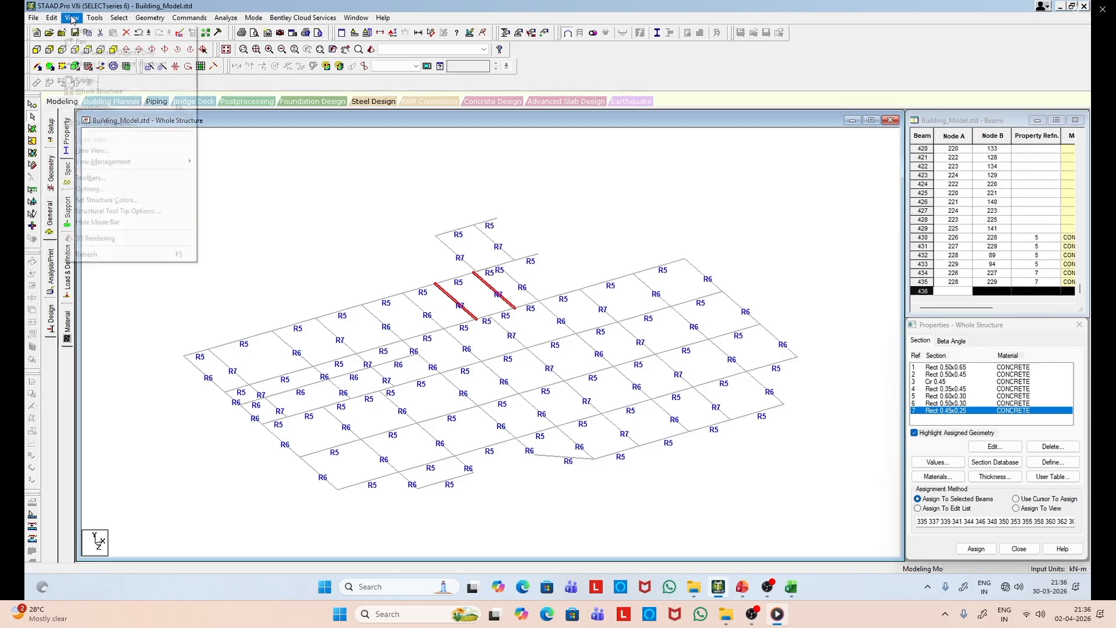
click(99, 91)
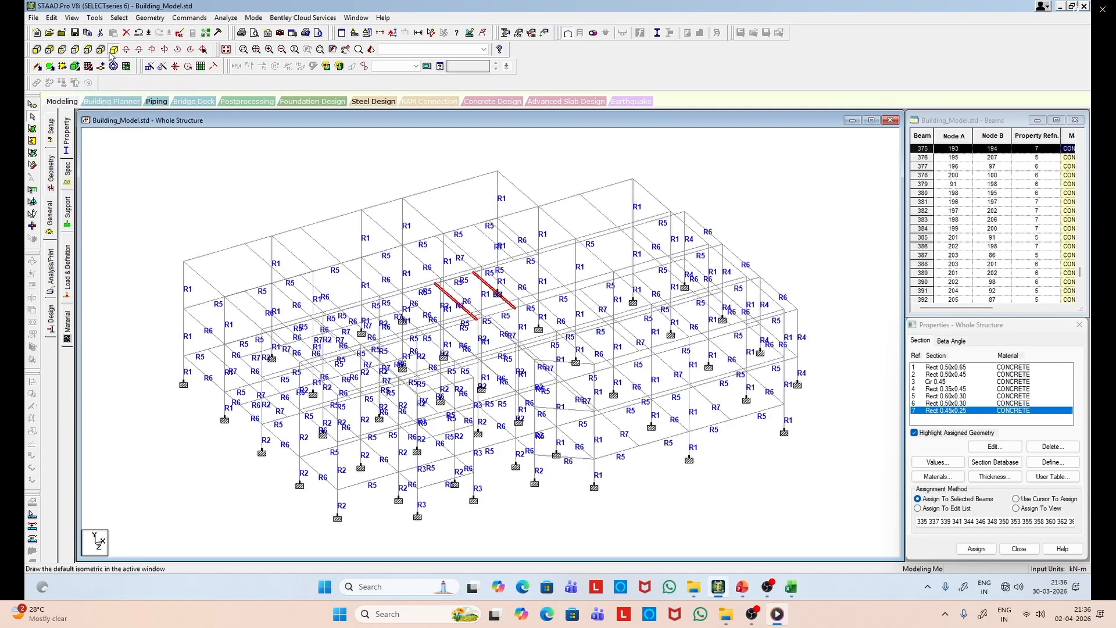
click(37, 49)
drag(138, 319, 831, 333)
click(71, 18)
click(101, 67)
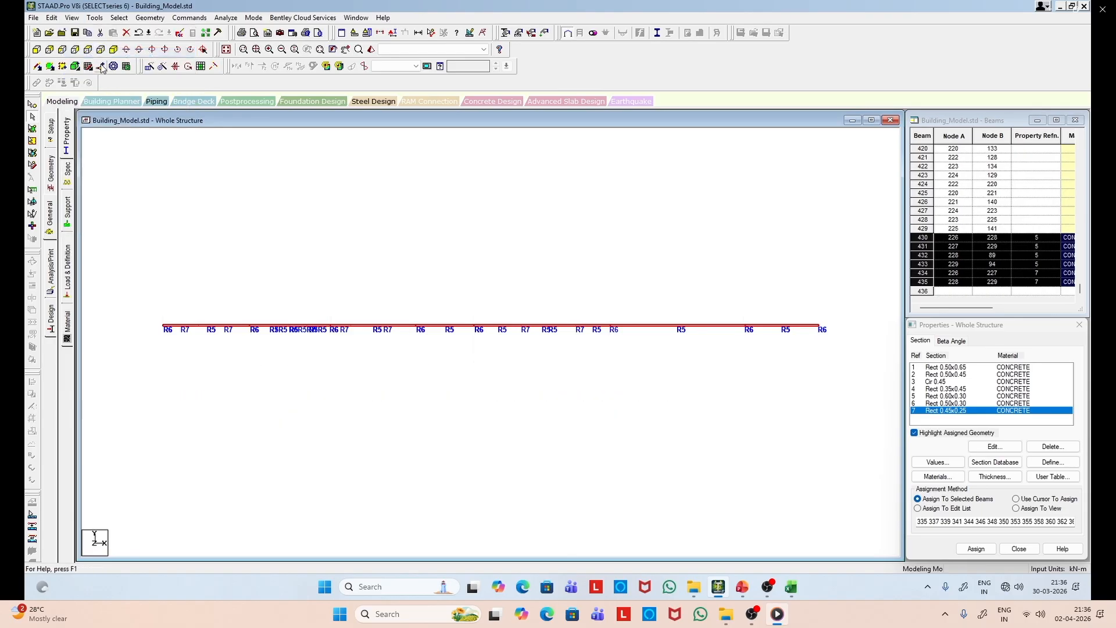
click(114, 49)
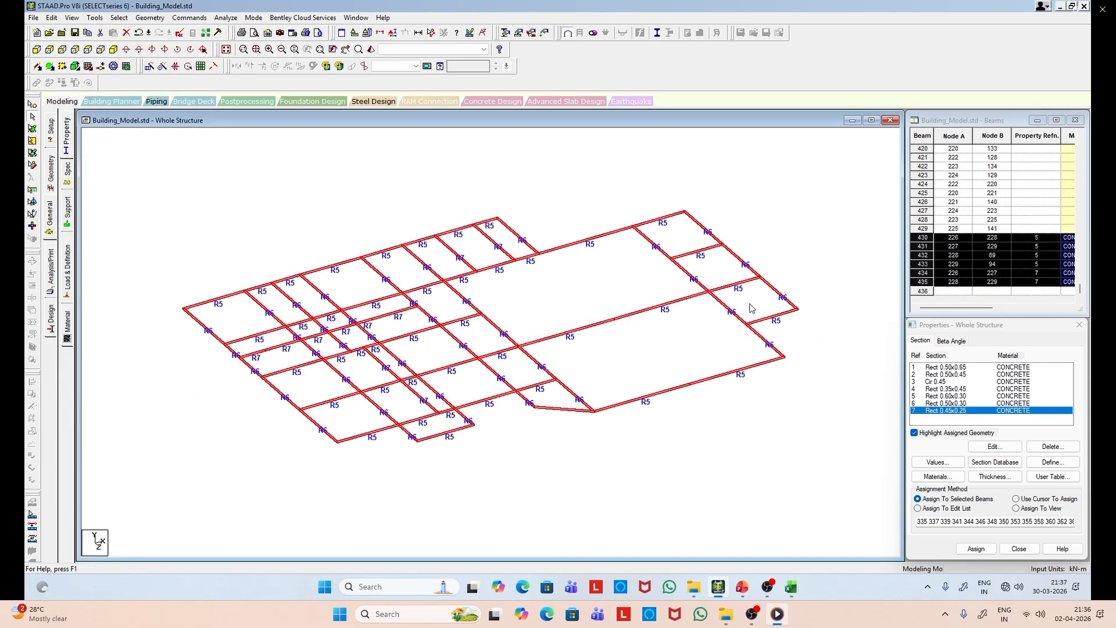
click(807, 254)
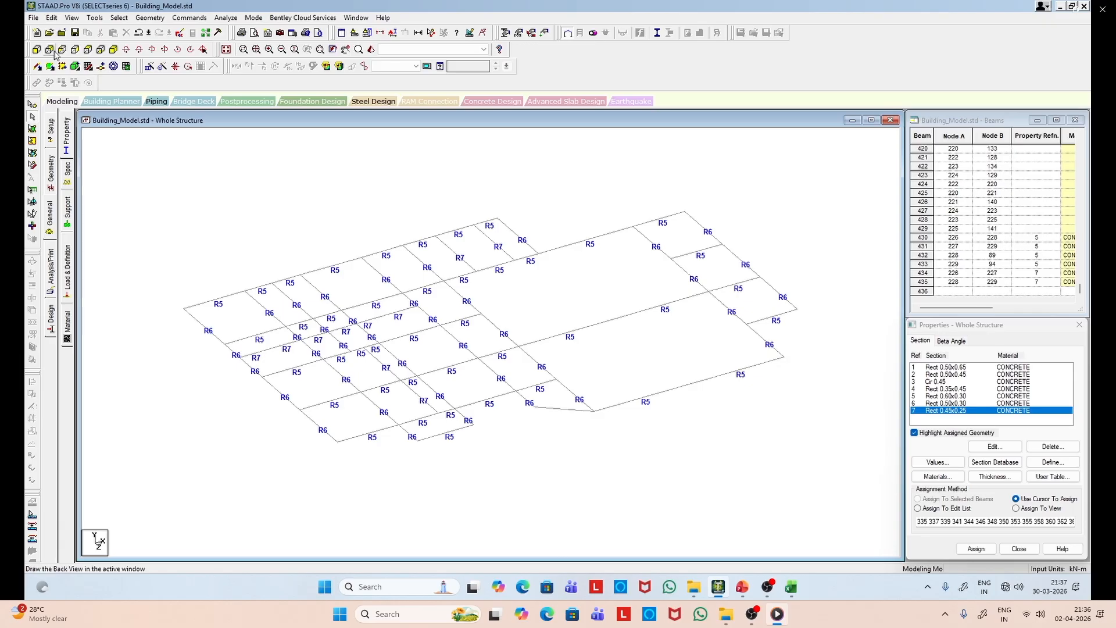
Step: Restore the whole structure, isolate the beams of the top floor level in isometric view, and clear the selection
click(72, 17)
click(99, 91)
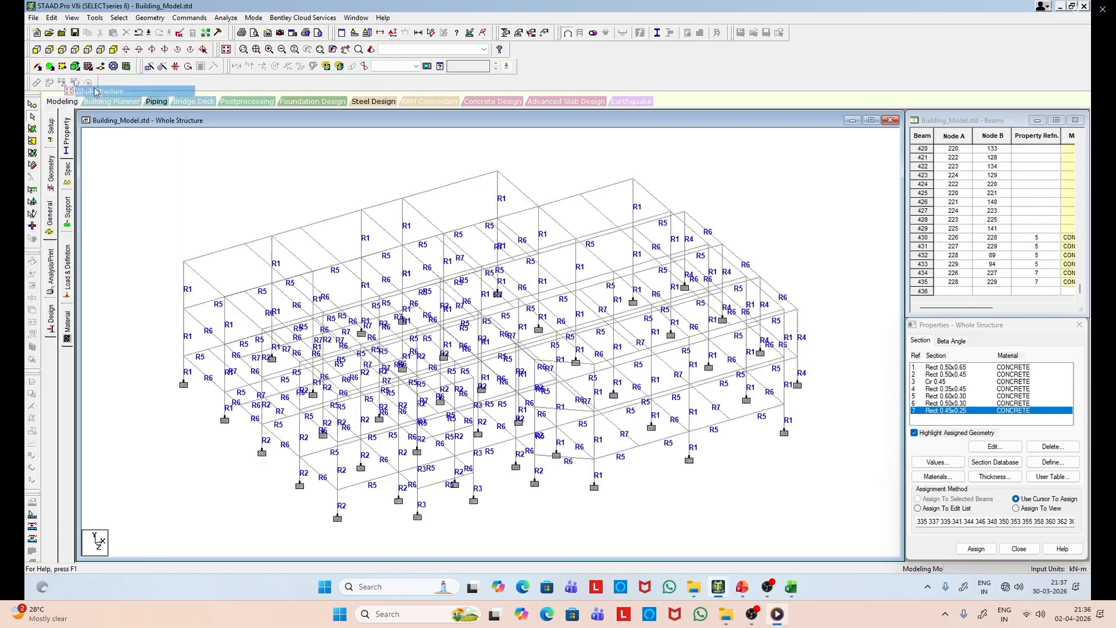
click(37, 49)
drag(139, 244, 759, 277)
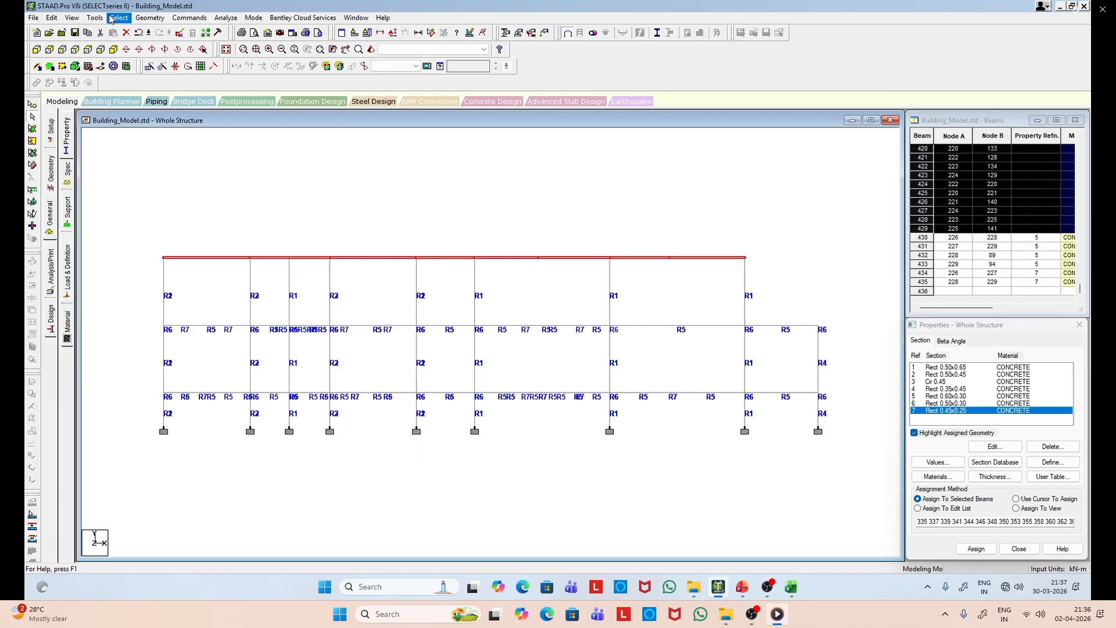
click(72, 18)
click(97, 54)
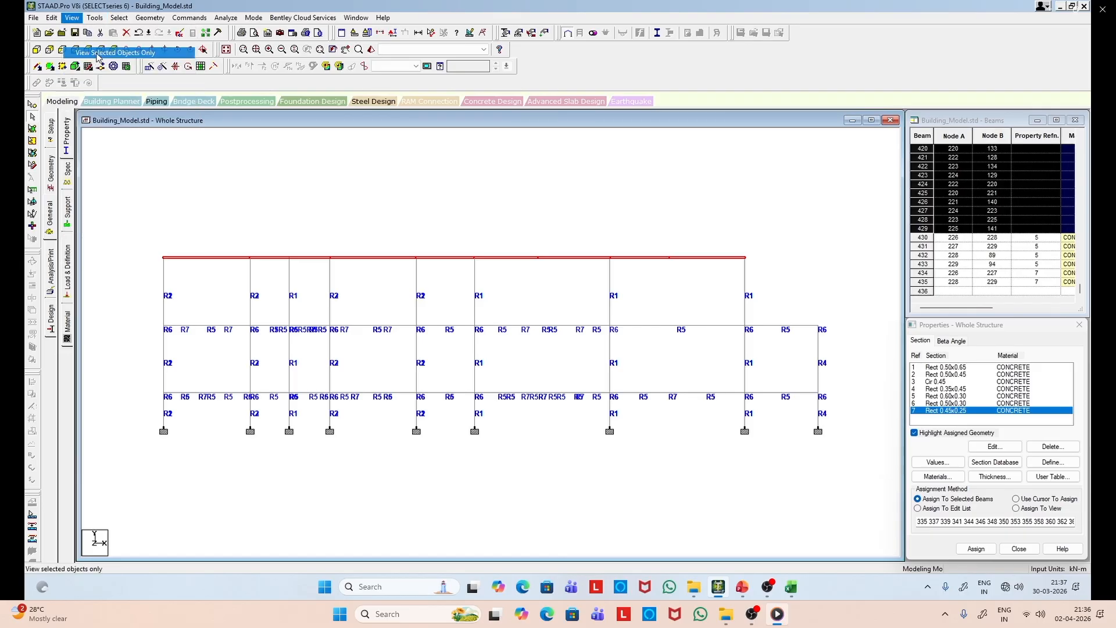
click(113, 49)
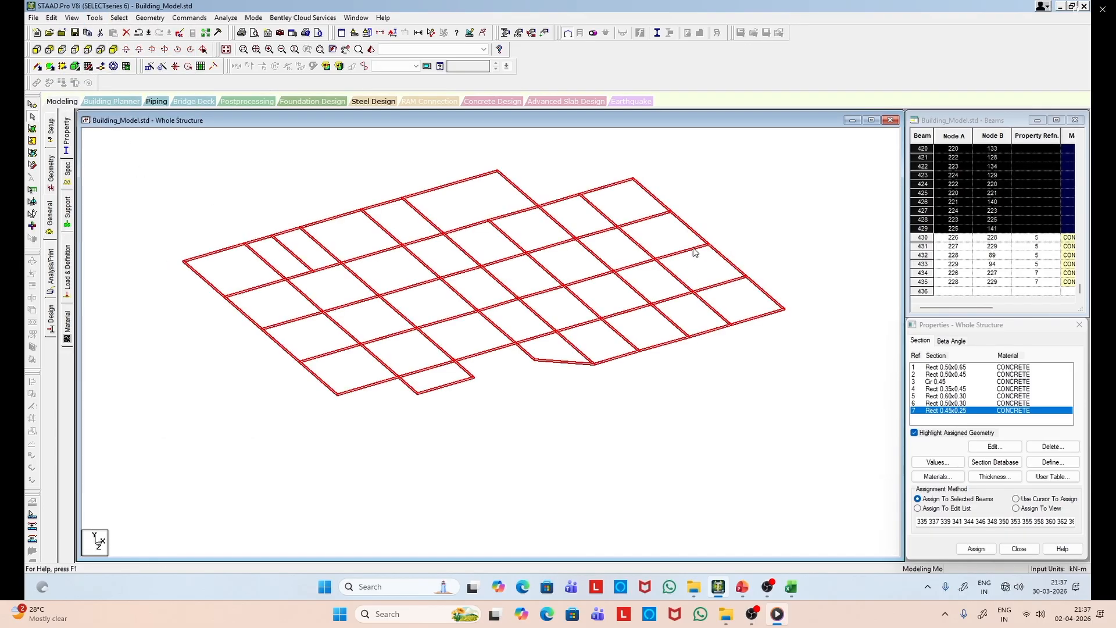
scroll(694, 249, up, 1)
middle_drag(647, 373, 579, 460)
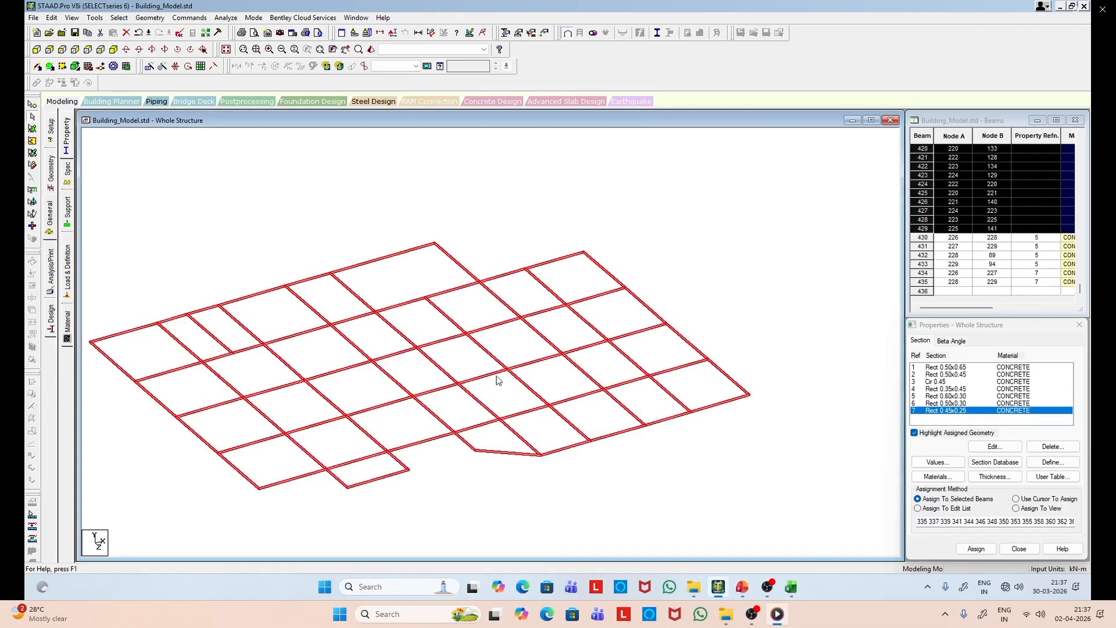
middle_drag(498, 380, 575, 339)
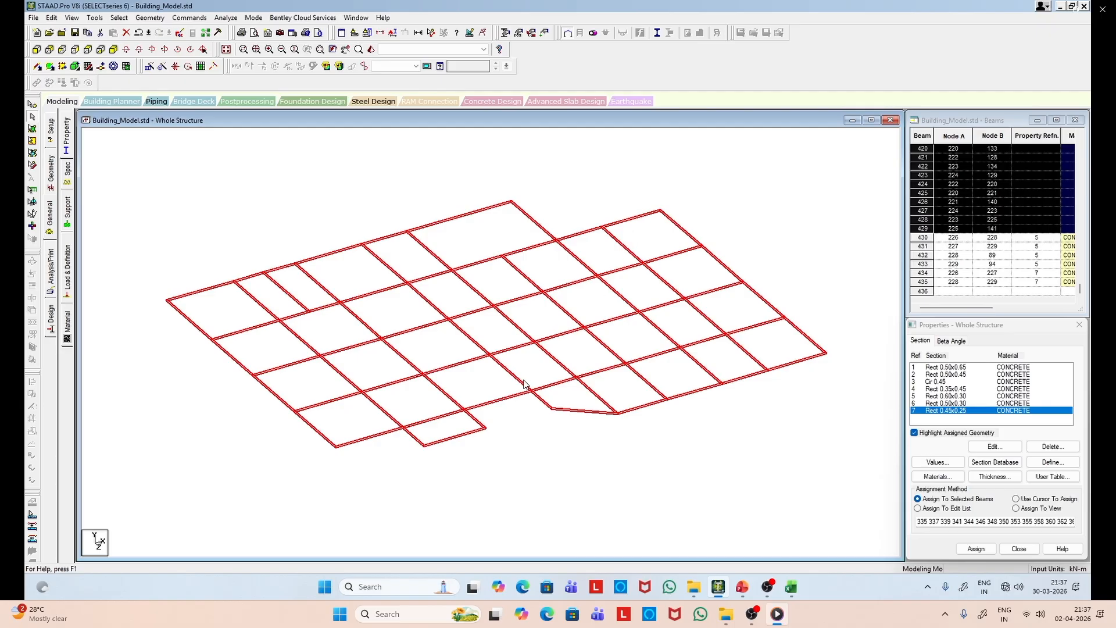
click(247, 214)
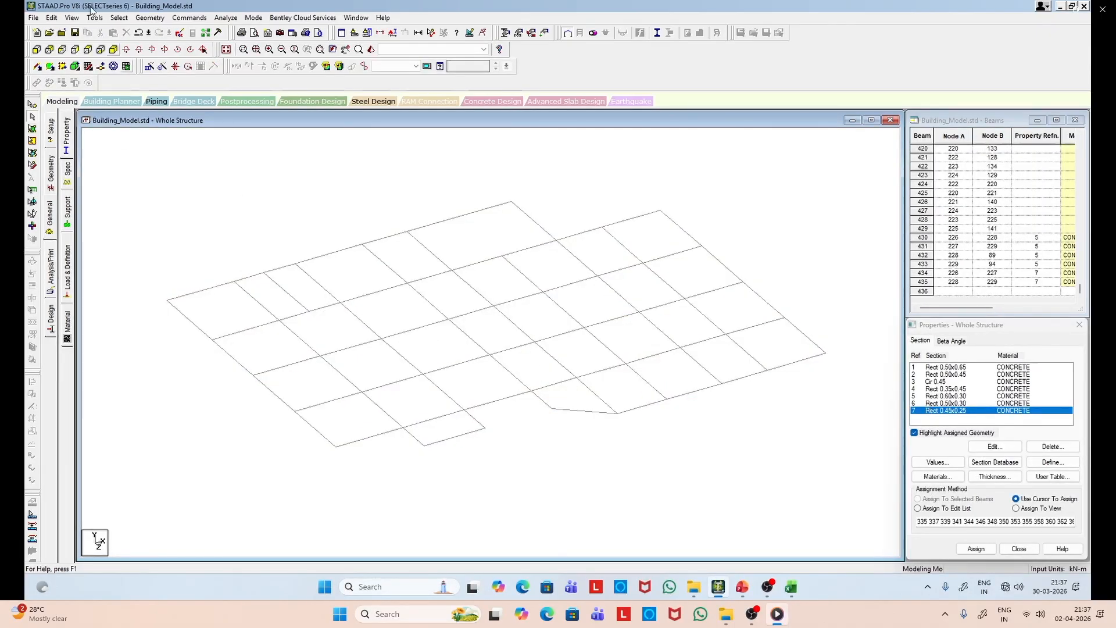
click(119, 17)
mouse_move(157, 269)
mouse_move(159, 221)
click(256, 219)
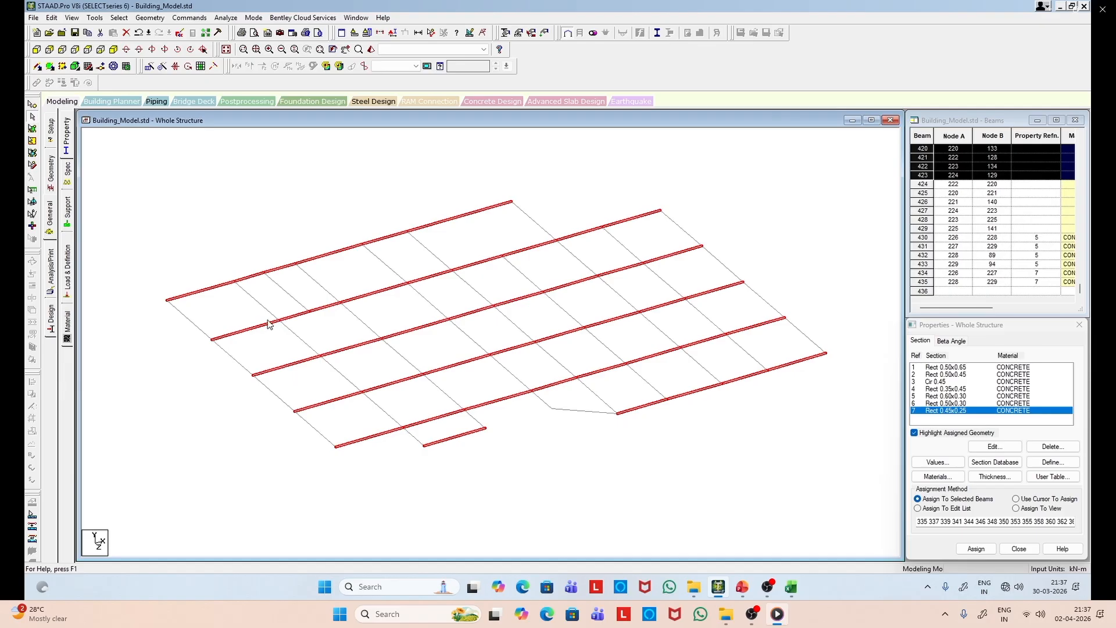
Step: Assign the Rect 0.60x0.30 section to all beams parallel to X on the top floor level
click(959, 396)
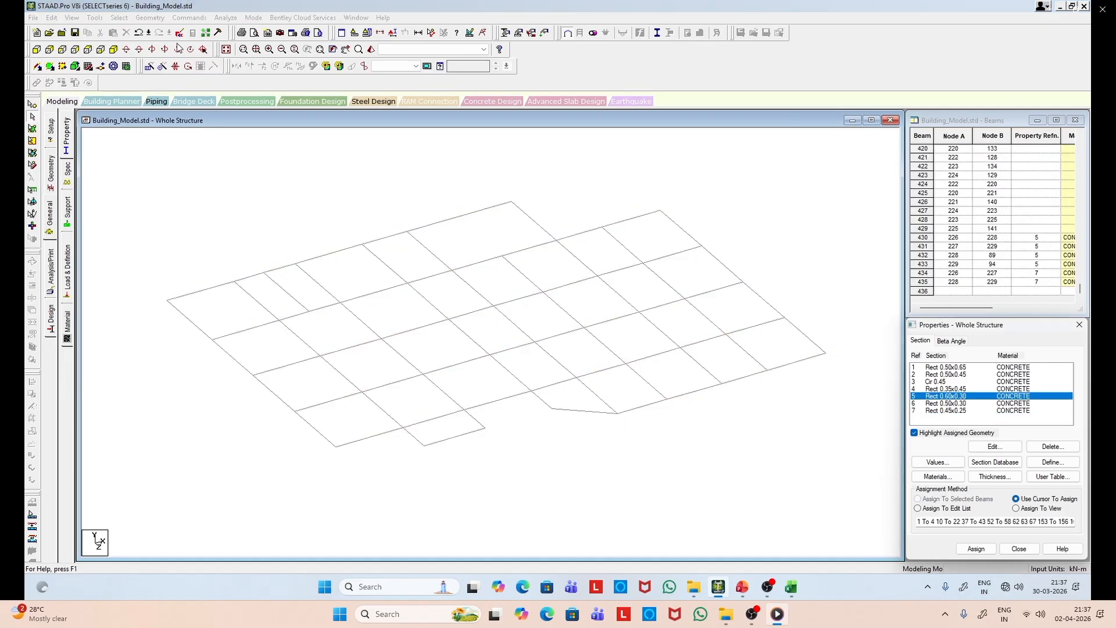
click(119, 17)
mouse_move(153, 240)
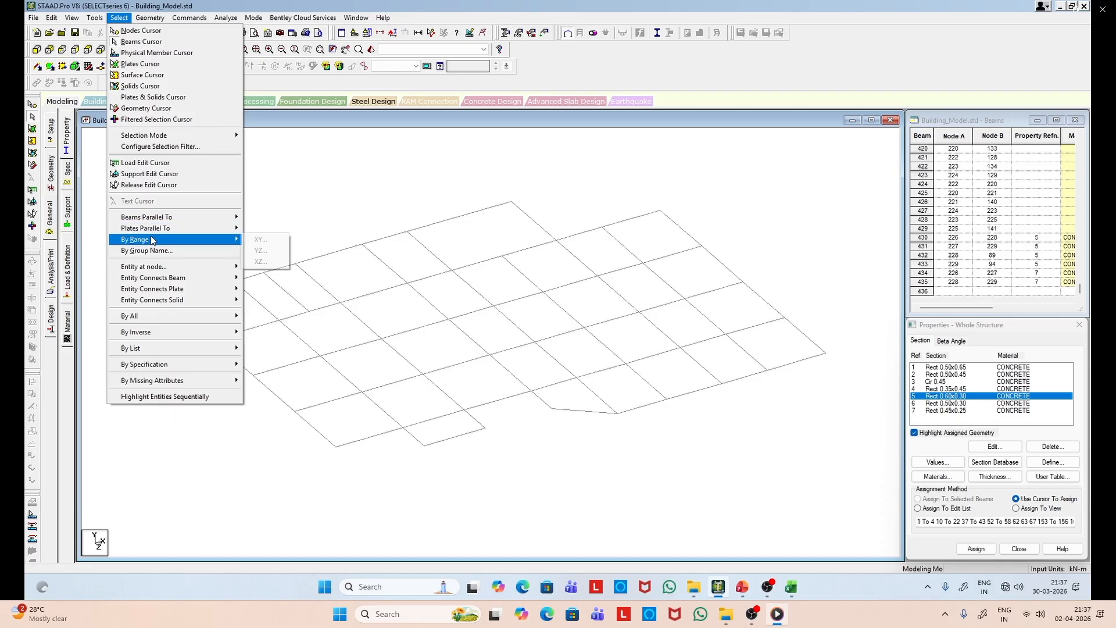
mouse_move(157, 217)
click(259, 218)
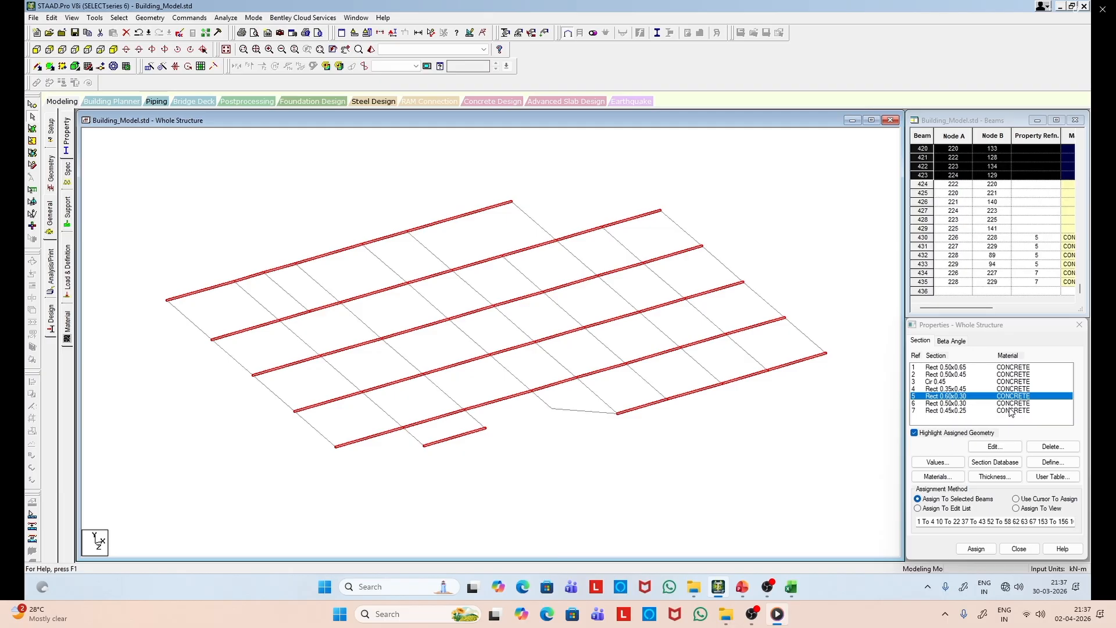
click(976, 547)
click(1008, 469)
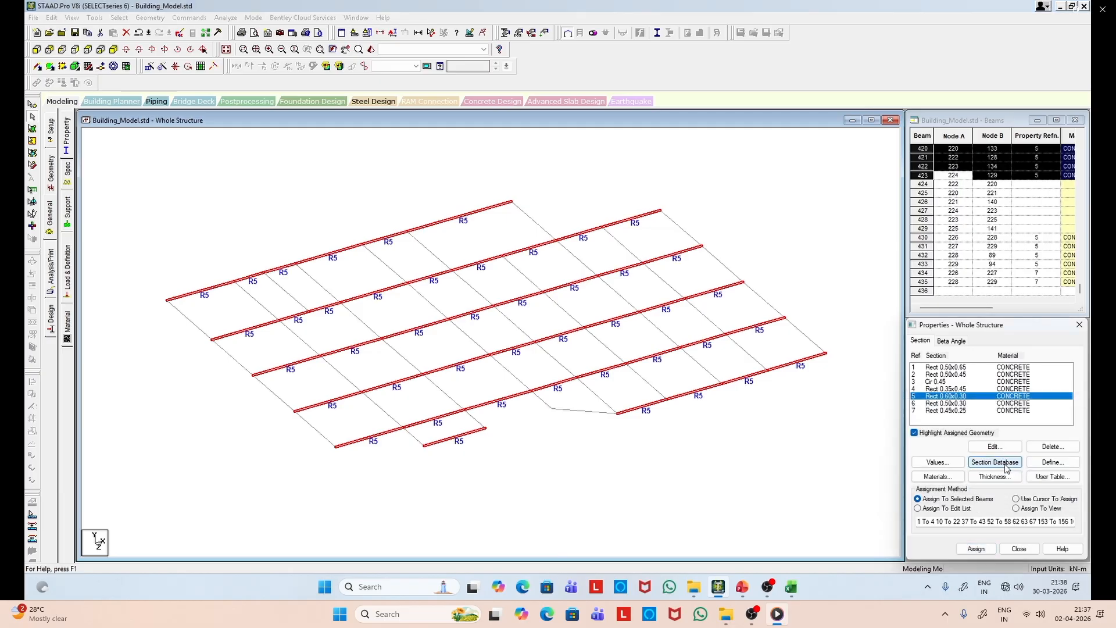
Step: Assign the Rect 0.50x0.30 section to the top-level beams parallel to Z, excluding the short rear beam and two secondary beam lines
click(939, 403)
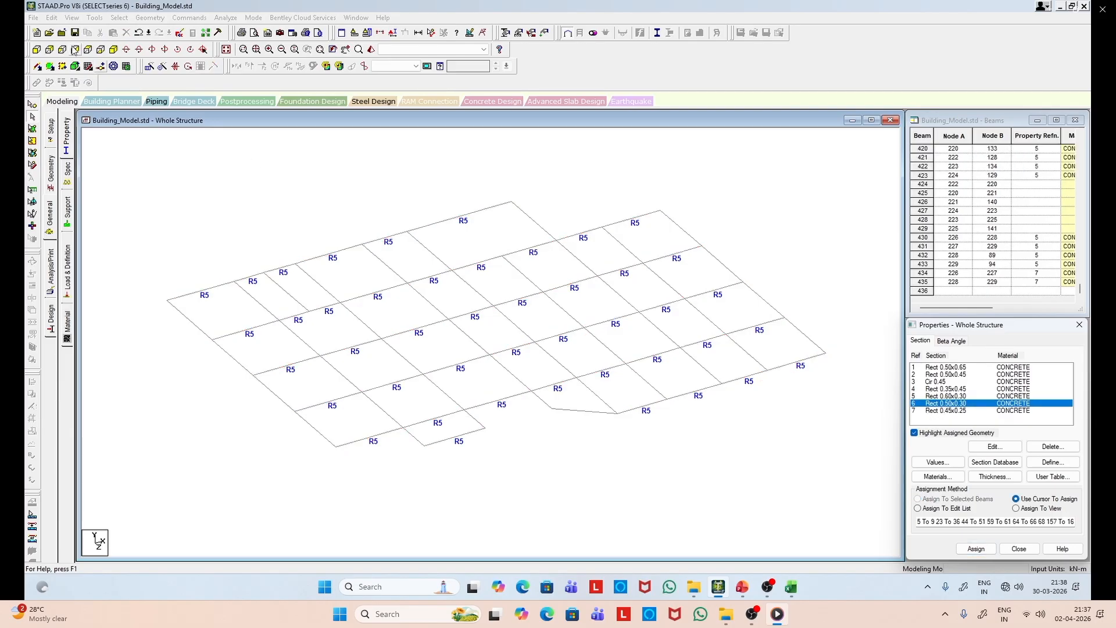
click(121, 18)
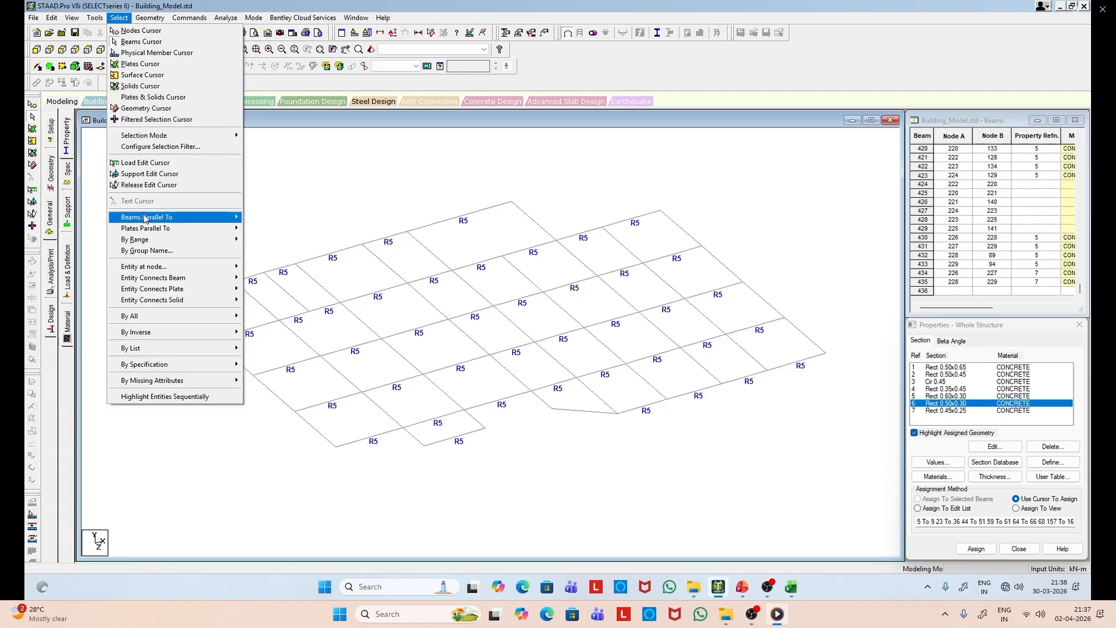
mouse_move(154, 219)
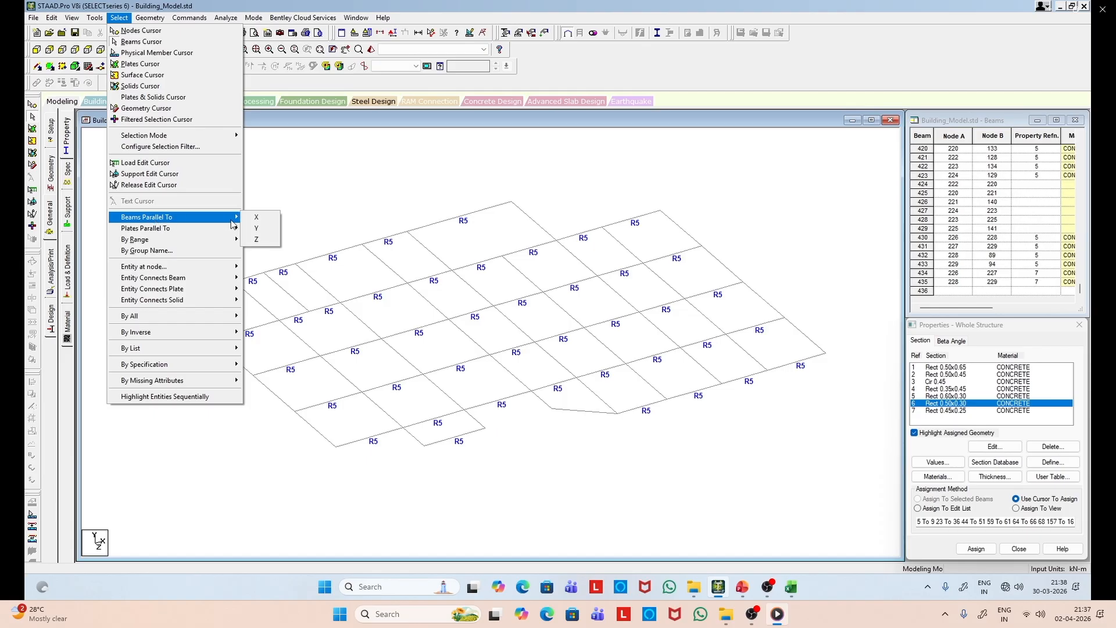
click(256, 239)
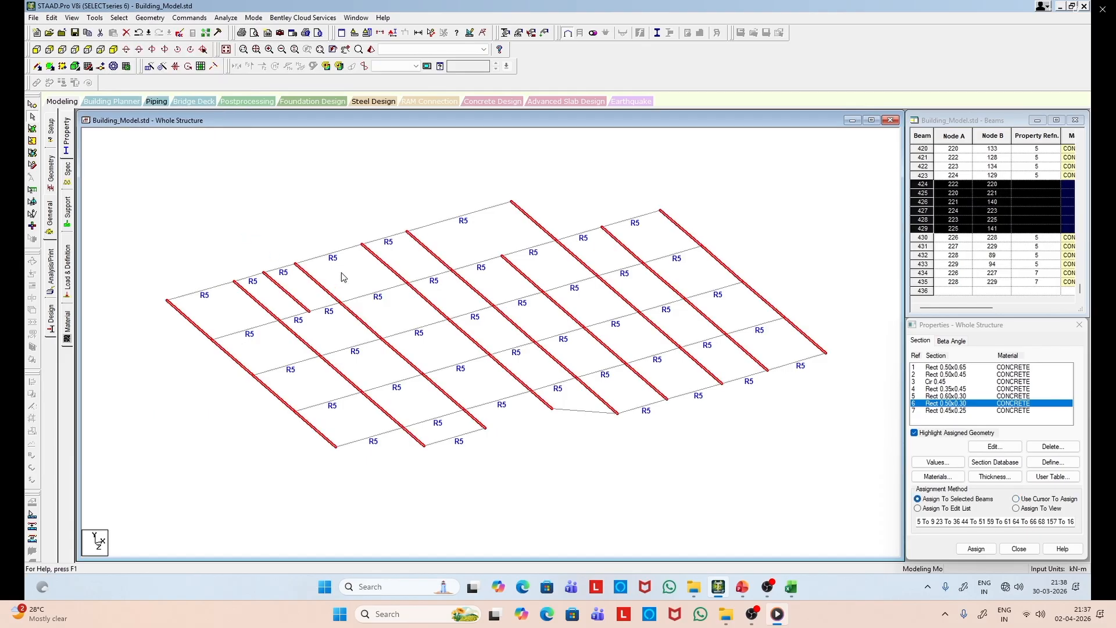
ctrl+click(296, 299)
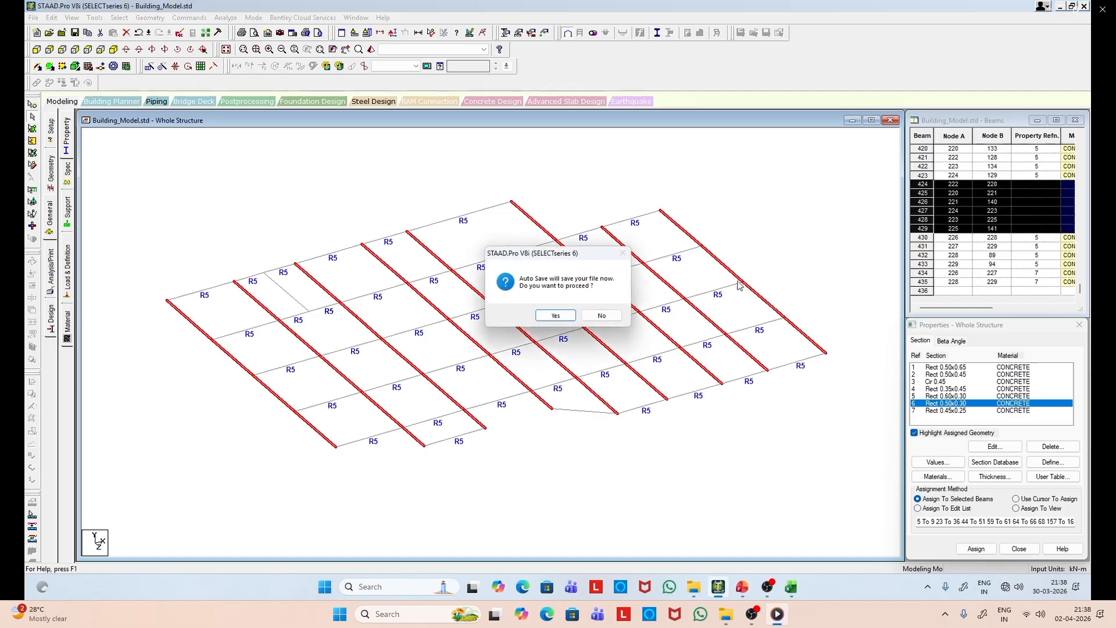
click(558, 316)
click(489, 307)
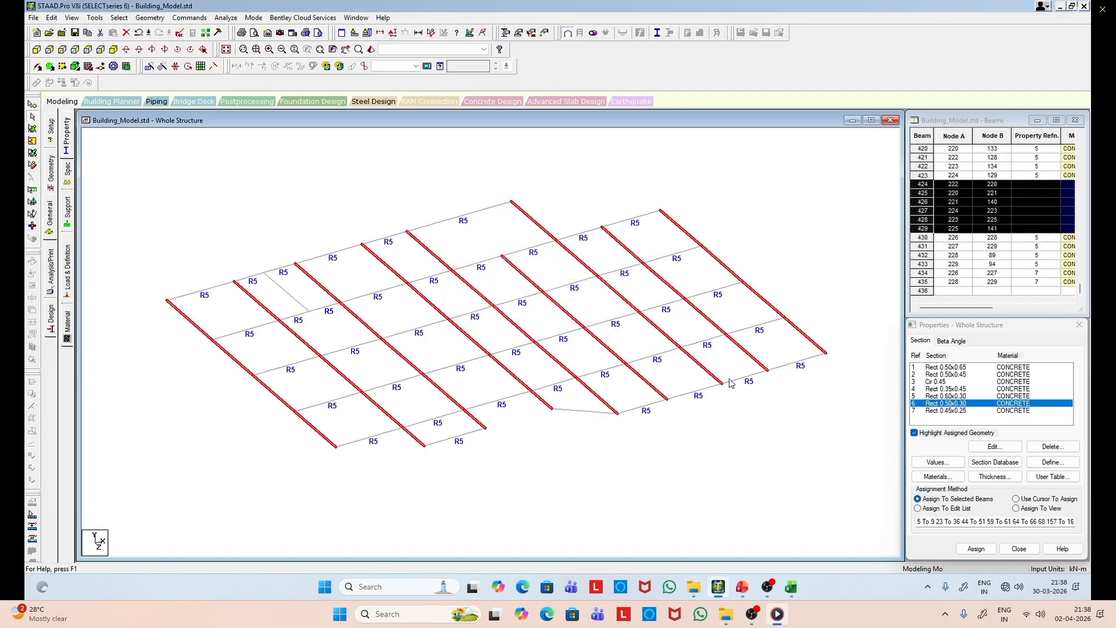
ctrl+click(534, 286)
ctrl+click(554, 302)
ctrl+click(601, 343)
ctrl+click(646, 379)
ctrl+click(637, 254)
ctrl+click(659, 278)
ctrl+click(692, 305)
ctrl+click(744, 351)
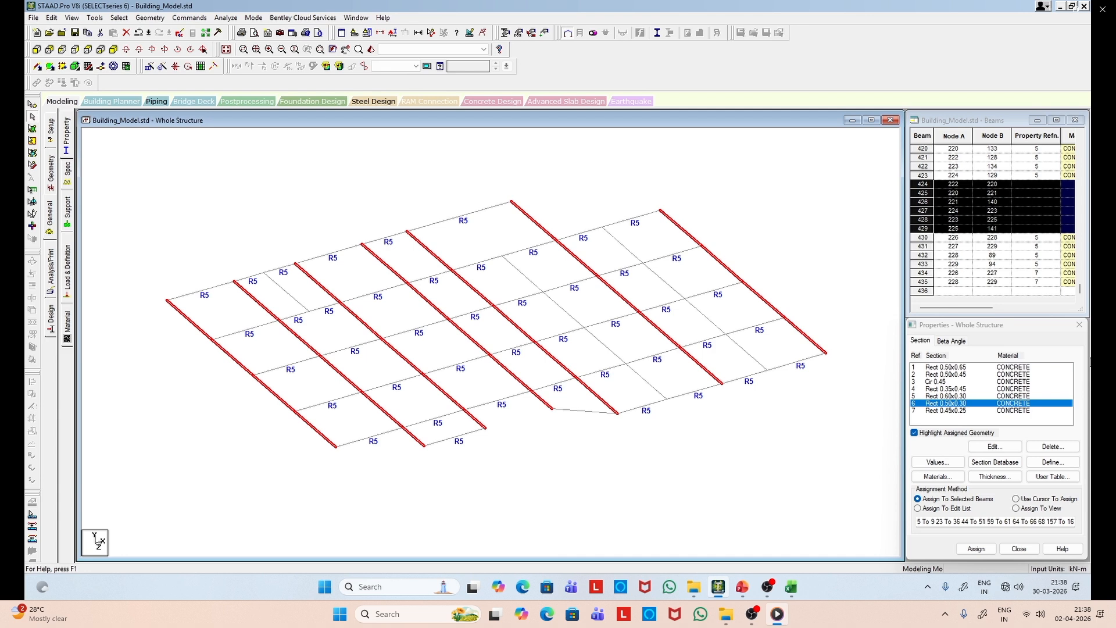
click(982, 550)
click(1014, 471)
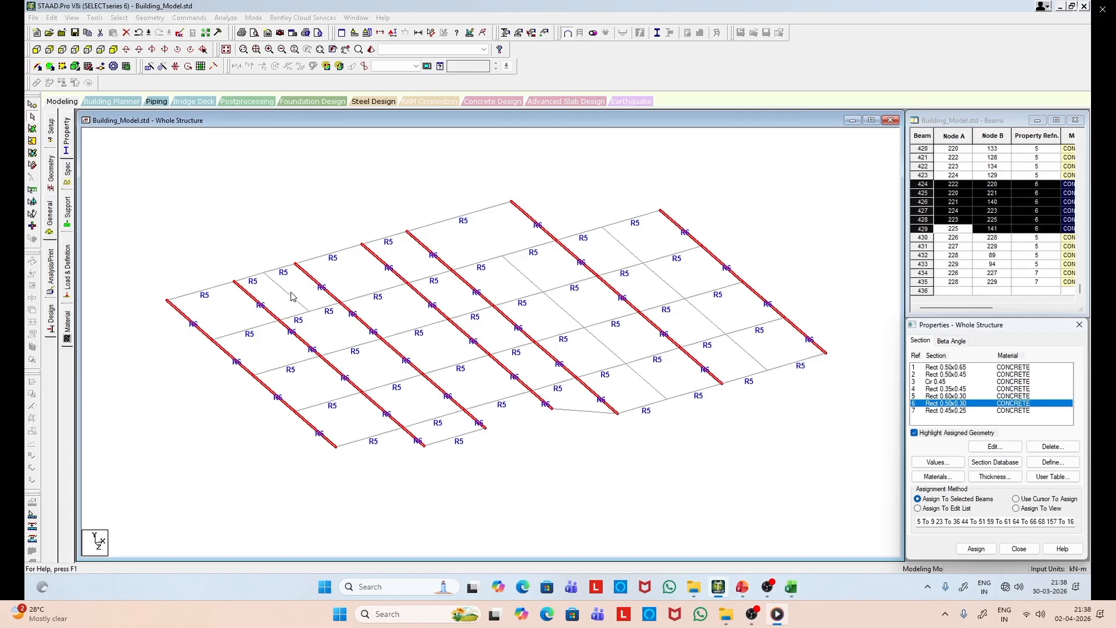
Step: Assign the Rect 0.45x0.25 section to the short rear beam and the two unassigned secondary beam lines parallel to Z
click(964, 412)
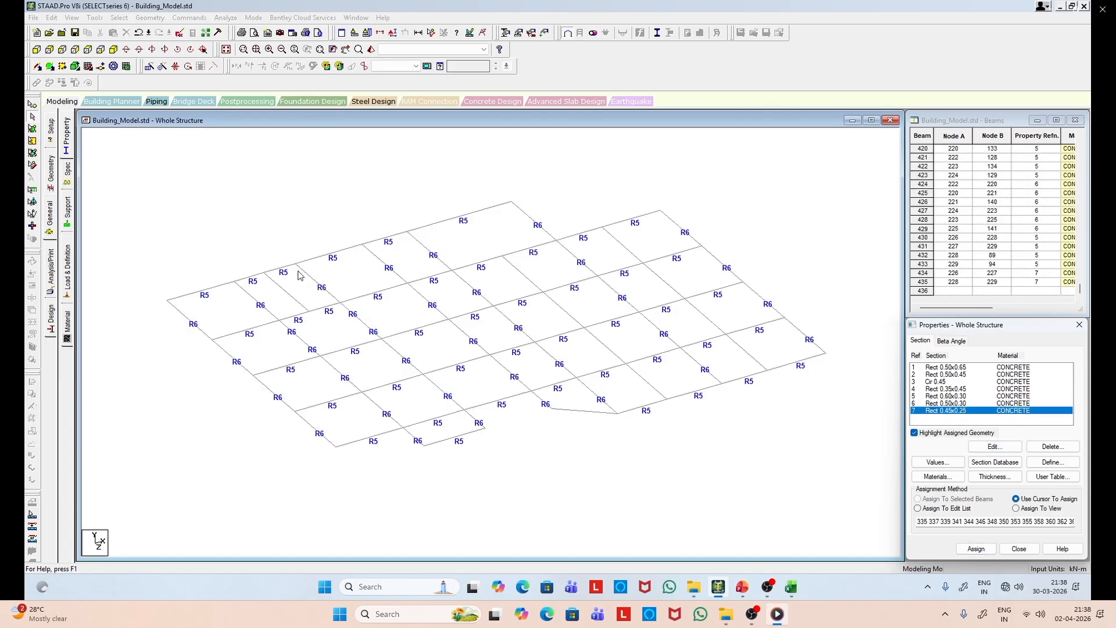
click(291, 294)
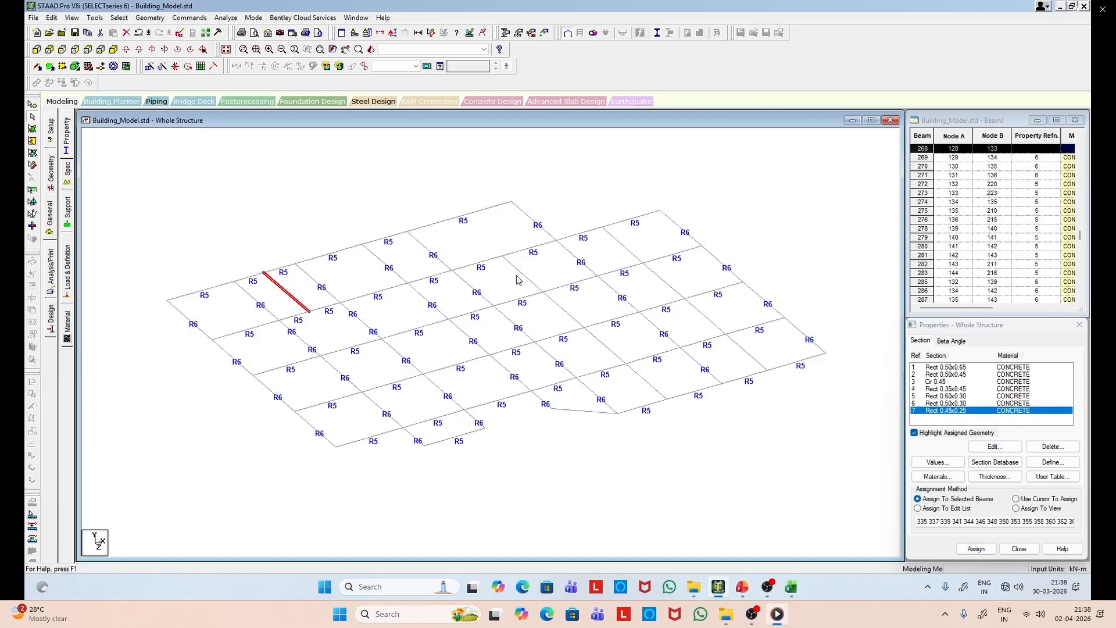
ctrl+click(532, 284)
ctrl+click(564, 311)
ctrl+click(605, 346)
ctrl+click(646, 380)
ctrl+click(627, 250)
ctrl+click(654, 272)
ctrl+click(715, 326)
ctrl+click(744, 350)
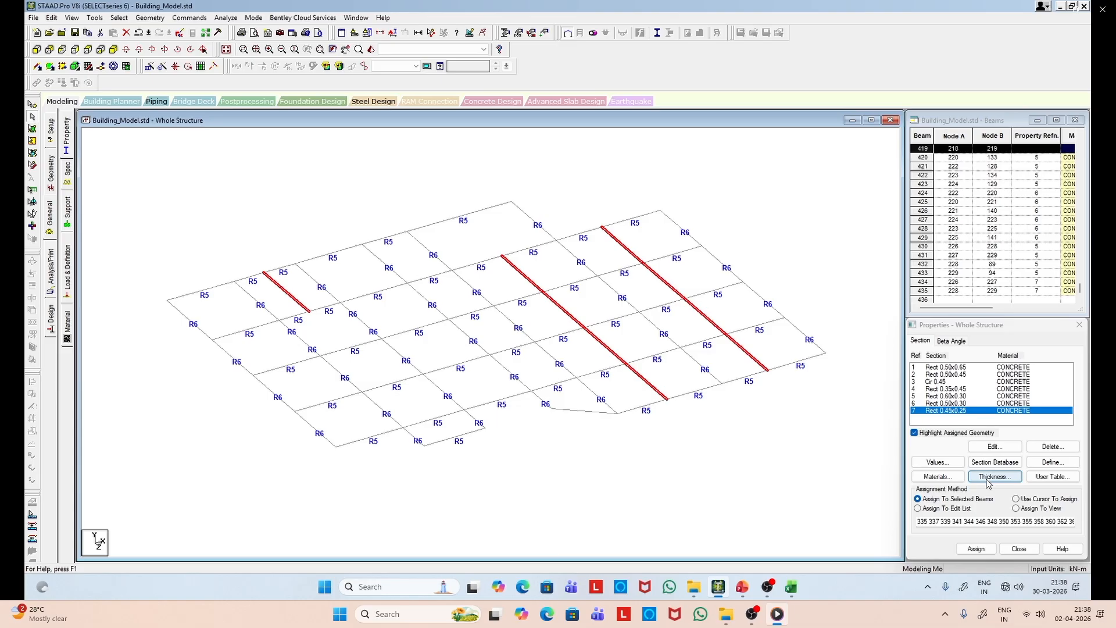
click(983, 548)
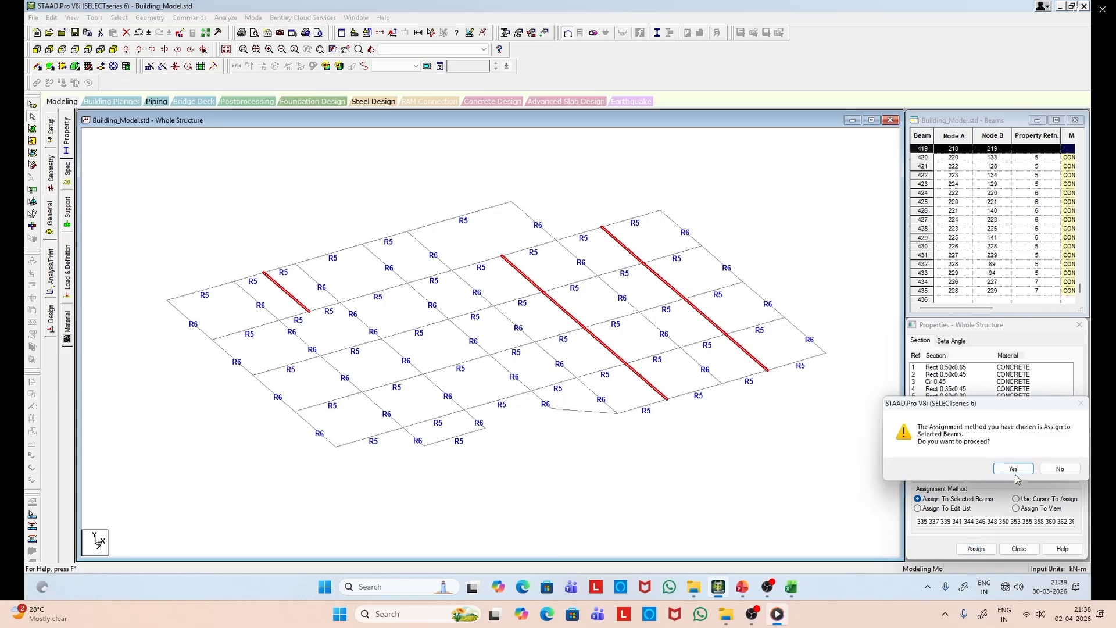
click(1013, 469)
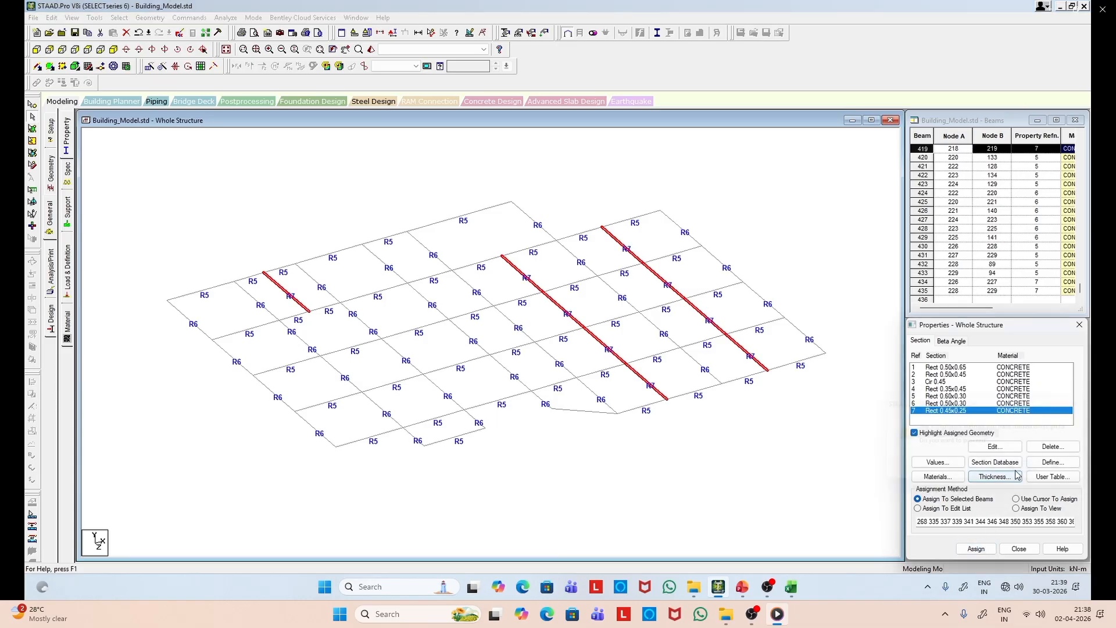
Step: Assign the Rect 0.50x0.30 section to the skewed front-edge beam of the top floor level and clear the selection
click(565, 410)
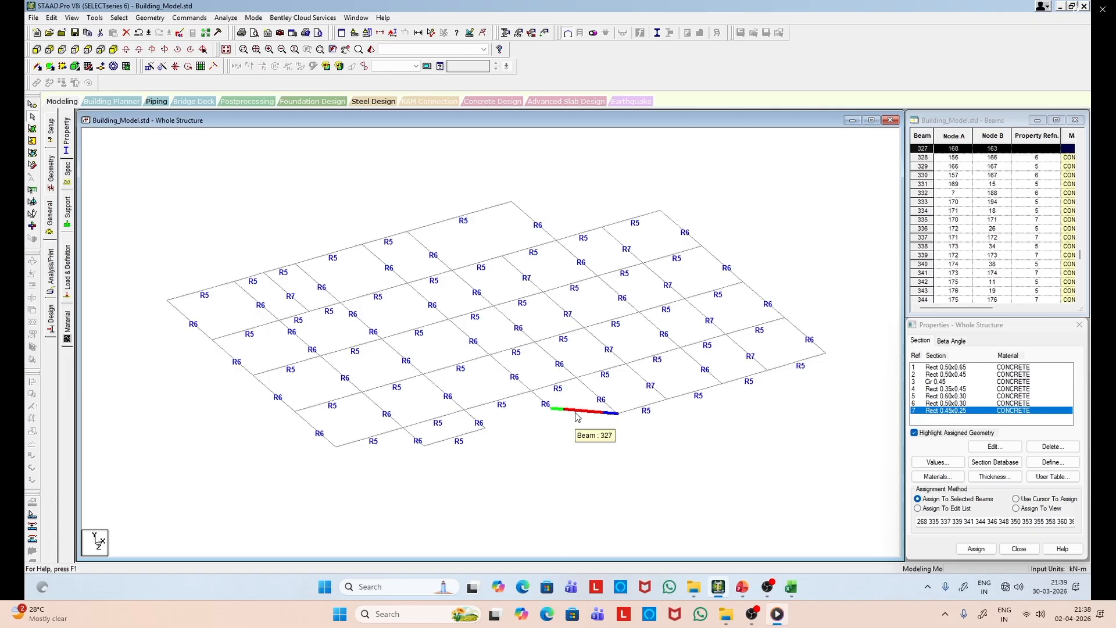
click(942, 403)
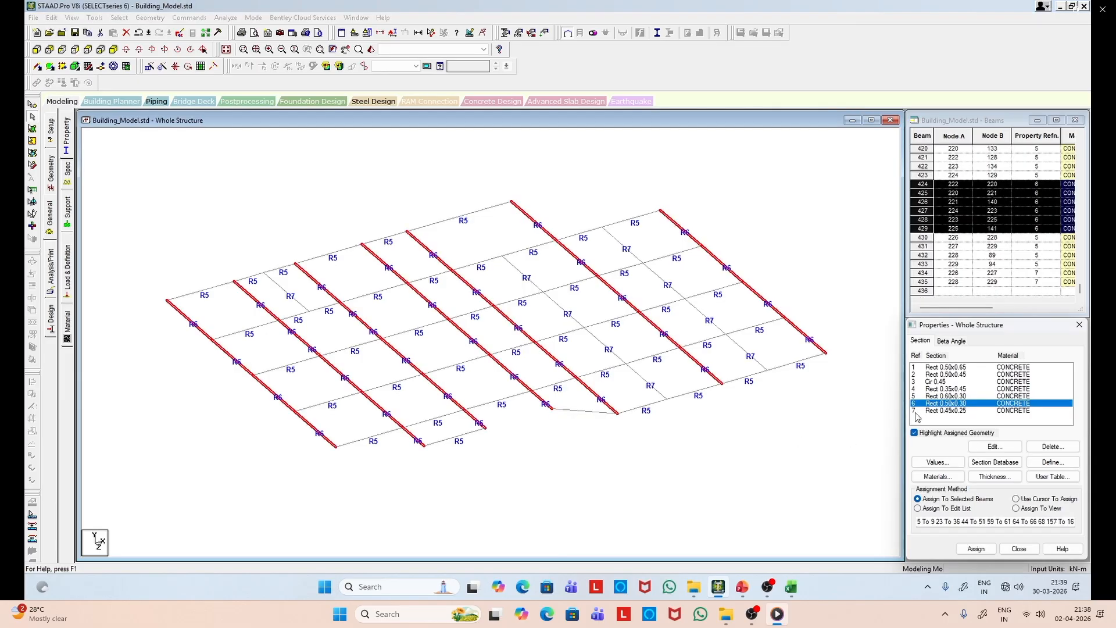
click(589, 415)
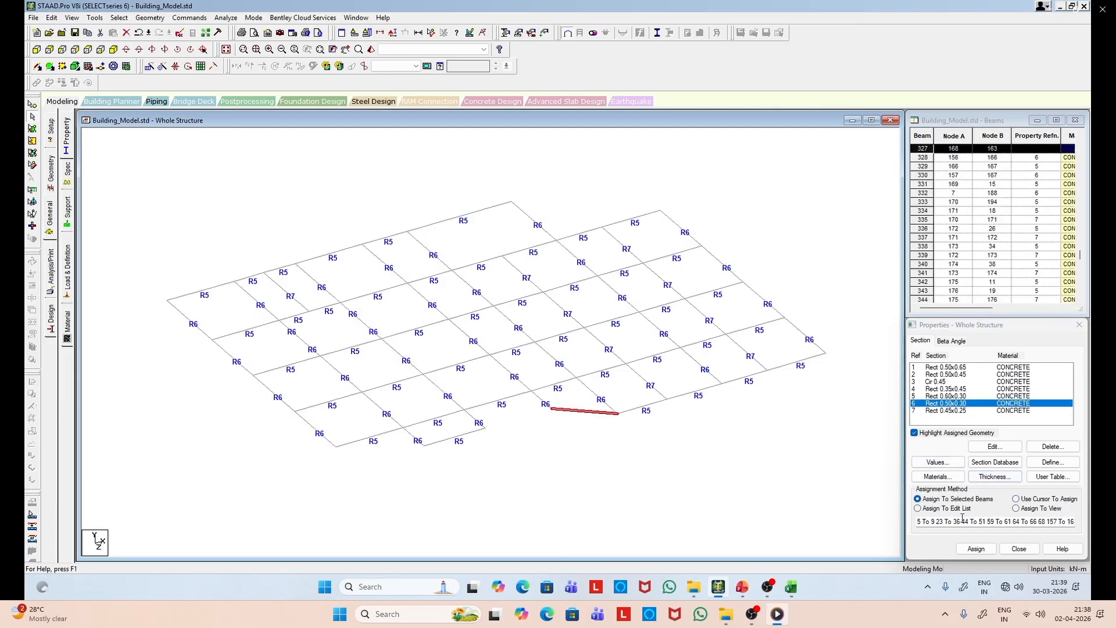
click(975, 549)
click(1012, 469)
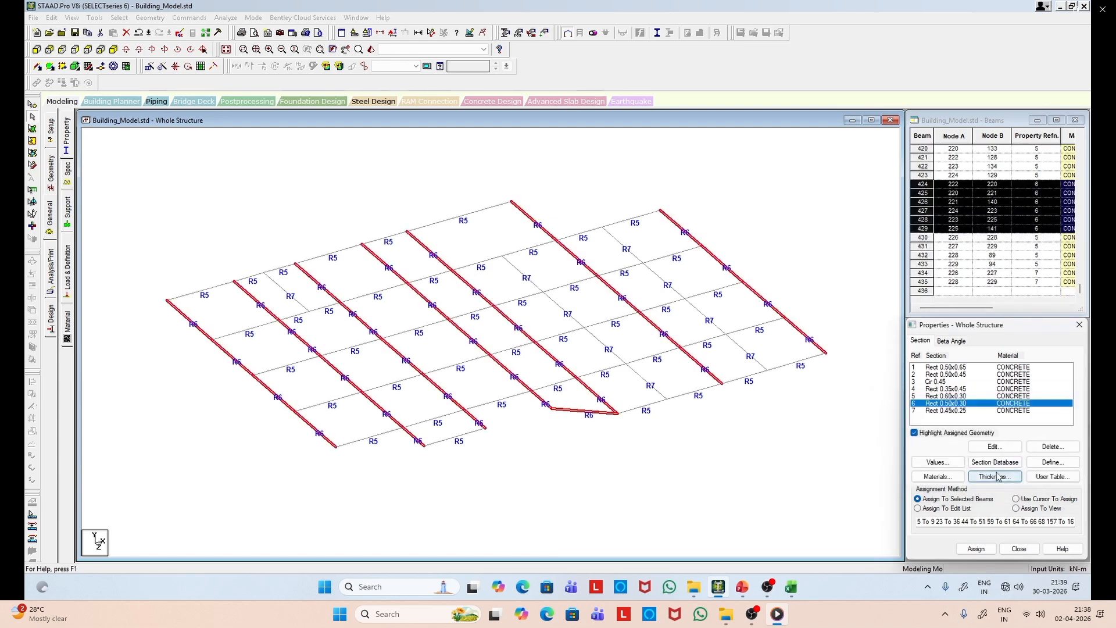
click(727, 423)
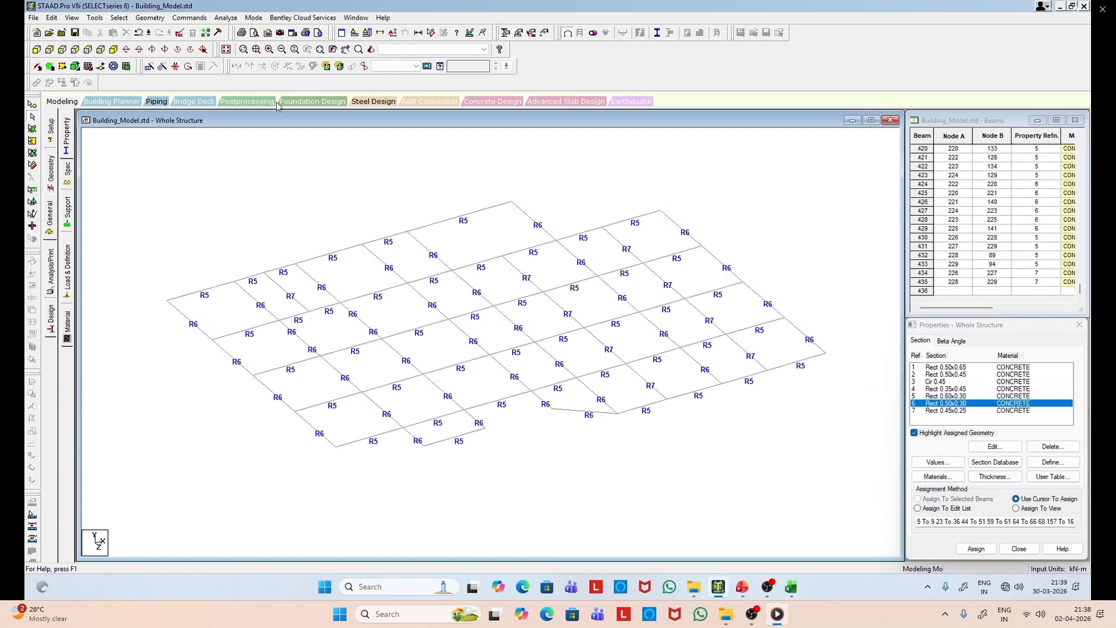
Step: Inspect the whole building's beams from several angles, including from below, in a 3D rendered view and close it
click(371, 49)
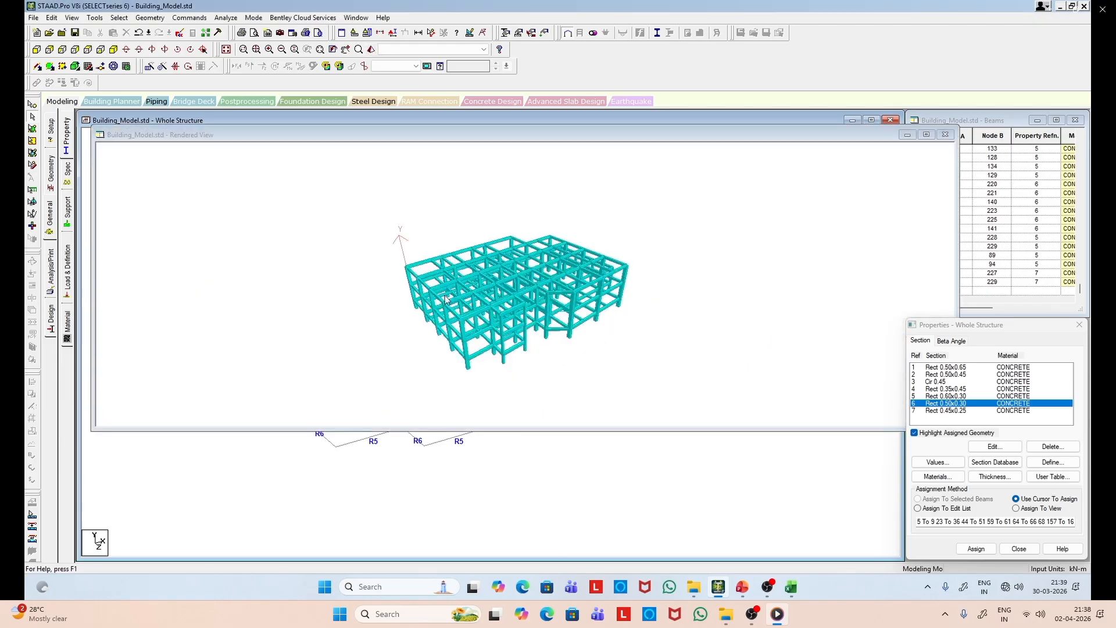
mouse_move(596, 330)
mouse_down()
mouse_move(519, 397)
mouse_move(500, 366)
mouse_move(534, 249)
mouse_move(557, 329)
mouse_move(592, 349)
mouse_move(583, 391)
mouse_move(636, 335)
mouse_move(543, 380)
mouse_move(518, 239)
mouse_move(543, 280)
mouse_move(472, 285)
mouse_up()
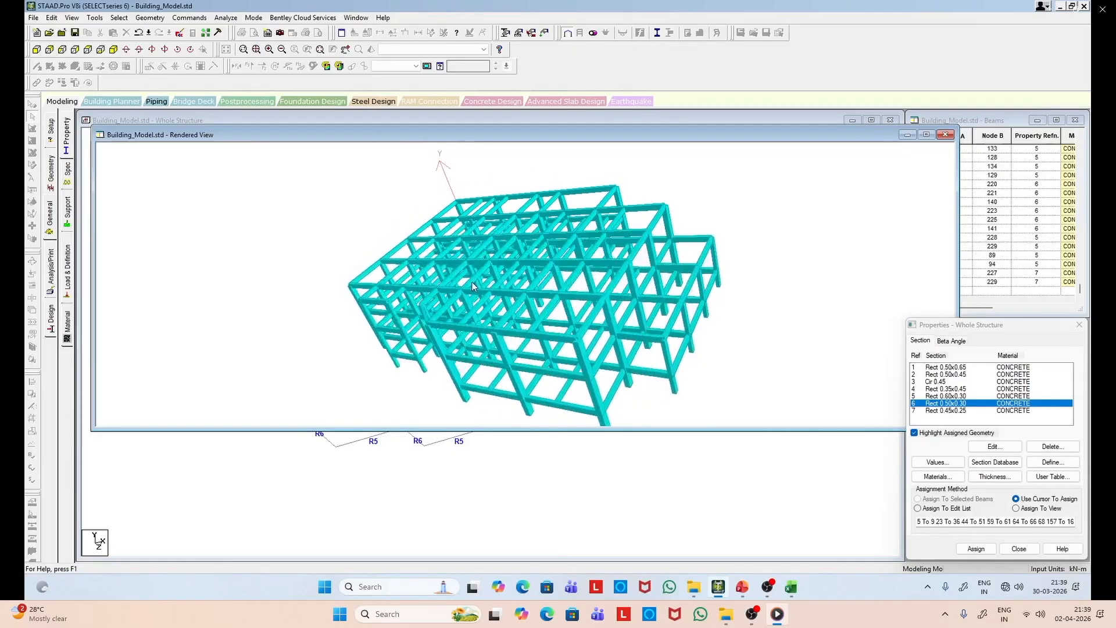
drag(660, 319, 659, 359)
drag(719, 254, 690, 361)
drag(524, 363, 491, 391)
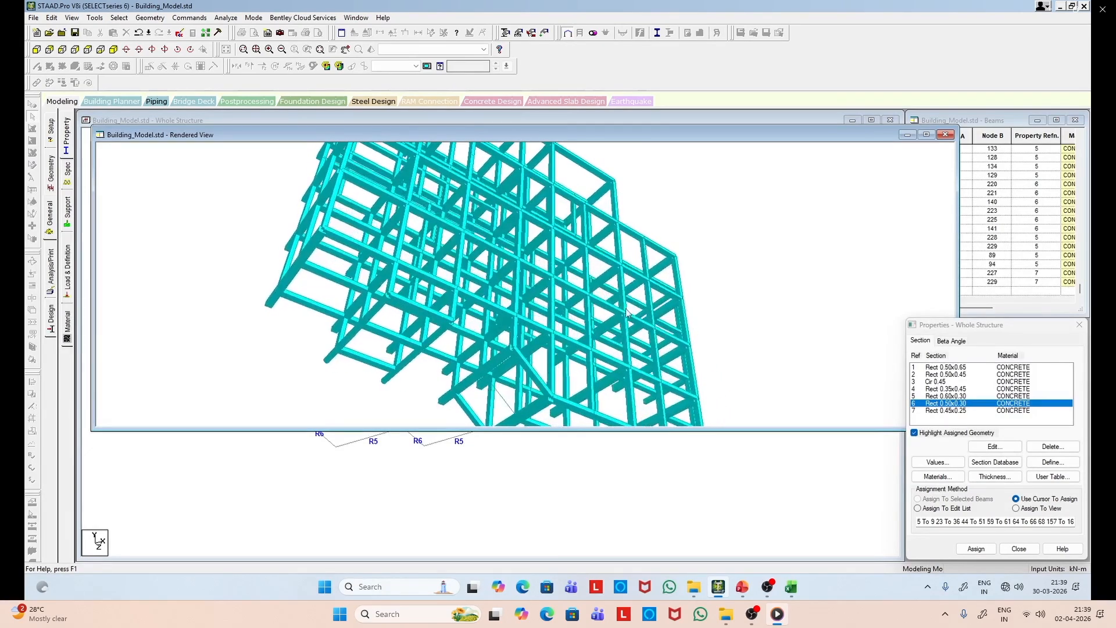
click(946, 134)
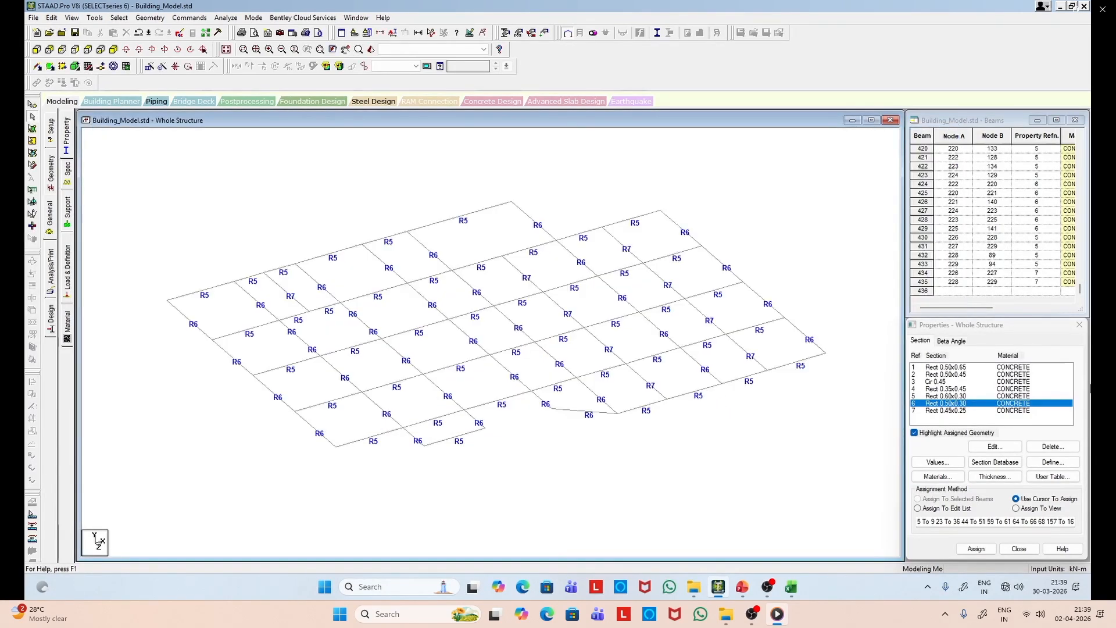
Step: Restore the whole structure, isolate the beams of the middle floor level in isometric view, and clear the selection
click(1079, 324)
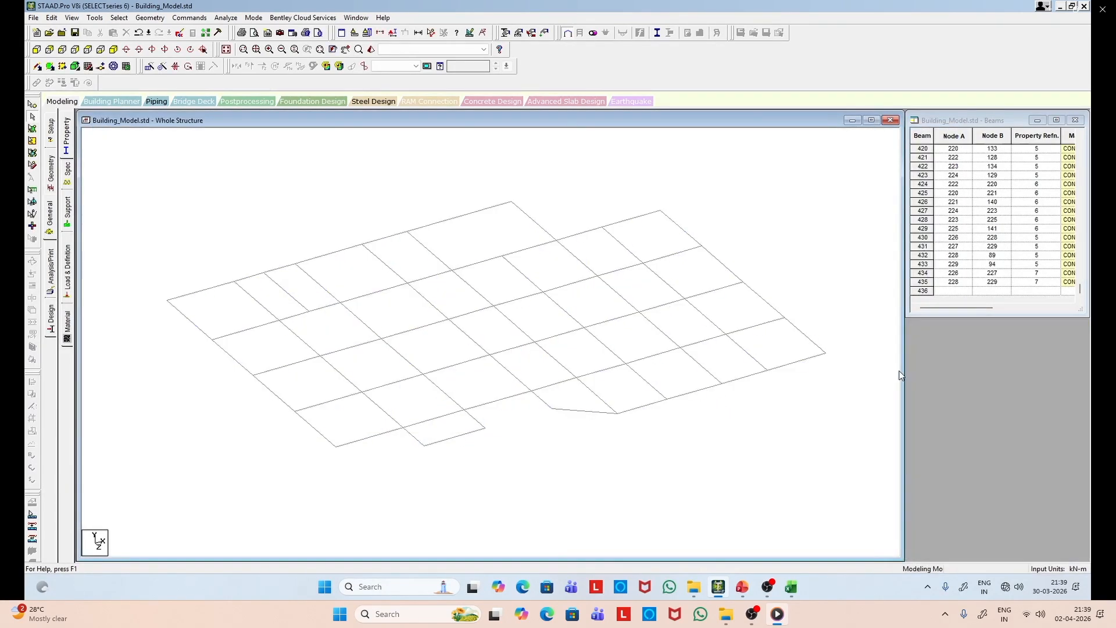
click(71, 17)
click(96, 90)
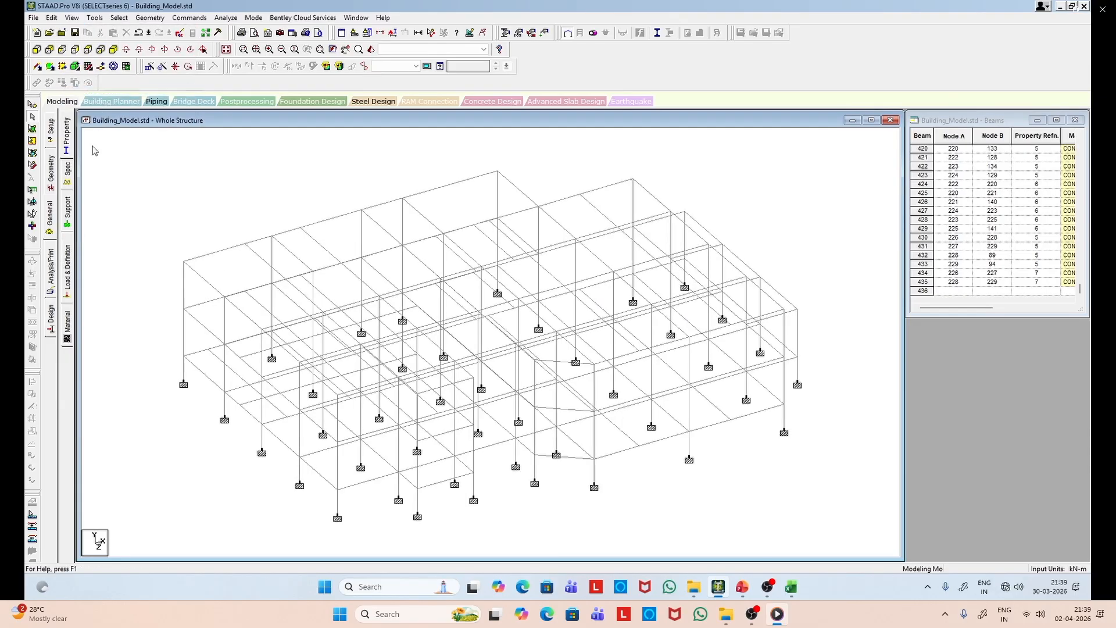
click(36, 49)
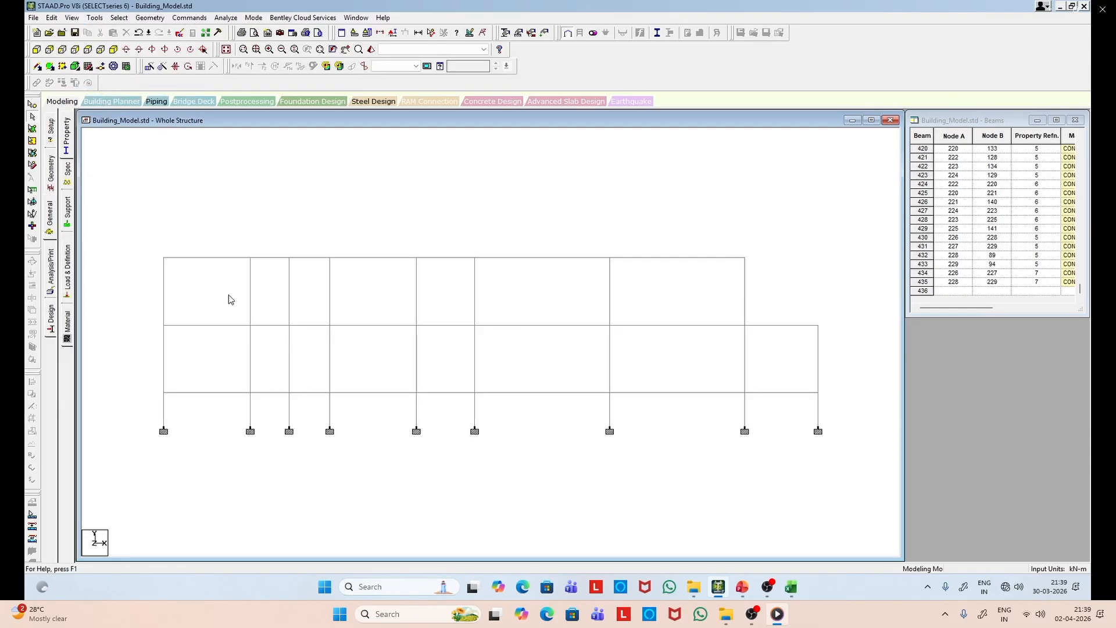
drag(137, 316, 829, 344)
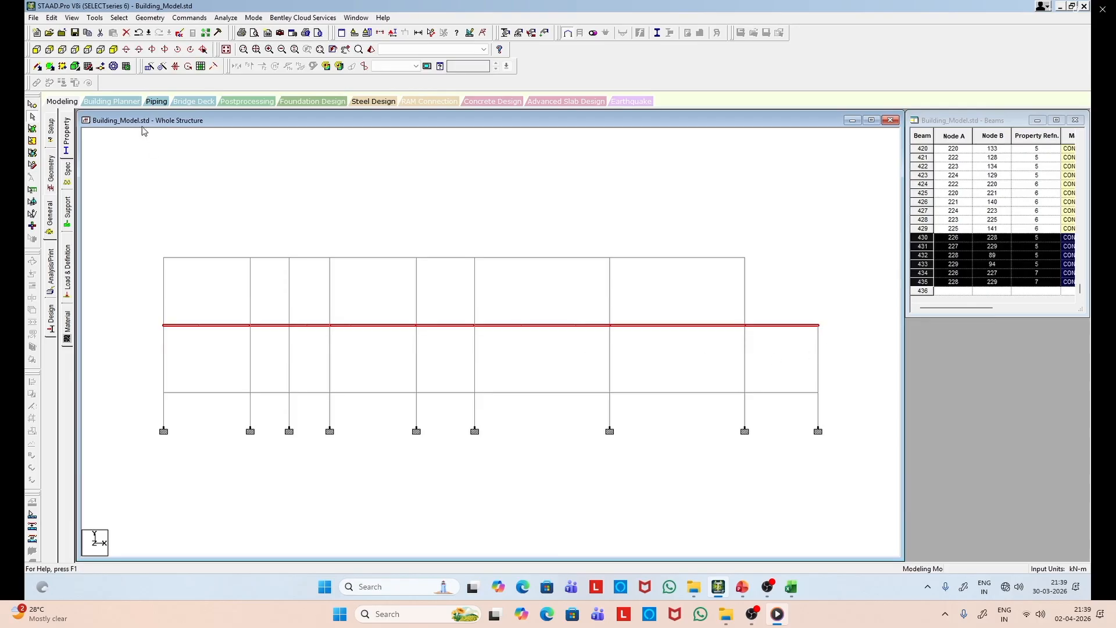
click(72, 18)
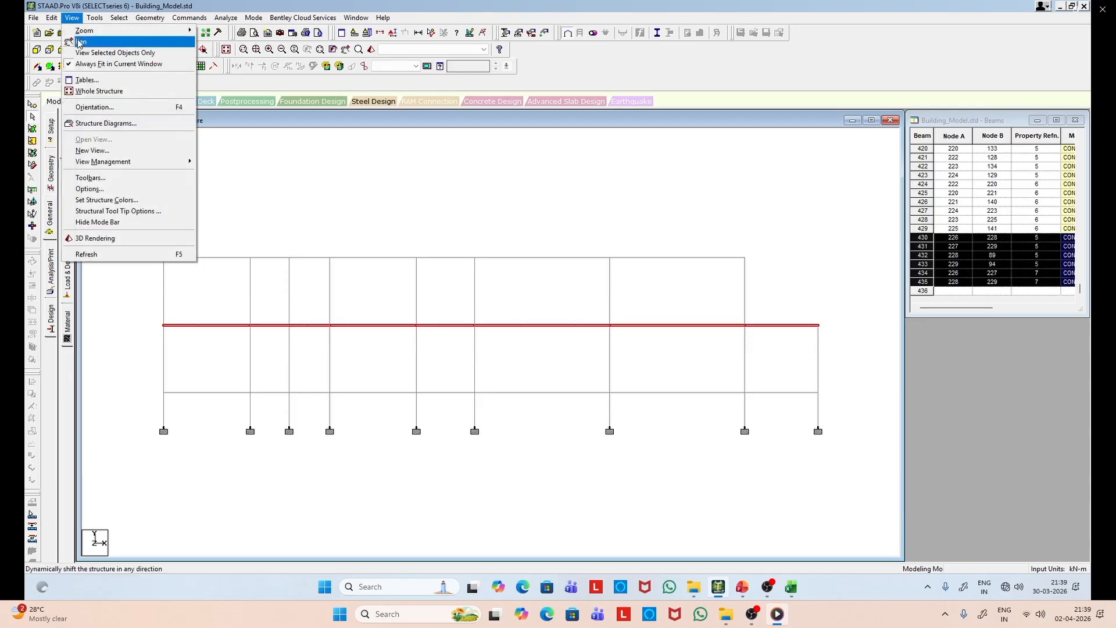
click(102, 53)
click(113, 51)
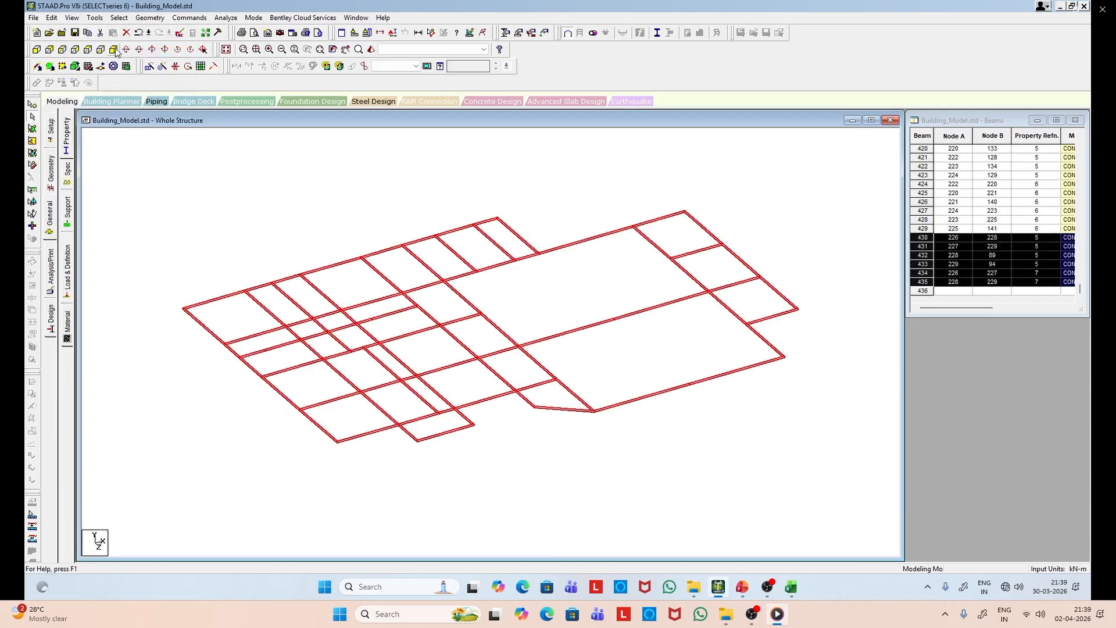
click(483, 462)
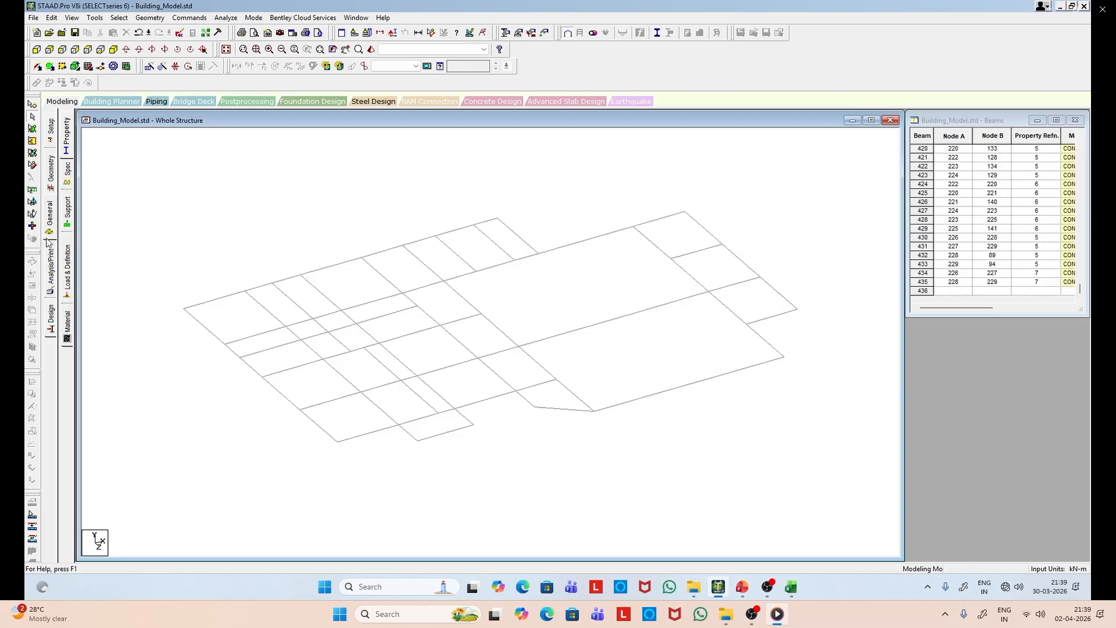
Step: Assign the Rect 0.50x0.30 section to the skewed front-edge beam of the middle floor level and clear the selection
click(67, 142)
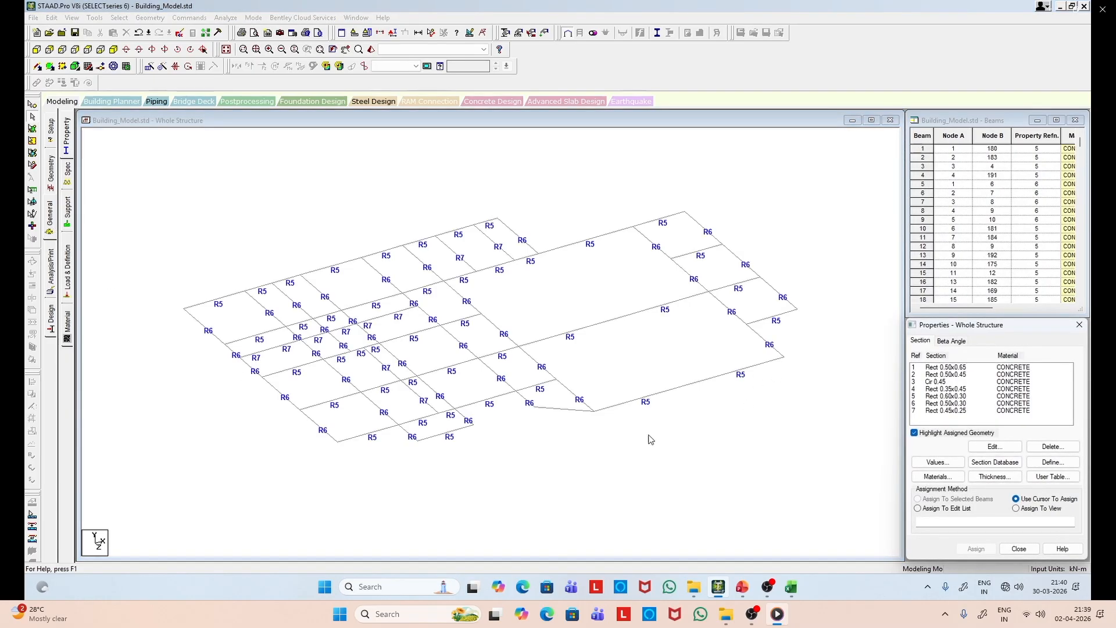
click(555, 409)
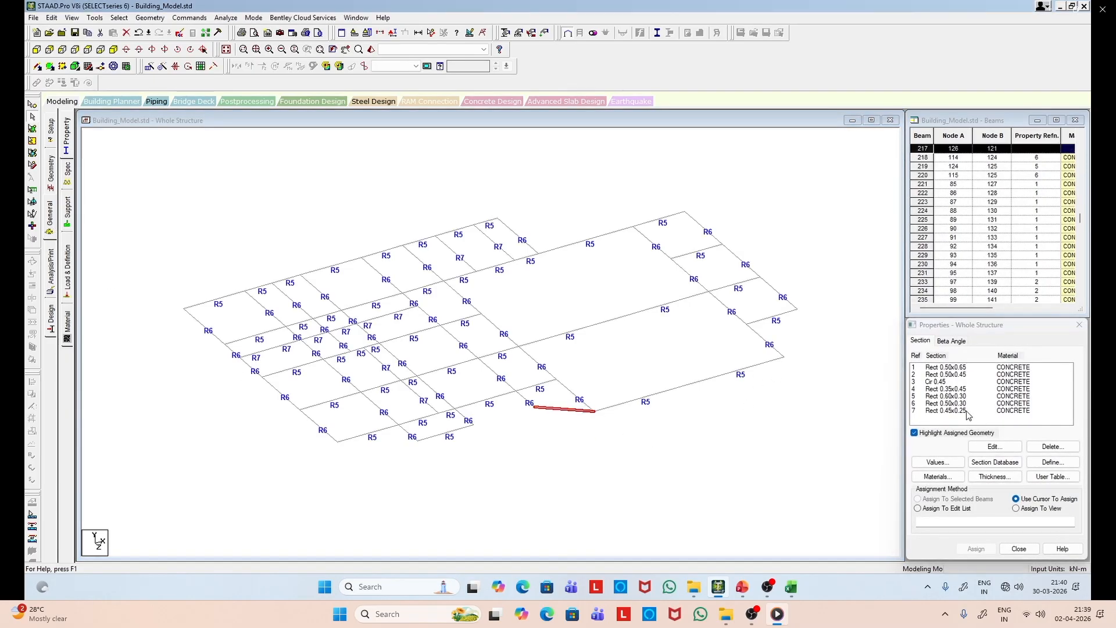
click(959, 404)
click(557, 411)
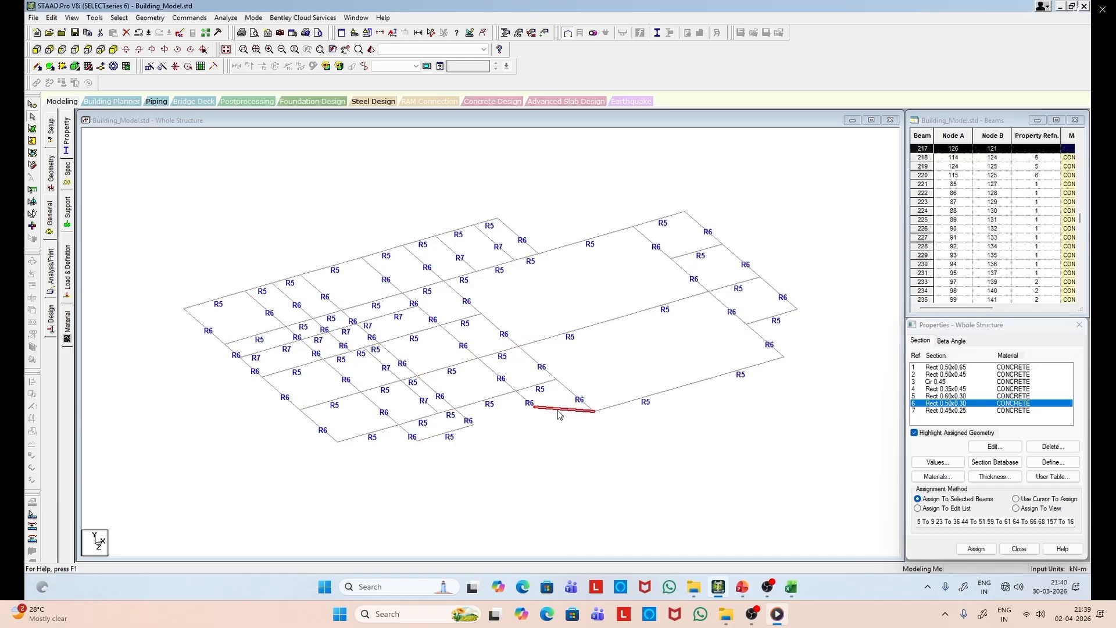
click(985, 550)
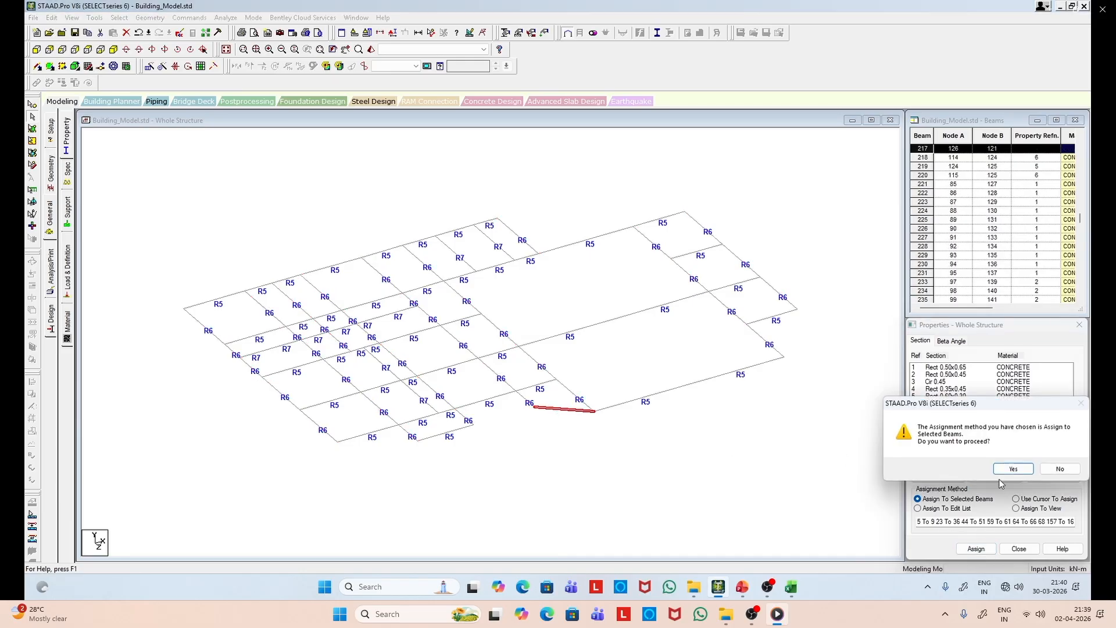
click(1000, 465)
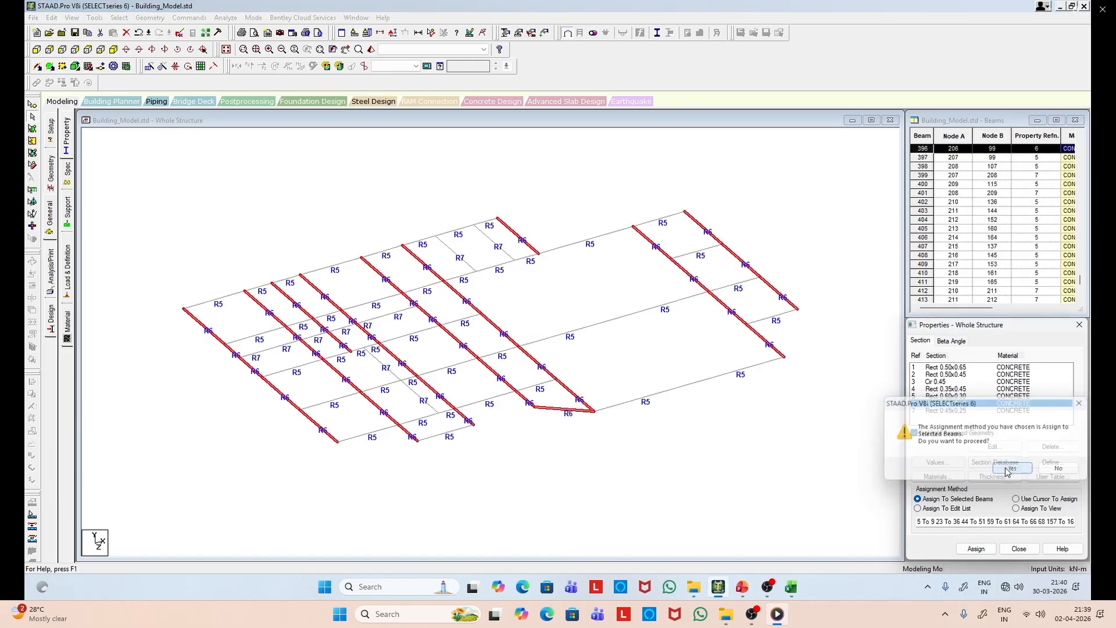
click(730, 503)
Step: Inspect the beams of the building from above and at close range in a 3D rendered view and close it
click(359, 50)
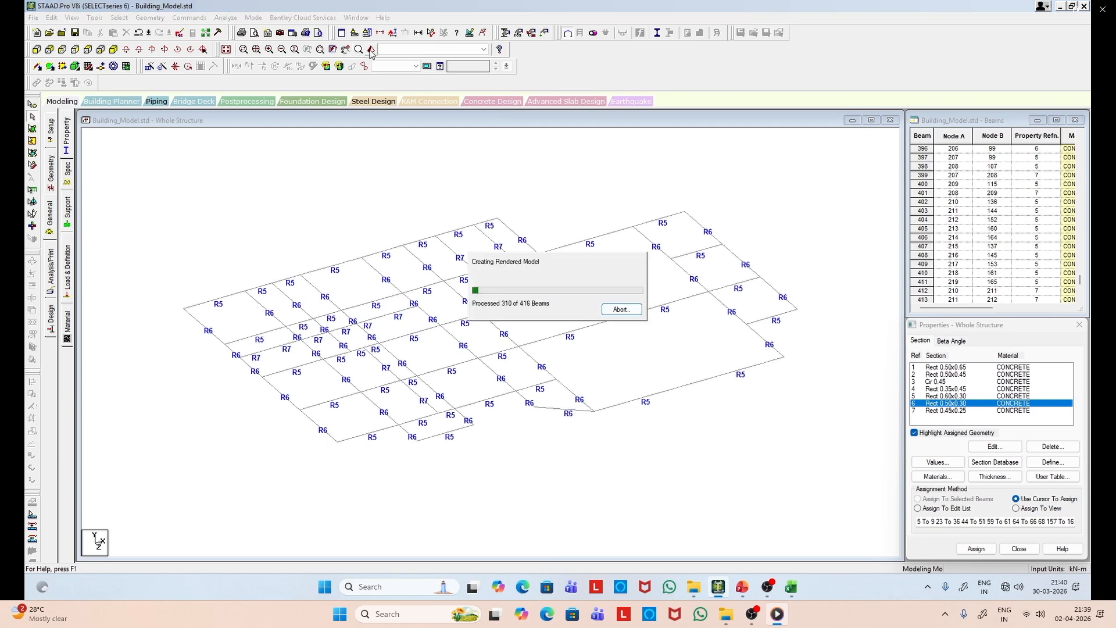
drag(615, 362, 620, 234)
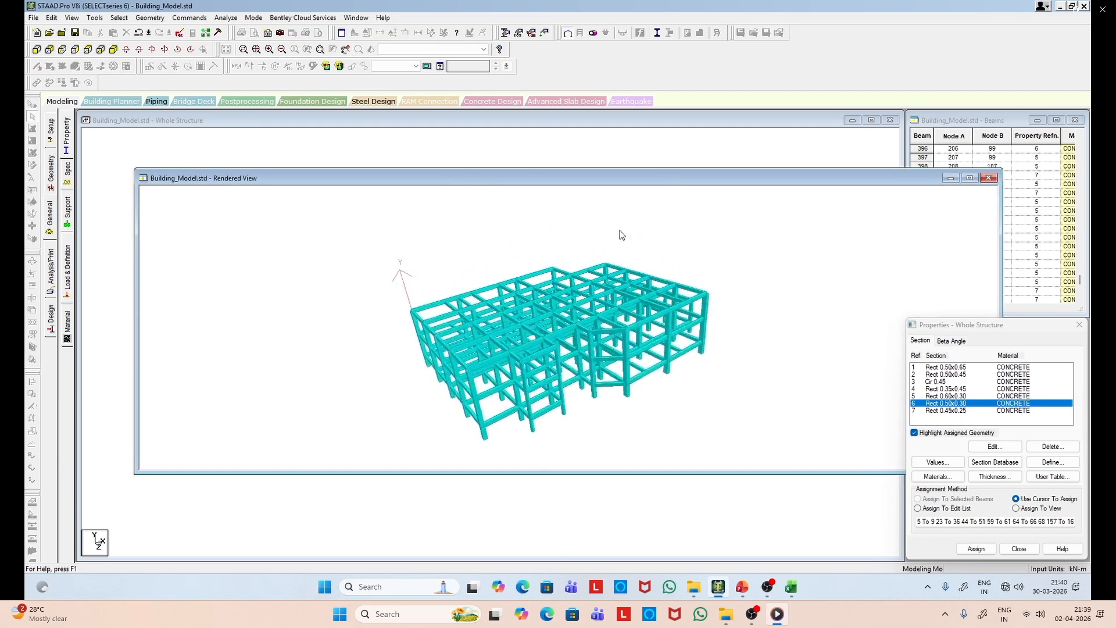
scroll(671, 312, up, 5)
drag(671, 313, 845, 214)
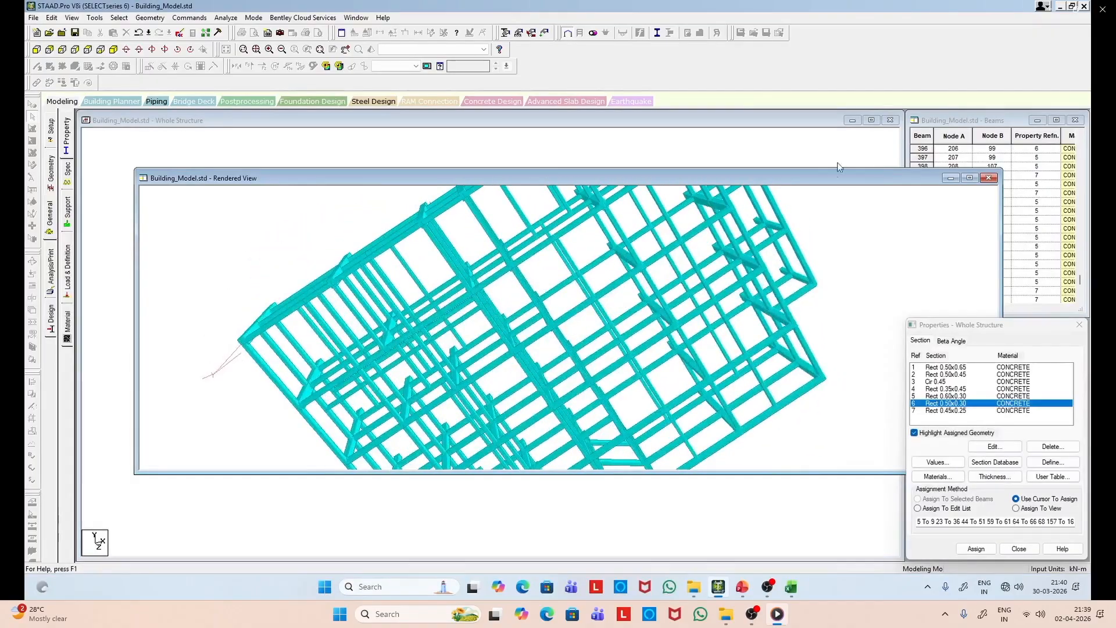
click(989, 177)
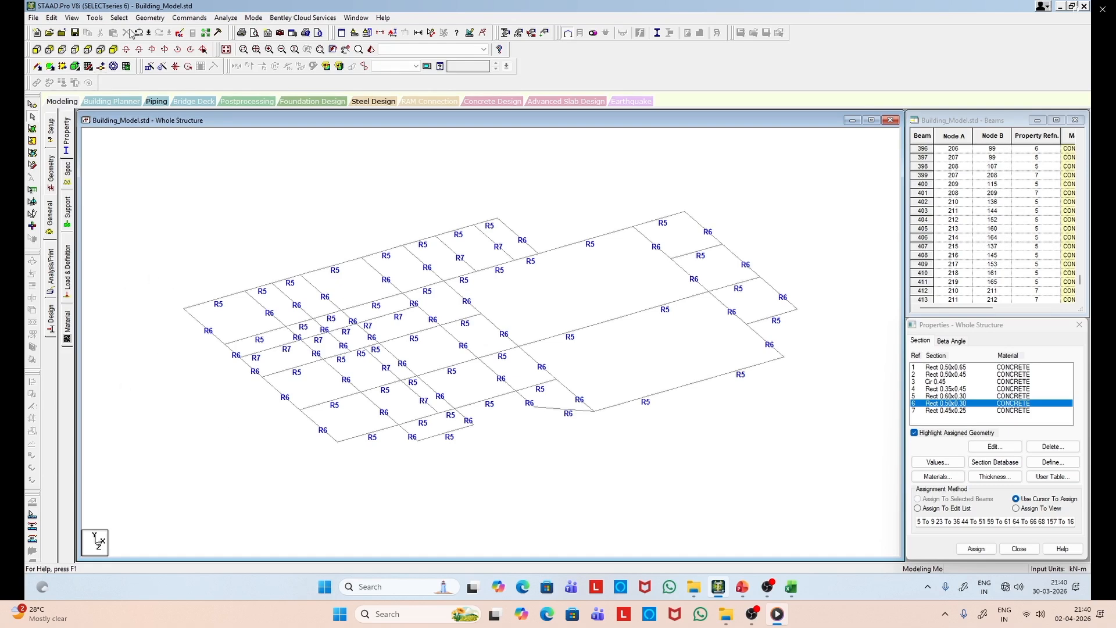
Step: Restore the display of the whole structure
click(74, 18)
click(76, 18)
click(77, 20)
click(78, 20)
click(77, 19)
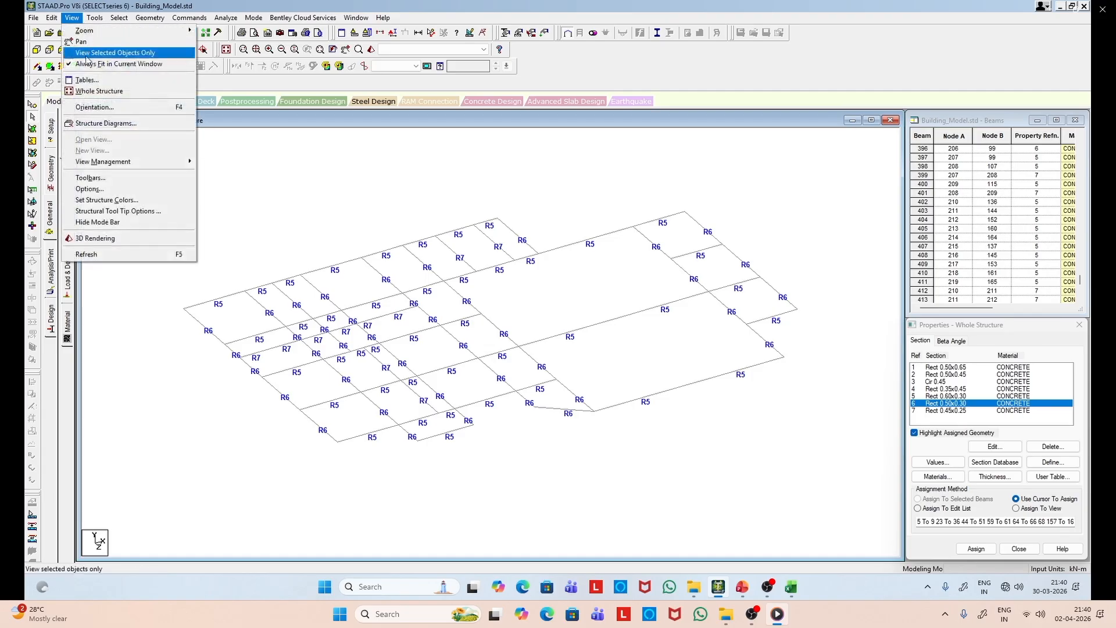
click(93, 92)
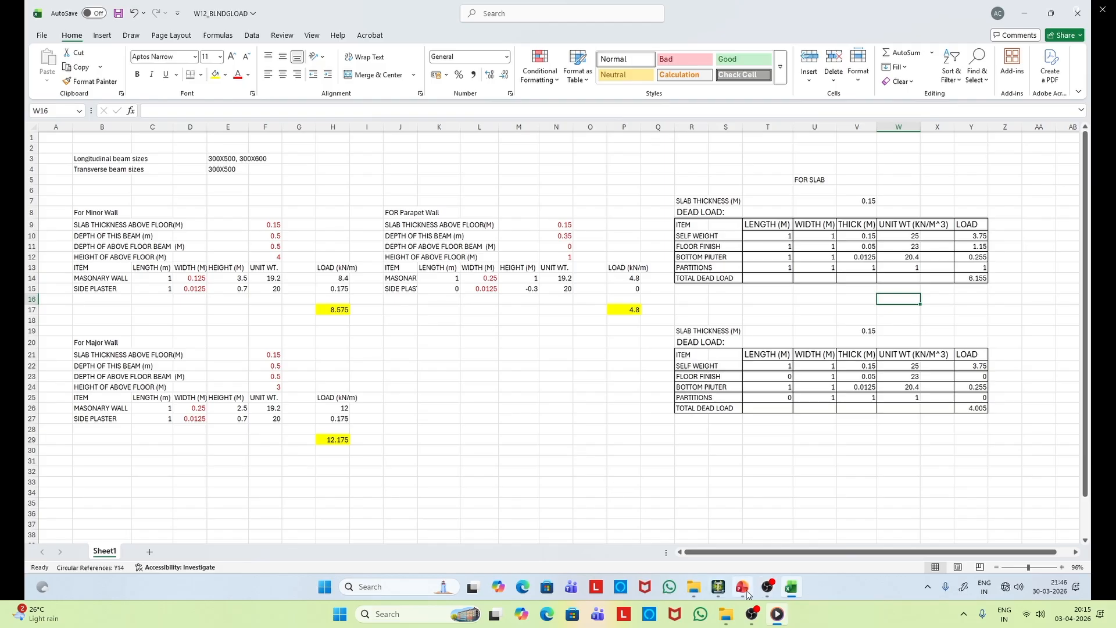
Step: Review the wall and slab load calculations in the Excel workbook W12_BLNDGLOAD and return to the STAAD.Pro model
click(726, 591)
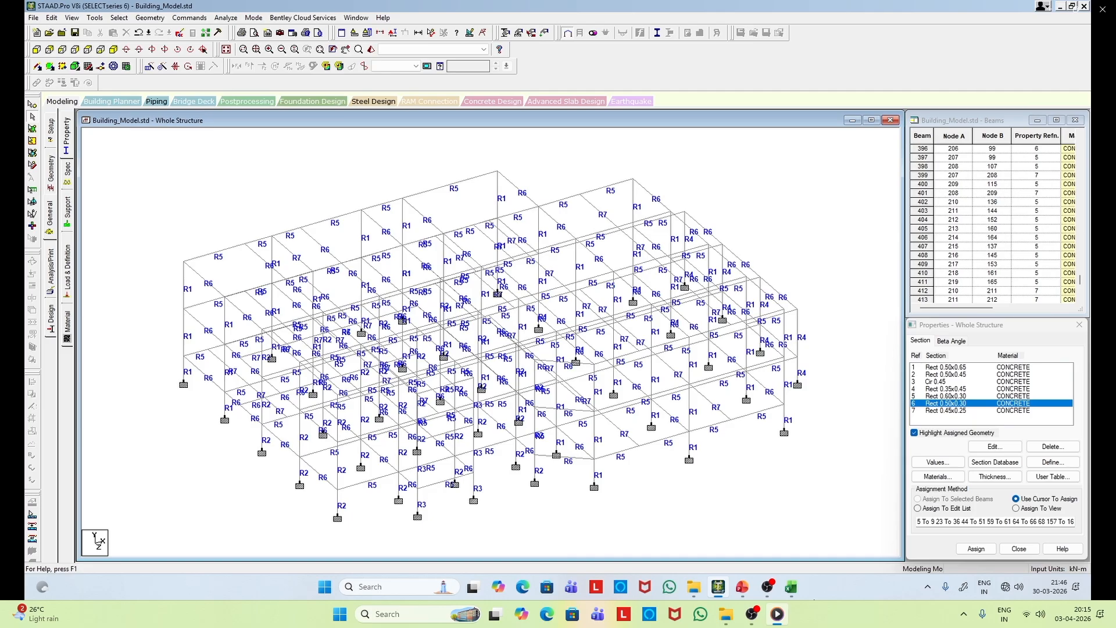
click(791, 587)
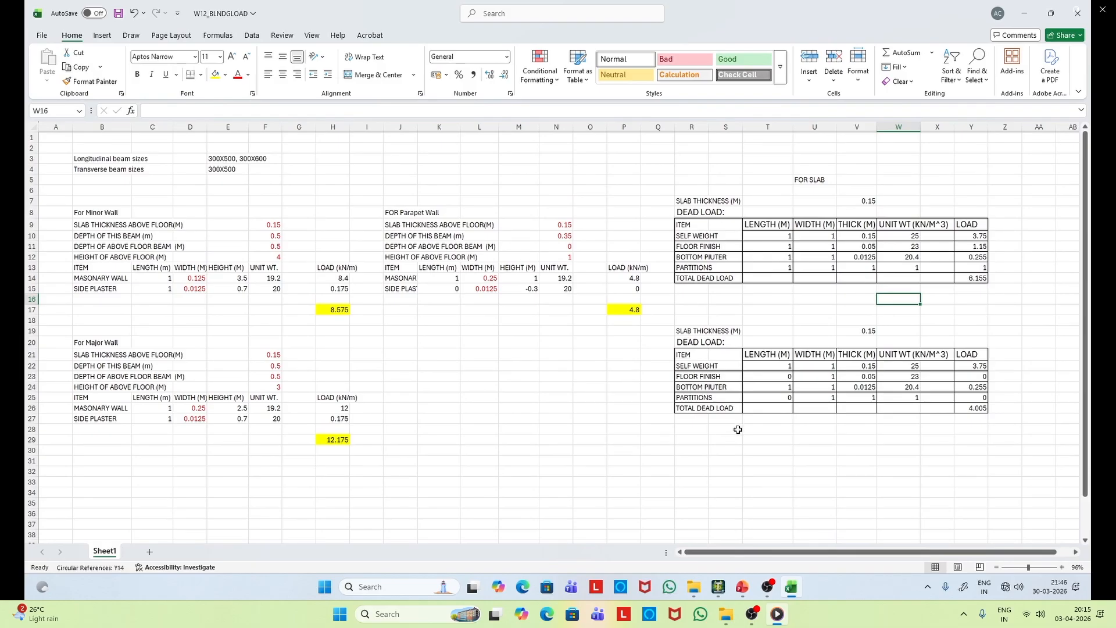
click(1024, 8)
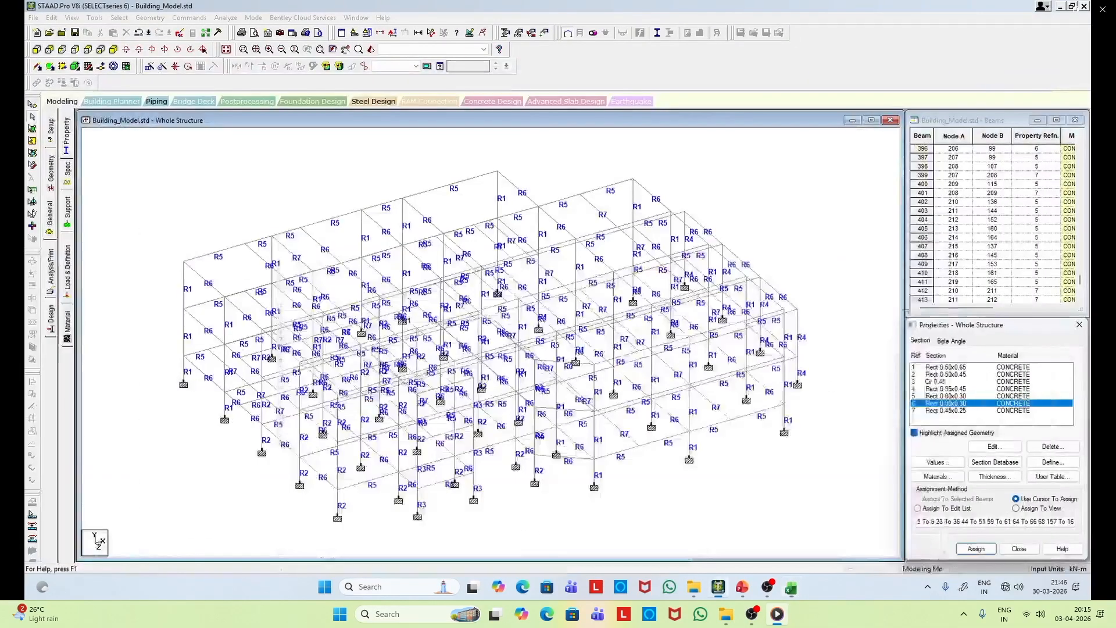
Step: Open the load definitions and add primary load case 1 with loading type Dead and the title DL
click(52, 223)
click(66, 263)
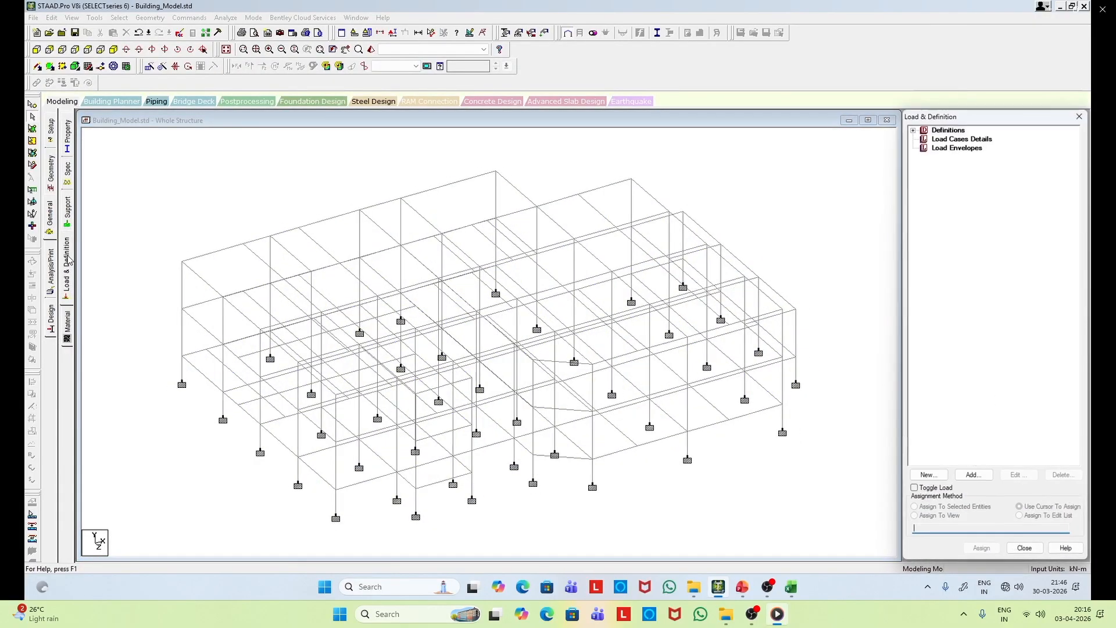
click(954, 141)
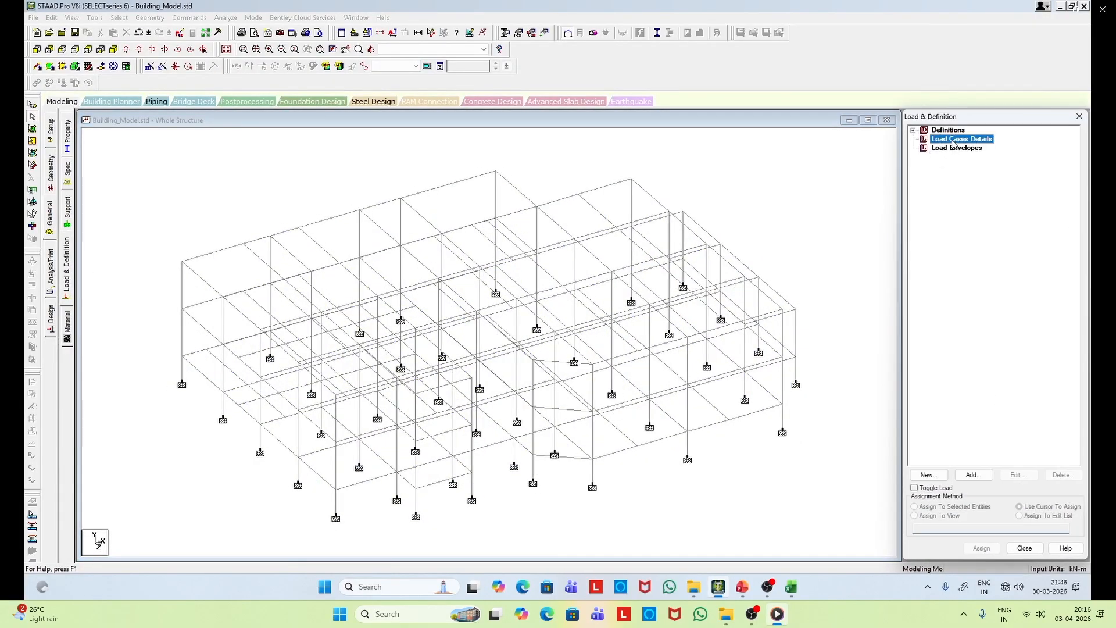
click(980, 476)
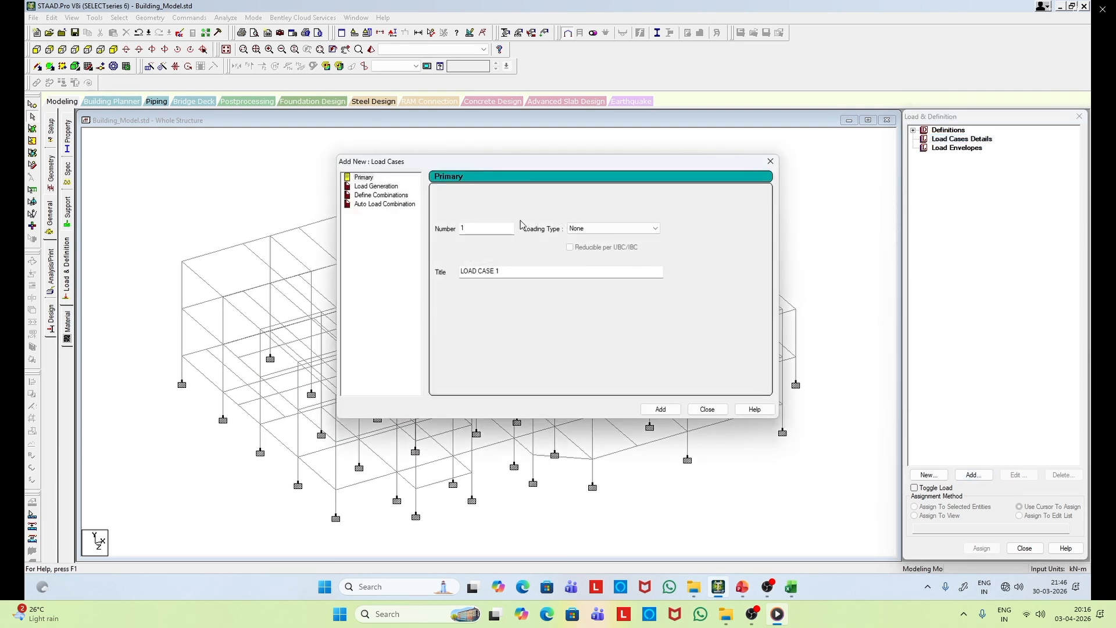
click(617, 228)
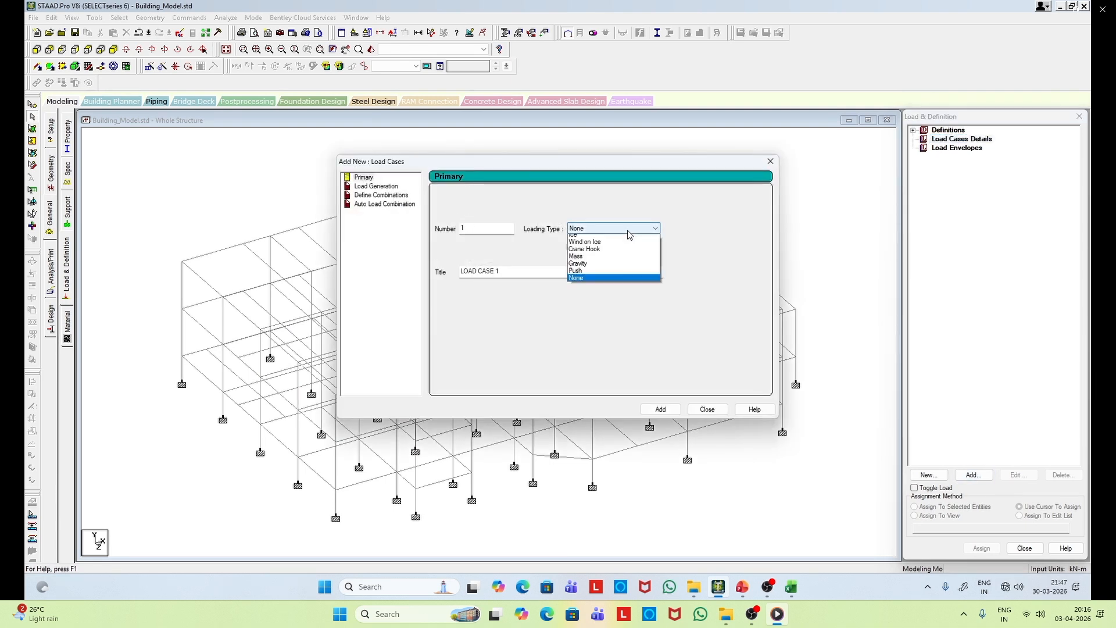
click(602, 243)
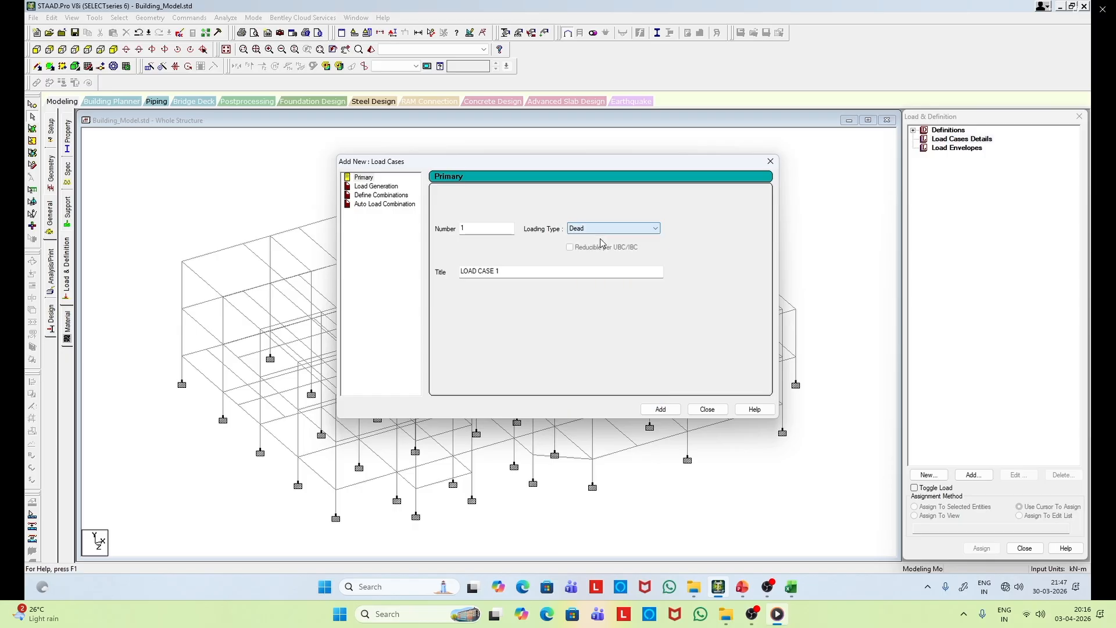
key(Tab)
text(DL)
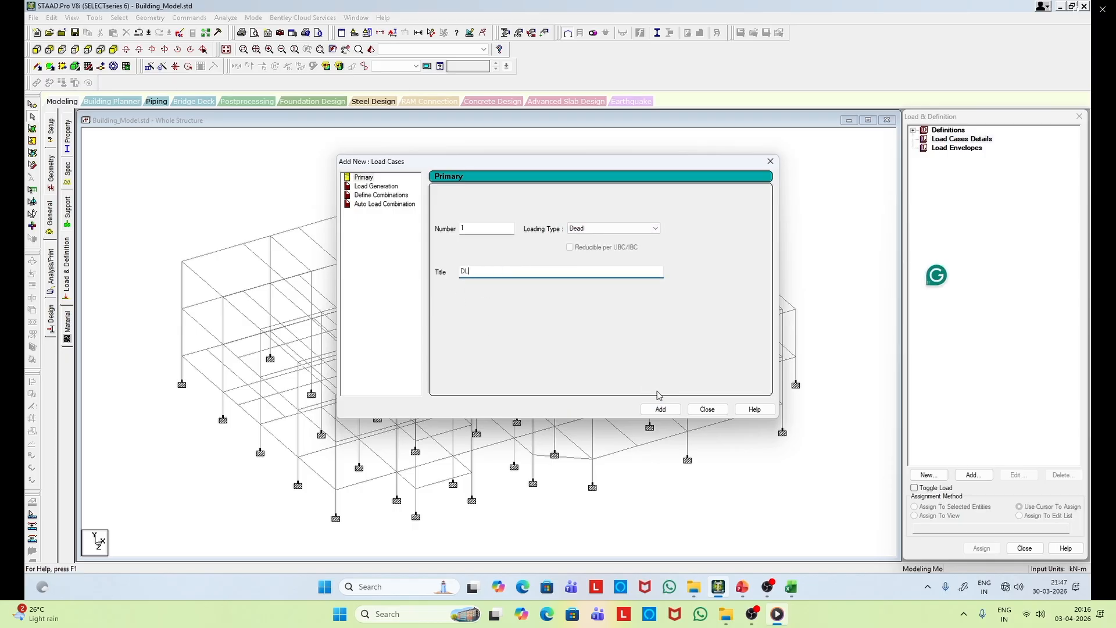
click(661, 409)
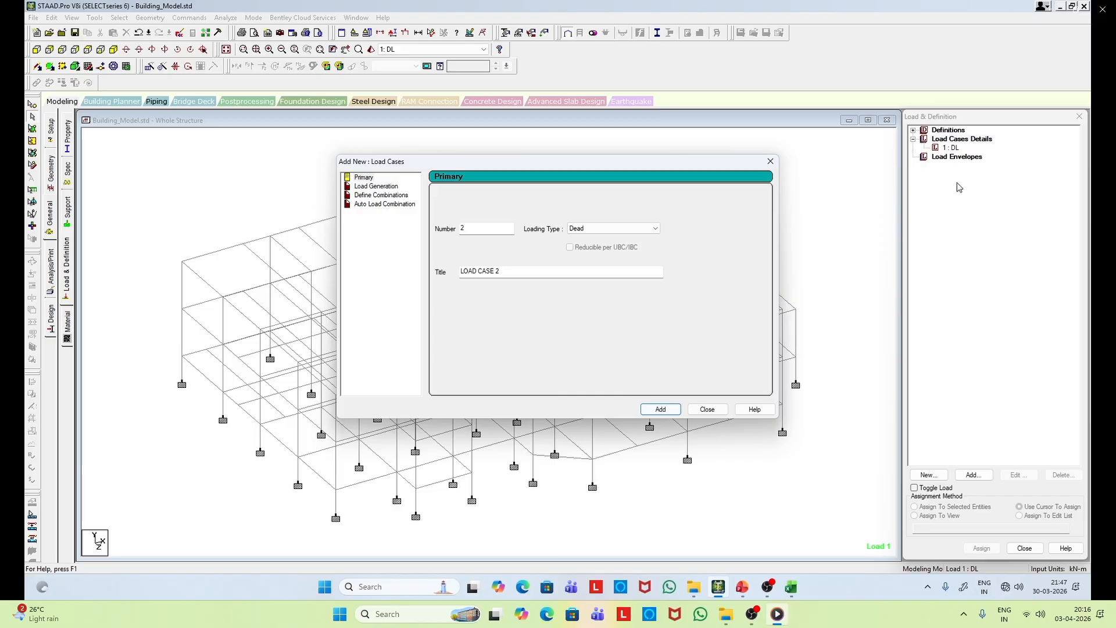
Step: Add primary load case 2 with loading type Live and the title LL, and finish adding load cases
click(629, 229)
click(619, 246)
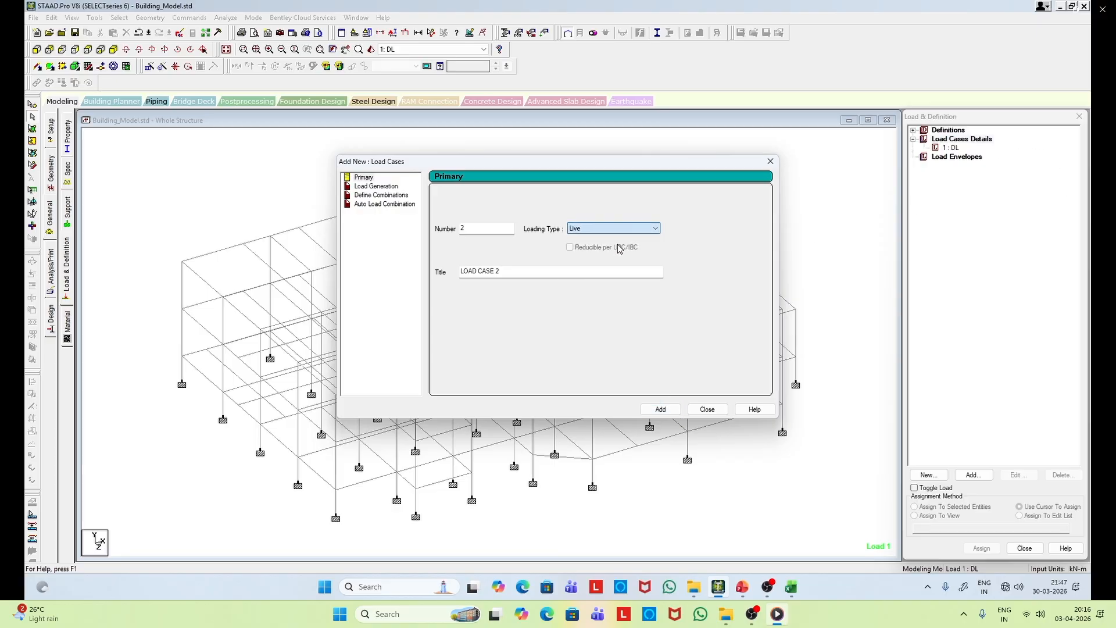
drag(510, 274, 410, 278)
text(LL)
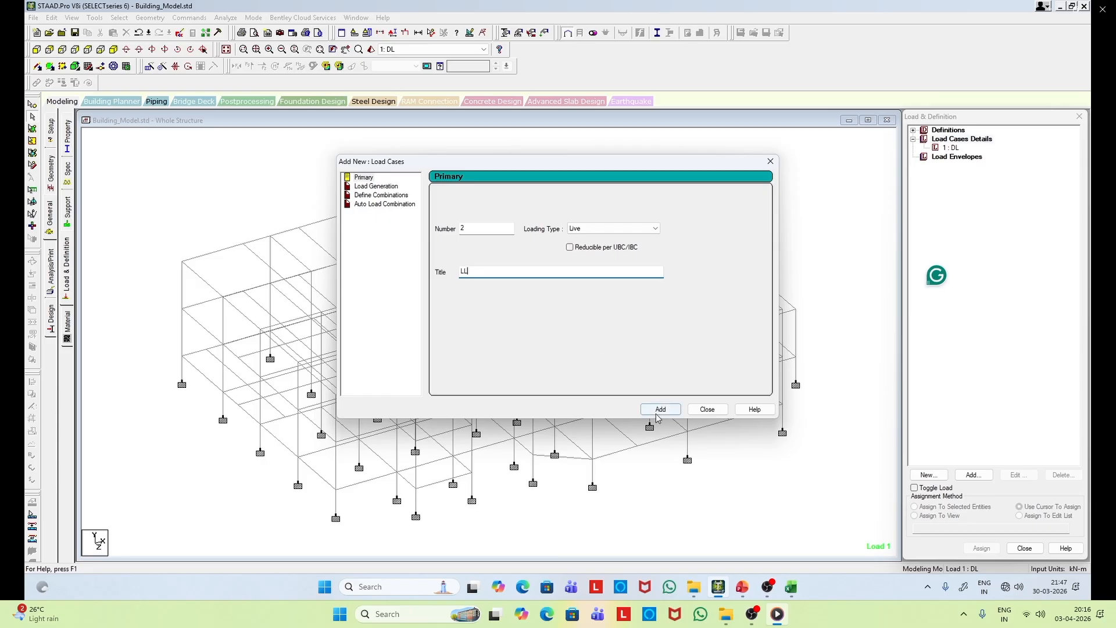
click(660, 409)
click(707, 409)
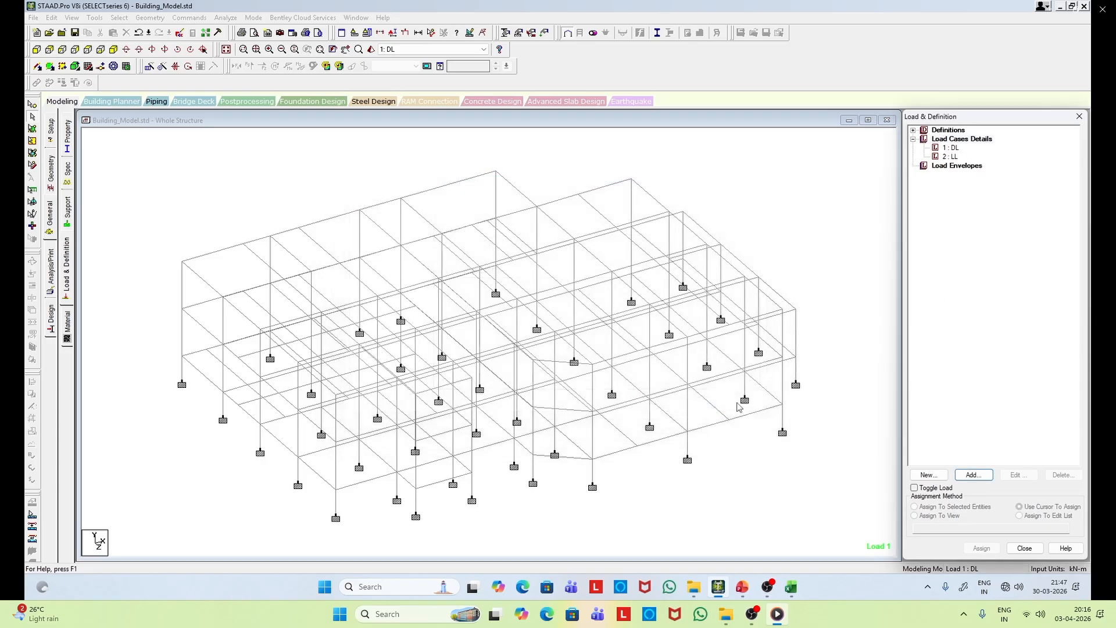
Step: Add a selfweight load in the Y direction with factor -1 to the DL load case
click(950, 148)
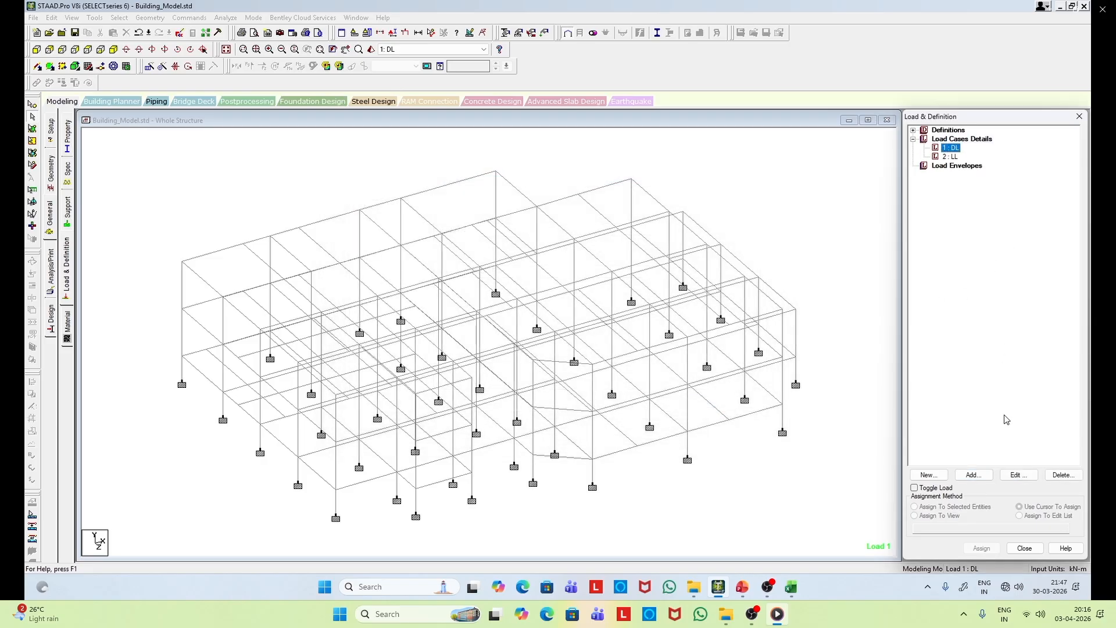
click(974, 475)
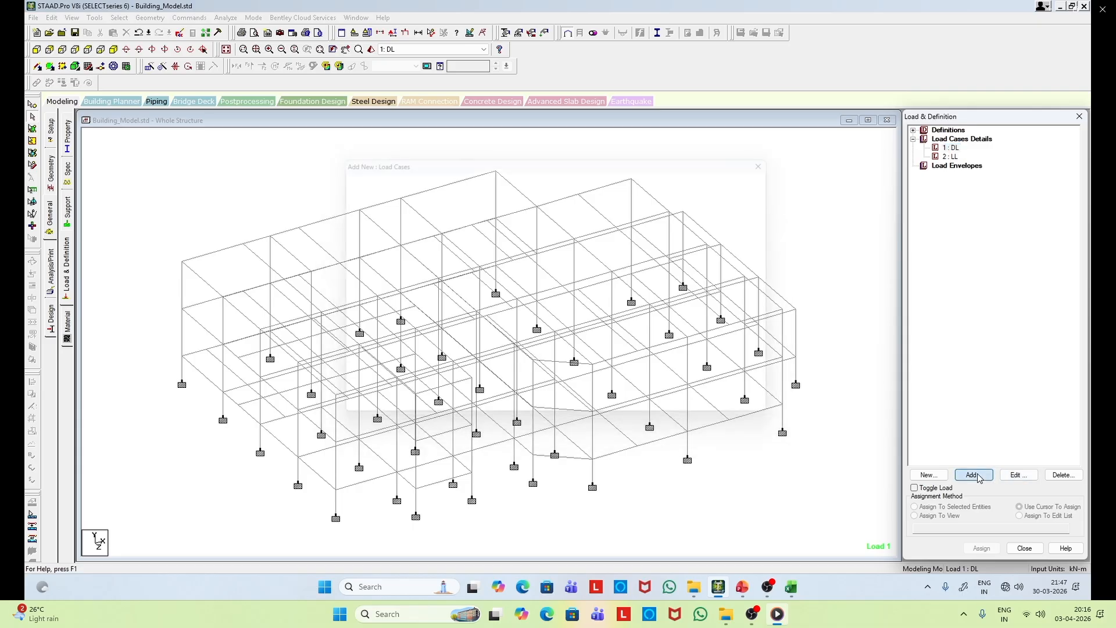
click(346, 137)
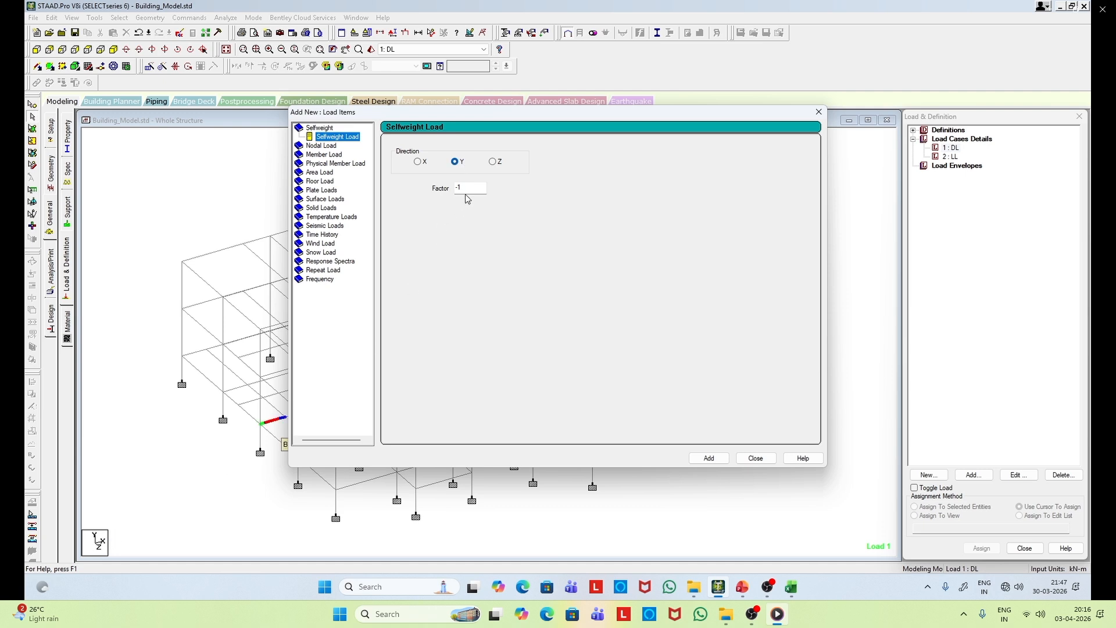
click(709, 459)
click(755, 459)
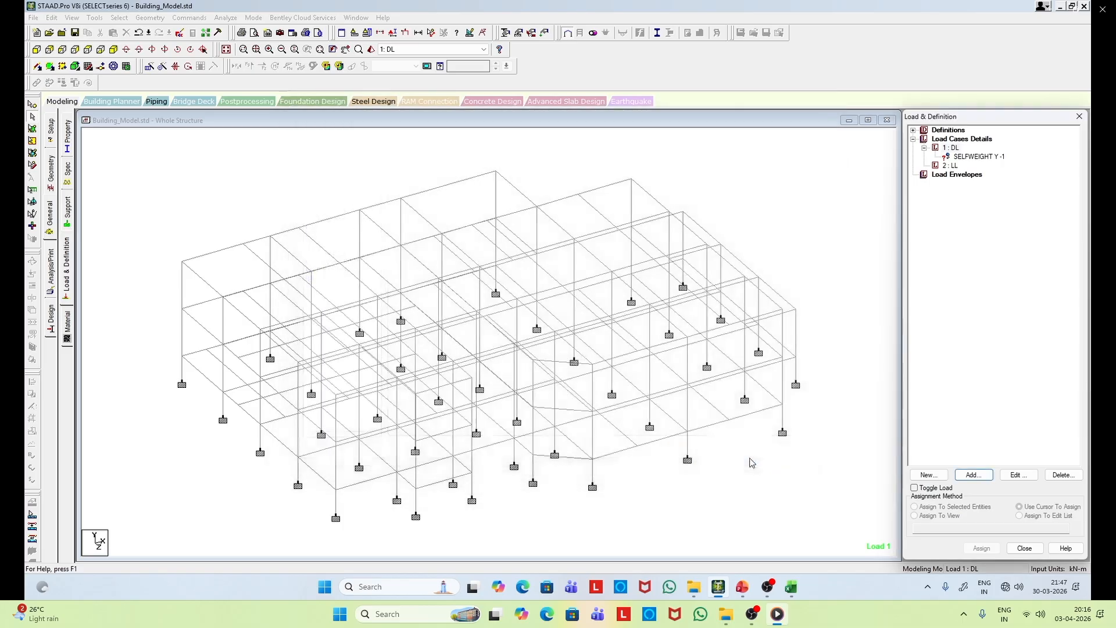
Step: Assign the Y selfweight load of the DL case to all members in the view
click(975, 159)
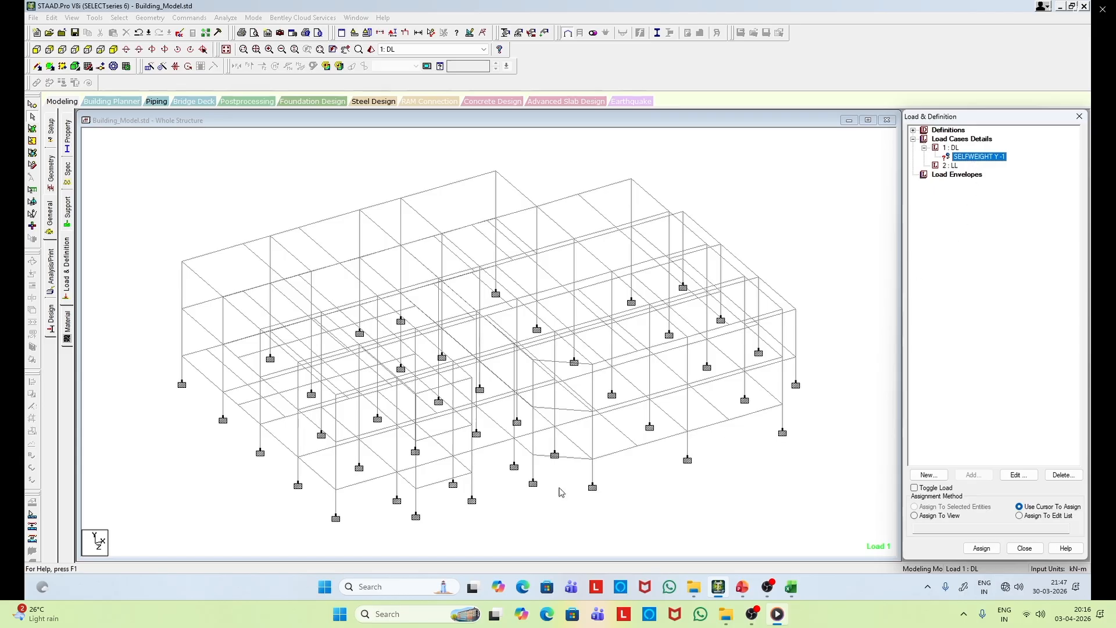
click(932, 517)
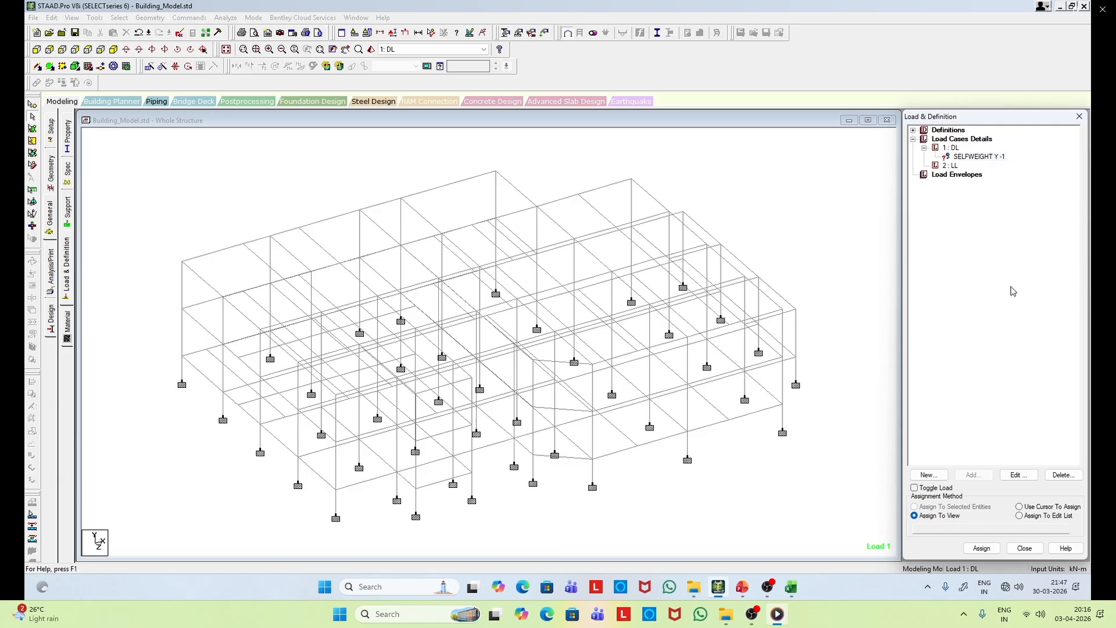
click(984, 157)
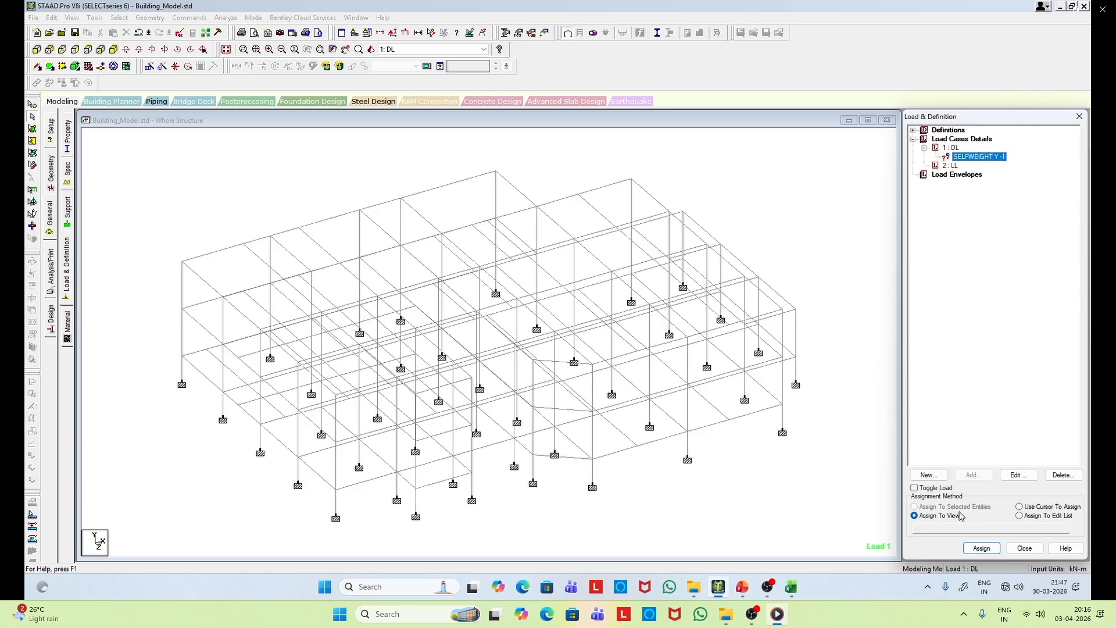
click(982, 548)
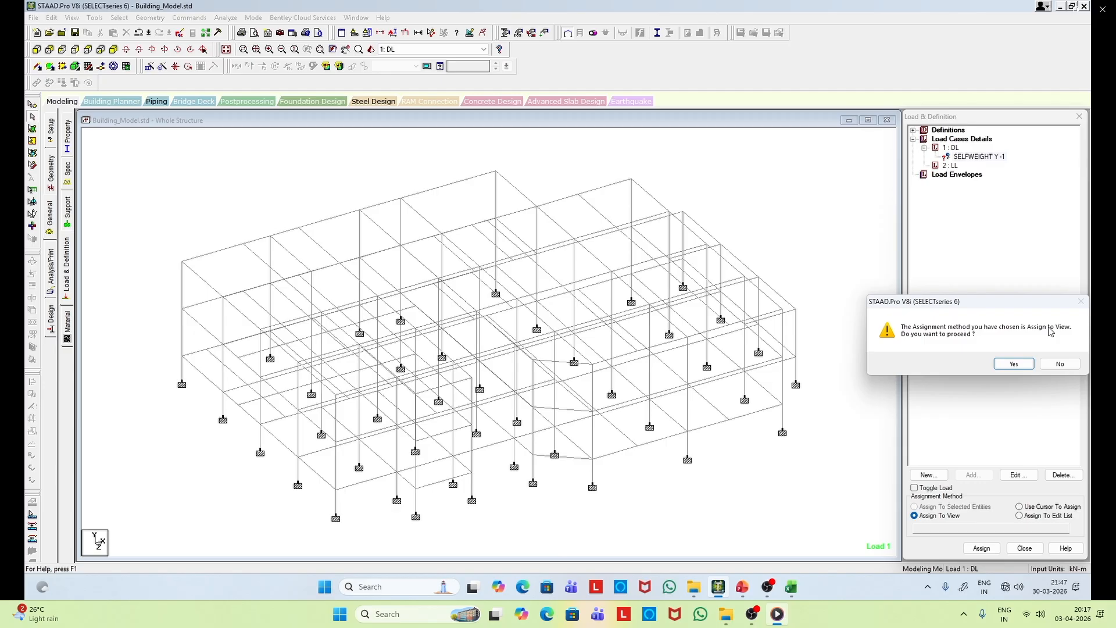
click(1019, 365)
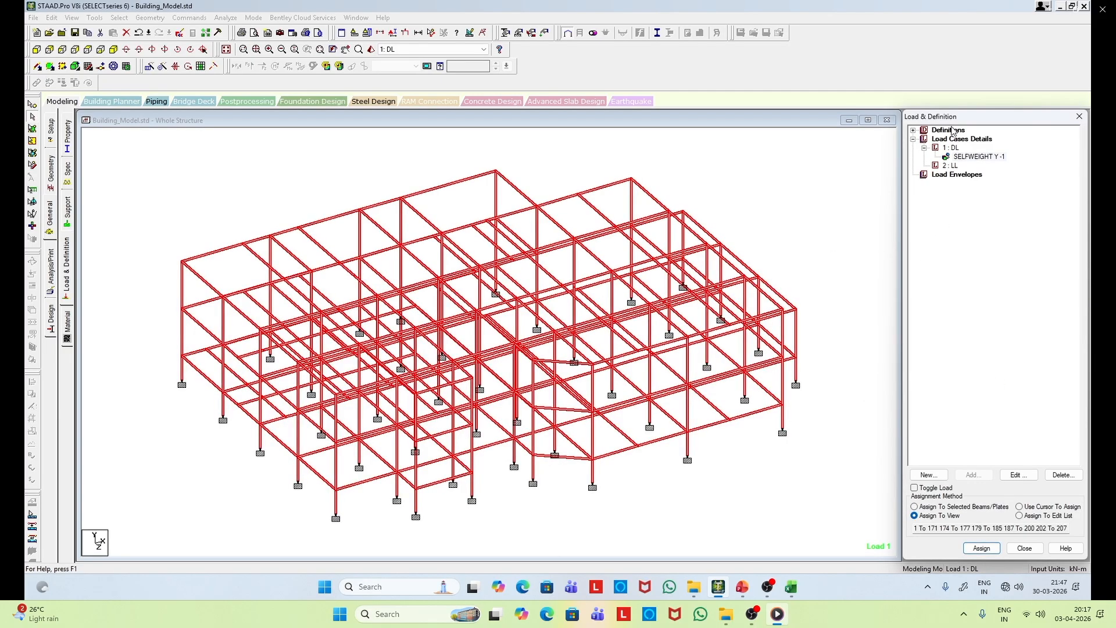
Step: Start a uniform member force in the GY direction for the DL load case, entering a minus sign for W1
click(952, 148)
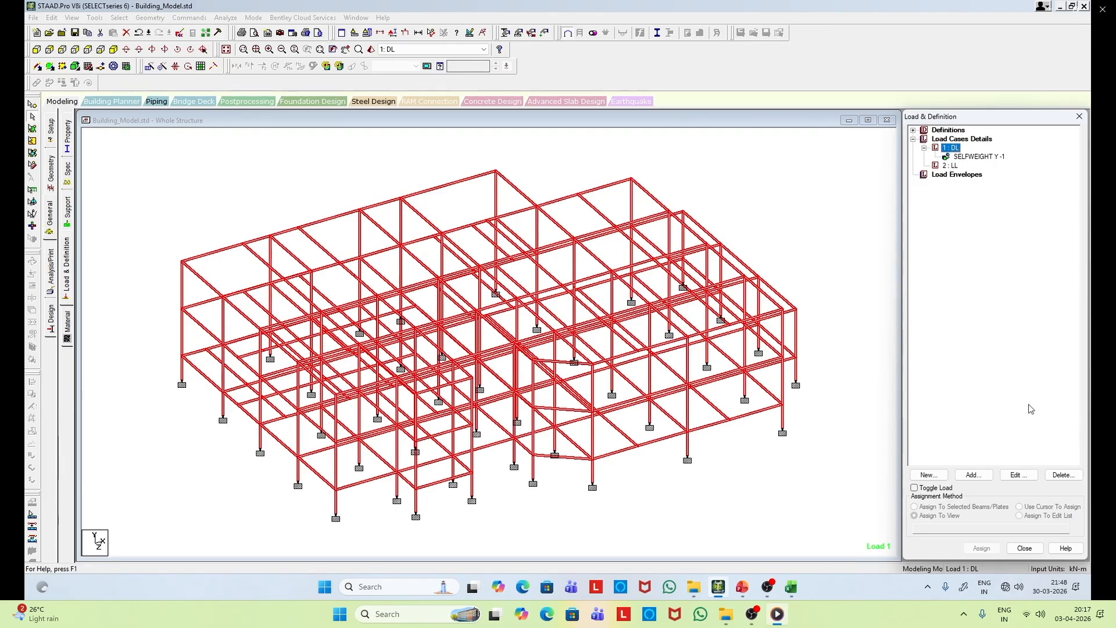
click(974, 475)
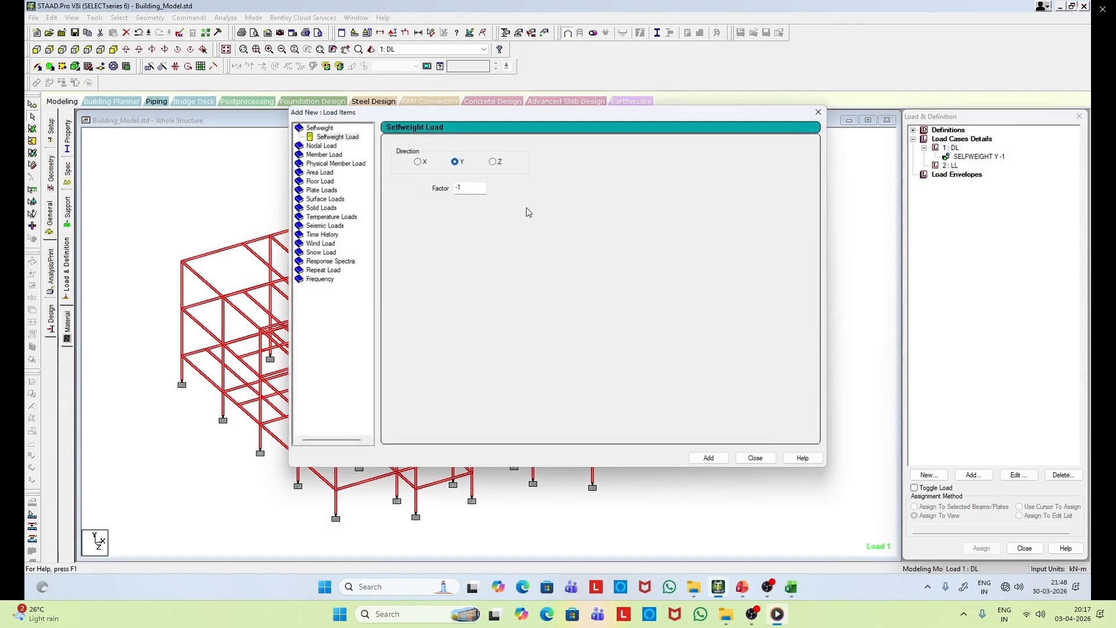
click(326, 154)
drag(494, 175, 474, 174)
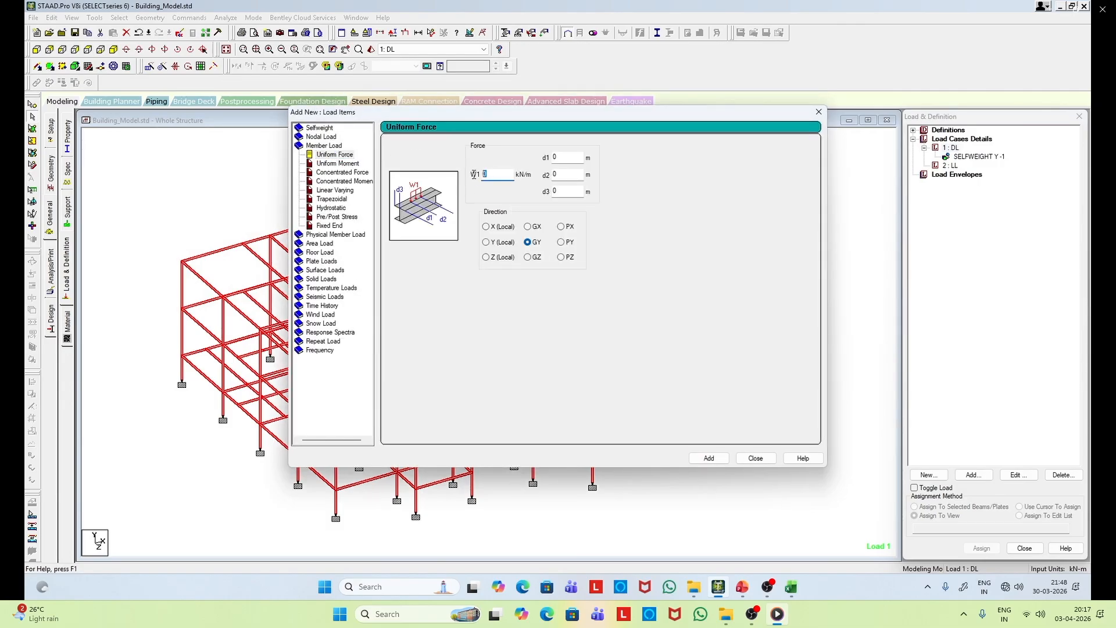
text(-)
Step: Switch to the Excel load workbook and set the major wall's height above floor to 4 m
click(791, 587)
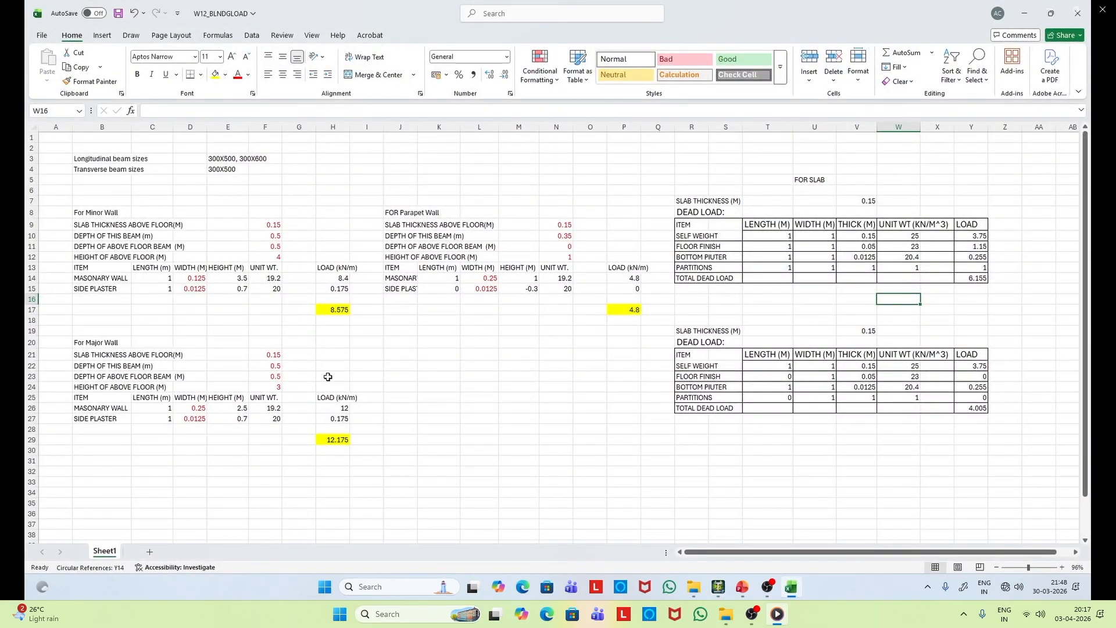
click(273, 389)
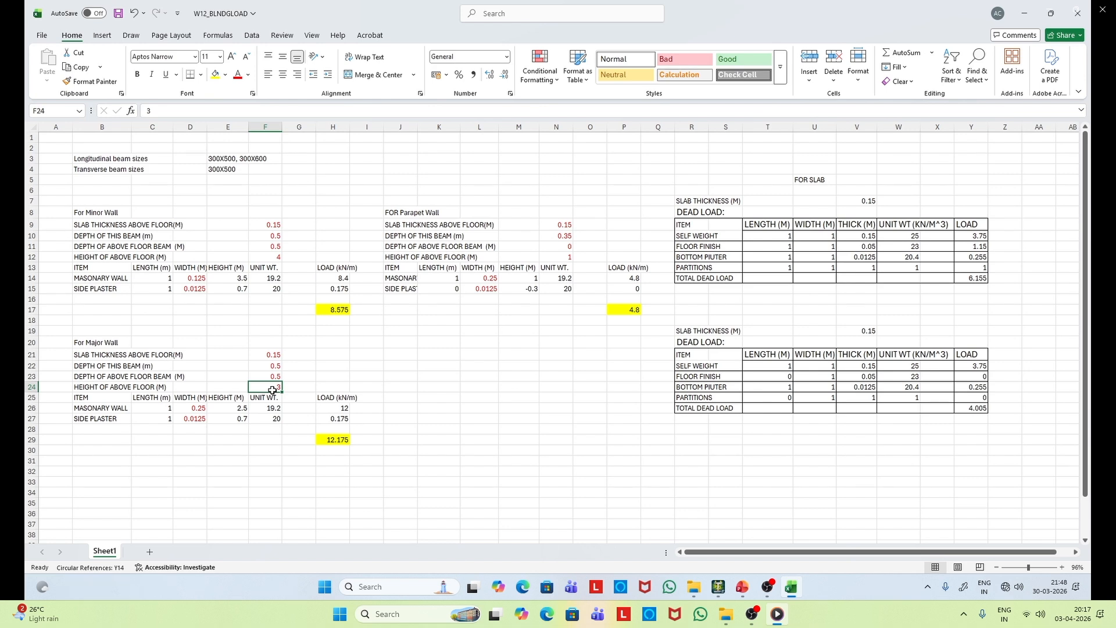
text(4)
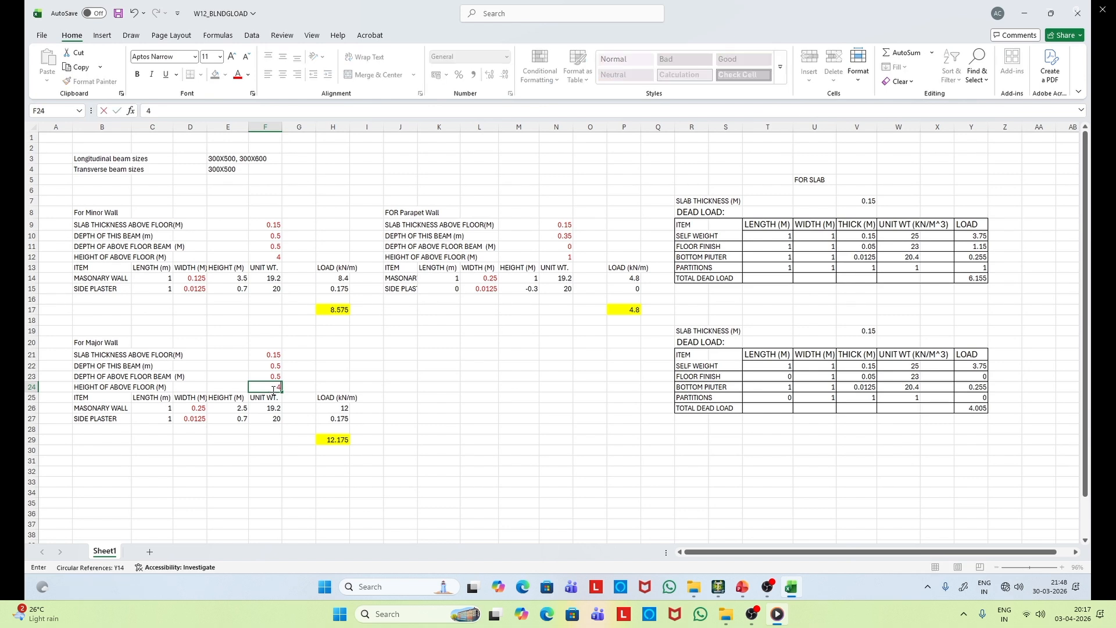
key(Return)
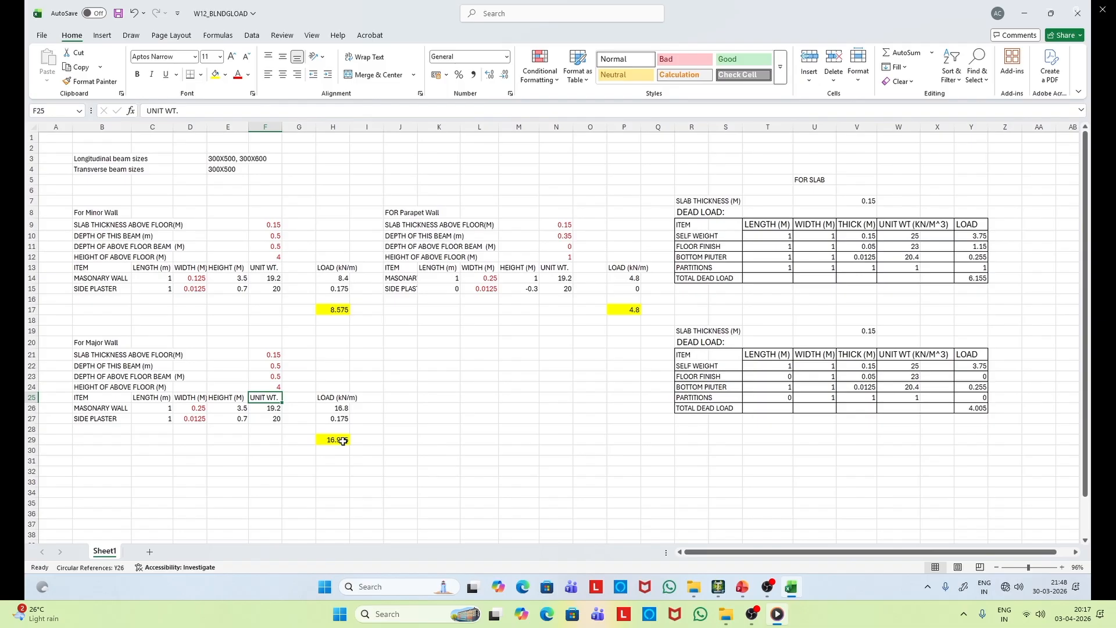
Step: Return to STAAD.Pro, allow the auto save, and add a GY uniform member force of -17 kN/m to the DL case
click(277, 353)
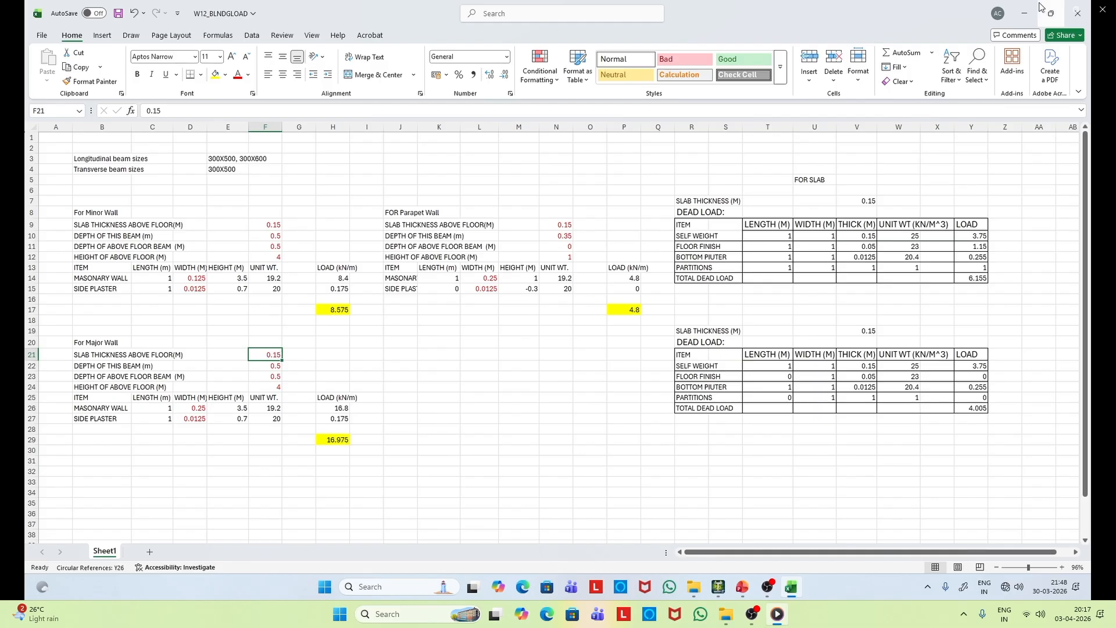
click(1025, 13)
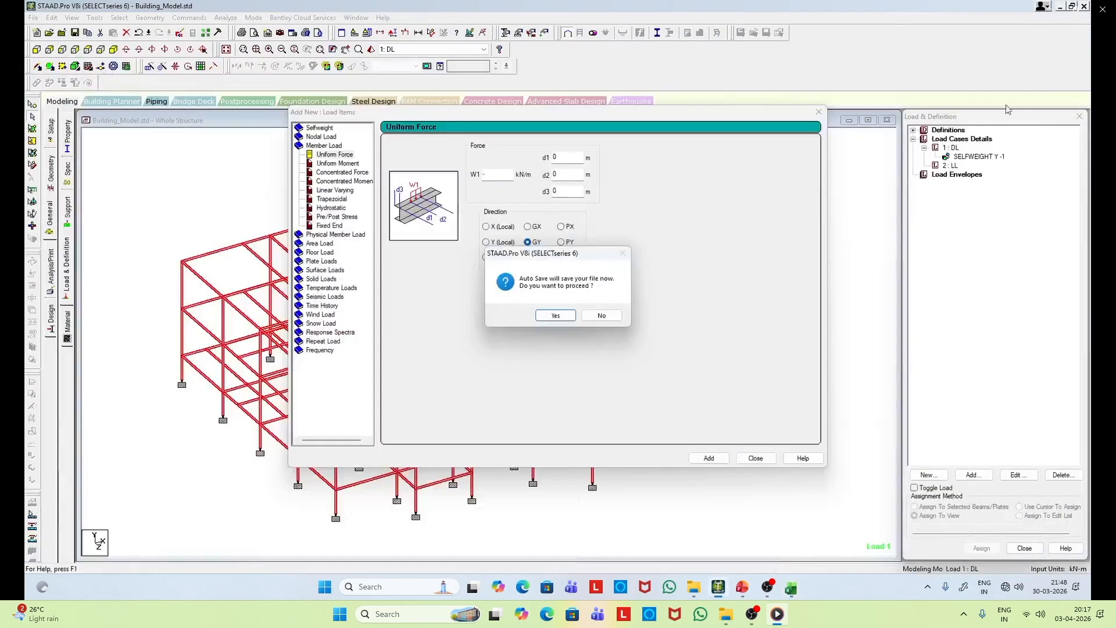
click(562, 315)
click(489, 307)
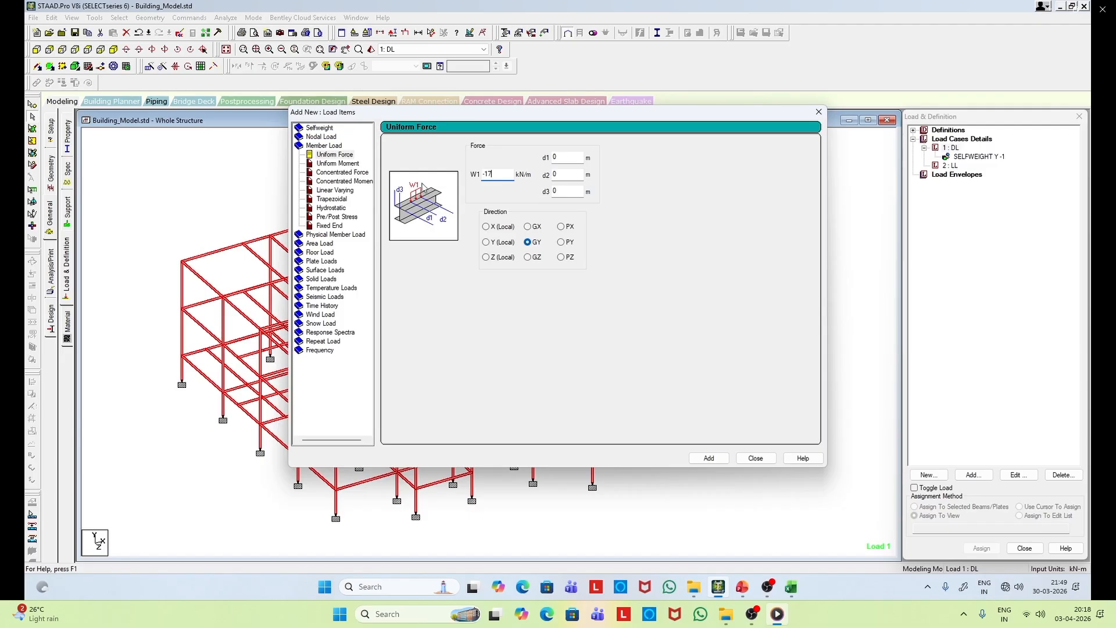
click(708, 459)
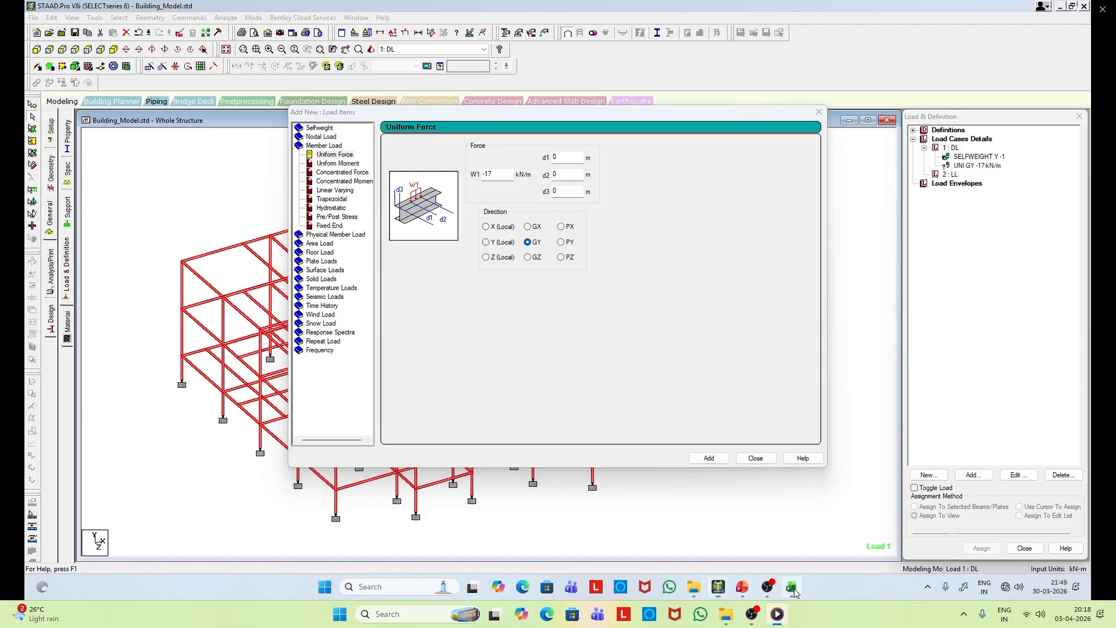
Step: Check the minor wall load in the Excel workbook and add a GY uniform force of -9 kN/m to the DL case
click(790, 587)
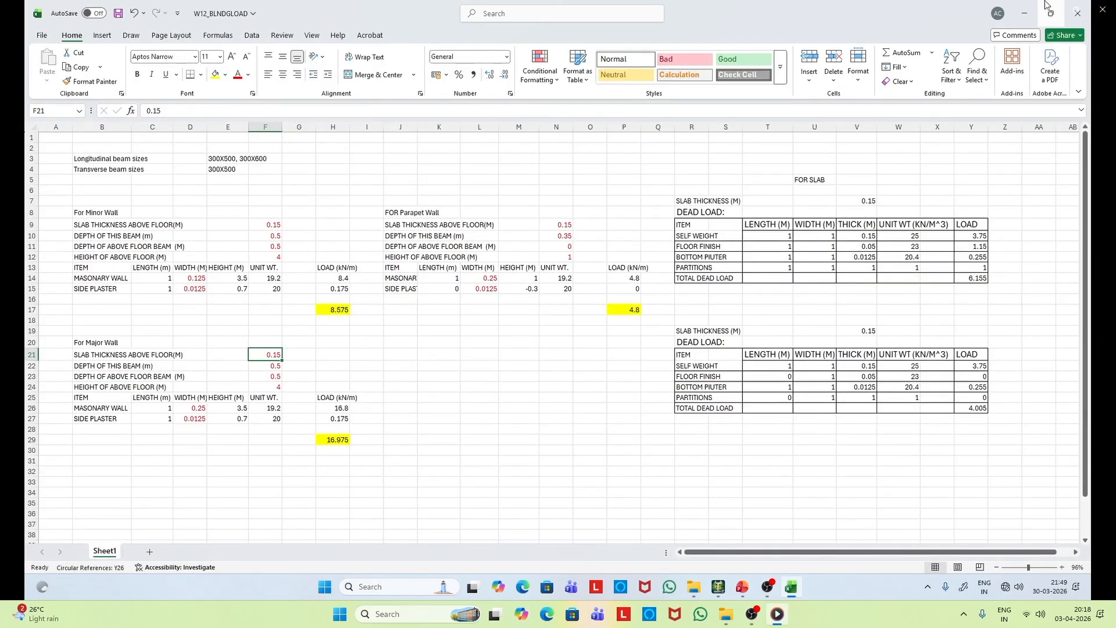
click(1026, 6)
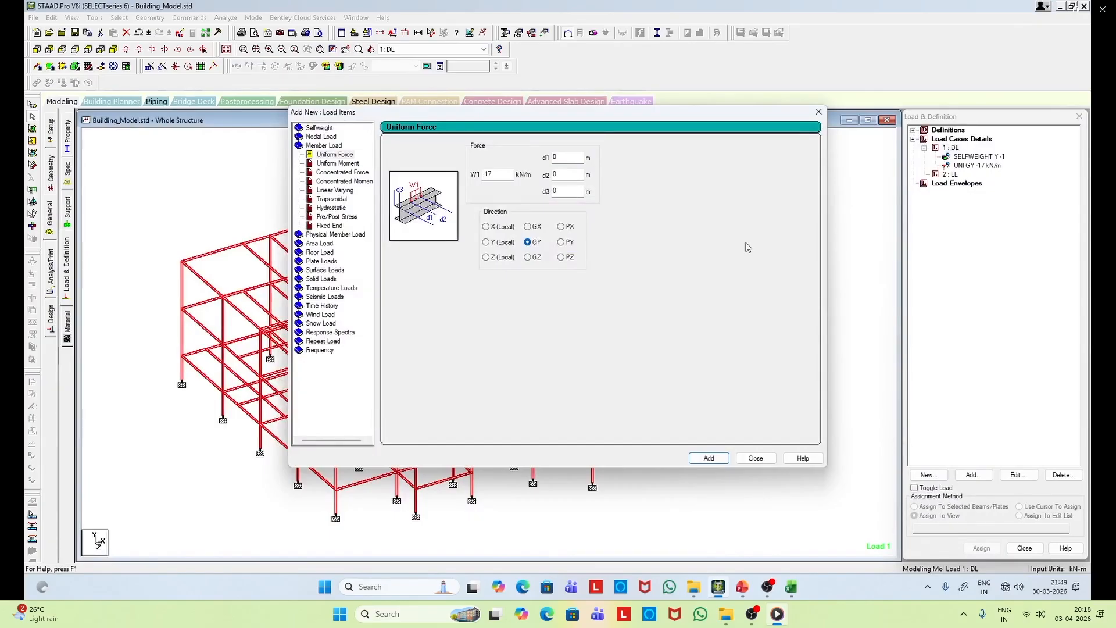
click(501, 175)
click(709, 459)
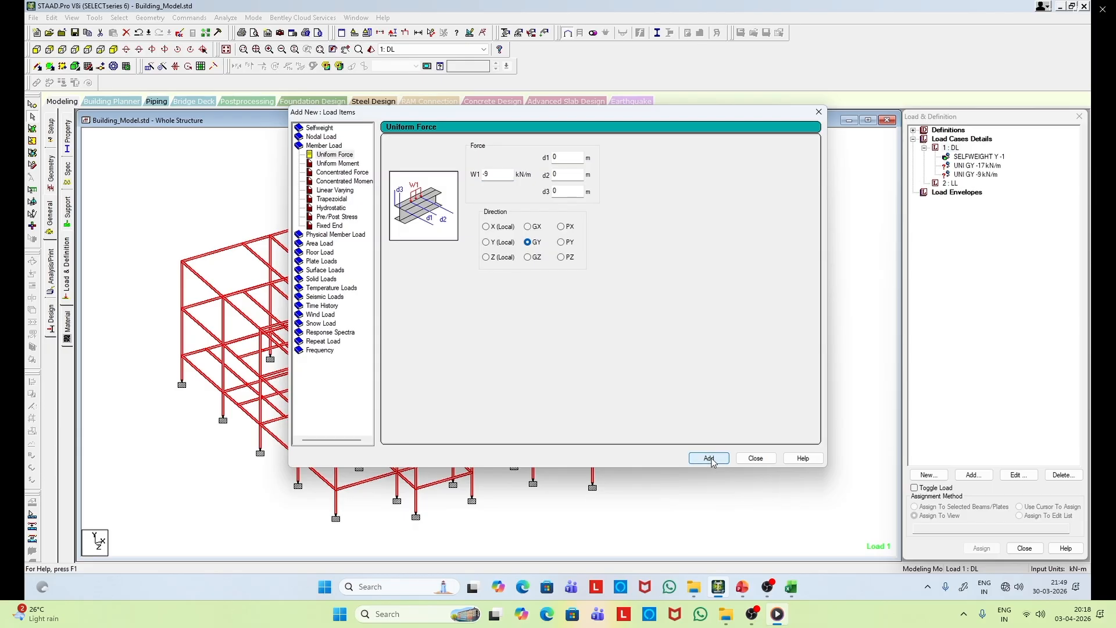
Step: Check the parapet wall load in the Excel workbook and add a GY uniform force of -5 kN/m to the DL case
click(790, 587)
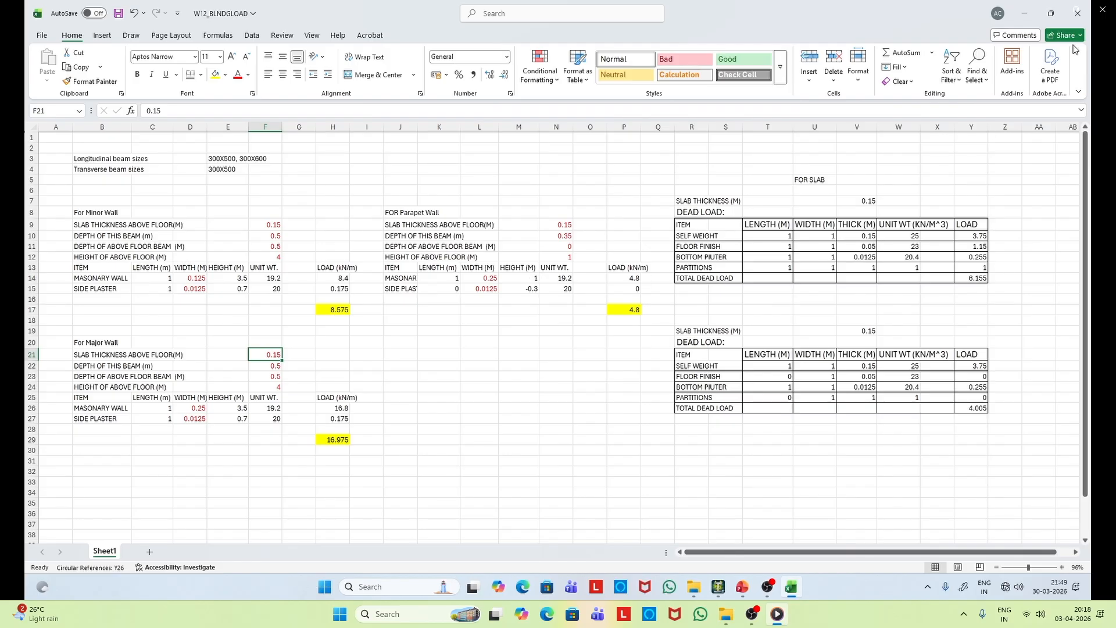
click(1025, 13)
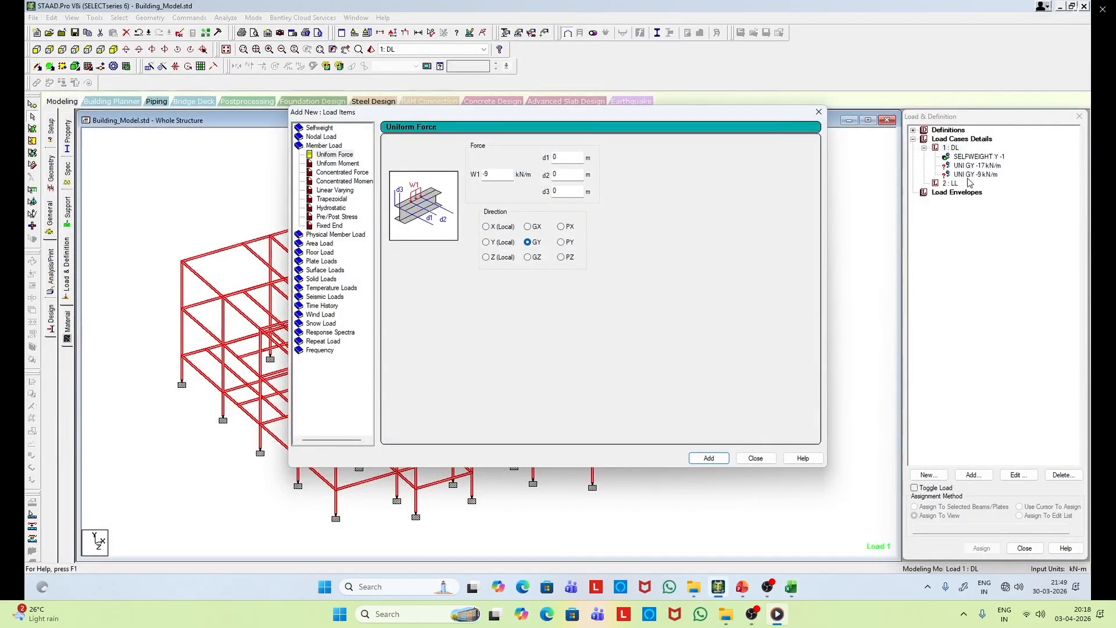
click(494, 173)
click(709, 458)
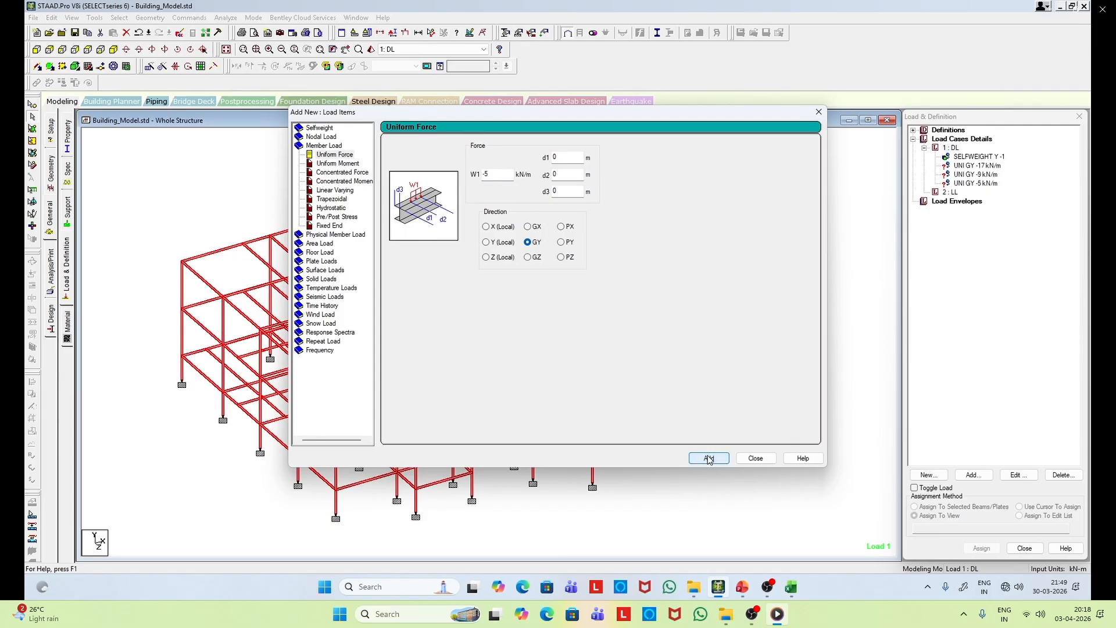
click(763, 458)
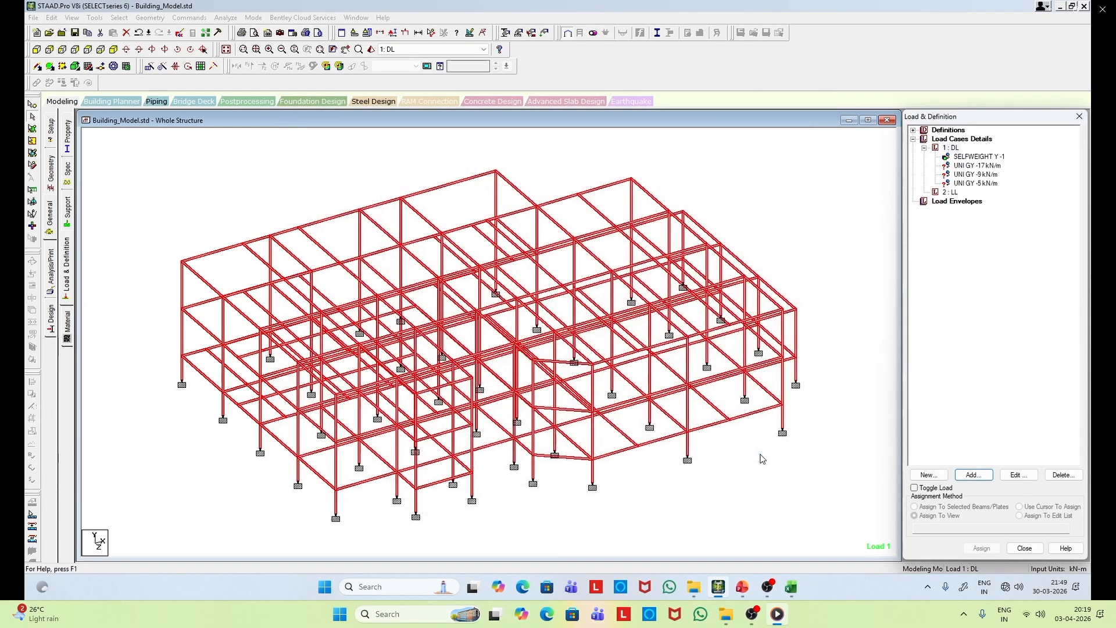
Step: Isolate the lowest beam level of the building, show it in isometric view, and clear the beam selection
click(970, 167)
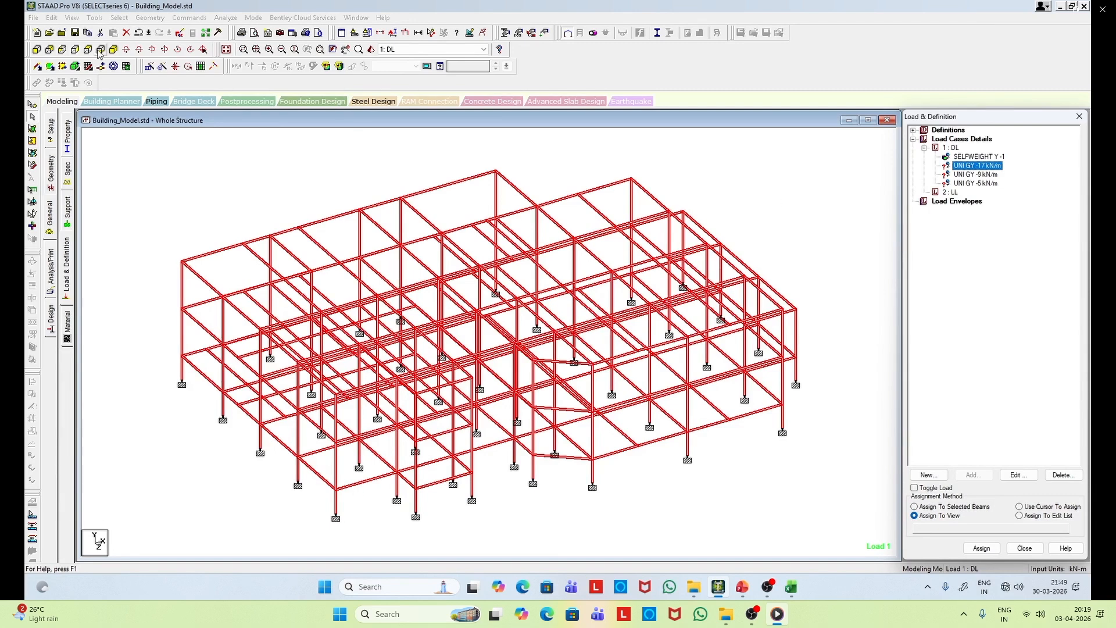
click(37, 50)
drag(137, 379, 838, 410)
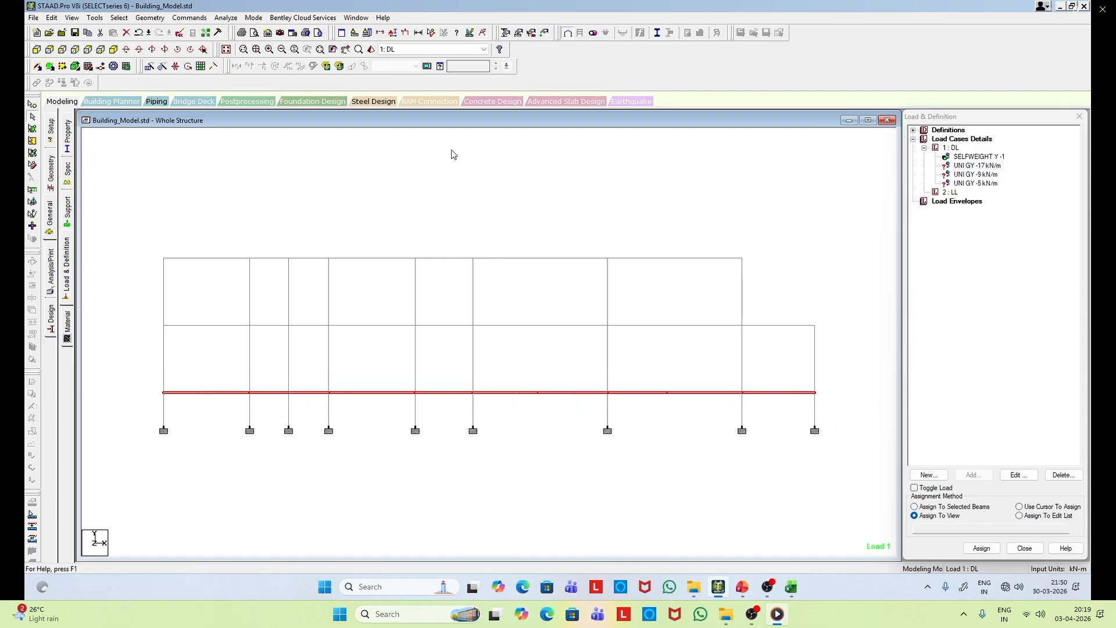
click(72, 17)
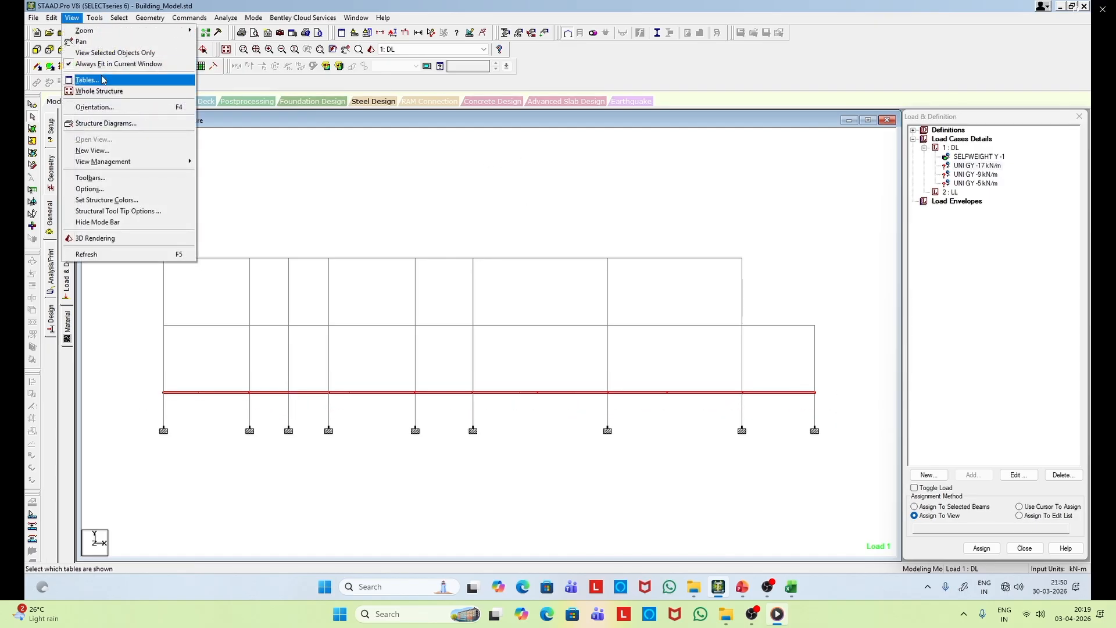
click(107, 53)
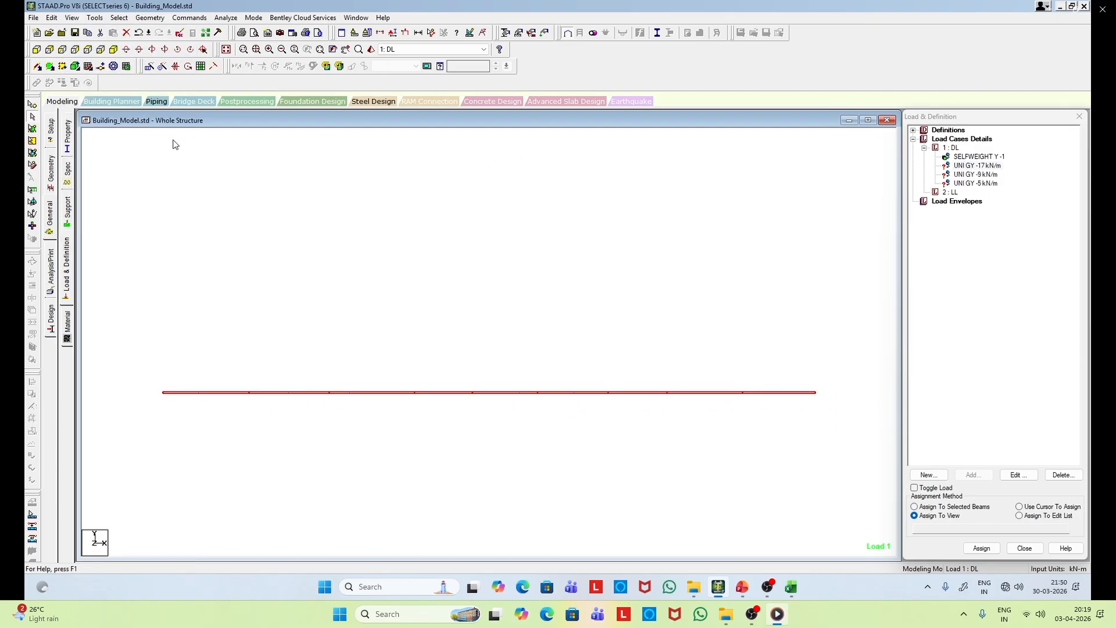
click(113, 49)
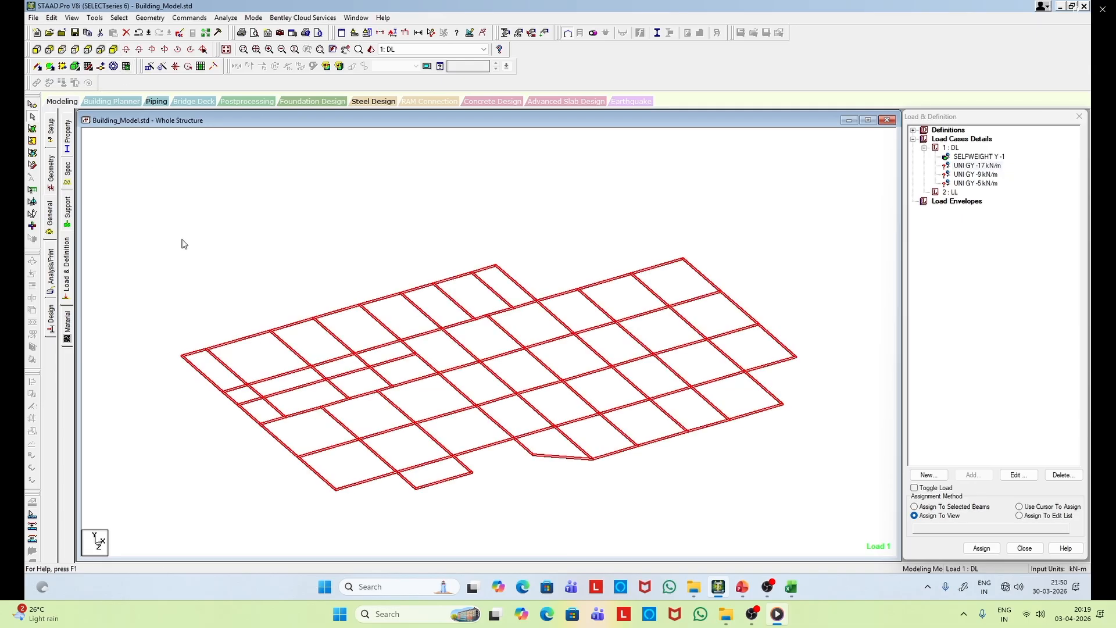
click(973, 166)
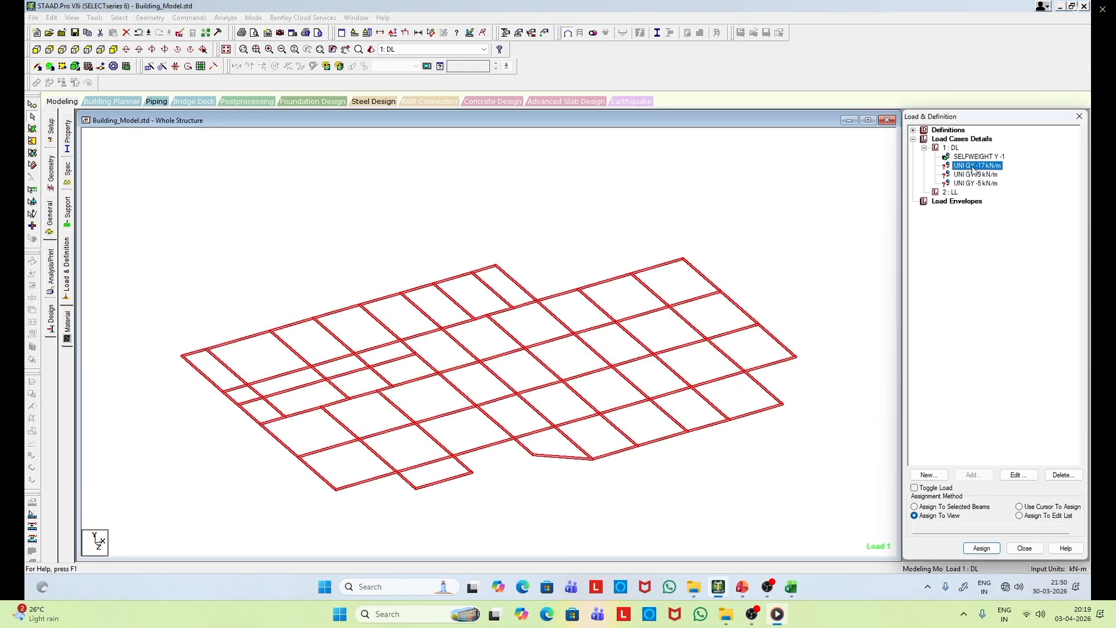
click(297, 286)
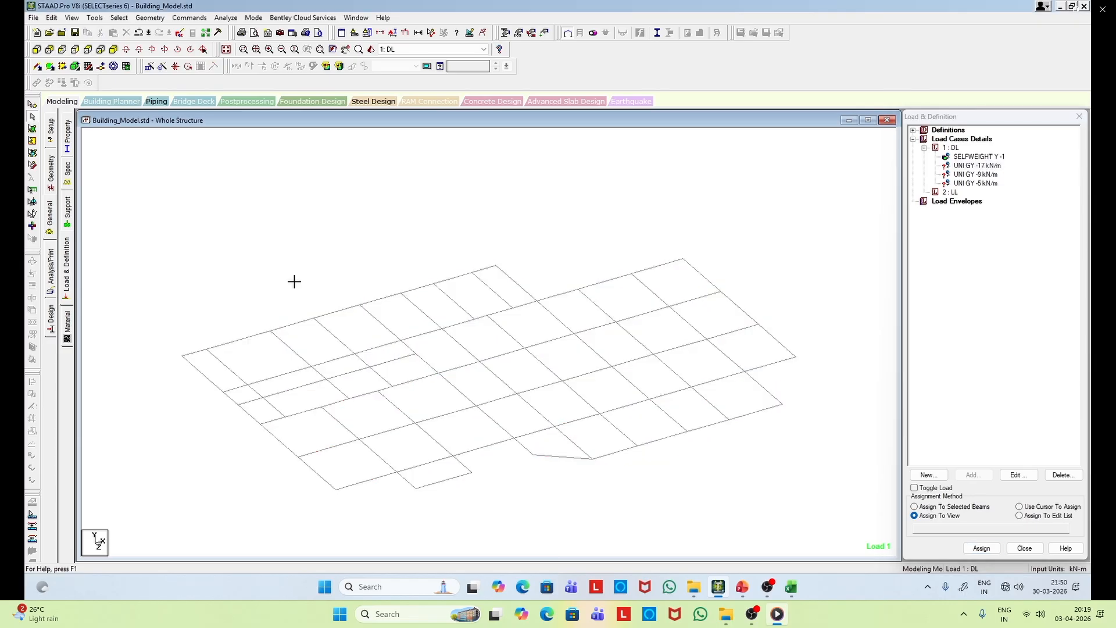
click(987, 167)
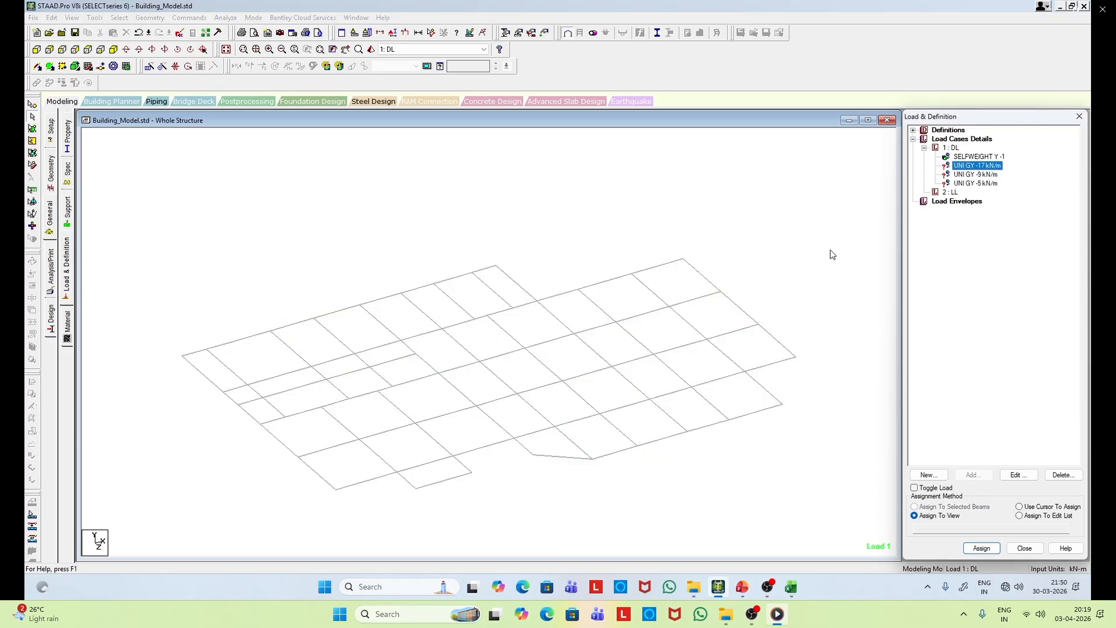
click(200, 353)
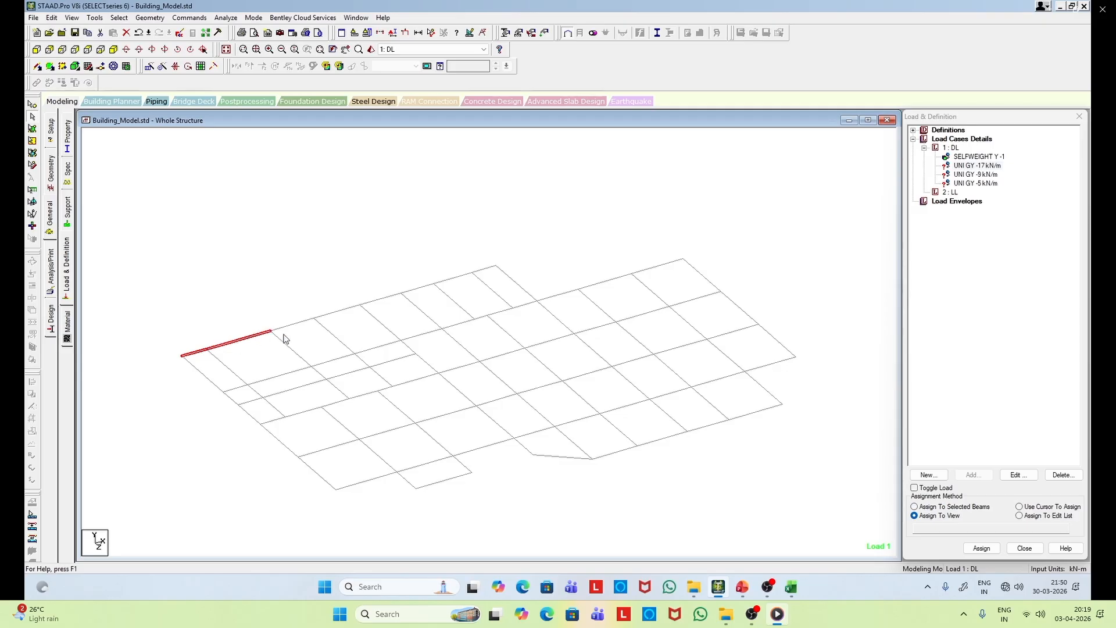
ctrl+click(302, 324)
ctrl+click(339, 315)
ctrl+click(380, 299)
ctrl+click(418, 289)
ctrl+click(453, 277)
ctrl+click(485, 270)
ctrl+click(240, 387)
ctrl+click(268, 380)
ctrl+click(346, 359)
ctrl+click(370, 353)
ctrl+click(411, 342)
ctrl+click(450, 329)
ctrl+click(482, 318)
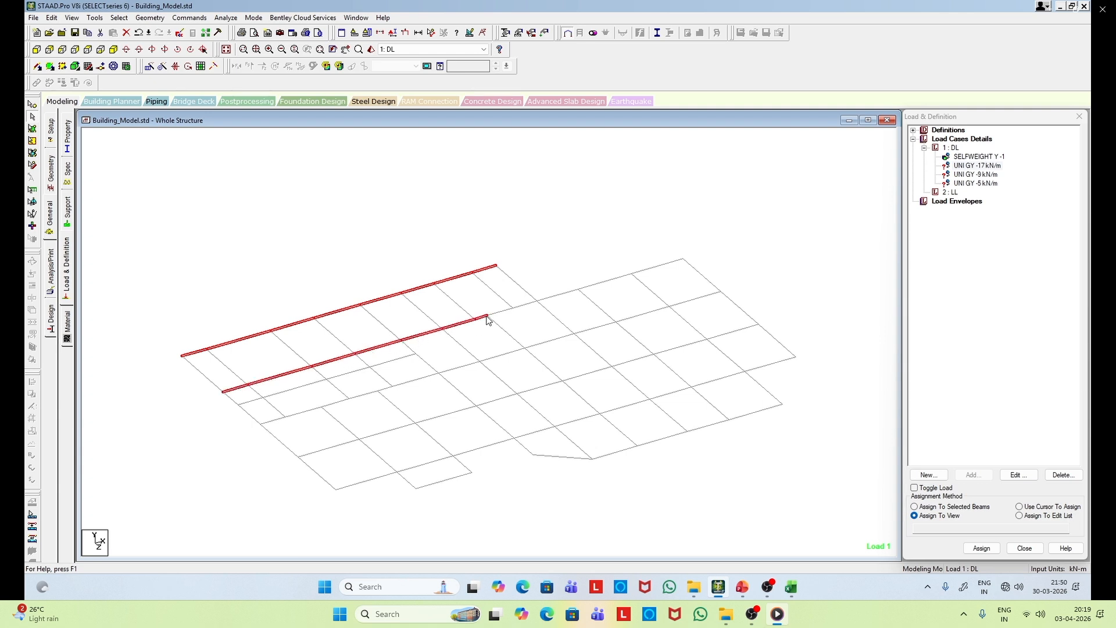
ctrl+click(519, 309)
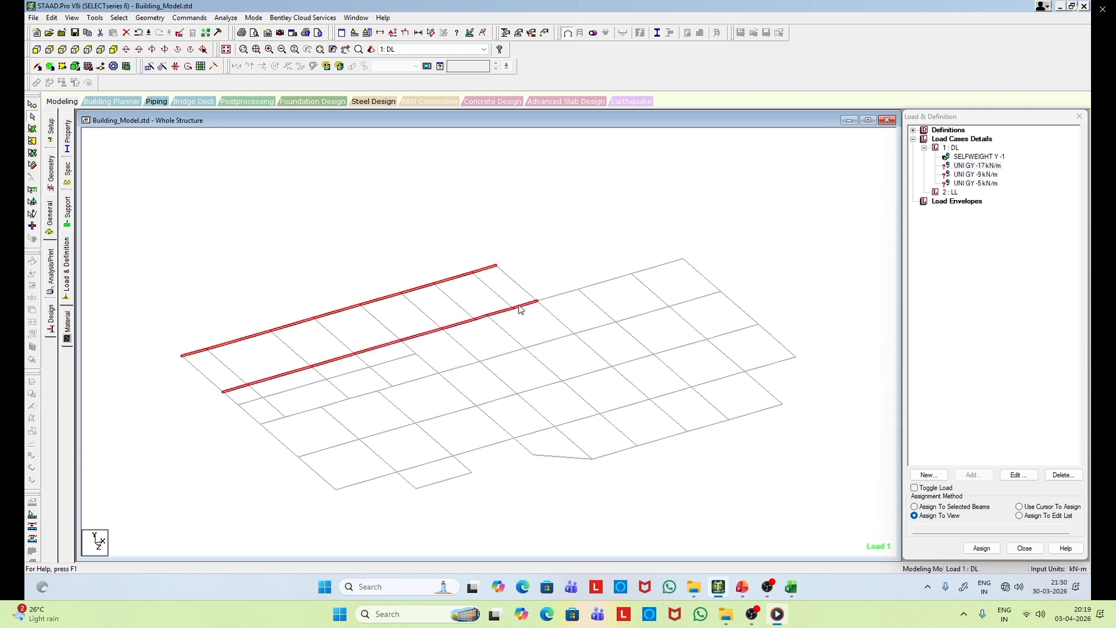
ctrl+click(553, 296)
ctrl+click(629, 278)
ctrl+click(655, 268)
ctrl+click(274, 420)
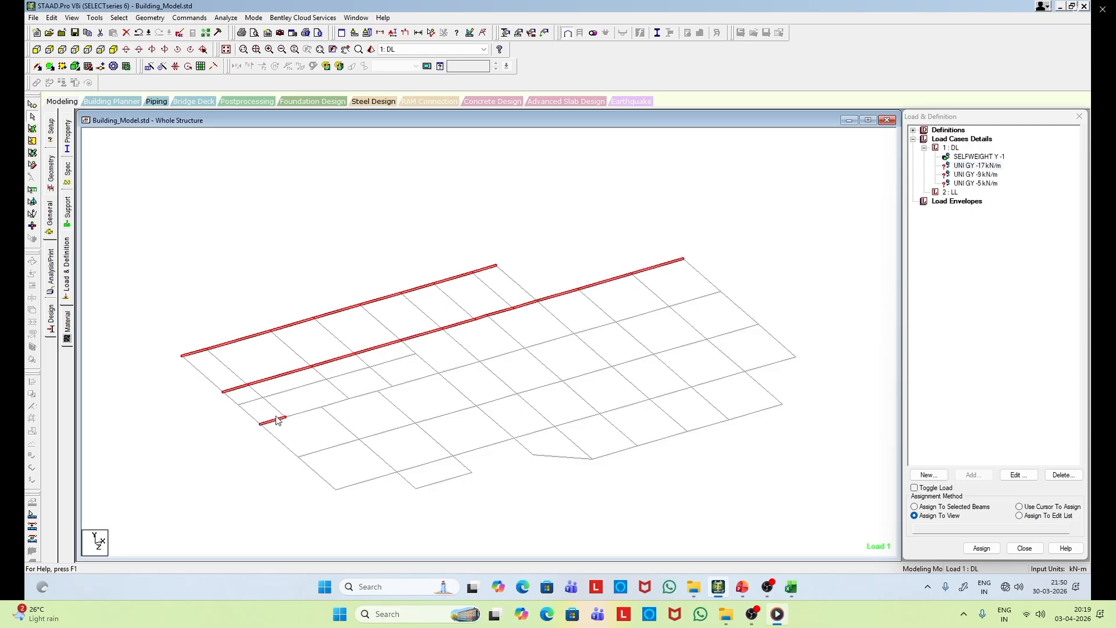
click(347, 251)
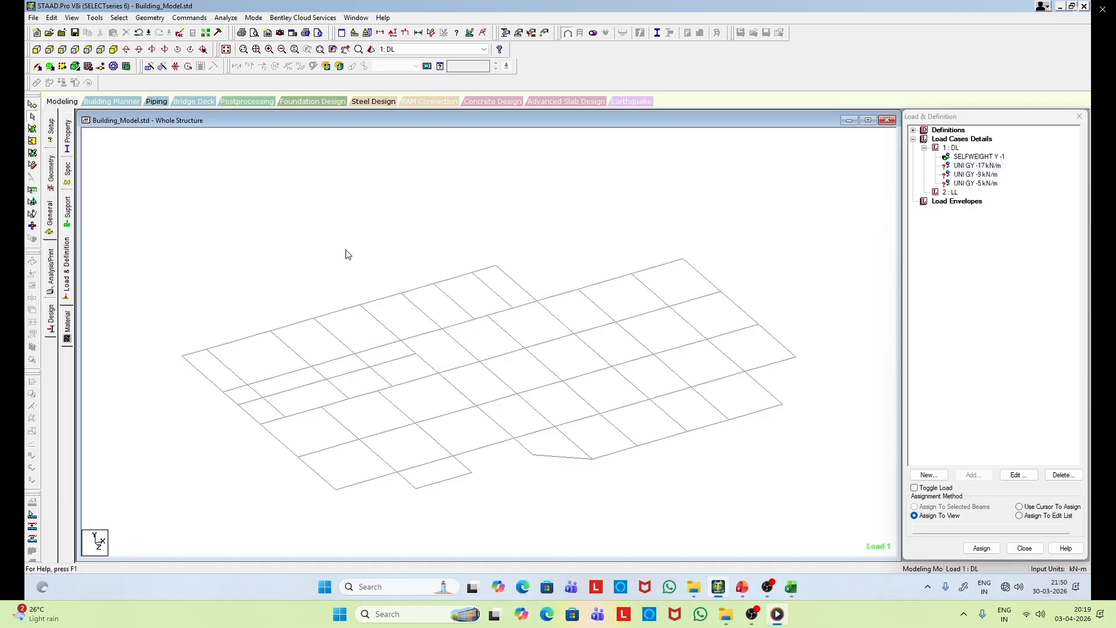
Step: Select all beams parallel to X plus the inclined edge beam, excluding the short intermediate beam line and the short projecting edge beam
click(120, 17)
mouse_move(160, 220)
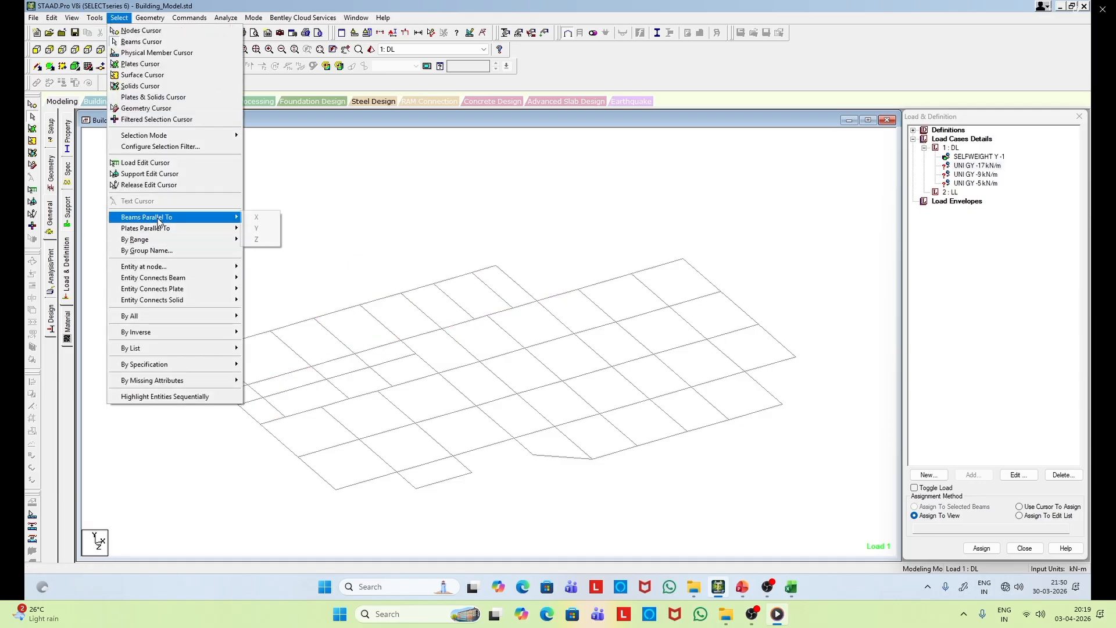
click(260, 218)
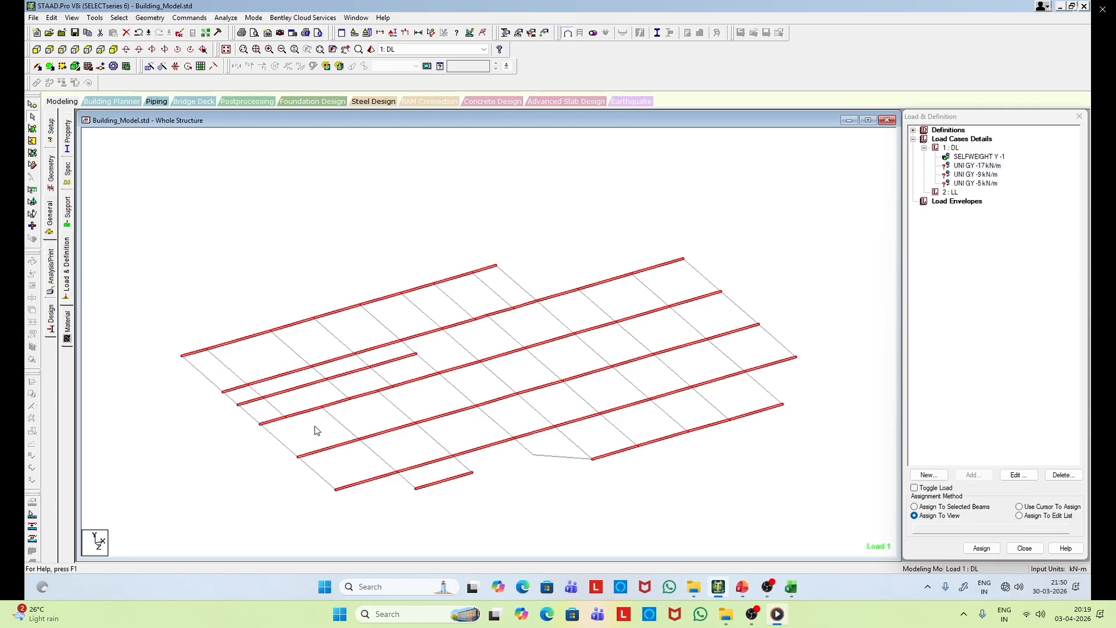
ctrl+click(257, 400)
ctrl+click(261, 395)
ctrl+click(283, 396)
ctrl+click(383, 366)
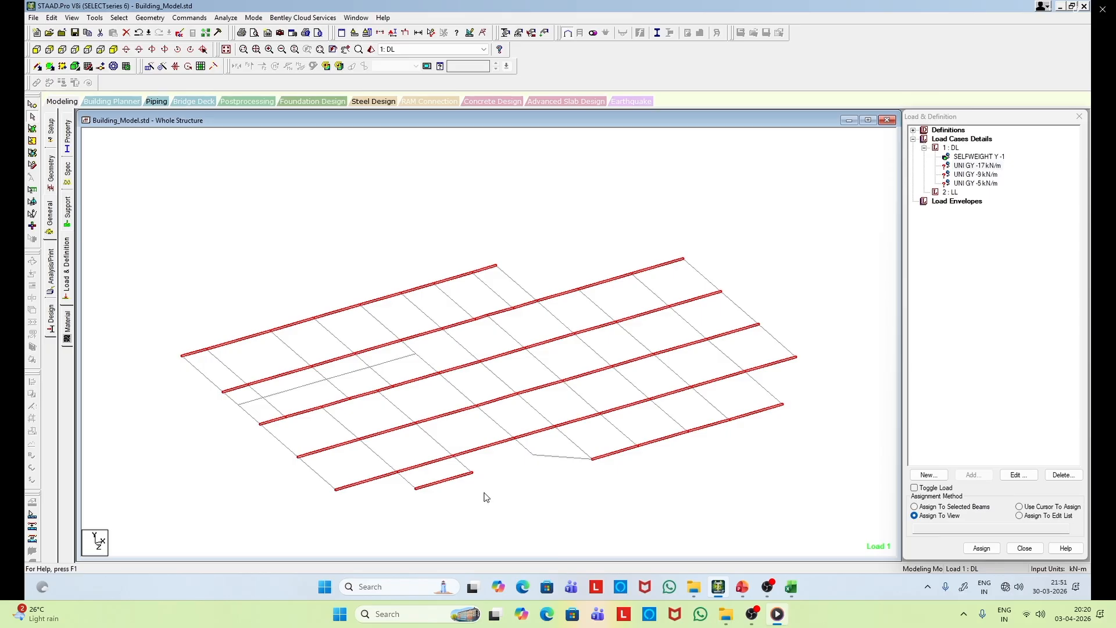
ctrl+click(457, 477)
Step: Assign the -17 kN/m GY uniform load to the selected beams
click(988, 166)
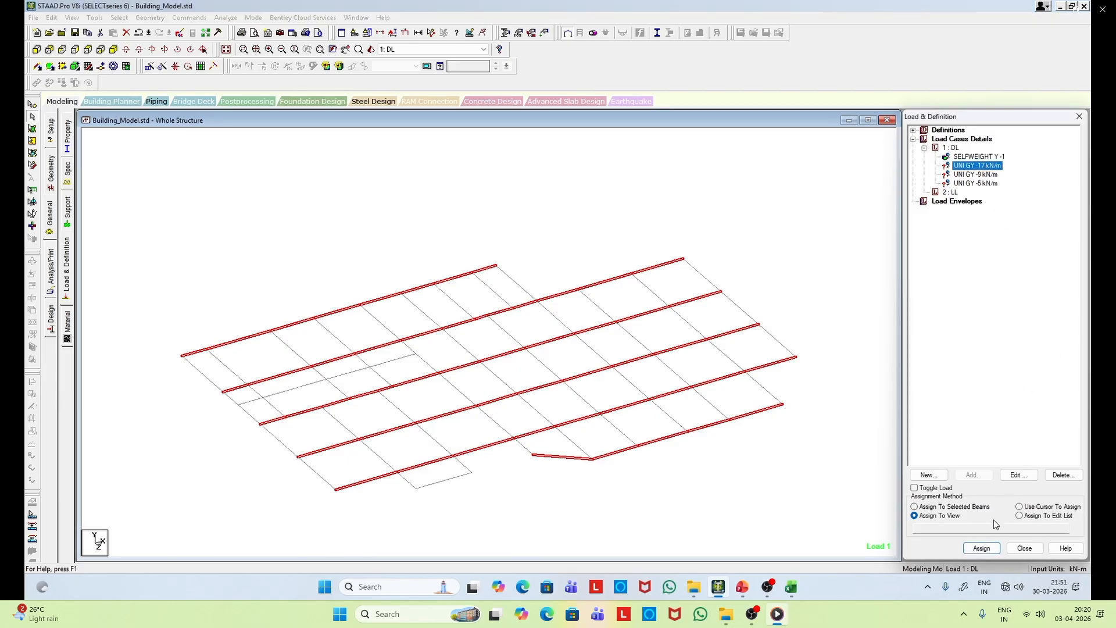
click(966, 508)
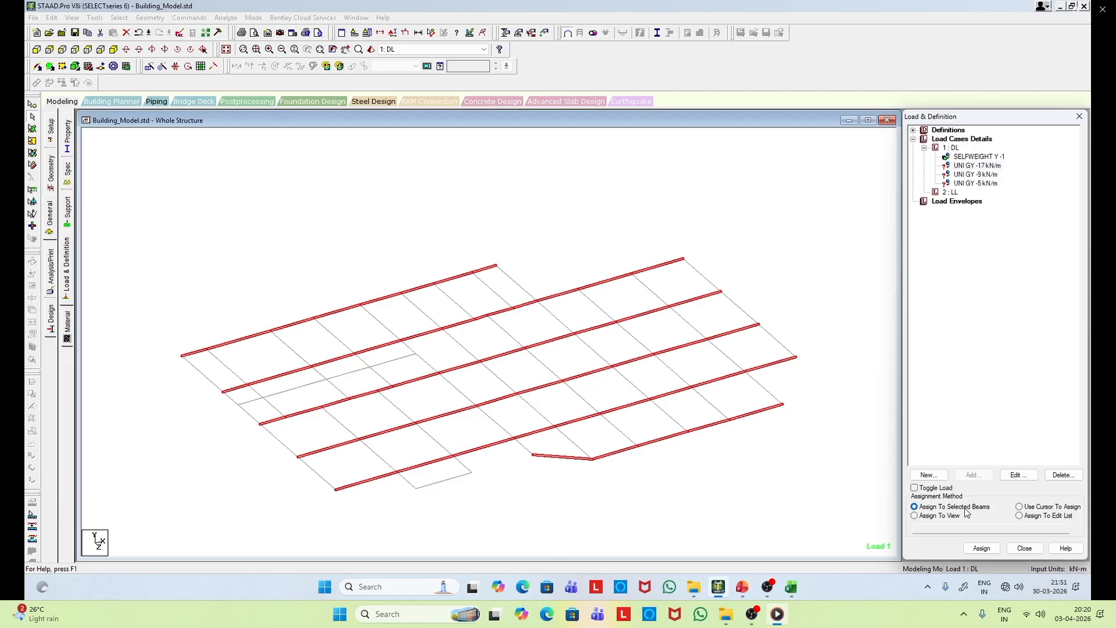
click(982, 548)
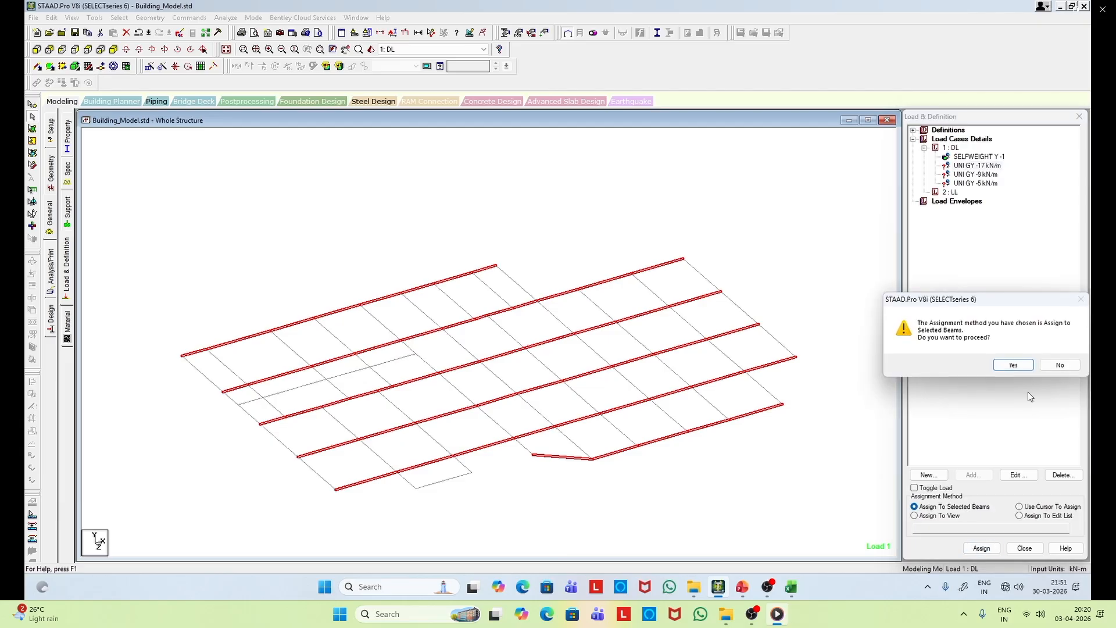
click(1024, 364)
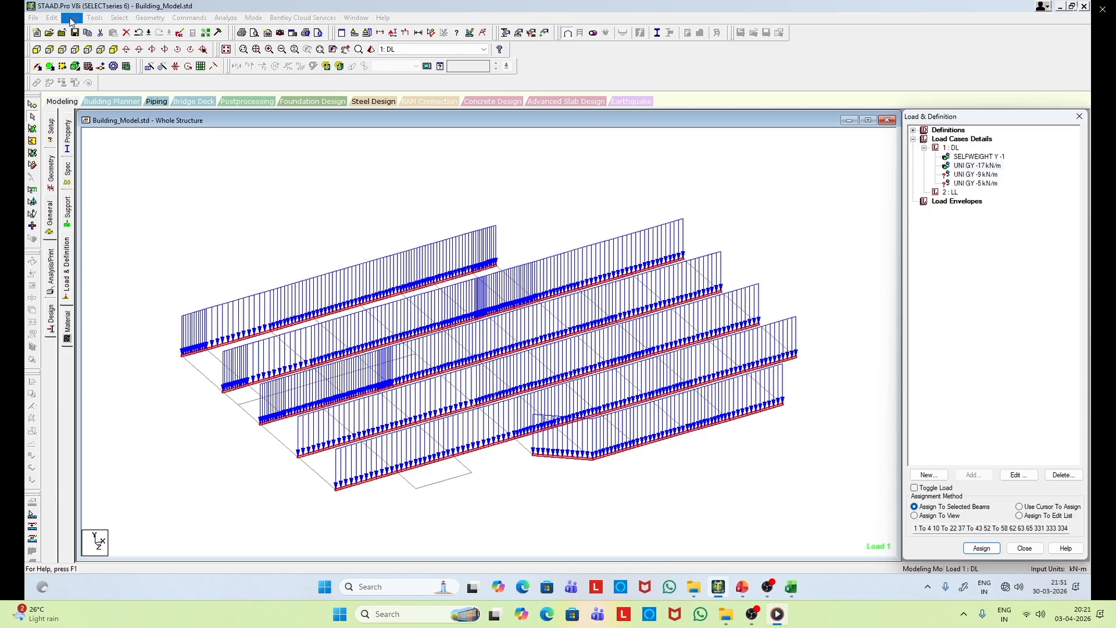
Step: Add all beams parallel to Z to the current selection and show the isolated level in plan view
click(119, 18)
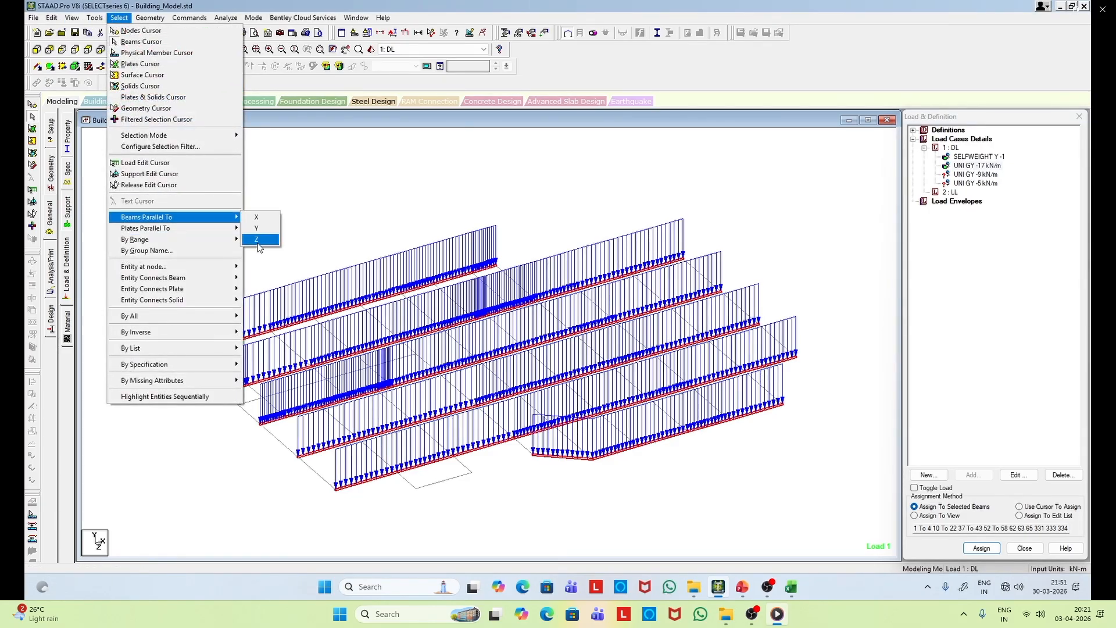
click(260, 248)
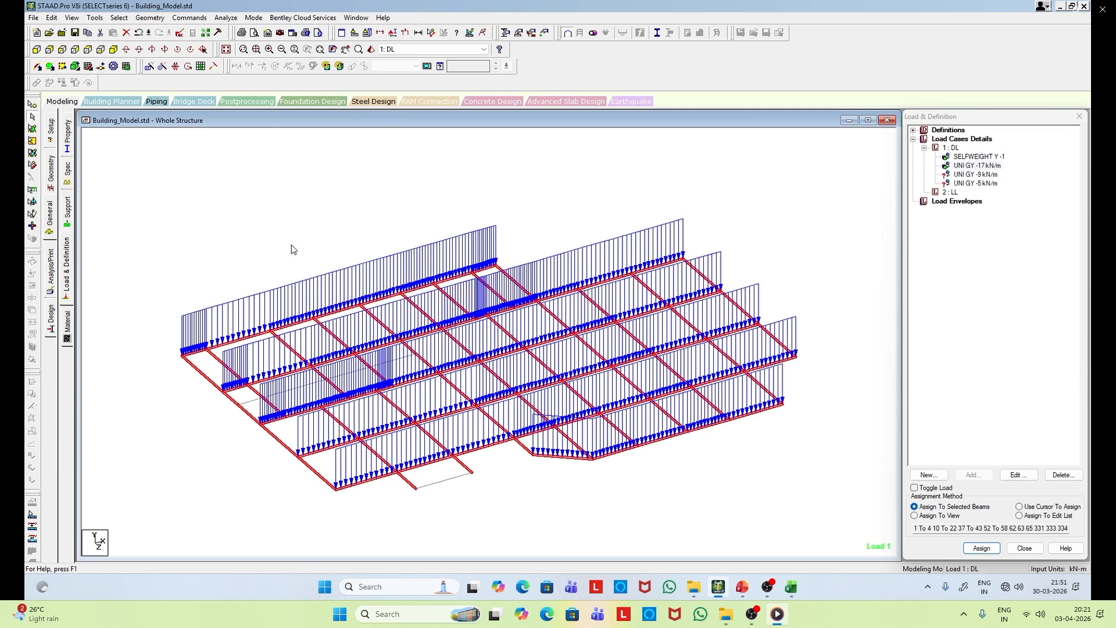
click(88, 50)
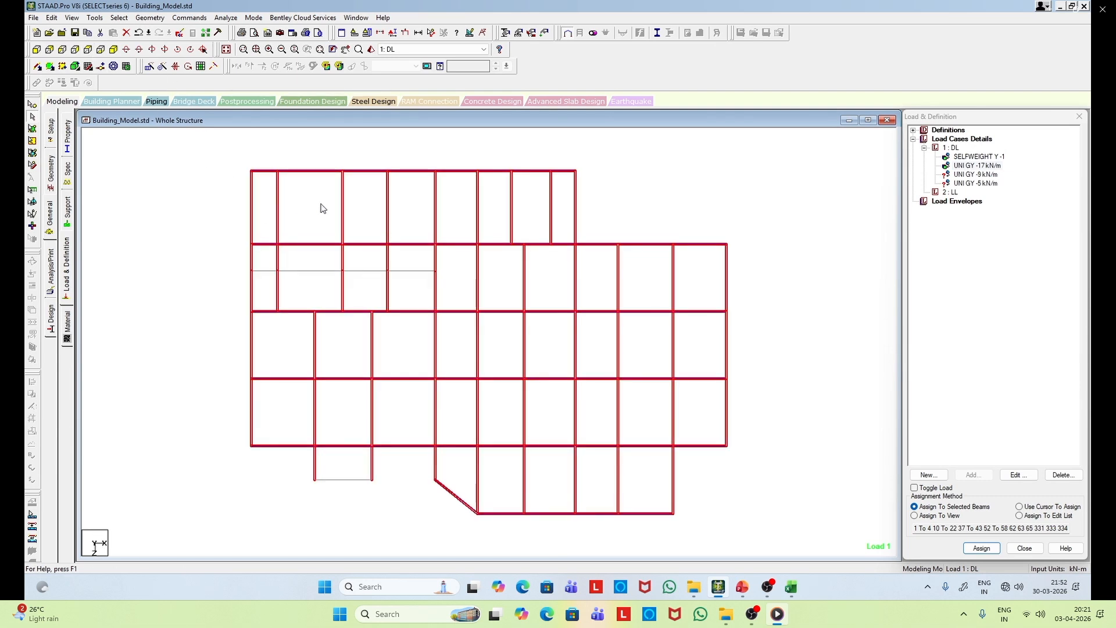
Step: Remove the six intermediate secondary beam lines running along Z from the selection, segment by segment
ctrl+click(277, 211)
ctrl+click(277, 277)
ctrl+click(389, 207)
ctrl+click(388, 261)
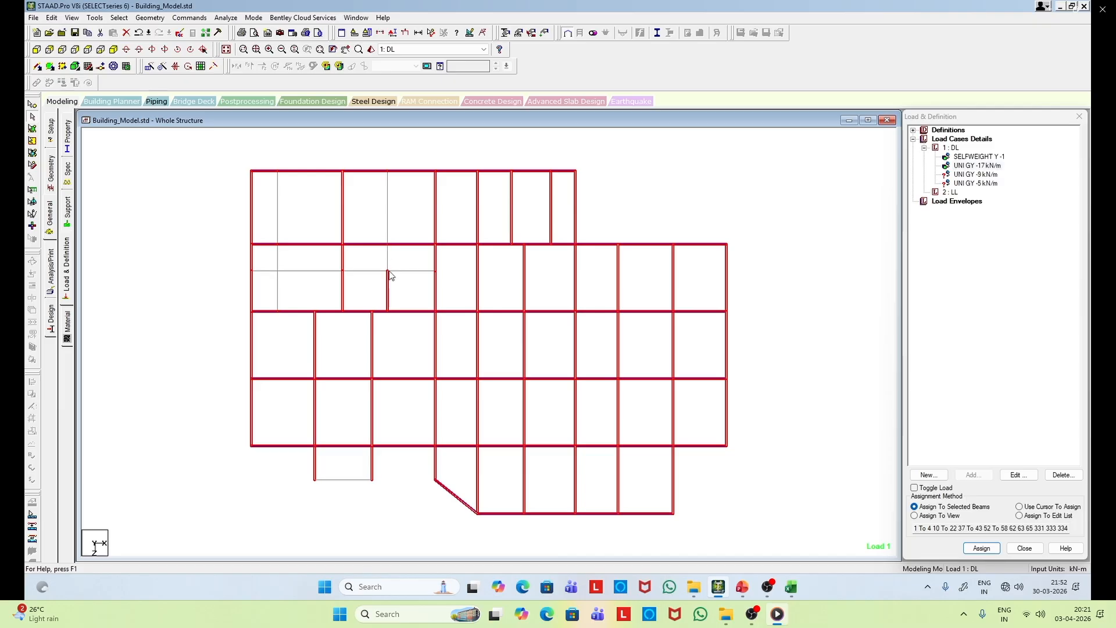
ctrl+click(512, 214)
ctrl+click(522, 274)
ctrl+click(523, 339)
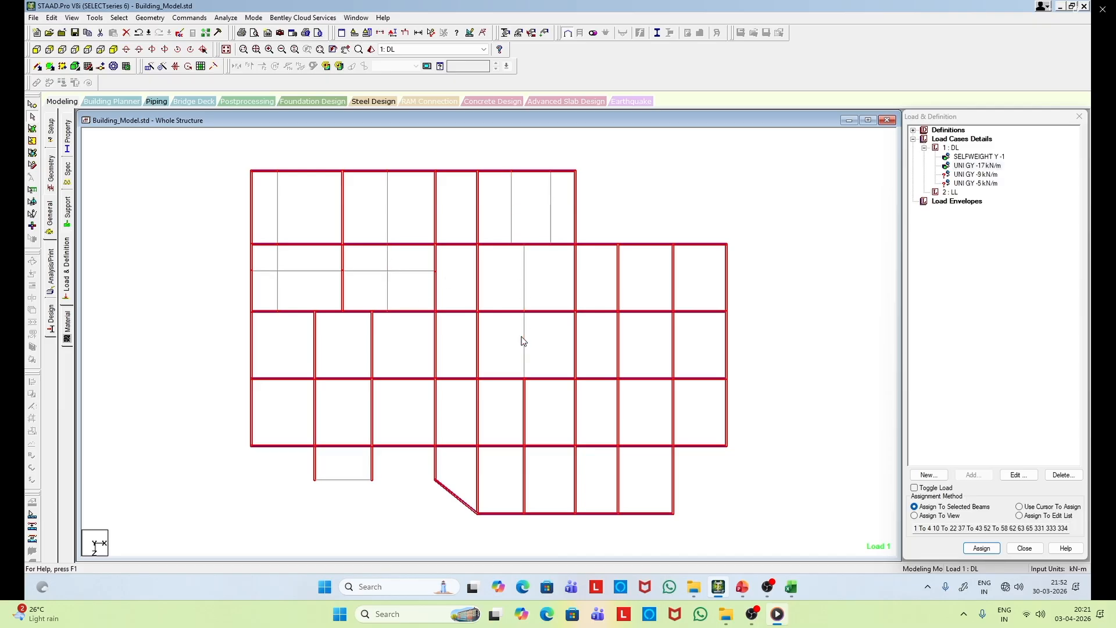
ctrl+click(527, 406)
ctrl+click(524, 468)
ctrl+click(618, 267)
ctrl+click(620, 329)
ctrl+click(620, 401)
ctrl+click(618, 465)
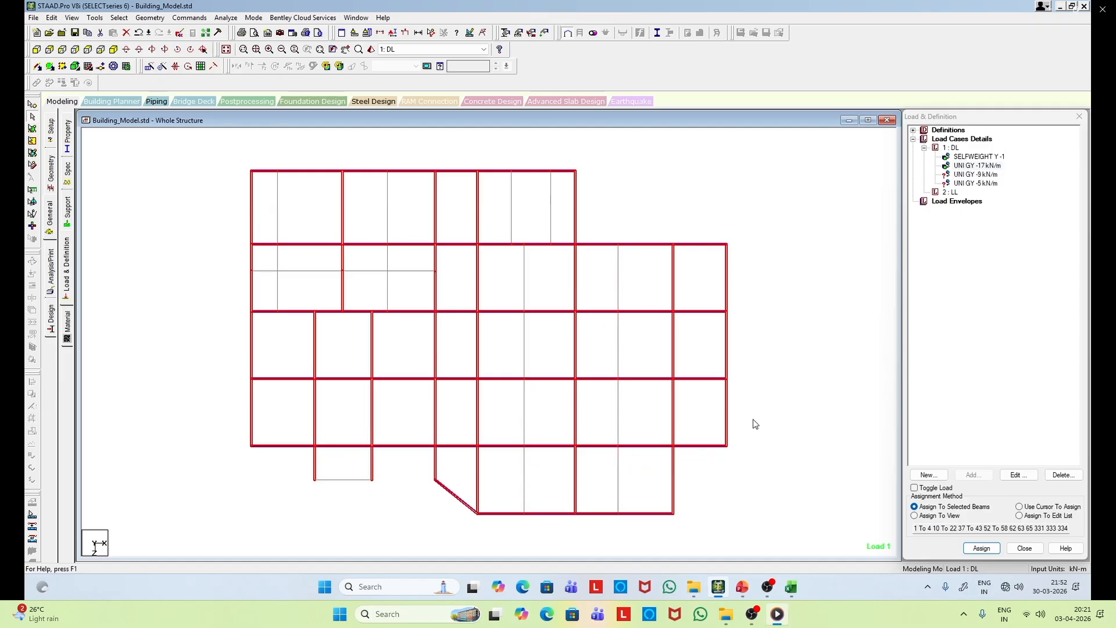
Step: Assign the -17 kN/m GY uniform load to the selected main beams and show the level in isometric view
click(985, 166)
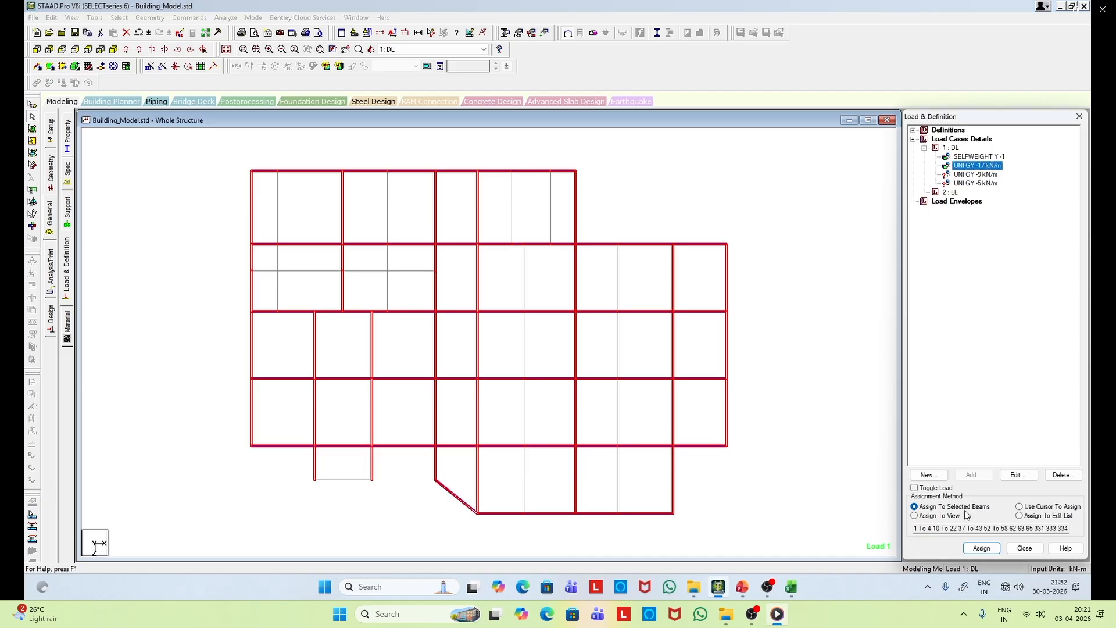
click(981, 548)
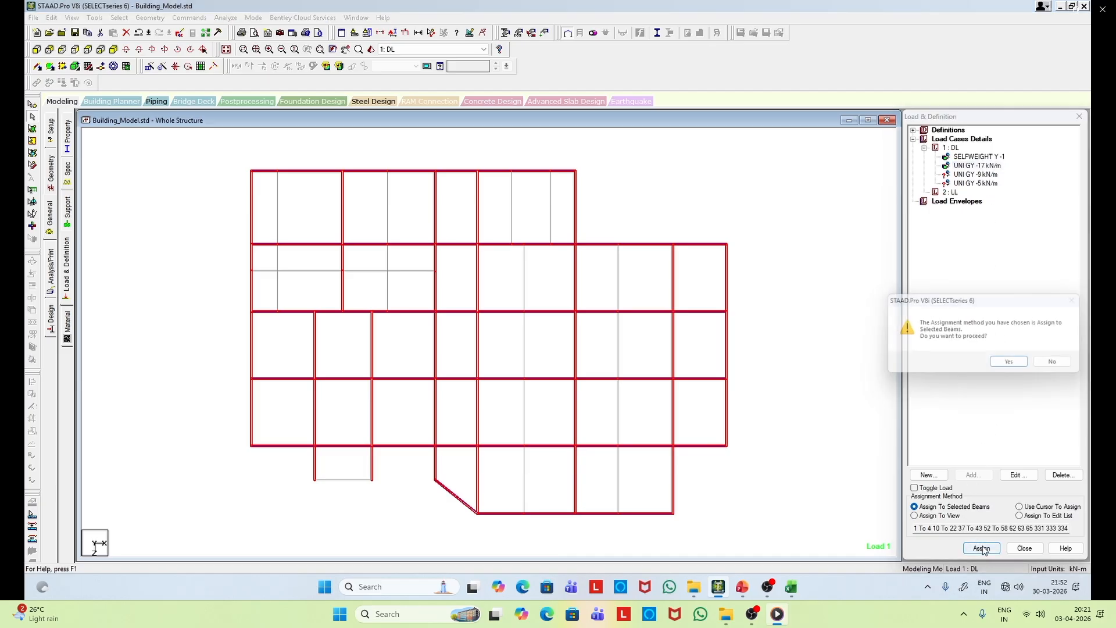
click(1005, 367)
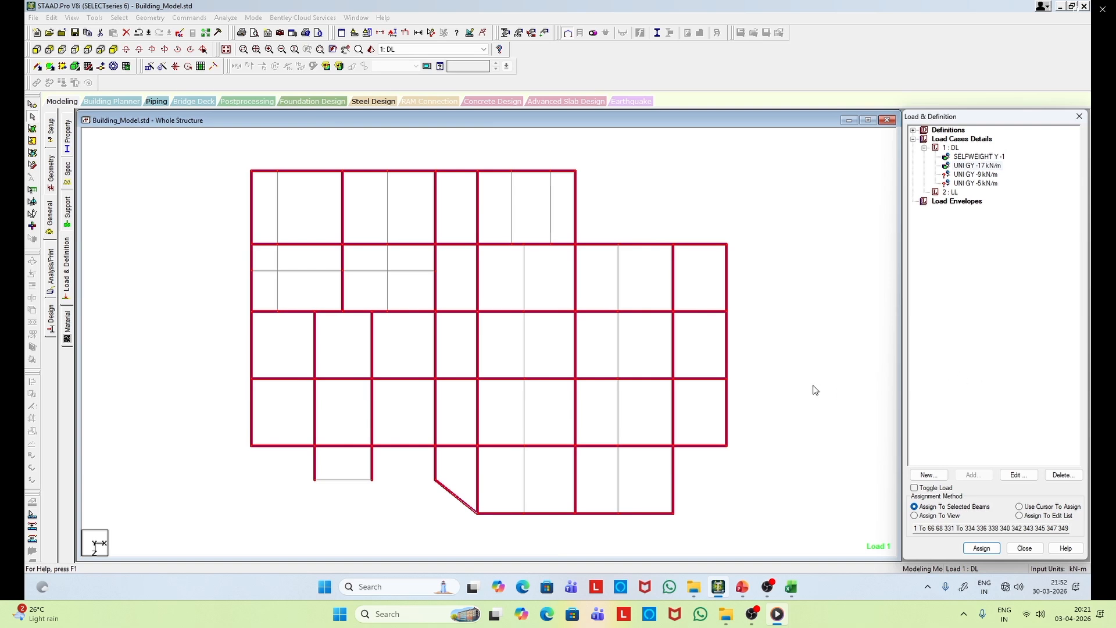
click(117, 50)
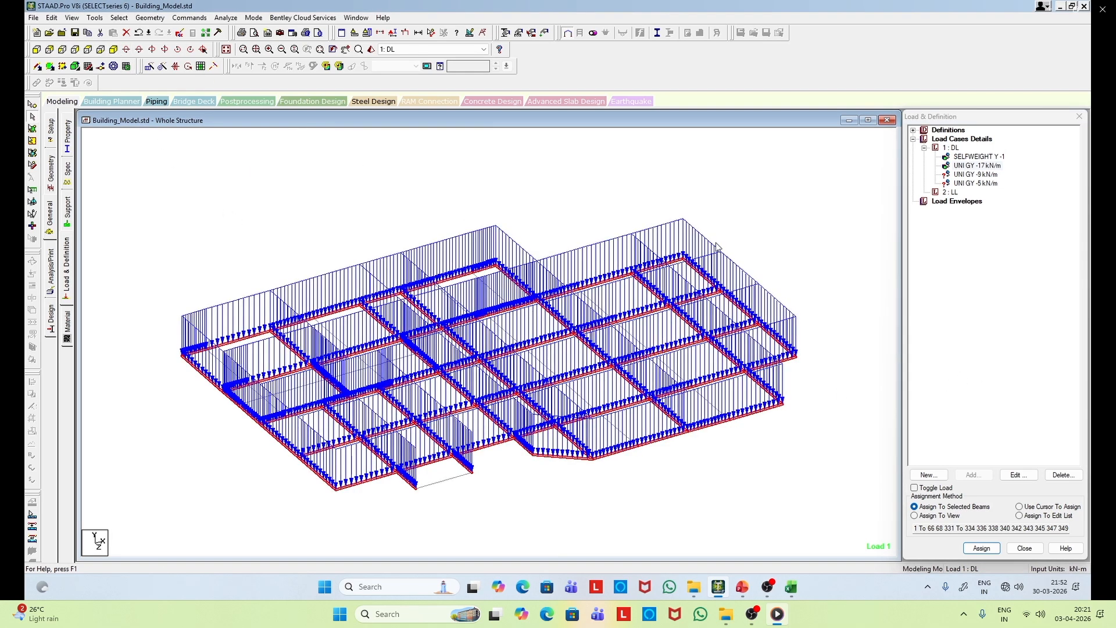
Step: In plan view, select the short intermediate X beam line and the two secondary Z beam lines crossing it
click(981, 175)
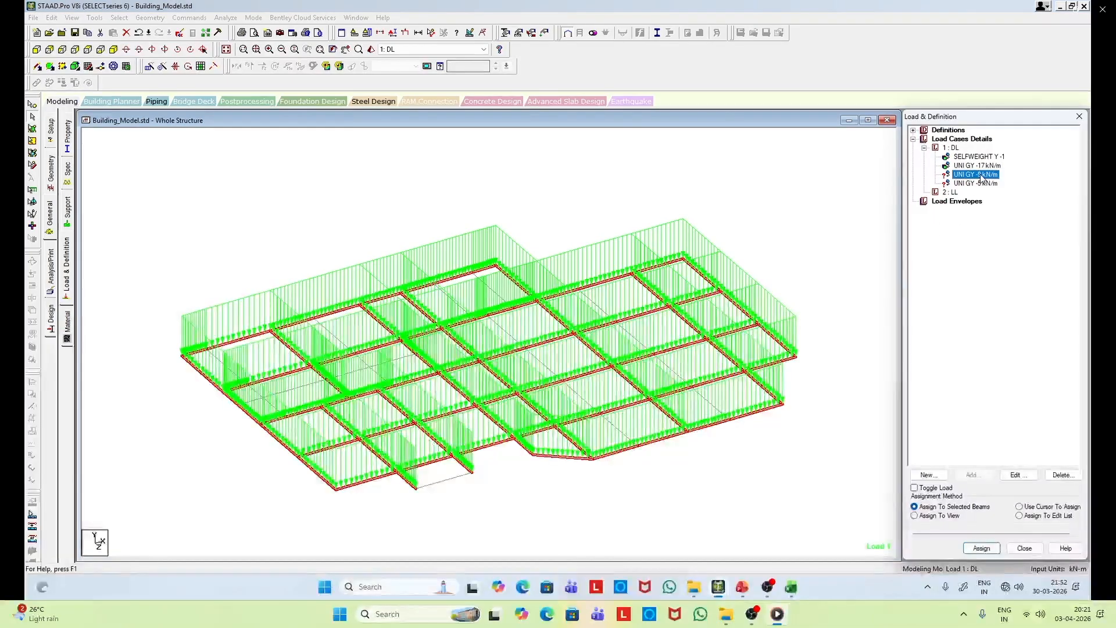
click(88, 50)
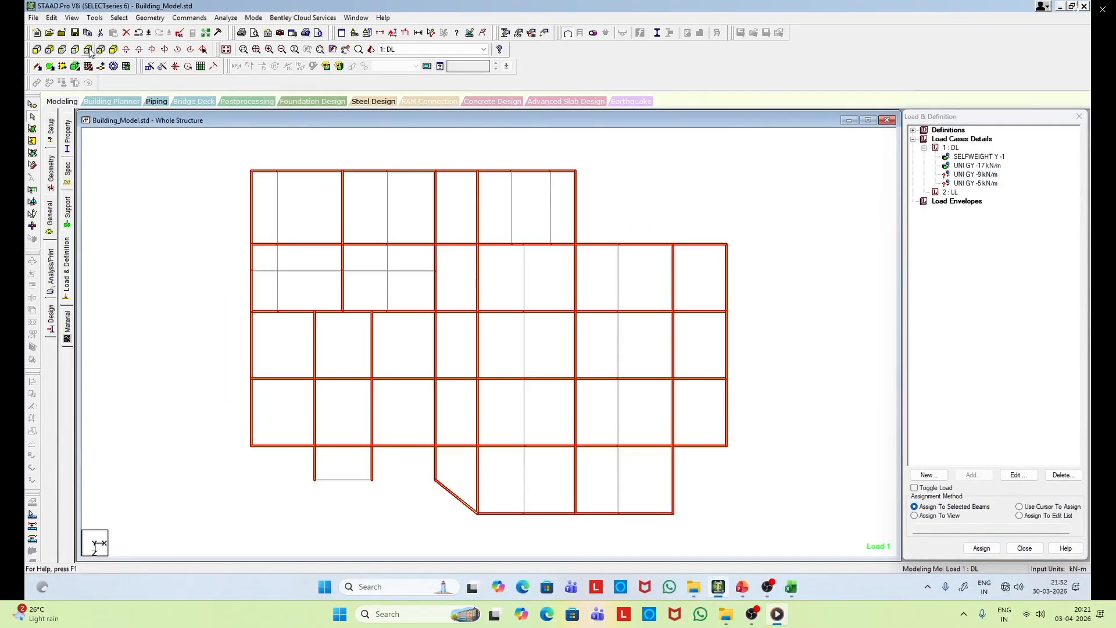
click(278, 207)
ctrl+click(277, 265)
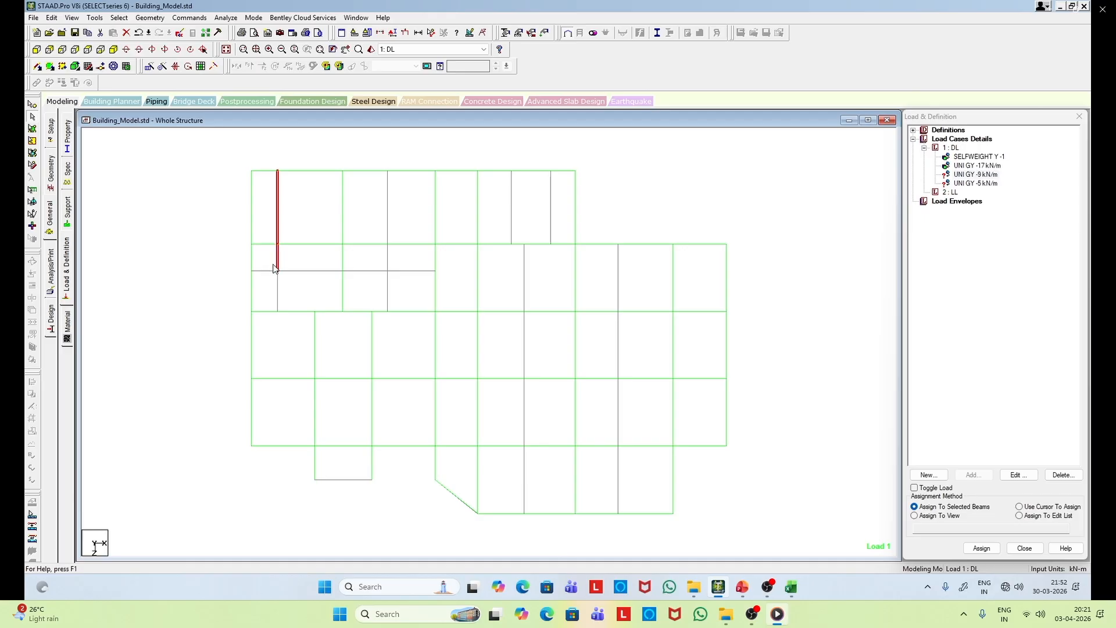
ctrl+click(290, 271)
ctrl+click(357, 273)
ctrl+click(387, 285)
ctrl+click(407, 272)
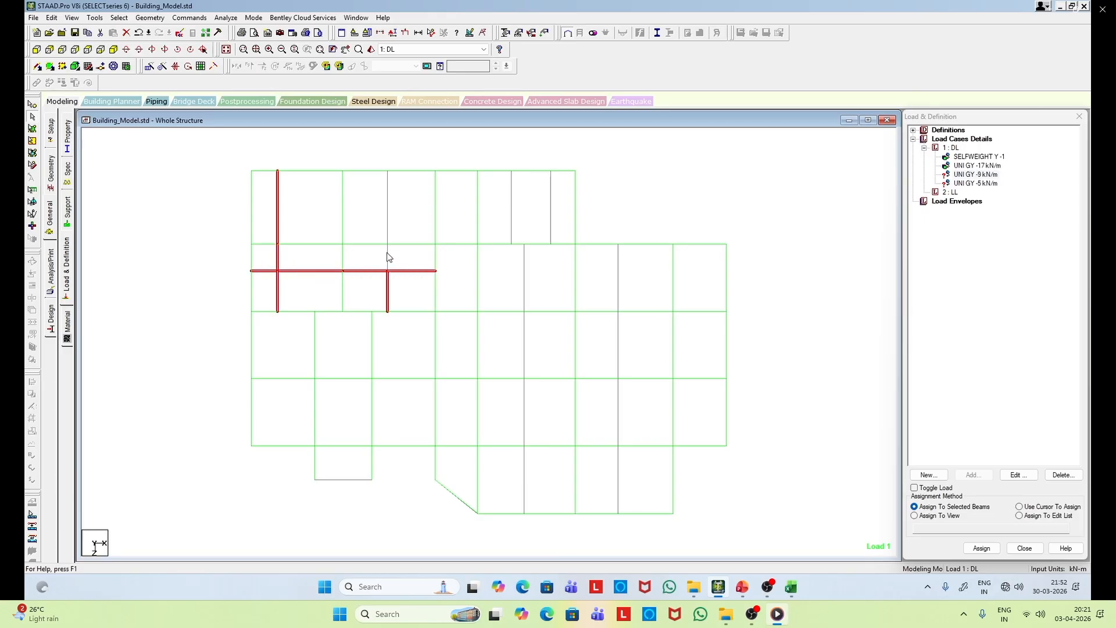
ctrl+click(386, 235)
Step: Add the two short and two long secondary Z beam lines and the short projecting edge beam to the selection
ctrl+click(511, 199)
ctrl+click(550, 201)
ctrl+click(525, 274)
ctrl+click(524, 338)
ctrl+click(524, 406)
ctrl+click(521, 462)
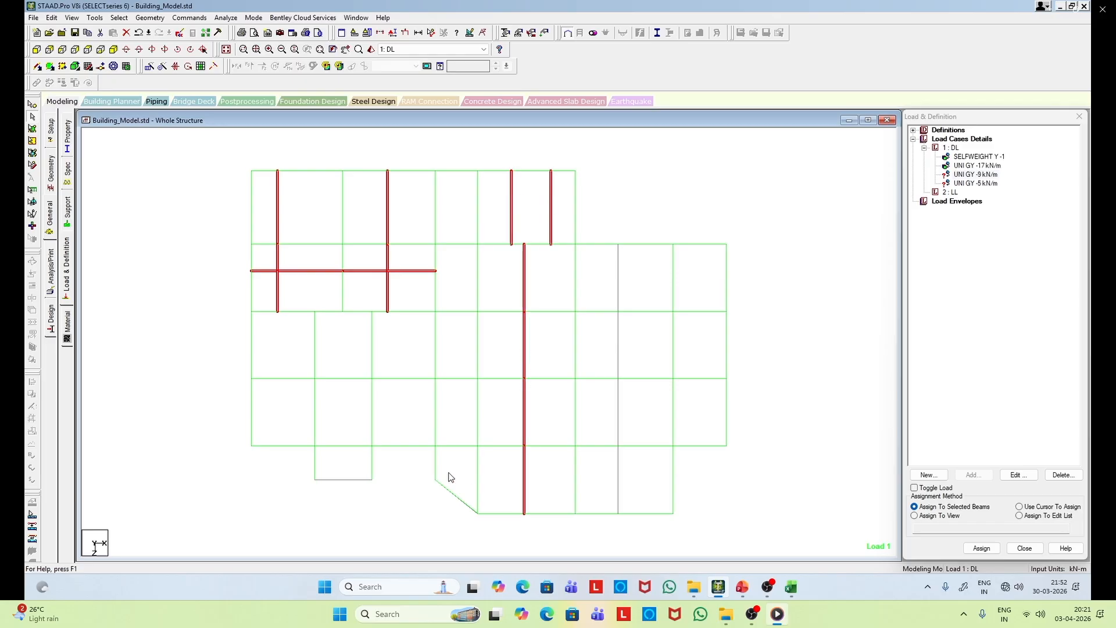
ctrl+click(330, 481)
ctrl+click(618, 268)
ctrl+click(619, 323)
ctrl+click(618, 401)
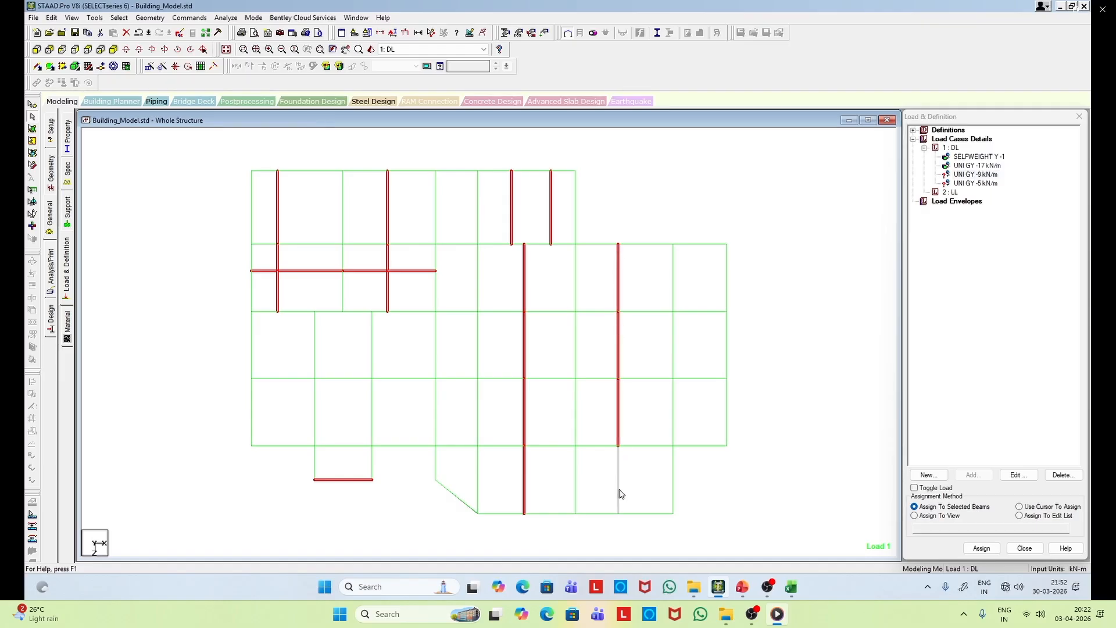
Step: Assign the -9 kN/m GY uniform load to the selected secondary beams and show the level in isometric view
click(990, 175)
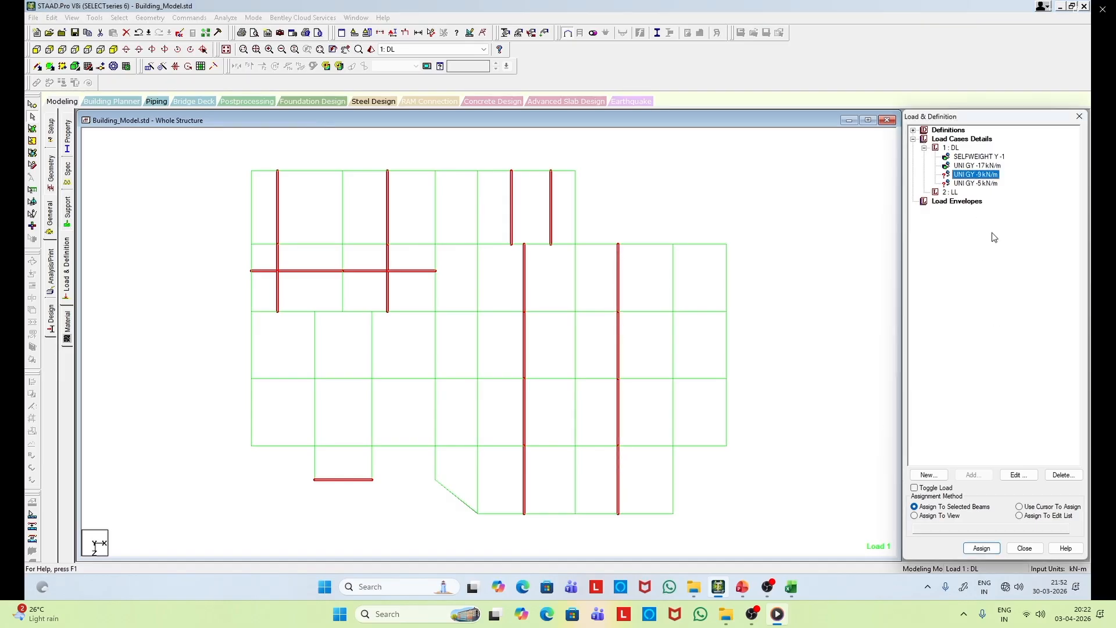
click(981, 548)
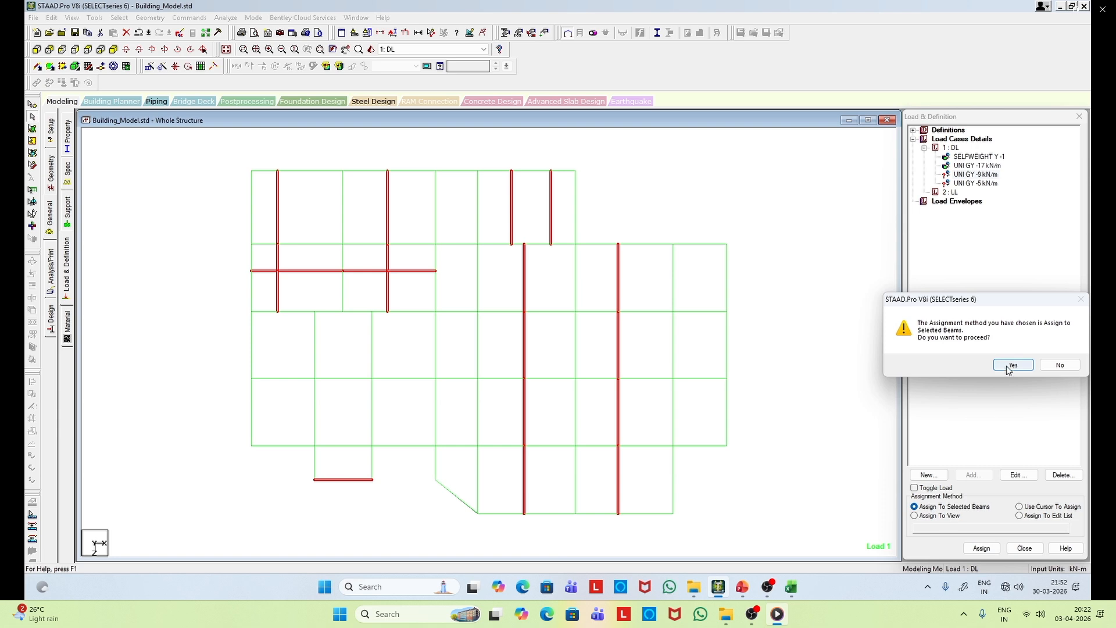
click(1011, 365)
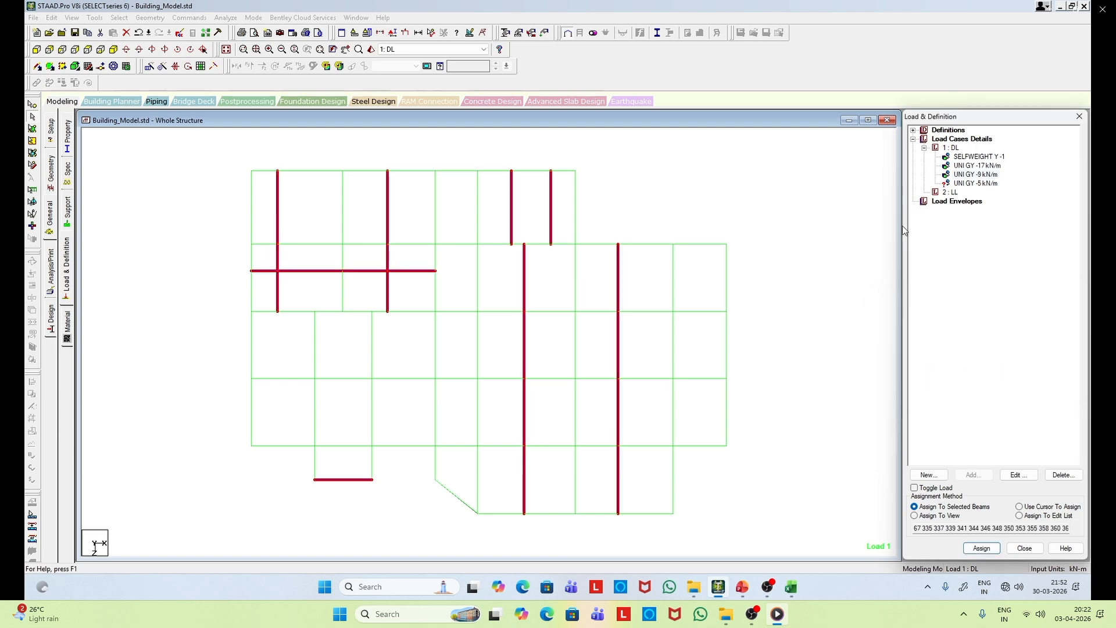
click(113, 49)
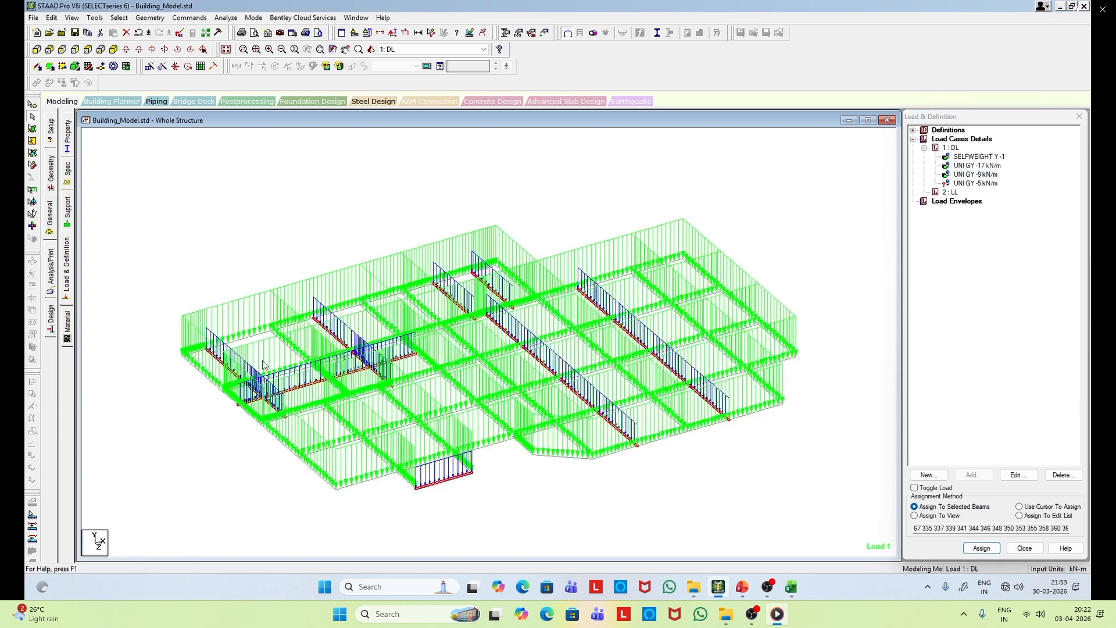
Step: From the whole structure, isolate the middle beam level, show it in isometric view, and clear the selection
click(72, 17)
click(93, 91)
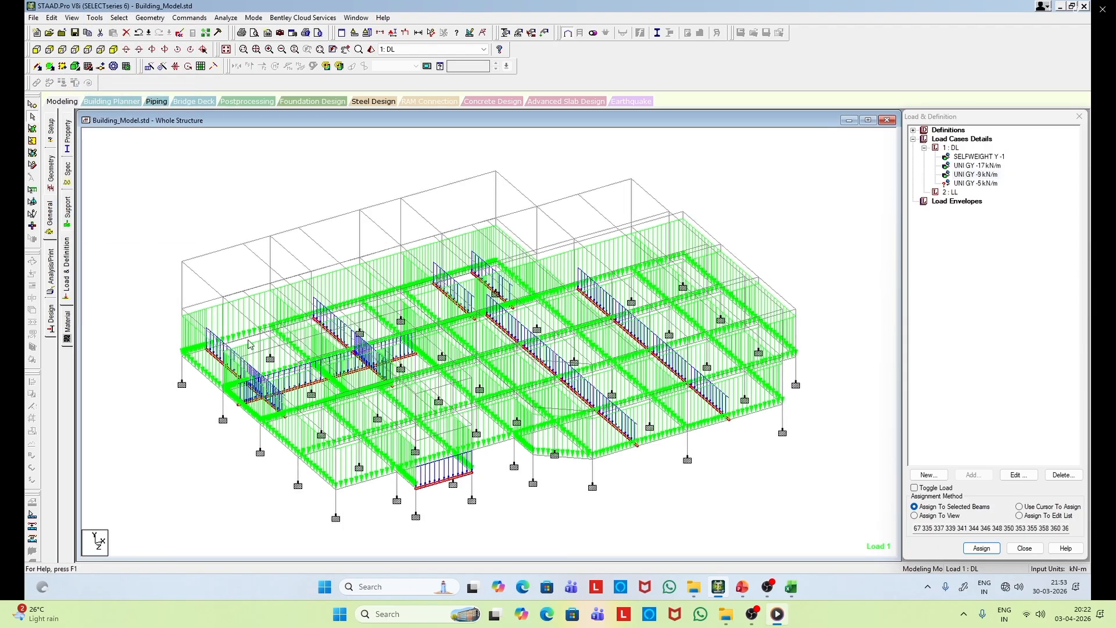
click(36, 49)
click(141, 322)
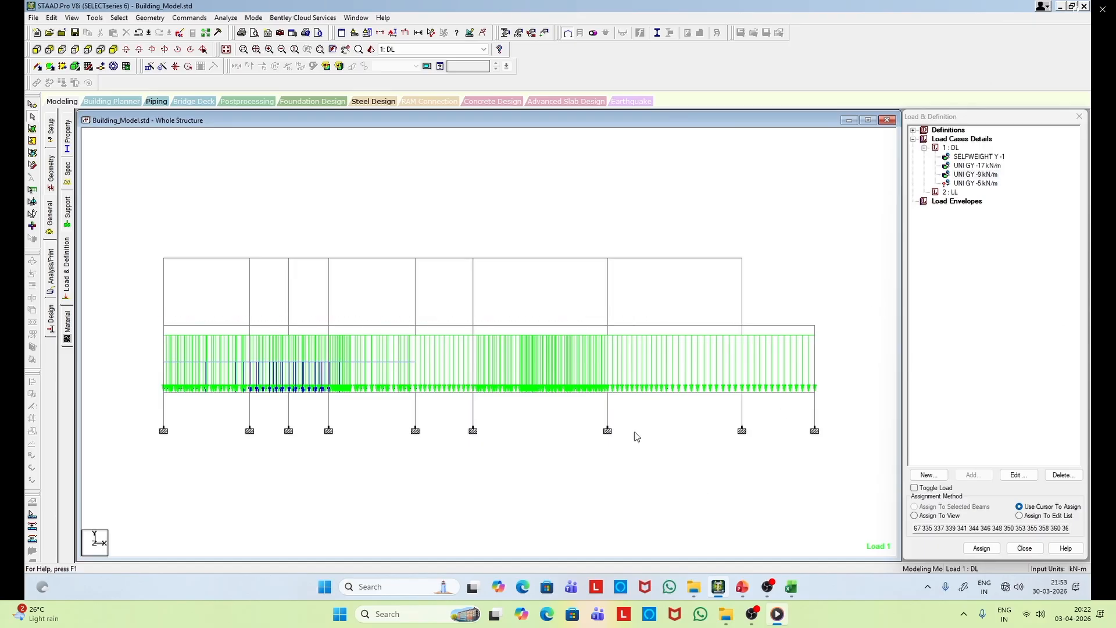
drag(144, 317, 837, 340)
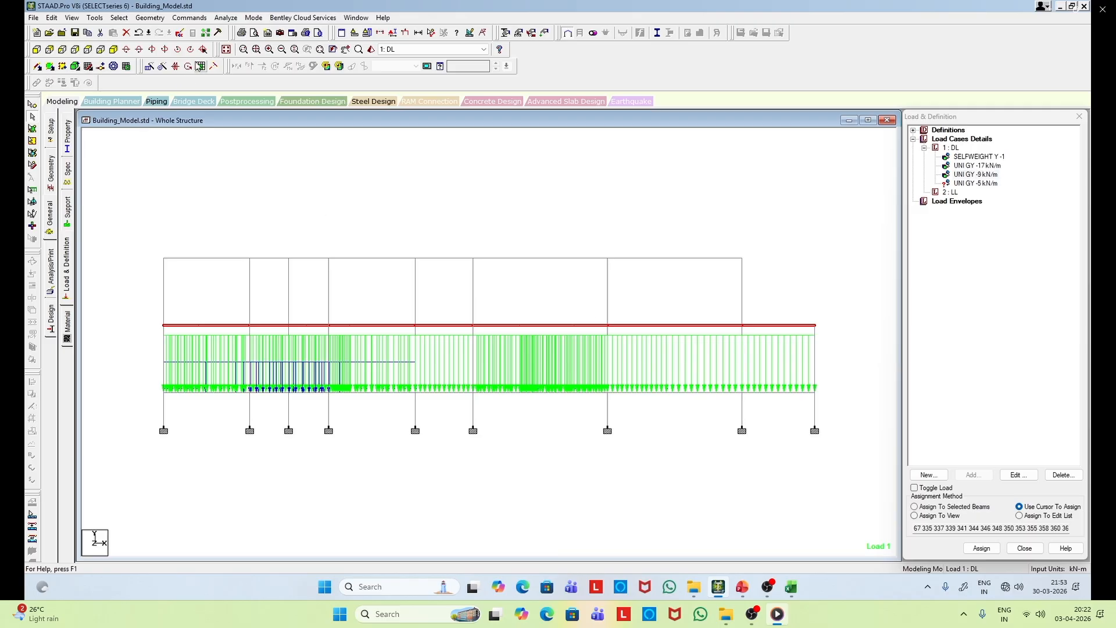
click(71, 18)
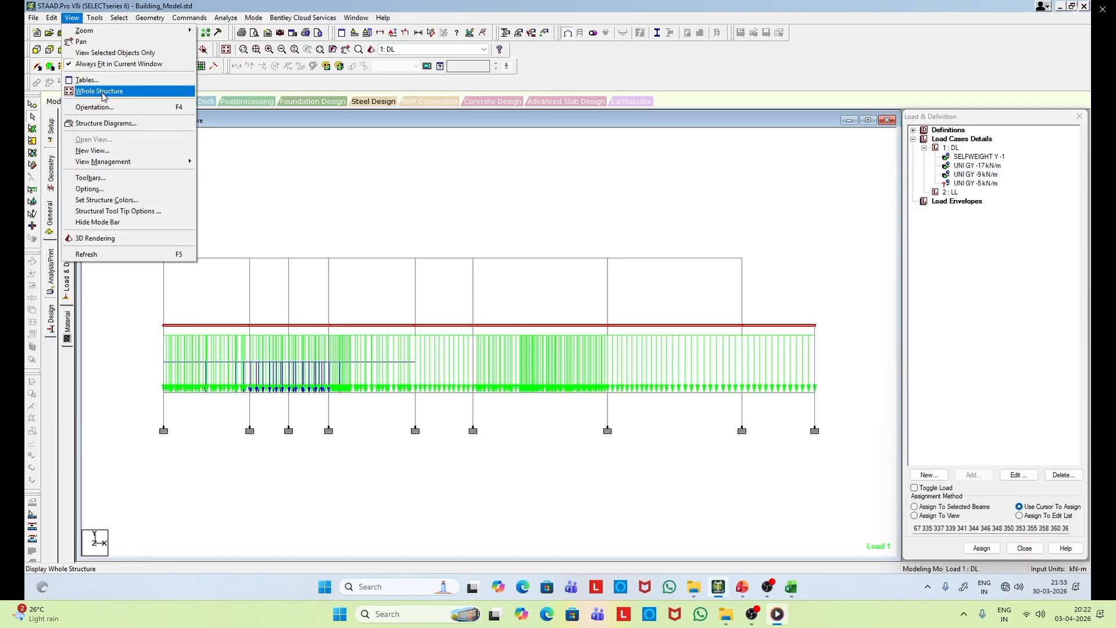
click(113, 52)
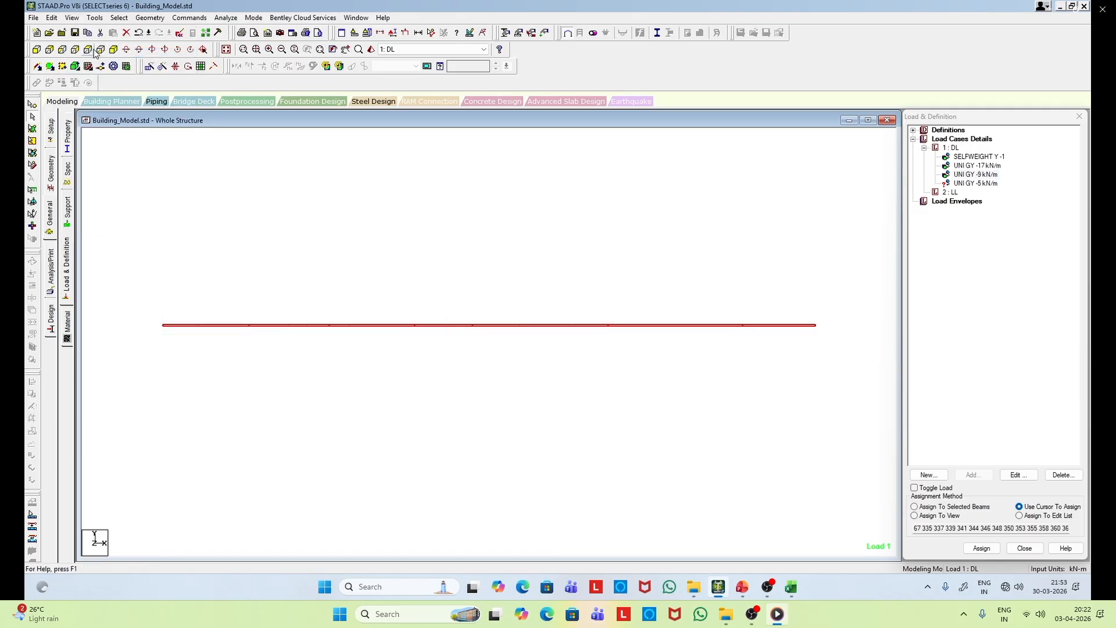
click(113, 51)
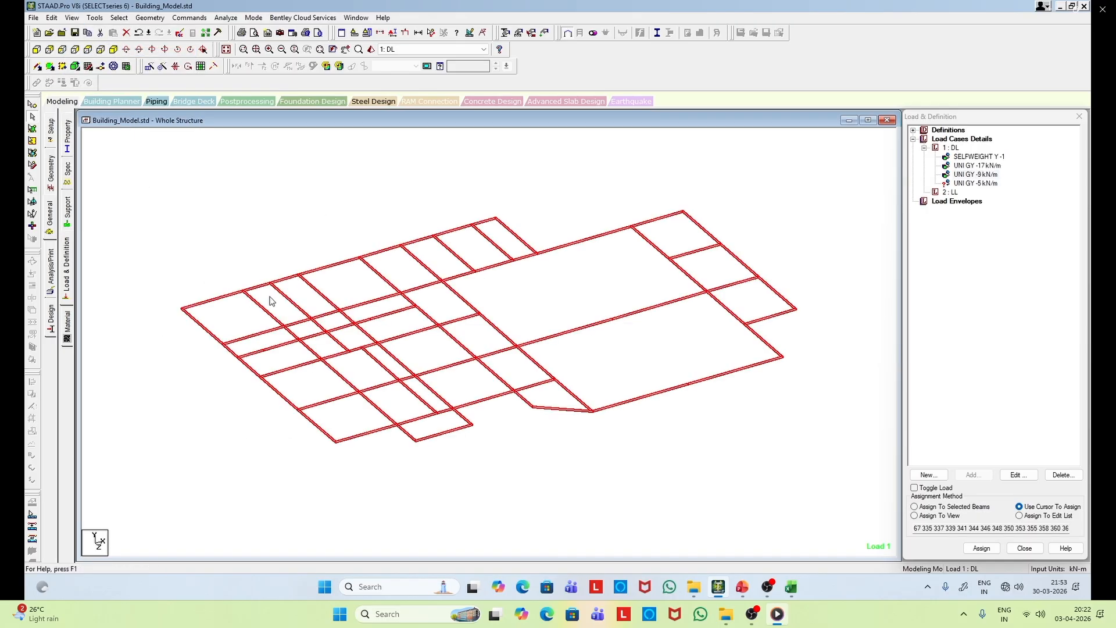
click(844, 228)
Step: Select all beams parallel to X plus the inclined edge beam on the middle level, and save the modified structure
click(975, 167)
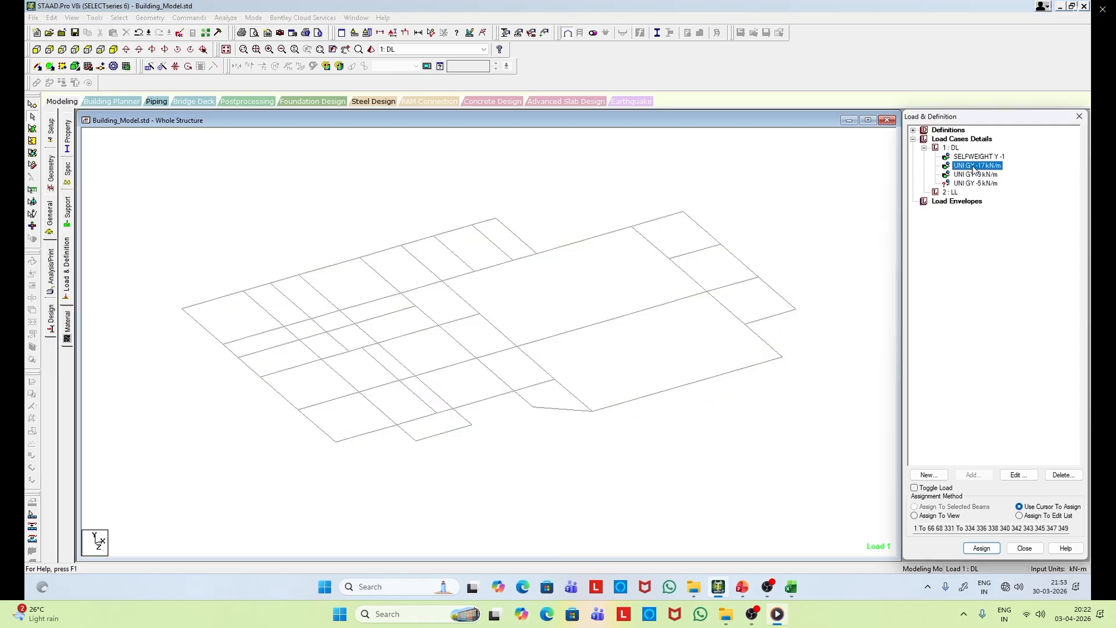
click(70, 20)
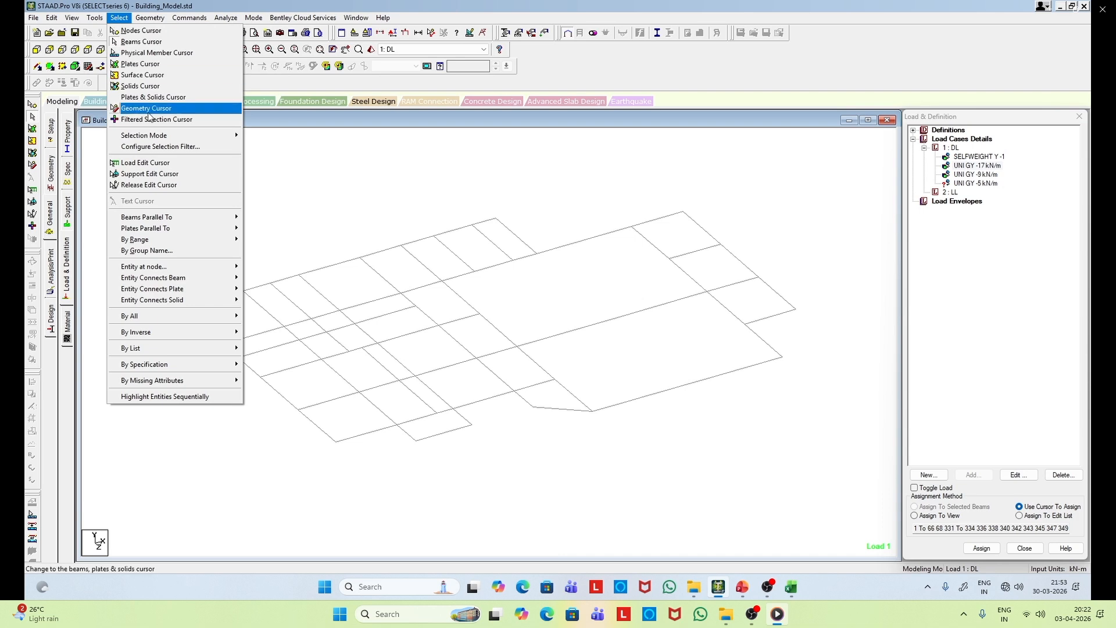
mouse_move(156, 220)
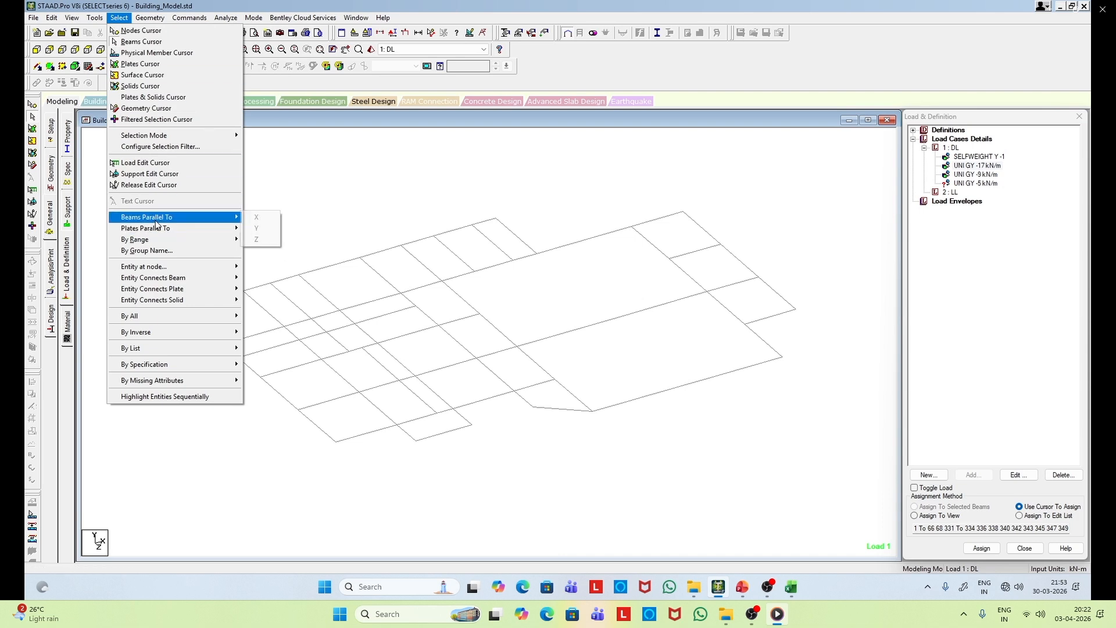
click(257, 217)
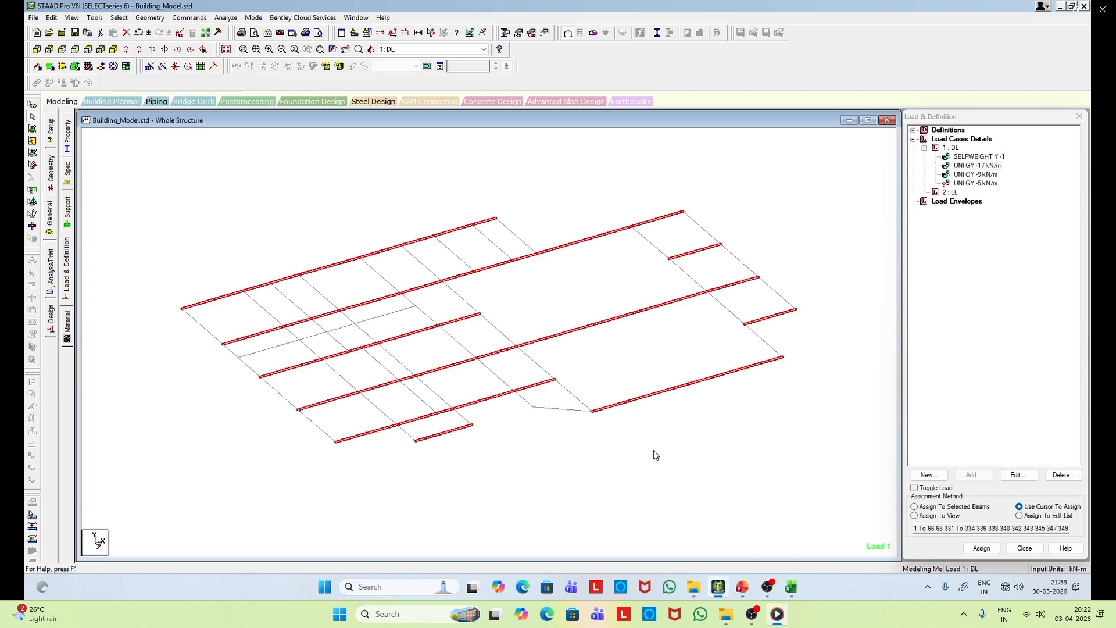
ctrl+click(576, 410)
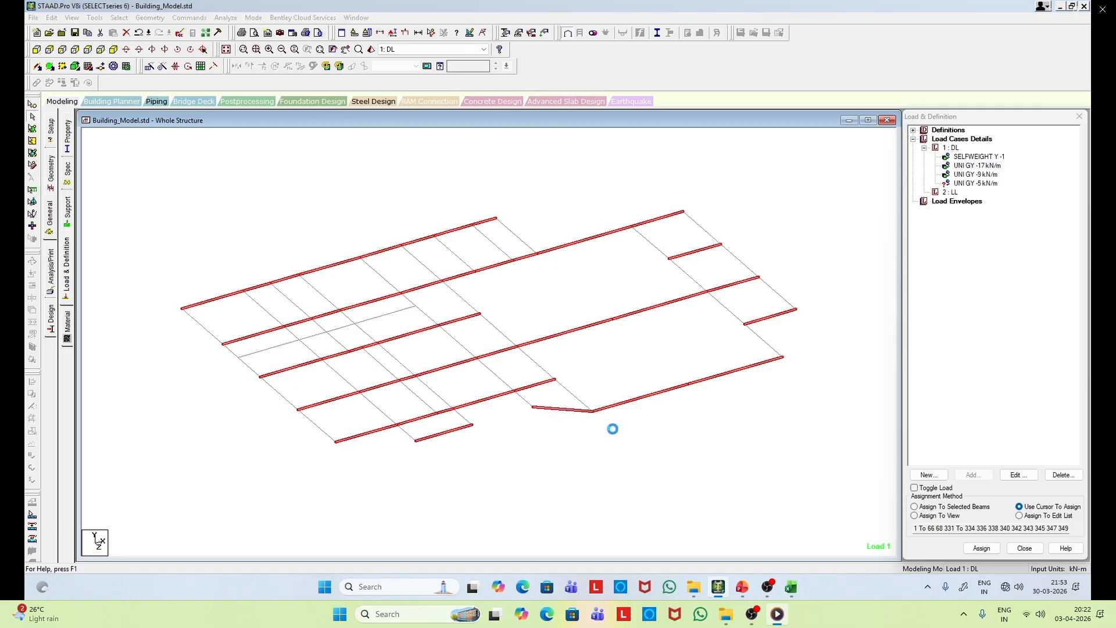
click(548, 319)
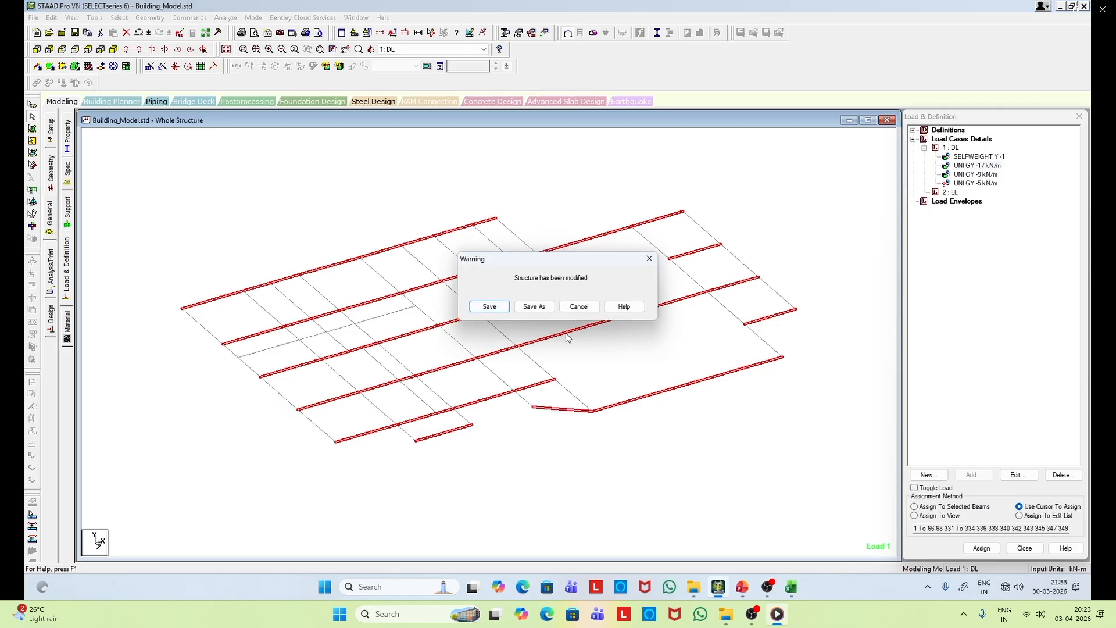
click(490, 312)
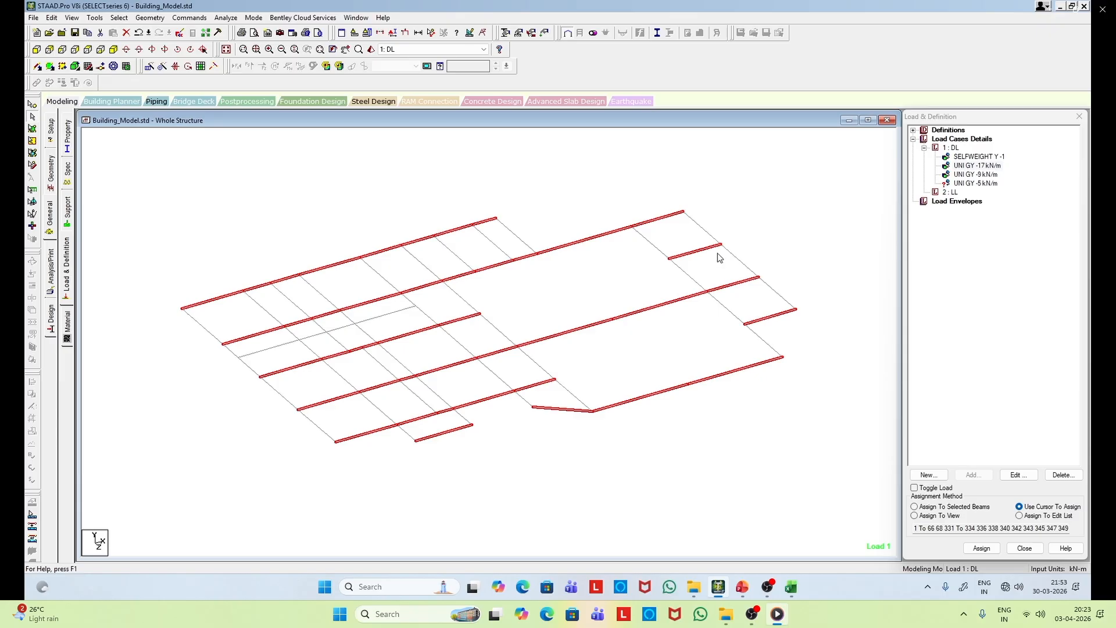
Step: Remove the four short X-direction beams in the end bay of the middle level from the selection
click(673, 215)
click(698, 250)
click(745, 282)
click(773, 315)
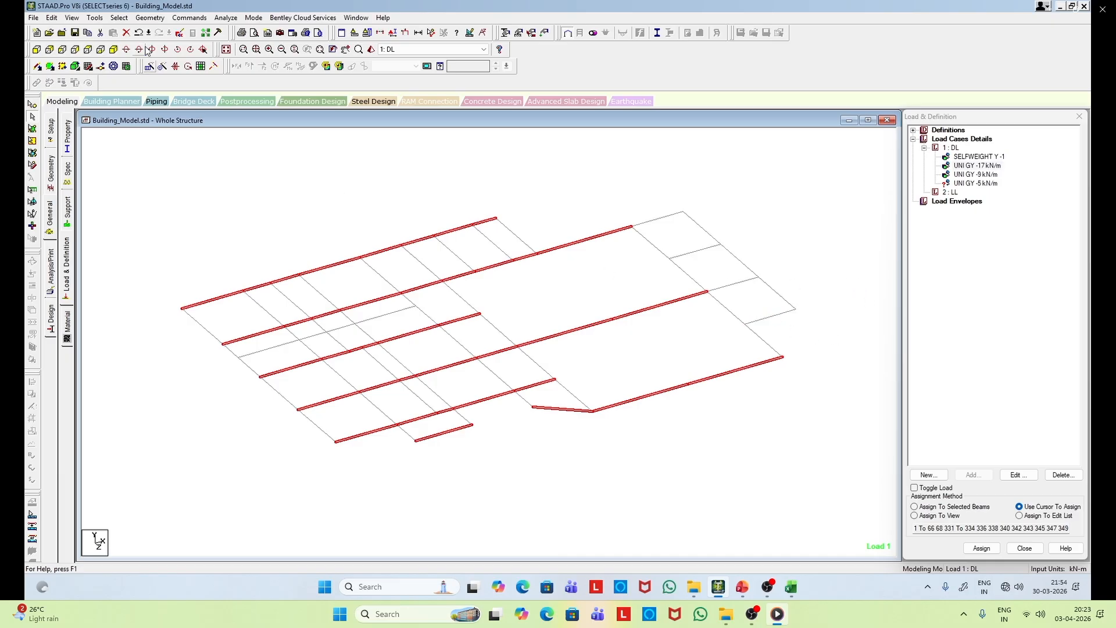
Step: Add the middle level's beams parallel to Z to the selection, leaving out the intermediate secondary beams and the outer end-bay beam line
click(119, 17)
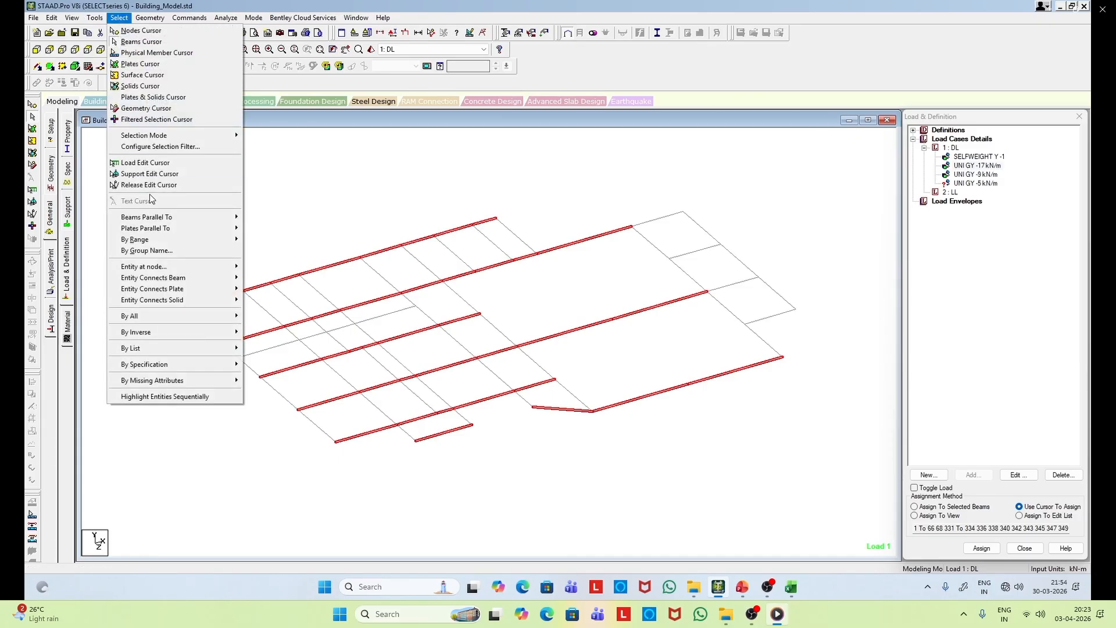
mouse_move(152, 221)
click(263, 239)
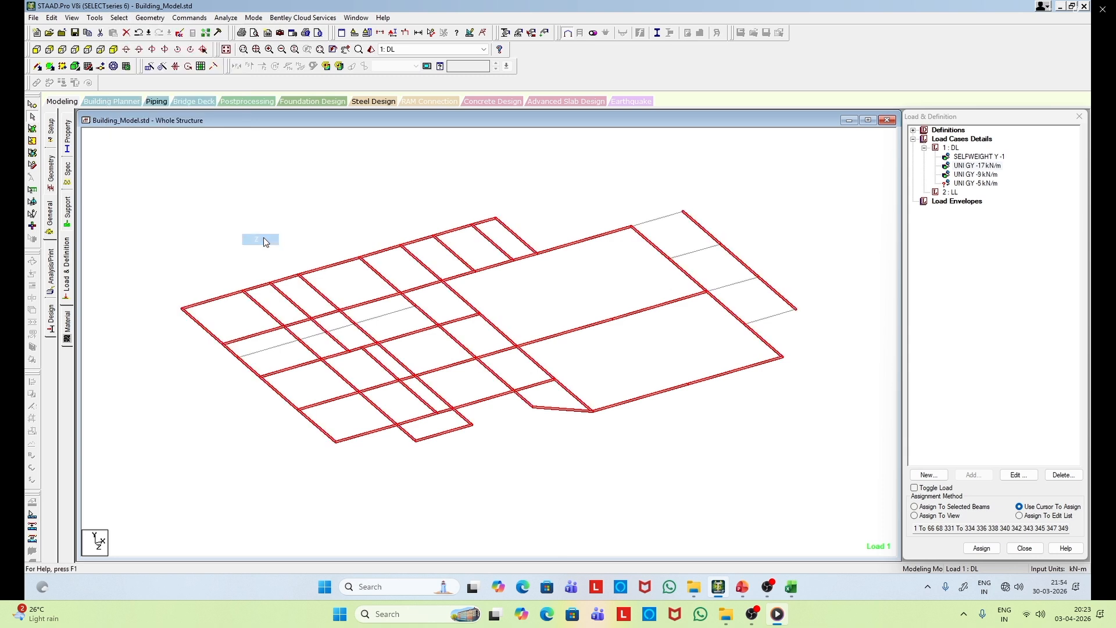
ctrl+click(298, 304)
ctrl+click(313, 320)
ctrl+click(326, 331)
ctrl+click(296, 310)
ctrl+click(315, 336)
ctrl+click(326, 327)
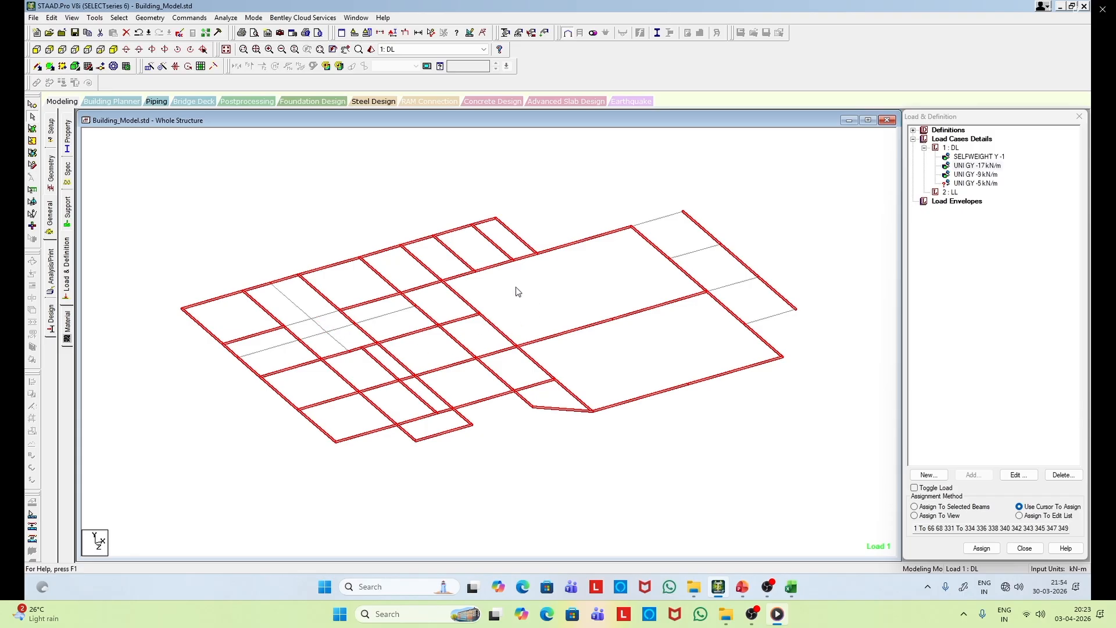
ctrl+click(462, 260)
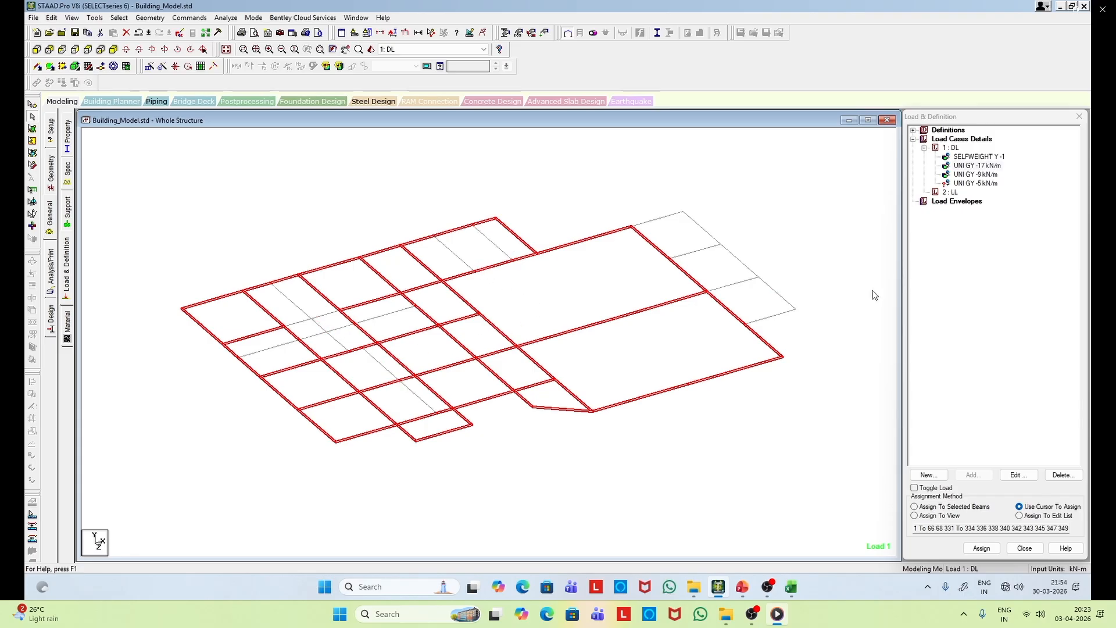
Step: Assign the -17 kN/m GY uniform load to the selected middle-level beams
click(971, 166)
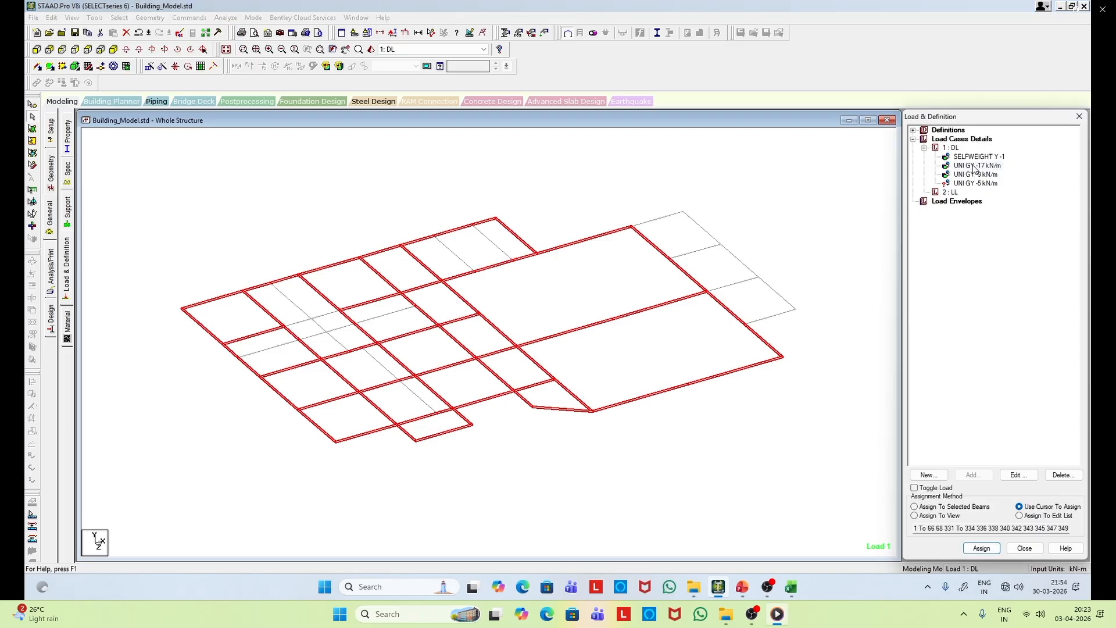
click(946, 508)
click(977, 549)
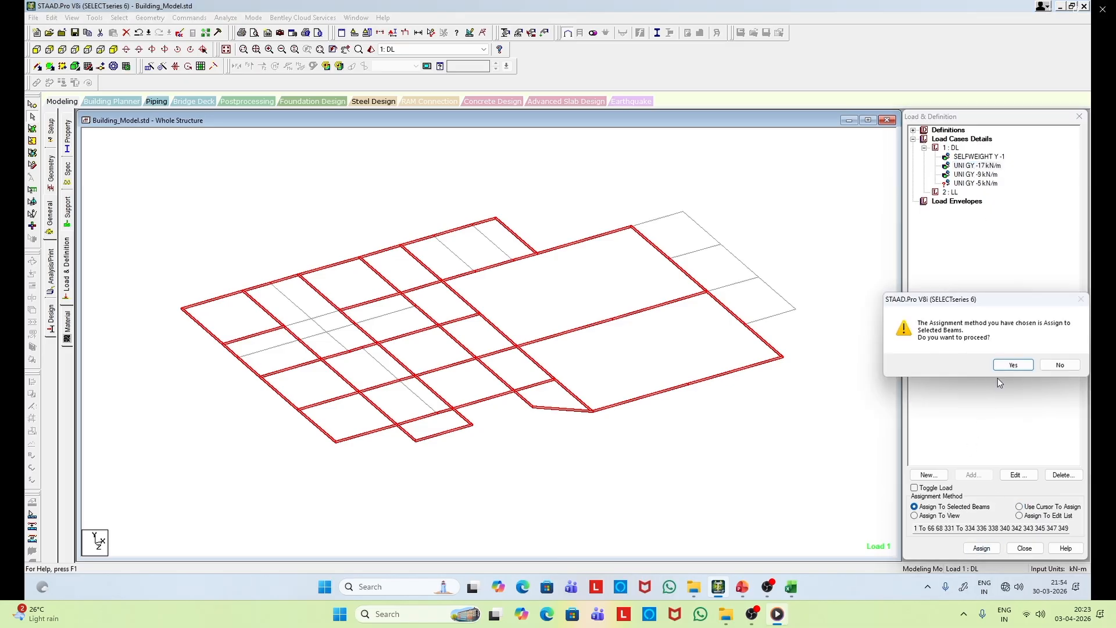
click(1009, 363)
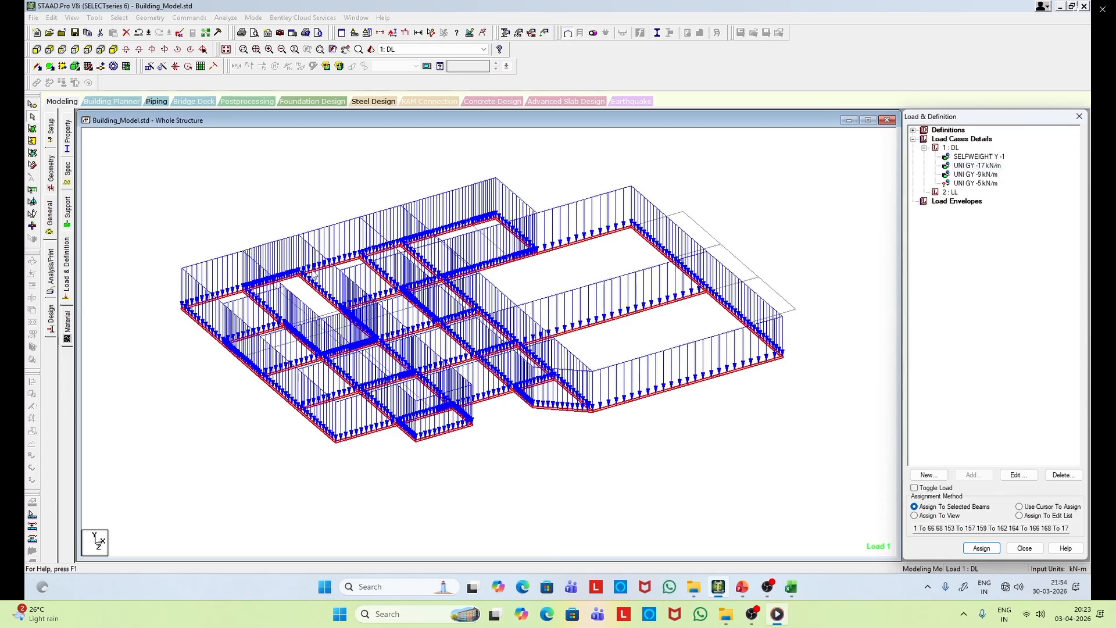
Step: In plan view, select the interior secondary beams of the middle level and assign them the -9 kN/m GY uniform load
click(88, 49)
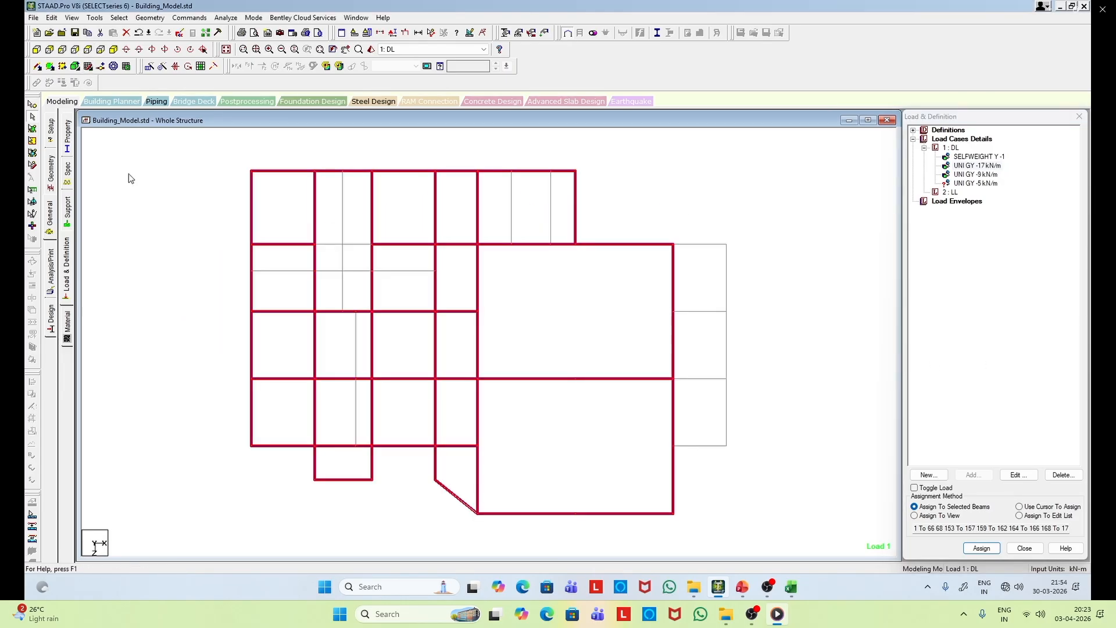
click(341, 213)
ctrl+click(342, 265)
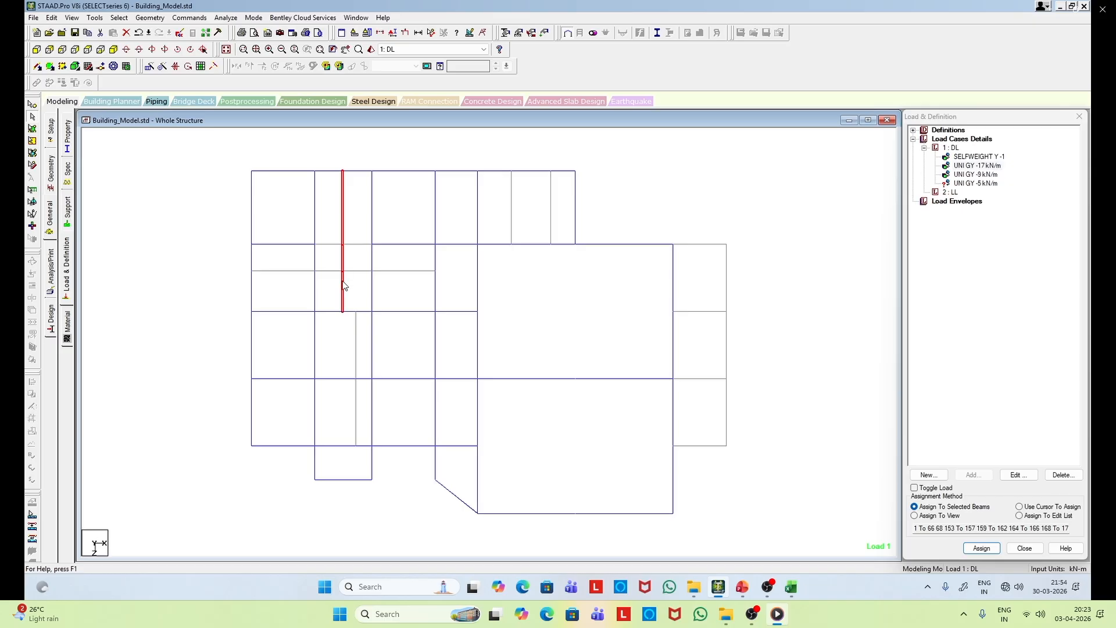
ctrl+click(320, 272)
ctrl+click(294, 271)
ctrl+click(363, 271)
ctrl+click(387, 271)
ctrl+click(356, 330)
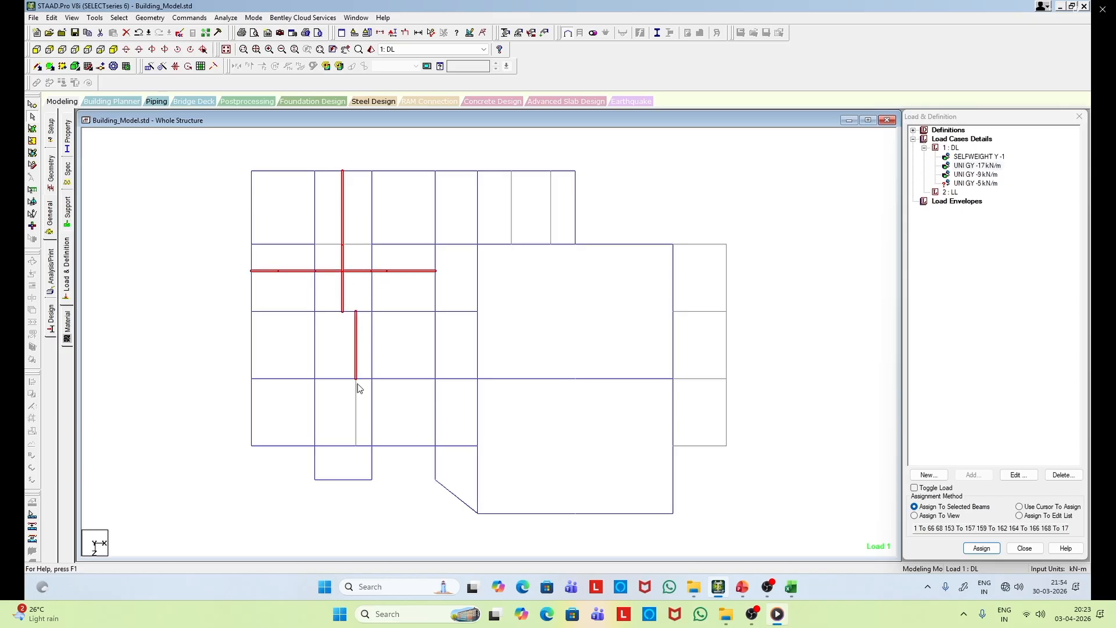
ctrl+click(355, 421)
click(973, 172)
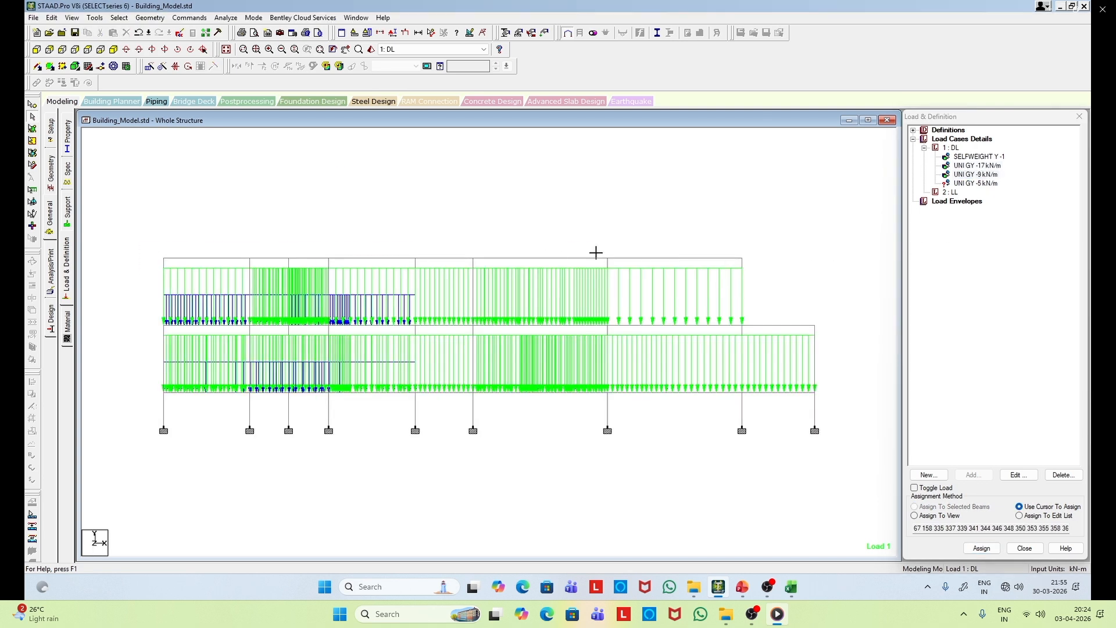
Step: Isolate the topmost beam level of the whole structure, show it in isometric view, and clear the selection
drag(139, 244, 755, 269)
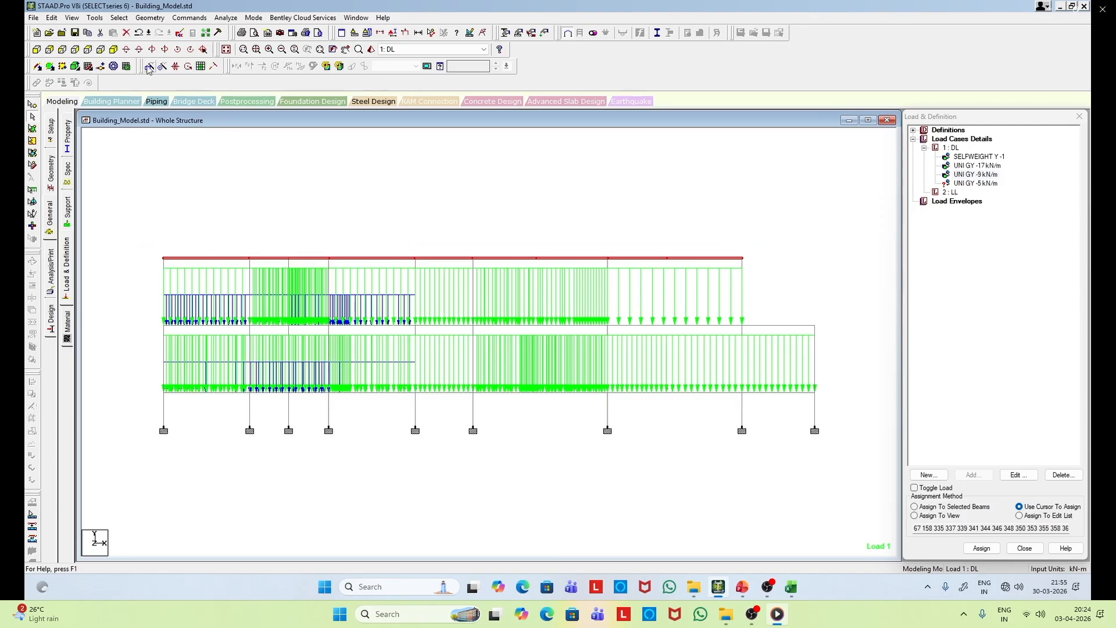
click(73, 19)
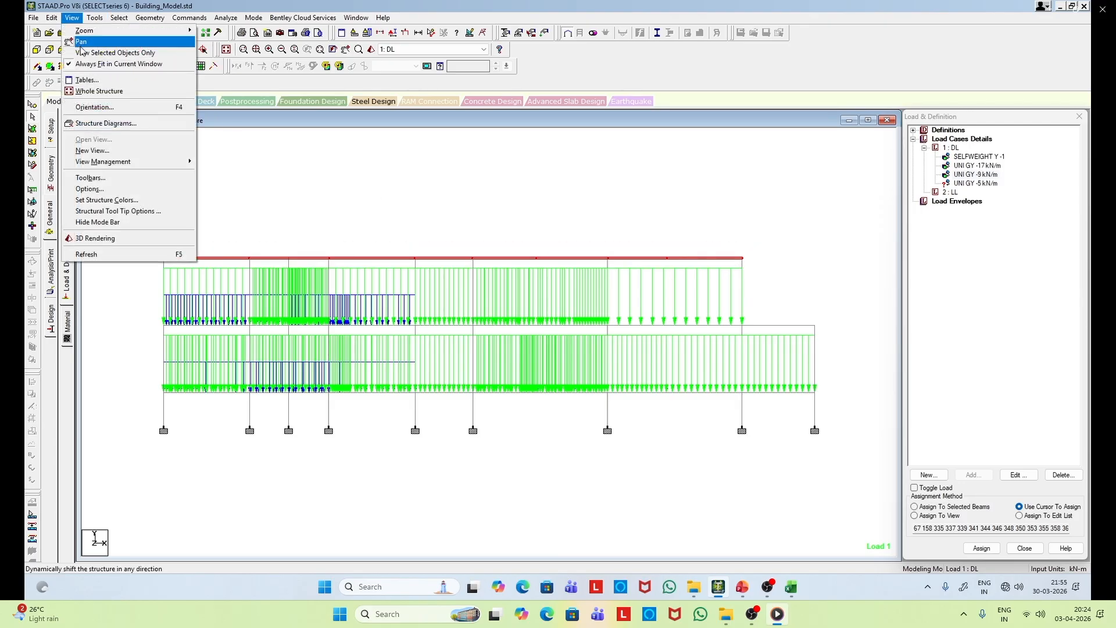
click(99, 53)
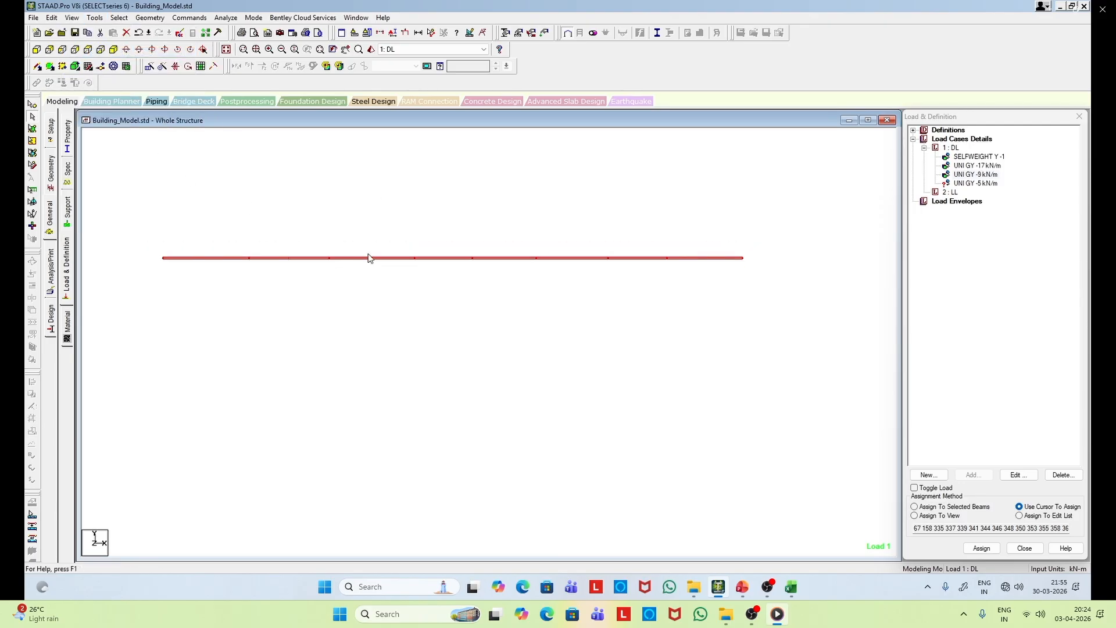
click(113, 65)
click(312, 200)
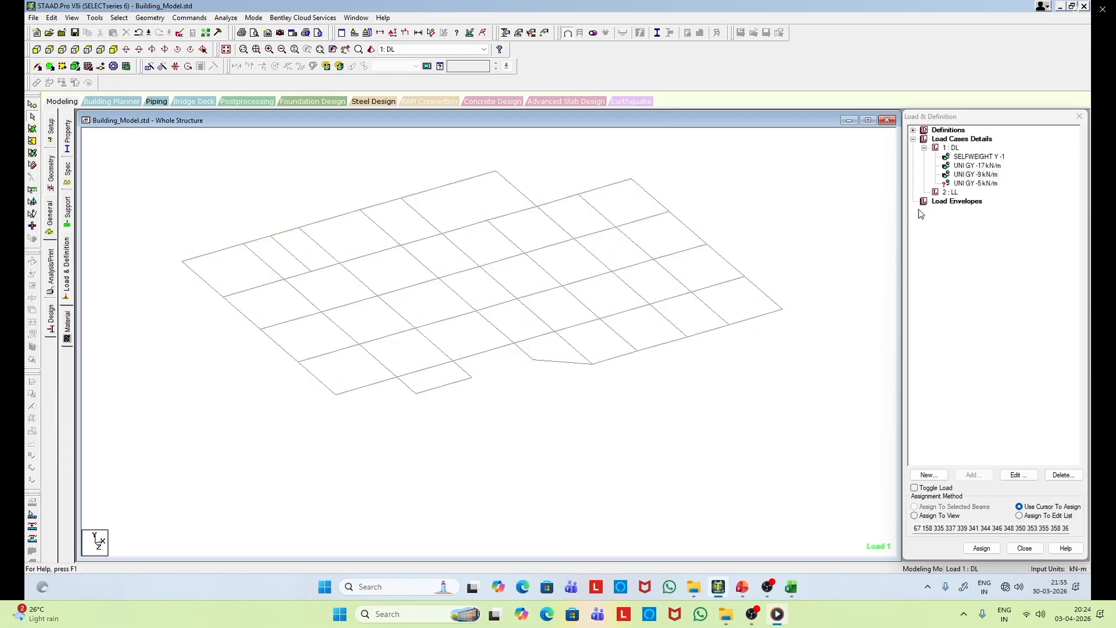
Step: Select all outer perimeter beams of the top level for the -5 kN/m GY load, leaving out the small projecting bay
click(968, 183)
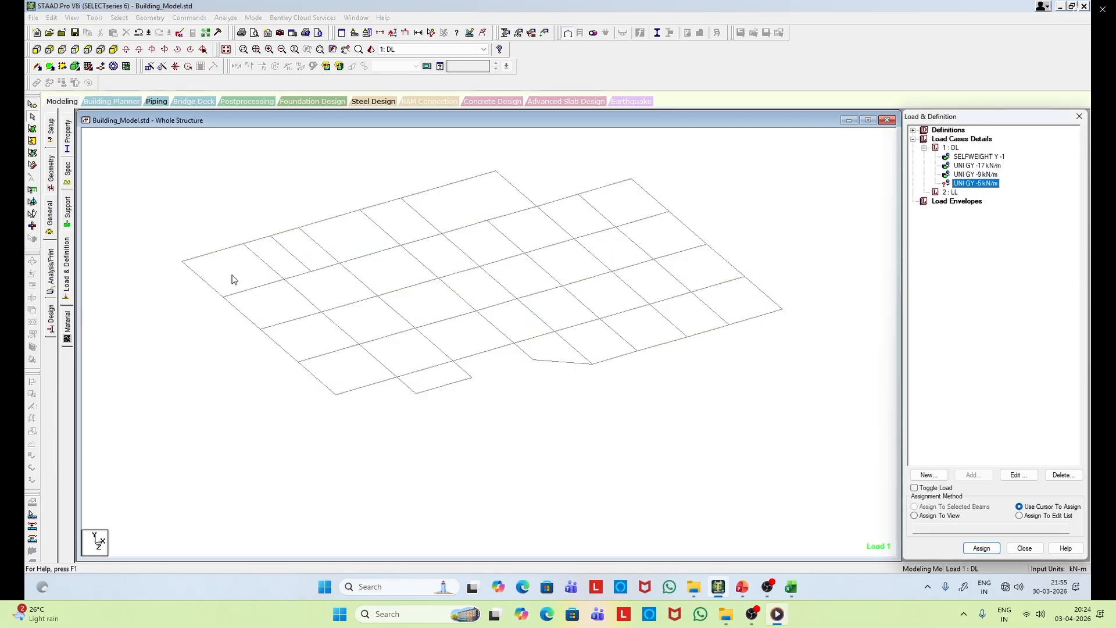
click(240, 246)
ctrl+click(255, 241)
ctrl+click(286, 231)
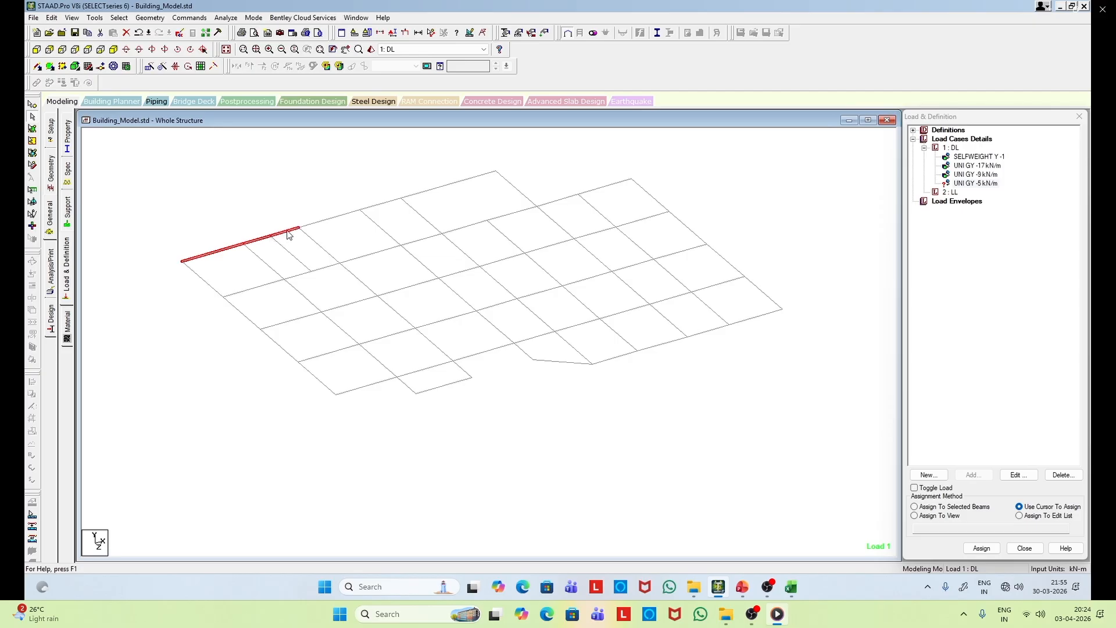
ctrl+click(318, 222)
ctrl+click(375, 206)
ctrl+click(429, 191)
ctrl+click(211, 285)
ctrl+click(242, 314)
ctrl+click(726, 261)
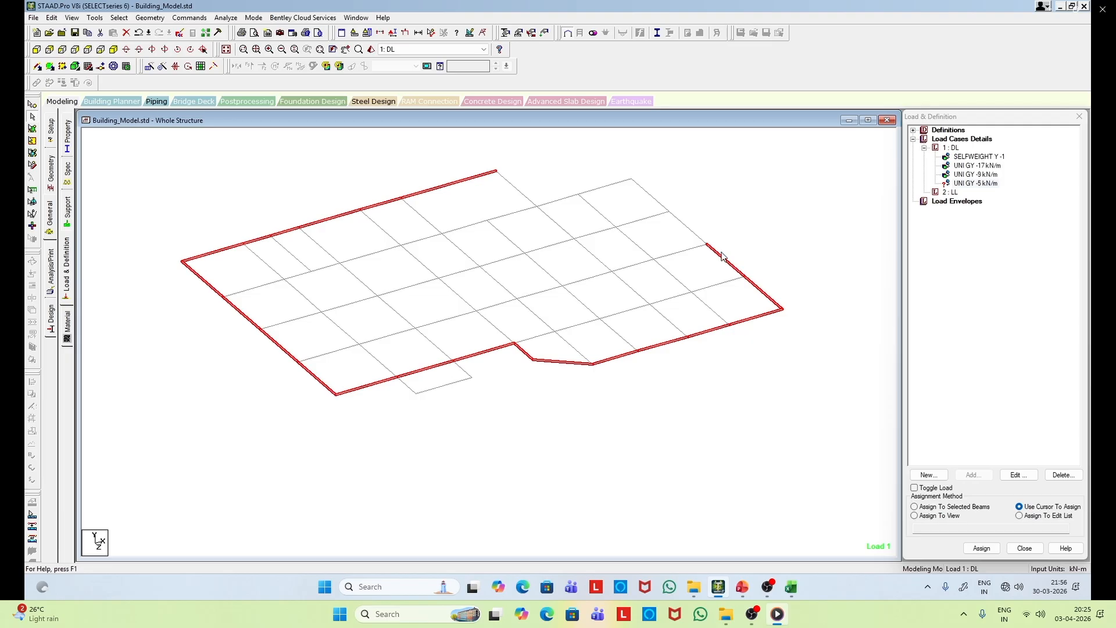
ctrl+click(704, 241)
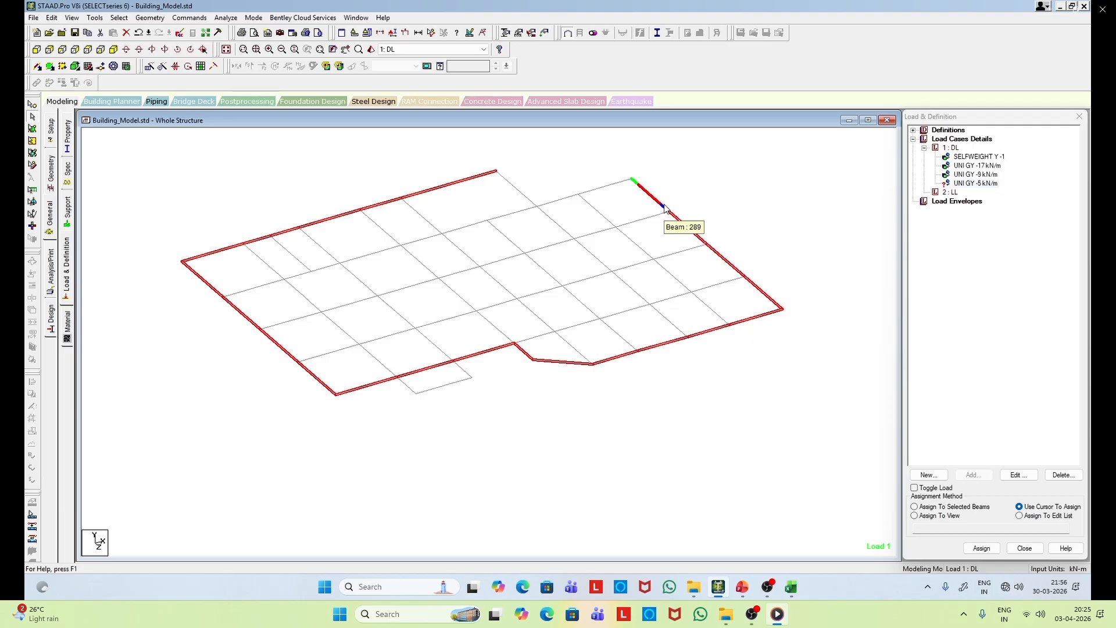
click(621, 185)
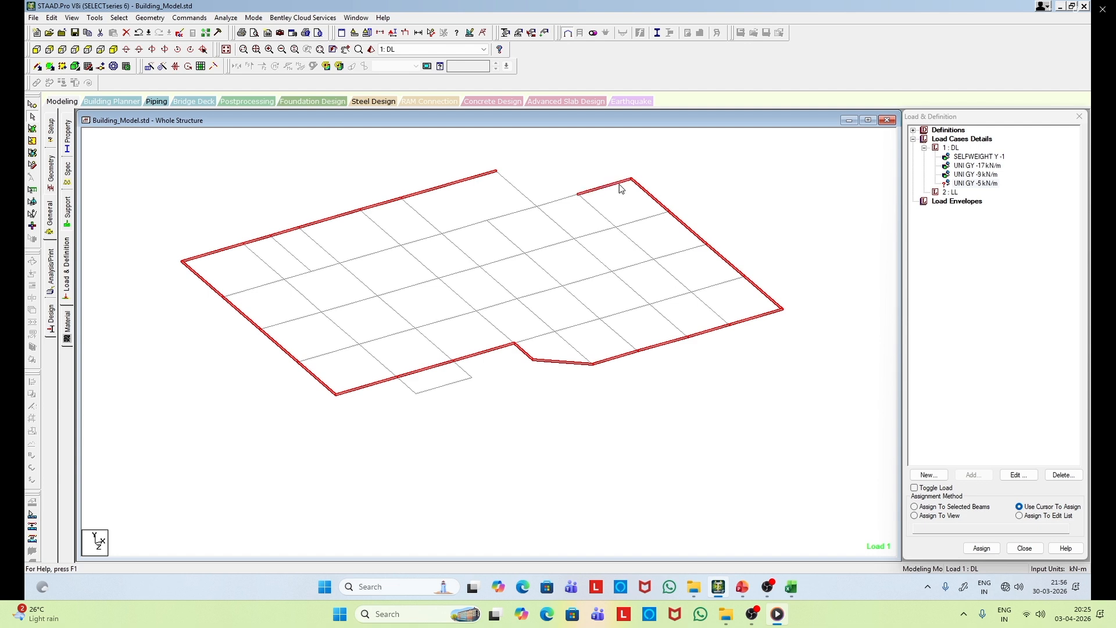
click(533, 204)
click(509, 182)
Step: Assign the -5 kN/m GY uniform load to the selected perimeter beams
click(977, 185)
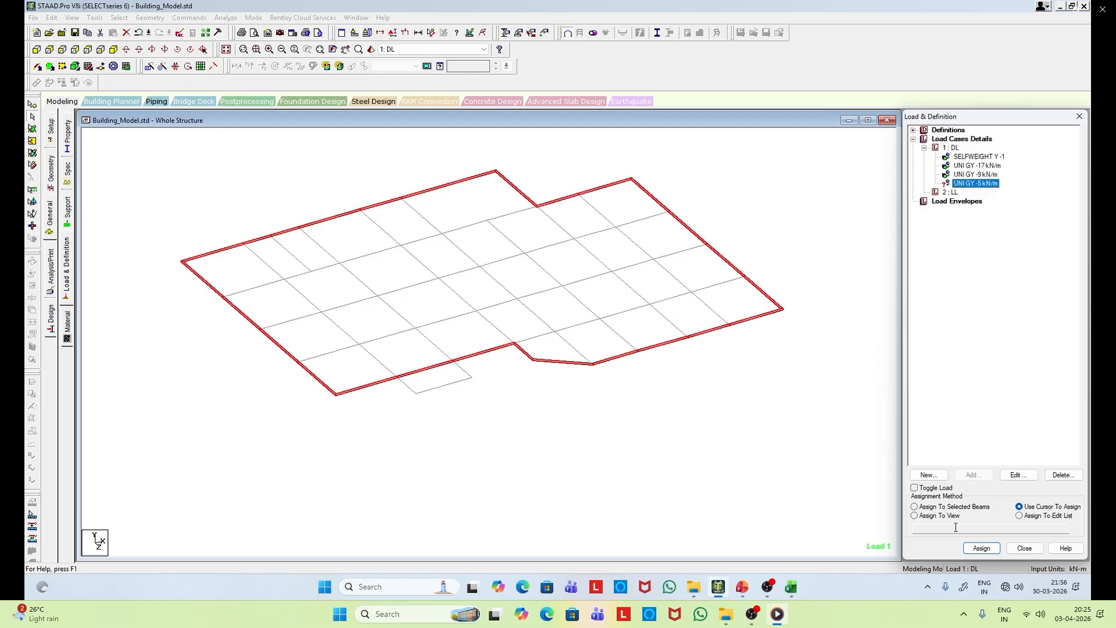
click(962, 507)
click(981, 550)
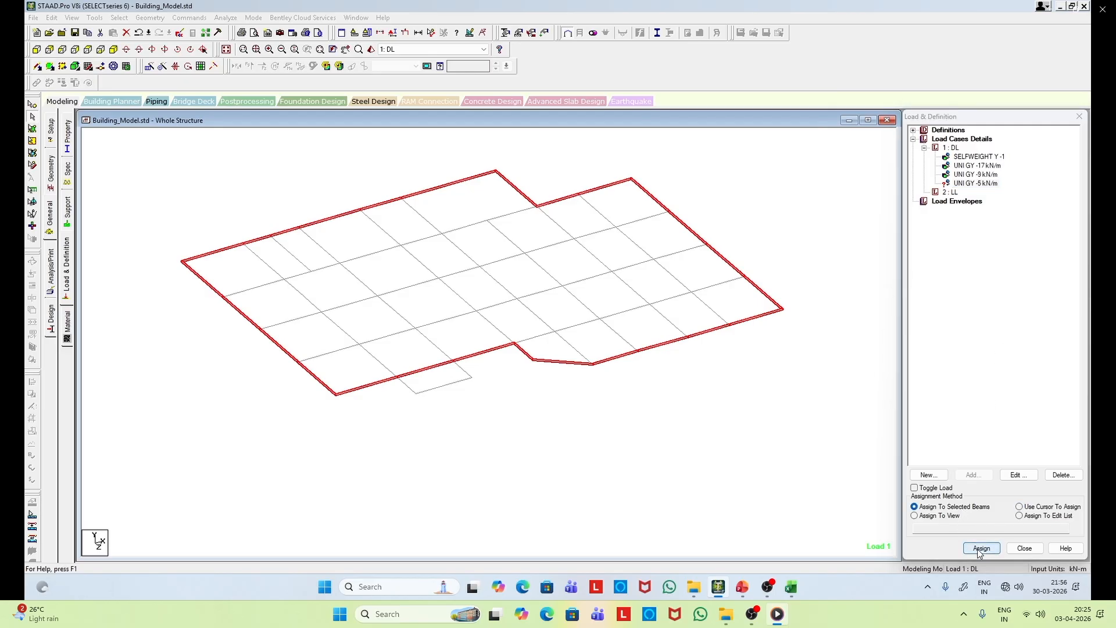
click(1012, 365)
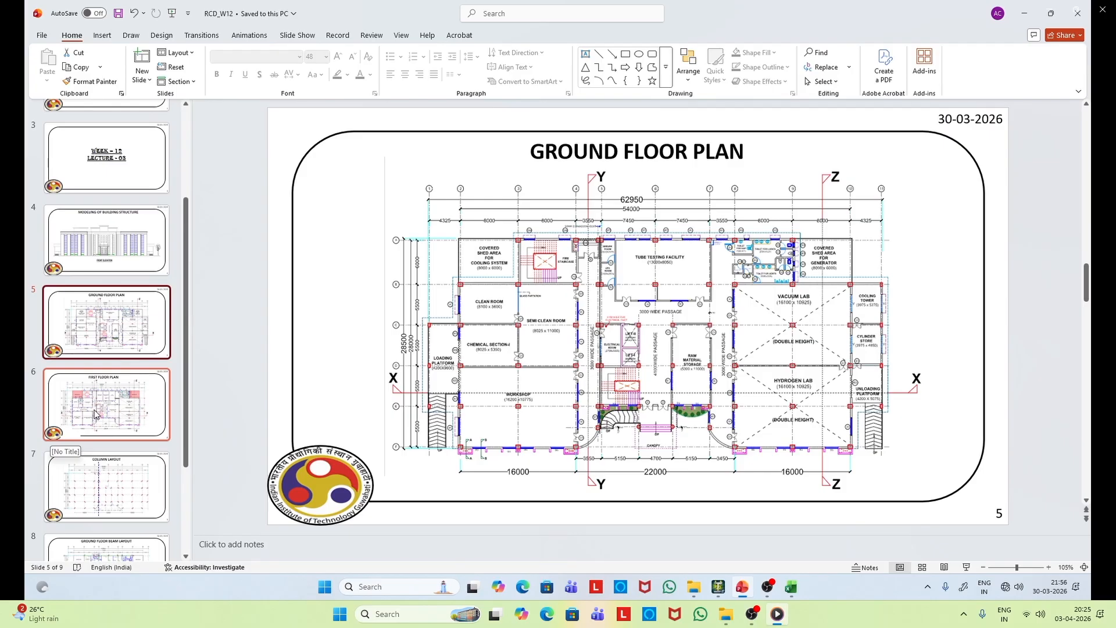
Step: Show the ground floor plan slide full screen in PowerPoint and review the room layout
click(967, 568)
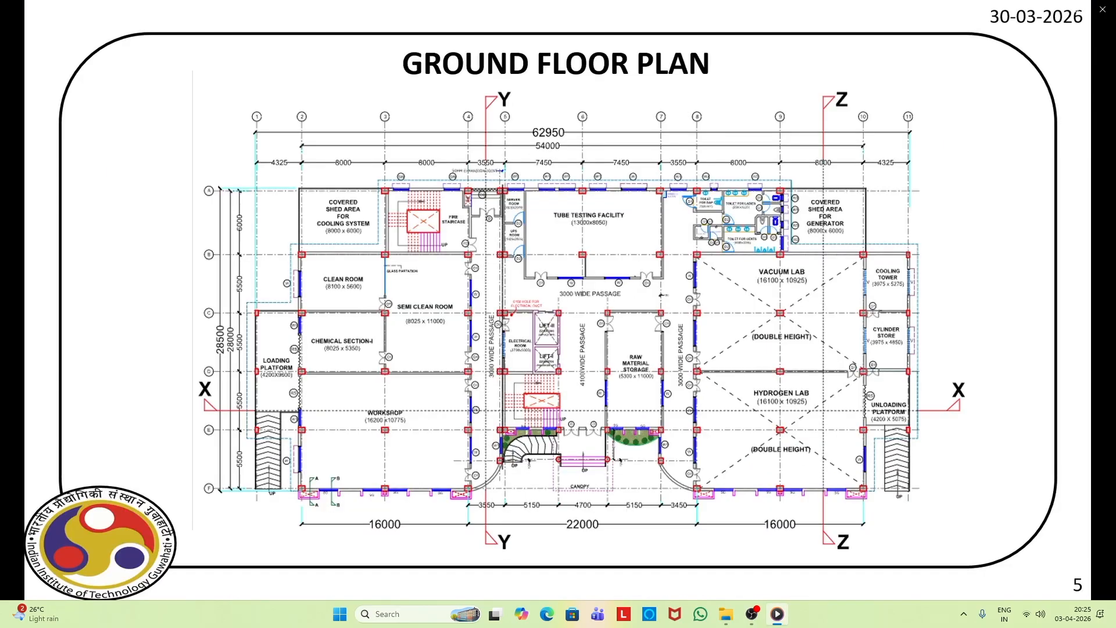
click(972, 555)
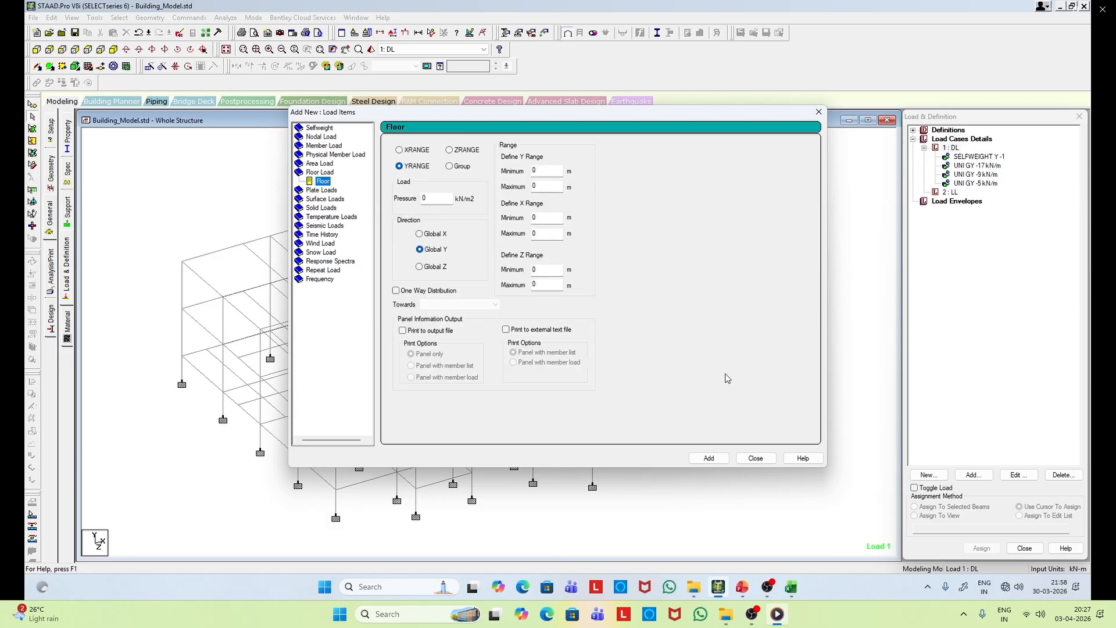
Step: Check the slab dead load calculation in the Excel sheet, and set the floor load pressure to -6.2 kN/m2 in STAAD.Pro
click(791, 588)
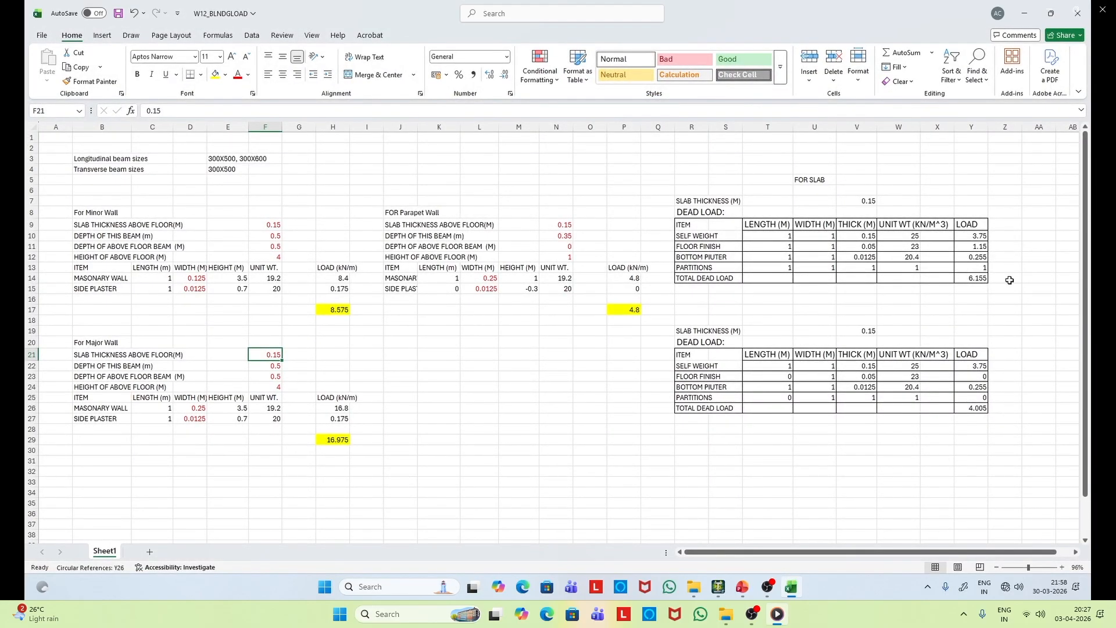
click(1027, 7)
click(433, 198)
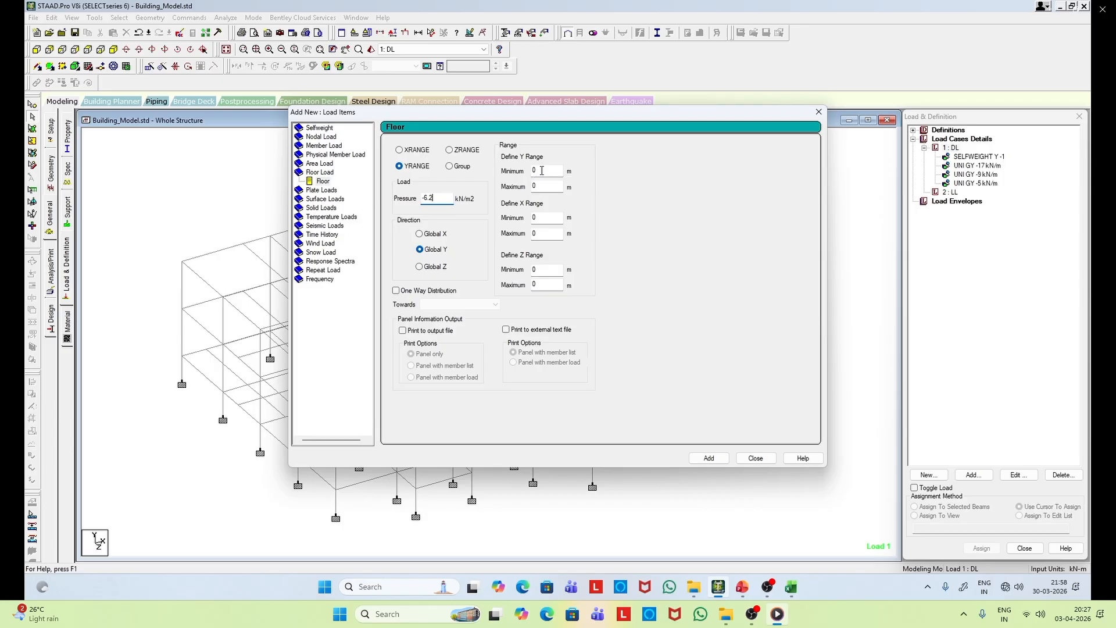
Step: Set the floor load's Y range to a minimum of 2 m and a maximum of 3 m, accepting the auto save
click(546, 184)
click(546, 170)
key(BackSpace)
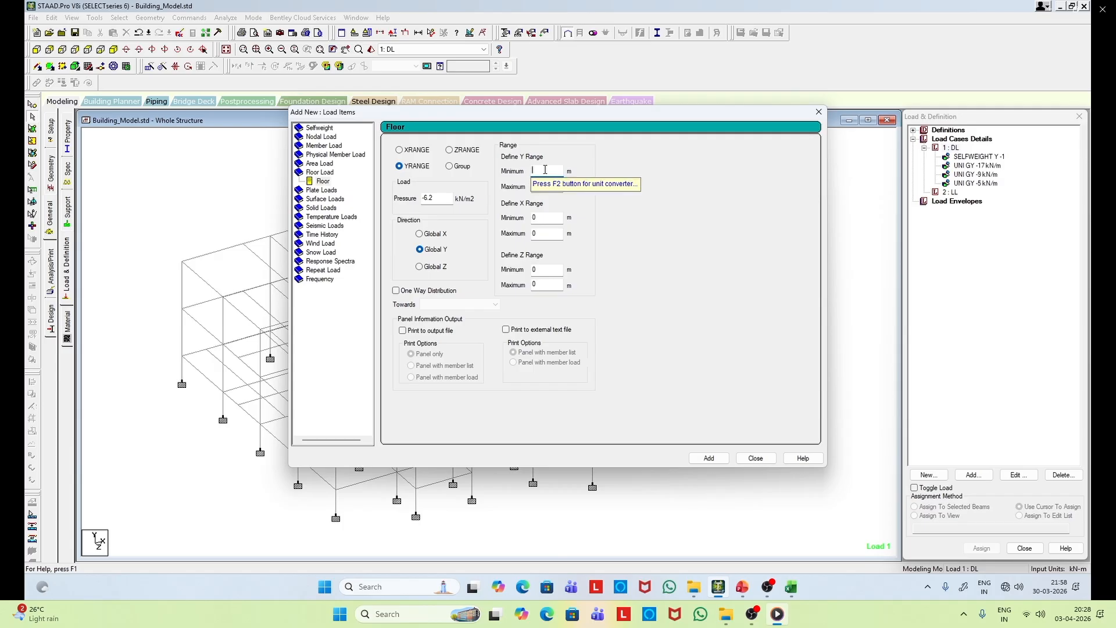
text(2)
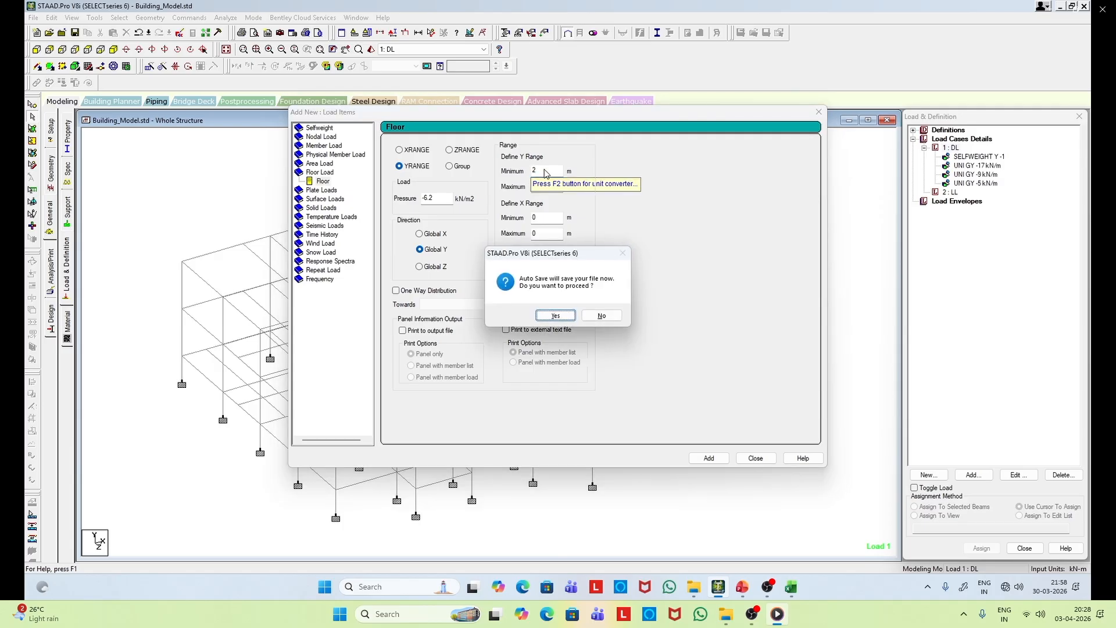
click(556, 316)
click(493, 306)
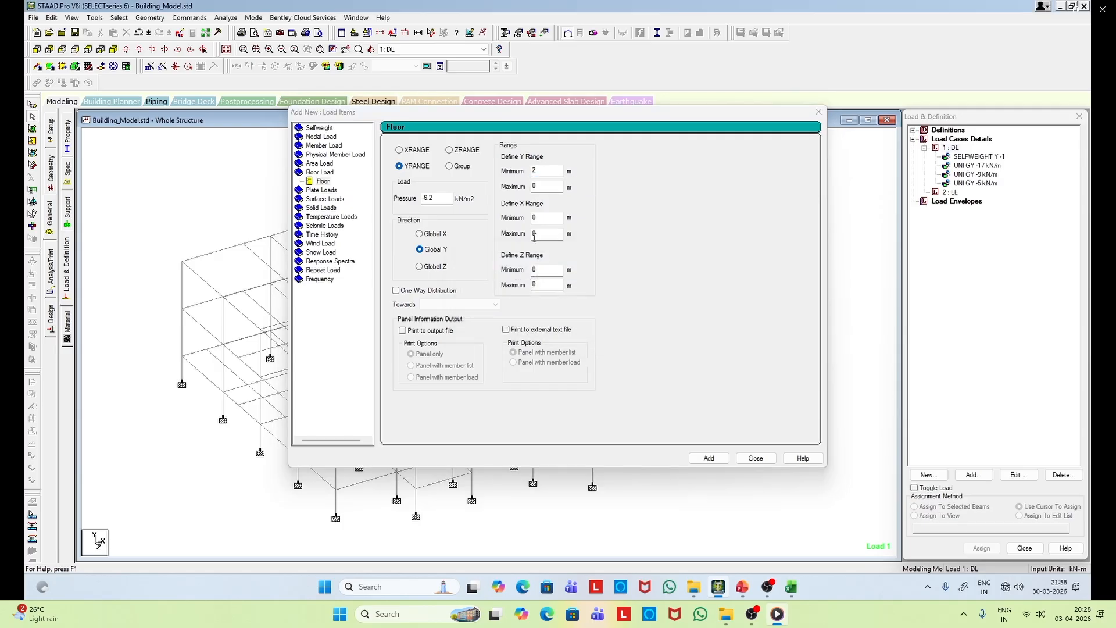
click(546, 184)
key(BackSpace)
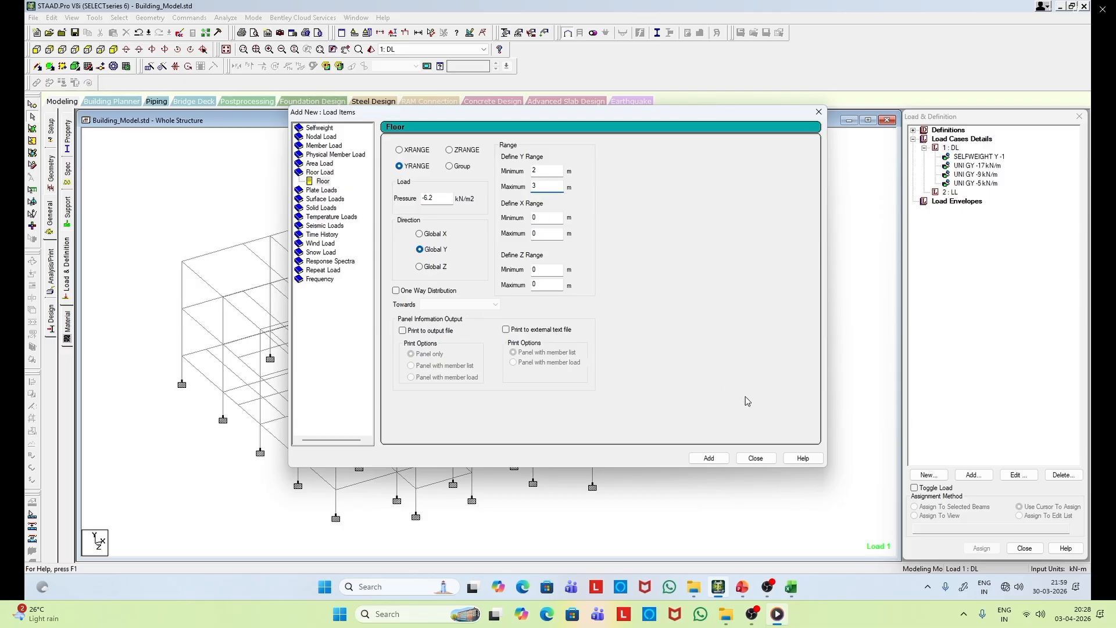
Step: Add the Global Y floor load to the DL case and select it to display its distribution on the structure
click(719, 461)
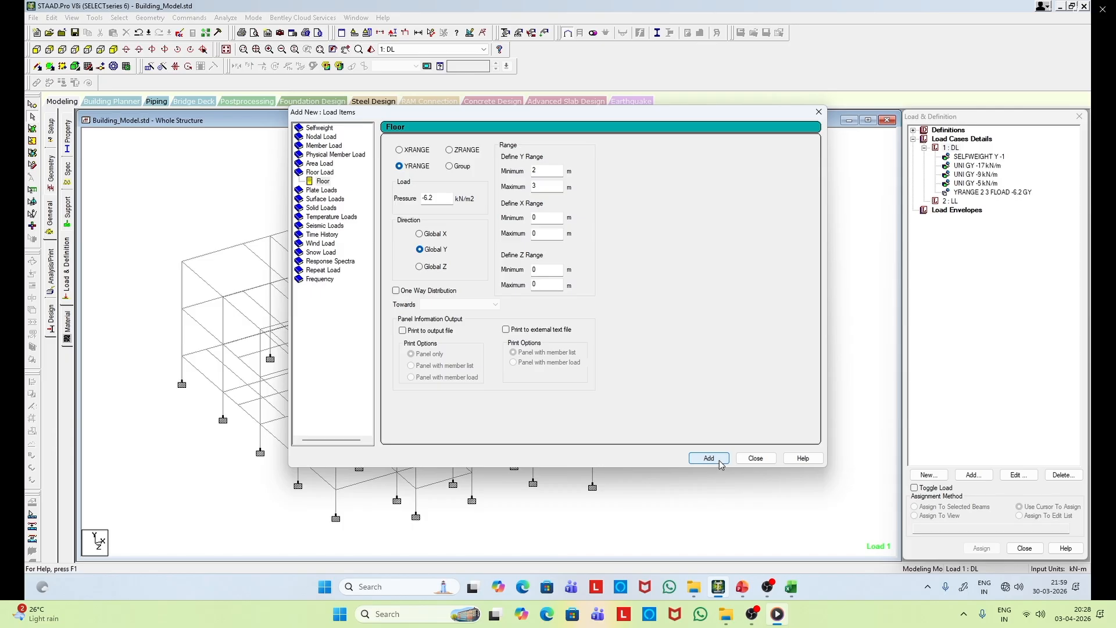
click(755, 459)
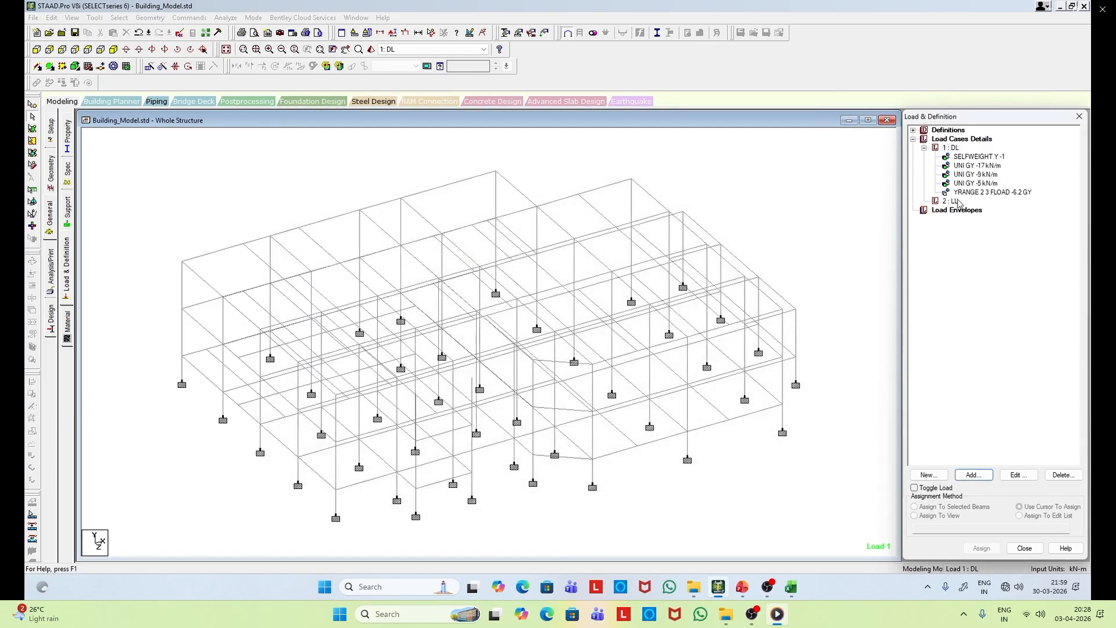
click(961, 196)
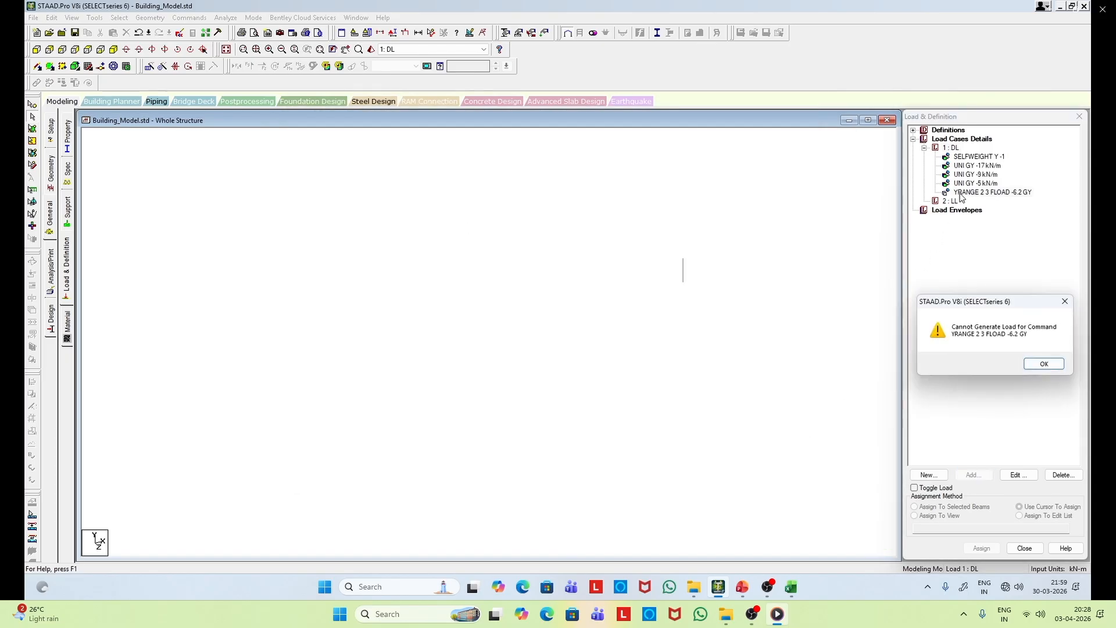
click(1045, 365)
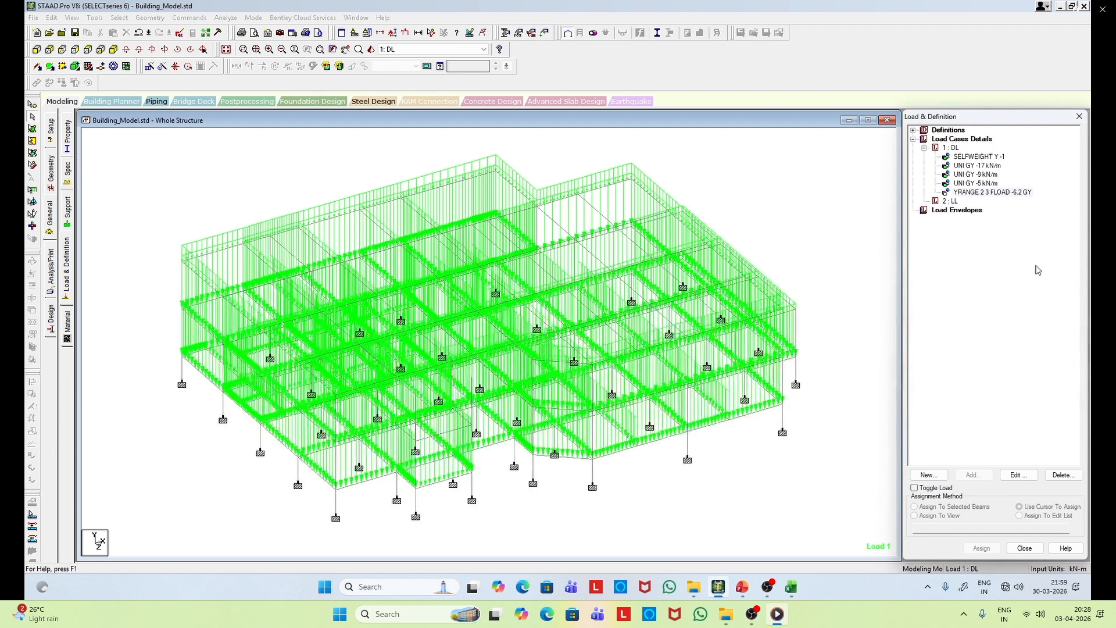
Step: Change the -6.2 kN/m2 floor load in the DL case to a Y range of 3 m minimum and 4 m maximum
click(995, 196)
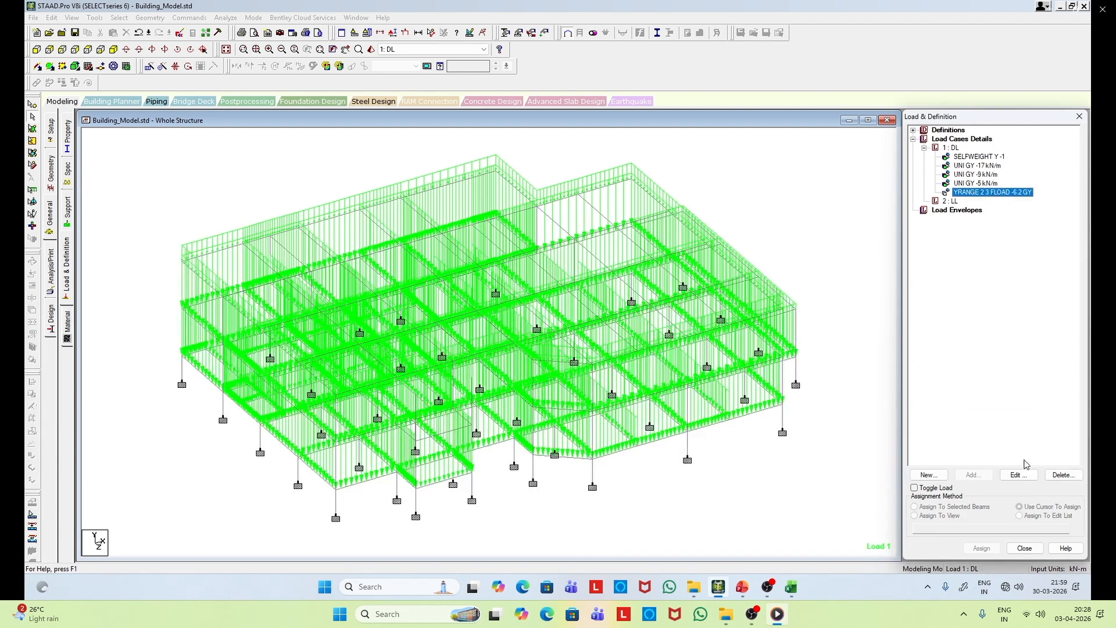
click(1016, 475)
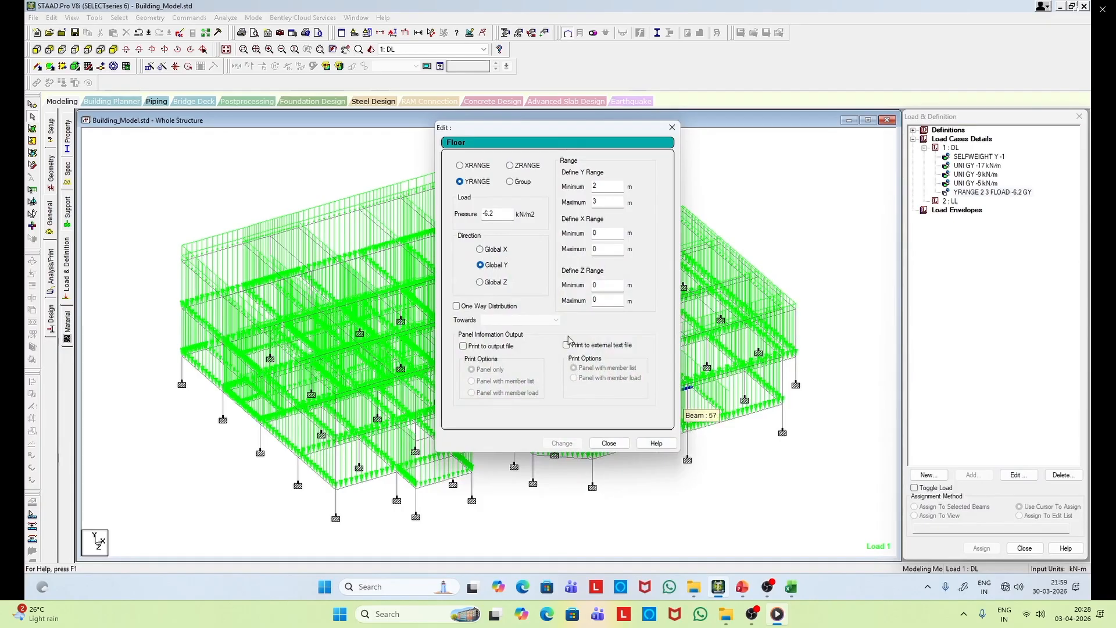
text(3)
click(605, 199)
text(4)
click(561, 443)
click(602, 447)
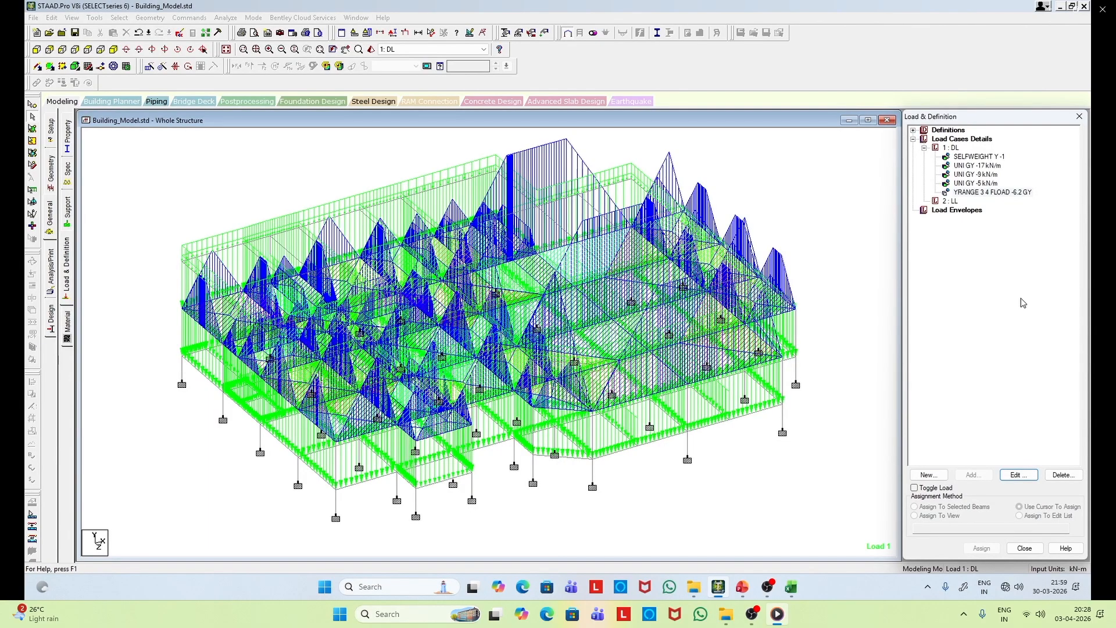
Step: Check the Excel load sheet, add a -4 kN/m2 Global Y floor load over Y 7 to 8 m to the DL case, and display it
click(792, 584)
click(792, 585)
click(1008, 193)
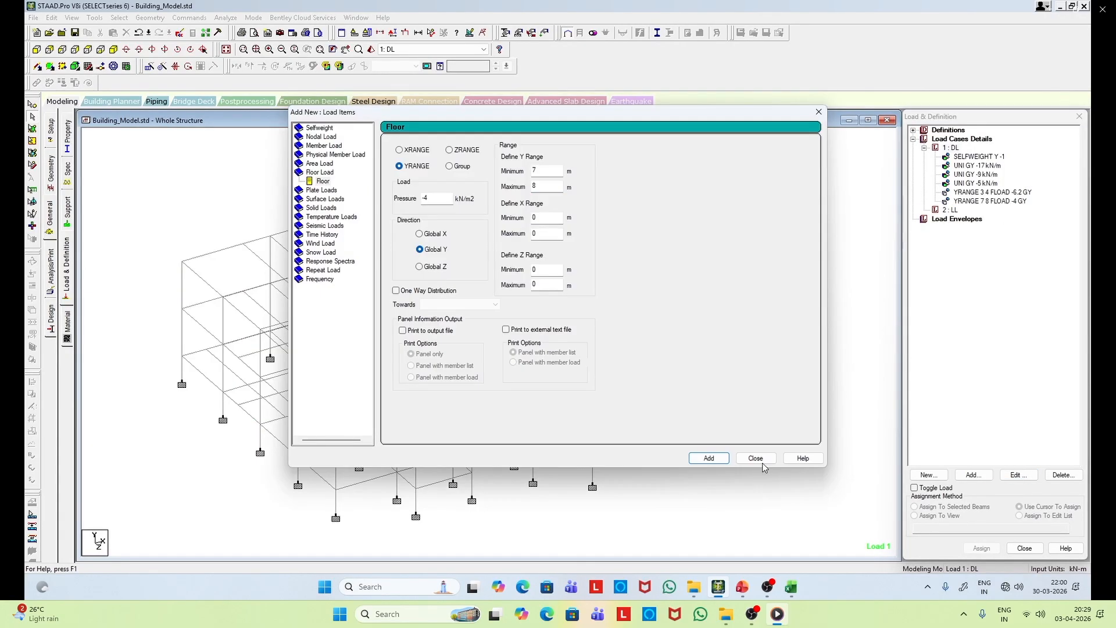
click(763, 463)
click(988, 201)
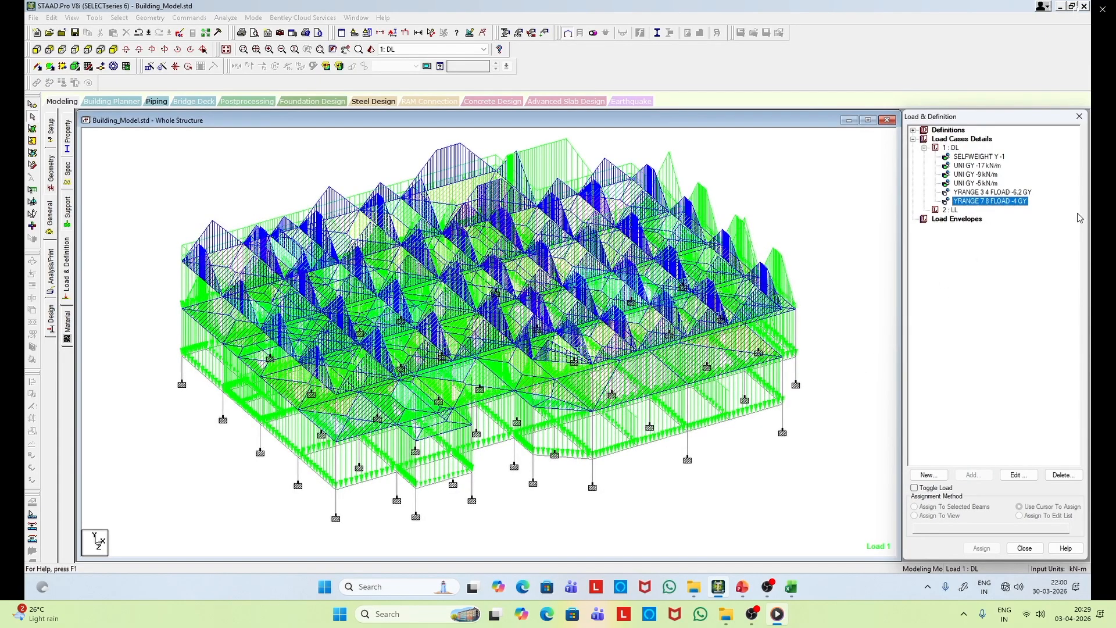
Step: Add a Global Y floor load of -4 kN/m2 over the Y range 3 to 4 m to the LL case
click(952, 210)
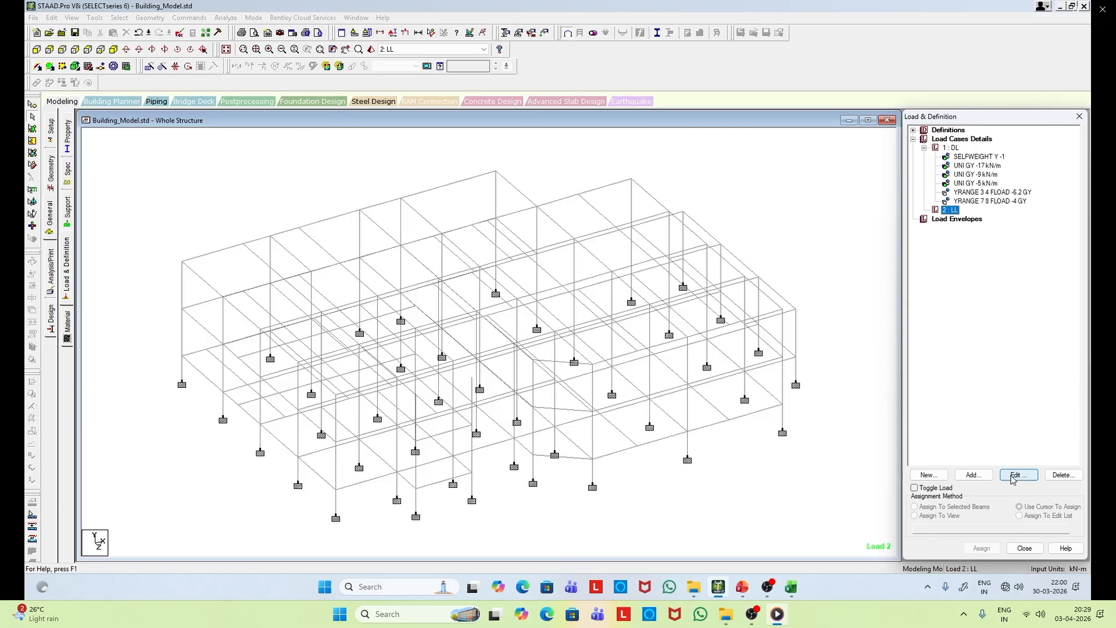
click(974, 475)
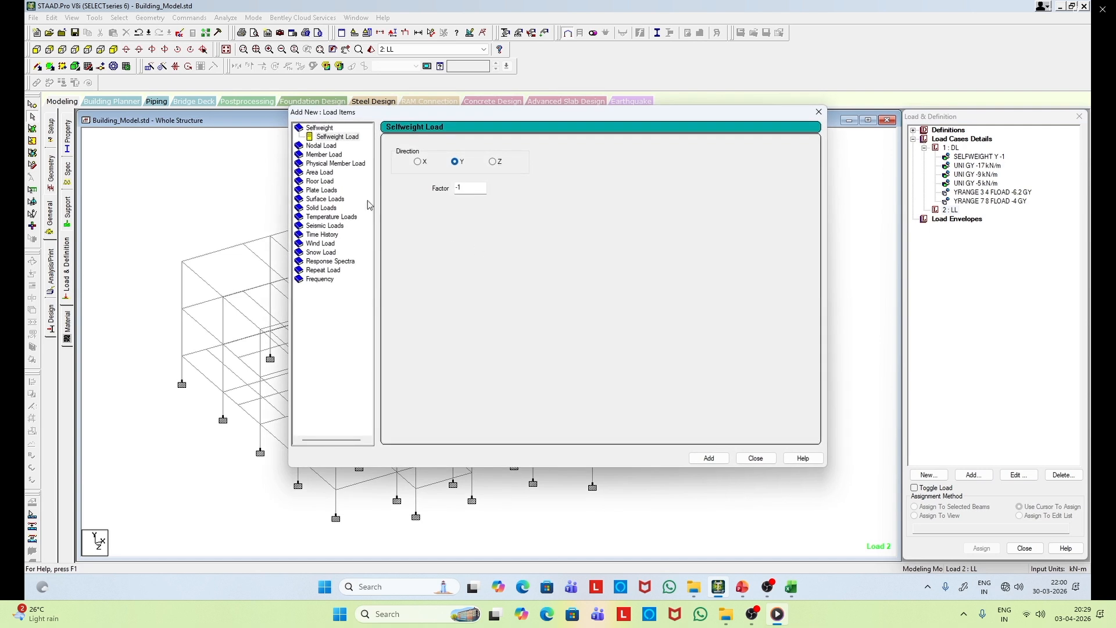
click(329, 182)
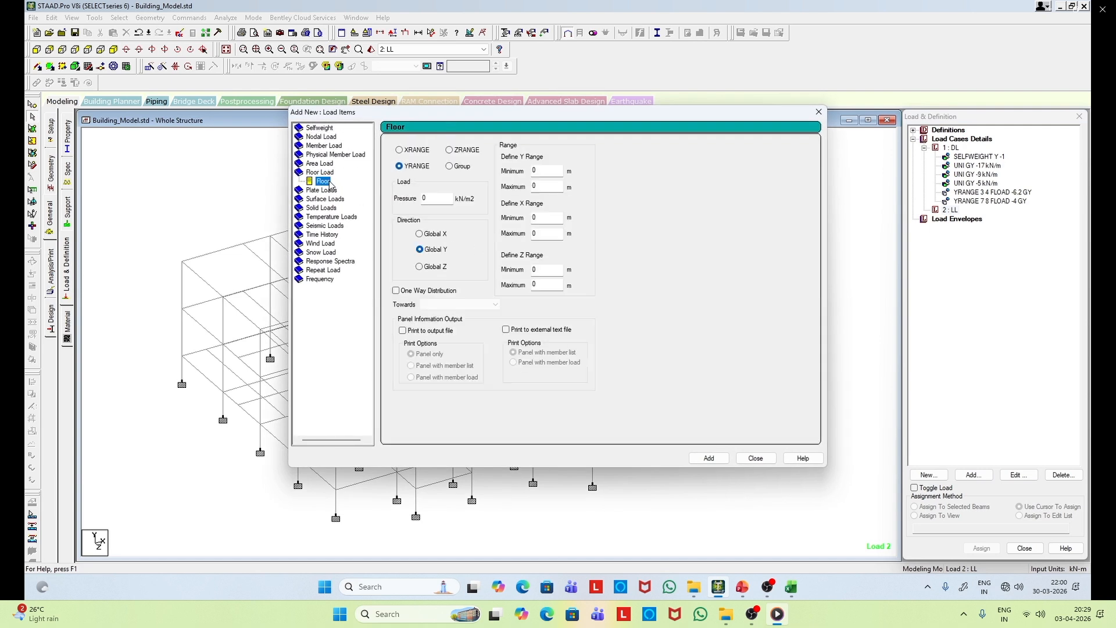
drag(433, 199, 414, 199)
text(-4)
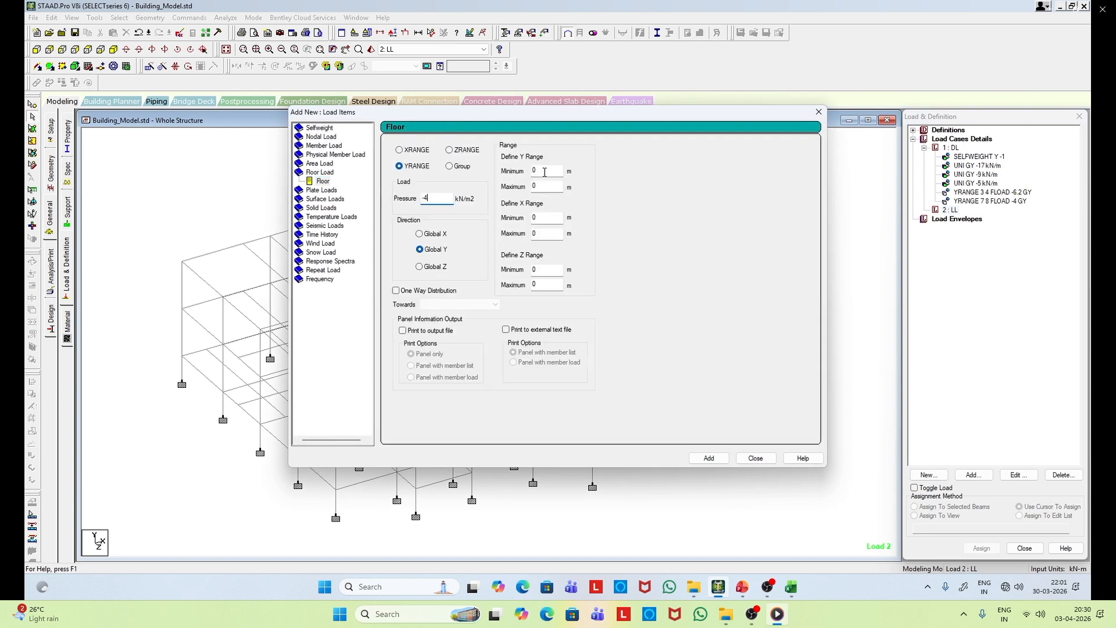
drag(545, 171, 518, 179)
double_click(557, 188)
key(BackSpace)
click(709, 458)
click(753, 459)
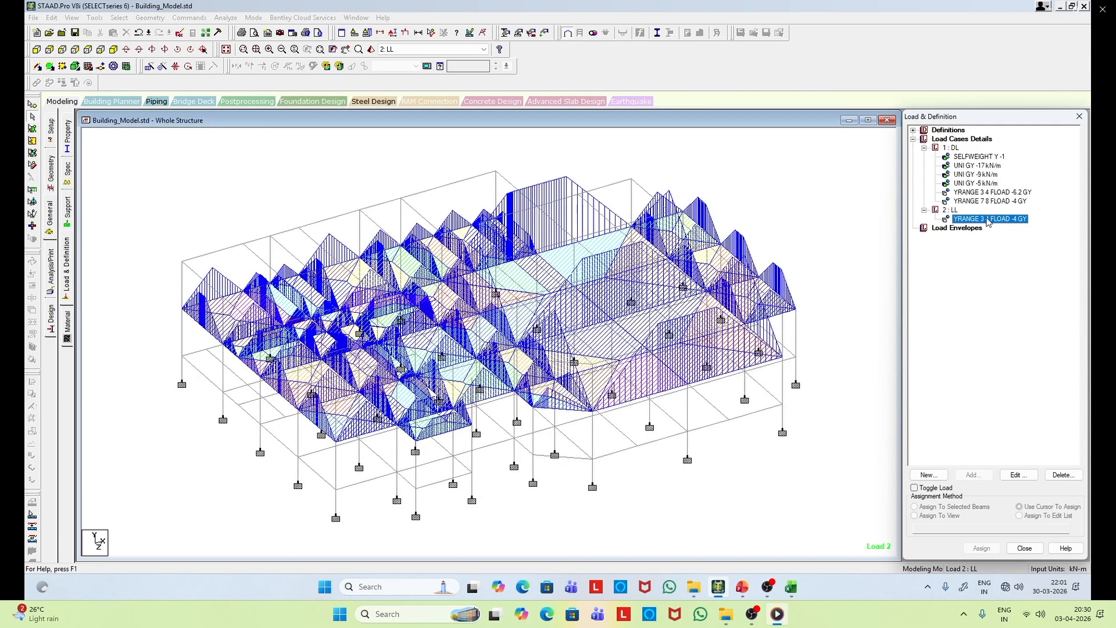
Step: Add a -2 kN/m2 Global Y floor load over Y 7 to 8 m to the LL case and display both live floor loads
click(953, 210)
click(972, 476)
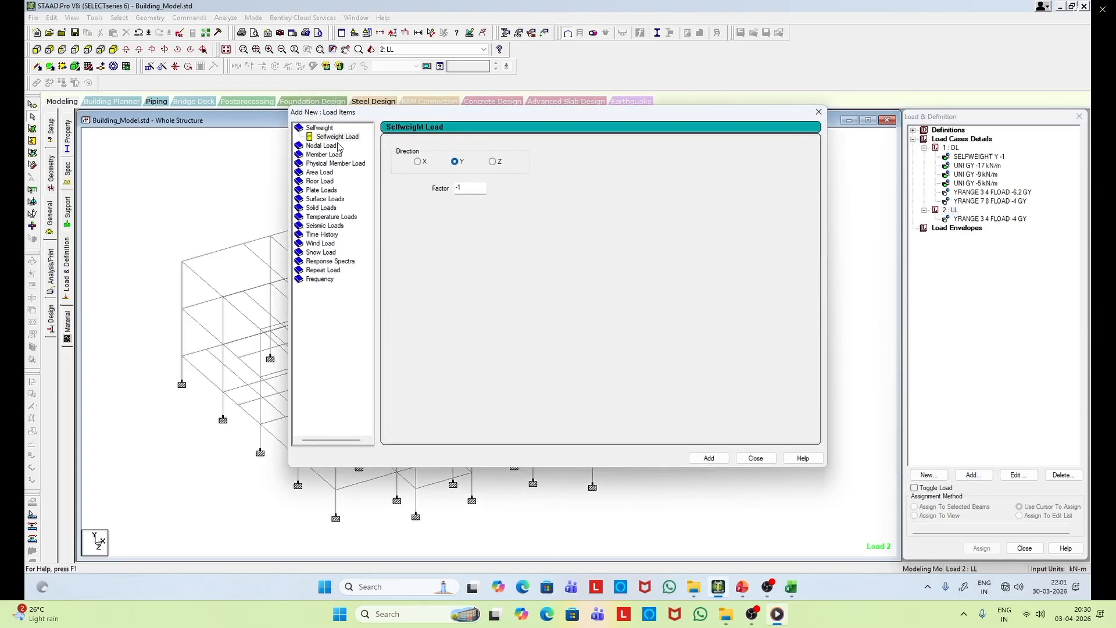
click(320, 181)
click(709, 459)
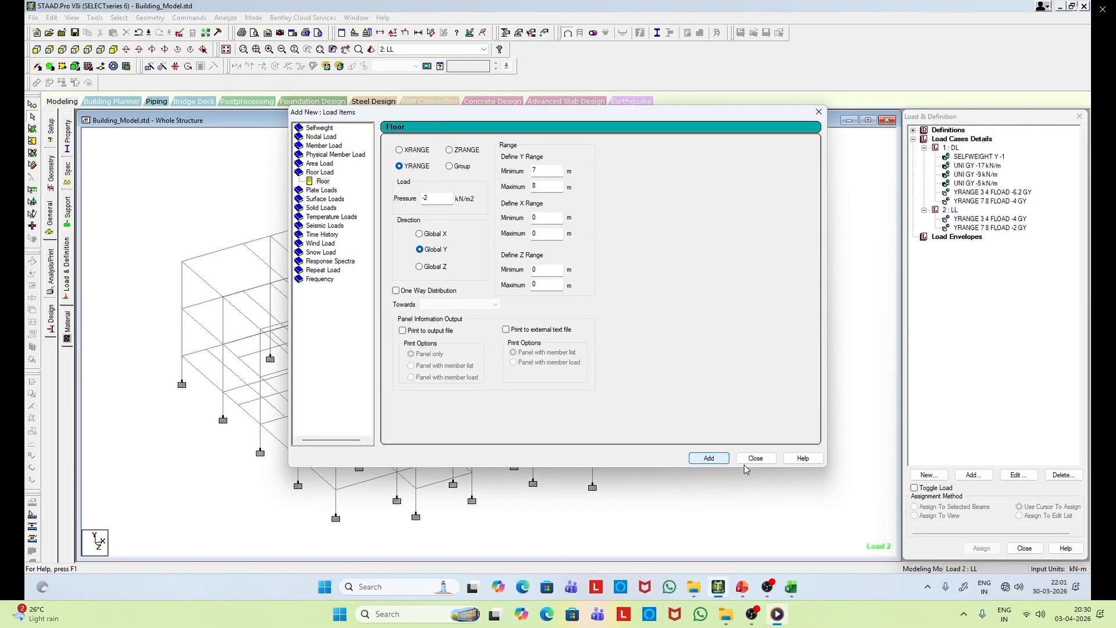
click(756, 459)
click(1013, 232)
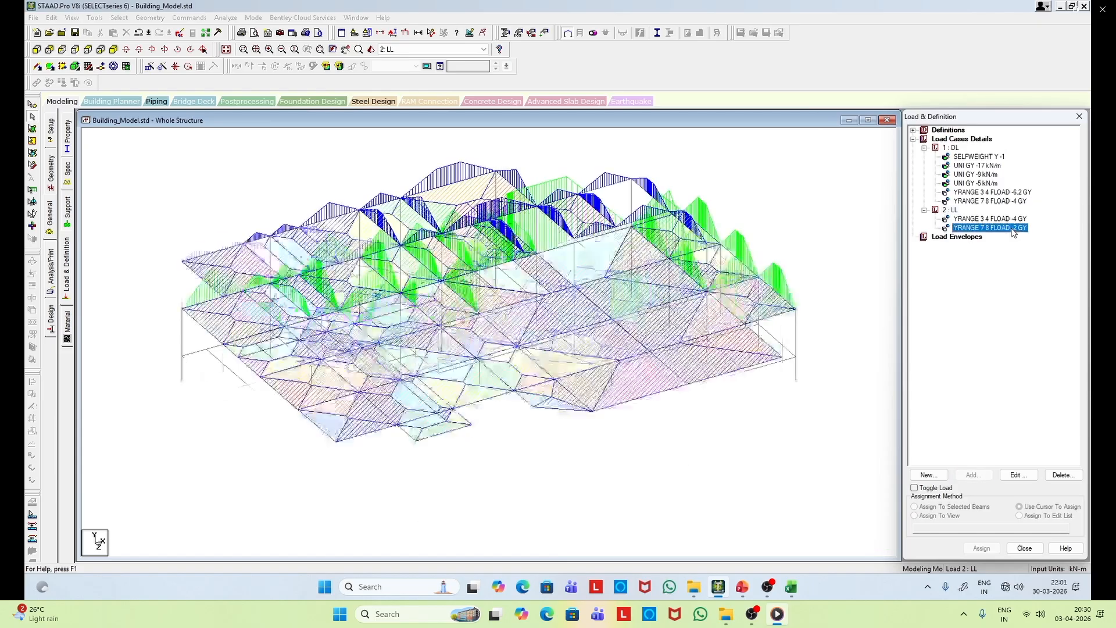
click(1013, 219)
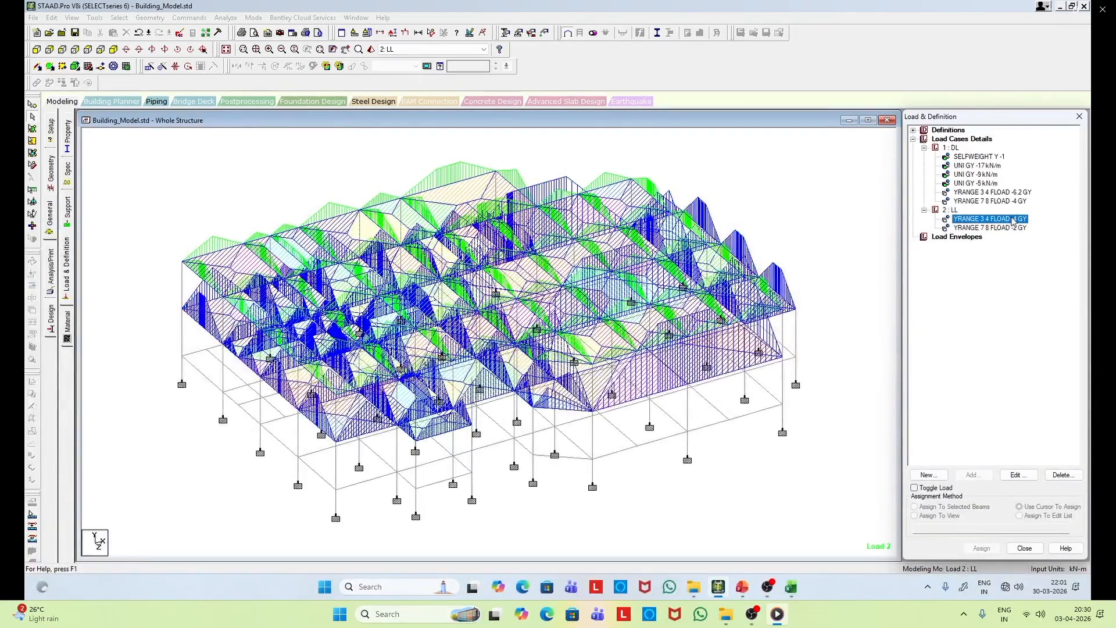
click(849, 247)
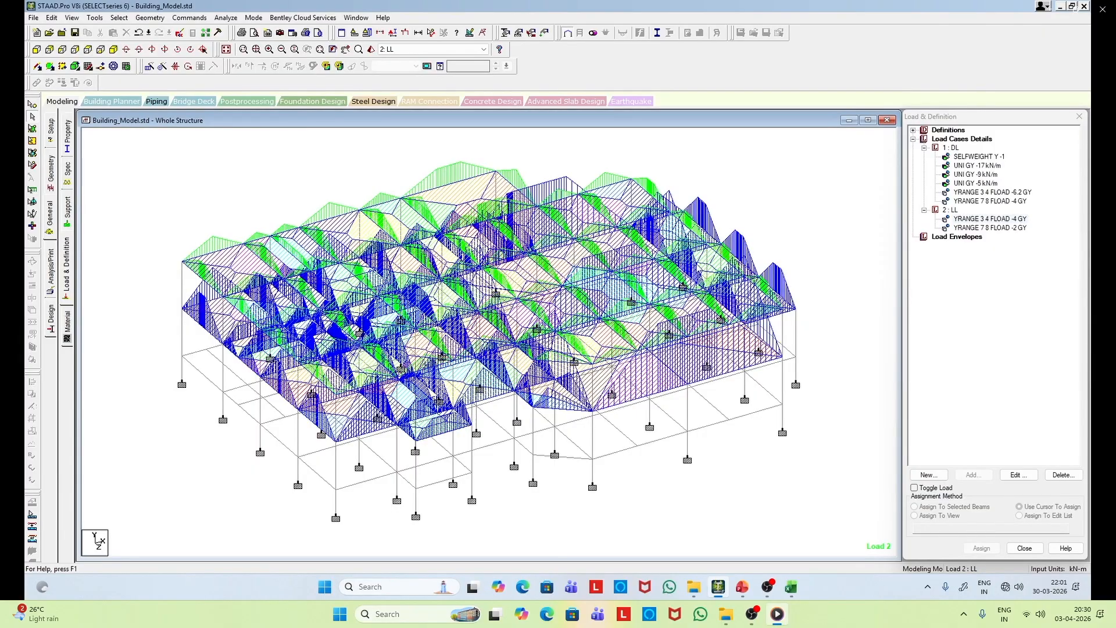
scroll(719, 261, down, 1)
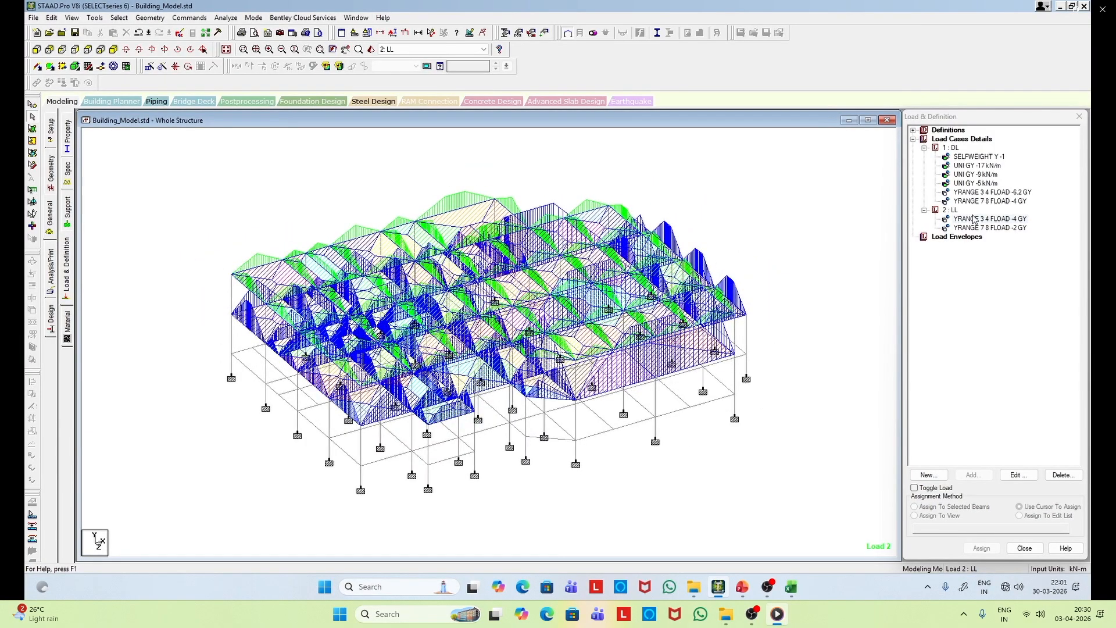
Step: Add a Perform Analysis command with the No Print option and run the analysis, saving the modified structure
click(204, 21)
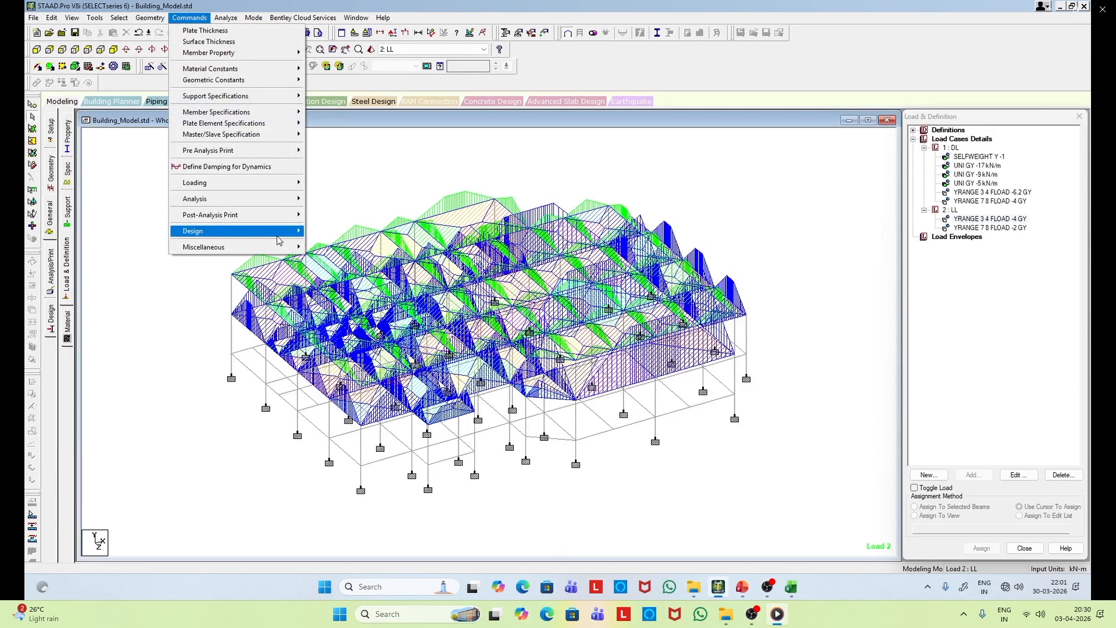
click(320, 200)
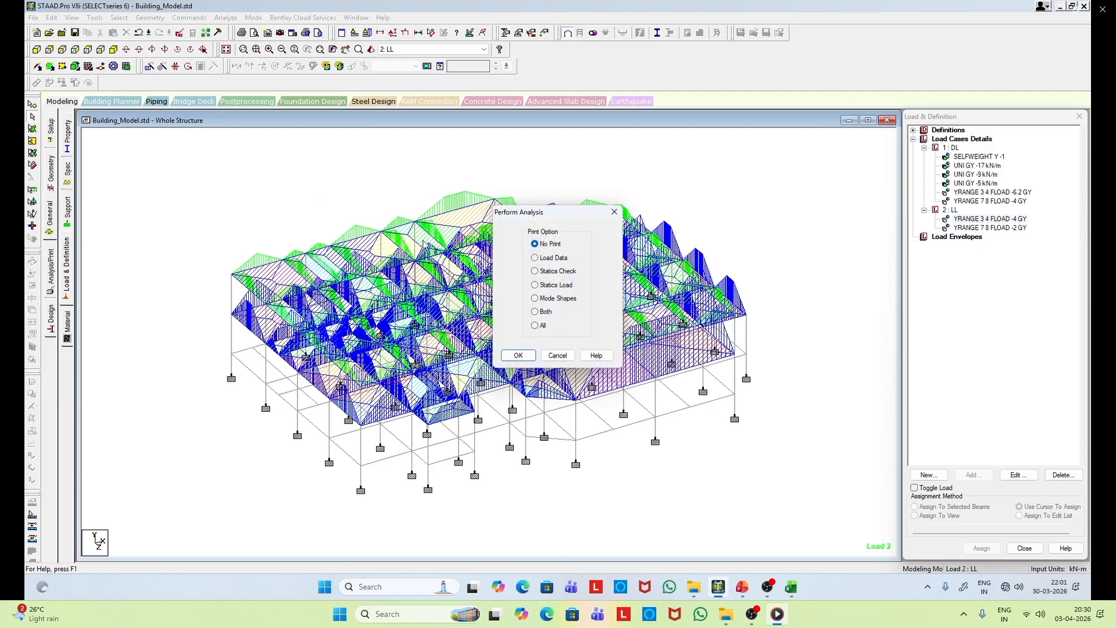
click(518, 355)
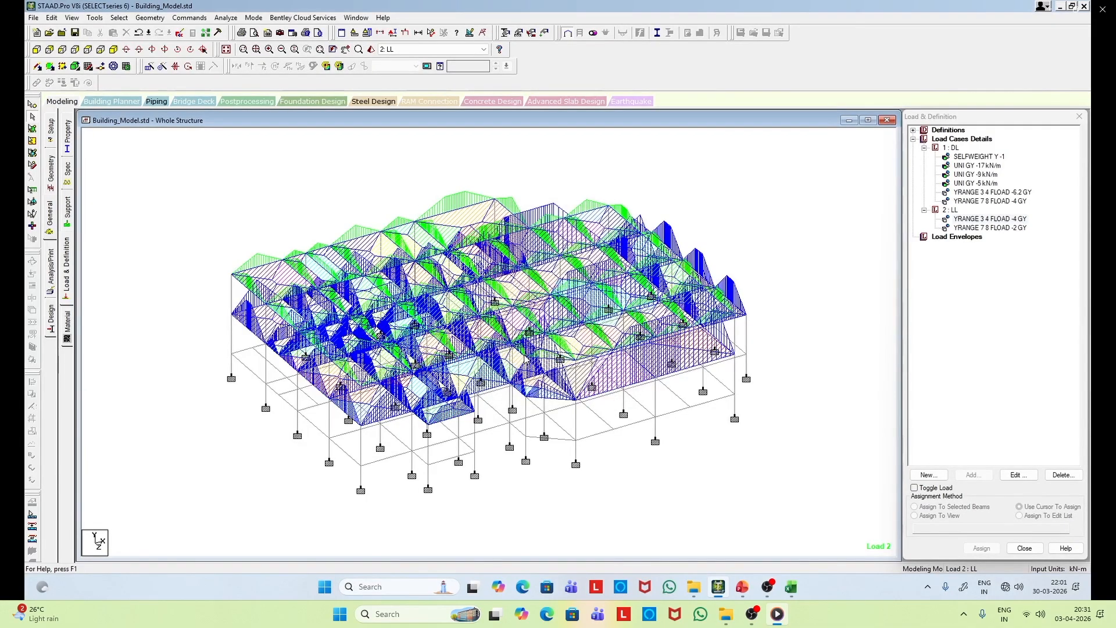
click(225, 17)
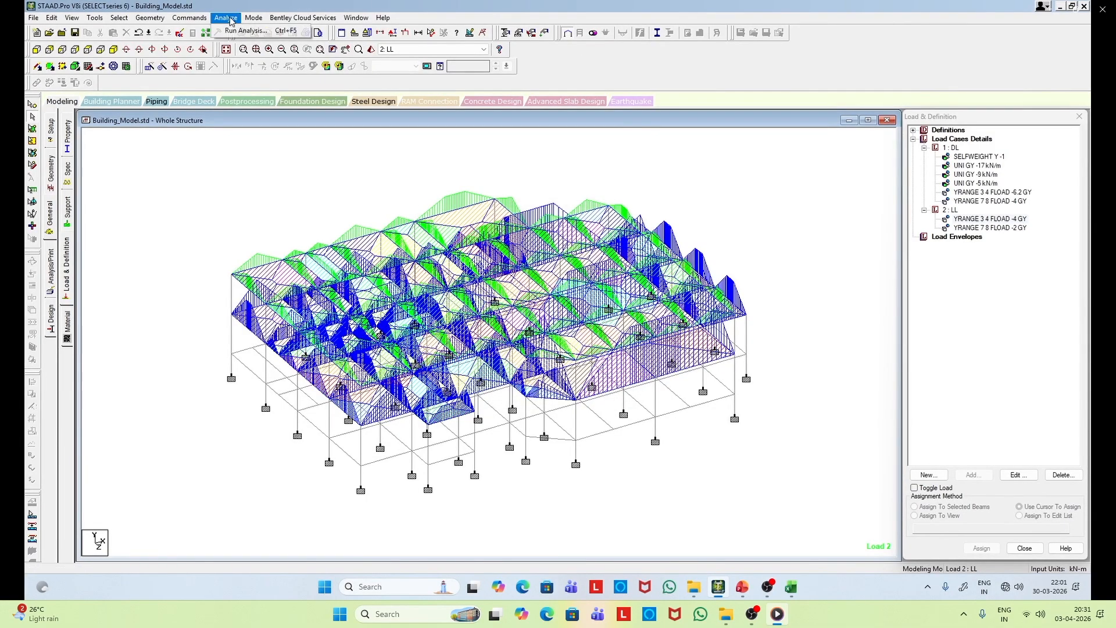
click(235, 28)
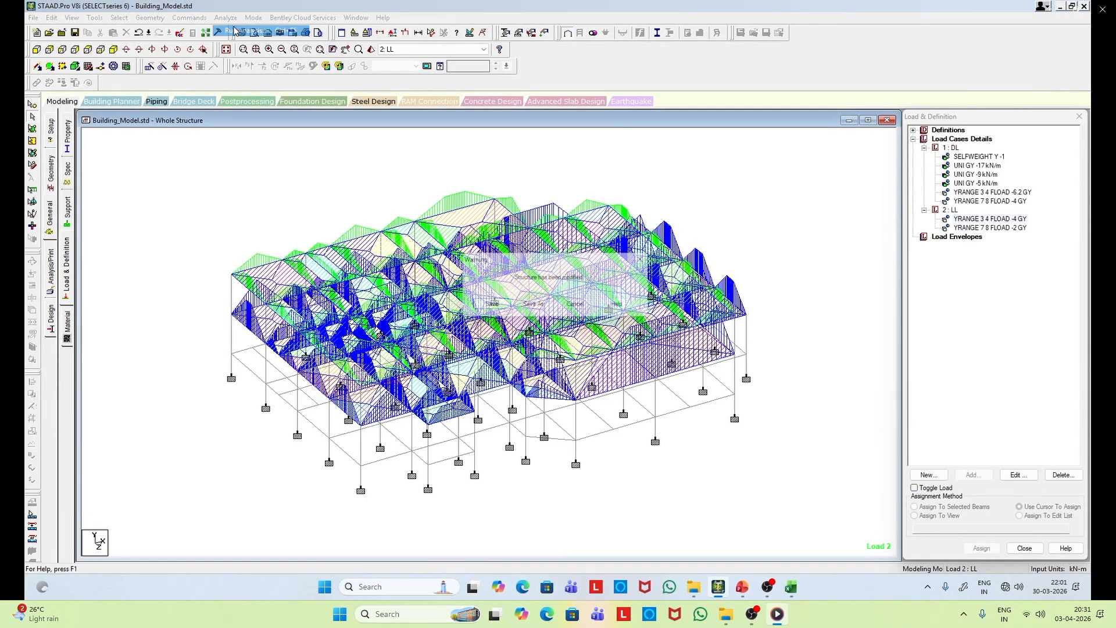
click(489, 307)
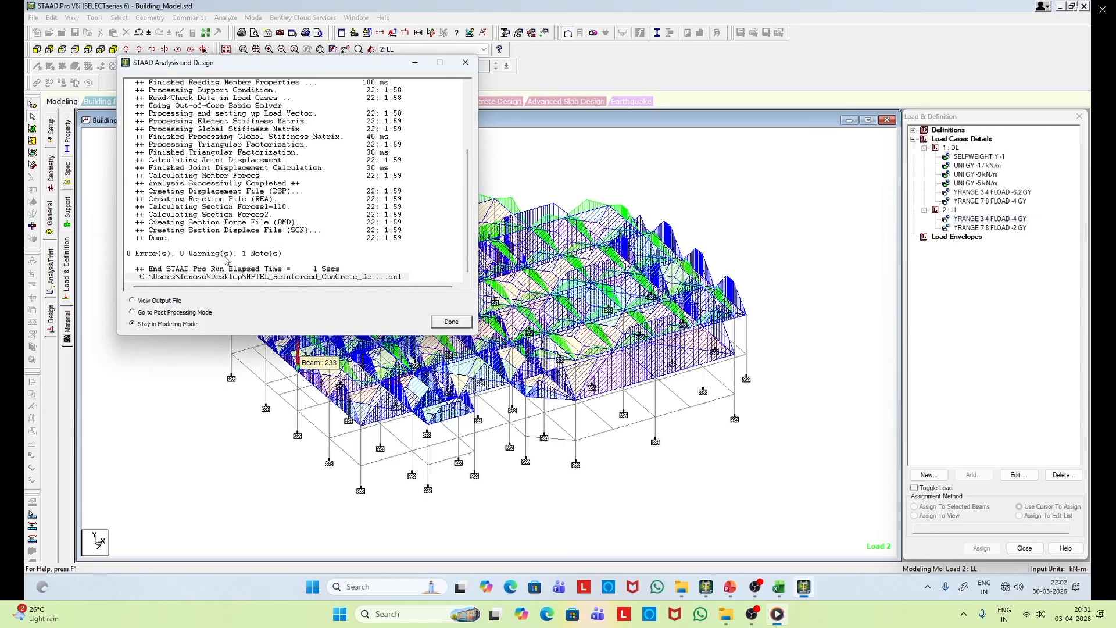
Step: View the analysis output file in a maximized window, look through its pages, and minimize it
click(171, 302)
click(440, 323)
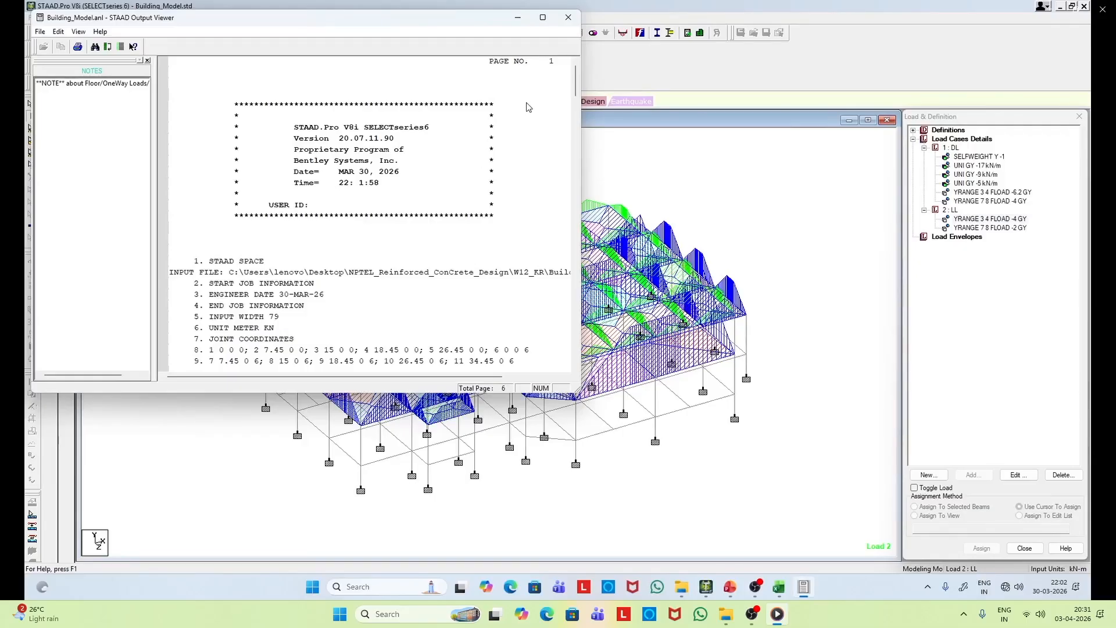
click(545, 20)
scroll(461, 324, down, 15)
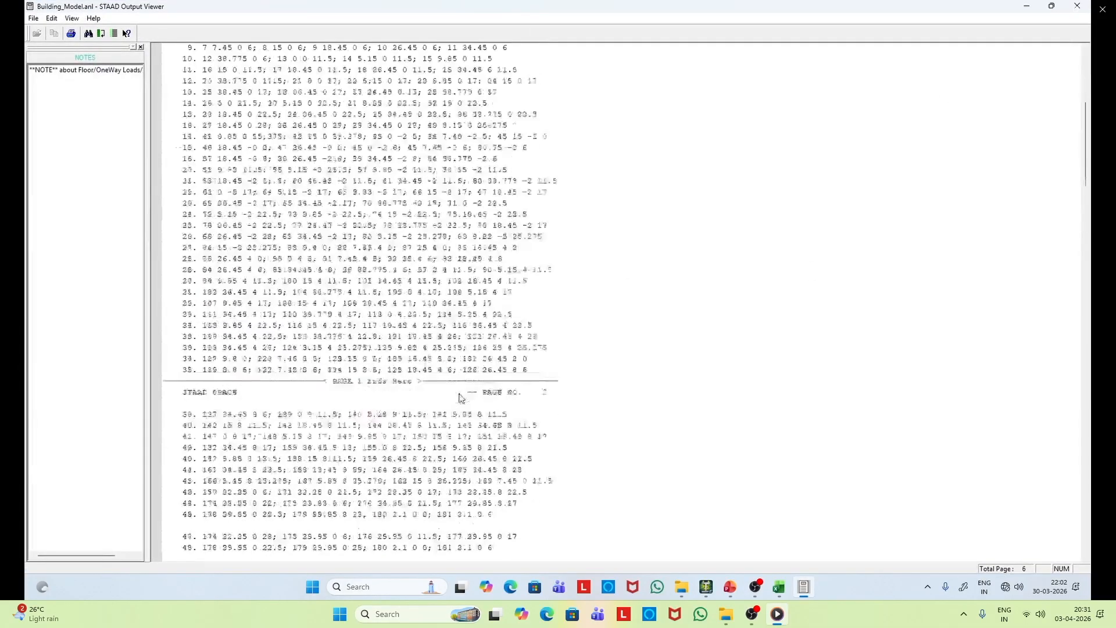
click(1030, 6)
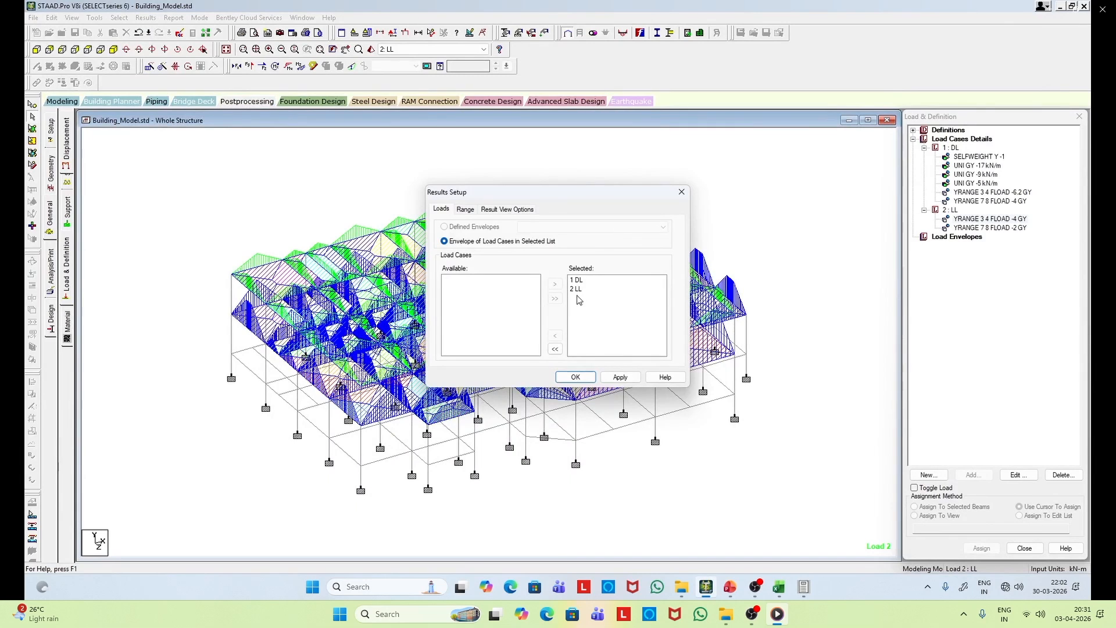
Step: Accept load cases DL and LL for postprocessing, inspect a roof-level node's displacements, and widen the node displacements table
click(575, 376)
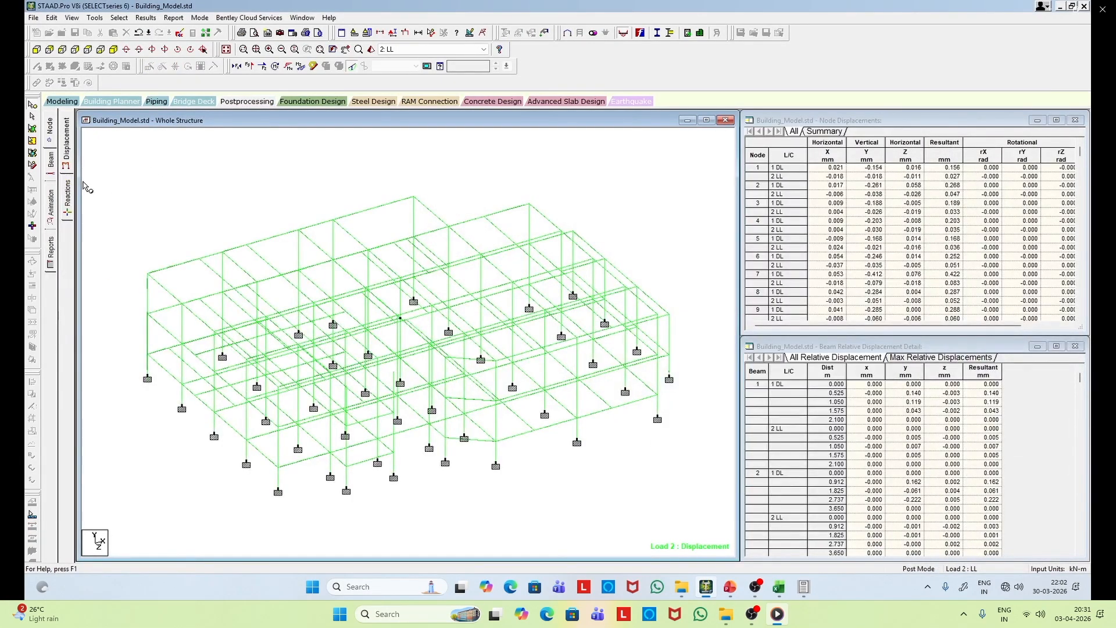
click(51, 127)
click(530, 206)
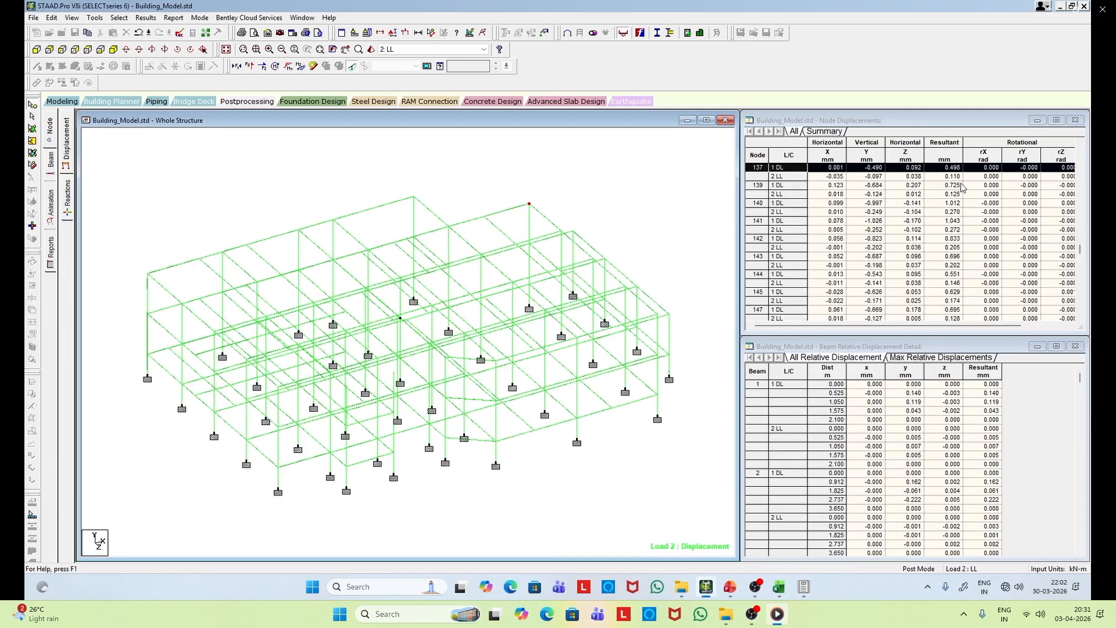
drag(741, 161, 697, 160)
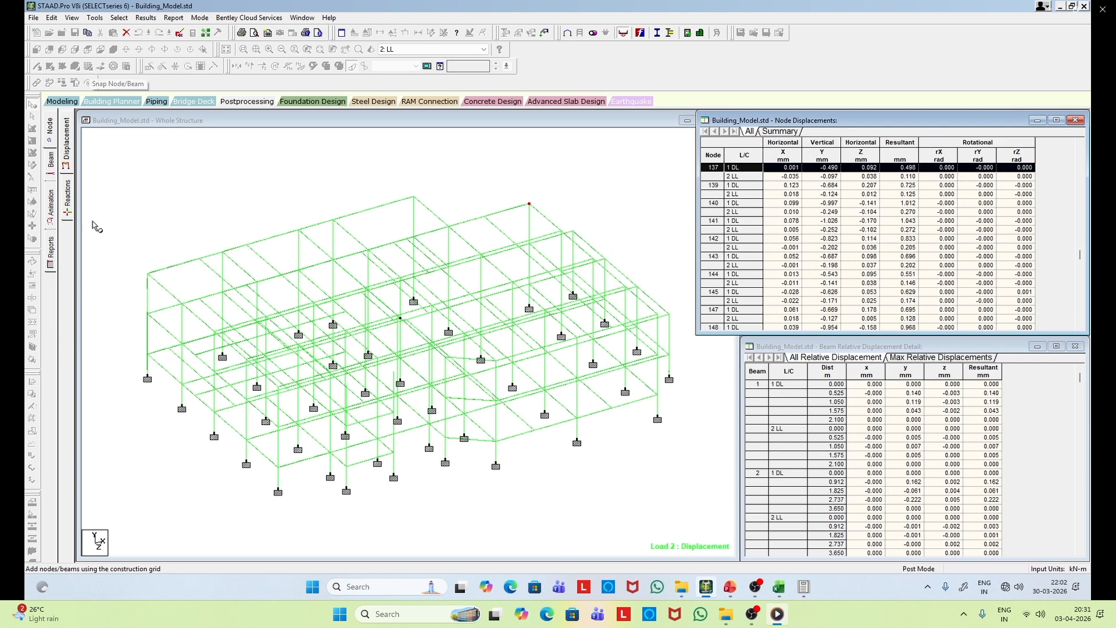
Step: Compare the node displacements at the roof, middle and lower levels of the leftmost corner column
click(149, 279)
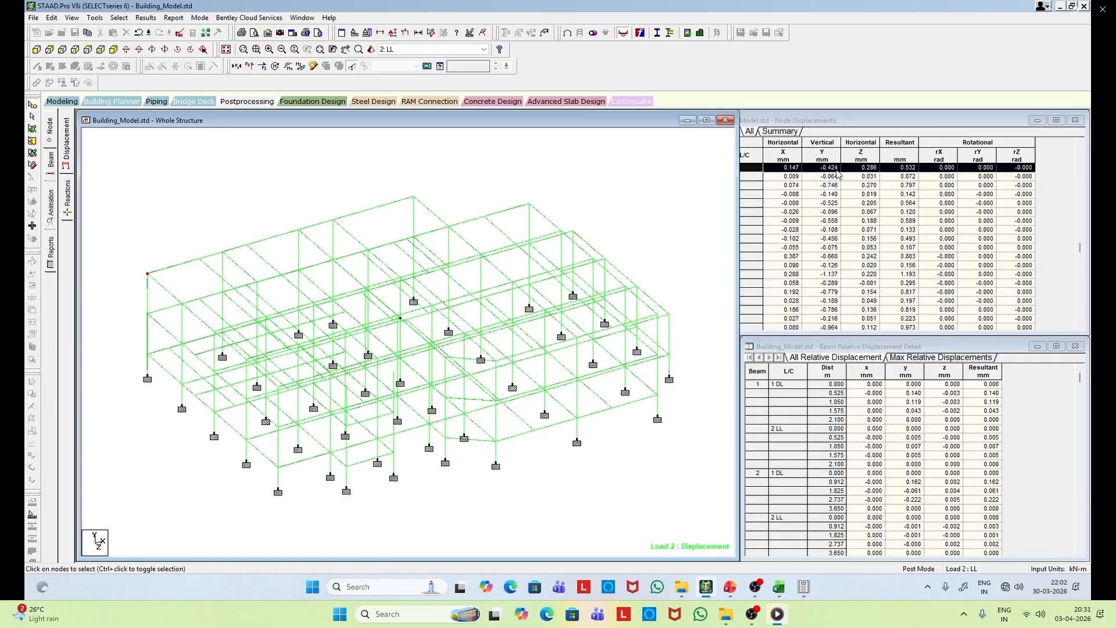
click(148, 315)
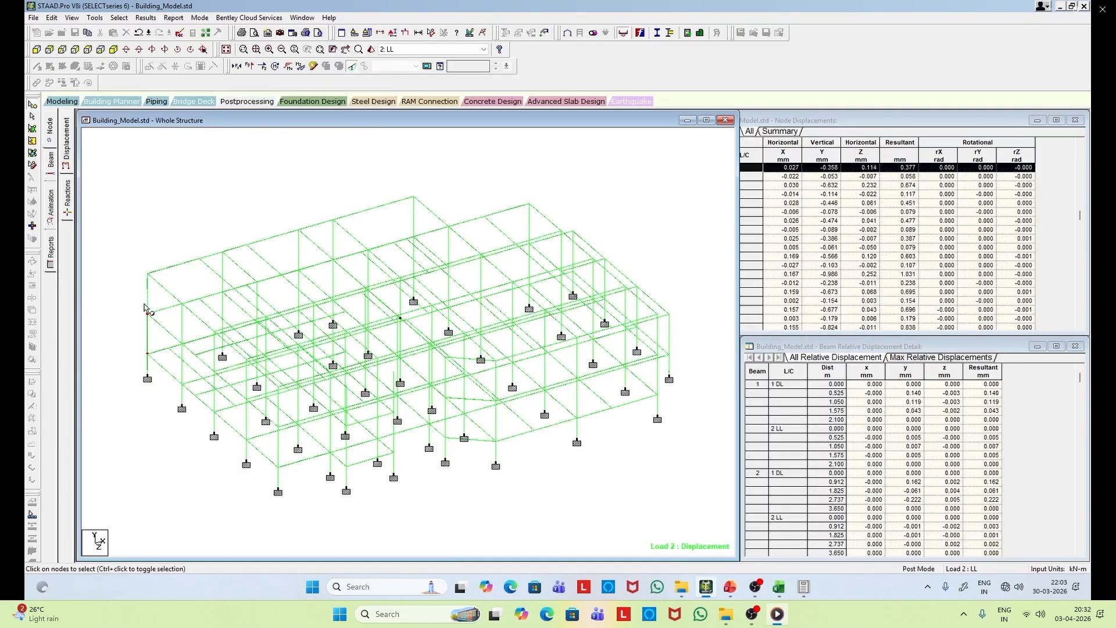
click(147, 274)
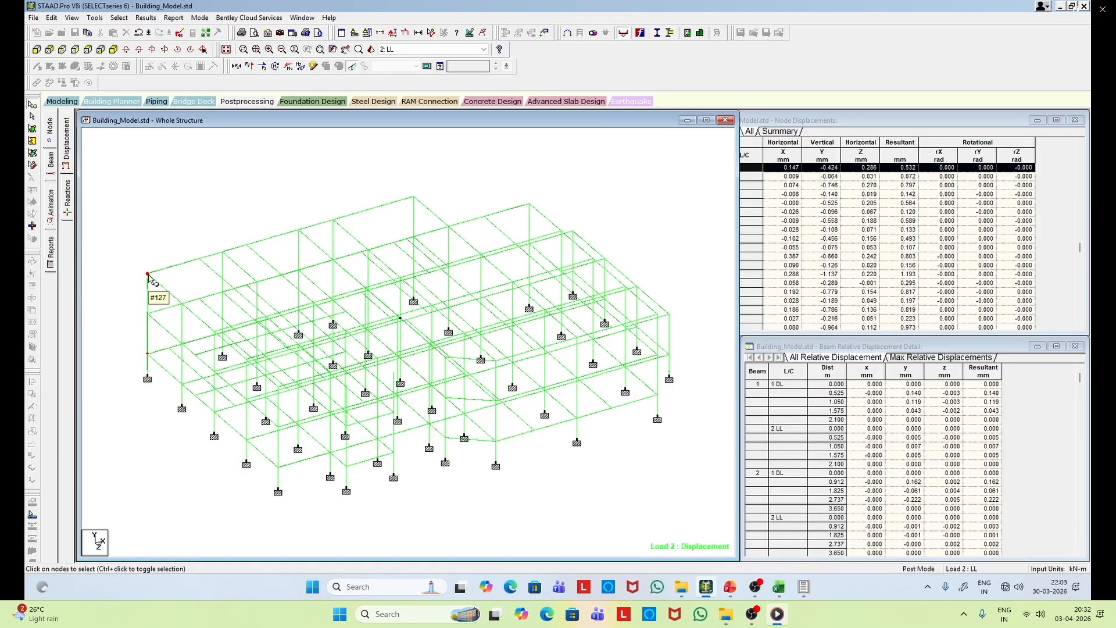
click(148, 314)
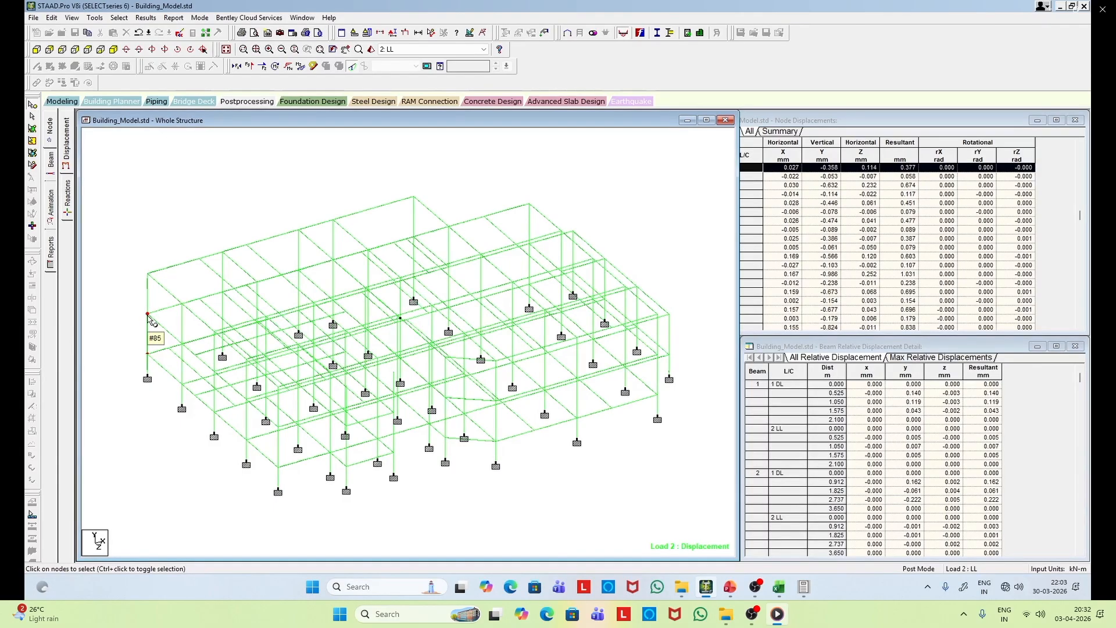
click(148, 354)
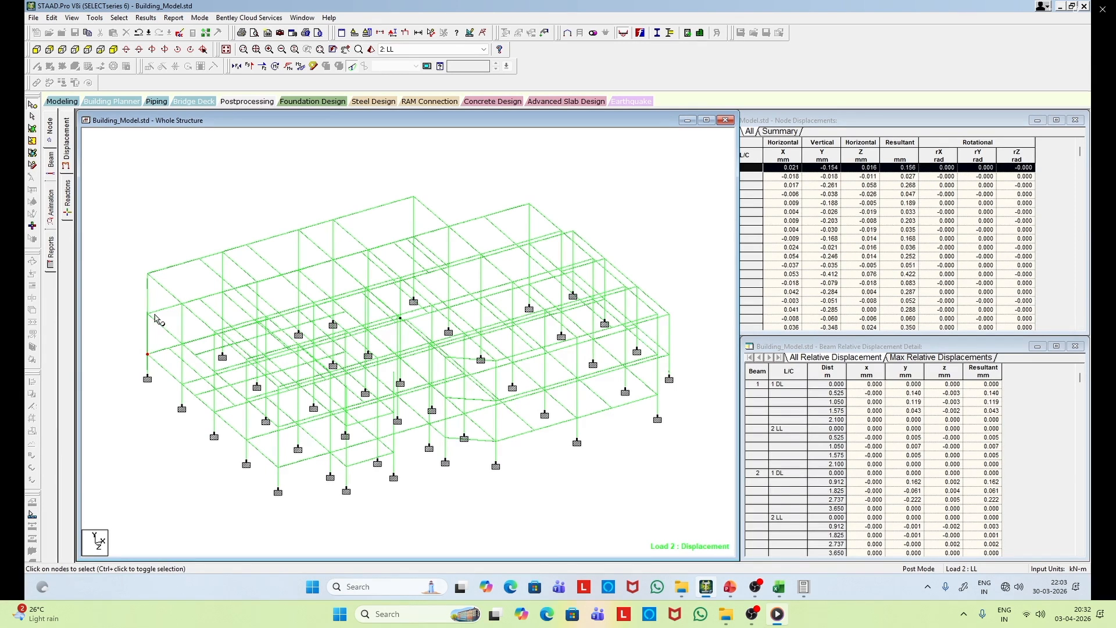
click(181, 266)
Step: Display the beam forces and examine the bending moment diagram of the whole structure for the LL case
click(57, 162)
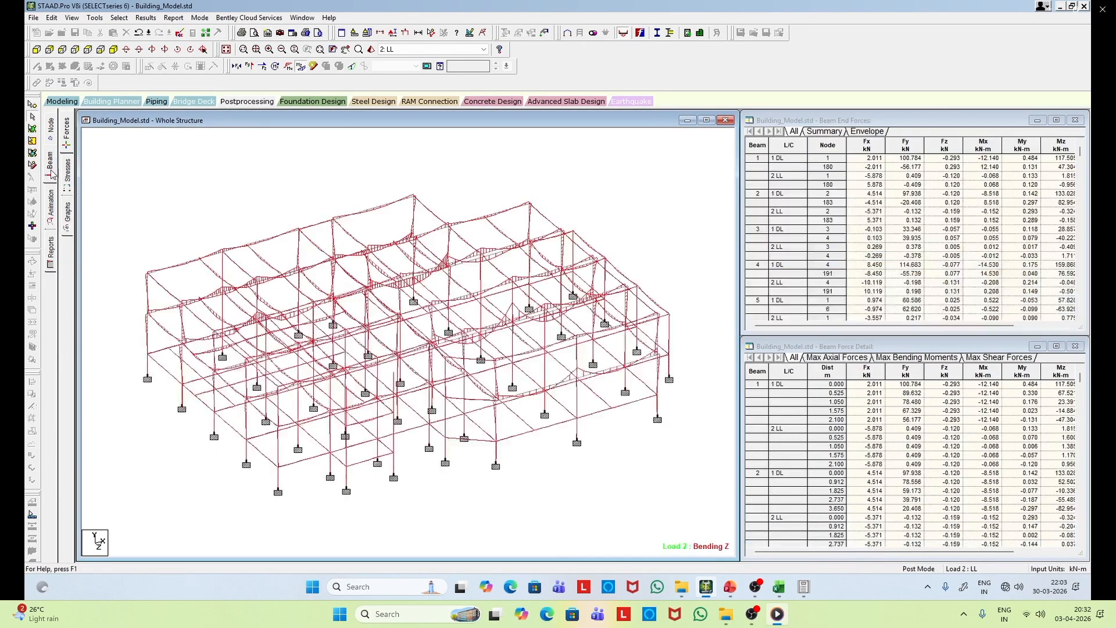
click(68, 140)
scroll(320, 223, up, 2)
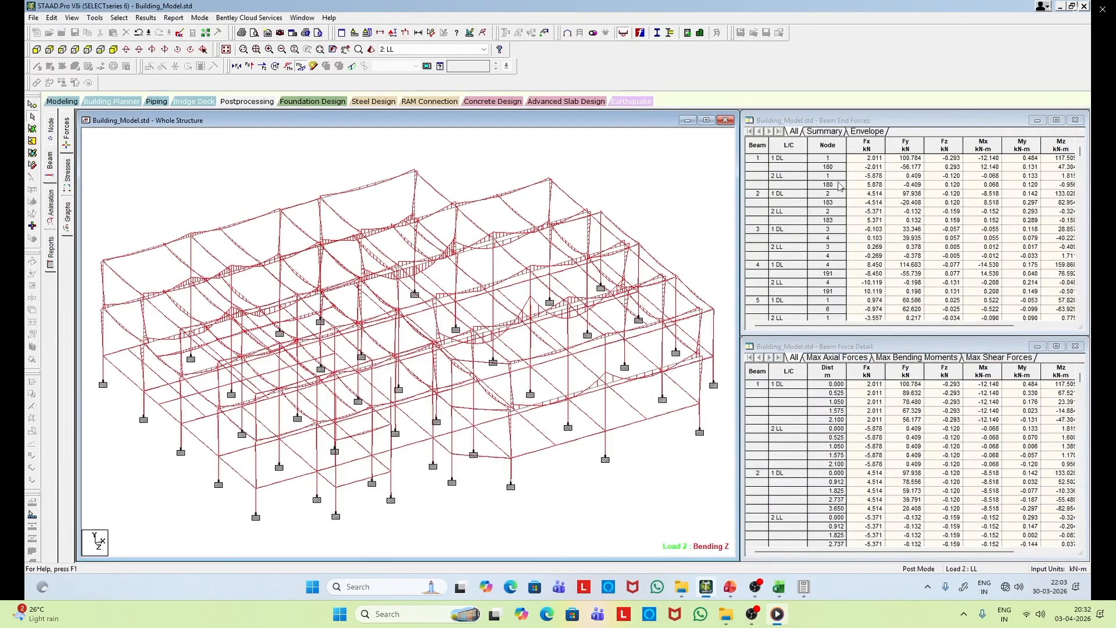
Step: Select the 6 m roof beam at the leftmost corner and examine its end forces across to the Mz values
click(109, 282)
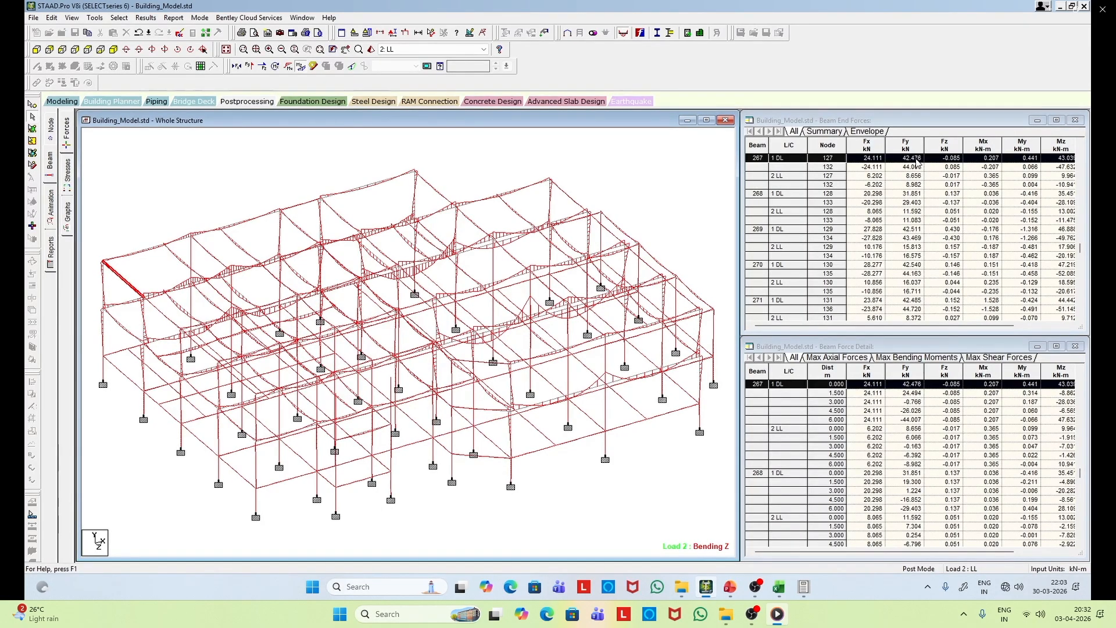
drag(924, 326, 982, 325)
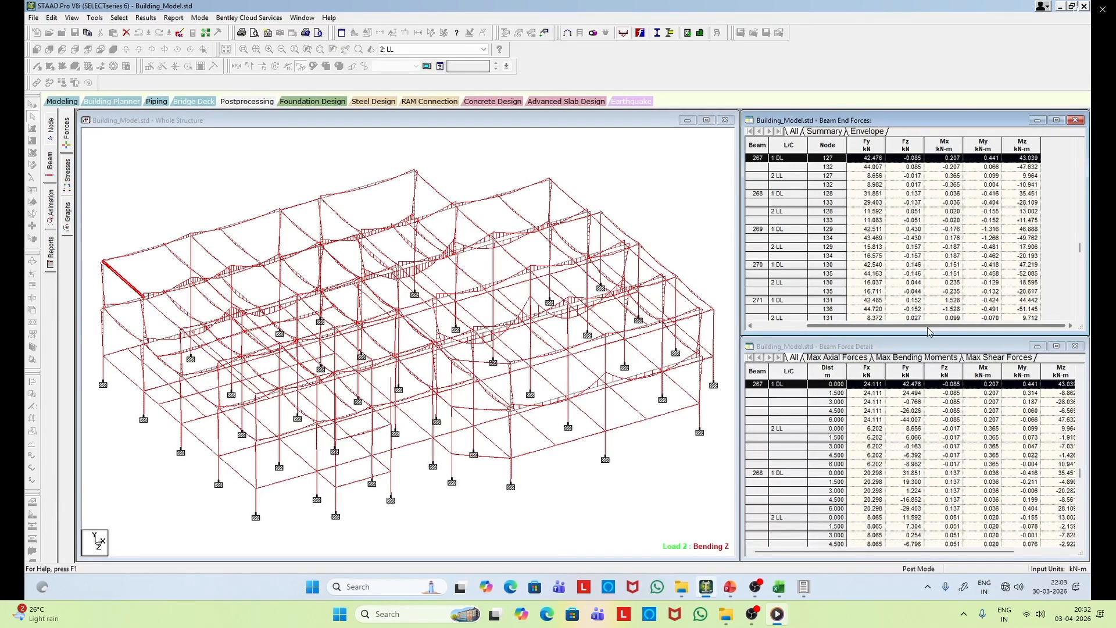
drag(832, 345, 831, 344)
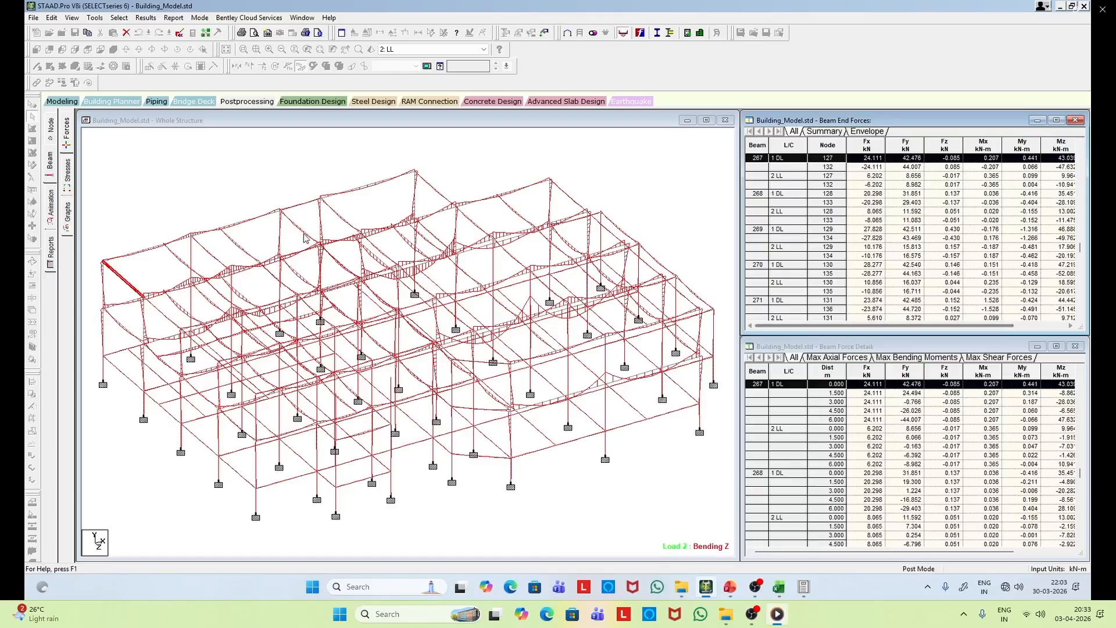
Step: Display the moment, shear and axial force graphs for the 6 m roof beam and the top-storey column at the leftmost corner
click(69, 214)
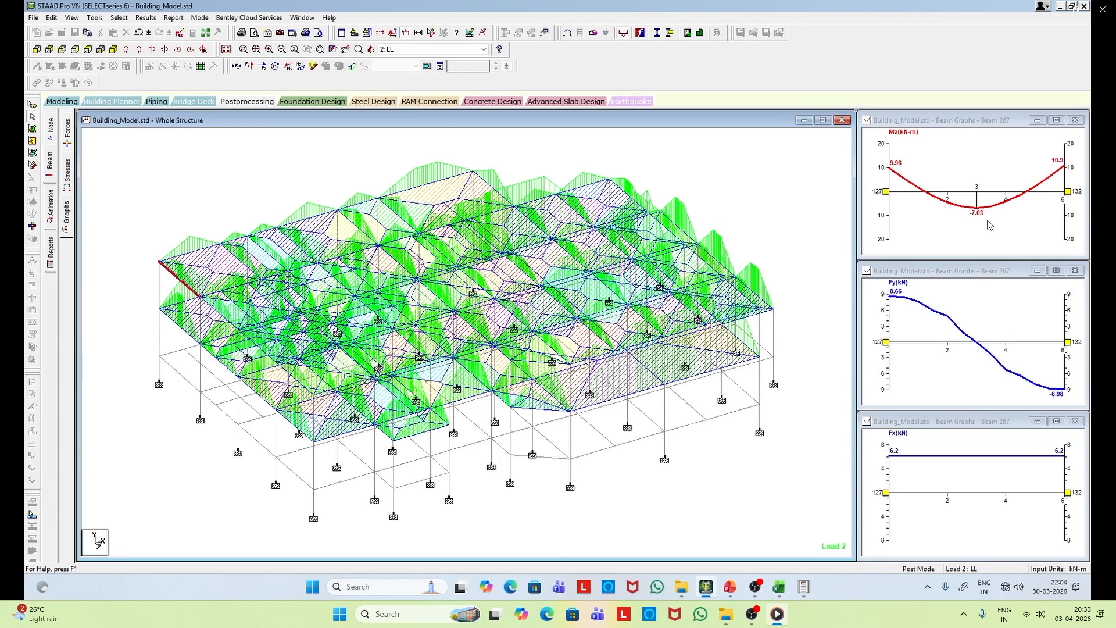
click(159, 286)
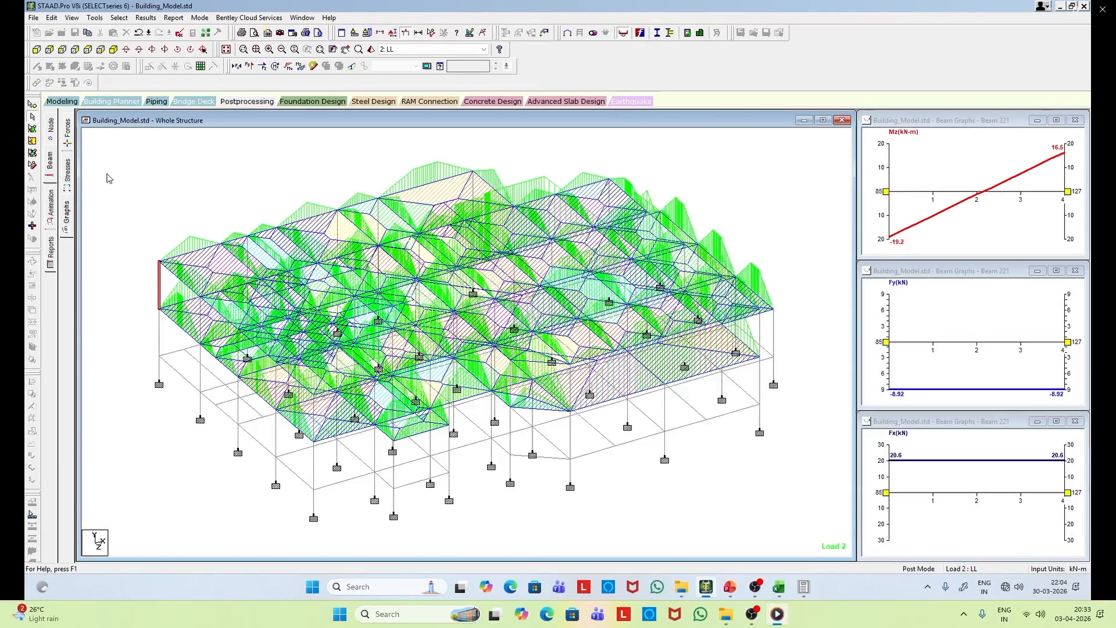
Step: Display the stress contour of the top-storey corner column and move its section plane to a distance of 1.67 m
click(68, 174)
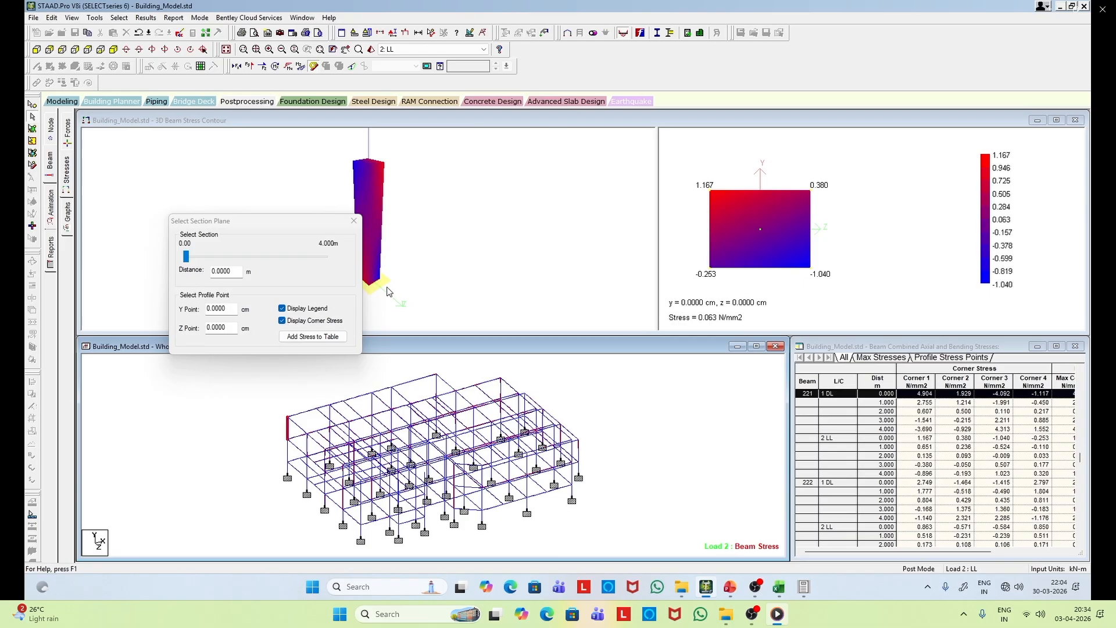
click(240, 261)
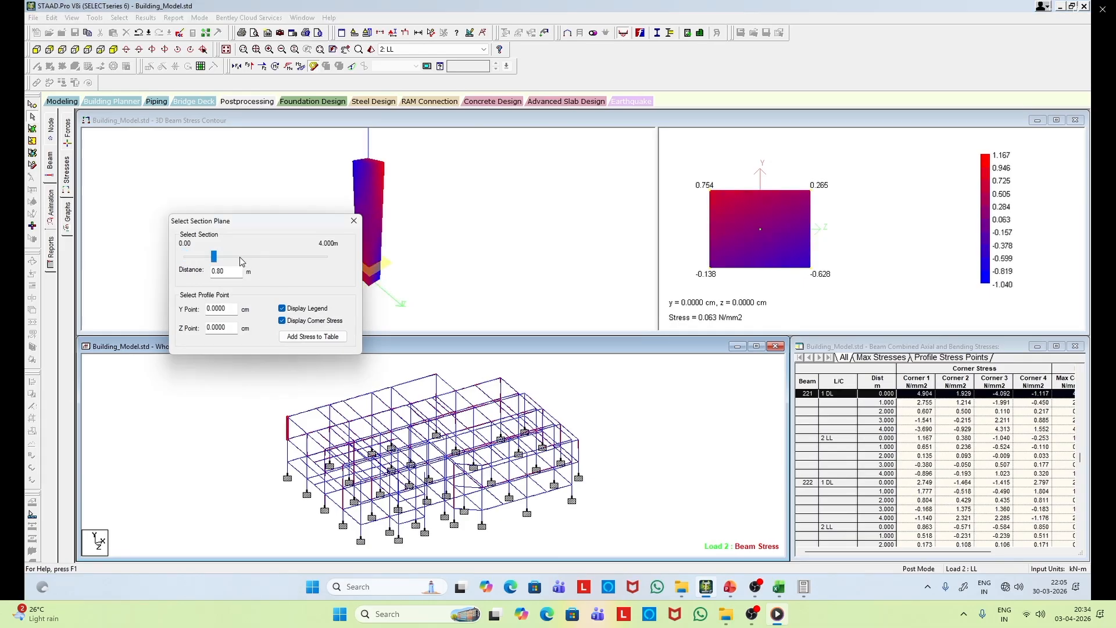
drag(240, 255, 245, 256)
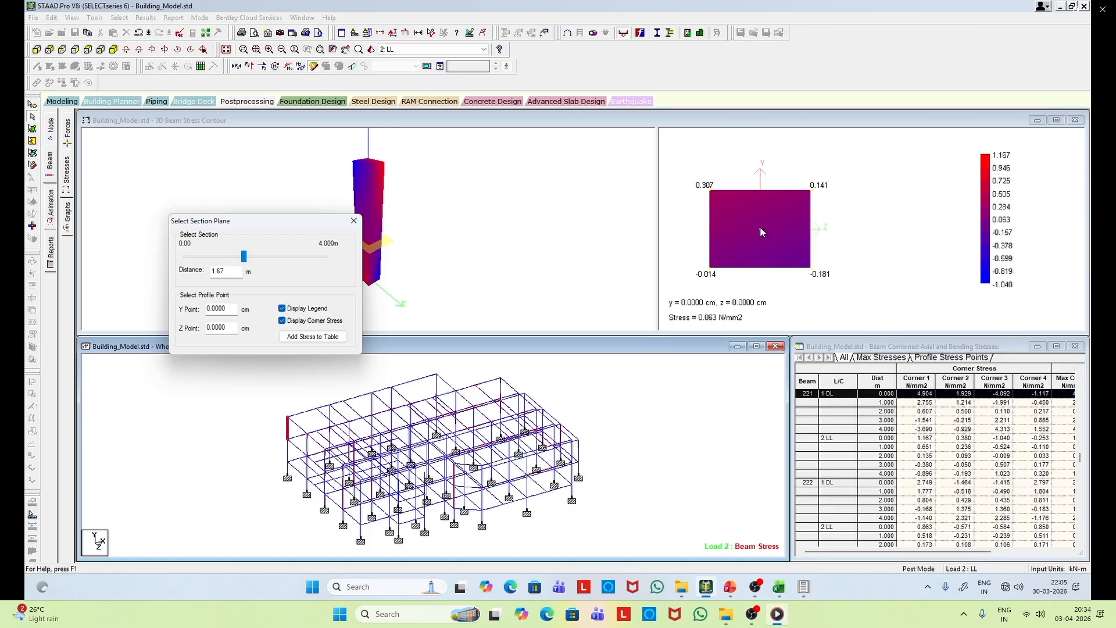
Step: Check the column's stress at the profile point with Y 25 cm and Z 25 cm
click(229, 329)
key(BackSpace)
key(BackSpace)
key(BackSpace)
key(BackSpace)
text(25)
click(230, 309)
drag(229, 308, 194, 314)
text(25)
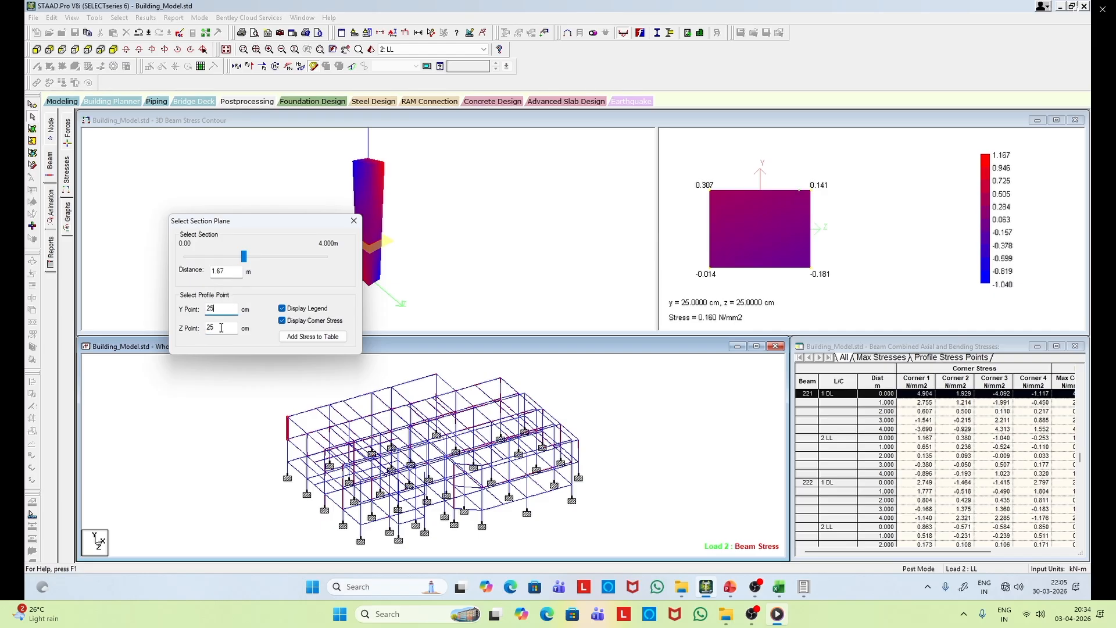
Step: Set the column profile point's Z to -25 cm, and widen the combined axial and bending stresses table
drag(221, 328, 190, 331)
text(-25)
drag(788, 375, 722, 377)
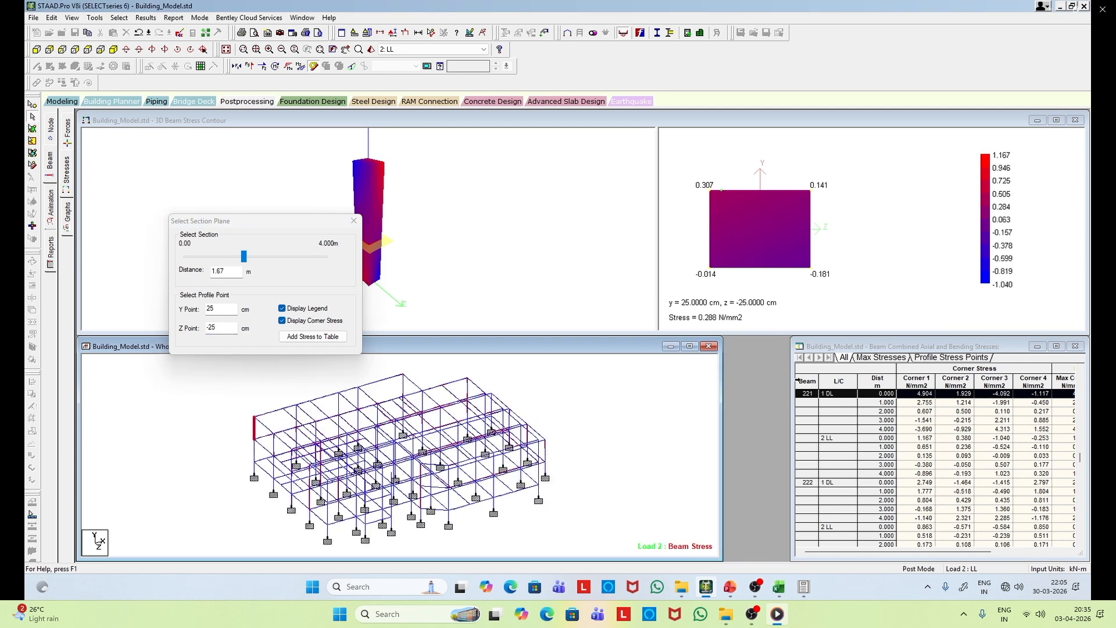
drag(794, 379, 730, 379)
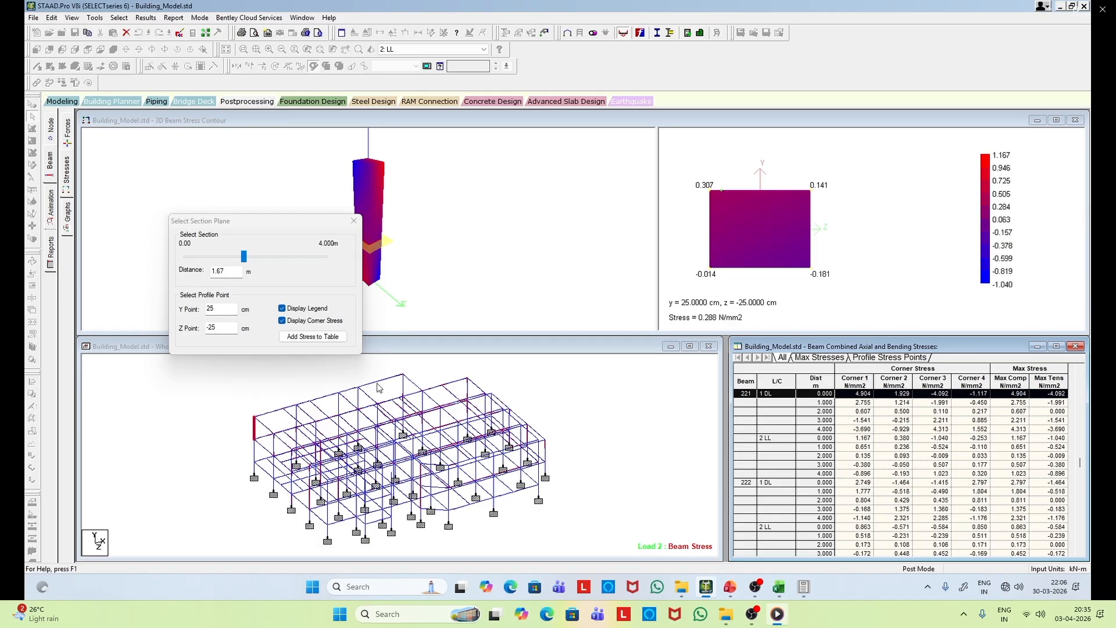
Step: Display the stress contour of the 5.15 m roof beam at the leftmost corner, with the section plane at 2.06 m
click(272, 413)
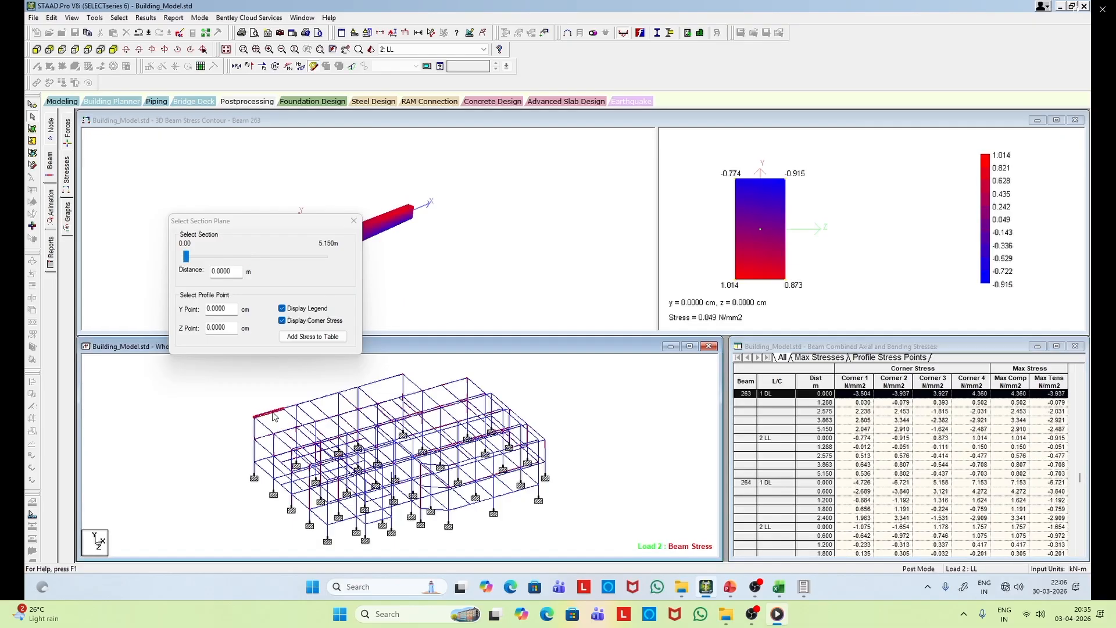
click(487, 320)
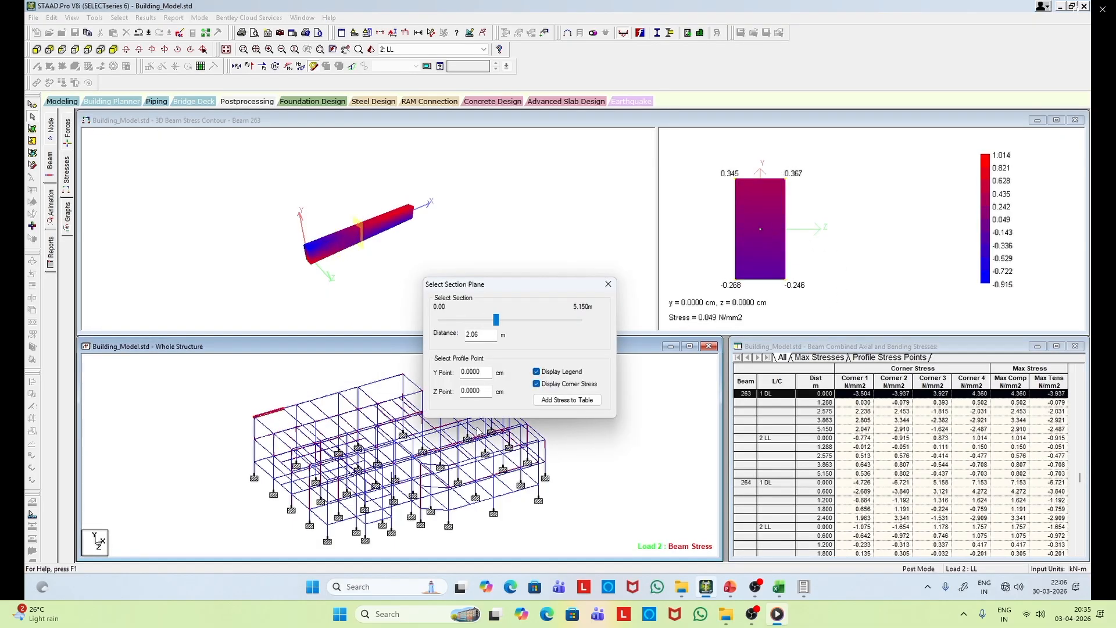
Step: Check the roof beam's stress at the profile point with Y 20 cm and Z 20 cm, and close the section plane settings
double_click(482, 392)
text(25)
click(484, 371)
double_click(482, 372)
text(25)
drag(482, 371, 442, 393)
text(2020)
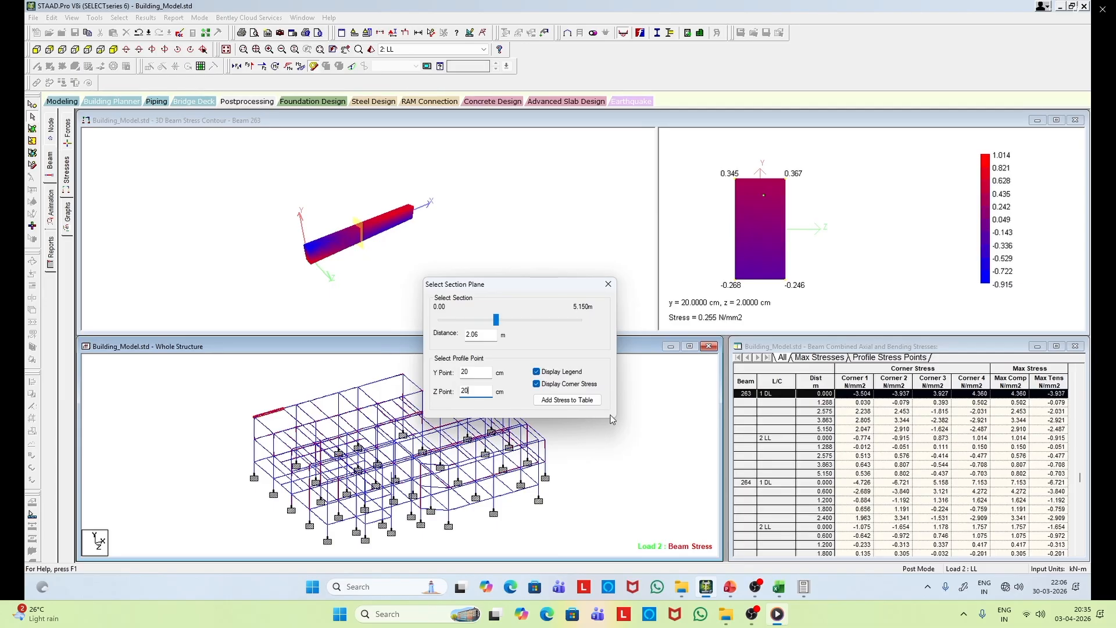
scroll(1030, 425, up, 1)
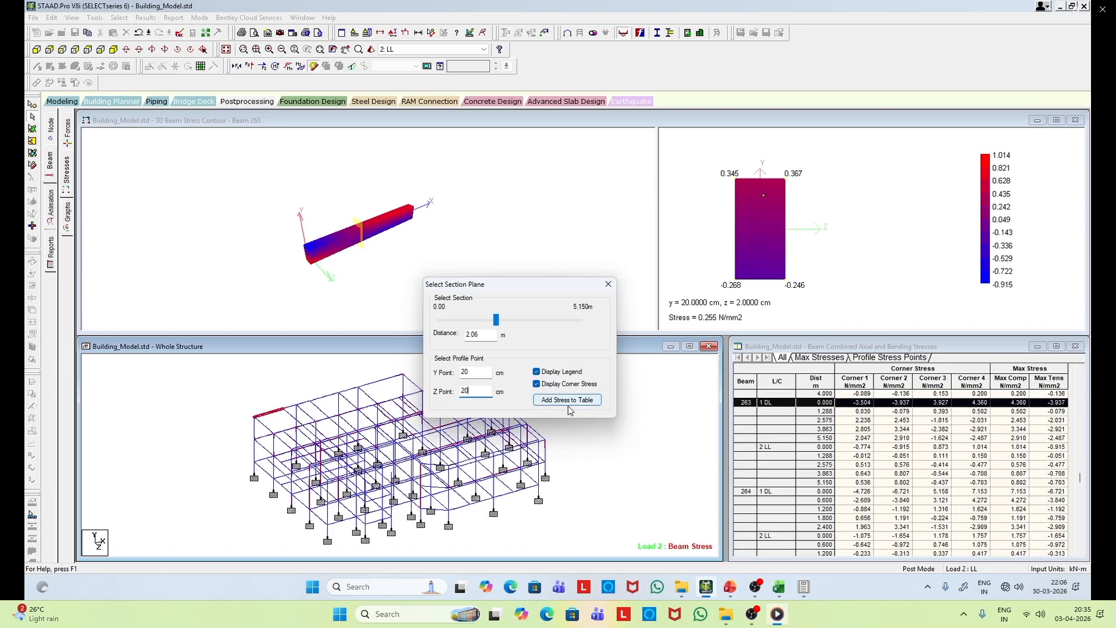
click(608, 284)
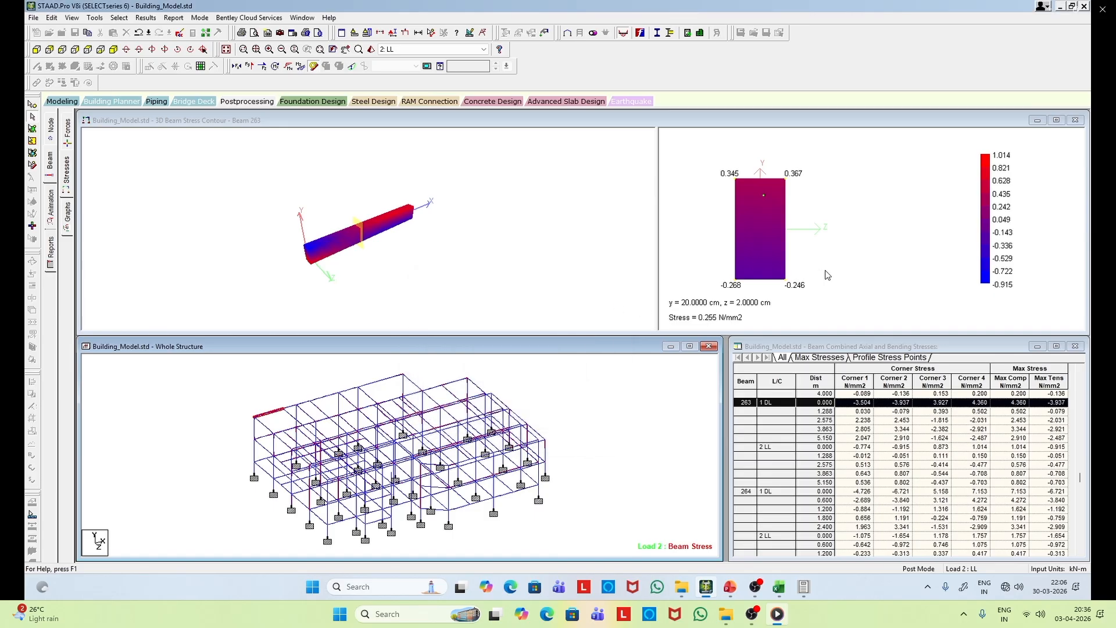
Step: Review the force graphs and the beam forces of the 5.15 m roof beam, and return to the node results
click(68, 214)
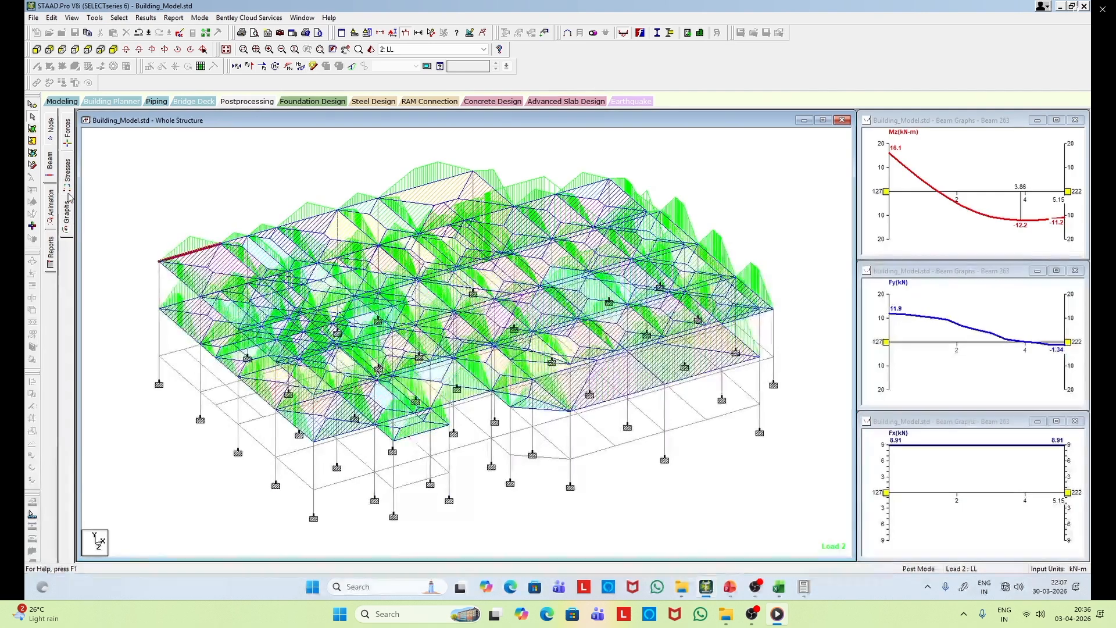
click(68, 133)
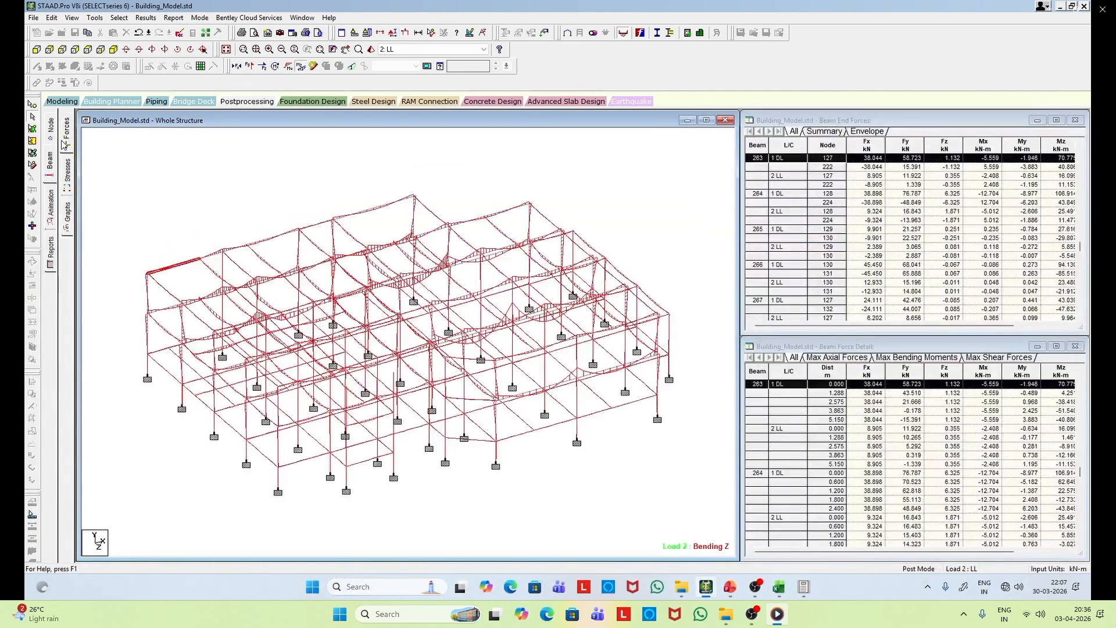
click(51, 127)
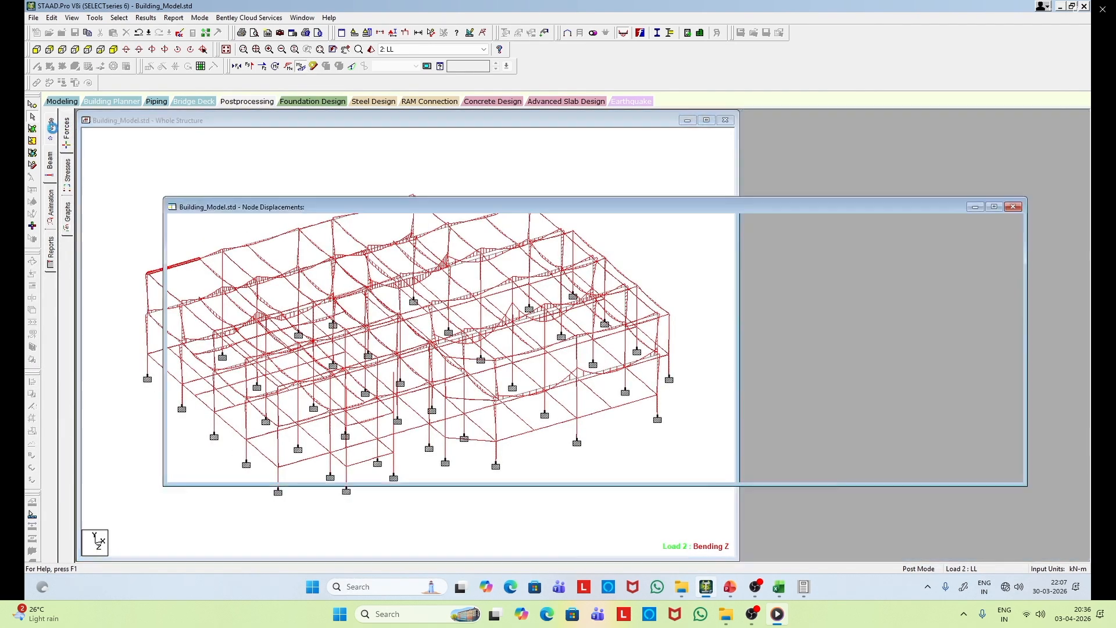
Step: Display the support reactions and inspect those of the support below the leftmost corner column
click(67, 186)
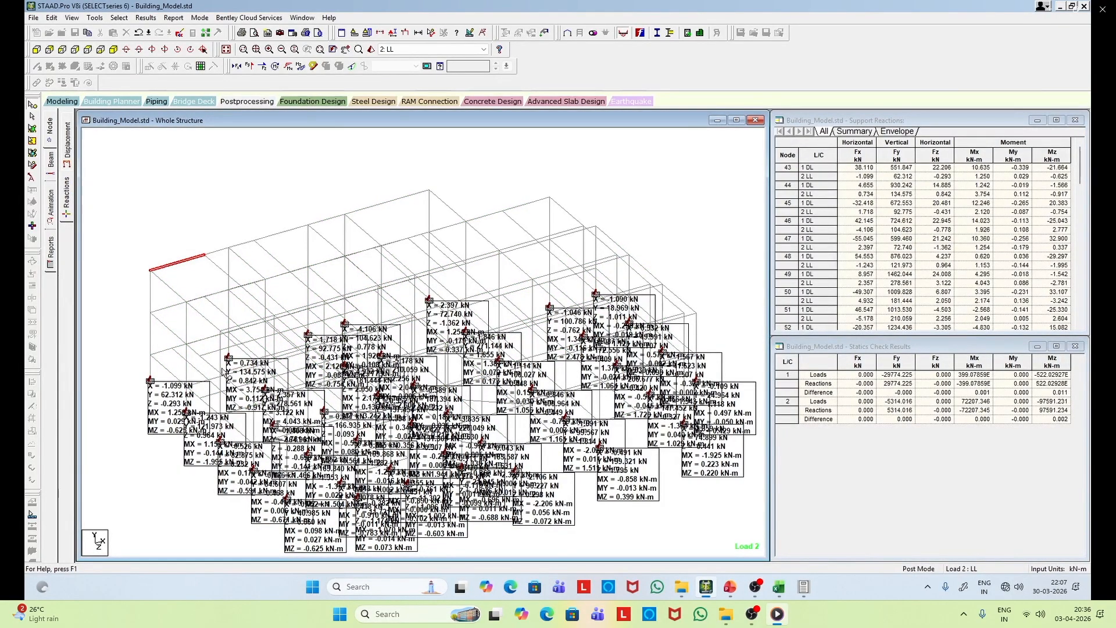
click(151, 381)
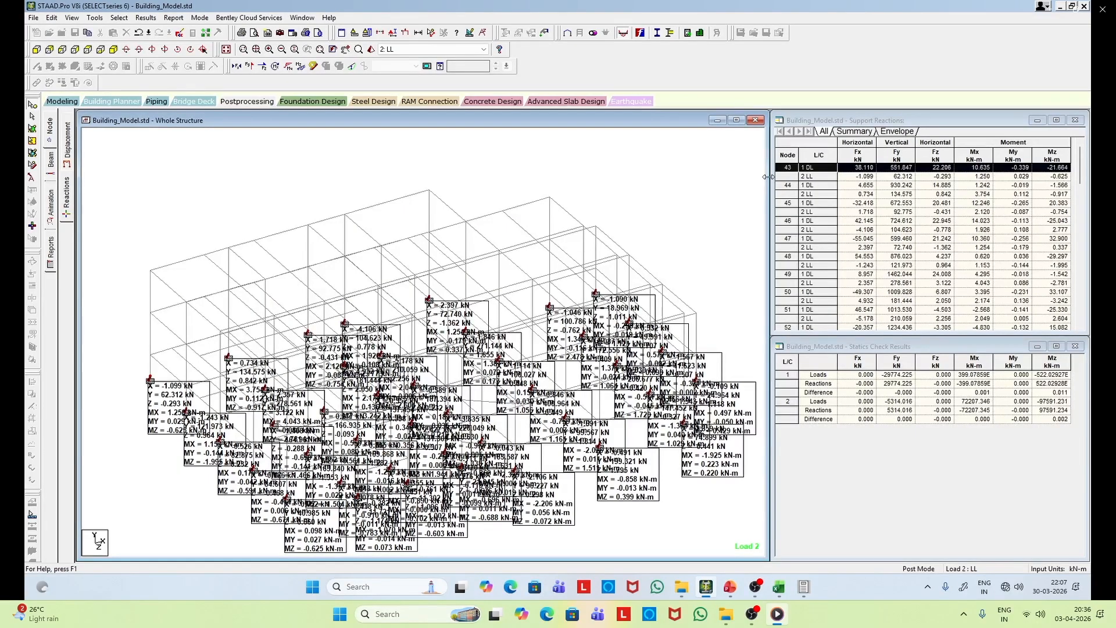
mouse_move(769, 177)
mouse_down()
mouse_move(731, 178)
mouse_move(767, 176)
mouse_up()
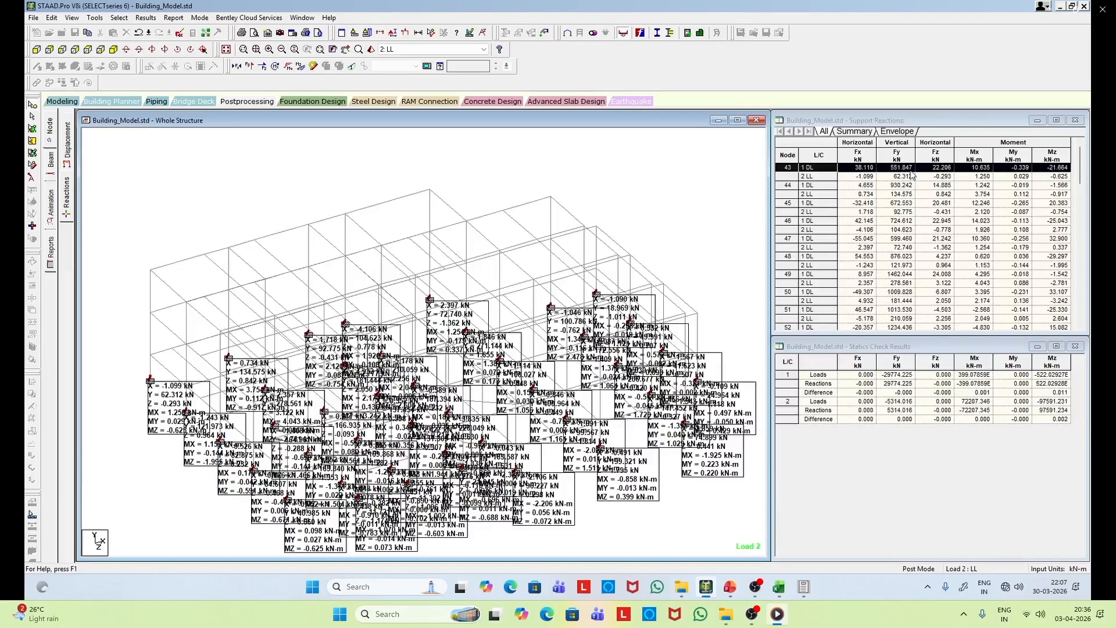
Step: Compare the support reactions for load cases DL and LL, leaving the DL case displayed
click(472, 49)
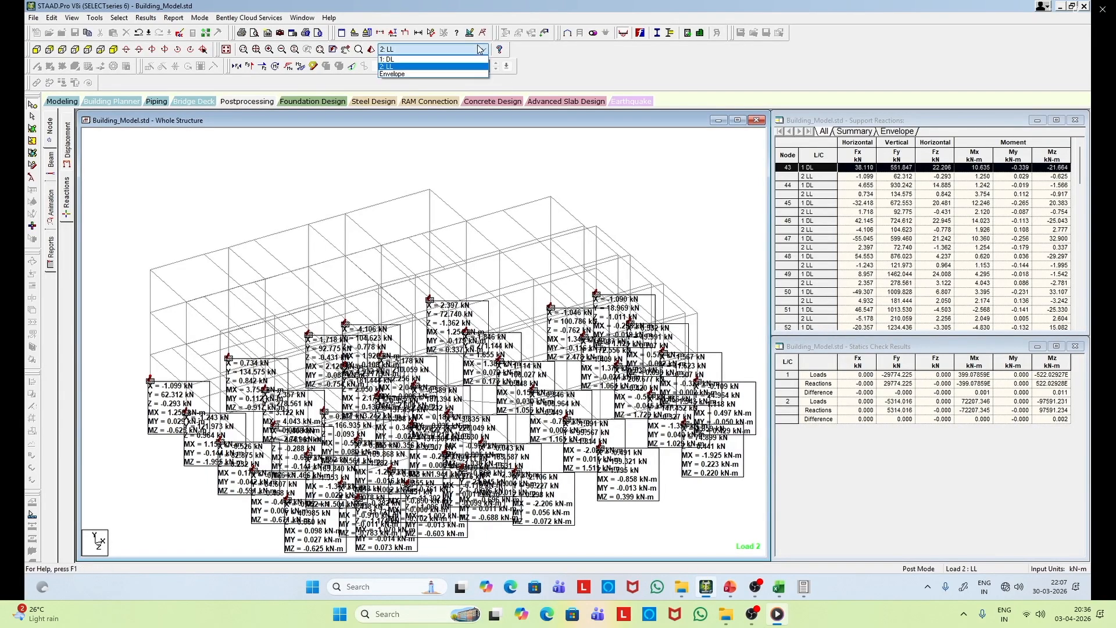
click(459, 59)
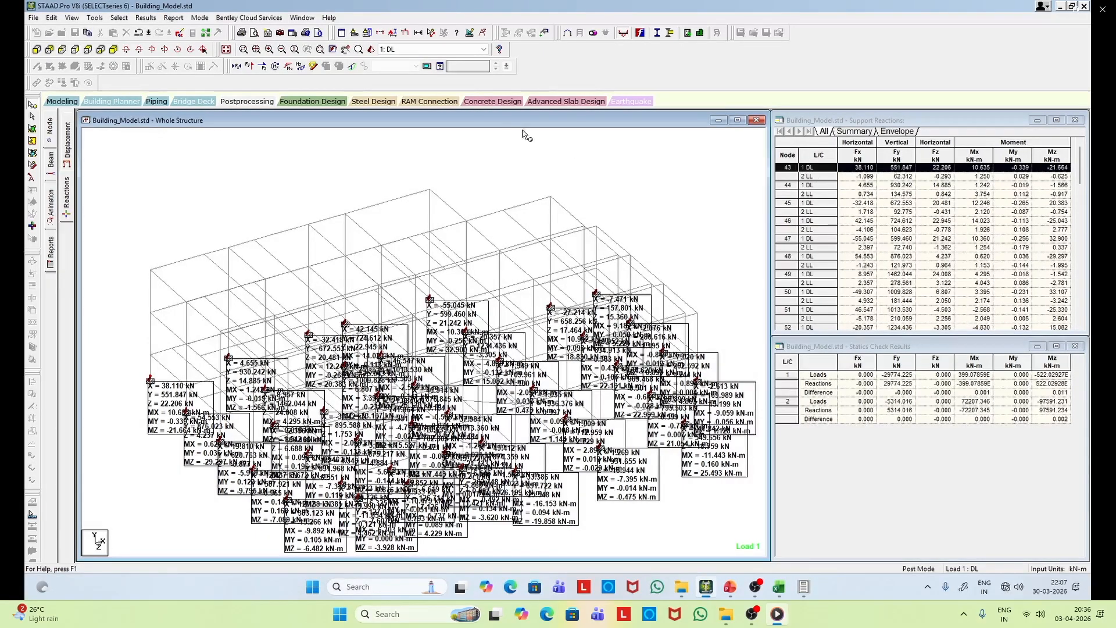
click(482, 51)
click(475, 69)
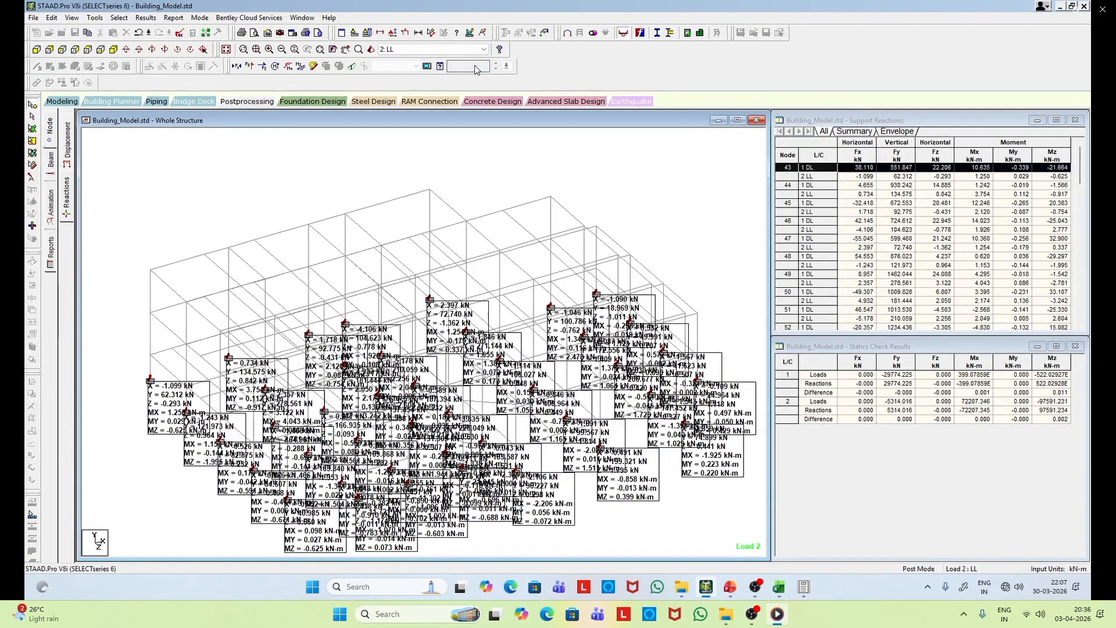
click(477, 50)
click(472, 61)
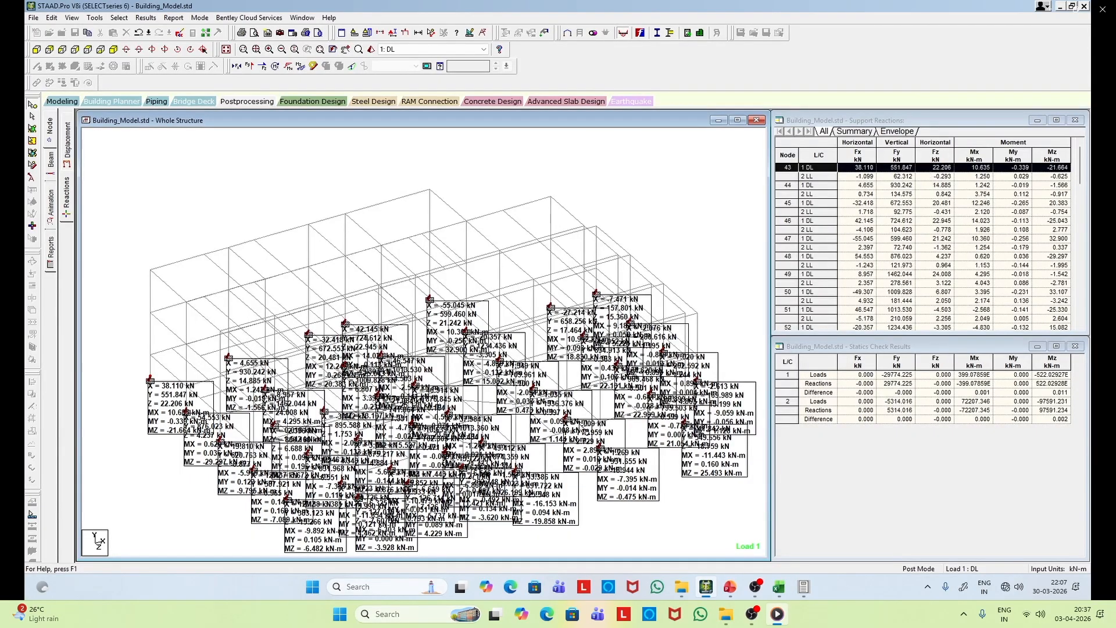
scroll(656, 351, up, 1)
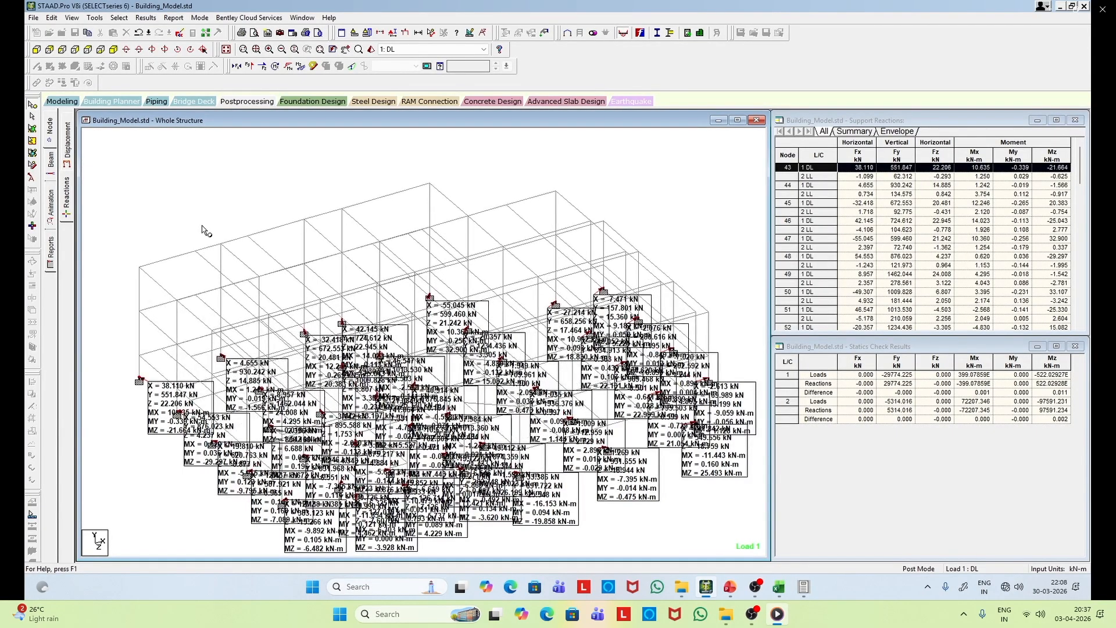